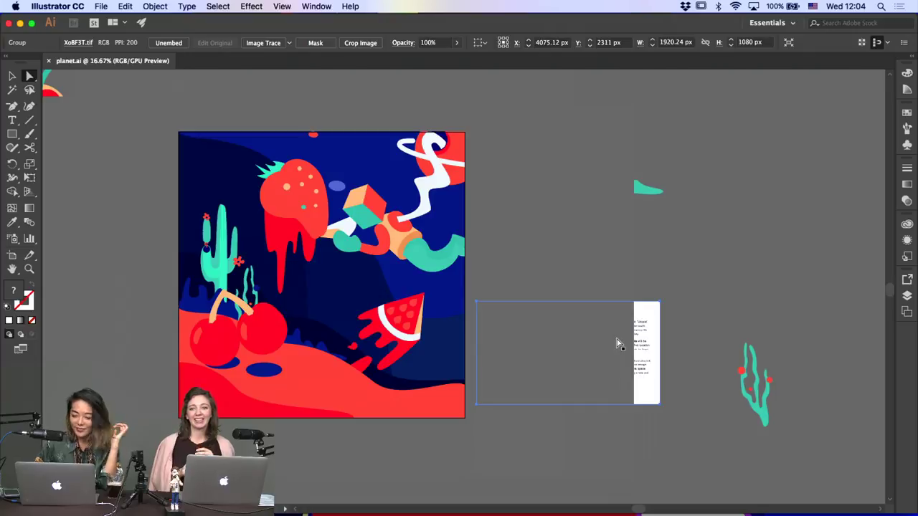
Deselect the brief image and unlock Layer 9, which holds the gray cover rectangles
click(572, 274)
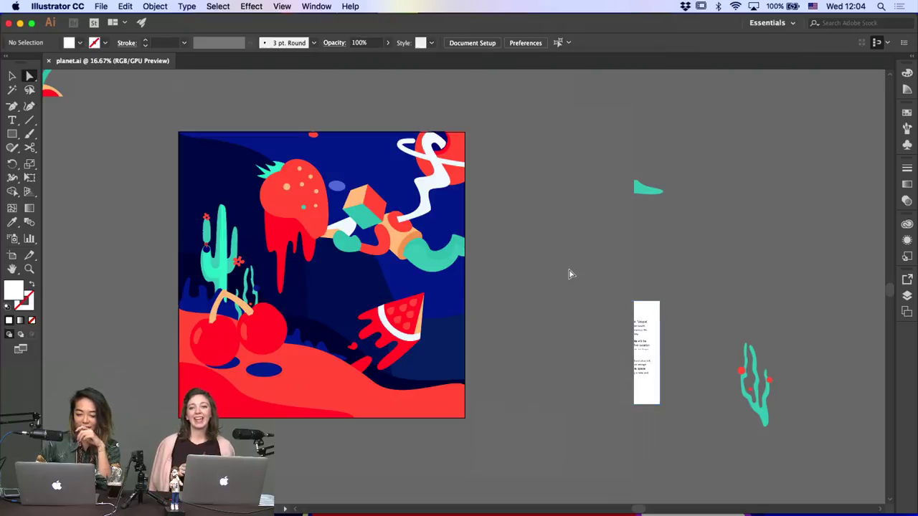
click(910, 294)
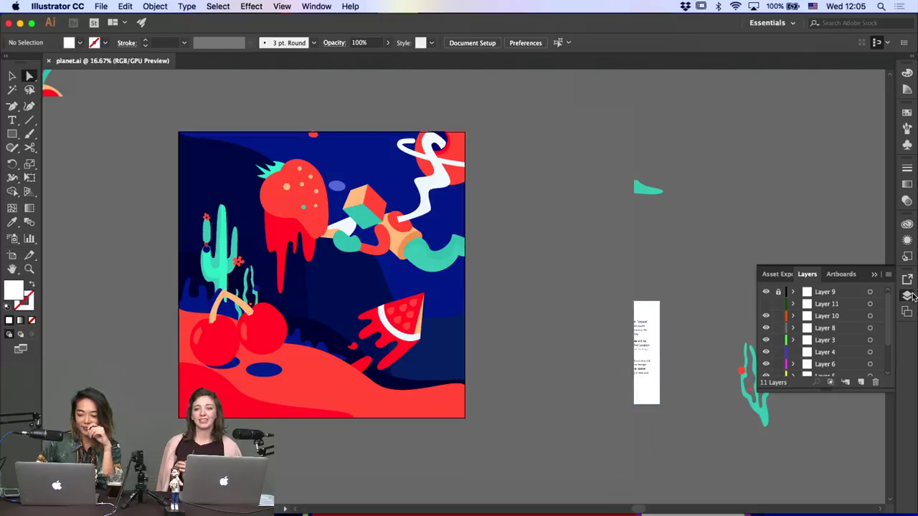
click(778, 292)
scroll(607, 325, right, 5)
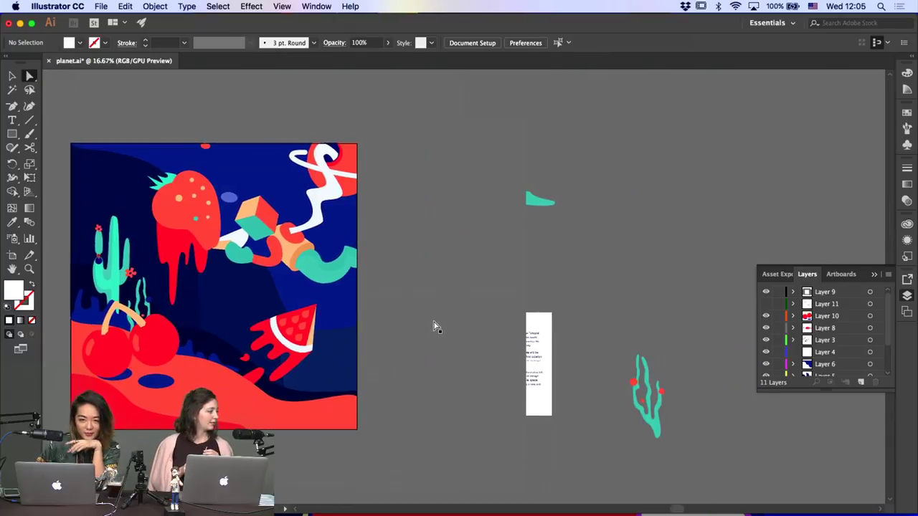
Move the far seaweed plant up and shift the gray cover rectangle beside the artboard to the right, off the palette and brief
click(12, 80)
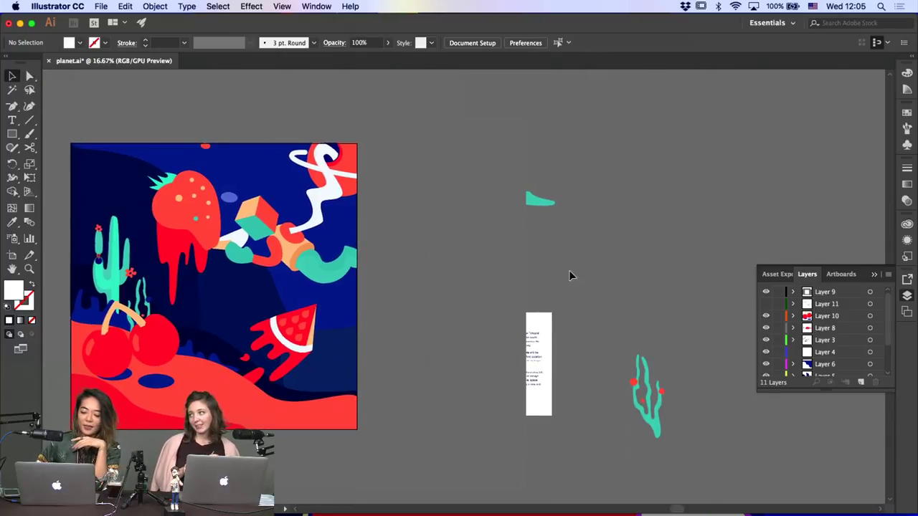
click(658, 432)
drag(660, 430, 734, 165)
drag(443, 275, 697, 270)
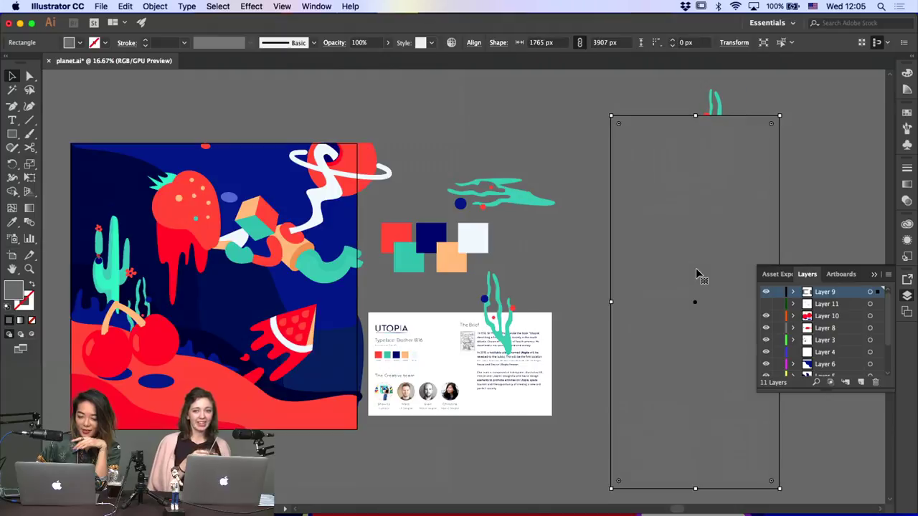
Move the Utopia brief image up and out of the space beside the artboard
drag(487, 361, 517, 110)
scroll(523, 142, up, 1)
scroll(523, 142, up, 1)
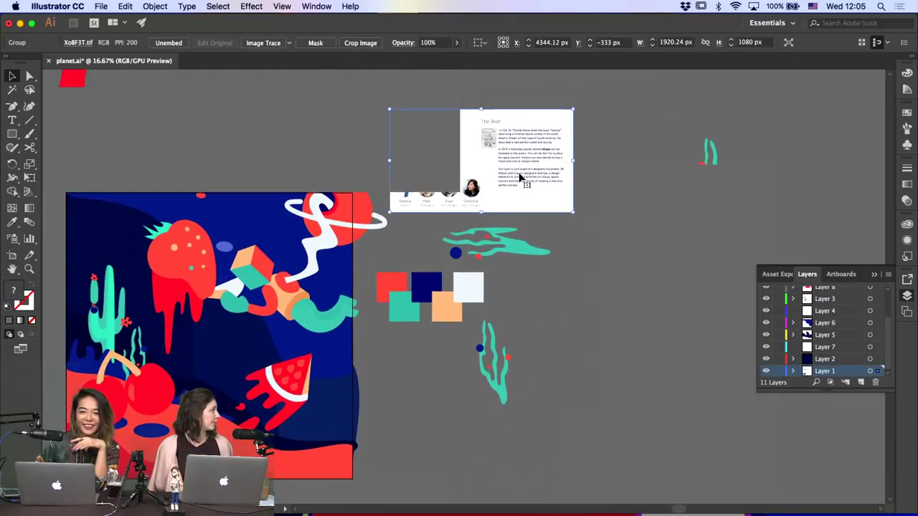
drag(519, 179, 499, 129)
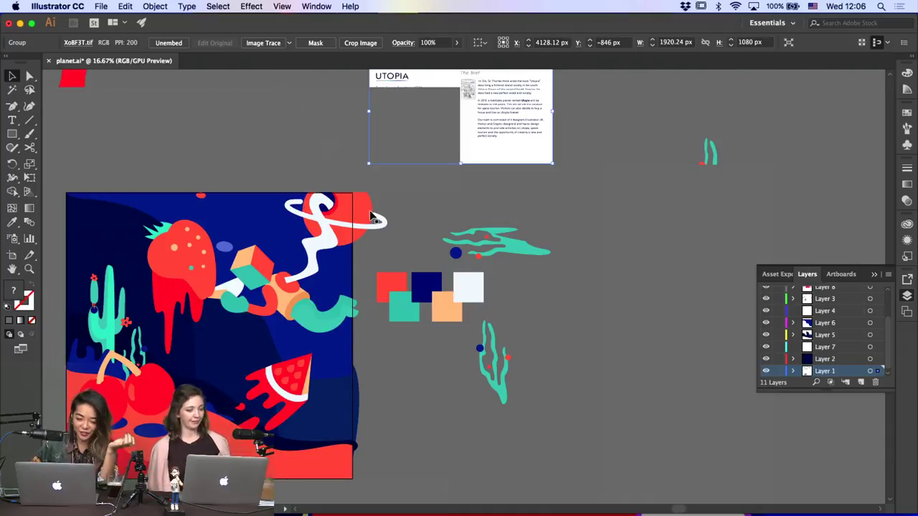
Stretch the navy Layer 2 background rightward beyond the artboard to about 6345 px wide, keeping its height
click(334, 278)
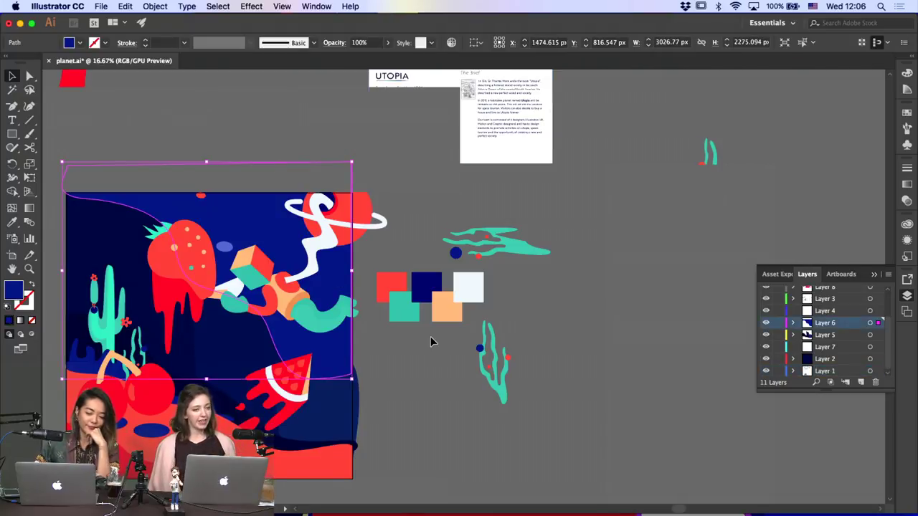
click(414, 386)
click(349, 430)
click(219, 361)
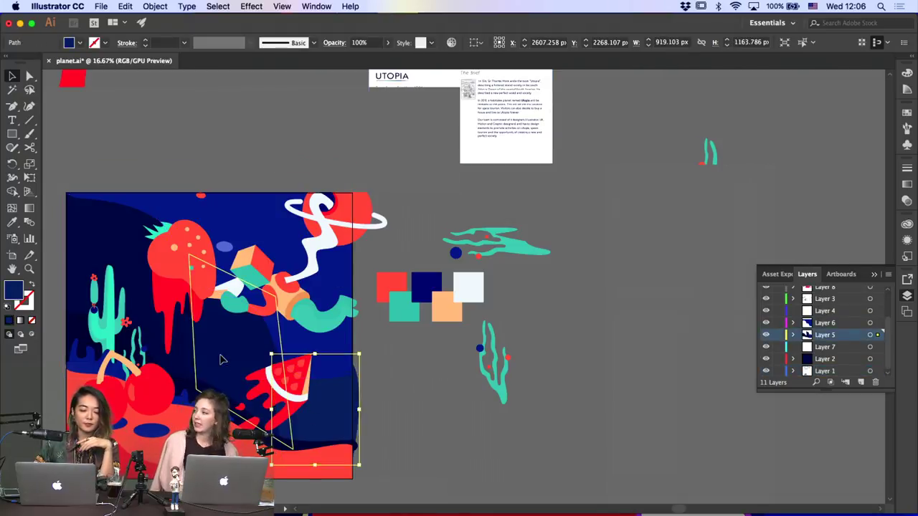
click(132, 304)
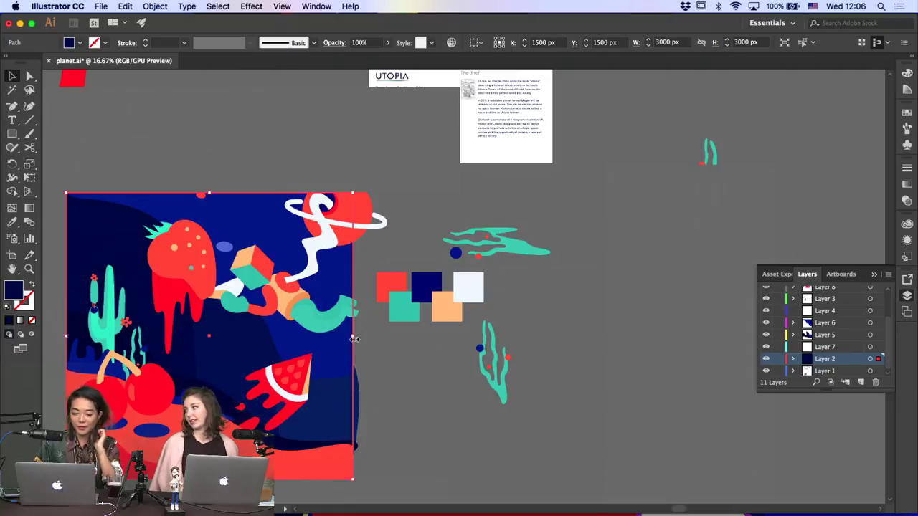
drag(354, 338, 673, 364)
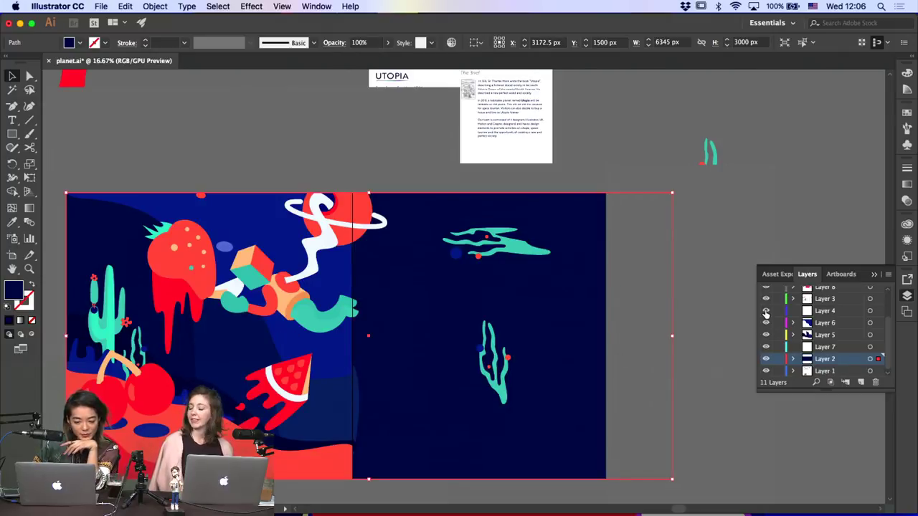
click(362, 417)
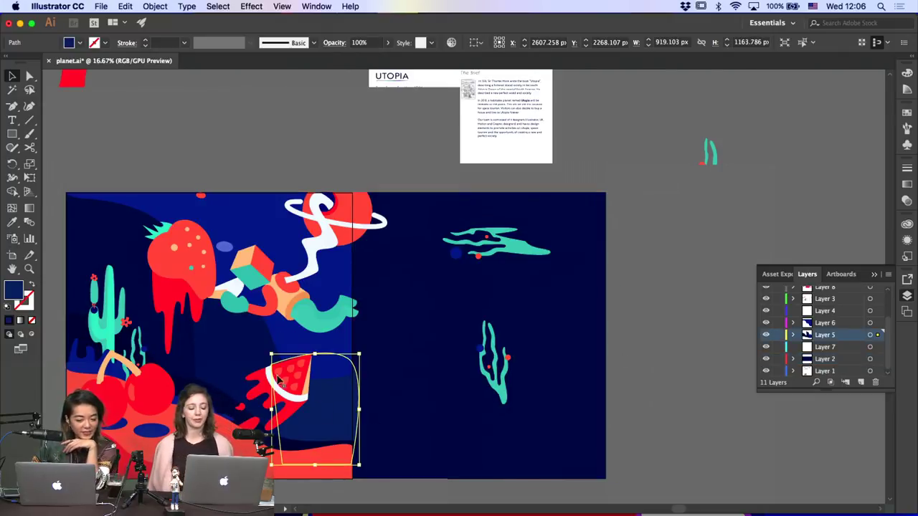
shift+click(230, 349)
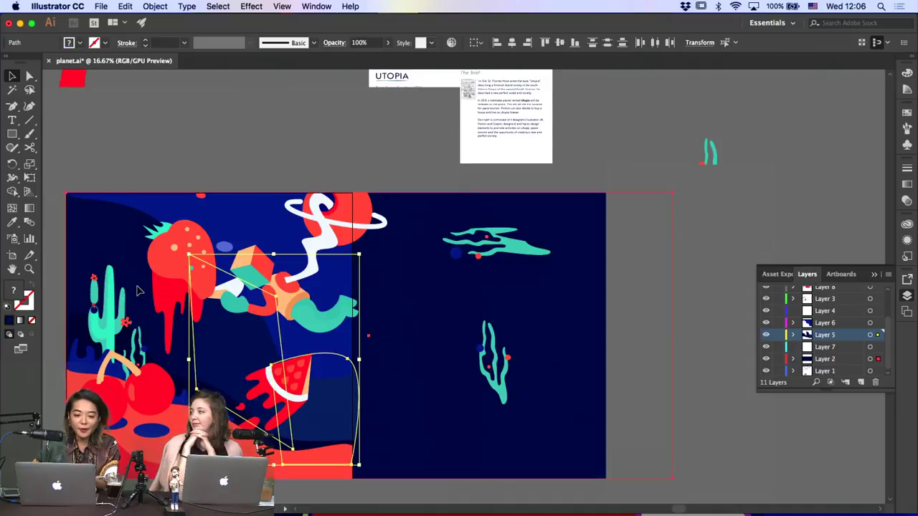
click(147, 279)
click(131, 166)
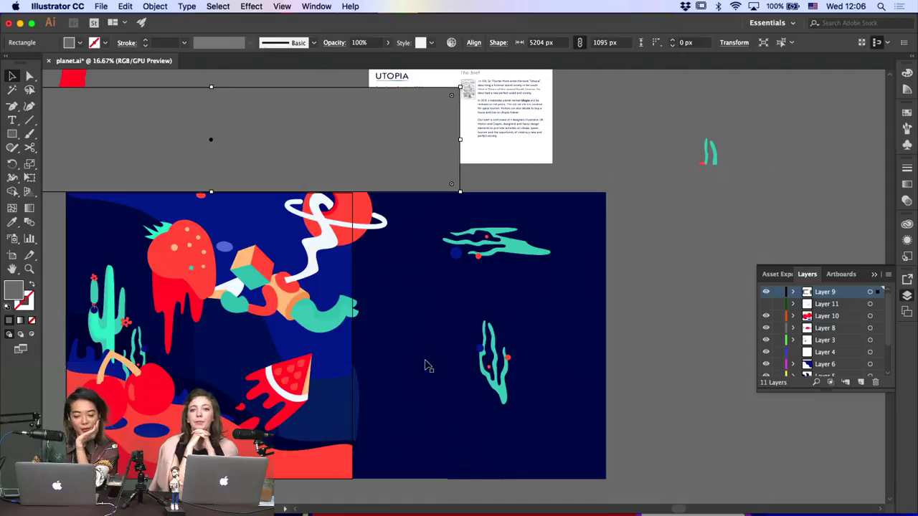
Move the upright and the horizontal seaweed plants off the extended background, up beside and over the brief image
click(491, 372)
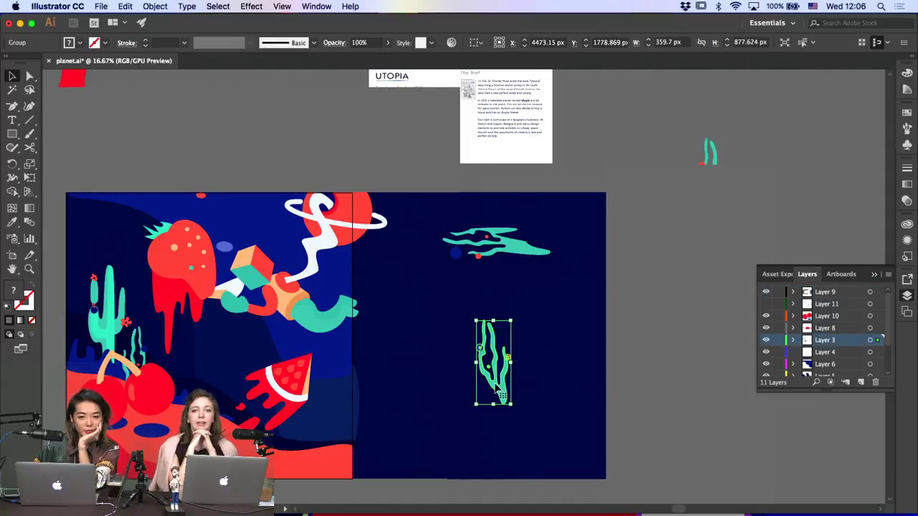
drag(500, 387, 416, 144)
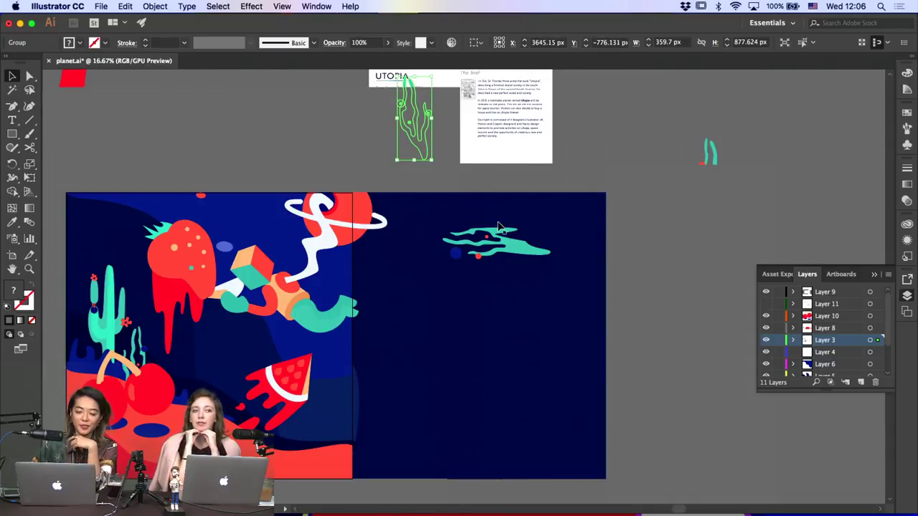
drag(502, 237, 515, 128)
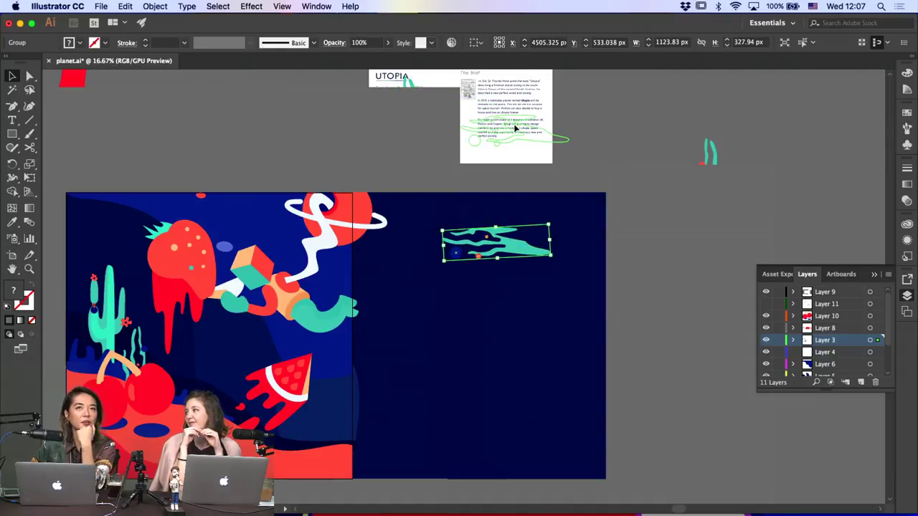
drag(515, 127, 515, 128)
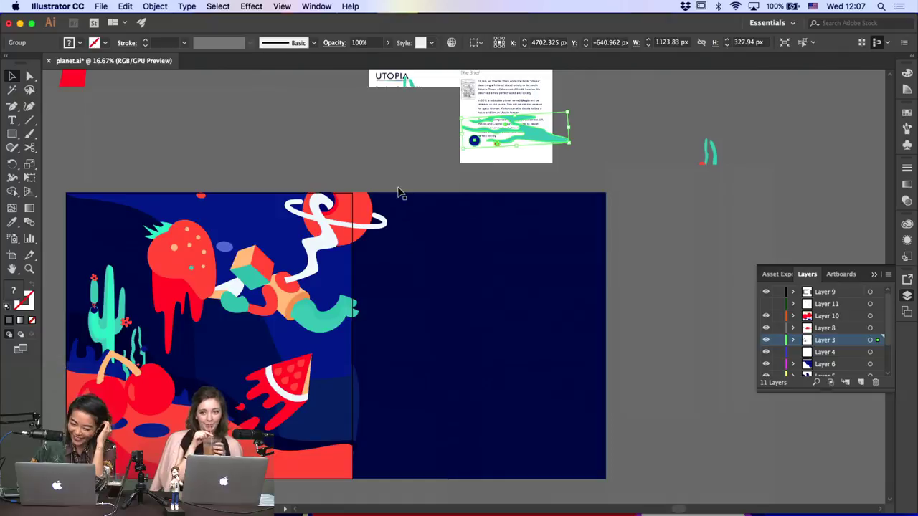
Move the ringed planet with its smoke trail and the bright blue wave shape to the far right of the extended background
click(367, 228)
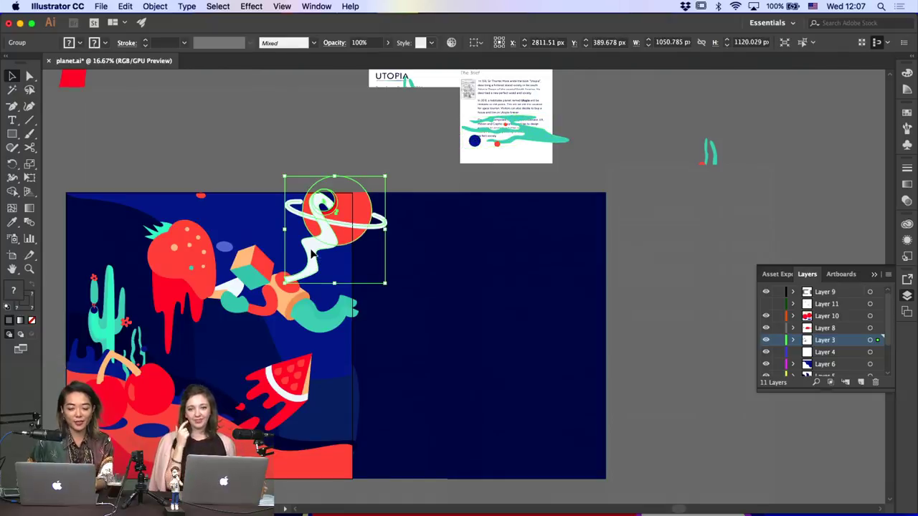
drag(319, 257, 545, 267)
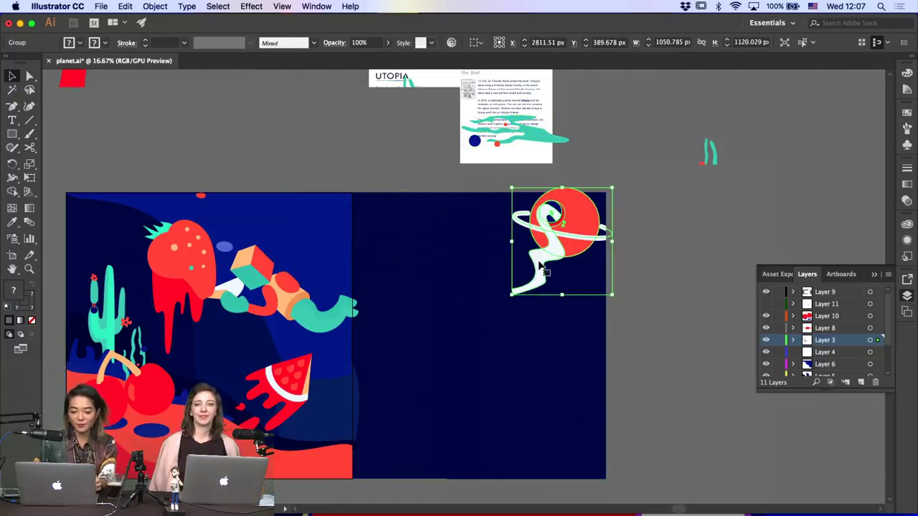
click(339, 259)
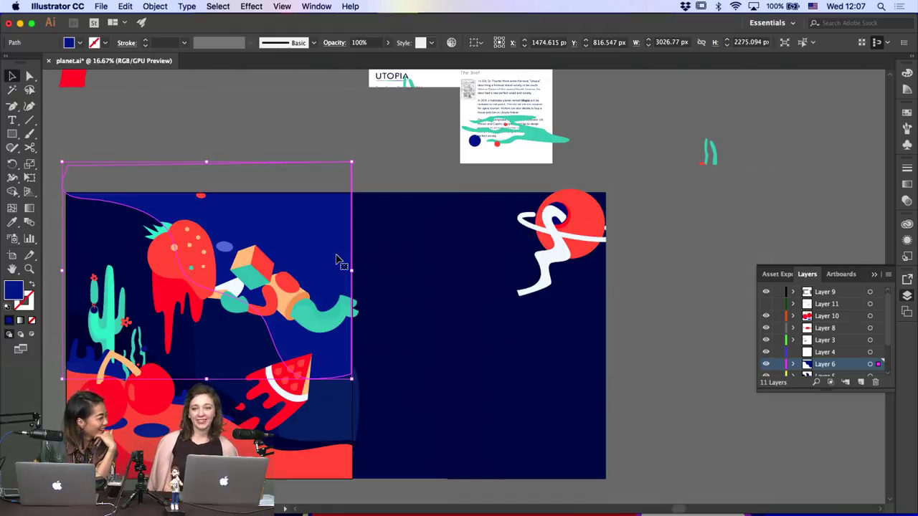
drag(339, 260, 597, 279)
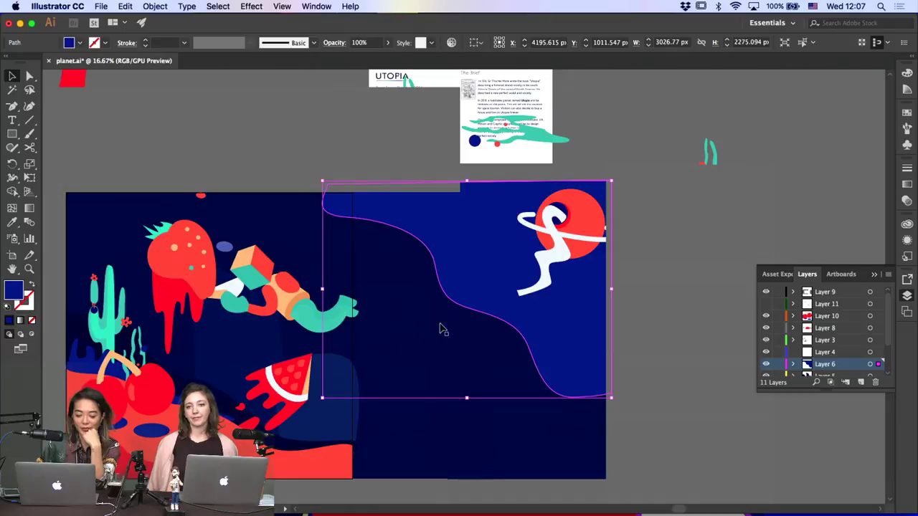
drag(486, 307, 504, 305)
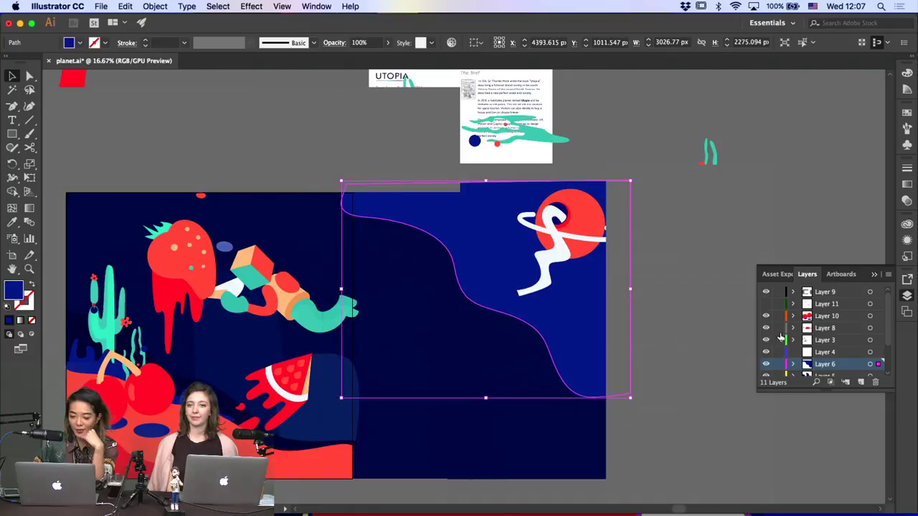
Shift the gray side cover rectangle to the wave shape's right edge and widen the top cover rectangle to about 7236 px
scroll(793, 345, down, 3)
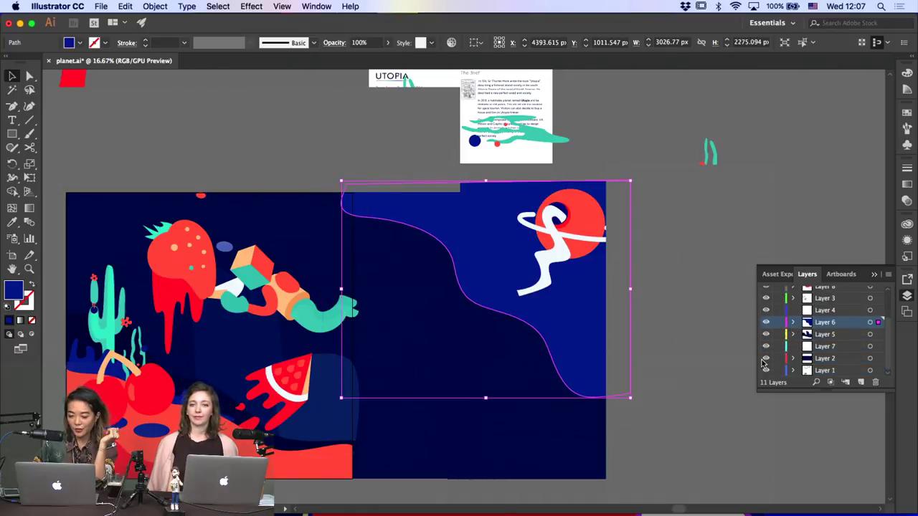
click(556, 405)
scroll(810, 337, up, 3)
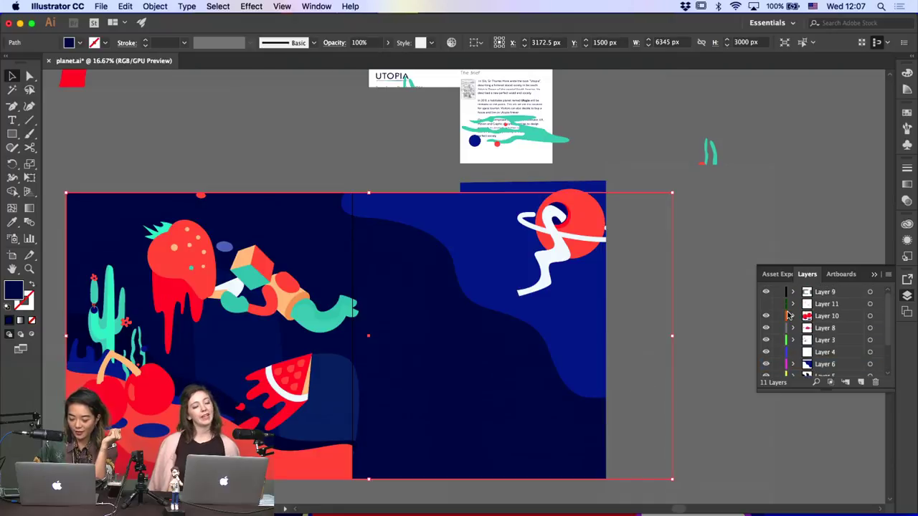
drag(695, 319, 702, 319)
click(389, 186)
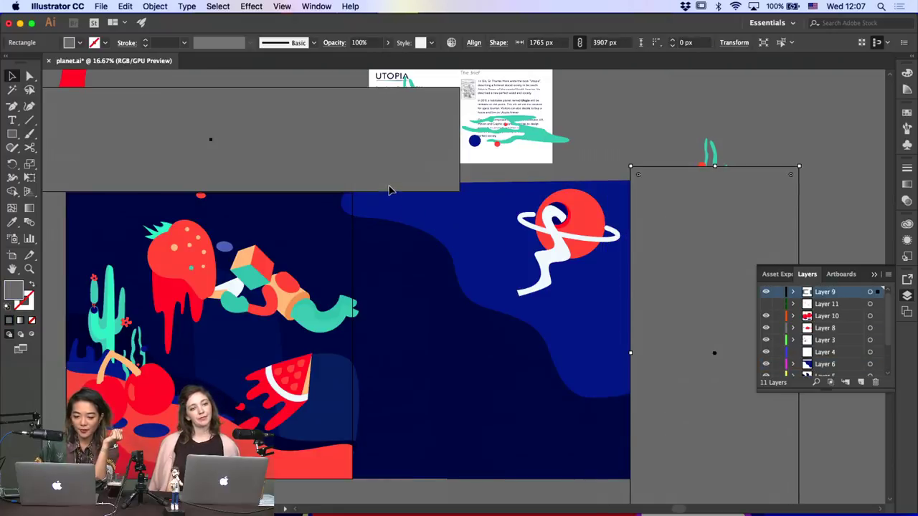
drag(389, 184, 389, 194)
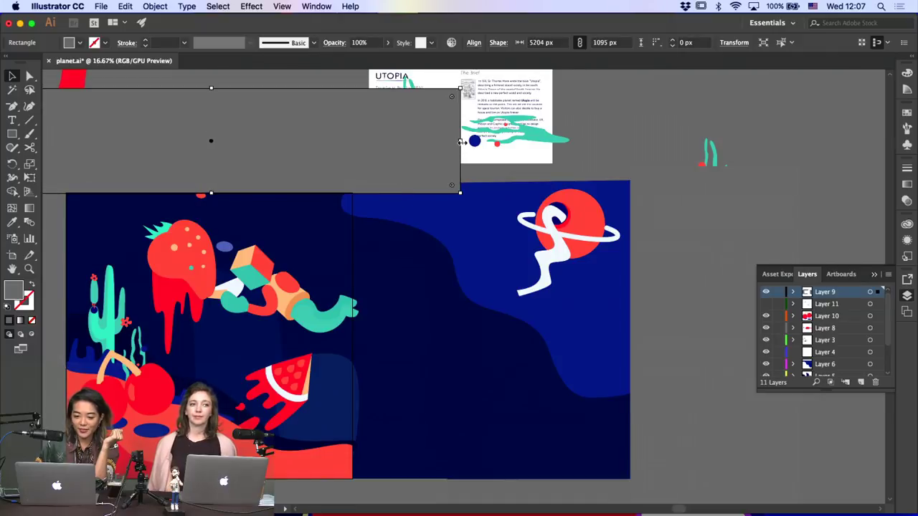
drag(459, 143, 654, 149)
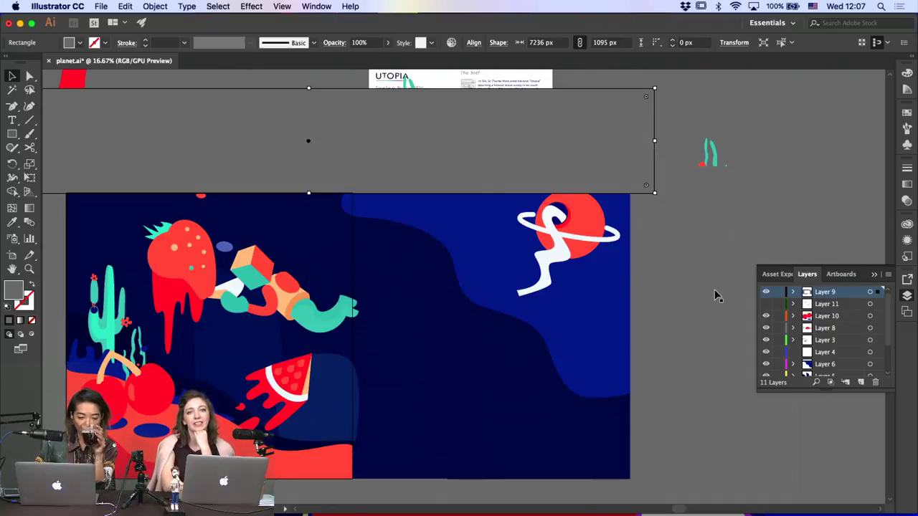
Move the cube-headed astronaut below the planet's smoke trail, and both dark blue Layer 5 shapes behind him without shifting the background
drag(343, 315, 573, 327)
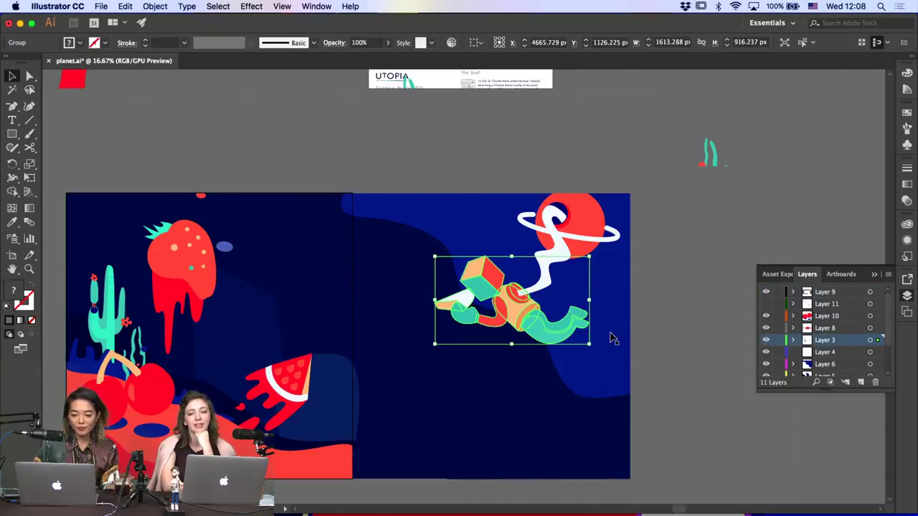
click(381, 353)
click(276, 342)
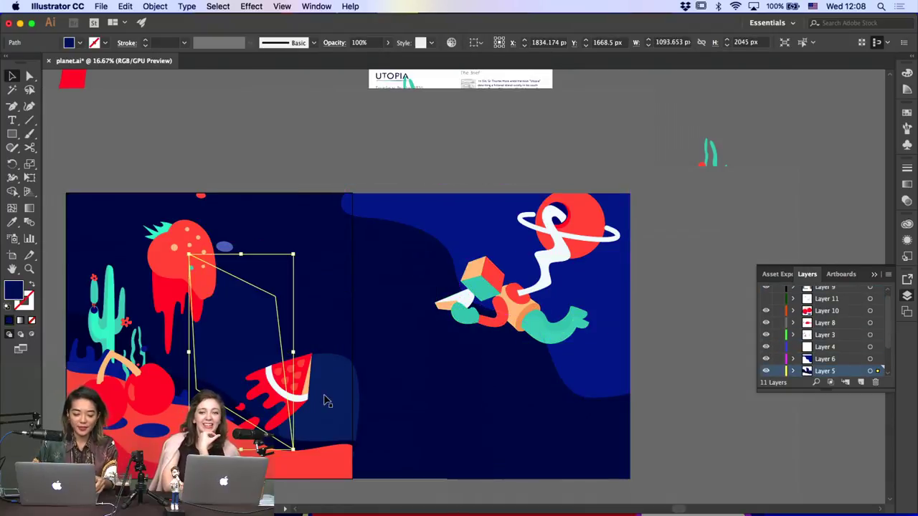
shift+click(326, 401)
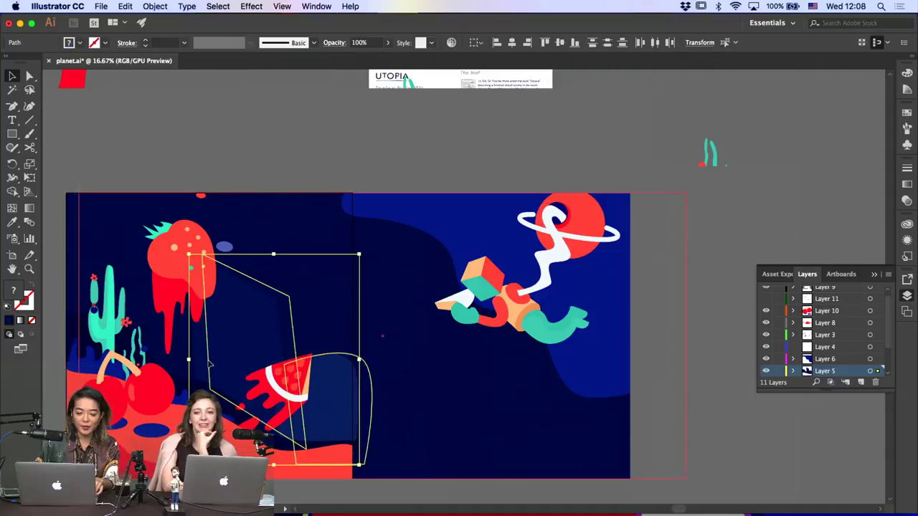
drag(209, 363, 522, 332)
key(super+z)
shift+click(296, 289)
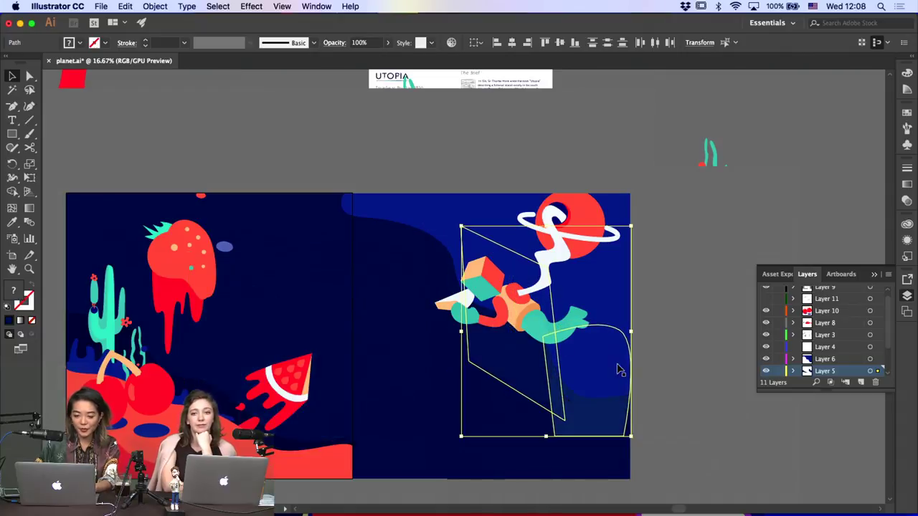
click(655, 387)
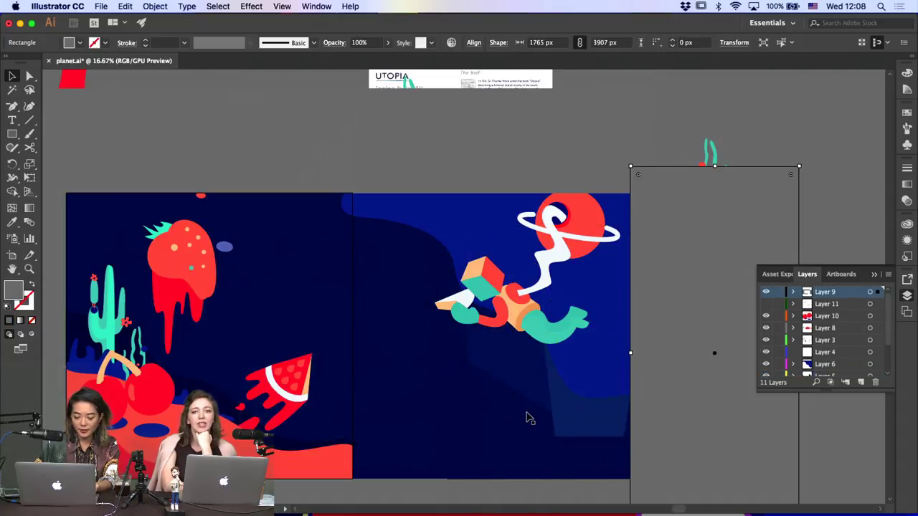
click(524, 399)
key(a)
click(466, 368)
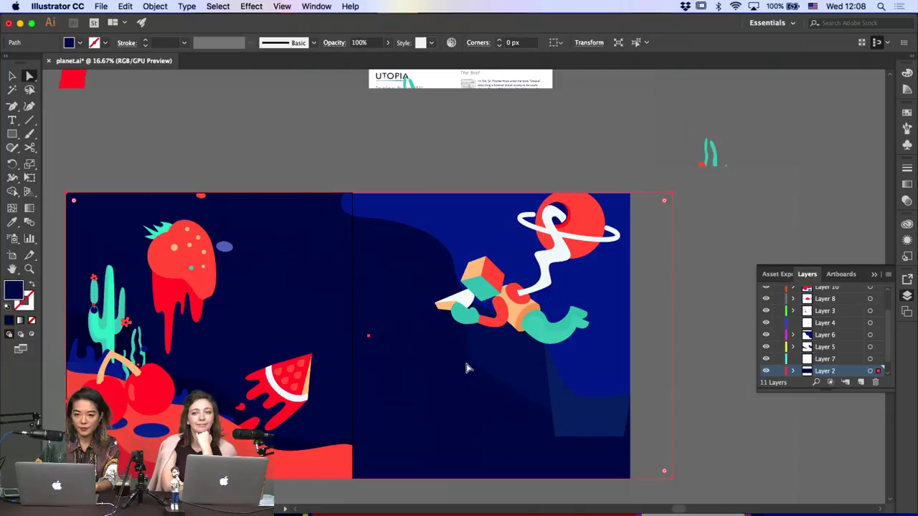
drag(466, 368, 471, 406)
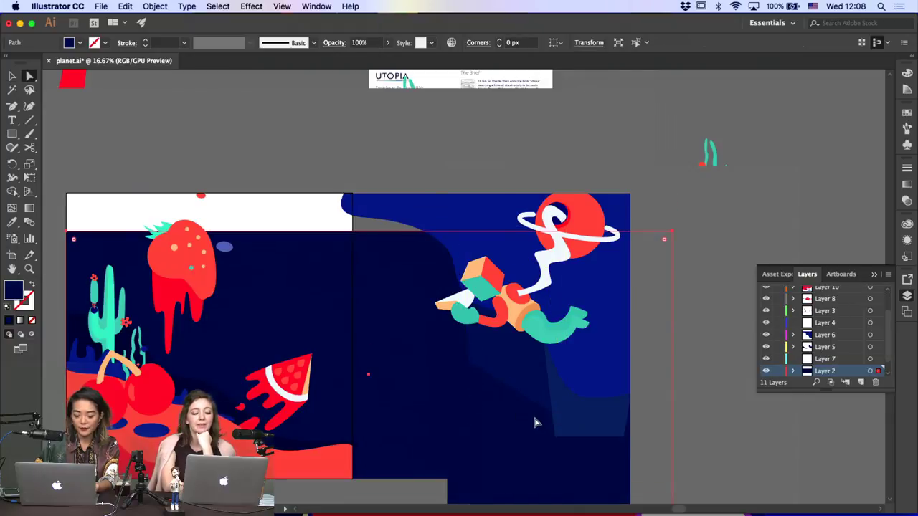
key(super+z)
Lock Layer 2, then stretch the curved Layer 5 shape below the astronaut's legs past the background's right edge and round its lower-left corner
click(777, 371)
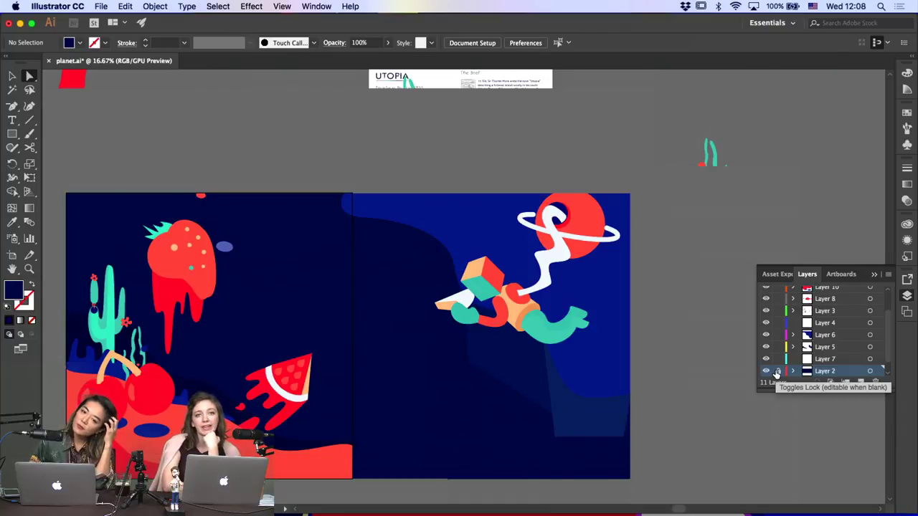
click(555, 425)
click(624, 436)
drag(623, 436, 637, 440)
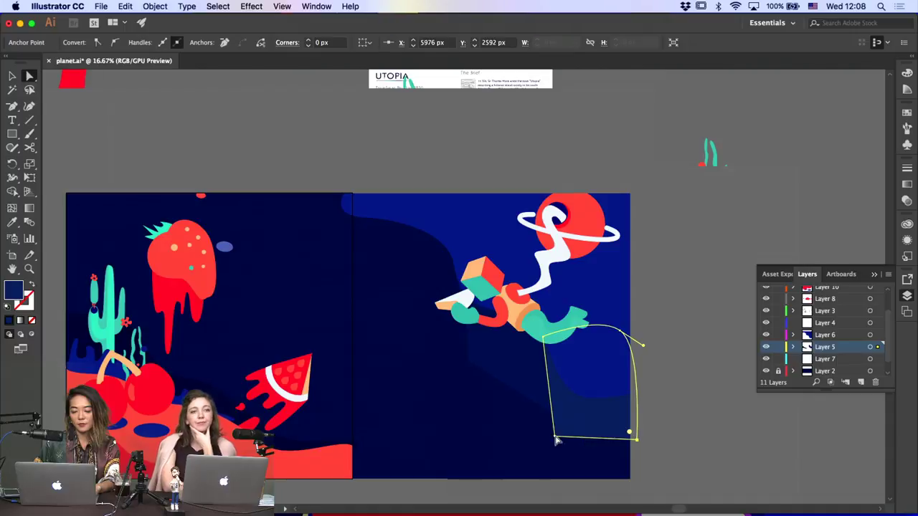
drag(554, 436, 578, 405)
Round the lower-left corner of the slanted Layer 5 shape behind the astronaut to about 727 px and lock Layer 9
click(659, 420)
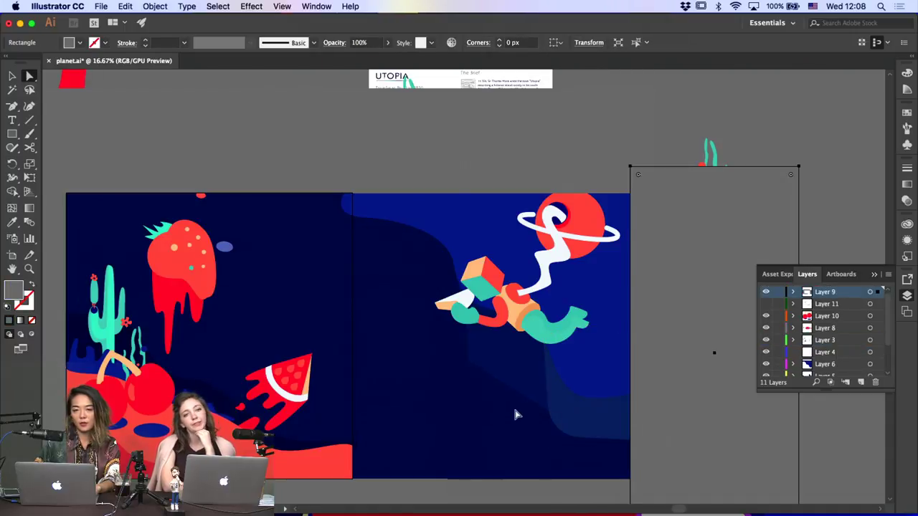
key(Delete)
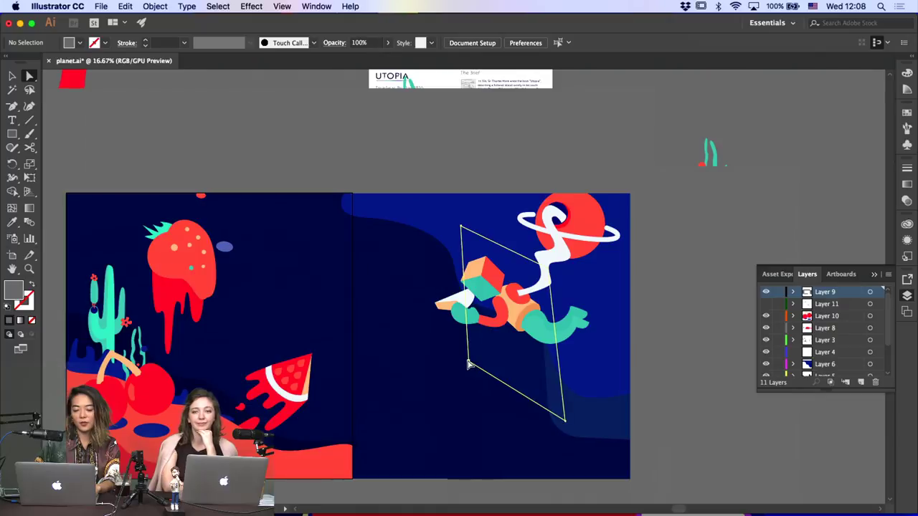
drag(471, 362, 522, 273)
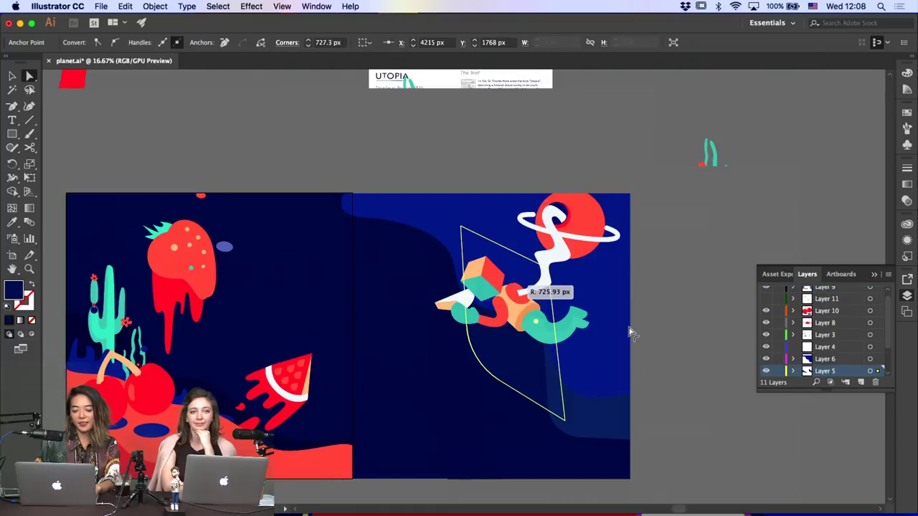
click(631, 330)
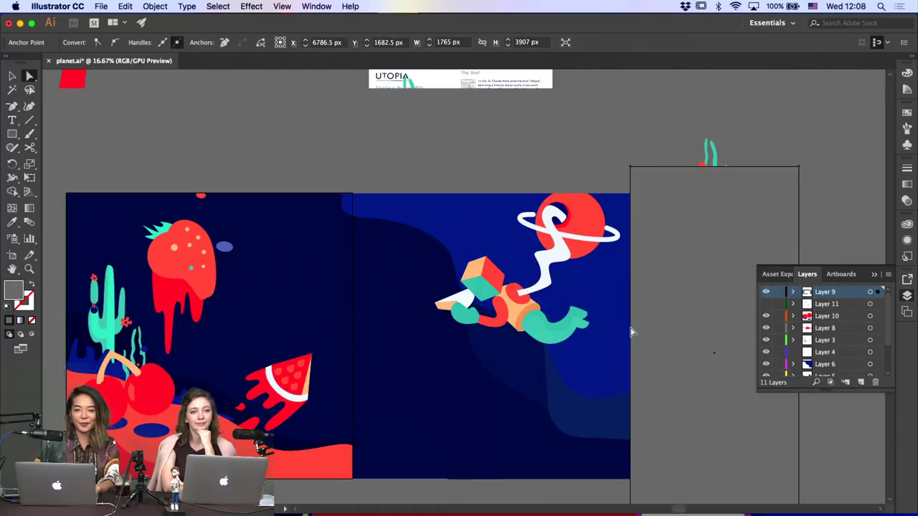
click(778, 291)
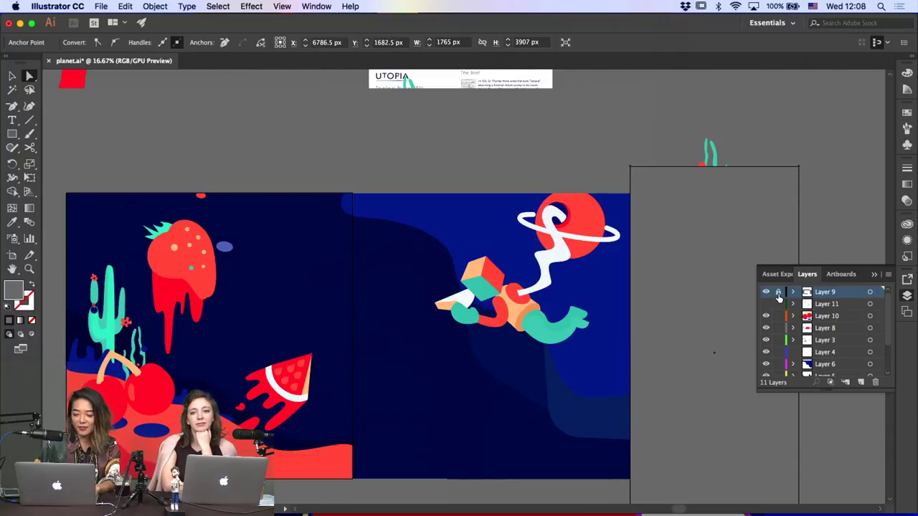
click(13, 119)
click(13, 106)
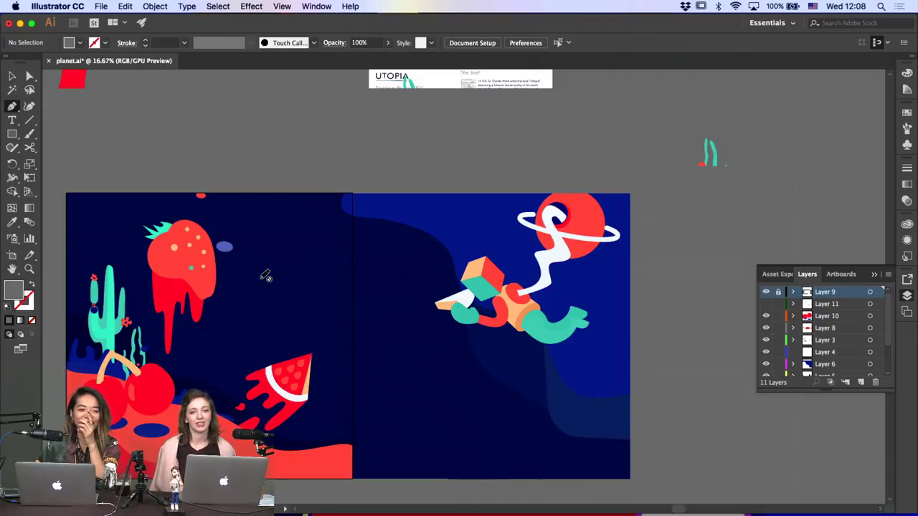
scroll(265, 276, down, 4)
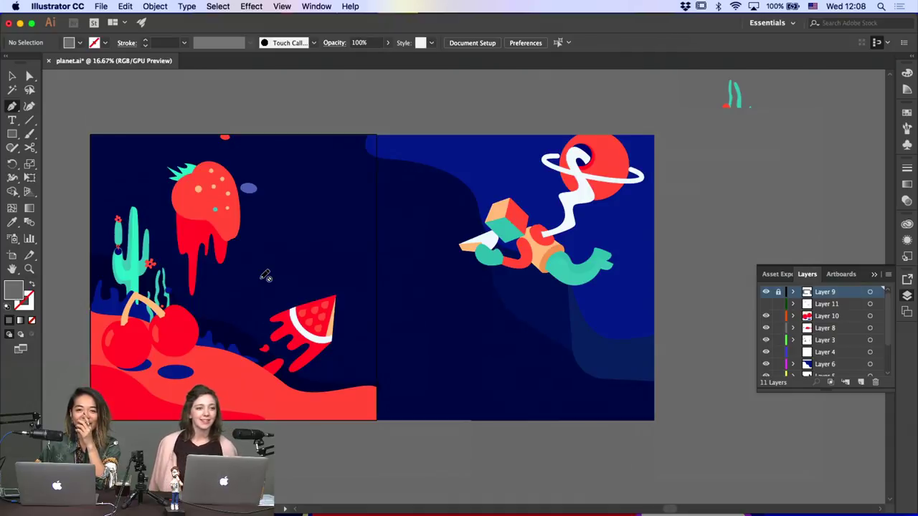
scroll(265, 276, right, 1)
scroll(264, 272, right, 2)
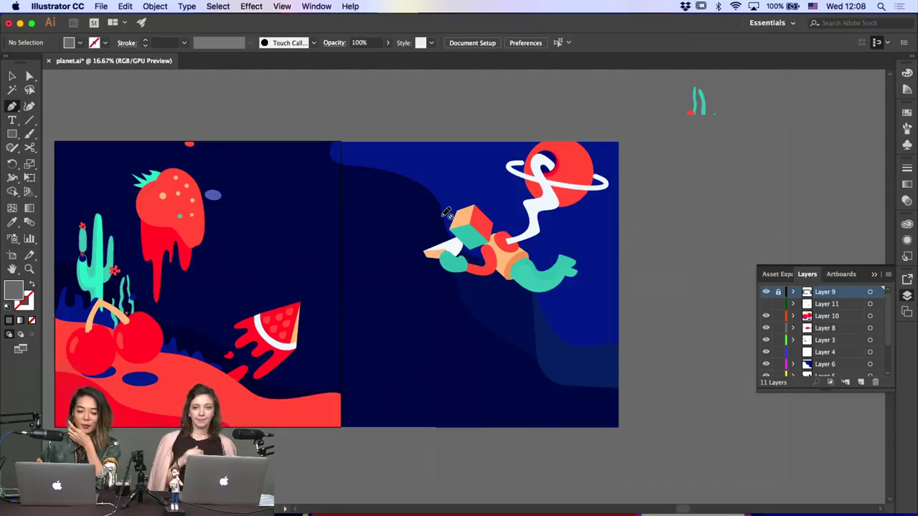
Widen Artboard 1 to the right edge of the extended background, making it 5895 px by 3000 px
click(101, 6)
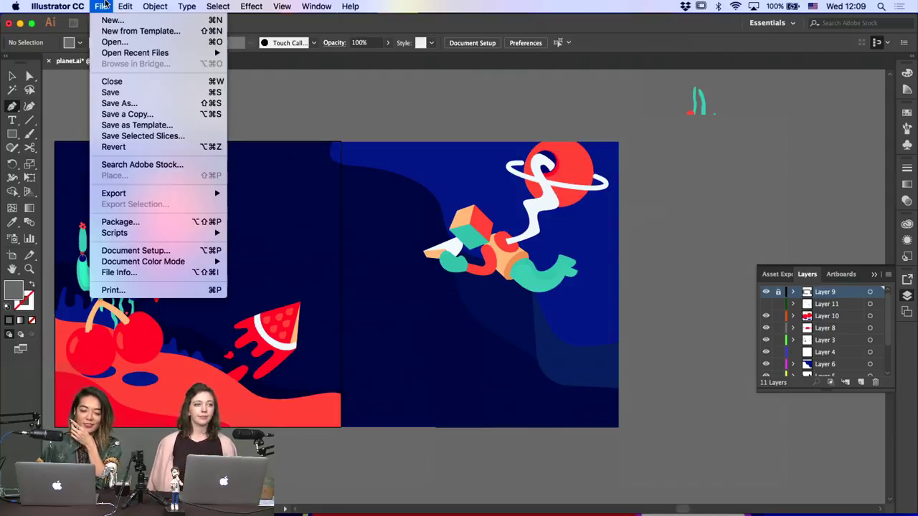
click(168, 250)
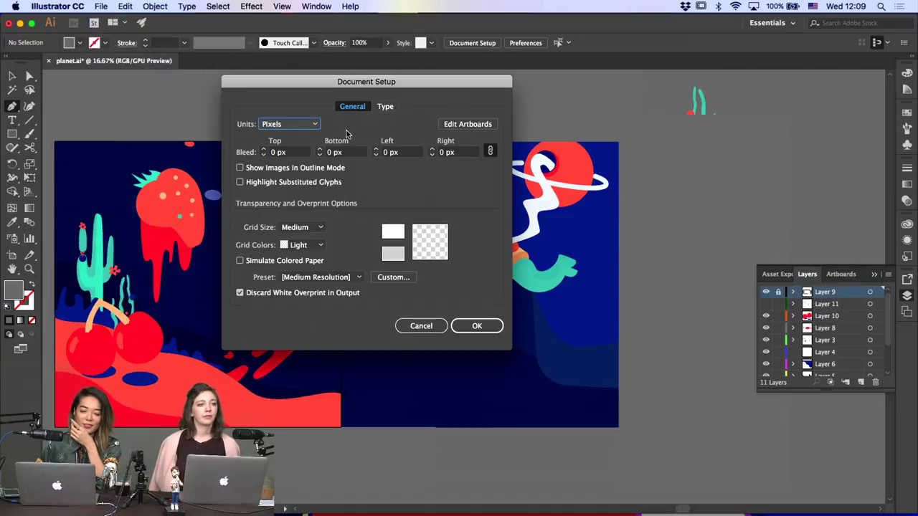
click(465, 126)
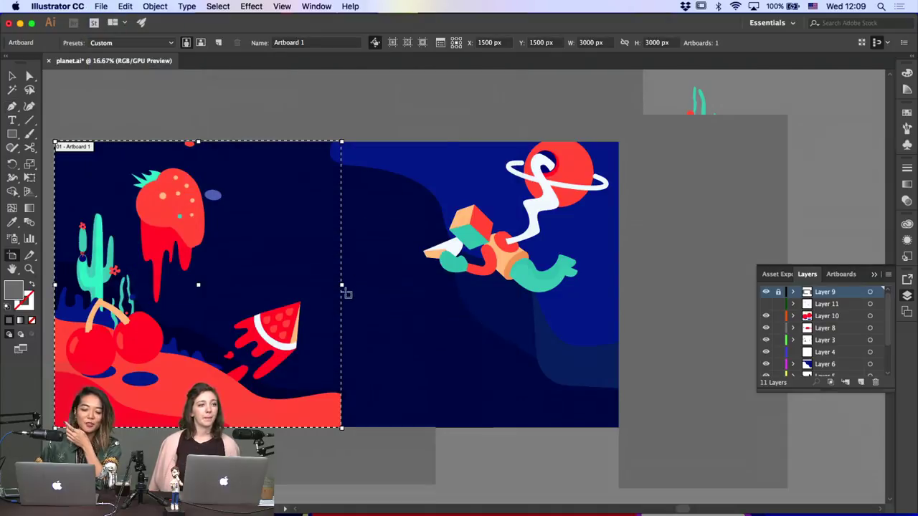
drag(343, 286, 618, 316)
key(Return)
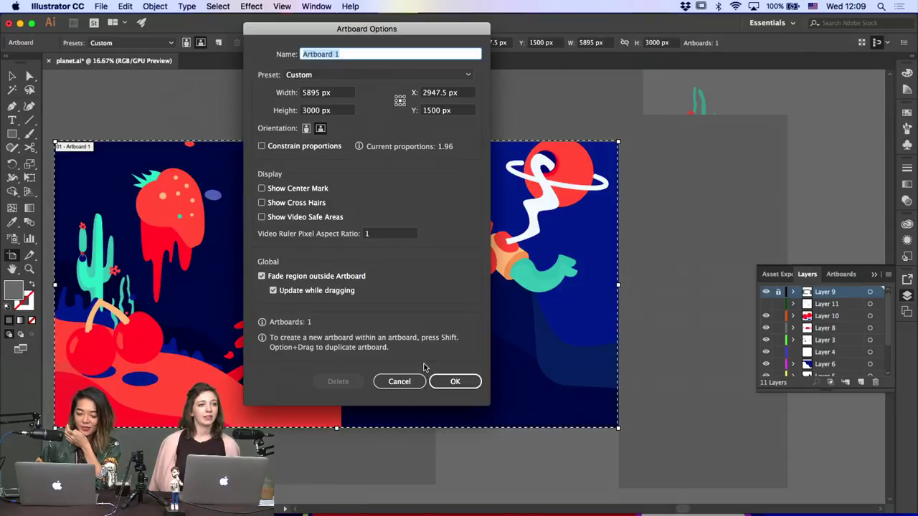
click(454, 381)
click(12, 75)
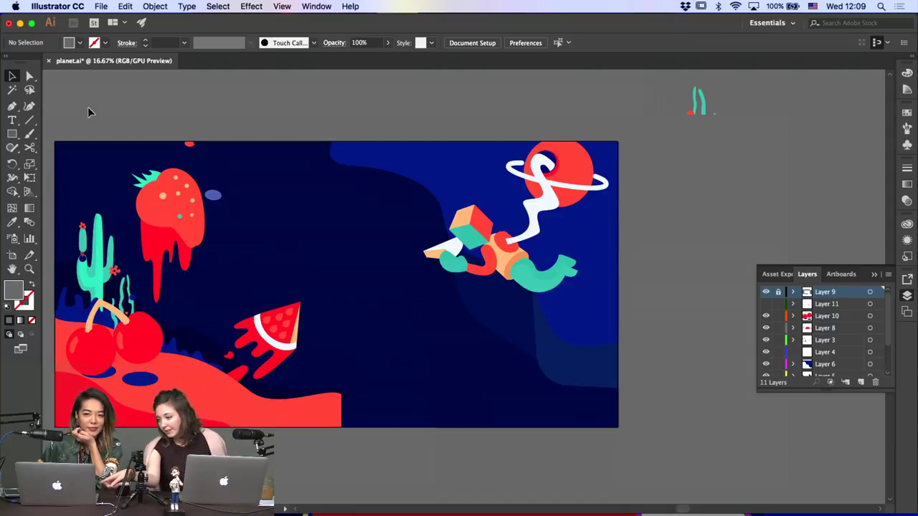
click(12, 255)
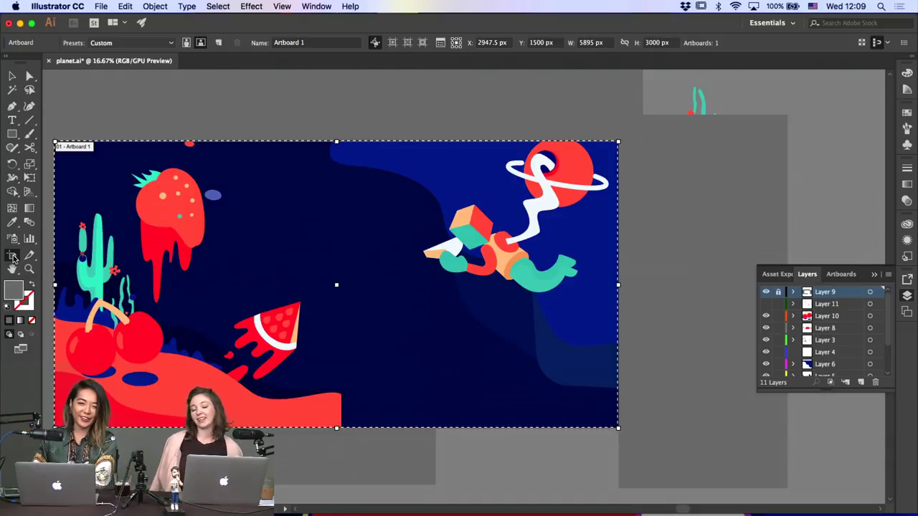
click(11, 78)
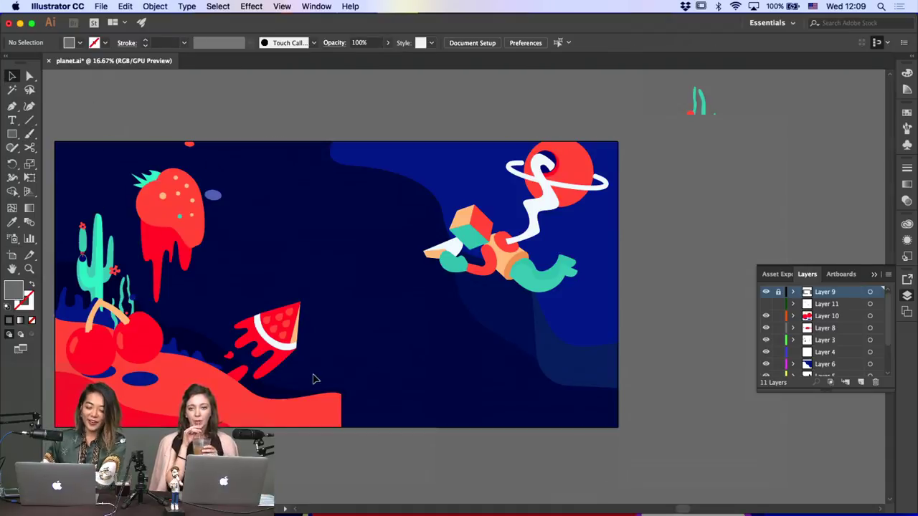
Pull the red Layer 8 ground's lower-right corner along the artboard's bottom edge to about X 3614 px and curve its end downward
key(a)
click(331, 401)
click(344, 394)
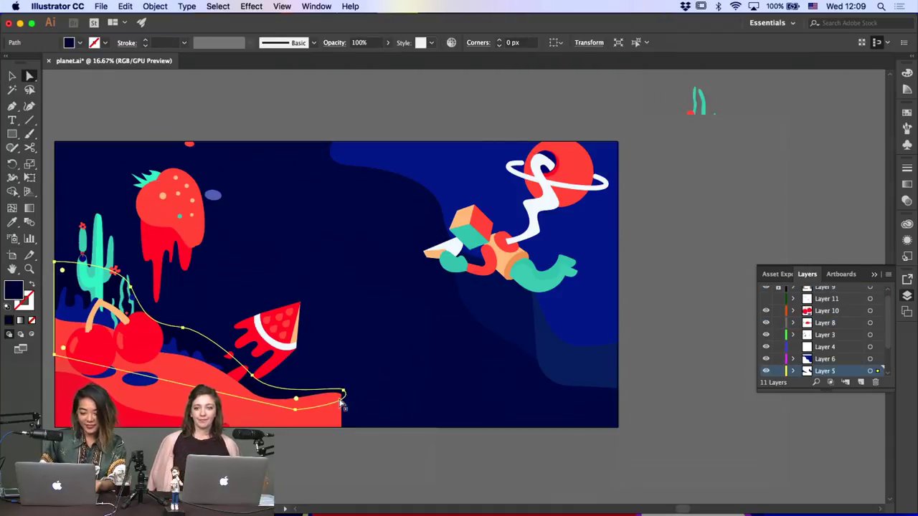
click(339, 402)
drag(341, 393, 383, 371)
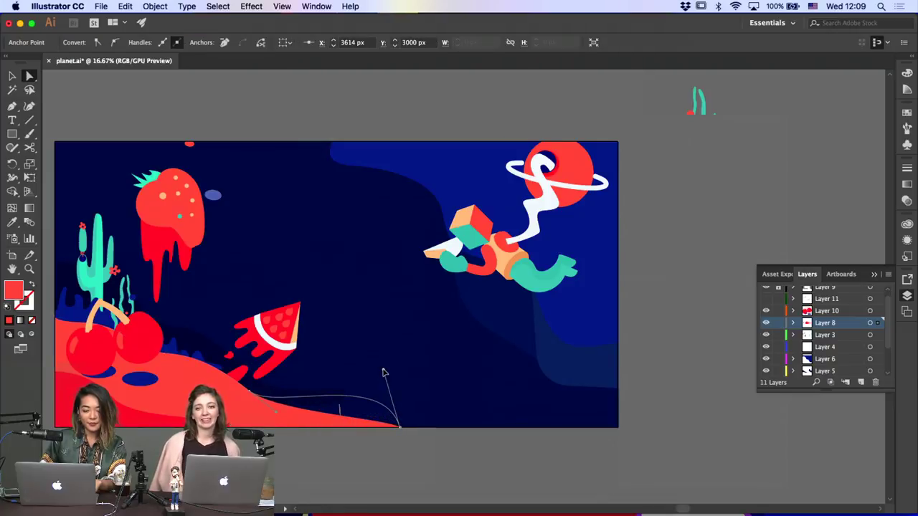
Adjust the dark Layer 5 shadow's anchor points at its right end and below the watermelon to follow the red ground's edge
click(328, 392)
click(328, 392)
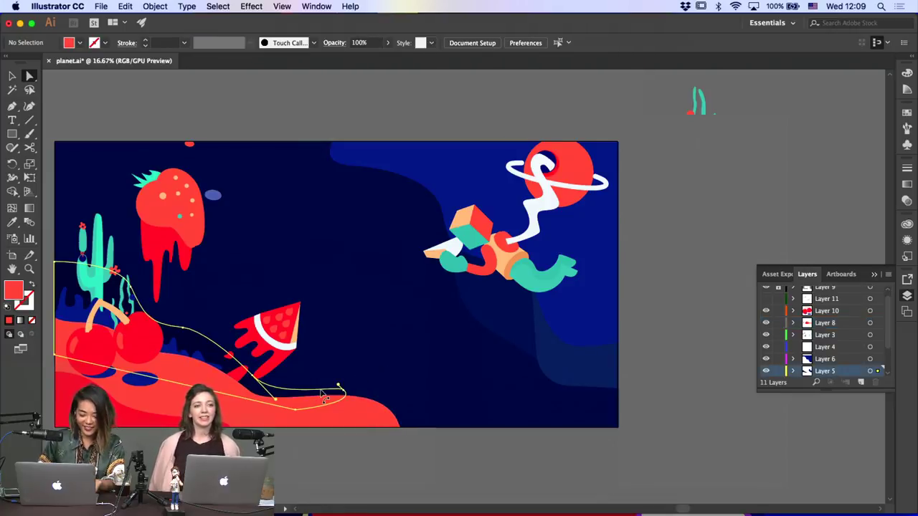
click(344, 398)
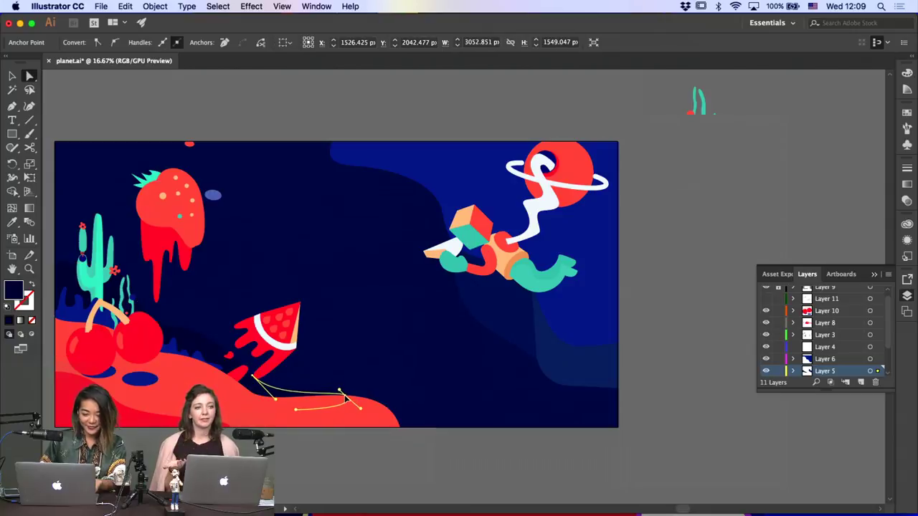
click(379, 431)
click(262, 389)
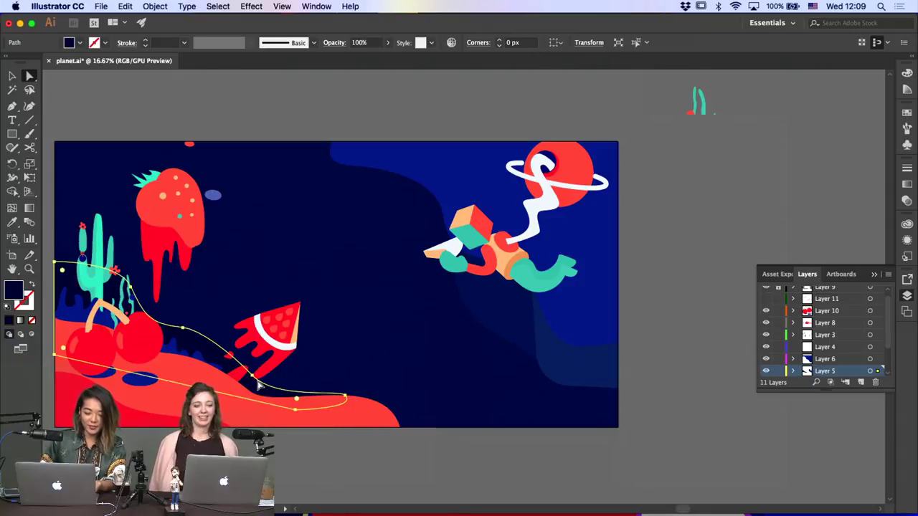
drag(252, 375, 260, 380)
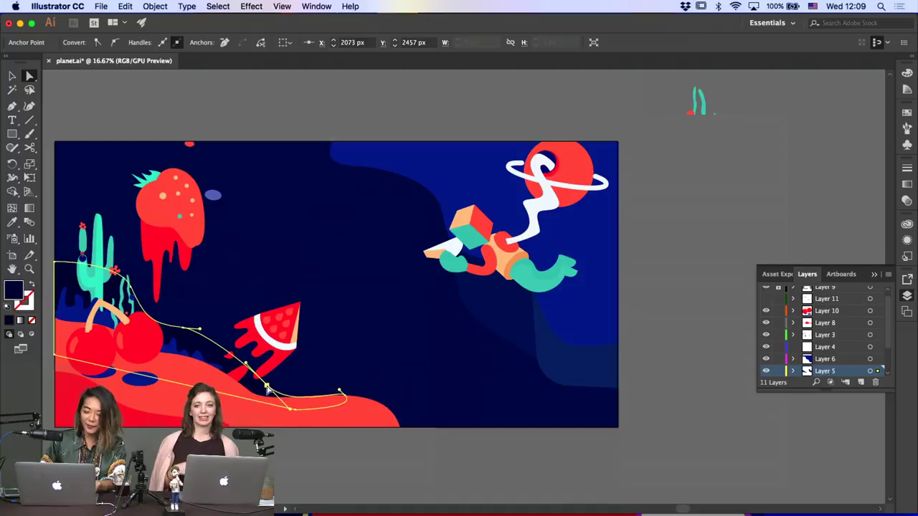
click(346, 442)
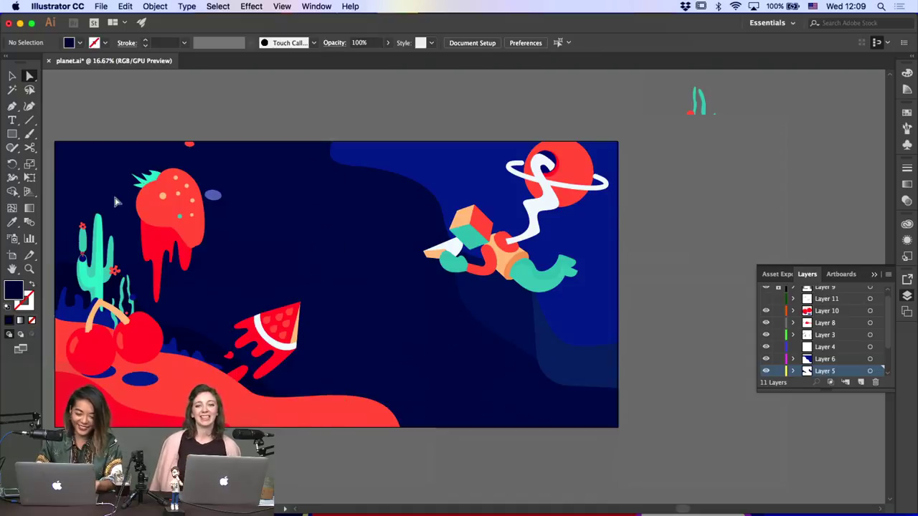
Pull the upper-left anchor point of the bright blue Layer 6 wave farther left above the artboard to smooth its curve
click(343, 154)
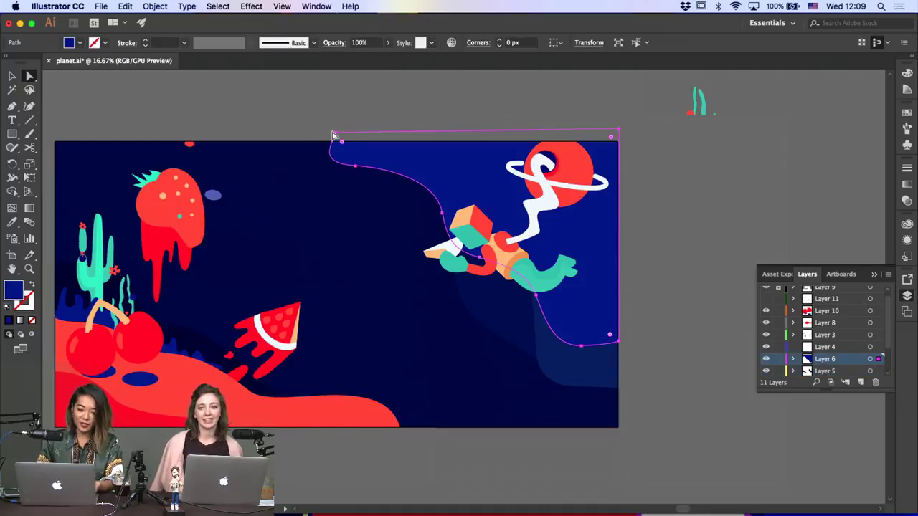
drag(335, 135, 283, 131)
click(251, 122)
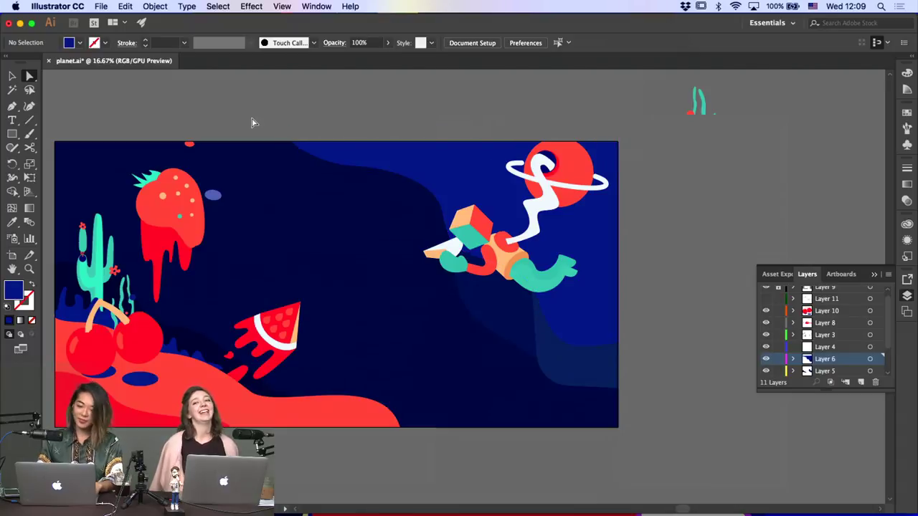
Make Layer 4 the active layer for drawing with the Pen tool
click(12, 107)
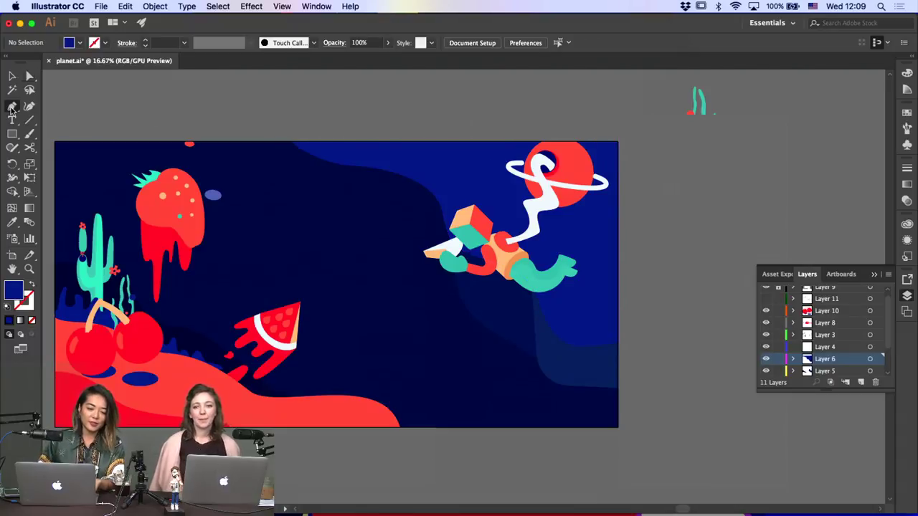
click(826, 348)
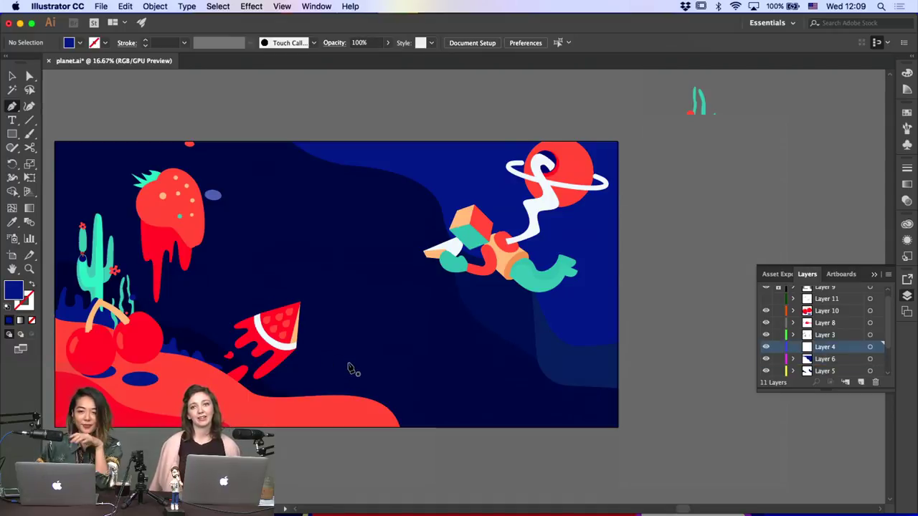
key(super+equal)
key(super+minus)
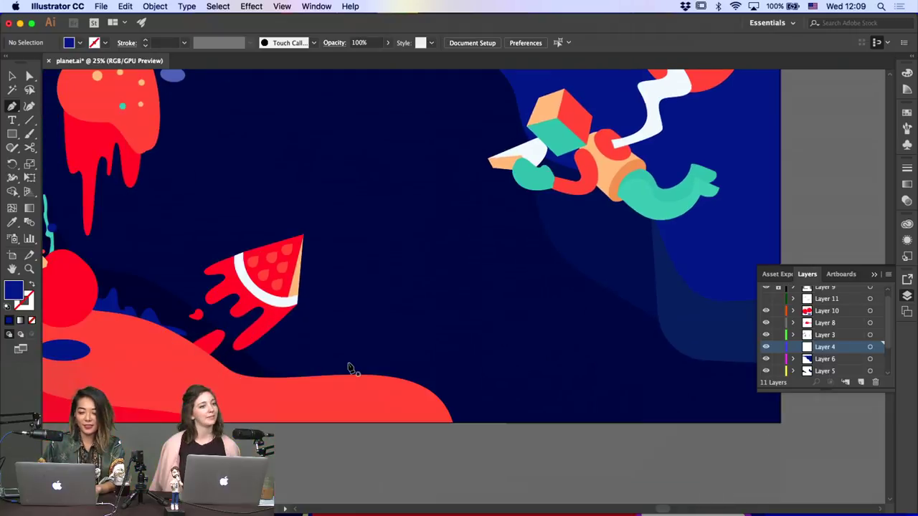
click(392, 314)
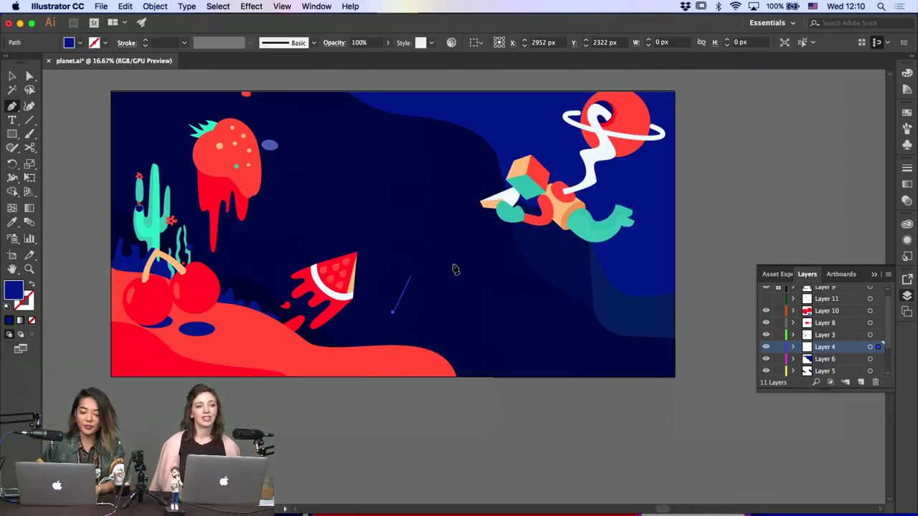
drag(453, 264, 515, 286)
key(super+z)
key(super+z)
Draw the belly curve and two pointed front legs of a blue leaping animal between the watermelon and the astronaut on Layer 4
click(408, 309)
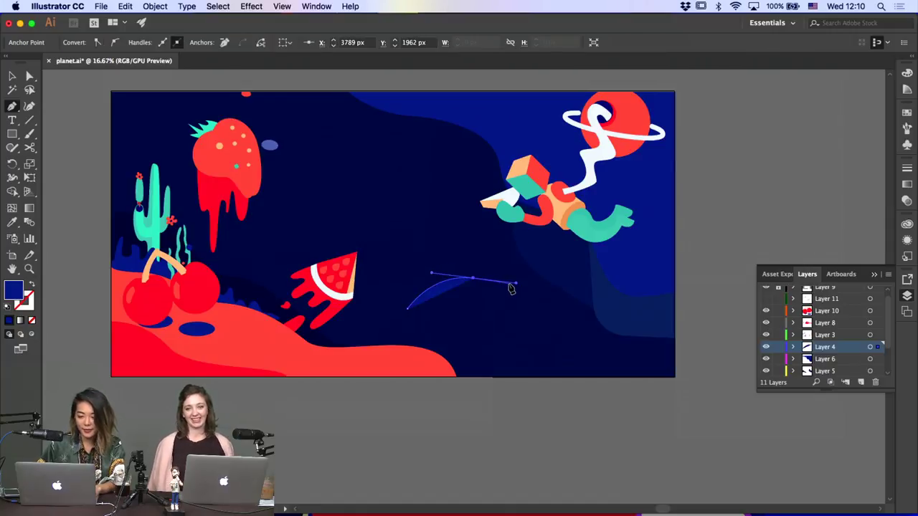
click(507, 283)
key(super+equal)
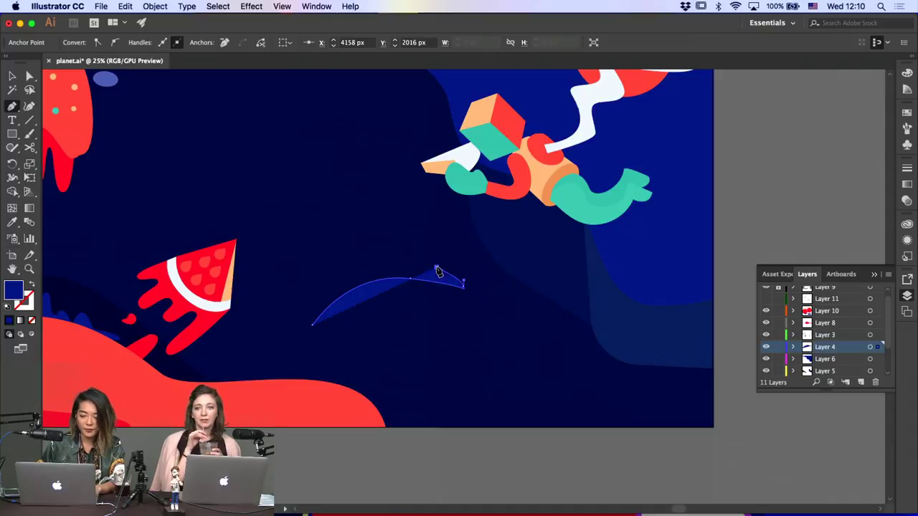
click(446, 261)
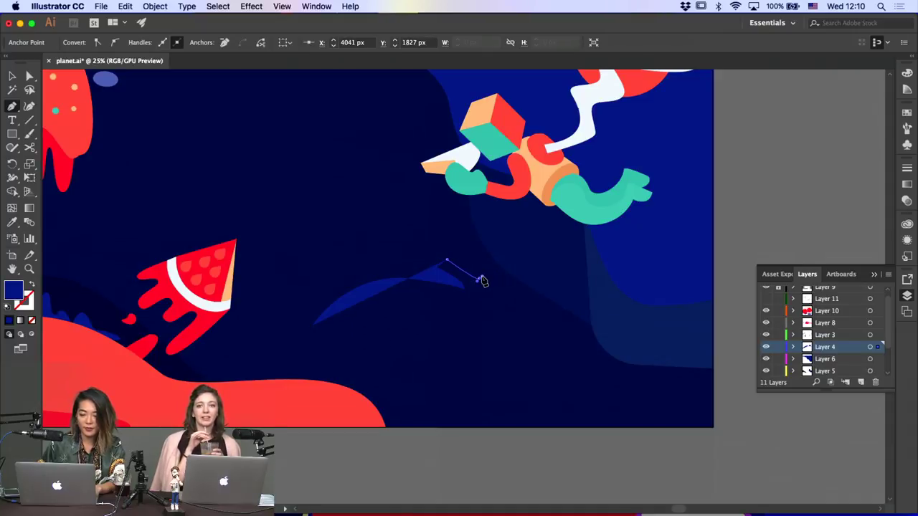
click(481, 277)
drag(446, 231, 405, 227)
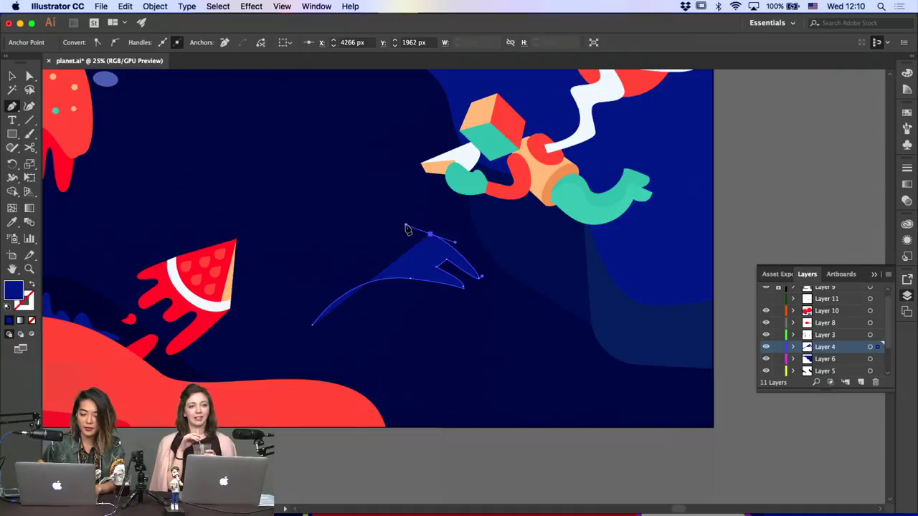
Continue the animal's back into a narrow rounded tail rising behind the watermelon, carrying the outline down into the first hind leg
drag(312, 259, 285, 281)
drag(214, 248, 183, 210)
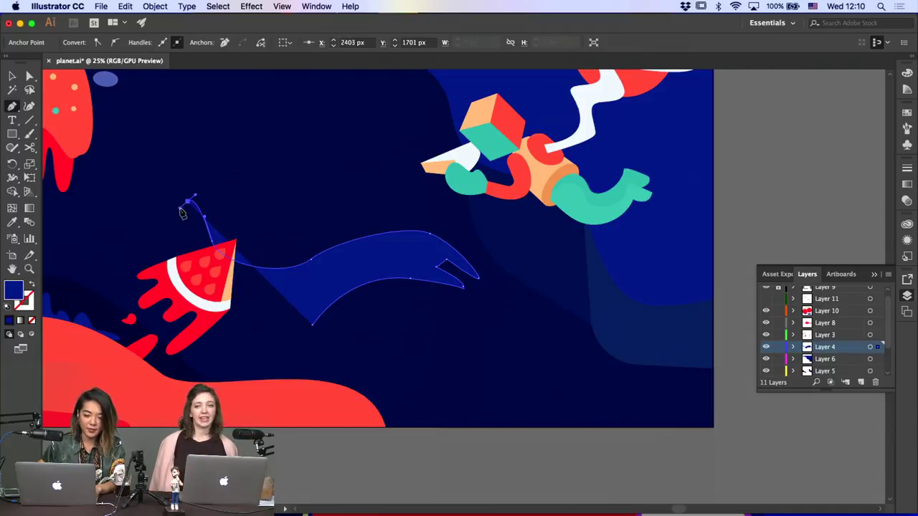
drag(216, 267, 216, 266)
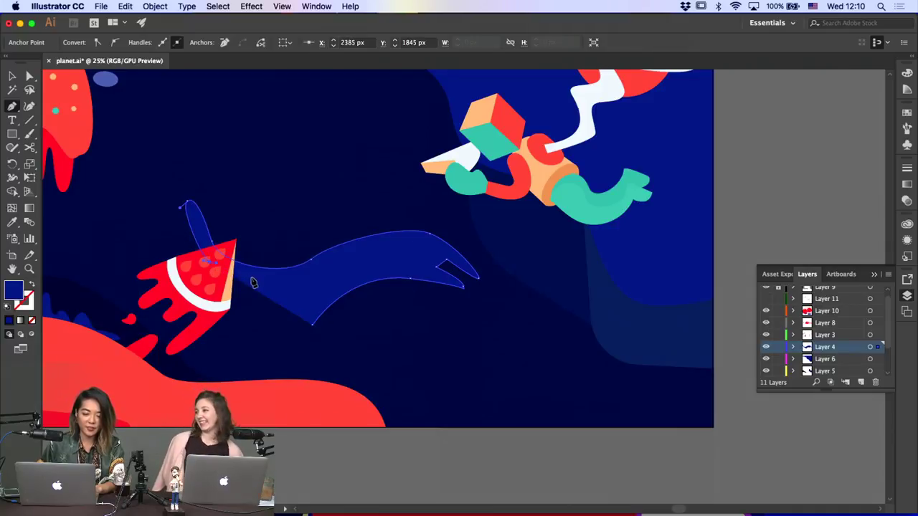
drag(261, 288, 249, 281)
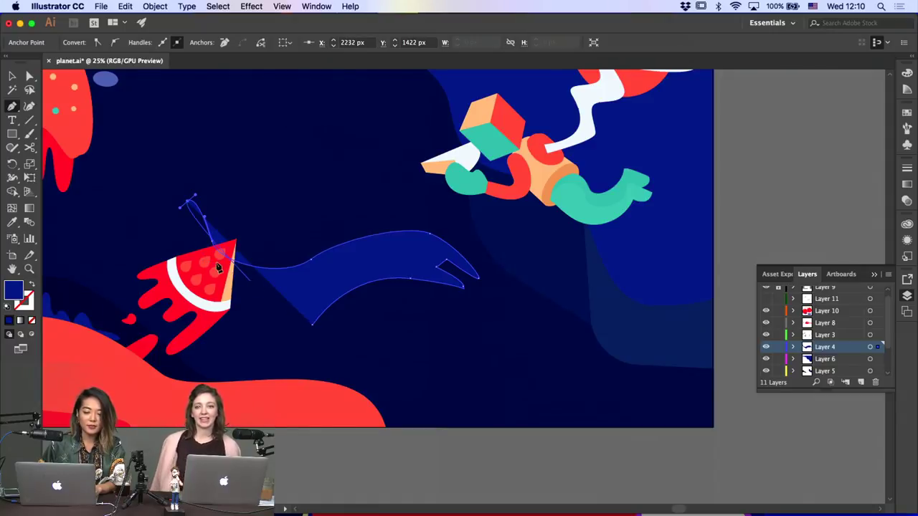
click(194, 241)
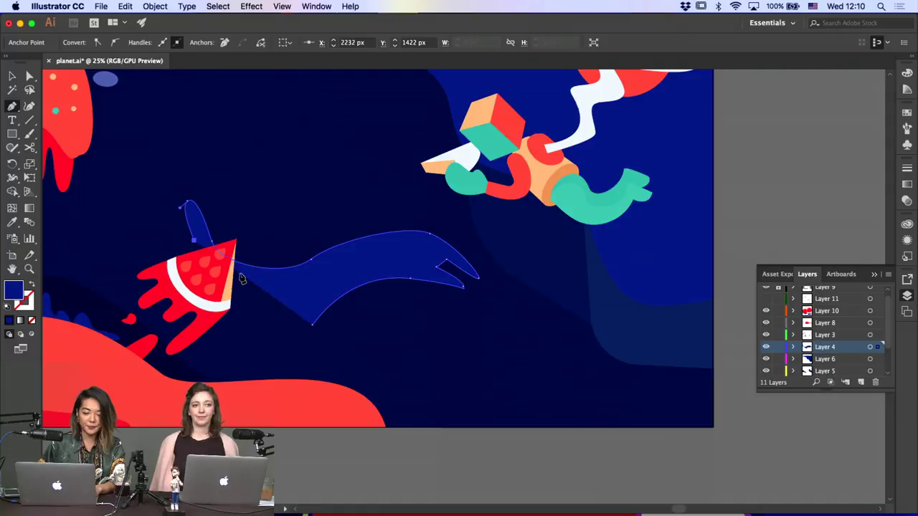
drag(257, 289, 293, 293)
drag(259, 358, 260, 359)
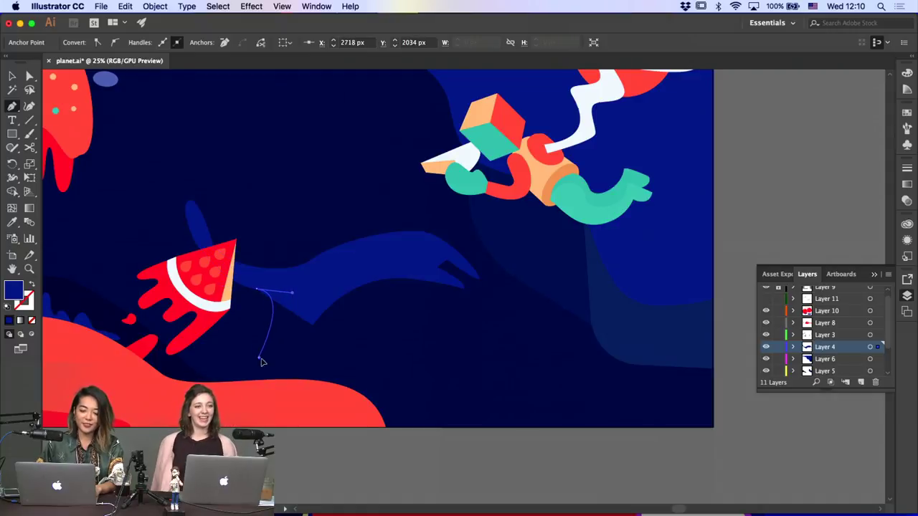
click(295, 330)
drag(296, 373, 311, 377)
key(super+z)
key(super+z)
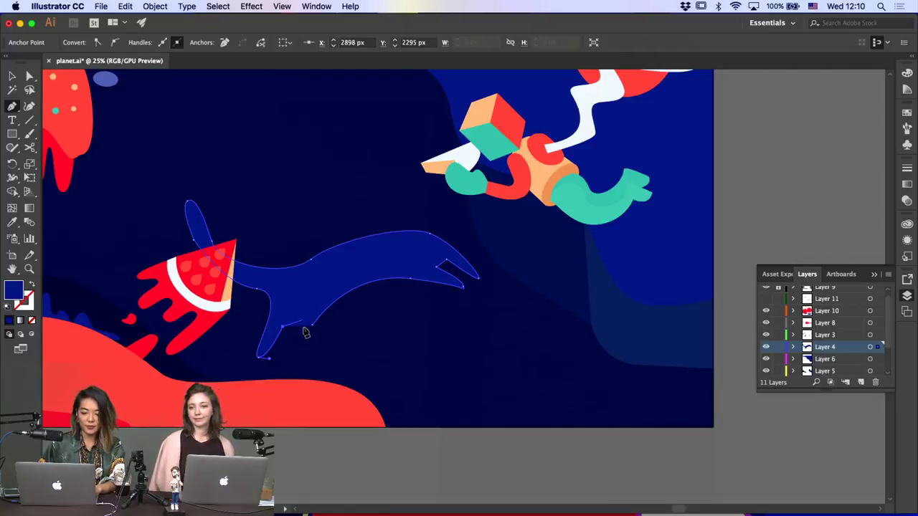
key(super+z)
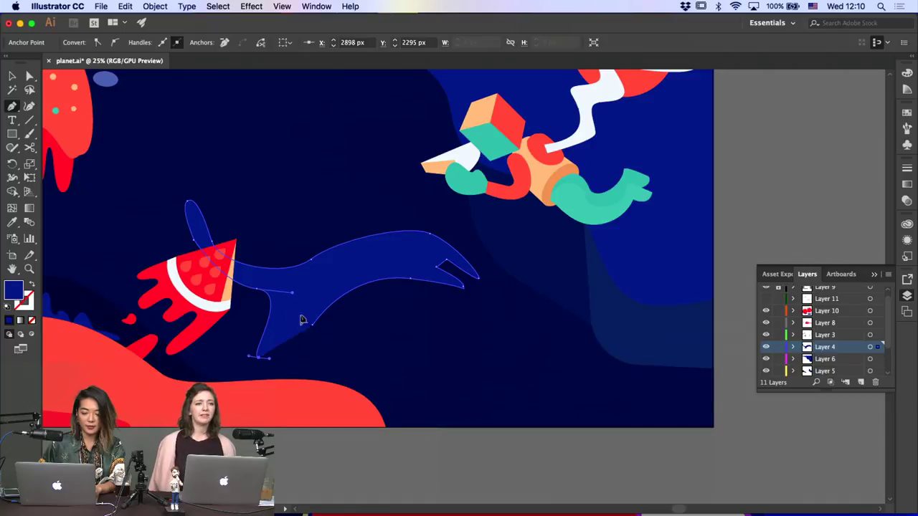
Draw the second hind leg, close the animal silhouette at about 2051 by 1142 px, and lower that leg's tip to Y 2556 px
drag(293, 311, 298, 312)
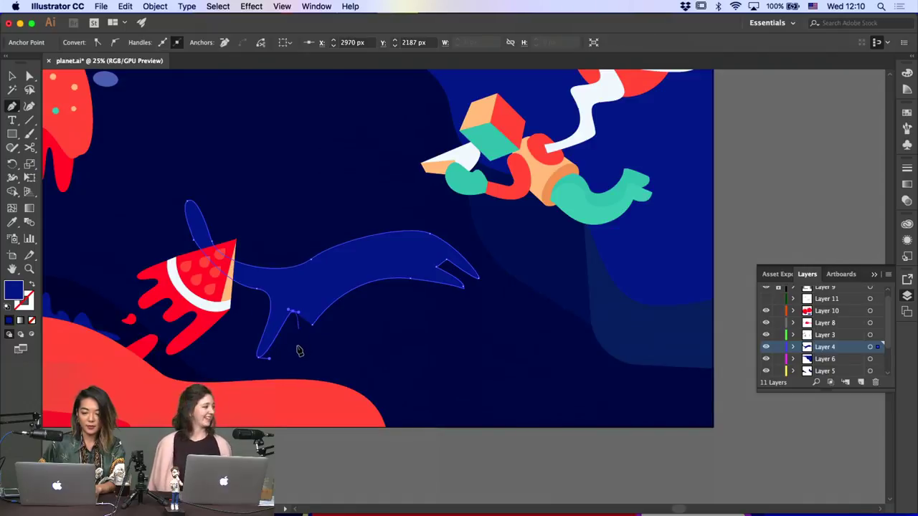
drag(298, 356, 304, 356)
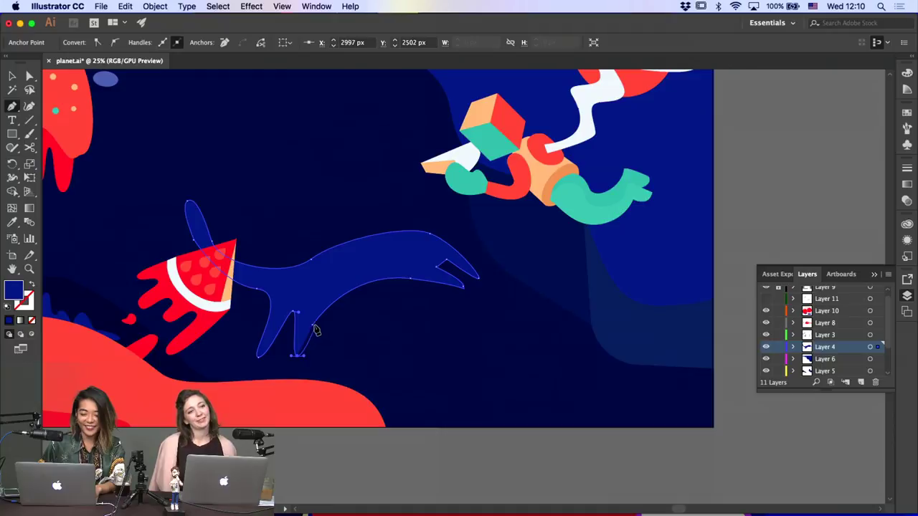
drag(313, 325, 313, 326)
key(a)
drag(298, 356, 298, 364)
click(298, 365)
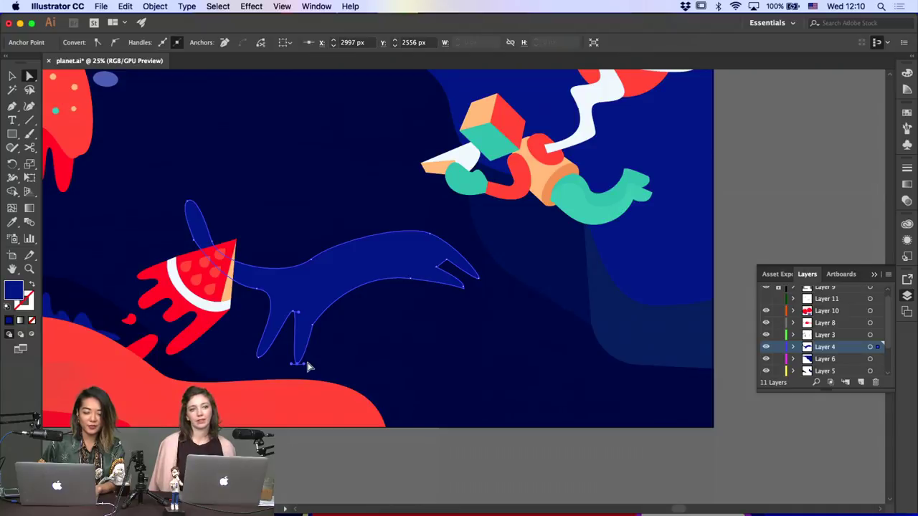
click(311, 262)
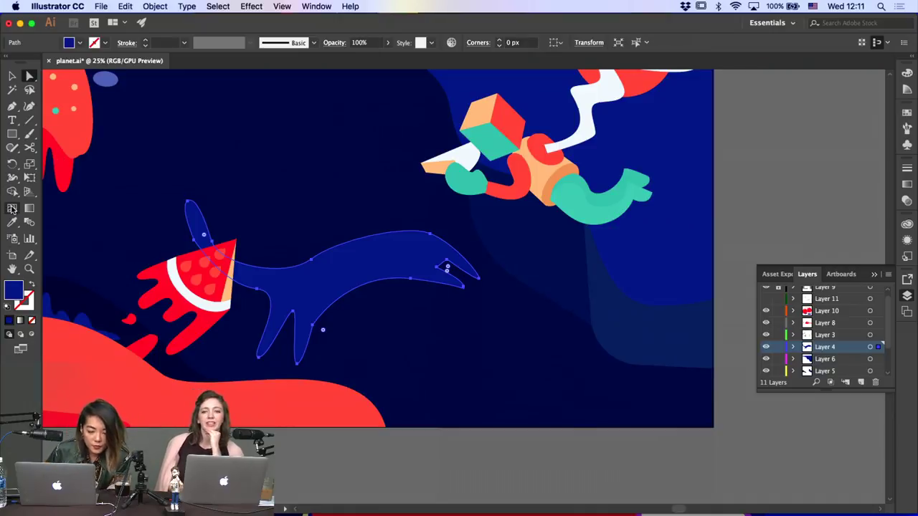
Try to sketch a head outline with two pointed ears, about 273 by 459 px, above the animal's front with the Pencil tool
key(n)
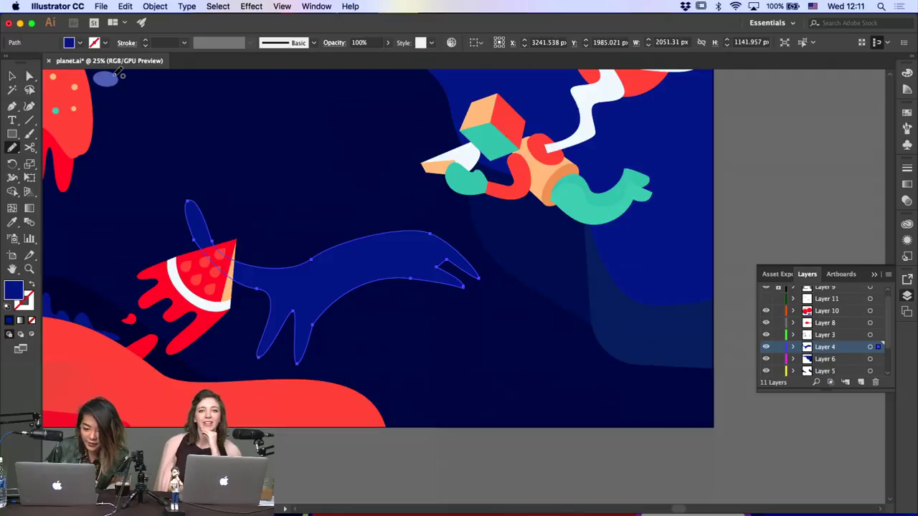
drag(236, 139, 237, 123)
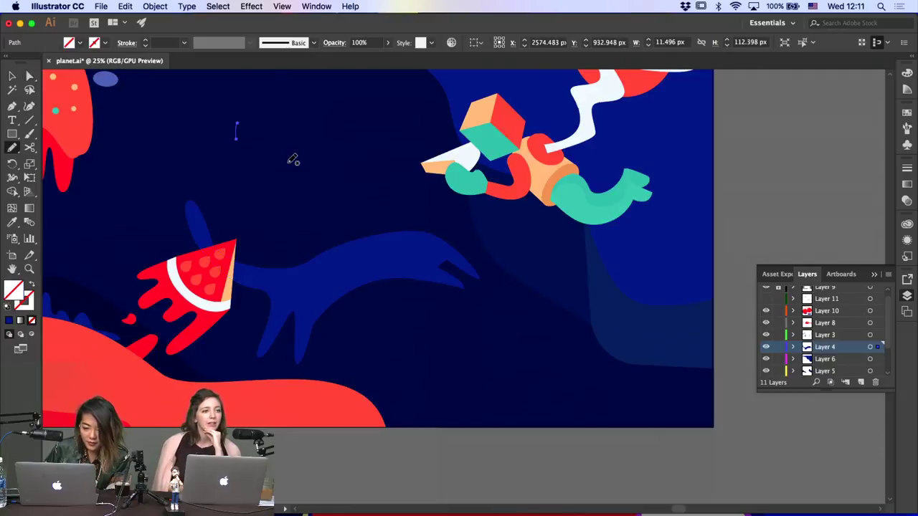
mouse_move(252, 200)
mouse_down()
mouse_move(262, 166)
mouse_move(269, 202)
mouse_up()
key(super+z)
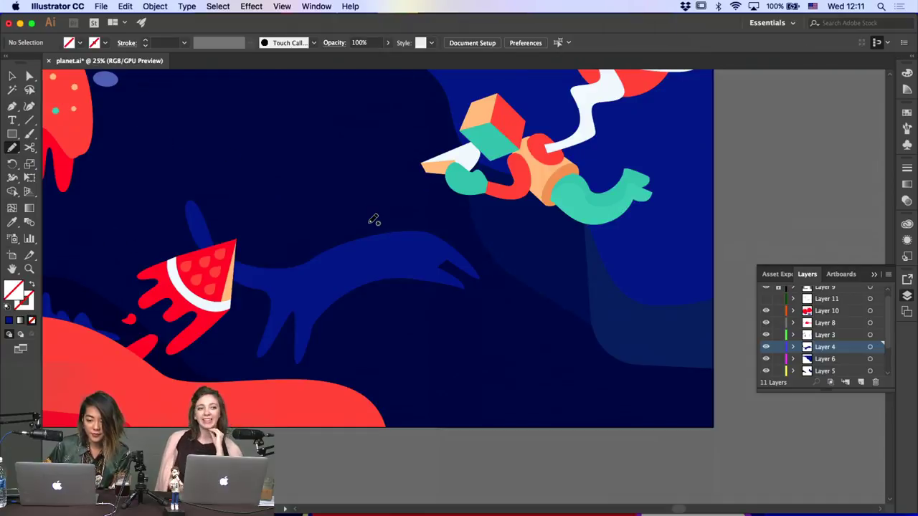
mouse_move(374, 220)
mouse_down()
mouse_move(365, 167)
mouse_move(388, 169)
mouse_move(388, 157)
mouse_move(401, 178)
mouse_move(369, 219)
mouse_up()
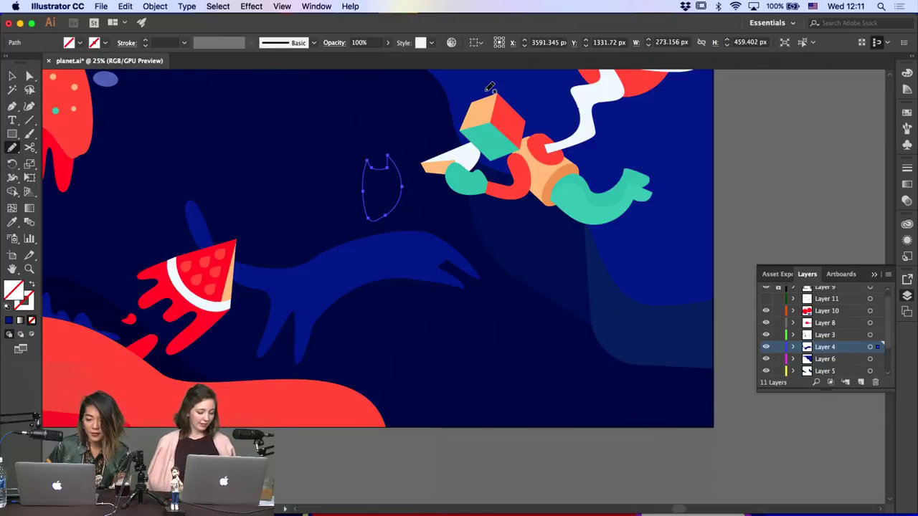
key(super+shift+a)
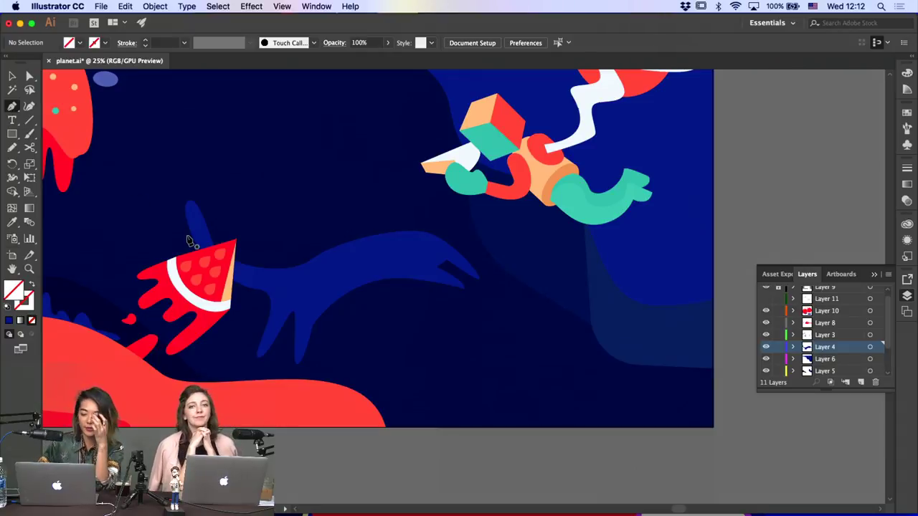
Nudge the animal's shoulder anchor point slightly down and left, and flatten its direction handle to smooth the upper front curve
click(30, 75)
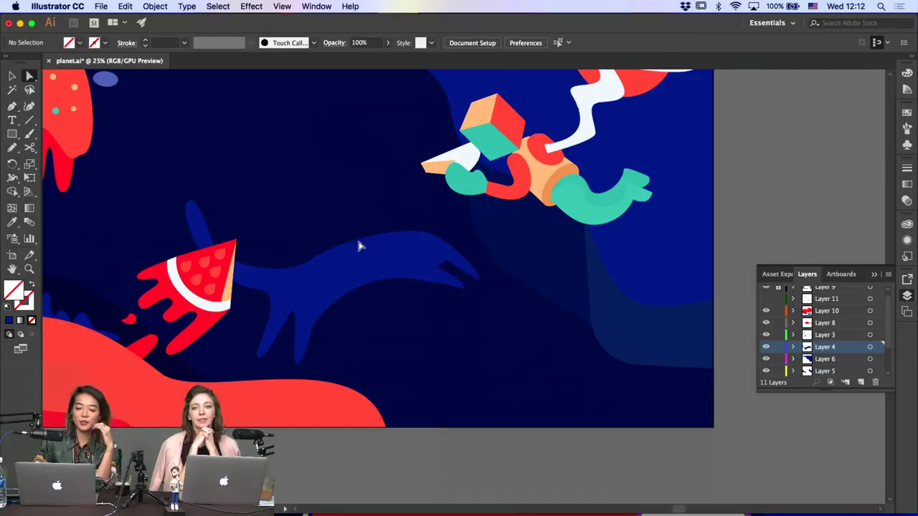
click(362, 246)
click(428, 236)
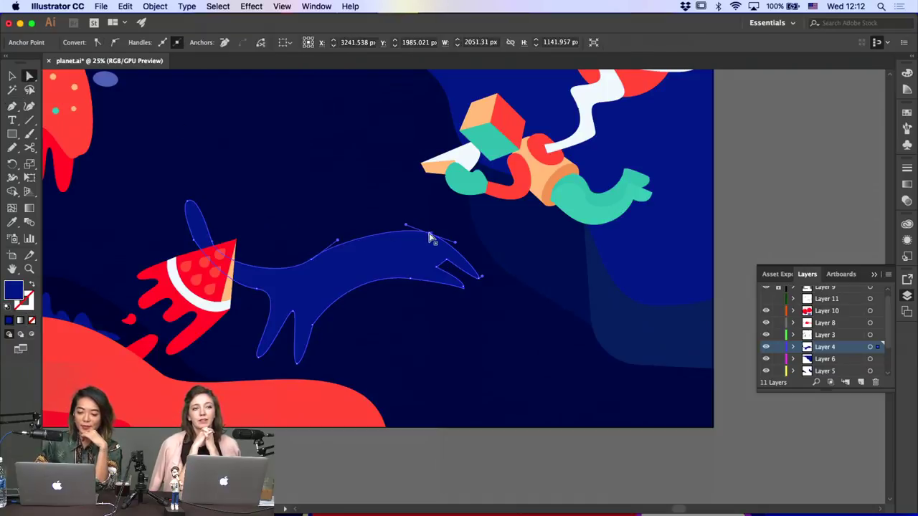
key(Down)
key(Down)
key(Down)
key(Down)
key(Down)
key(Left)
key(Left)
key(Left)
key(Left)
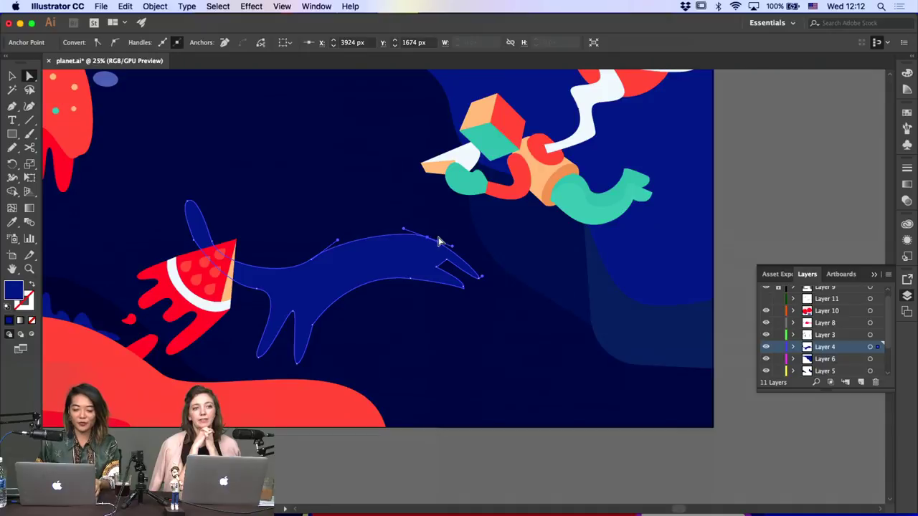
drag(453, 249, 461, 243)
Move the tips of both hind legs together up and to the right to shorten the legs
click(293, 312)
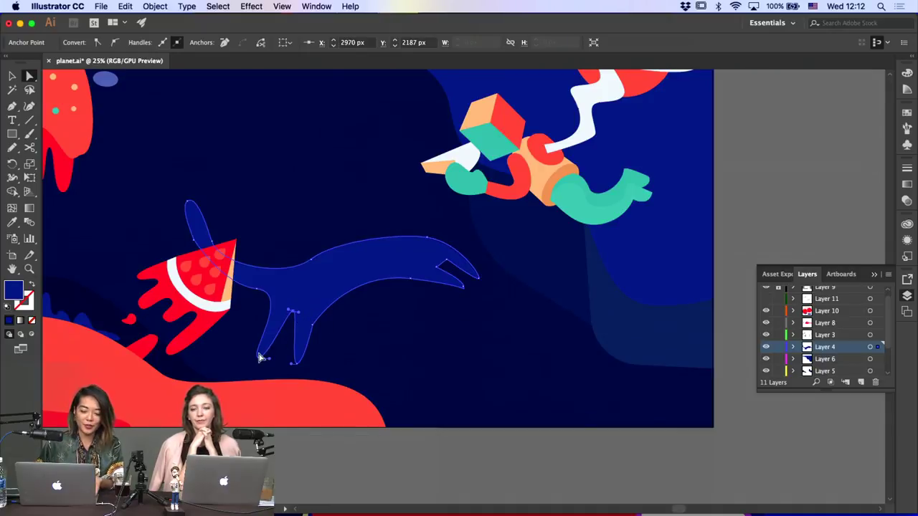
click(260, 356)
click(298, 364)
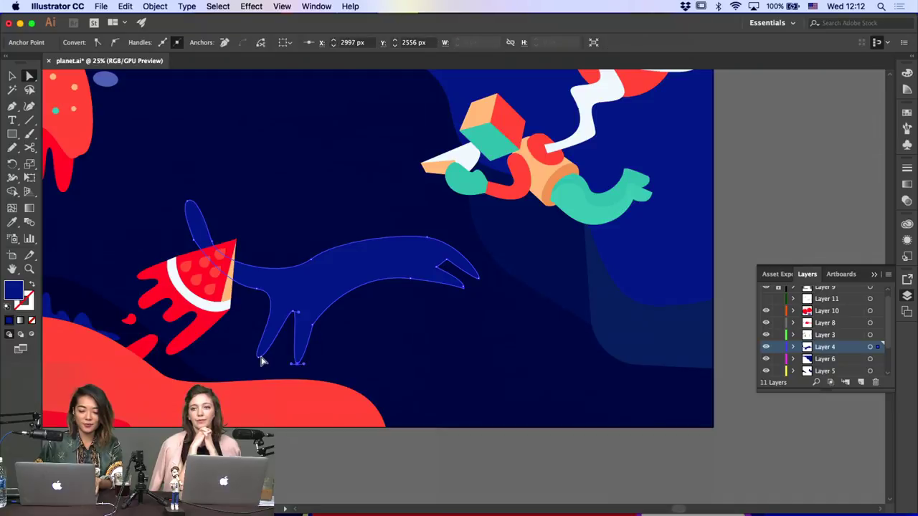
shift+click(257, 357)
drag(257, 357, 266, 344)
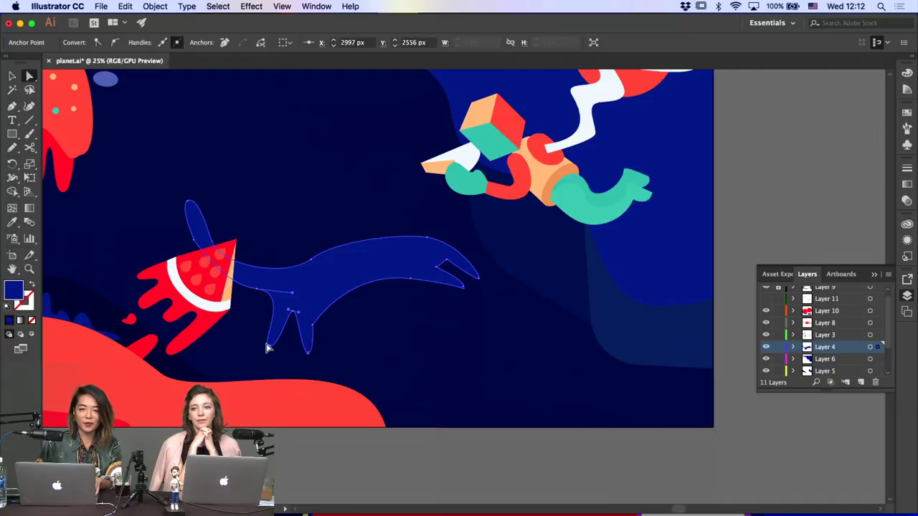
click(354, 402)
Raise the anchor point where the second hind leg meets the belly to deepen the curve under the animal's body
click(11, 107)
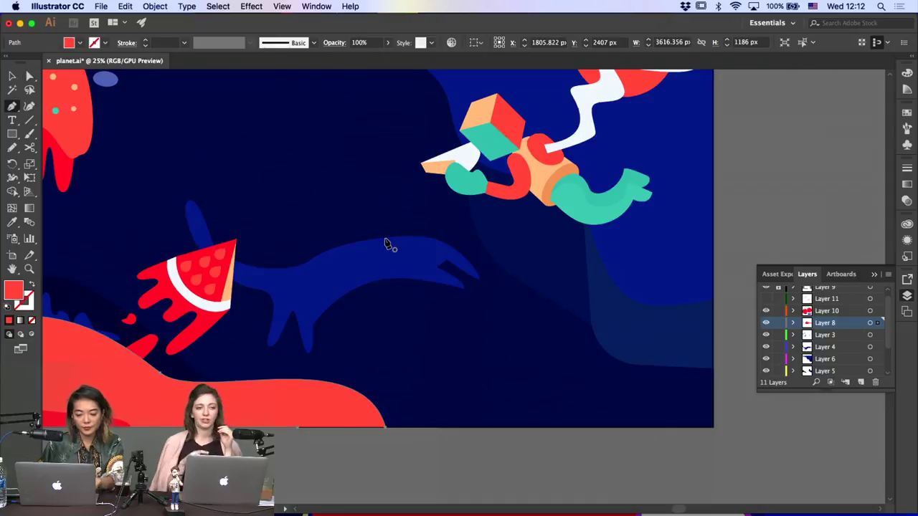
key(a)
click(318, 324)
click(316, 329)
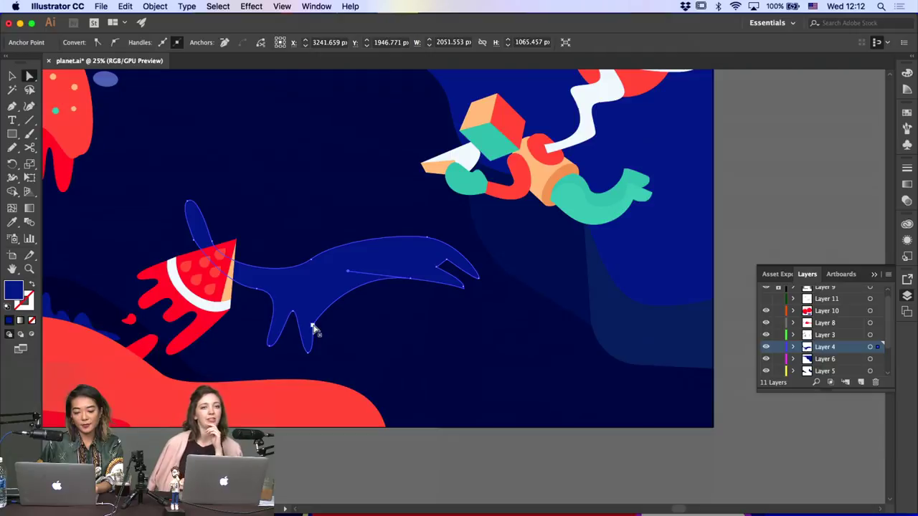
click(315, 327)
drag(315, 328, 314, 313)
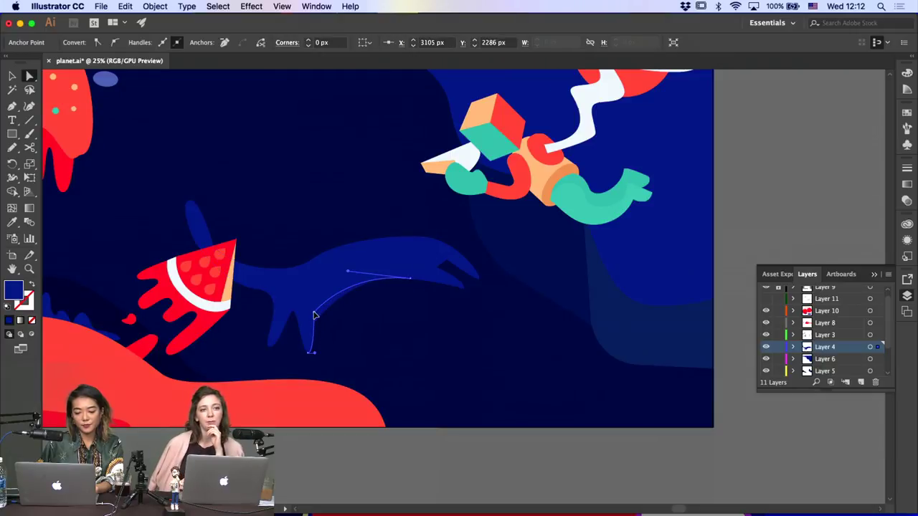
Move the animal's shoulder anchor to X 3852 px, Y 1656 px, and shift the whole silhouette slightly up and left
drag(425, 239, 419, 235)
key(super+z)
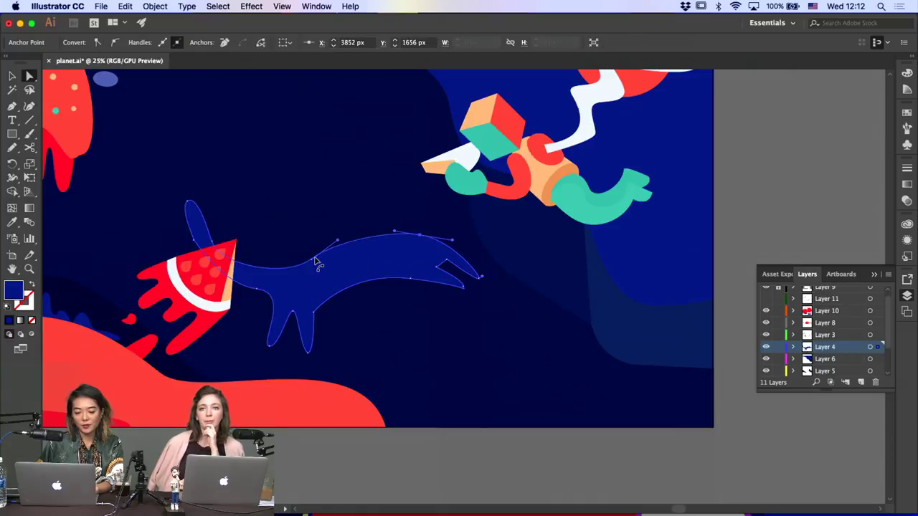
drag(315, 259, 307, 254)
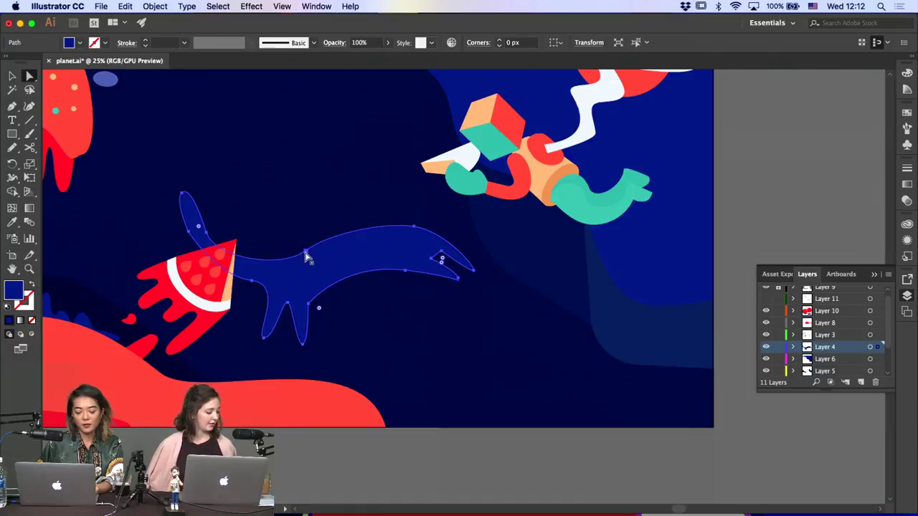
Move the tail's anchor points and the rear anchor beside the watermelon together slightly up and to the right
click(208, 236)
click(191, 233)
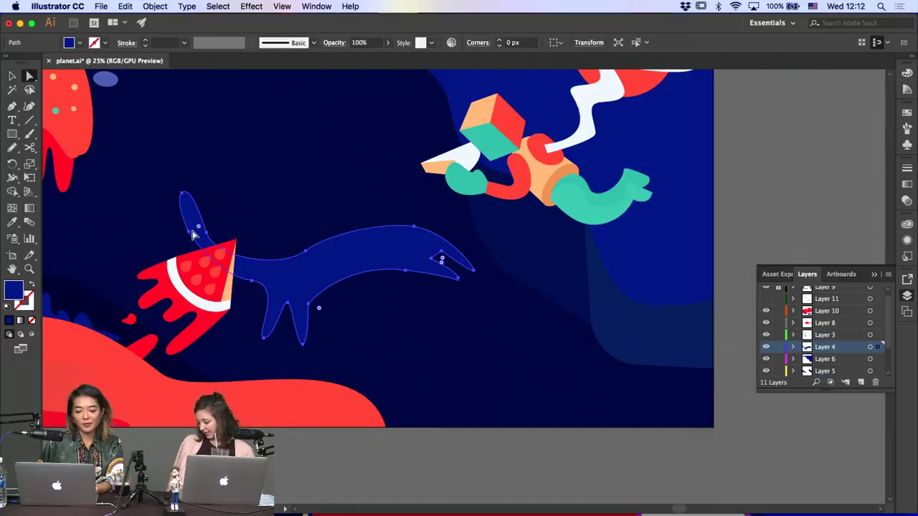
click(206, 233)
shift+click(189, 232)
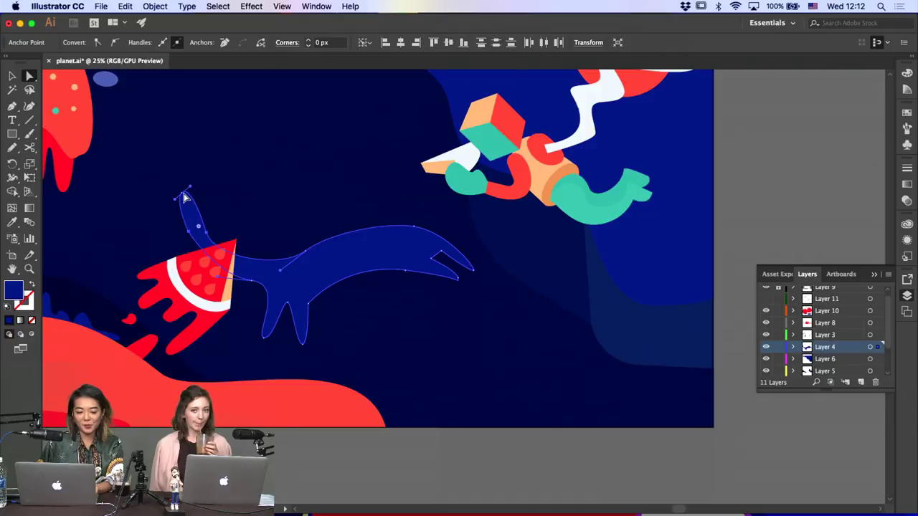
shift+click(182, 194)
drag(250, 280, 259, 273)
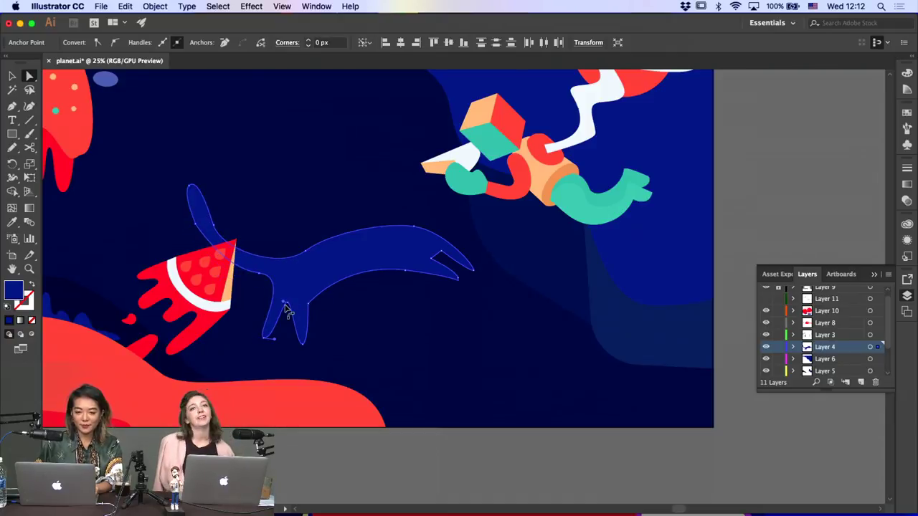
Nudge the anchor point between the two hind legs slightly to the right to balance their widths
click(288, 303)
key(Right)
key(Right)
key(Right)
key(Right)
key(Right)
key(Right)
key(Right)
key(Right)
key(Right)
key(Right)
key(Right)
key(Right)
key(Right)
key(Right)
key(Right)
key(Right)
key(Right)
key(Right)
key(Right)
key(Right)
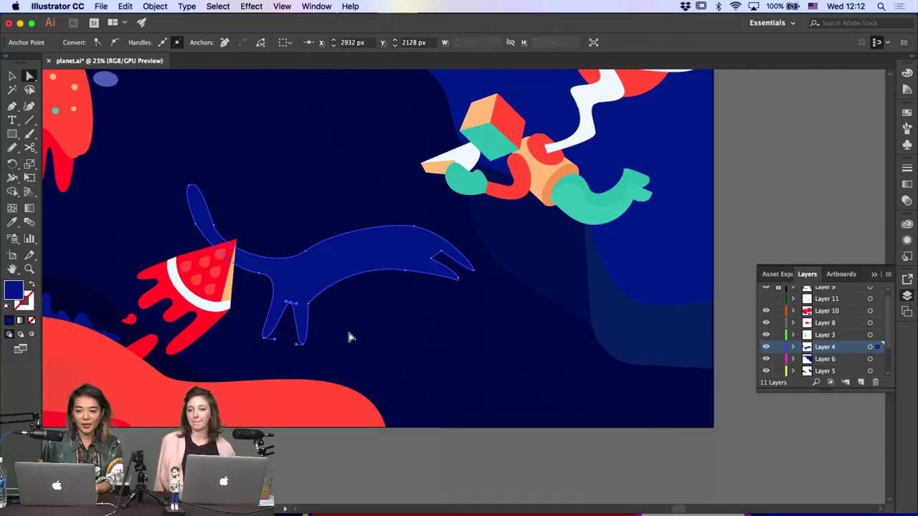
Shift the underside anchors beside the second hind leg and behind the front legs to the right, tilting the latter's forward curve handle downward
click(310, 302)
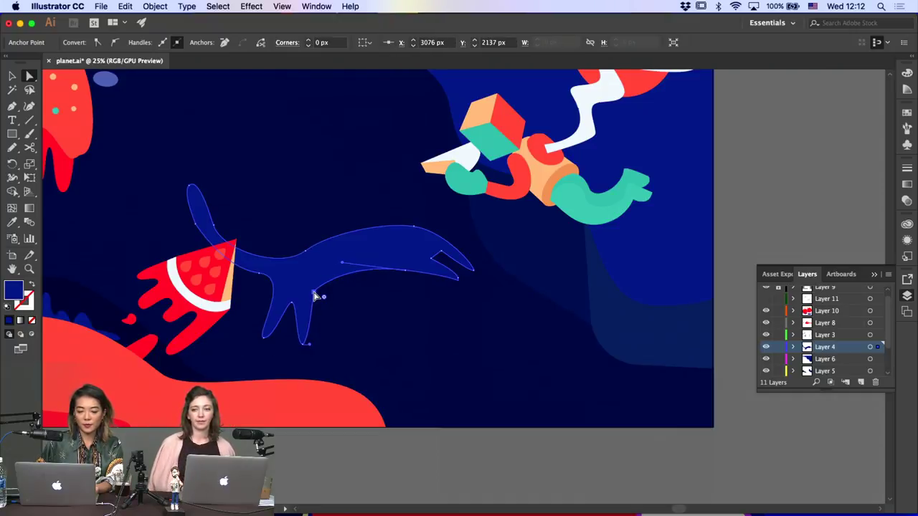
click(316, 297)
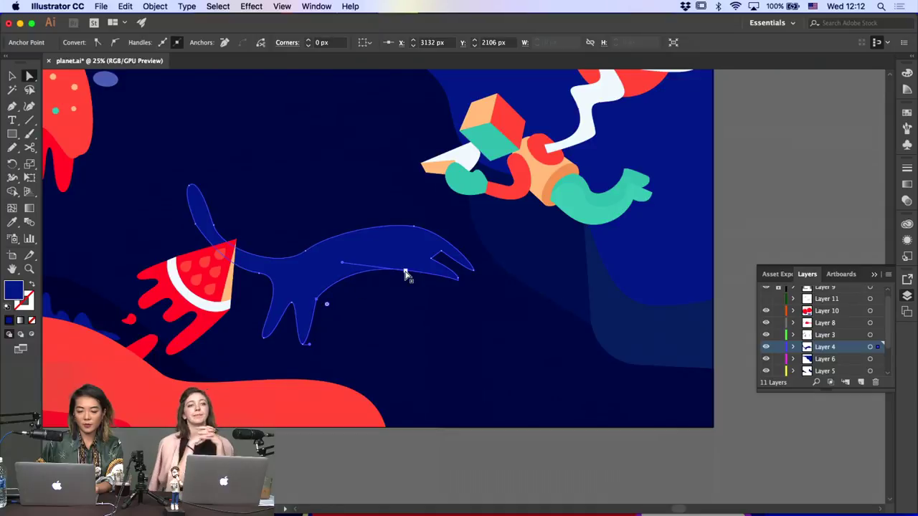
click(400, 271)
drag(462, 281, 463, 289)
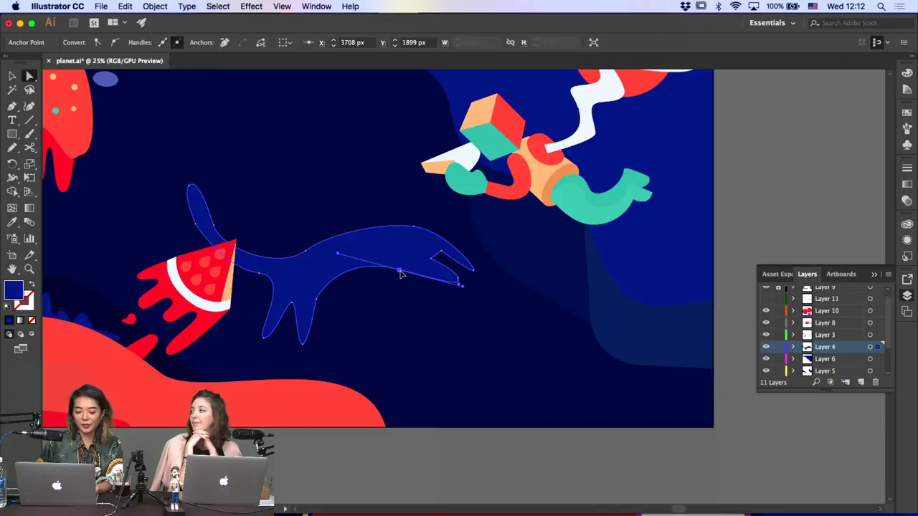
drag(401, 273, 416, 268)
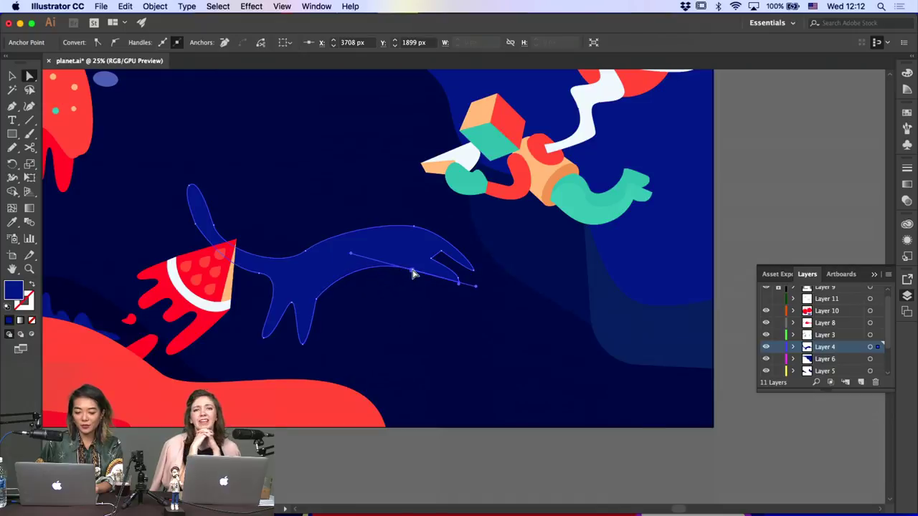
click(413, 229)
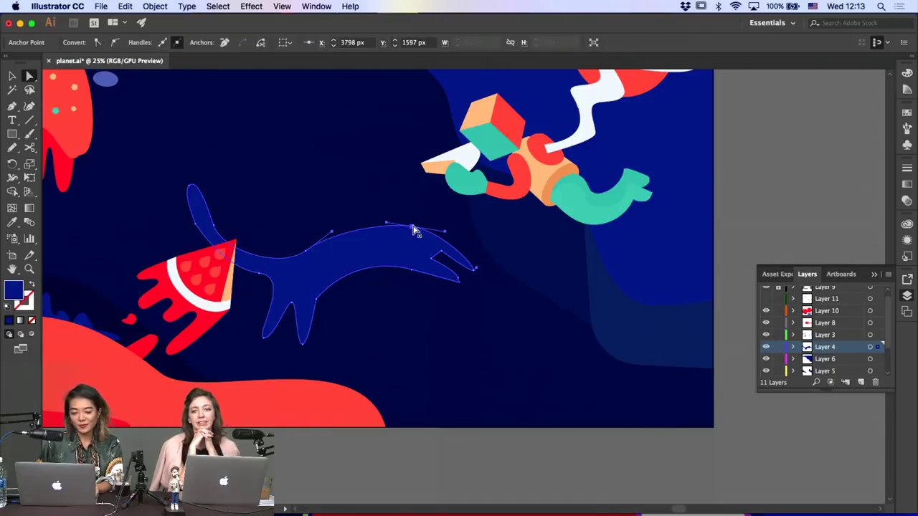
click(12, 106)
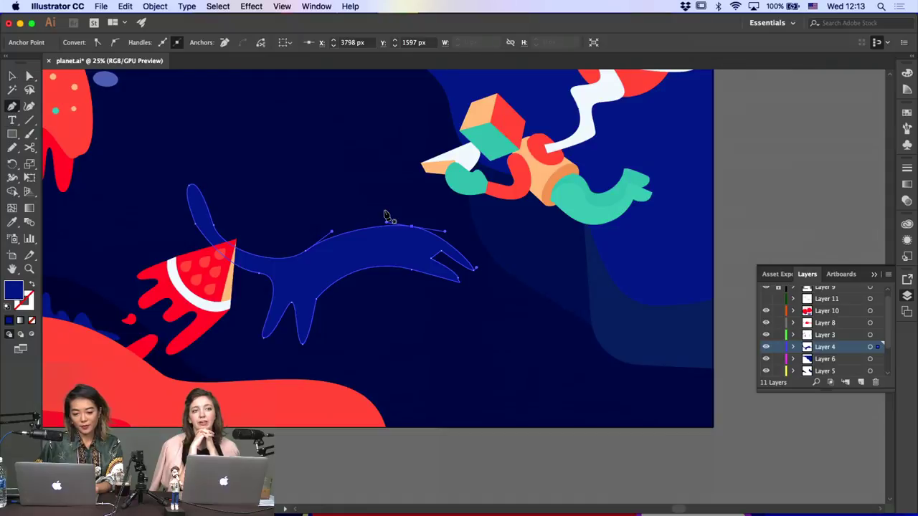
click(379, 208)
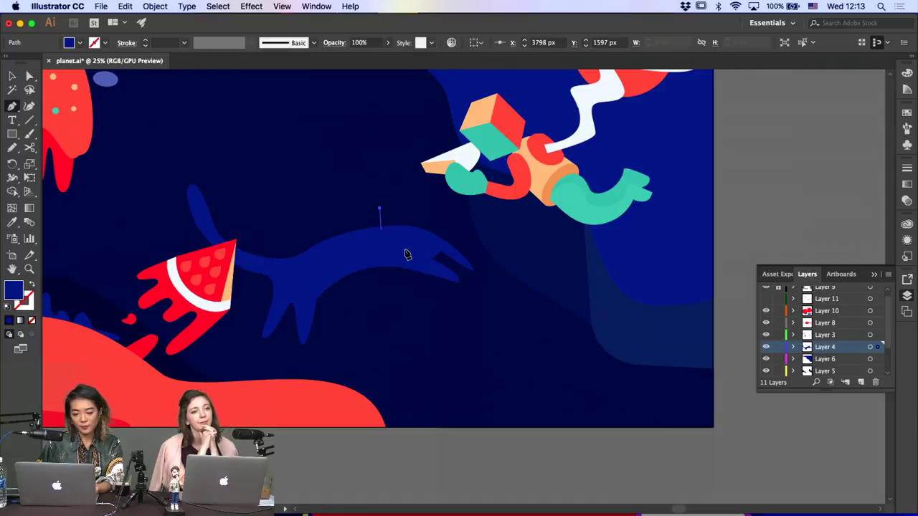
key(v)
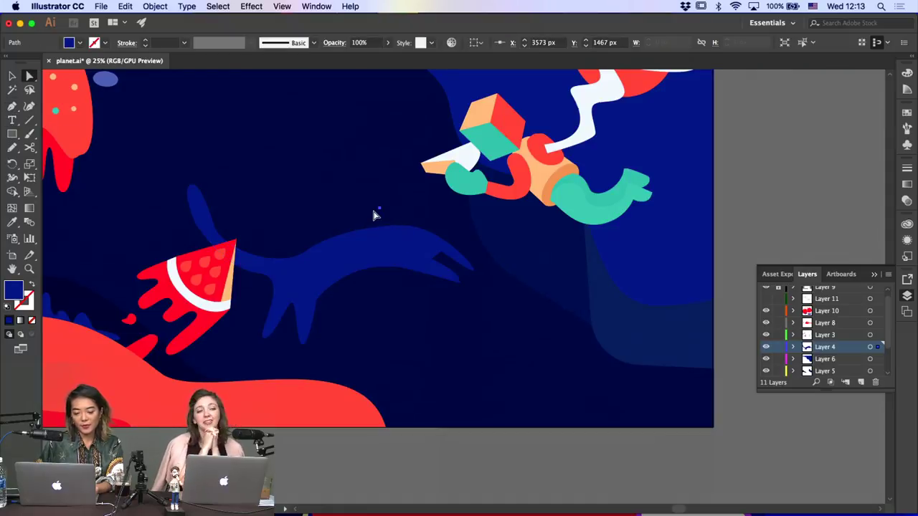
Move the back's anchor above the second hind leg up and right to X 3087 px, Y 1683 px to thicken the body
click(373, 240)
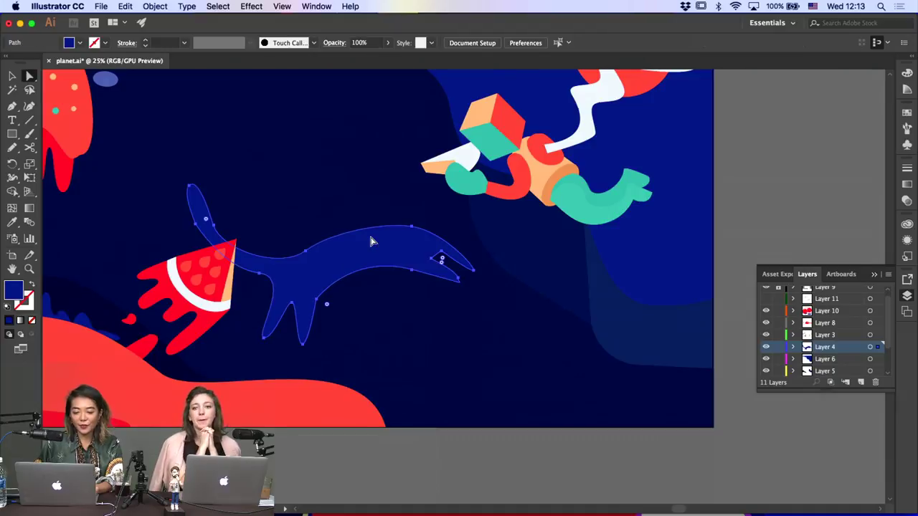
click(309, 252)
click(306, 255)
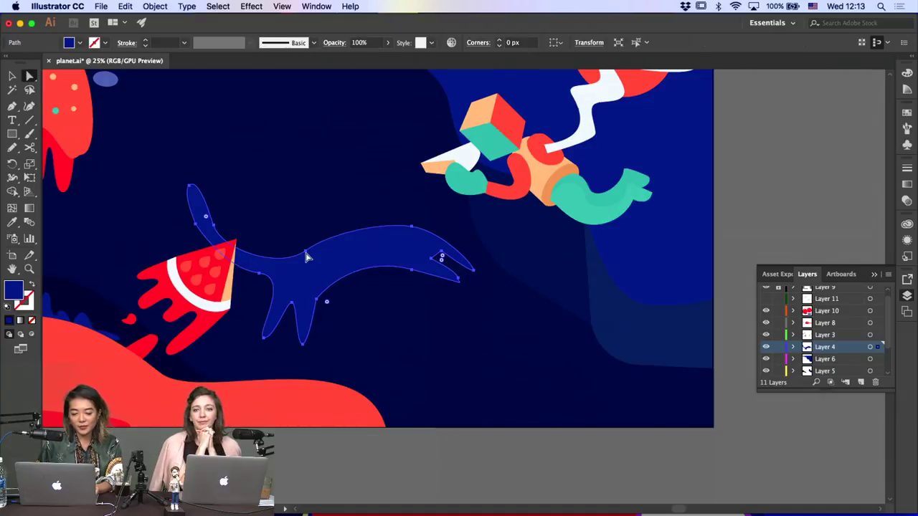
click(306, 249)
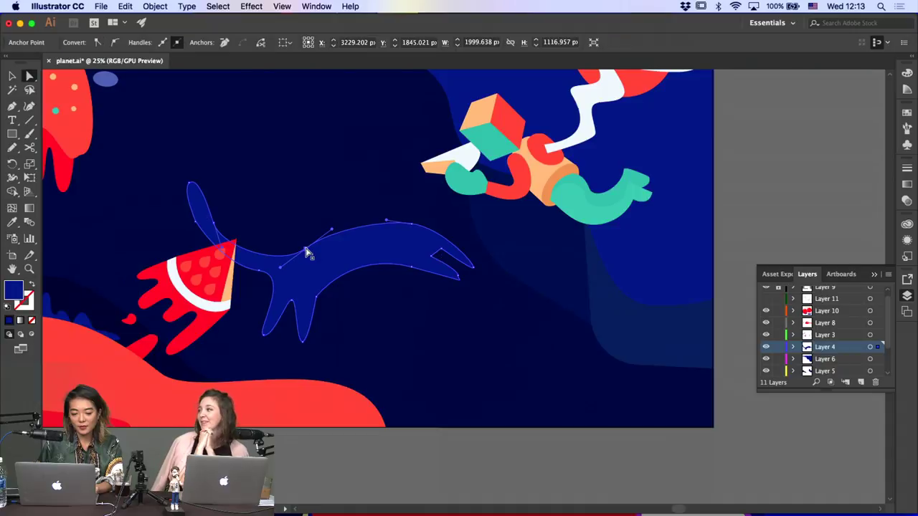
key(shift+Up)
key(shift+Up)
key(shift+Up)
key(shift+Up)
key(shift+Up)
key(shift+Up)
key(shift+Right)
key(shift+Right)
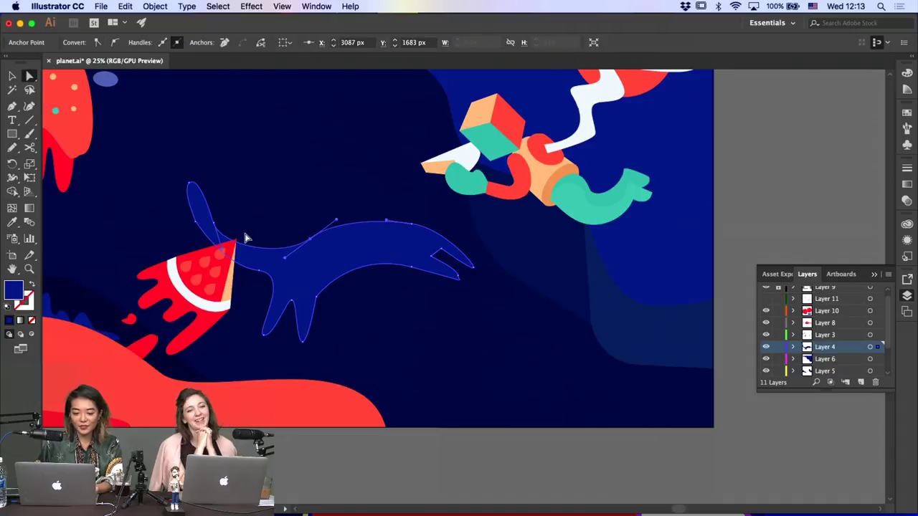
click(198, 223)
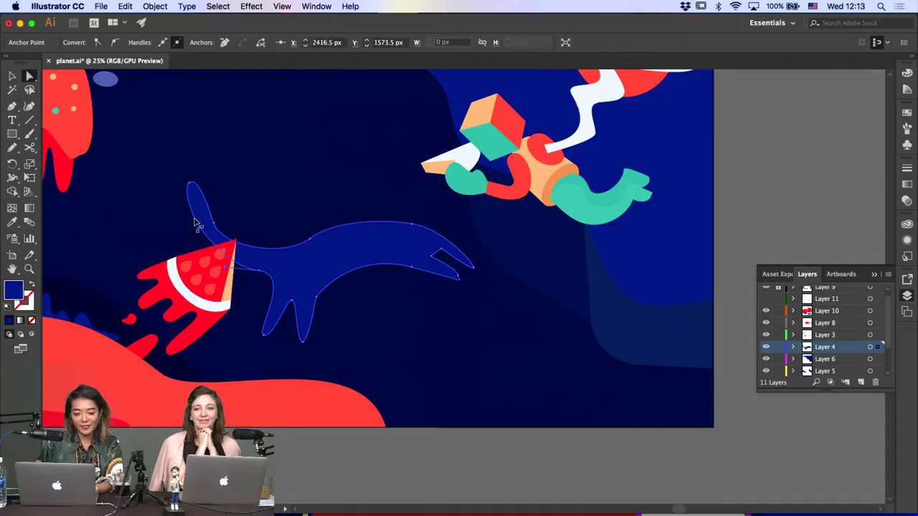
click(194, 228)
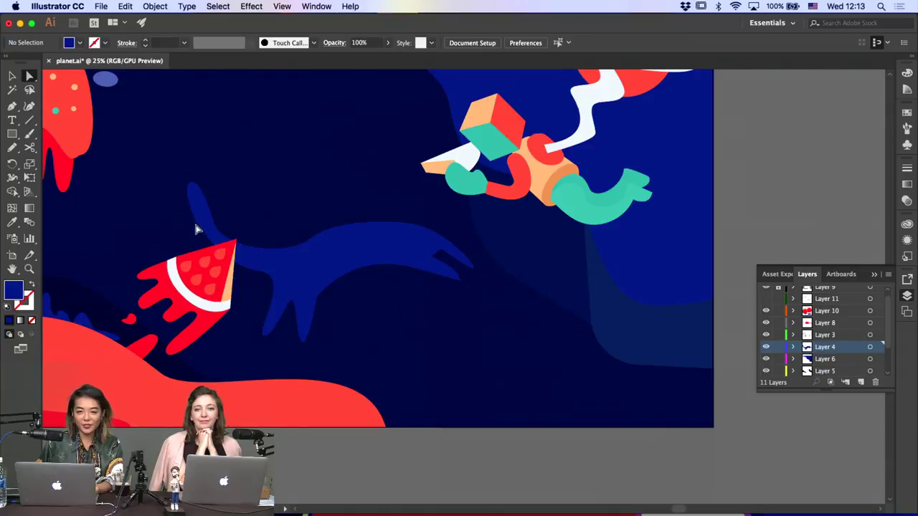
click(195, 219)
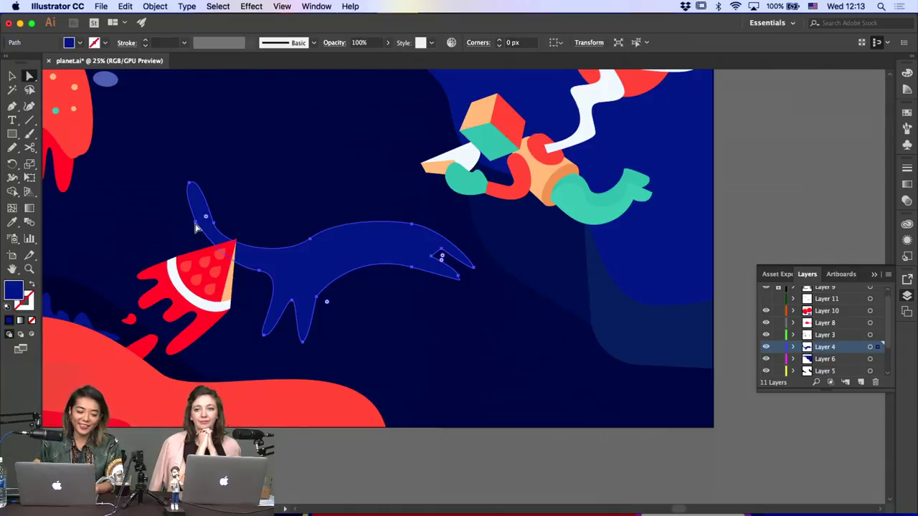
click(320, 182)
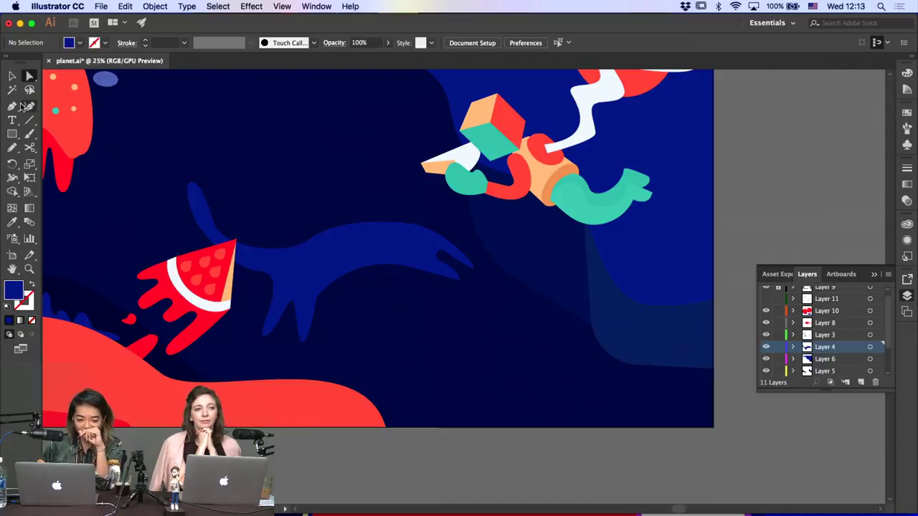
click(12, 105)
click(15, 134)
drag(20, 136, 57, 160)
drag(368, 194, 422, 246)
key(ctrl+z)
key(a)
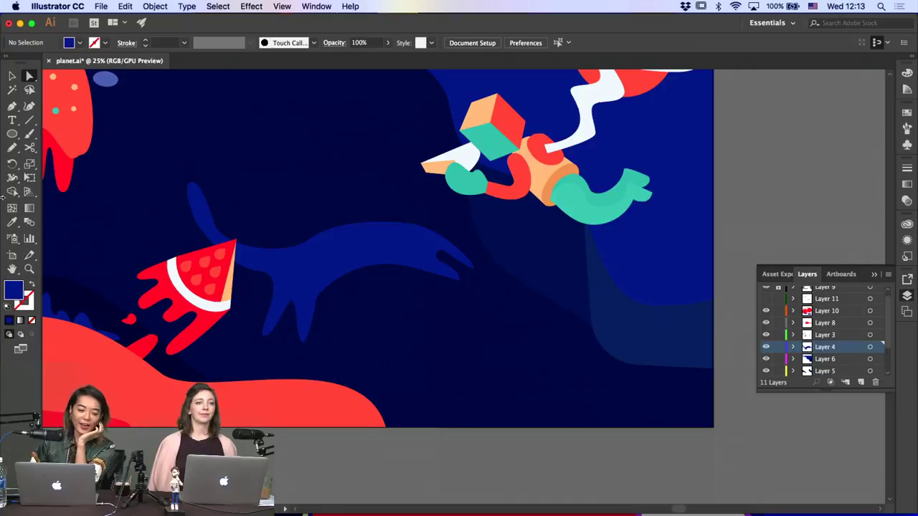
Draw a blue circle 342 px across over the animal's shoulder for its head
click(11, 105)
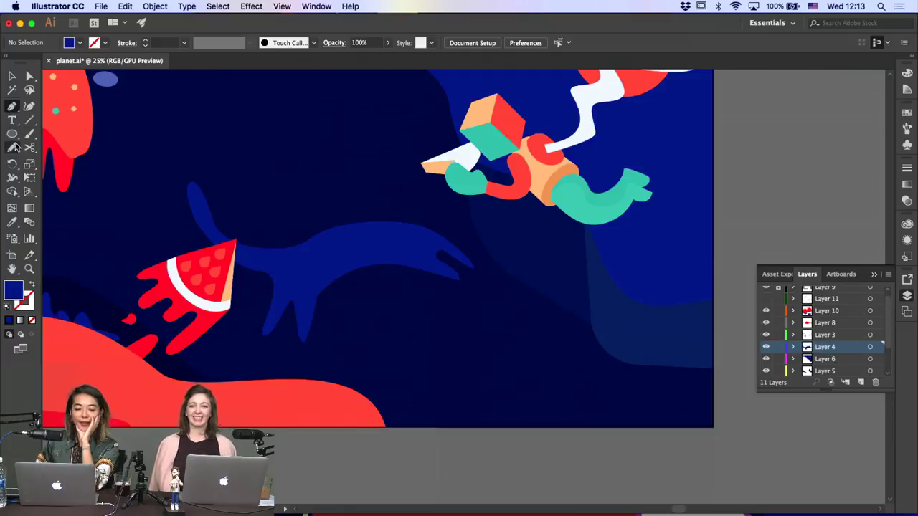
click(12, 135)
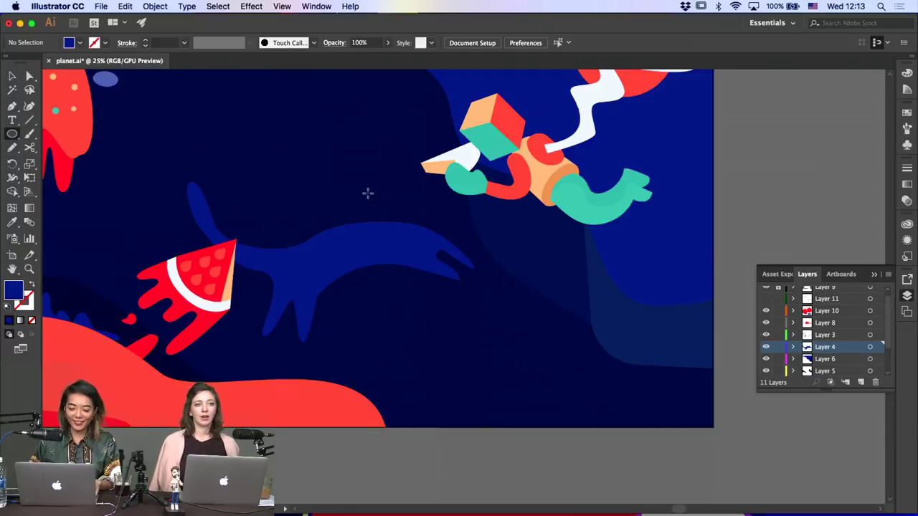
drag(403, 215, 420, 236)
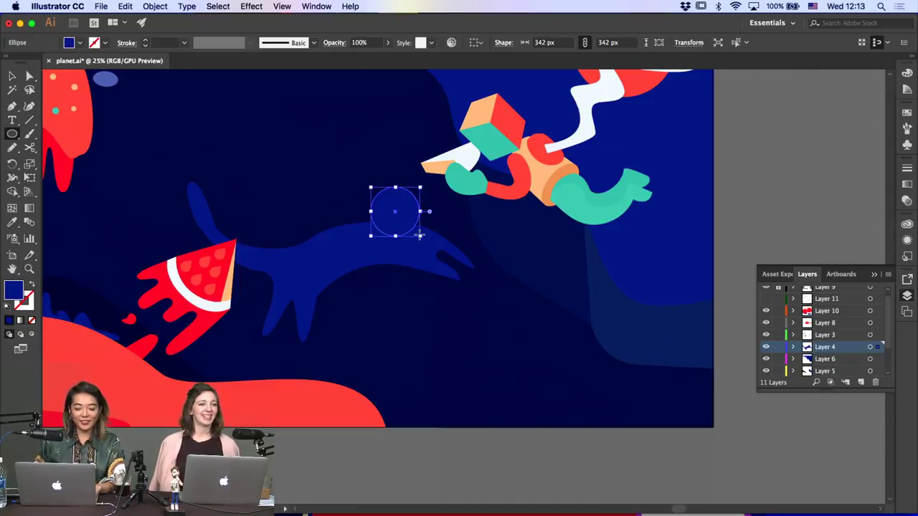
Bend the circle's side facing the astronaut into a blunt snout and move the head up and left off the body
key(a)
key(super+equal)
click(502, 294)
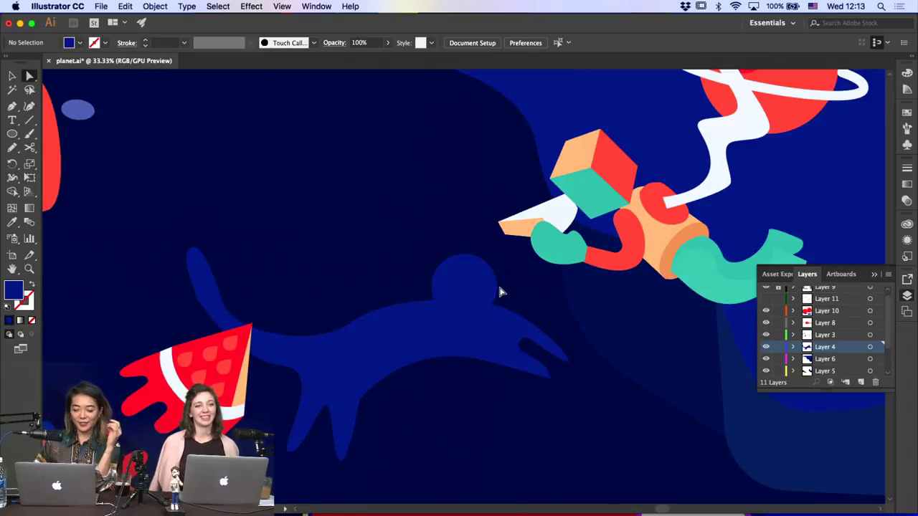
click(495, 287)
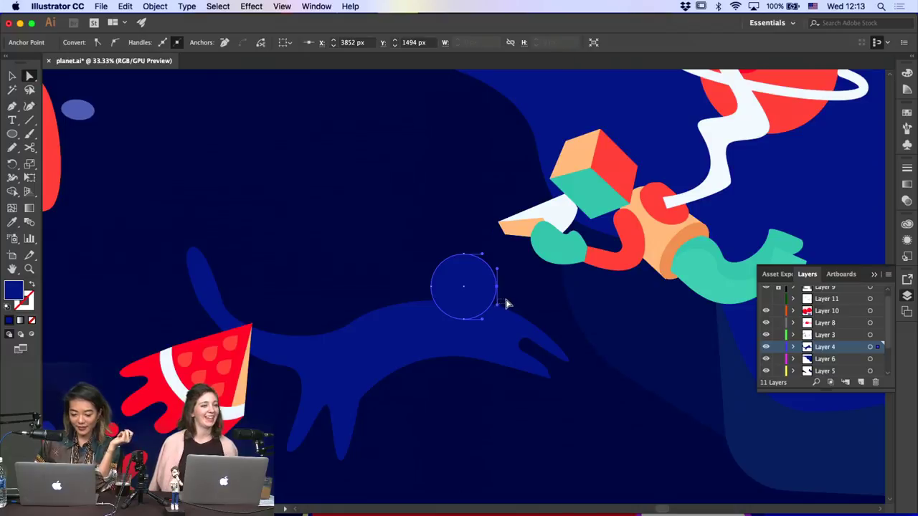
click(503, 300)
click(496, 288)
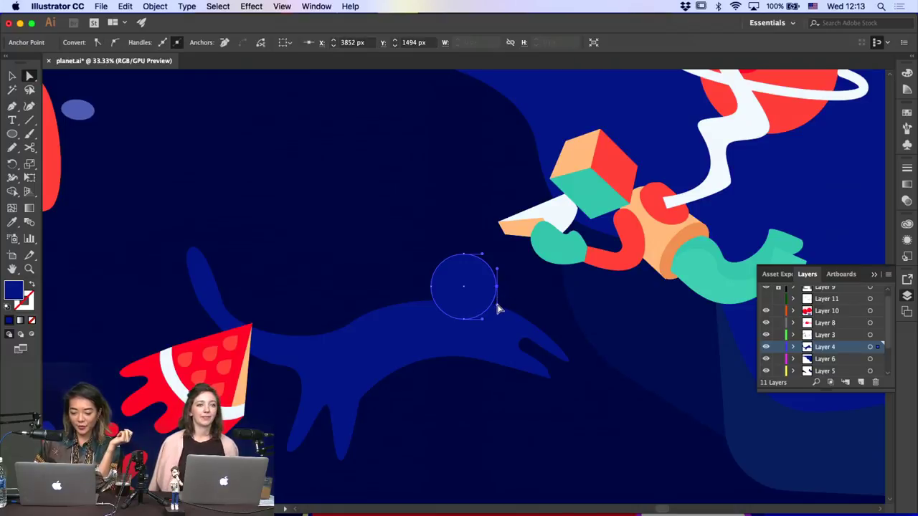
drag(500, 309, 502, 291)
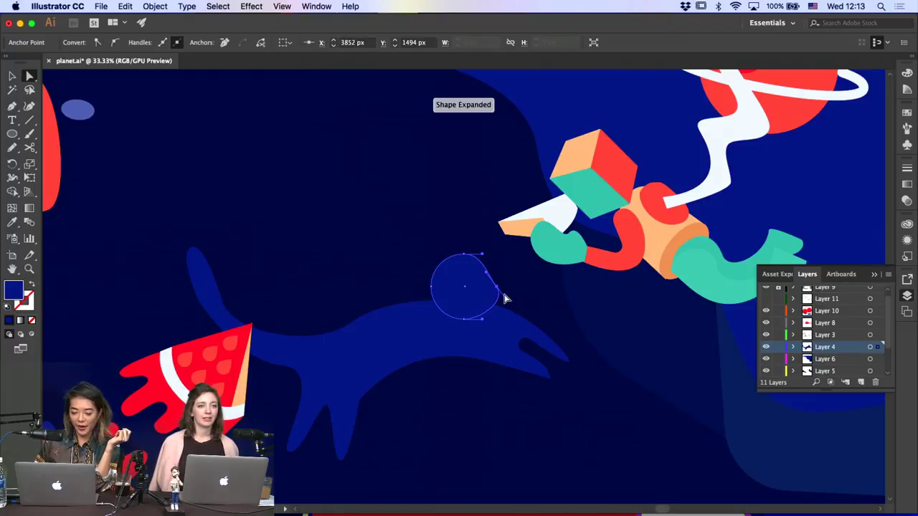
click(502, 269)
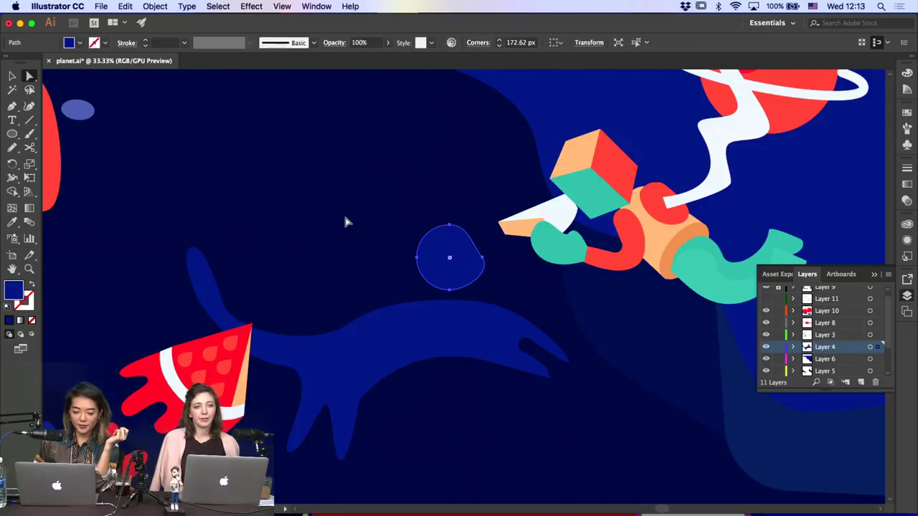
Draw a small triangular ear with the Pen tool on the back side of the head, facing away from the astronaut
click(12, 106)
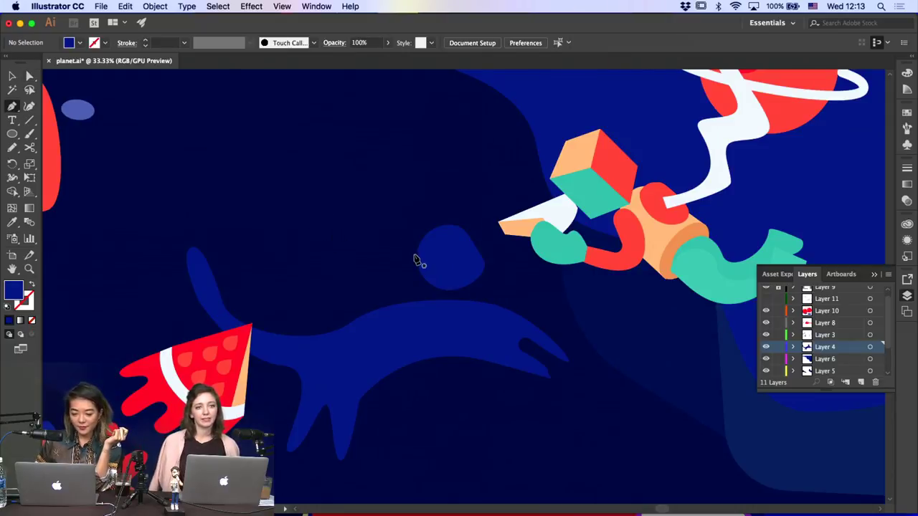
click(415, 255)
click(407, 226)
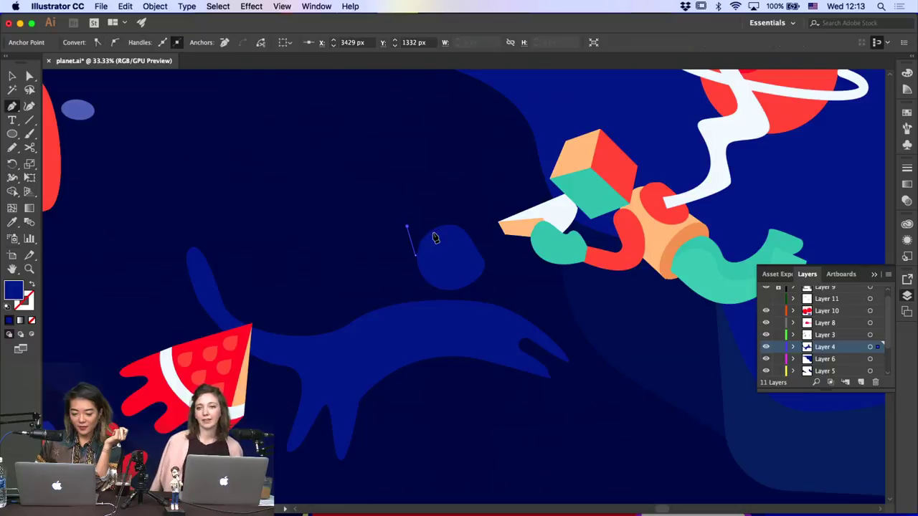
click(434, 233)
drag(415, 256, 404, 258)
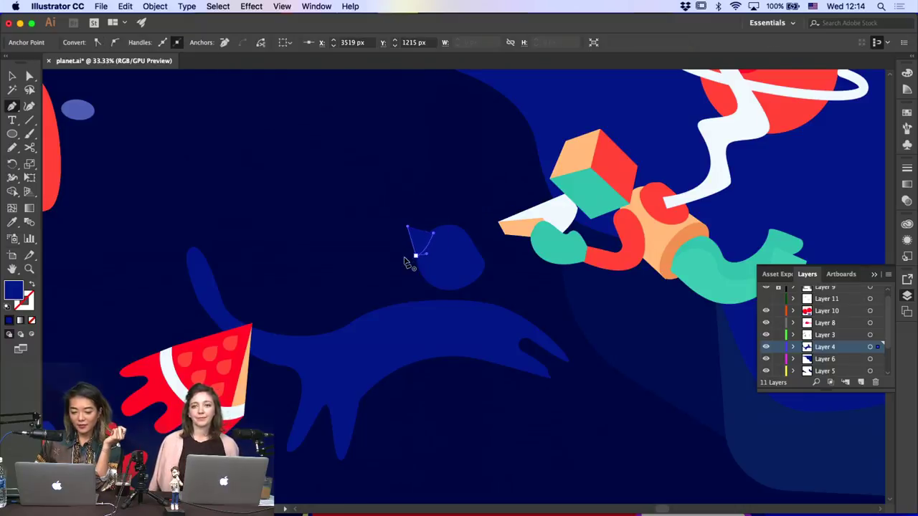
key(a)
click(432, 214)
Draw a second triangular ear with the Pen tool on top of the head, about 72 px wide, on the snout side
key(super+=)
scroll(423, 215, right, 3)
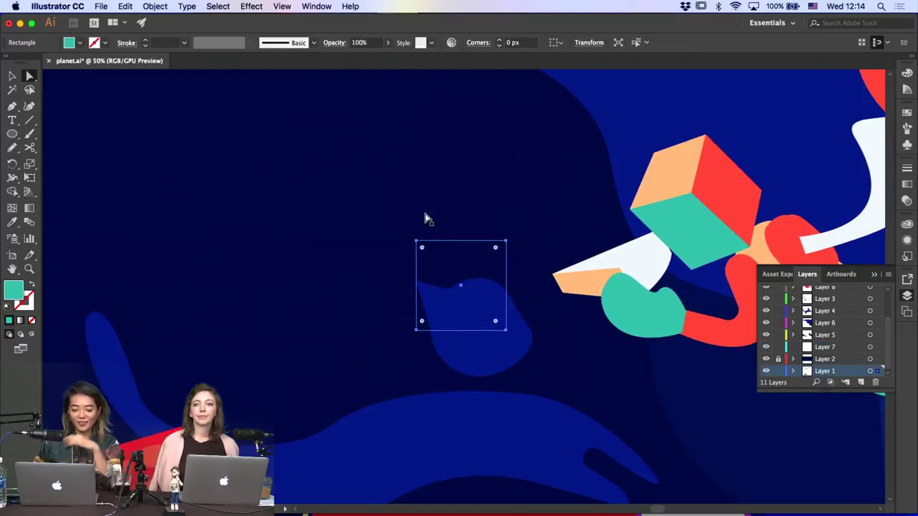
click(424, 215)
click(12, 108)
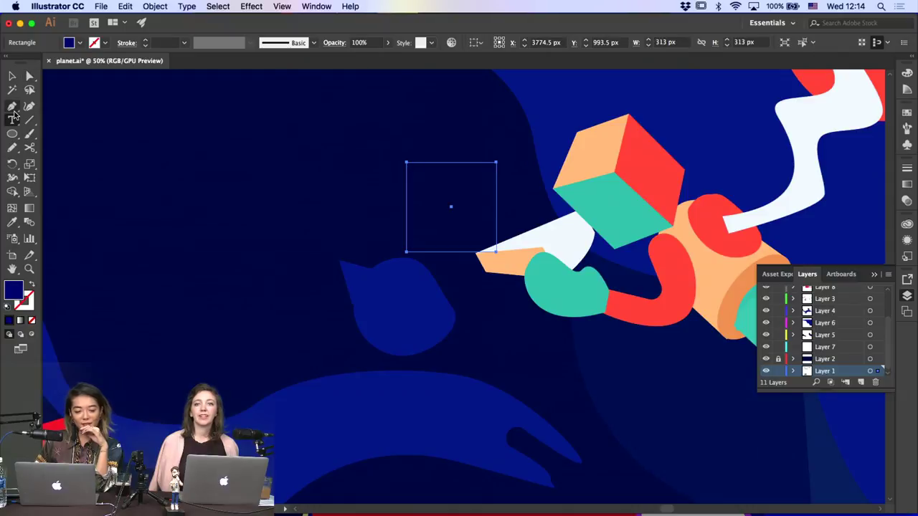
key(super+shift+a)
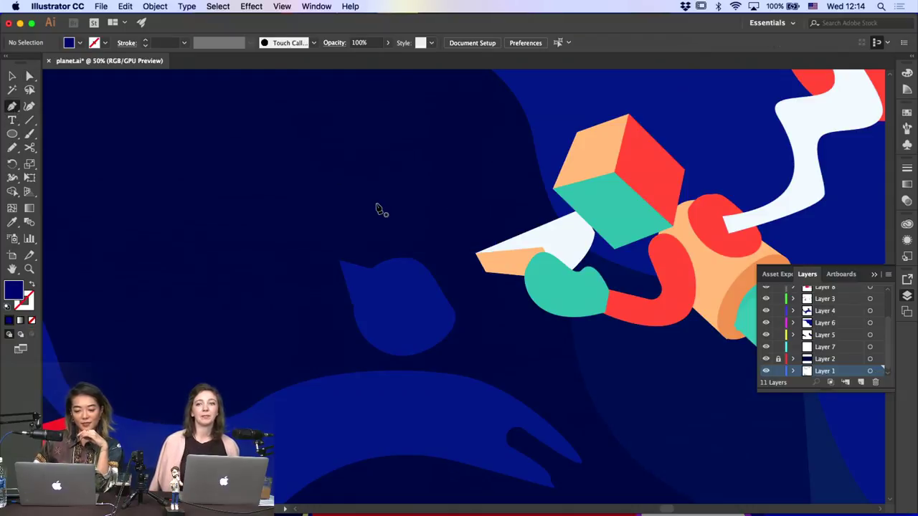
click(411, 260)
click(424, 237)
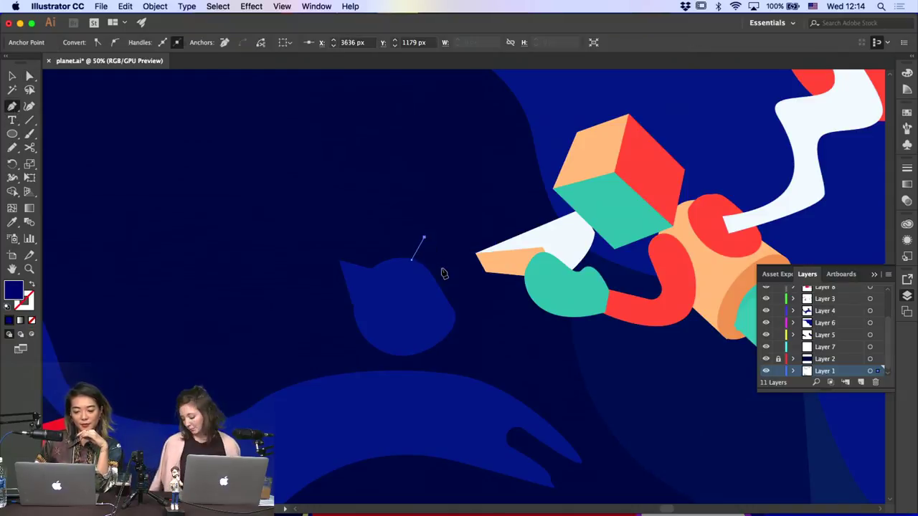
click(432, 274)
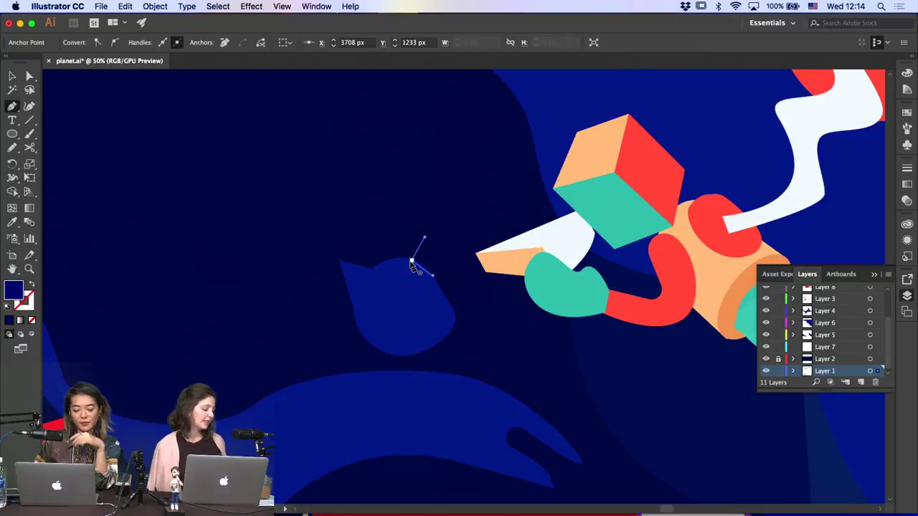
click(411, 260)
Fill the triangular ear on the snout side with the blue sampled from the animal's head
key(a)
click(147, 230)
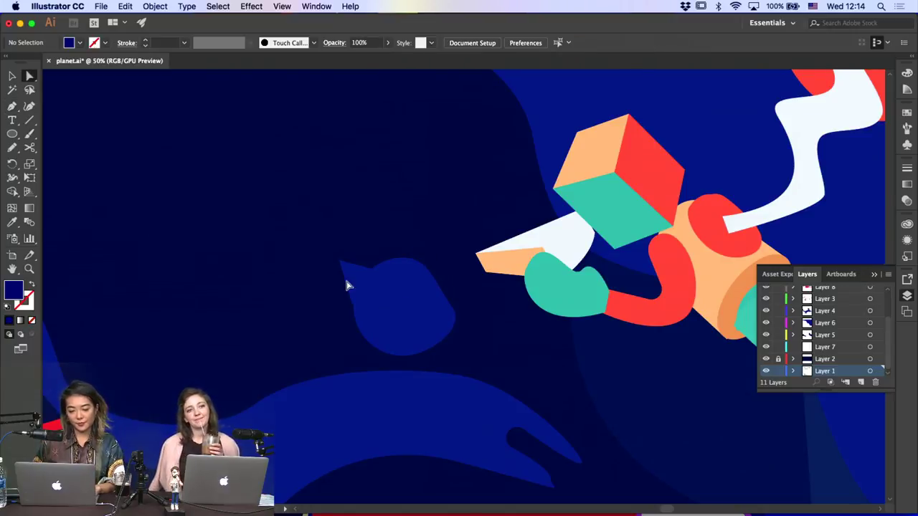
click(407, 258)
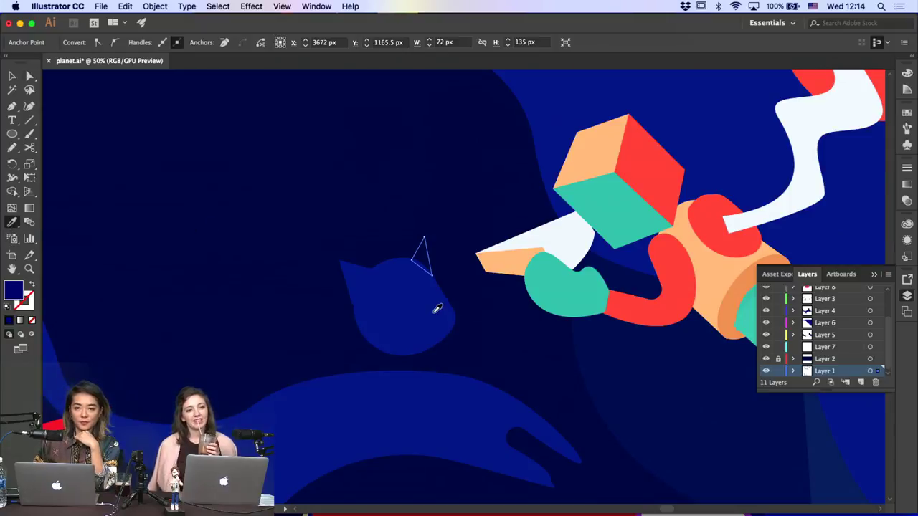
click(434, 313)
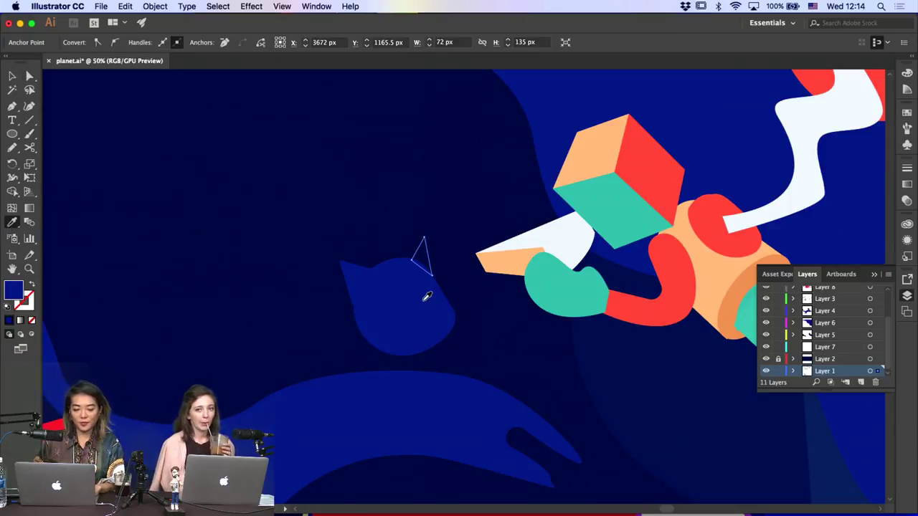
Cut the snout-side ear from Layer 1 and paste it in front on the head's layer, Layer 4
click(10, 79)
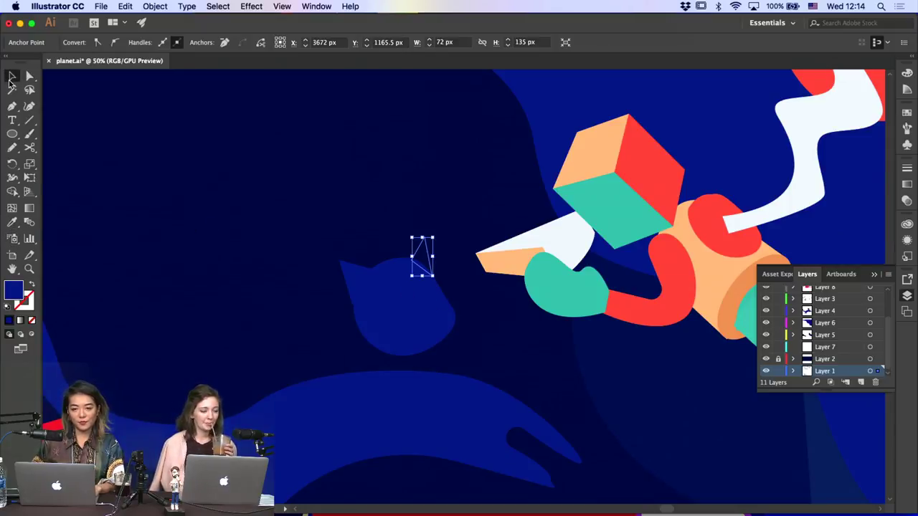
click(421, 254)
click(379, 295)
key(super+f)
click(366, 210)
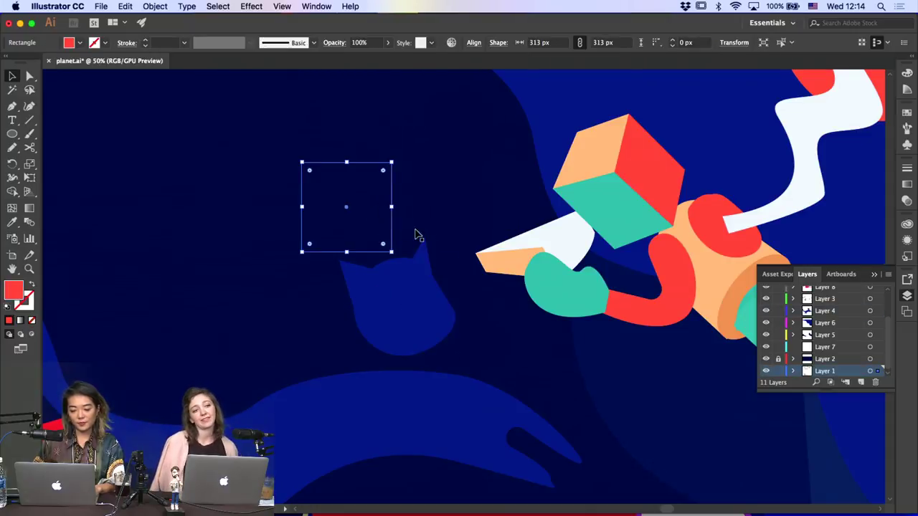
click(420, 254)
key(a)
click(414, 270)
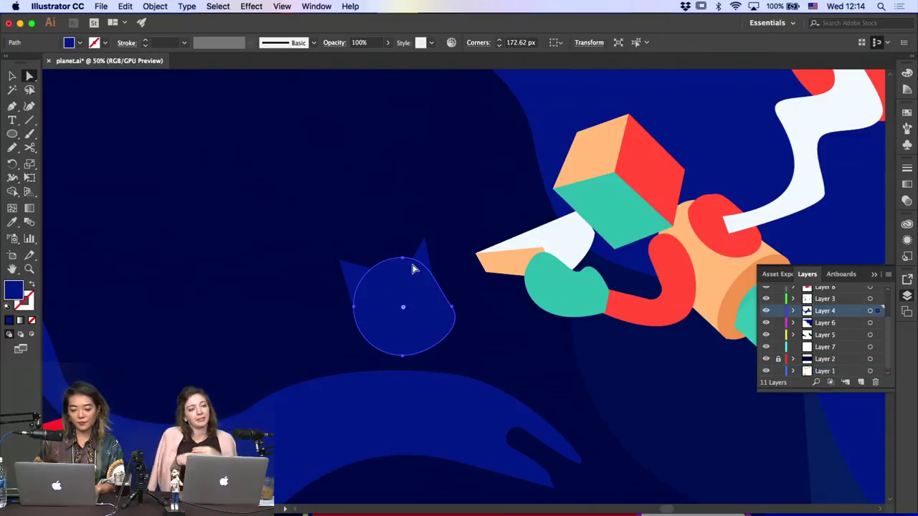
click(284, 254)
Draw a small curved triangle about 36 px wide near the snout with the Pen tool and fill it with the astronaut glove's teal
click(12, 134)
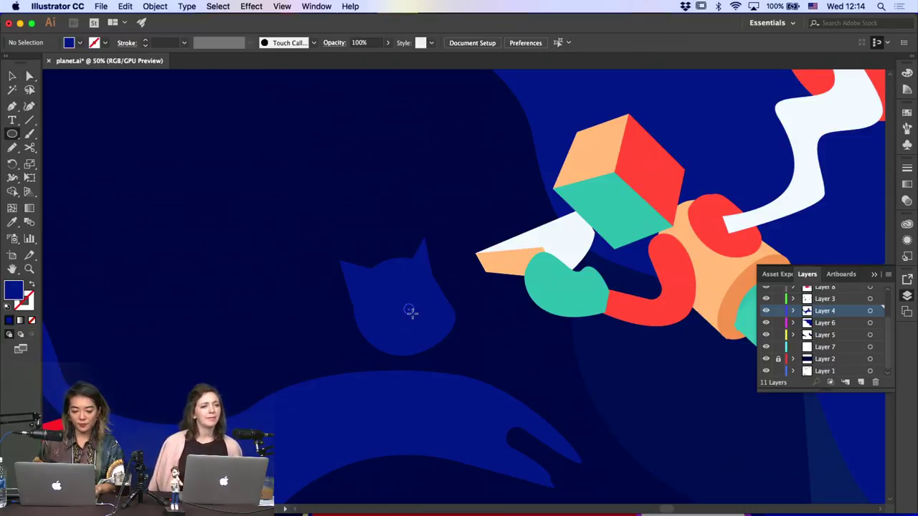
key(ctrl+1)
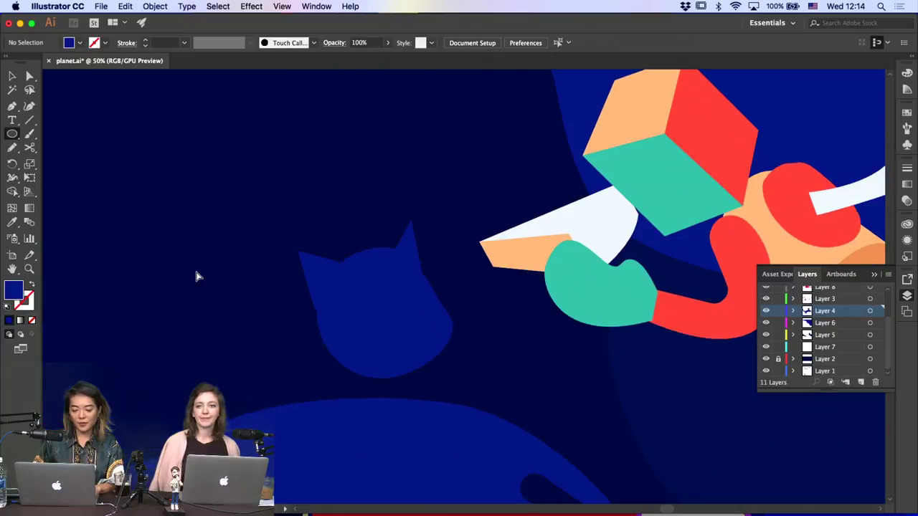
click(12, 106)
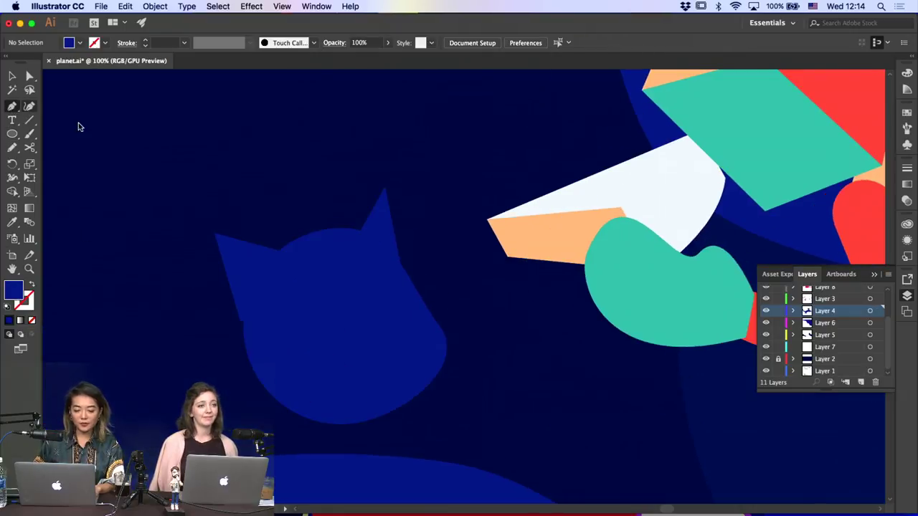
click(410, 336)
click(389, 347)
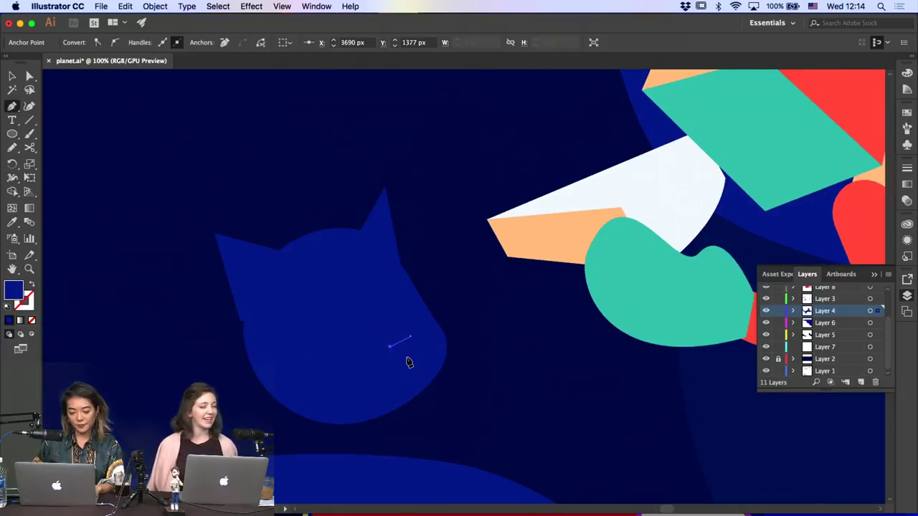
click(410, 357)
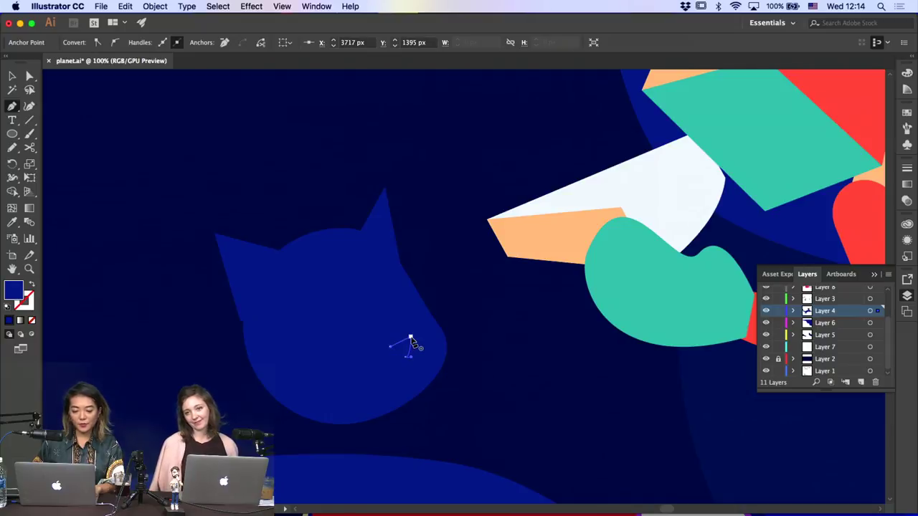
click(410, 337)
key(a)
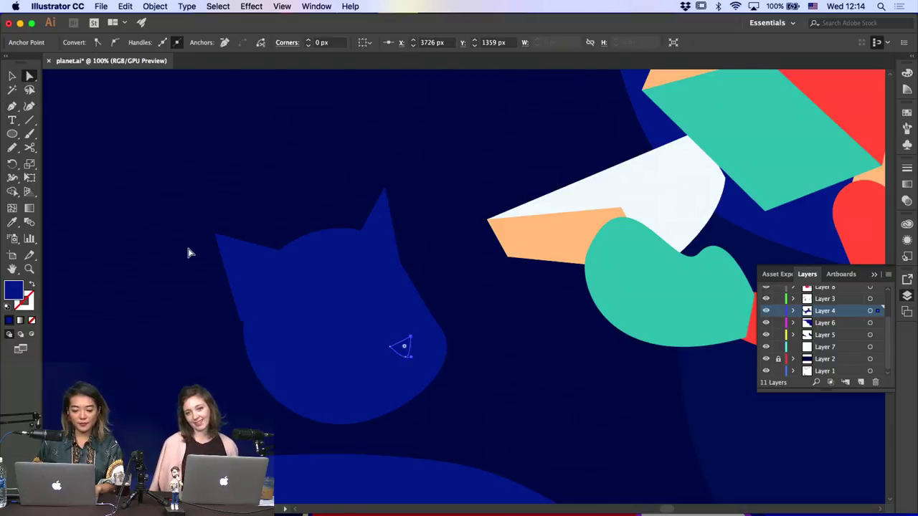
click(12, 224)
click(618, 270)
Widen the snout-side ear by moving its inner base point toward the other ear, and lower its tip slightly
key(a)
click(383, 212)
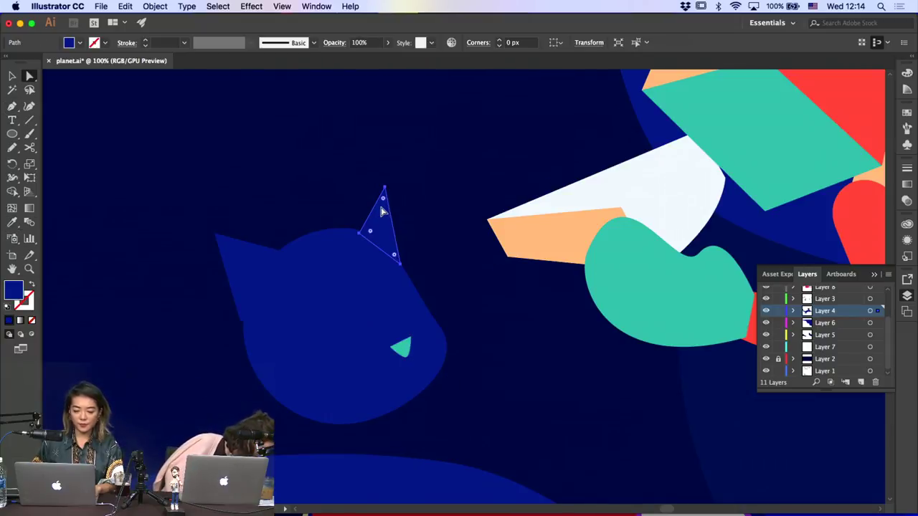
drag(359, 233, 344, 237)
key(super+z)
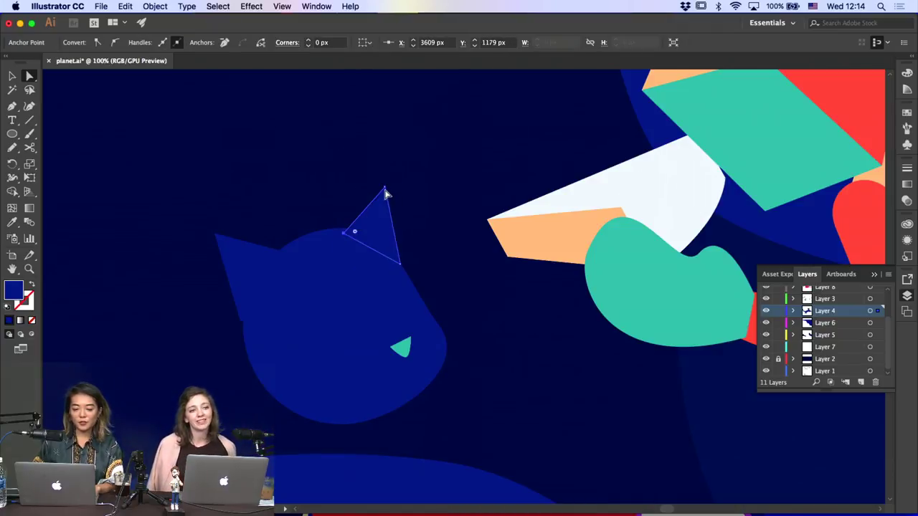
drag(384, 189, 384, 197)
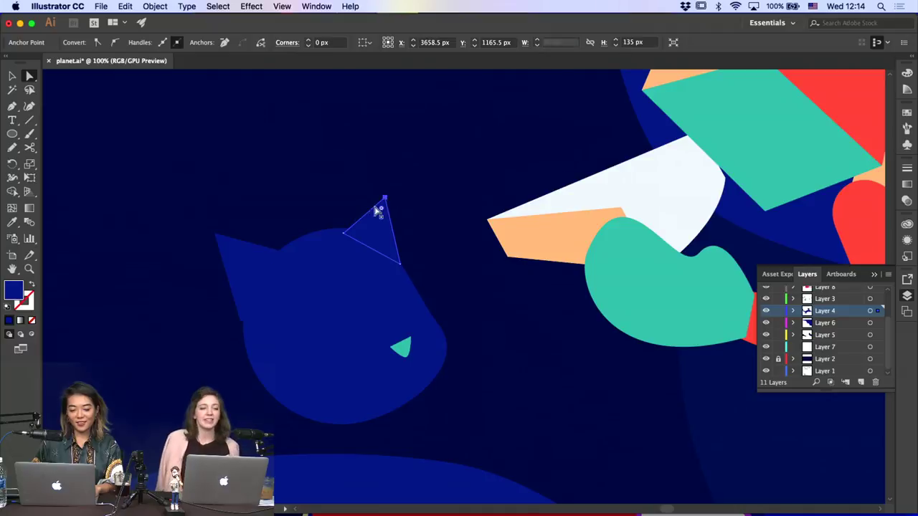
Shift the back ear slightly inward and down, closer to the head
click(255, 282)
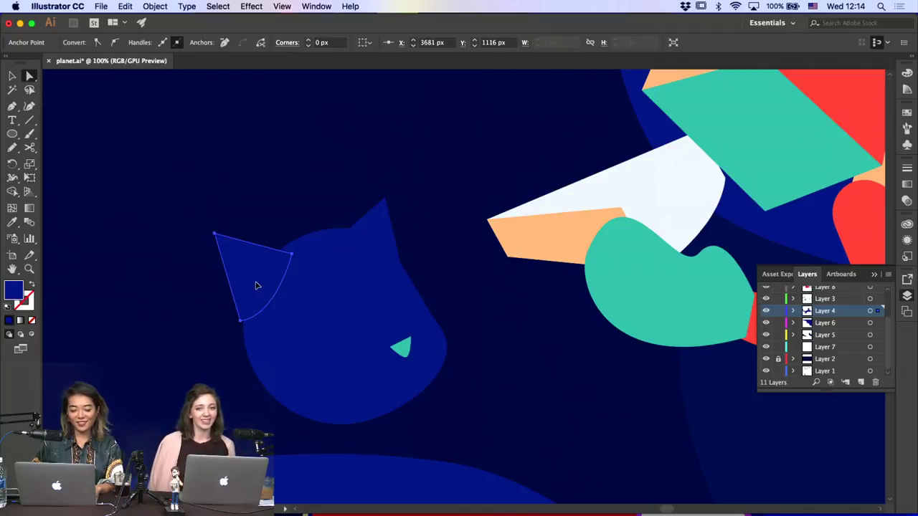
click(258, 231)
click(308, 255)
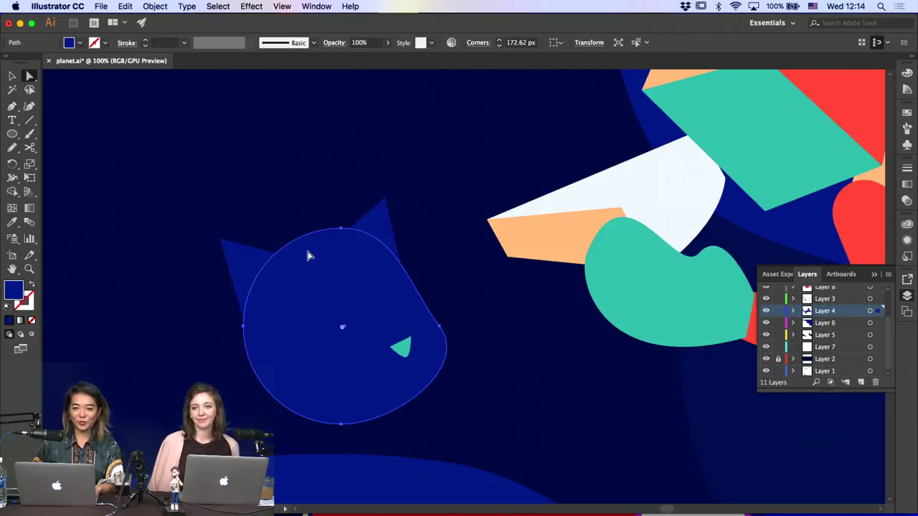
Set a teal fill and draw a closed oval shape with the Pen tool on the lower face, beside the teal triangle
click(300, 157)
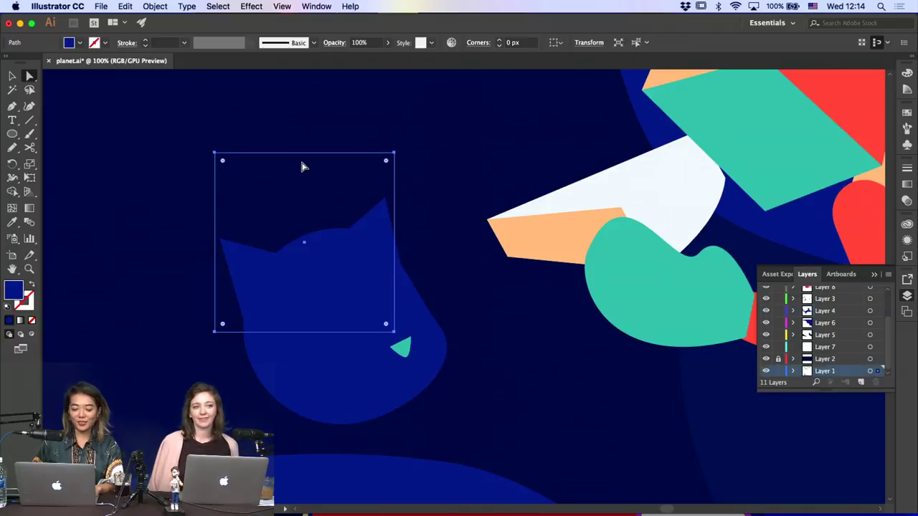
click(12, 105)
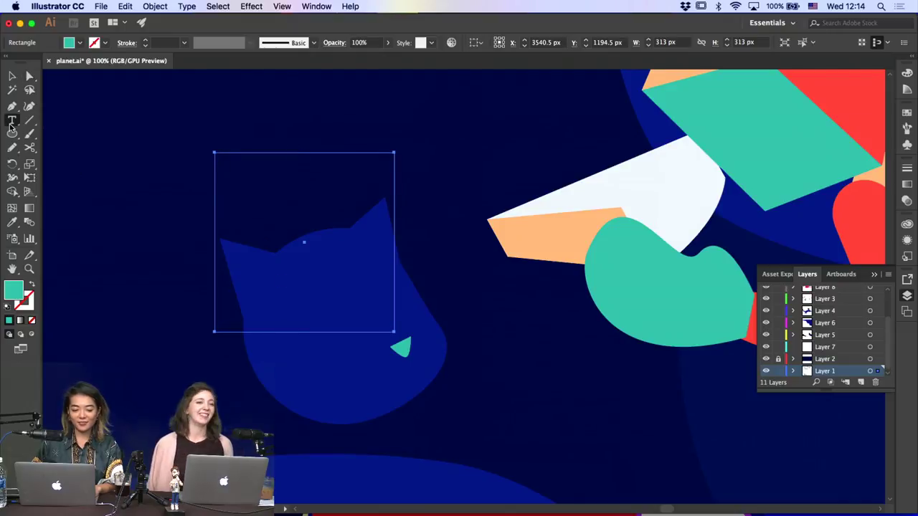
key(super+shift+a)
click(380, 355)
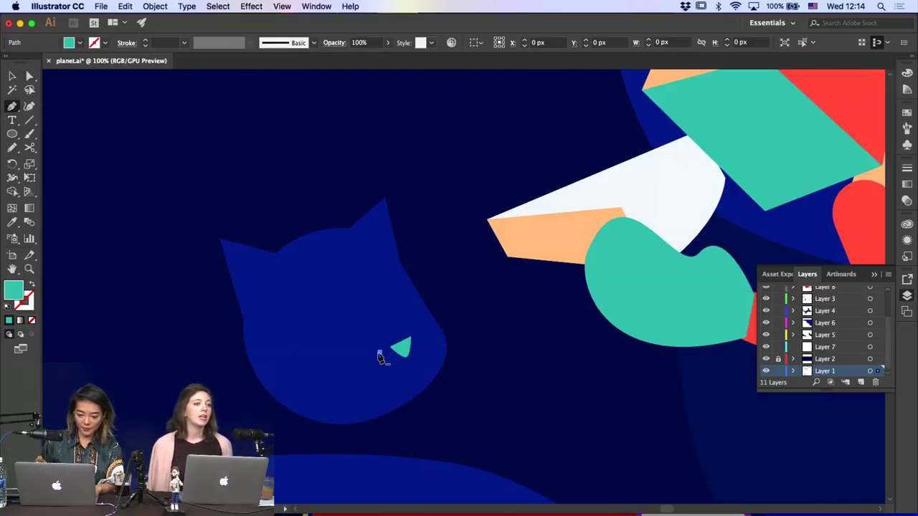
drag(344, 357, 334, 378)
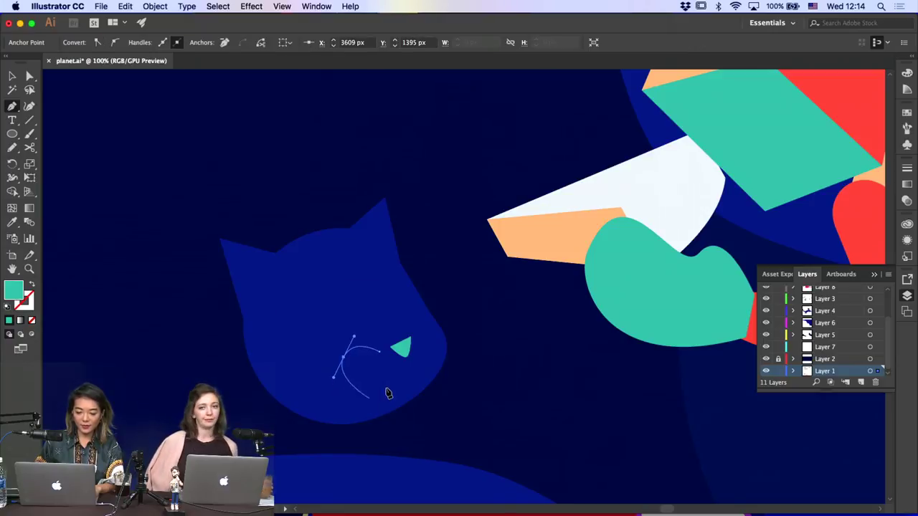
drag(389, 383, 417, 369)
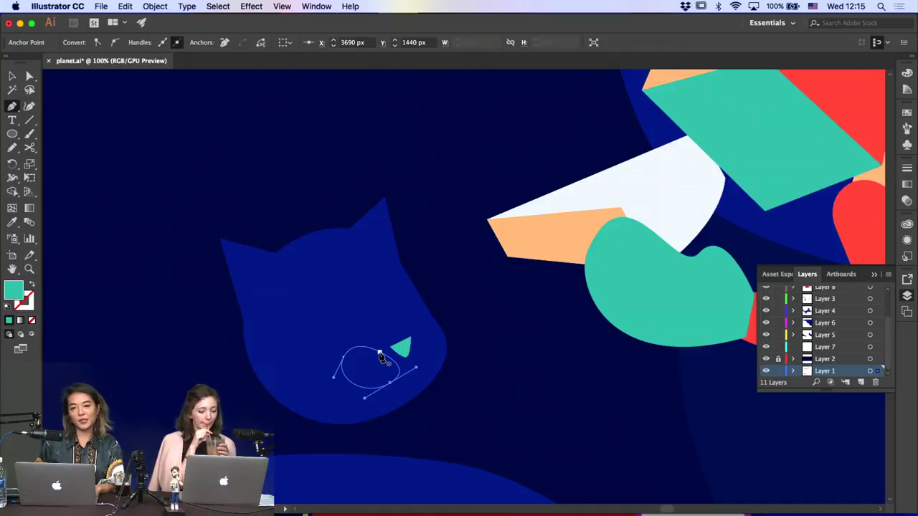
click(379, 352)
key(a)
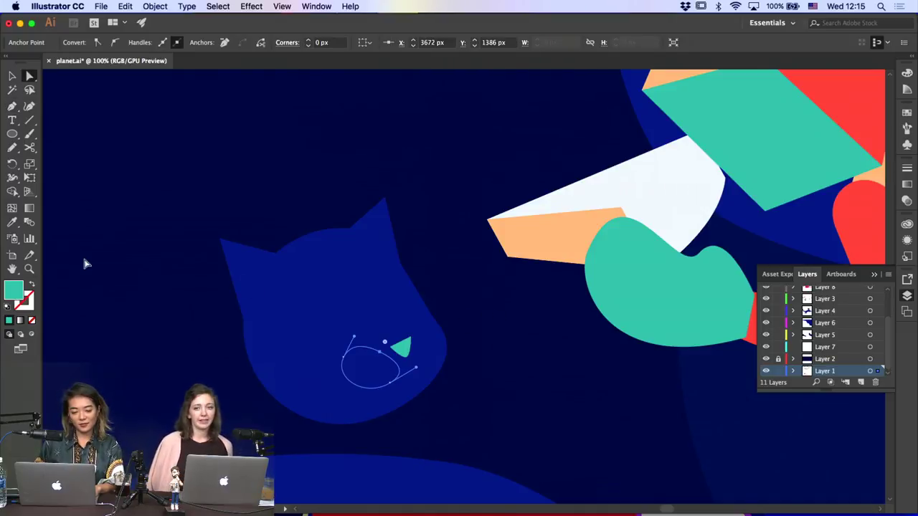
Recolor the oval shape with the white sampled from the wedge at the astronaut's glove, and deselect it
key(i)
click(528, 216)
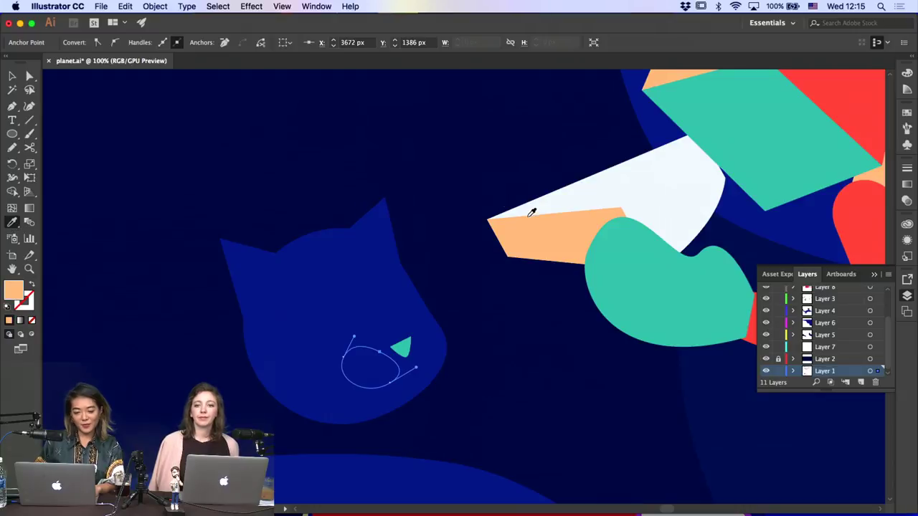
click(563, 196)
key(super+shift+a)
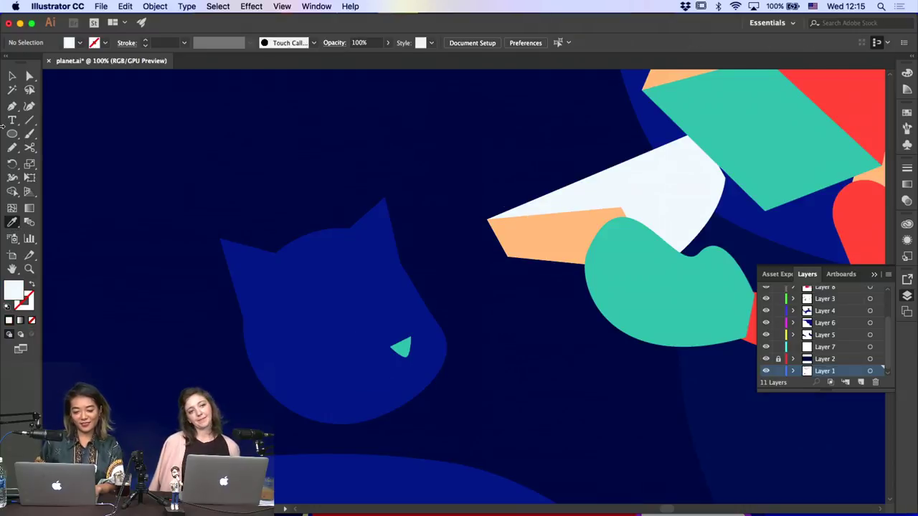
key(a)
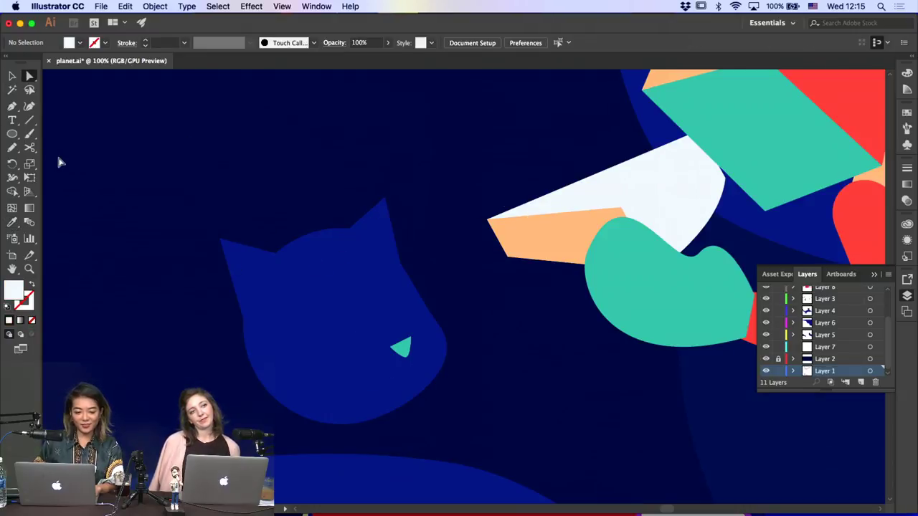
Draw a small inner-ear triangle inside the back ear with the Pen tool and fill it with the wedge's peach orange
click(11, 105)
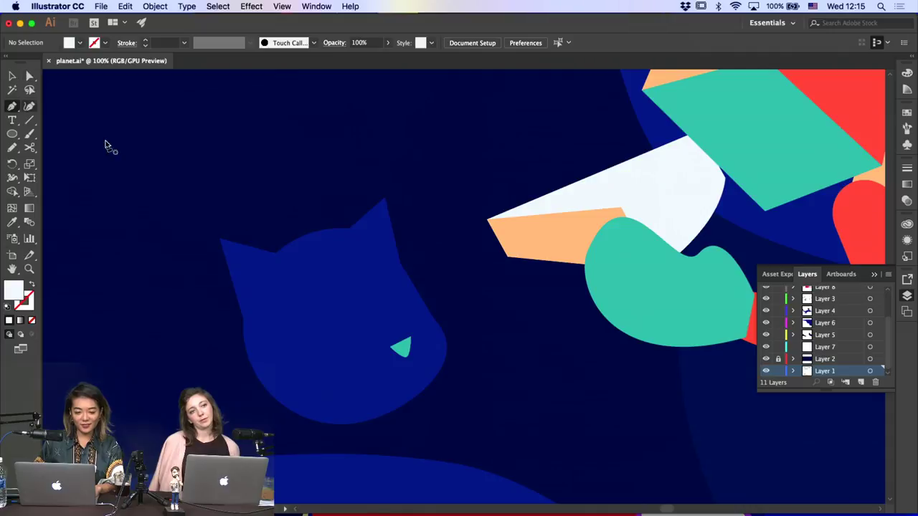
click(235, 259)
click(266, 280)
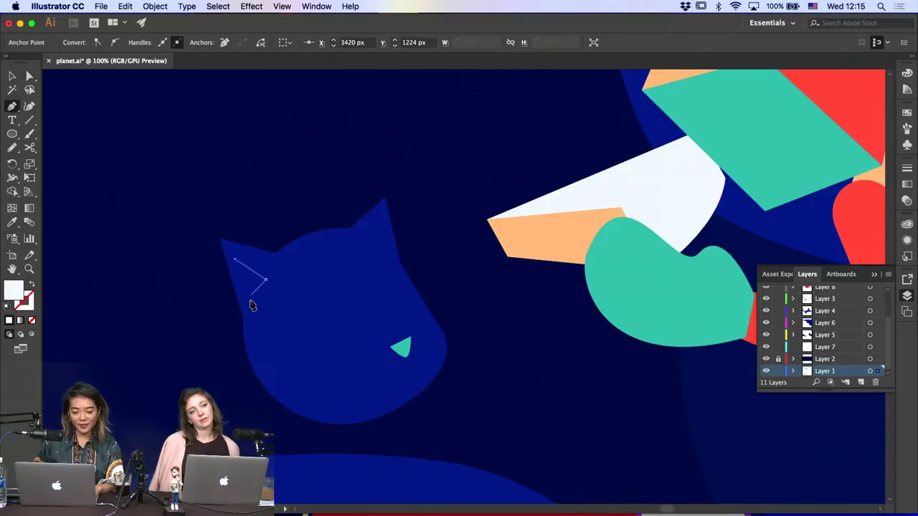
click(250, 299)
click(234, 259)
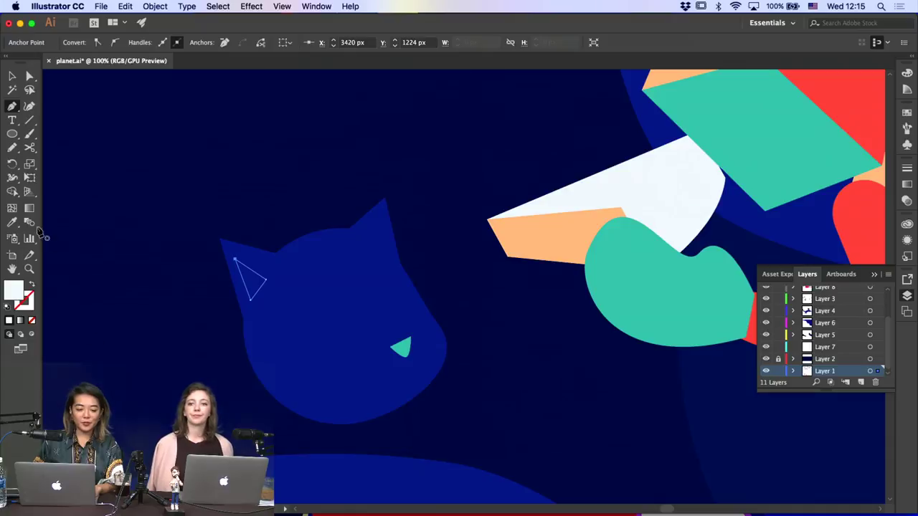
click(12, 223)
click(537, 227)
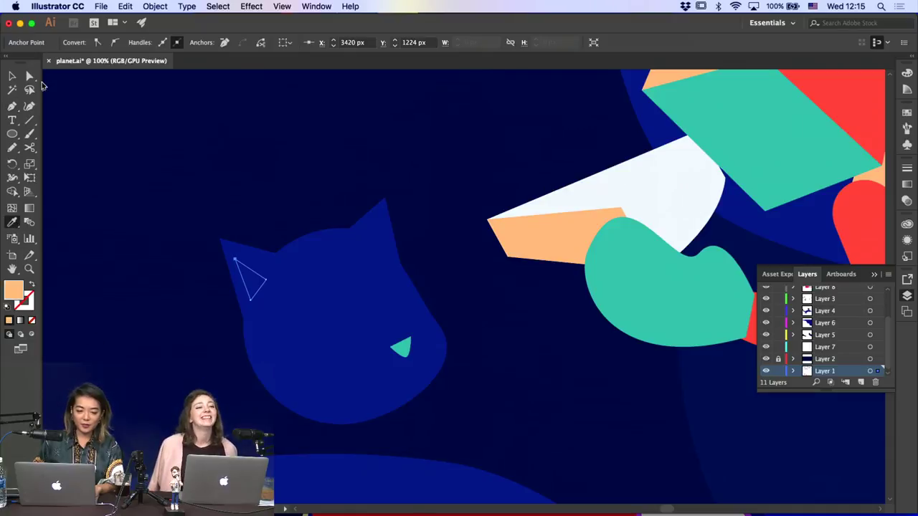
Cut the peach inner-ear triangle and paste it in front on Layer 4 so it sits over the back ear
click(12, 76)
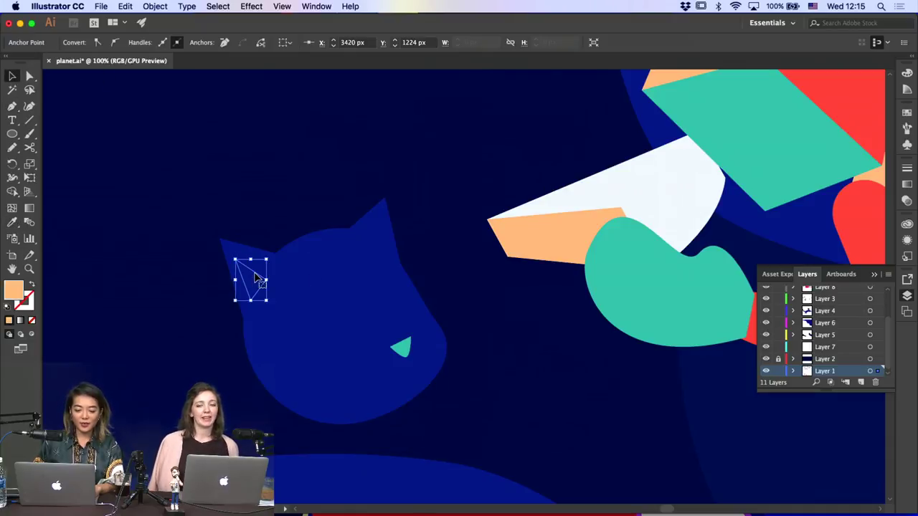
key(super+x)
double_click(254, 276)
key(super+f)
double_click(313, 211)
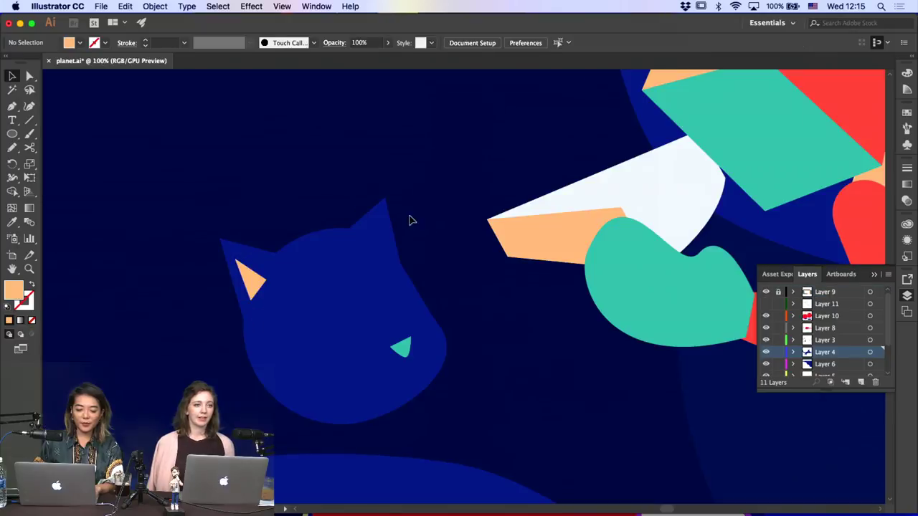
Nudge the snout-side ear's tip toward the back ear and shift the ear slightly the same way
key(a)
click(384, 208)
click(385, 199)
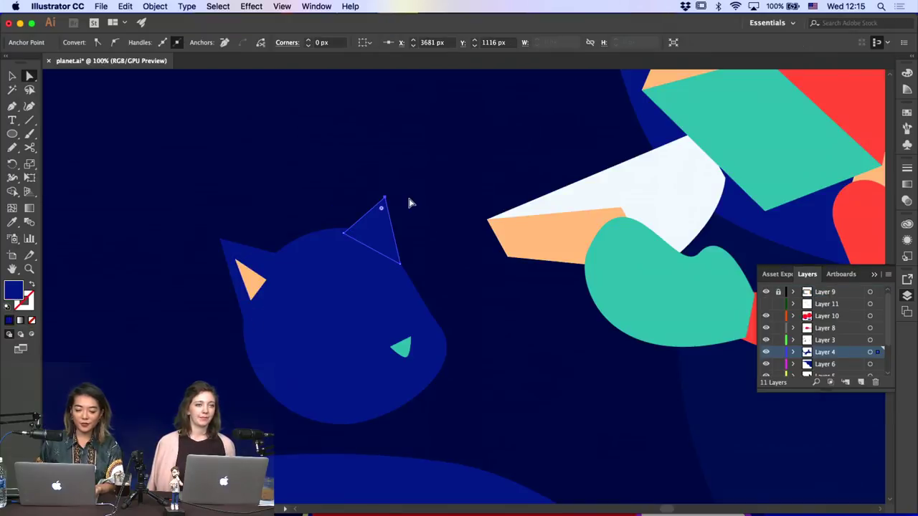
key(shift+Left)
key(shift+Left)
click(408, 202)
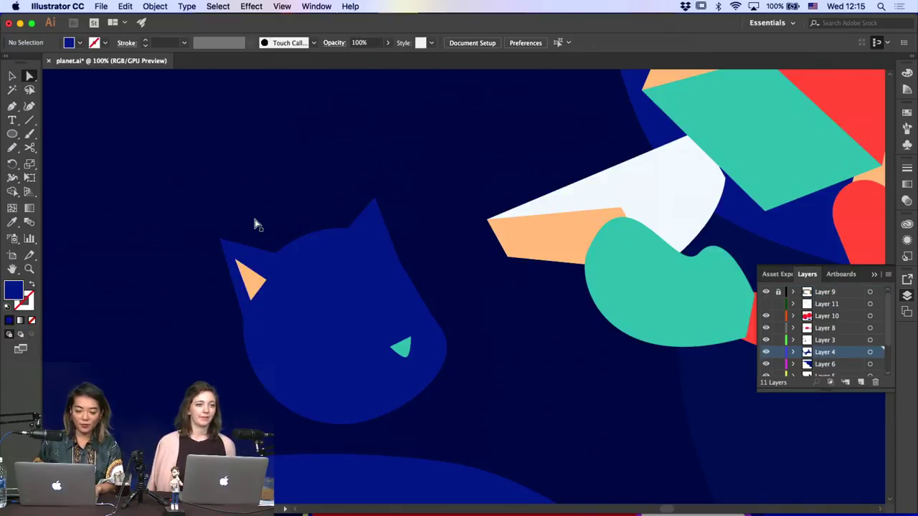
click(371, 222)
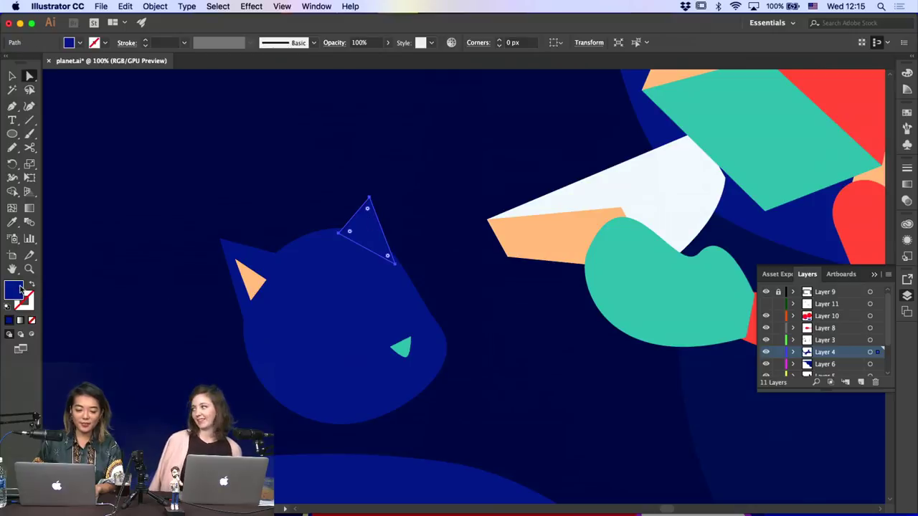
Darken the snout-side ear's fill to #081B7A and deselect it
double_click(16, 289)
click(348, 213)
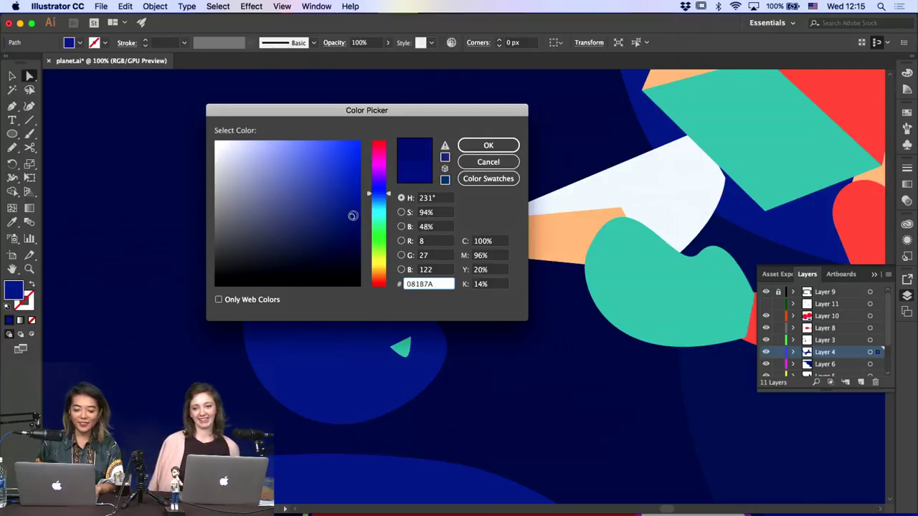
key(Return)
click(388, 149)
Nudge the snout-side ear vertically so it sits against the head at Y 1165.5 px, and deselect it
click(369, 223)
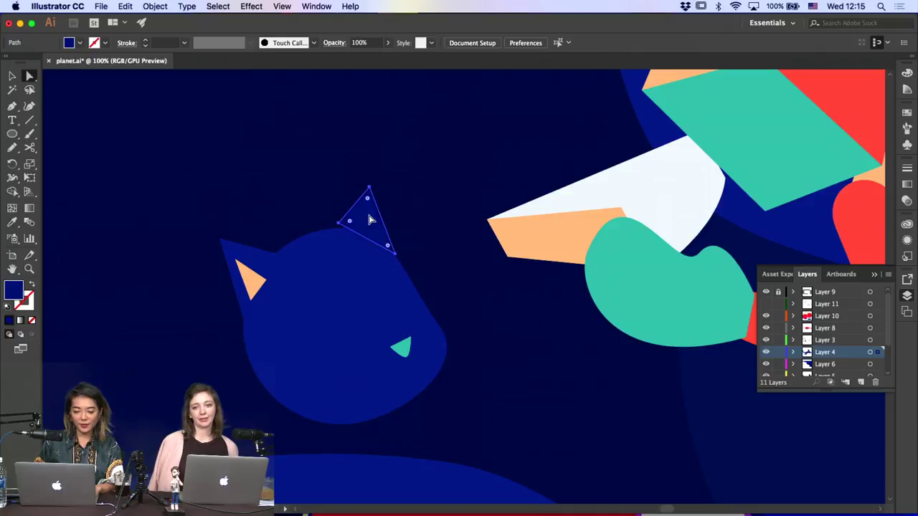
click(354, 268)
key(v)
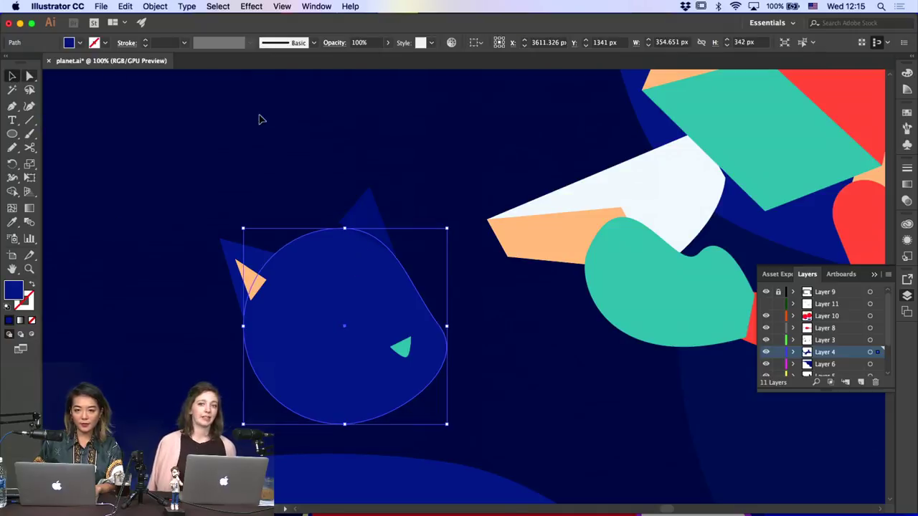
click(371, 203)
key(a)
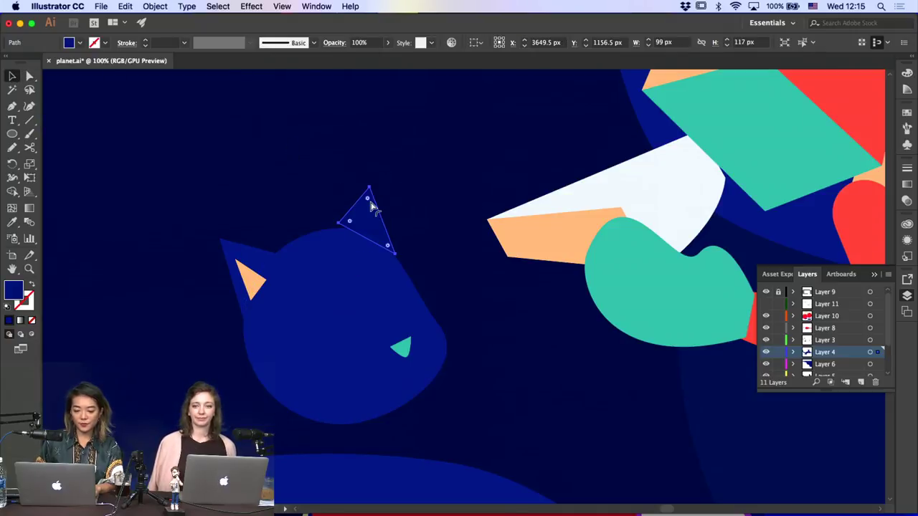
key(v)
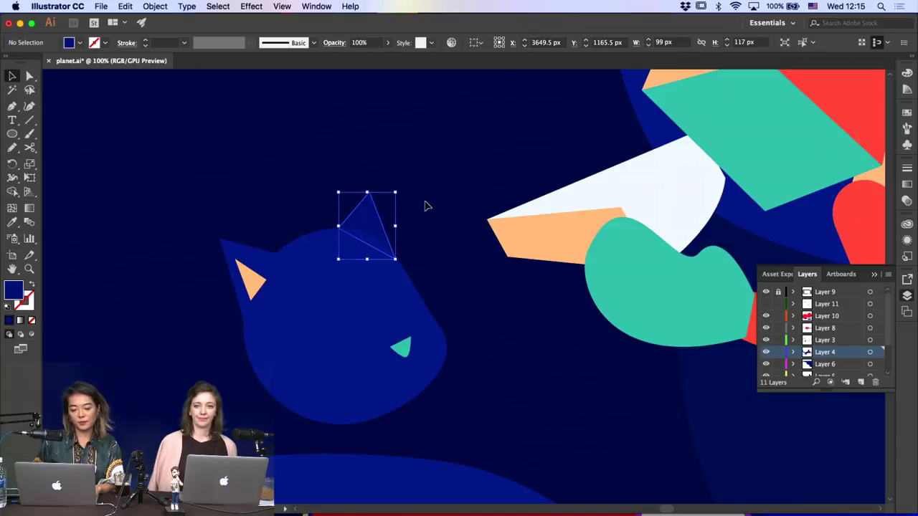
click(426, 206)
Move the snout-side ear's tip up and toward the back ear, making the ear about 126 px tall
key(a)
click(368, 195)
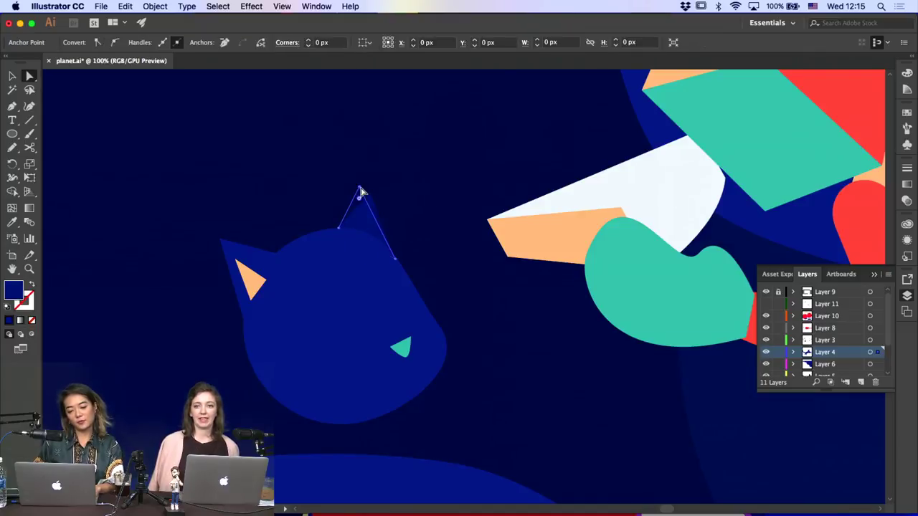
click(359, 189)
Slightly round the pointed tips of the back ear and the snout-side ear
click(223, 241)
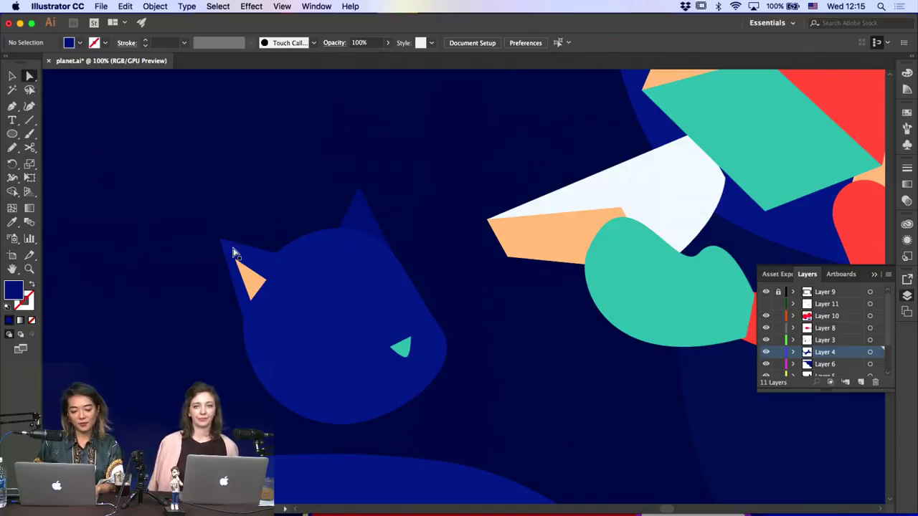
click(222, 244)
drag(234, 258, 231, 252)
click(359, 190)
click(361, 203)
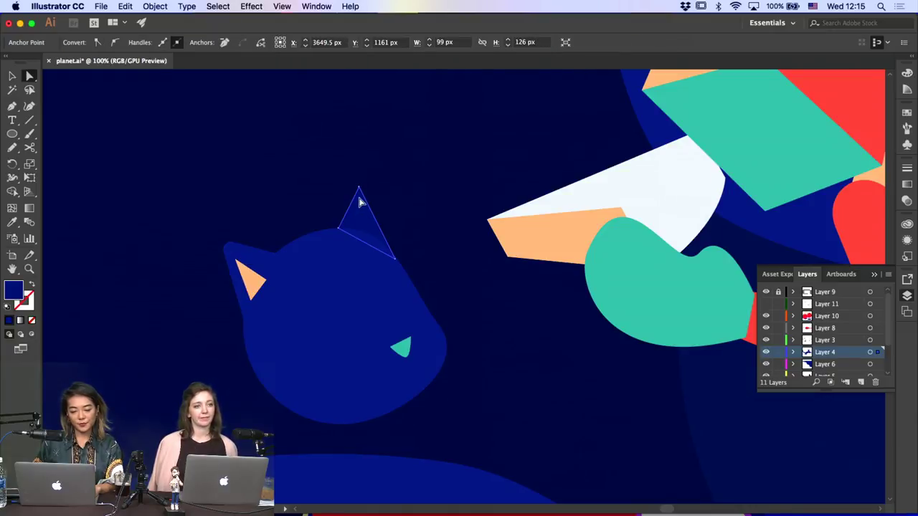
drag(361, 198, 363, 200)
click(398, 178)
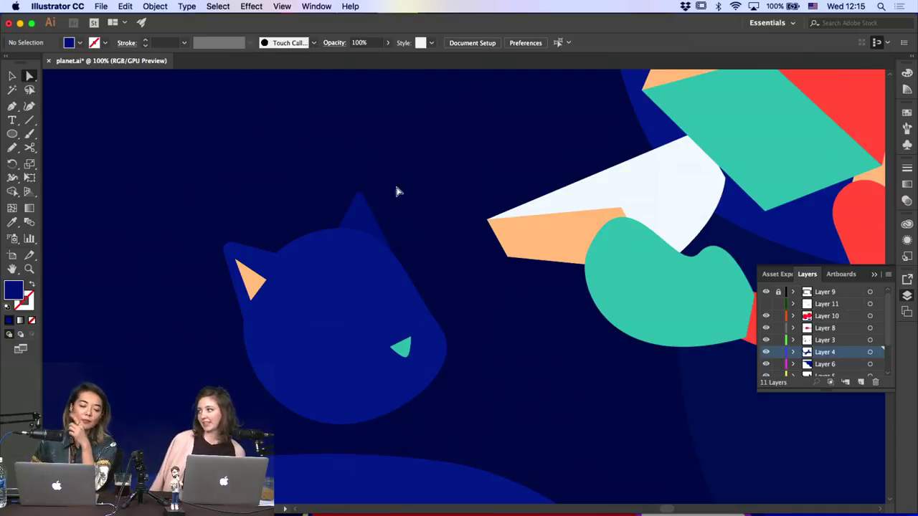
Draw a 27 px circular eye beside the nose and fill it with the dark navy sampled from the background
click(12, 133)
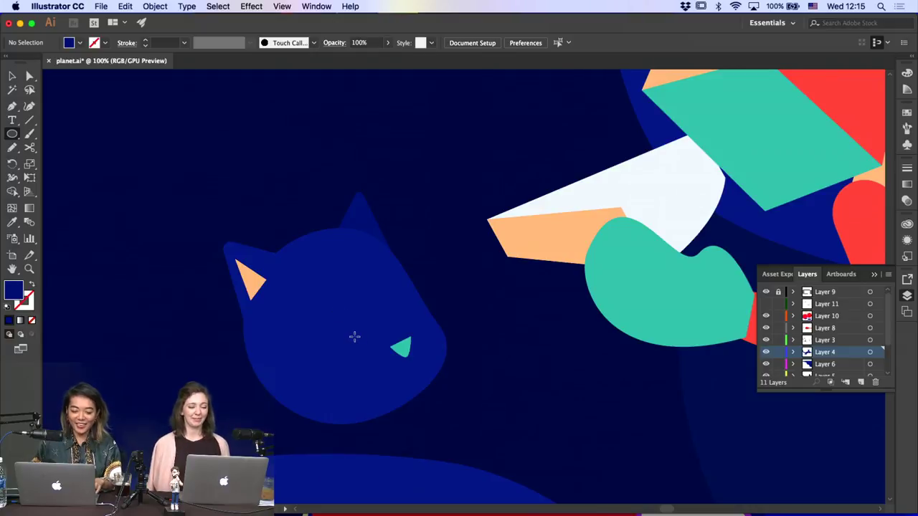
drag(356, 339, 366, 349)
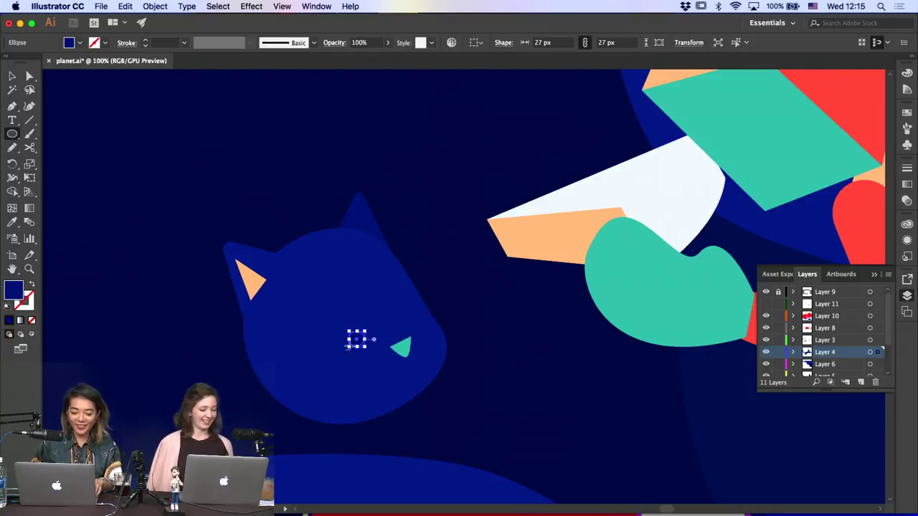
click(12, 223)
click(158, 210)
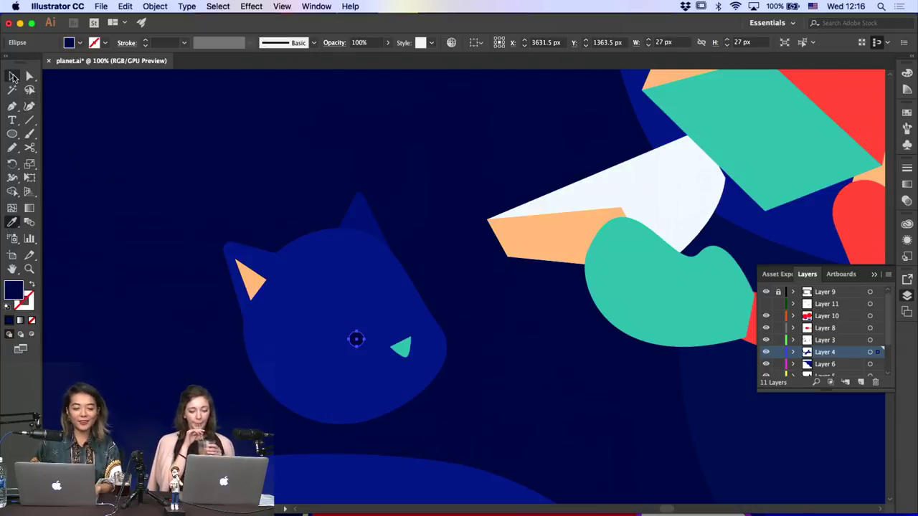
click(12, 75)
click(179, 215)
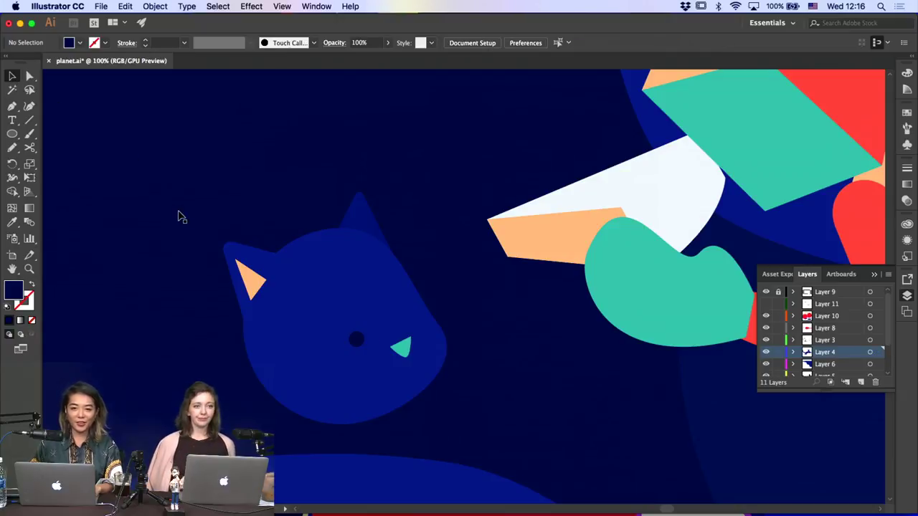
Draw a curved muzzle oval about 124 by 93 px over the snout with the Pen tool and round its pointed corner
click(12, 106)
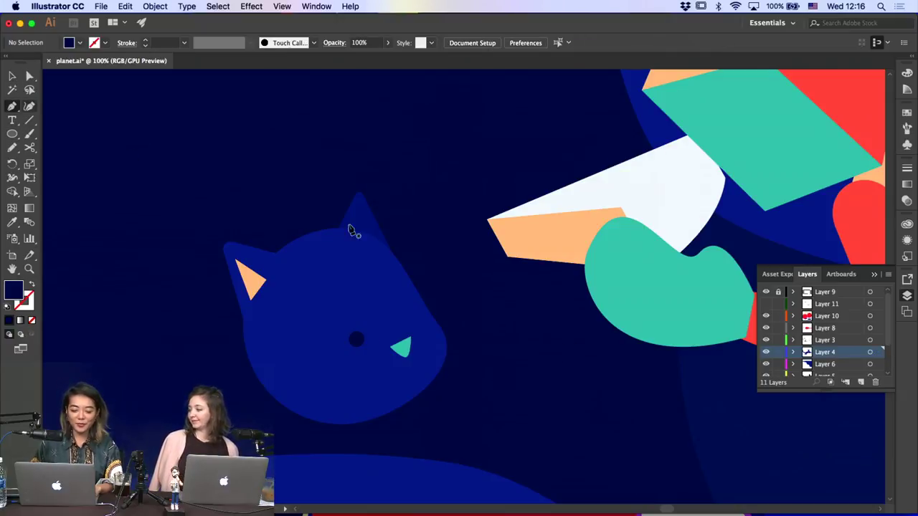
click(431, 332)
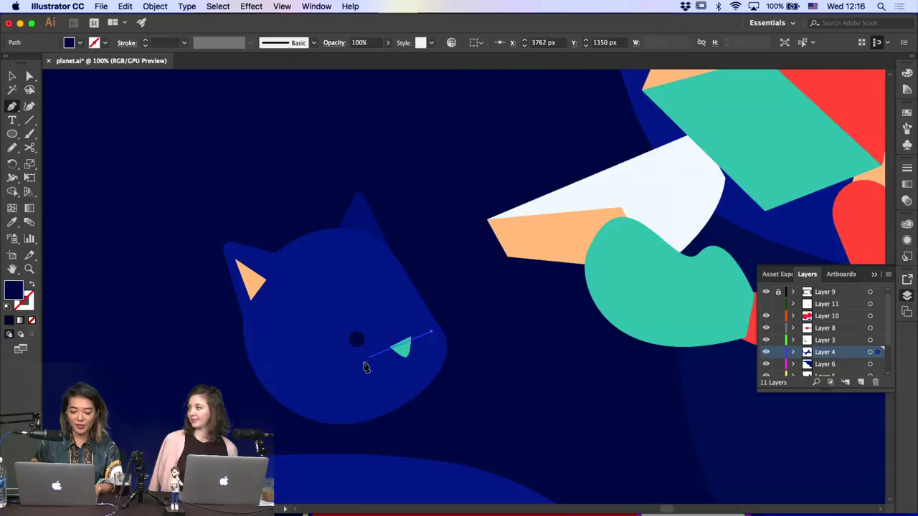
drag(369, 367, 350, 411)
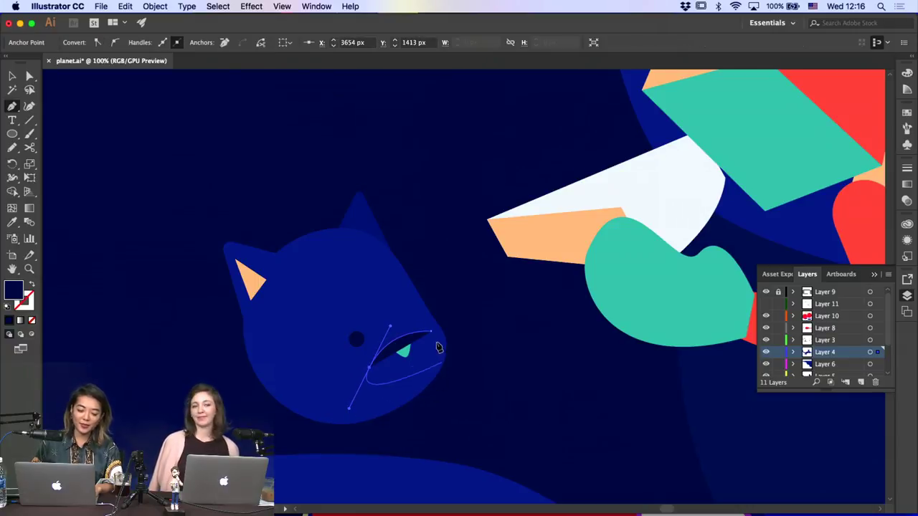
drag(431, 332, 397, 299)
key(a)
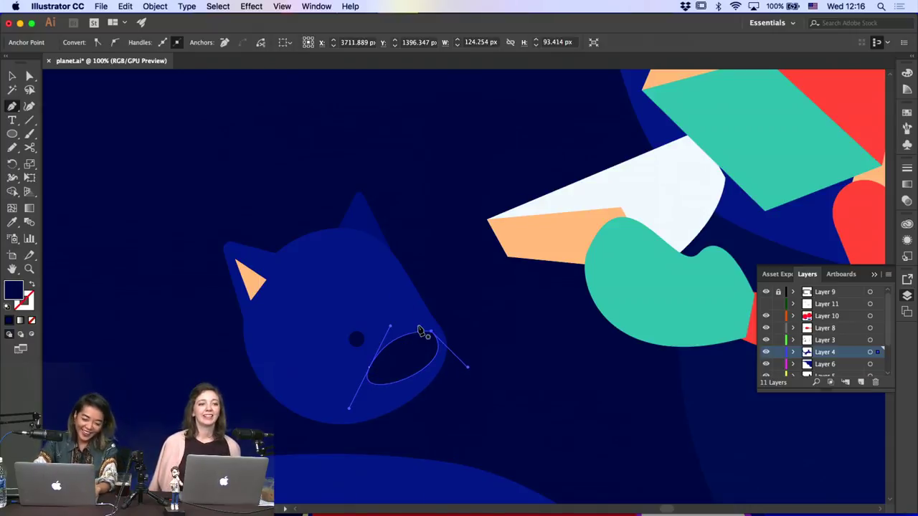
drag(432, 345, 402, 350)
Cut the green nose and paste it in front so it sits over the muzzle oval
click(13, 78)
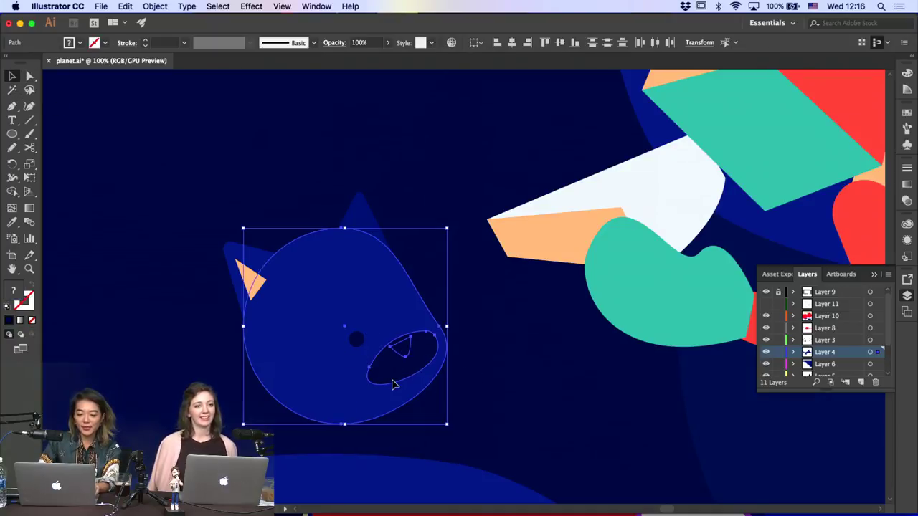
shift+click(393, 382)
shift+click(356, 399)
key(super+x)
key(super+f)
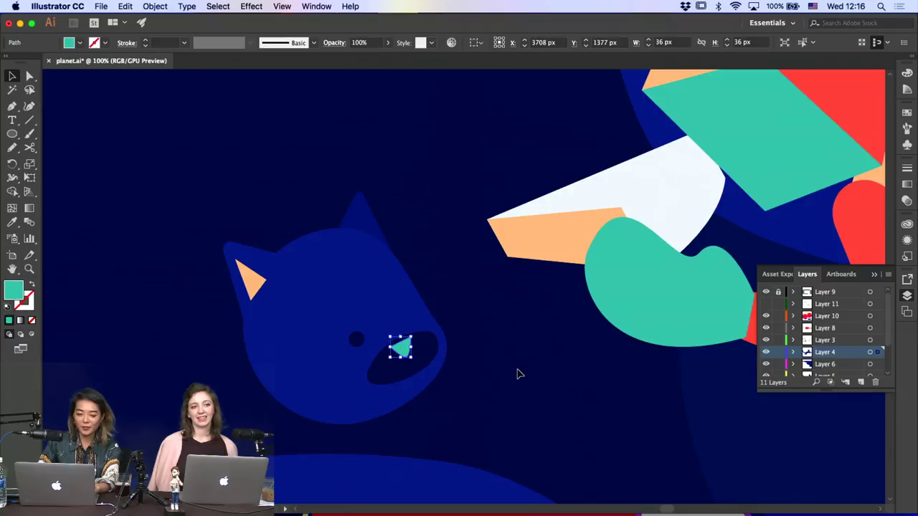
click(519, 373)
Try the wedge's peach orange as the muzzle oval's fill
click(420, 363)
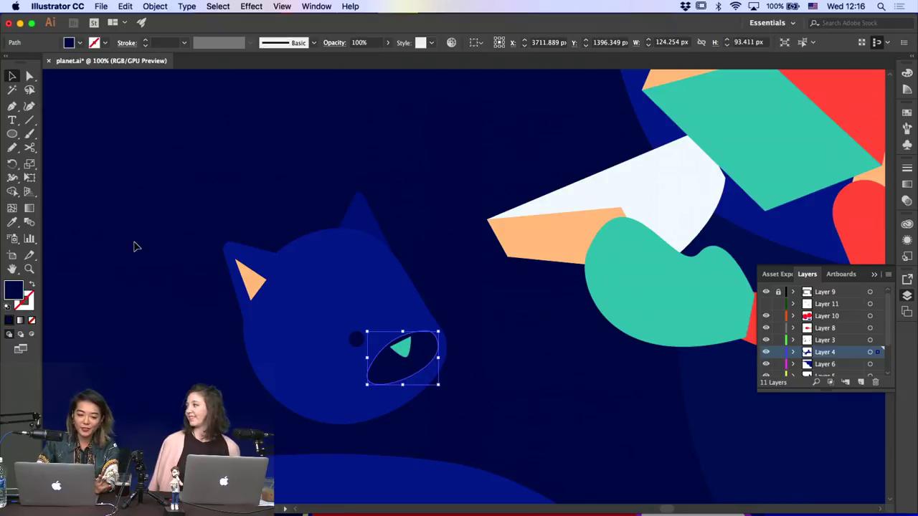
click(13, 224)
click(483, 226)
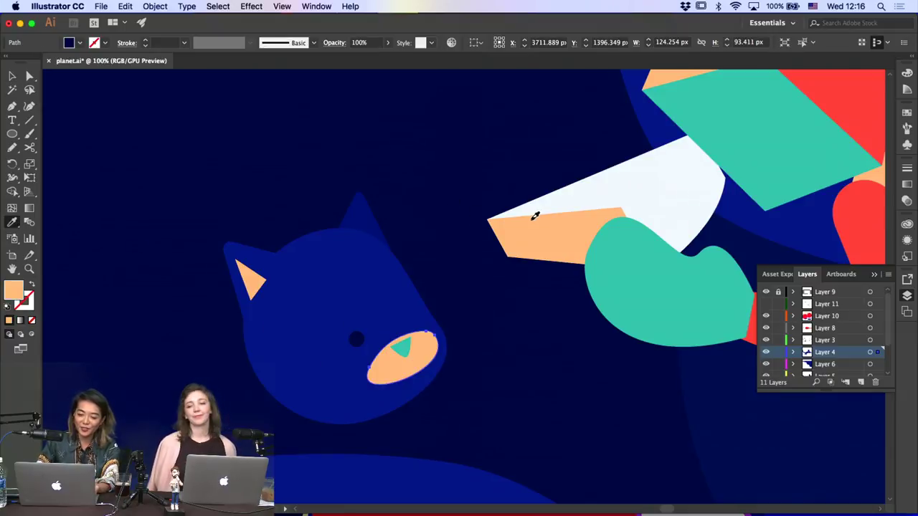
key(a)
click(423, 180)
Fill the muzzle oval with the blue sampled from the head and lighten it to #36479E
click(428, 369)
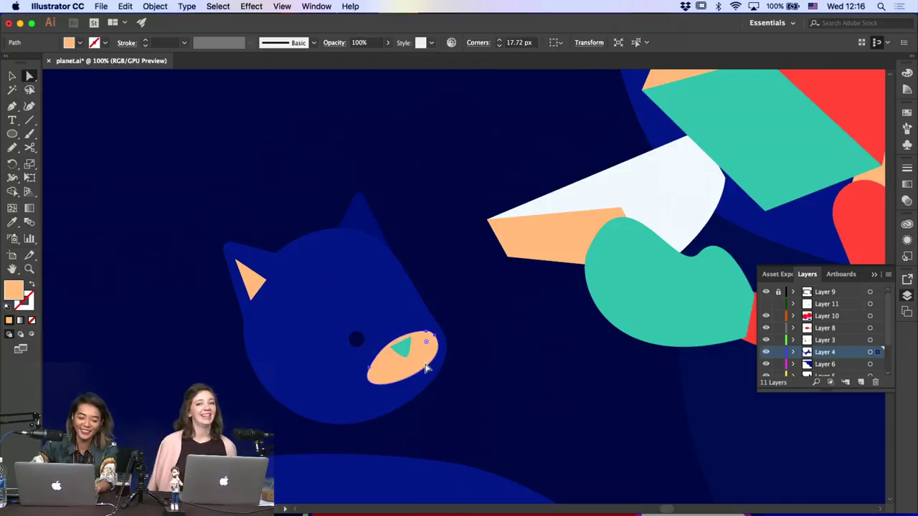
click(12, 224)
click(336, 355)
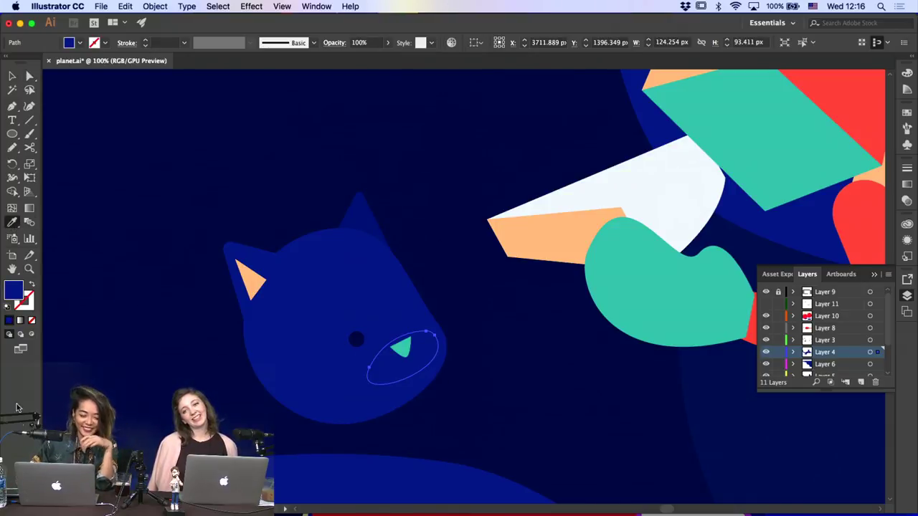
double_click(15, 294)
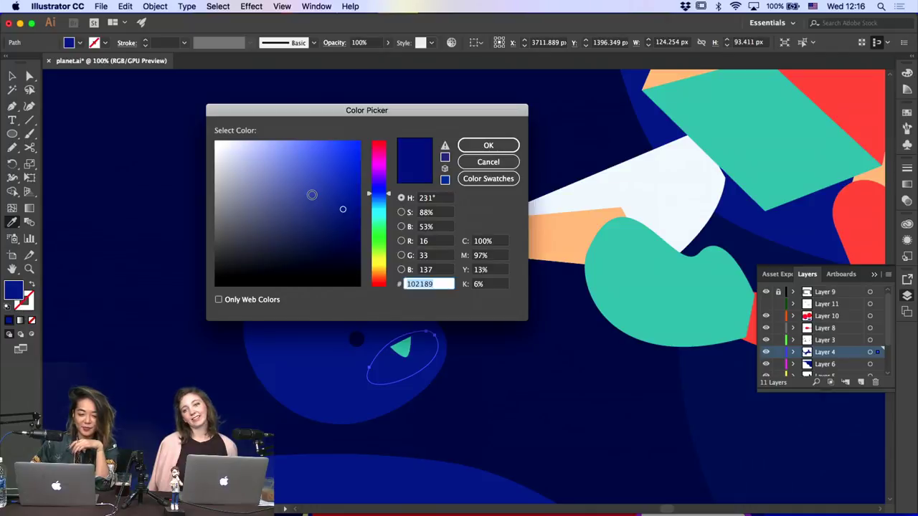
click(312, 195)
key(Return)
Reshape the muzzle oval's eye-side end by steepening its curve handles and moving its anchor to X 3645 px, Y 1422 px
key(a)
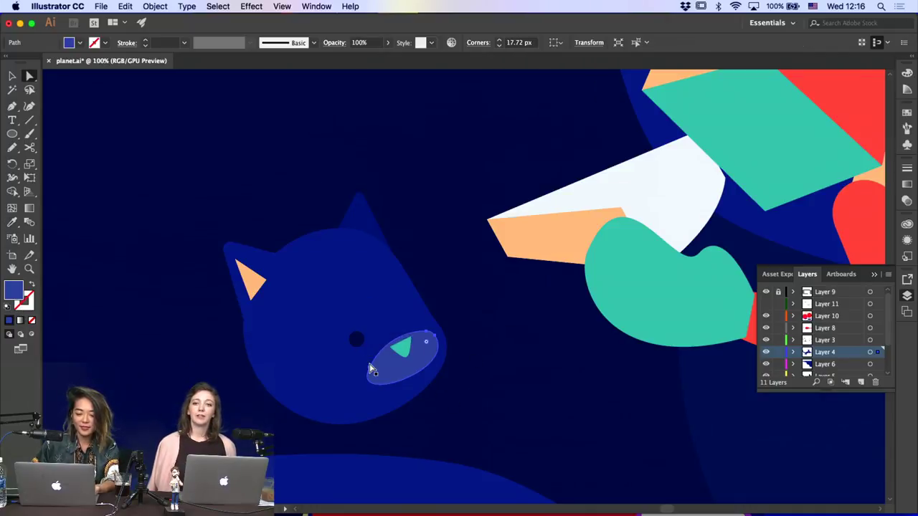
click(369, 369)
drag(352, 415, 364, 403)
key(shift+Right)
key(shift+Right)
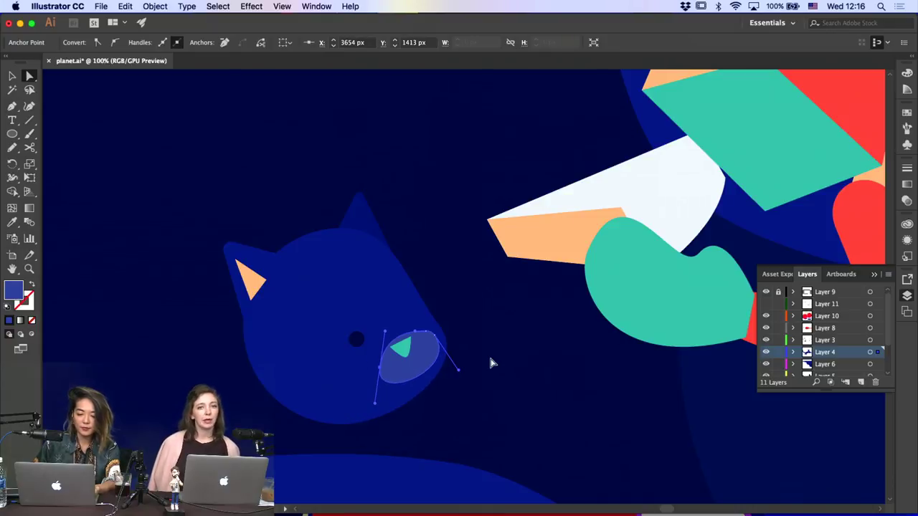
key(shift+Left)
key(shift+Left)
key(shift+Left)
key(shift+Down)
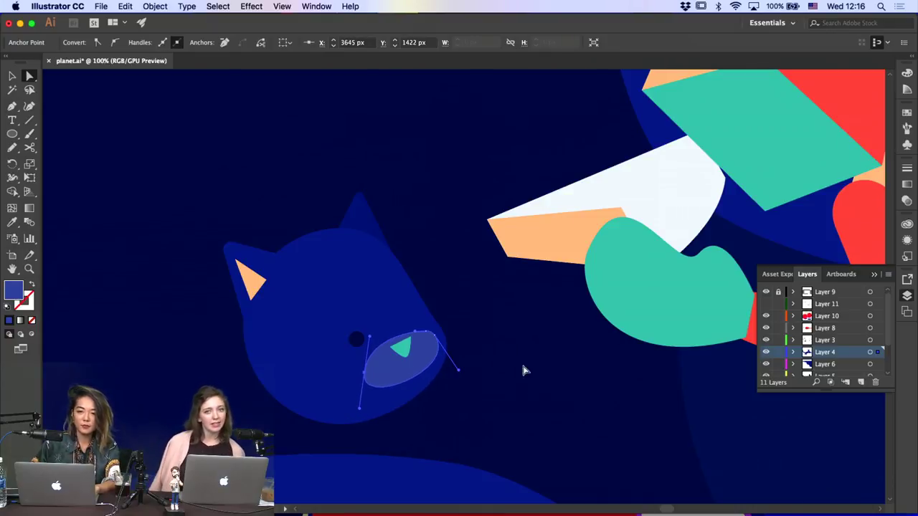
click(519, 390)
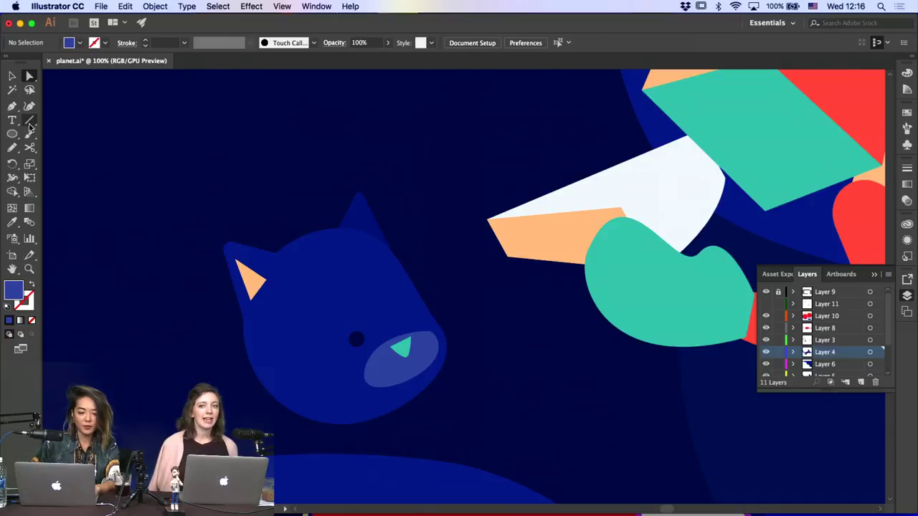
Delete the extra anchor on the muzzle oval's upper edge and adjust the neighbouring anchor's handle to smooth the curve
click(432, 350)
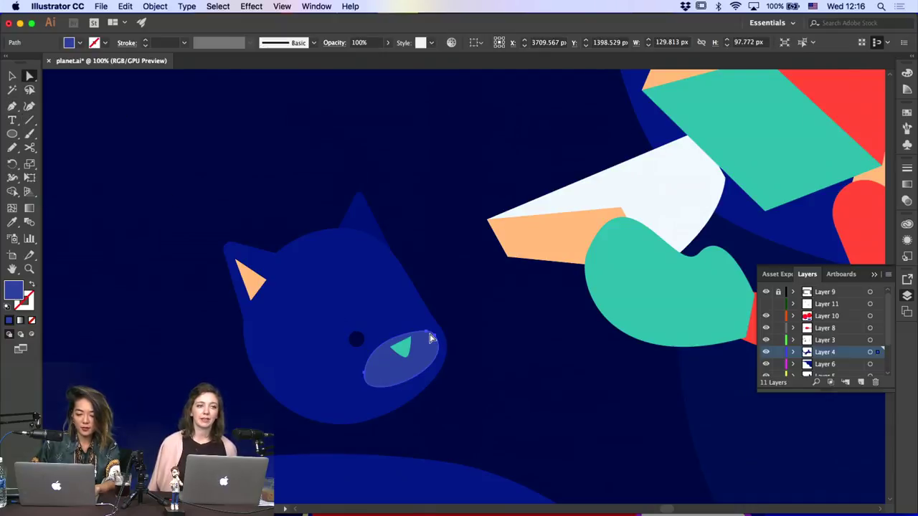
key(p)
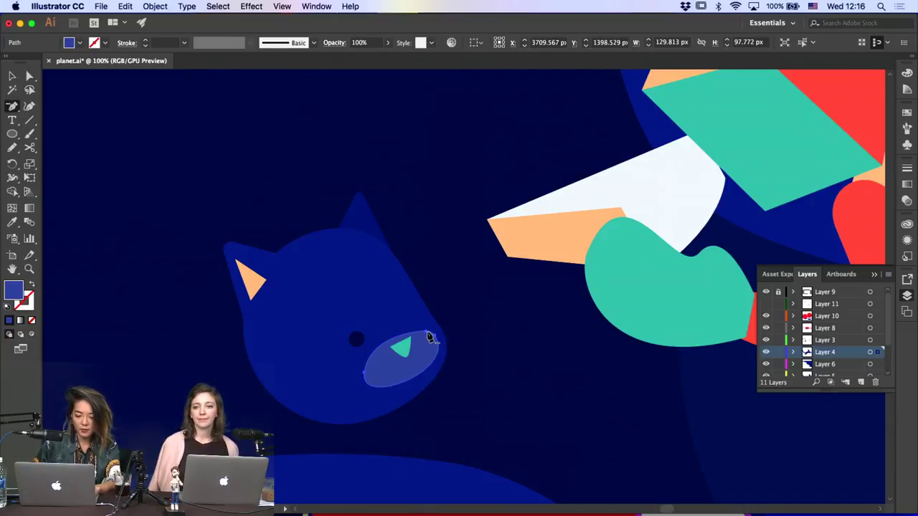
click(428, 332)
key(a)
drag(433, 334, 423, 323)
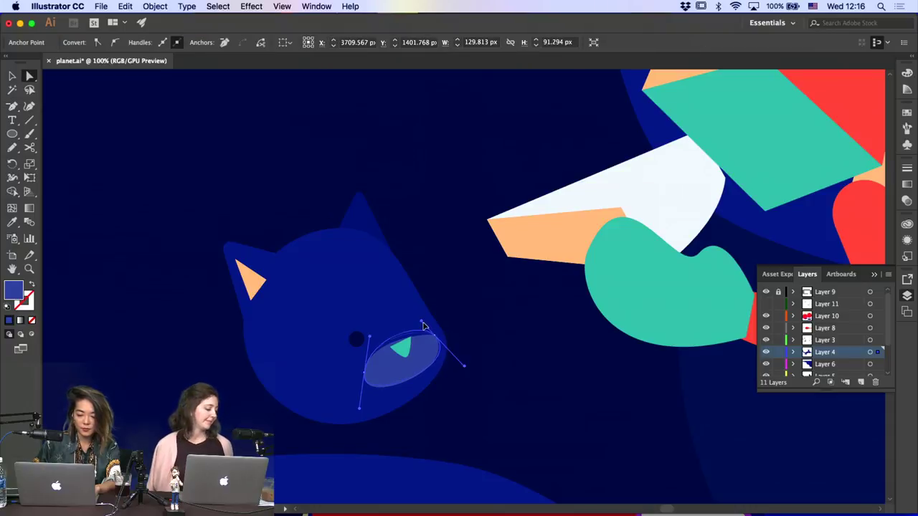
click(465, 323)
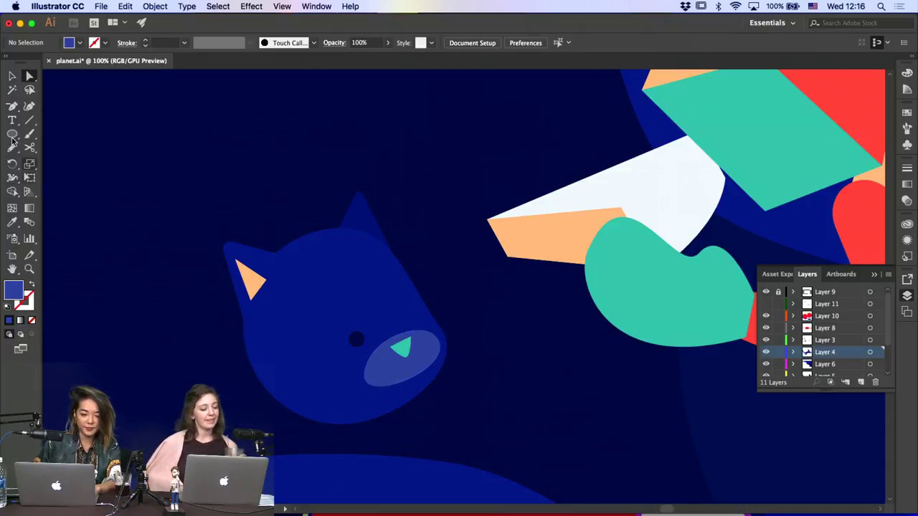
Try drawing thin whisker lines running from the muzzle across the cheek, with no fill and a #182C7F stroke
click(30, 120)
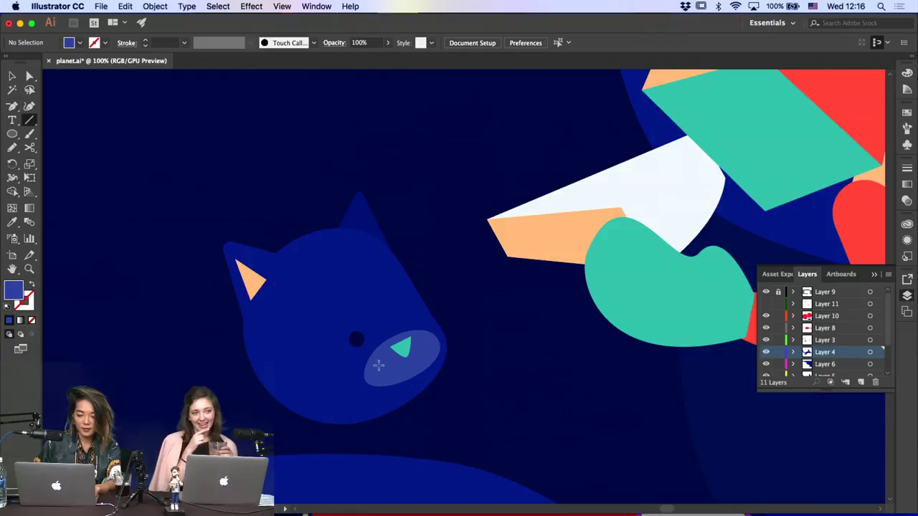
drag(318, 382, 374, 367)
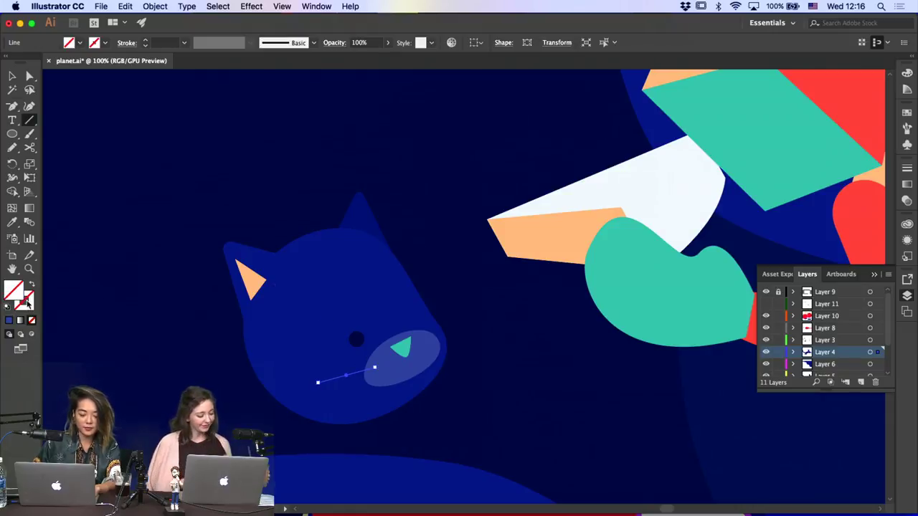
click(9, 321)
click(31, 284)
double_click(25, 301)
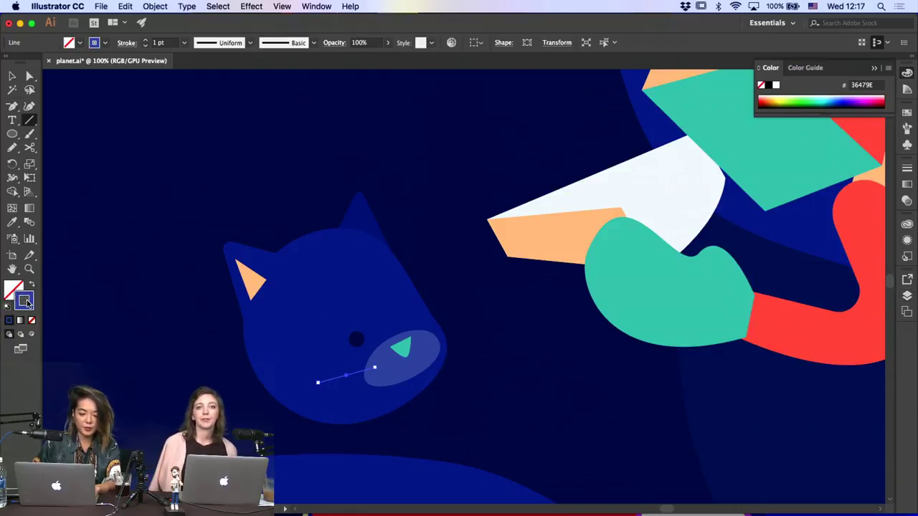
click(333, 212)
key(Return)
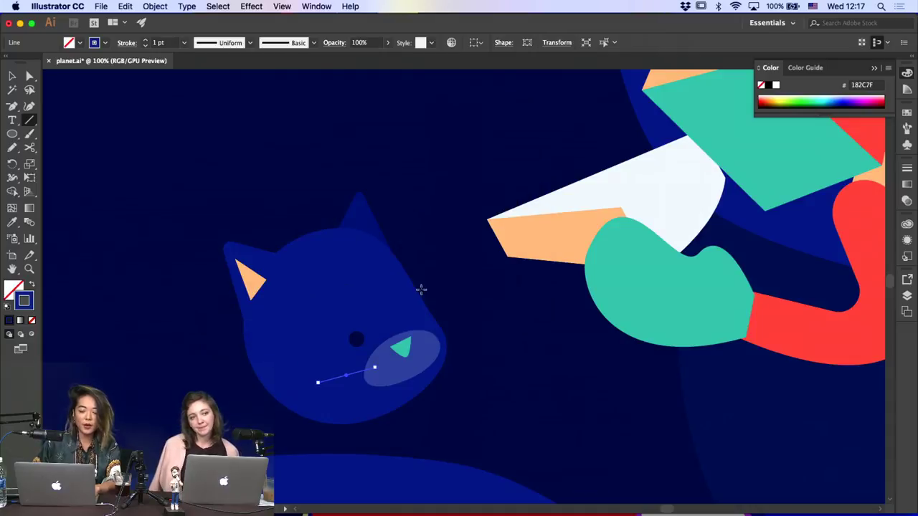
mouse_move(370, 384)
mouse_down()
mouse_move(340, 415)
mouse_move(351, 388)
mouse_move(375, 377)
mouse_up()
Try a lighter #384C89 stroke on the three whiskers, and undo back to before they were drawn
key(a)
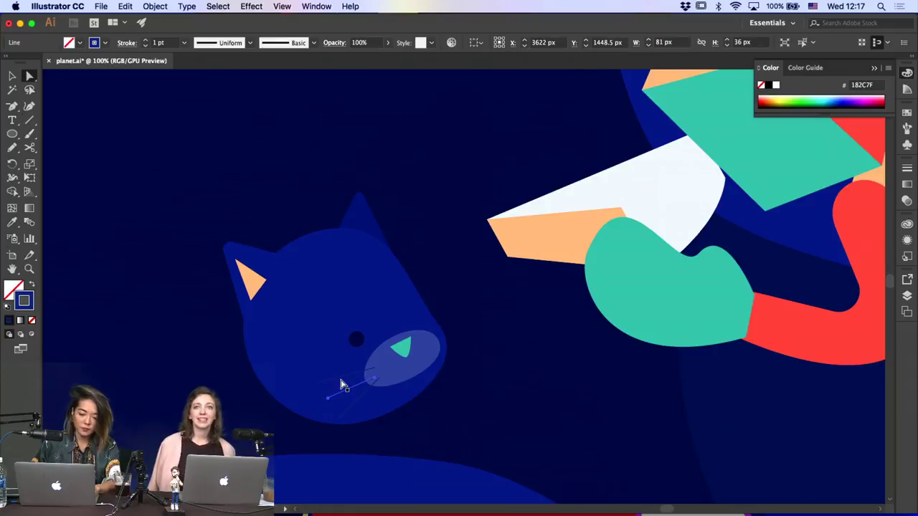
shift+click(329, 379)
shift+click(362, 394)
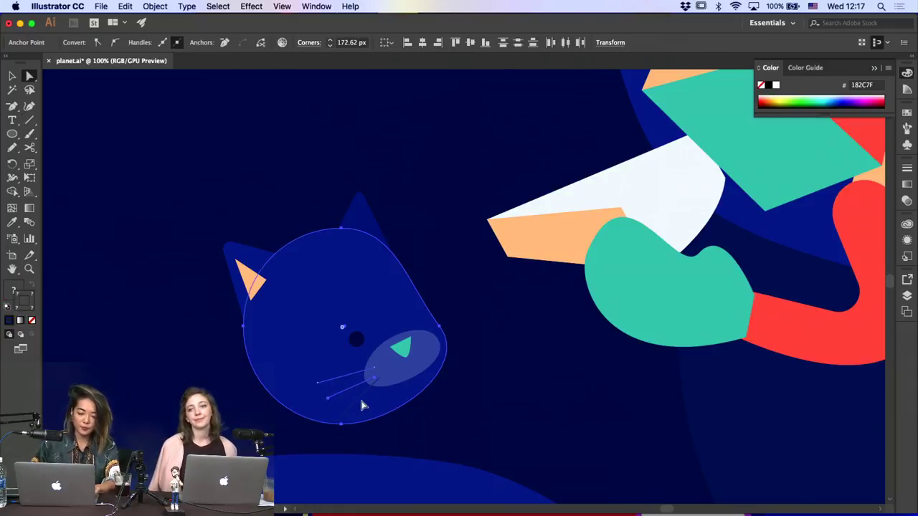
shift+click(359, 397)
shift+click(358, 409)
shift+click(364, 406)
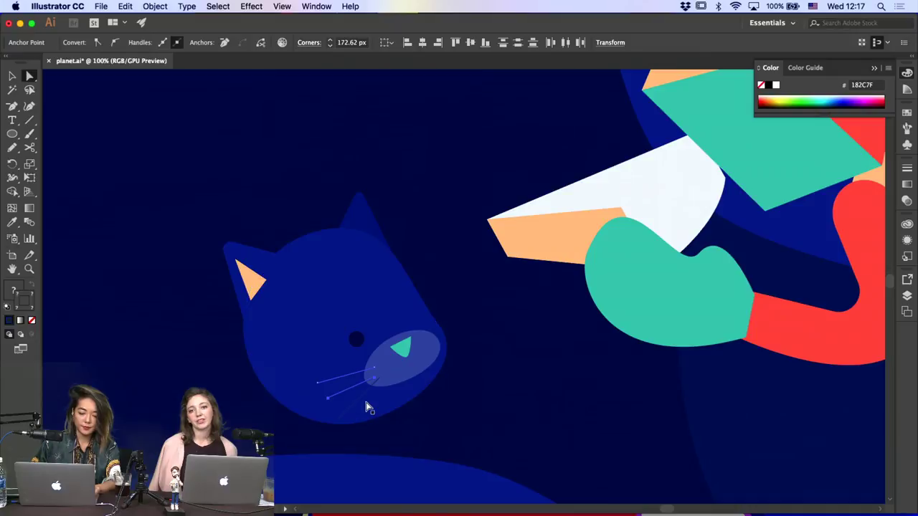
shift+click(358, 409)
shift+click(359, 410)
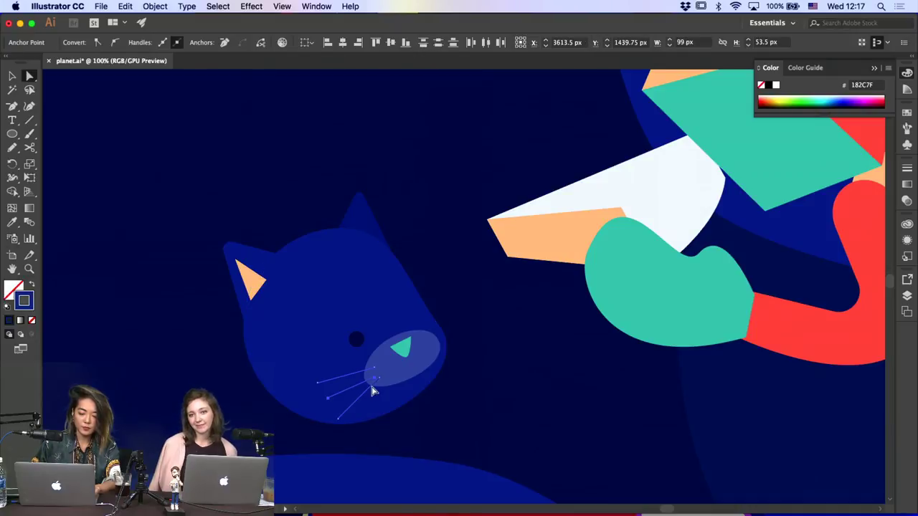
shift+click(372, 387)
double_click(26, 308)
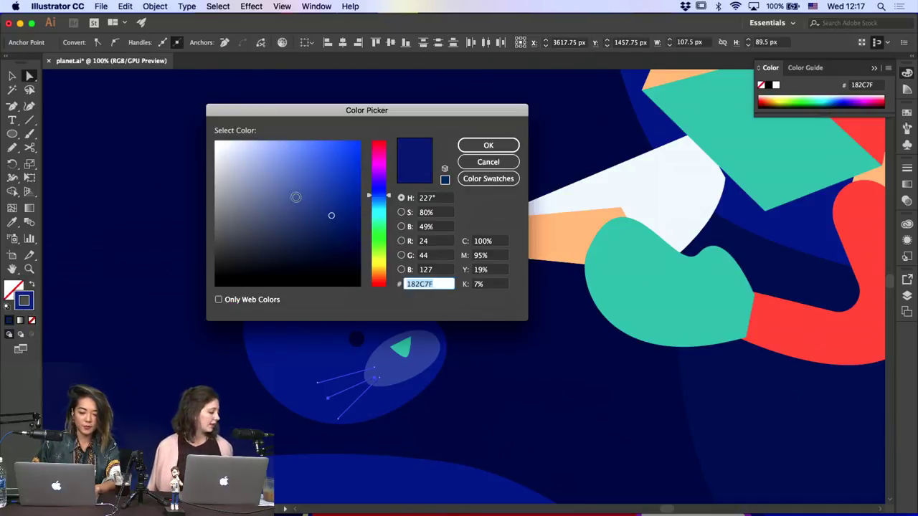
click(301, 207)
key(Return)
click(242, 168)
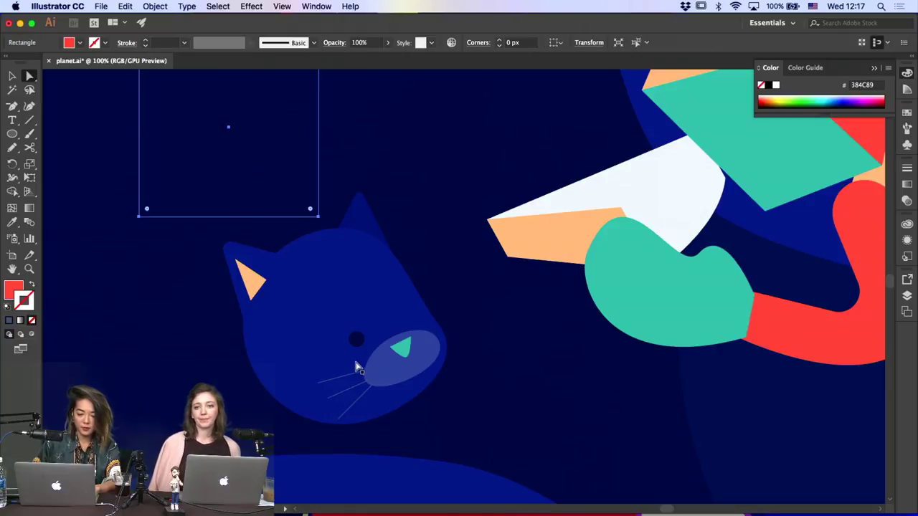
key(super+z)
click(428, 276)
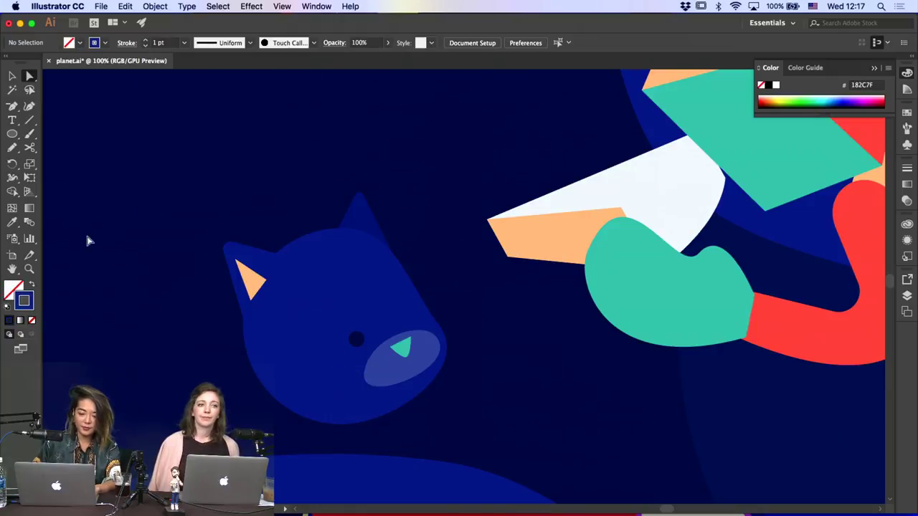
click(387, 377)
click(365, 373)
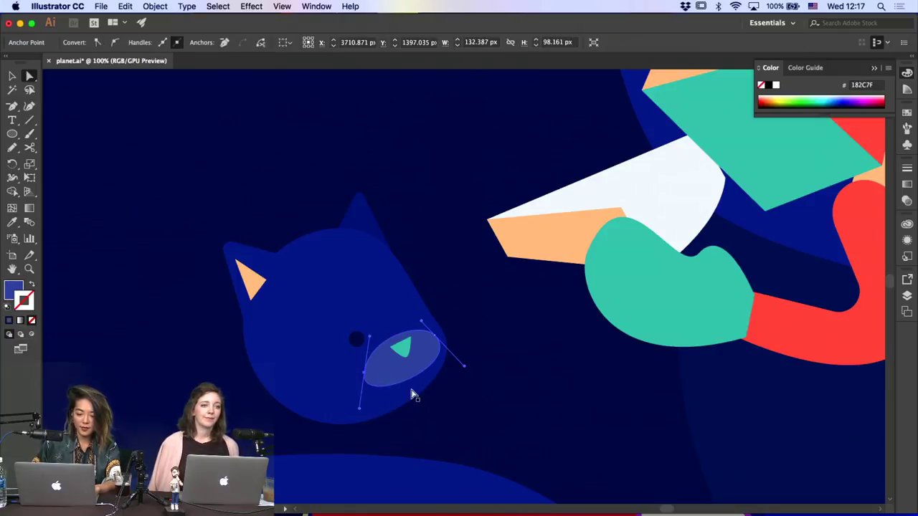
click(364, 416)
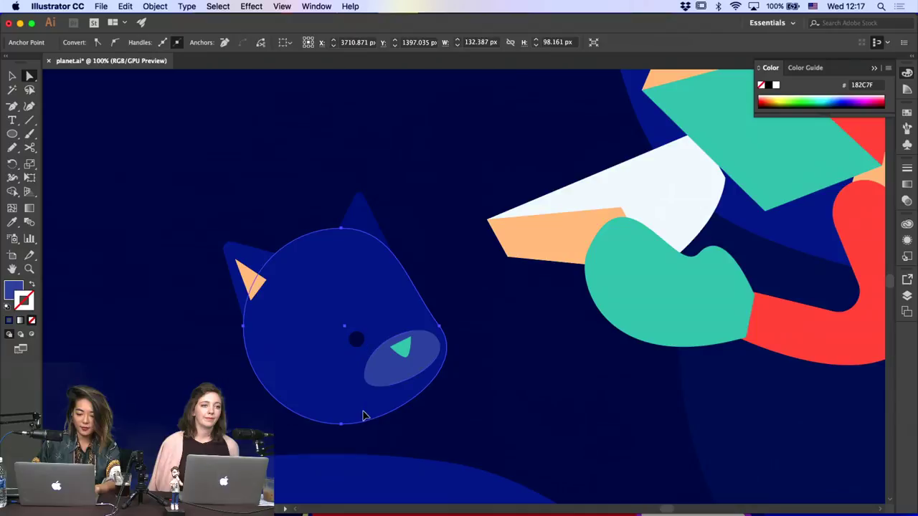
click(16, 134)
key(super+shift+a)
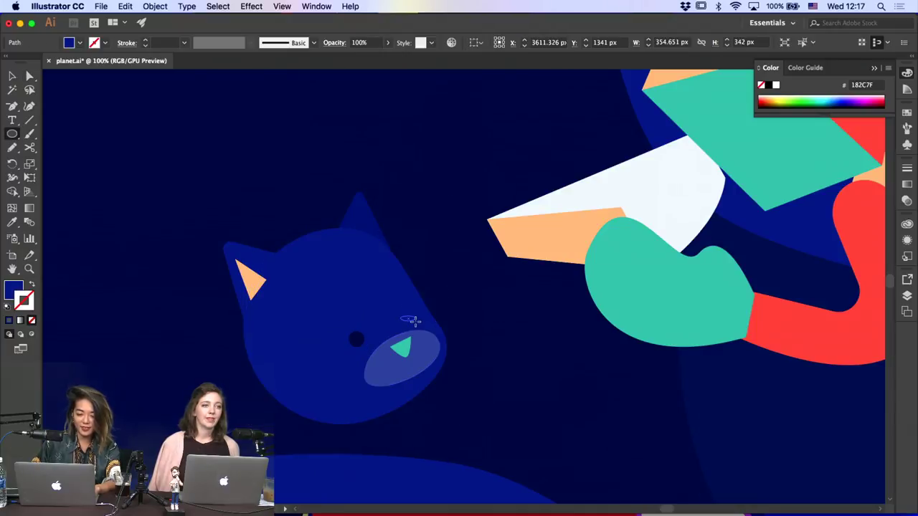
click(13, 76)
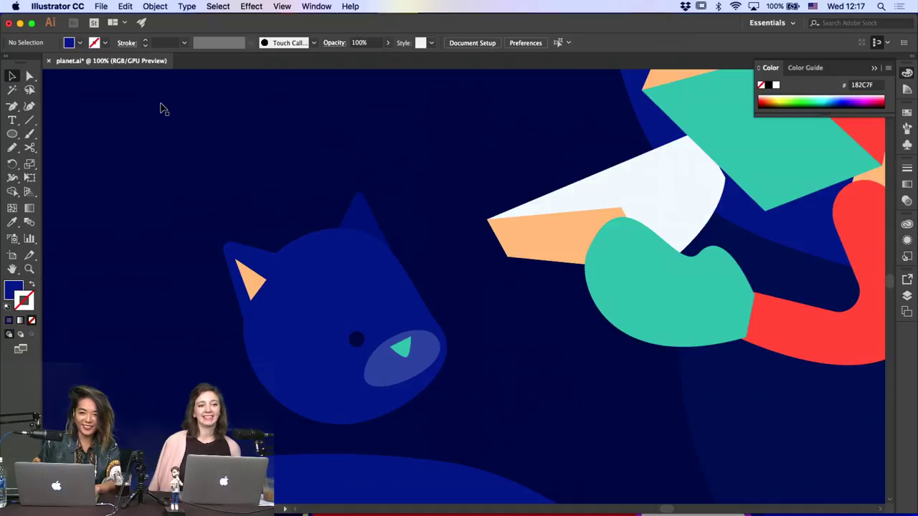
click(162, 107)
Duplicate the dark eye circle to the far side of the face, just above the muzzle, as a second eye
click(359, 342)
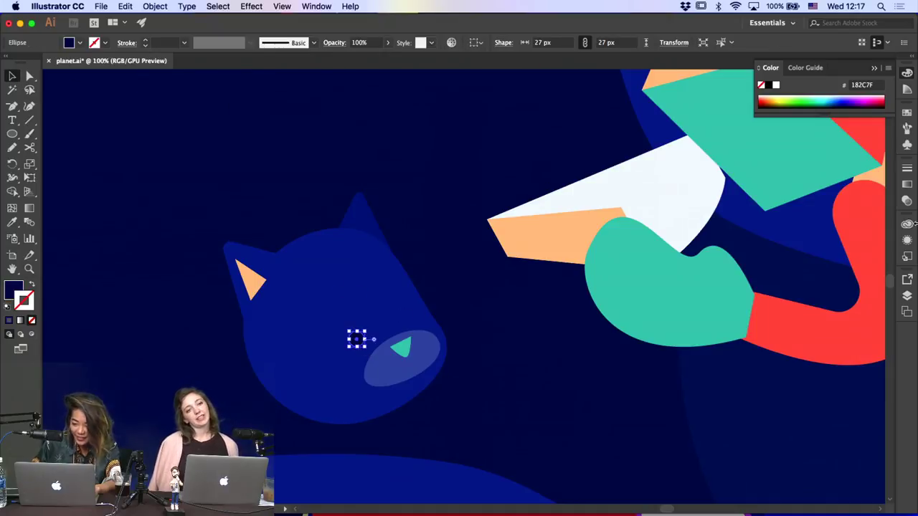
click(908, 295)
scroll(825, 337, down, 2)
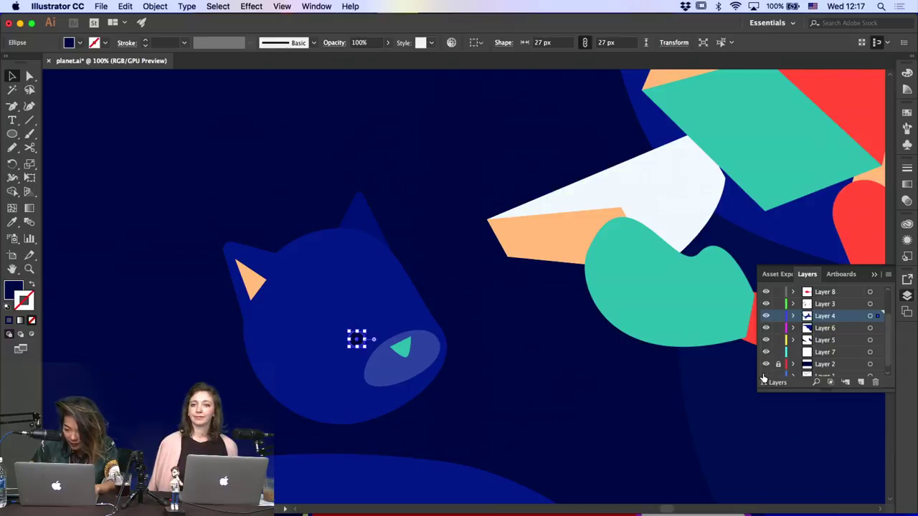
click(441, 275)
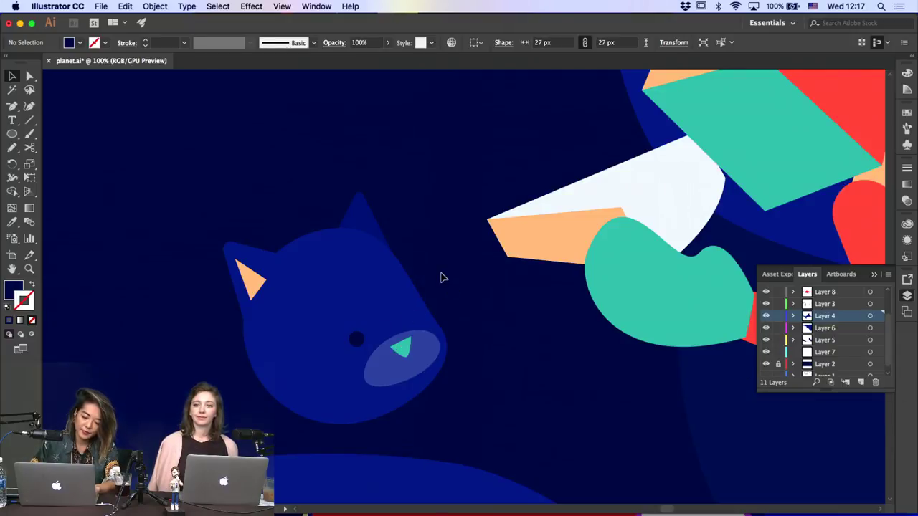
drag(358, 339, 403, 314)
click(463, 296)
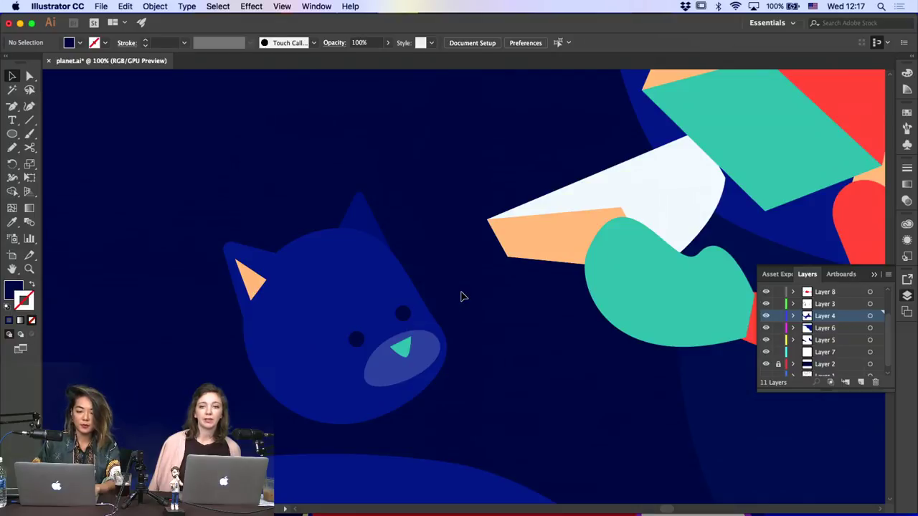
Adjust the base corner of the far ear so it meets the top of the head outline
key(a)
click(357, 210)
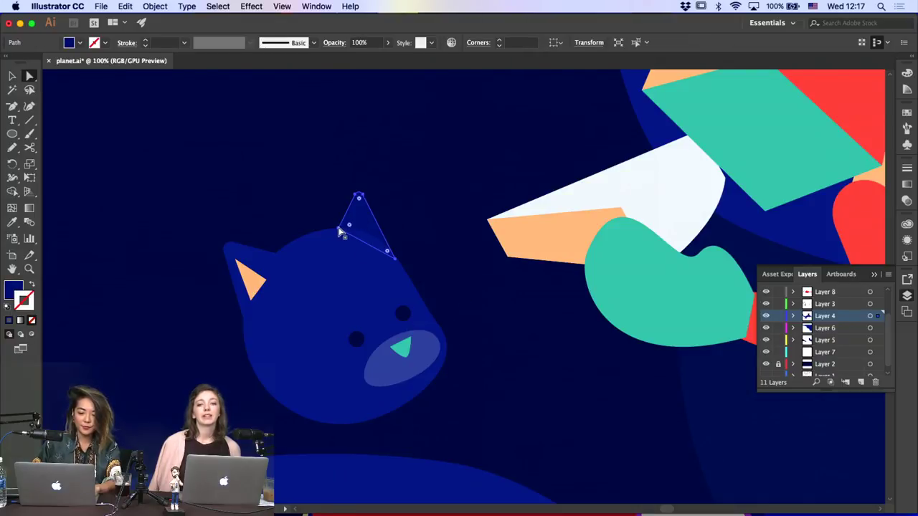
click(334, 234)
click(433, 264)
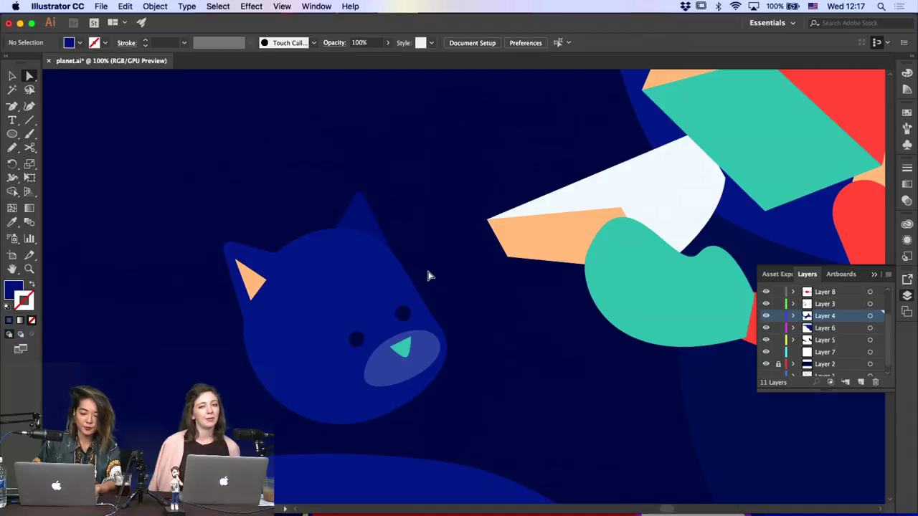
Draw a closed nose-bridge shape with a rounded tip between the two eyes, its base resting on the muzzle's upper edge
drag(15, 107, 33, 108)
click(382, 347)
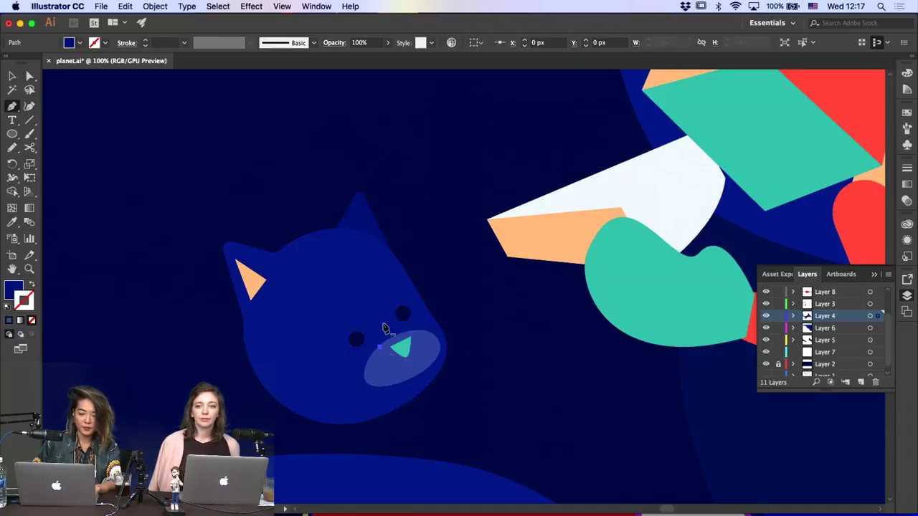
drag(384, 315, 396, 316)
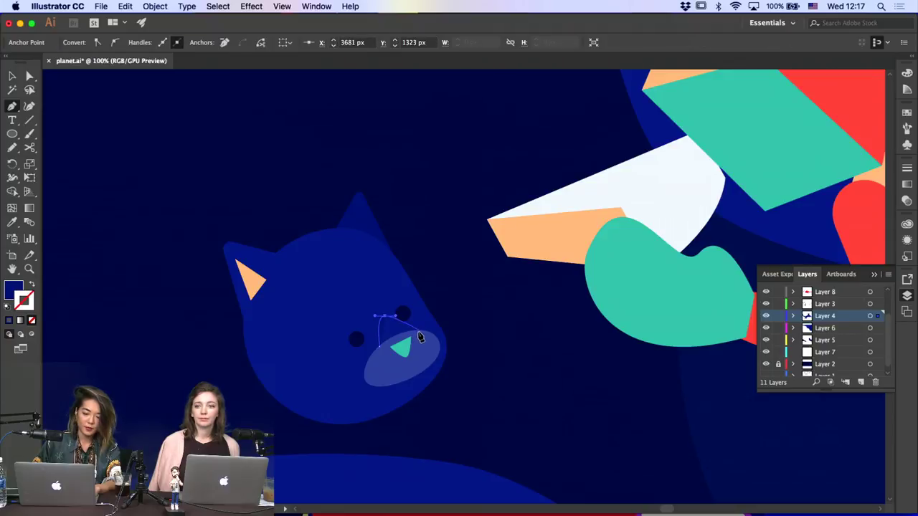
click(416, 332)
click(380, 348)
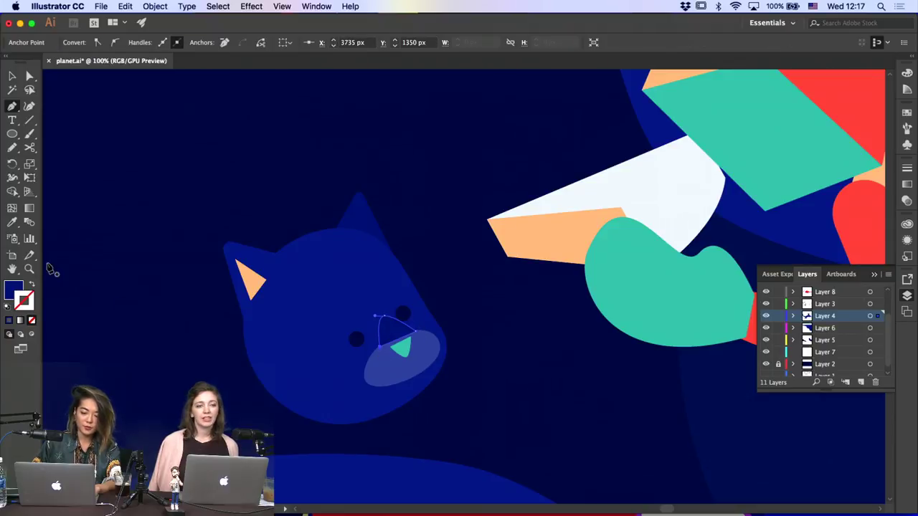
Fill the nose-bridge shape with the lighter blue sampled from the muzzle
click(12, 222)
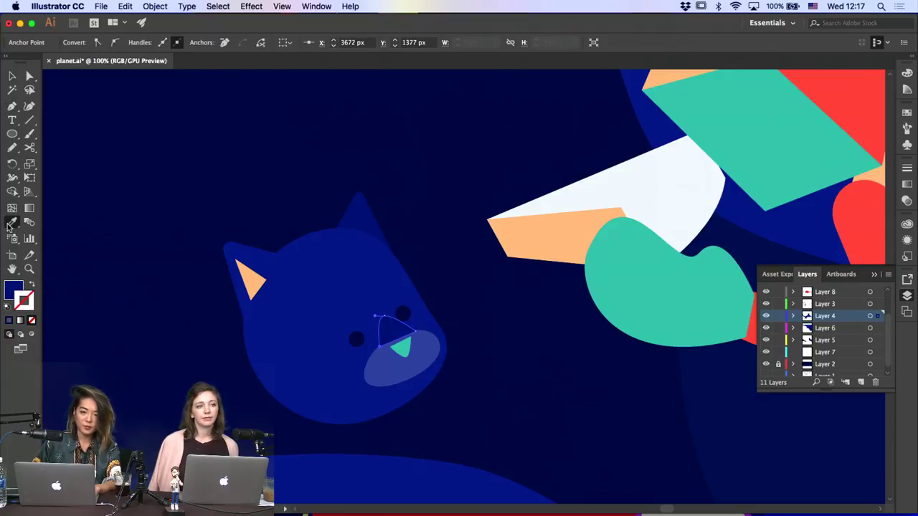
click(374, 376)
key(a)
click(455, 357)
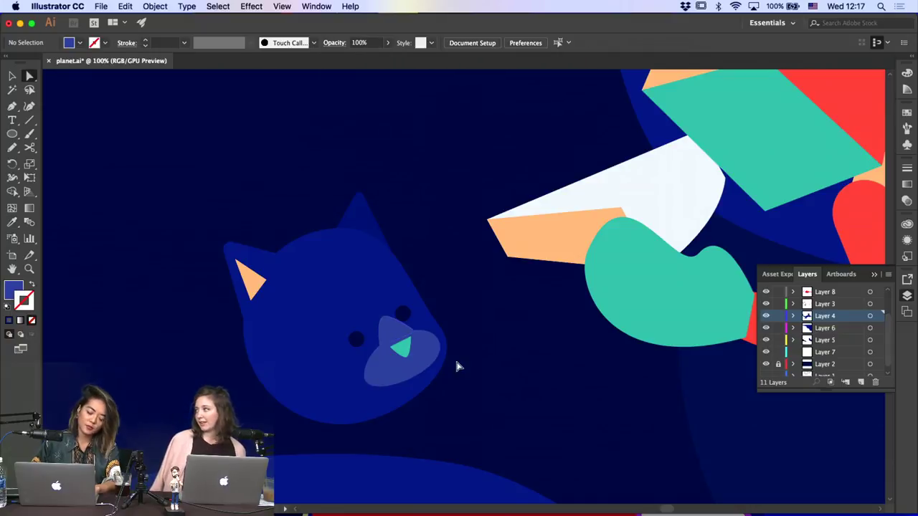
Nudge the green nose one large increment up and one to the right
click(404, 350)
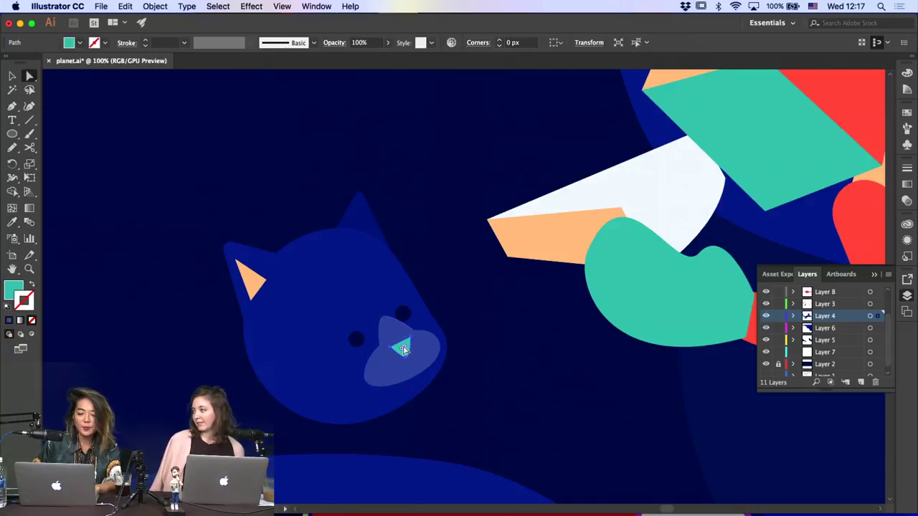
key(shift+Up)
key(shift+Right)
click(448, 363)
Add anchor points along the muzzle's lower edge and pull the edge inward to form a mouth notch
click(399, 382)
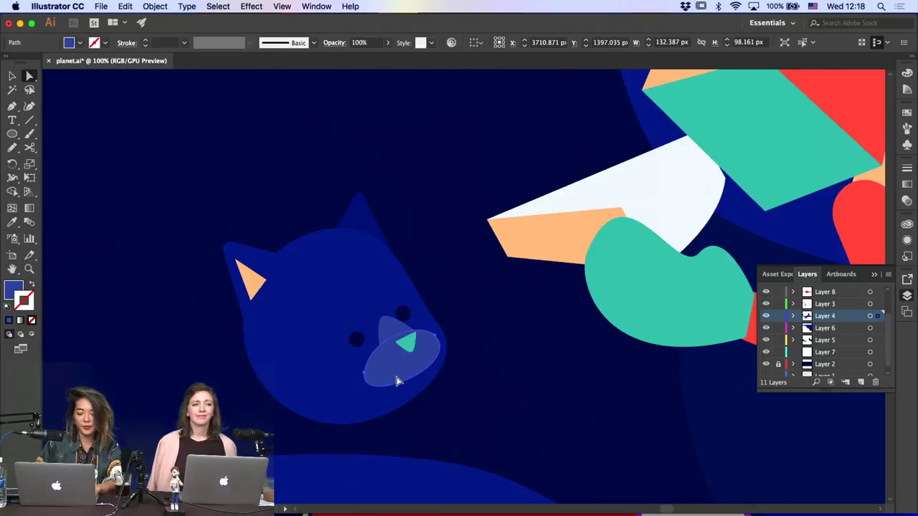
key(p)
click(434, 368)
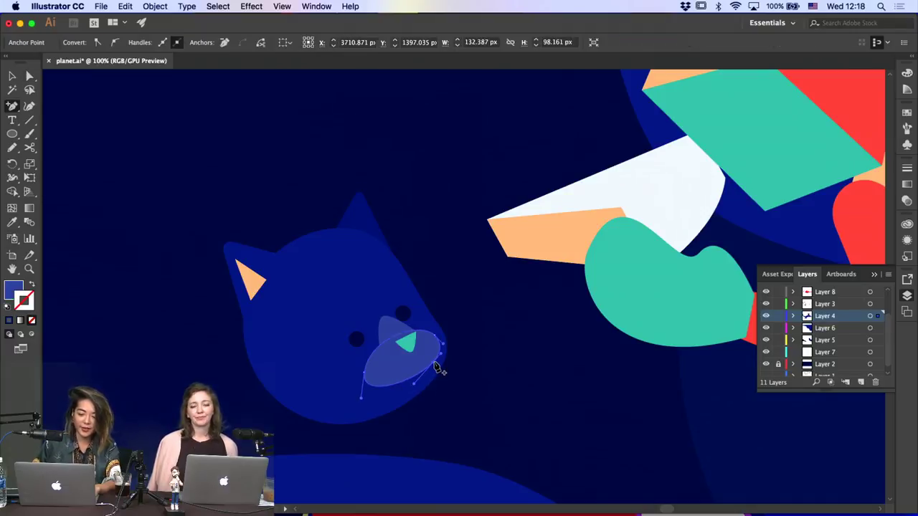
click(420, 375)
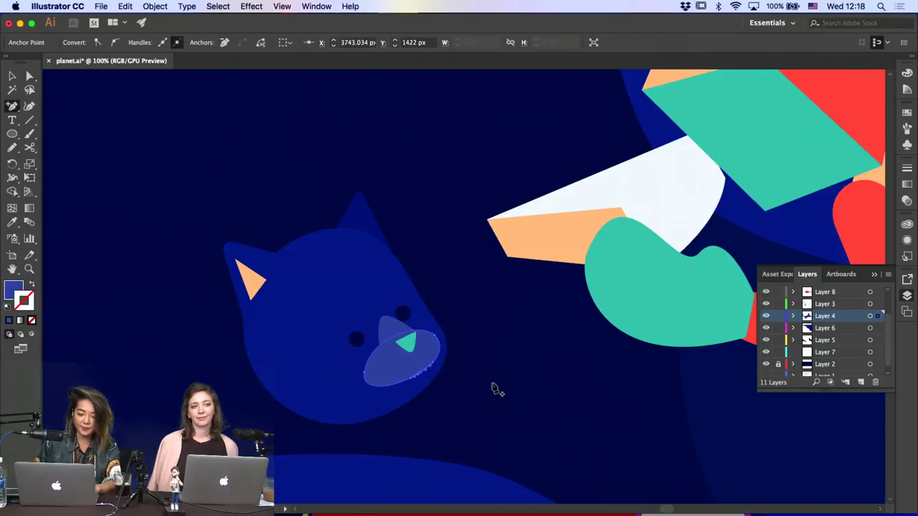
key(a)
click(495, 375)
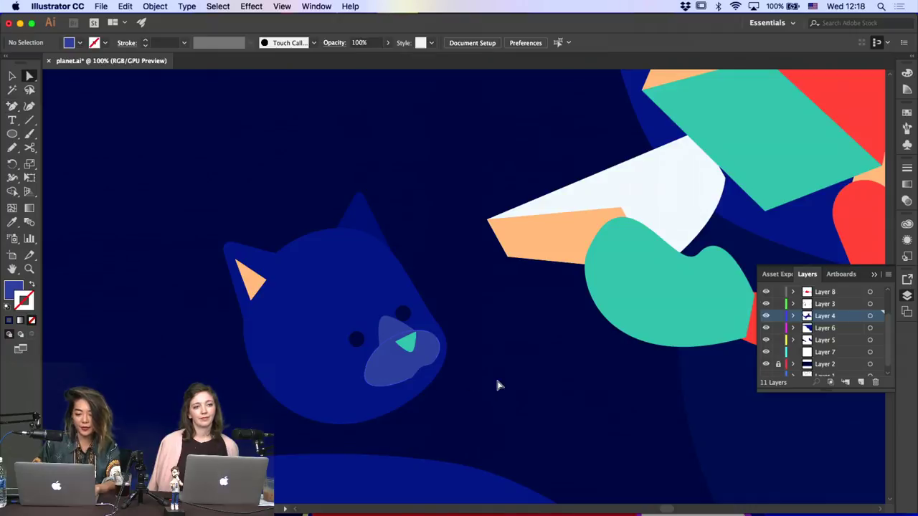
Move the muzzle's cheek-side end anchor inward to X 3654 px, Y 1413 px
click(380, 389)
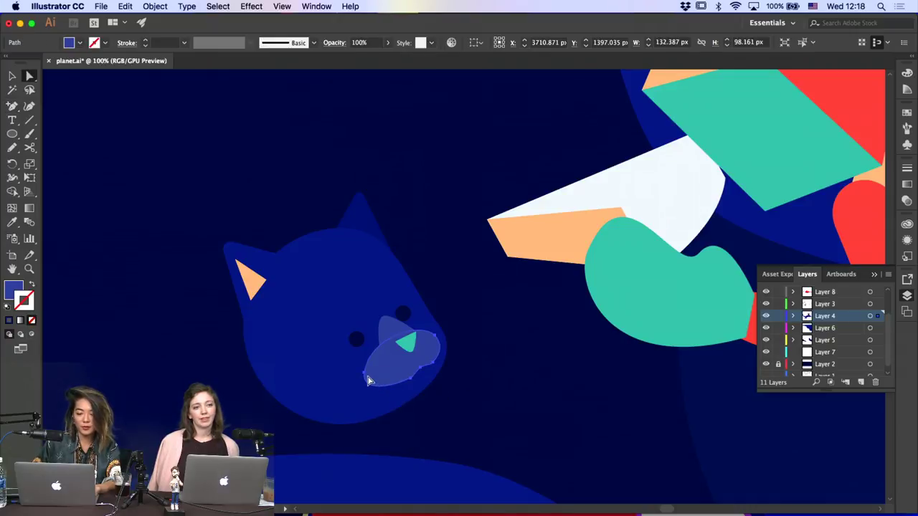
click(366, 376)
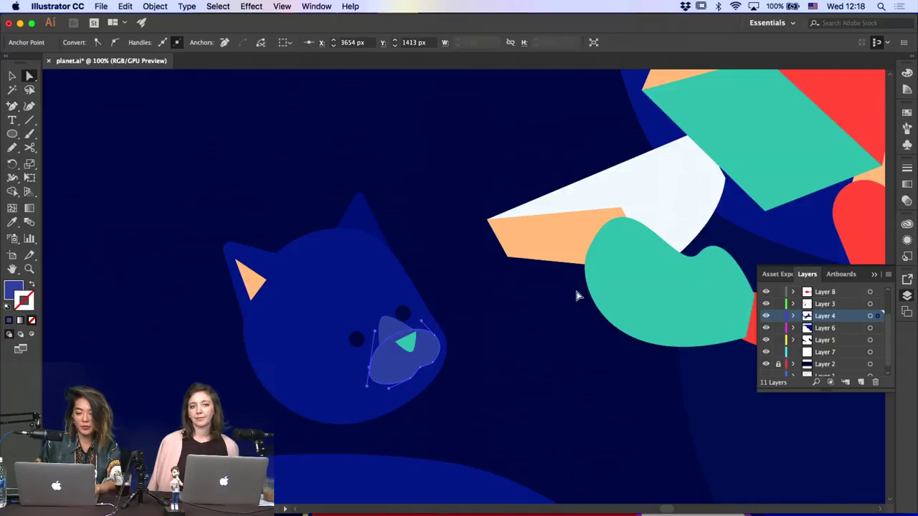
click(467, 370)
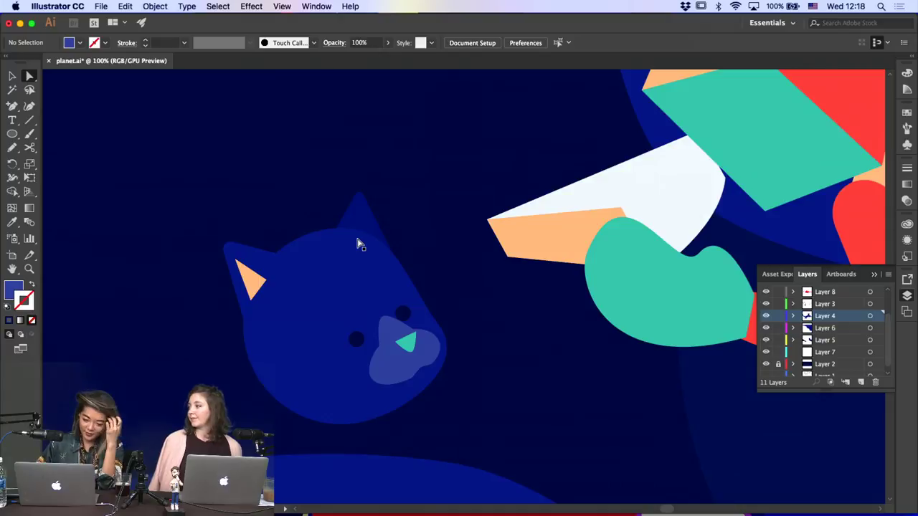
Lower the near ear, its peach inner triangle and the adjoining head anchor by one large nudge
drag(184, 208, 301, 333)
key(shift+Down)
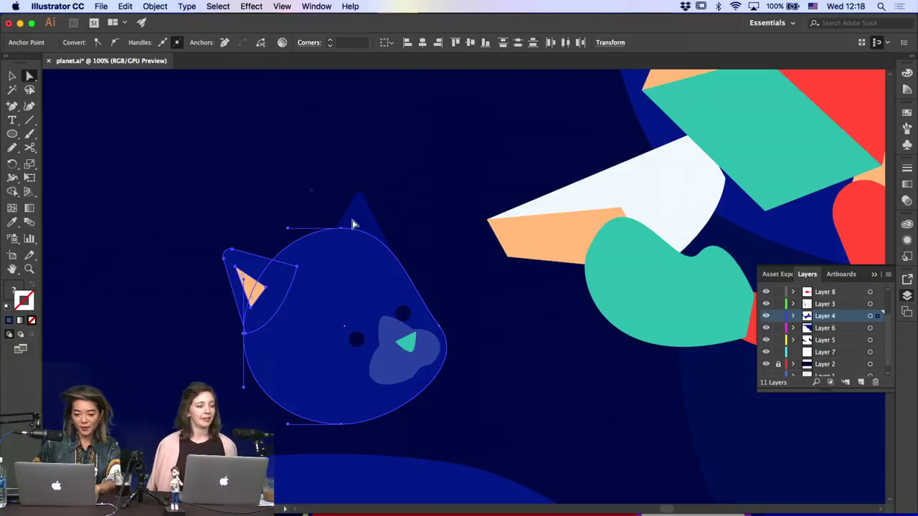
Move the far ear together with its adjoining head anchor slightly down and outward
drag(311, 190, 397, 256)
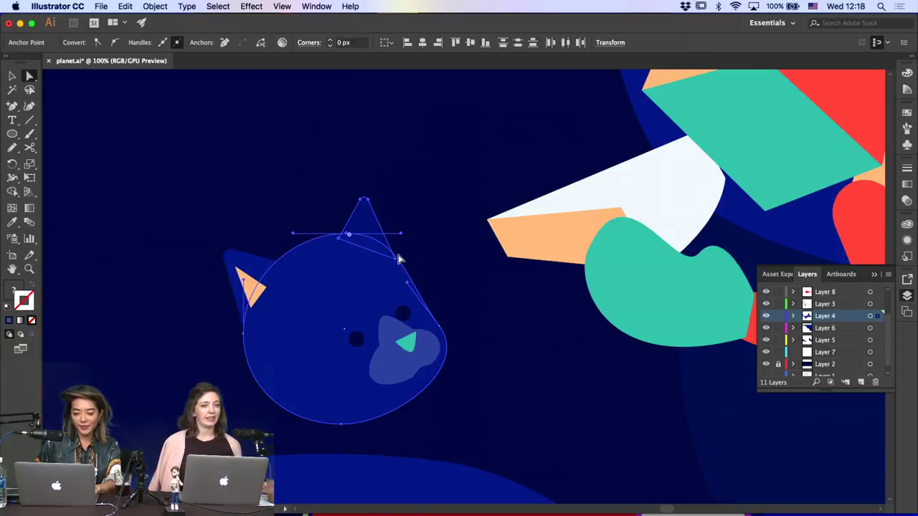
click(448, 261)
key(super+minus)
key(super+minus)
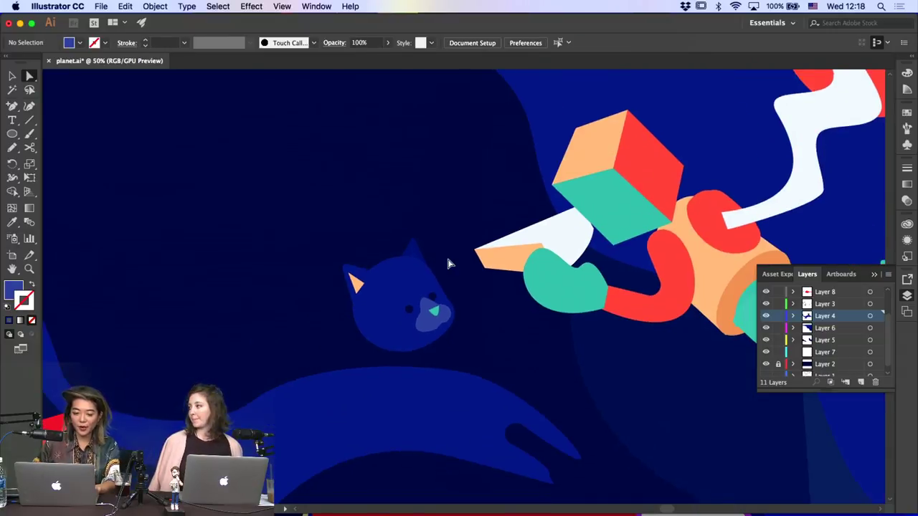
scroll(448, 264, down, 3)
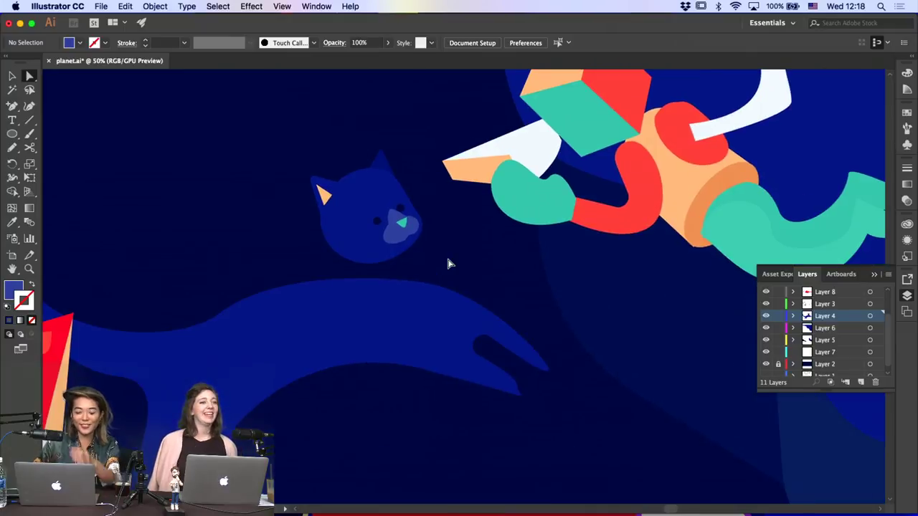
Enlarge the whole head to about 450 × 457 px, group it and place it lower, overlapping the body's shoulders
click(12, 76)
drag(248, 117, 419, 251)
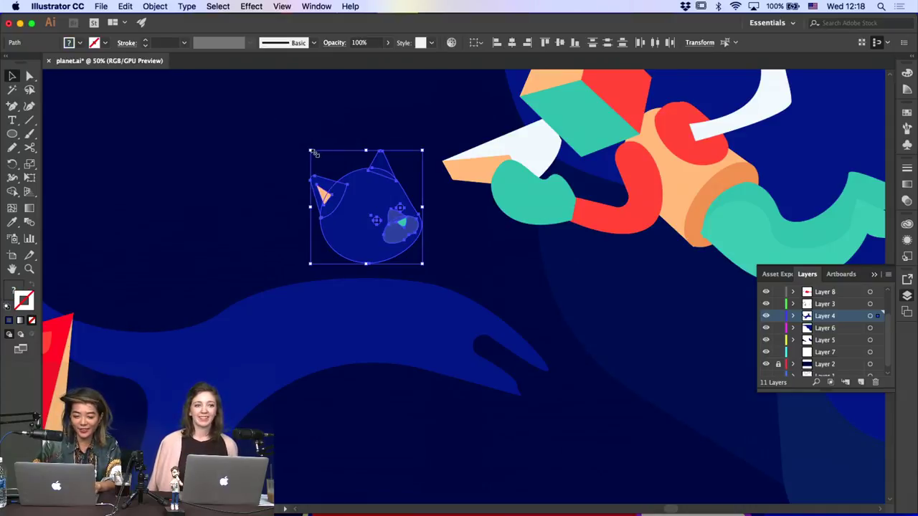
drag(310, 152, 289, 144)
drag(304, 265, 441, 286)
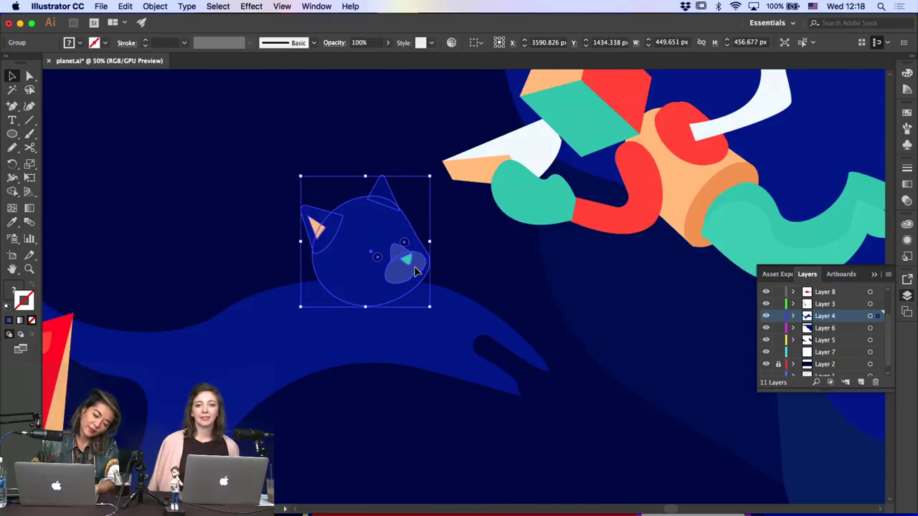
click(444, 267)
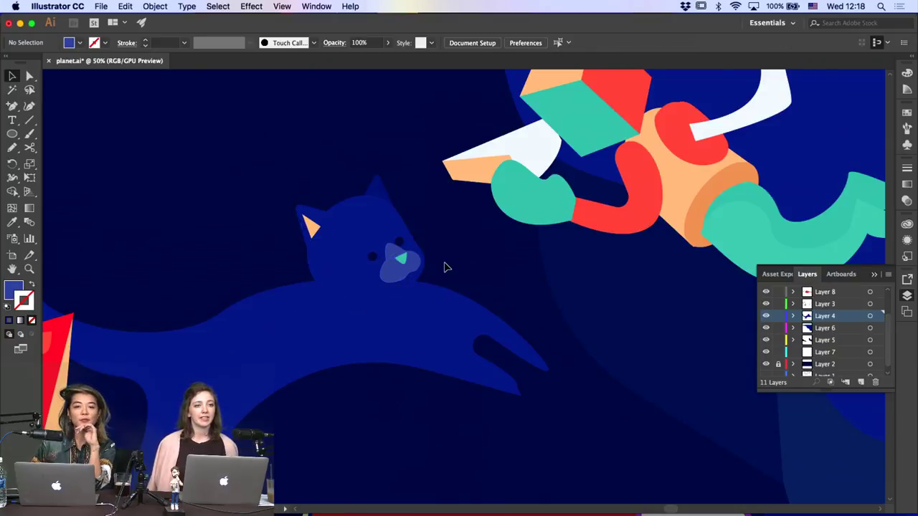
Draw a 639 px light blue helmet circle behind the cat's head and send the body behind the circle
key(l)
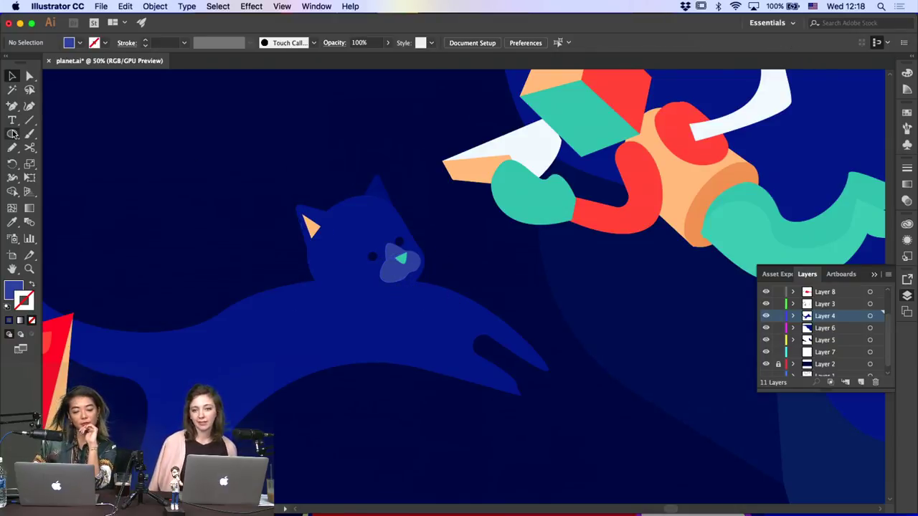
drag(272, 163, 455, 291)
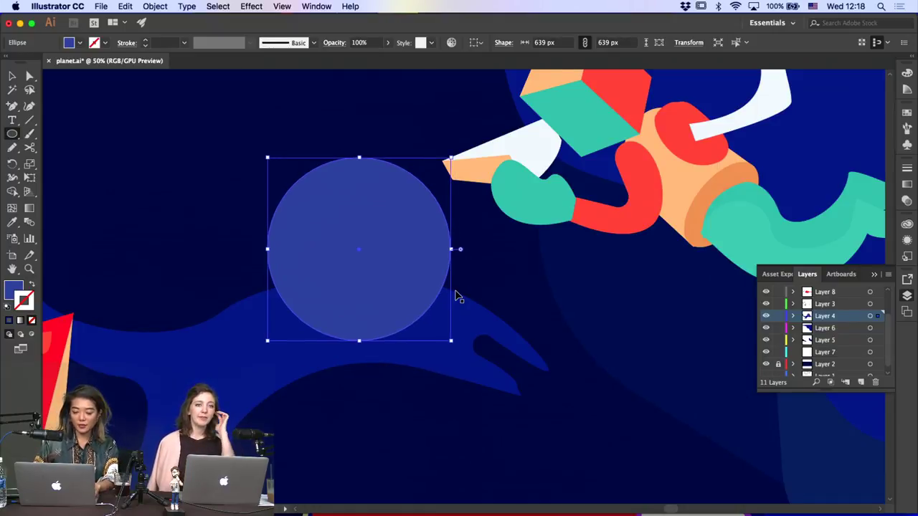
key(v)
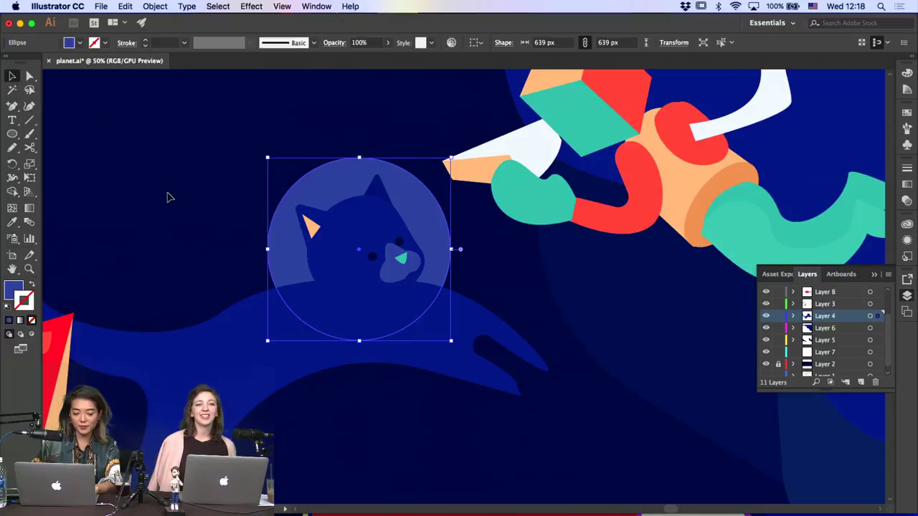
click(177, 353)
key(super+shift+[)
click(186, 260)
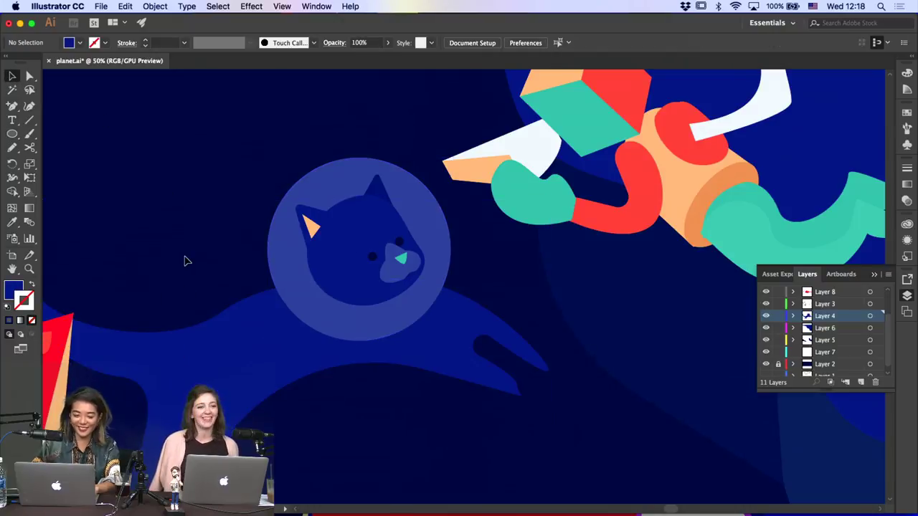
Shift the helmet circle slightly upward around the head and set its opacity to 72%
drag(314, 287, 317, 281)
click(348, 384)
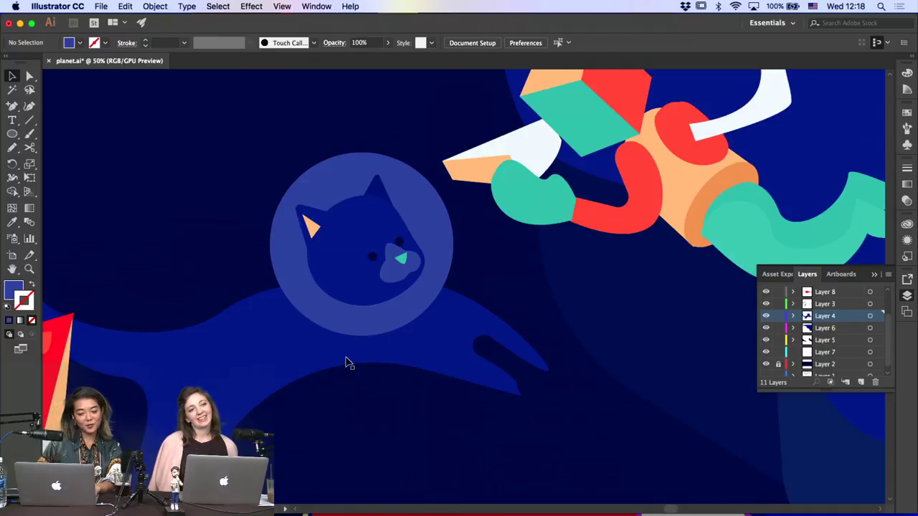
click(337, 320)
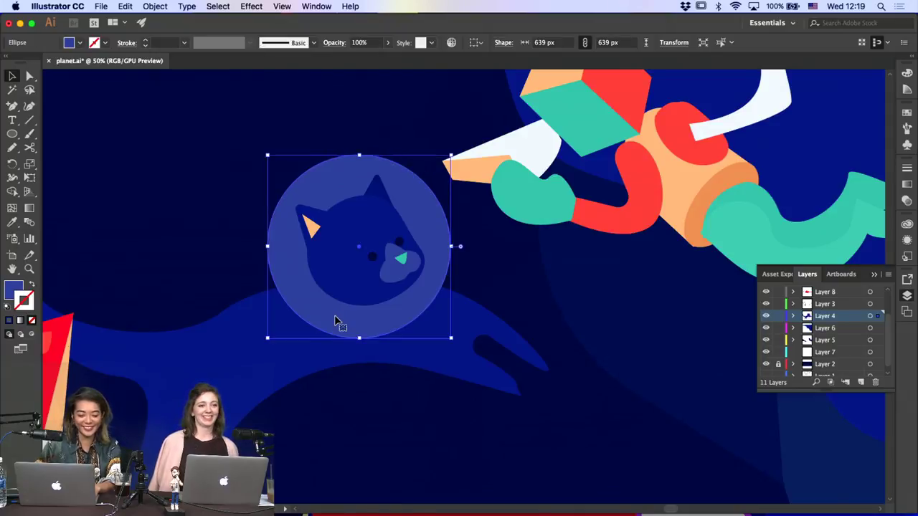
click(11, 299)
click(387, 42)
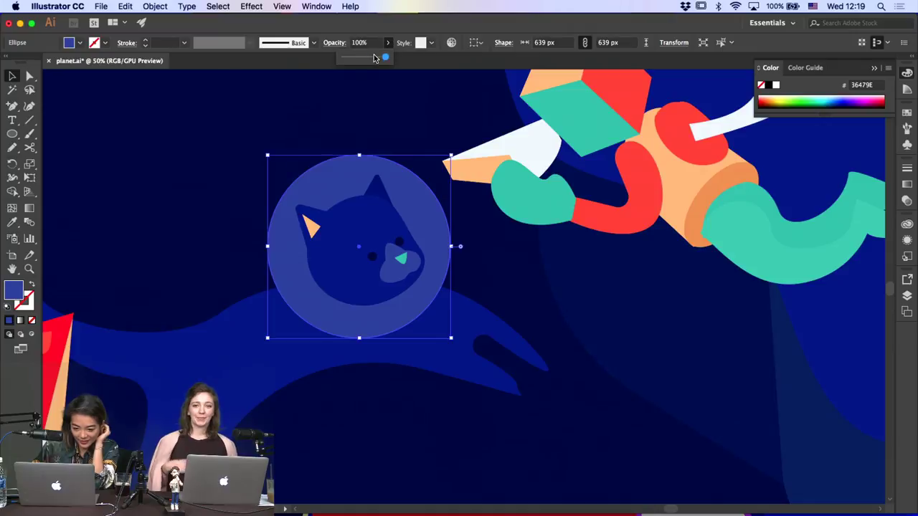
click(373, 57)
click(377, 100)
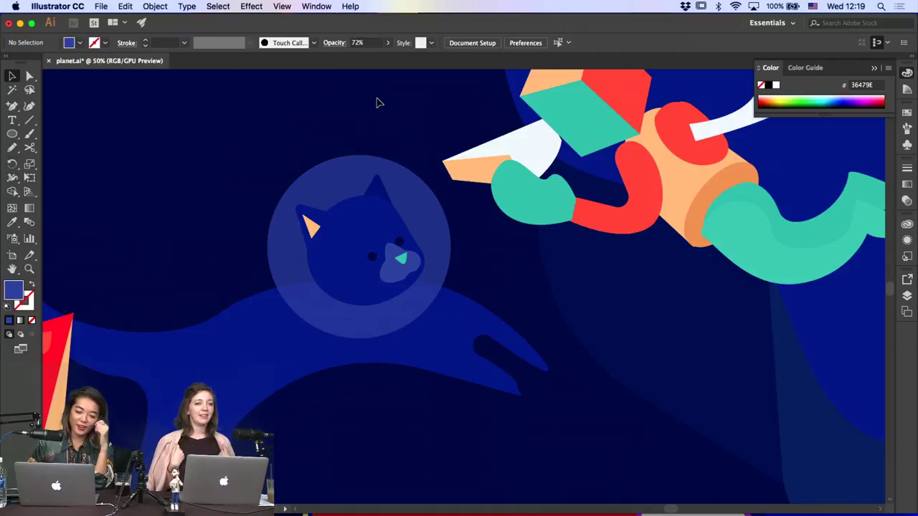
Draw a closed crescent-like shape along the head's lower edge with the Pen tool, curving below the chin
drag(11, 106, 40, 113)
key(super+equal)
key(super+equal)
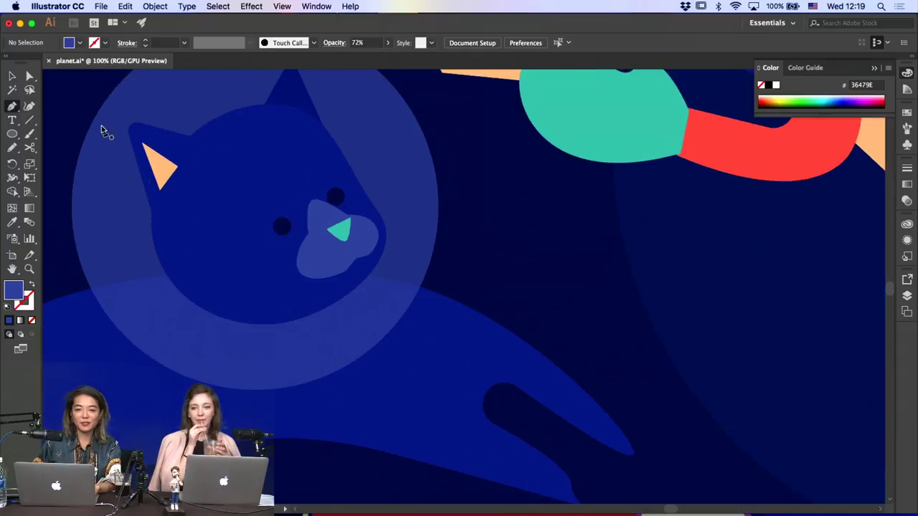
click(237, 323)
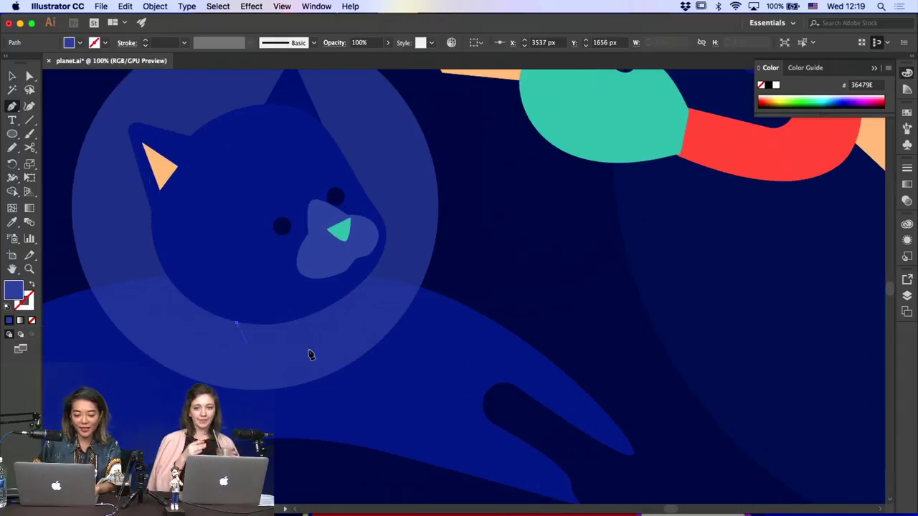
drag(314, 344, 367, 328)
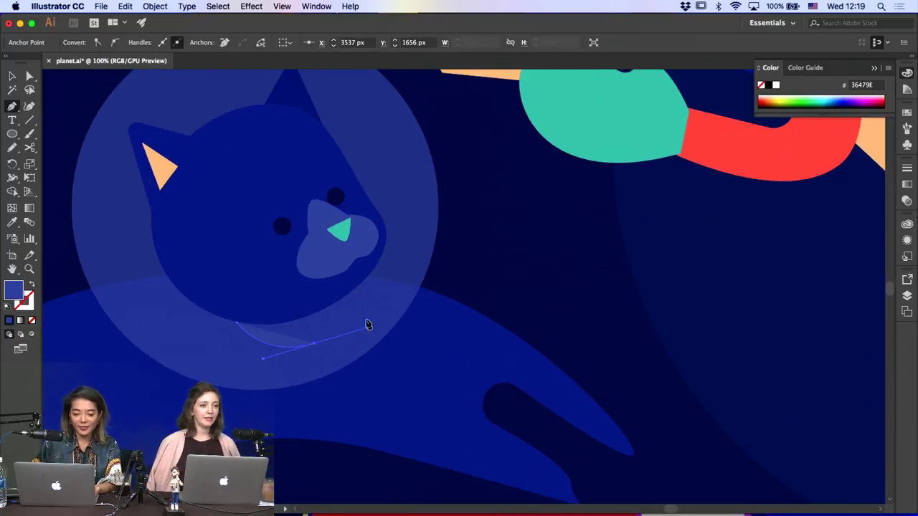
click(350, 290)
click(238, 323)
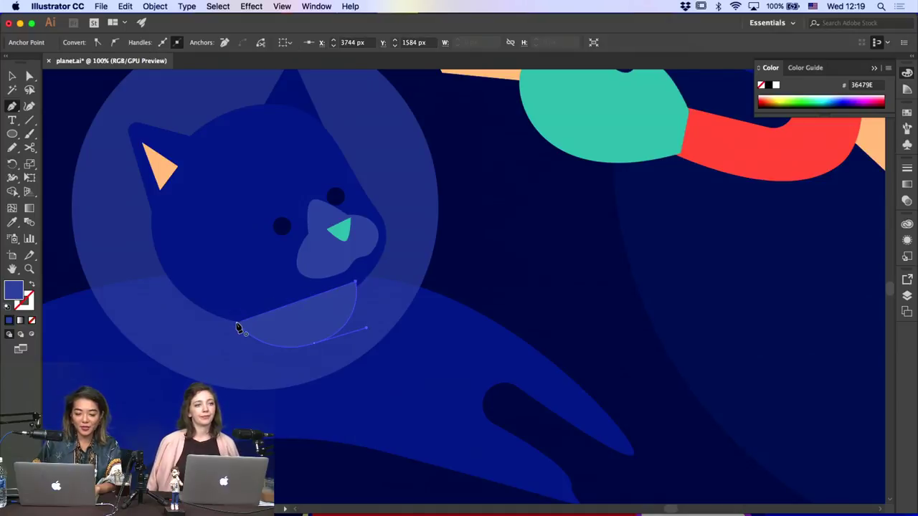
Fill the shape below the chin with the head's blue, 102189
key(v)
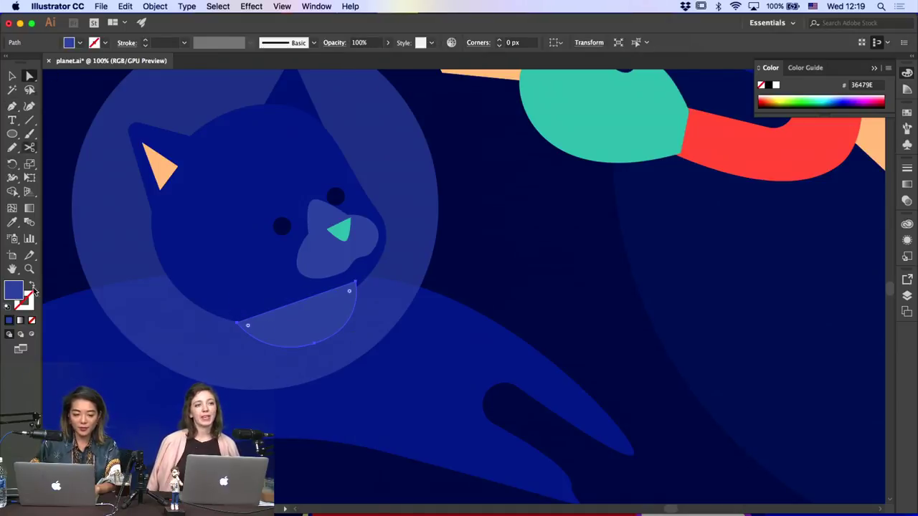
click(12, 224)
click(215, 228)
key(a)
click(483, 256)
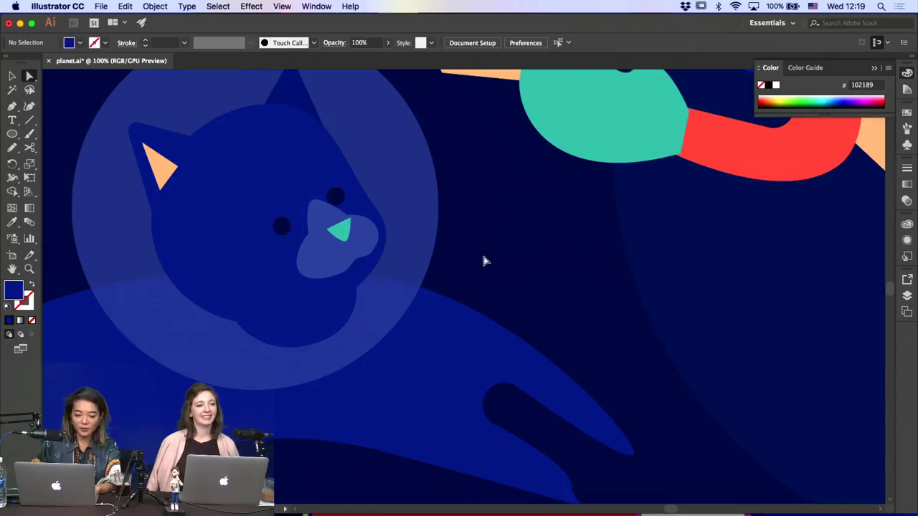
Bring the head group in front of the curved shape below the chin
click(18, 80)
click(262, 280)
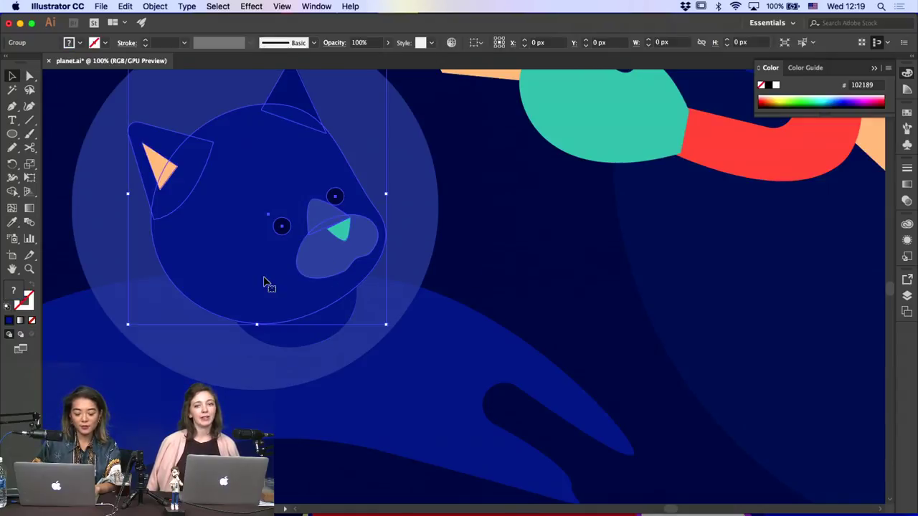
key(Delete)
key(super+z)
key(super+shift+a)
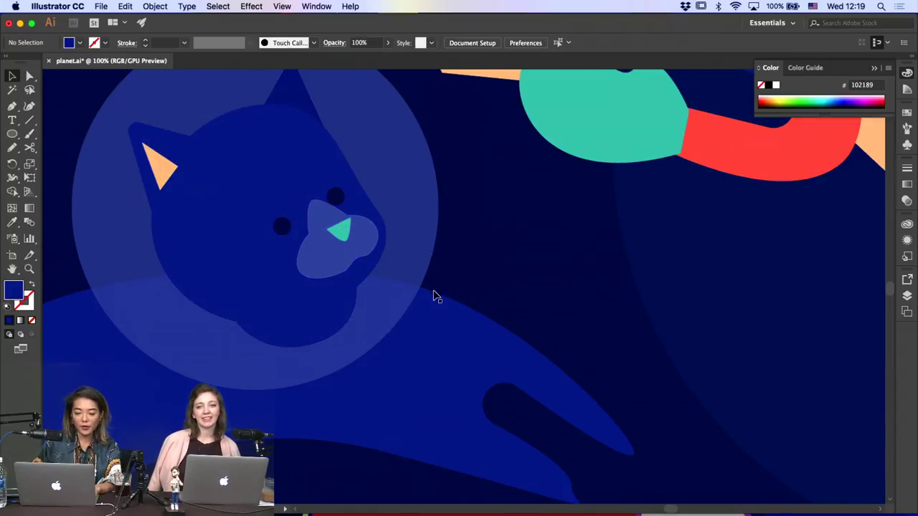
Recolor the shape below the chin with the dark navy sampled from the background, 09154C
click(322, 323)
click(13, 222)
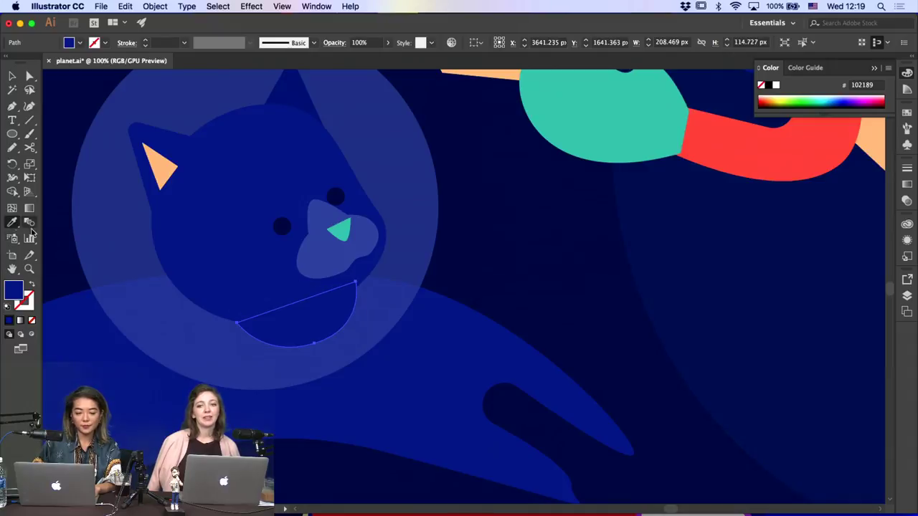
click(53, 242)
key(a)
click(63, 255)
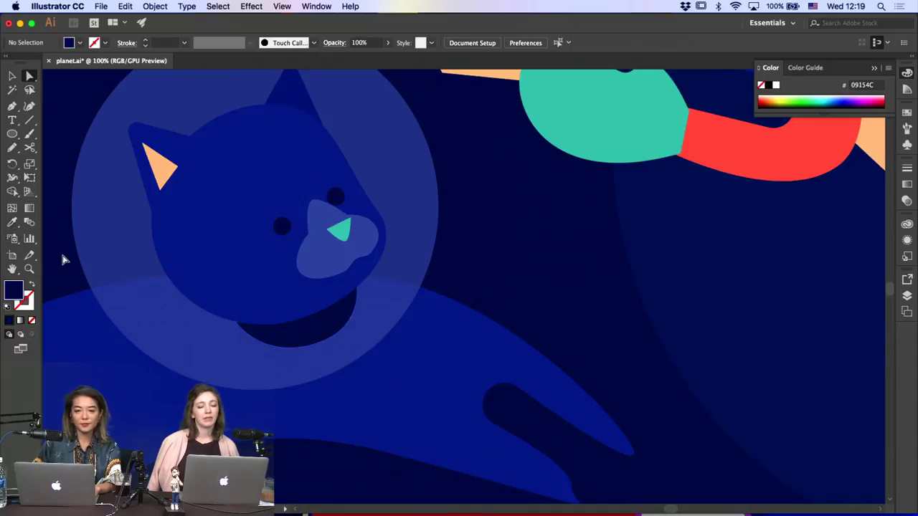
Move the cat's body slightly right and up beneath the helmet
click(119, 281)
key(super+minus)
key(super+minus)
key(super+minus)
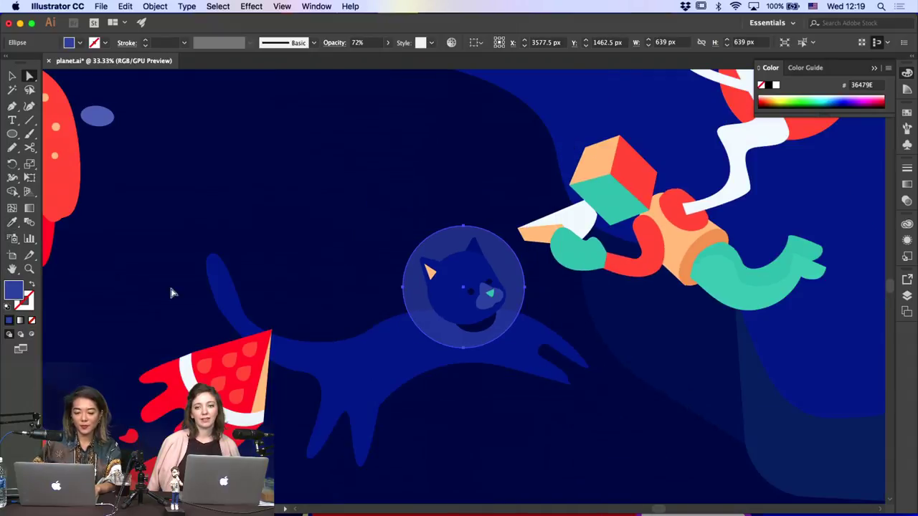
key(super+shift+a)
drag(370, 348, 381, 345)
Isolate the body path and move its shoulder, chest and front-leg anchors toward the tail and slightly down to shorten the body
click(13, 75)
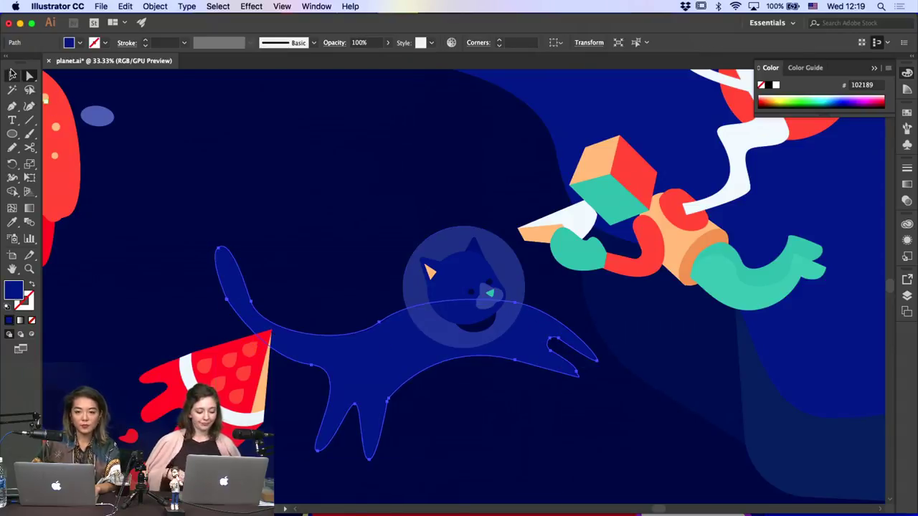
double_click(375, 351)
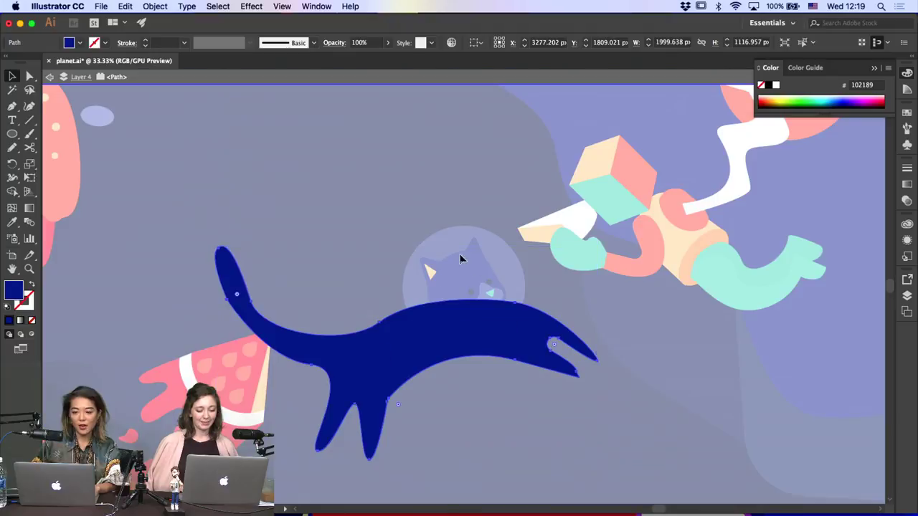
key(a)
drag(629, 411, 630, 410)
key(shift+Left)
key(shift+Left)
key(shift+Left)
key(shift+Left)
key(shift+Left)
key(shift+Left)
key(shift+Left)
key(shift+Left)
key(shift+Left)
key(shift+Left)
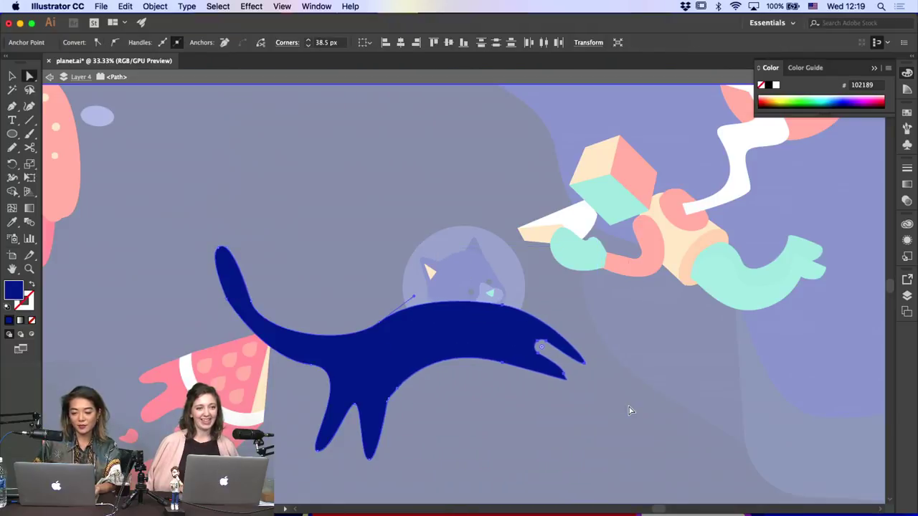
key(shift+Down)
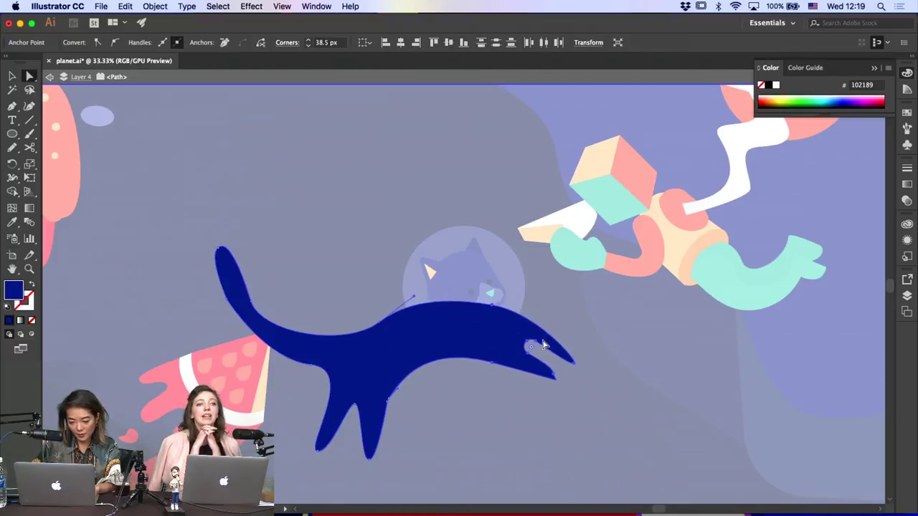
Raise the body's shoulder anchor to X 3708 px, Y 1521 px and move the mid-back anchor slightly upward
click(492, 303)
click(492, 306)
drag(540, 327, 538, 320)
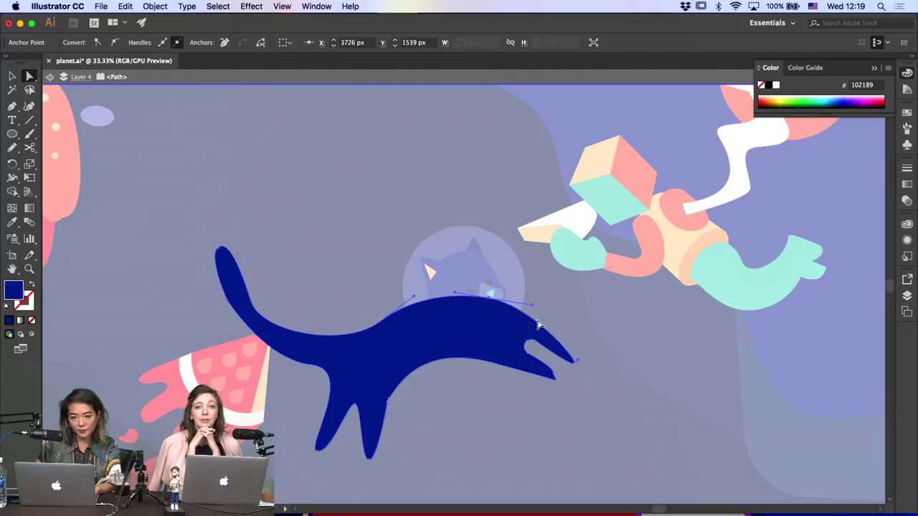
click(380, 322)
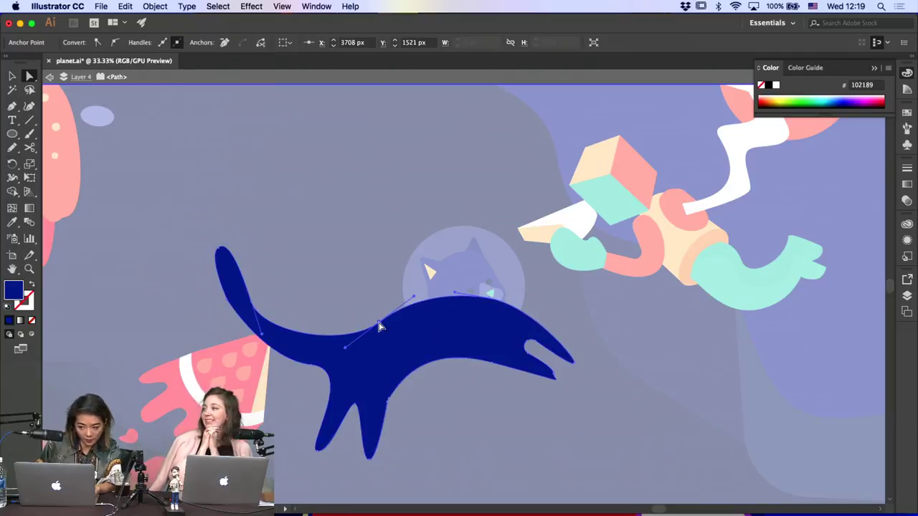
Round the pointed tips of the cat's two front legs by reshaping the handles of their end anchors
click(557, 378)
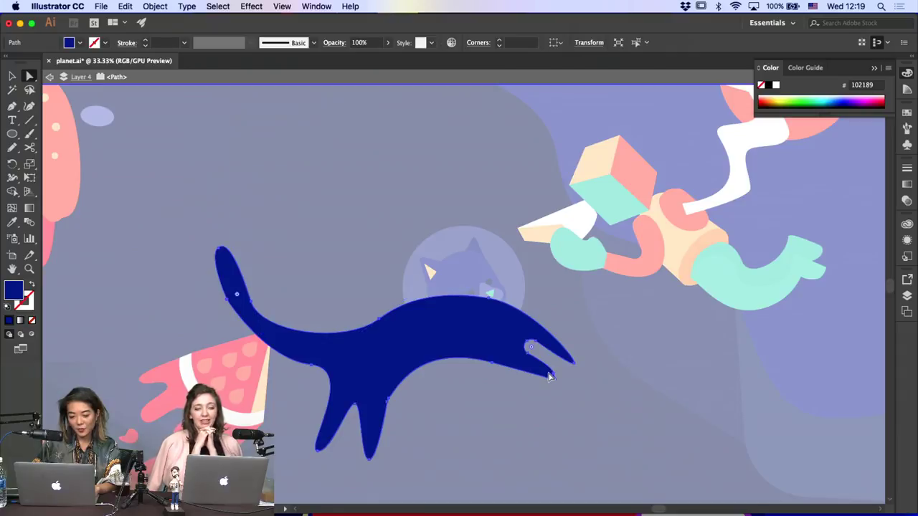
click(565, 380)
click(555, 378)
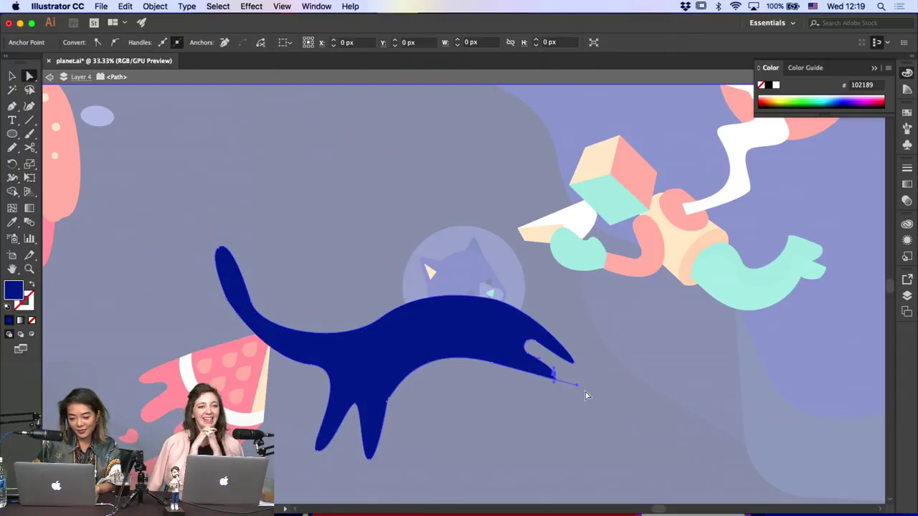
click(554, 378)
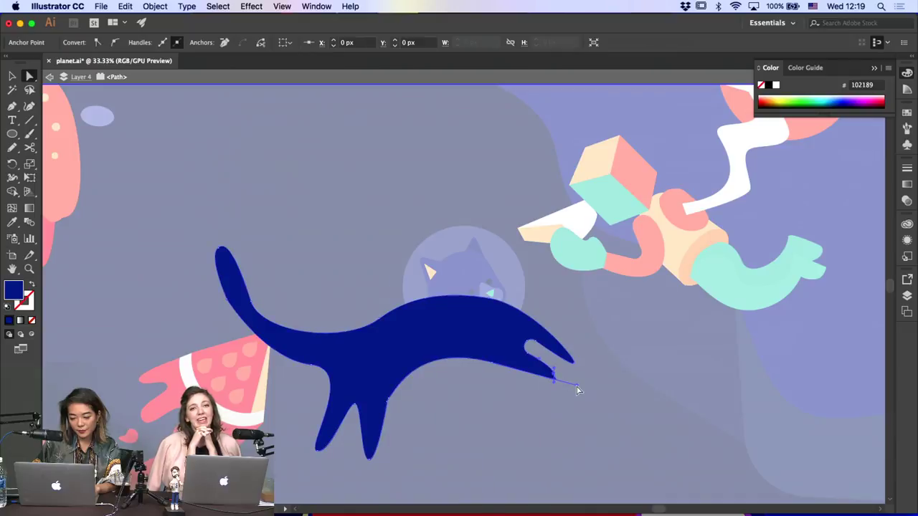
click(553, 380)
click(573, 363)
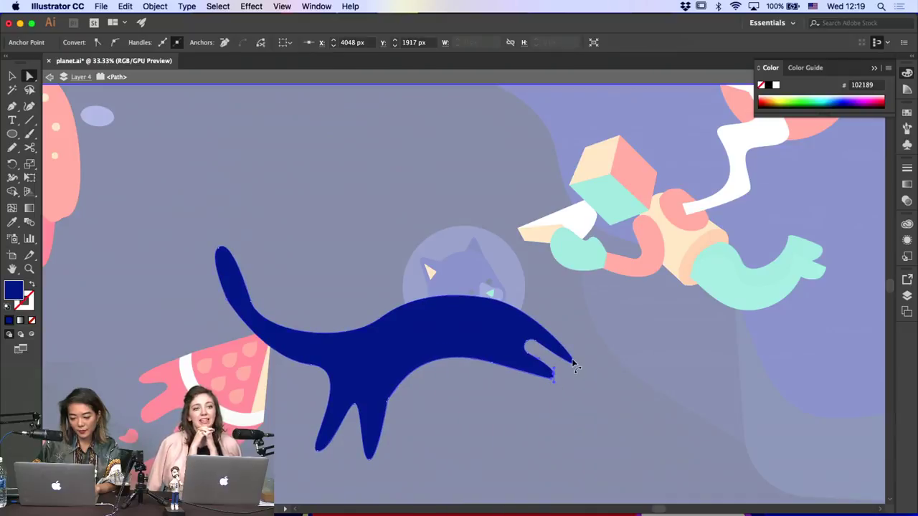
key(p)
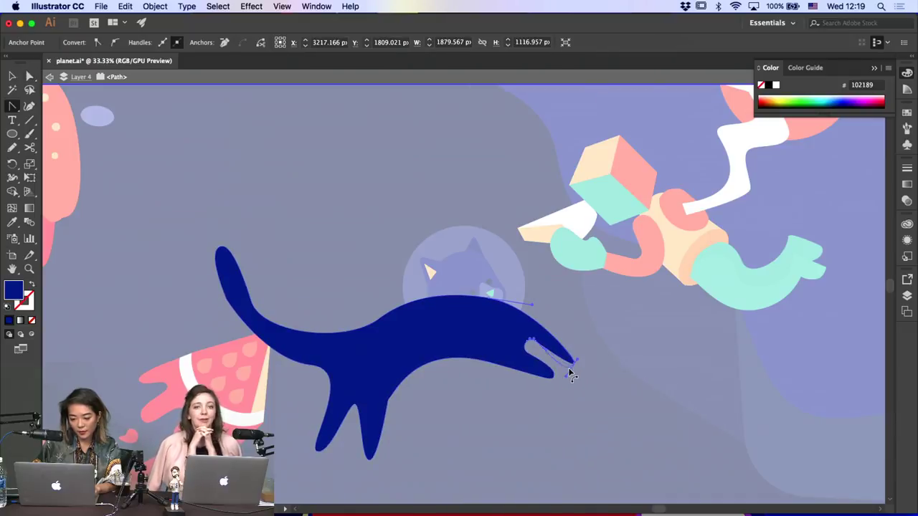
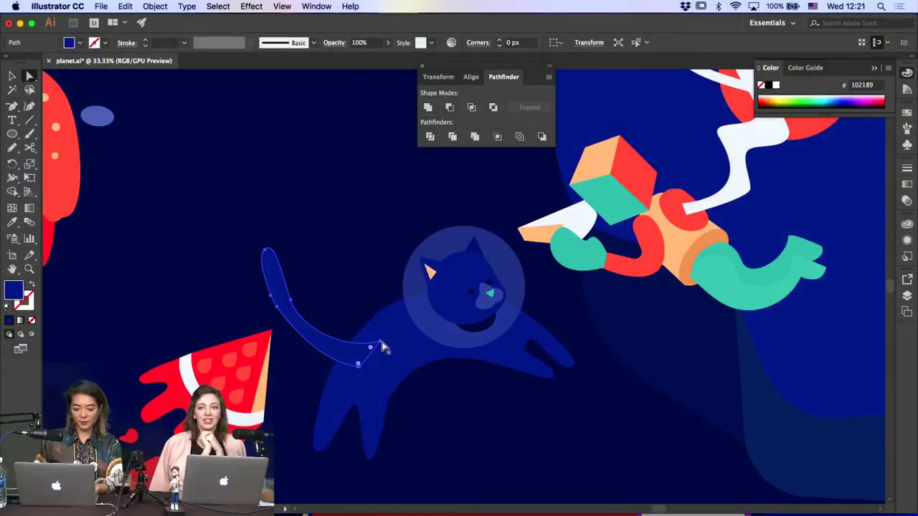
Round the corners at the base of the separate tail shape and shift the tail slightly so it overlaps the hindquarters
click(371, 349)
mouse_move(374, 351)
mouse_down()
mouse_move(344, 353)
mouse_move(368, 367)
mouse_up()
click(358, 367)
key(shift+c)
key(ctrl+z)
key(a)
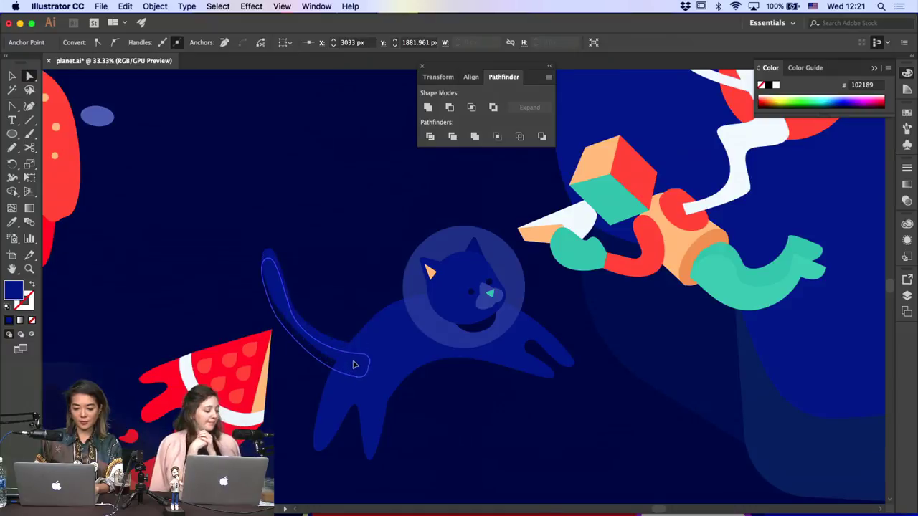
click(421, 411)
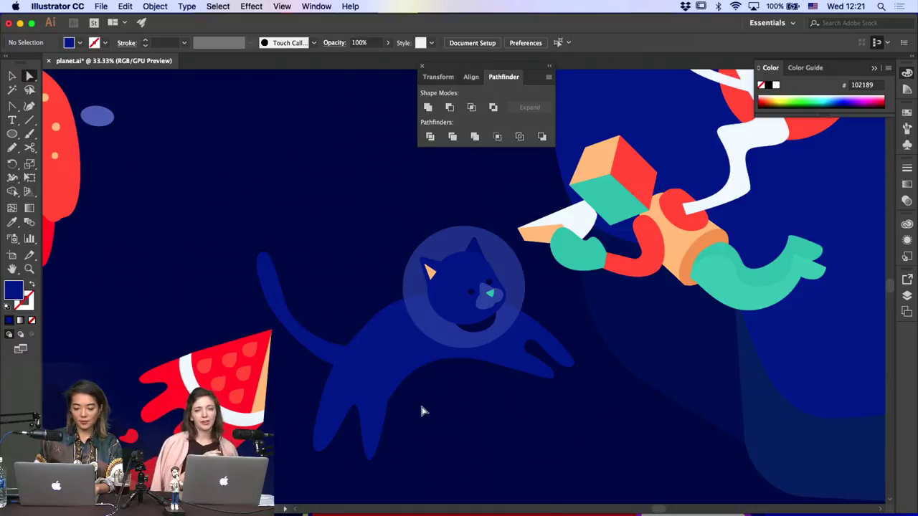
click(370, 387)
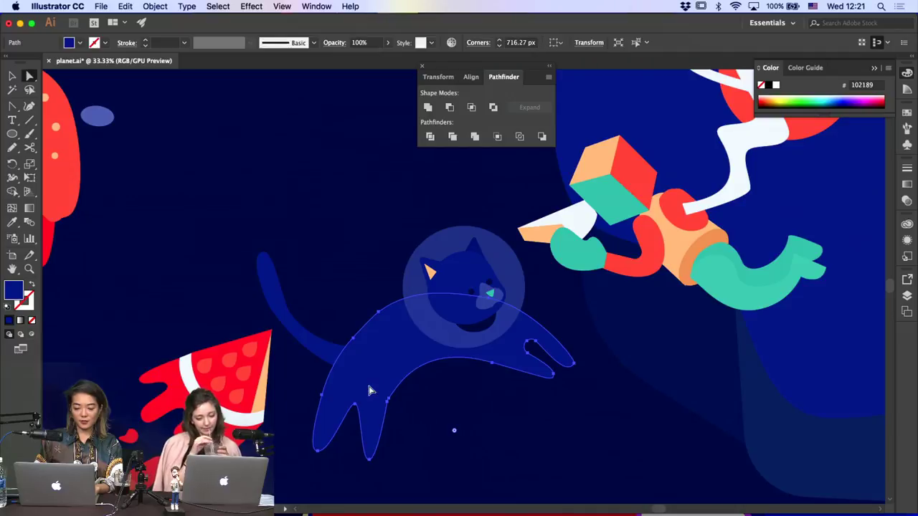
click(436, 422)
Draw a closed patch under the cat's belly from X 3187 px, Y 2045 px, curved along the belly with a straight lower edge
drag(12, 106, 57, 103)
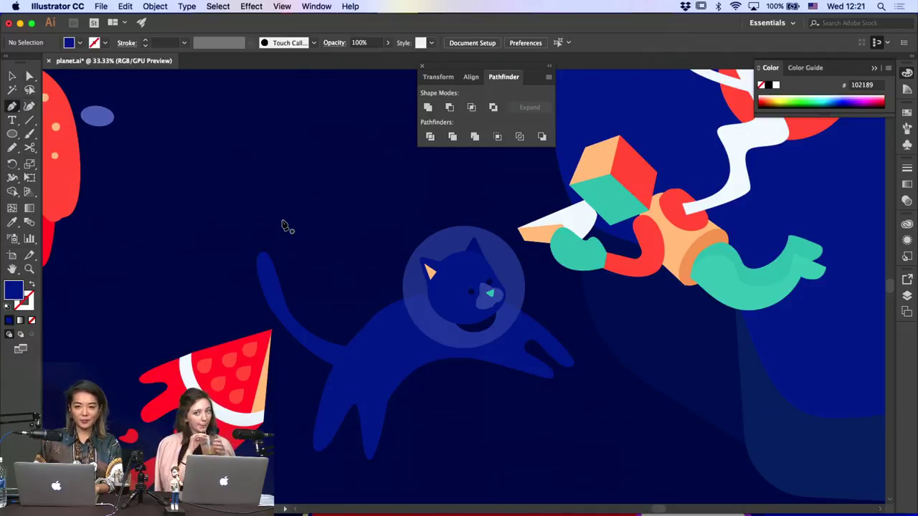
click(481, 331)
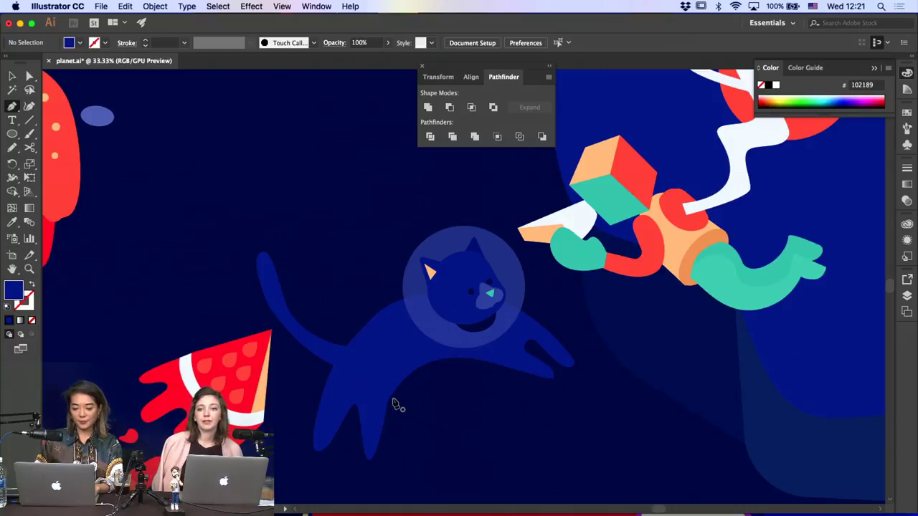
click(388, 399)
click(469, 360)
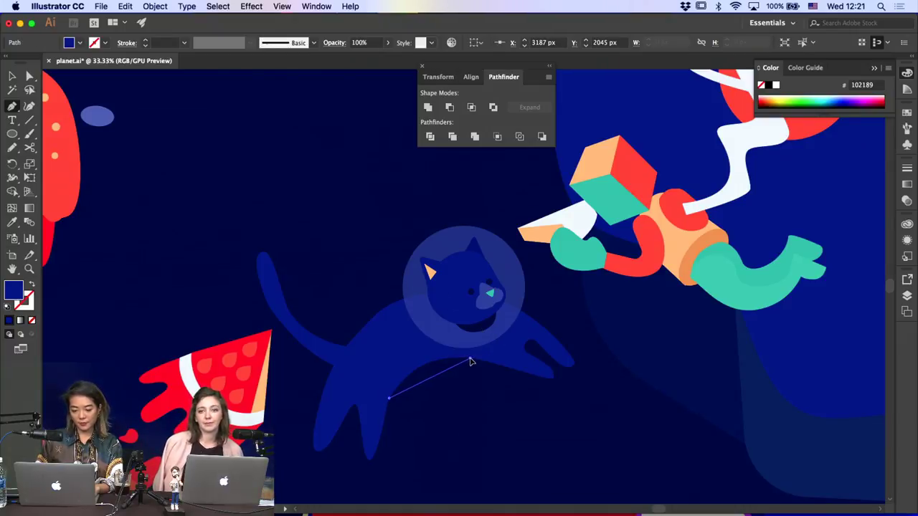
drag(470, 361, 413, 369)
mouse_move(388, 399)
mouse_down()
mouse_move(391, 422)
mouse_move(390, 403)
mouse_up()
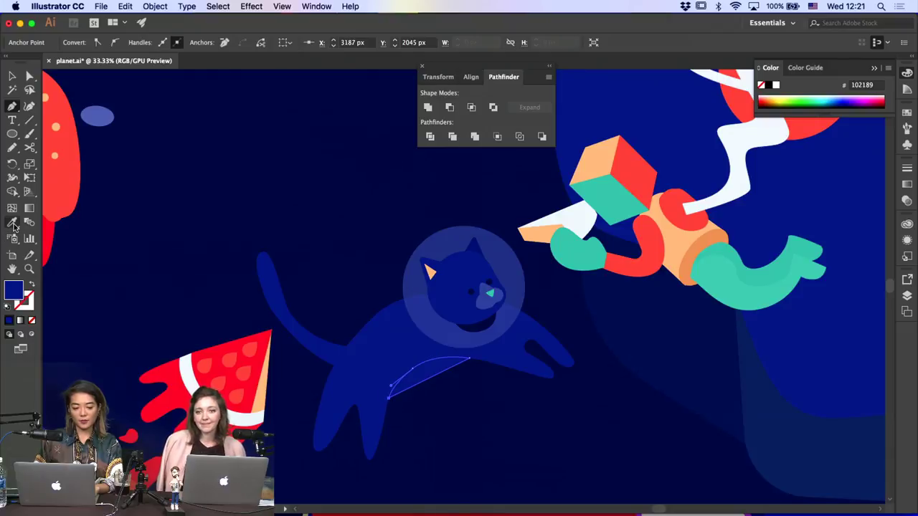
Recolor the belly patch with the coral red FE5339 sampled from the large red shape beyond the tail
click(12, 222)
click(60, 194)
key(a)
click(165, 177)
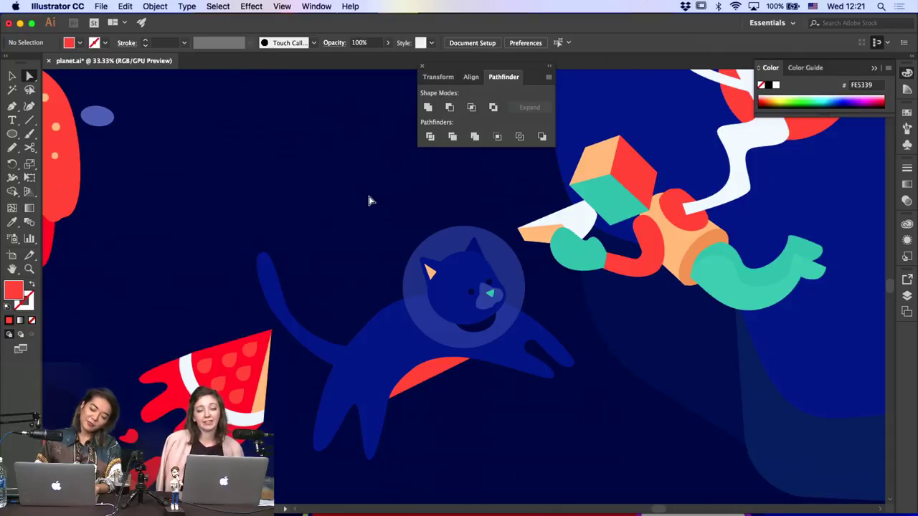
scroll(368, 200, down, 3)
scroll(368, 200, right, 4)
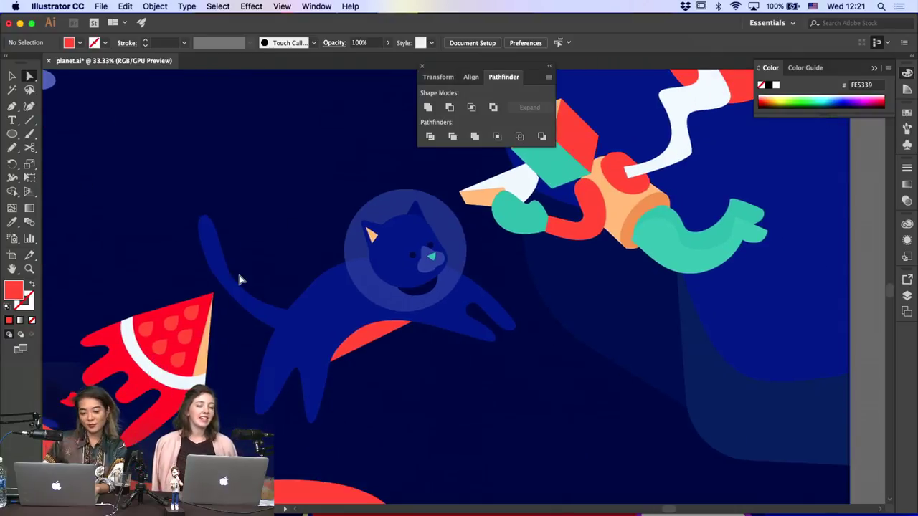
Try to draw a small rounded paw in the body blue 102189 at the lower front leg's tip, starting at X 3996 px, Y 1935 px
click(352, 298)
click(408, 368)
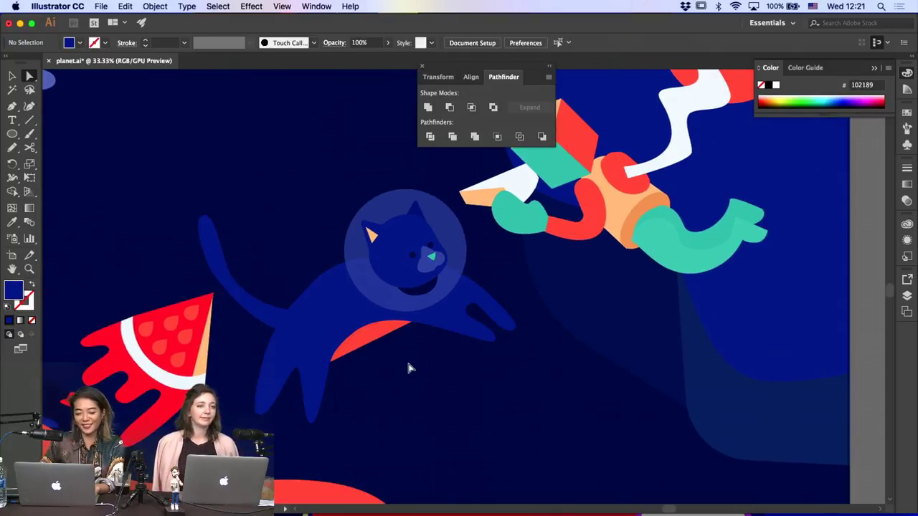
key(super+equal)
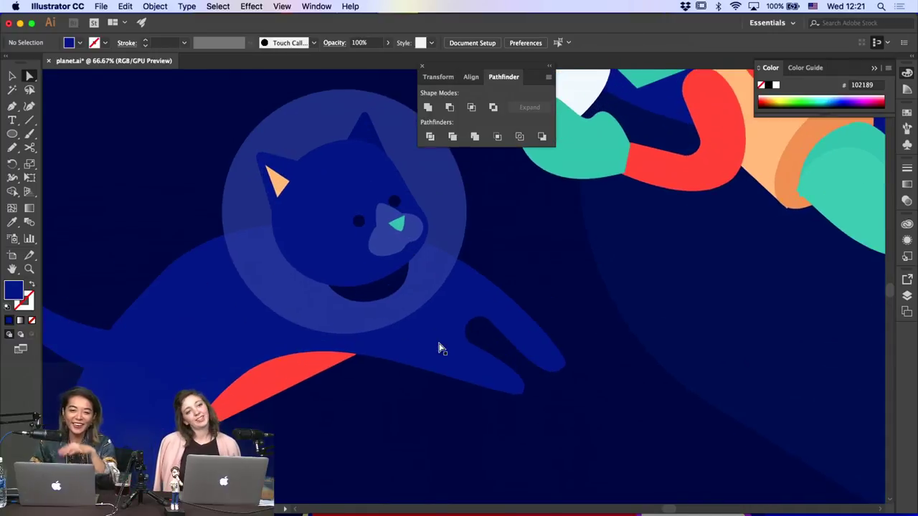
key(super+equal)
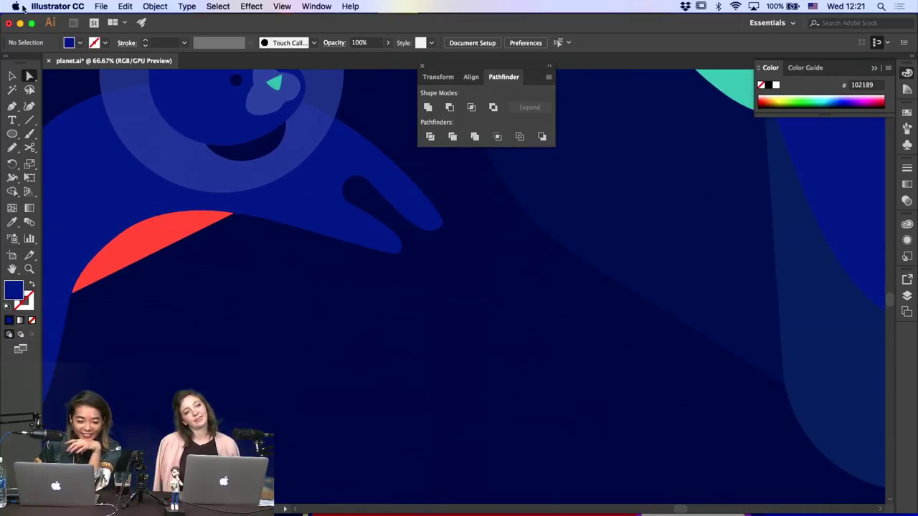
click(12, 106)
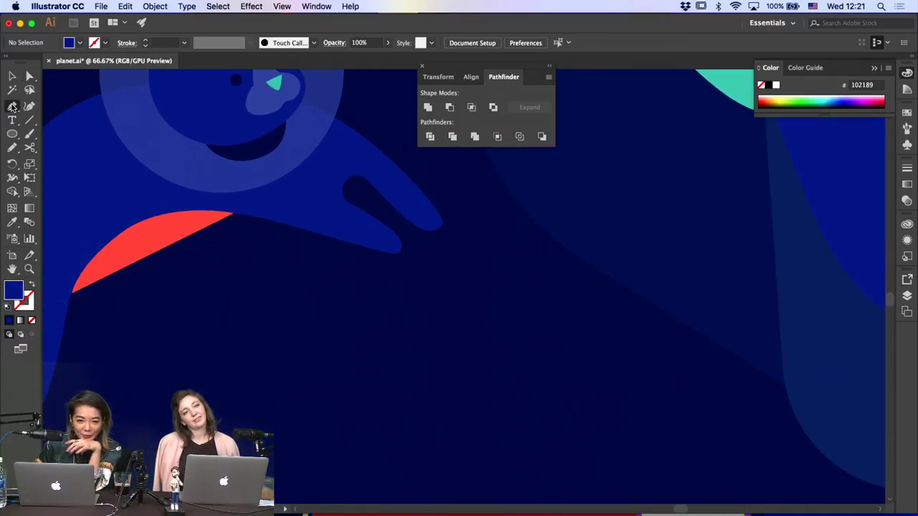
click(381, 250)
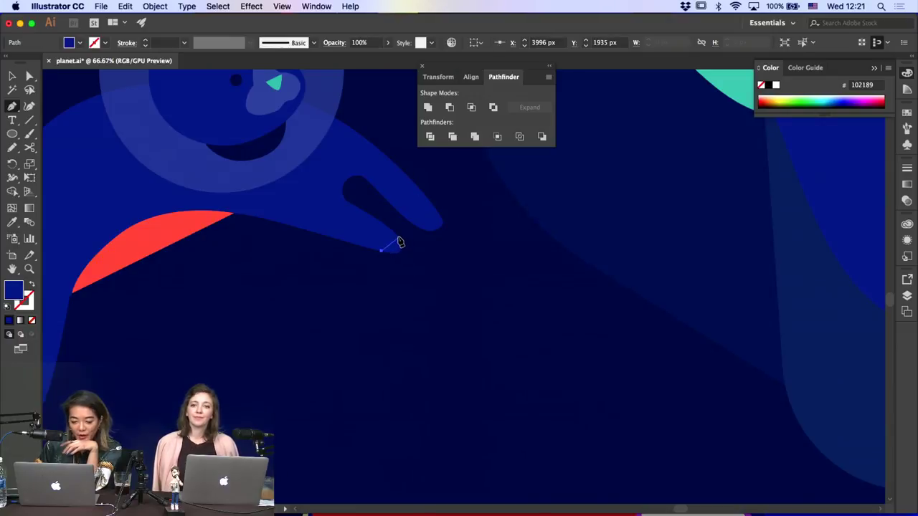
mouse_move(398, 238)
mouse_down()
mouse_move(409, 240)
mouse_move(422, 267)
mouse_move(397, 262)
mouse_move(390, 271)
mouse_move(382, 240)
mouse_up()
super+click(423, 254)
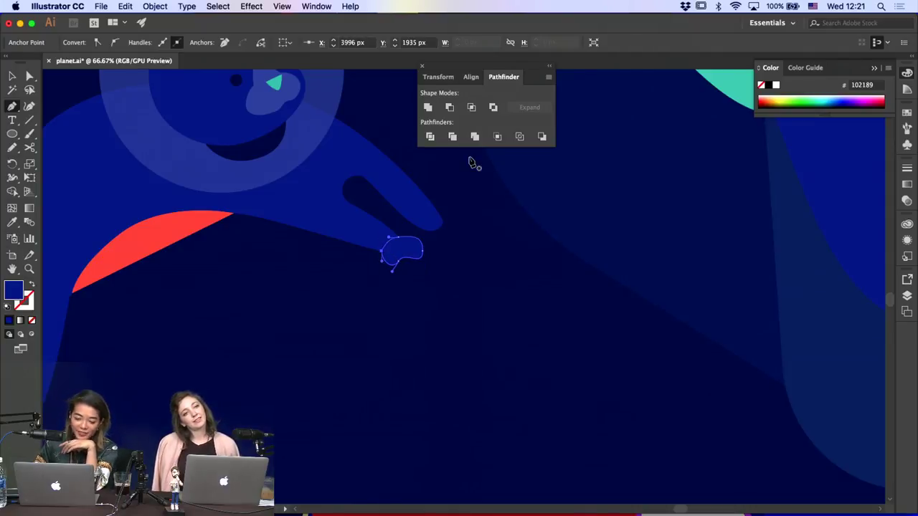
super+click(421, 256)
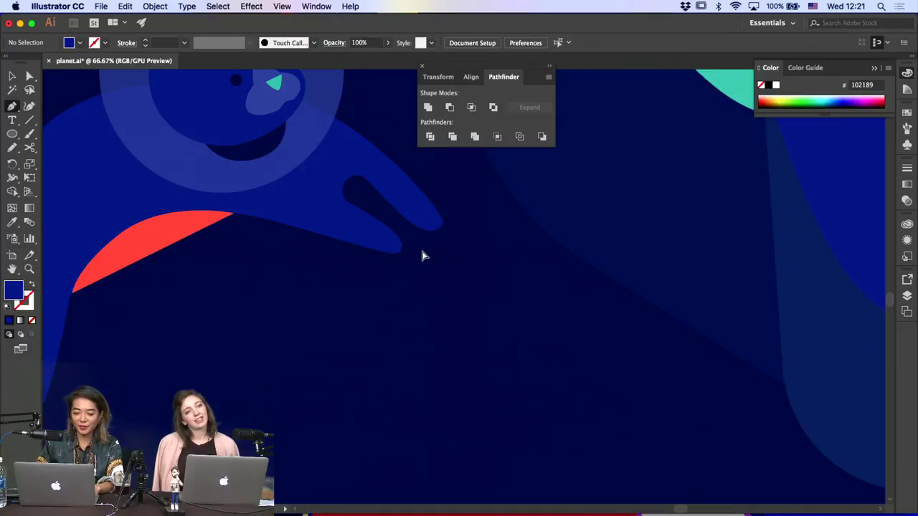
Add an anchor to the underside of the lower front leg near its tip and position it at X 3994.282 px, Y 1943 px
key(super+equal)
key(super+equal)
key(a)
click(316, 212)
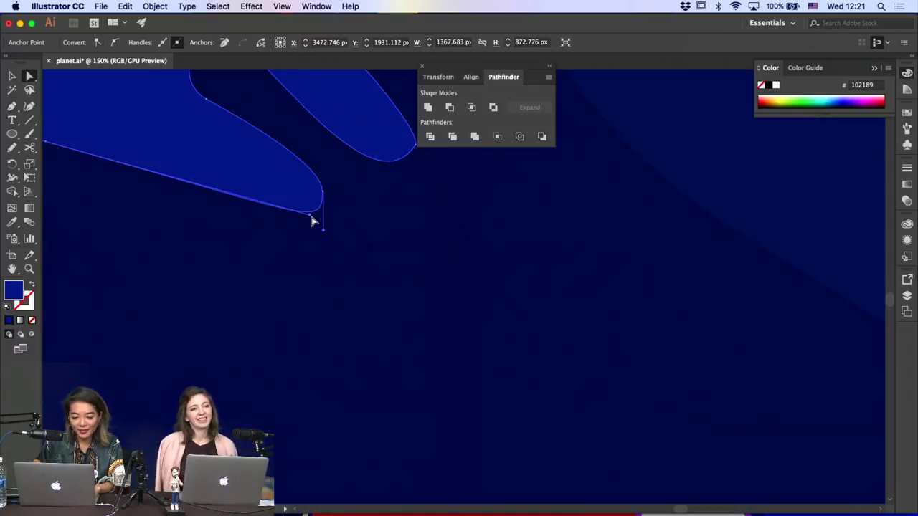
super+click(312, 220)
key(p)
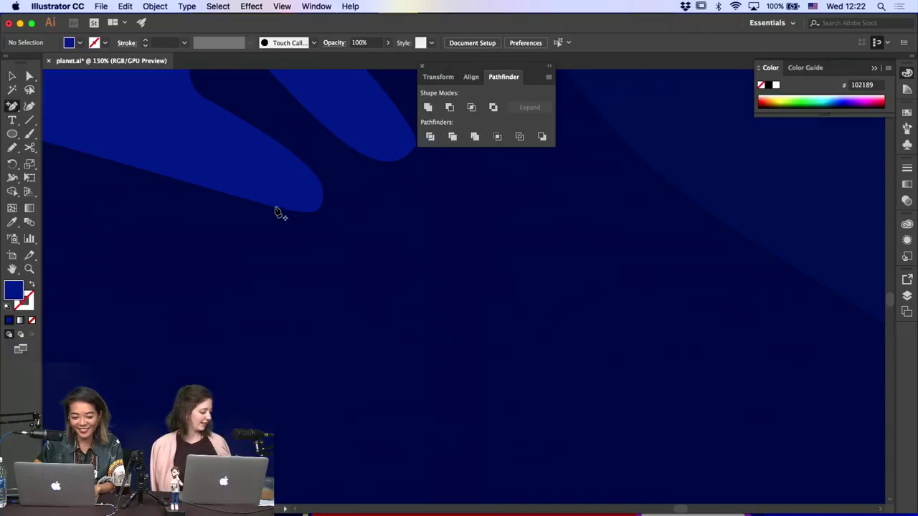
super+click(278, 213)
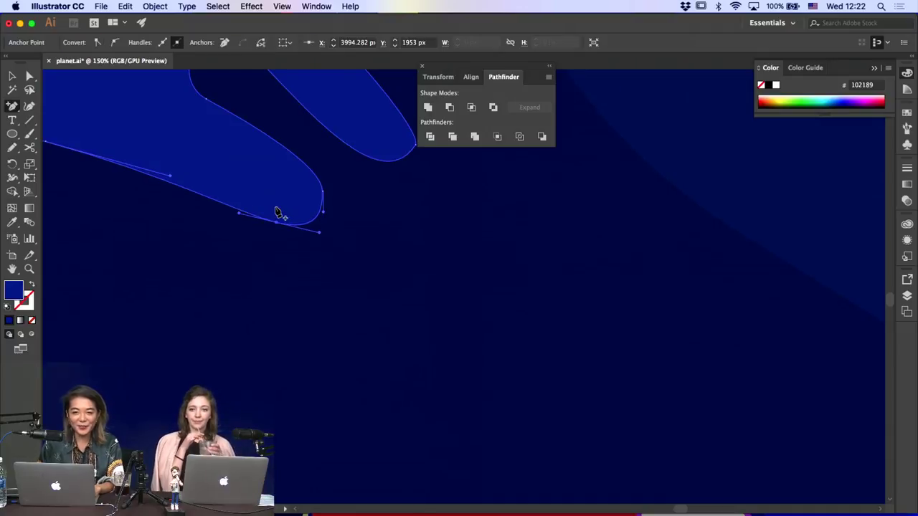
key(shift+Up)
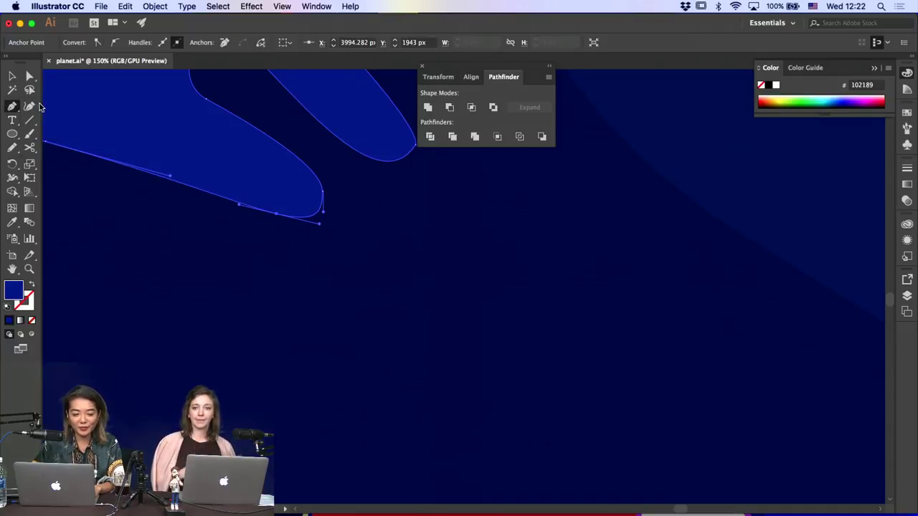
Add a smooth anchor to the inner edge of the upper front leg near its tip
scroll(310, 208, up, 2)
scroll(310, 208, right, 2)
super+click(293, 208)
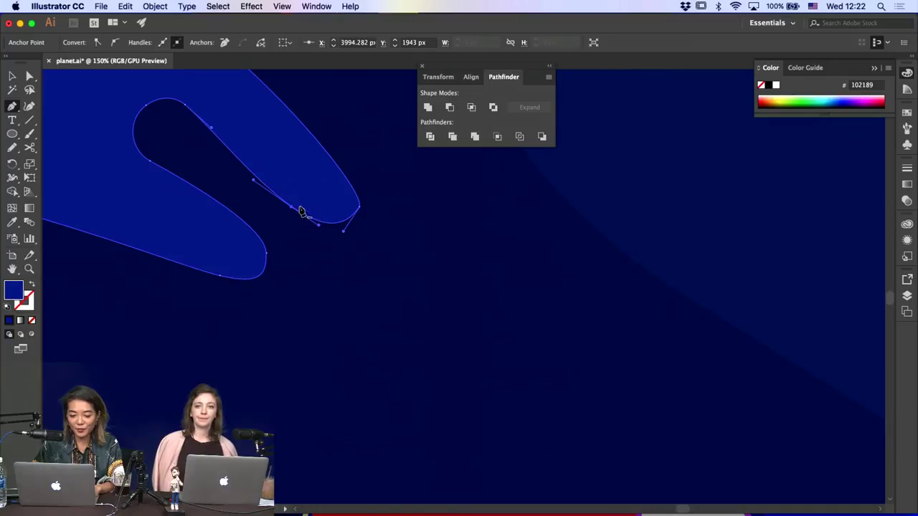
Draw a four-cornered paw shape at the upper front leg's tip, moving its upper leg-side corner to X 4131 px, Y 1818 px
click(353, 176)
click(291, 207)
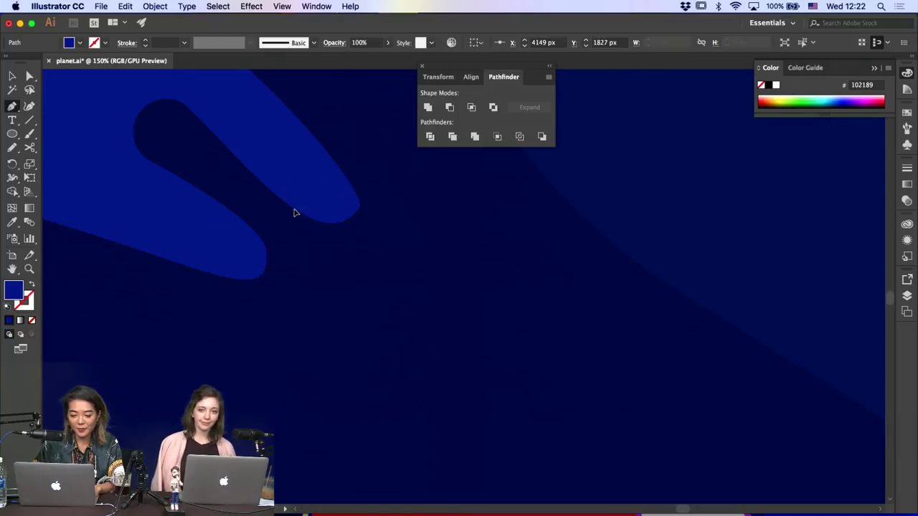
click(338, 238)
click(424, 199)
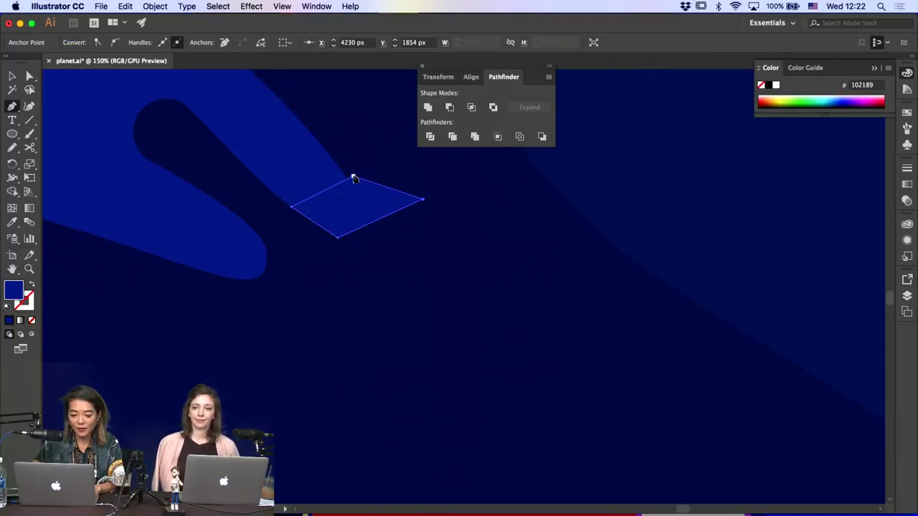
mouse_move(353, 179)
mouse_down()
mouse_move(327, 191)
mouse_move(338, 170)
mouse_up()
key(super)
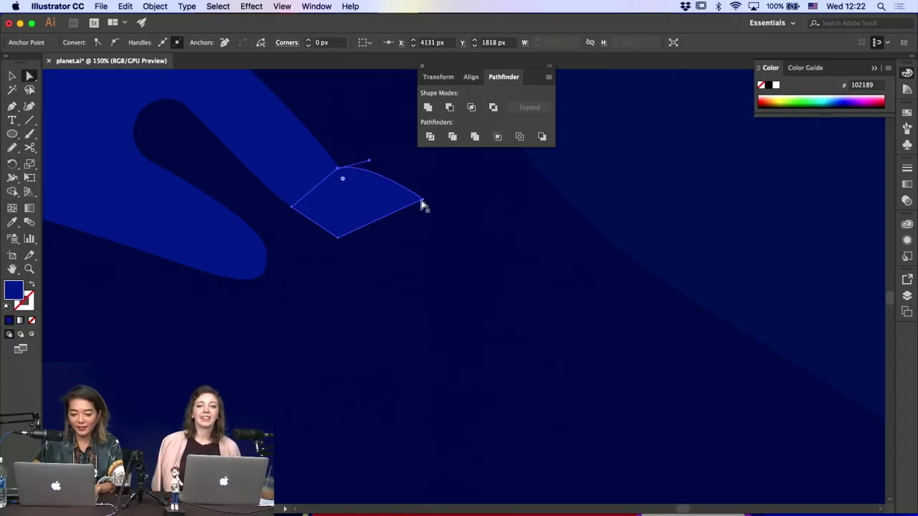
Reshape the paw by raising its tip to X 4230 px, Y 1836 px, bulging the upper edge and rounding the lower corner to 31.48 px
click(428, 199)
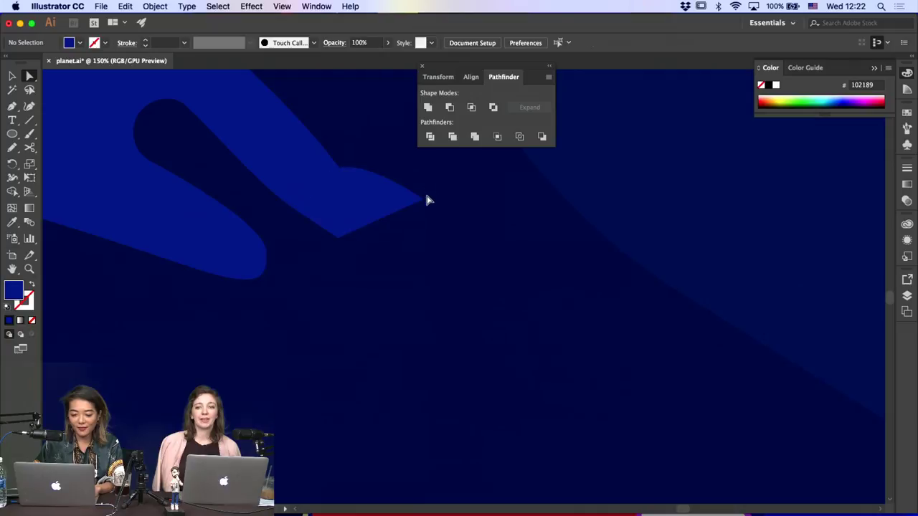
drag(423, 200, 423, 183)
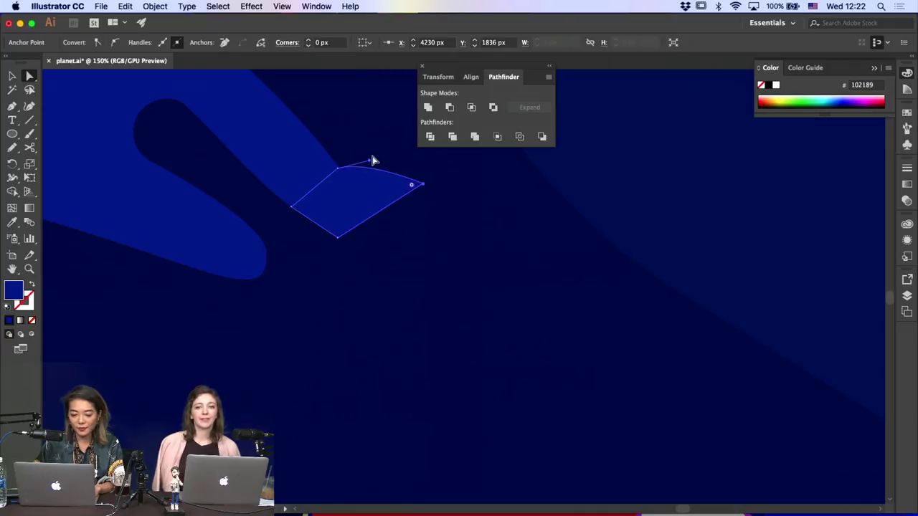
drag(369, 164, 392, 145)
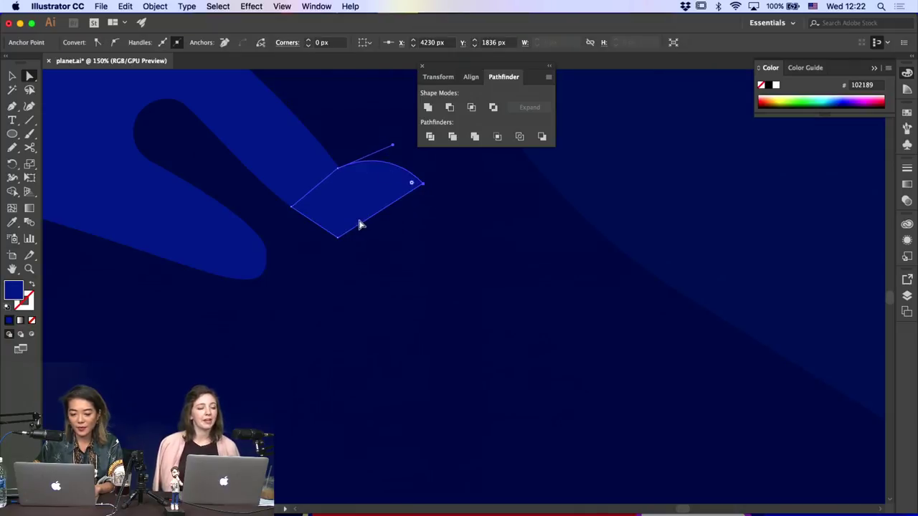
click(340, 241)
drag(323, 239, 332, 210)
click(416, 275)
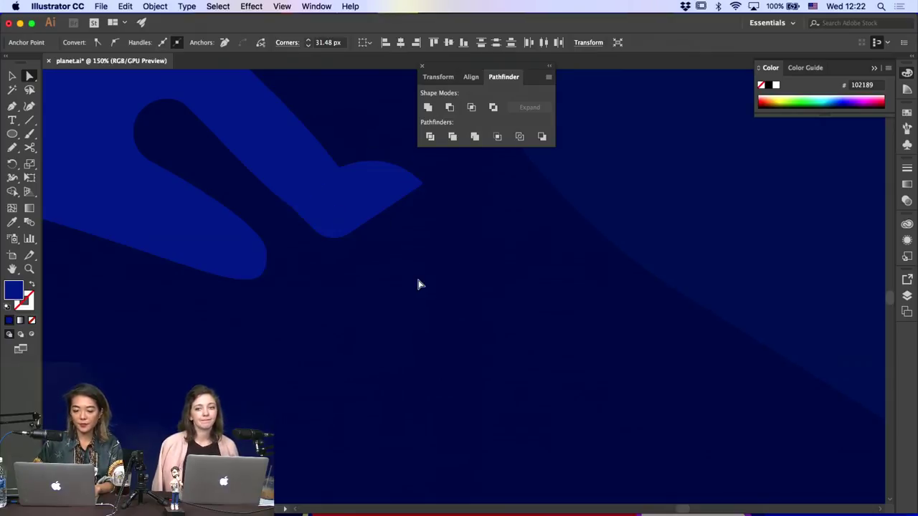
Delete the paw shape from the upper front leg
click(375, 186)
key(Delete)
scroll(375, 186, down, 4)
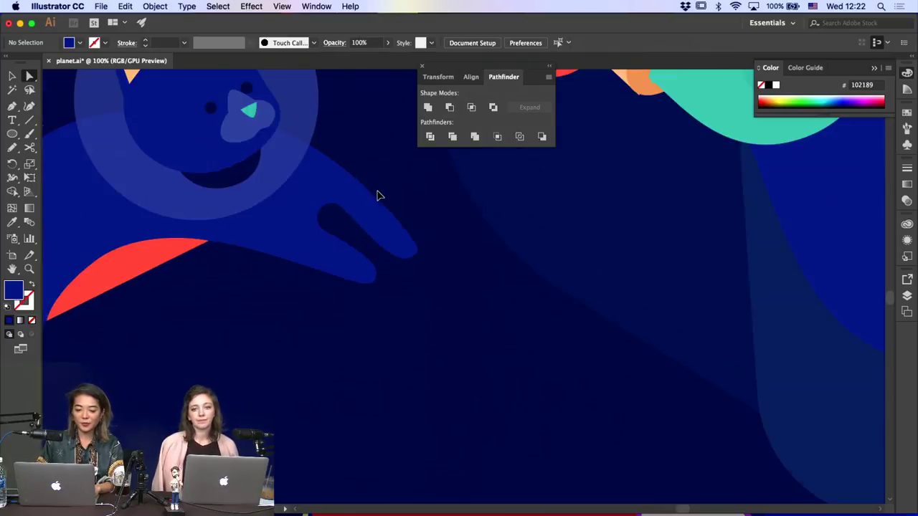
Draw a closed four-cornered band across the upper front leg just behind its tip
key(super+minus)
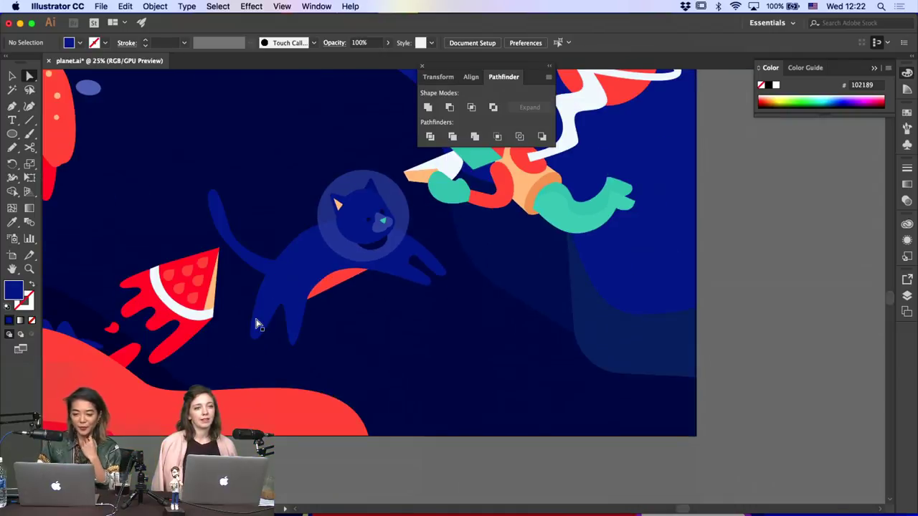
scroll(256, 322, right, 1)
scroll(378, 335, right, 3)
scroll(378, 335, up, 3)
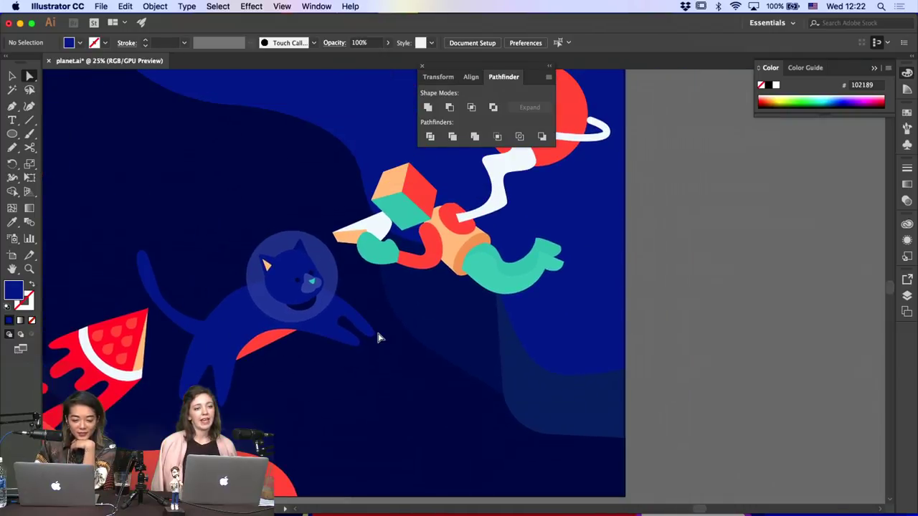
key(super+plus)
key(super+plus)
key(super+plus)
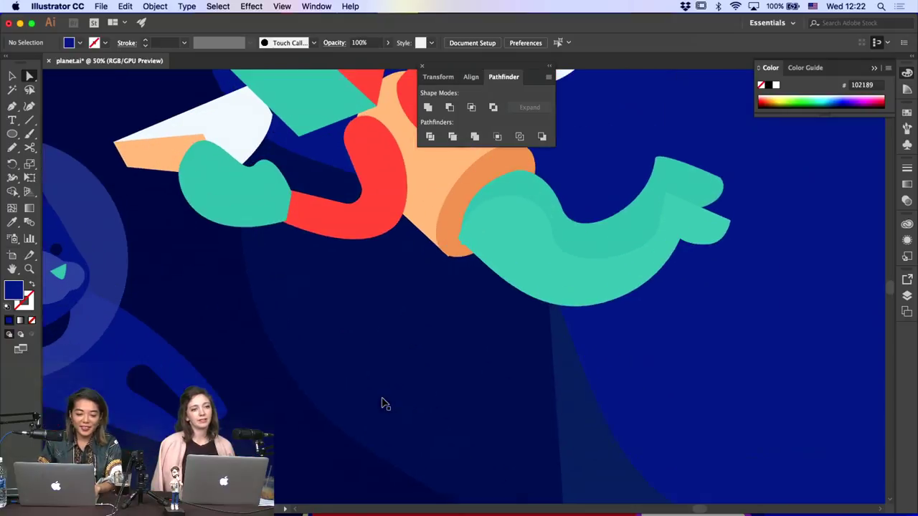
scroll(389, 393, left, 3)
scroll(389, 393, down, 2)
key(super+plus)
scroll(389, 394, left, 4)
scroll(389, 393, down, 1)
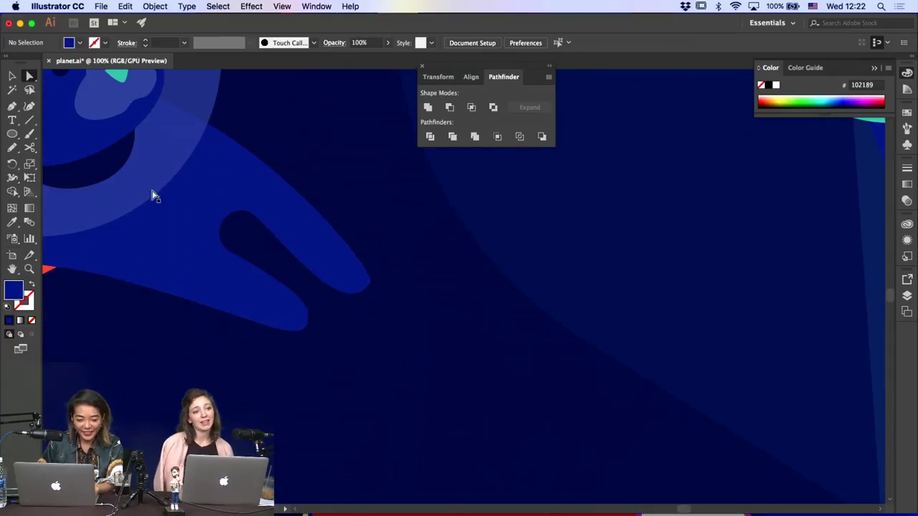
click(12, 106)
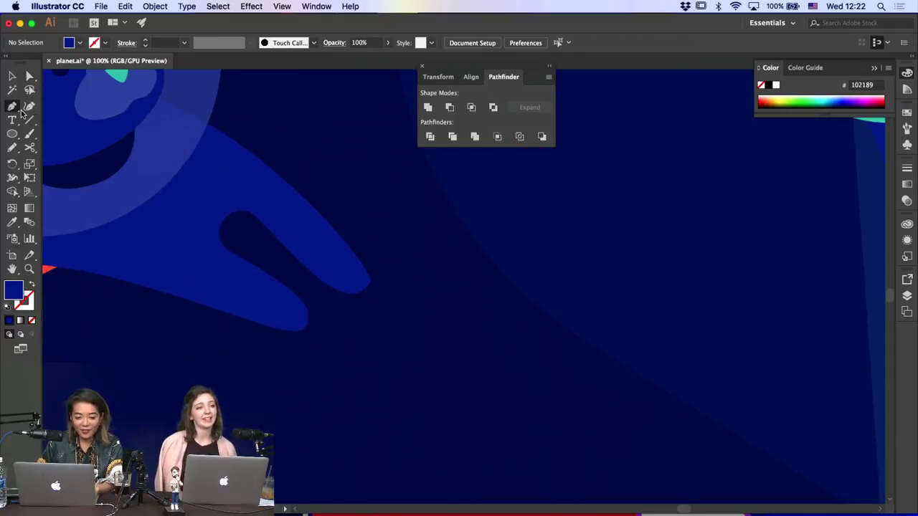
click(313, 206)
click(275, 236)
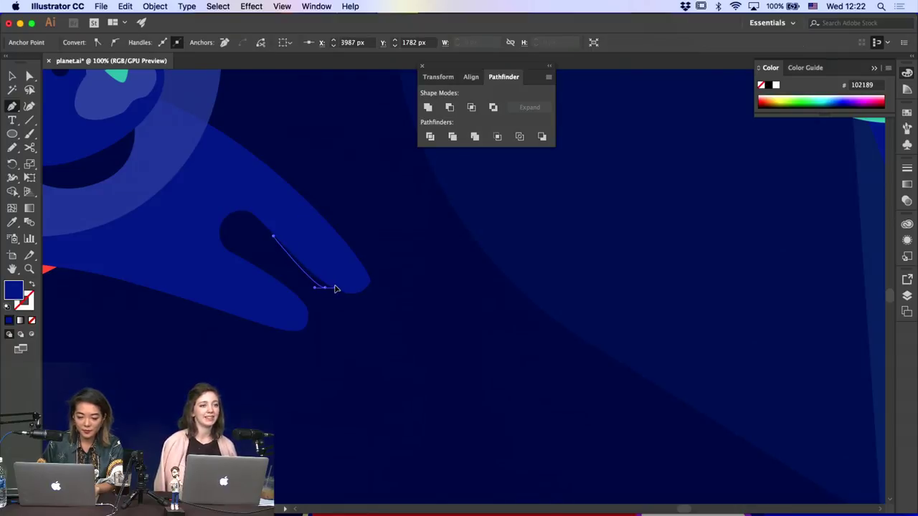
click(320, 288)
drag(365, 263, 365, 257)
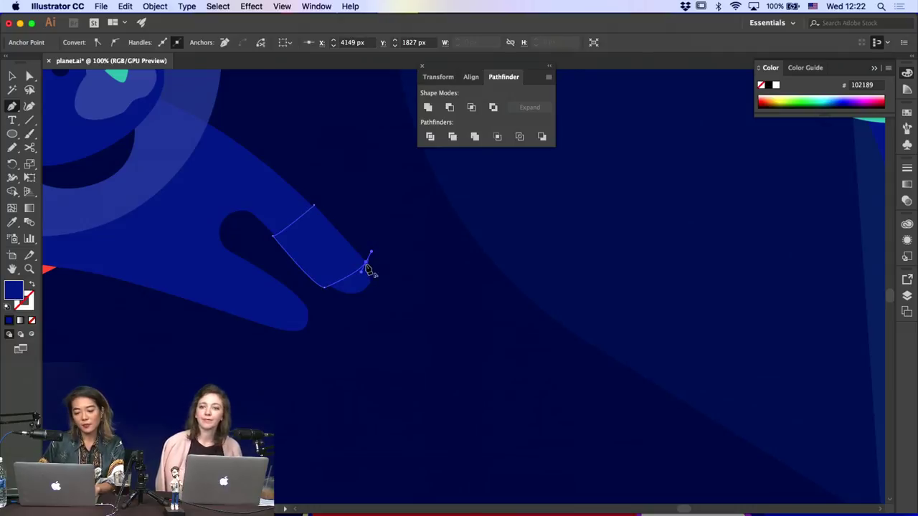
click(312, 206)
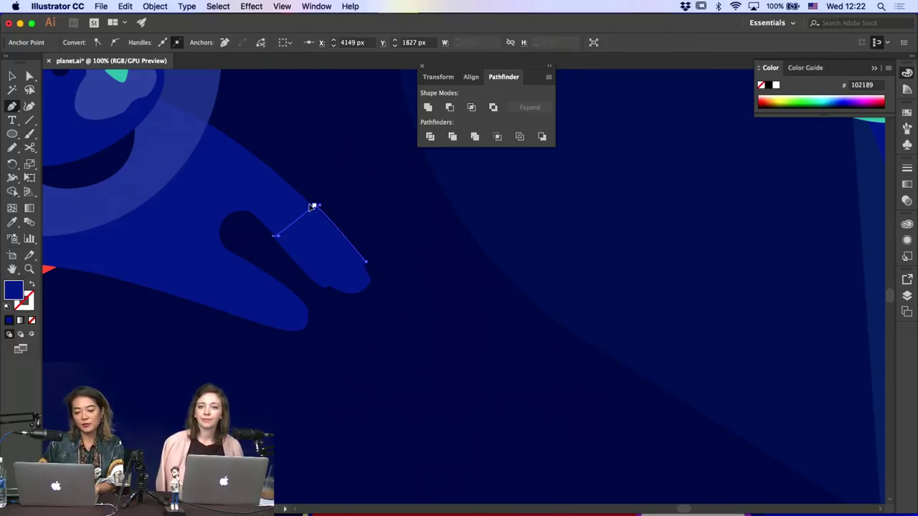
Fill the leg band with the near-white DFE6FA sampled from the astronaut's hose
key(super+minus)
key(super+minus)
key(super+minus)
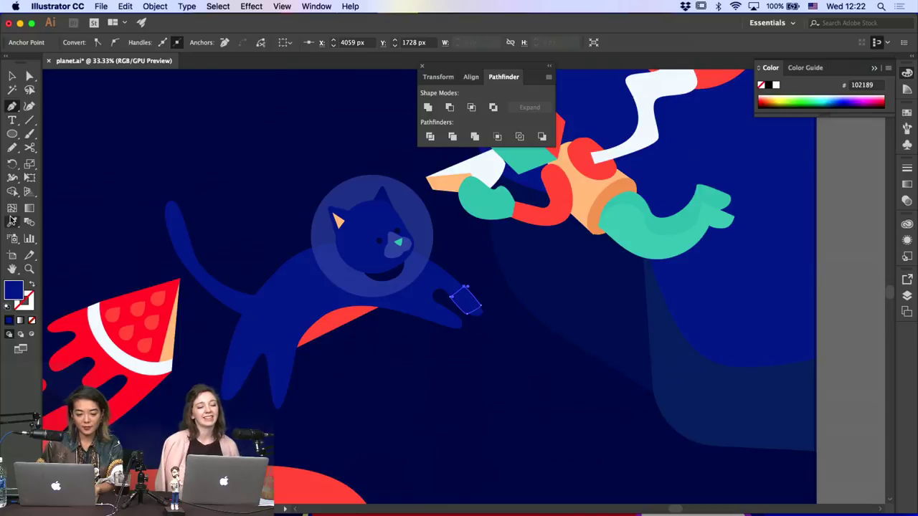
key(i)
click(620, 146)
key(a)
click(474, 392)
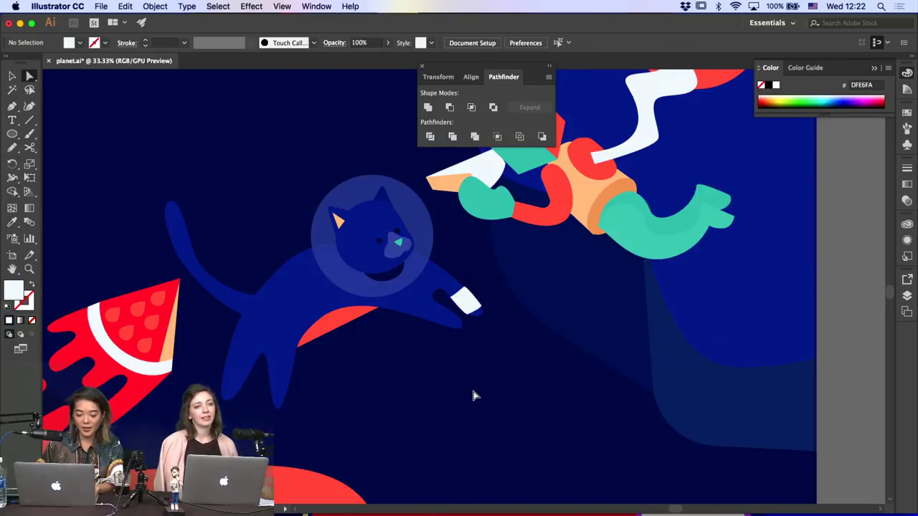
Draw a 54 × 45 px ellipse in the middle of the leg band and rotate it to follow the leg's slant
scroll(473, 392, right, 2)
scroll(473, 394, right, 2)
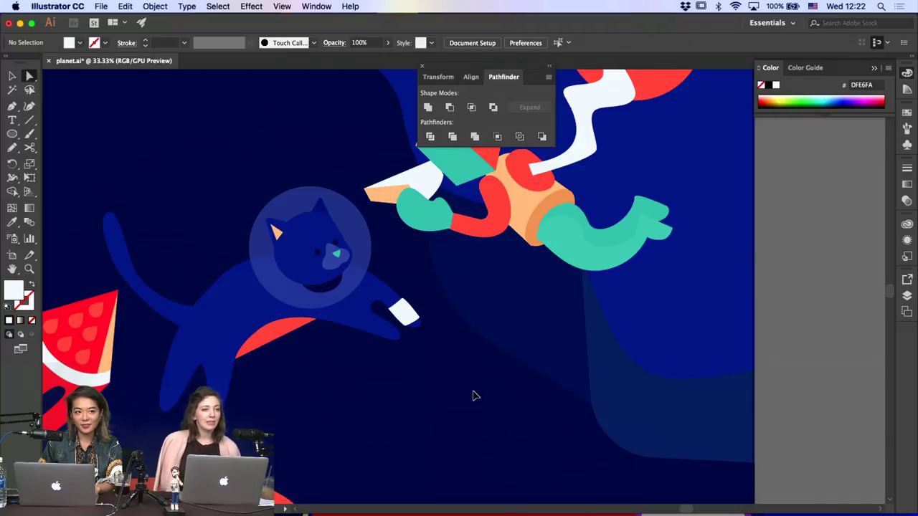
key(super+plus)
key(super+plus)
key(super+plus)
key(l)
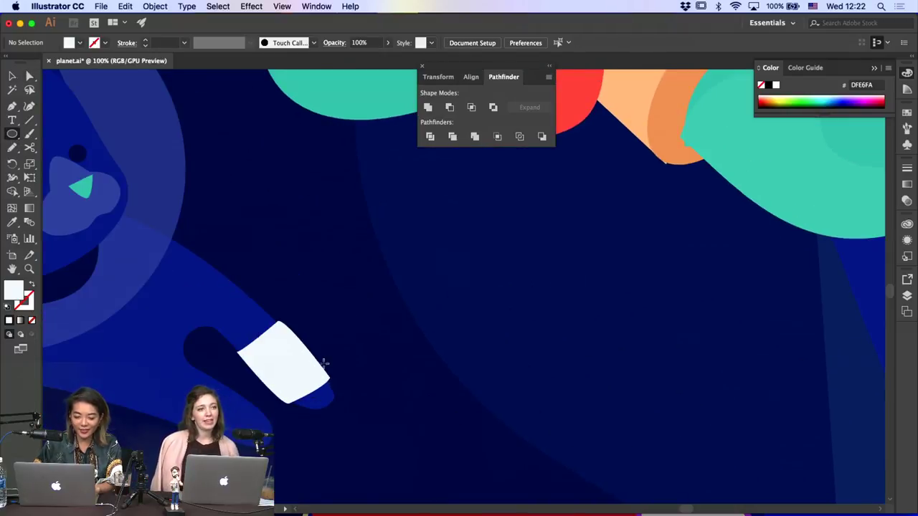
drag(289, 358, 306, 372)
key(v)
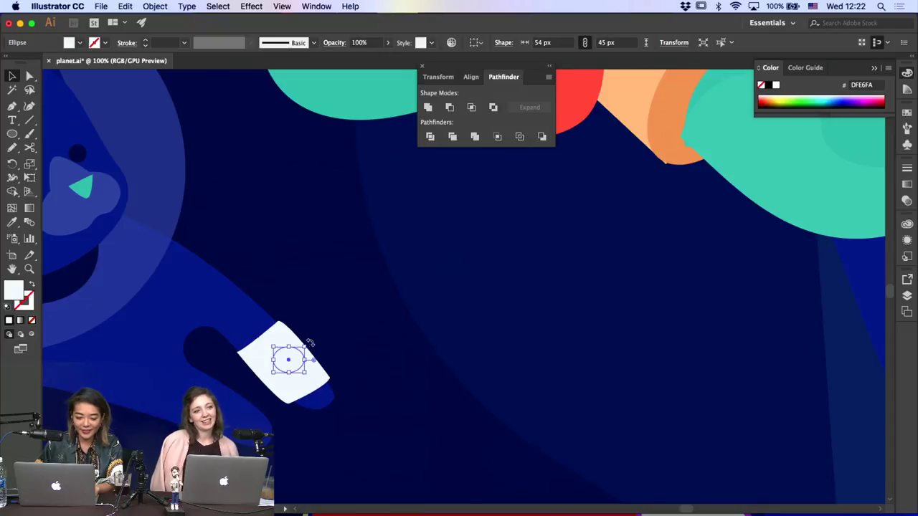
drag(311, 347, 307, 373)
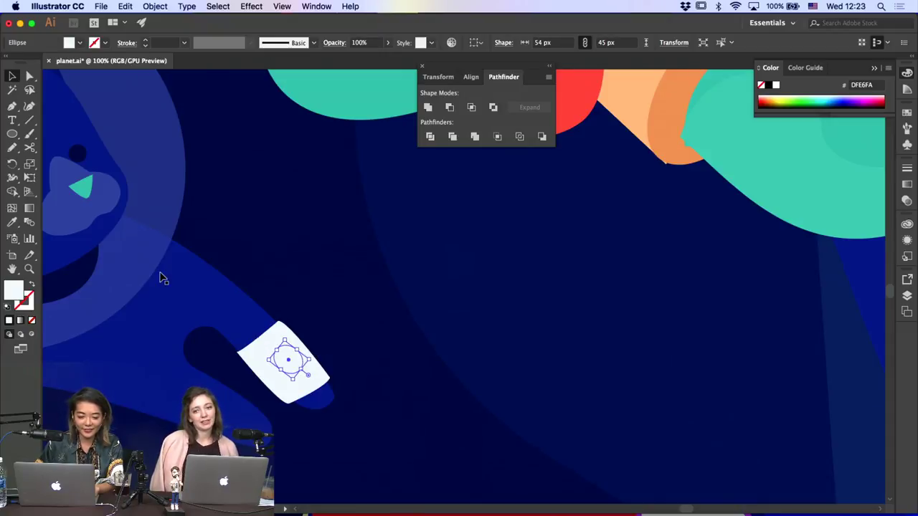
Fill the ellipse on the band with the red FE5339 sampled from the astronaut's arm
click(12, 223)
click(559, 83)
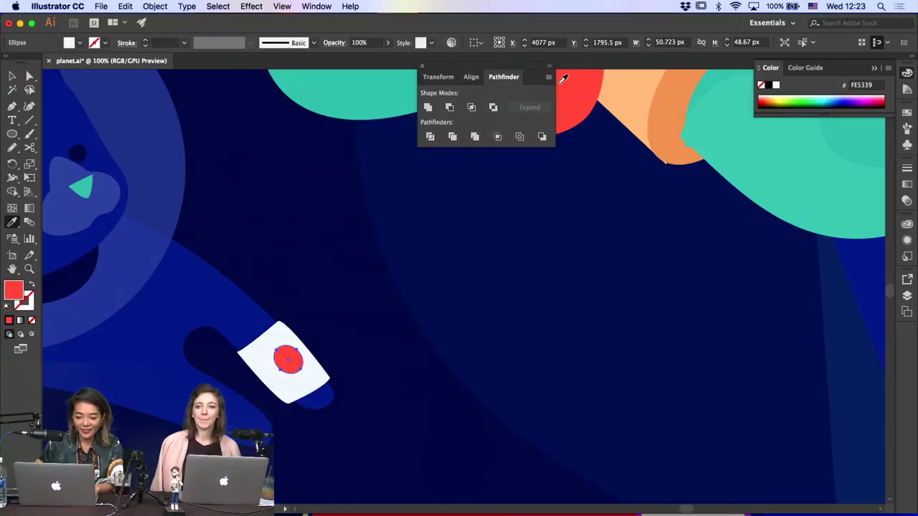
key(a)
click(319, 299)
Nudge the band's outer upper corner near the paw tip up to Y 1818 px and inward toward the leg
click(326, 378)
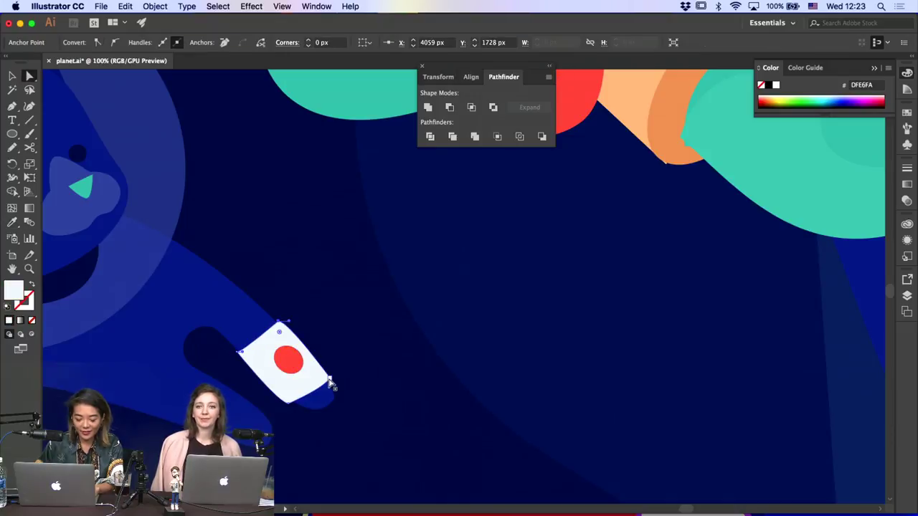
key(shift+Up)
key(shift+Left)
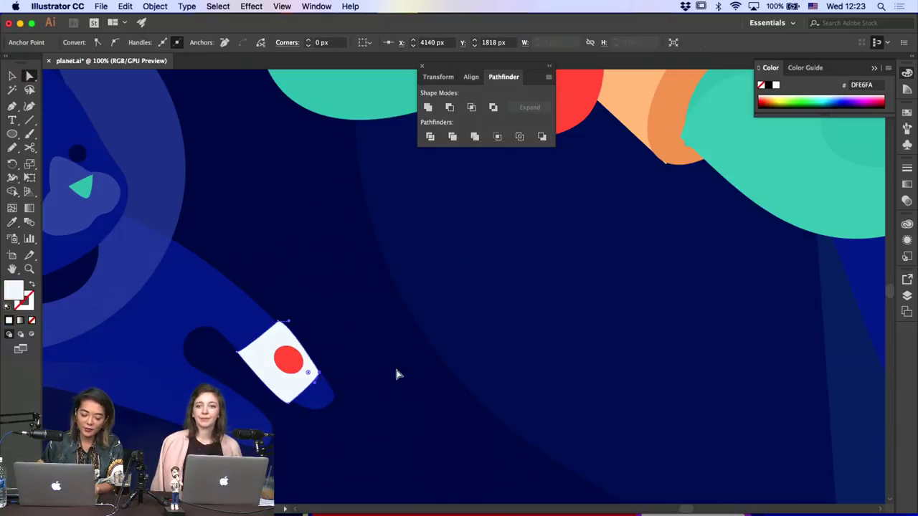
click(321, 380)
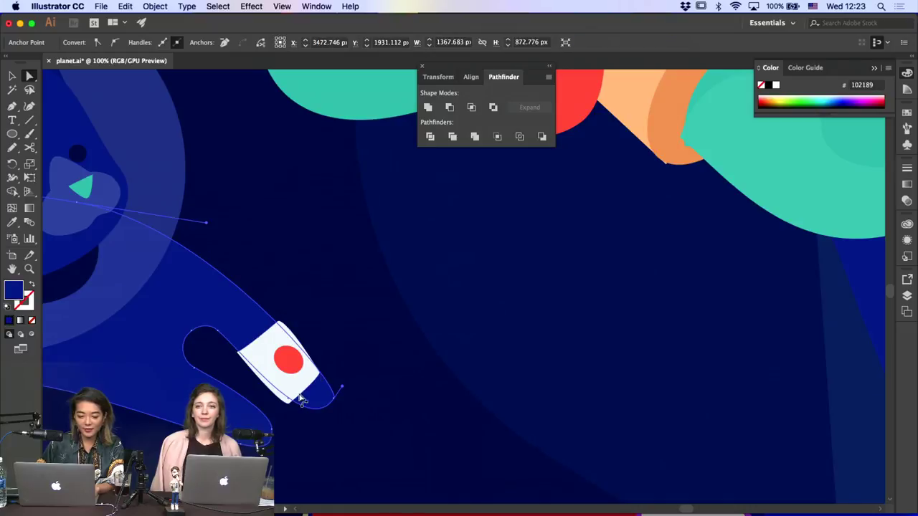
Add an anchor to the band's upper edge to bulge it outward, and raise the bottom corner to X 4077 px, Y 1863 px
click(307, 370)
key(p)
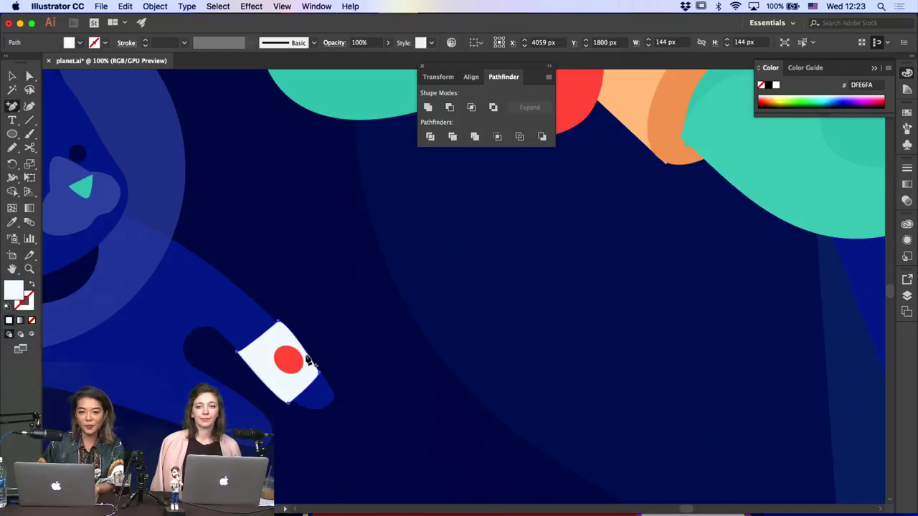
click(307, 356)
key(Return)
click(307, 356)
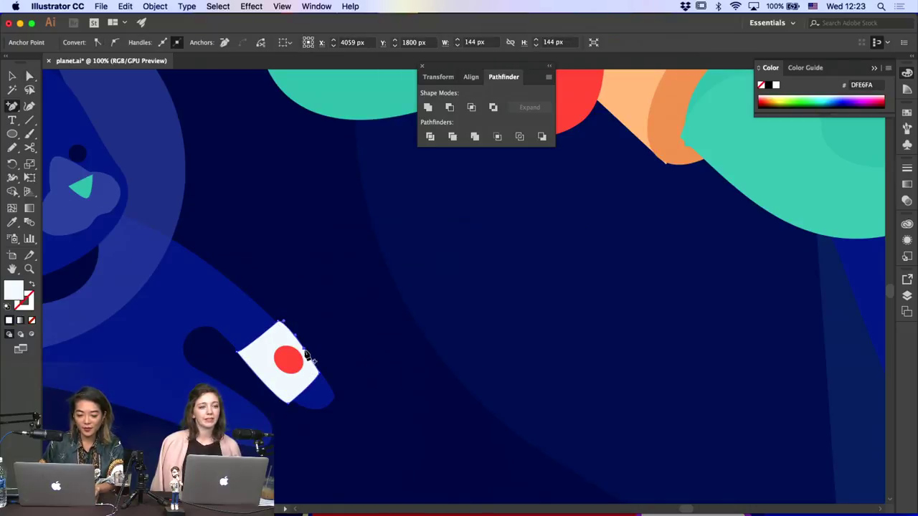
key(a)
click(289, 403)
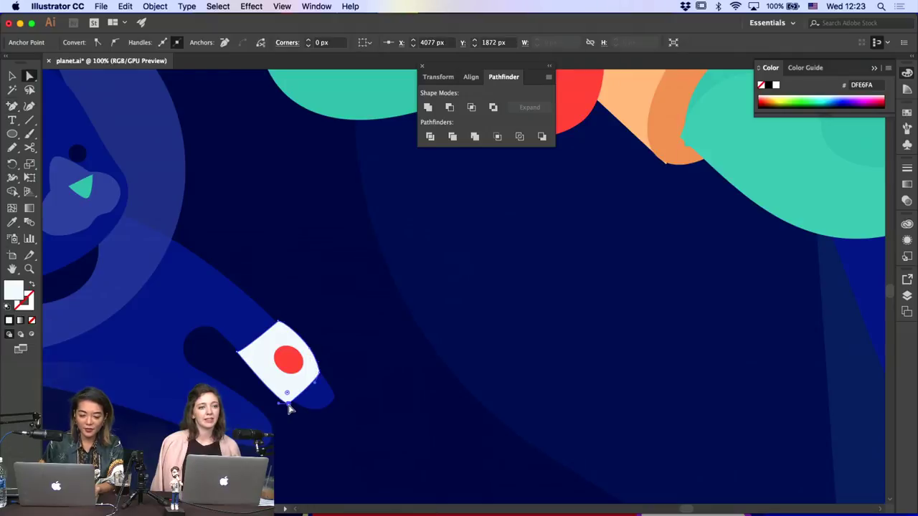
Fill the leg band with the teal 2CAFA5 sampled from the astronaut's glove
click(11, 221)
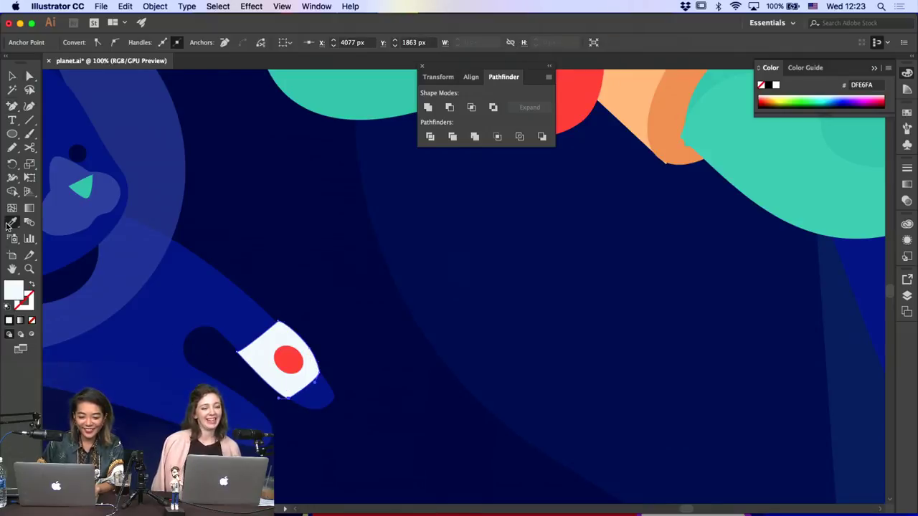
click(319, 95)
key(a)
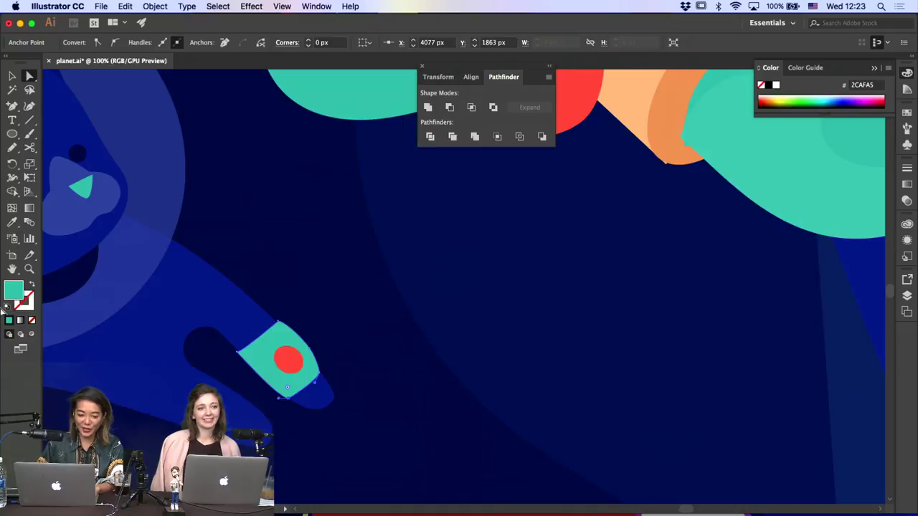
Fill the leg band with the peach FFB473 sampled from the astronaut's torso
click(12, 222)
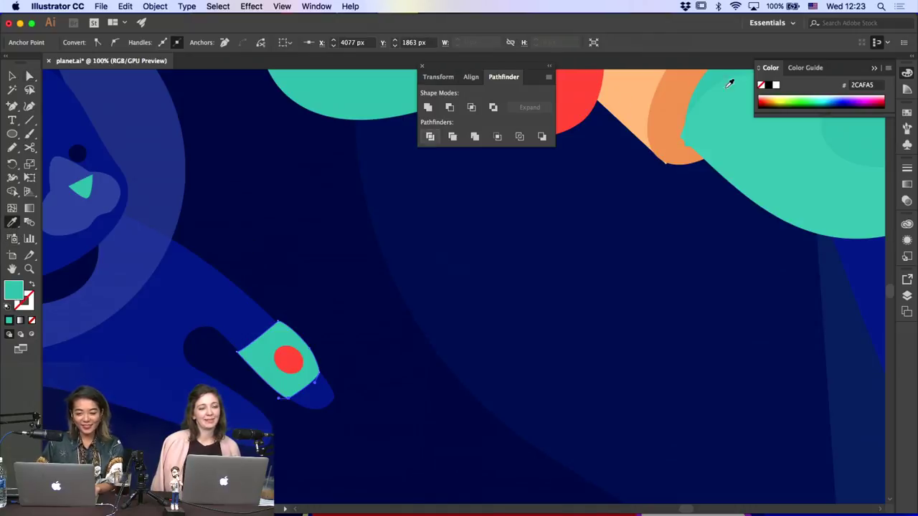
click(637, 89)
key(a)
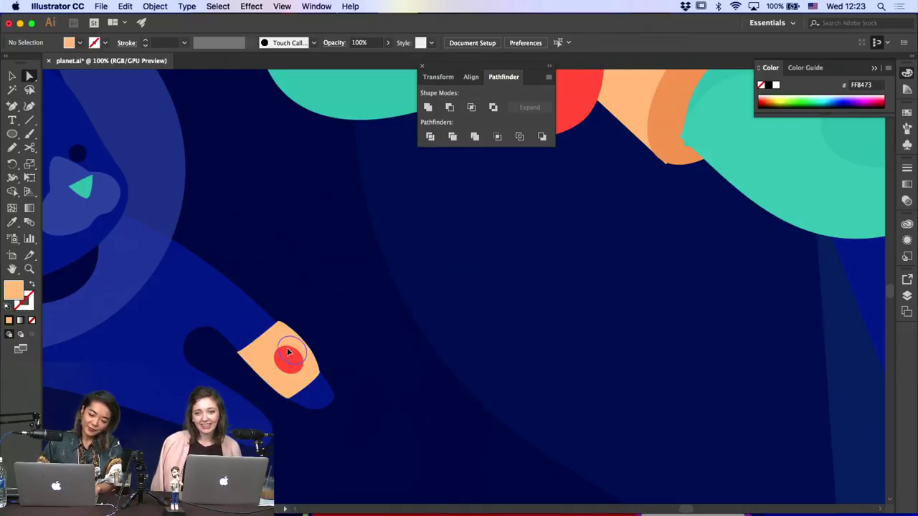
Move the red ellipse up toward the band's upper edge, to X 4084 px, Y 1779.5 px
click(290, 352)
key(super+plus)
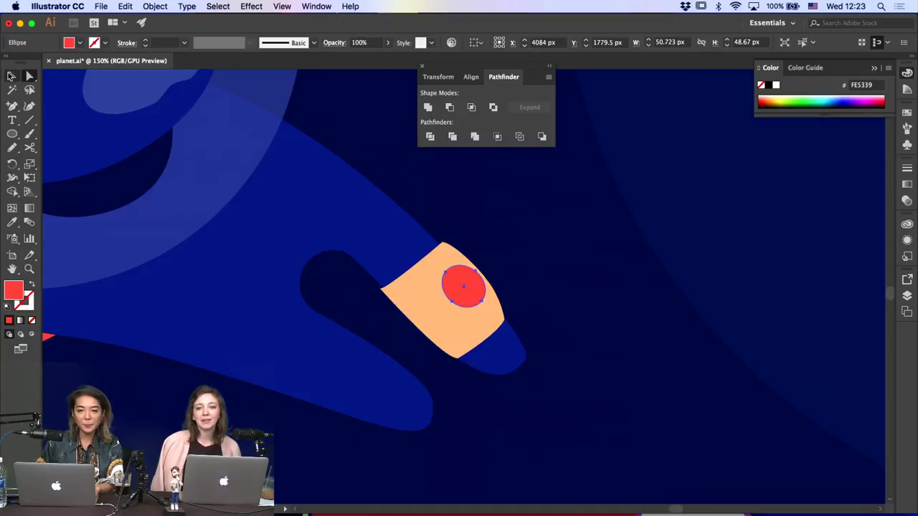
click(12, 76)
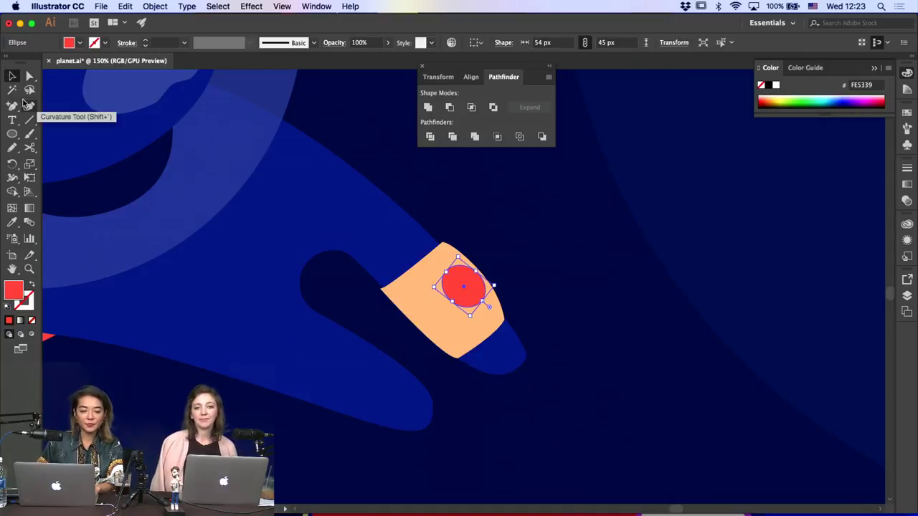
click(12, 107)
drag(10, 108, 10, 108)
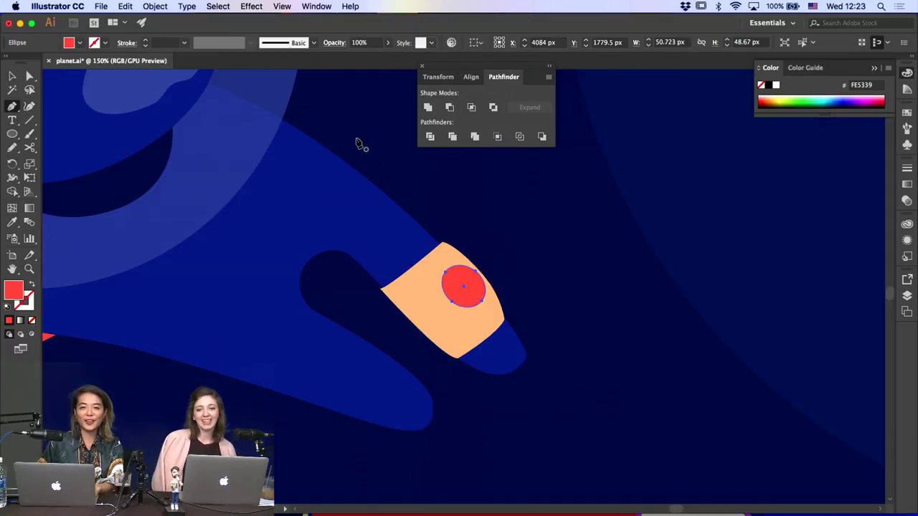
click(435, 281)
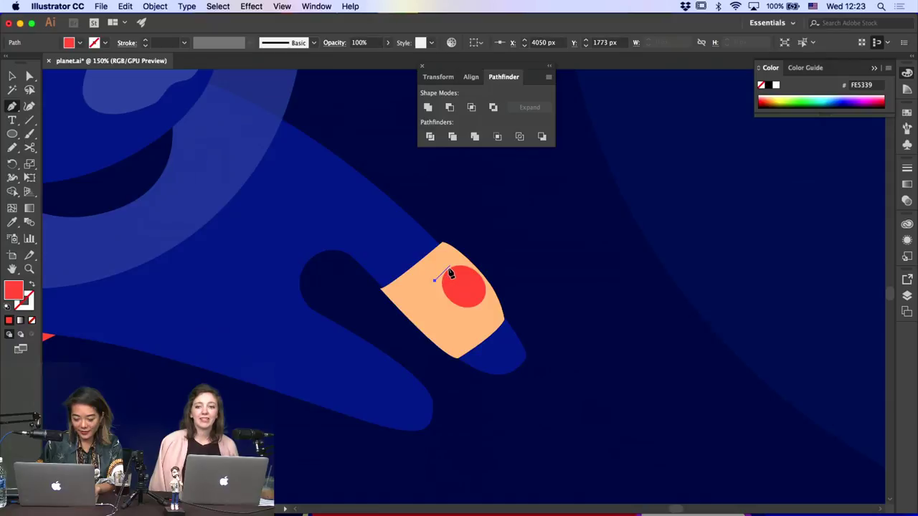
key(super+z)
Duplicate the red ellipse in place and shrink the copy's height to 35.861 px from its lower side
key(a)
click(462, 288)
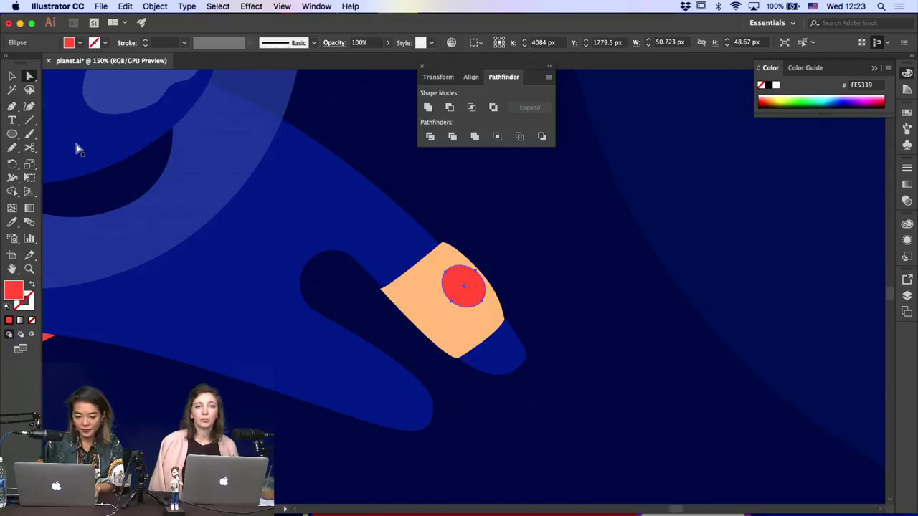
click(12, 76)
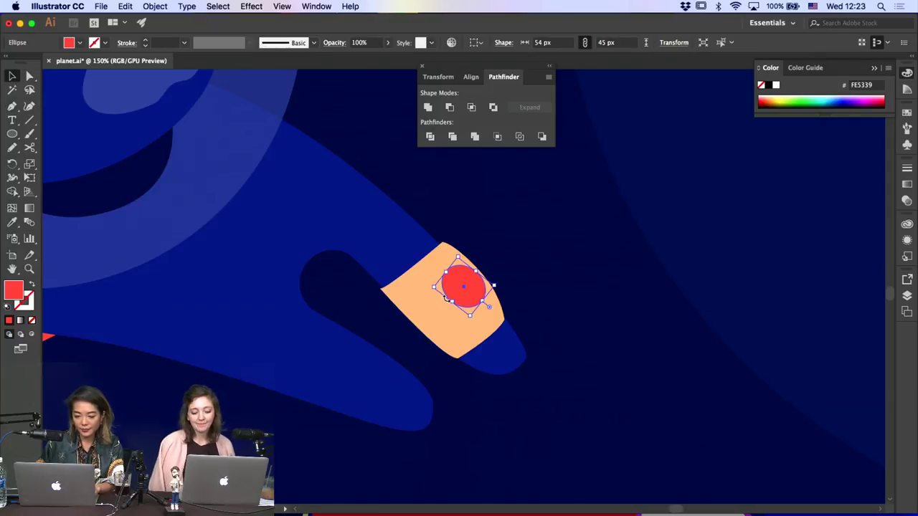
drag(450, 300, 456, 296)
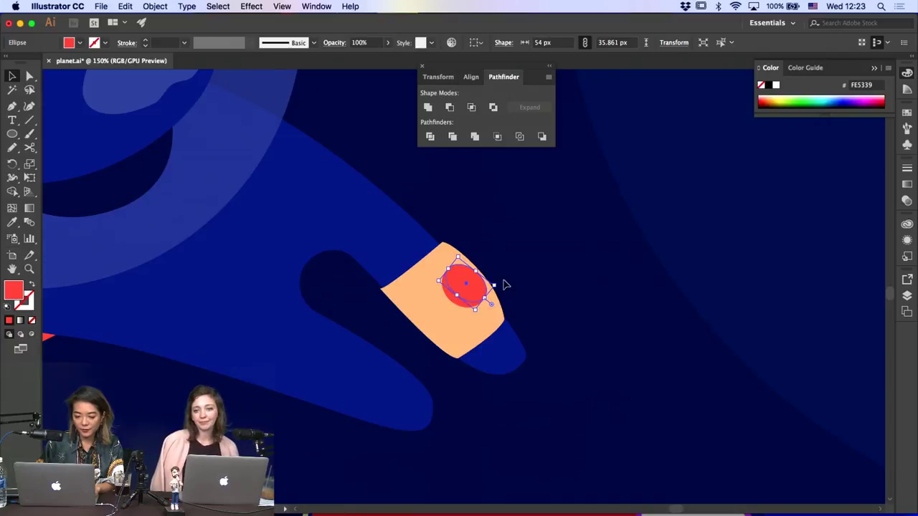
Set the smaller ellipse's fill to the brighter red F92510 and deselect it
double_click(12, 289)
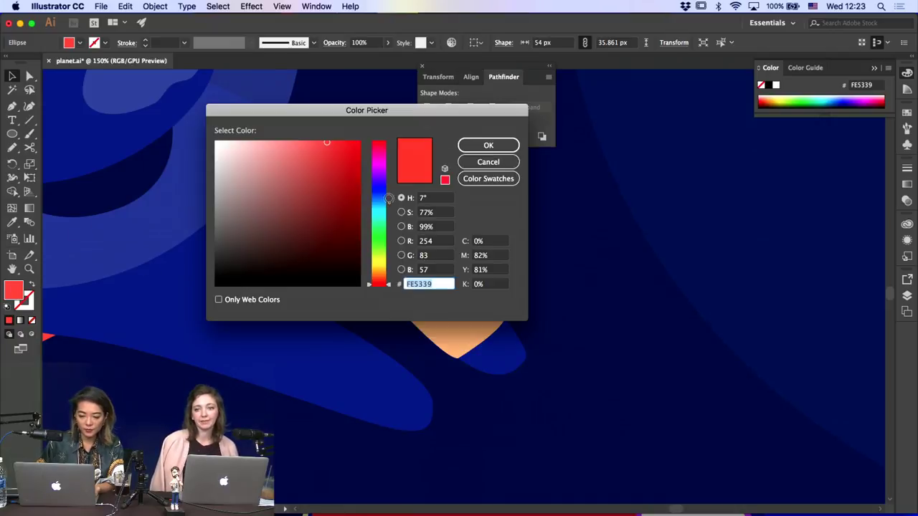
text(F92510)
key(Return)
click(509, 273)
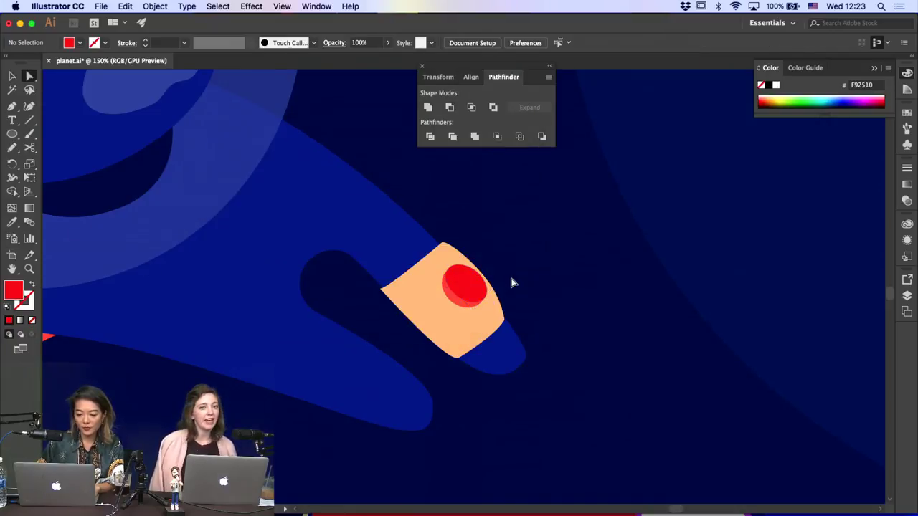
Select the larger red ellipse, and select the peach band beneath it
click(465, 302)
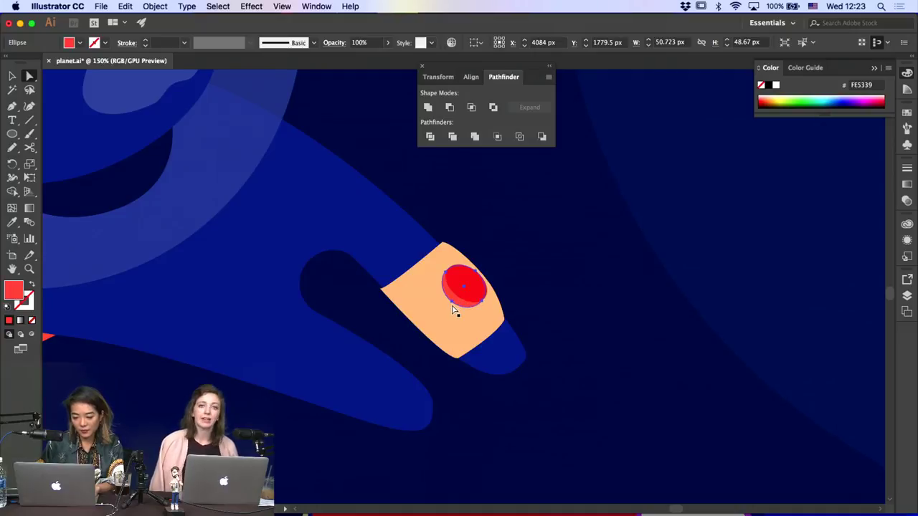
click(479, 311)
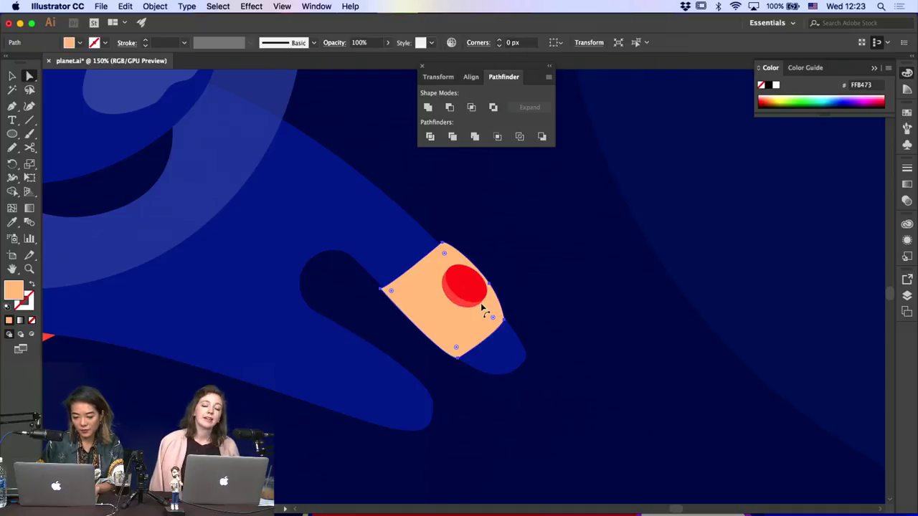
Nudge the upper corner anchor of the peach cuff on the cat's paw slightly outward along the arm
click(445, 245)
key(super+equal)
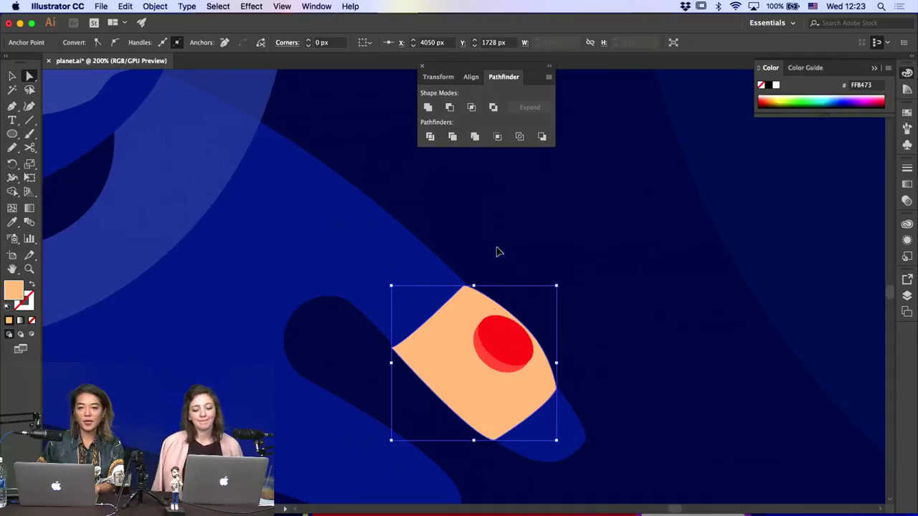
drag(463, 286, 469, 285)
click(506, 250)
key(super+minus)
key(super+minus)
key(super+minus)
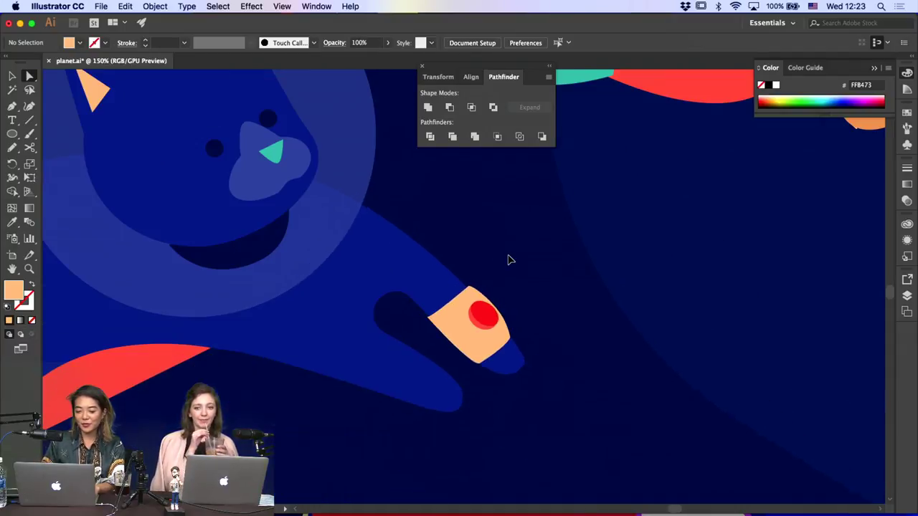
key(super+minus)
key(super+minus)
scroll(509, 260, right, 4)
scroll(508, 260, up, 1)
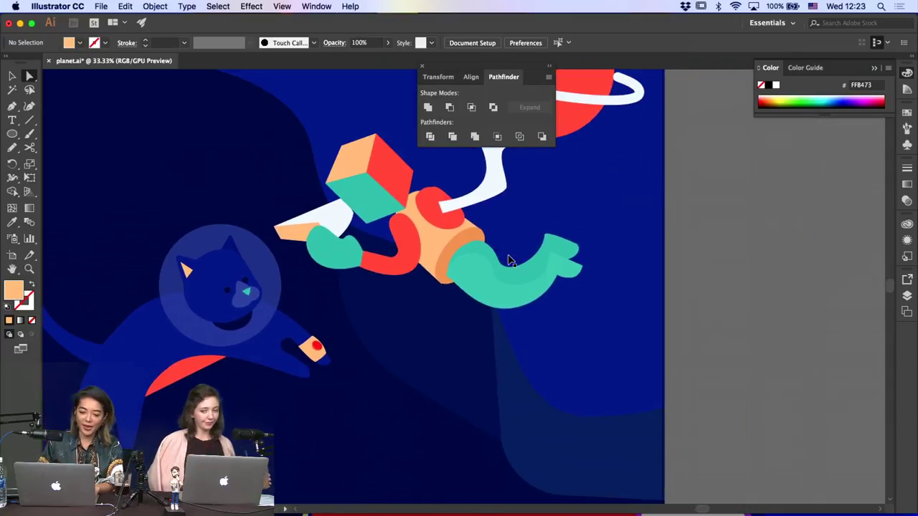
Move the peach cuff's inner lower corner anchor inward to meet the edge of the cat's arm
key(super+equal)
key(super+equal)
key(super+equal)
scroll(510, 261, down, 5)
scroll(509, 260, left, 4)
click(282, 342)
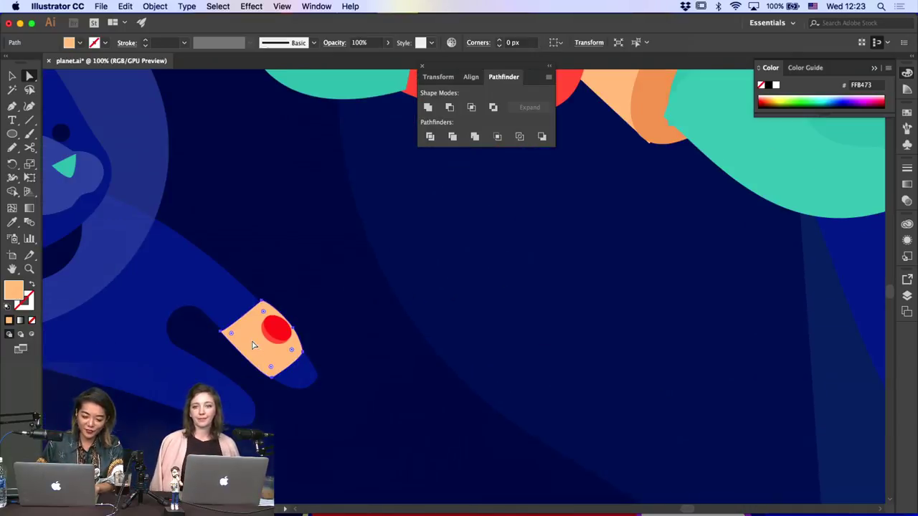
key(super+equal)
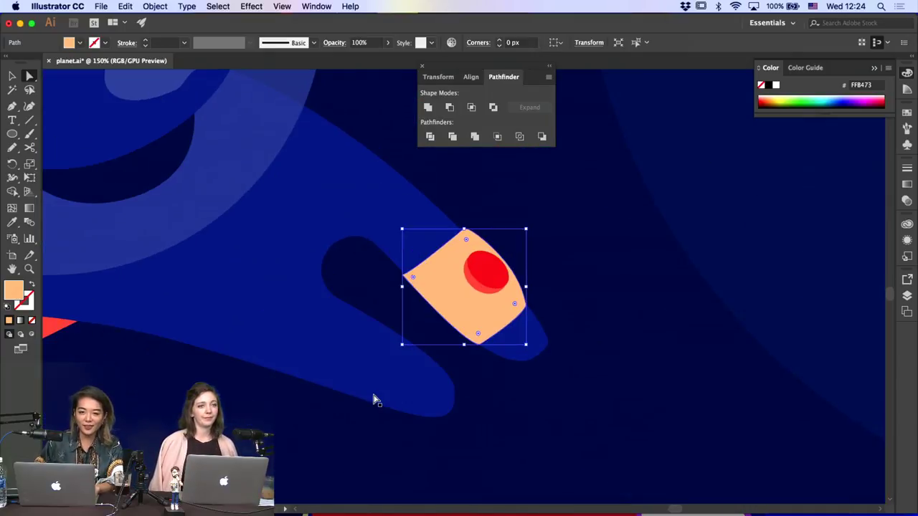
scroll(374, 399, right, 2)
scroll(394, 341, right, 3)
scroll(393, 341, up, 1)
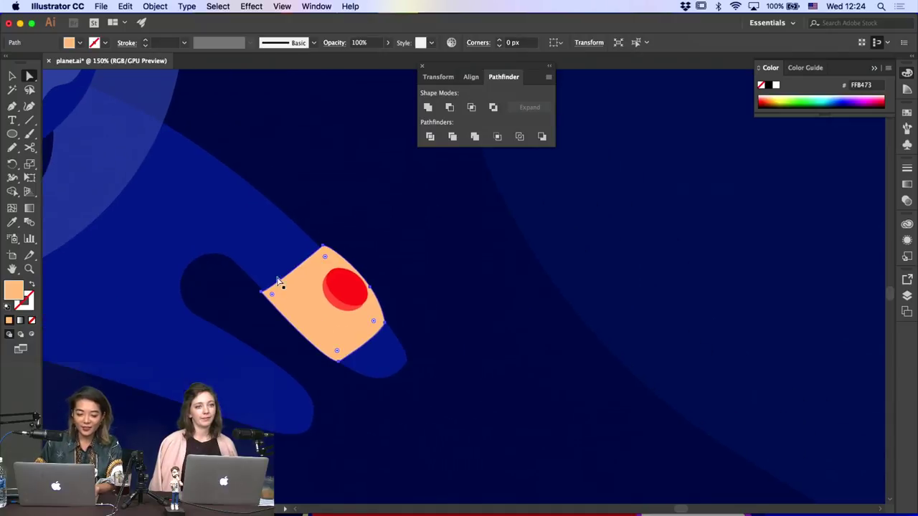
click(261, 293)
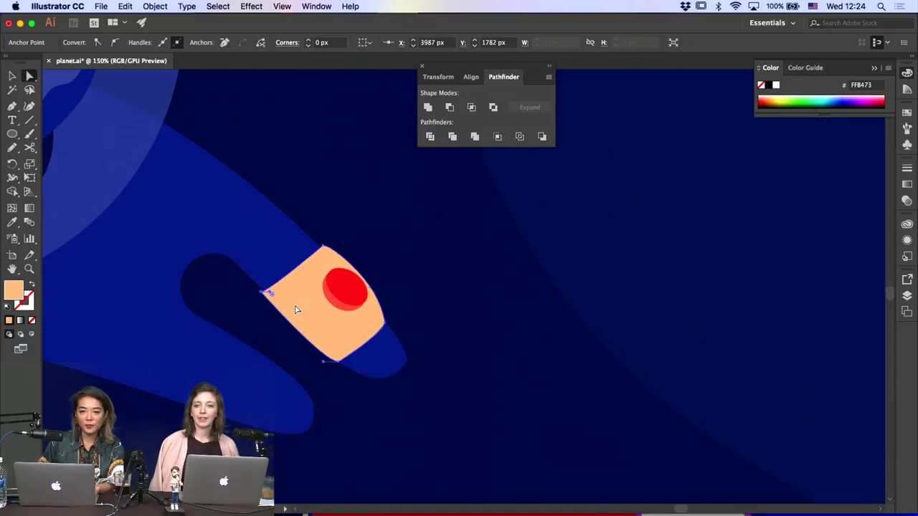
click(294, 306)
key(c)
key(a)
drag(265, 295, 278, 300)
click(262, 294)
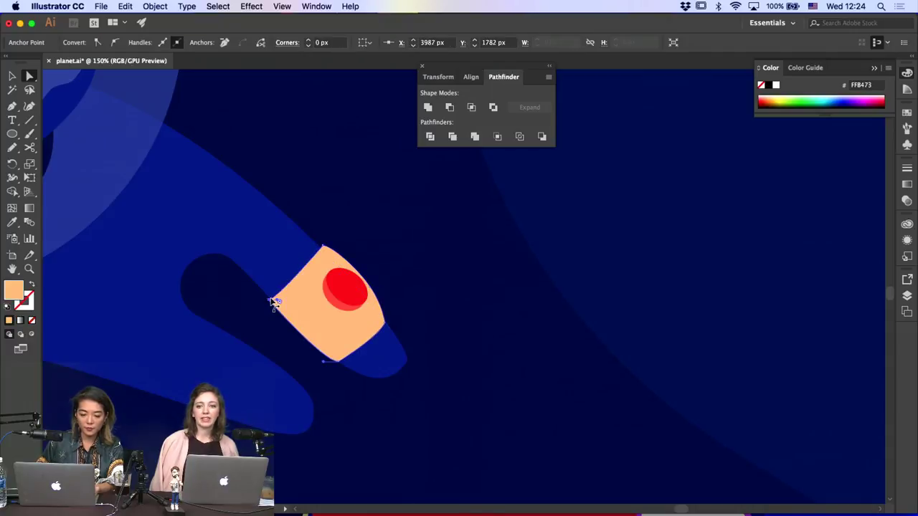
Shift the peach cuff's upper corner anchor back along the top edge of the arm
click(323, 251)
click(322, 246)
click(385, 281)
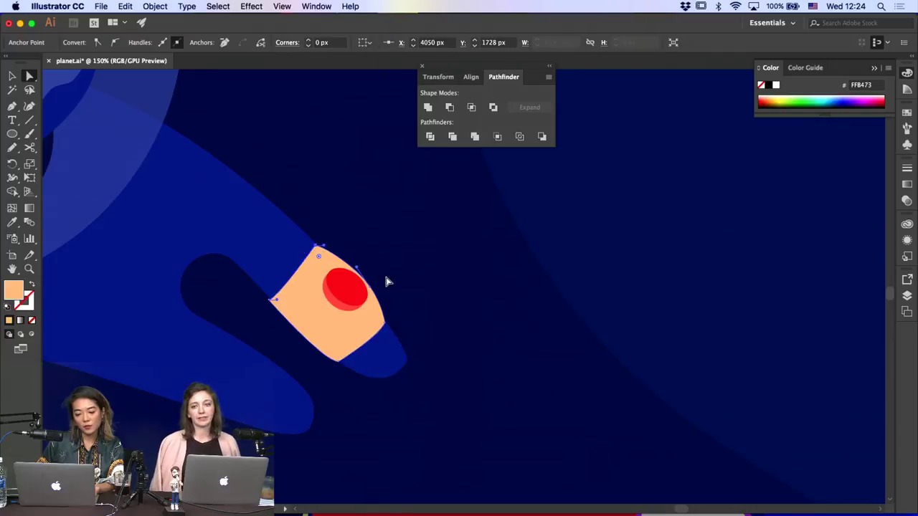
Cut the peach cuff across its two long edges with the Scissors and apply Unite to the separated arm-side part
click(294, 297)
key(c)
click(340, 260)
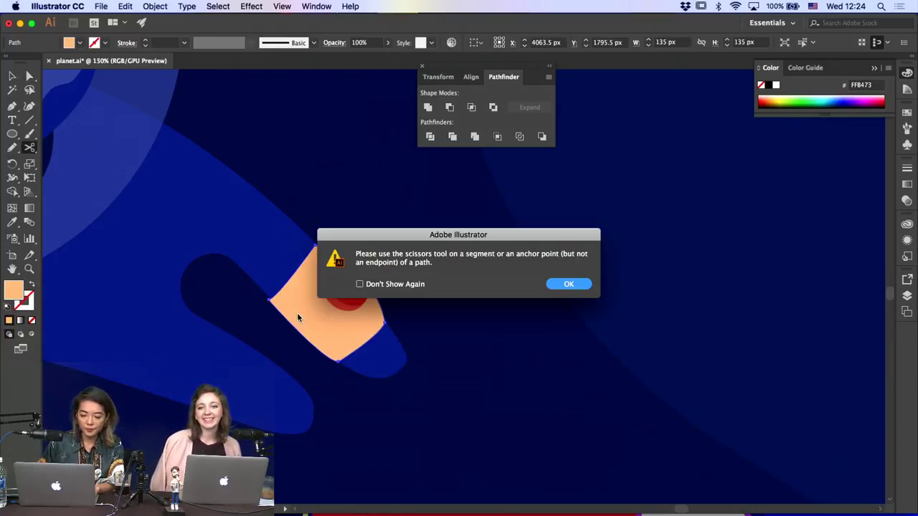
key(Return)
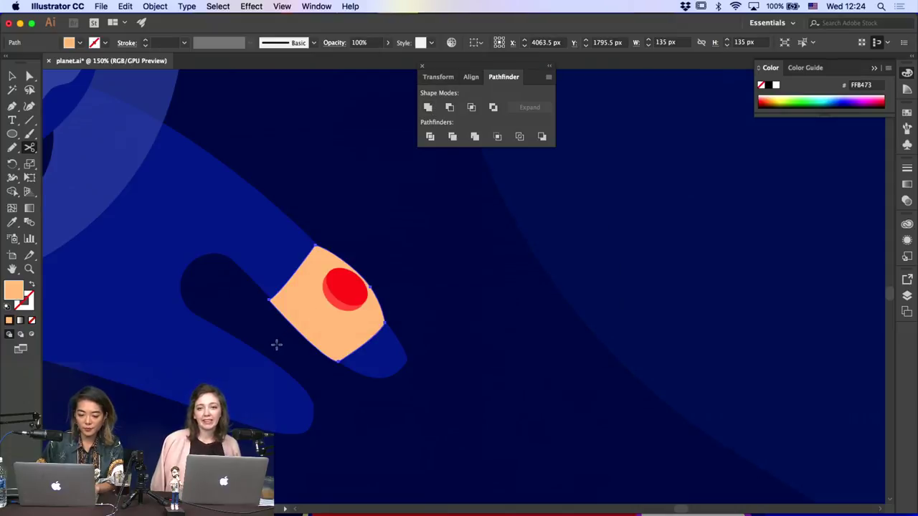
click(290, 324)
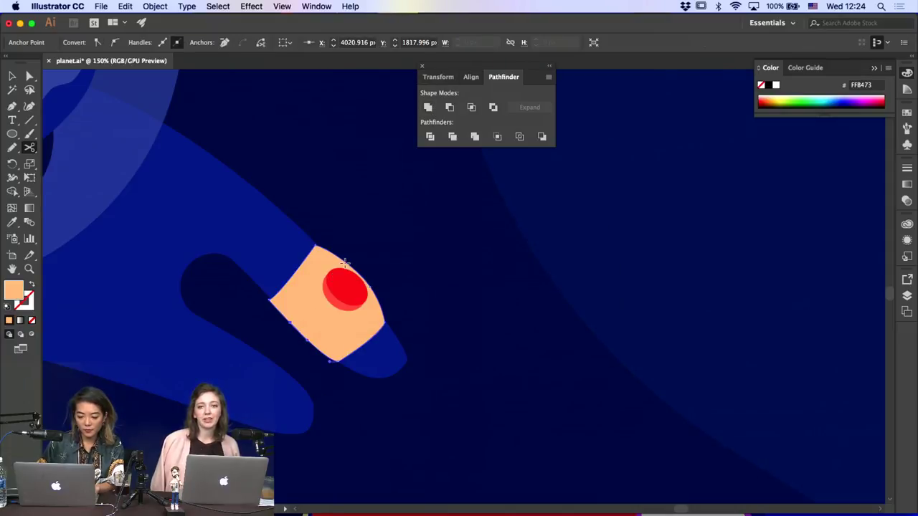
click(344, 263)
click(428, 108)
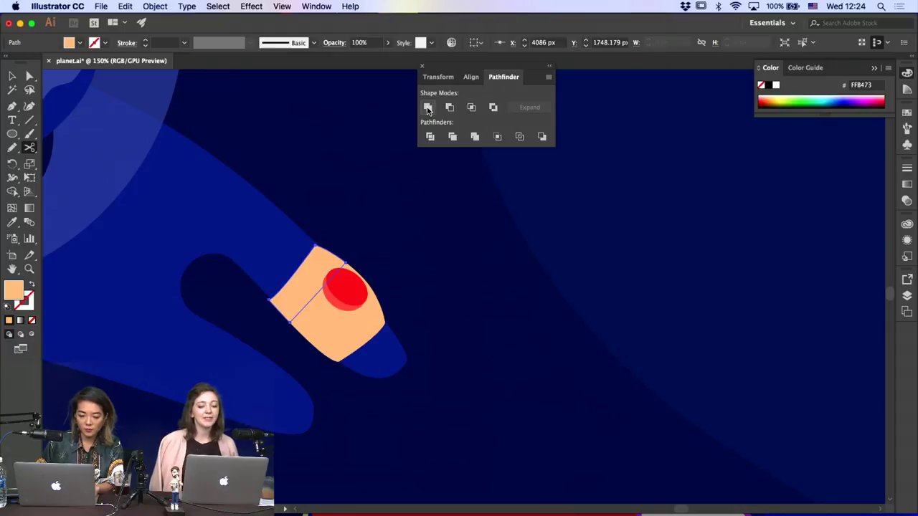
Recolour the separated arm-side part of the cuff with the teal sampled from the astronaut's legs
click(12, 222)
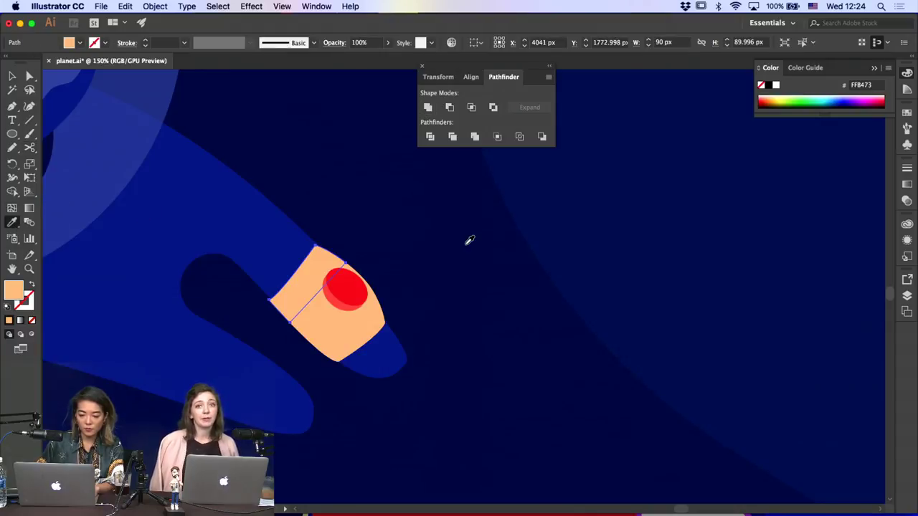
key(super+minus)
key(super+minus)
key(super+minus)
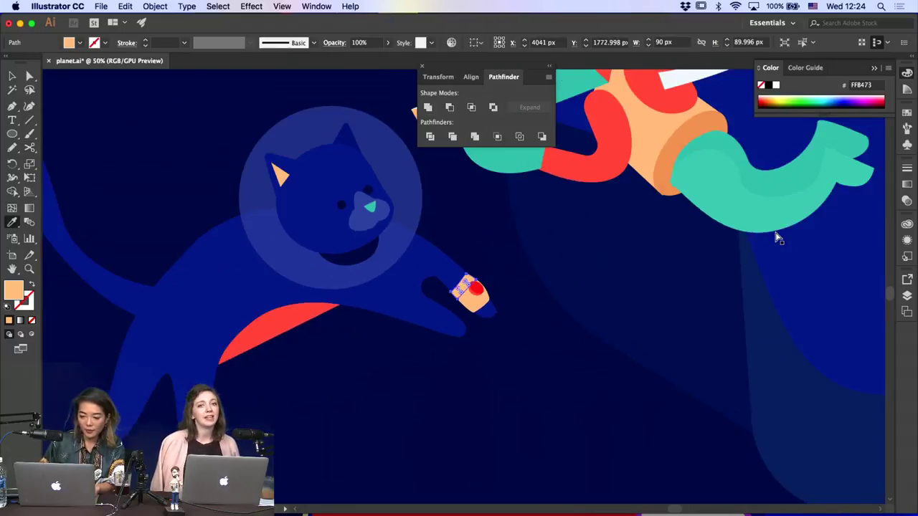
key(super+minus)
click(668, 234)
key(super+plus)
key(super+plus)
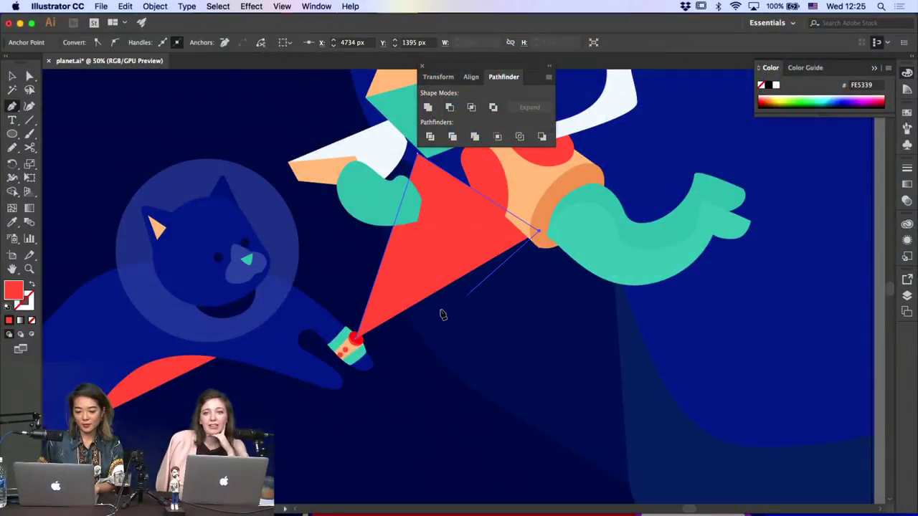
Close the red triangle with the Pen tool at the cuff's red button and copy the finished shape
click(356, 340)
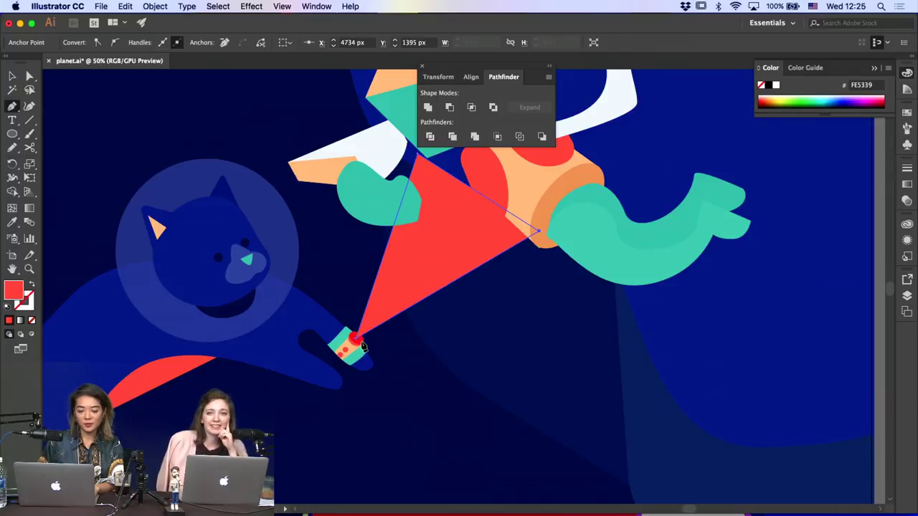
key(a)
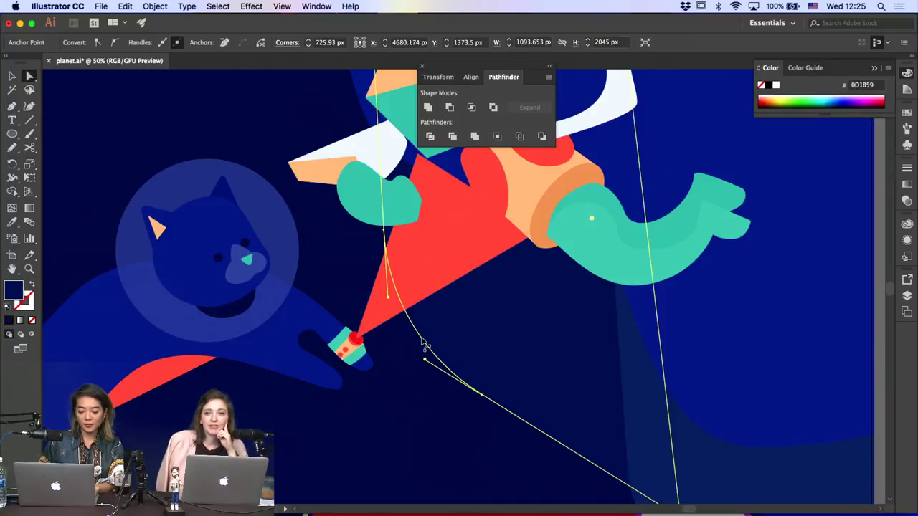
click(403, 368)
click(407, 256)
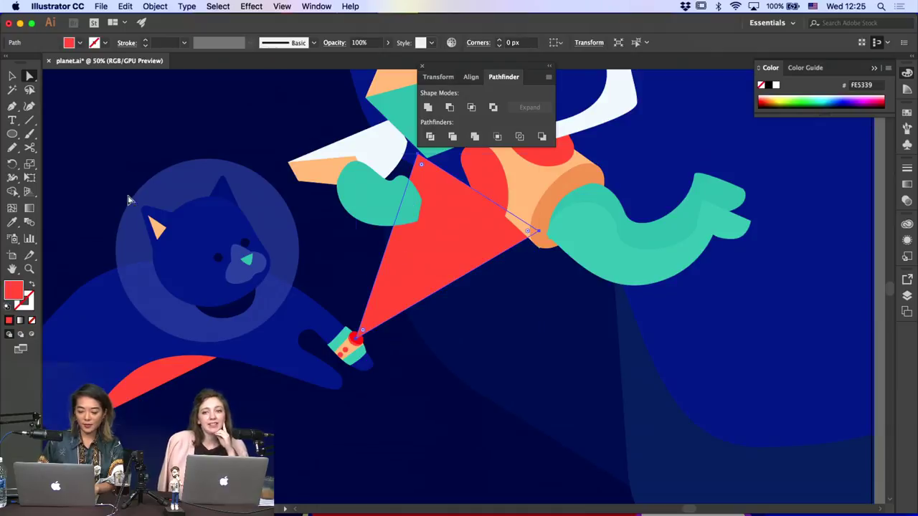
key(super+c)
key(v)
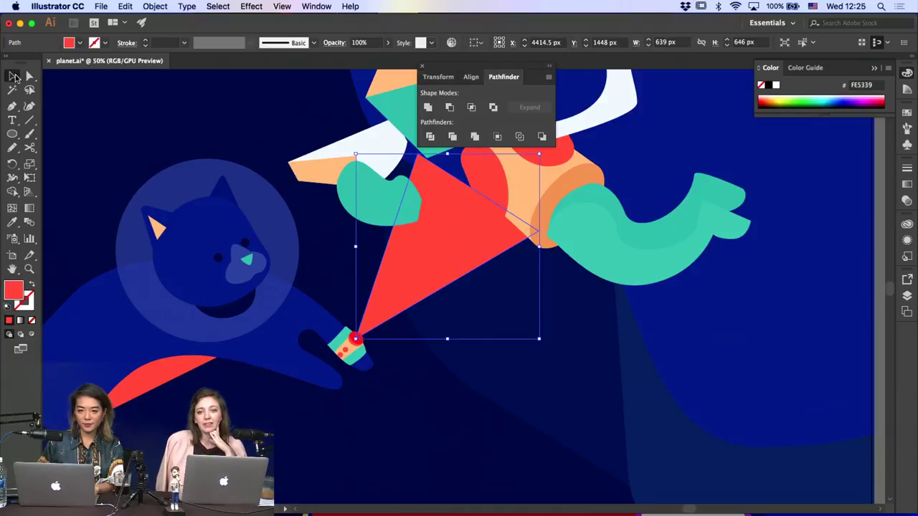
Select the whole cat with the red triangle, excluding the background shape, and move them down clear of the astronaut
click(219, 170)
key(super+minus)
key(super+minus)
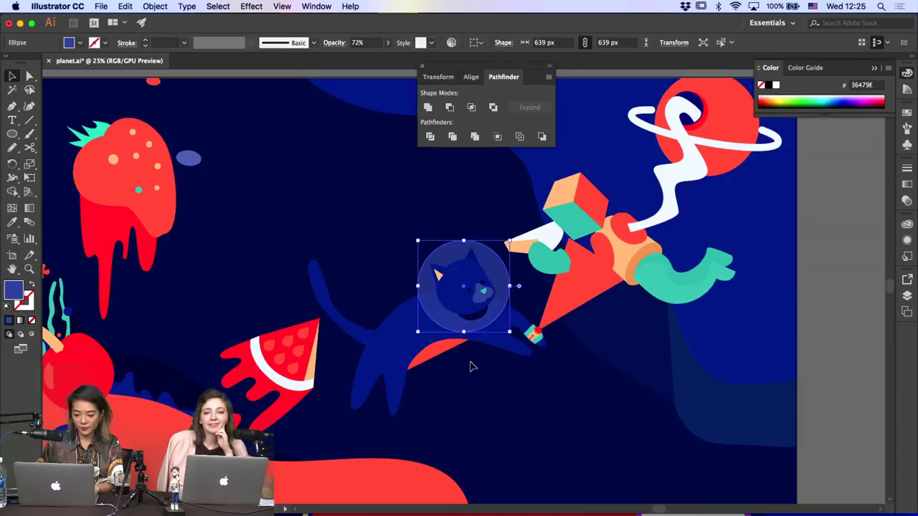
drag(520, 400, 387, 304)
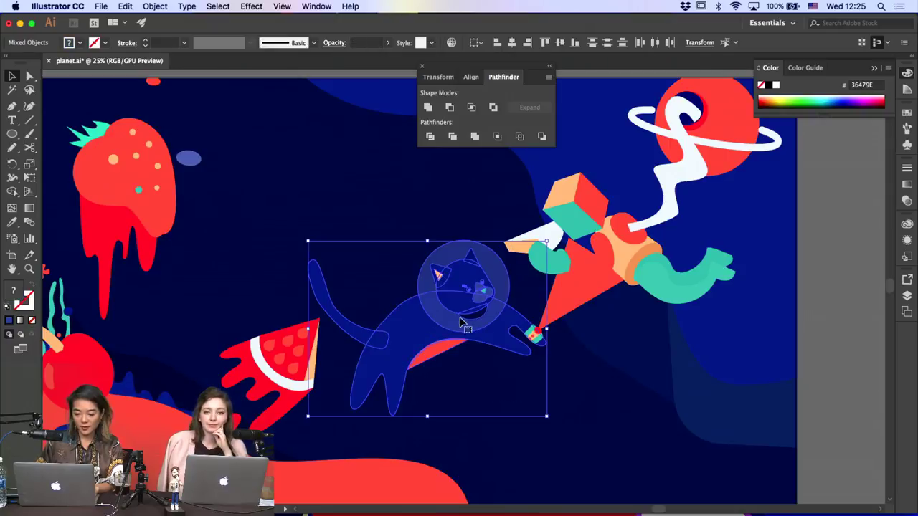
click(566, 367)
drag(556, 409, 361, 303)
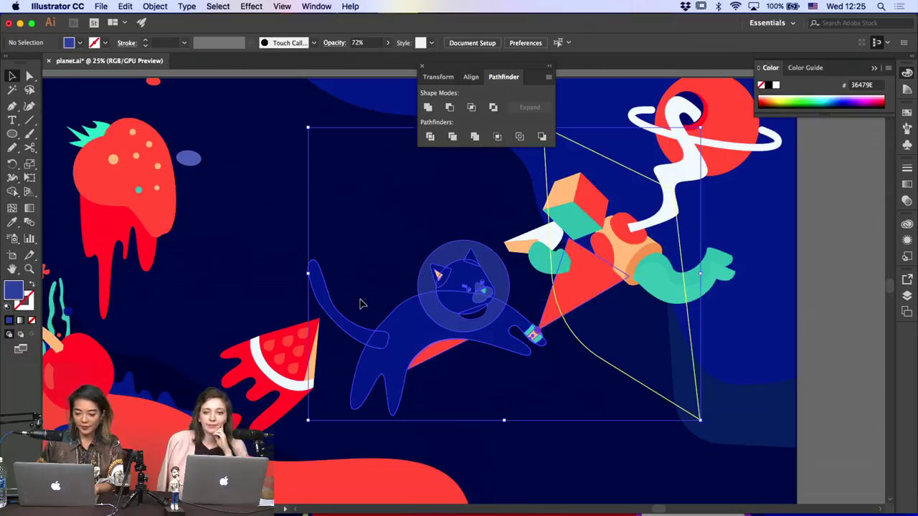
shift+click(586, 337)
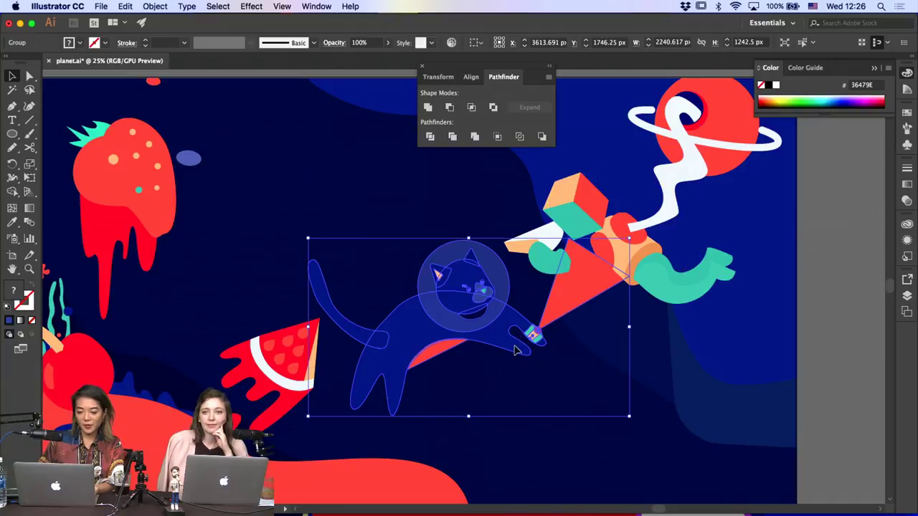
drag(516, 349, 505, 423)
click(585, 450)
Reshape the red triangle by pulling its top corner upward and its outer corner slightly up and outward
key(a)
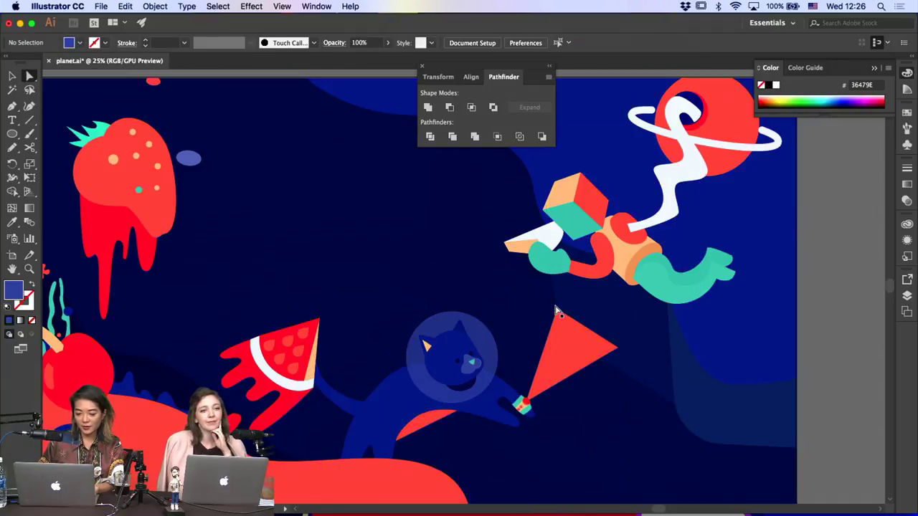
drag(558, 311, 564, 287)
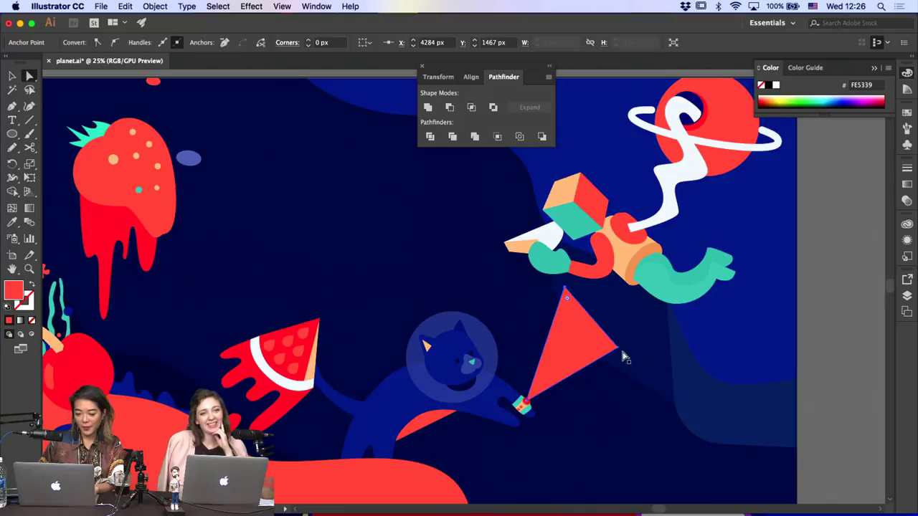
drag(618, 347, 623, 343)
Draw a horizontal ellipse about 540 by 198 px overlapping the red triangle's outer edge
scroll(604, 400, right, 1)
scroll(605, 402, right, 5)
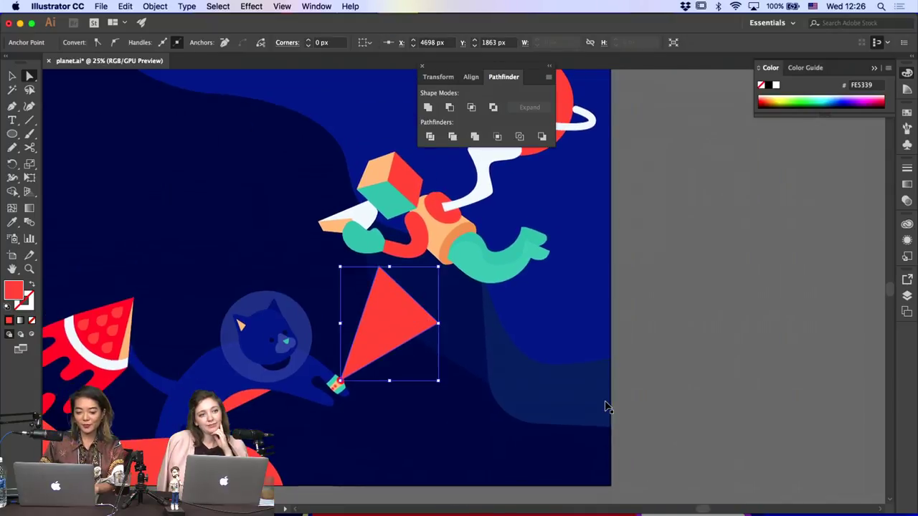
key(super+=)
key(super+=)
key(super+=)
click(11, 134)
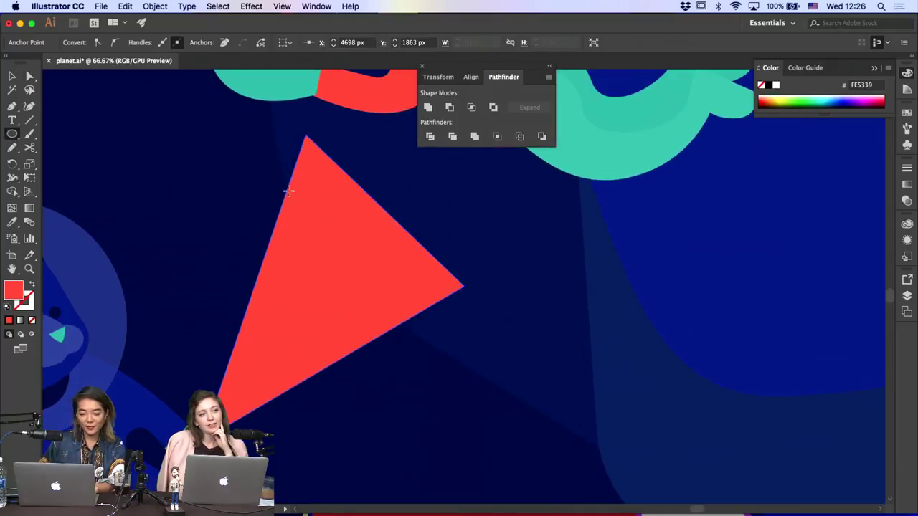
drag(309, 190, 515, 267)
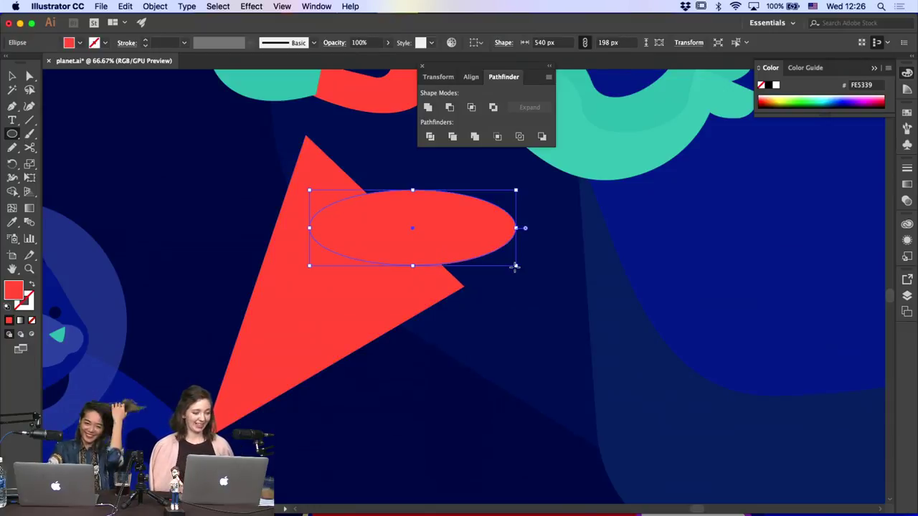
Convert the ellipse's outer end anchor, away from the triangle, into a sharp corner point
key(shift+c)
click(515, 228)
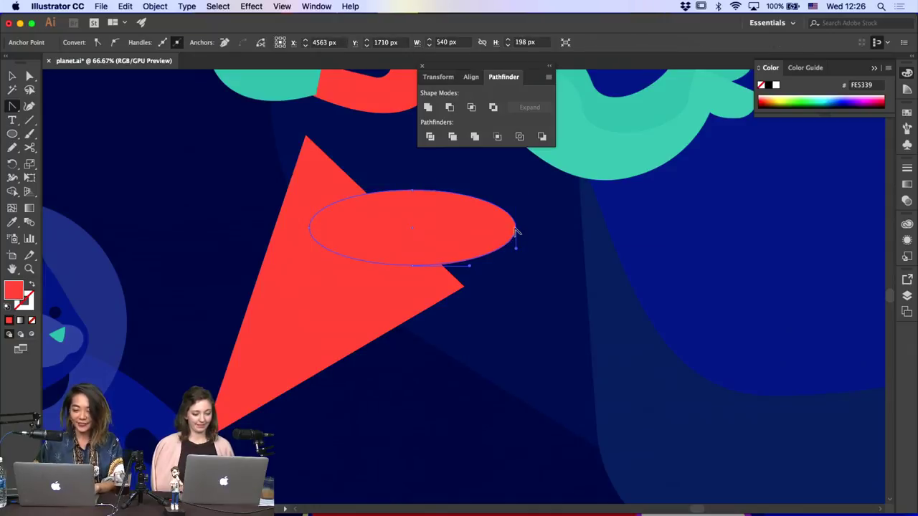
click(515, 230)
key(a)
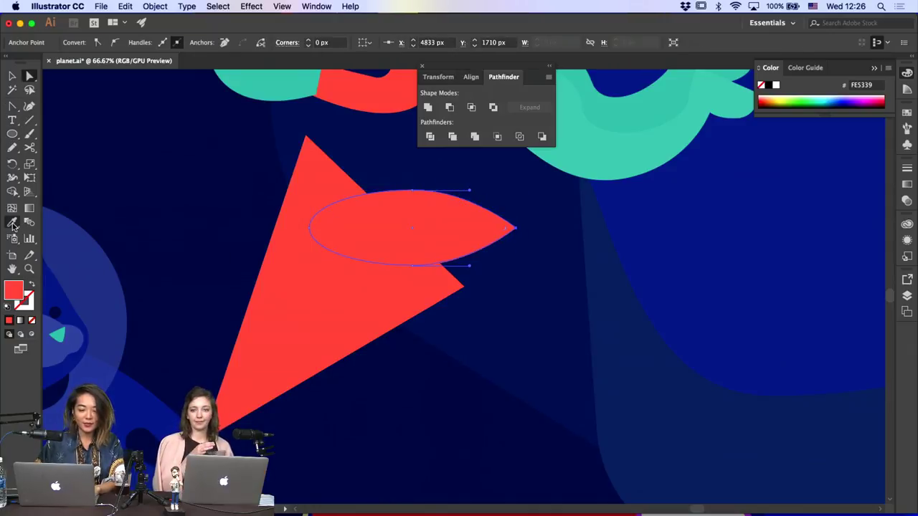
Fill the pointed ellipse with the teal sampled from the astronaut's legs and deselect it
click(12, 223)
click(584, 122)
key(a)
click(510, 273)
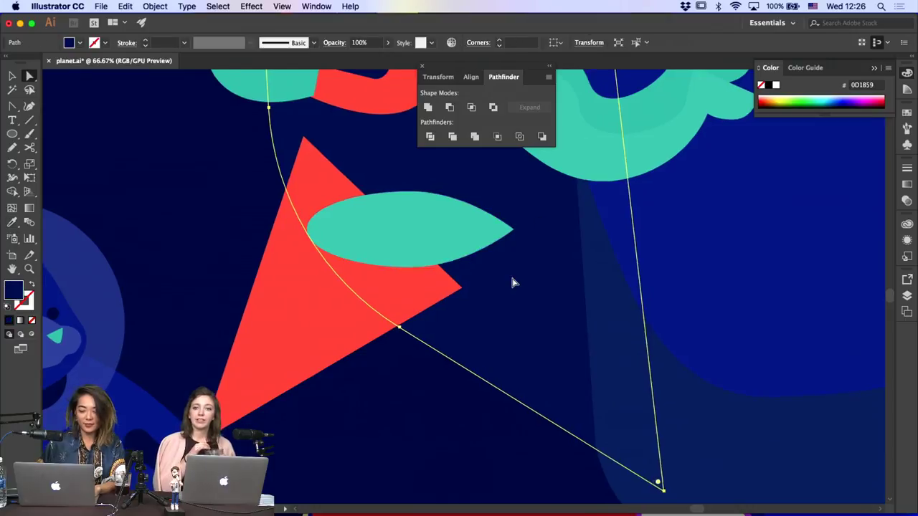
Draw the upper lobe of a tail fin at the teal shape's pointed end with the Pen tool, using curved edges and sharp corners
scroll(512, 282, right, 3)
click(12, 106)
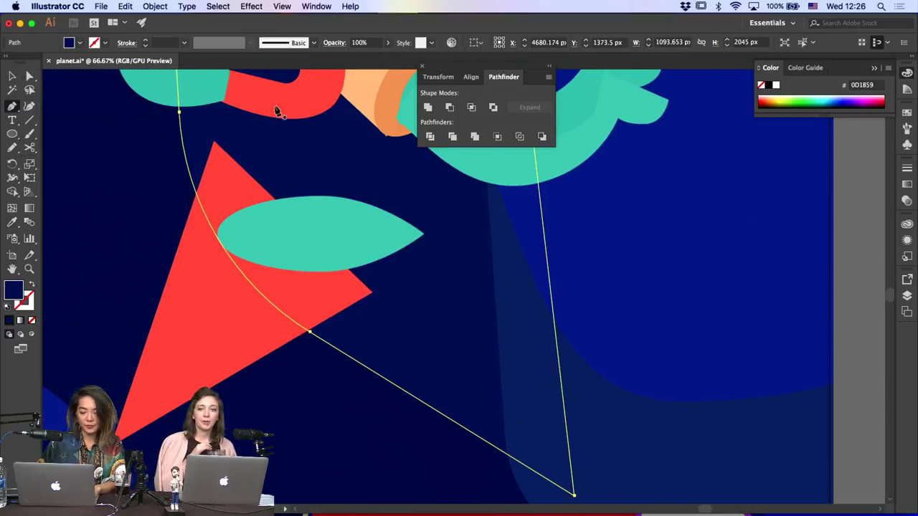
click(414, 230)
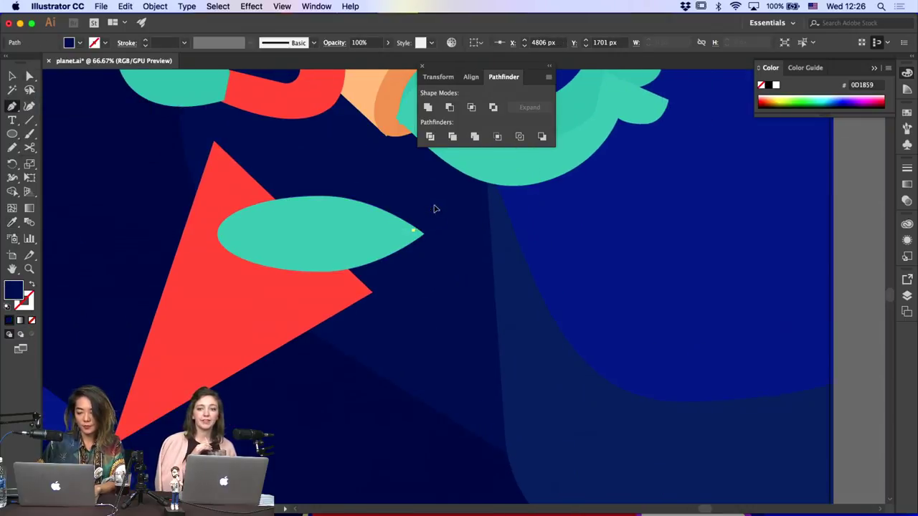
drag(434, 208, 479, 186)
key(super+z)
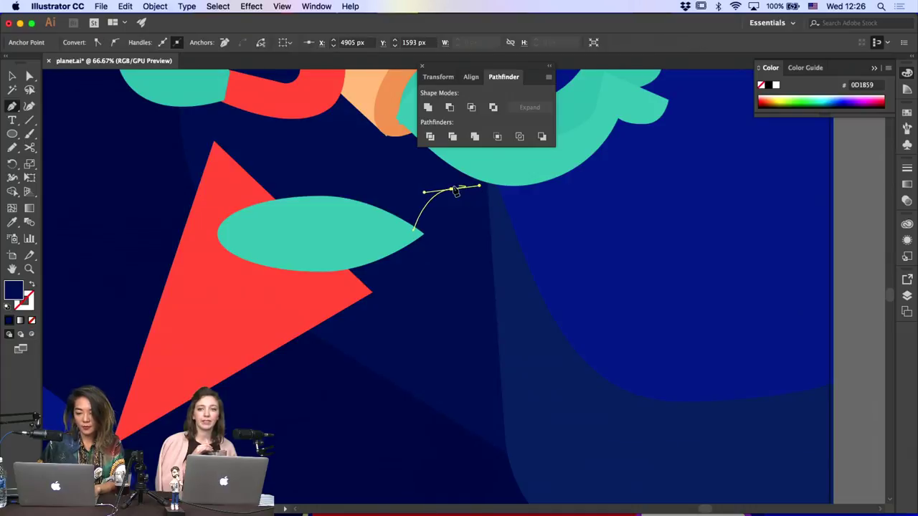
click(452, 188)
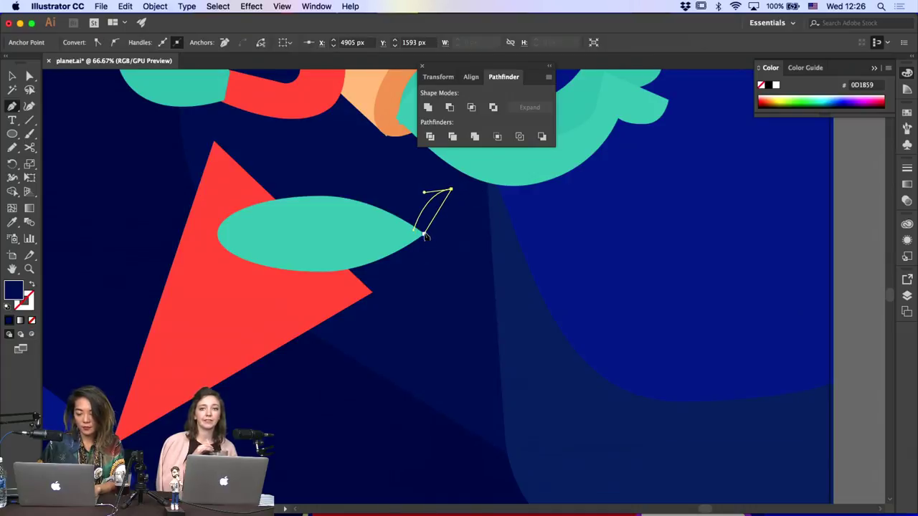
drag(425, 235, 398, 248)
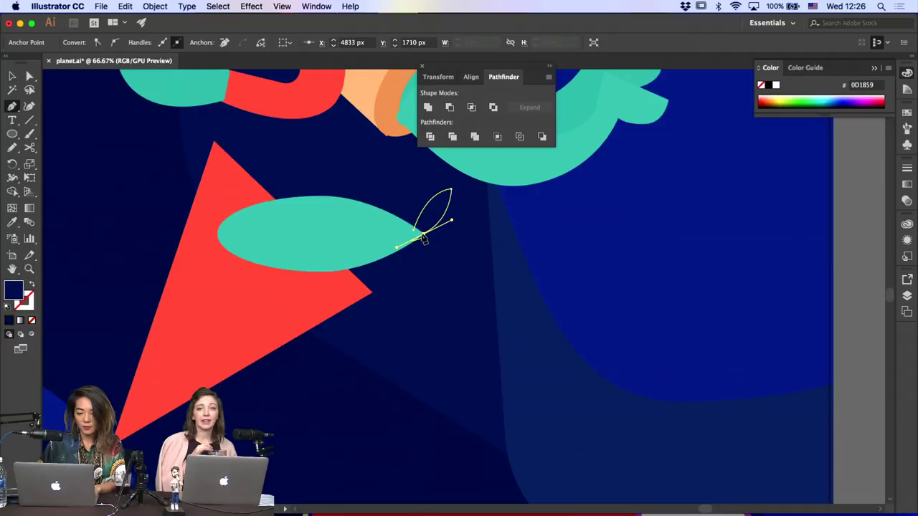
click(423, 237)
click(423, 237)
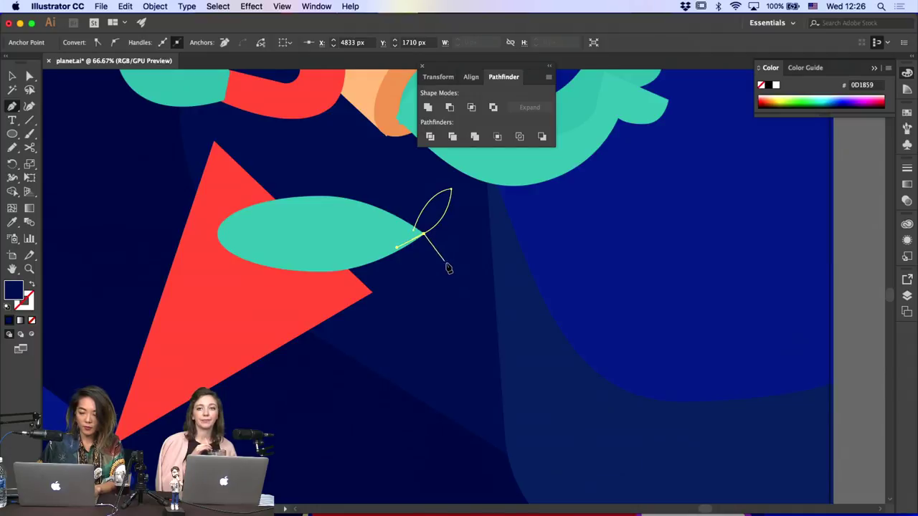
Draw the tail's curved lower lobe and close the path at its starting point on the body
drag(444, 264, 446, 280)
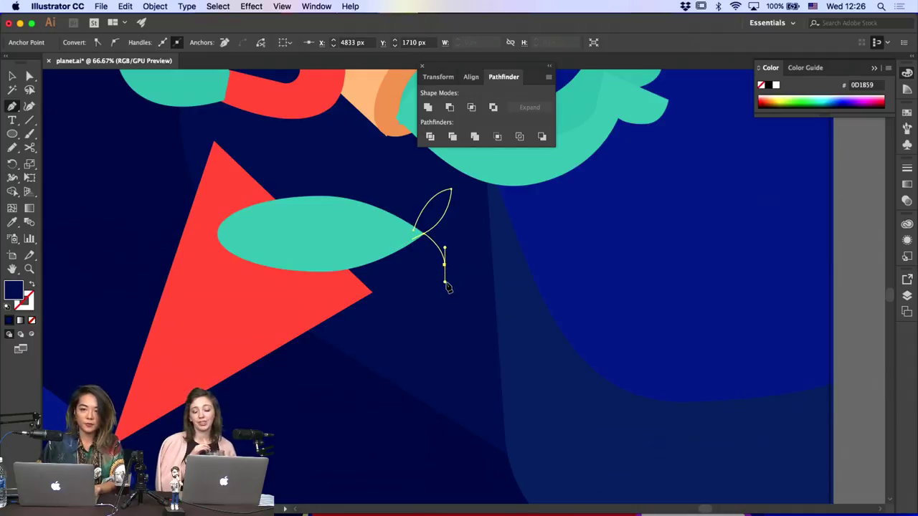
click(444, 264)
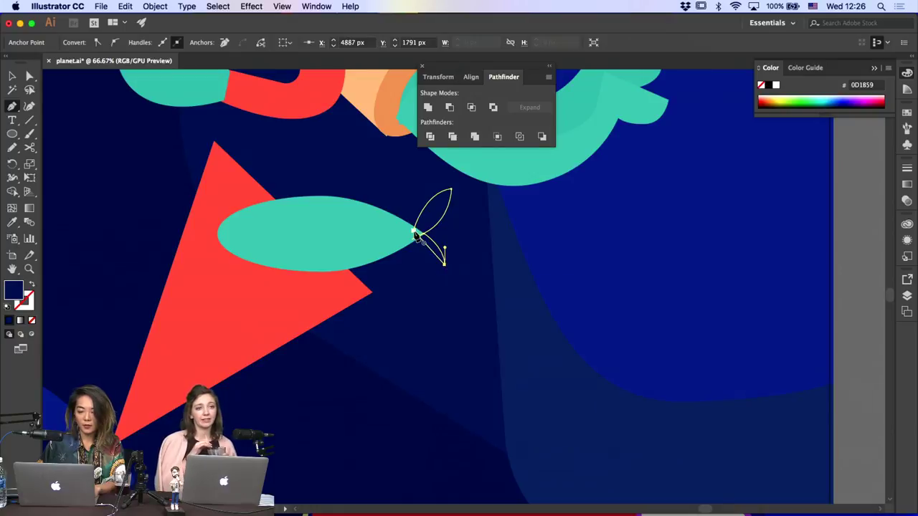
drag(407, 204, 408, 205)
key(a)
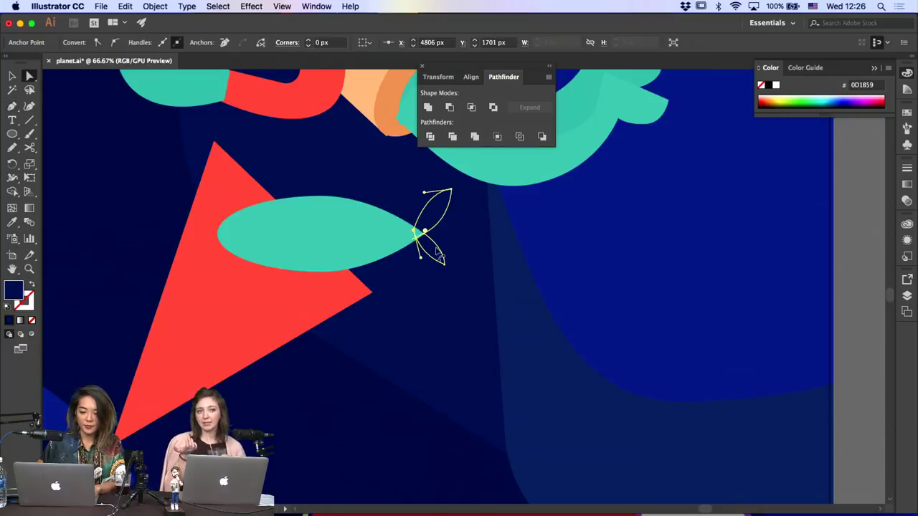
Pull the tip of the lower tail lobe slightly down and outward, and adjust its curve handle
drag(444, 265, 449, 277)
key(ctrl+shift+z)
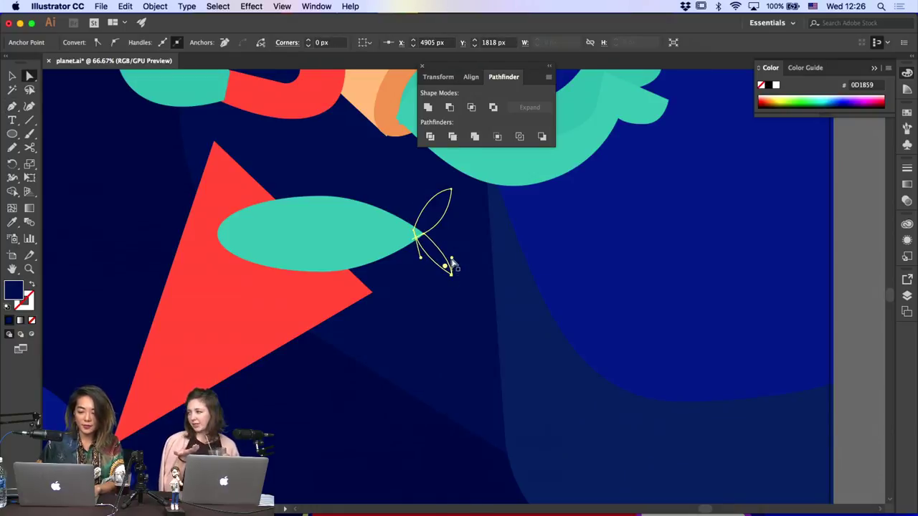
key(ctrl+z)
key(ctrl+shift+z)
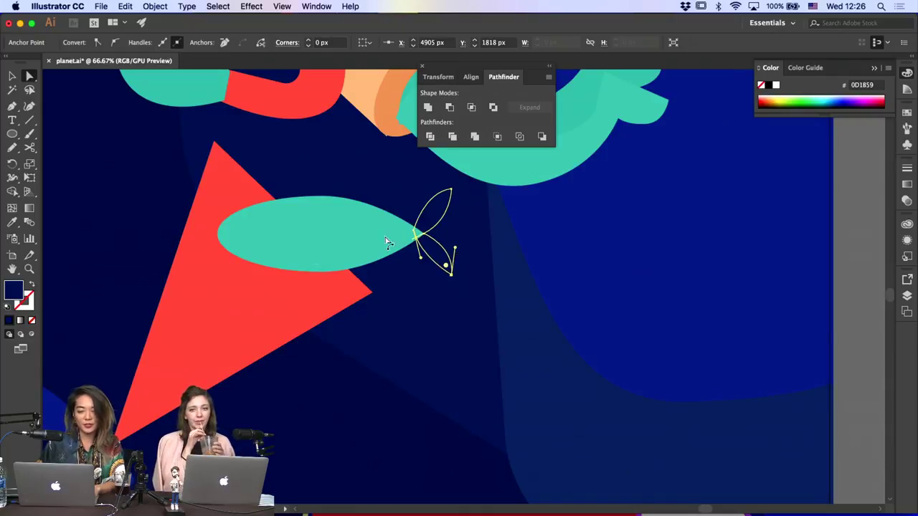
Fill the tail fin with a teal sampled from the existing artwork, then select the fish's body
click(12, 222)
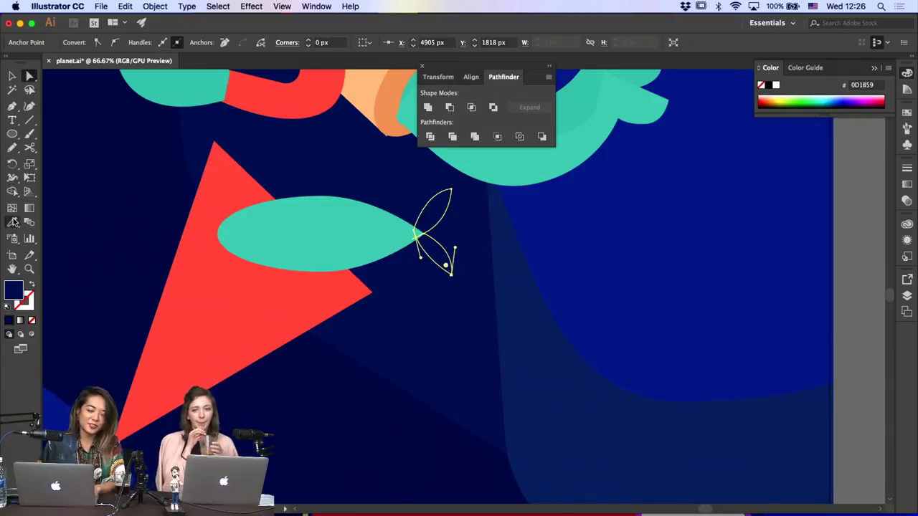
click(198, 95)
key(a)
click(220, 252)
click(285, 246)
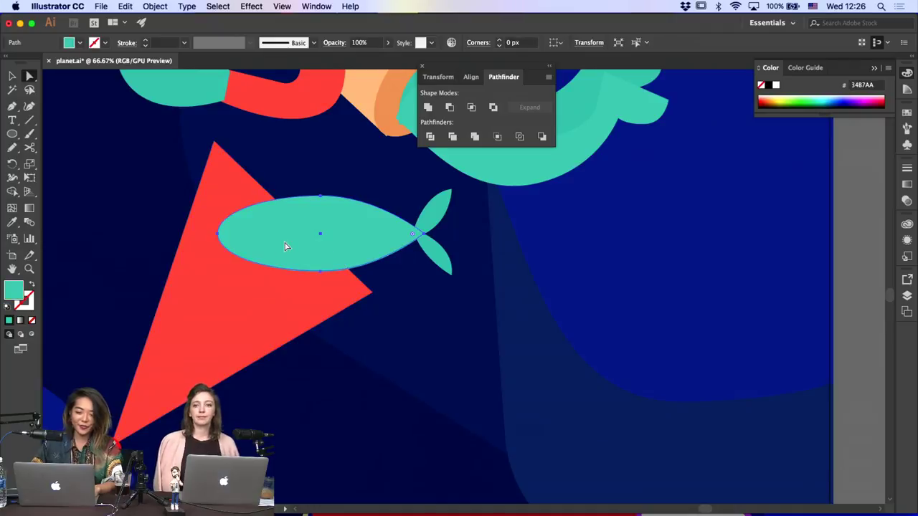
Move the tail's notch anchor outward from the body and shift the lower lobe's tip slightly up and outward
click(444, 222)
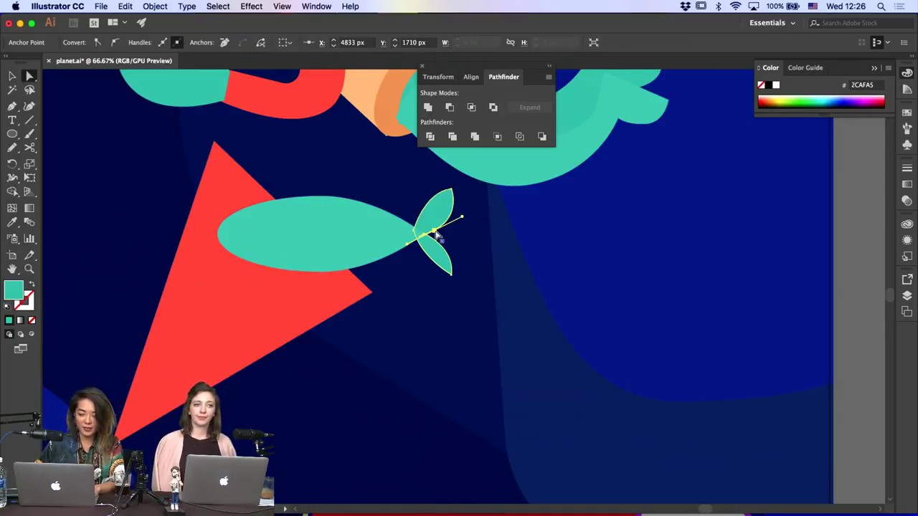
click(441, 250)
click(429, 242)
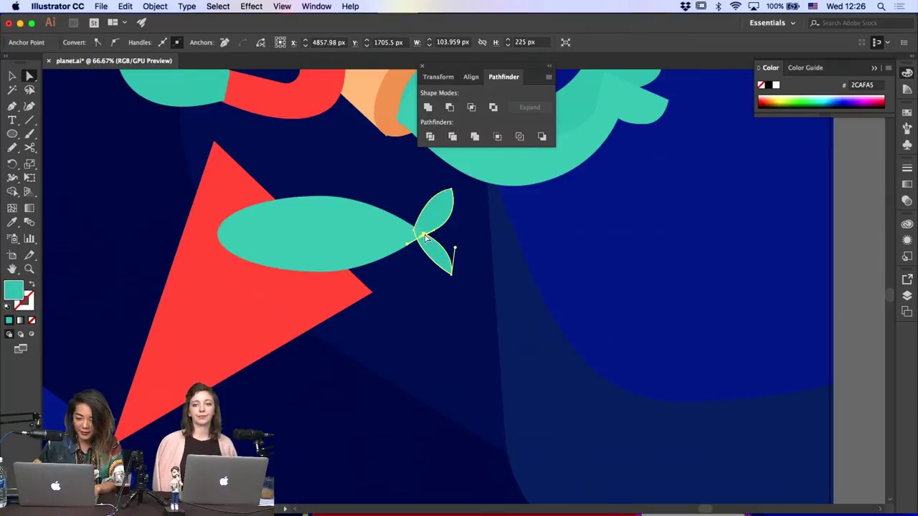
drag(425, 238, 434, 231)
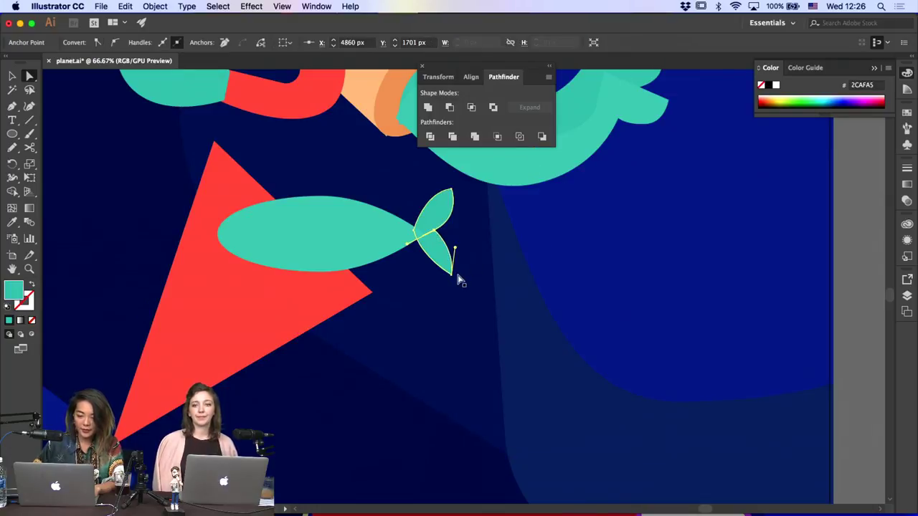
drag(451, 275, 454, 268)
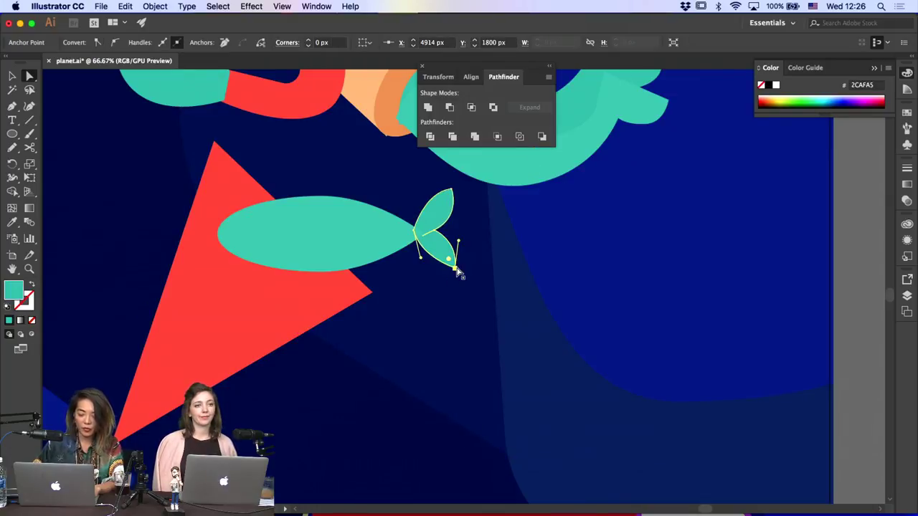
click(380, 333)
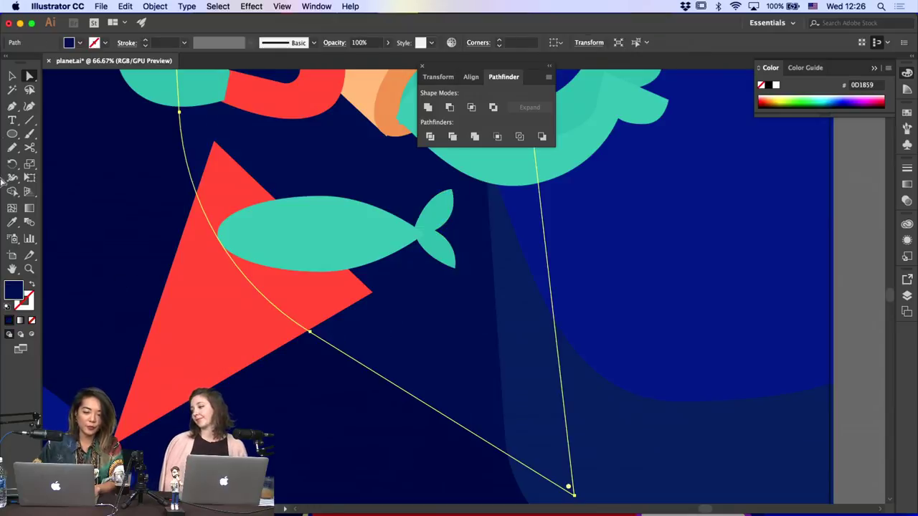
Draw a 36 px navy circle as the fish's eye near the rounded end of the body and deselect it
key(l)
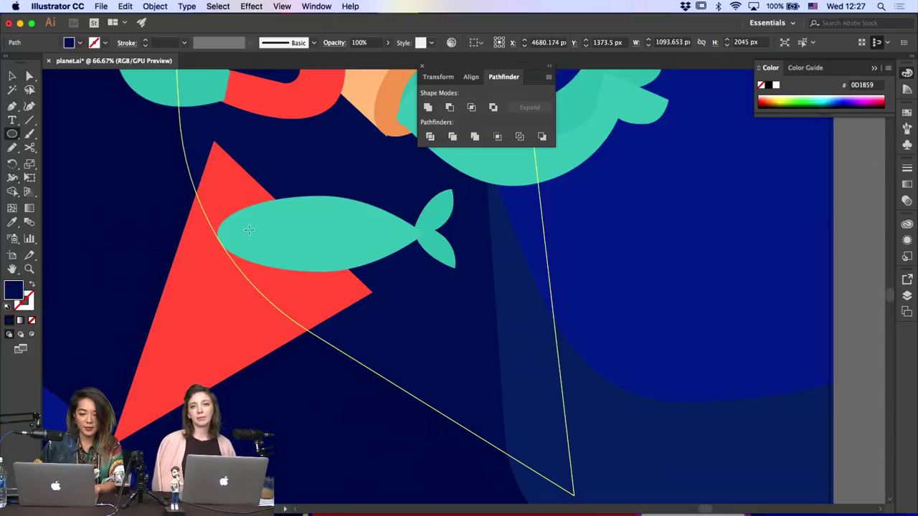
drag(244, 225, 260, 241)
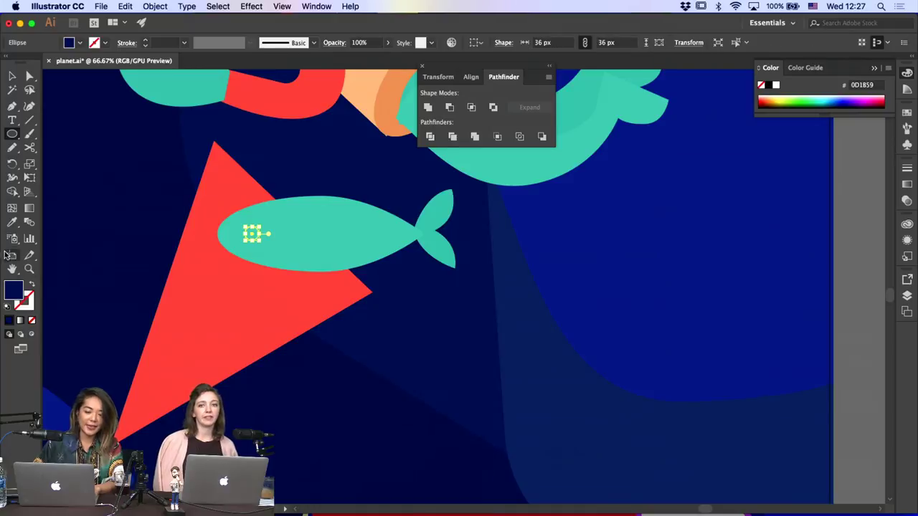
click(12, 223)
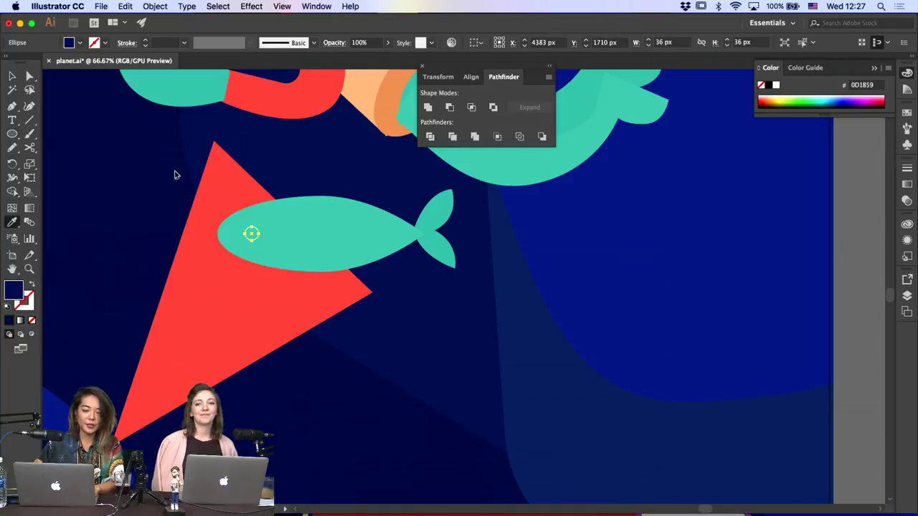
click(13, 76)
key(Delete)
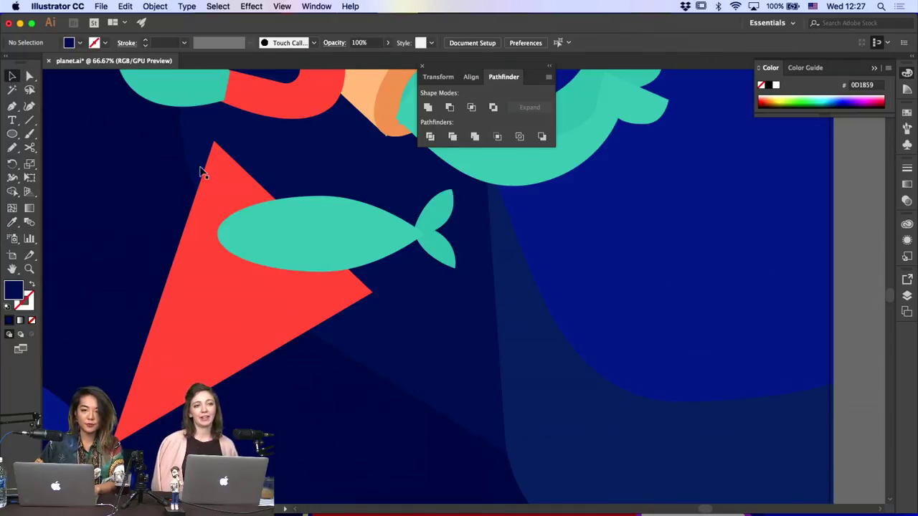
click(198, 195)
key(super+z)
click(71, 204)
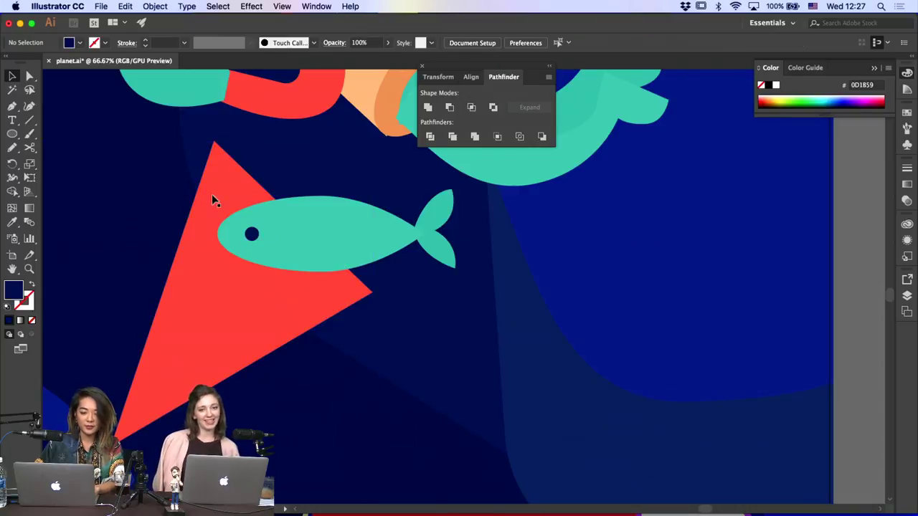
Cut the upper edge of the fish's body behind the eye with the Scissors tool, then reclose the outline with Unite
click(283, 197)
click(289, 217)
key(c)
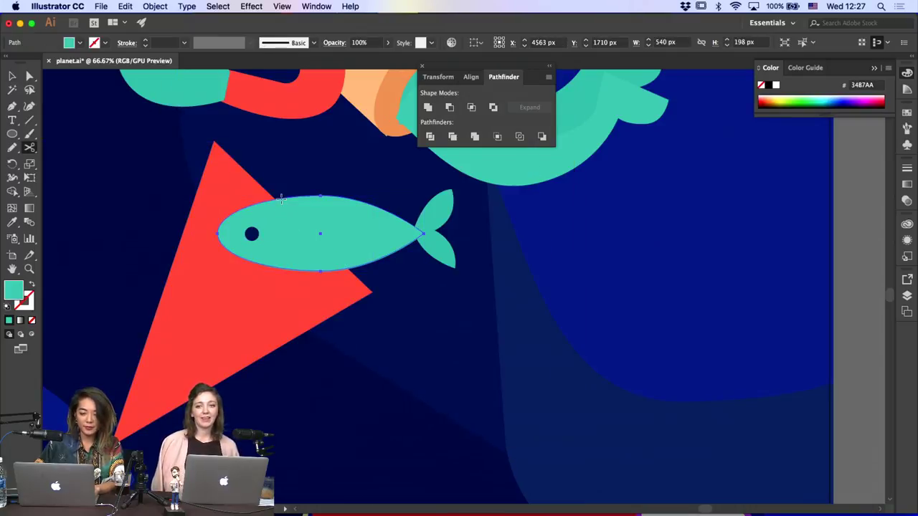
click(279, 199)
click(282, 267)
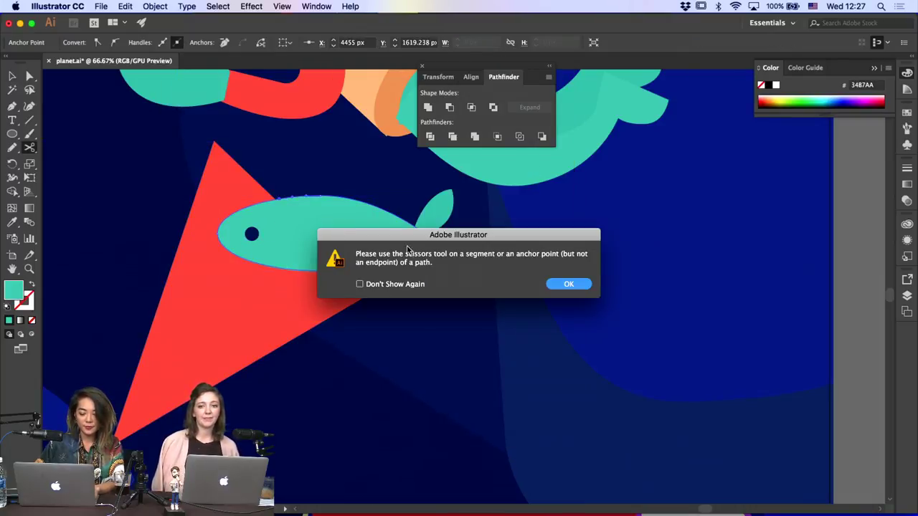
key(Return)
click(427, 108)
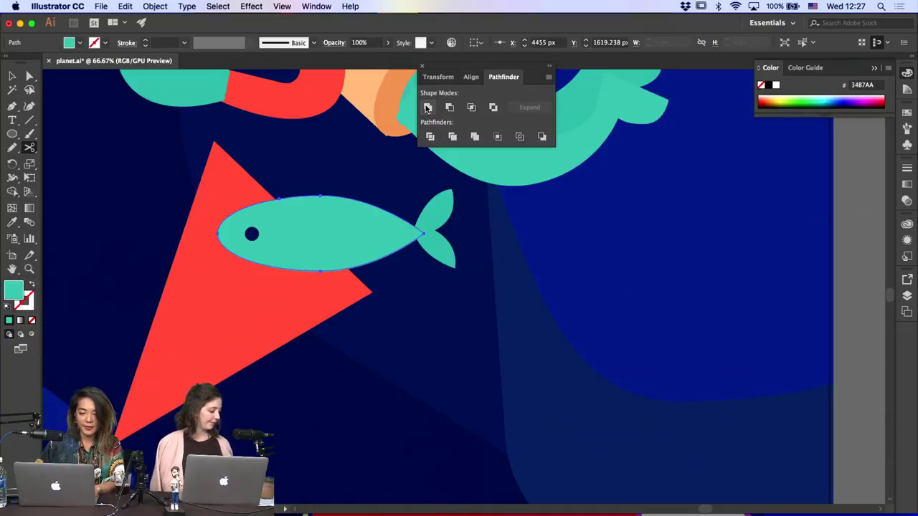
Cut the lower edge of the fish's body behind the eye, opposite the upper cut point, and reselect the body
click(282, 267)
key(Return)
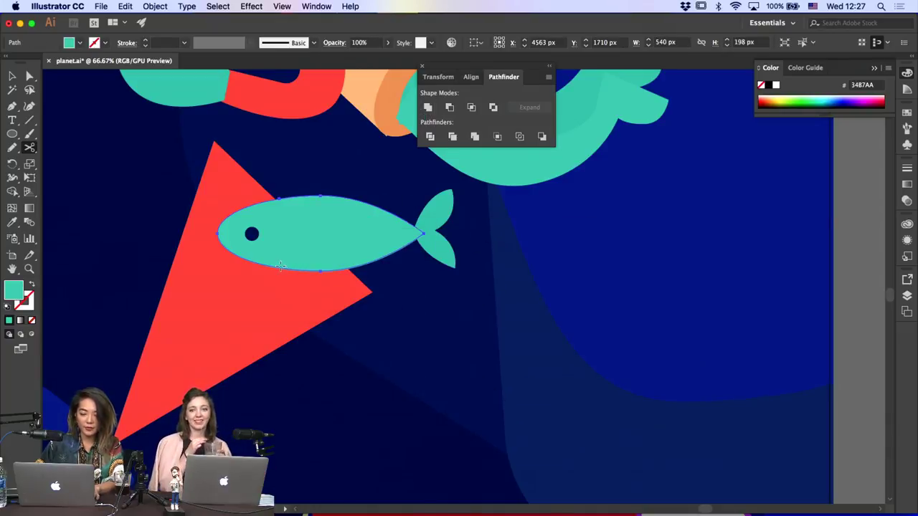
click(279, 266)
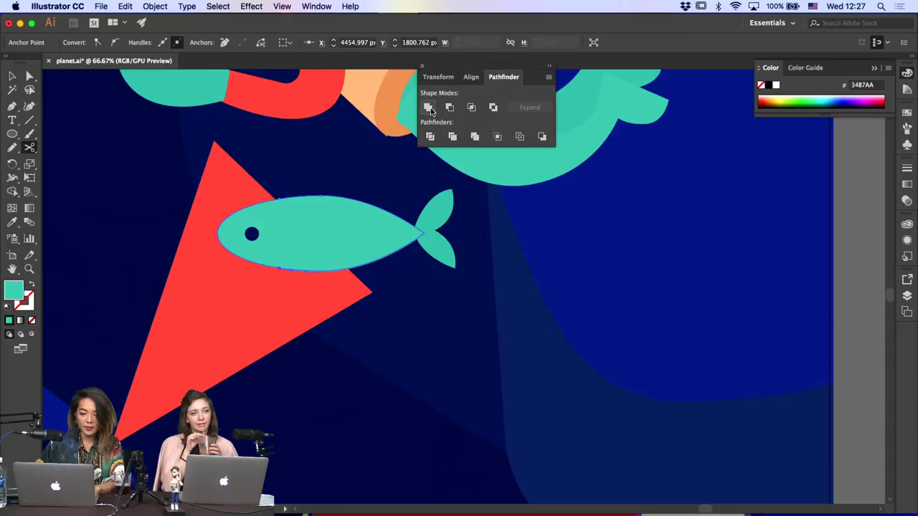
key(a)
click(348, 239)
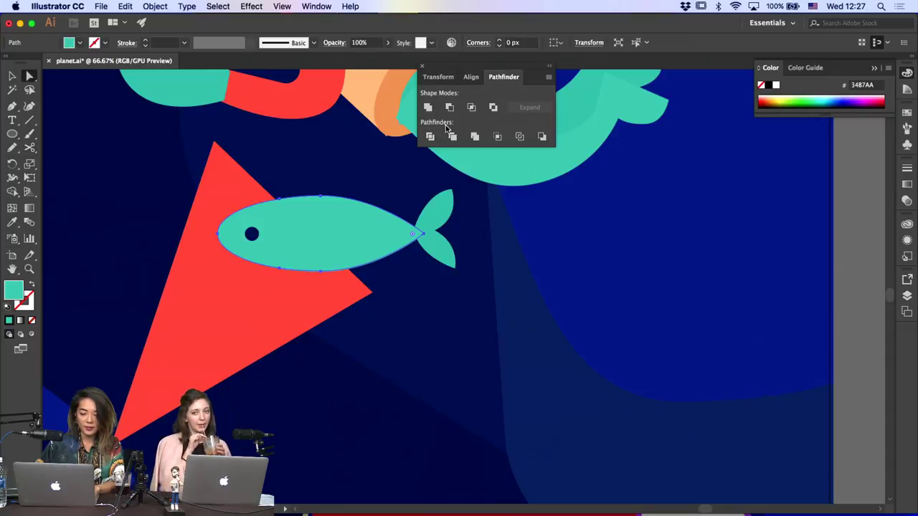
Split the fish's body at both points behind the eye and join the rear section's open ends with a straight edge
key(c)
click(280, 198)
click(281, 267)
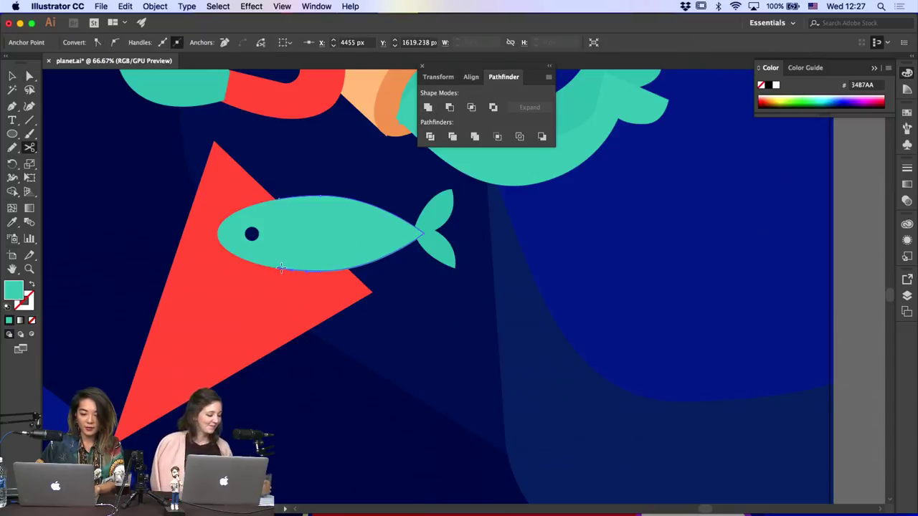
key(ctrl+j)
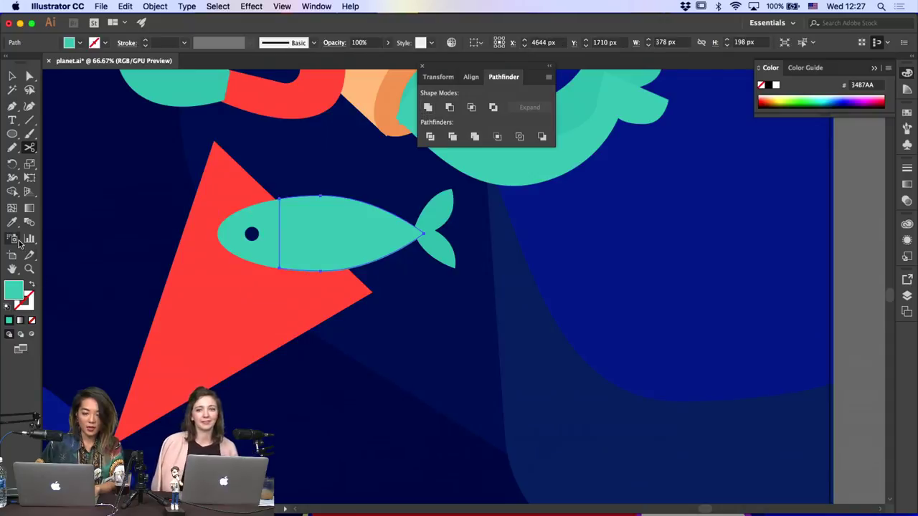
Fill the fish's rear body section with the darker teal 2CAFA5 using the Eyedropper
click(13, 226)
click(287, 125)
key(super+z)
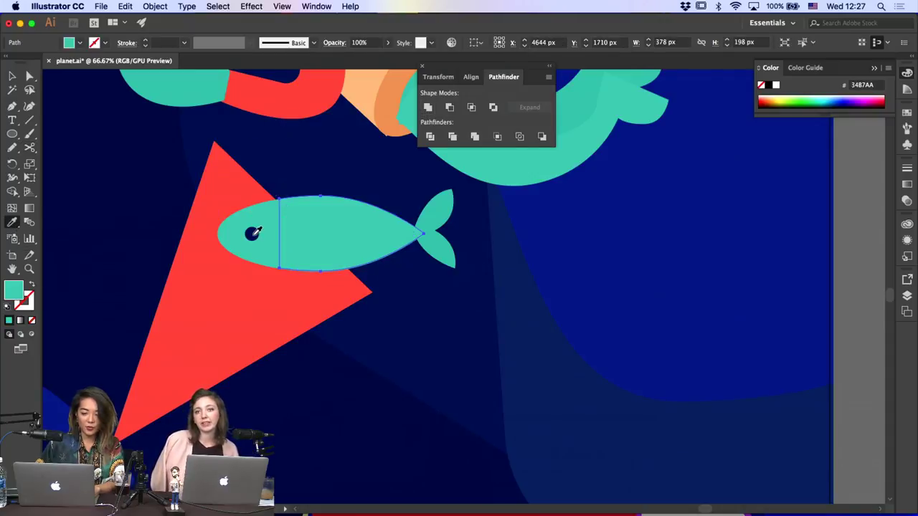
key(a)
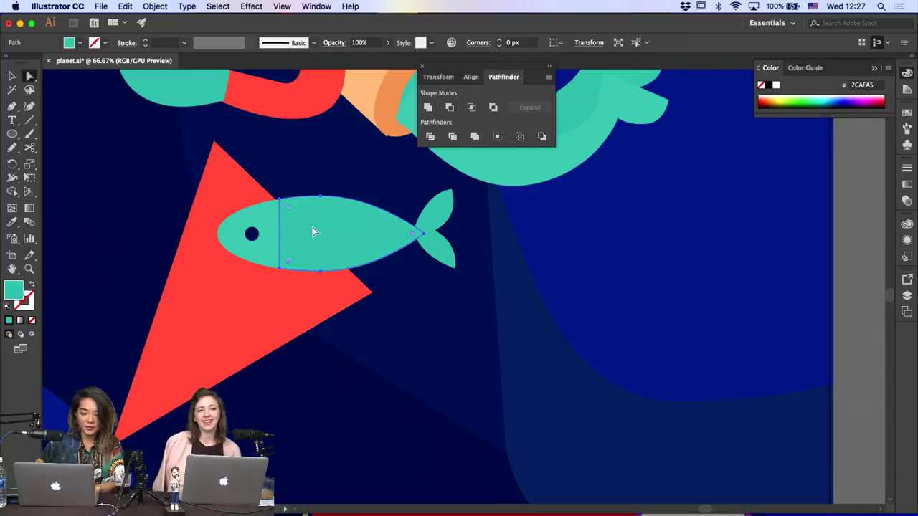
Fill the fish's head section with light orange FFB473 sampled from the astronaut using the Eyedropper
click(266, 253)
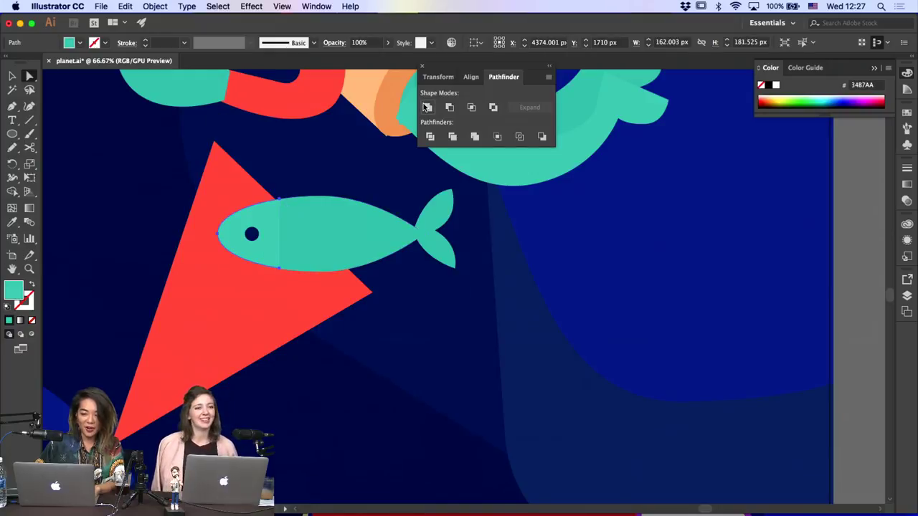
key(i)
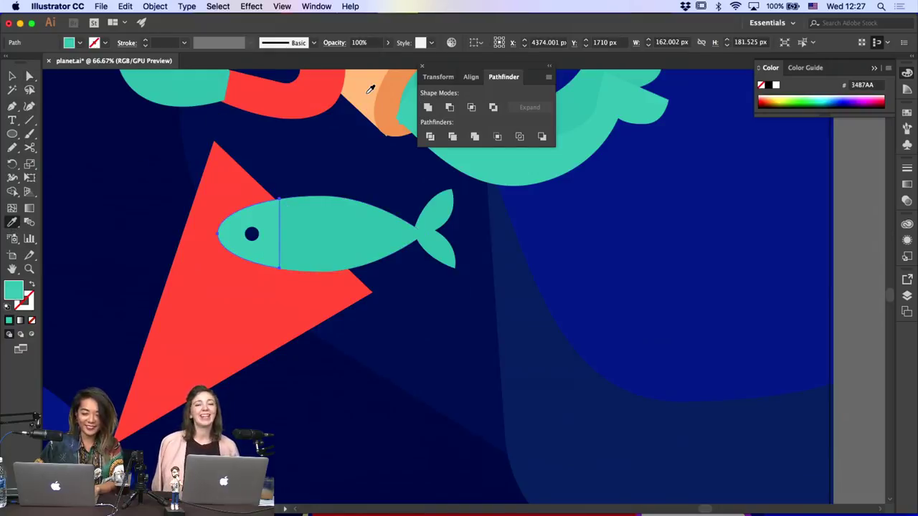
click(370, 89)
key(a)
click(337, 163)
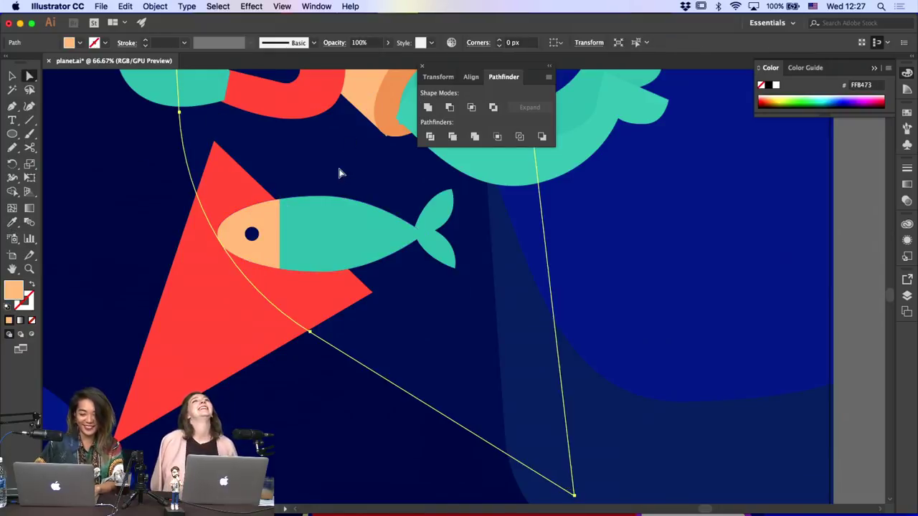
Draw an ellipse about 108 by 54 px on the fish's body as a fin and turn its tail-side anchor into a sharp point
click(12, 133)
drag(310, 224, 351, 243)
key(a)
click(352, 235)
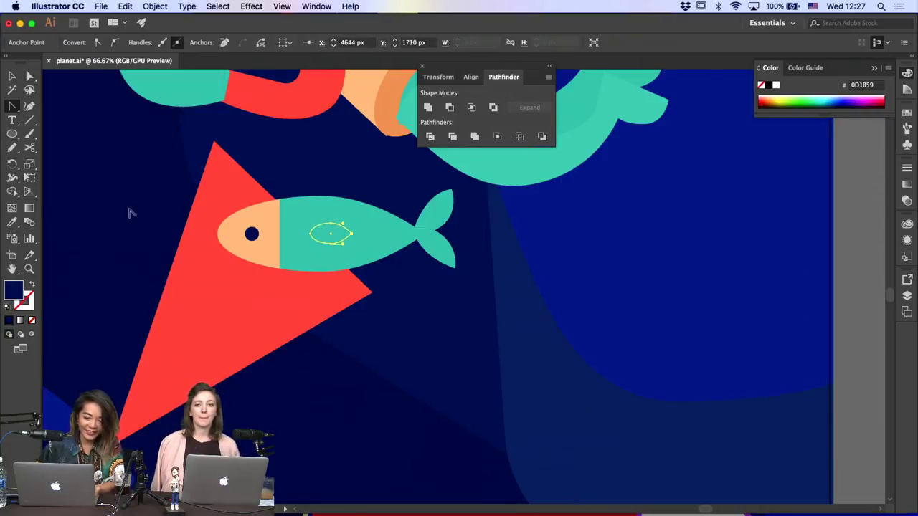
Fill the fin with the head's light orange FFB473 and cut and paste it in front of the fish's body
click(11, 223)
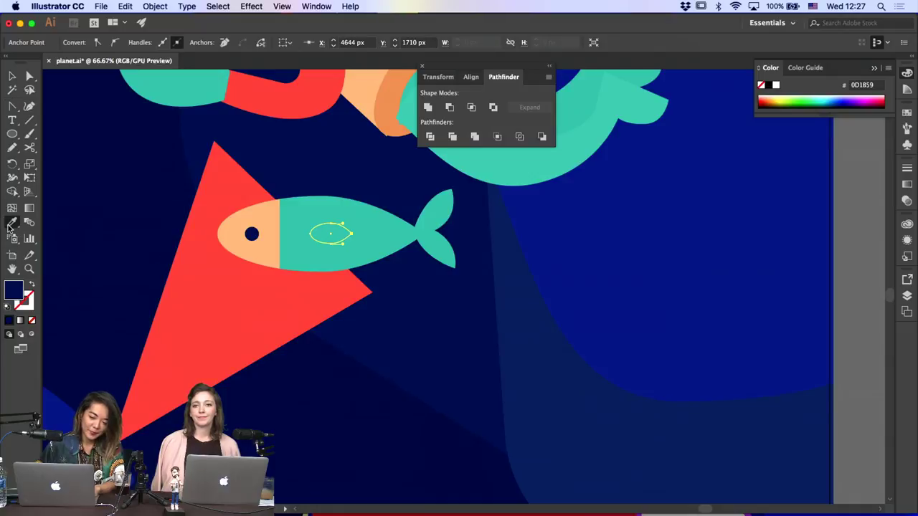
click(270, 234)
key(a)
key(v)
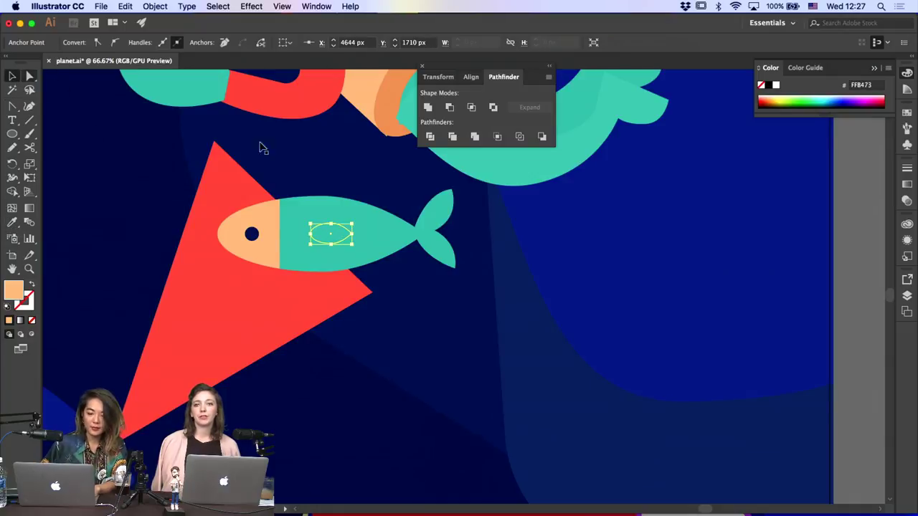
key(super+x)
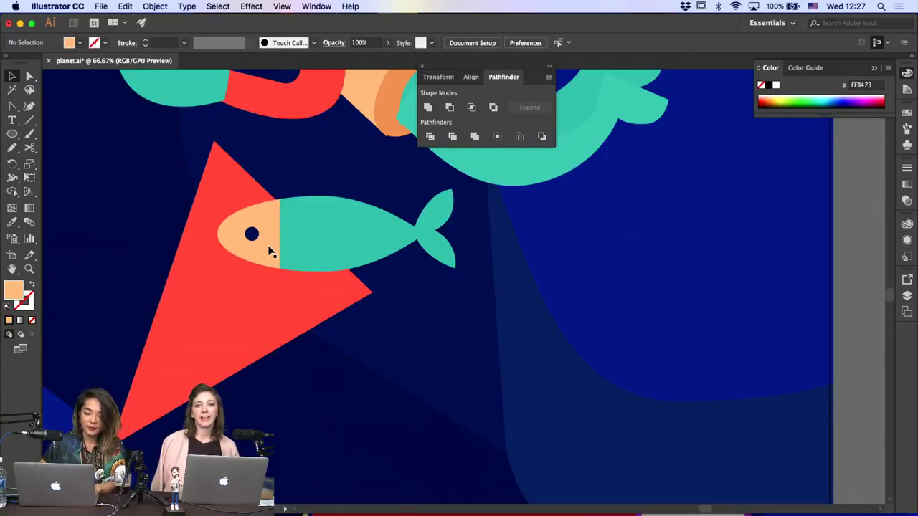
click(268, 246)
key(super+f)
Add an anchor point midway along the straight rear edge of the fish's orange head, turning off the anchor tool's warning
key(a)
click(274, 245)
key(plus)
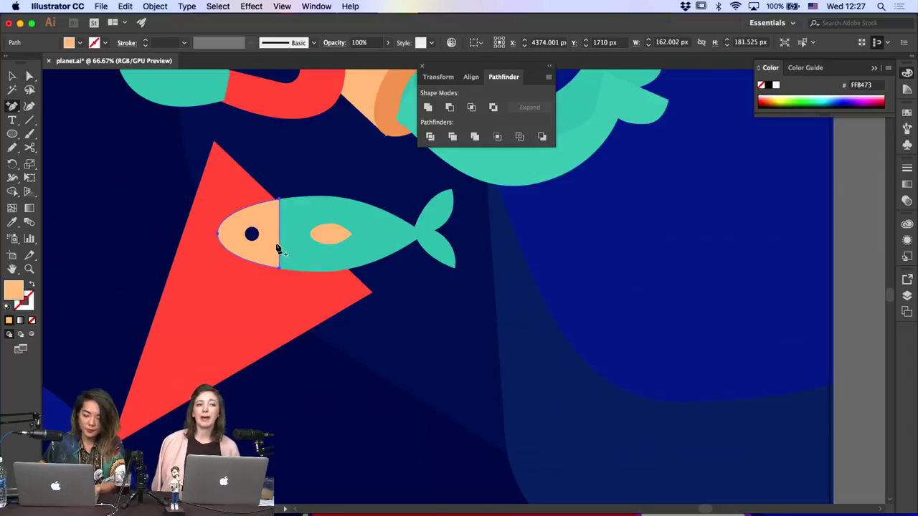
click(283, 238)
key(Return)
click(282, 238)
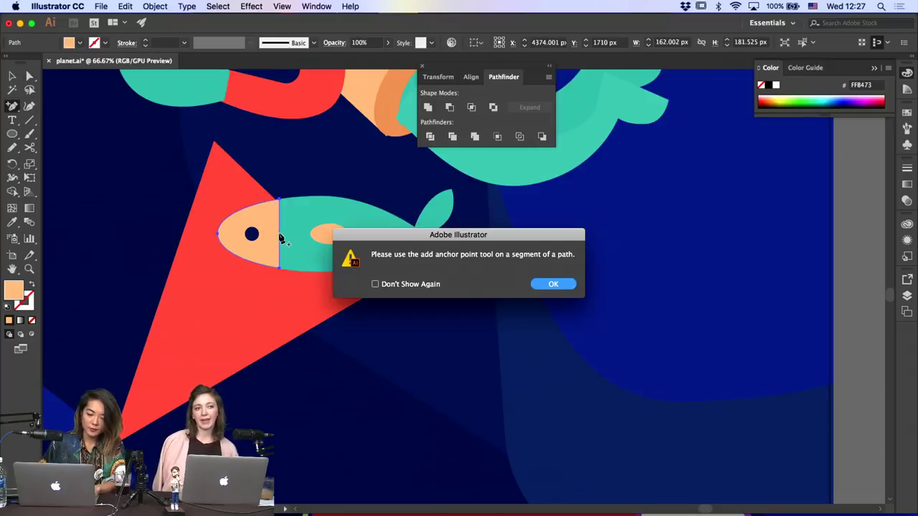
click(375, 283)
key(Return)
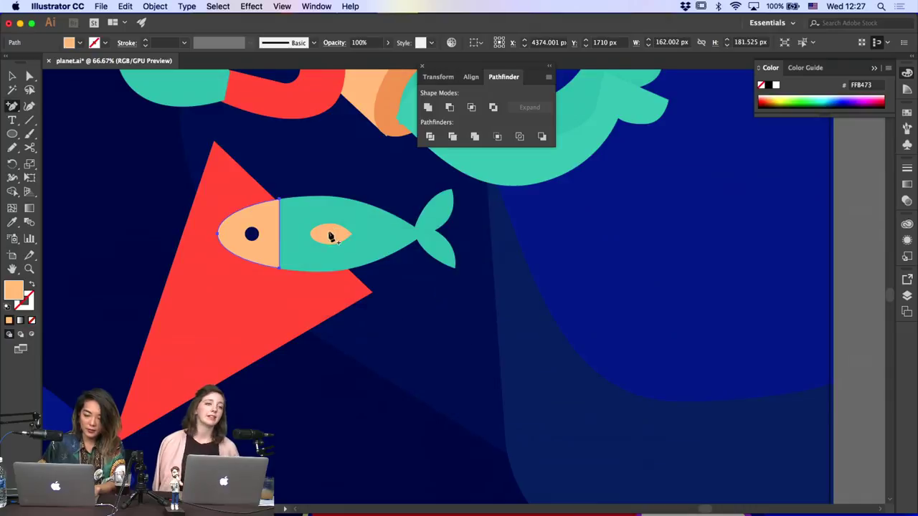
click(280, 236)
key(a)
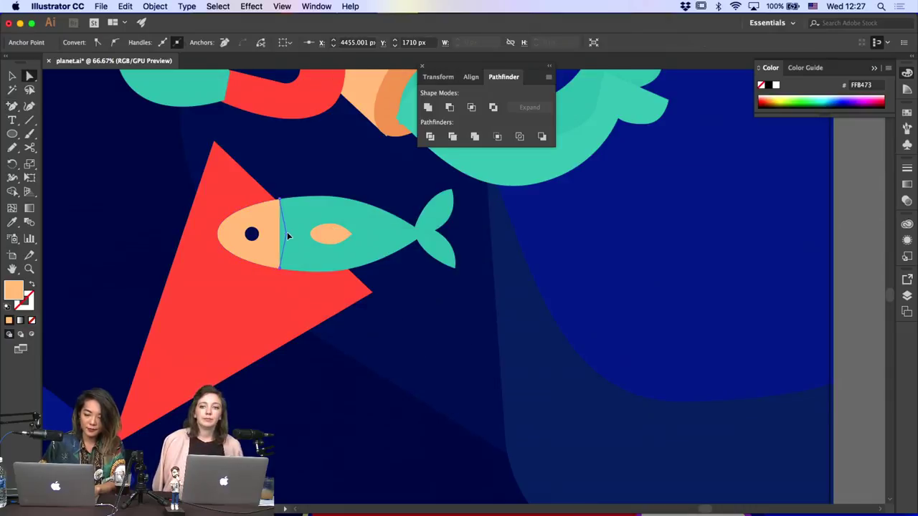
Move the head's rear anchor point toward the tail to X 4500 px and convert it to a smooth curve
drag(288, 233, 297, 246)
key(shift+c)
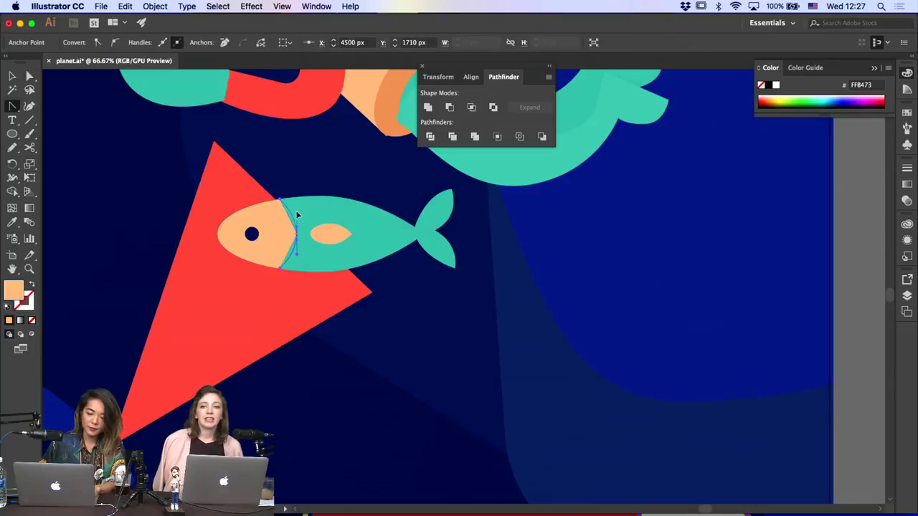
key(a)
click(310, 158)
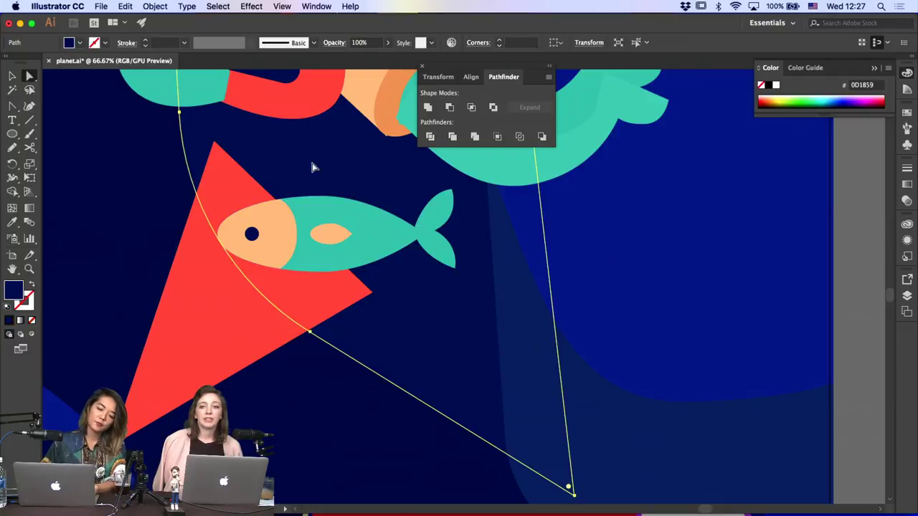
Fill the fin with teal 2CAFA5 and rotate it slightly so its pointed end tilts upward
click(331, 234)
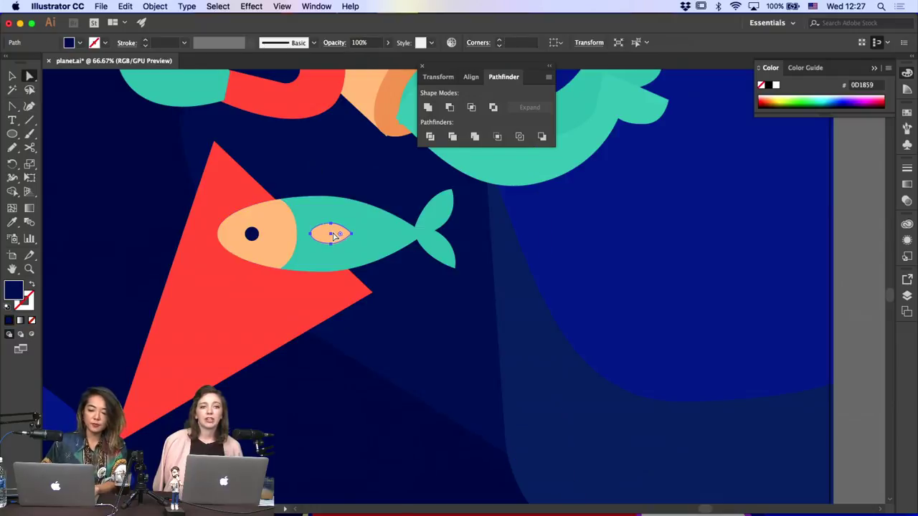
click(431, 218)
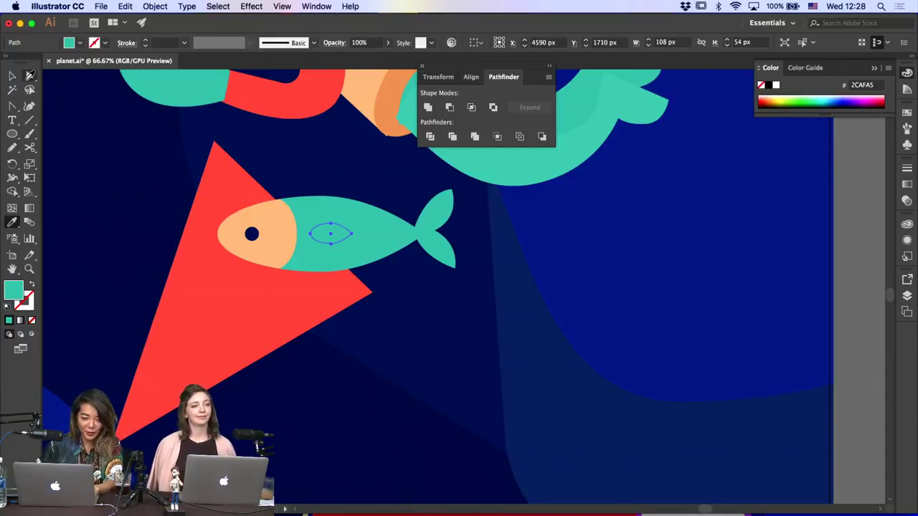
click(13, 76)
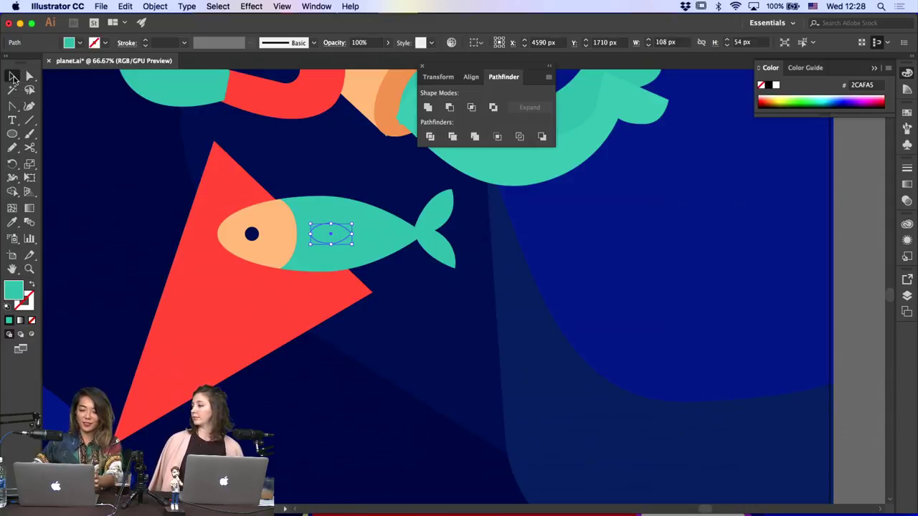
mouse_move(356, 218)
mouse_down()
mouse_move(358, 210)
mouse_move(373, 218)
mouse_up()
Add the fish's tail to the fin selection and fill both with the darker teal 0D9E90
shift+click(426, 208)
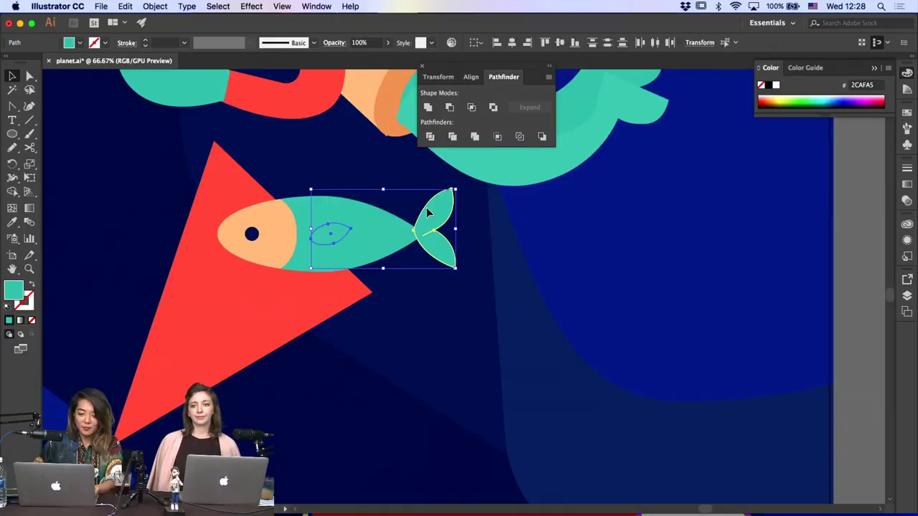
key(Delete)
click(317, 225)
key(super+z)
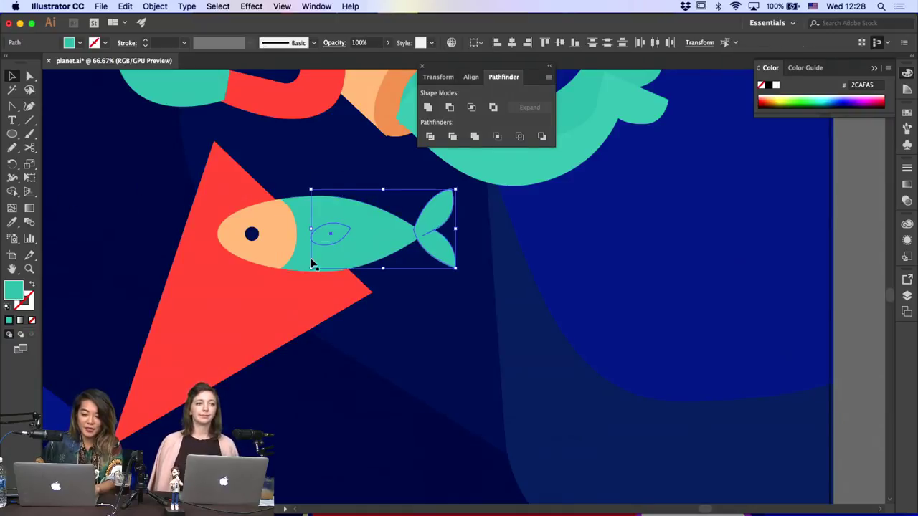
click(199, 156)
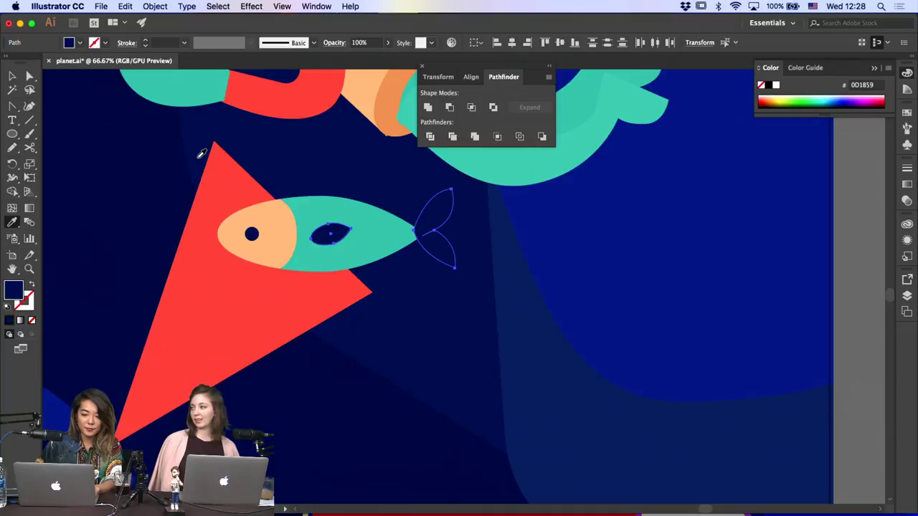
click(575, 105)
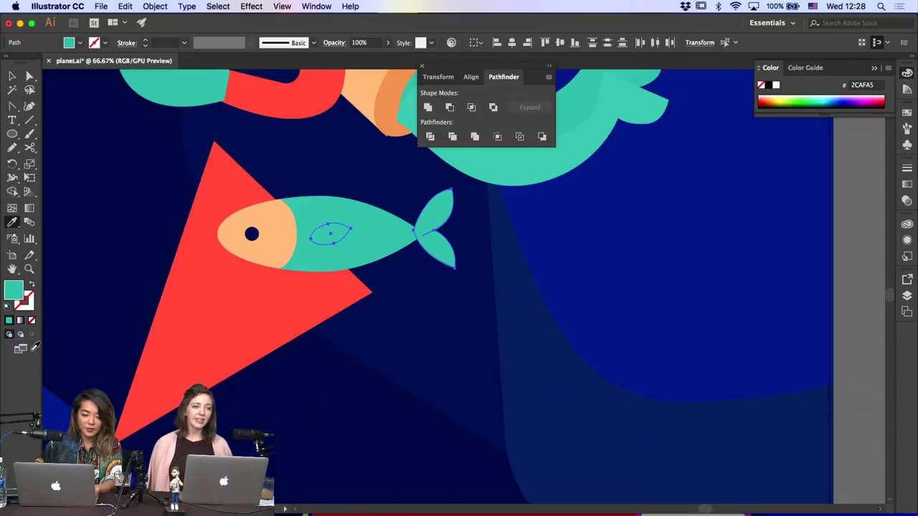
double_click(11, 291)
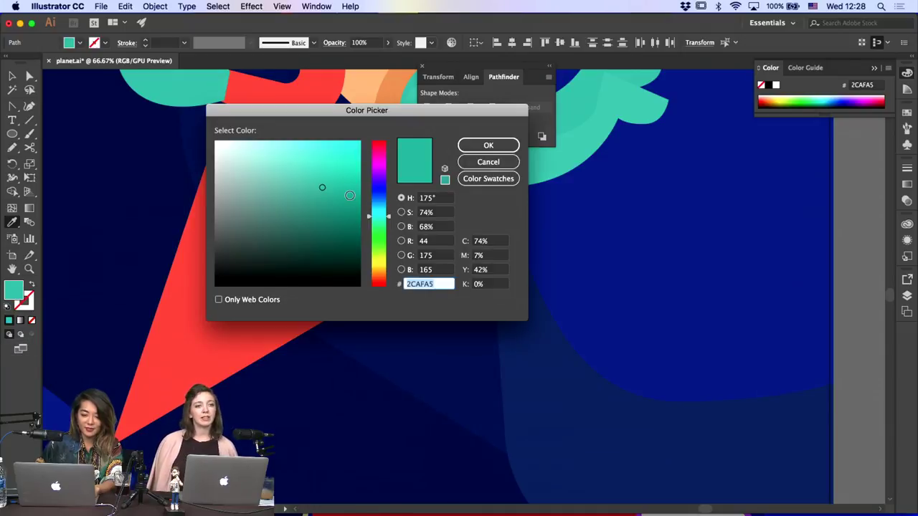
click(350, 196)
key(Return)
Move the fin slightly upward on the fish's body, then delete it
key(a)
click(362, 248)
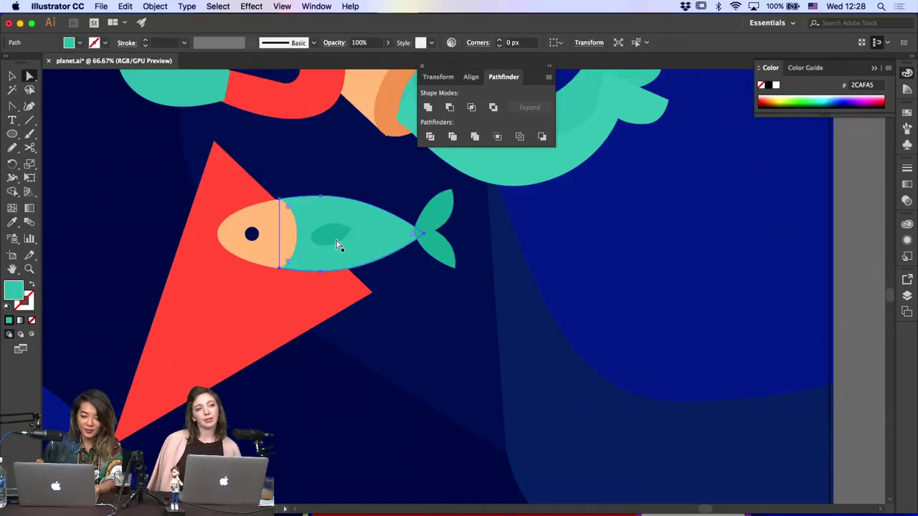
drag(336, 241, 330, 228)
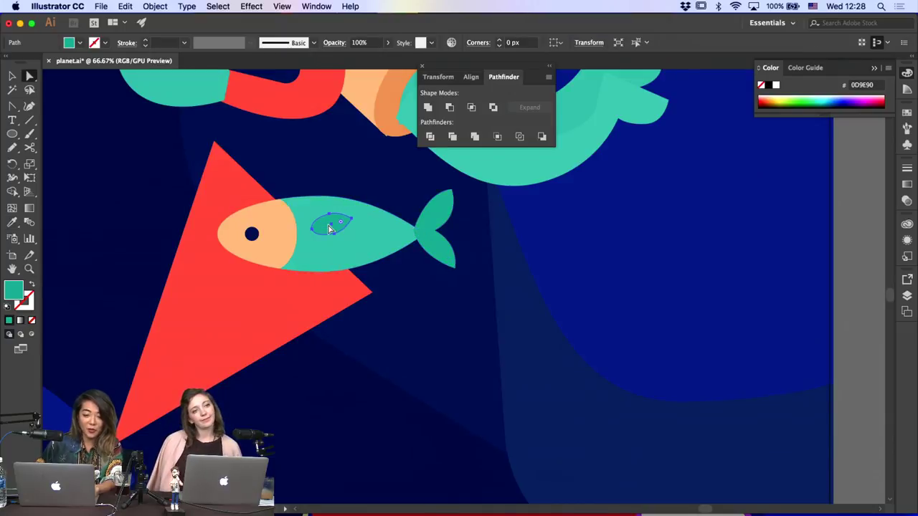
key(Delete)
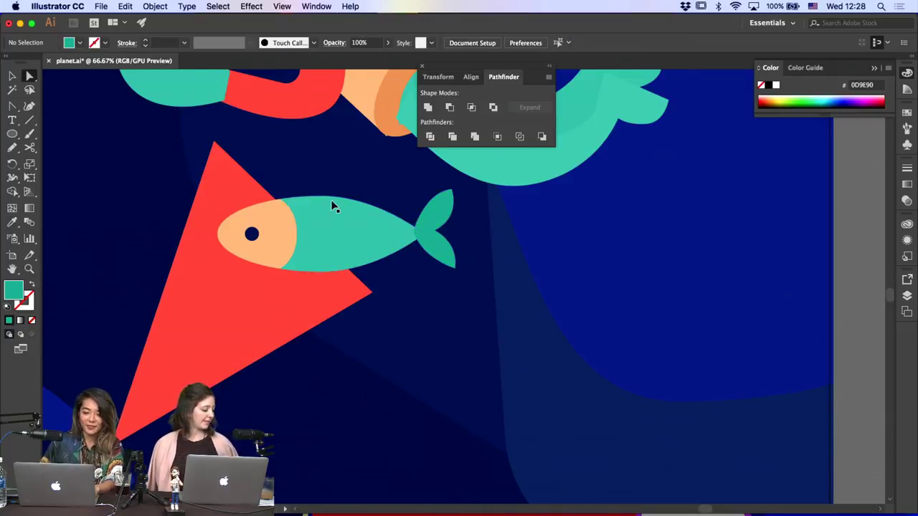
Examine how the fish looks within the whole illustration and up close
key(super+minus)
key(super+minus)
key(super+minus)
key(super+minus)
key(super+minus)
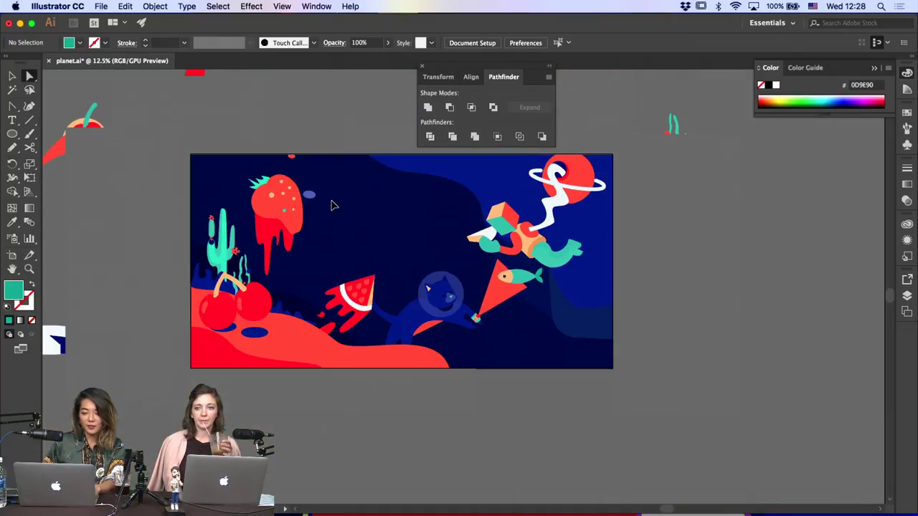
key(super+plus)
key(super+plus)
key(super+plus)
key(super+plus)
key(super+plus)
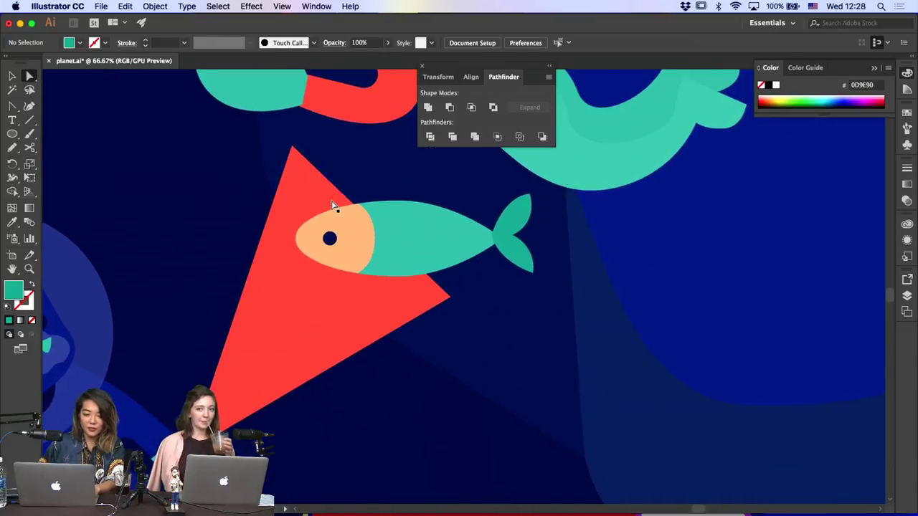
Draw a dark teal stripe 18 px high with the Pen tool along the body's midline, from the head's edge nearly to the tail
click(13, 106)
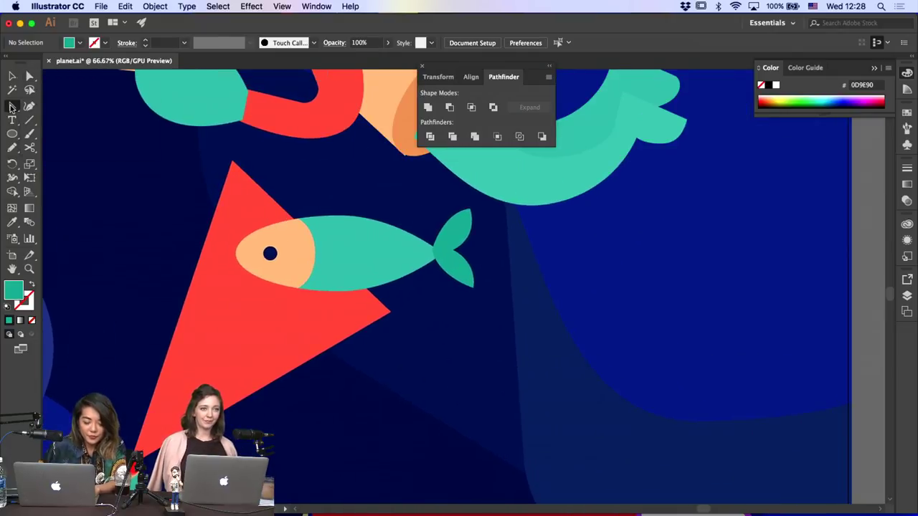
click(314, 250)
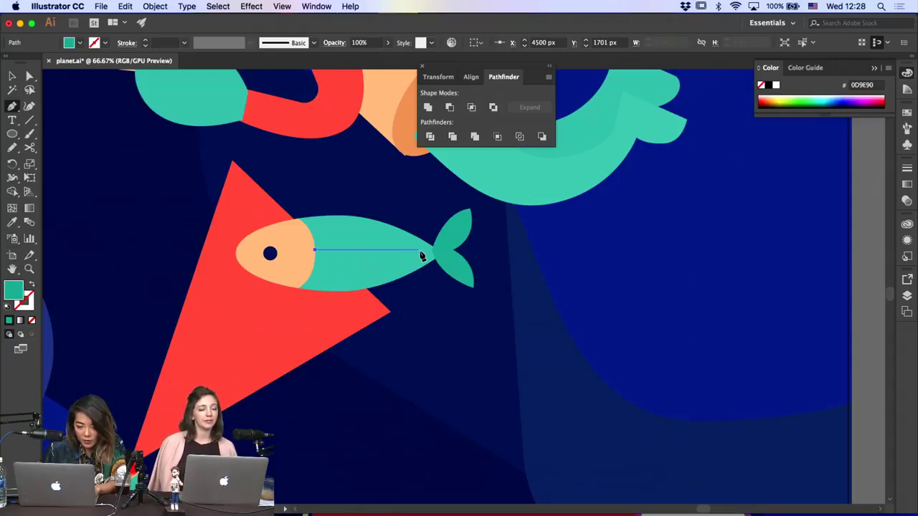
click(420, 254)
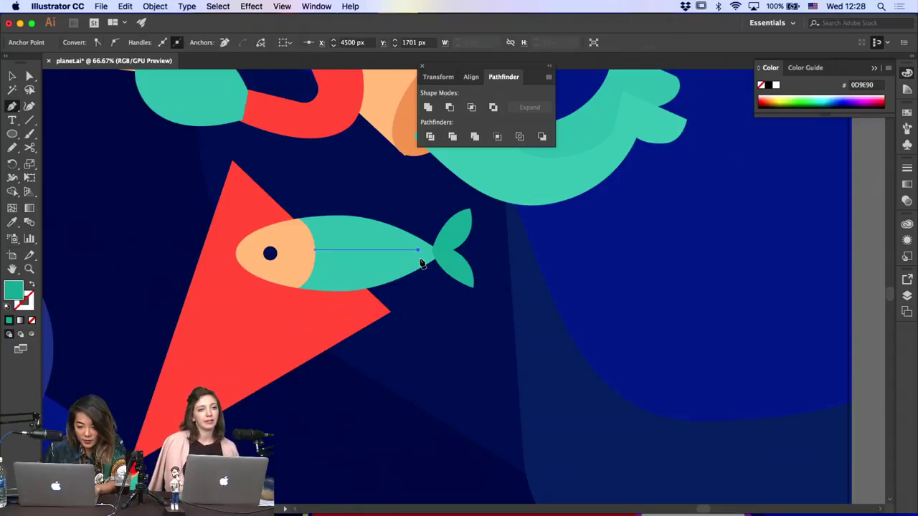
click(316, 256)
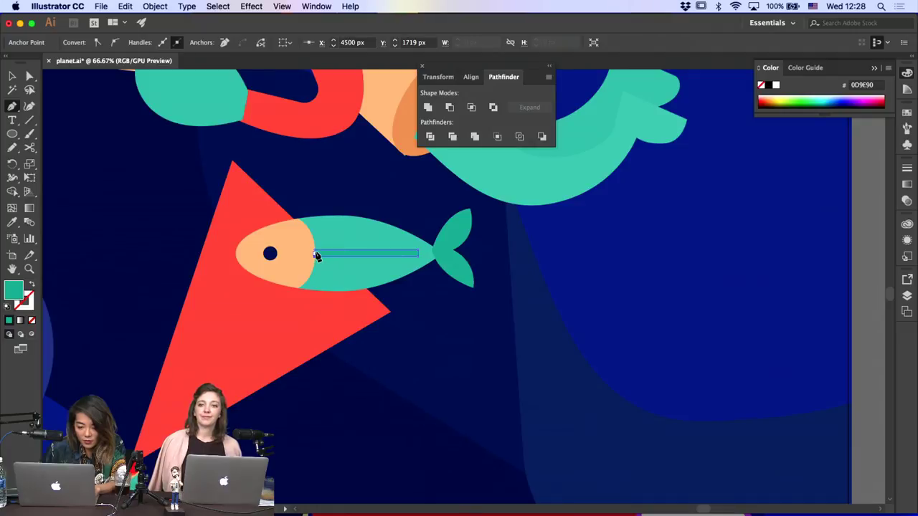
click(315, 250)
key(a)
click(157, 141)
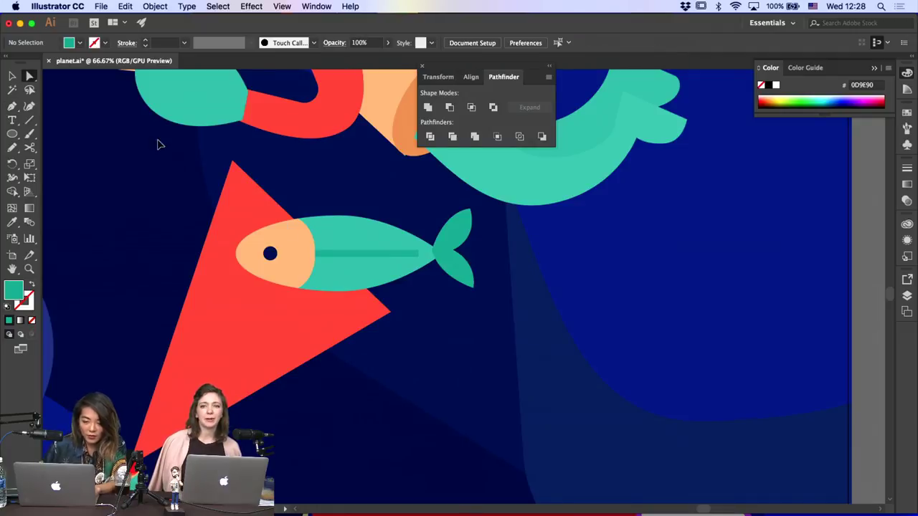
Draw a vertical curved rib, 135 px high, across the fish's midline stripe near the head with the Pen tool, bowing toward the tail
key(super+plus)
key(super+plus)
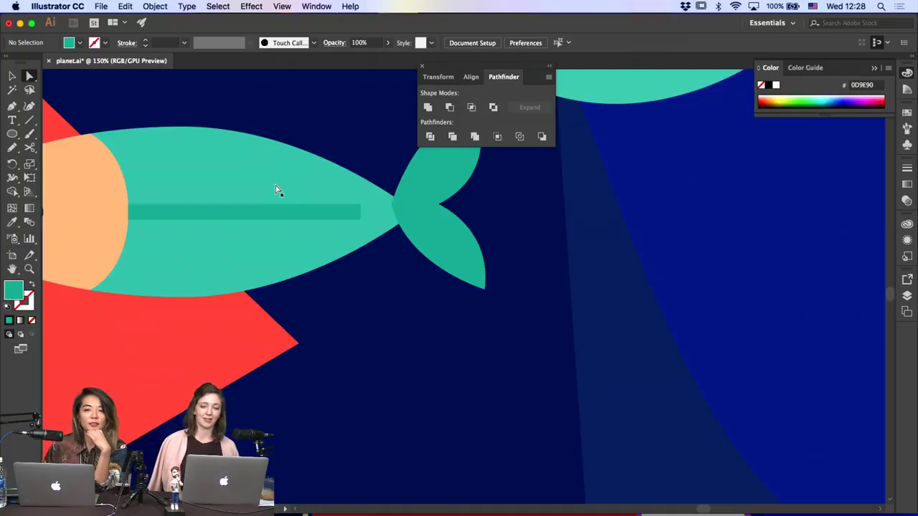
scroll(361, 265, left, 1)
scroll(360, 269, left, 3)
scroll(361, 269, up, 2)
key(p)
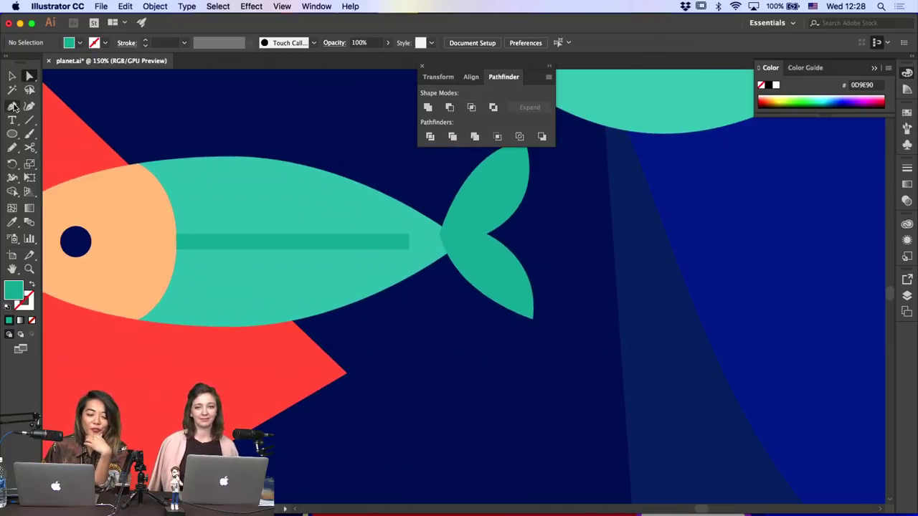
click(199, 188)
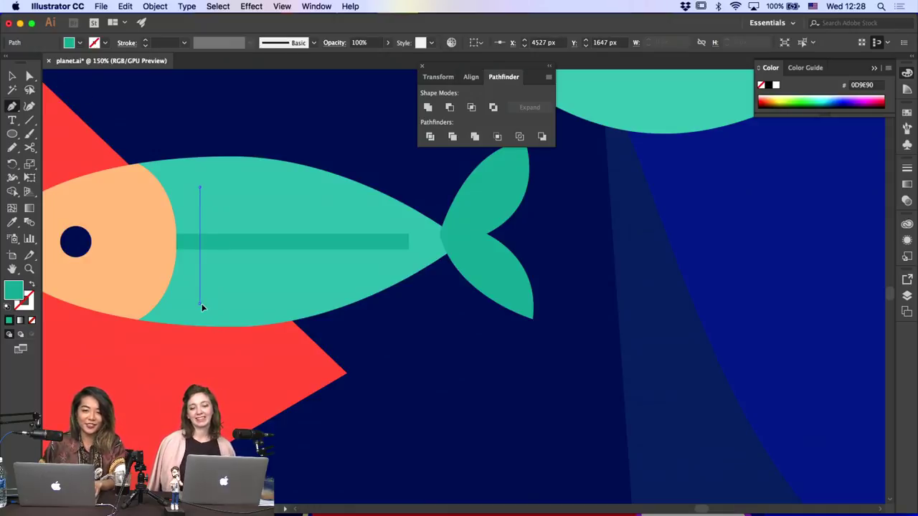
drag(200, 302, 171, 365)
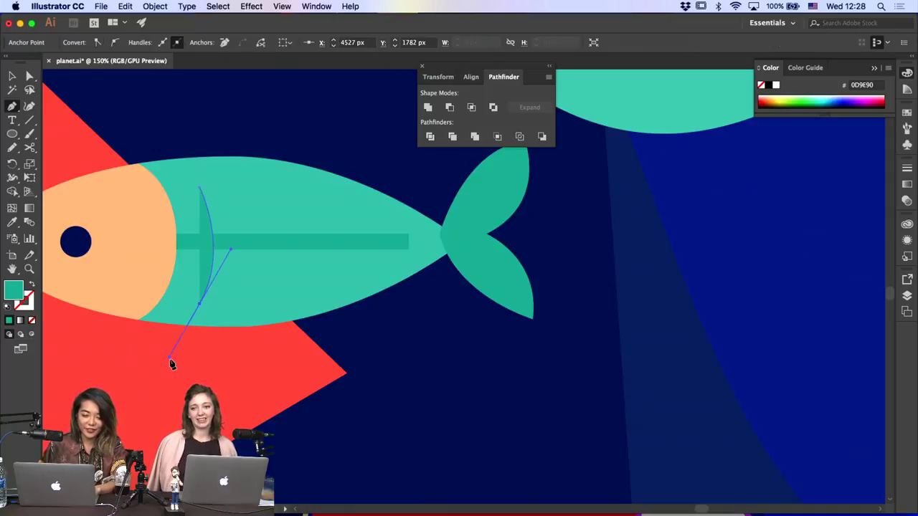
Swap the curved rib's dark teal fill to its stroke and set the stroke weight to 10 pt
click(31, 284)
click(24, 301)
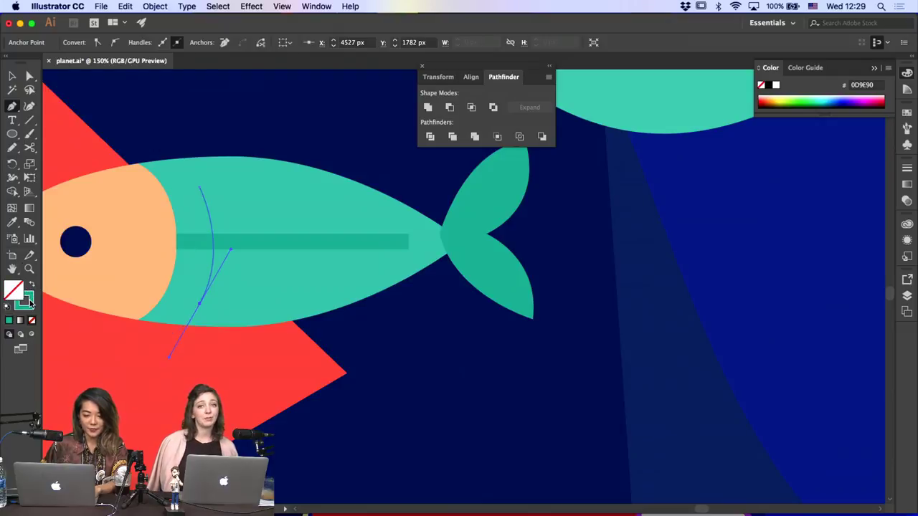
click(68, 188)
click(906, 168)
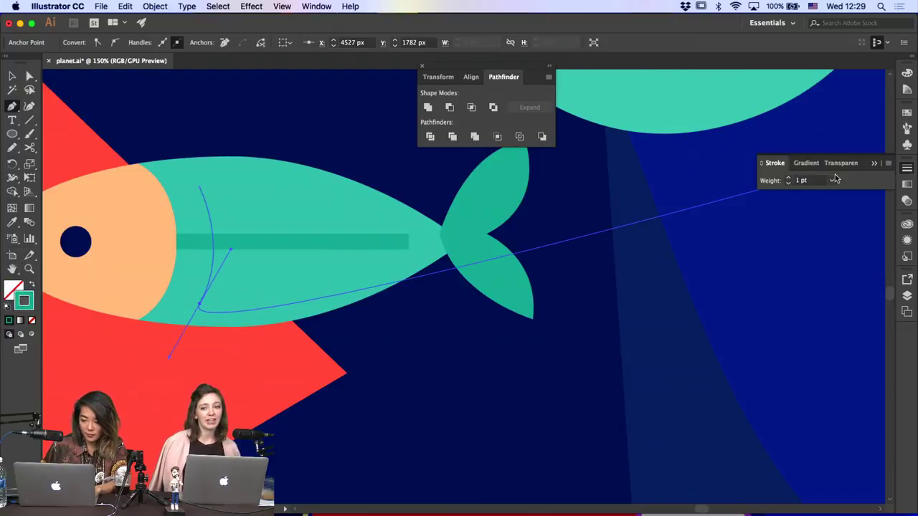
drag(818, 183, 762, 184)
text(10)
key(Return)
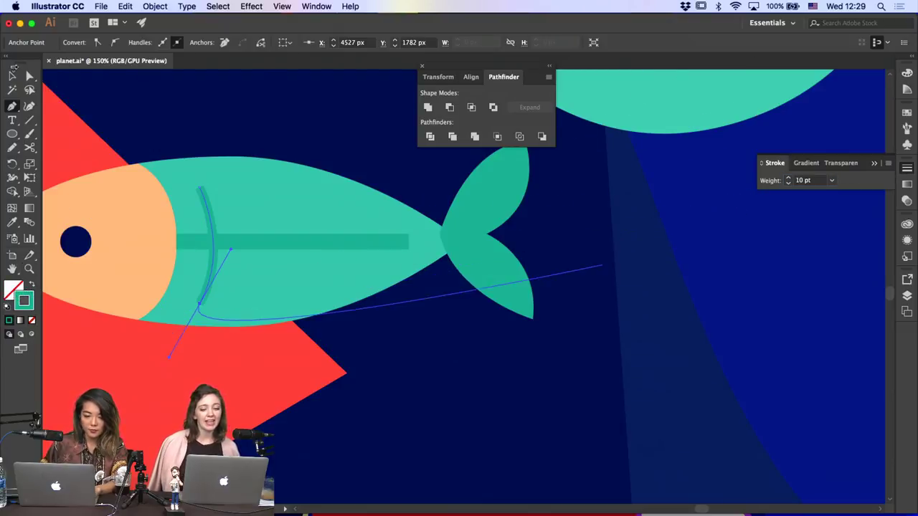
Duplicate the rib three times along the midline stripe toward the tail, spacing the copies about evenly
click(12, 74)
click(170, 137)
click(209, 228)
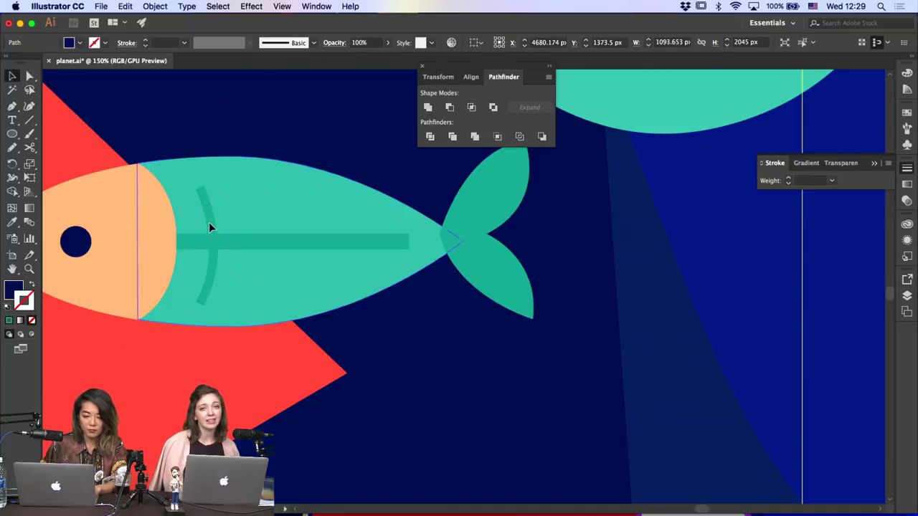
click(210, 222)
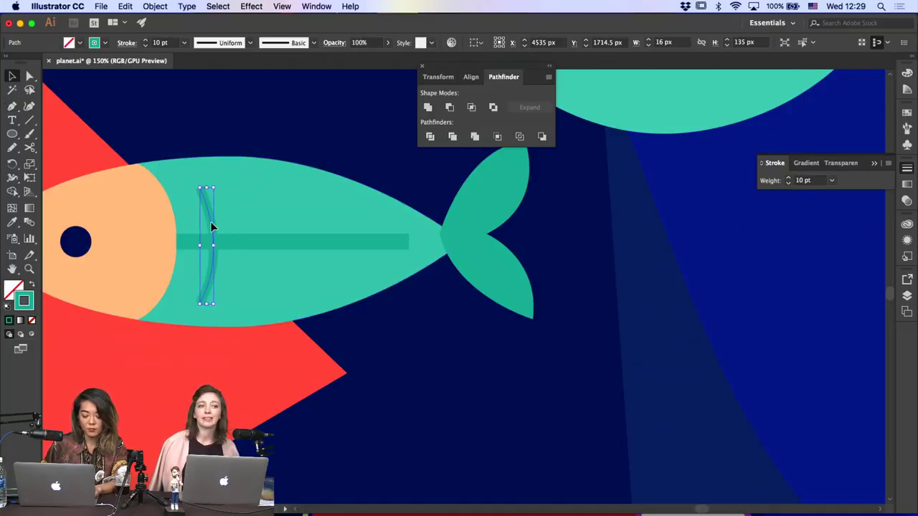
drag(210, 222, 324, 227)
click(251, 226)
click(314, 228)
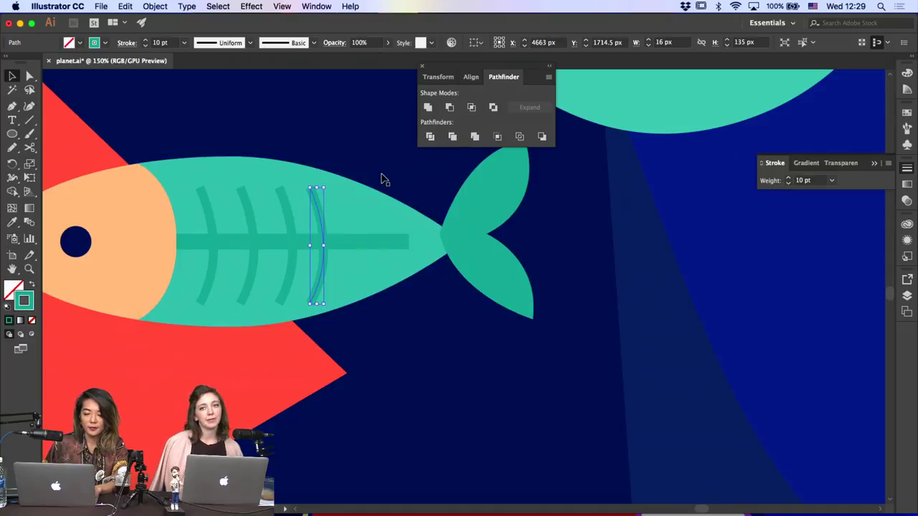
Nudge the fourth rib 9 px toward the tail and place a fifth copy 45 px beyond it
key(Right)
key(Right)
key(Right)
key(Right)
key(Right)
key(Right)
key(Right)
key(Right)
key(Right)
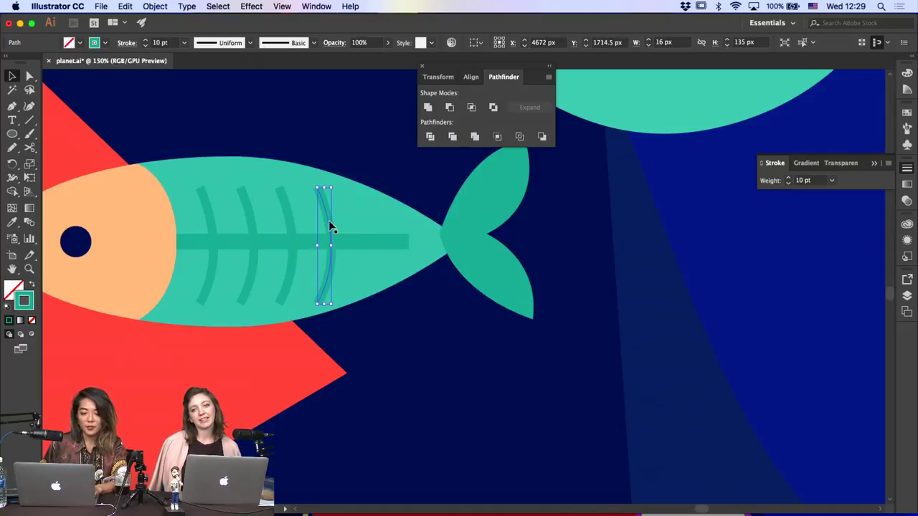
drag(329, 223, 370, 221)
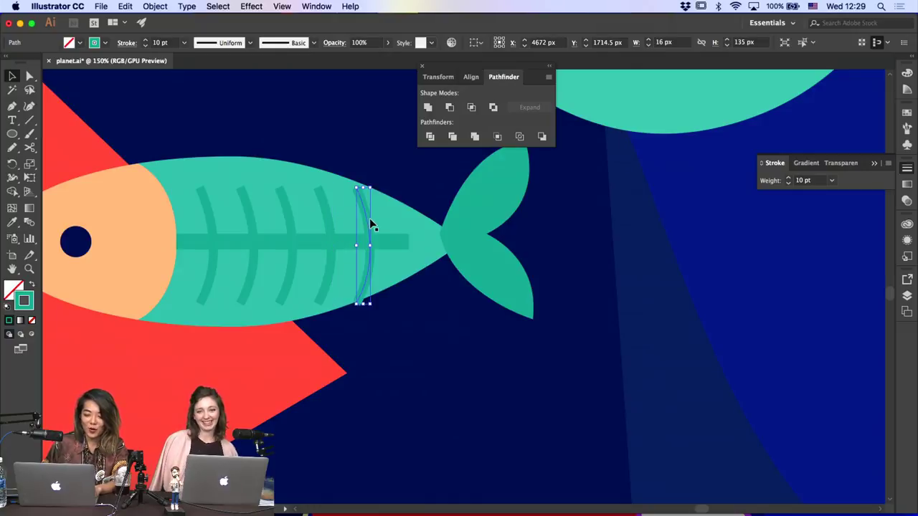
Try to cut the fifth rib near its upper end with the Scissors tool
key(c)
click(367, 210)
key(Return)
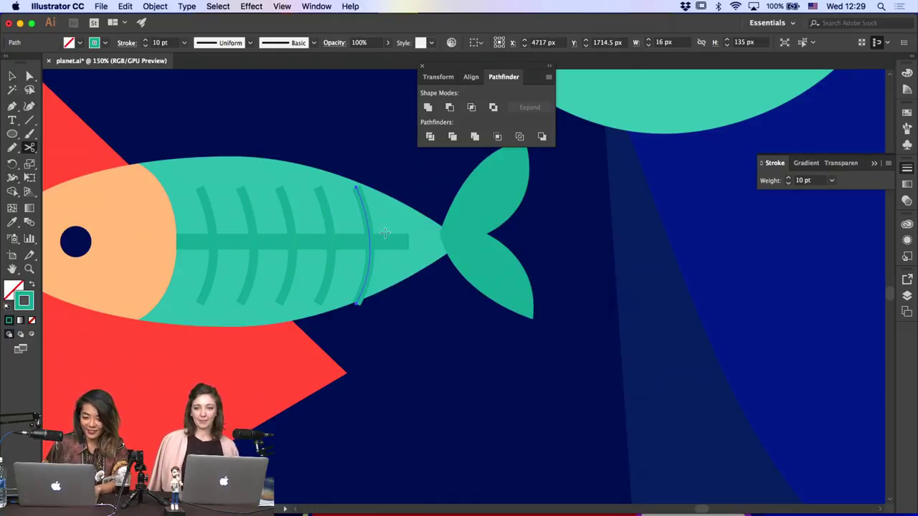
click(361, 209)
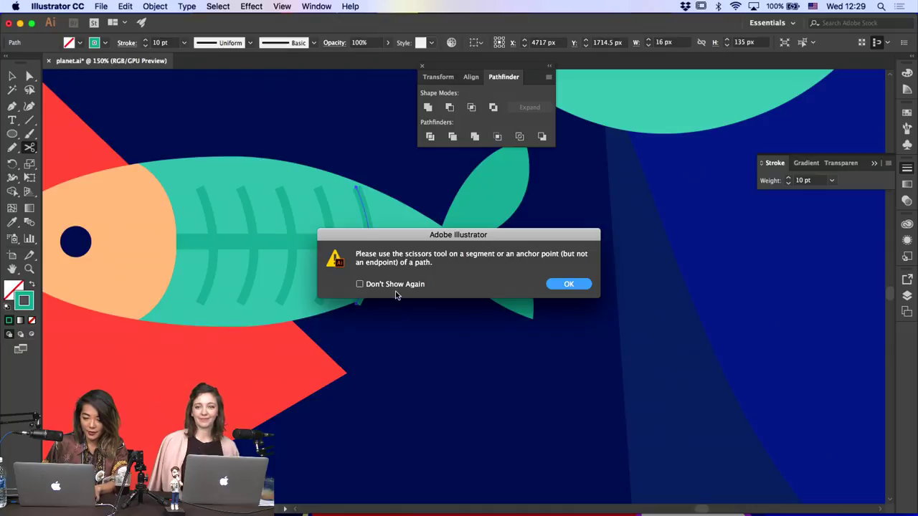
key(Return)
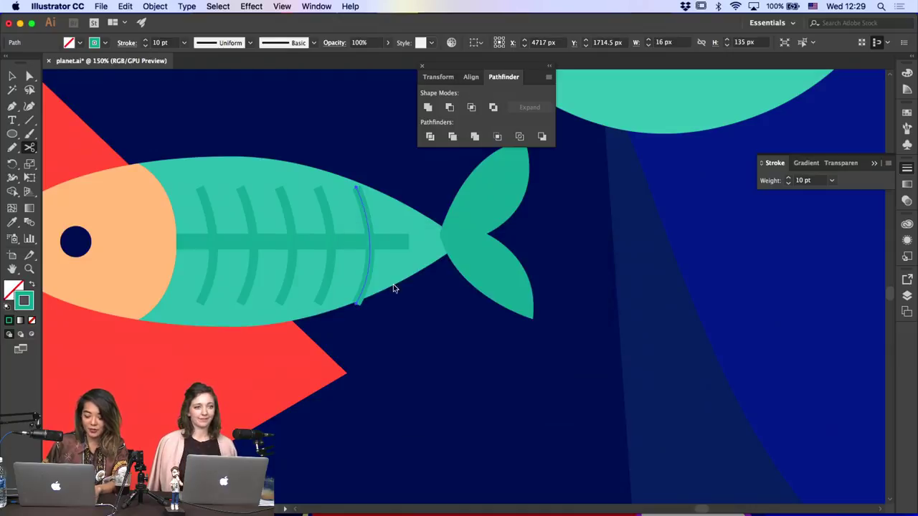
Cut the fifth rib near both ends with the Scissors tool and delete the two end pieces so it fits the narrowing body
key(super+equal)
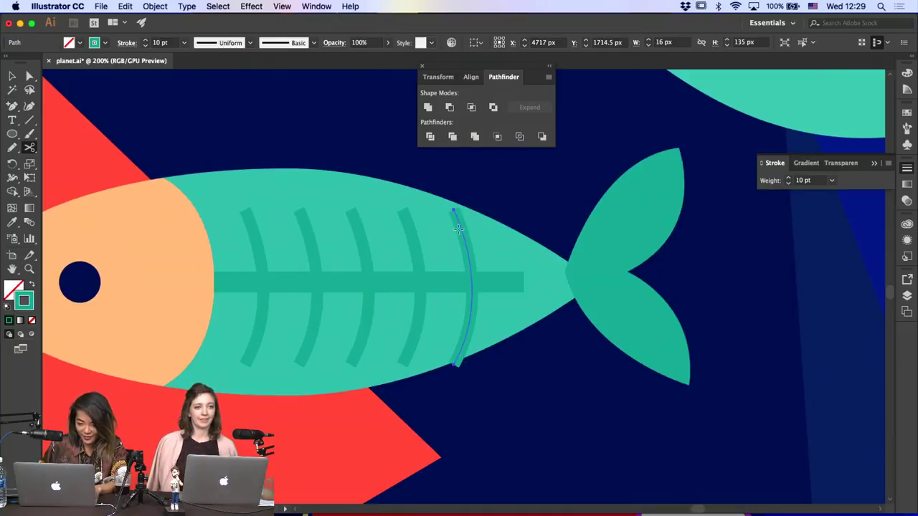
click(459, 229)
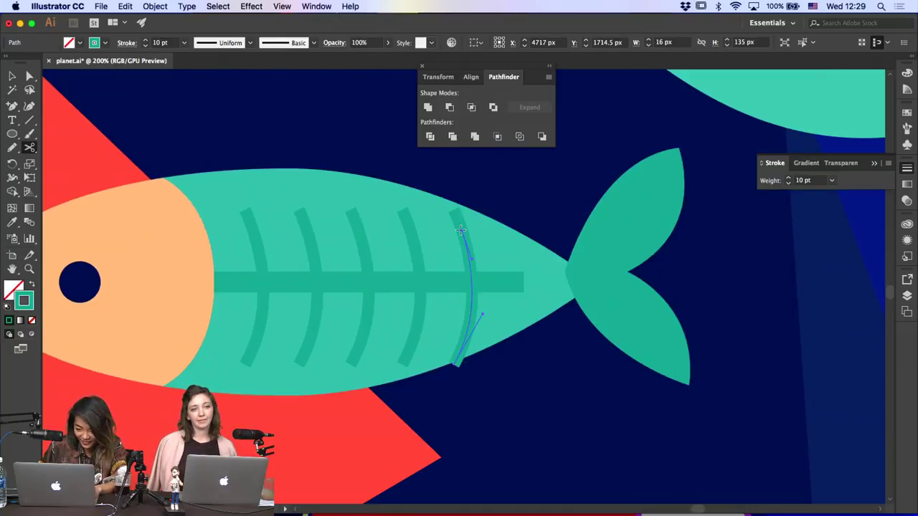
click(464, 344)
key(a)
key(Delete)
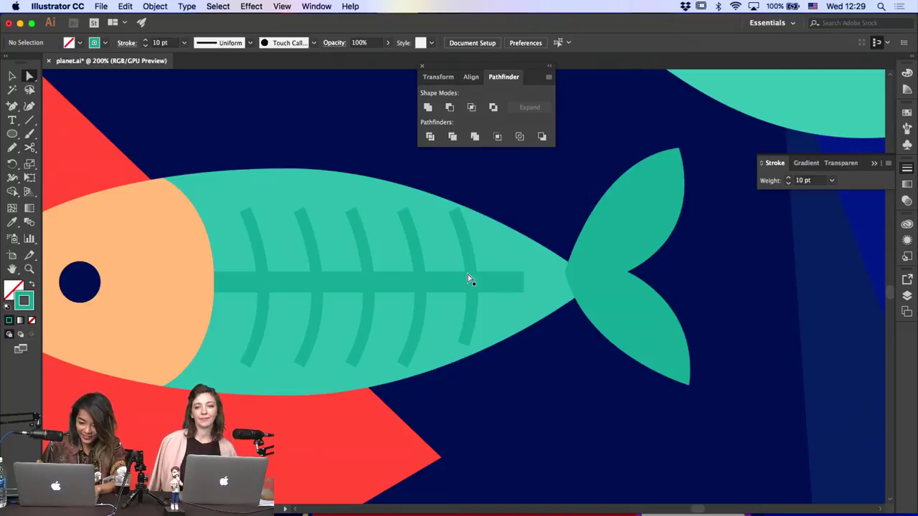
click(457, 223)
key(Delete)
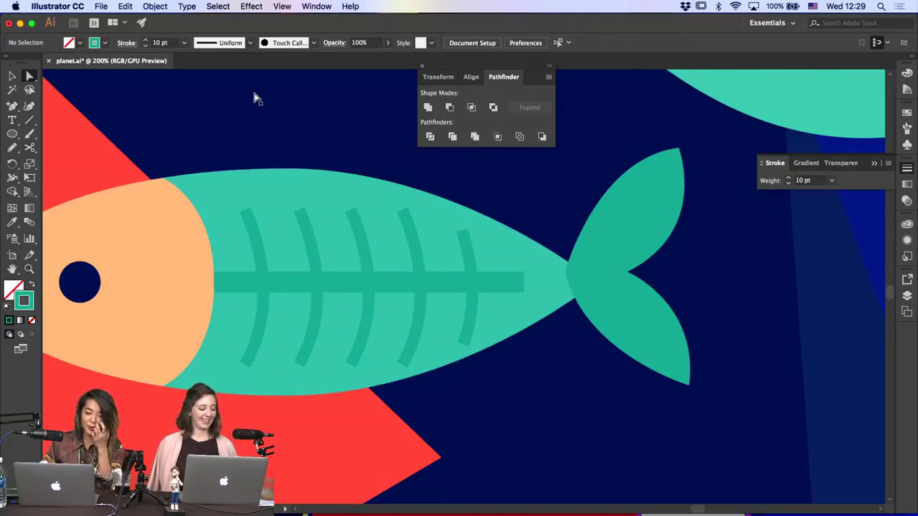
Select all five ribs on the fish's body and set their stroke weight to 14 pt
drag(12, 107, 60, 106)
key(super+minus)
key(super+minus)
key(super+minus)
key(super+minus)
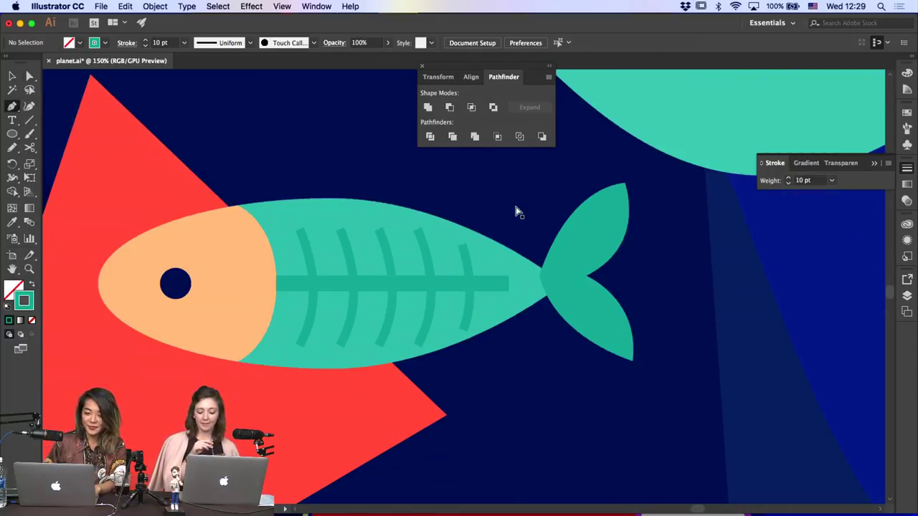
click(11, 76)
key(super+equal)
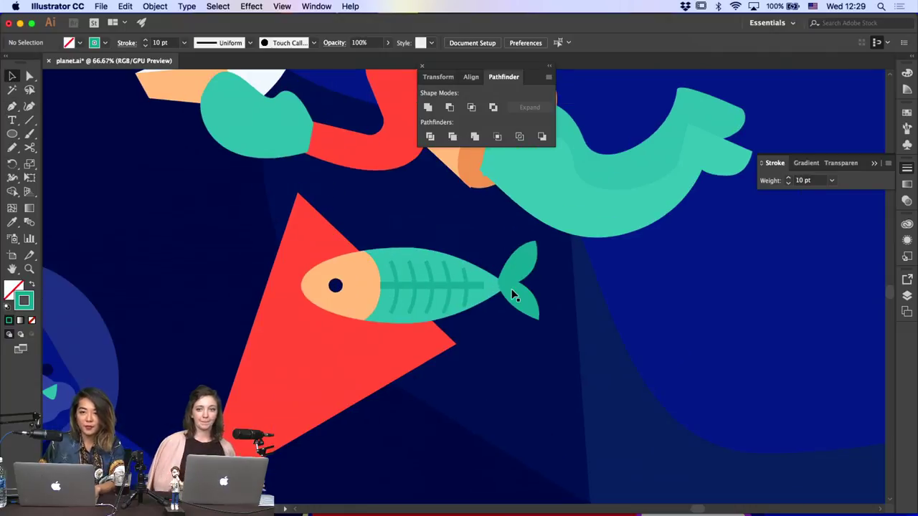
click(393, 270)
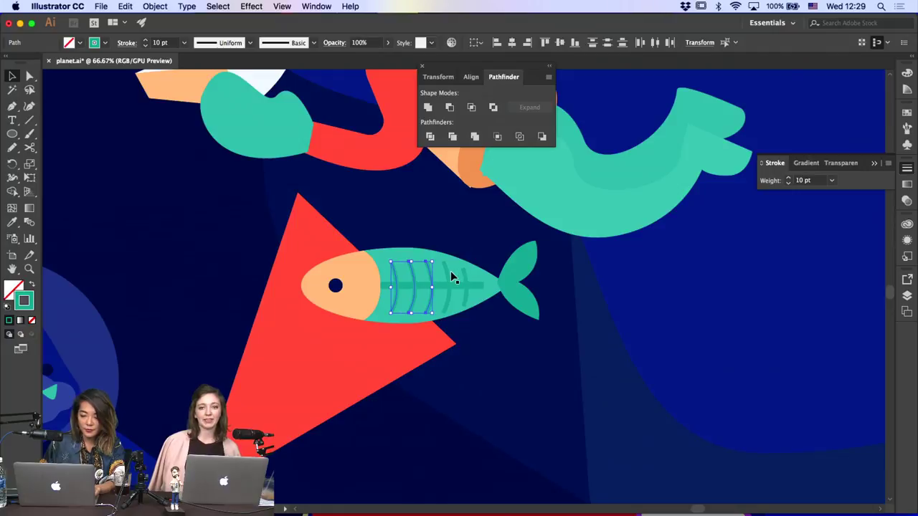
shift+click(452, 277)
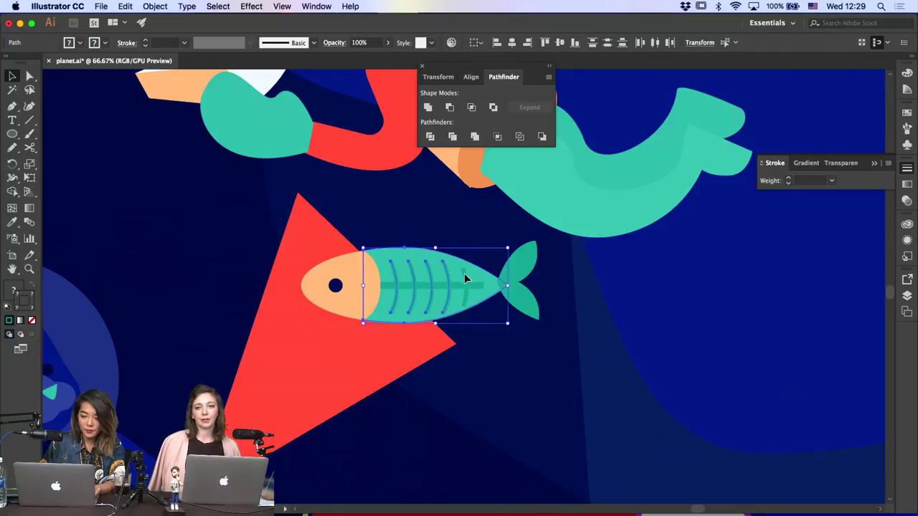
click(452, 264)
click(798, 180)
text(1)
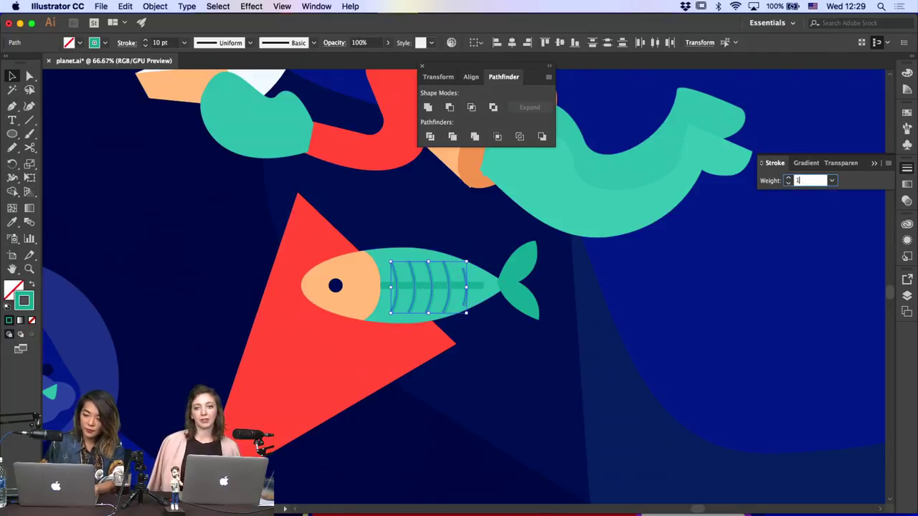
text(74)
key(Return)
Shorten the fourth rib by cutting it near both ends with the Scissors tool and removing the end pieces
click(485, 344)
key(c)
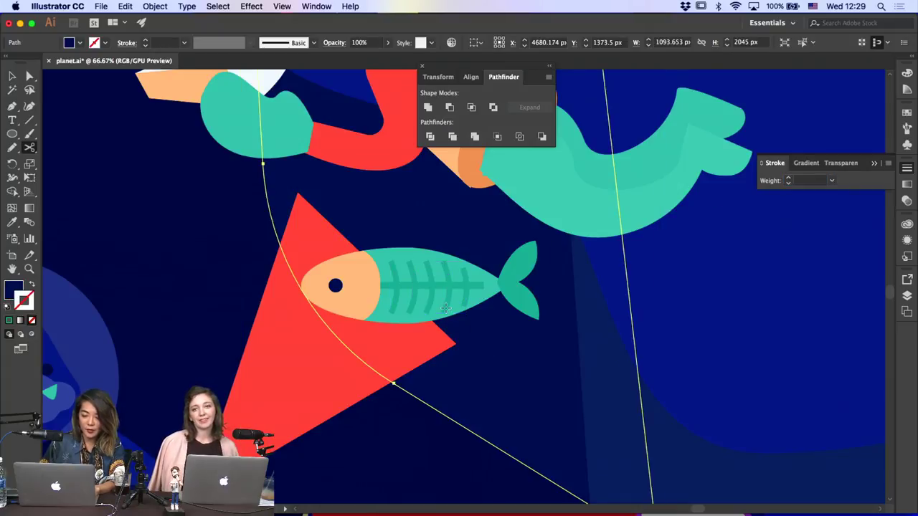
click(445, 308)
key(super+shift+a)
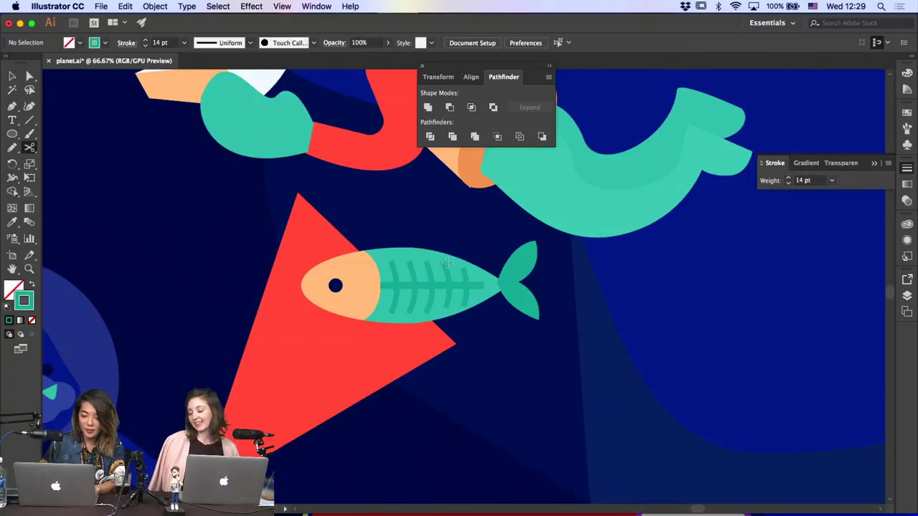
click(446, 266)
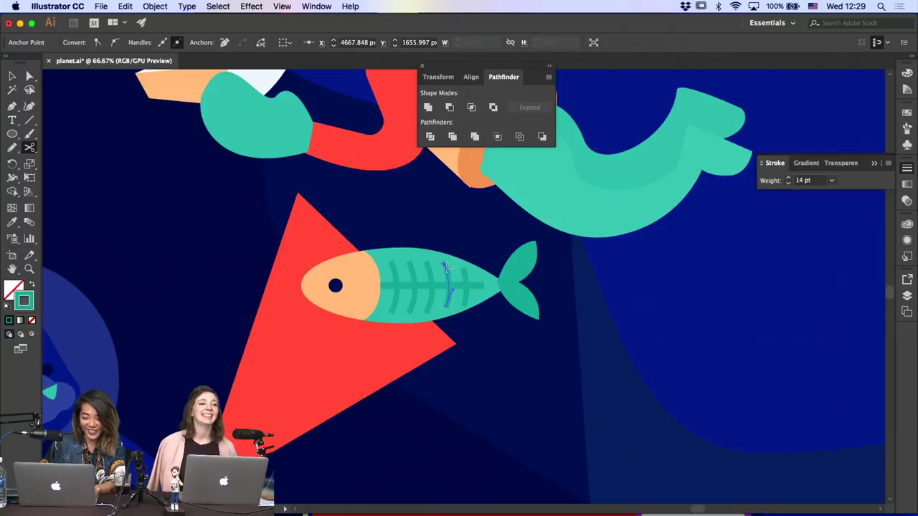
click(447, 271)
key(a)
click(442, 262)
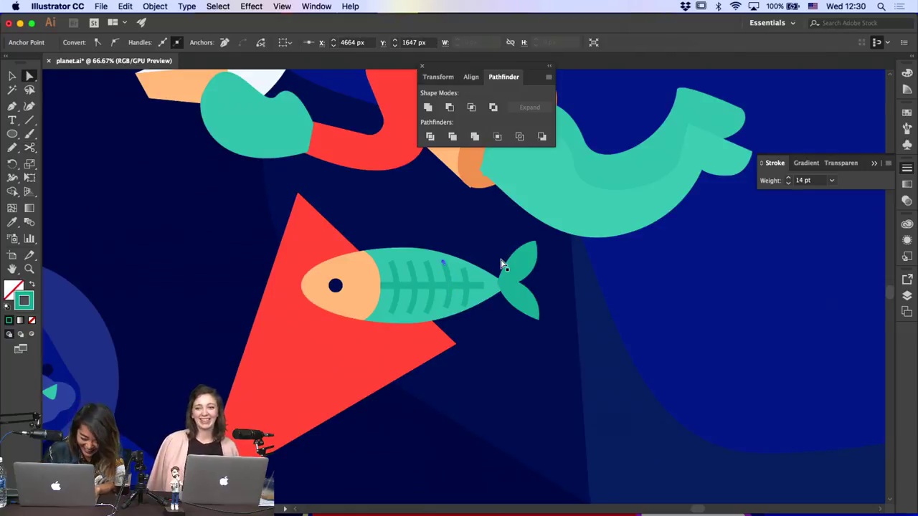
key(super+shift+a)
Examine the finished bone pattern on the fish within the whole illustration and up close
key(super+minus)
key(super+minus)
key(super+minus)
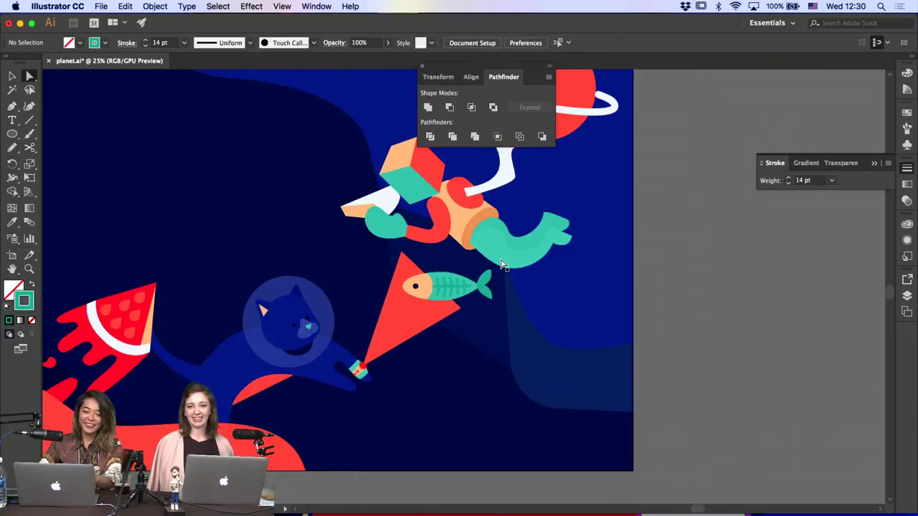
click(11, 78)
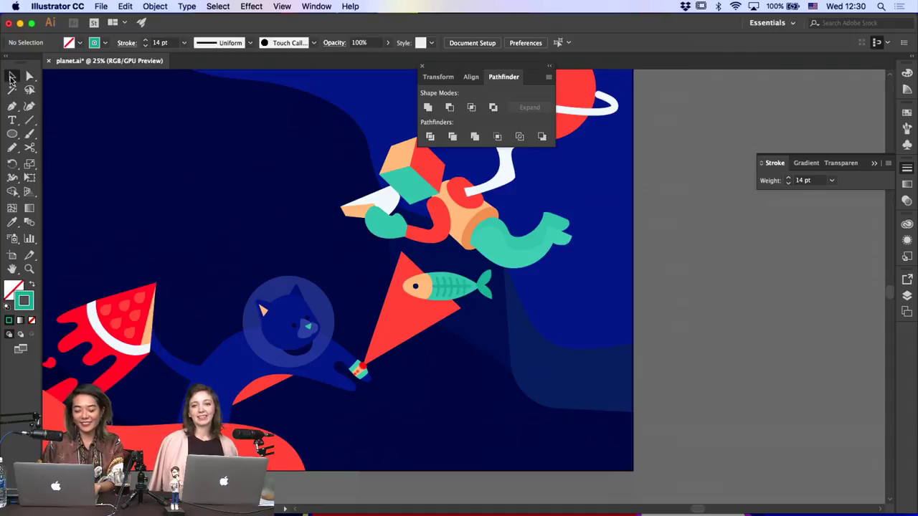
key(super+plus)
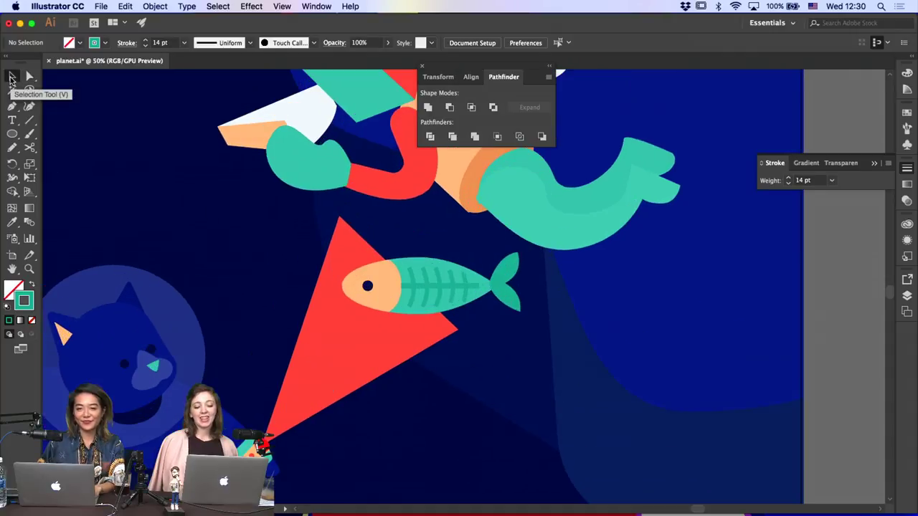
click(432, 279)
click(492, 324)
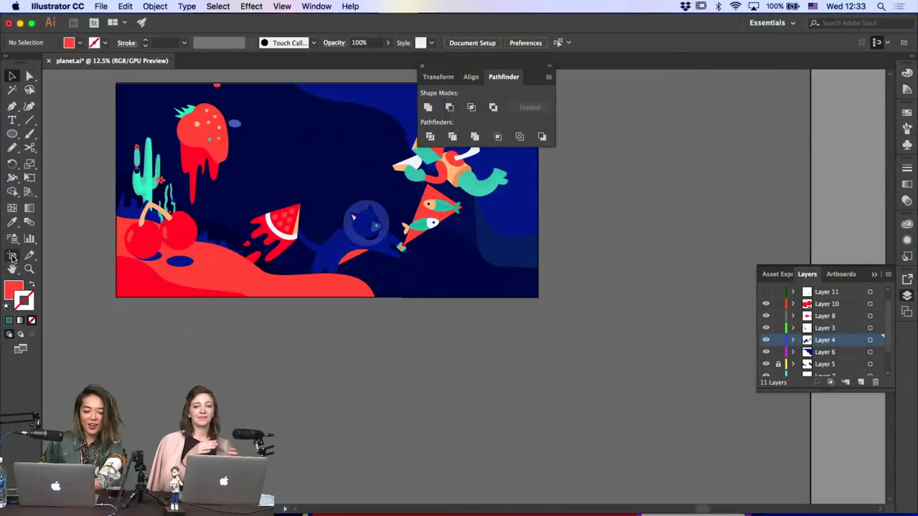
Resize Artboard 1 from its bottom-right corner into a portrait format of about 3690 × 6093 px
double_click(12, 256)
click(397, 380)
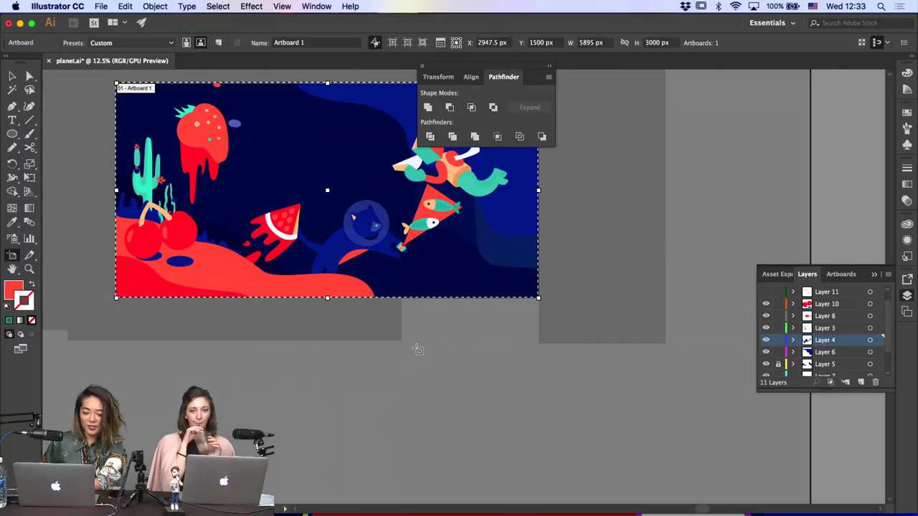
drag(539, 299, 382, 475)
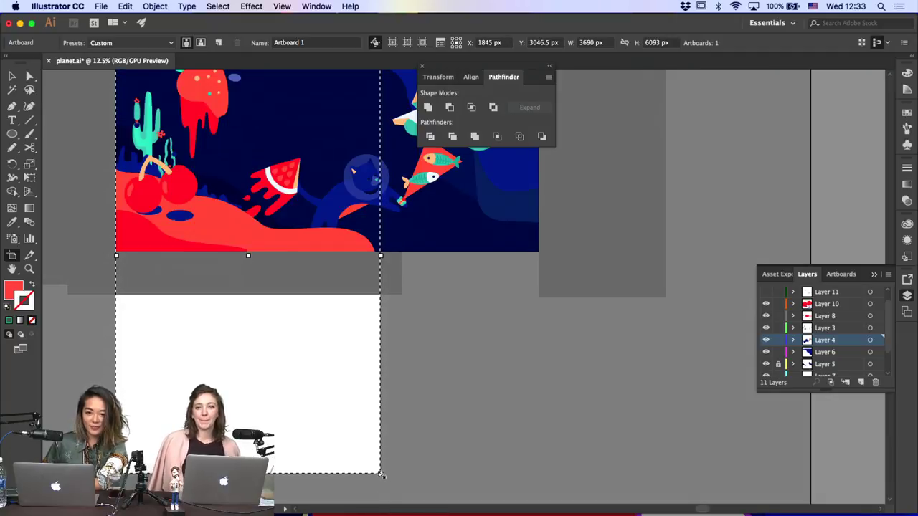
double_click(381, 476)
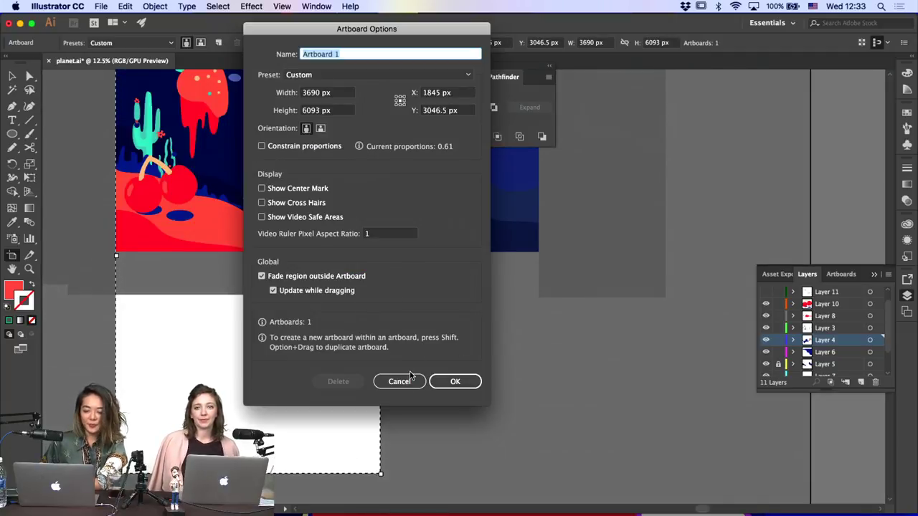
click(454, 380)
click(12, 76)
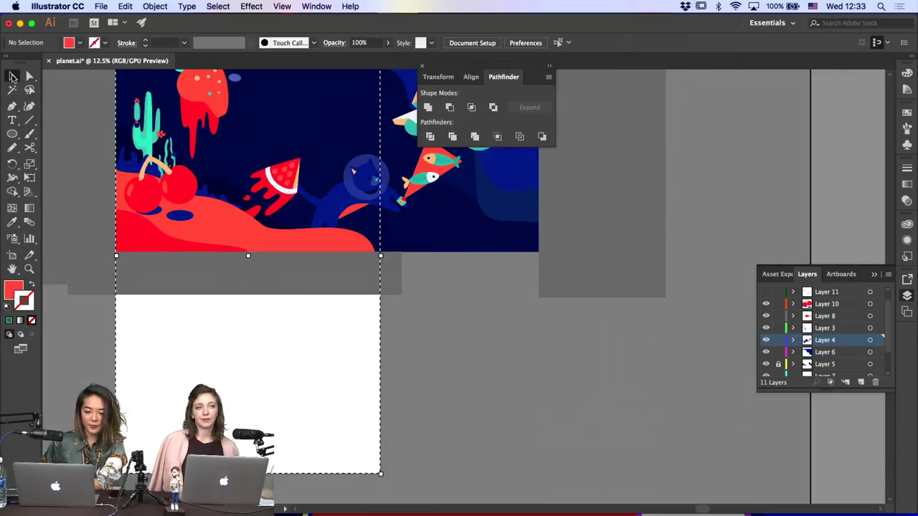
Unlock Layer 9, move the grey cover rectangle down to the new bottom edge of the artboard, and lock the layer again
scroll(785, 303, up, 1)
click(779, 293)
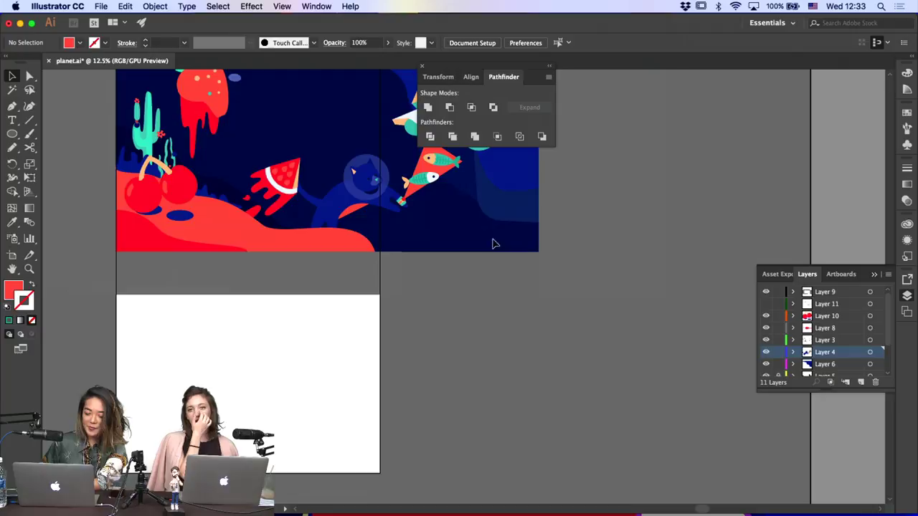
click(317, 273)
drag(328, 268, 329, 482)
scroll(342, 415, down, 1)
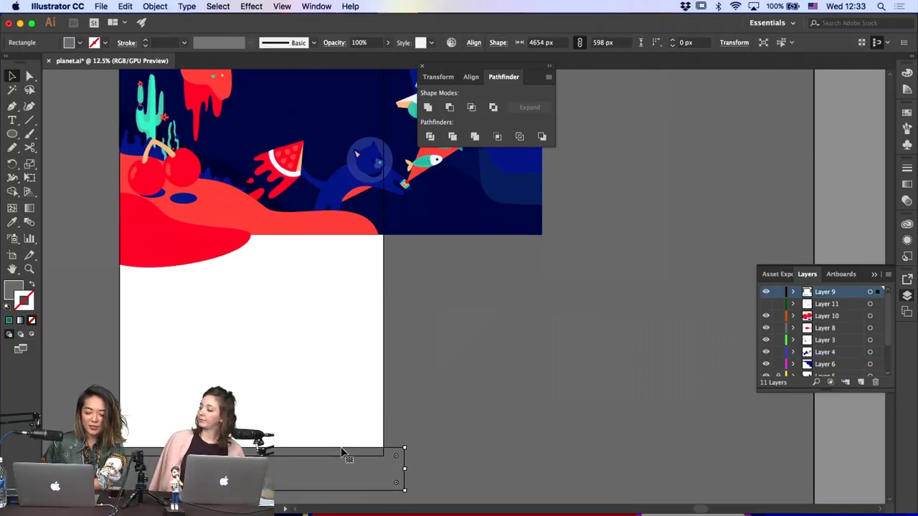
drag(341, 447, 341, 457)
scroll(467, 354, up, 3)
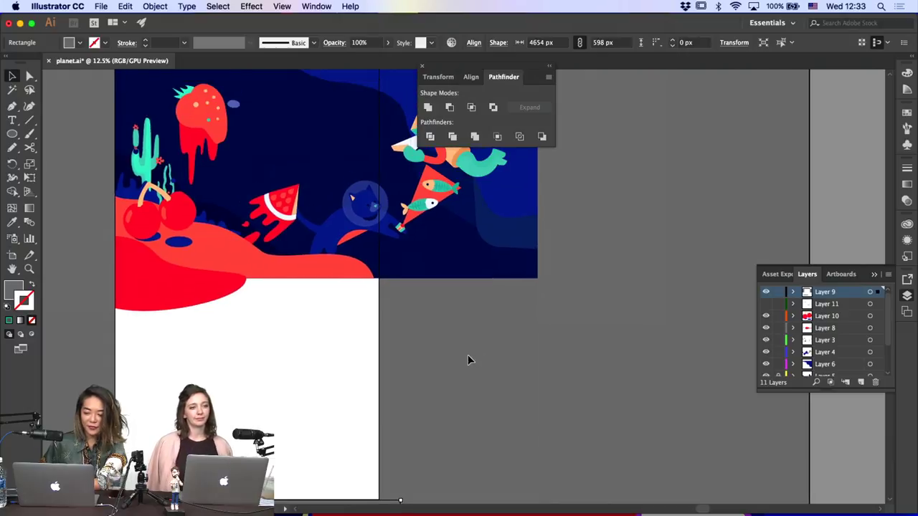
click(779, 292)
scroll(629, 313, up, 4)
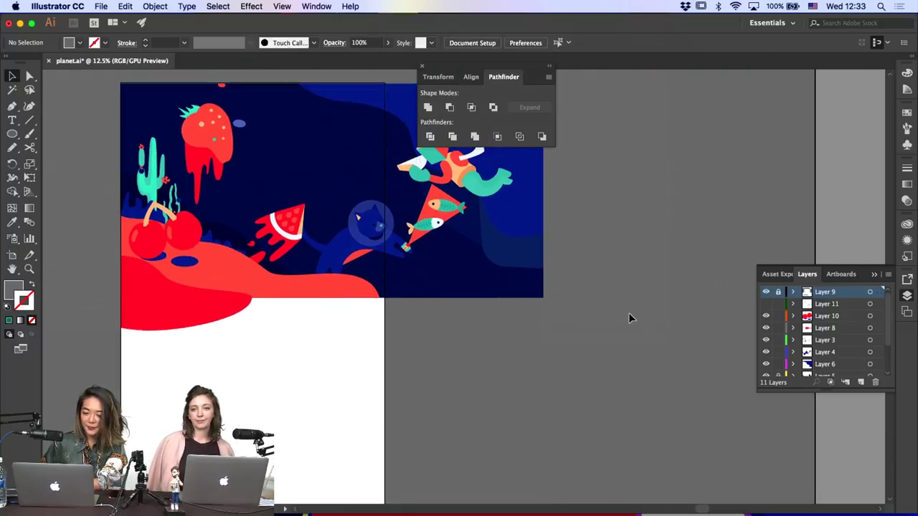
Reshape the dark blue background rectangle on Layer 2 to fill the portrait artboard, with the layer unlocked for the edit and locked again
click(371, 342)
click(432, 342)
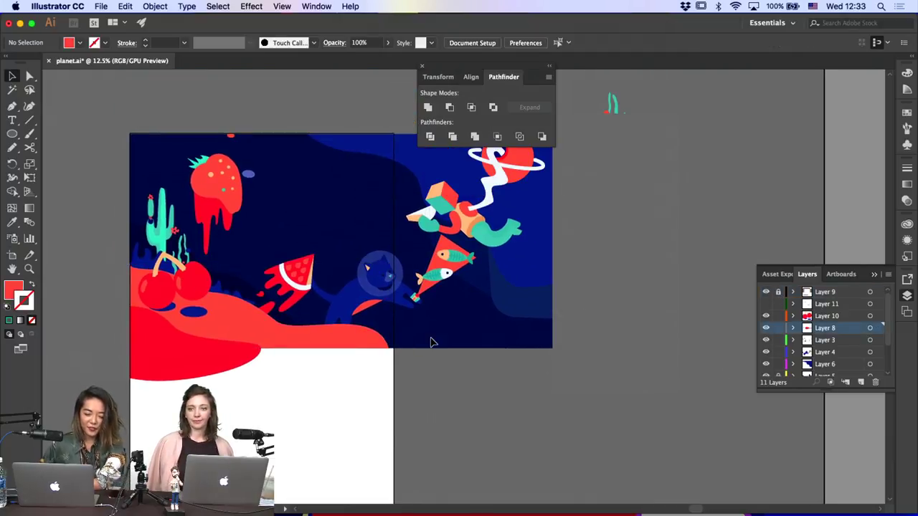
scroll(825, 332, down, 3)
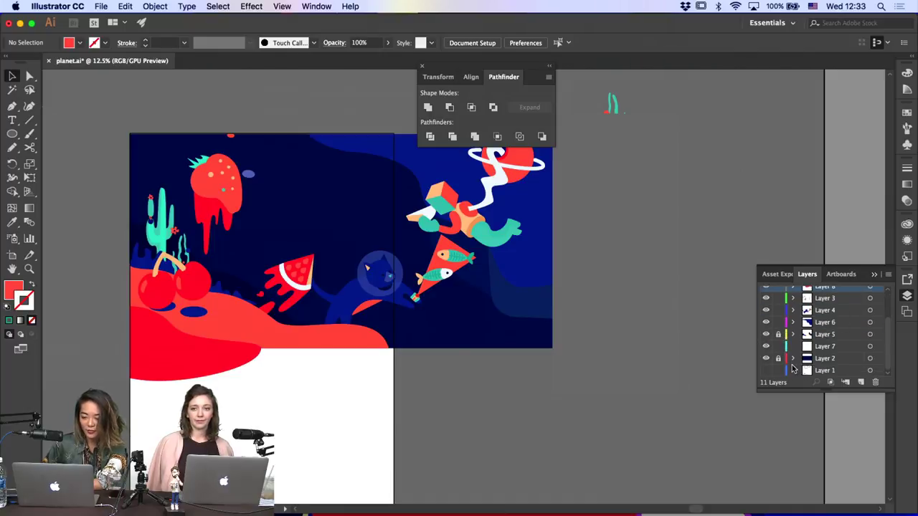
click(452, 339)
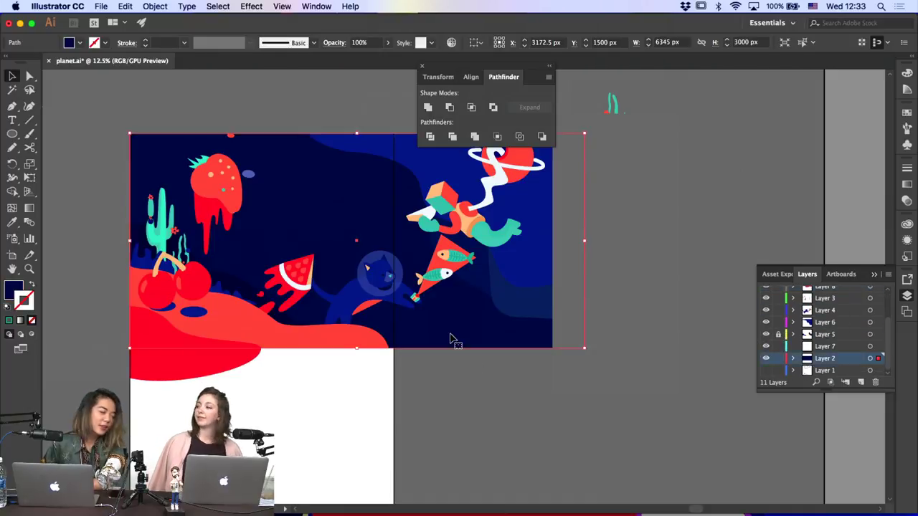
key(super+minus)
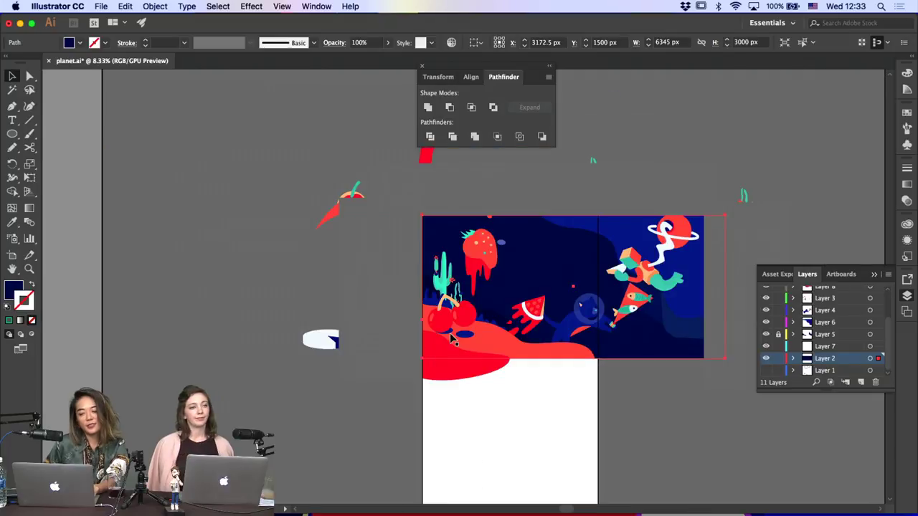
scroll(631, 359, right, 3)
scroll(630, 359, down, 2)
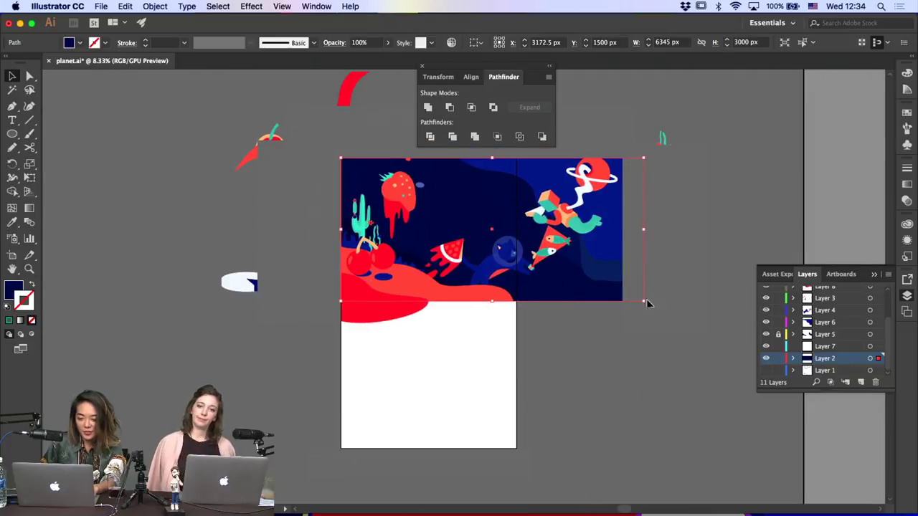
drag(647, 303, 520, 450)
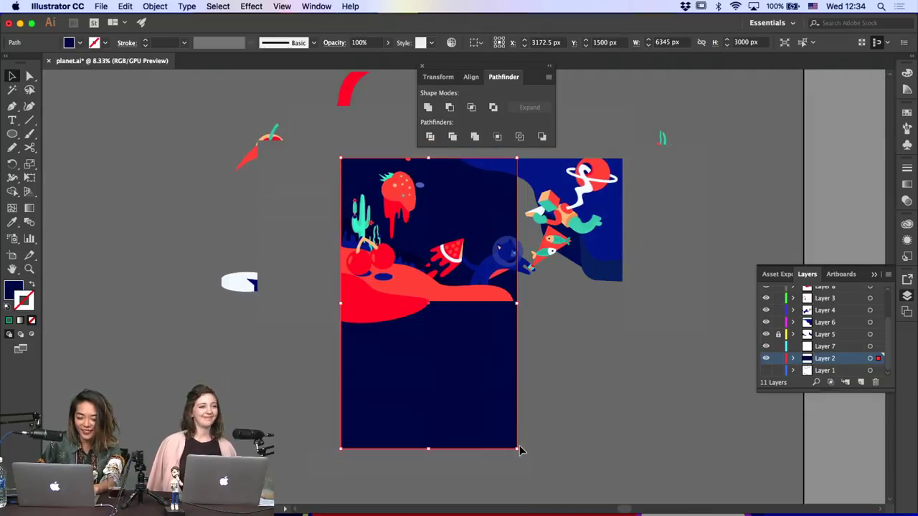
click(398, 309)
click(490, 342)
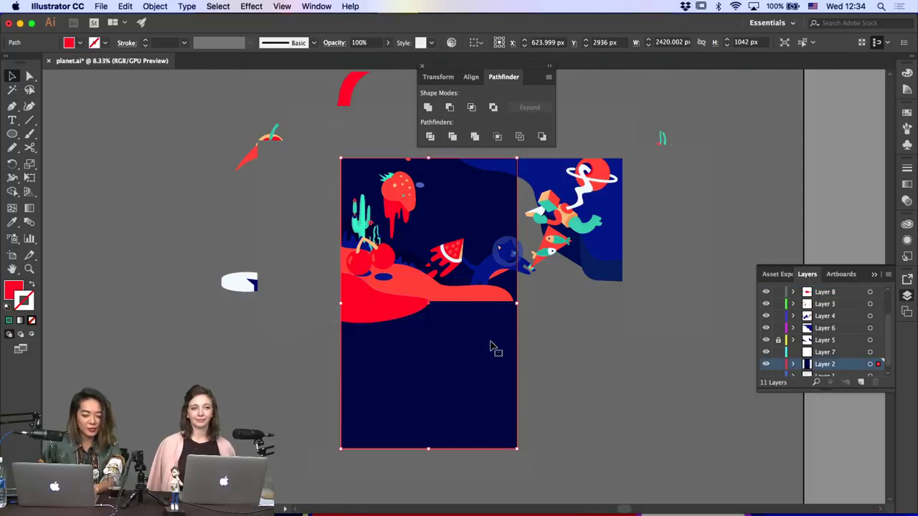
click(778, 363)
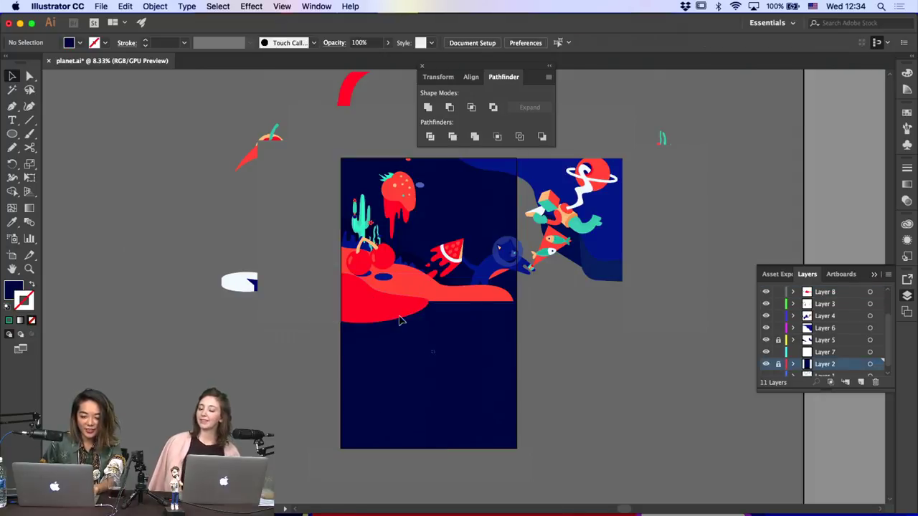
Move the red ground with its cherries and plants to the artboard's bottom edge, and slightly enlarge the cactus and place it behind the cherries
drag(399, 316, 394, 402)
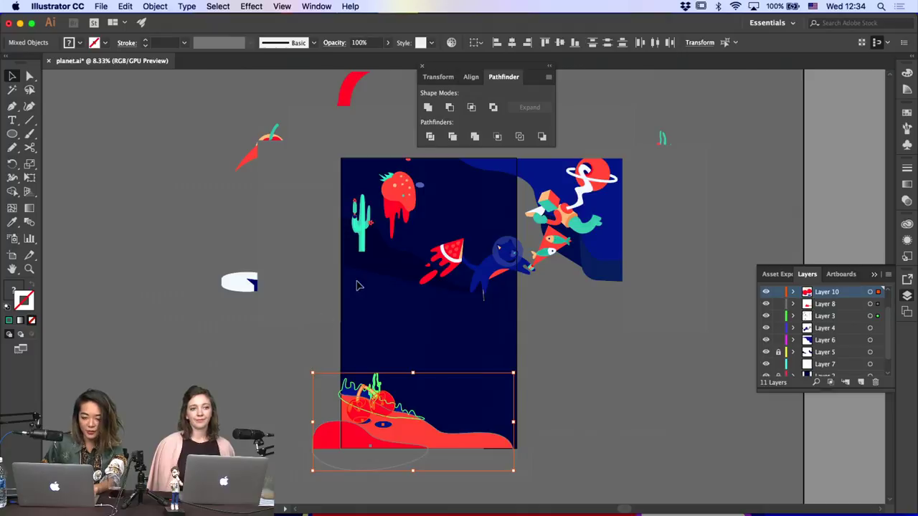
drag(382, 326, 350, 214)
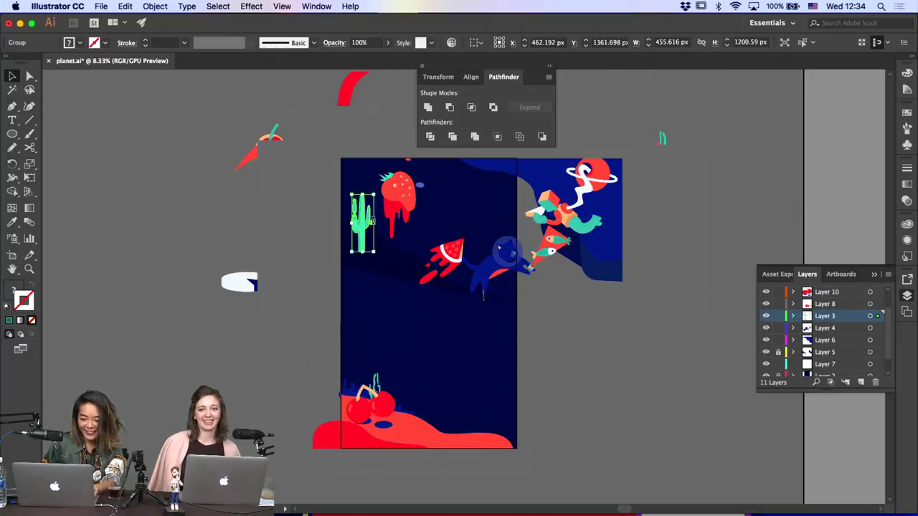
key(shift+Left)
key(super+z)
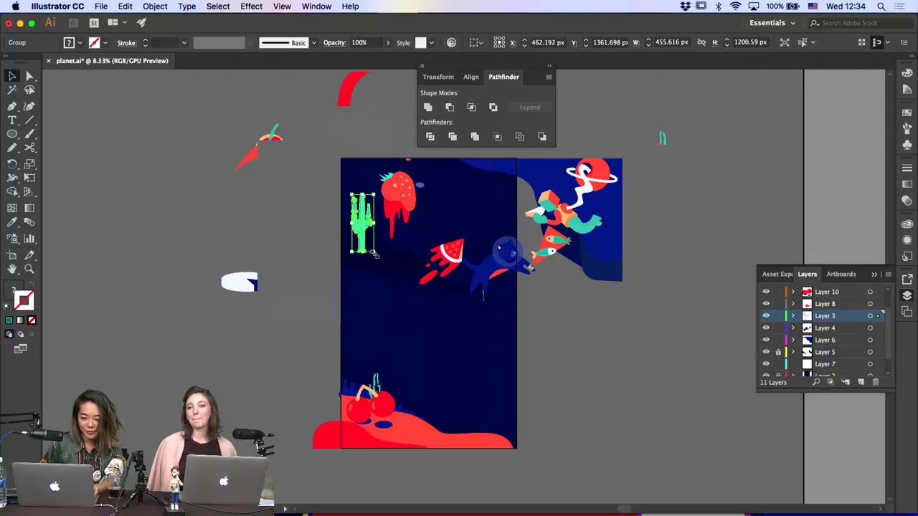
drag(373, 254, 383, 271)
drag(364, 239, 365, 372)
click(405, 370)
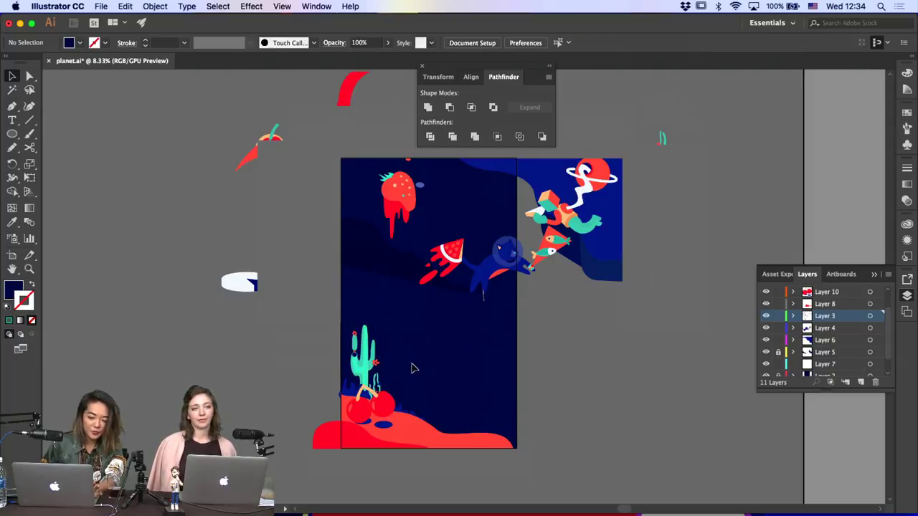
Delete the stray thin peach-coloured path beneath the cat's legs
click(483, 296)
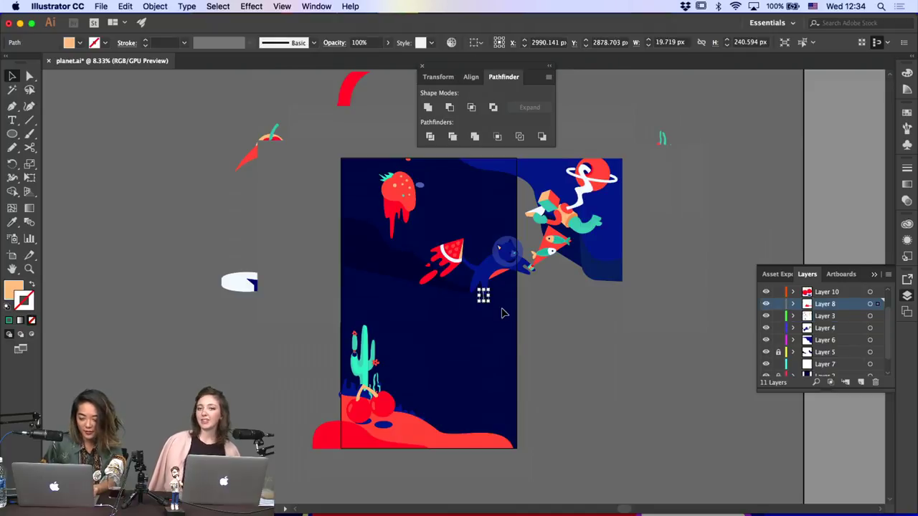
scroll(502, 312, up, 1)
click(502, 313)
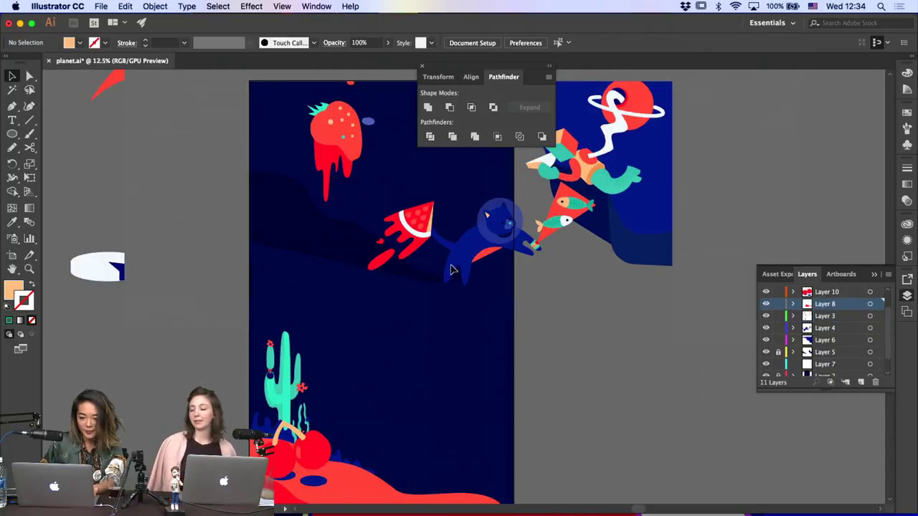
Move the dripping strawberry and its nearby dots down above the cactus, and the melting watermelon slice down below the cat
scroll(325, 182, up, 2)
drag(354, 236, 302, 131)
click(287, 121)
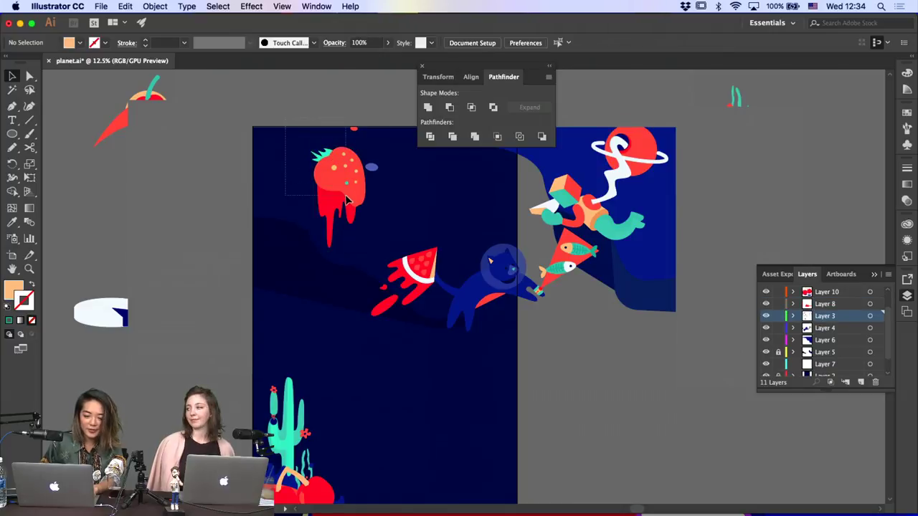
click(362, 212)
drag(363, 212, 337, 327)
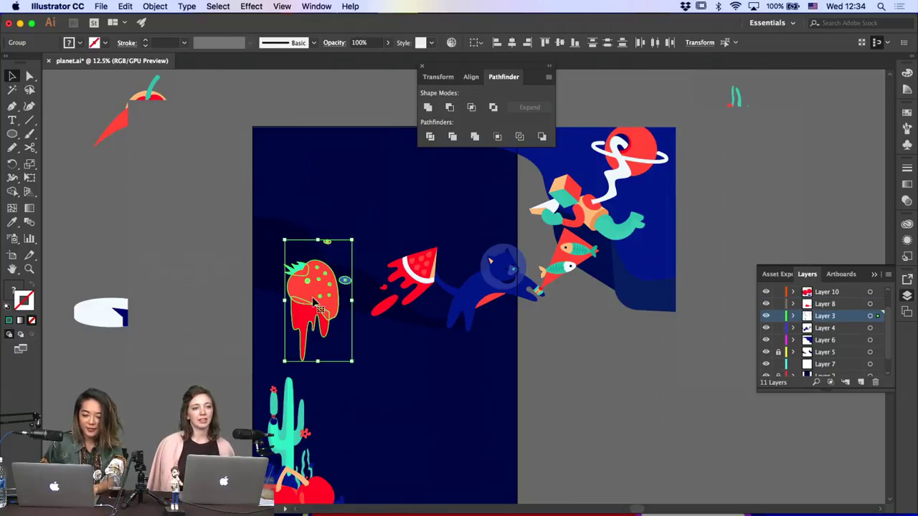
click(365, 340)
drag(373, 249, 412, 330)
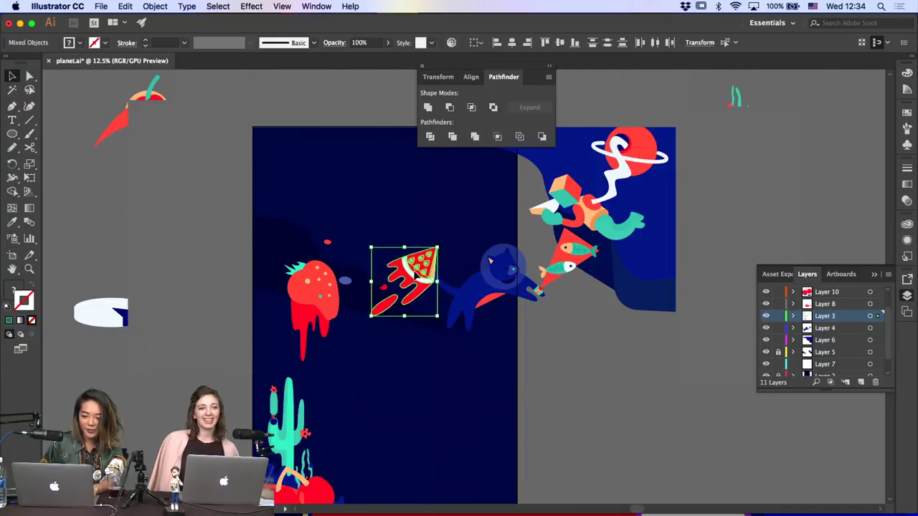
drag(416, 276, 403, 381)
scroll(832, 316, up, 2)
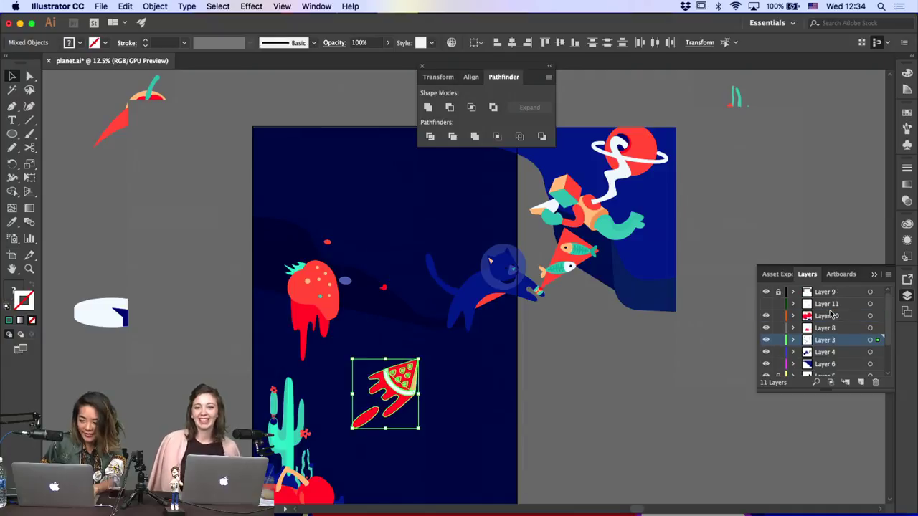
click(765, 304)
click(766, 304)
scroll(785, 339, down, 3)
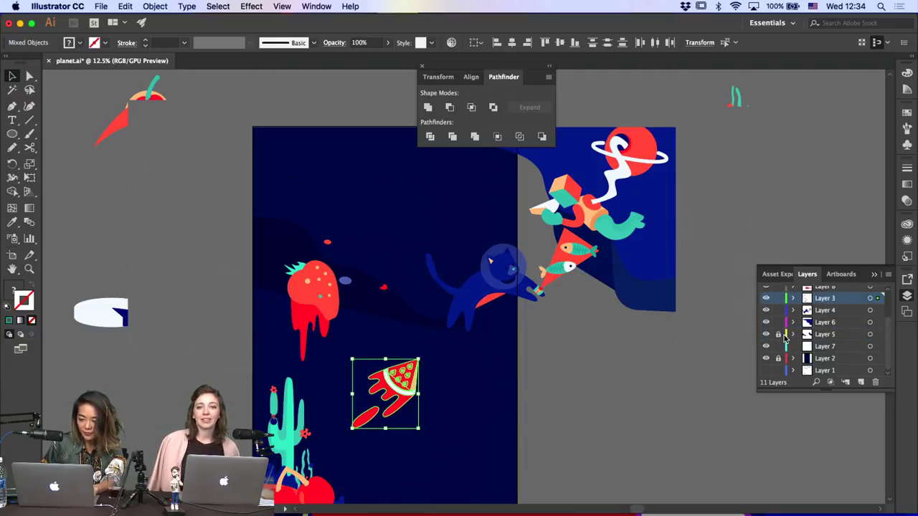
click(384, 314)
key(Delete)
key(super+z)
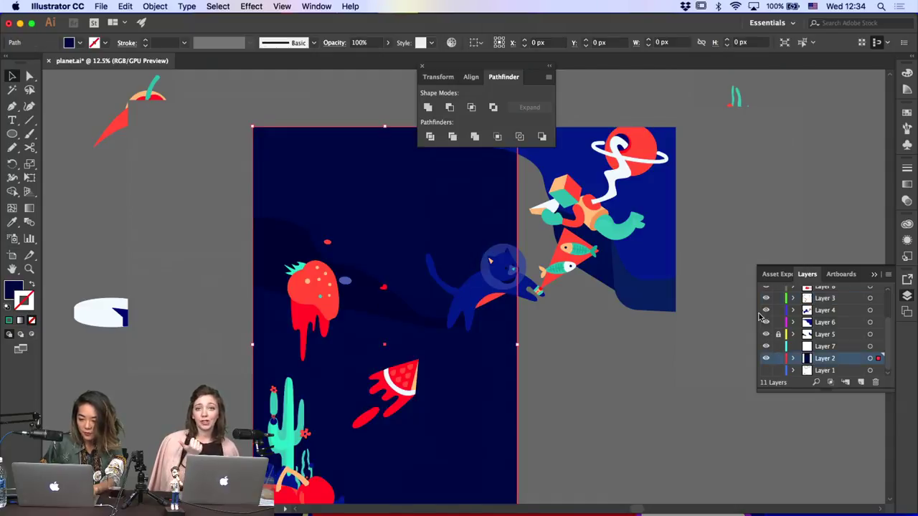
Unlock Layer 5, lock the Layer 2 background, and move the dark wavy shape from behind the cat down behind the red ground
click(778, 334)
click(777, 358)
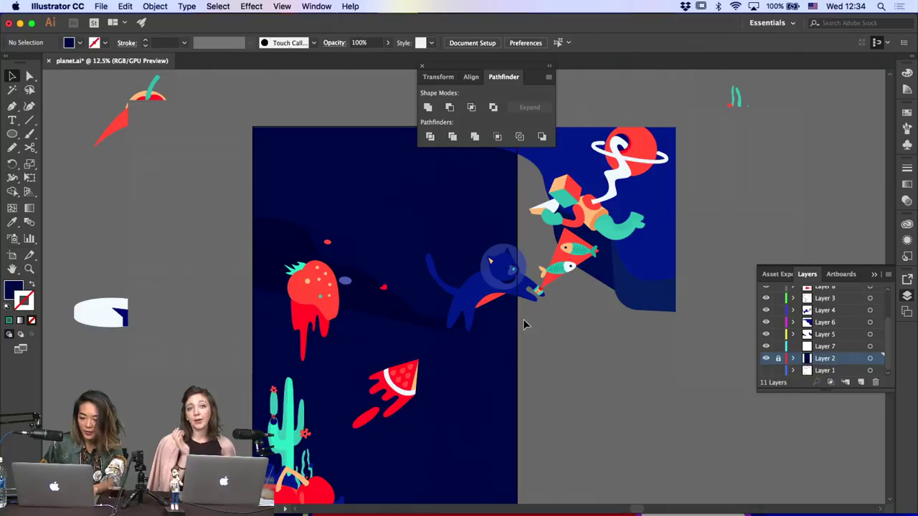
click(406, 310)
mouse_move(390, 312)
mouse_down()
mouse_move(383, 485)
mouse_move(377, 434)
mouse_move(359, 448)
mouse_move(362, 488)
mouse_up()
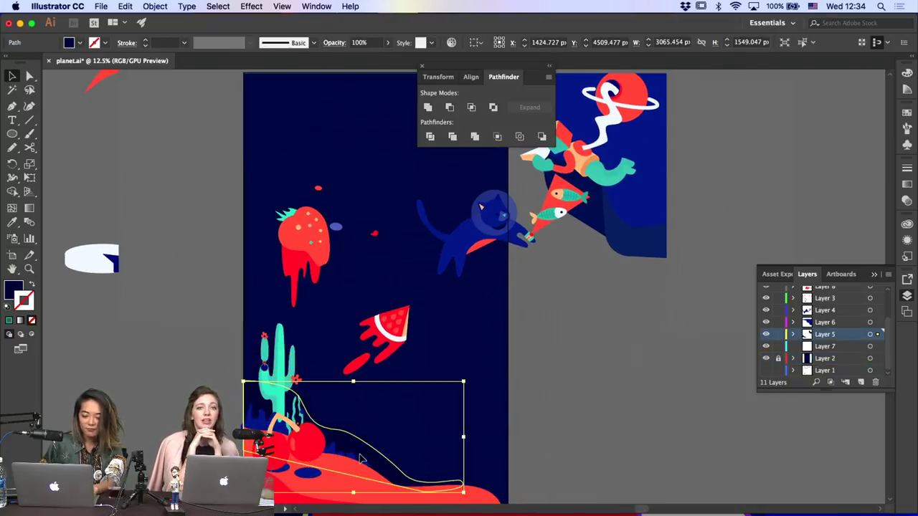
click(512, 423)
Place the small red drop beside the watermelon's drips, and move the cat with its fish beam inside the artboard above the watermelon
scroll(511, 419, up, 2)
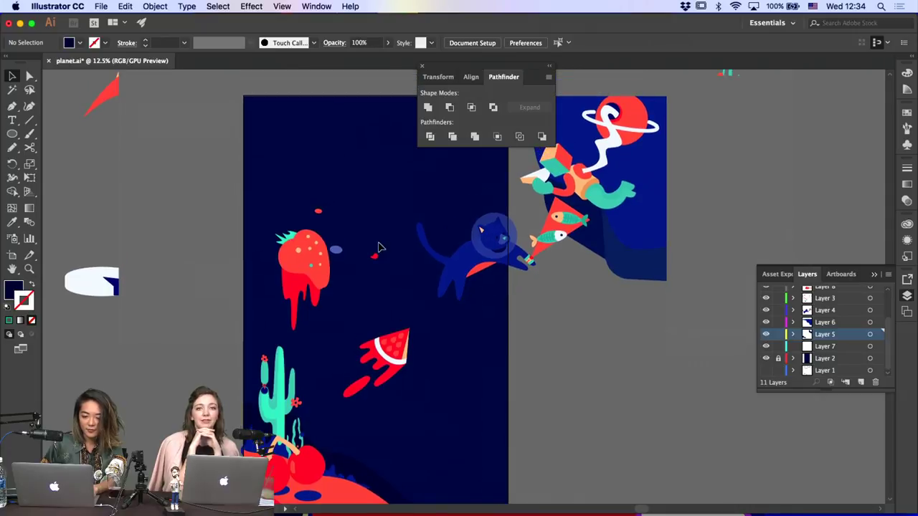
drag(352, 368, 348, 369)
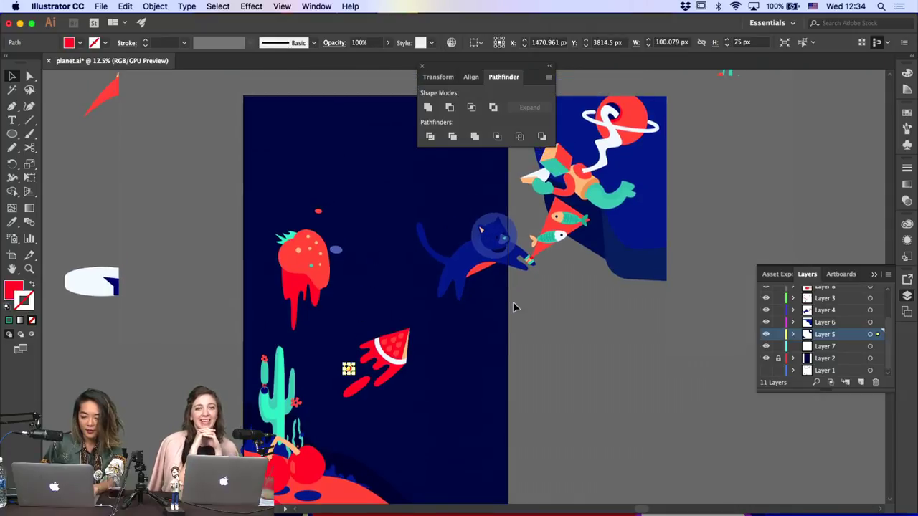
drag(373, 206, 490, 299)
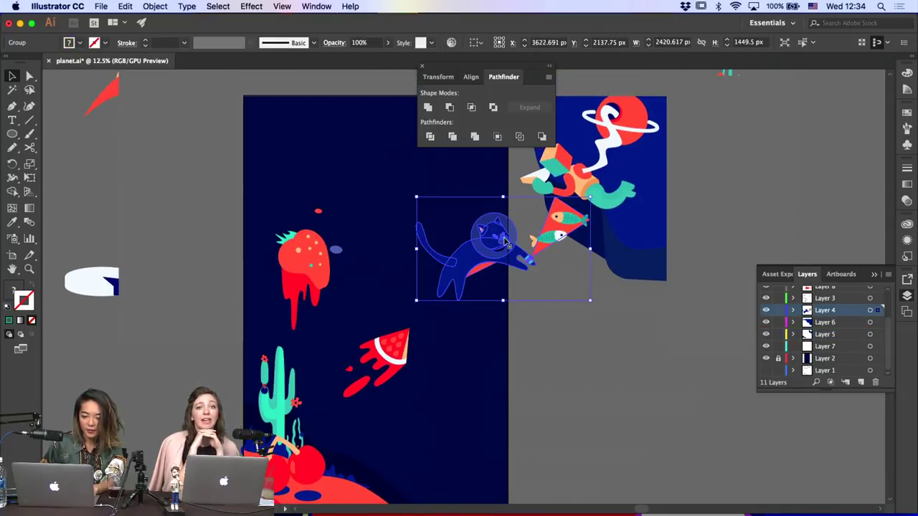
click(560, 265)
click(554, 228)
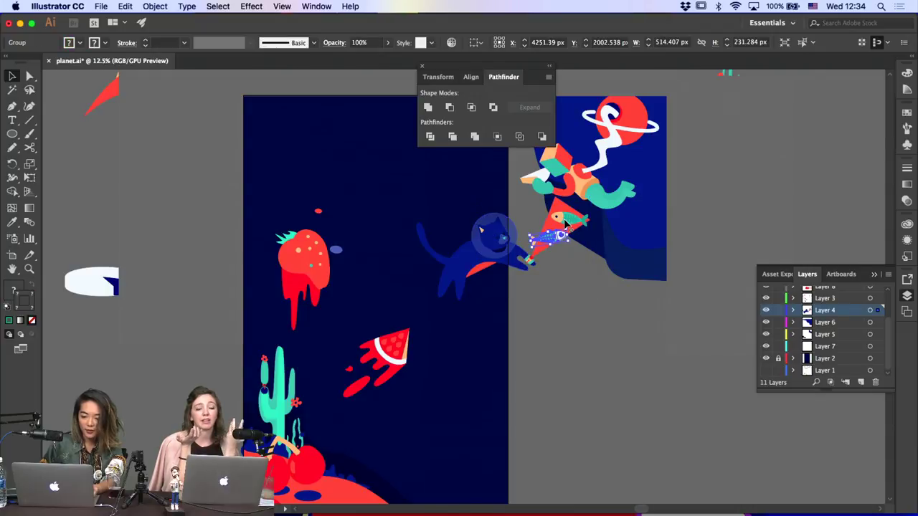
drag(554, 228, 406, 295)
click(529, 316)
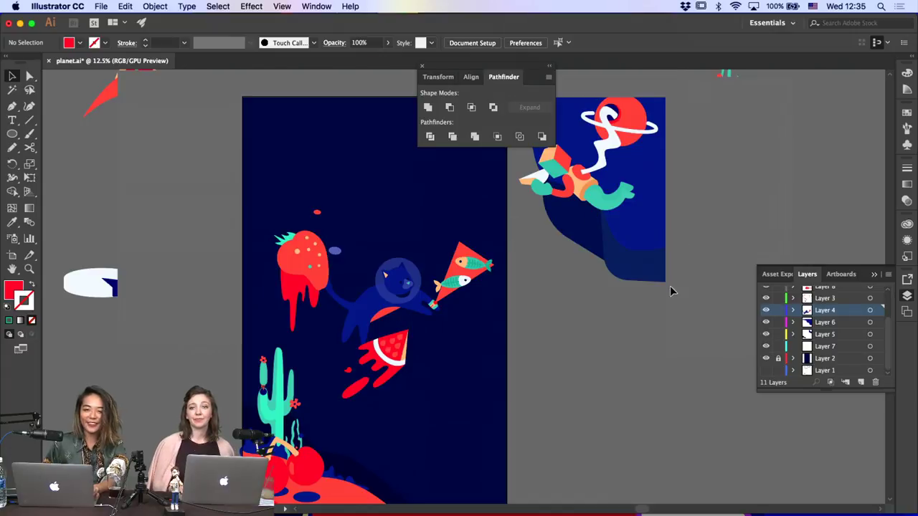
Move the astronaut and ringed planet, together with the blue background shapes behind them, into the artboard's upper right
scroll(670, 286, up, 3)
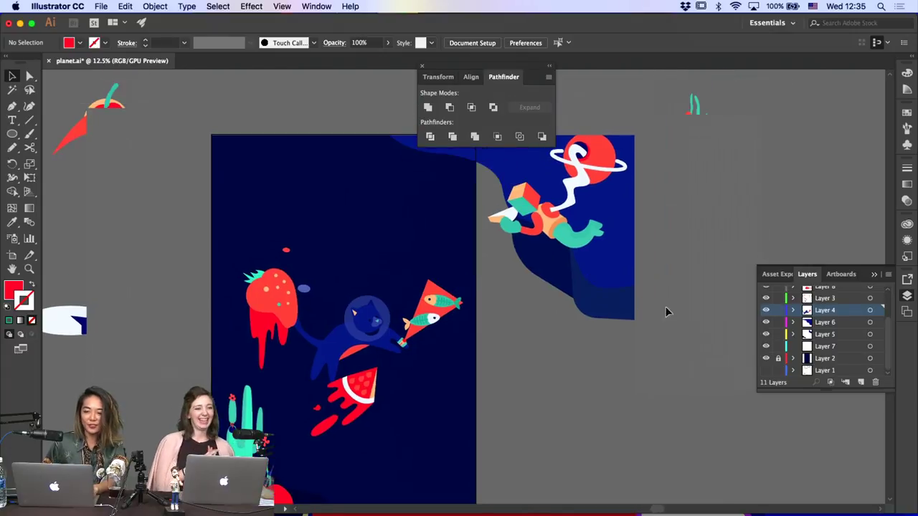
click(535, 186)
drag(539, 189, 383, 198)
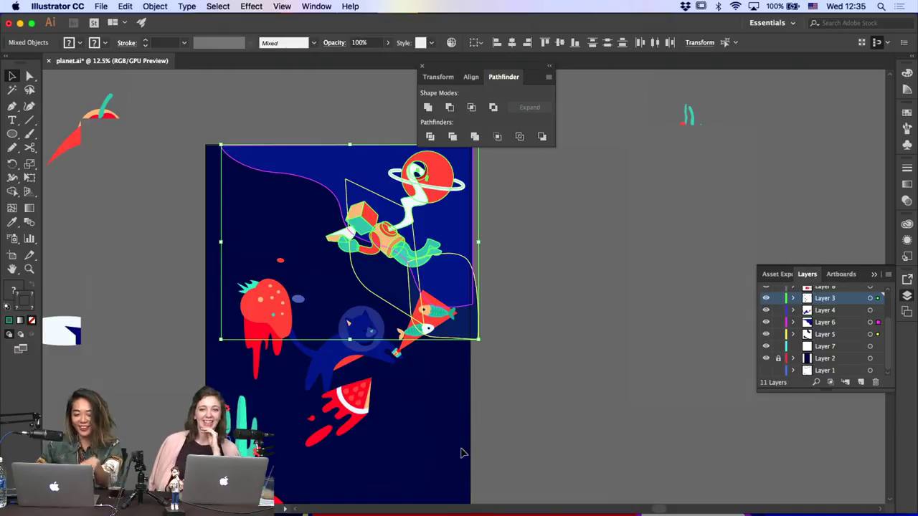
click(514, 403)
Move the cat with its fish beam down below the melting watermelon slice, just above the red ground
scroll(514, 403, down, 5)
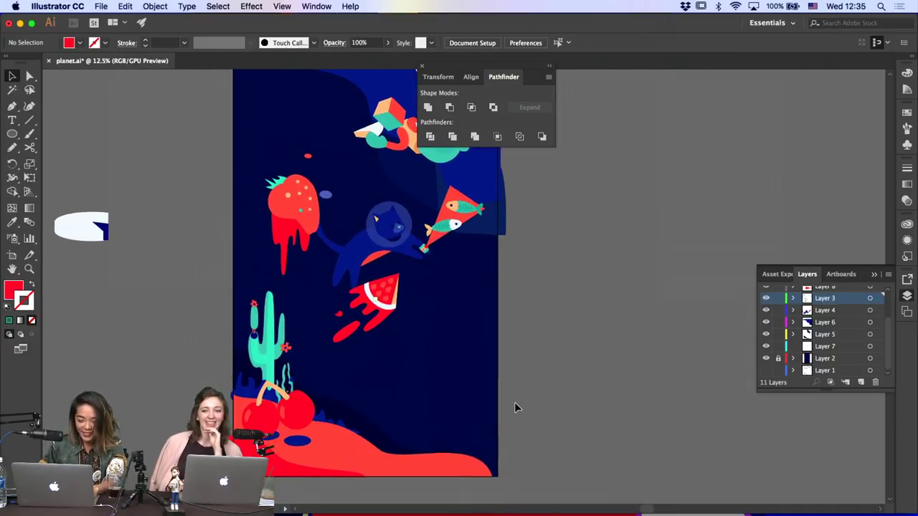
scroll(514, 403, up, 3)
click(301, 265)
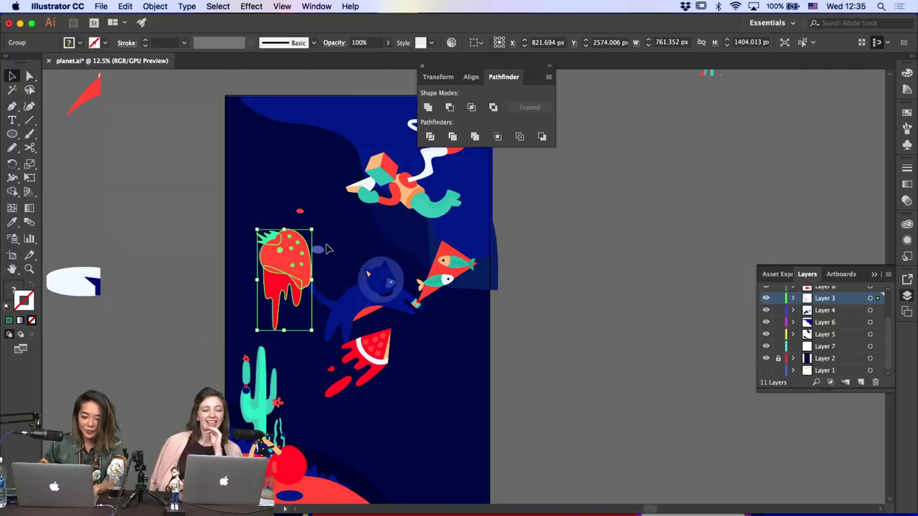
click(323, 251)
click(362, 294)
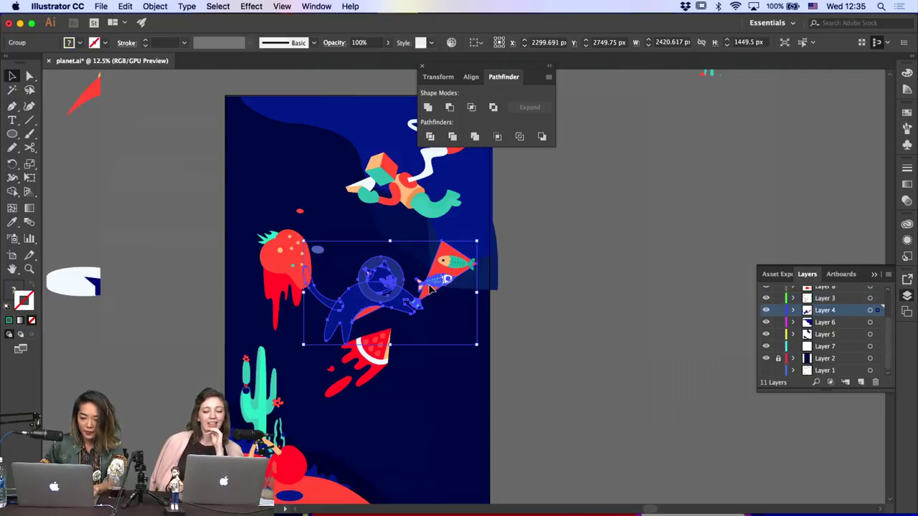
drag(455, 267, 458, 395)
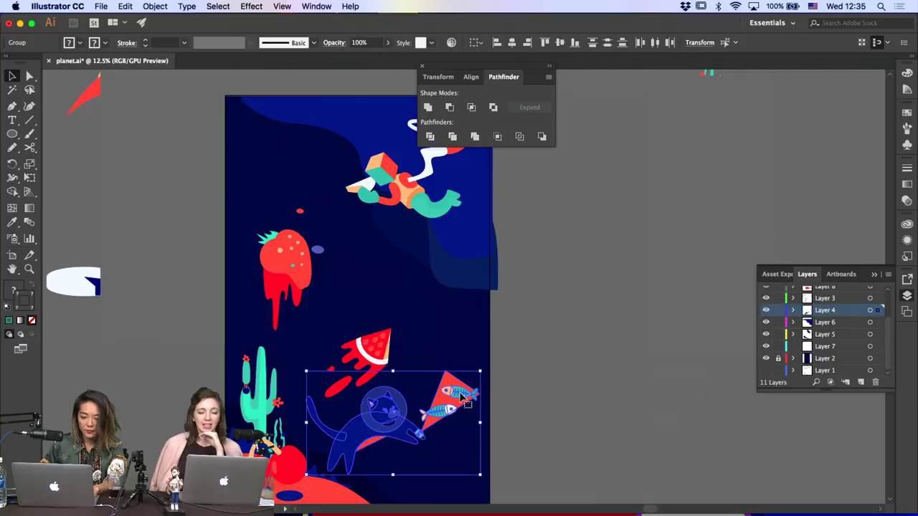
click(524, 398)
click(385, 346)
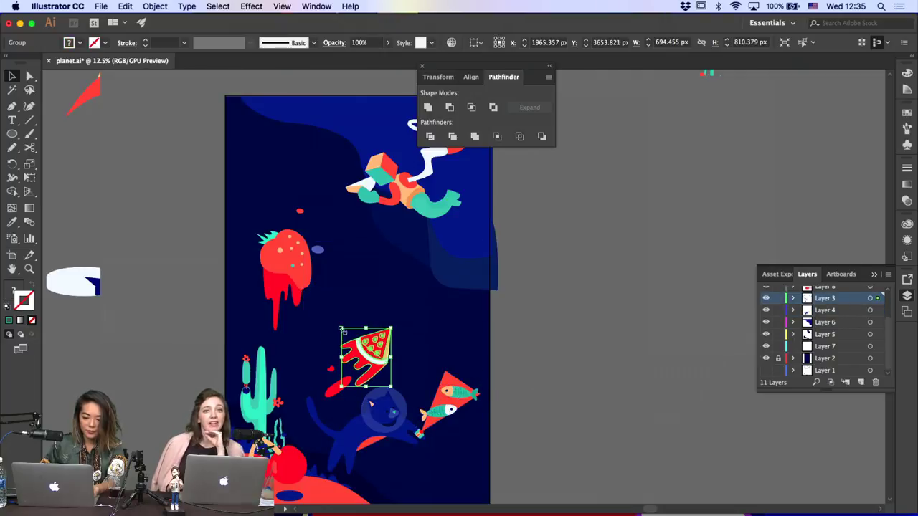
scroll(308, 337, down, 3)
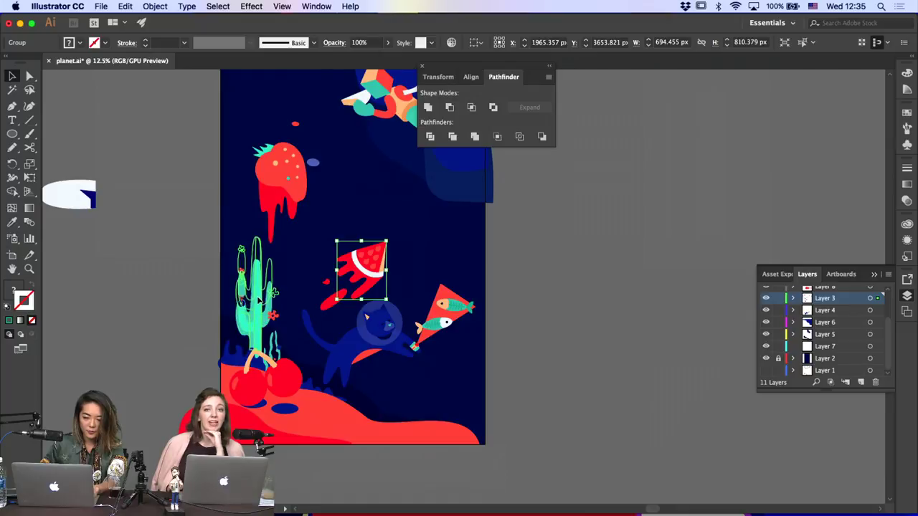
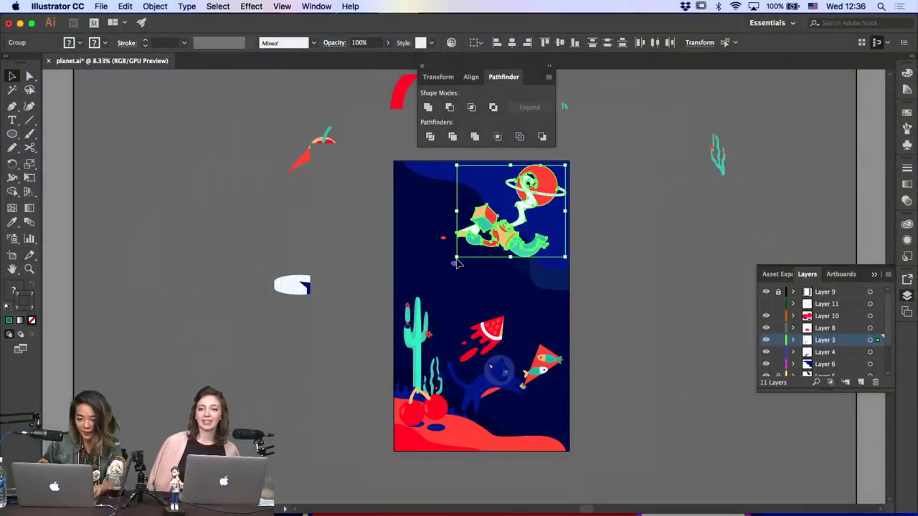
Draw a closed Pen shape on Layer 7 with a wavy upper edge below the astronaut, covering the artboard down past its lower edge
click(638, 275)
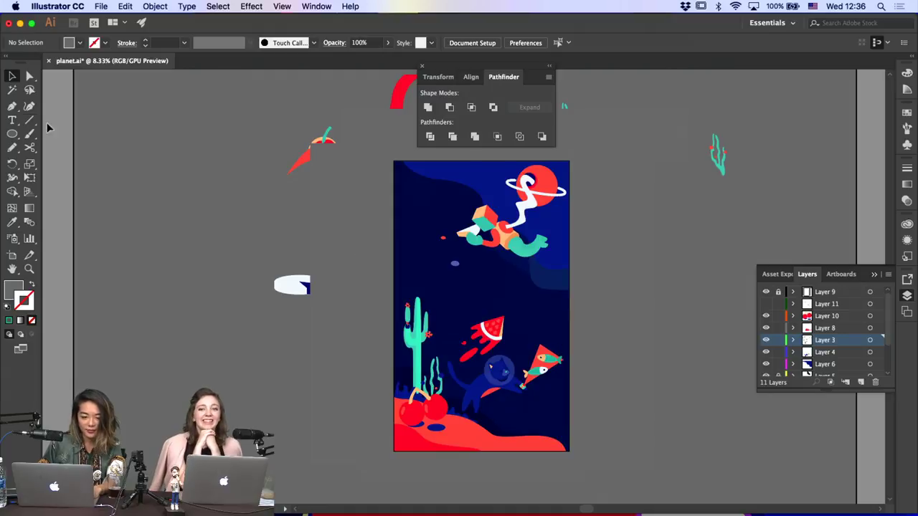
click(11, 105)
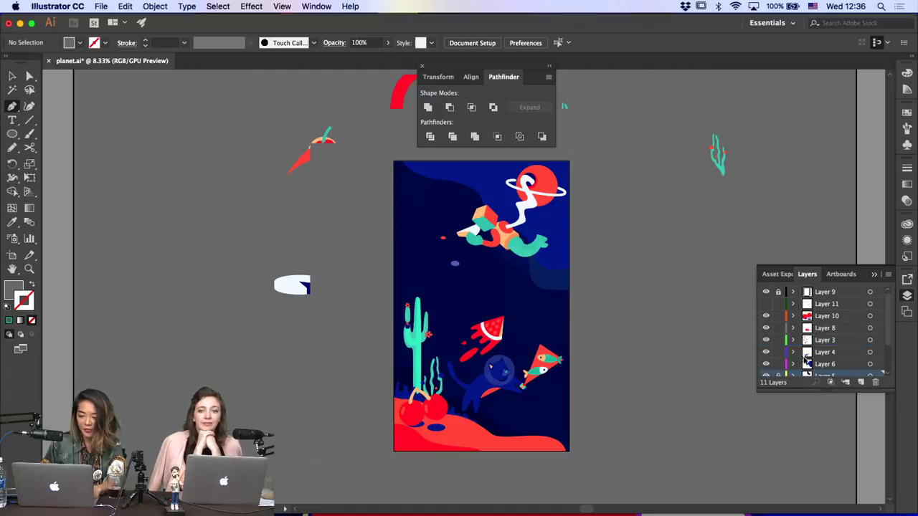
click(831, 364)
scroll(834, 368, down, 3)
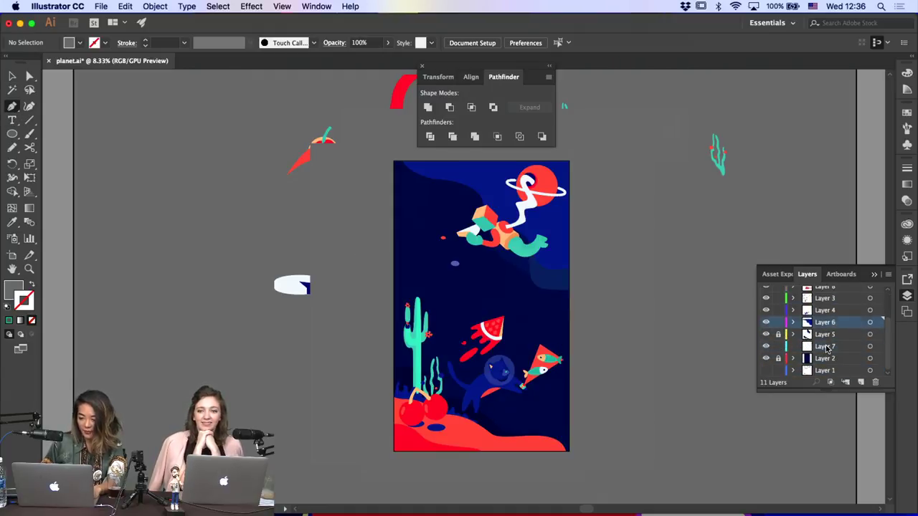
click(826, 348)
click(393, 208)
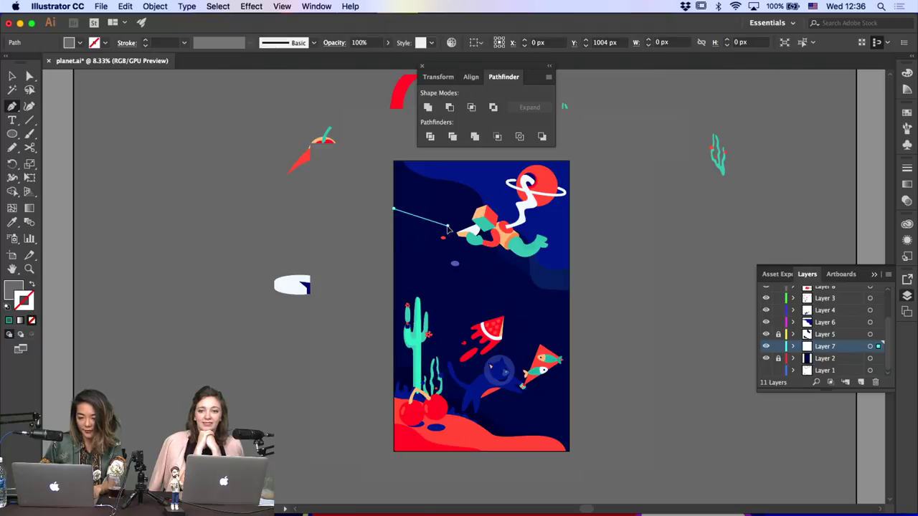
drag(448, 230, 575, 290)
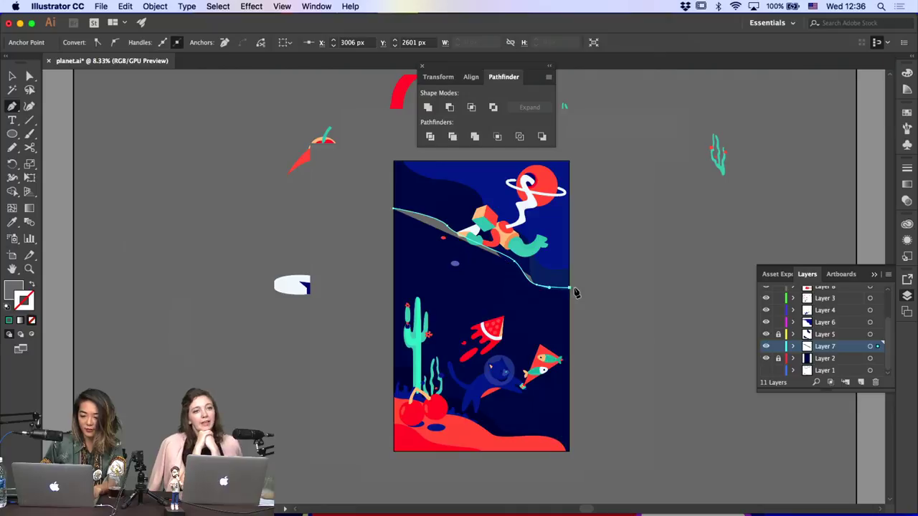
click(574, 460)
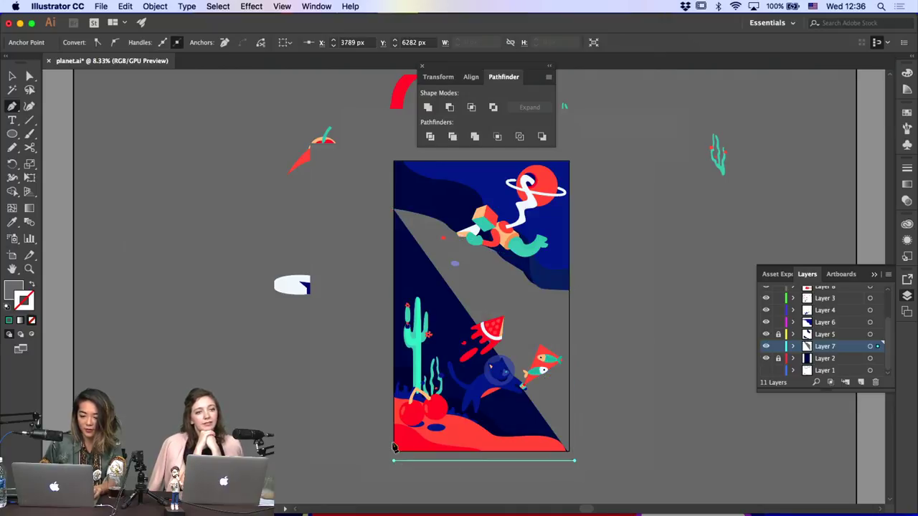
click(393, 459)
click(393, 211)
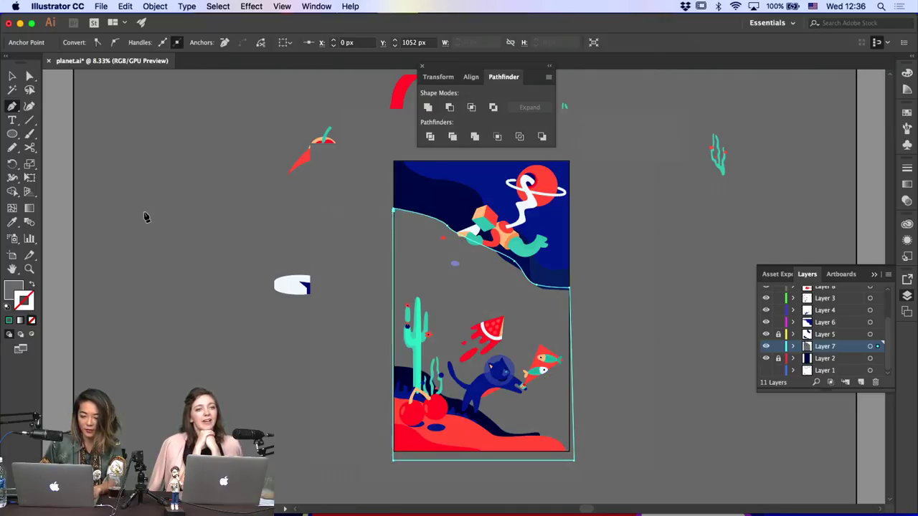
click(393, 210)
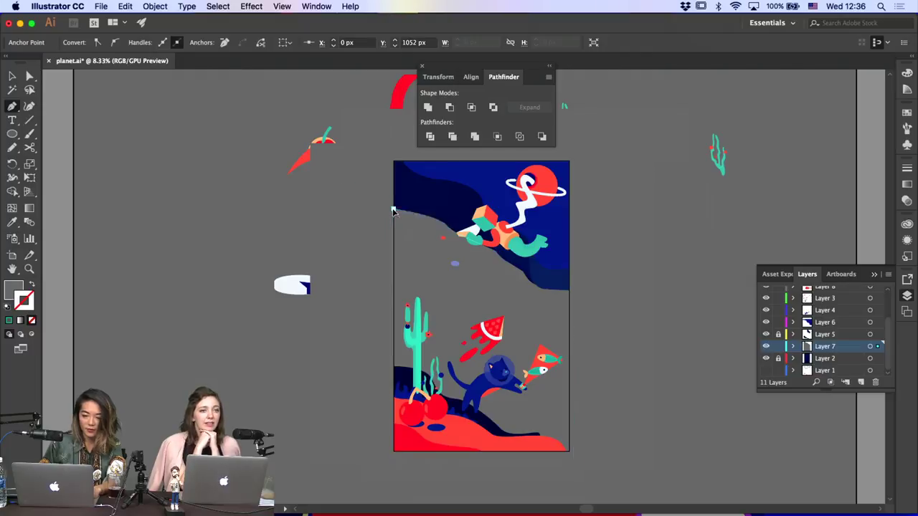
click(393, 210)
Fill the new wavy shape with the sampled dark navy background colour, then darken the fill to 050C28
click(11, 223)
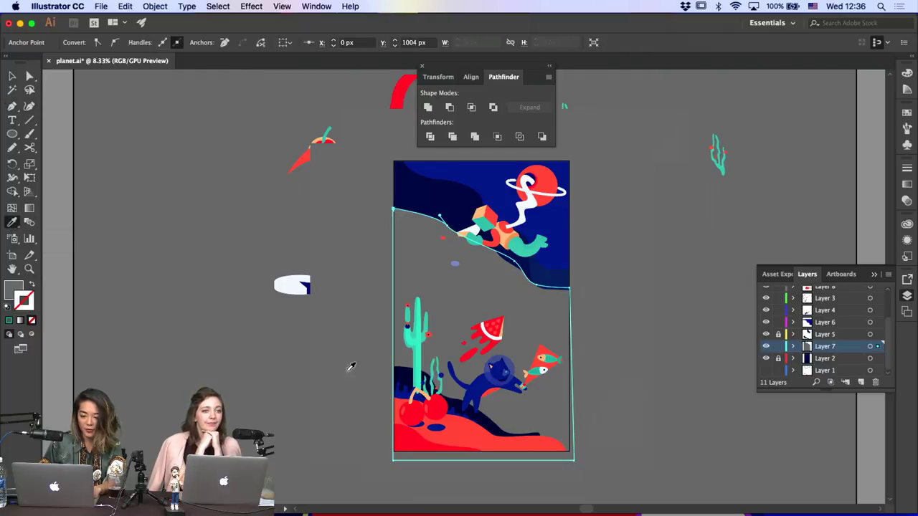
click(414, 367)
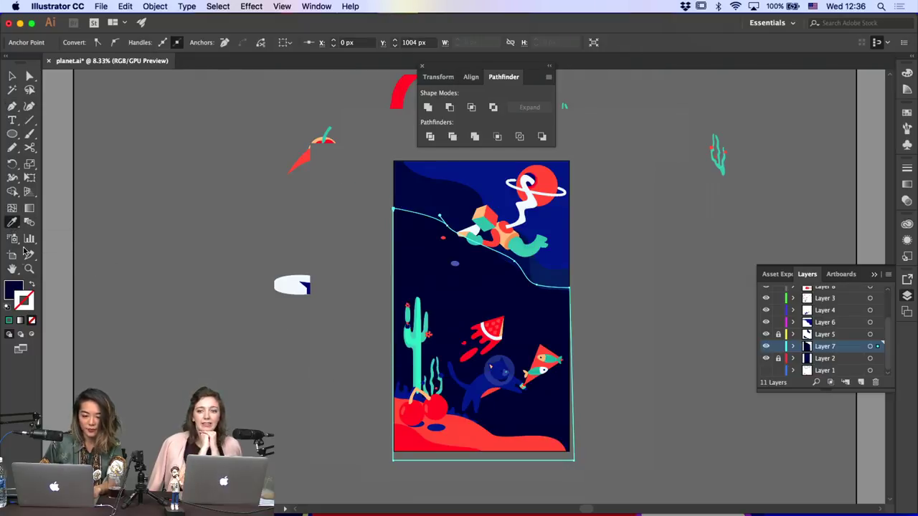
click(11, 287)
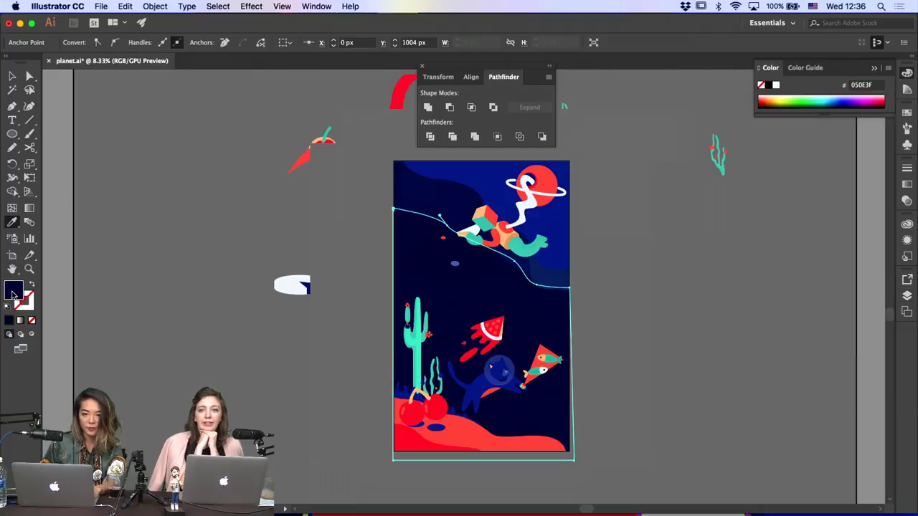
double_click(13, 291)
click(342, 262)
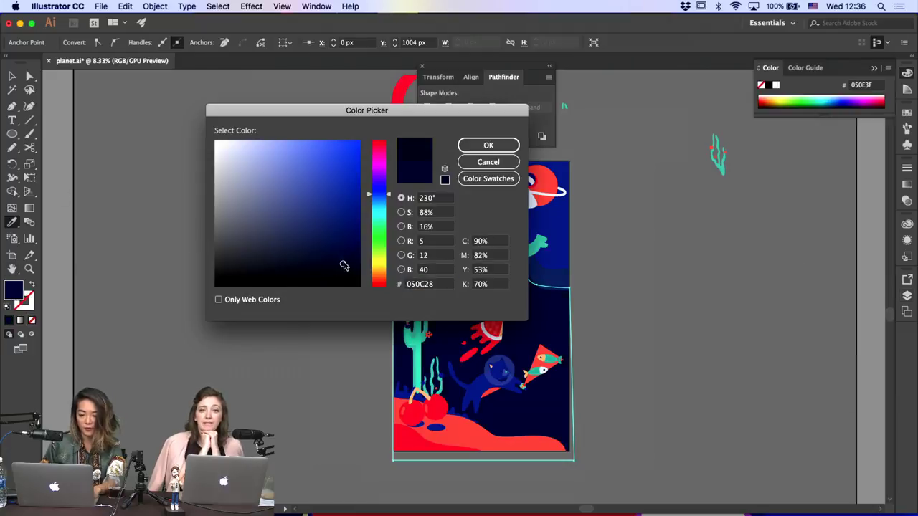
key(Return)
click(332, 347)
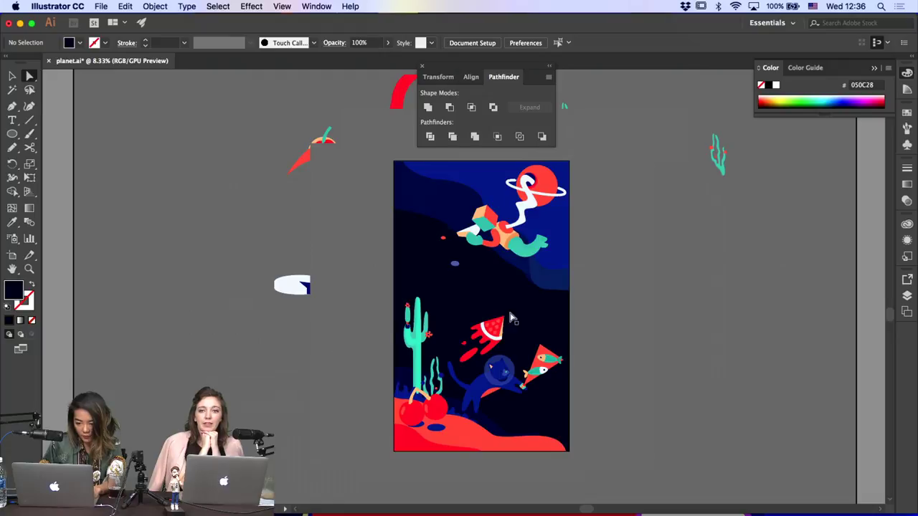
Draw a 54 px circle as a star between the watermelon and the blue shapes, filled with the watermelon rind's off-white DFE6FA
scroll(581, 314, down, 2)
scroll(581, 313, right, 2)
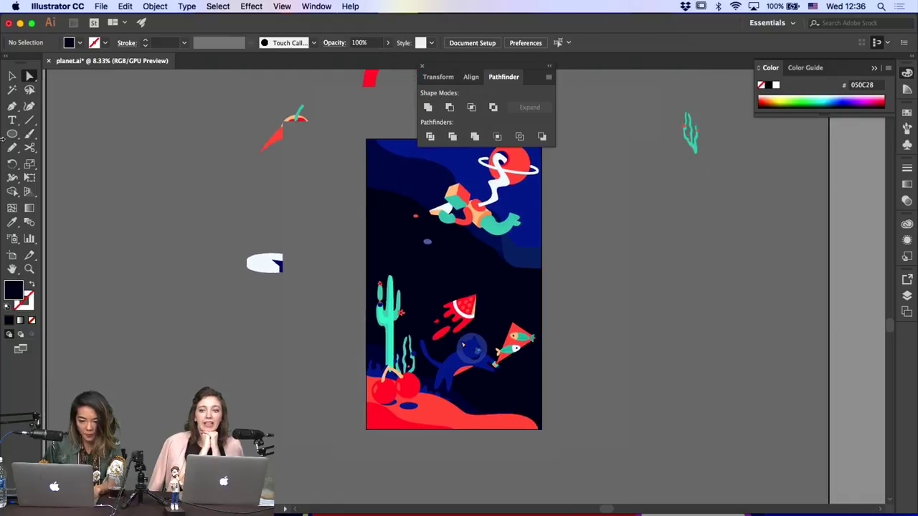
click(12, 133)
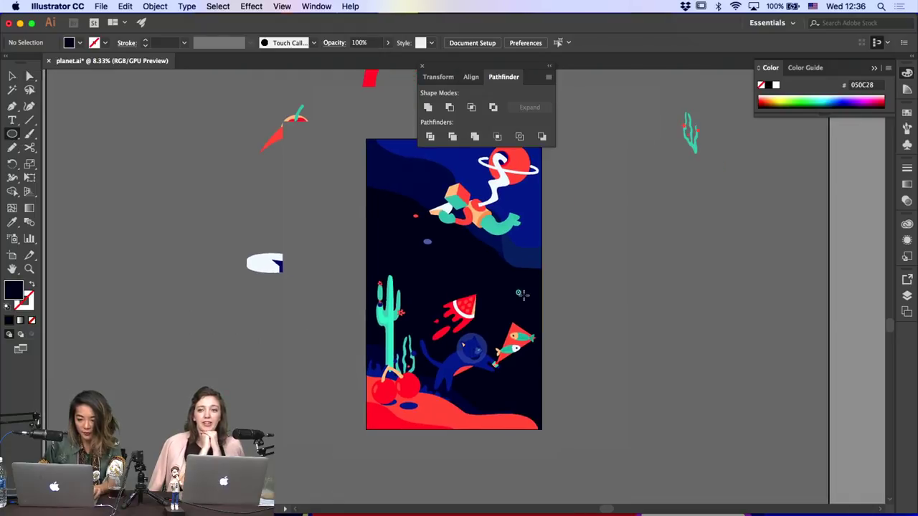
drag(523, 295, 524, 297)
key(super+=)
key(super+=)
key(Delete)
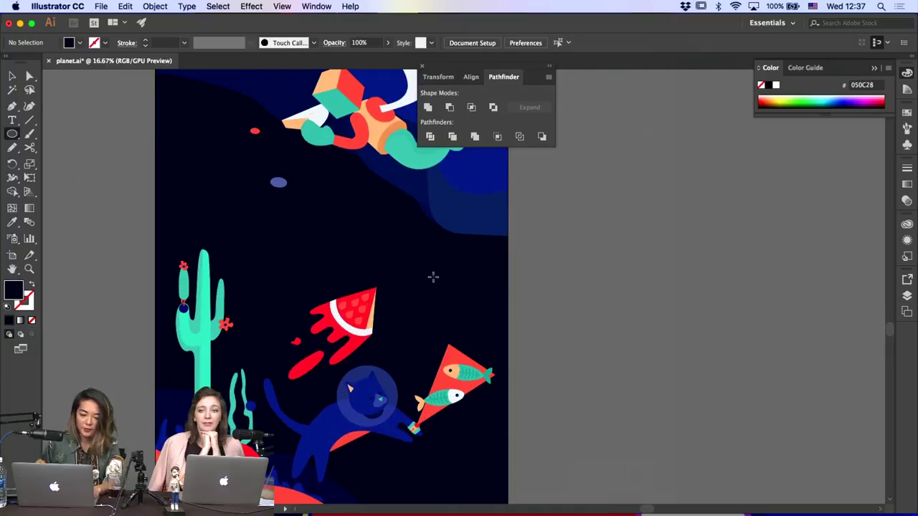
scroll(433, 276, down, 2)
drag(435, 266, 441, 273)
key(i)
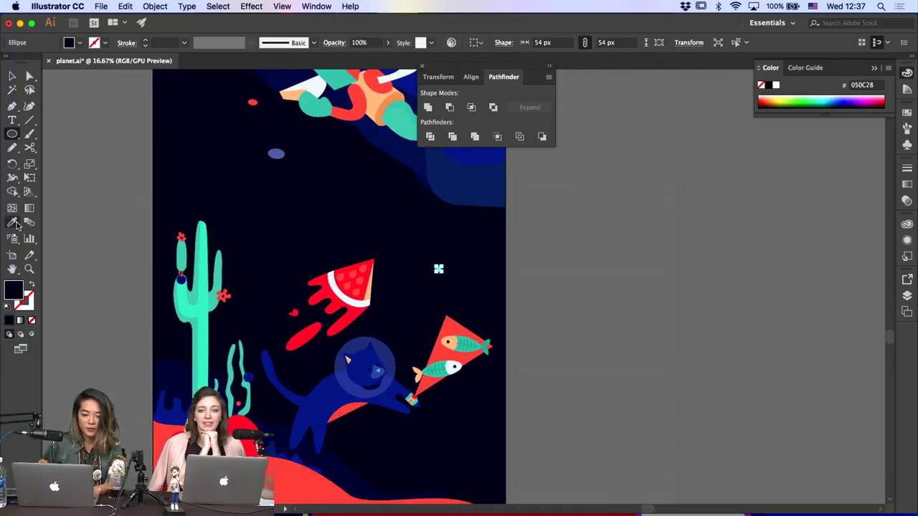
click(335, 279)
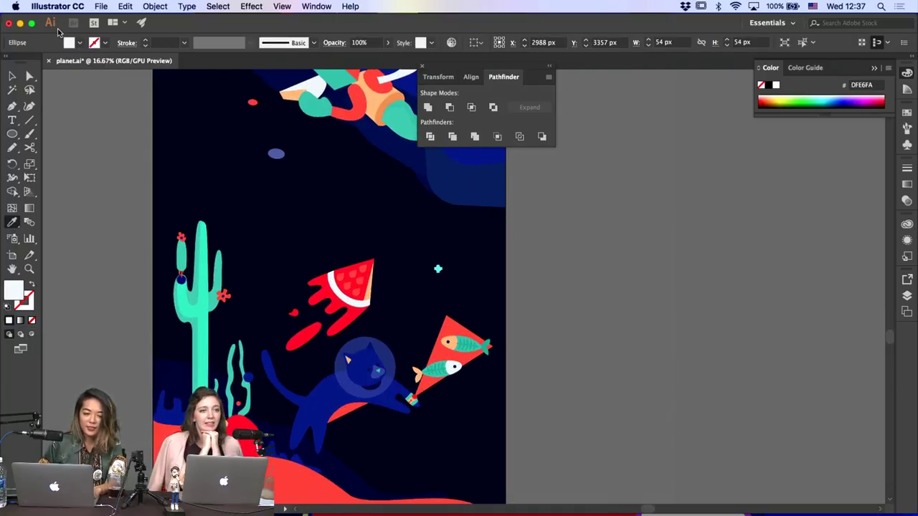
Duplicate the small off-white star and place the copy up and to the left, above the watermelon slice
click(13, 76)
click(86, 145)
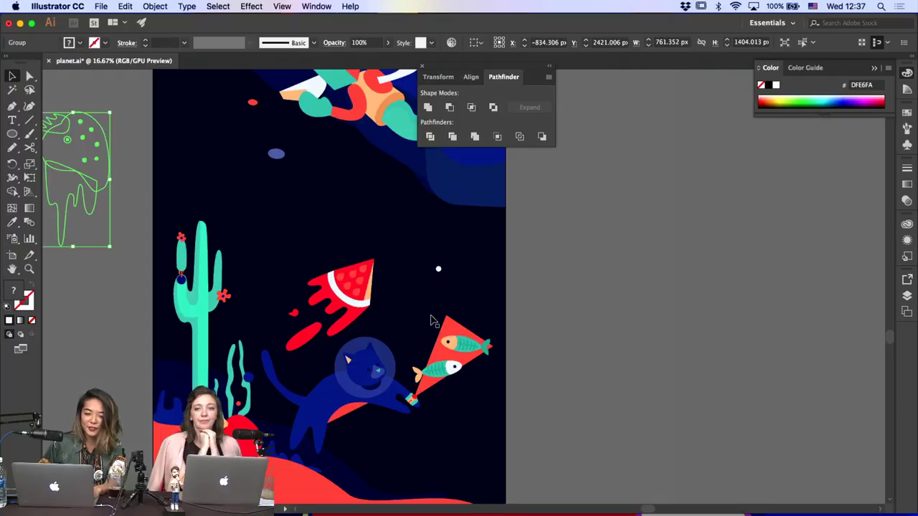
click(434, 273)
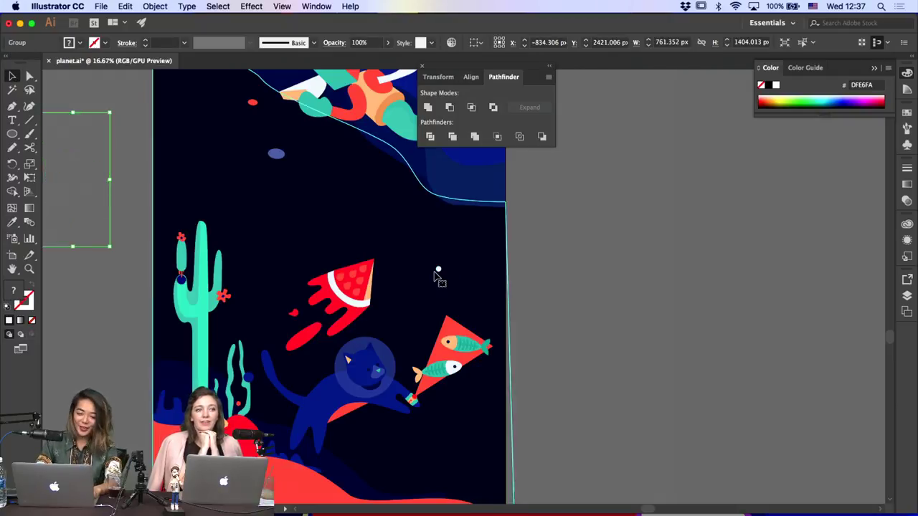
click(438, 269)
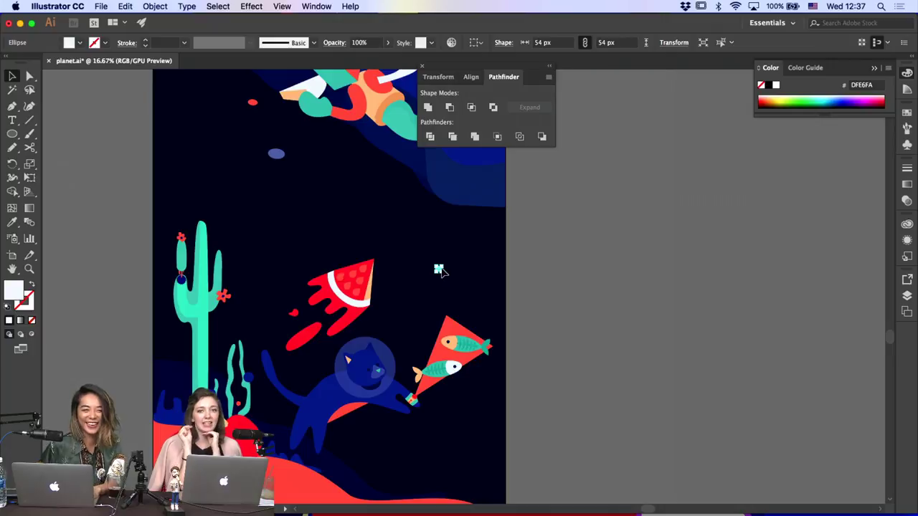
click(550, 296)
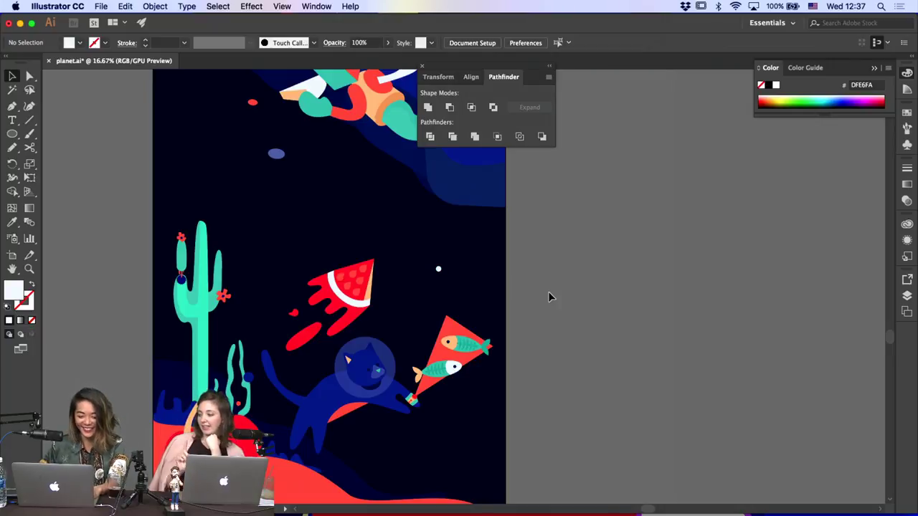
click(439, 274)
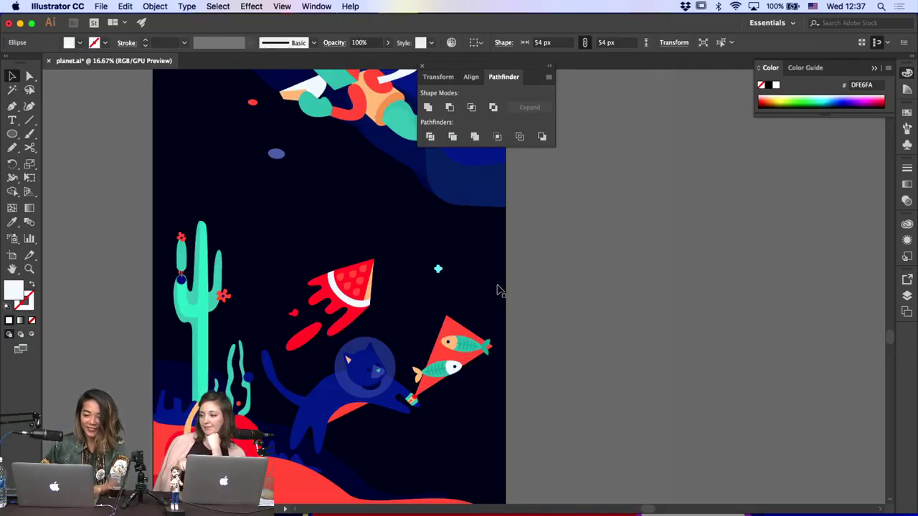
click(435, 276)
click(438, 270)
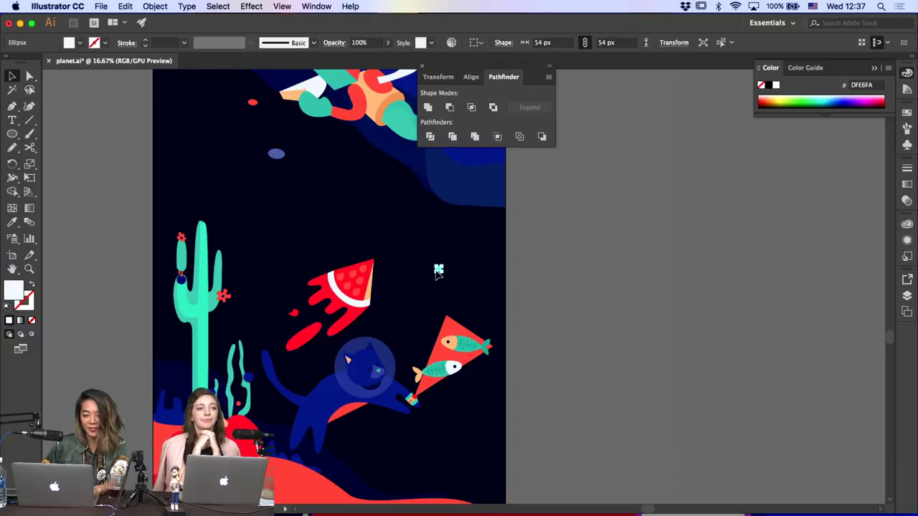
drag(438, 271, 382, 199)
click(595, 276)
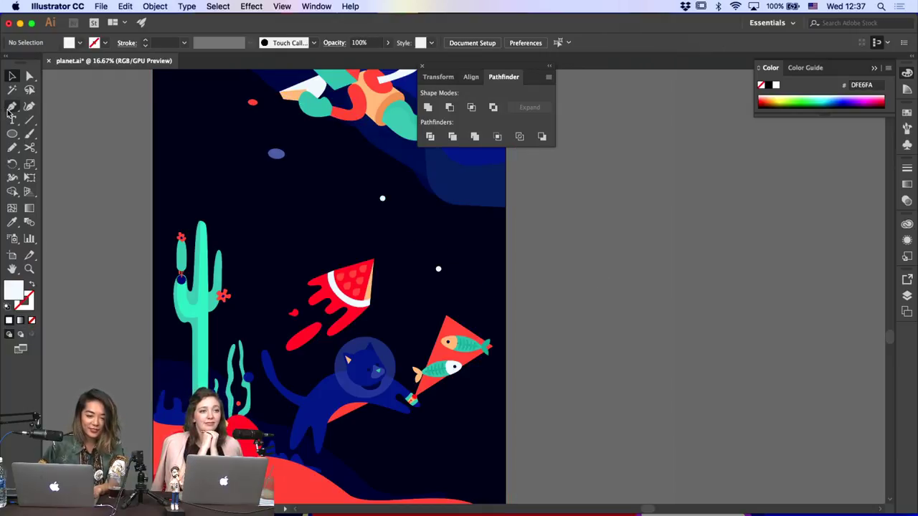
key(super+plus)
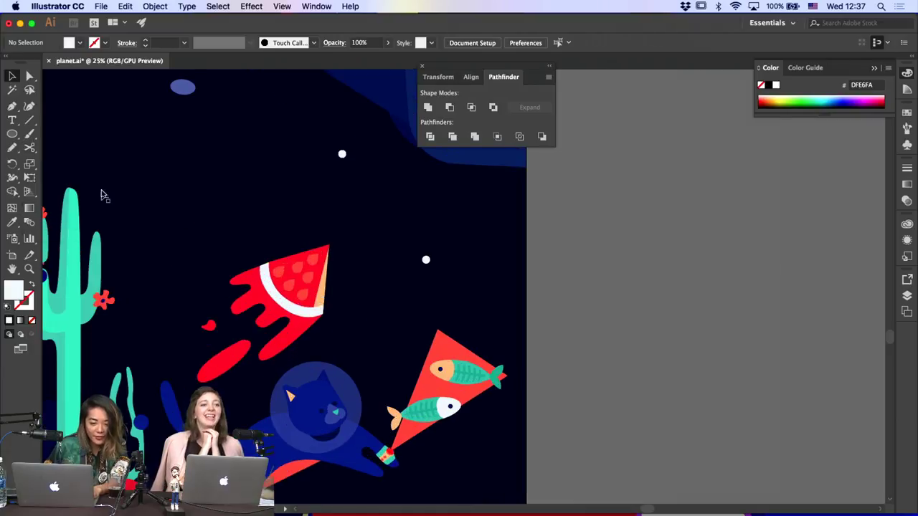
scroll(273, 168, left, 2)
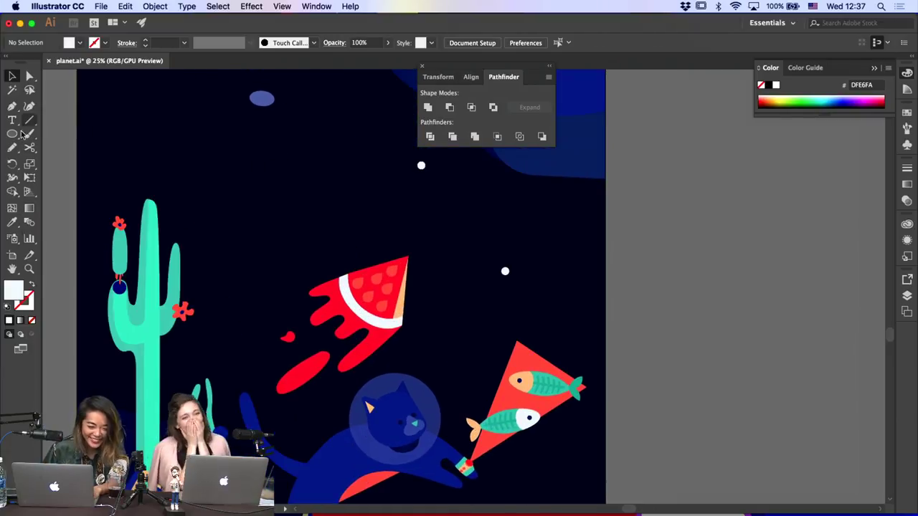
drag(12, 133, 87, 190)
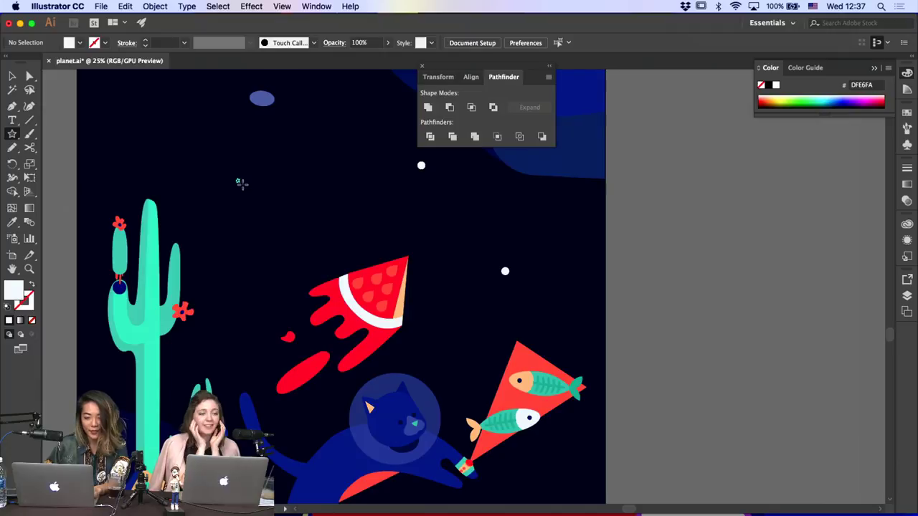
drag(238, 180, 246, 174)
key(super+equal)
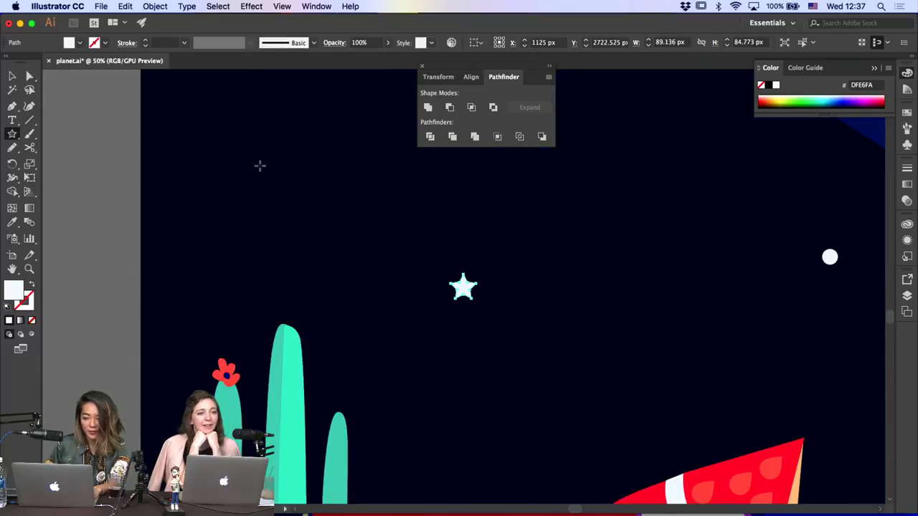
key(p)
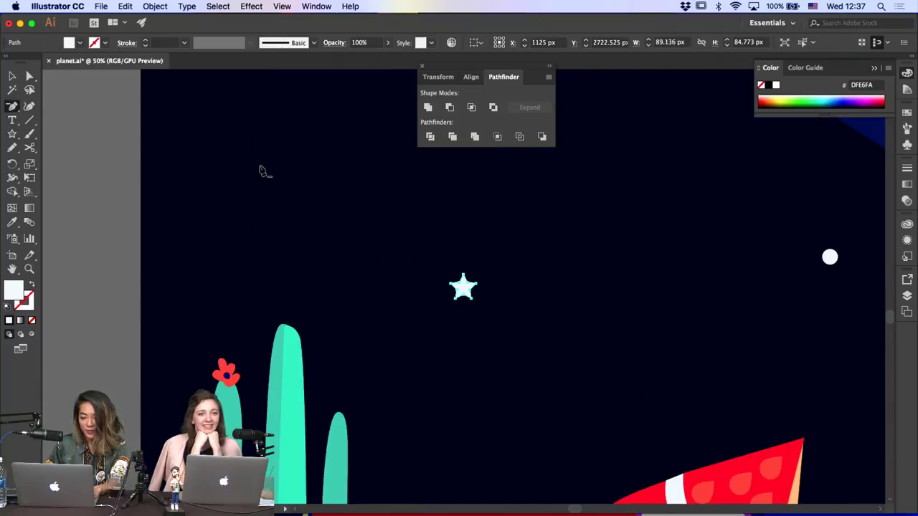
click(458, 300)
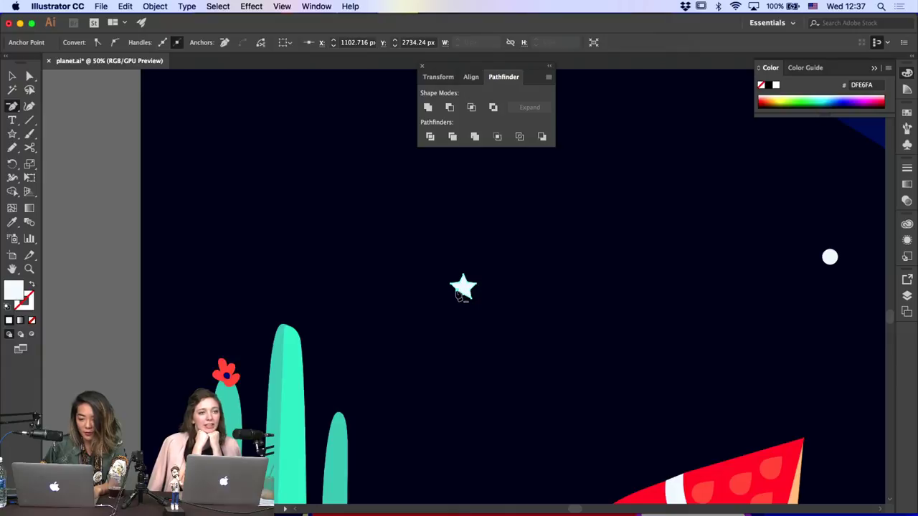
click(456, 290)
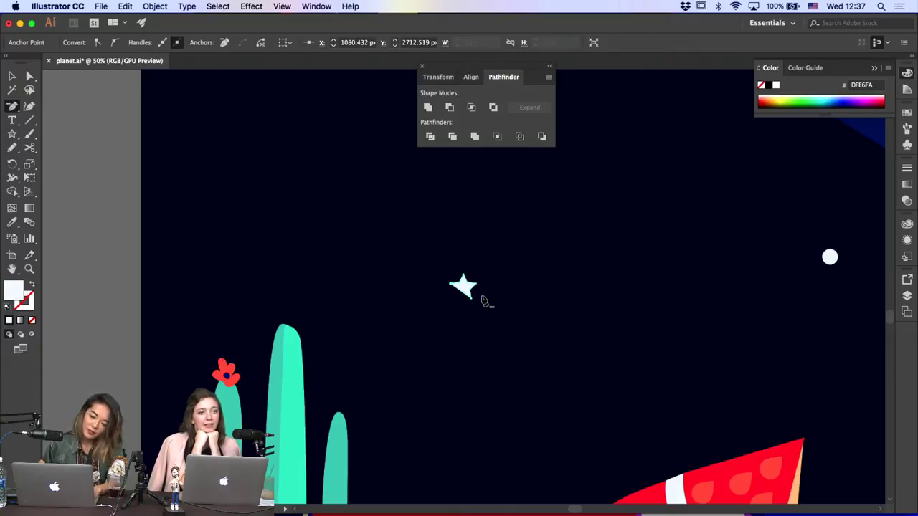
key(Delete)
Draw a small irregular four-pointed star with the Pen tool above the cactus, filled with off-white DFE6FA
drag(12, 107, 57, 107)
click(282, 233)
click(283, 221)
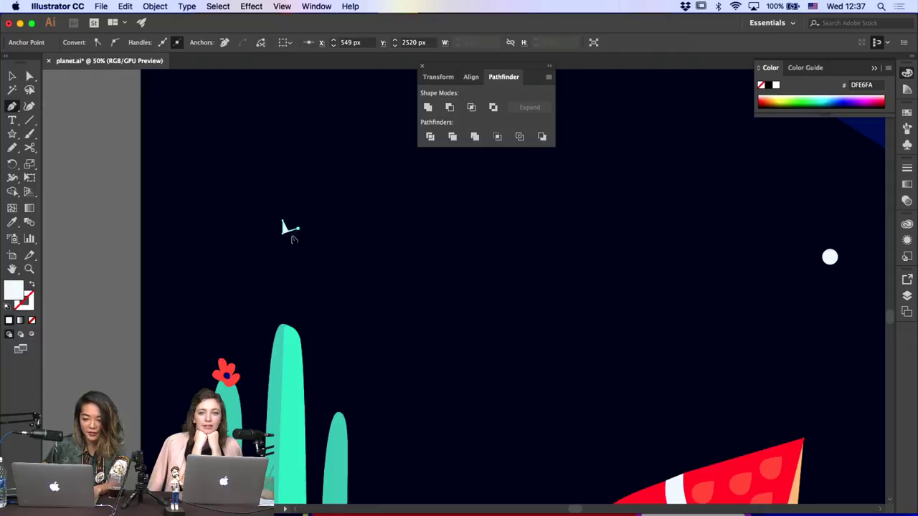
click(293, 237)
click(296, 246)
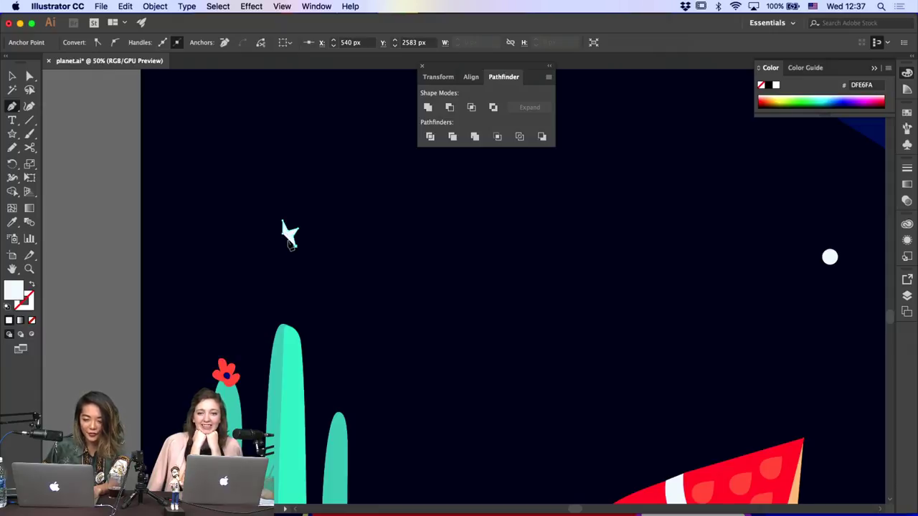
click(288, 241)
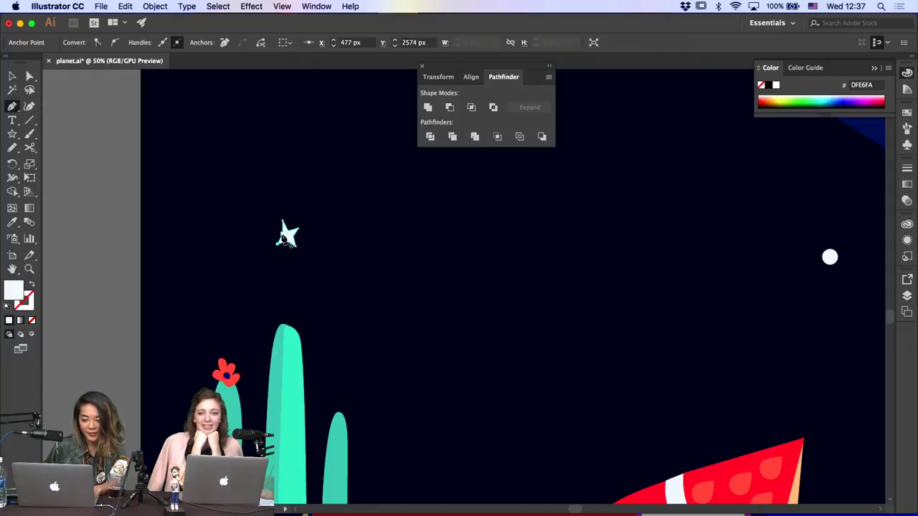
Move the small star's upper-left tip outward and slightly down so it lines up vertically with the lower-left tip
key(a)
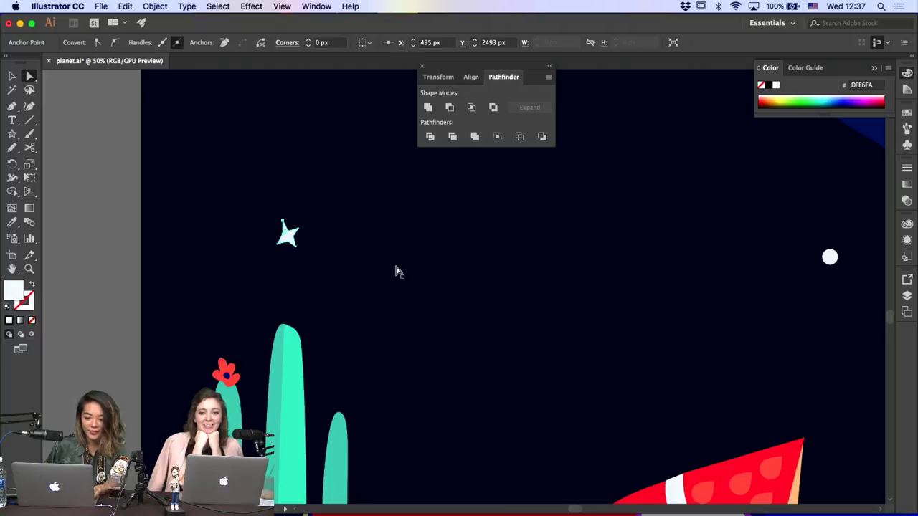
key(super+equal)
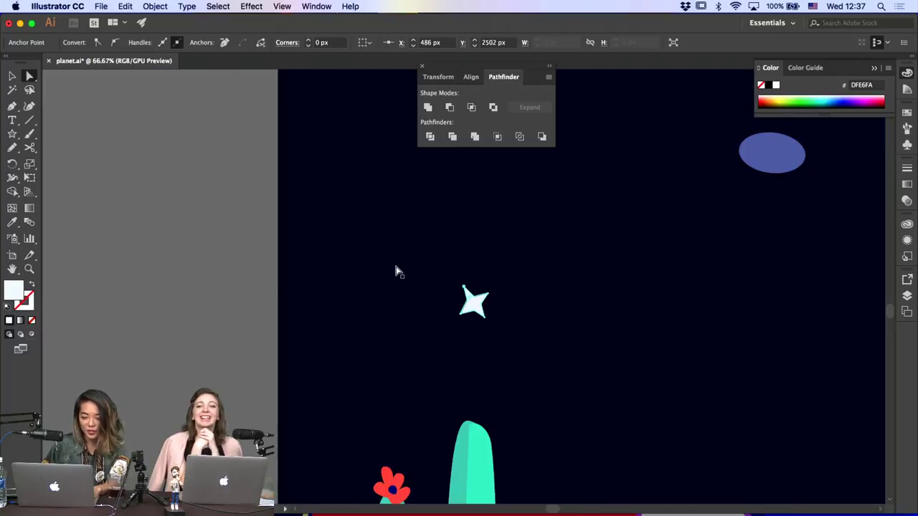
key(super+a)
key(super+equal)
key(super+equal)
click(515, 329)
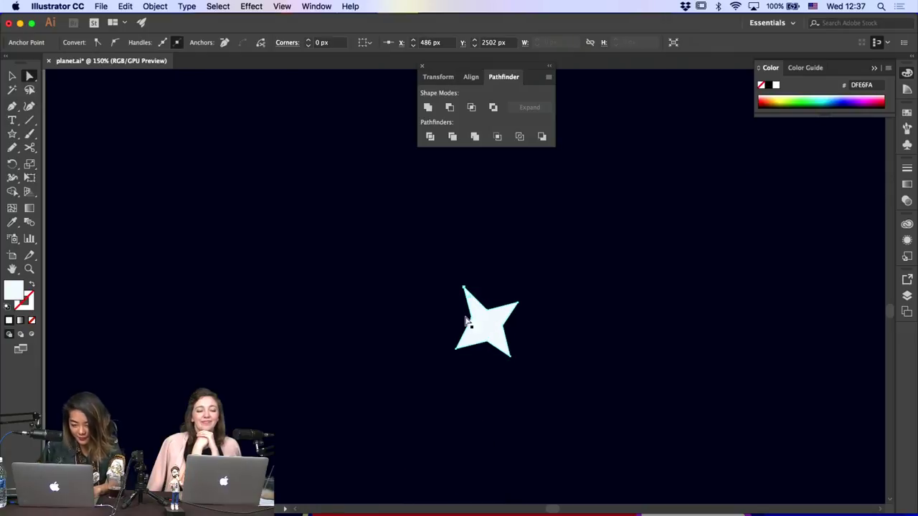
key(Down)
key(Down)
key(Down)
key(Down)
key(Down)
key(Down)
key(Down)
key(Down)
key(Down)
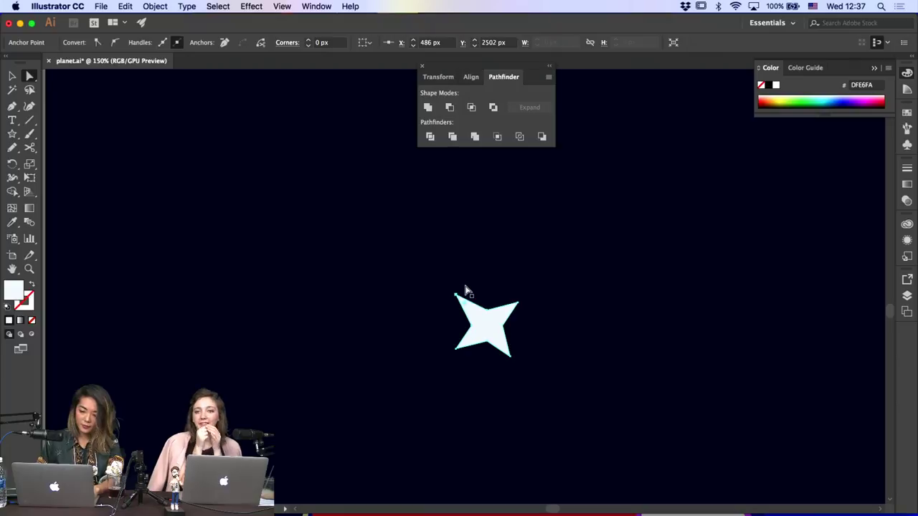
key(super+a)
key(super+minus)
key(super+minus)
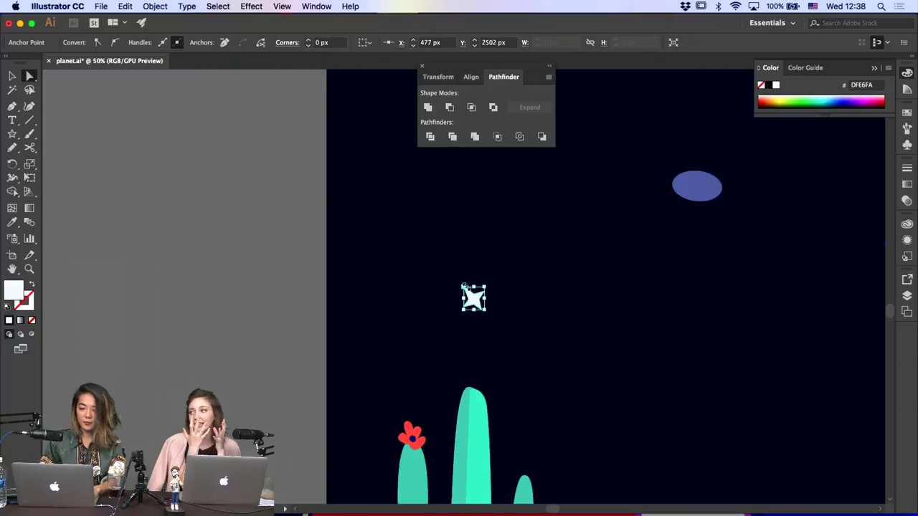
key(super+minus)
click(316, 291)
scroll(290, 228, right, 3)
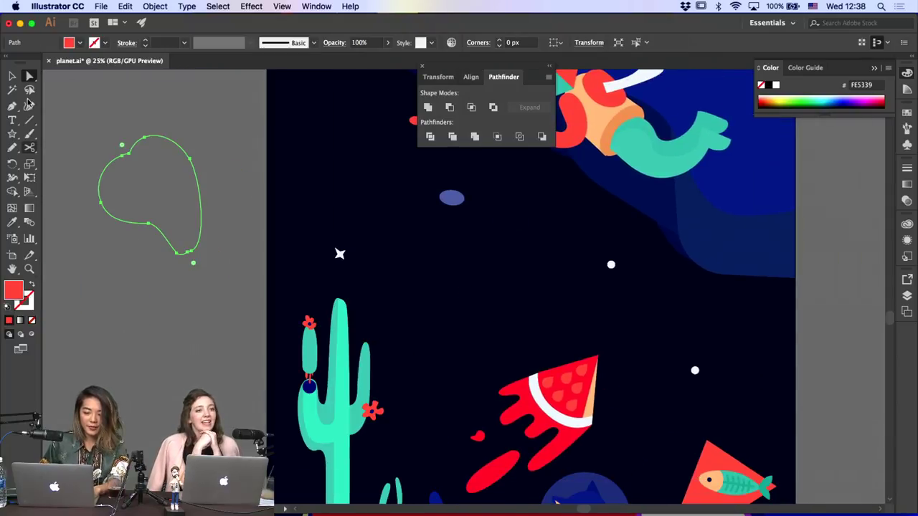
Move the small star's lower inner anchor up toward the centre to sharpen the two lower points
click(12, 76)
key(super+plus)
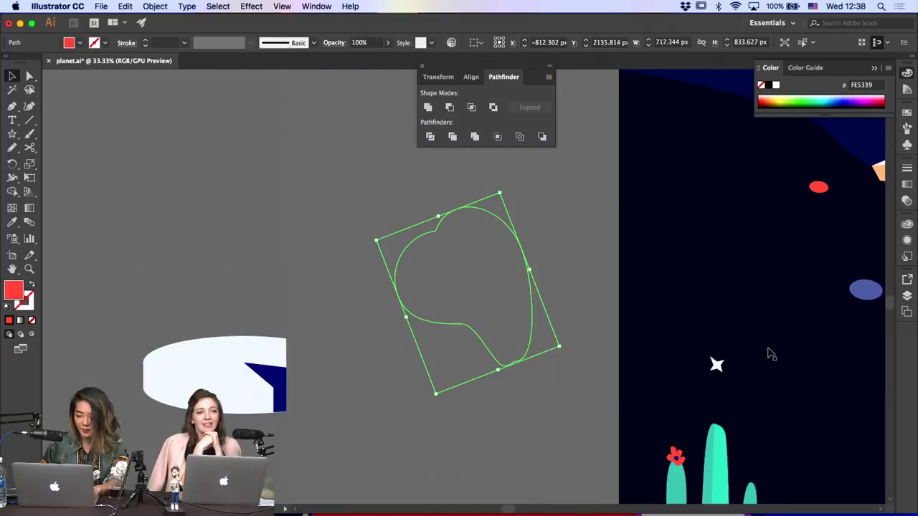
click(717, 365)
scroll(721, 372, right, 3)
key(super+plus)
key(super+plus)
key(super+plus)
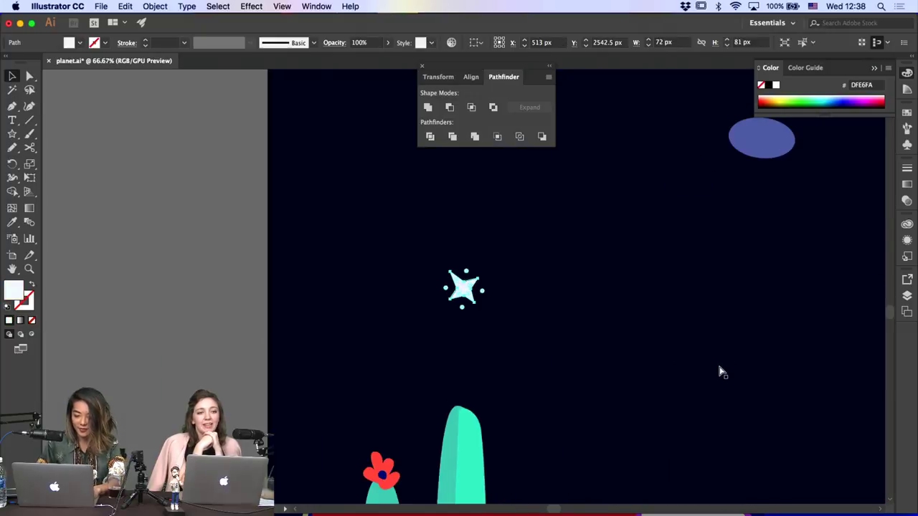
key(a)
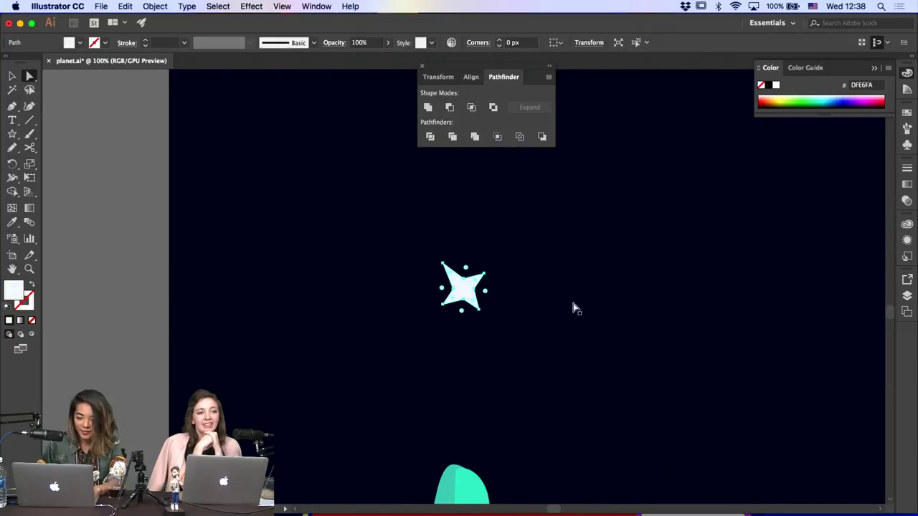
click(462, 304)
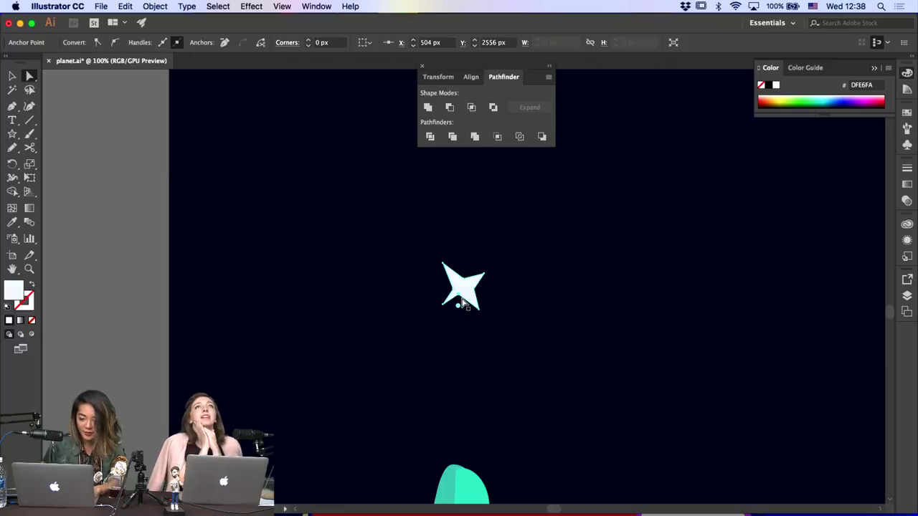
key(shift+Down)
key(shift+Up)
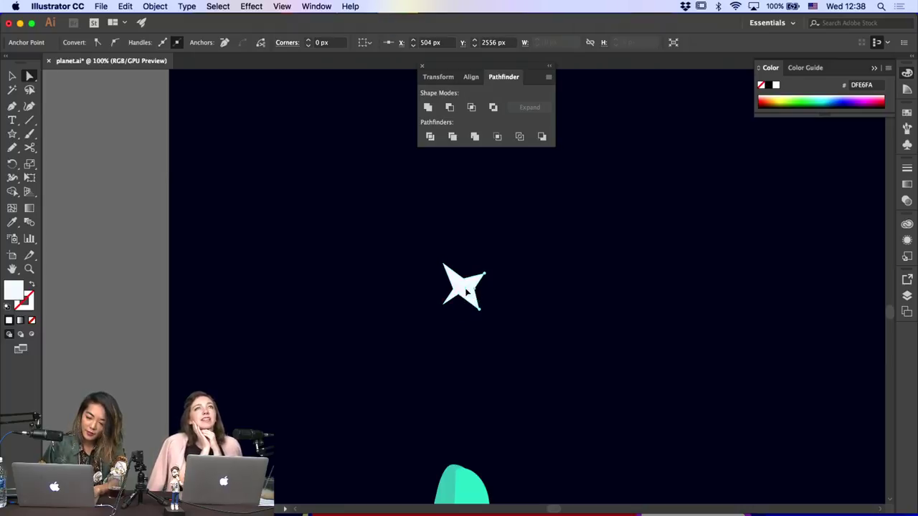
Pull the small star's right and upper inner anchors toward its centre to make the arms thinner
click(469, 289)
click(462, 277)
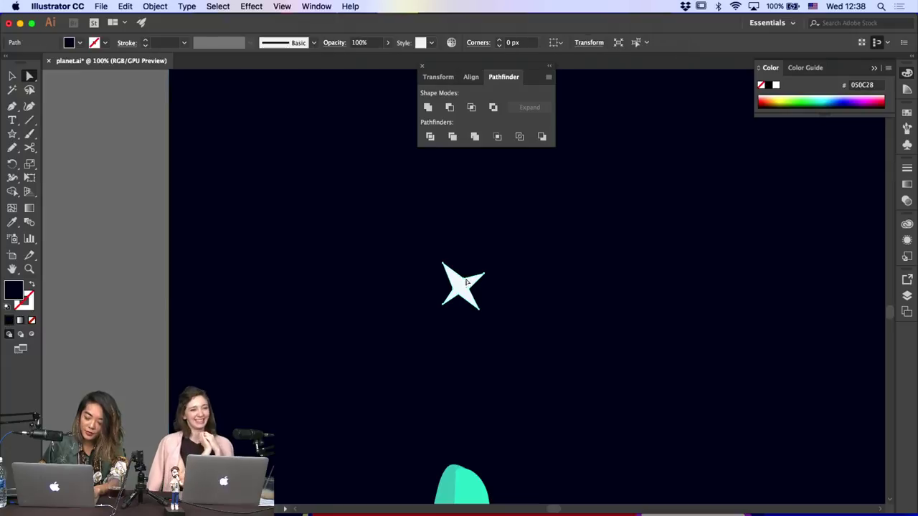
click(466, 284)
key(super+z)
key(super+equal)
key(super+equal)
key(super+equal)
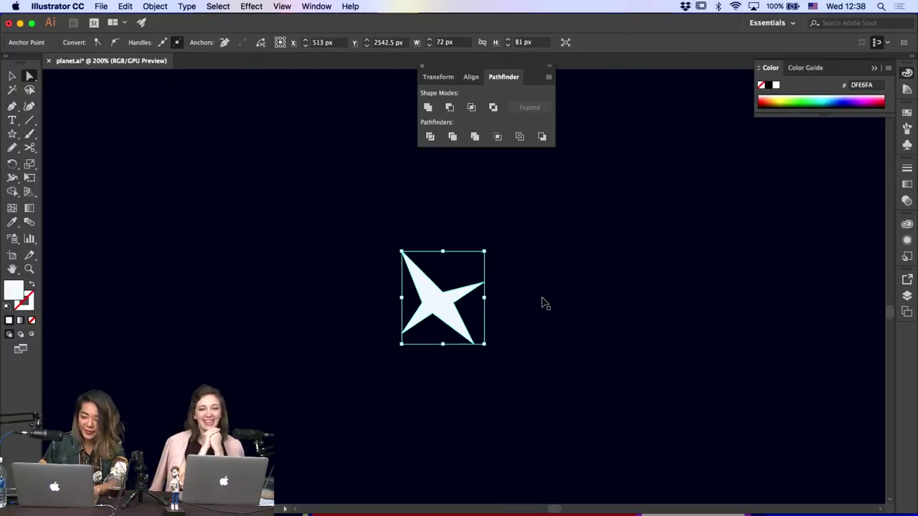
click(433, 284)
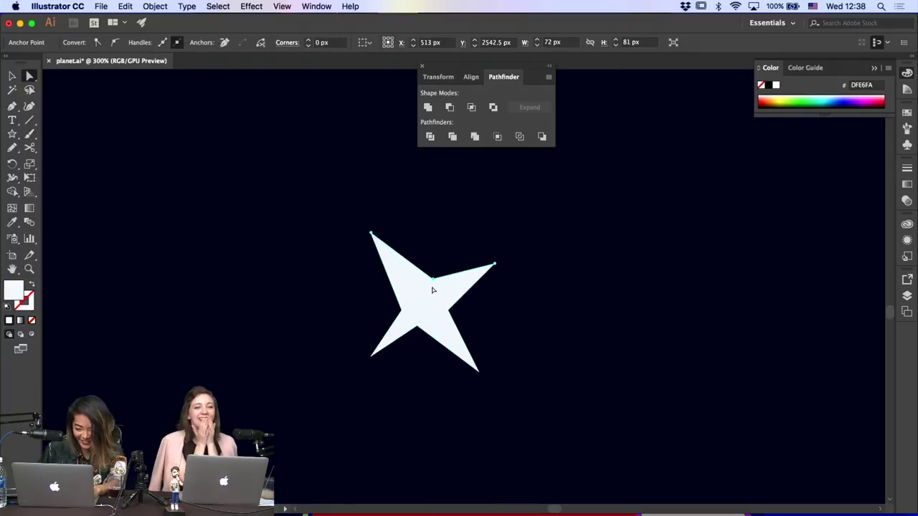
click(400, 310)
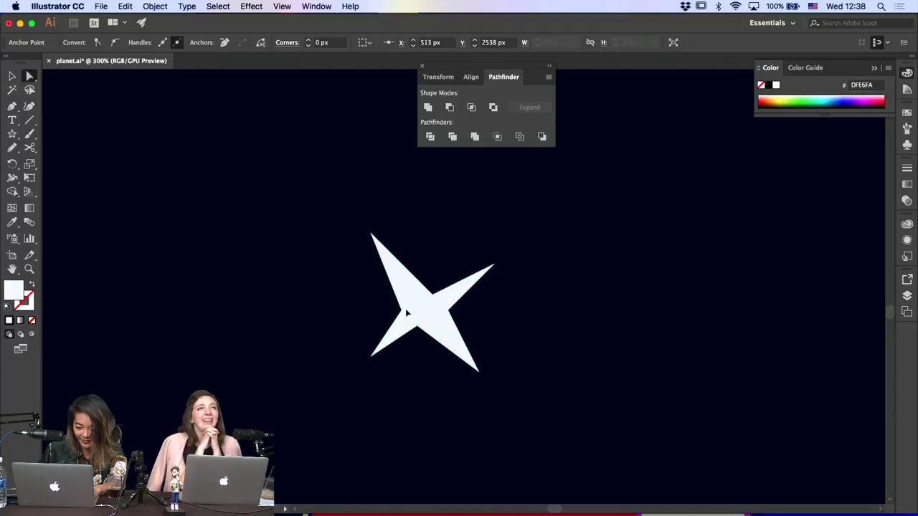
drag(402, 311, 410, 310)
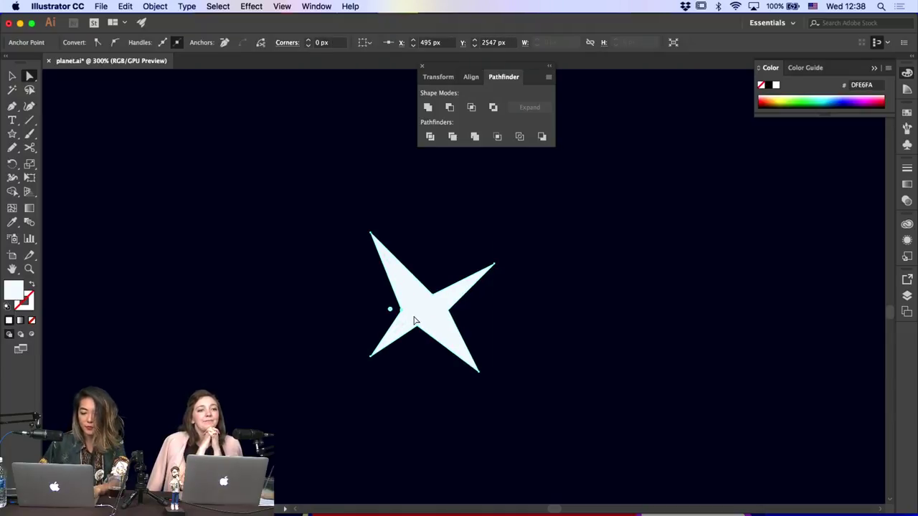
Duplicate the four-pointed star into the empty sky above the watermelon slice, enlarging and rotating the copy
key(super+minus)
key(super+minus)
key(super+minus)
key(super+minus)
key(super+minus)
key(super+minus)
key(super+minus)
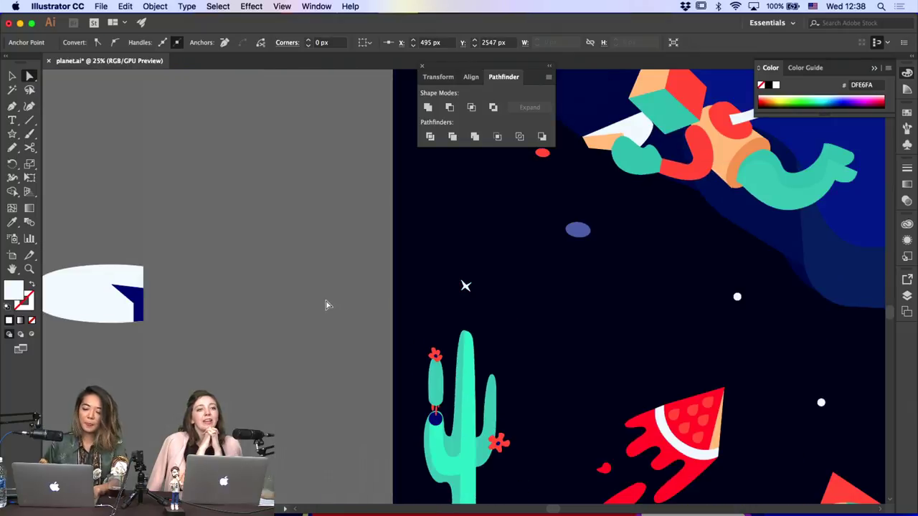
click(326, 304)
scroll(327, 305, right, 5)
click(12, 76)
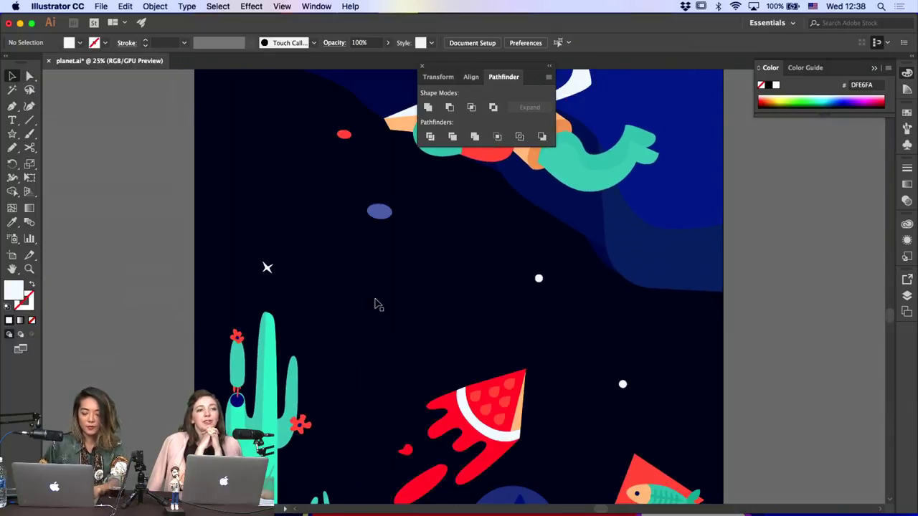
click(269, 269)
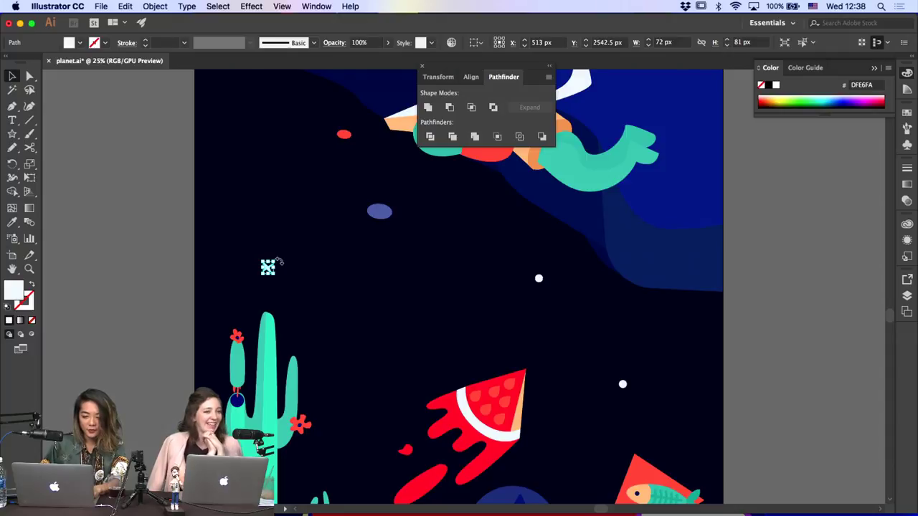
drag(277, 259, 407, 285)
Pull the large star's upper-left and left inner anchors toward its centre and shorten its left point
key(a)
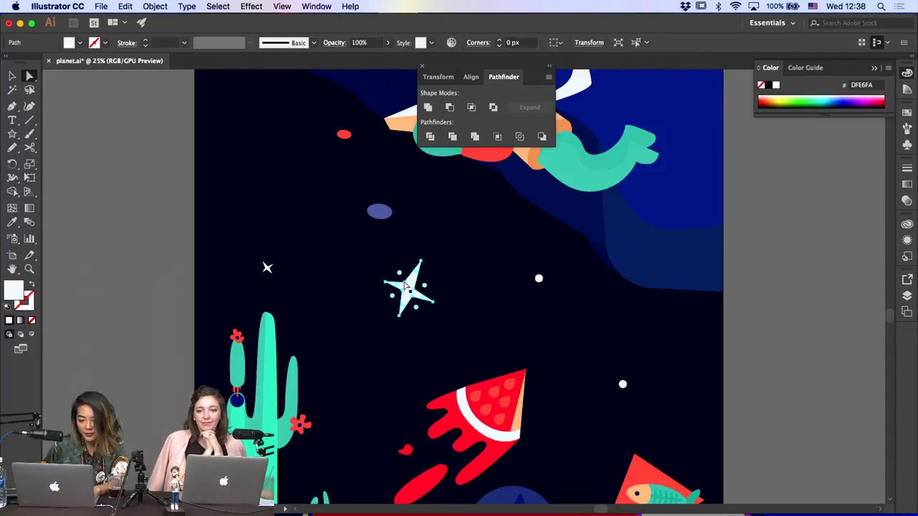
key(super+plus)
key(super+plus)
key(super+plus)
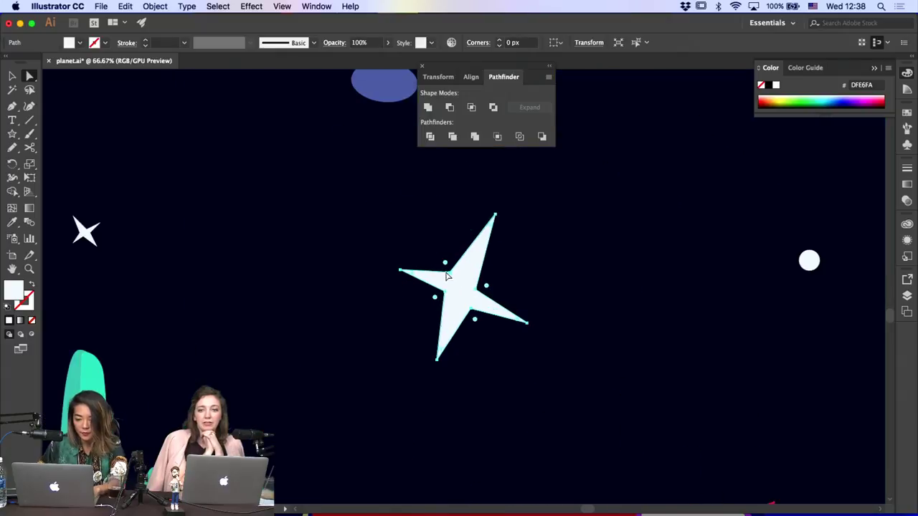
drag(449, 272, 458, 298)
click(405, 273)
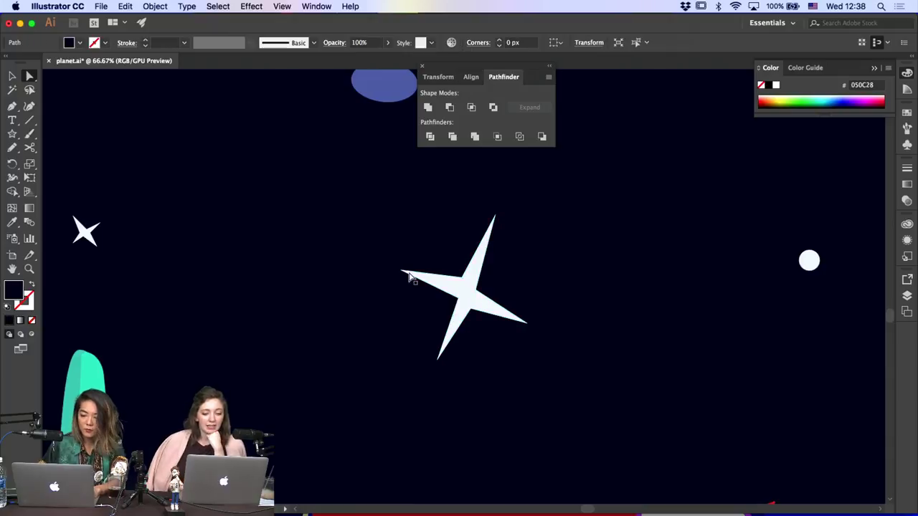
drag(400, 273, 413, 271)
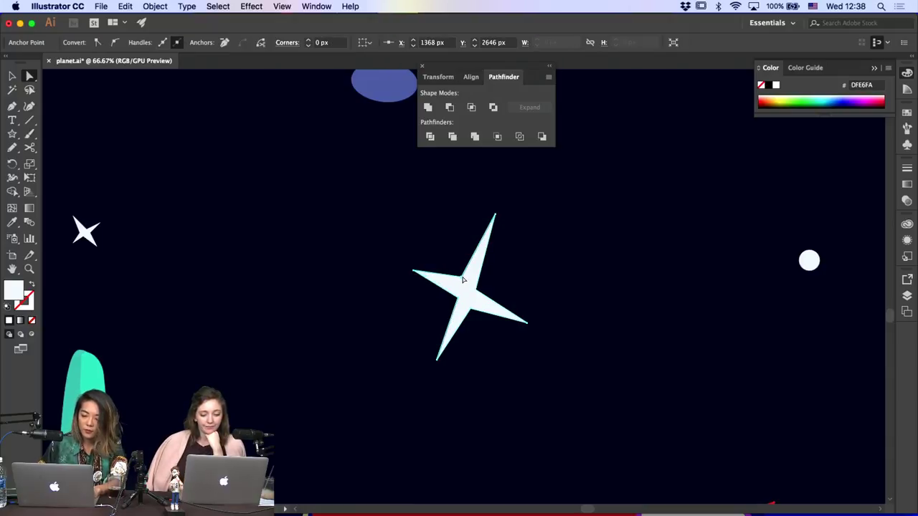
Tighten the large star's upper and lower inner anchors and shorten its upper, lower and right points
click(465, 287)
drag(496, 218, 493, 239)
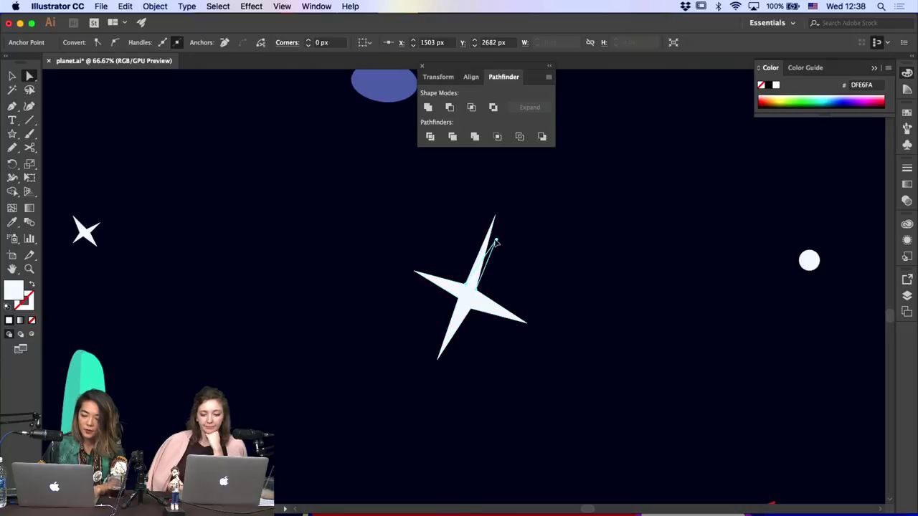
click(472, 306)
drag(469, 303, 469, 301)
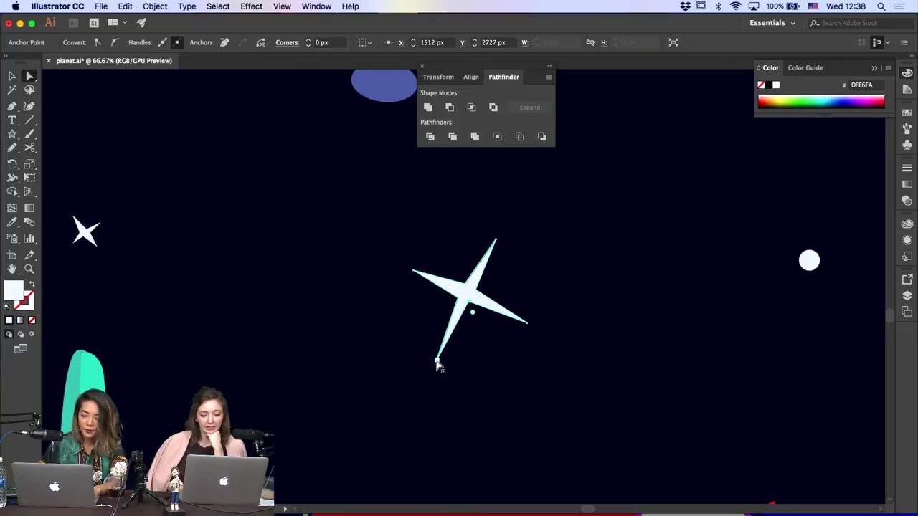
drag(436, 362, 451, 350)
drag(529, 330, 520, 325)
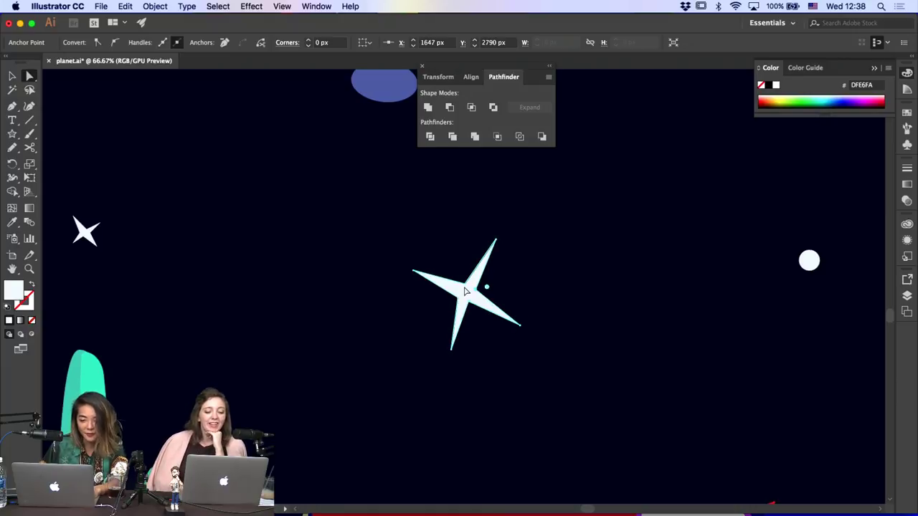
Nudge the large star's upper-left and lower-left inner anchors toward its centre and draw a white circle over the middle
drag(465, 284, 464, 287)
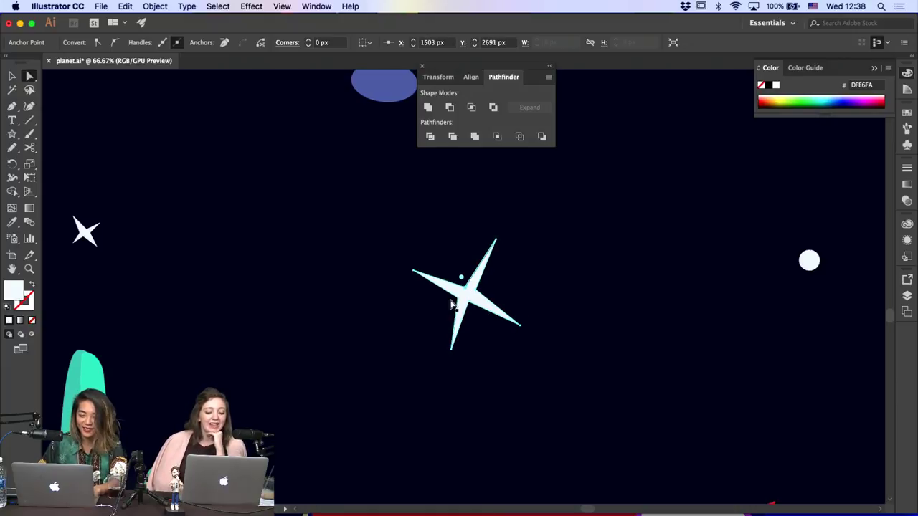
drag(456, 298, 459, 298)
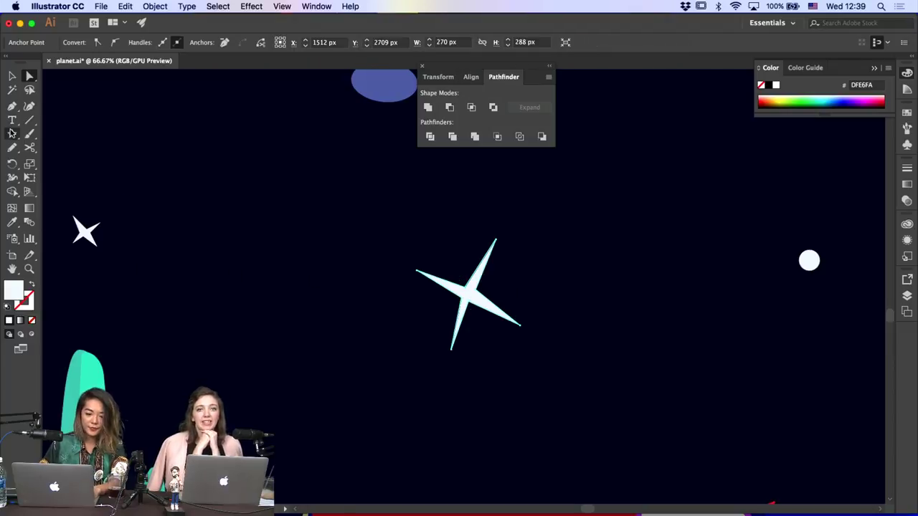
drag(12, 133, 62, 162)
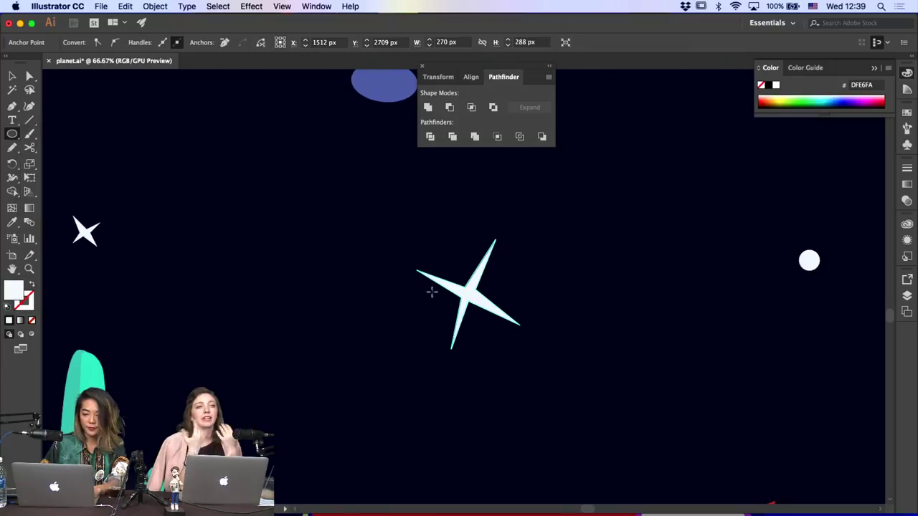
drag(446, 274, 487, 316)
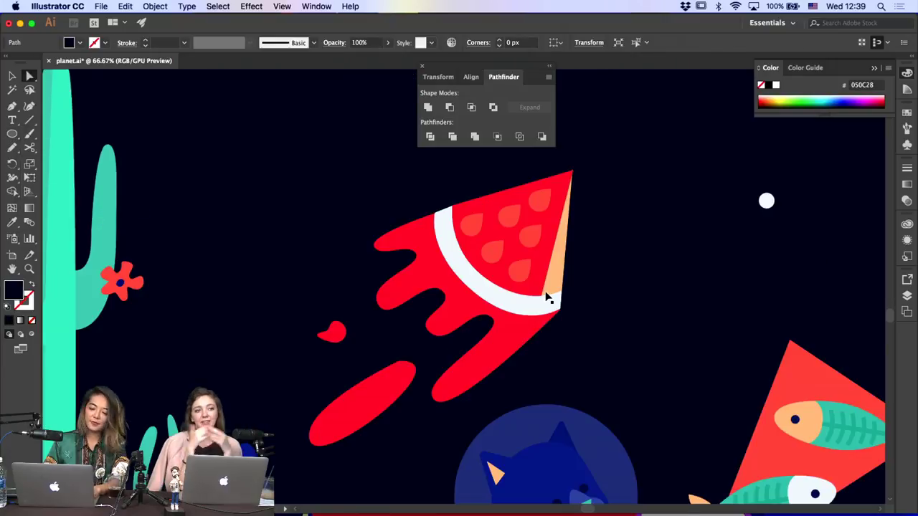
Hide Layer 9 to reveal the artwork lying outside the artboard
key(super+minus)
key(super+minus)
key(super+minus)
key(super+minus)
key(super+minus)
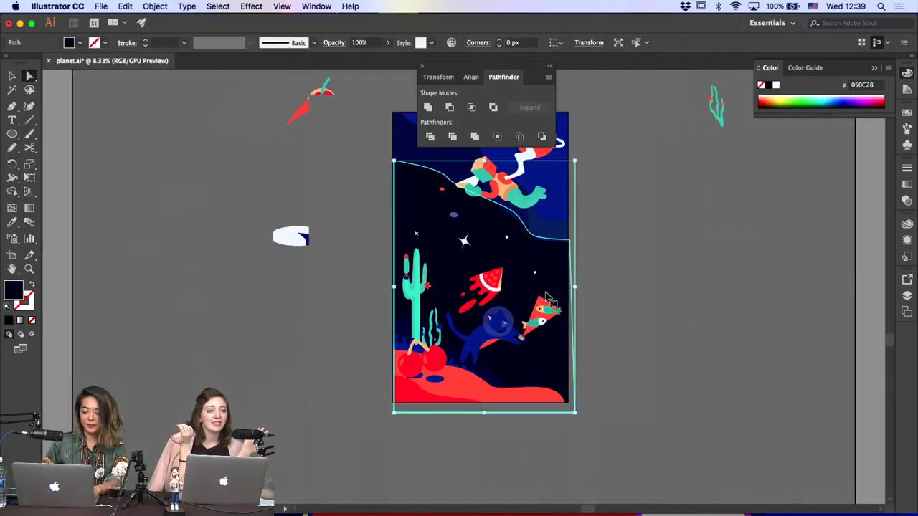
key(super+equal)
key(super+equal)
click(12, 76)
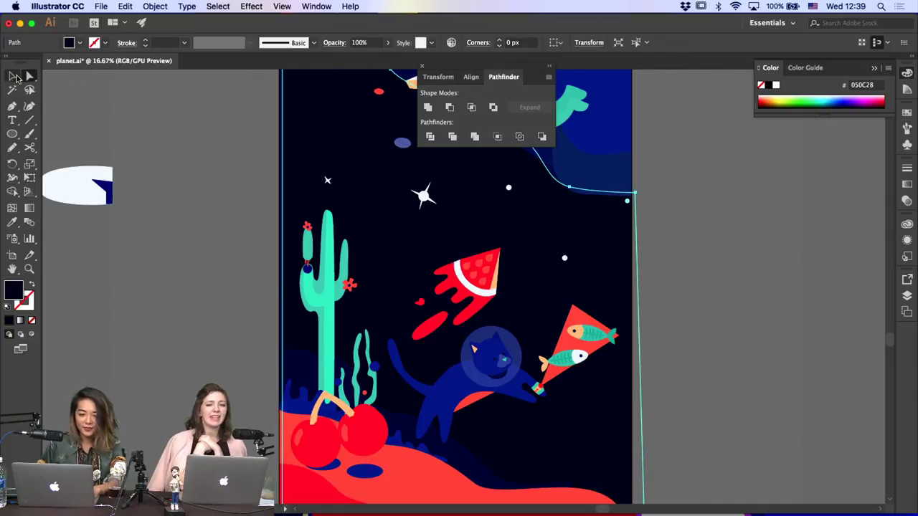
scroll(197, 197, up, 3)
key(super+minus)
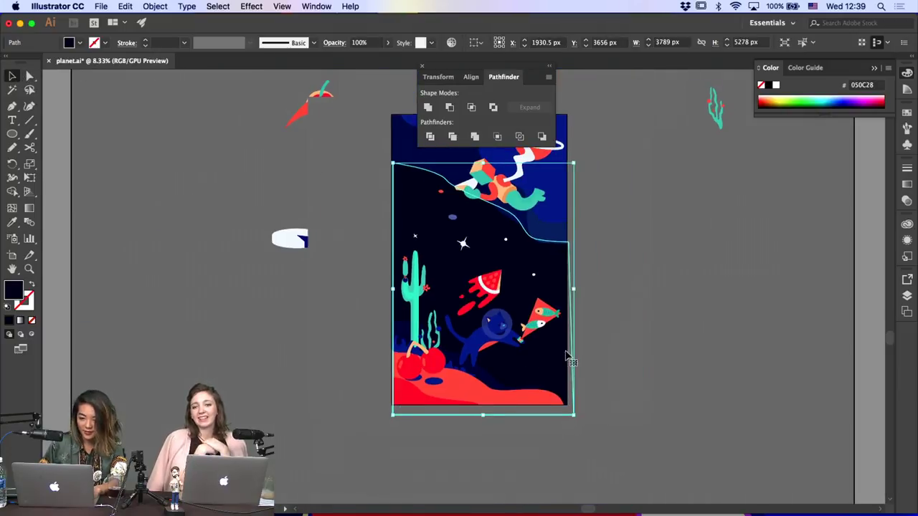
scroll(285, 190, up, 3)
click(907, 295)
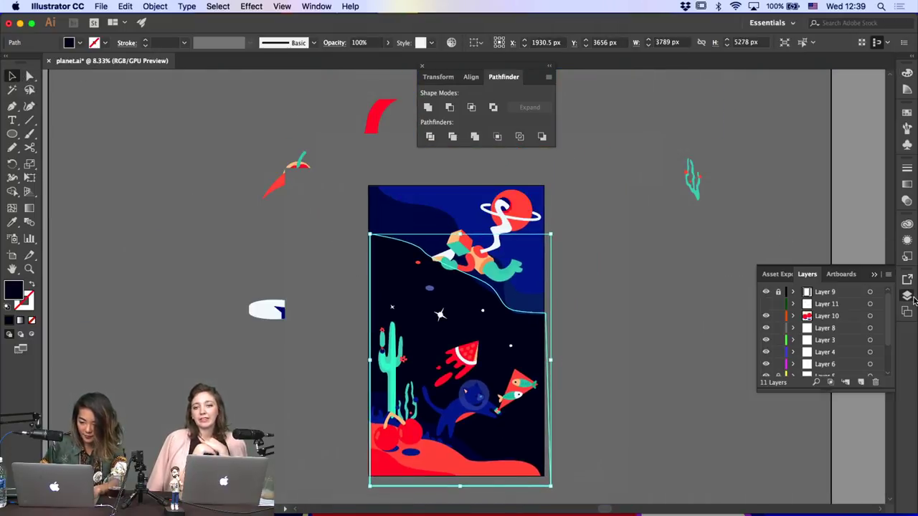
click(766, 292)
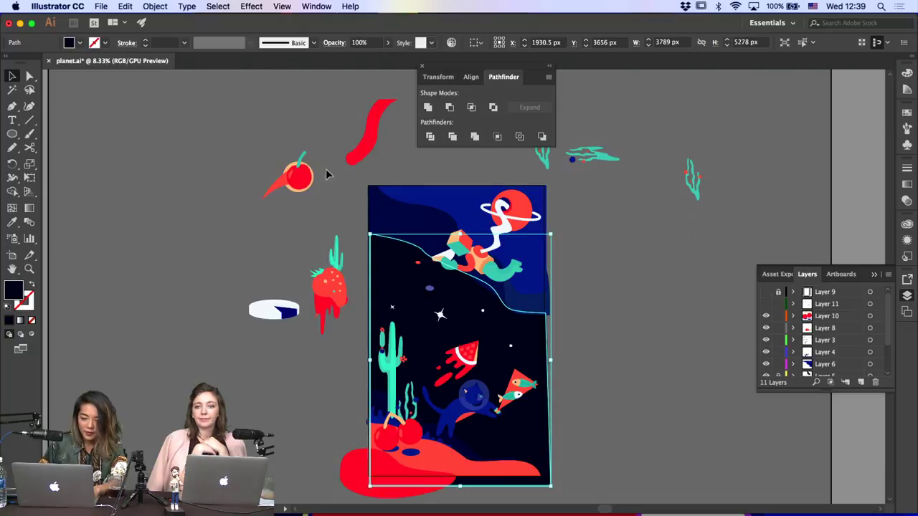
Clear the cherry off the comet outside the artboard and move the comet into the sky above the watermelon slice
click(298, 176)
double_click(297, 173)
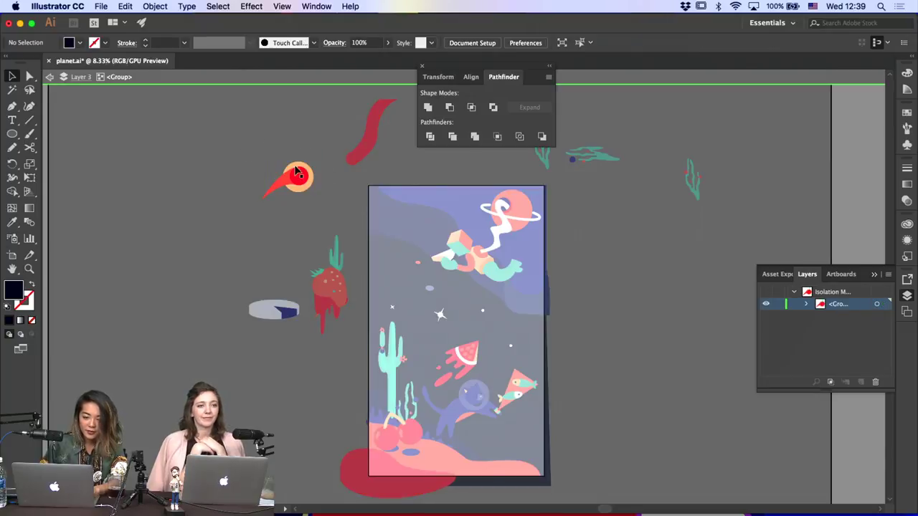
double_click(254, 134)
click(290, 176)
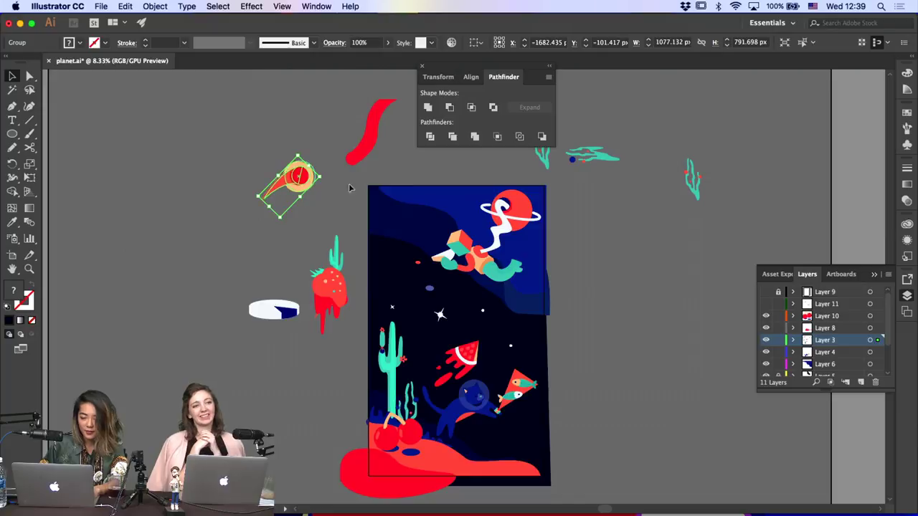
drag(304, 175, 481, 330)
click(600, 331)
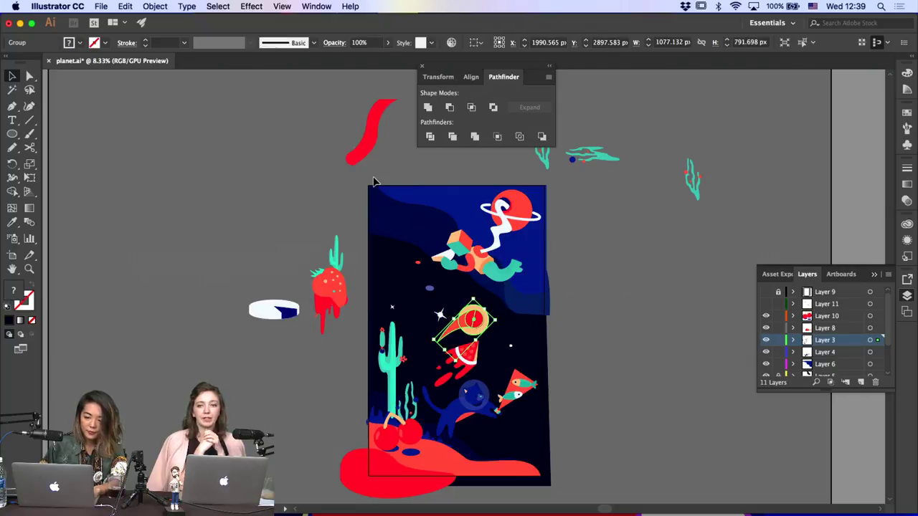
Move the dripping strawberry onto the artboard, into the upper-left sky beside the astronaut
click(365, 132)
scroll(315, 180, up, 5)
scroll(315, 179, right, 5)
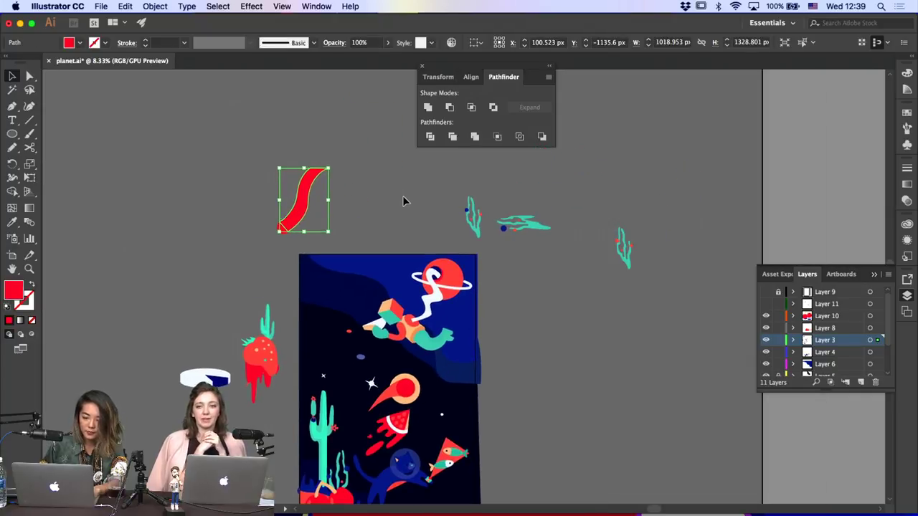
scroll(402, 196, down, 3)
scroll(403, 196, right, 1)
click(185, 282)
drag(251, 314, 355, 286)
click(511, 382)
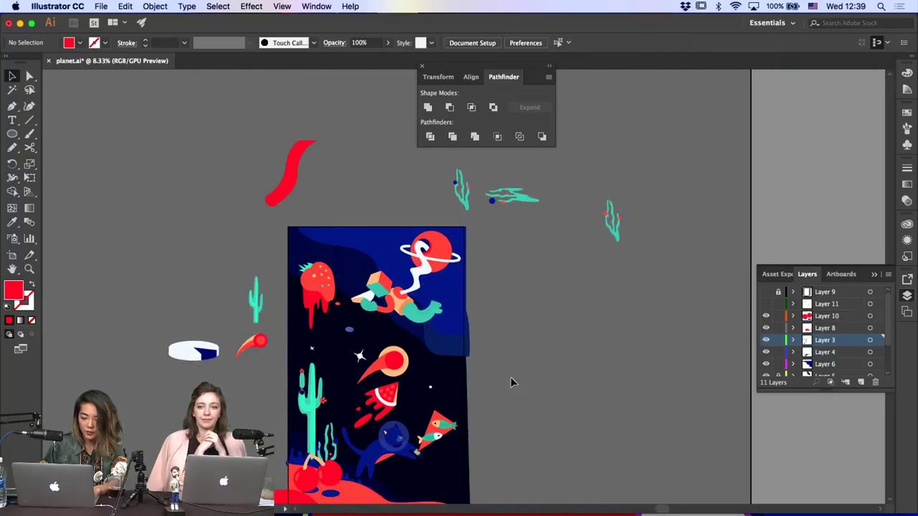
Move the watermelon slice below the fish slice and try it enlarged beside the cactus
drag(398, 406, 495, 423)
drag(452, 450, 357, 419)
click(565, 420)
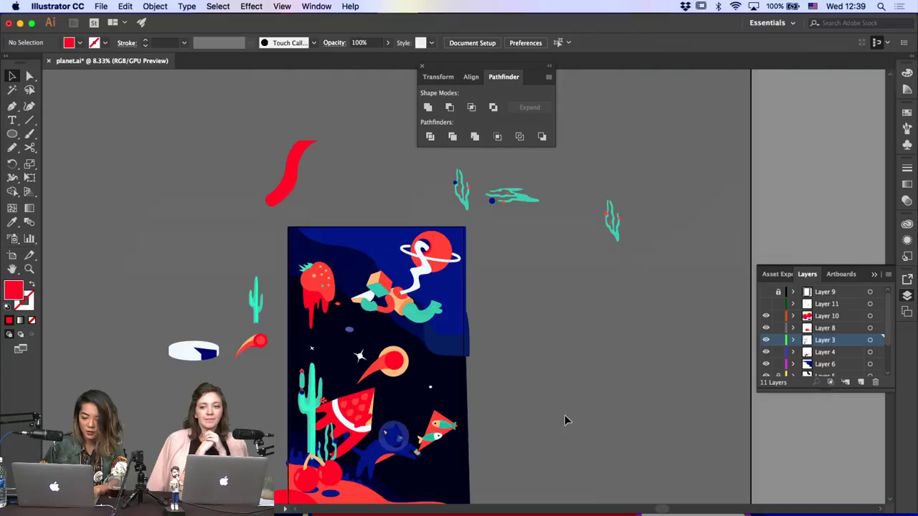
Try the enlarged watermelon slice outside the artboard, and undo the last three changes to it
click(368, 426)
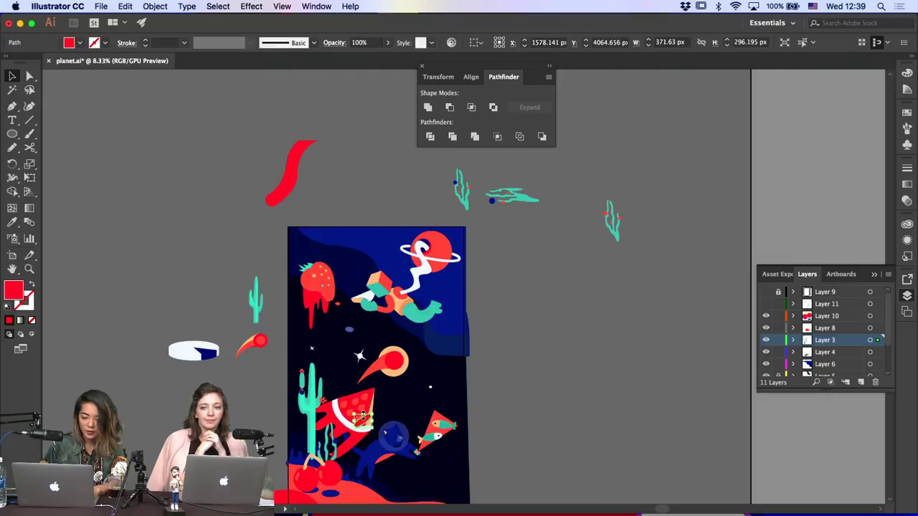
drag(351, 419, 526, 364)
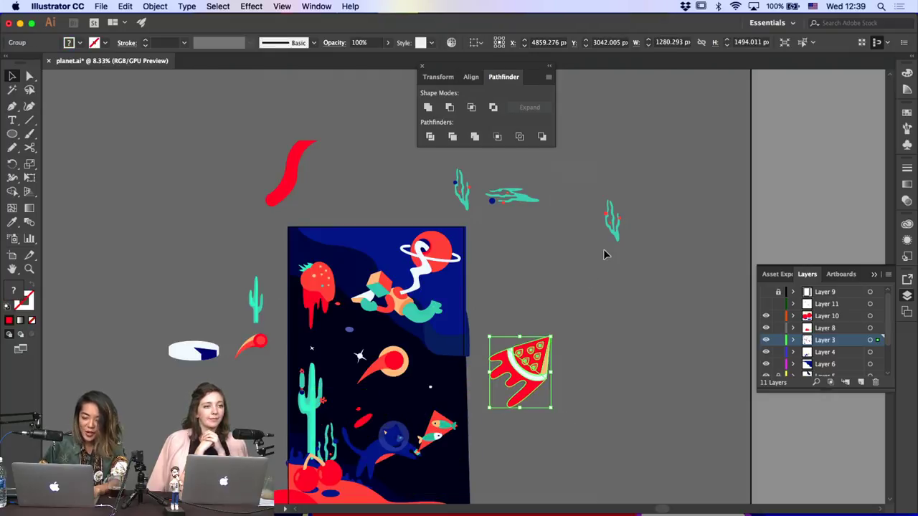
click(603, 251)
scroll(603, 251, down, 3)
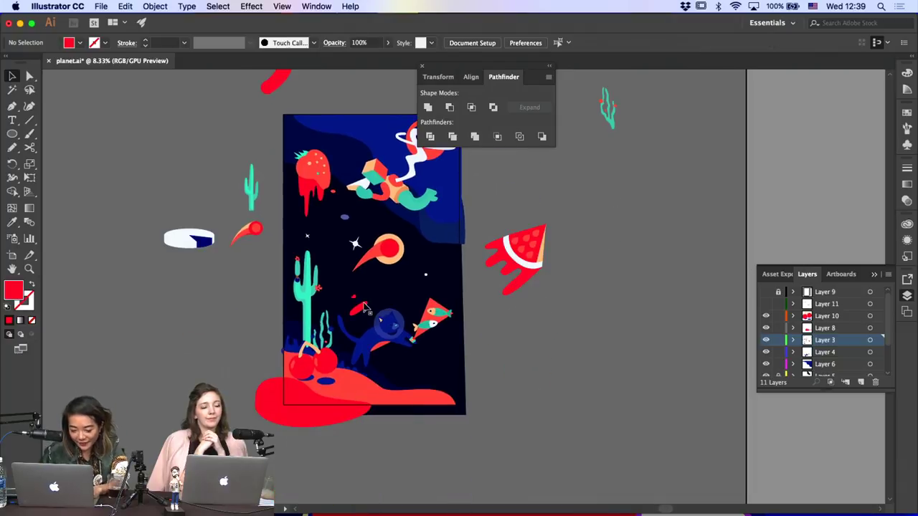
key(super+z)
key(super+z)
key(super+z)
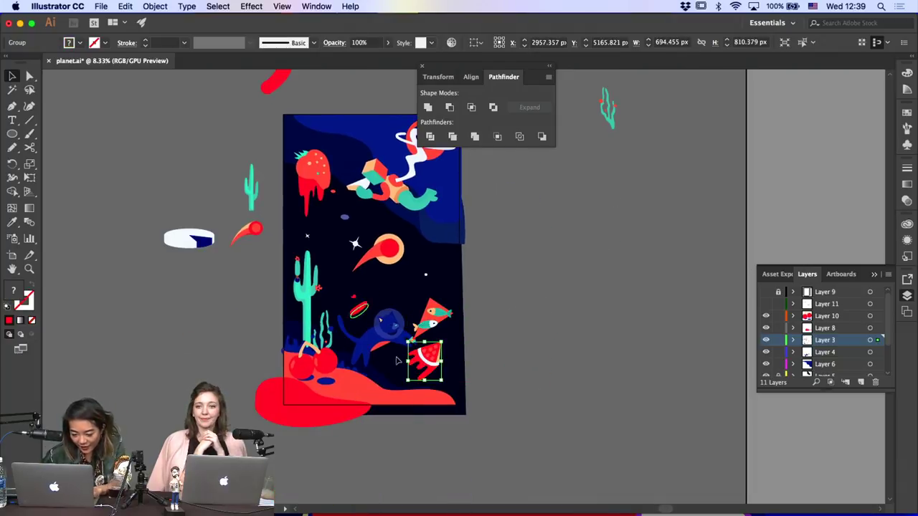
Lock Layer 7 containing the dark wave, and enlarge the cherries together with their shadow on the red ground
click(354, 300)
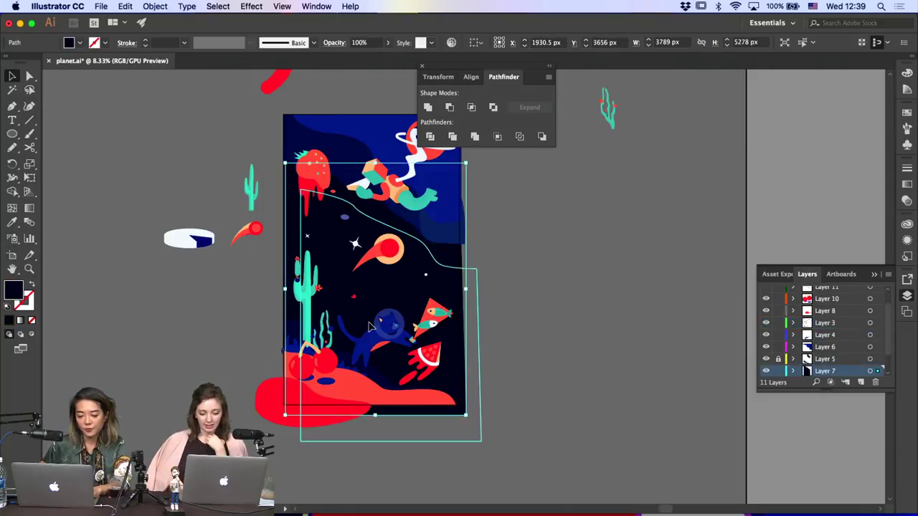
click(777, 370)
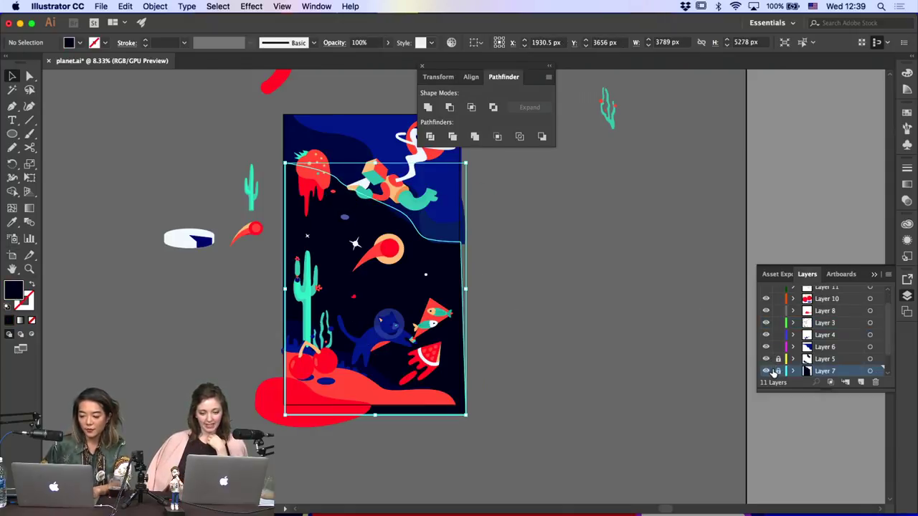
click(322, 369)
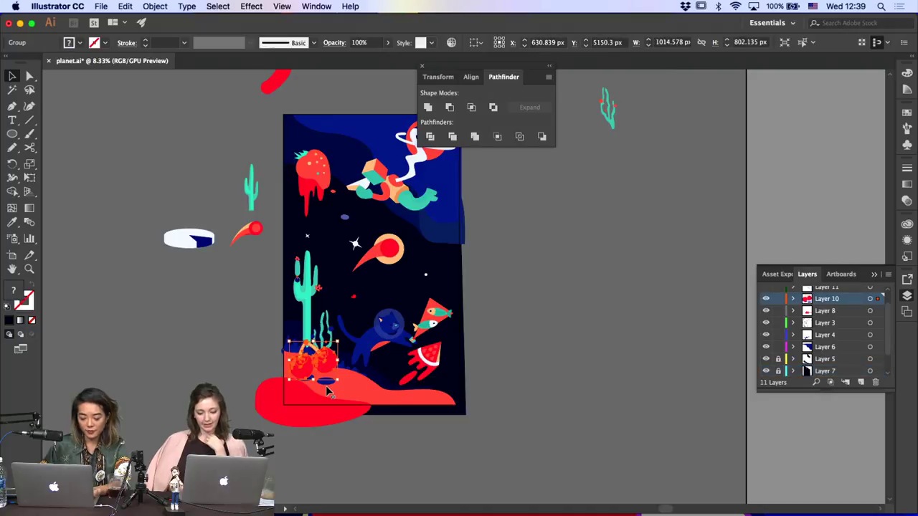
shift+click(325, 383)
drag(339, 343, 363, 319)
click(462, 348)
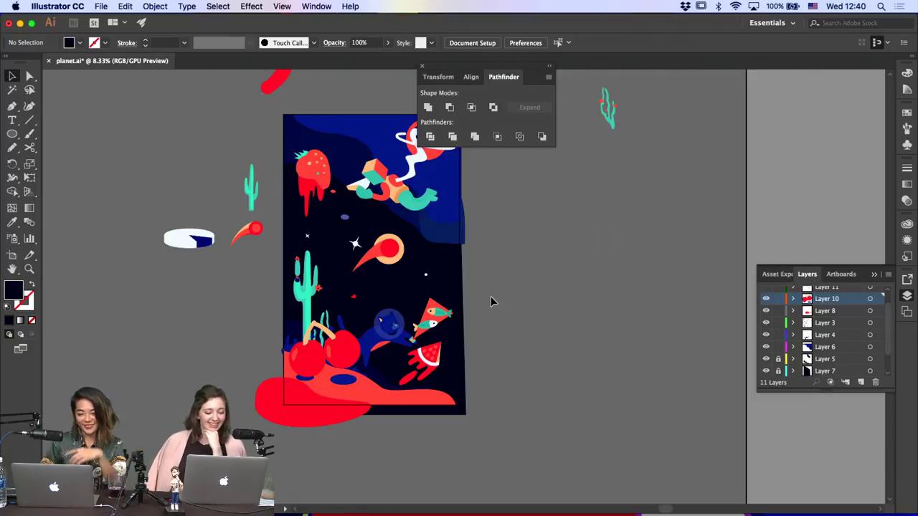
Unlock Layer 5 and reshape the lower edge of the blue patch below the astronaut's legs by moving its bottom anchors
key(a)
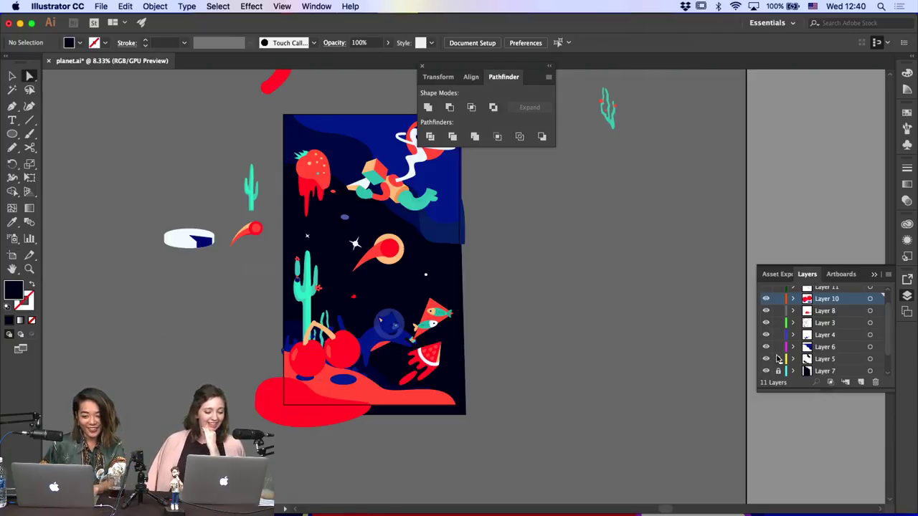
scroll(791, 348, up, 2)
scroll(804, 337, down, 3)
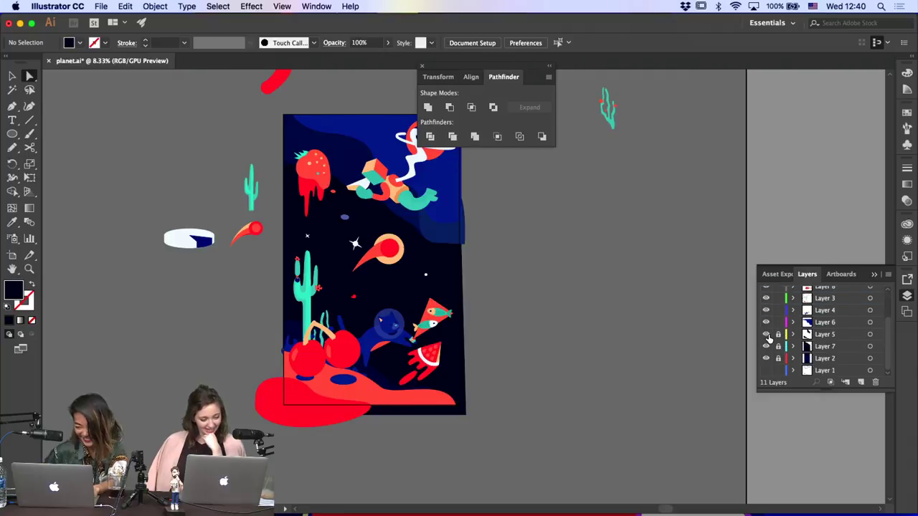
click(435, 241)
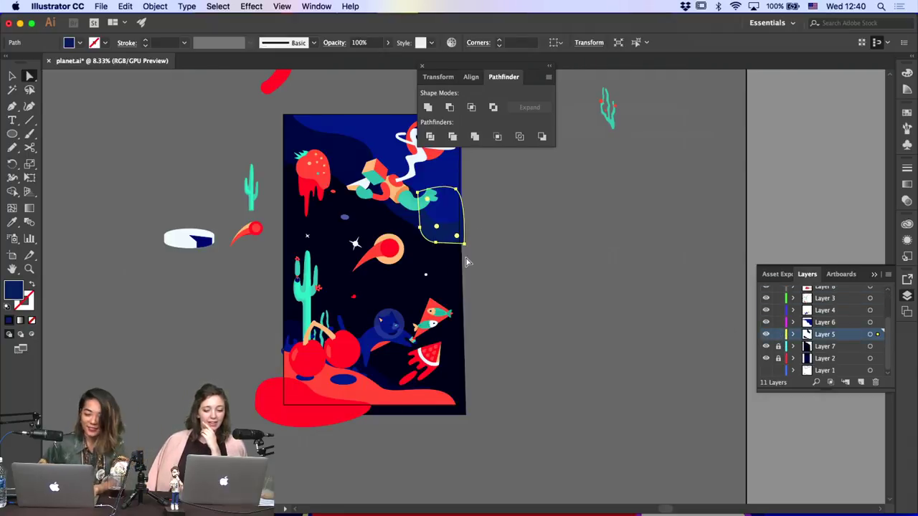
click(498, 282)
click(463, 245)
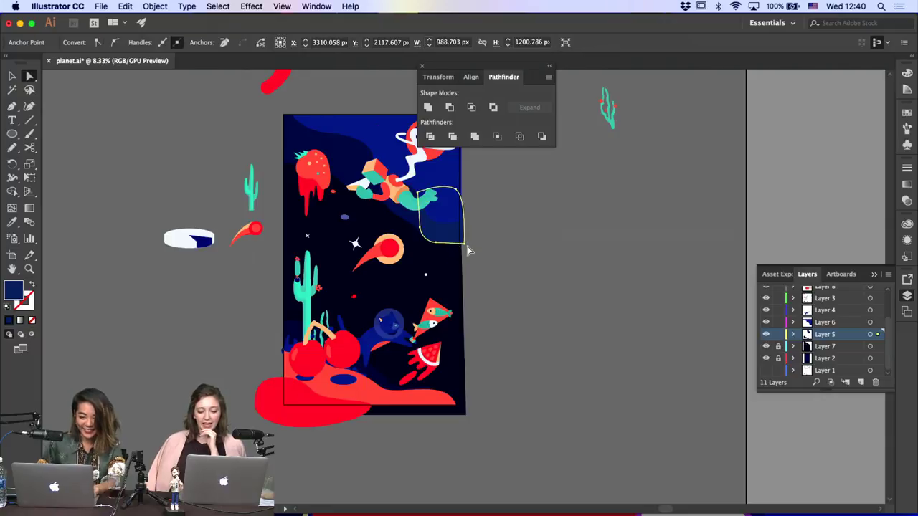
click(435, 241)
drag(435, 242, 454, 249)
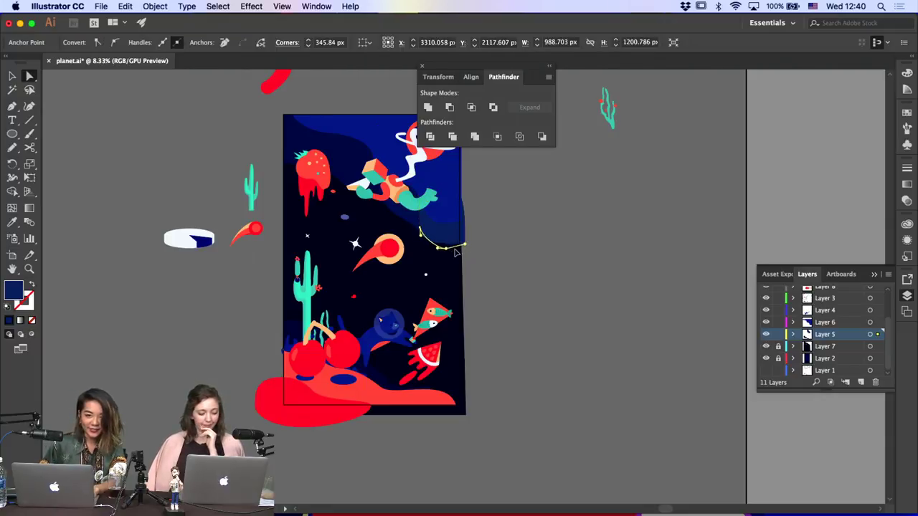
click(464, 245)
click(512, 263)
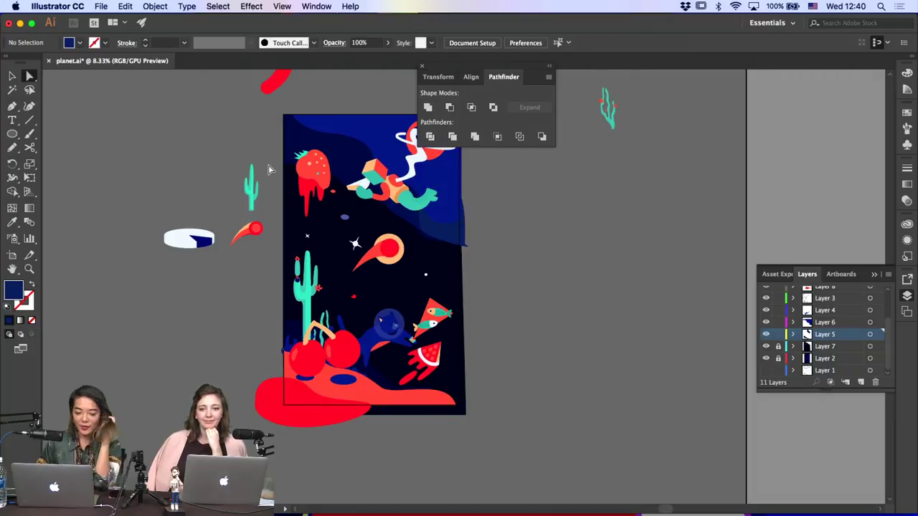
Rotate the comet slightly in the sky above the cat
click(13, 75)
scroll(214, 184, up, 3)
scroll(214, 184, right, 1)
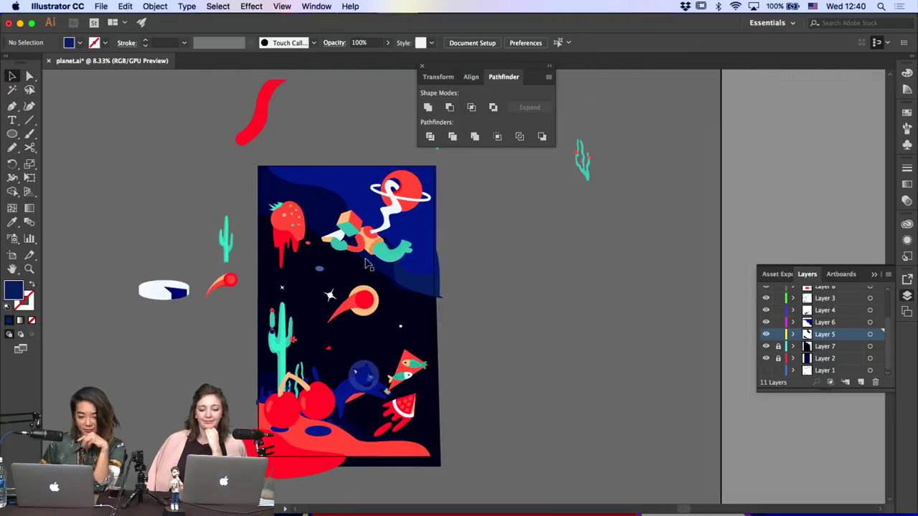
click(350, 287)
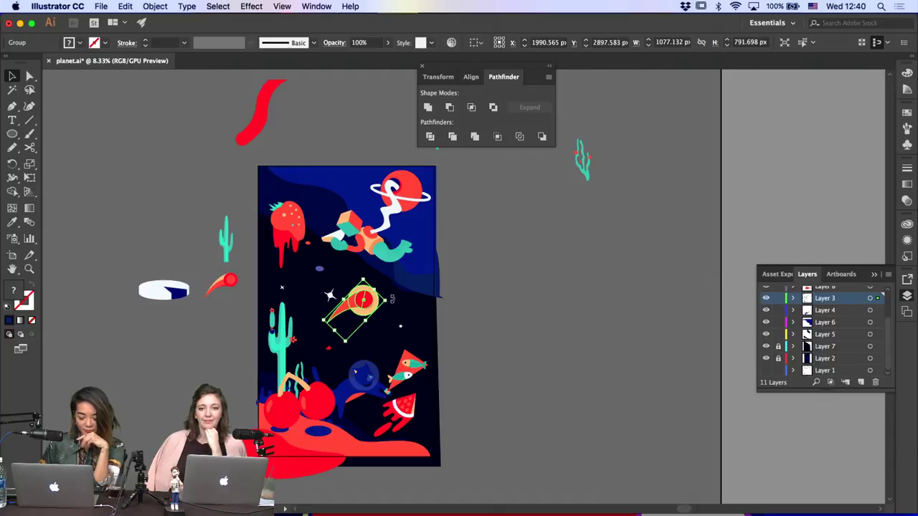
click(488, 322)
Ungroup the cat and its fish slice and move them together upward, just beneath the comet
click(383, 390)
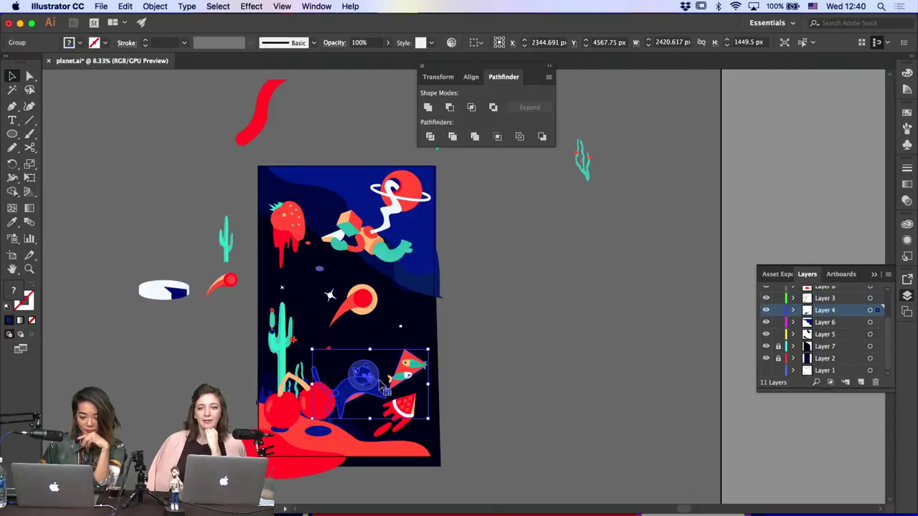
key(super+shift+g)
drag(414, 363, 416, 343)
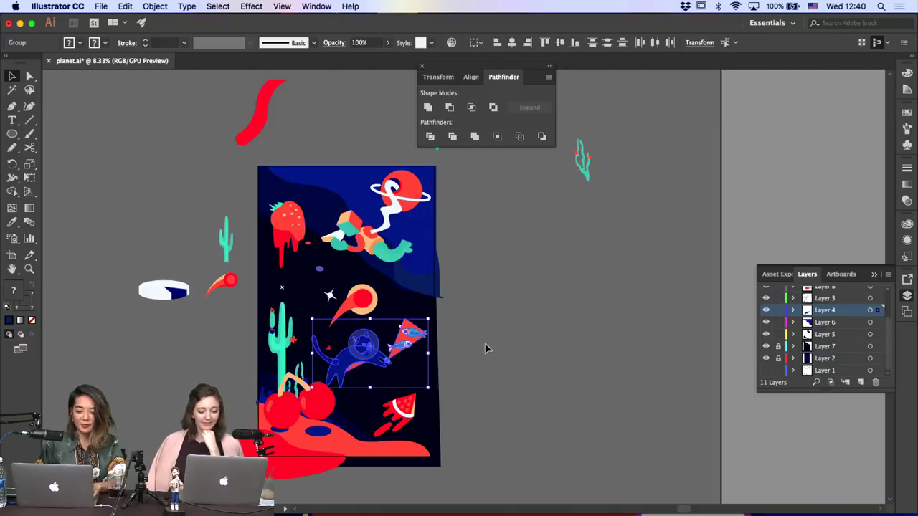
click(485, 345)
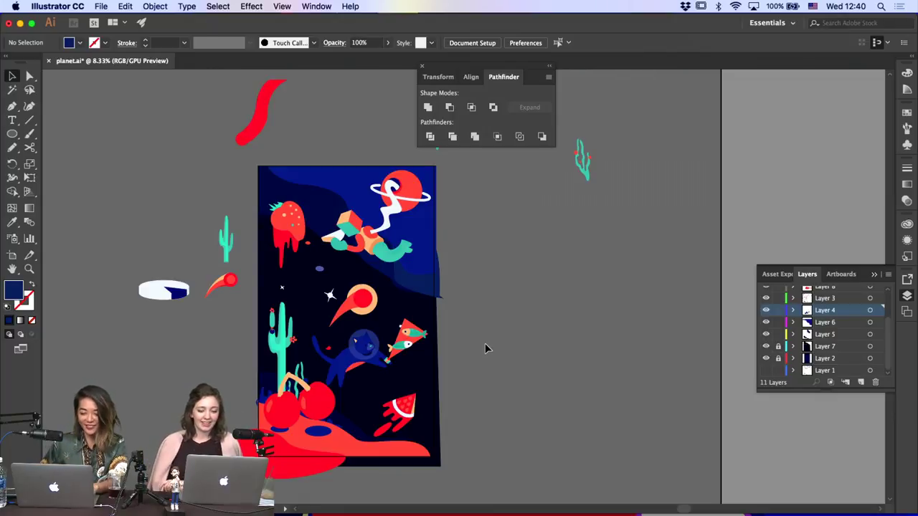
Widen and lengthen the red beam behind the two fish by moving its outer corner anchors outward from the cat's paw
click(380, 342)
key(a)
click(399, 324)
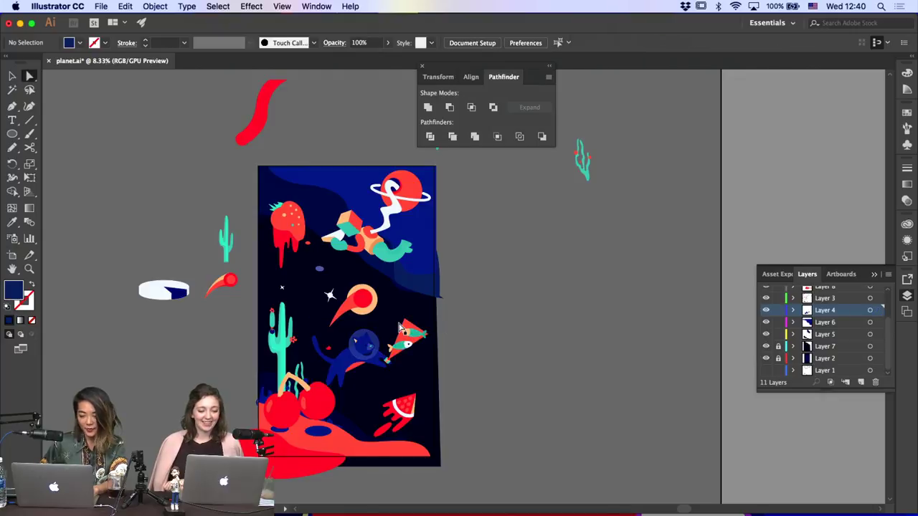
click(405, 326)
drag(406, 324, 420, 296)
mouse_move(428, 334)
mouse_down()
mouse_move(446, 316)
mouse_move(434, 328)
mouse_up()
drag(421, 298, 417, 306)
Fill the fish beam with a 46° linear gradient from red to 0% opacity, with the transparent stop at 83.48%
click(907, 185)
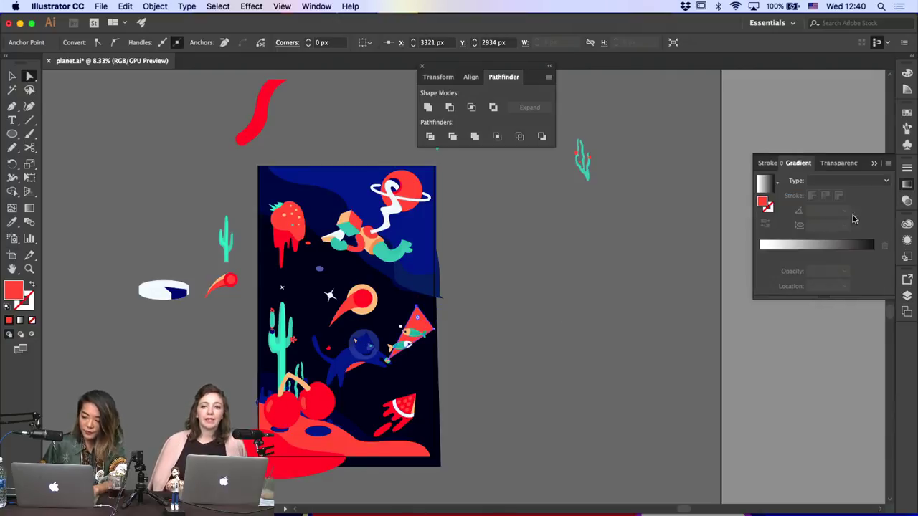
click(764, 185)
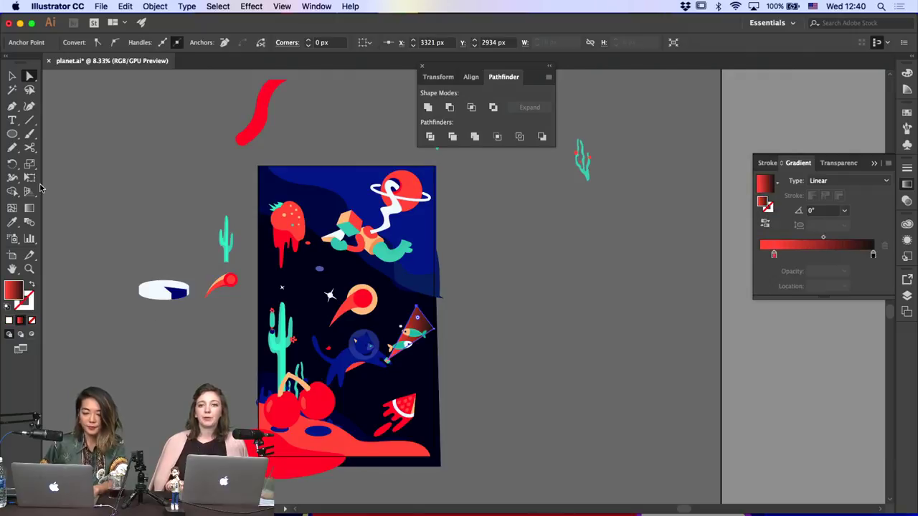
click(29, 208)
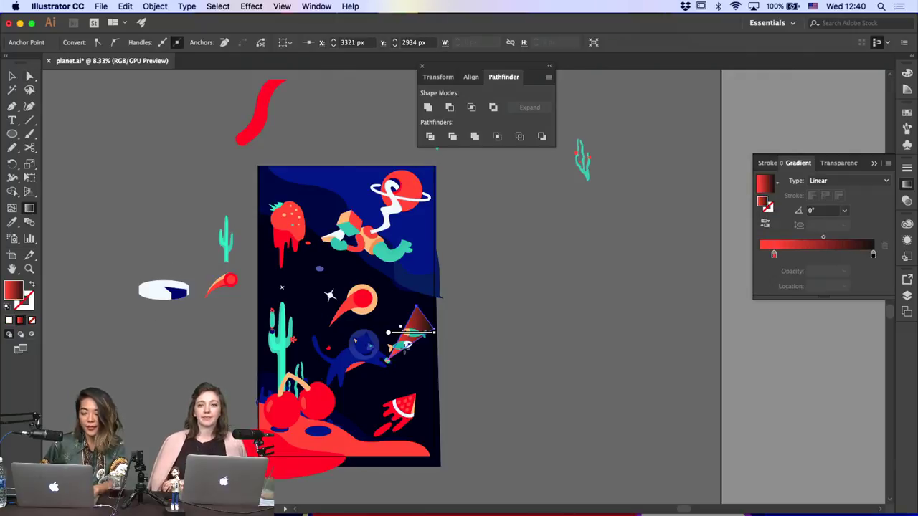
mouse_move(400, 345)
mouse_down()
mouse_move(435, 317)
mouse_move(433, 310)
mouse_up()
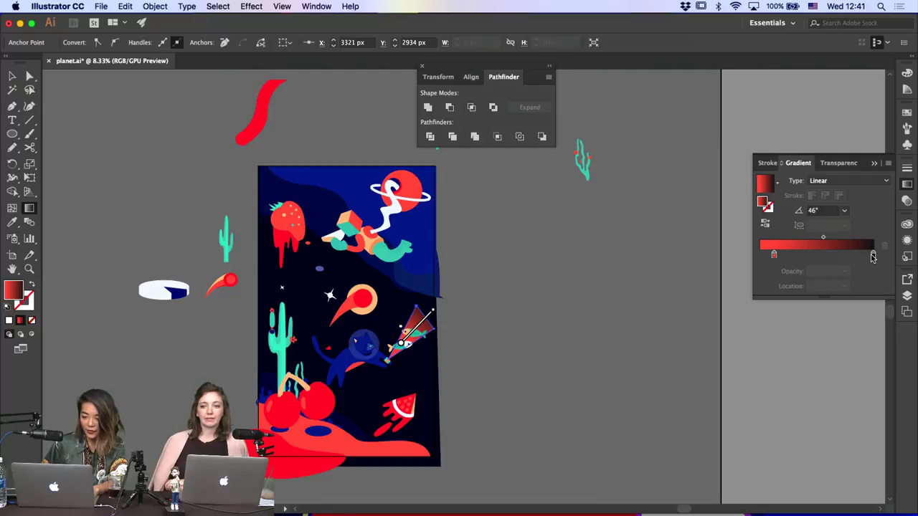
drag(873, 256, 853, 256)
click(844, 271)
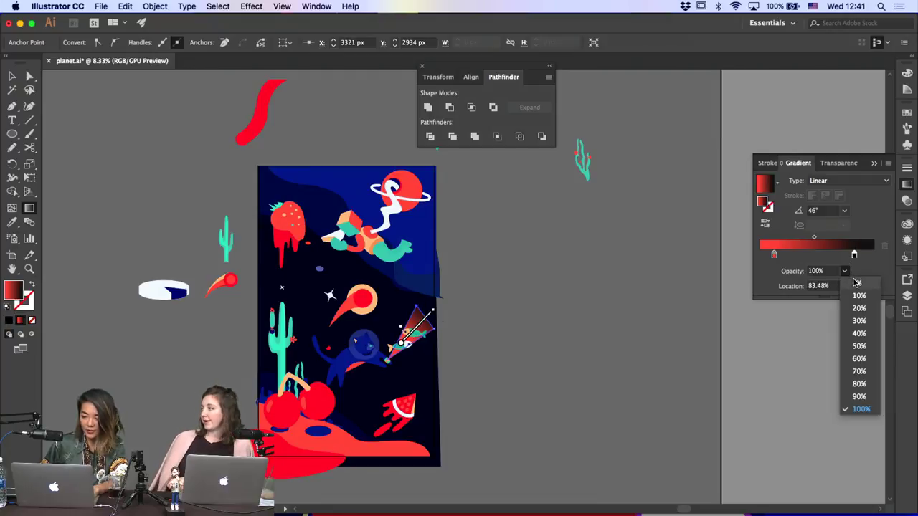
click(856, 283)
key(a)
click(493, 340)
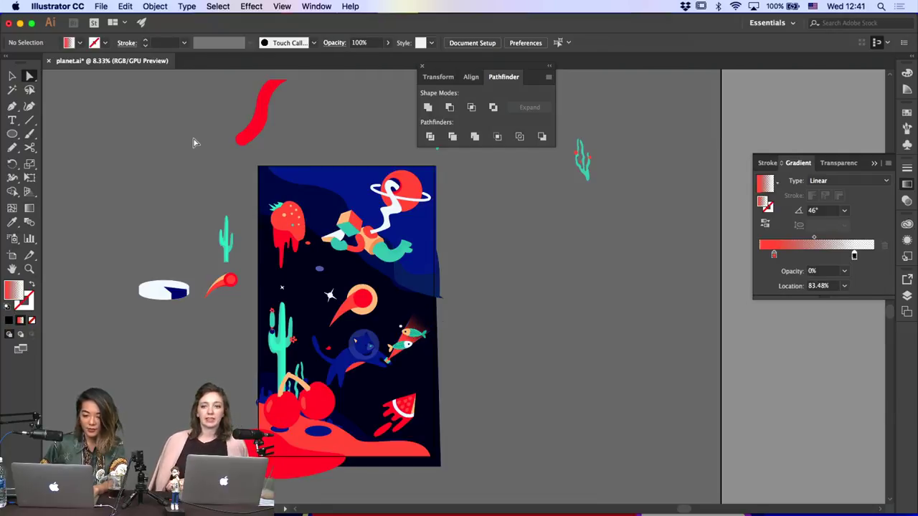
Unite the astronaut's white smoke trail and smooth its outer bends below the planet by adjusting their anchors
key(super+equal)
key(super+equal)
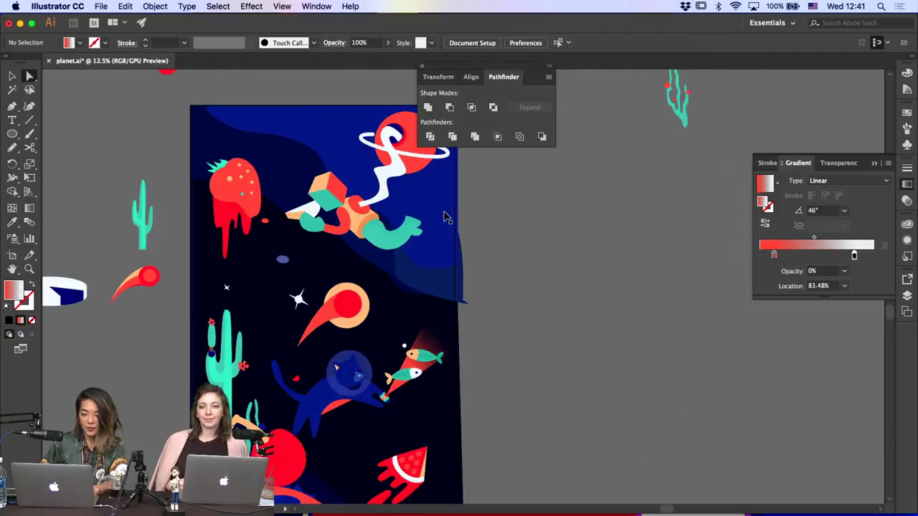
click(325, 180)
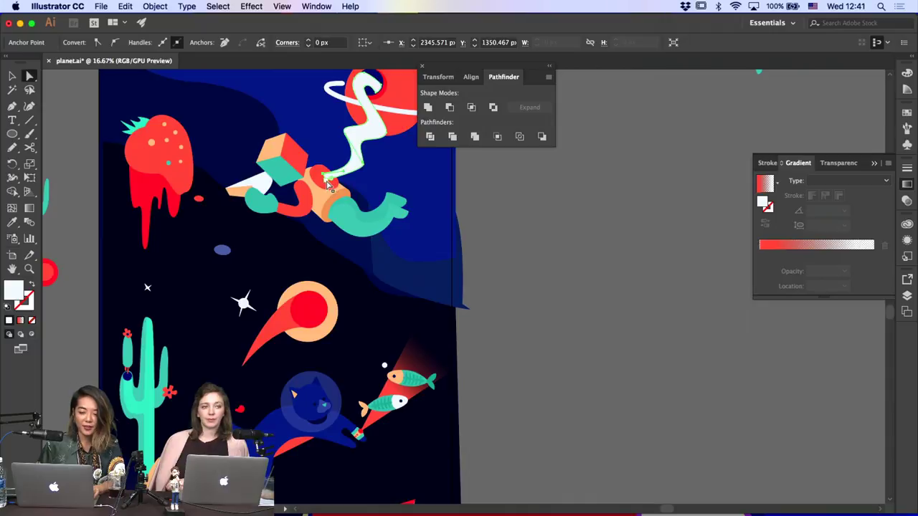
click(427, 107)
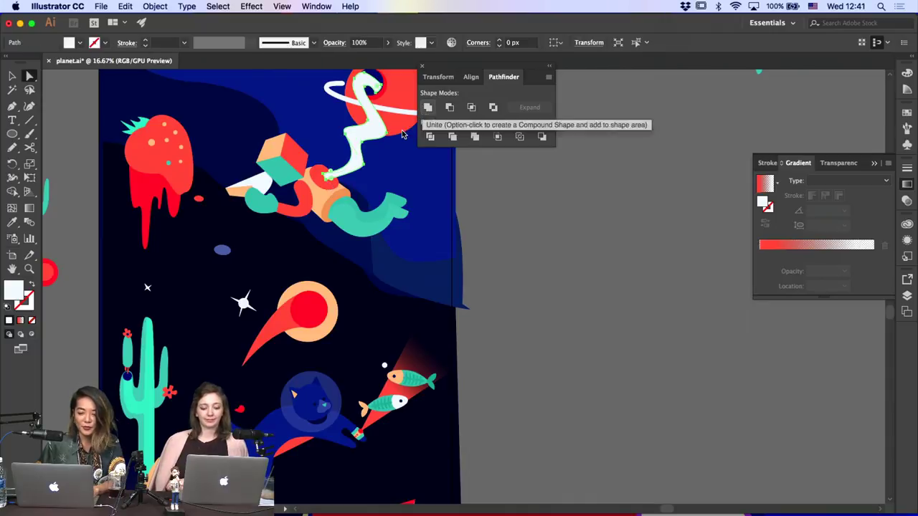
click(344, 135)
click(362, 144)
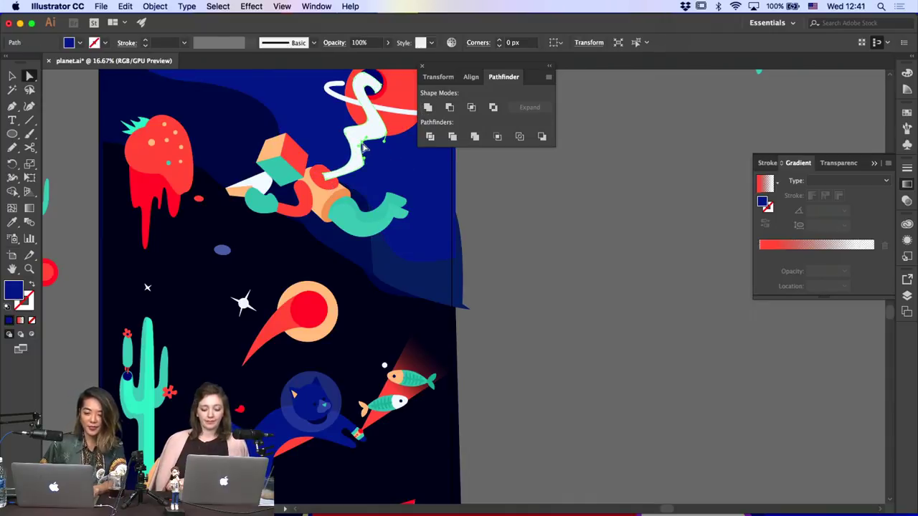
click(364, 147)
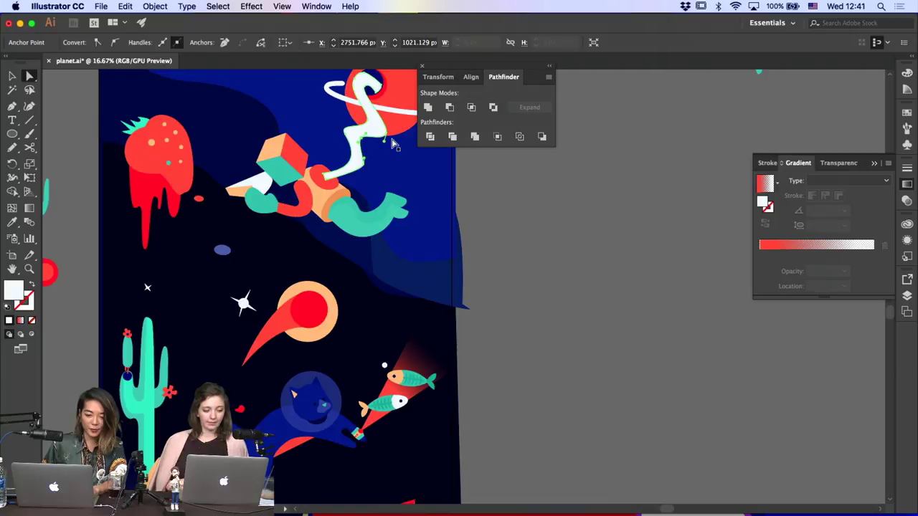
drag(385, 135, 387, 131)
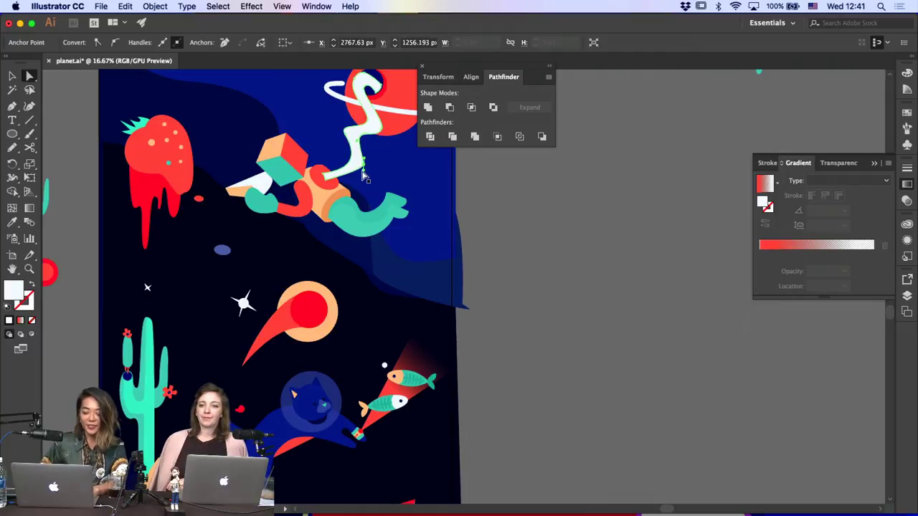
click(365, 173)
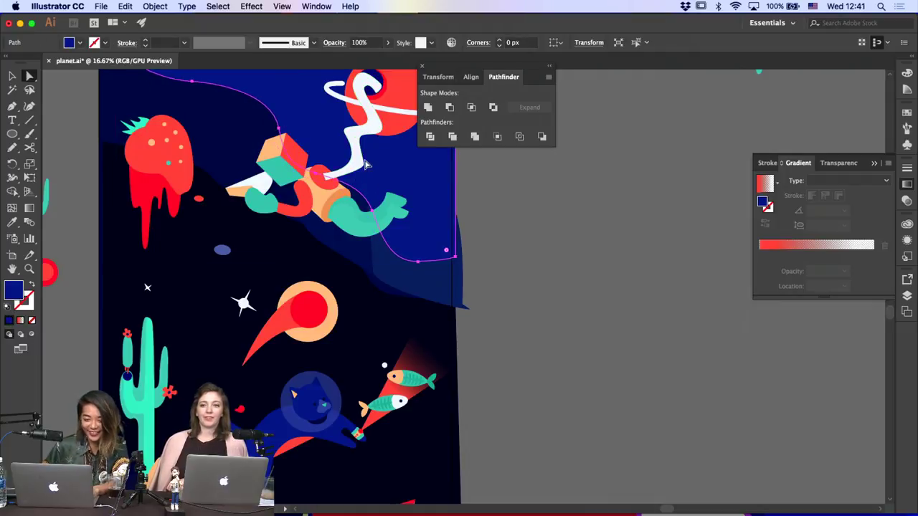
click(366, 174)
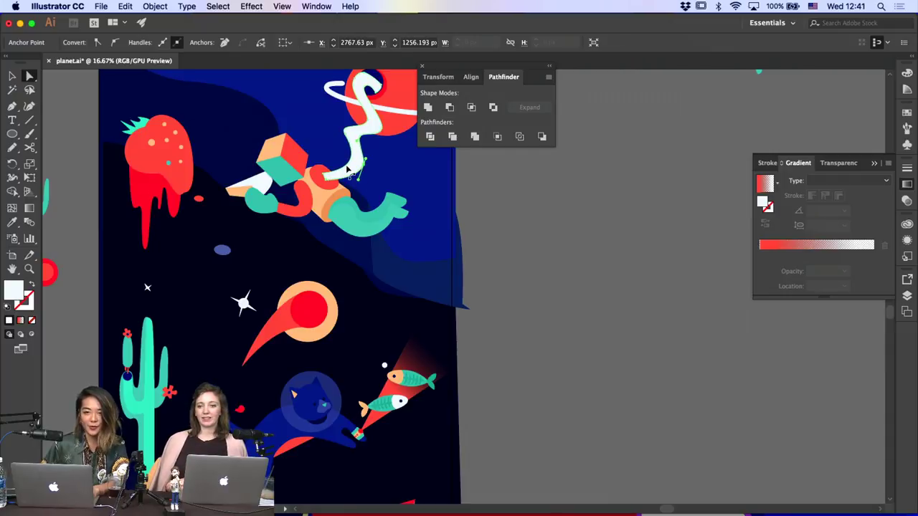
Add an anchor on the inner edge of the smoke trail's lower bend and shift it and the bend above to slim the trail
key(p)
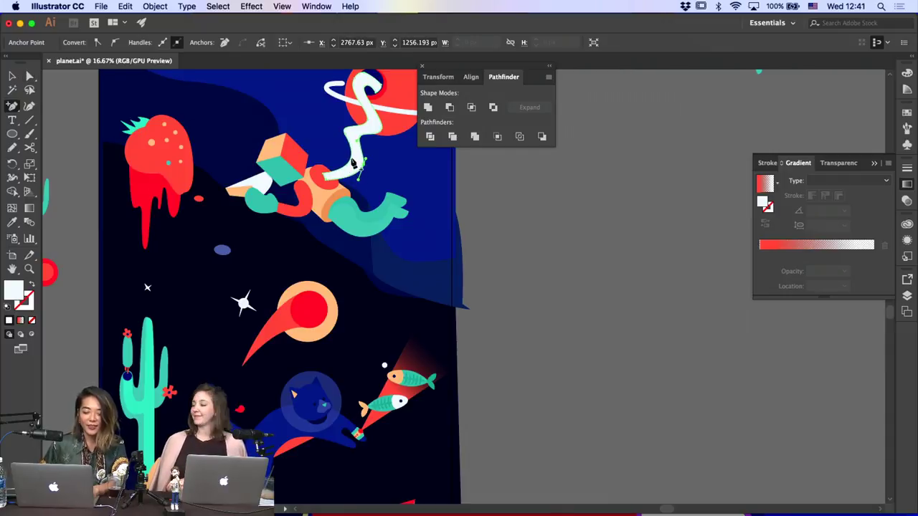
click(352, 165)
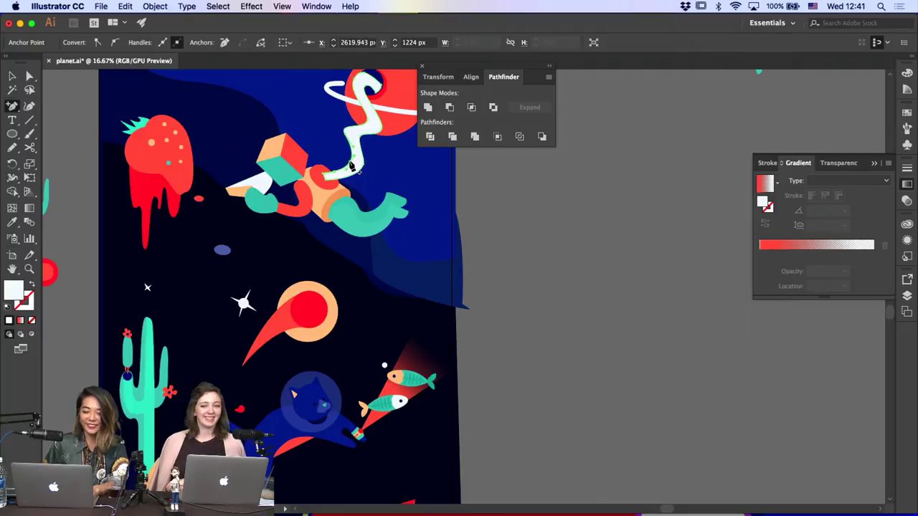
key(a)
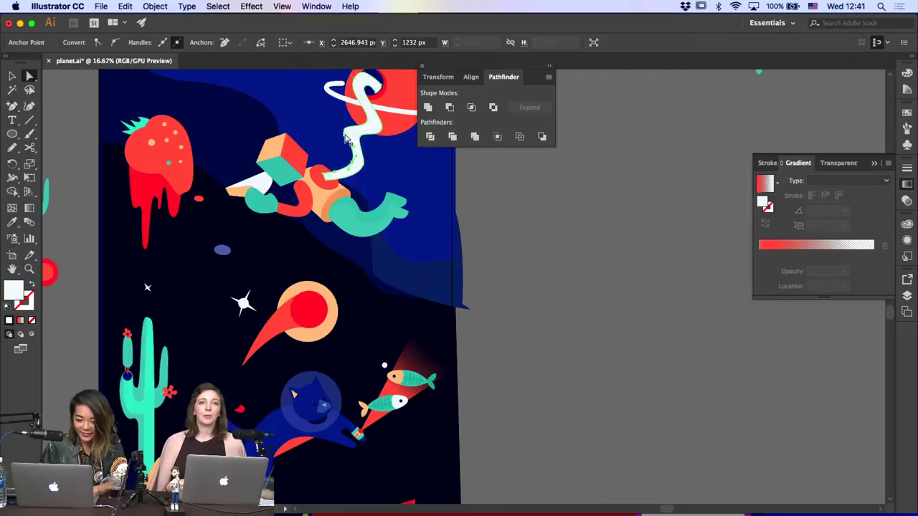
click(348, 138)
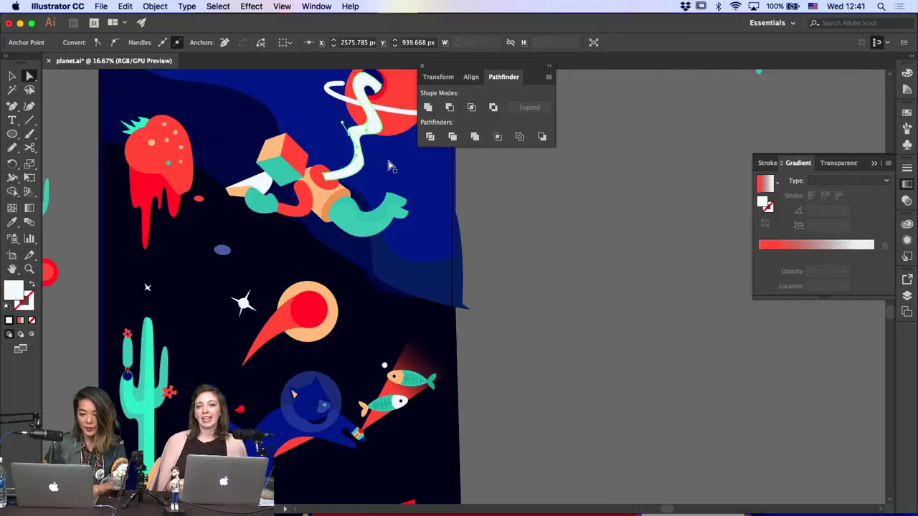
key(Right)
key(Down)
key(Down)
click(352, 168)
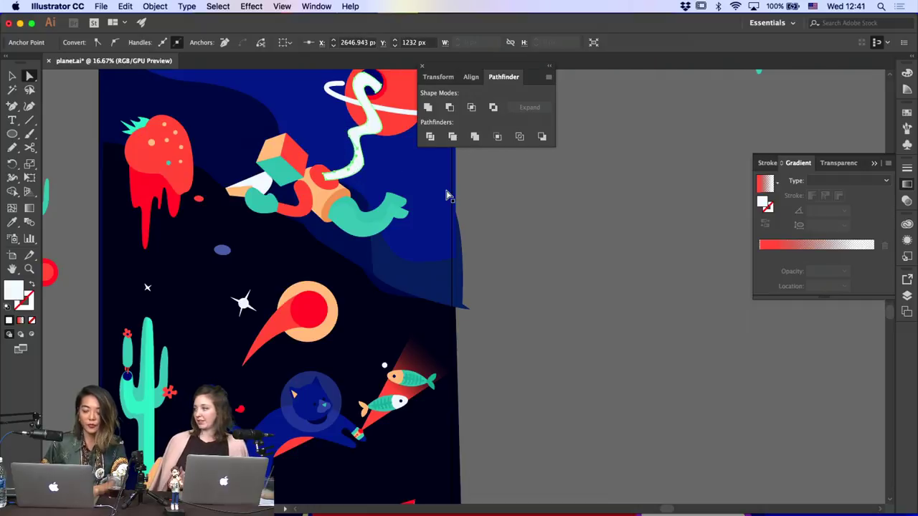
Refine the upper section of the smoke trail over the planet by adjusting the anchors at its bend and curled end
click(371, 116)
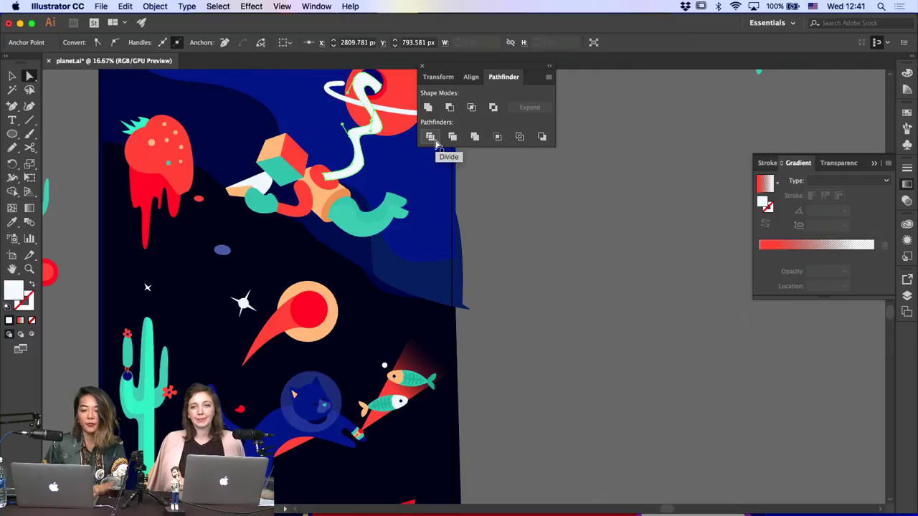
click(381, 128)
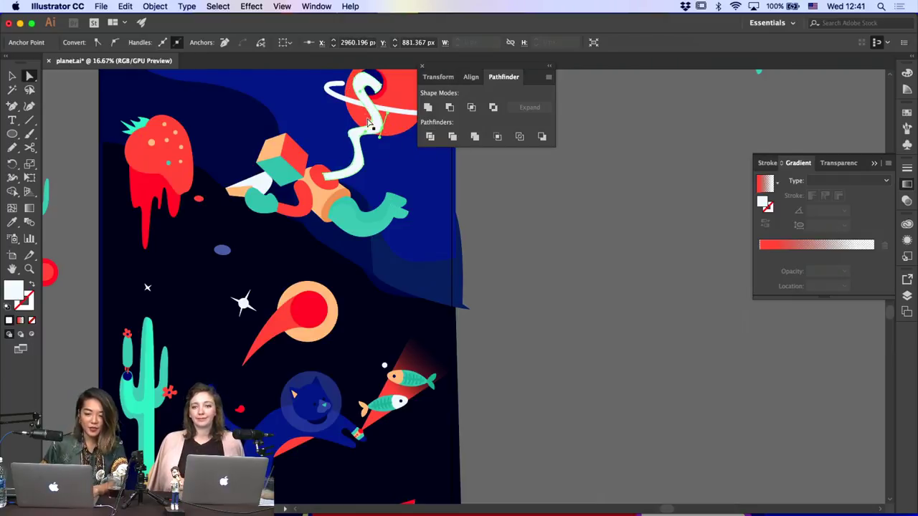
key(p)
click(364, 74)
key(a)
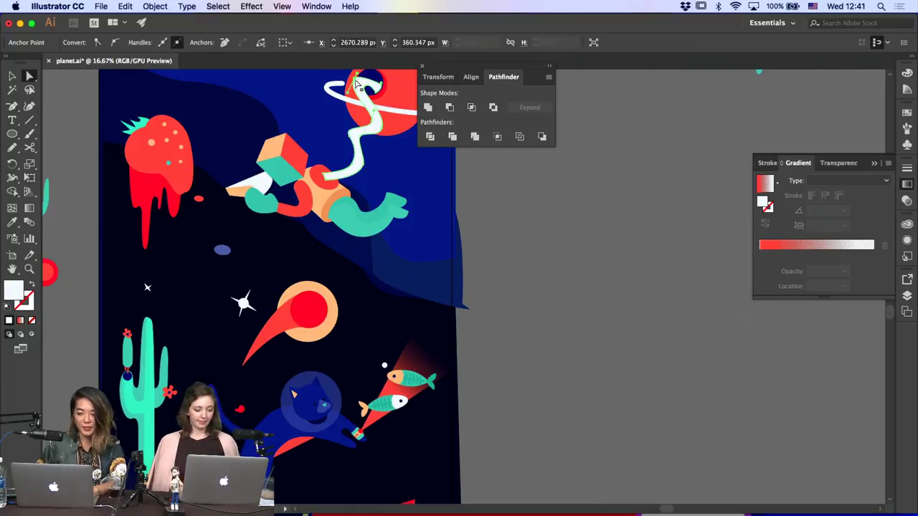
scroll(356, 82, up, 1)
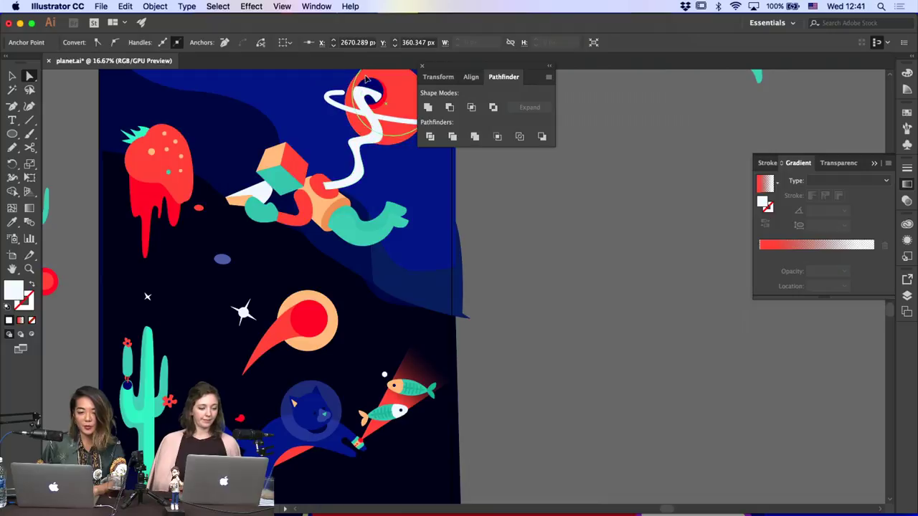
click(357, 92)
click(356, 91)
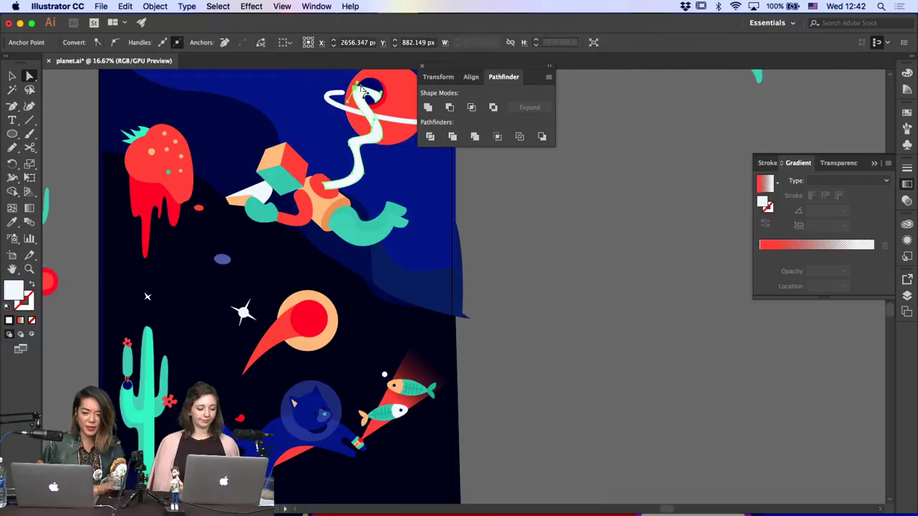
scroll(362, 92, up, 3)
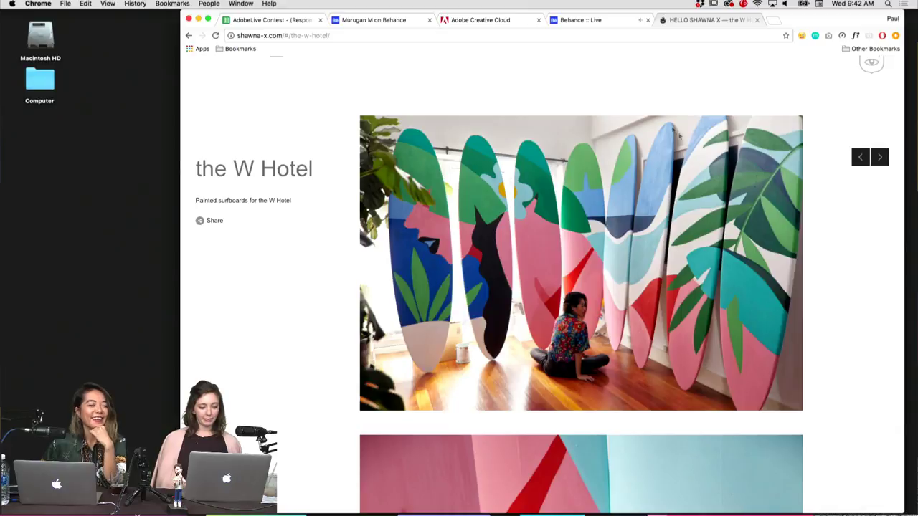
Examine the photos of the painted surfboards on the W Hotel project page in Chrome
scroll(280, 231, down, 2)
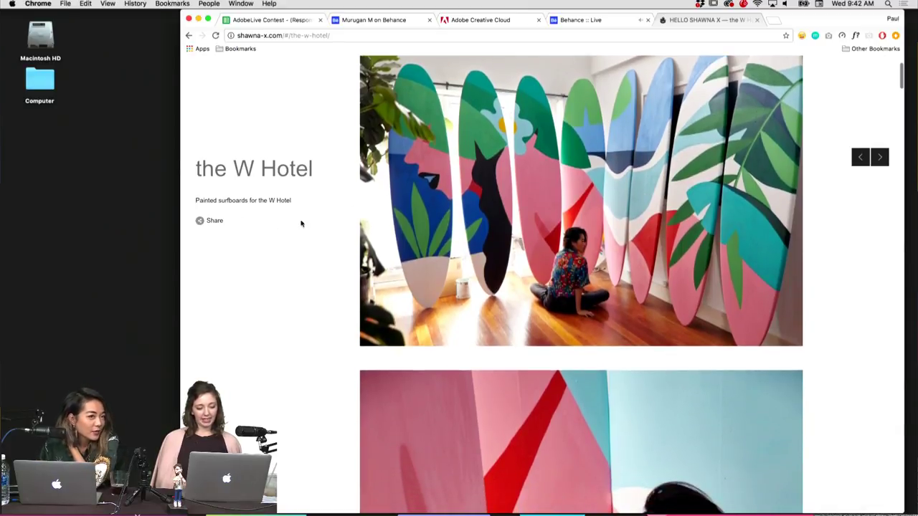
scroll(301, 223, down, 7)
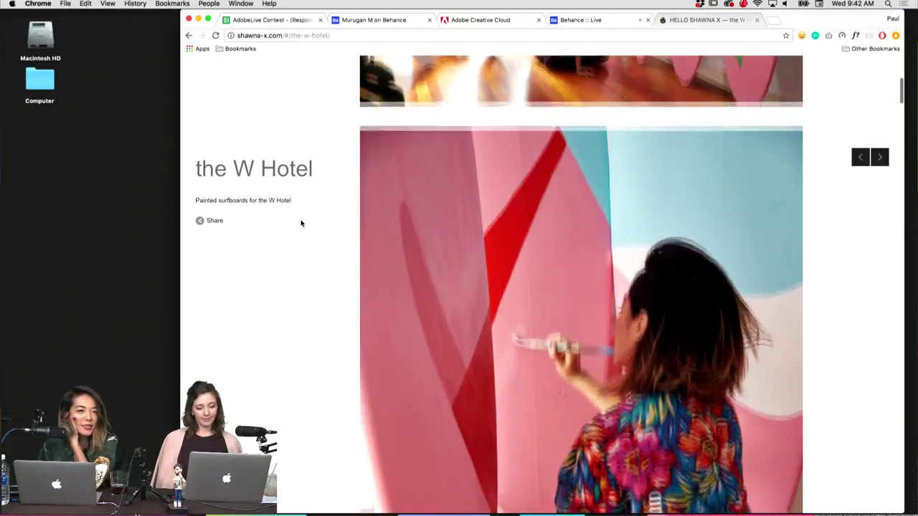
scroll(301, 223, down, 3)
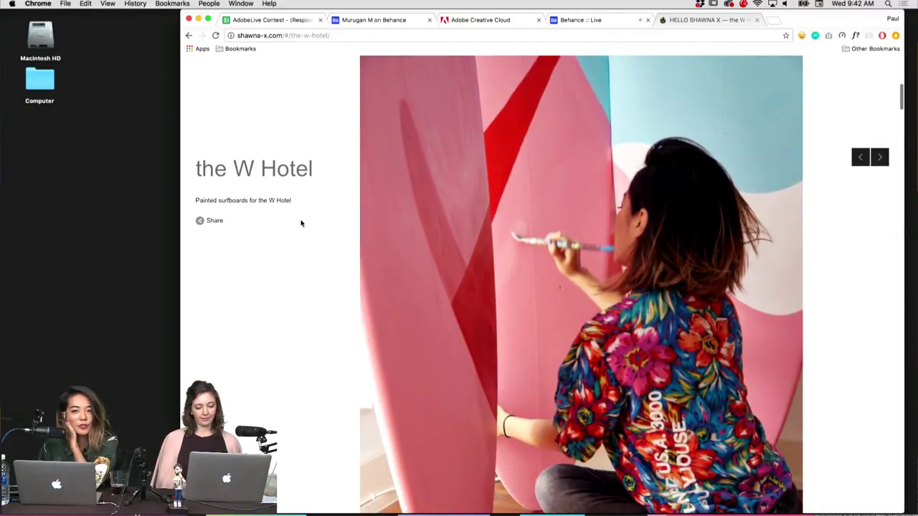
scroll(301, 224, down, 2)
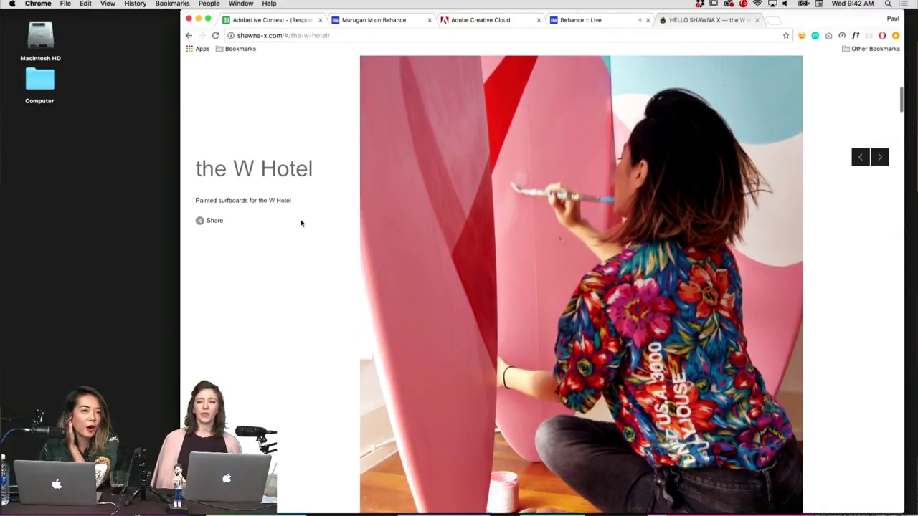
scroll(301, 223, down, 5)
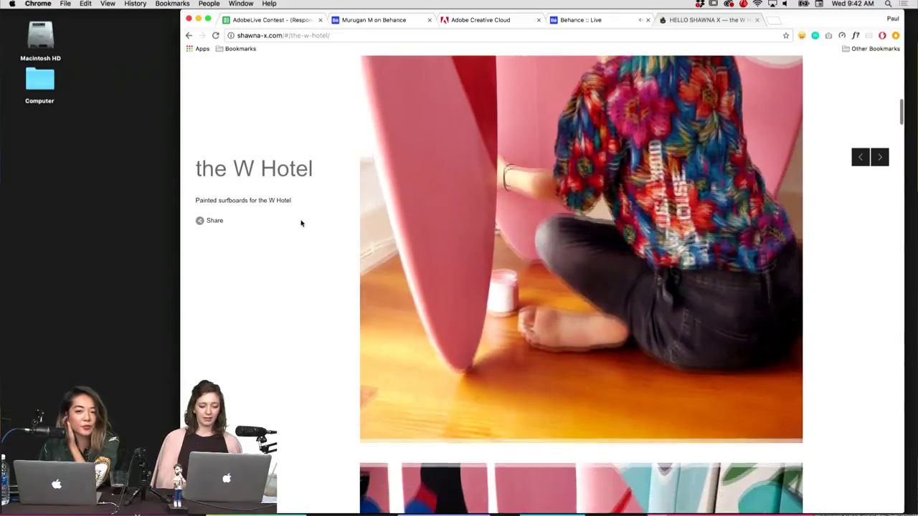
scroll(302, 224, down, 6)
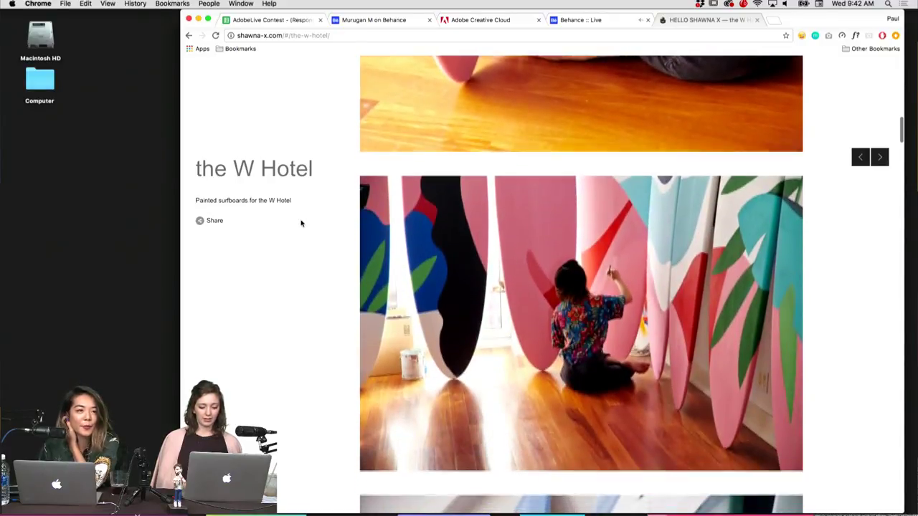
scroll(301, 223, down, 1)
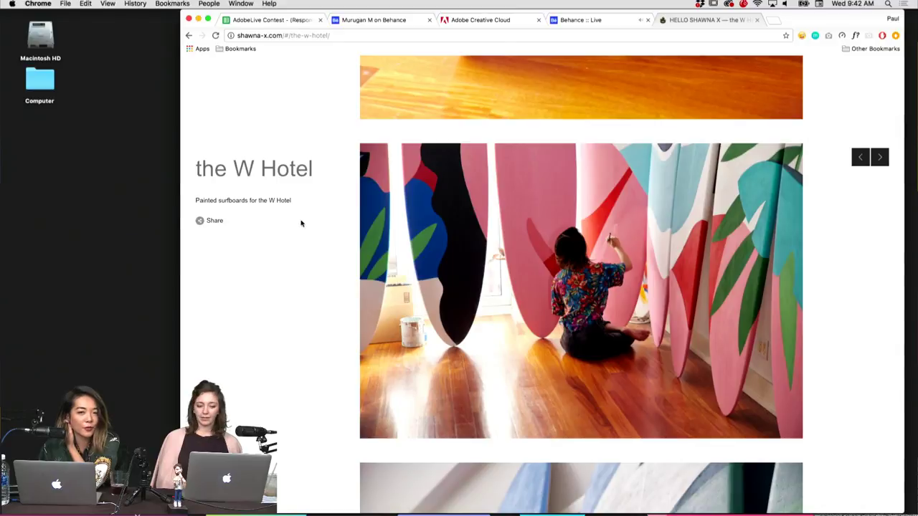
scroll(301, 224, down, 10)
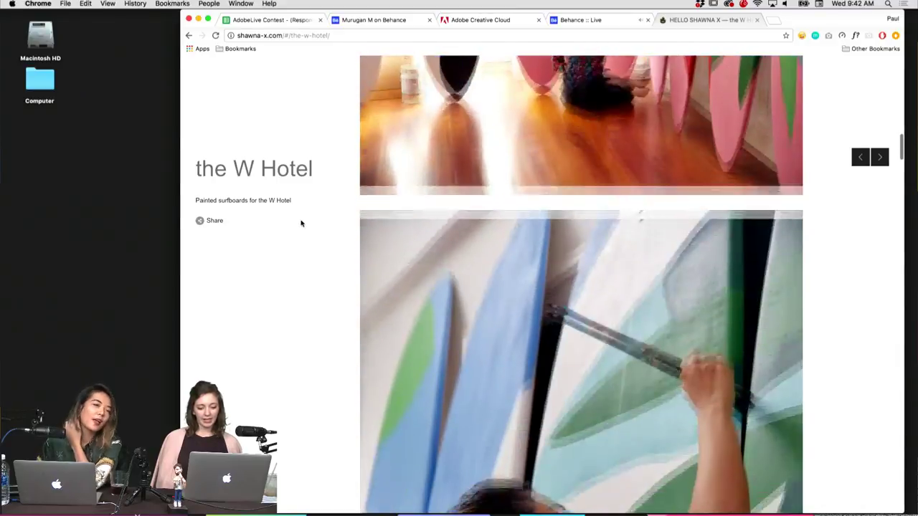
scroll(302, 224, down, 5)
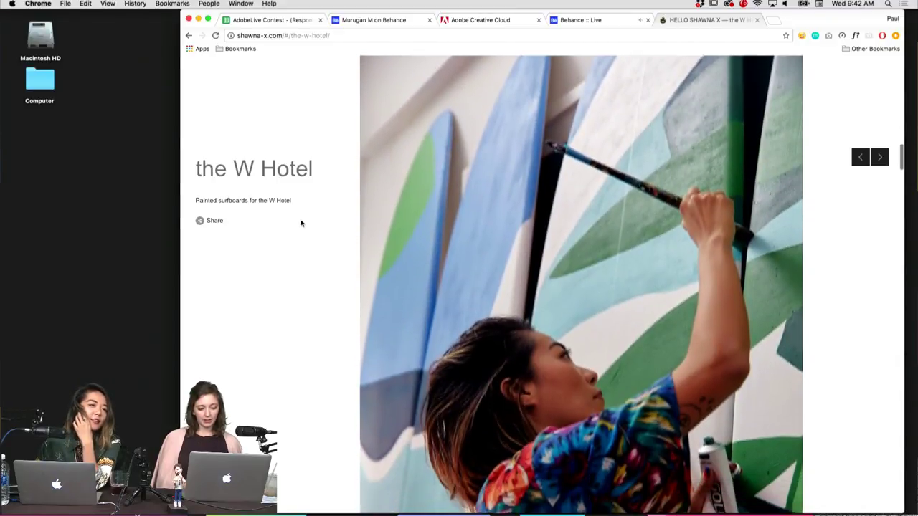
View the W Hotel page photos of the artist painting and of the full row of surfboards
scroll(301, 223, down, 3)
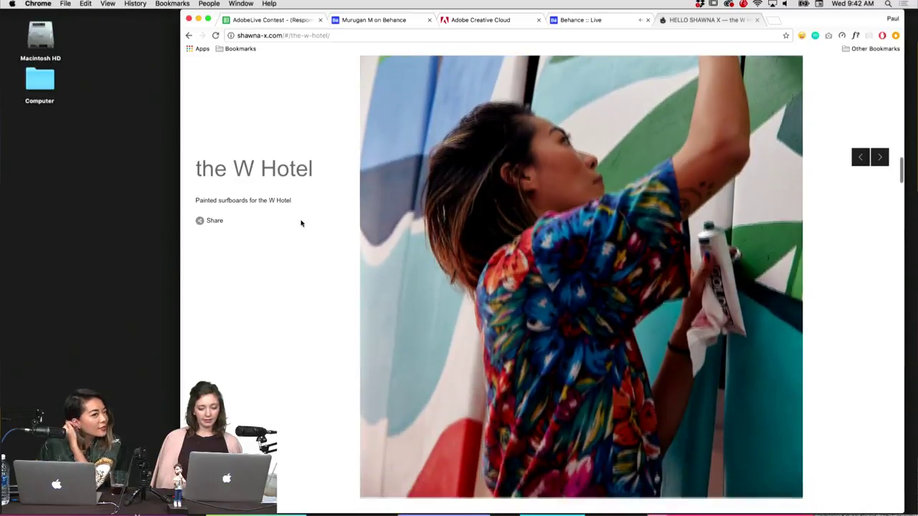
scroll(301, 224, down, 8)
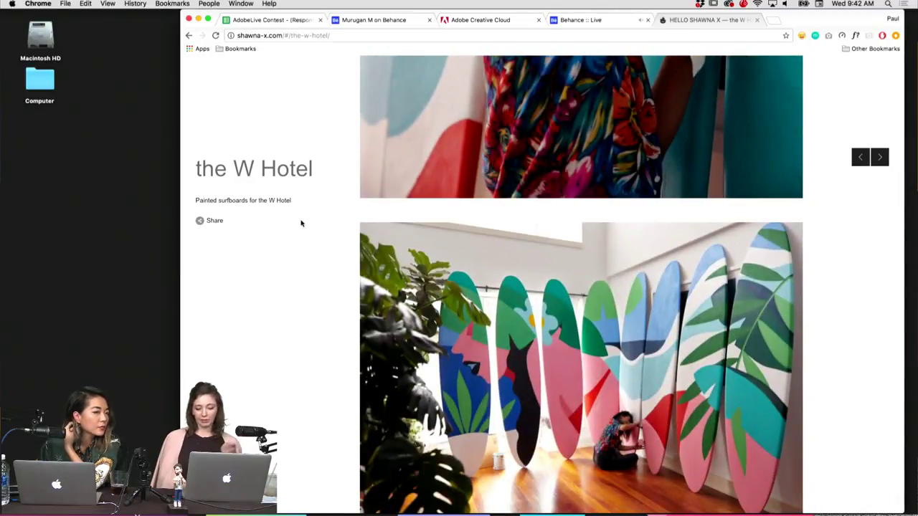
scroll(301, 223, down, 8)
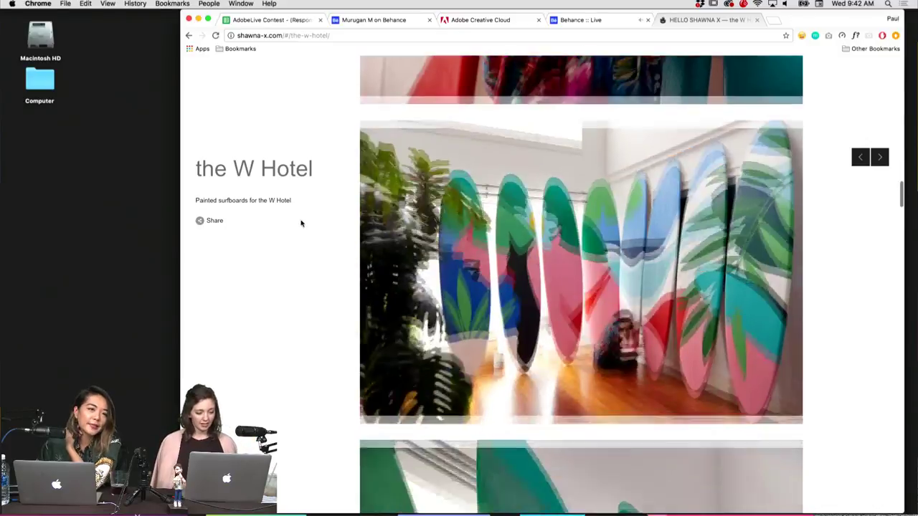
scroll(302, 224, down, 4)
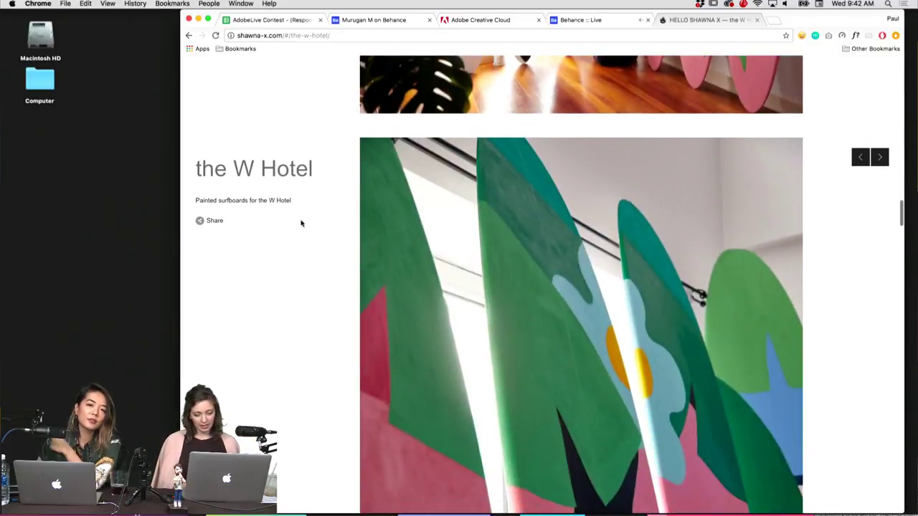
scroll(301, 224, down, 8)
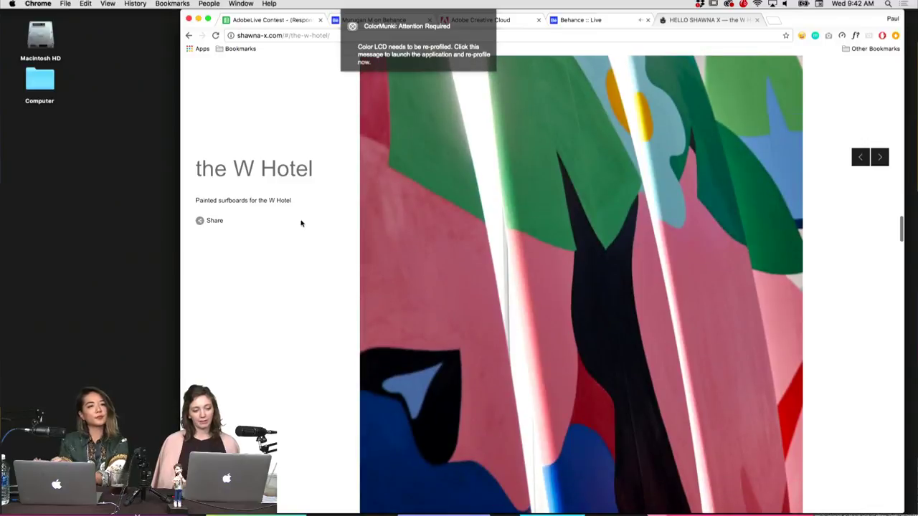
click(352, 27)
scroll(316, 228, down, 5)
scroll(317, 233, down, 3)
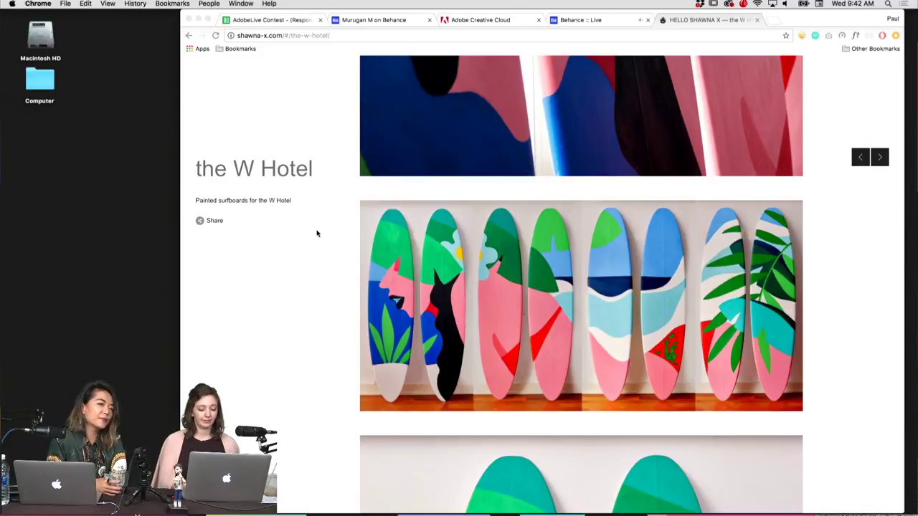
Examine the paired surfboard photos further down the W Hotel page, through to the final group photo
scroll(317, 233, down, 5)
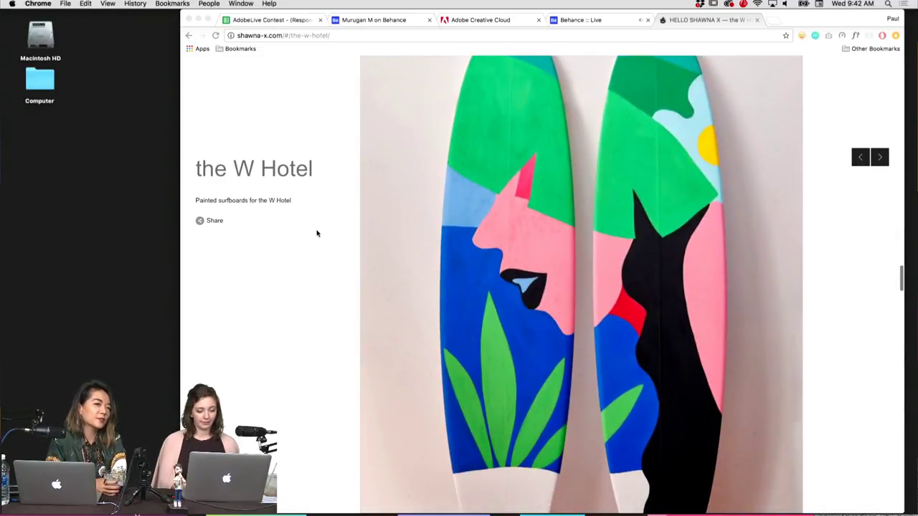
scroll(317, 233, down, 4)
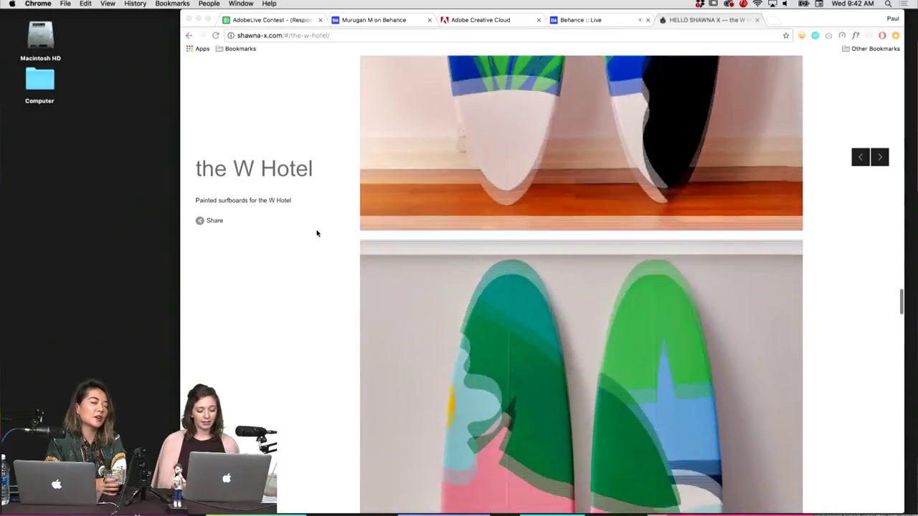
scroll(317, 233, down, 3)
scroll(317, 233, down, 5)
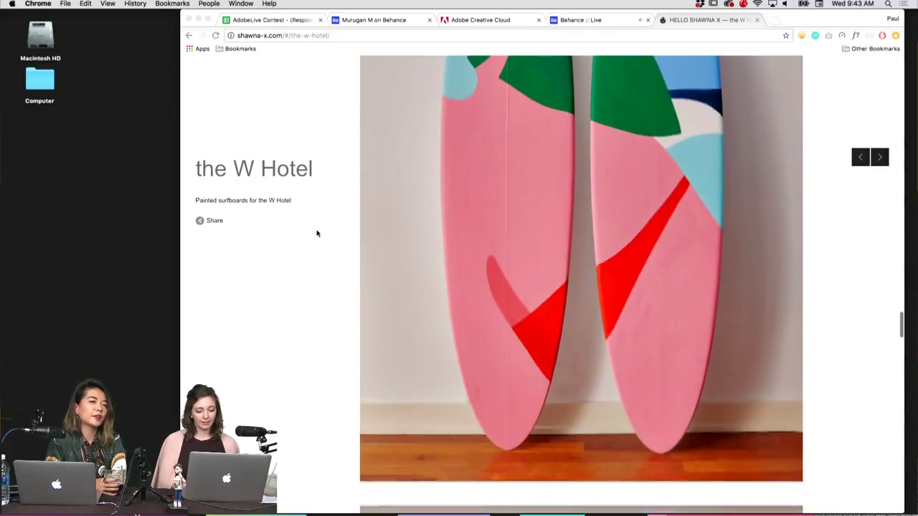
scroll(317, 233, down, 4)
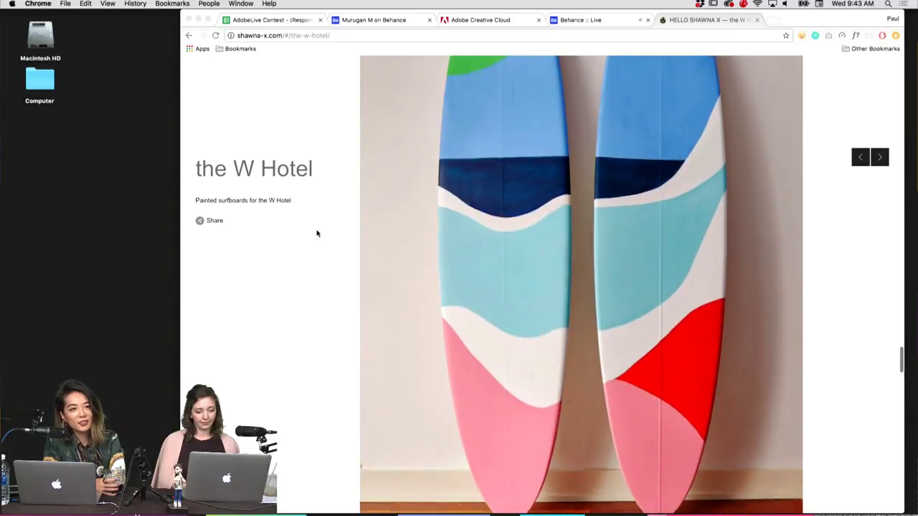
scroll(317, 233, down, 3)
scroll(317, 233, down, 5)
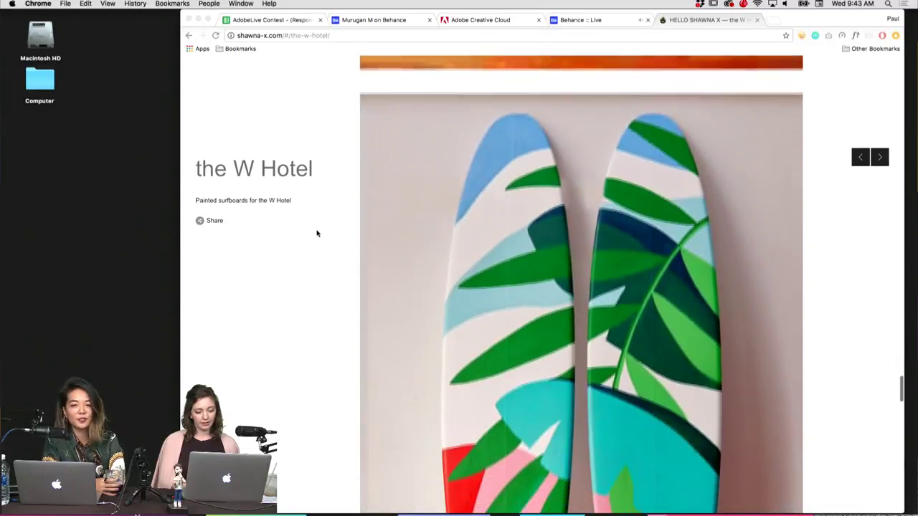
scroll(317, 233, down, 6)
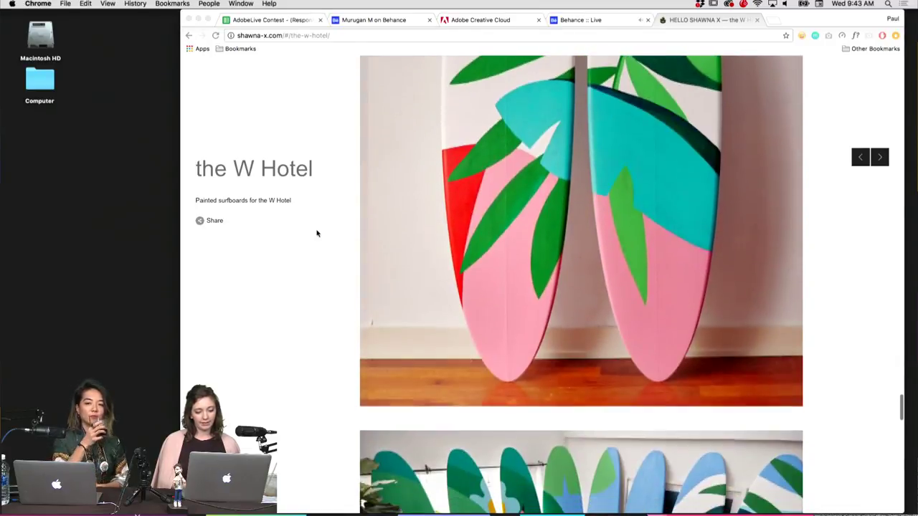
scroll(317, 233, down, 2)
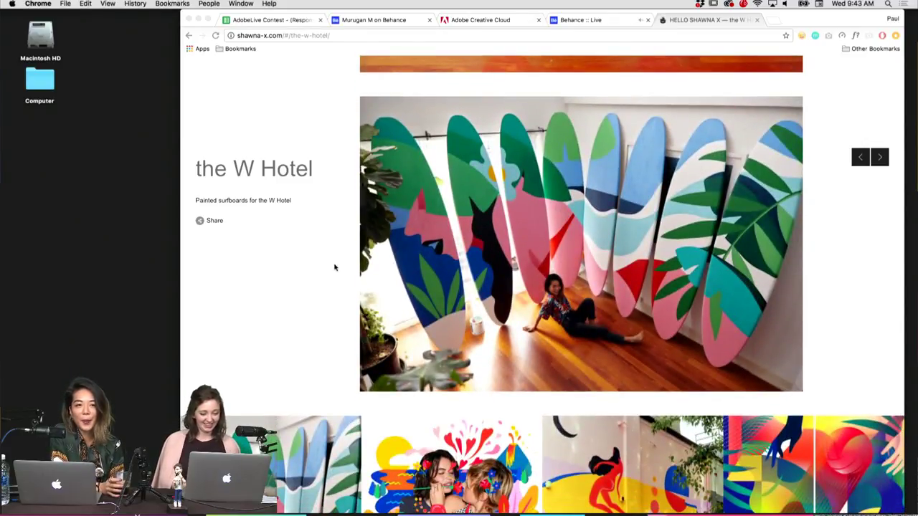
scroll(334, 267, down, 3)
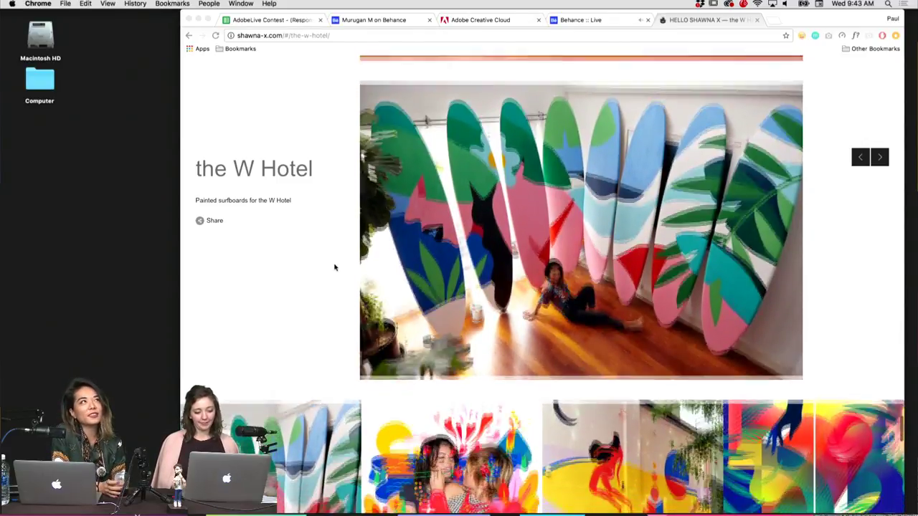
scroll(334, 267, down, 5)
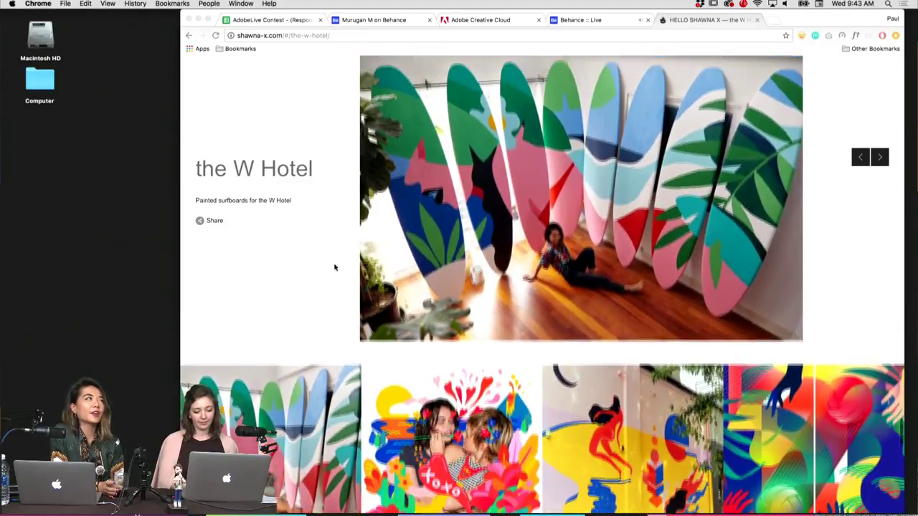
scroll(335, 268, down, 5)
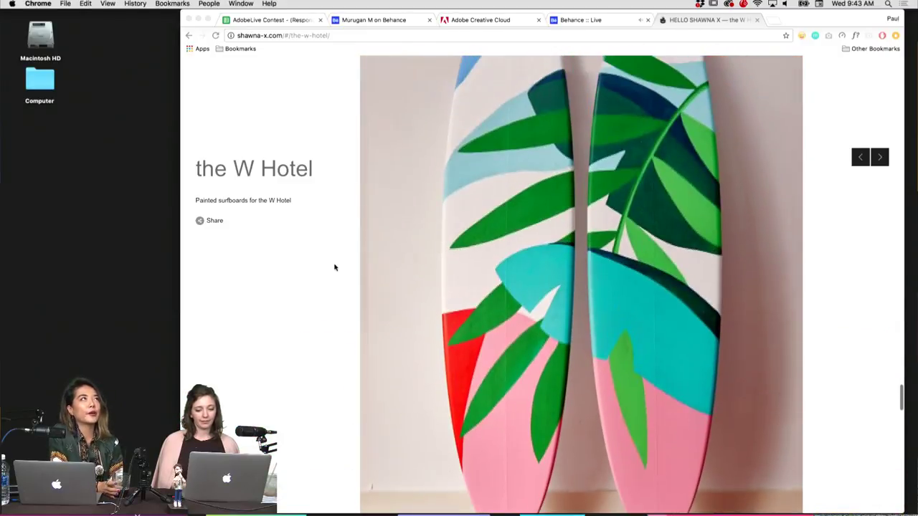
Look back up the W Hotel page at the paired boards and the angled close-up of the black silhouette
scroll(335, 267, up, 2)
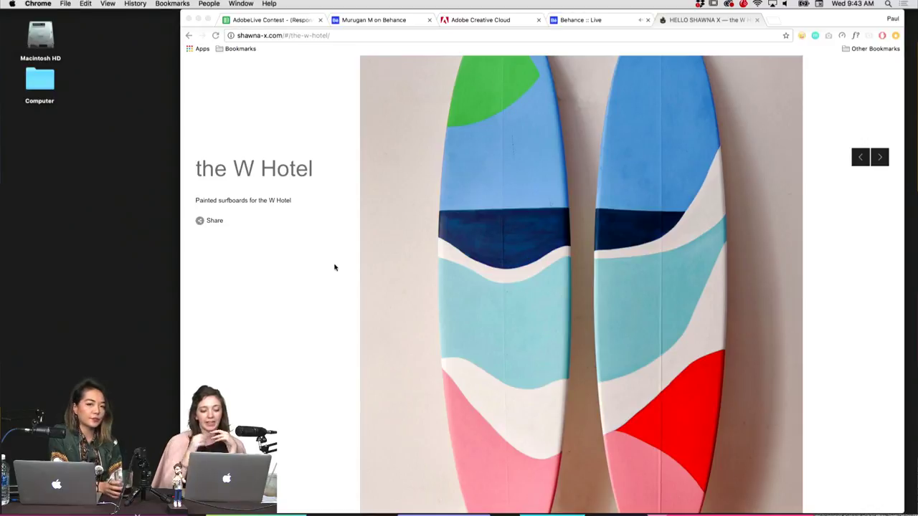
scroll(334, 267, up, 10)
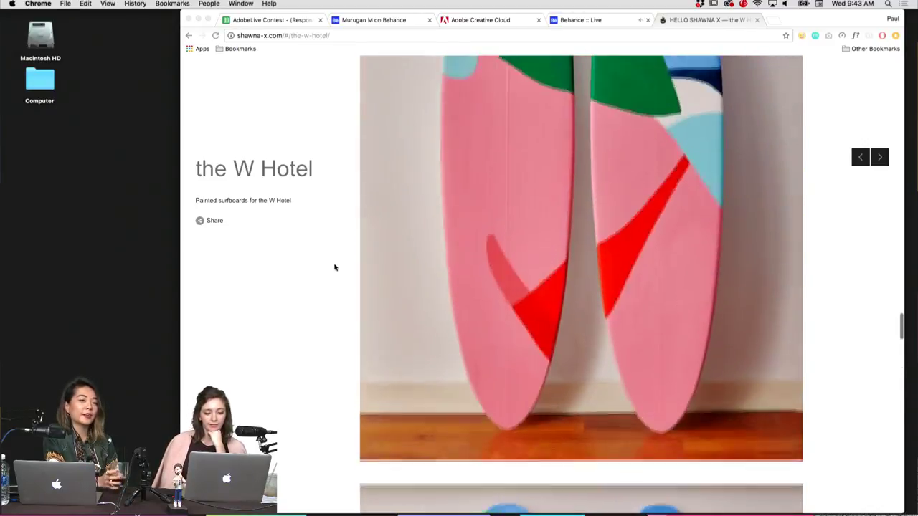
scroll(335, 268, up, 10)
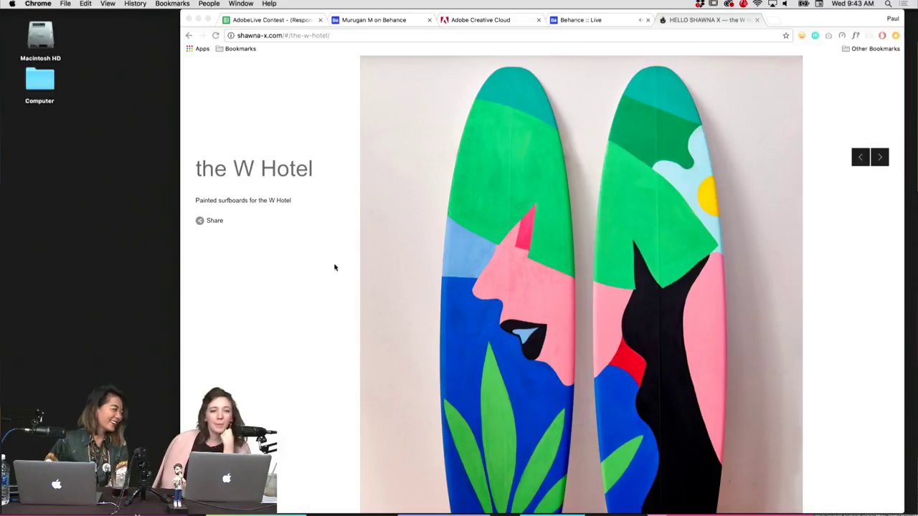
scroll(334, 267, down, 15)
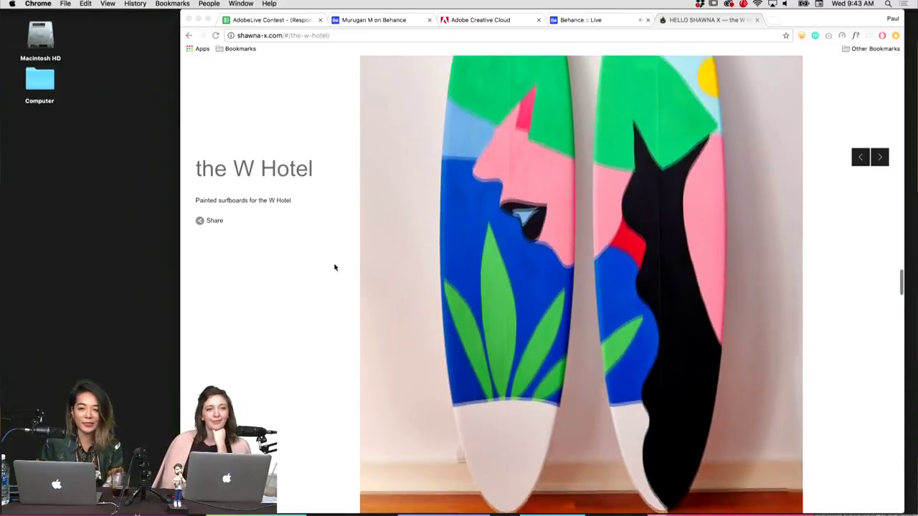
scroll(334, 268, up, 10)
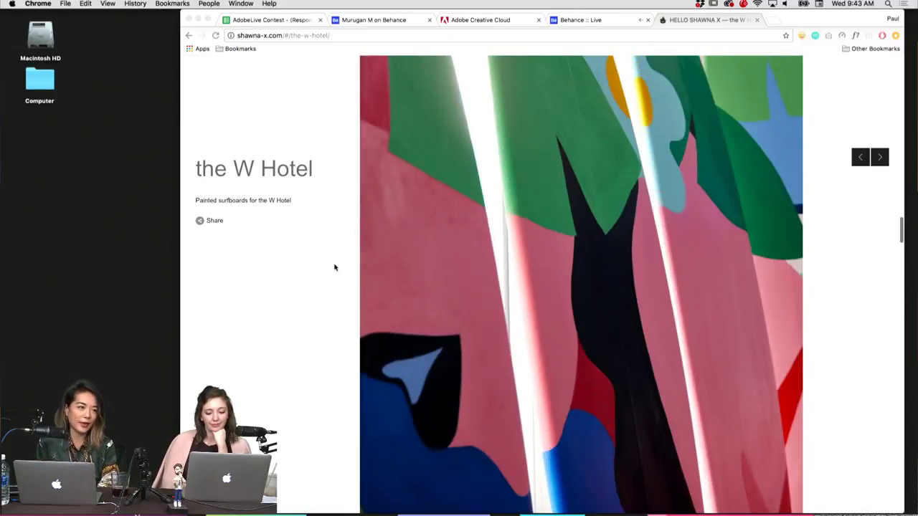
scroll(334, 268, up, 5)
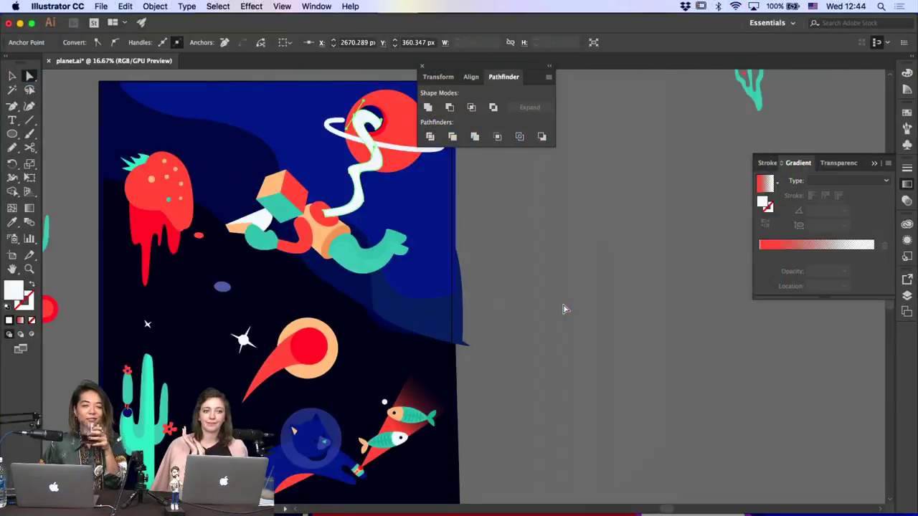
In Illustrator, try to align the right-side anchors of the two overlapping blue background shapes
drag(491, 374, 445, 224)
click(474, 77)
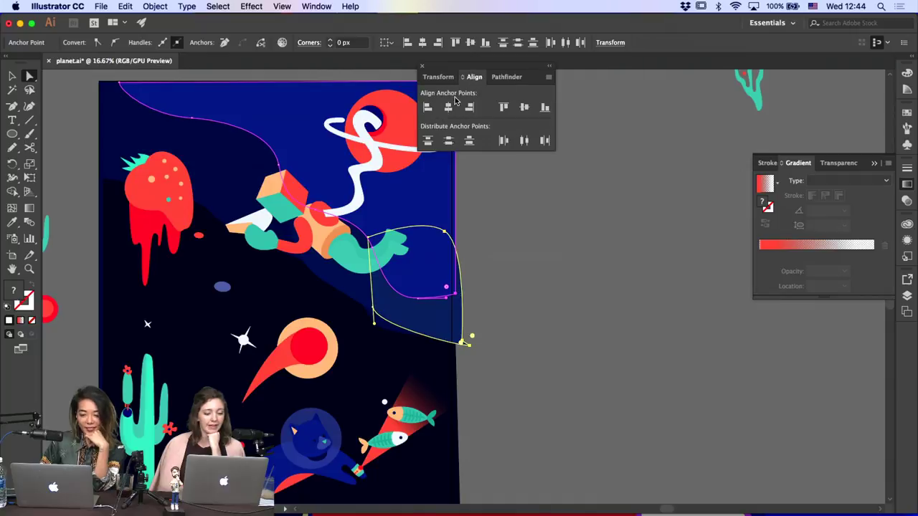
click(428, 108)
click(512, 344)
key(super+z)
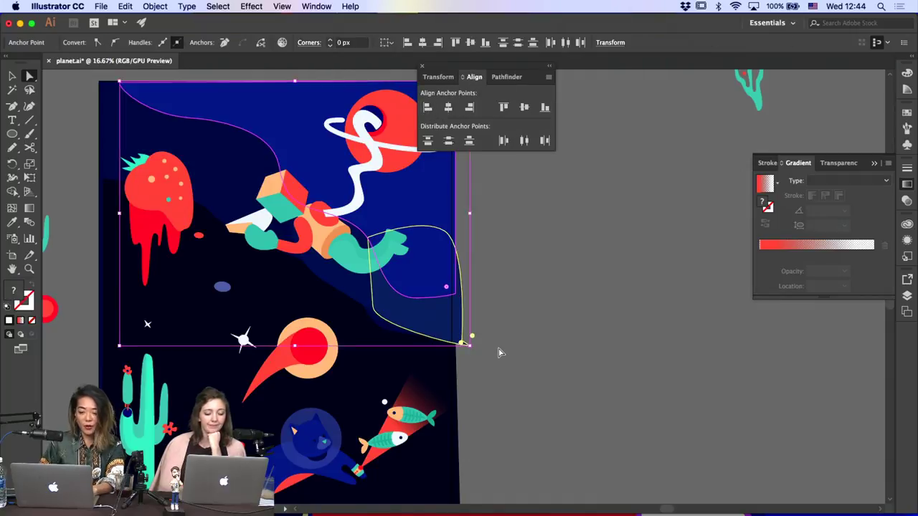
click(503, 340)
Lower the bottom-left anchor of the dark blue background shape beneath the astronaut's legs to about X 2862 px, Y 2538 px
scroll(503, 340, up, 3)
click(378, 363)
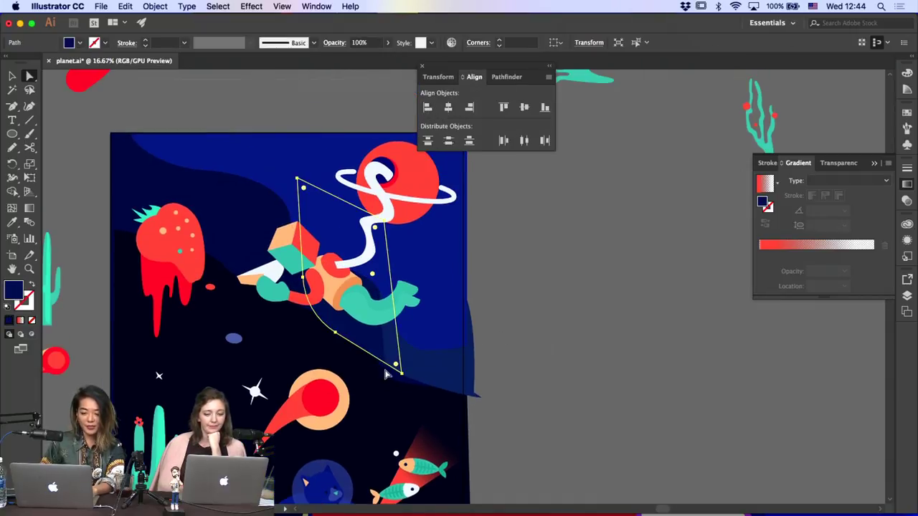
click(389, 384)
click(389, 372)
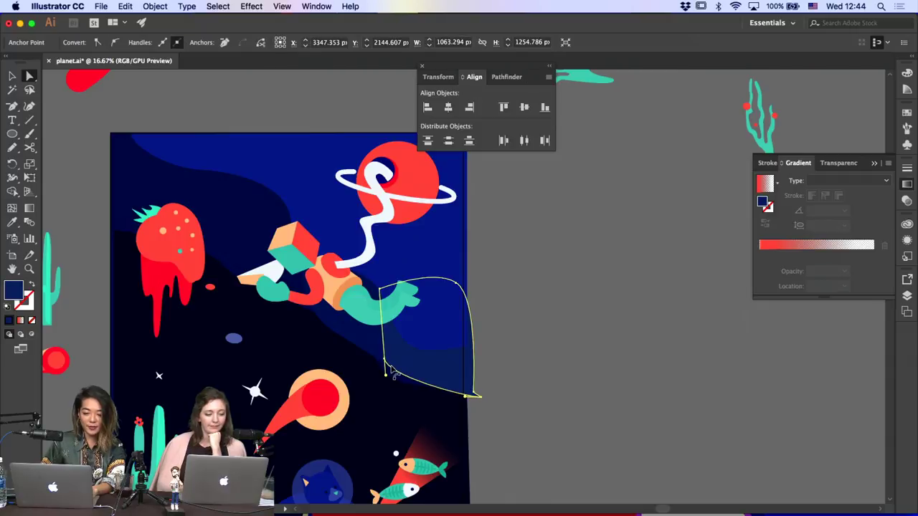
click(385, 360)
drag(385, 360, 385, 377)
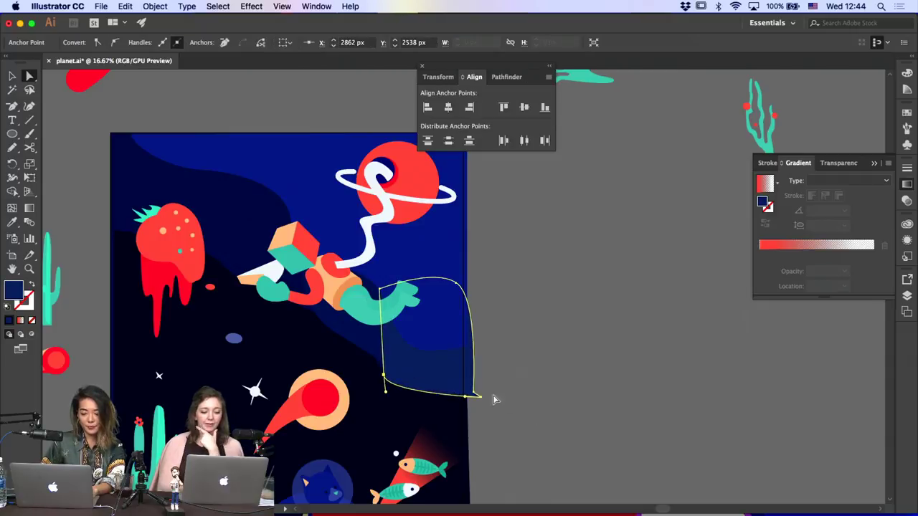
Pull the dark blue shape's lower-right anchor inward to the artboard's right edge at about X 3690 px, Y 2721 px
key(shift+c)
drag(474, 393, 463, 393)
key(a)
key(shift+c)
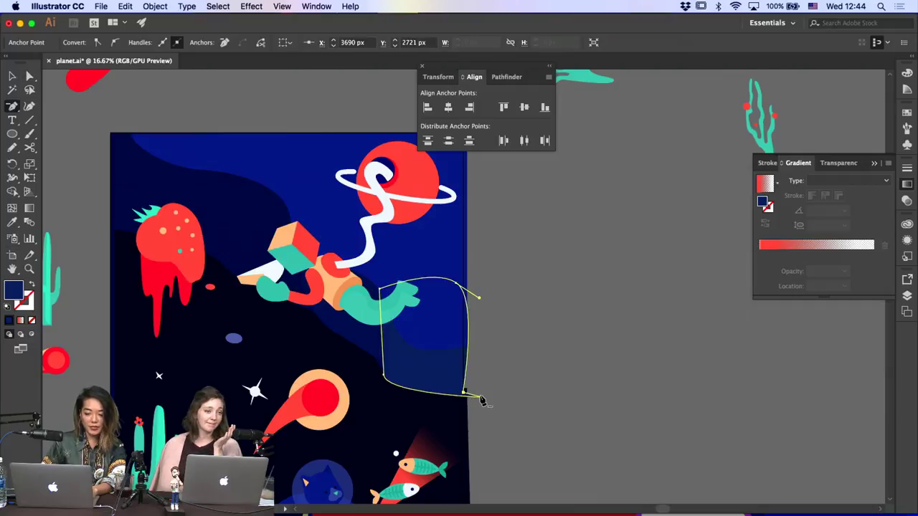
key(a)
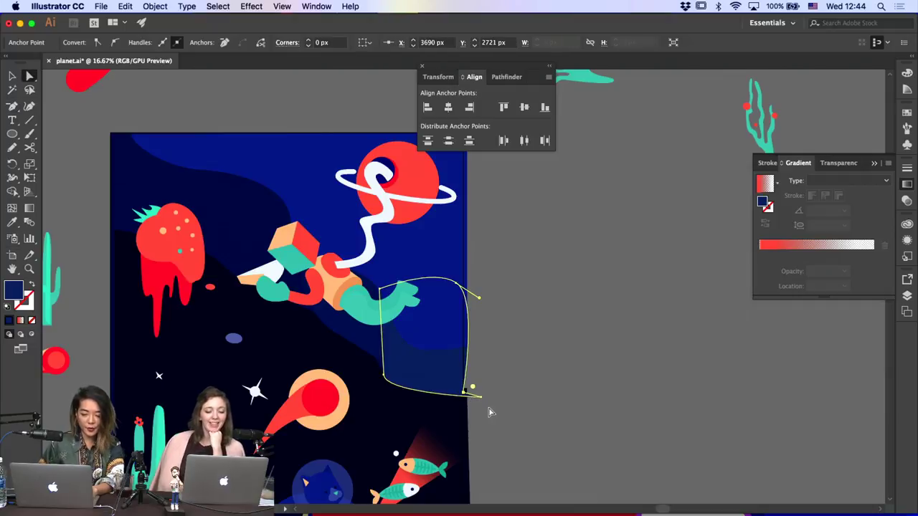
click(490, 410)
Shift the brighter blue background shape's lower-right corner anchor slightly inward and down along the artboard's right edge
click(446, 343)
click(467, 349)
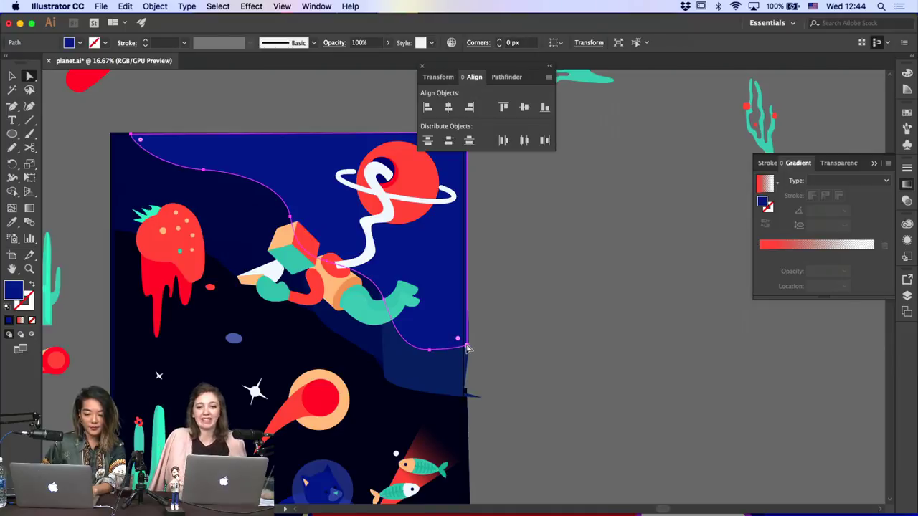
drag(467, 347, 464, 352)
click(521, 354)
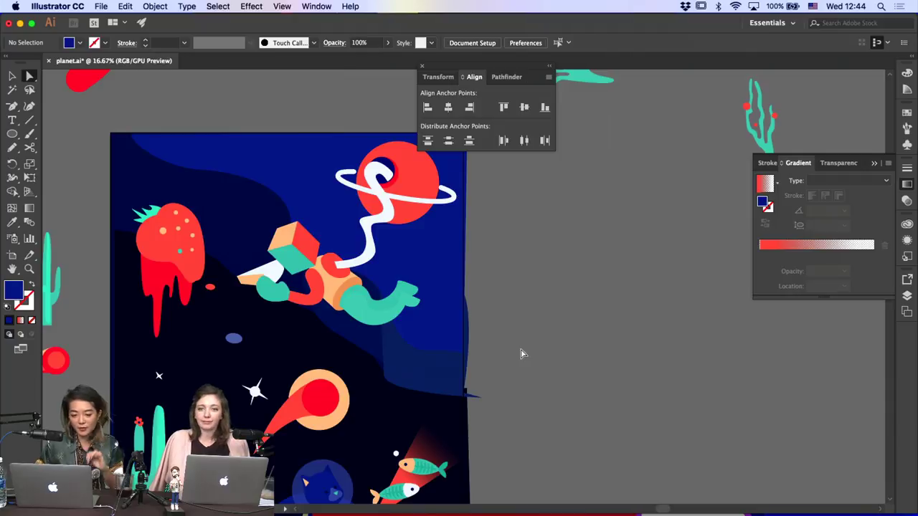
Reshape the brighter blue shape's upper-left curve by moving its anchor to about X 976 px, Y 390 px and extending its corner to the artboard's corner
click(215, 172)
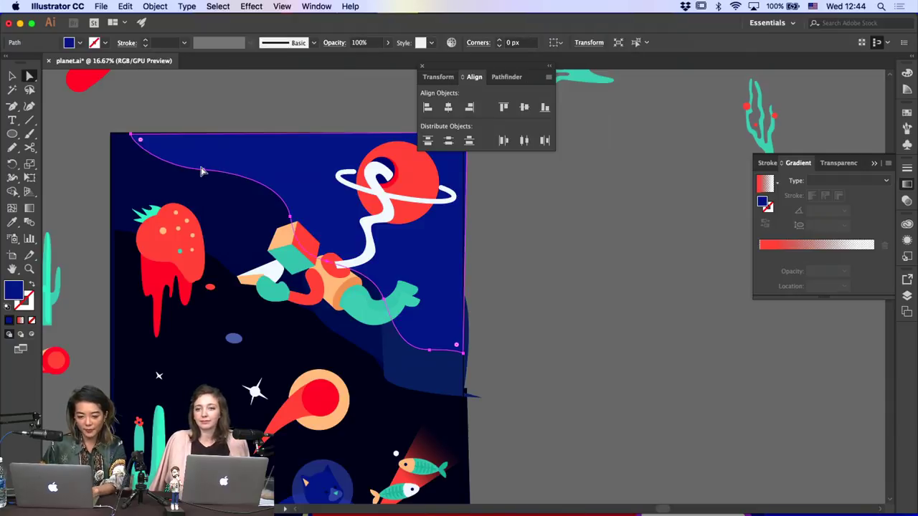
drag(203, 170, 177, 166)
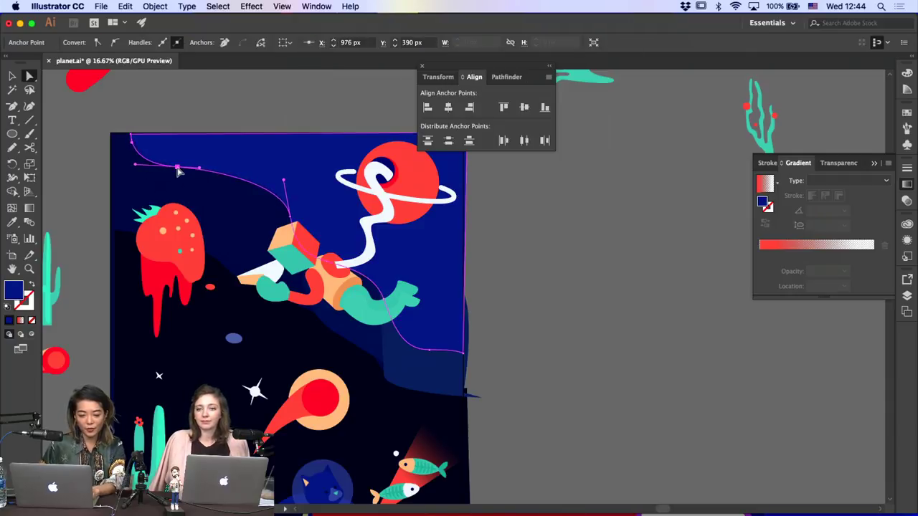
drag(131, 134, 111, 133)
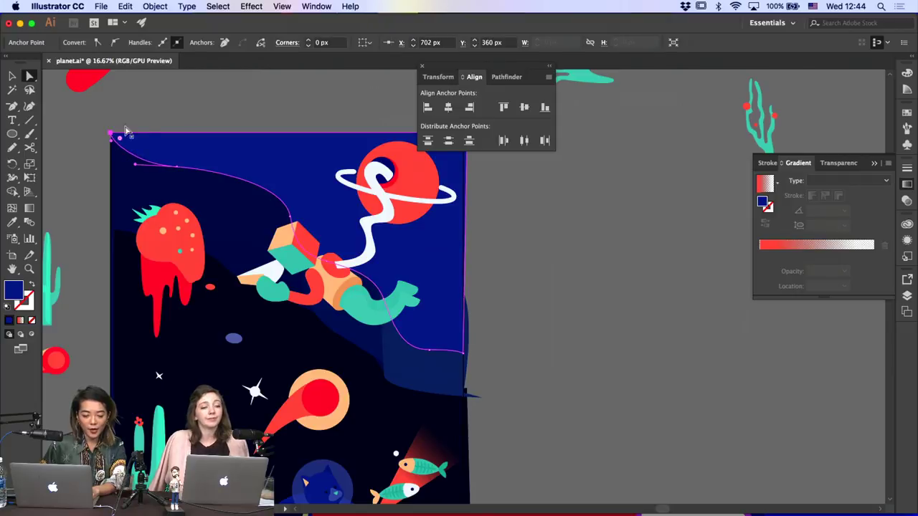
Deselect the wavy blue background shape
click(147, 123)
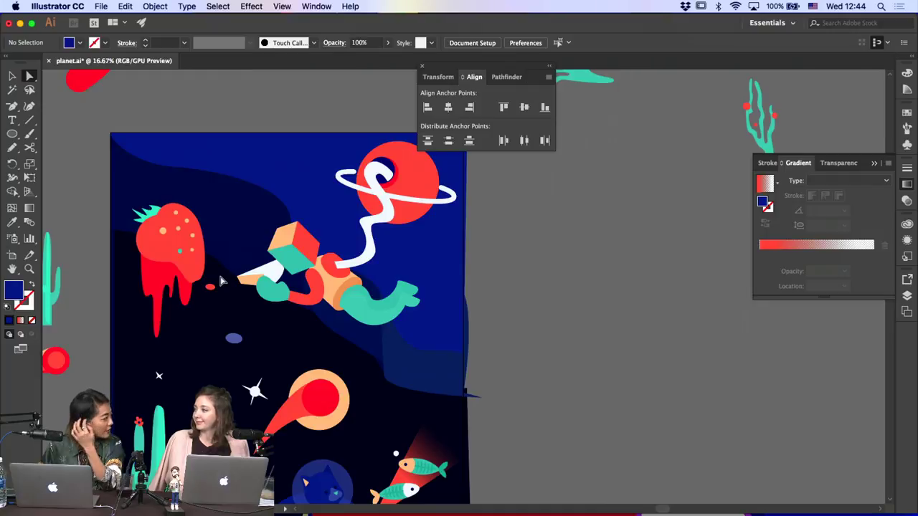
click(436, 367)
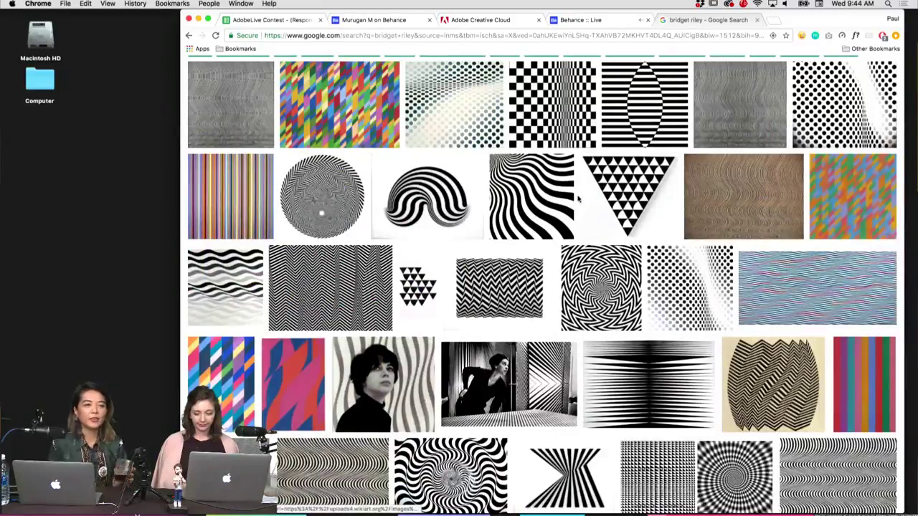
In Chrome, browse the Bridget Riley image results and view the orange and turquoise 3rd Study painting at full size
scroll(578, 199, down, 5)
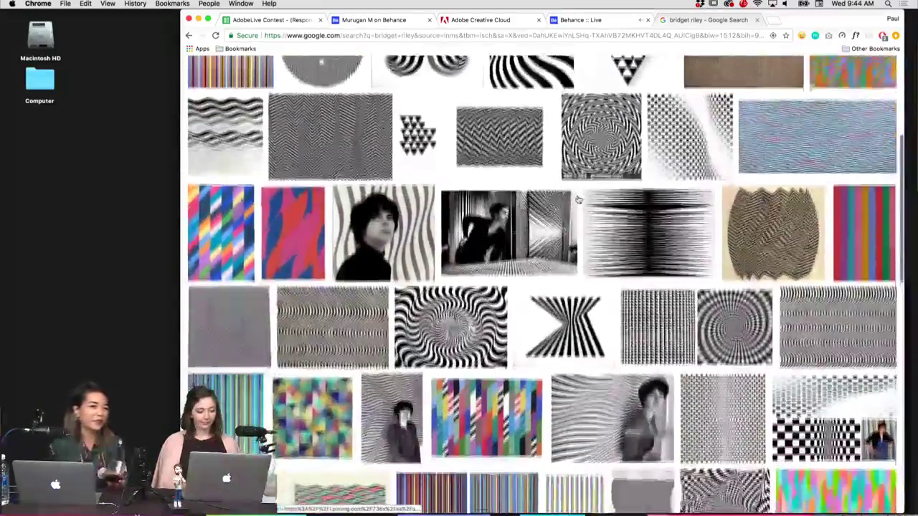
scroll(578, 199, down, 8)
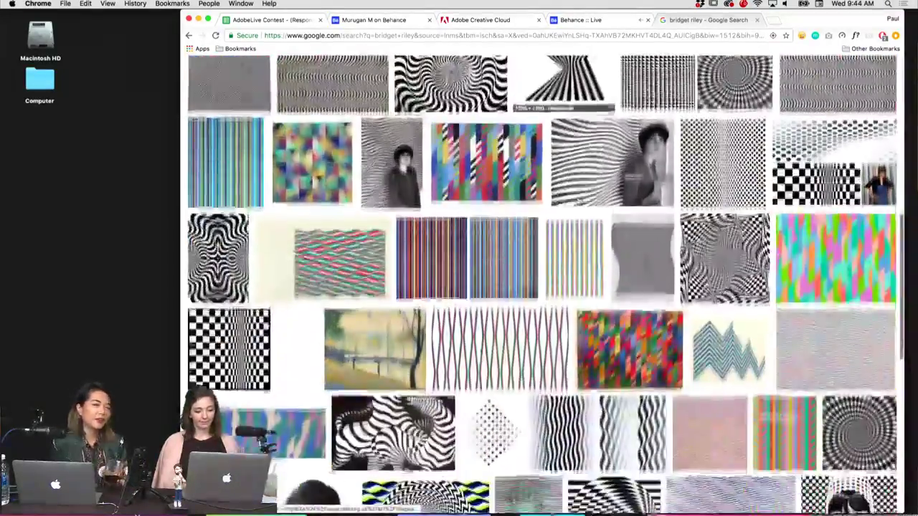
scroll(578, 199, down, 7)
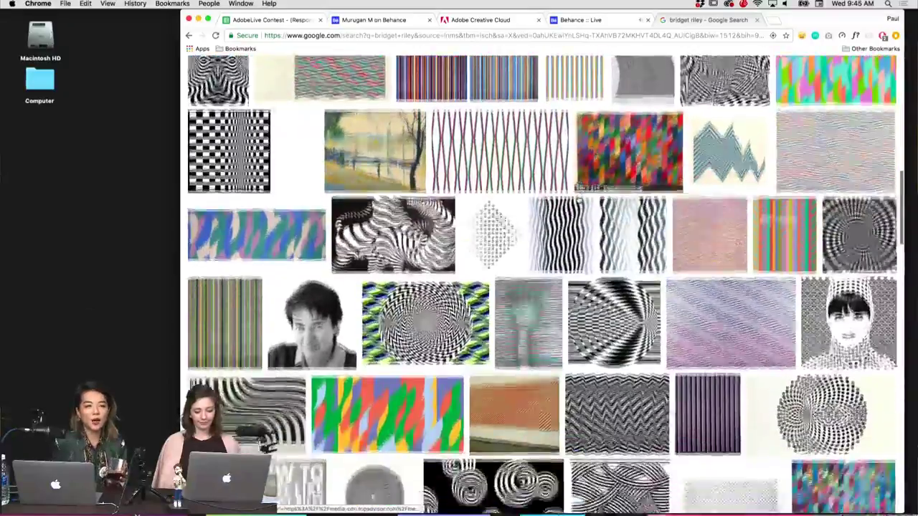
scroll(578, 199, down, 8)
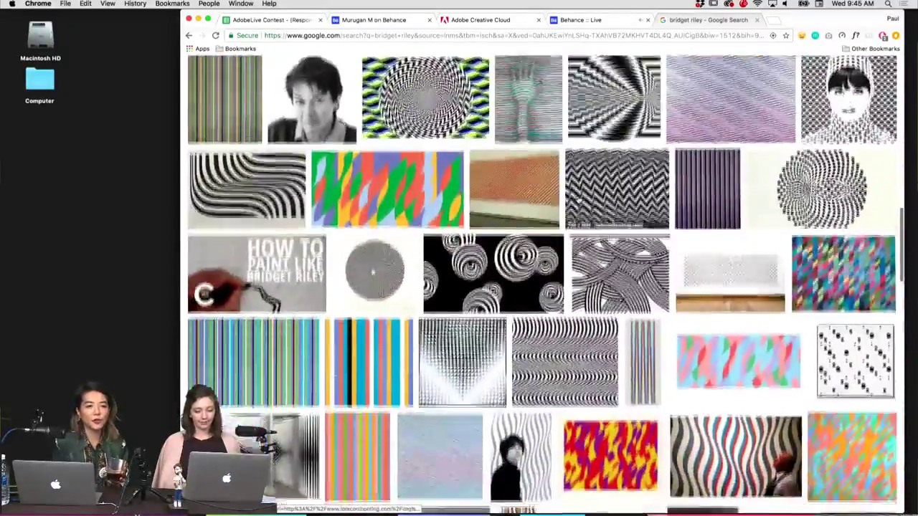
click(852, 445)
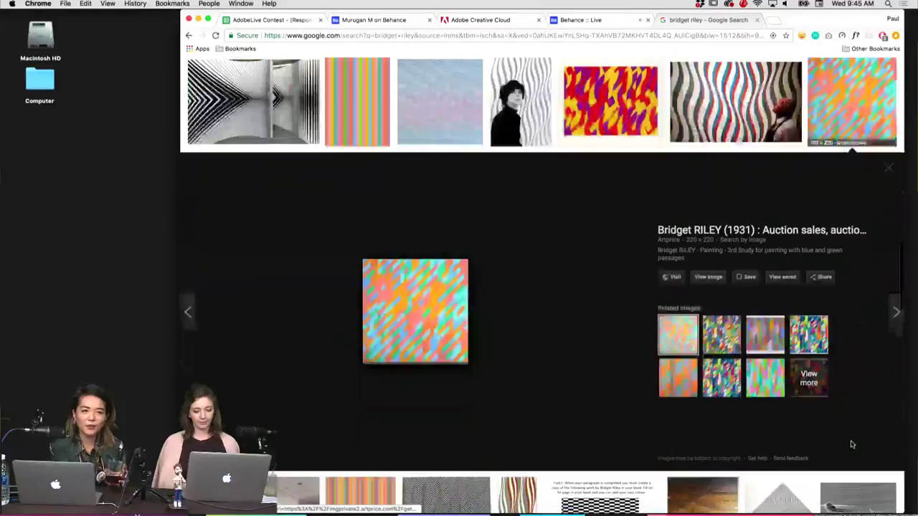
click(708, 277)
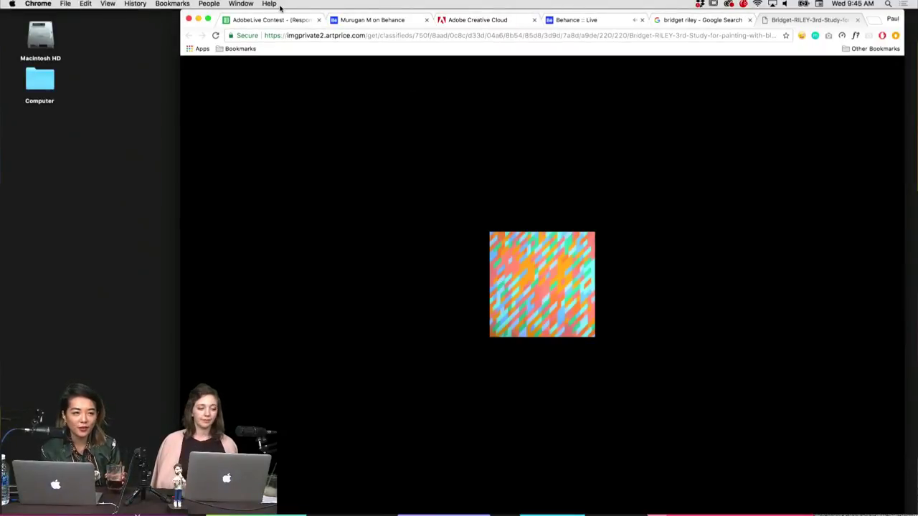
click(857, 19)
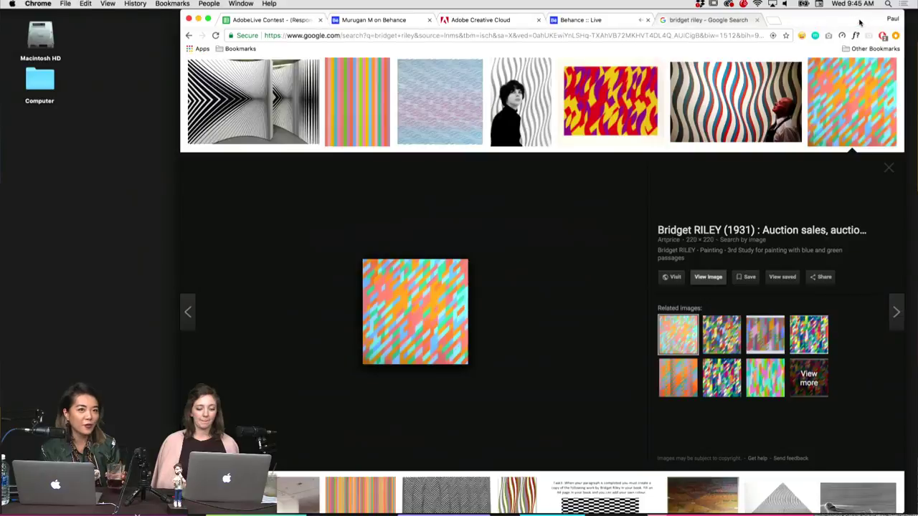
Preview the related multicoloured diagonal-stripe painting and browse further through the Bridget Riley image results
scroll(643, 218, down, 2)
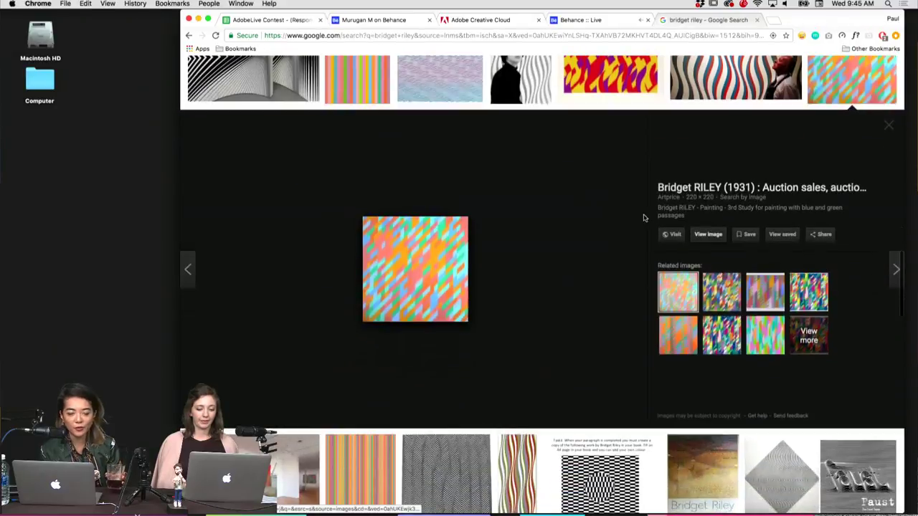
click(723, 343)
scroll(556, 335, down, 5)
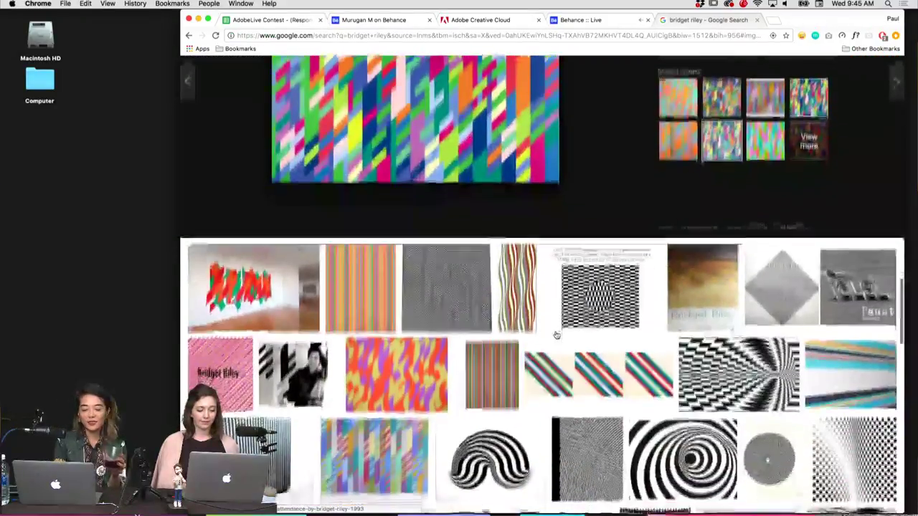
scroll(555, 336, down, 5)
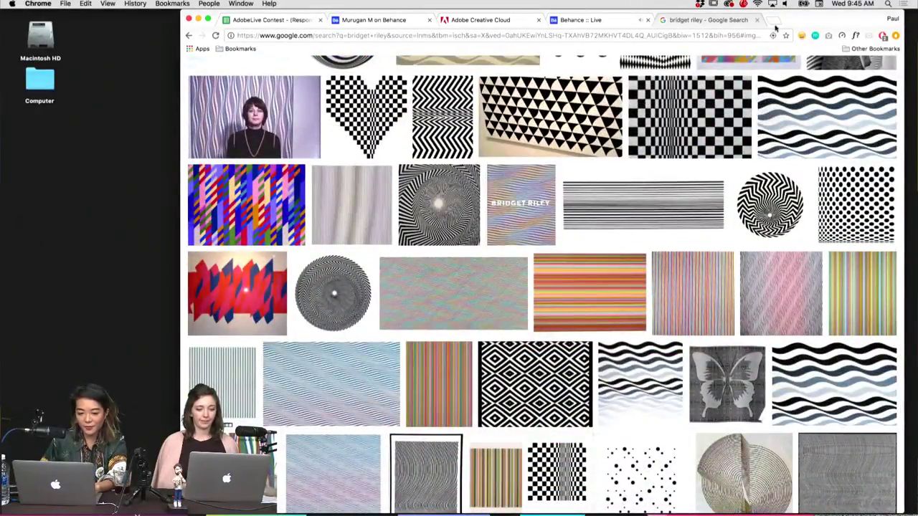
click(685, 34)
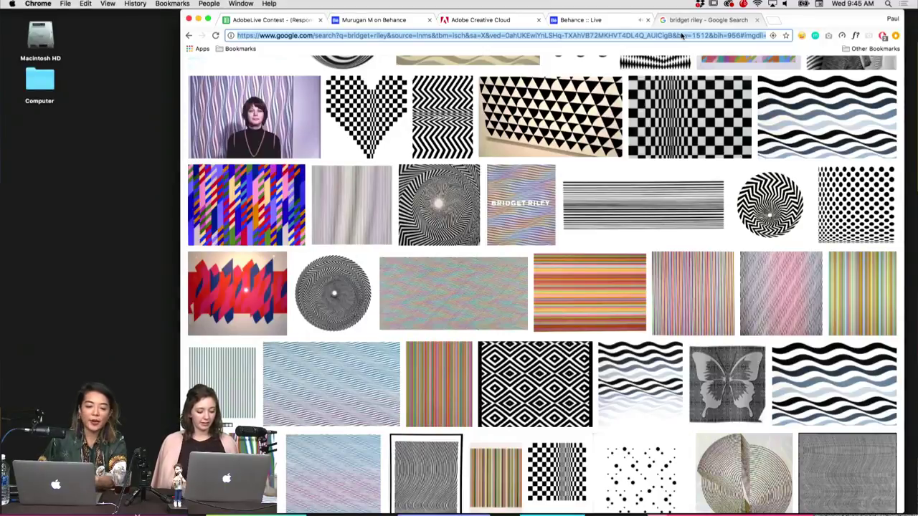
text(inst)
key(Right)
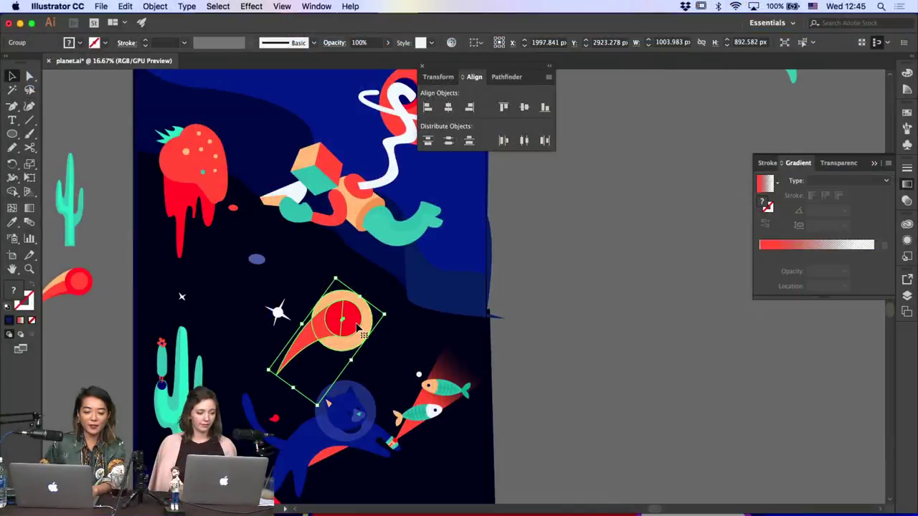
In Illustrator, move the comet group with the orange halo up and right to about X 2392 px, Y 2514 px, and deselect it
drag(393, 284, 420, 298)
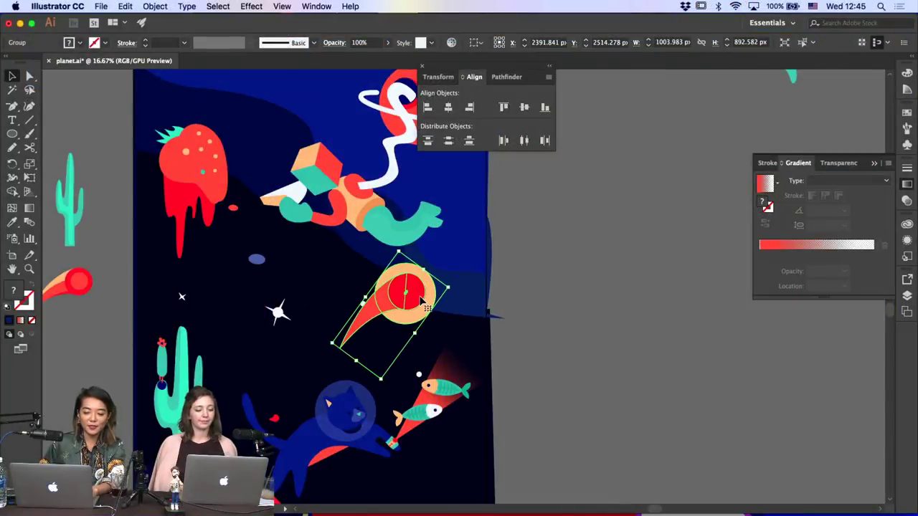
click(485, 348)
click(457, 393)
shift+click(434, 408)
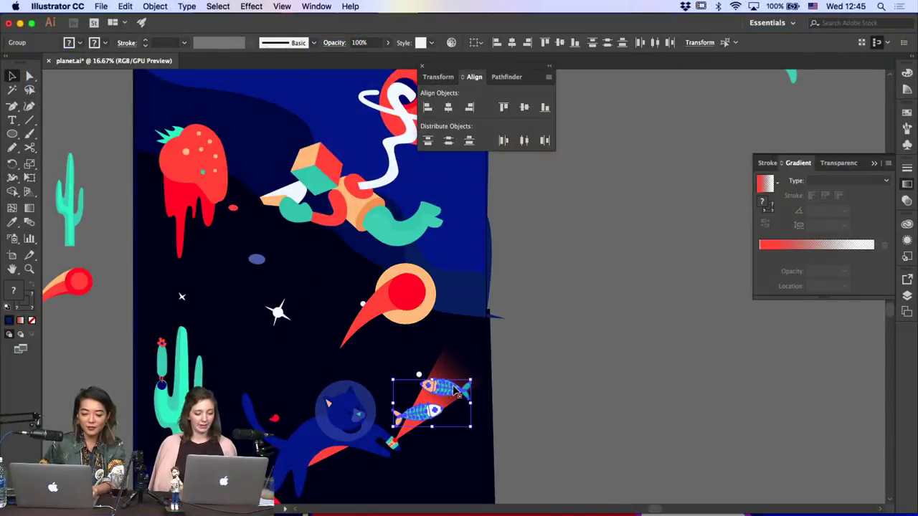
shift+click(455, 389)
click(453, 381)
click(449, 388)
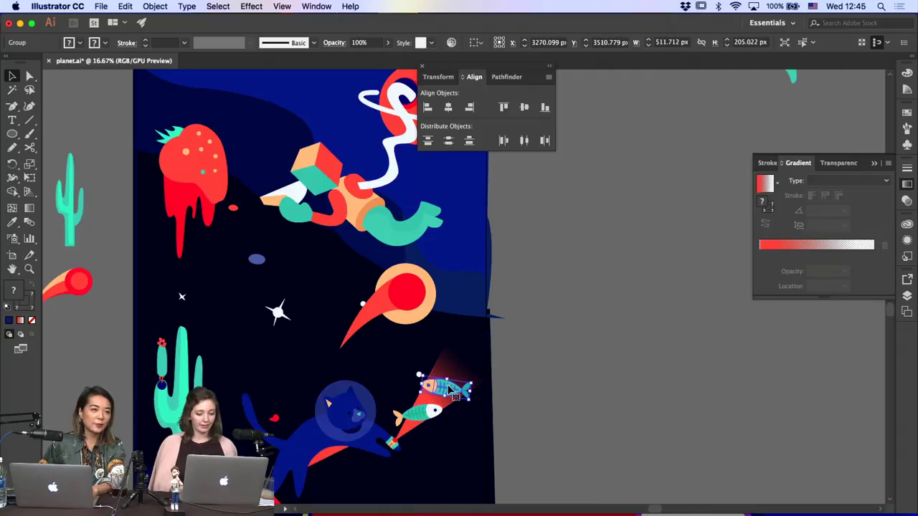
click(527, 395)
Move the cherries group slightly down toward the red ground in the lower part of the poster
scroll(528, 396, down, 3)
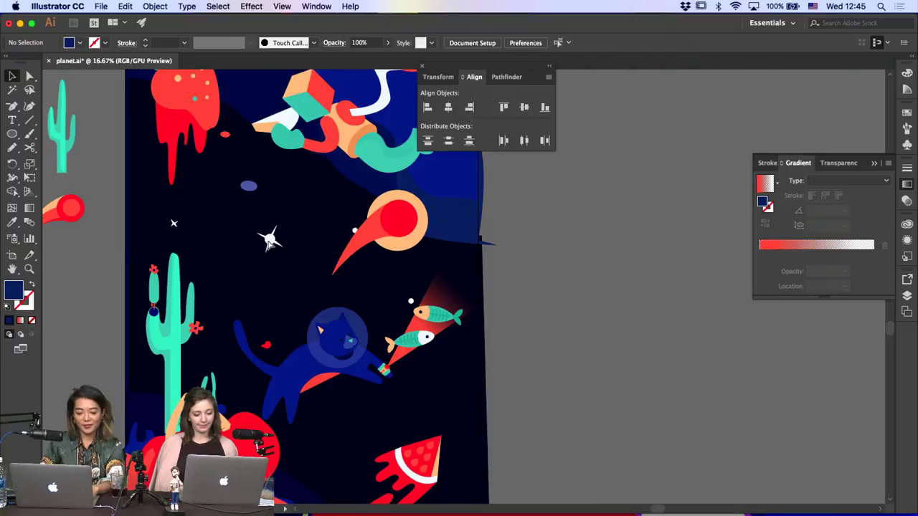
key(super+minus)
click(290, 413)
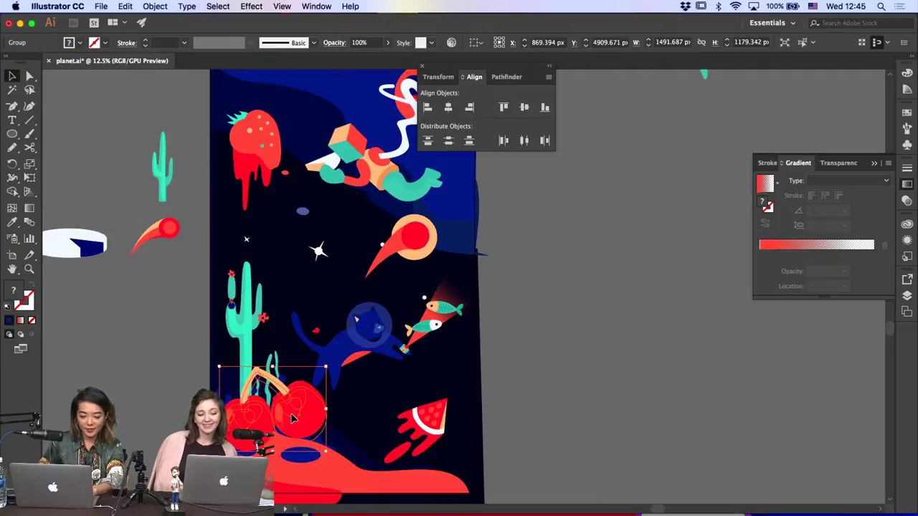
drag(290, 413, 291, 420)
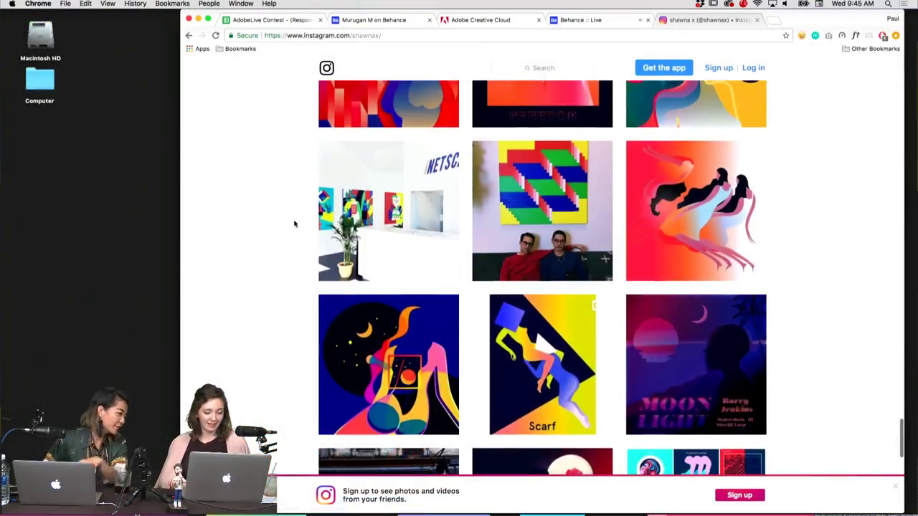
In Chrome, browse the shawnax Instagram feed and open the altar still-life illustration post from the Adobe live session
scroll(293, 221, down, 5)
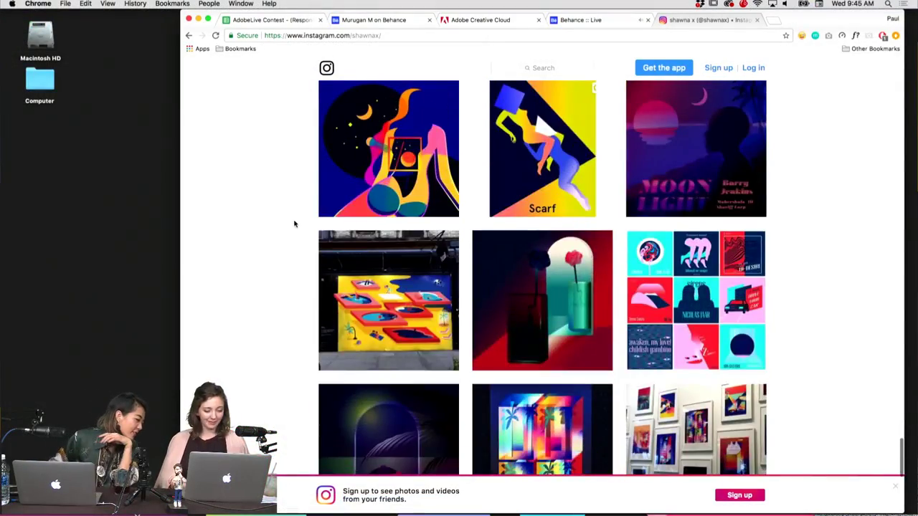
scroll(294, 223, down, 10)
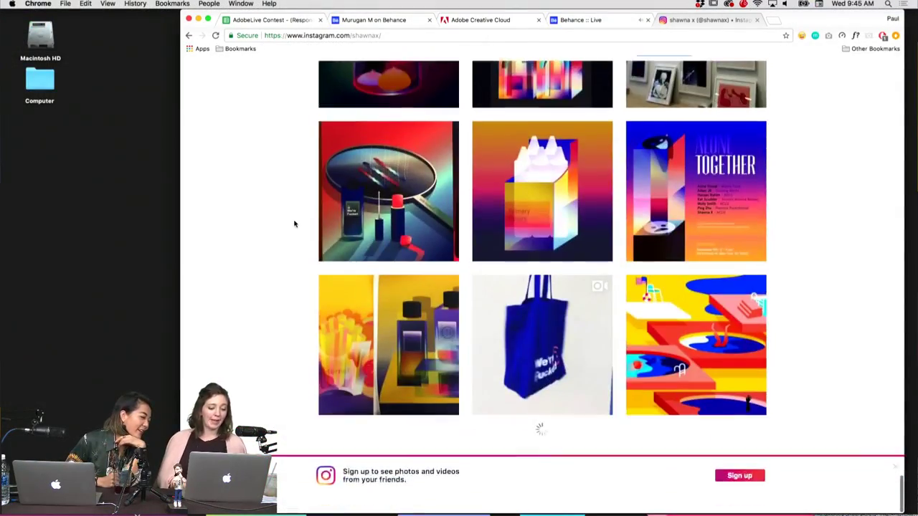
scroll(294, 223, down, 10)
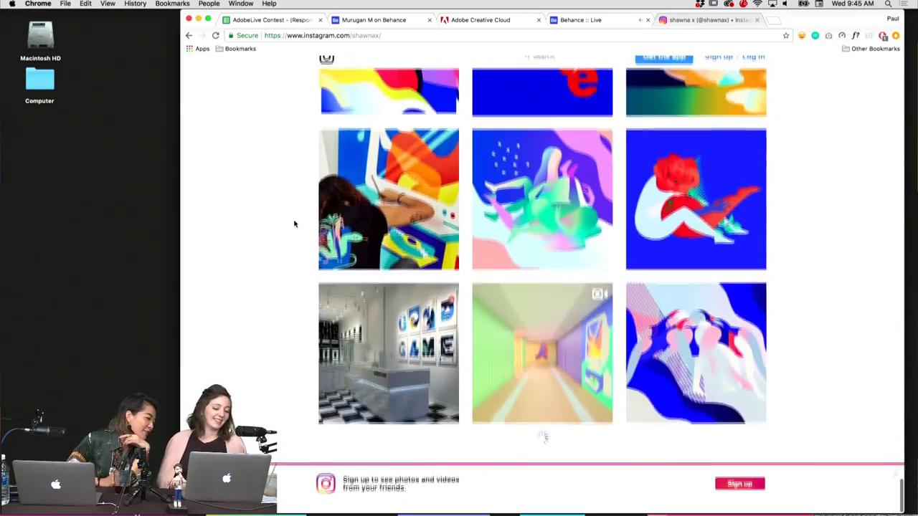
scroll(294, 224, down, 5)
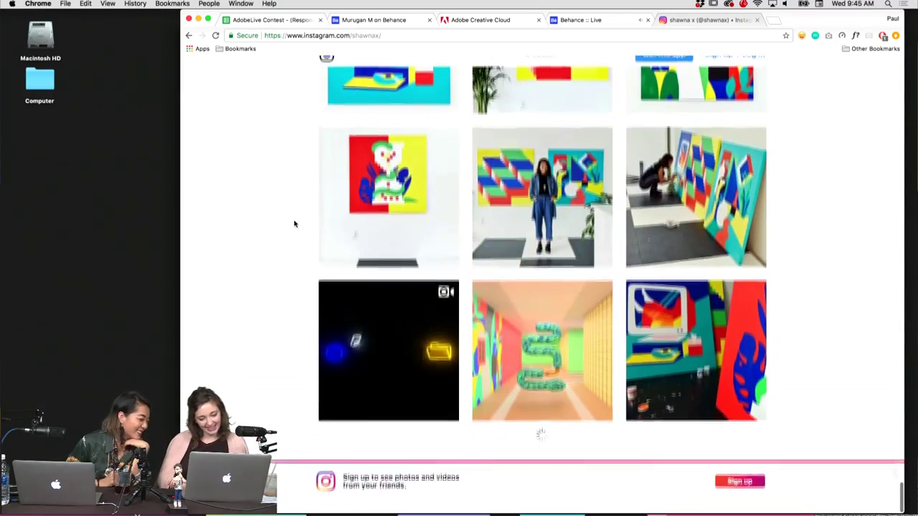
scroll(294, 224, down, 10)
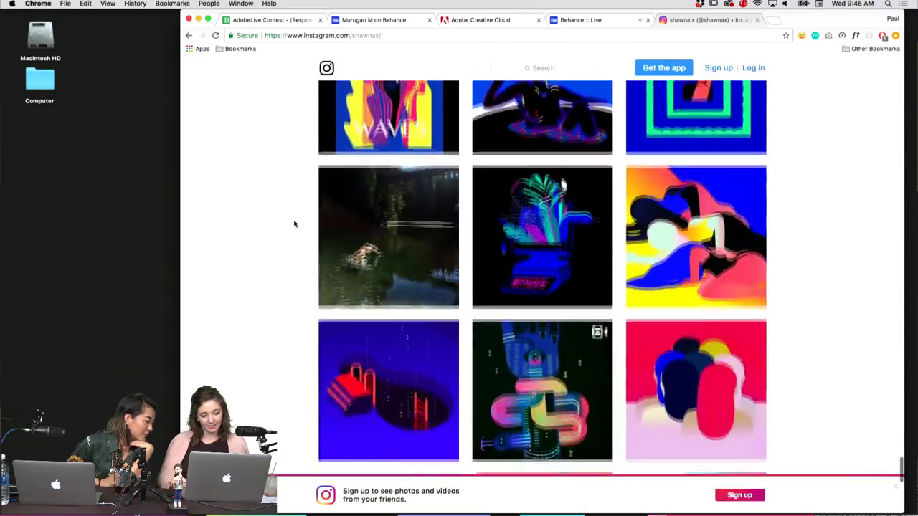
scroll(294, 224, down, 10)
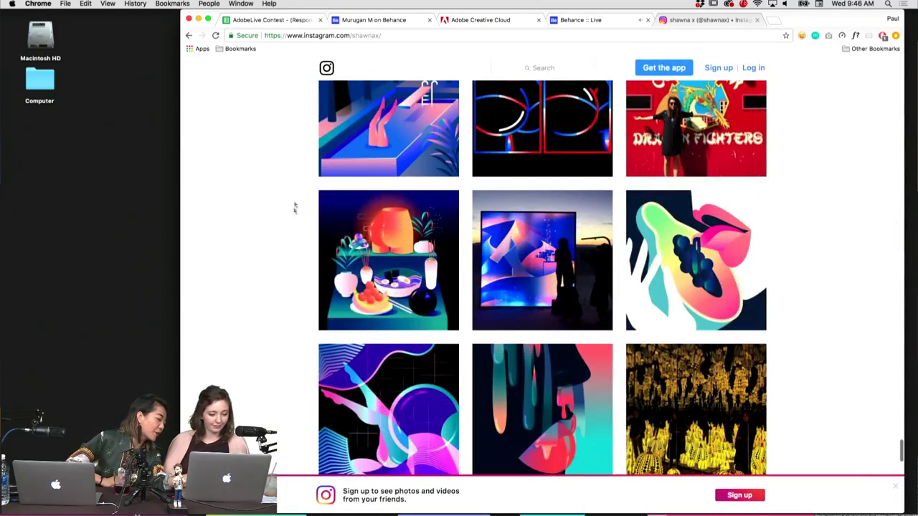
click(362, 215)
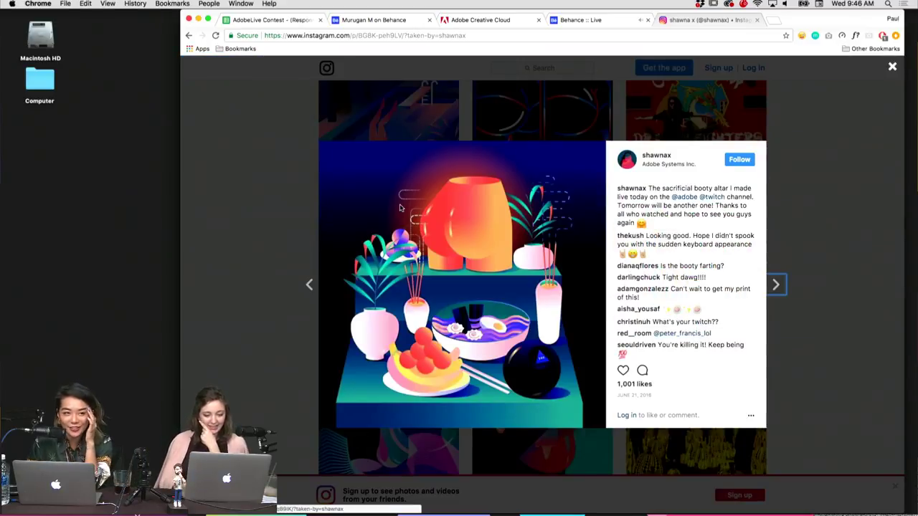
Close the altar post and examine the older illustrations in the feed, down to the photo of the diagonally striped wall
click(238, 265)
scroll(238, 266, down, 5)
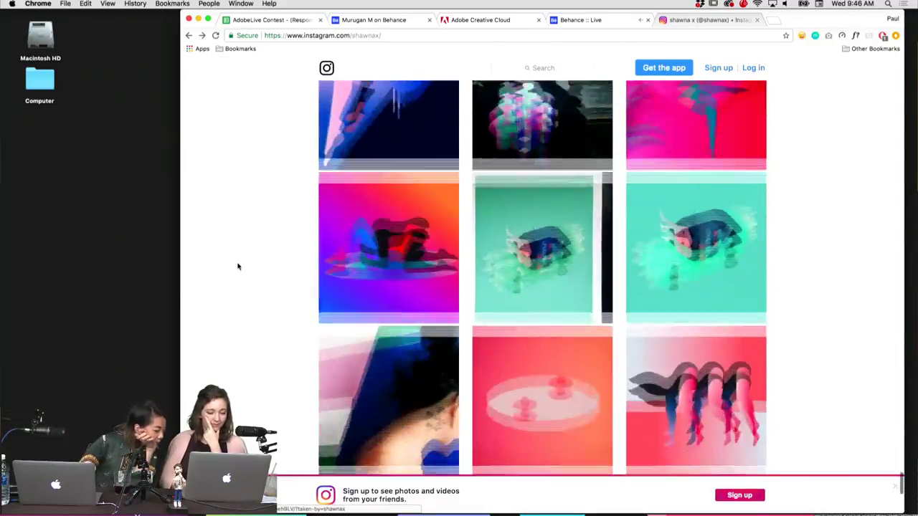
scroll(238, 266, down, 10)
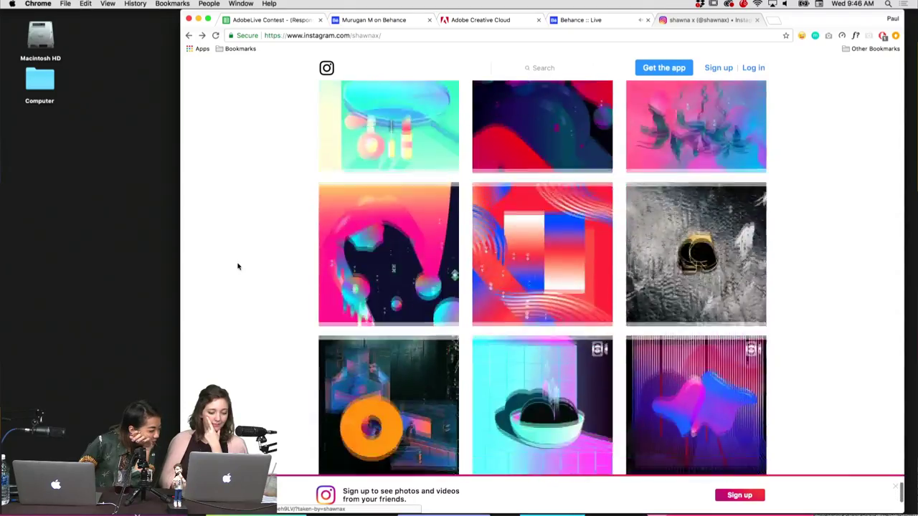
scroll(238, 266, down, 12)
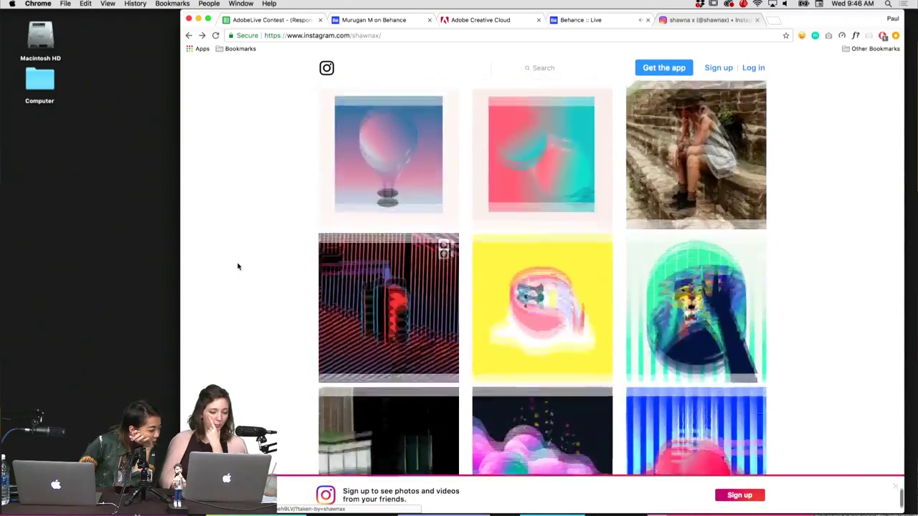
scroll(238, 266, down, 10)
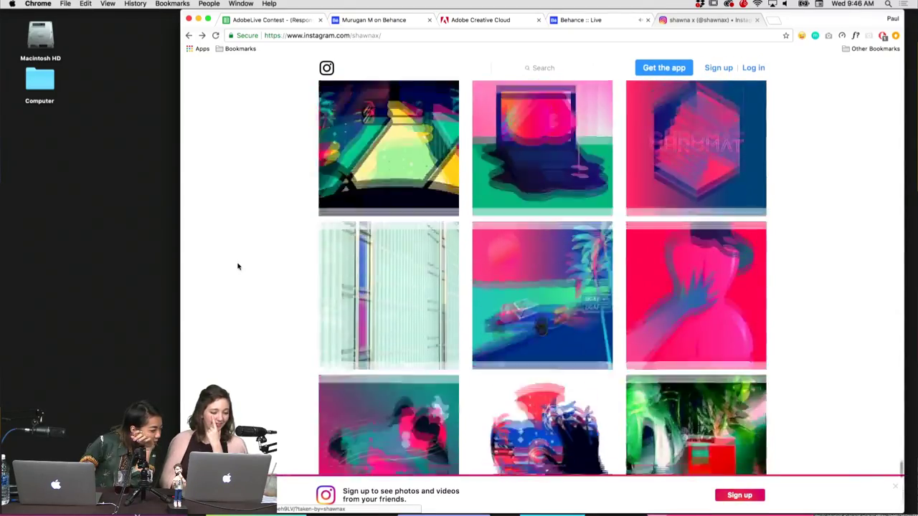
scroll(238, 266, down, 10)
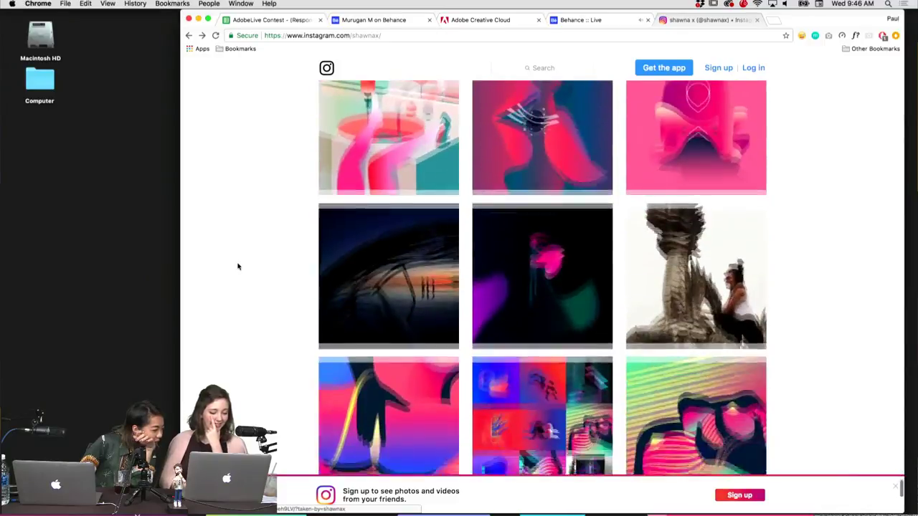
scroll(238, 266, down, 5)
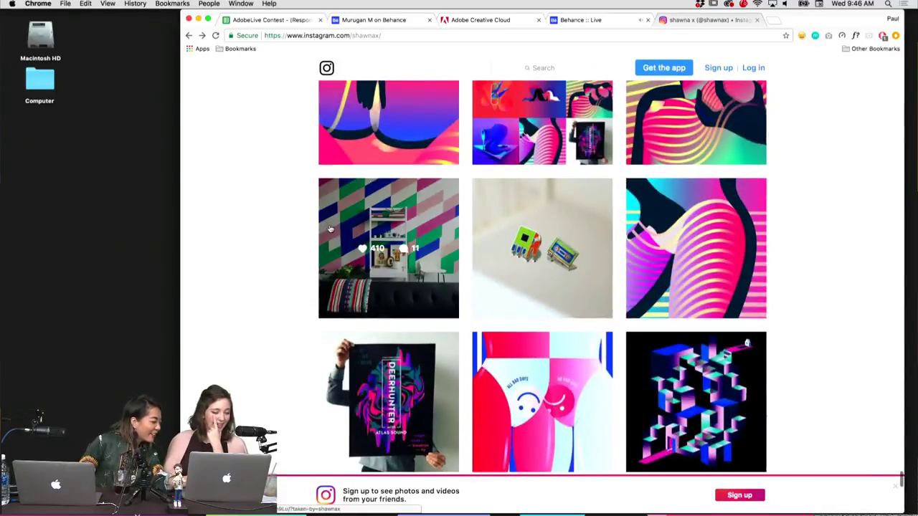
click(331, 229)
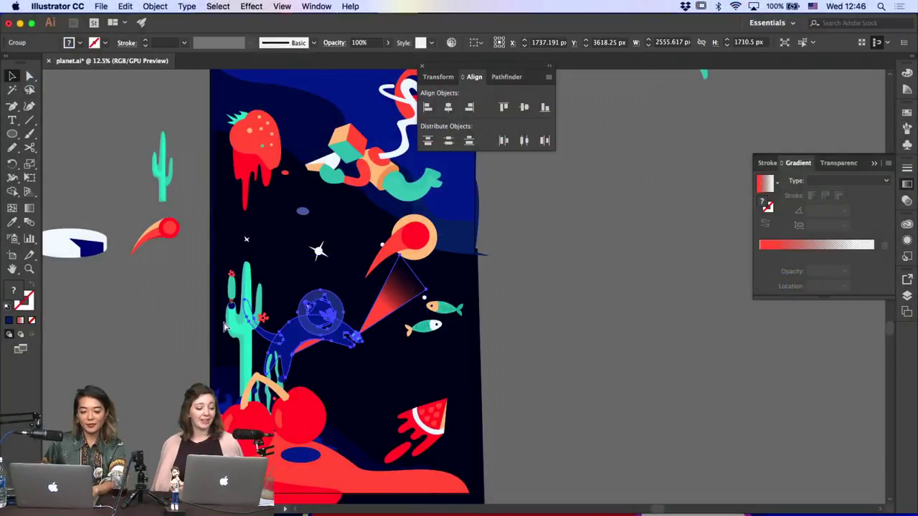
In Illustrator, cut the space cat with its light beam, paste it in front of the cactus, and deselect it
key(Delete)
click(239, 328)
key(super+f)
click(434, 364)
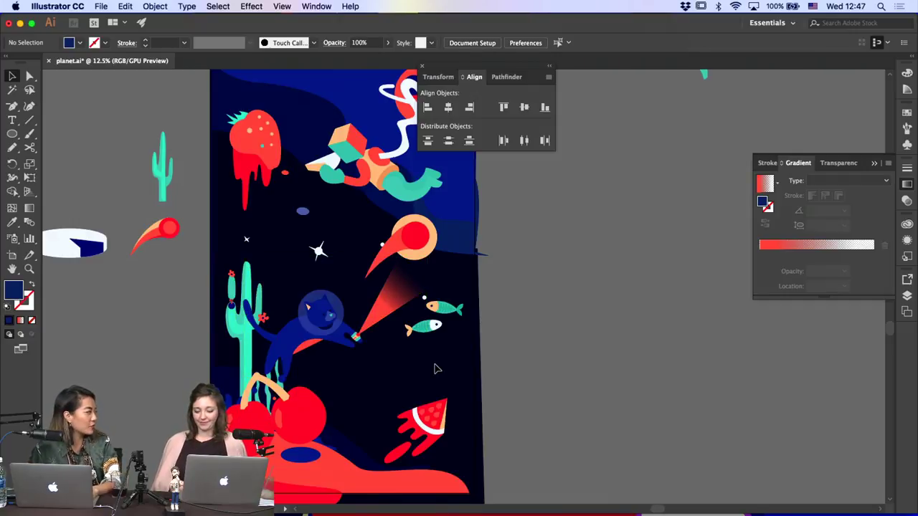
Move the wavy seaweed group to the base of the tall cactus at the poster's edge
click(282, 378)
drag(272, 372, 233, 365)
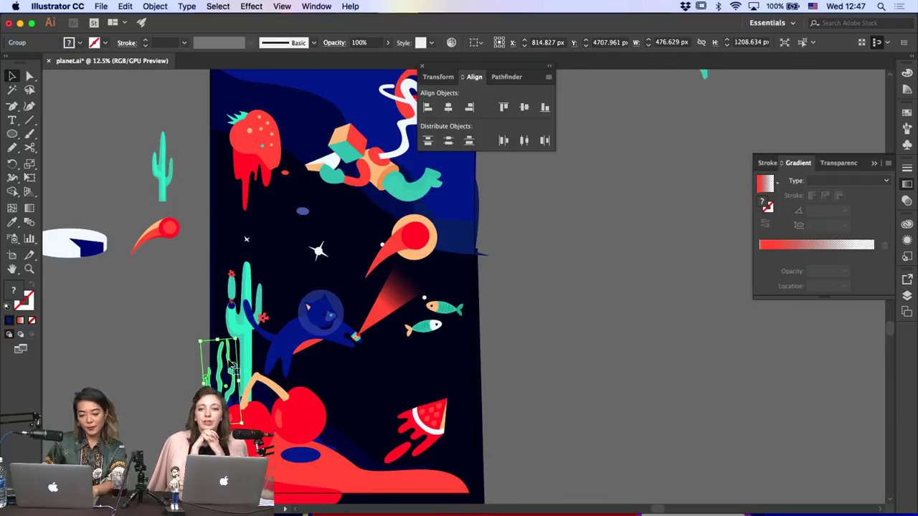
click(490, 381)
Move the space cat with its light beam down towards the fish, and place the small red drop beside the dripping watermelon slice
drag(342, 357, 369, 380)
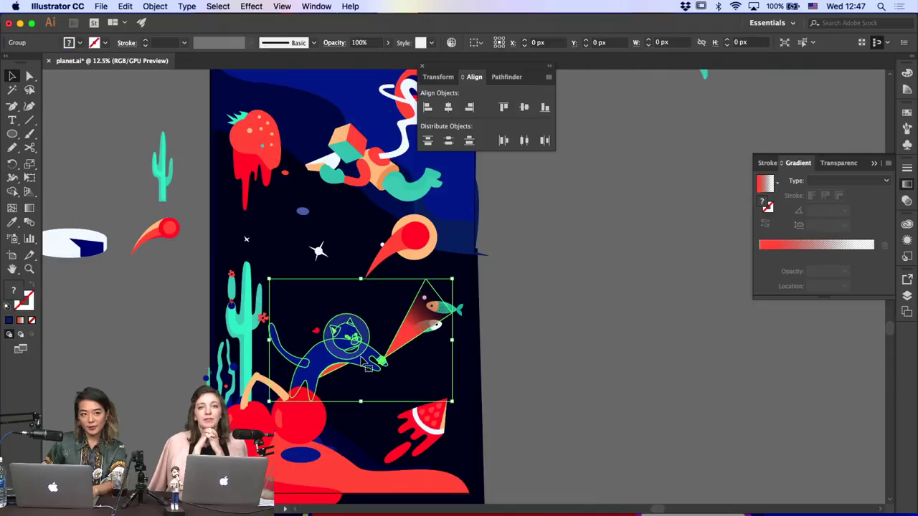
click(490, 357)
click(432, 326)
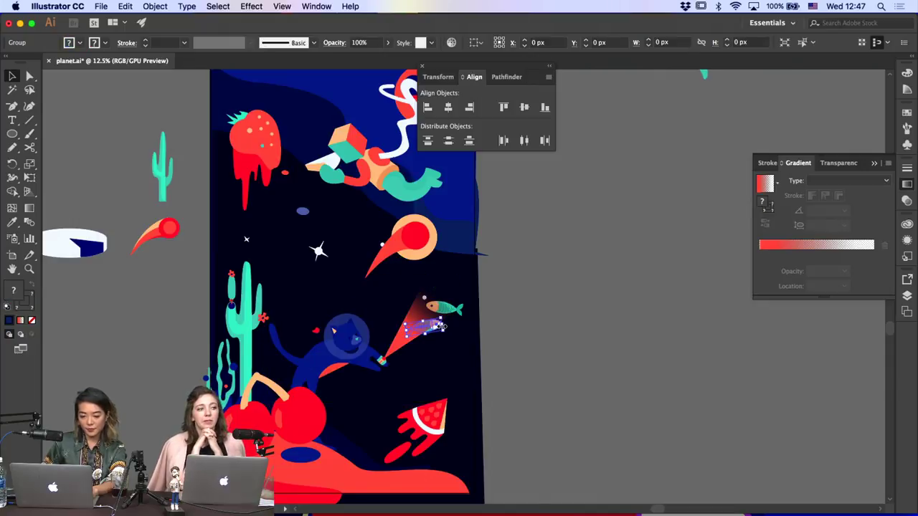
click(506, 348)
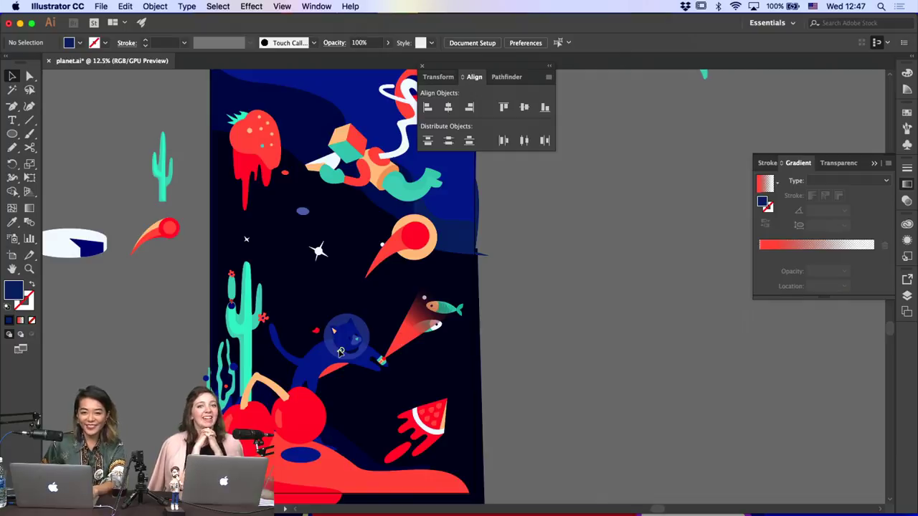
click(388, 443)
click(485, 440)
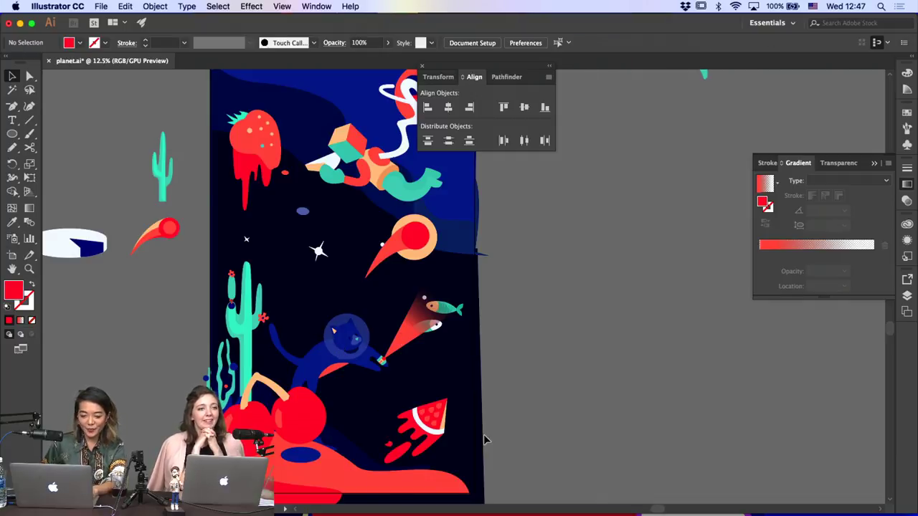
Recolour the shaded foot and leg shape of the astronaut with a slightly darker teal fill
click(400, 209)
key(a)
click(430, 175)
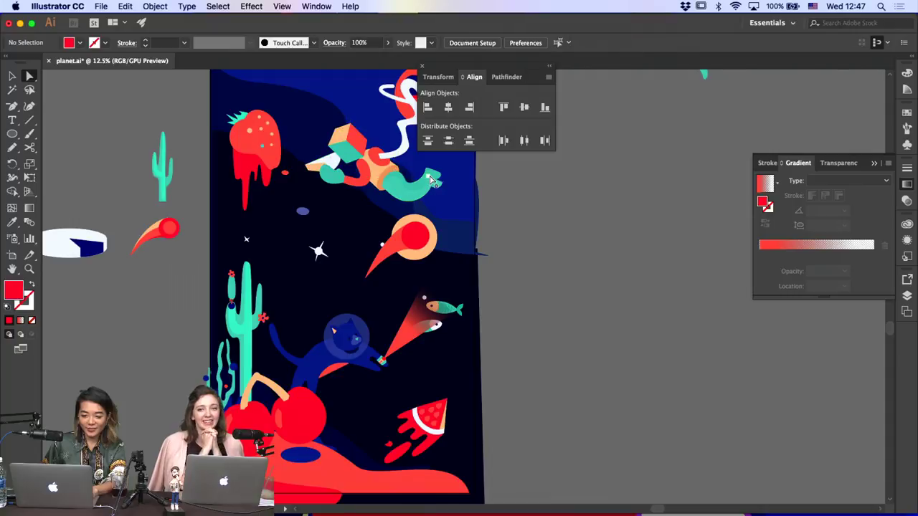
double_click(17, 290)
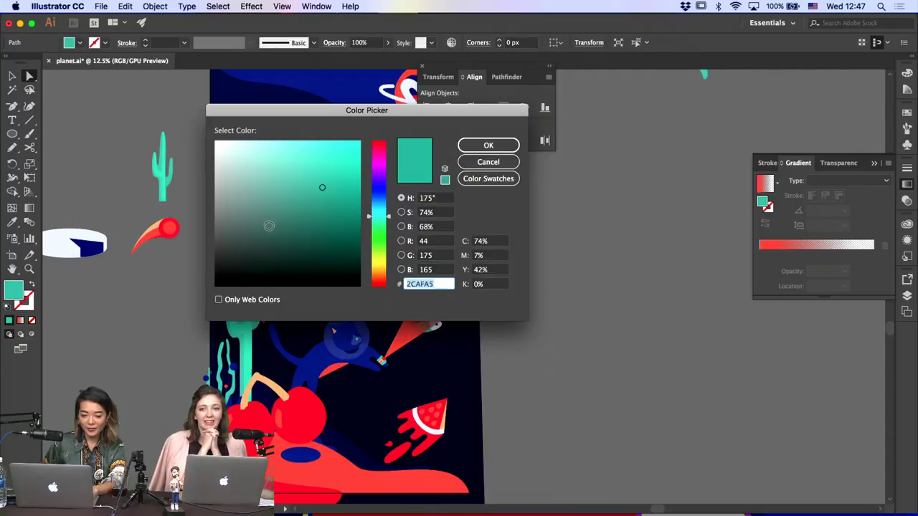
click(327, 197)
key(Return)
click(550, 320)
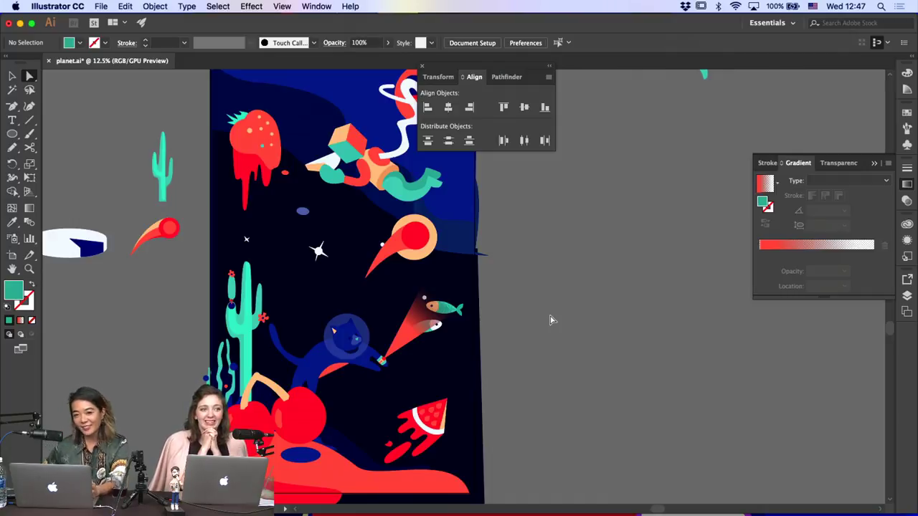
Adjust the end anchor point of the astronaut's white hose at the ringed planet's crater
scroll(550, 320, up, 4)
scroll(551, 320, right, 2)
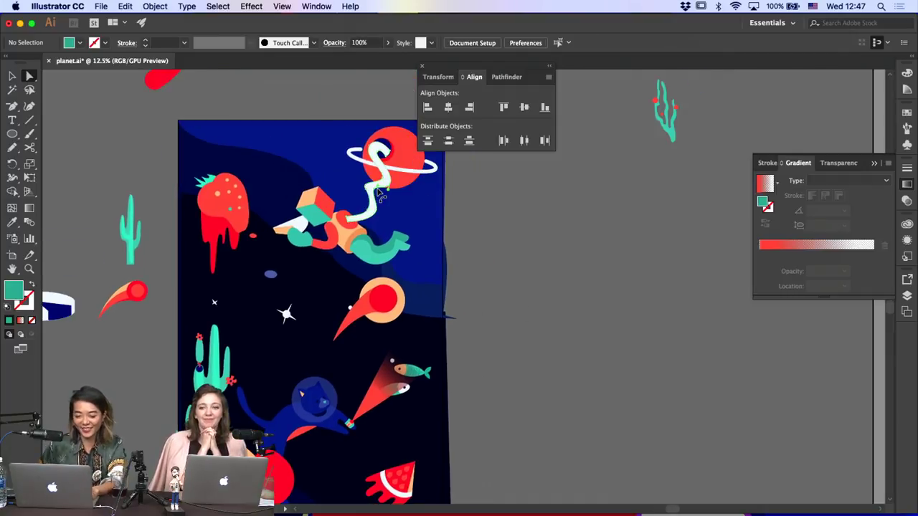
click(412, 161)
key(super+equal)
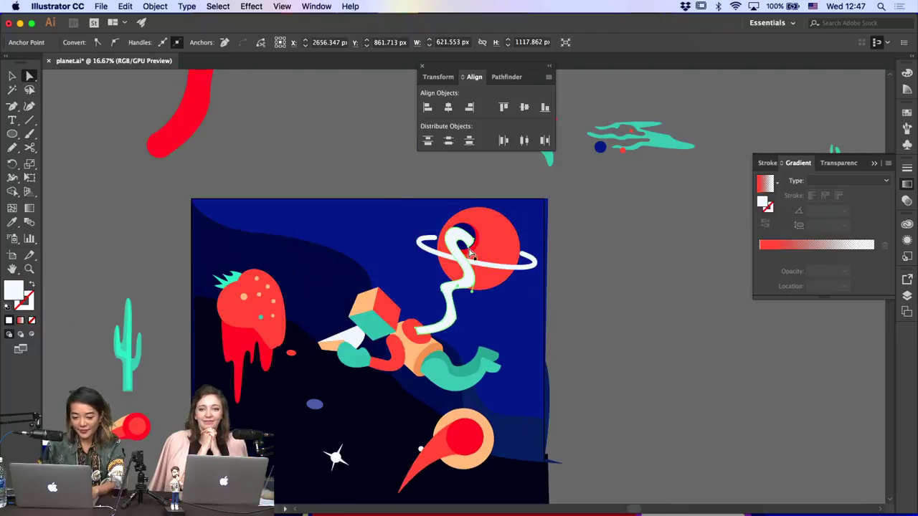
click(474, 244)
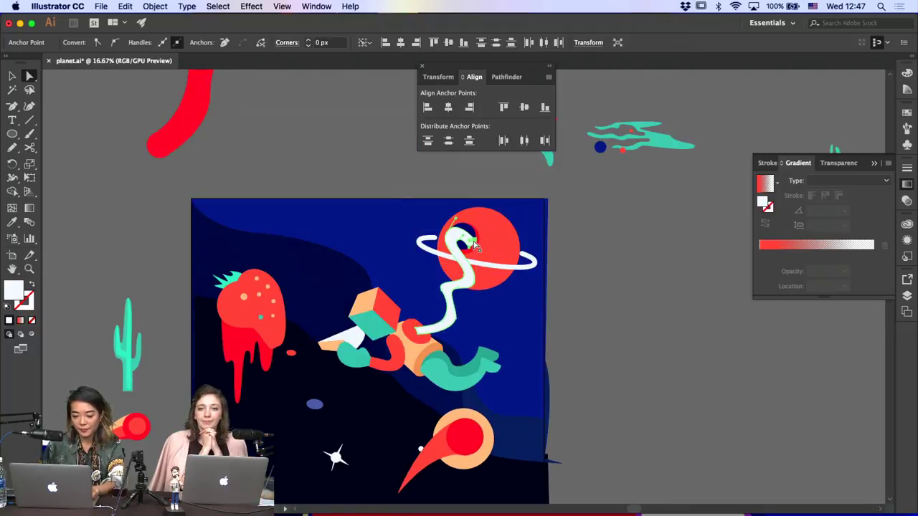
click(687, 304)
Show Layer 11 with the wavy clouds and Layer 9, which covers the artwork outside the poster
scroll(686, 304, right, 4)
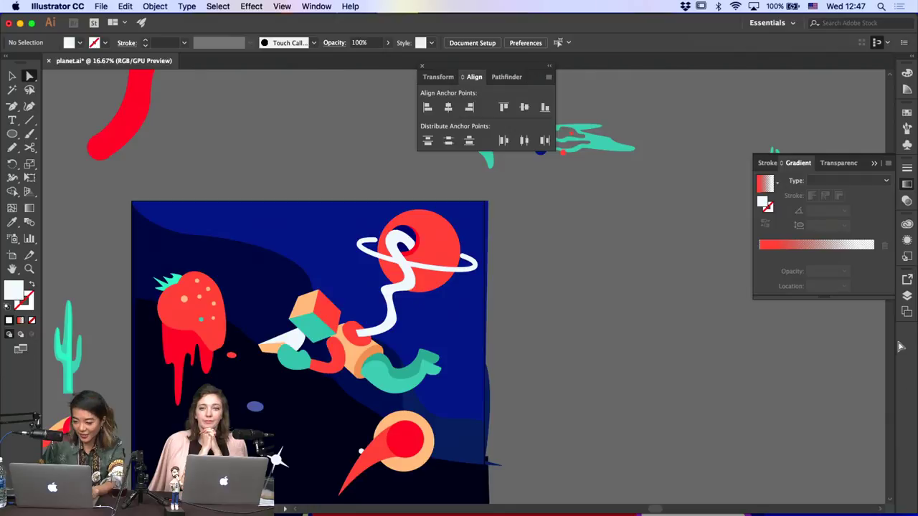
click(908, 296)
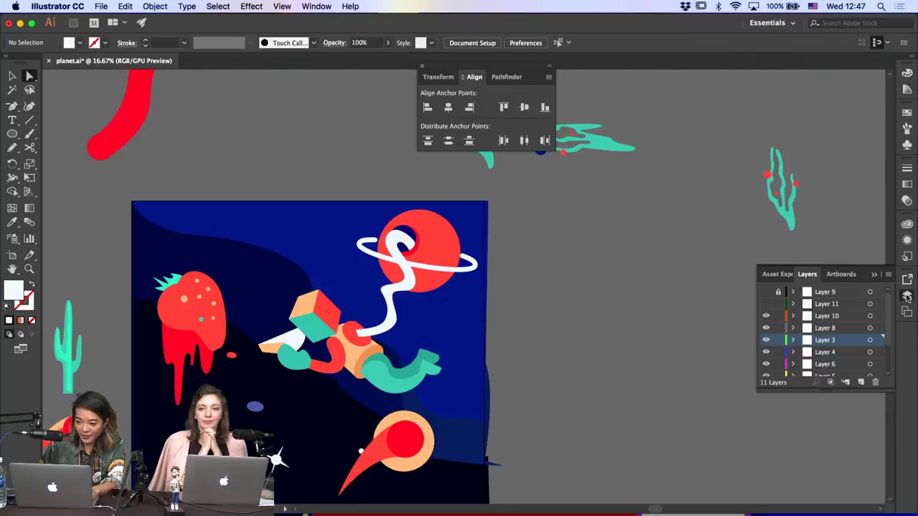
click(766, 304)
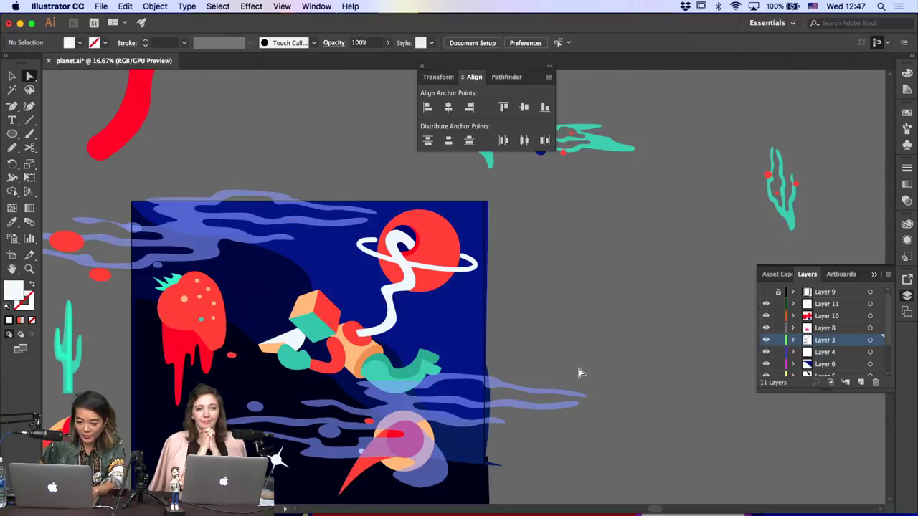
scroll(579, 373, down, 2)
click(766, 292)
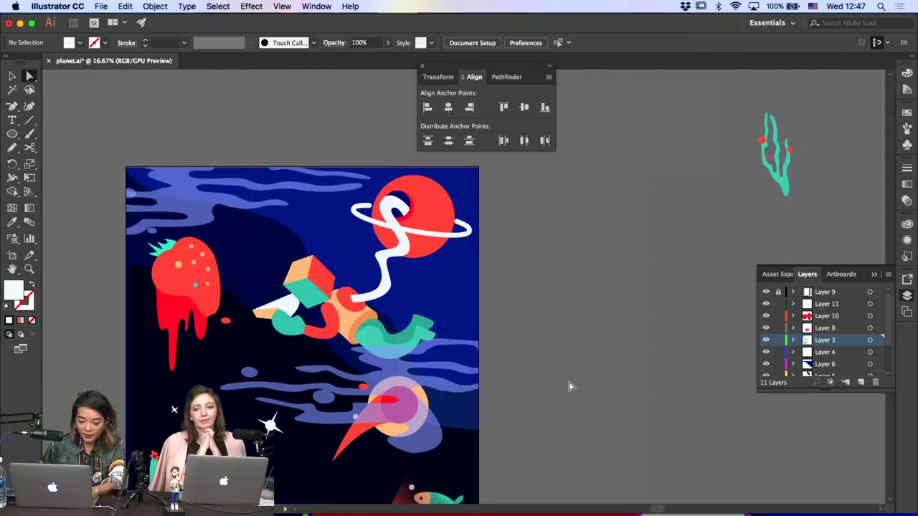
scroll(569, 383, down, 5)
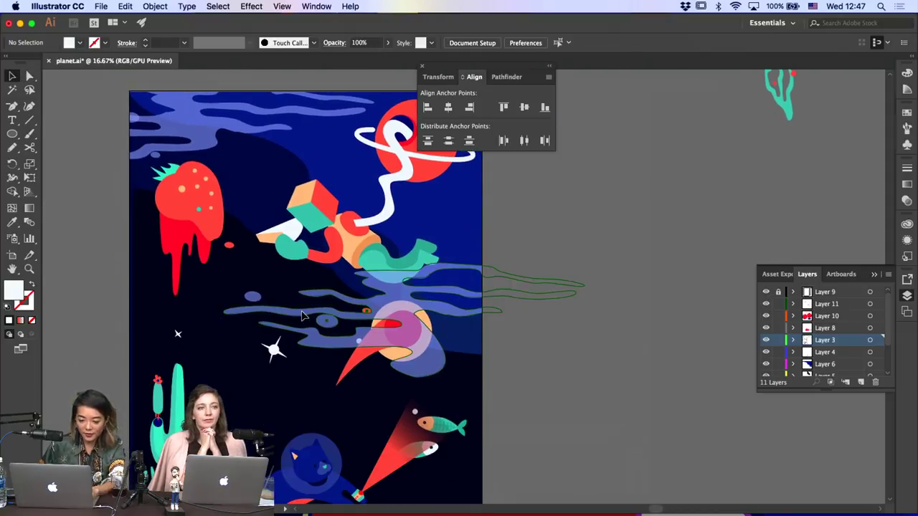
click(327, 321)
double_click(327, 321)
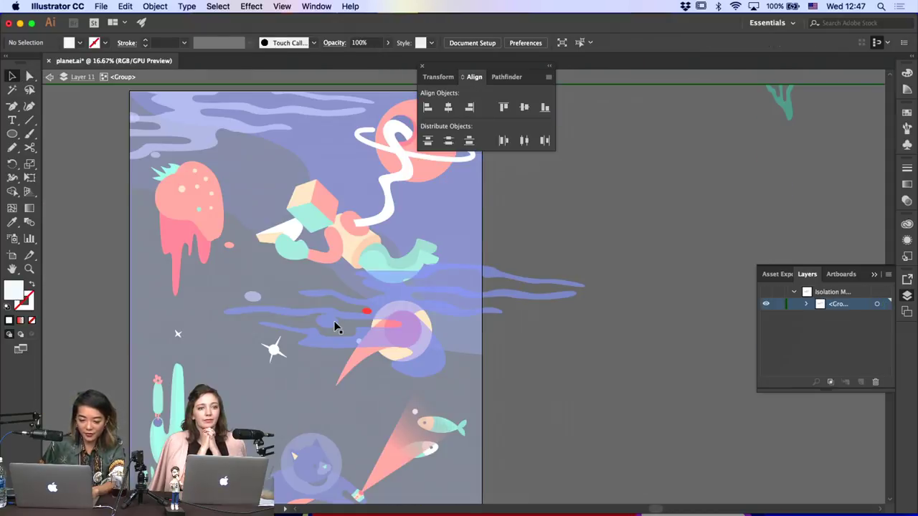
click(254, 299)
key(super+minus)
key(super+minus)
key(super+minus)
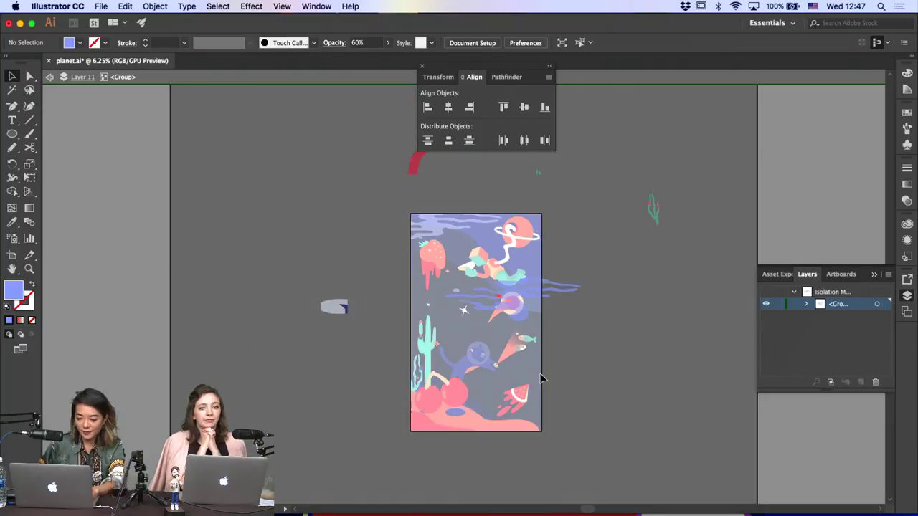
key(Escape)
Move the middle wavy cloud group down over the watermelon slice, and shift the comet with its peach circle slightly left and down
drag(484, 307, 536, 437)
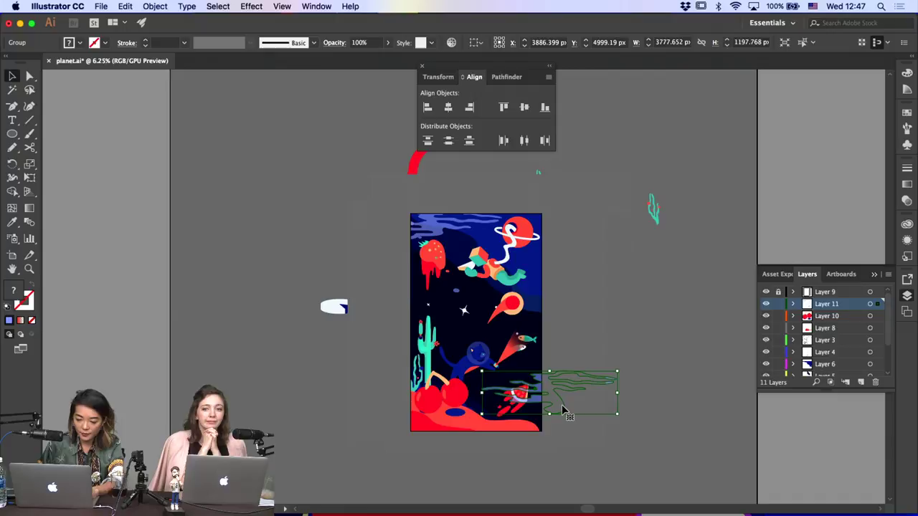
click(571, 447)
drag(546, 403, 539, 402)
click(508, 305)
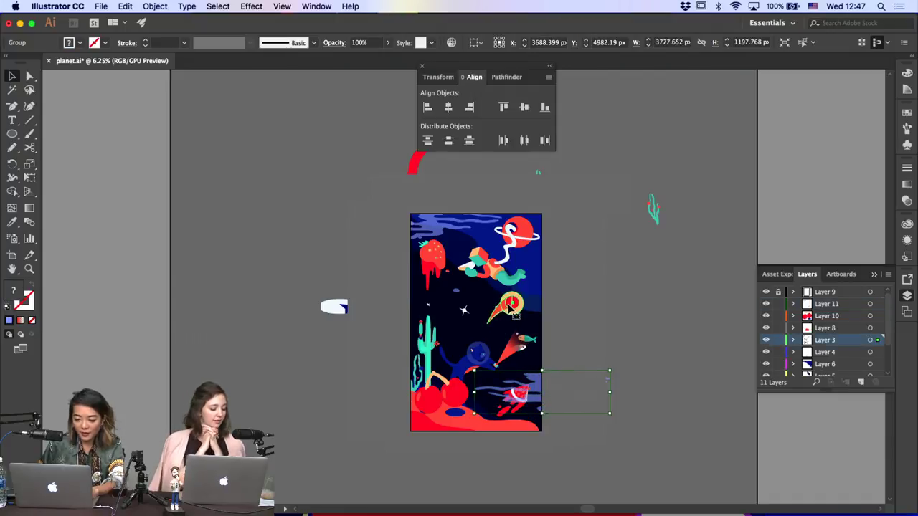
click(601, 362)
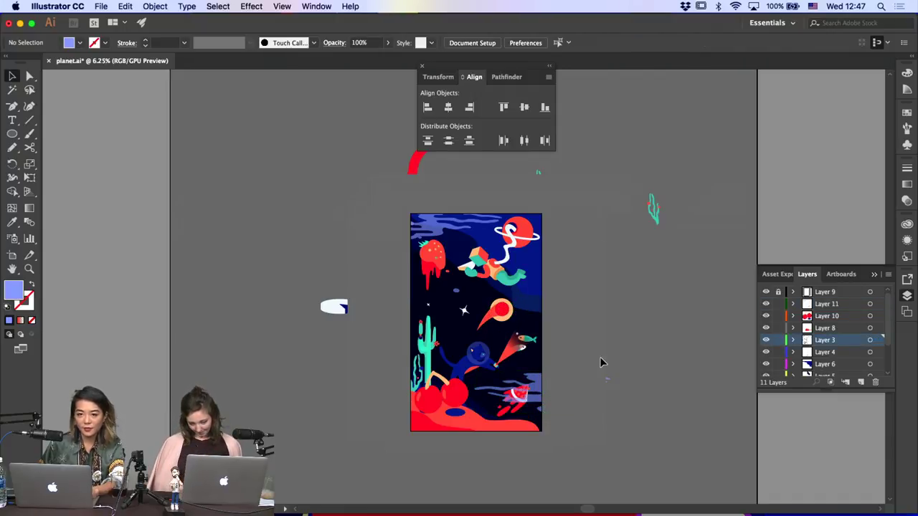
scroll(601, 362, right, 3)
scroll(600, 362, down, 1)
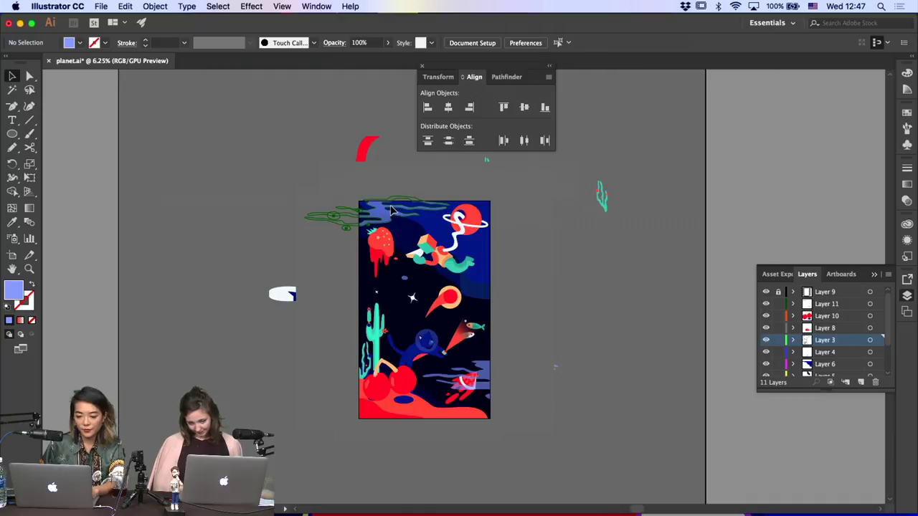
click(348, 228)
click(280, 298)
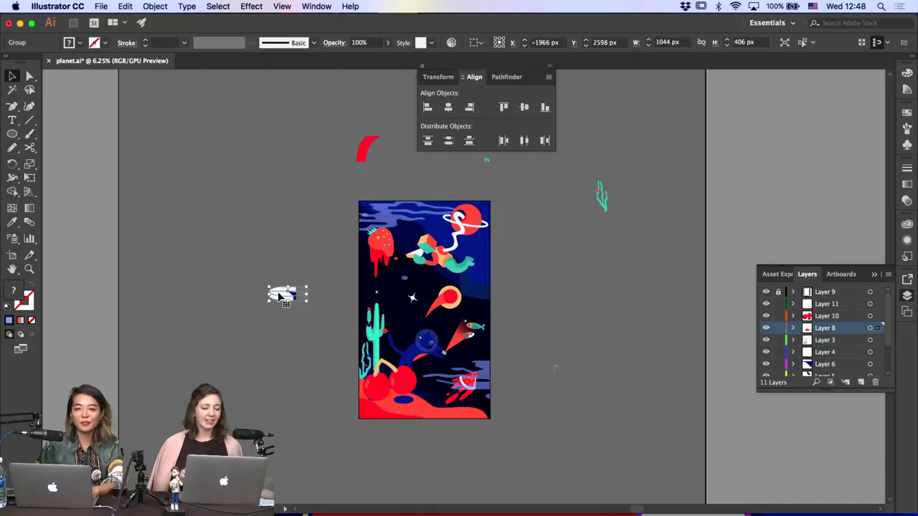
Enlarge the spare seaweed outside the poster and move it into the poster's lower corner beside the watermelon slice
click(601, 197)
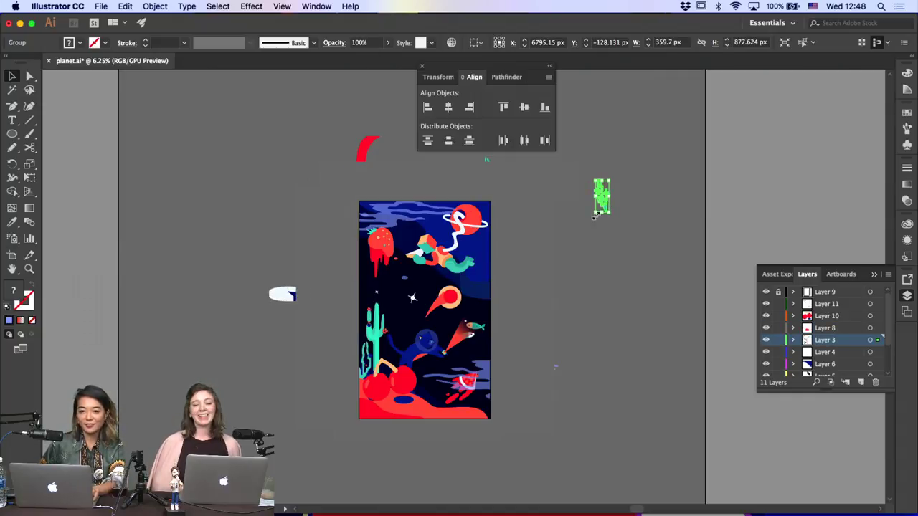
drag(594, 216, 578, 257)
click(592, 305)
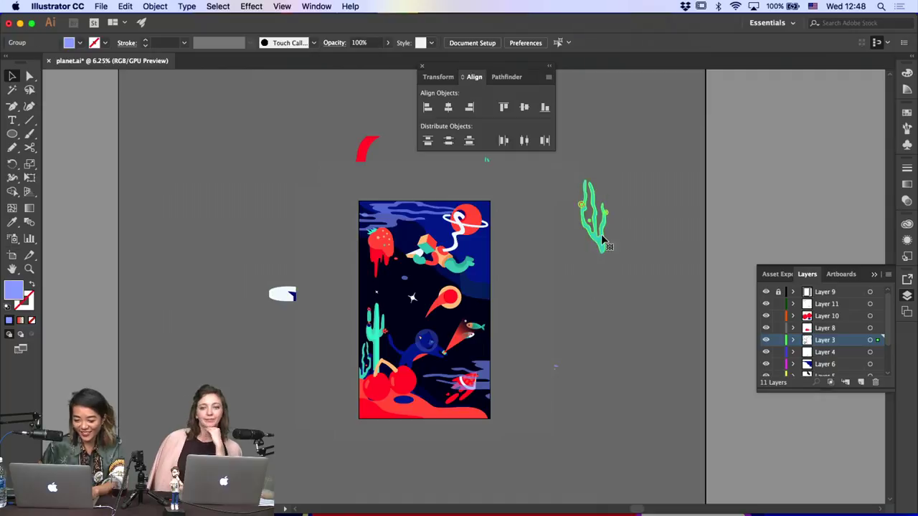
double_click(602, 239)
scroll(531, 306, up, 1)
click(579, 231)
double_click(609, 318)
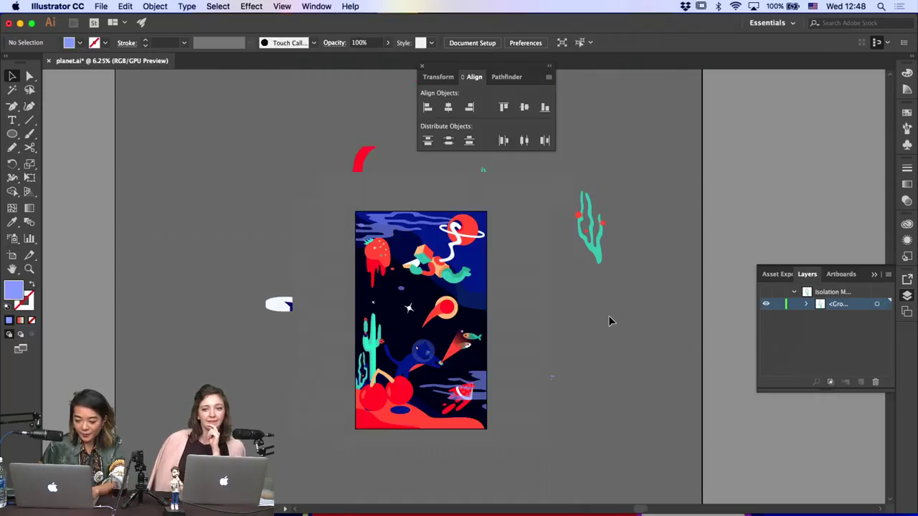
drag(591, 248, 477, 427)
click(594, 408)
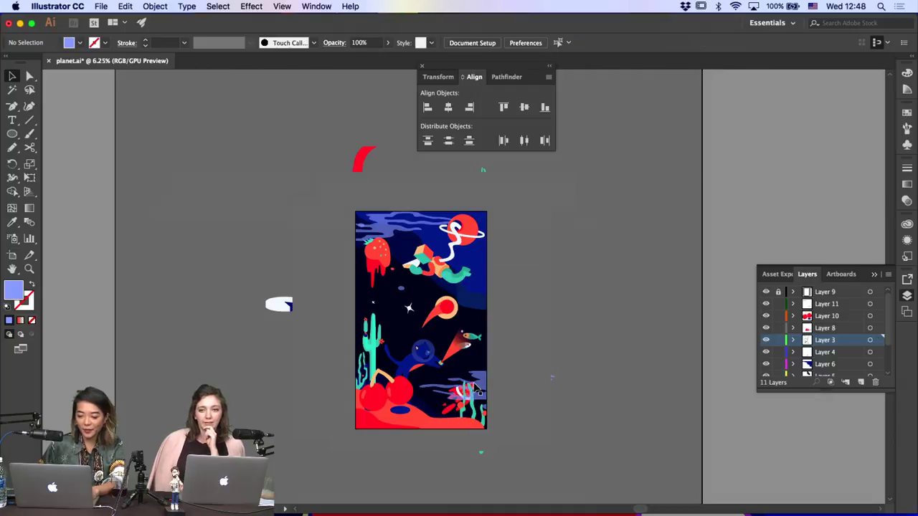
Move the astronaut slightly left and down, and hide Layer 11 with the wavy clouds
click(466, 278)
drag(402, 282, 391, 290)
click(492, 291)
key(super+=)
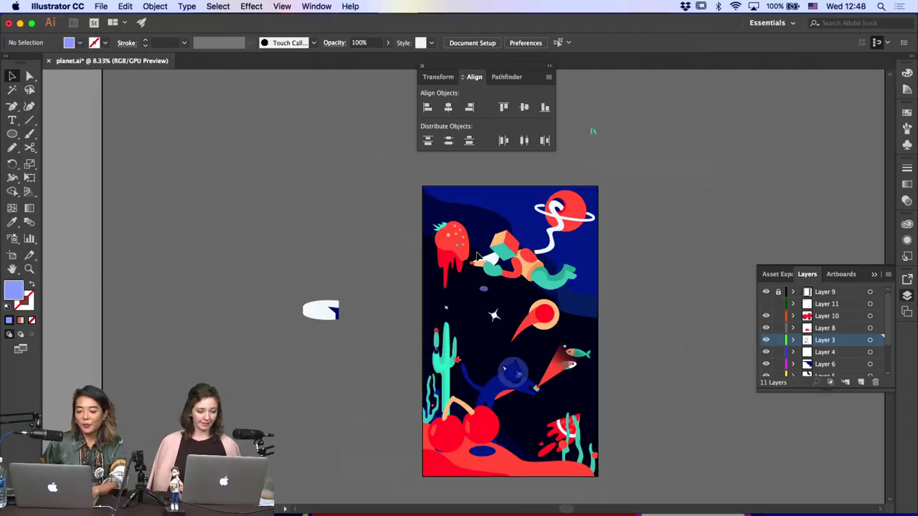
Shift the astronaut back towards the poster's edge, and reposition it together with the ringed planet slightly right and down
click(522, 256)
drag(520, 257, 524, 255)
drag(589, 224, 587, 177)
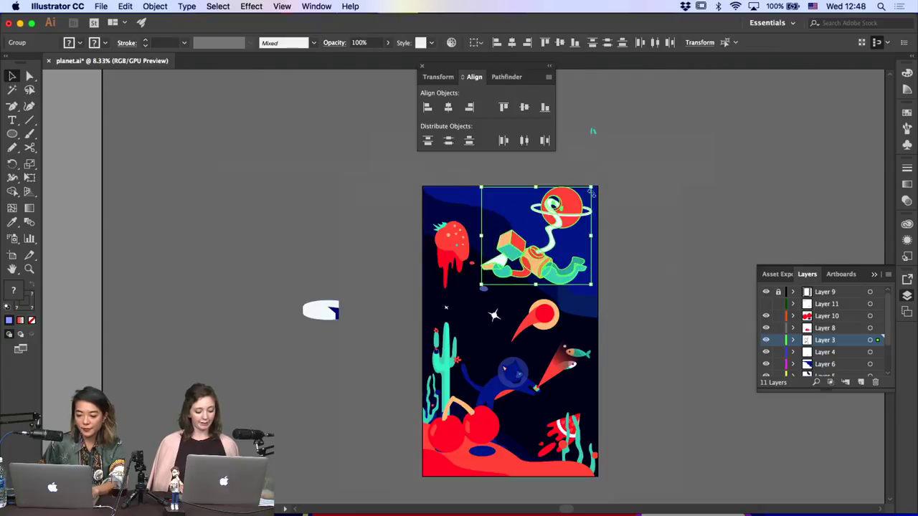
drag(572, 208, 579, 217)
click(633, 242)
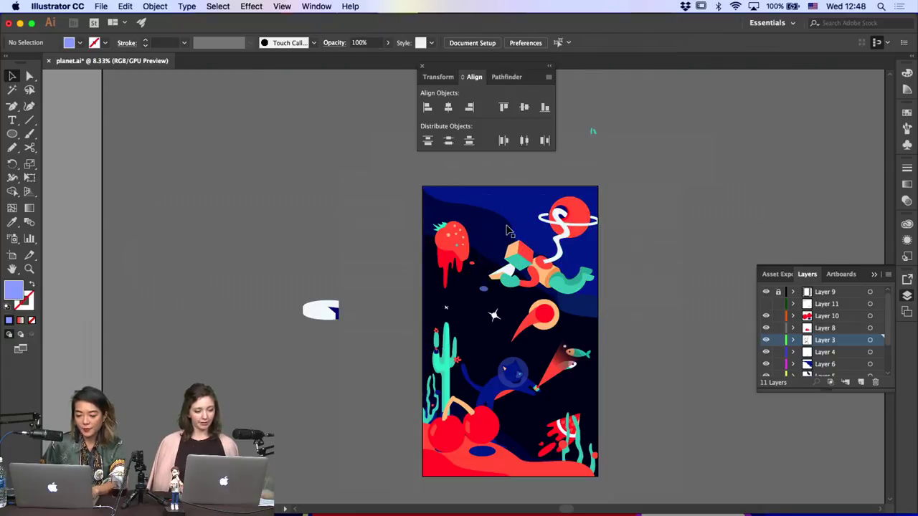
click(514, 231)
scroll(515, 236, right, 3)
scroll(515, 237, down, 2)
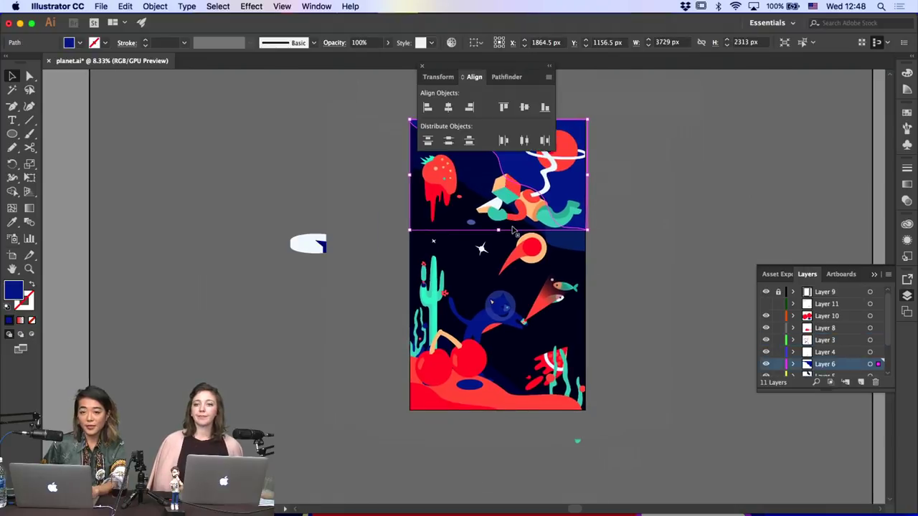
shift+click(521, 273)
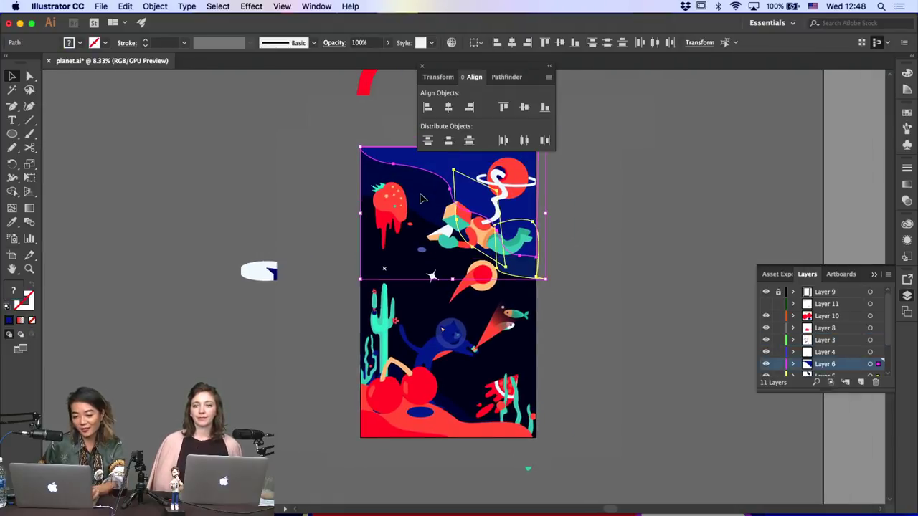
click(420, 227)
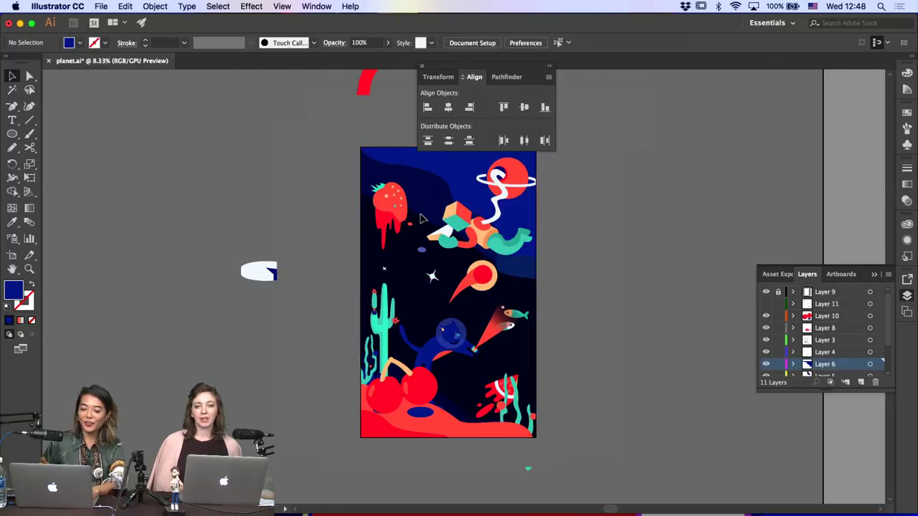
Reshape the upper edge of the dark Layer 7 wave, moving the anchor beside the strawberry right and up and steepening its curve
key(a)
scroll(788, 355, down, 3)
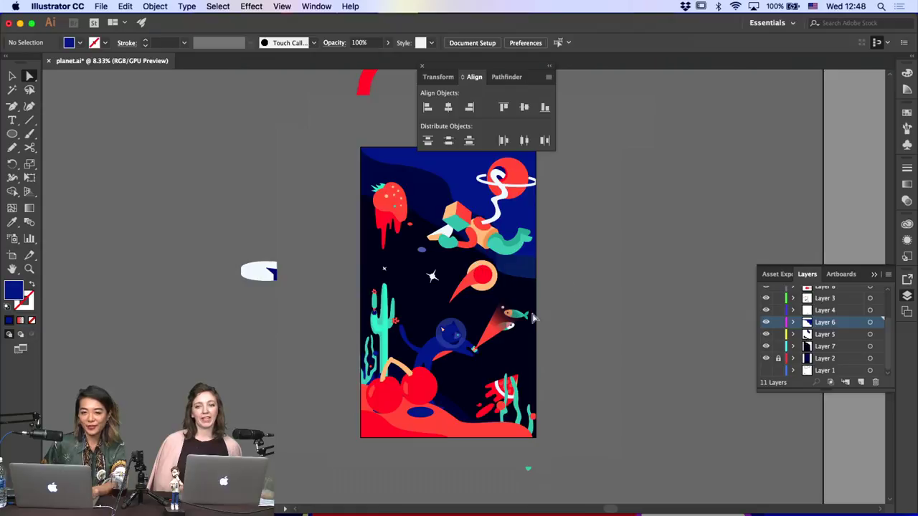
click(406, 216)
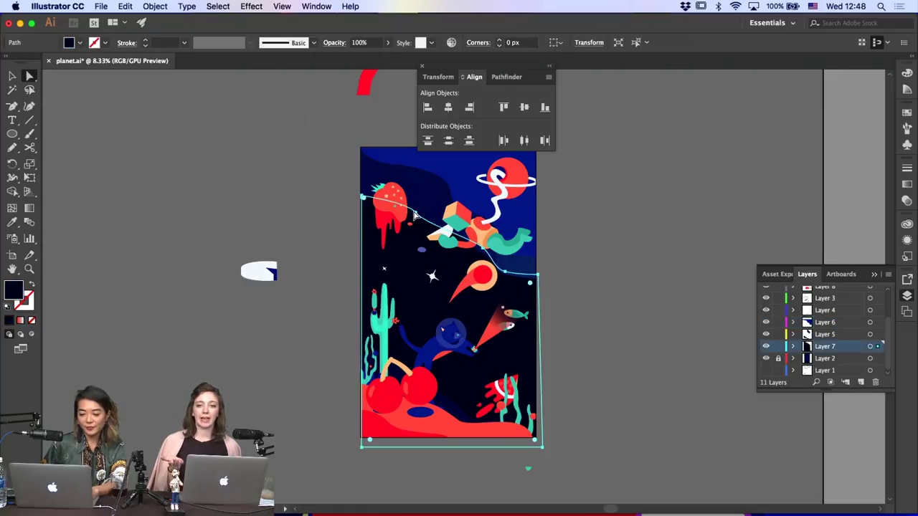
click(428, 209)
click(431, 228)
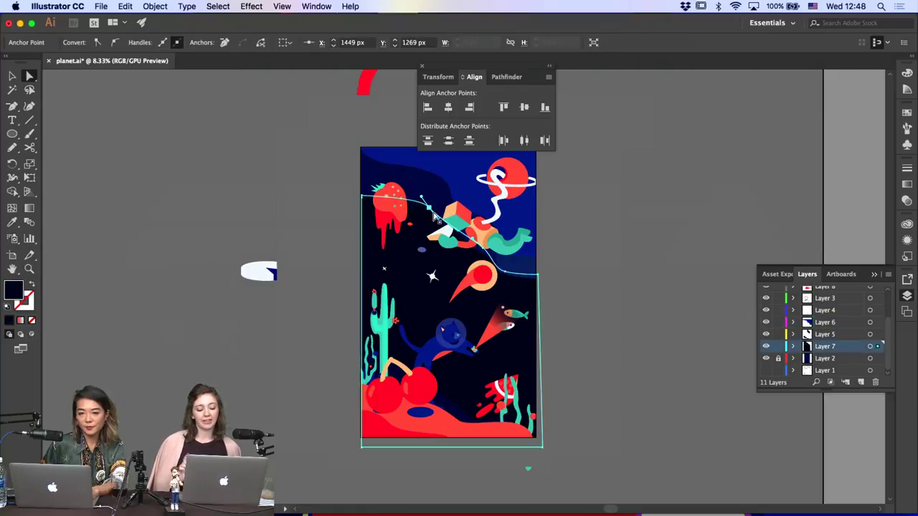
drag(436, 219, 424, 221)
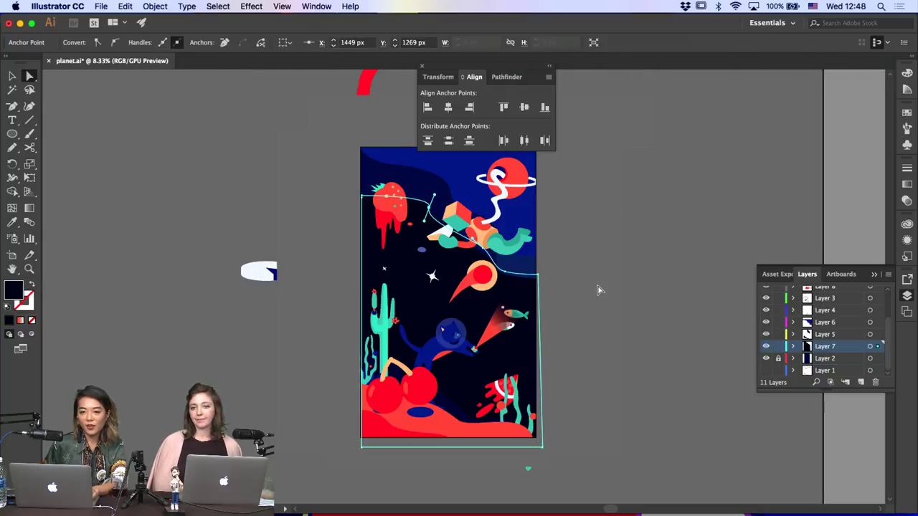
click(599, 289)
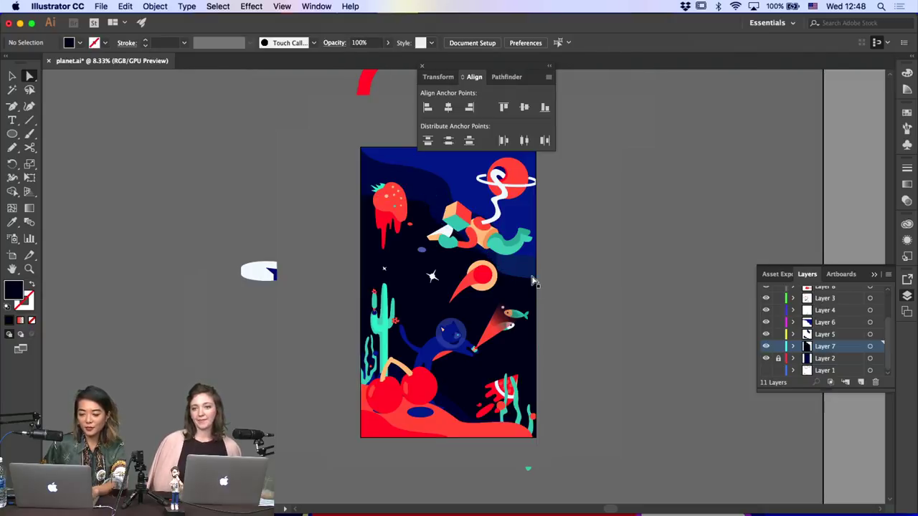
Move the comet with its peach circle left and down beside the large star, and rotate it slightly steeper
click(13, 76)
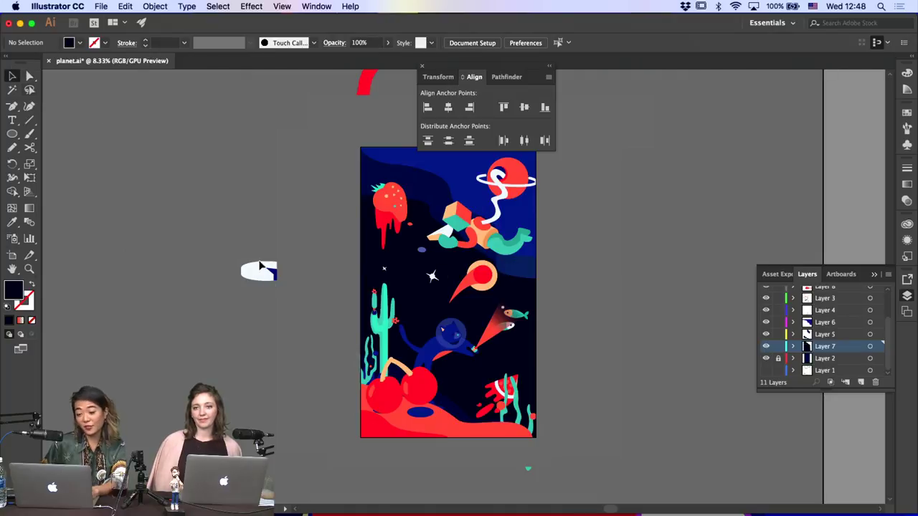
click(481, 302)
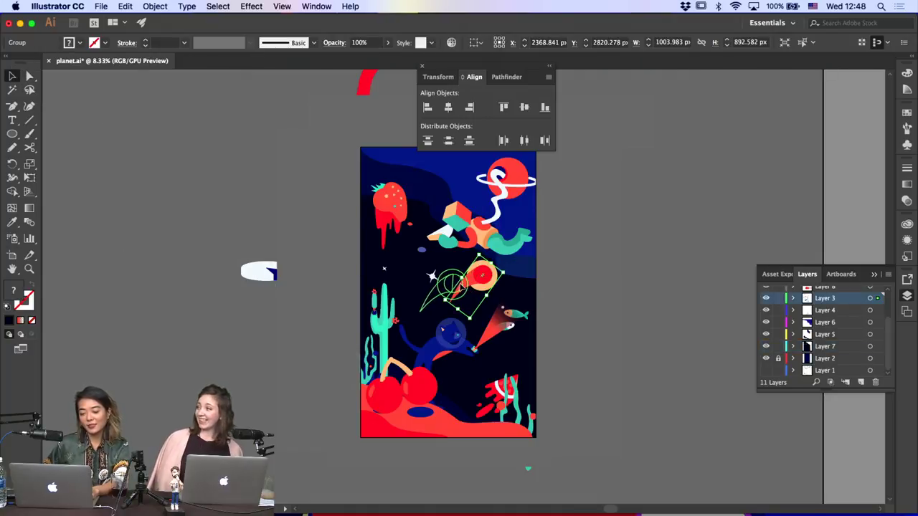
drag(511, 276, 483, 287)
click(582, 299)
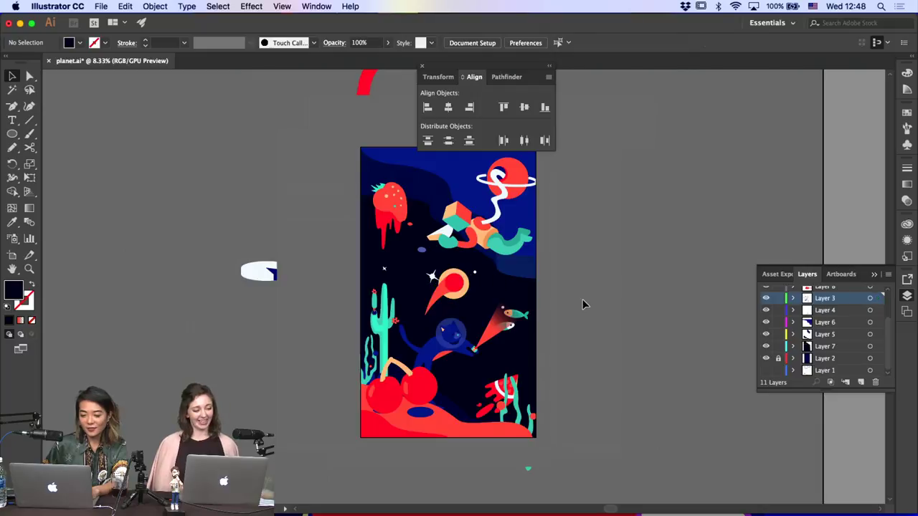
click(456, 286)
key(super+equal)
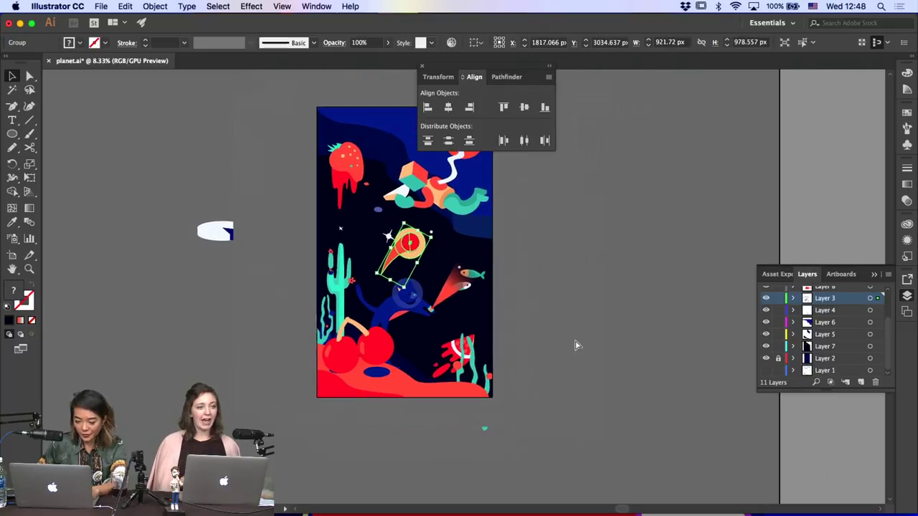
Enlarge the watermelon slice slightly and move its loose red drop up closer to the splash
click(527, 447)
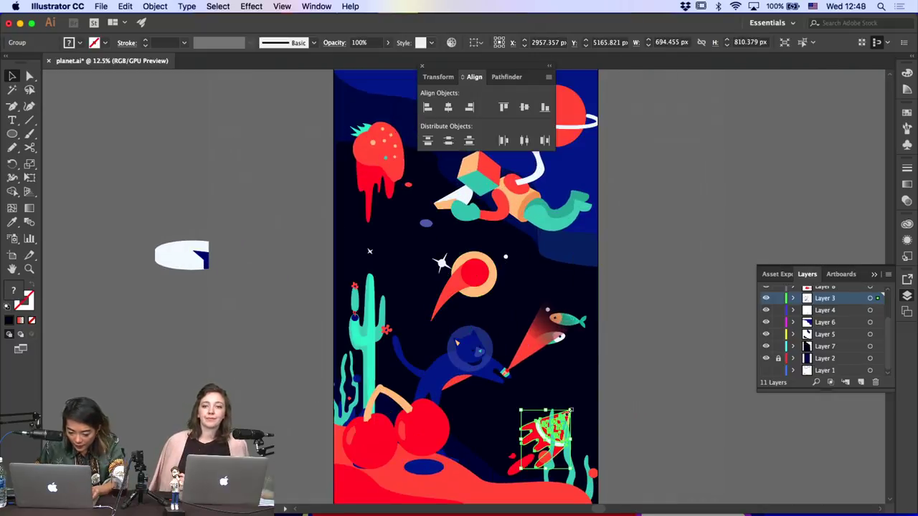
drag(571, 410, 582, 398)
drag(521, 461, 530, 448)
Try to move the pair of cherries slightly right and down without their shadows
click(457, 461)
key(a)
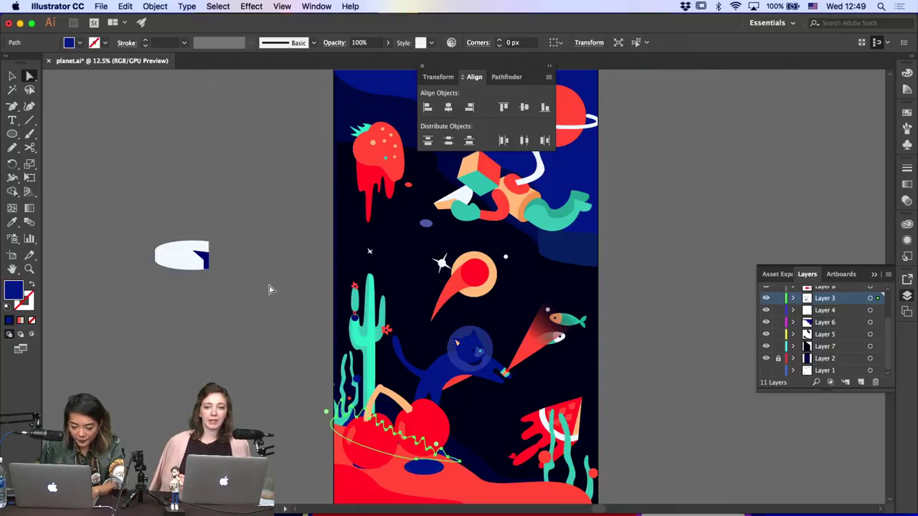
key(v)
scroll(244, 309, down, 3)
scroll(244, 310, right, 2)
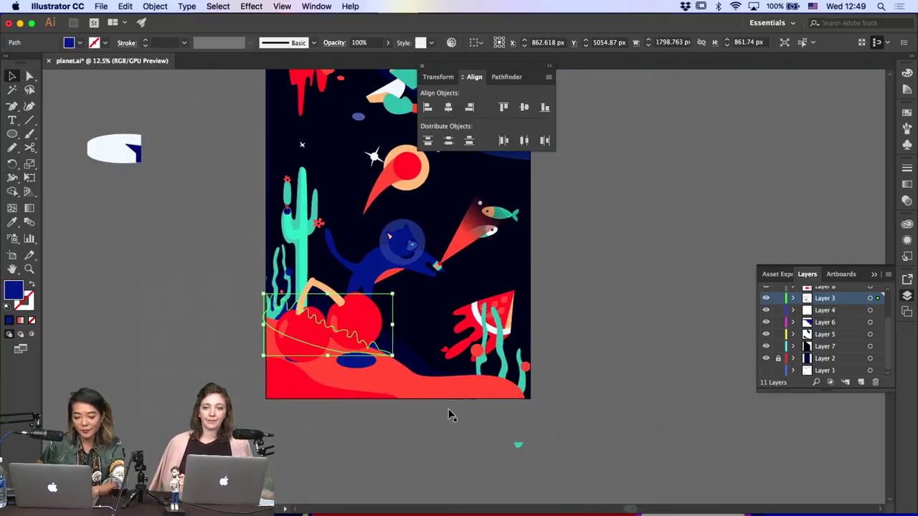
click(351, 305)
drag(357, 325, 364, 339)
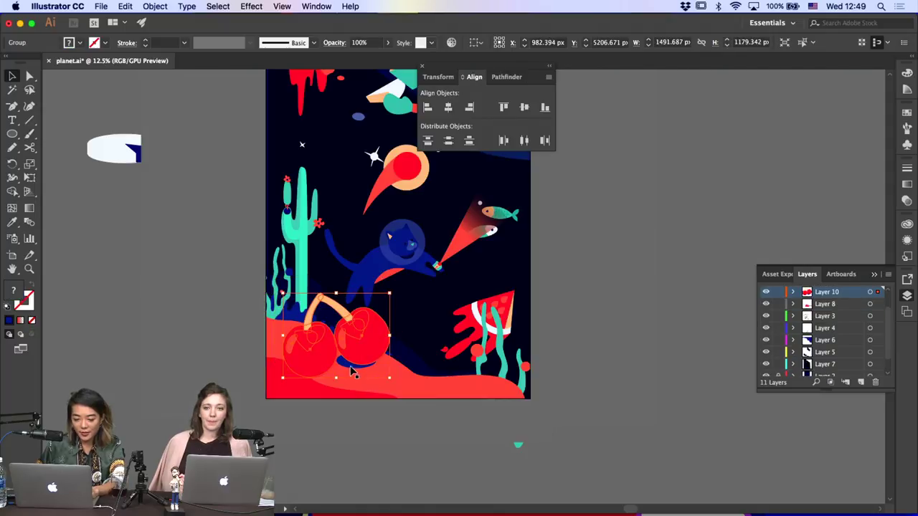
click(356, 361)
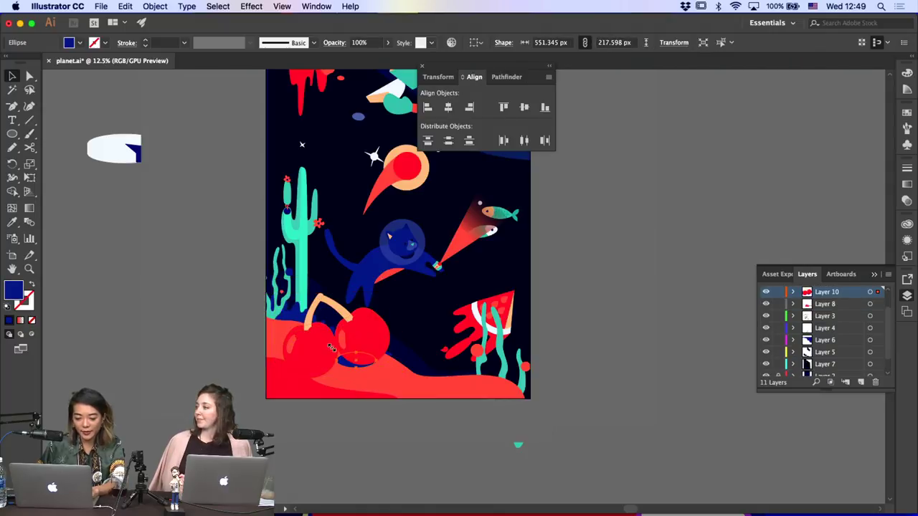
key(super+z)
Shift the front red mound slightly left and down, and group the cherries with both shadows slightly further right and down
click(285, 365)
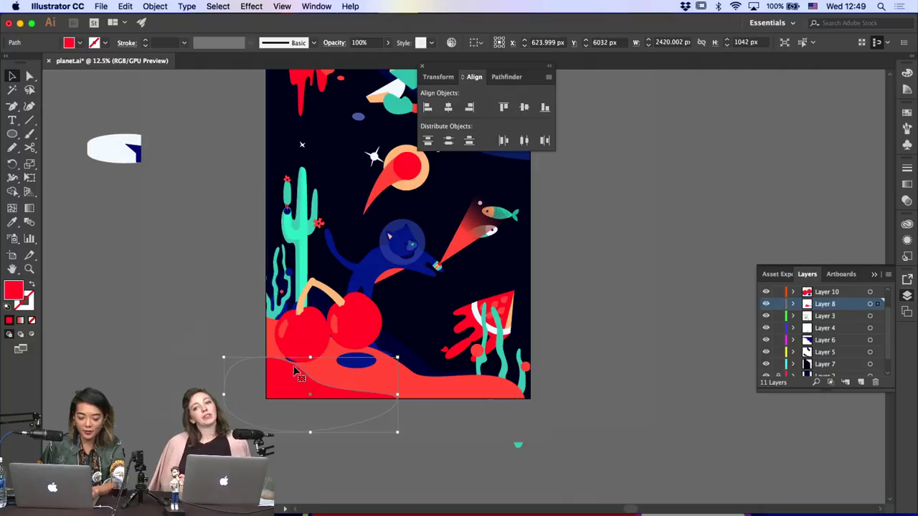
click(293, 359)
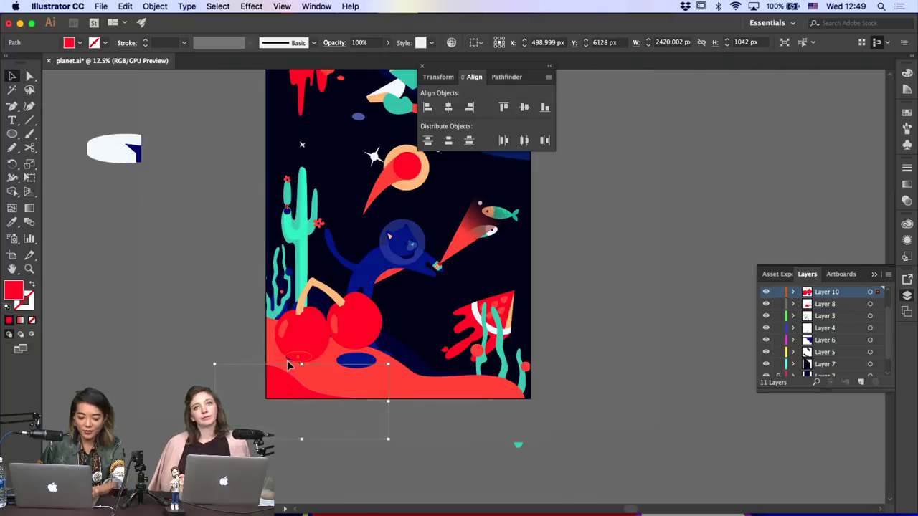
shift+click(365, 360)
drag(365, 361, 372, 363)
shift+click(355, 323)
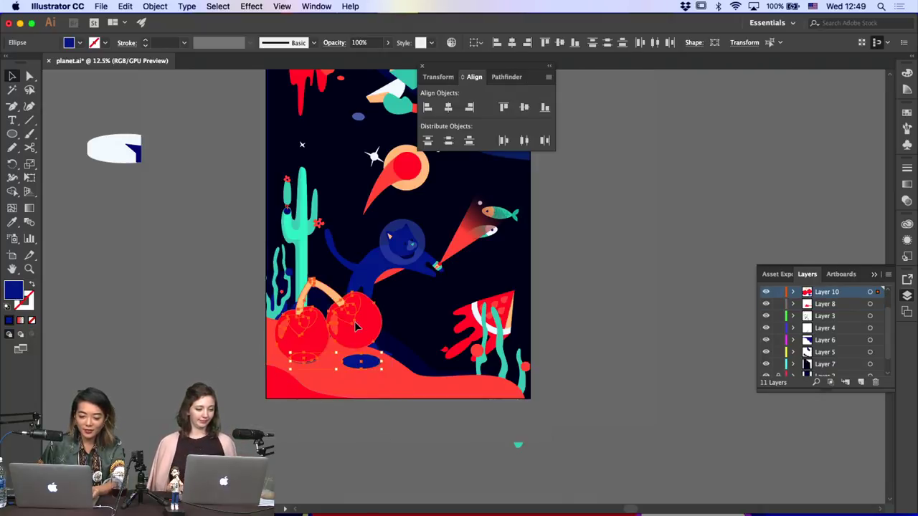
drag(354, 323, 365, 339)
key(super+g)
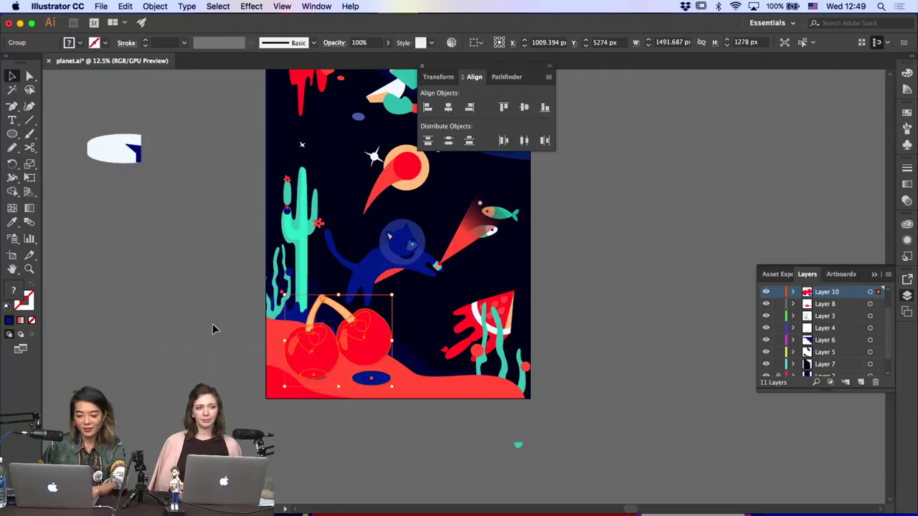
click(213, 328)
Rotate the small star above the cactus slightly, and place a copy of it between the cat's helmet and the flashlight beam
scroll(242, 337, right, 2)
scroll(241, 338, up, 2)
scroll(480, 290, up, 3)
scroll(481, 290, right, 2)
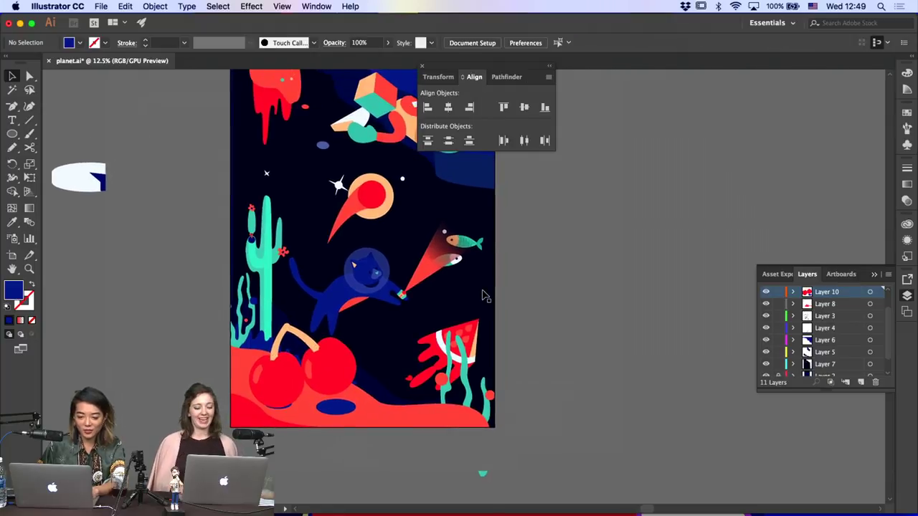
click(303, 248)
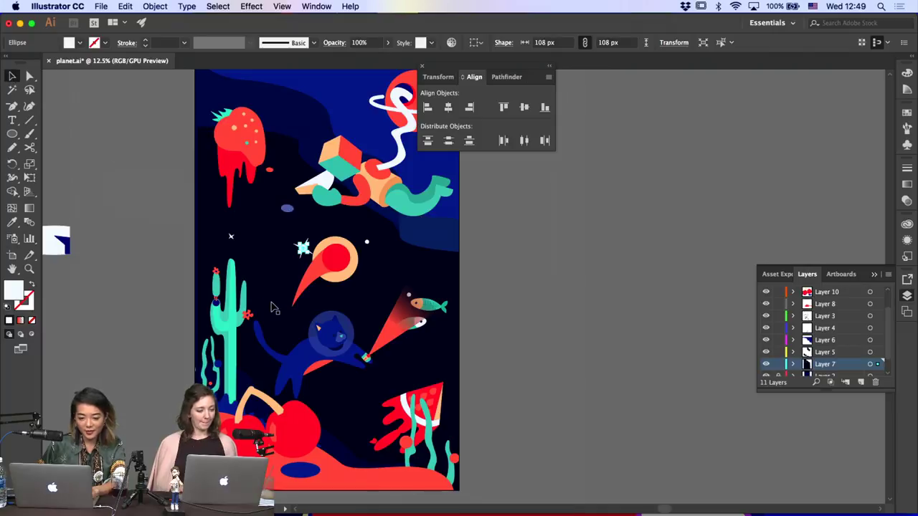
click(227, 246)
click(231, 236)
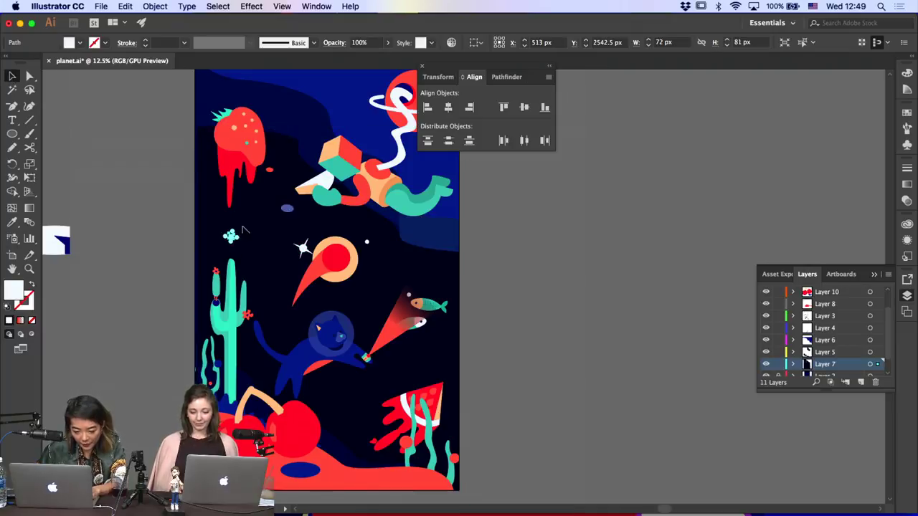
click(240, 251)
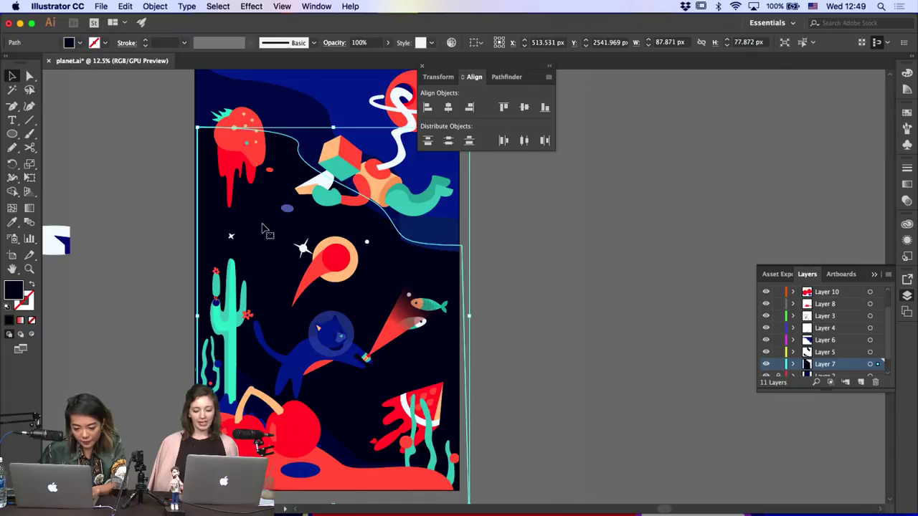
drag(393, 293, 368, 306)
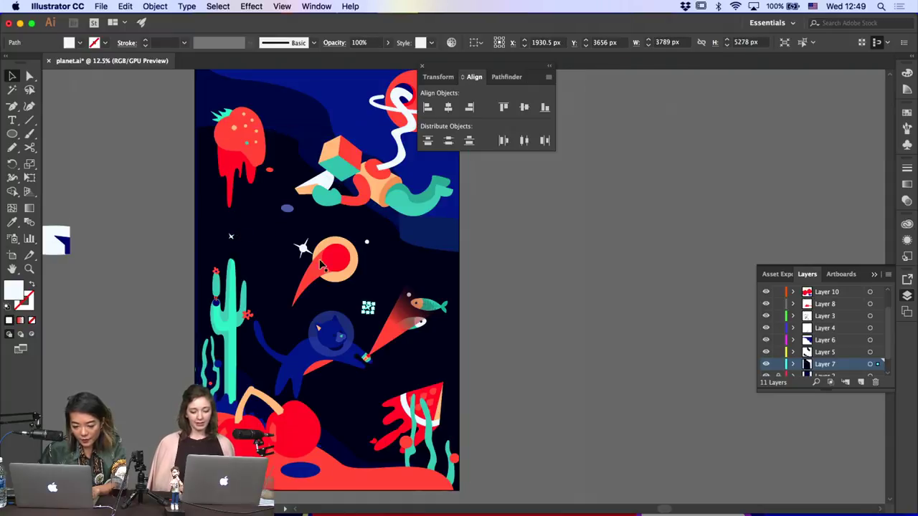
Remove the large star's round centre and place a smaller copy of the star between the comet and the fish
click(308, 256)
click(306, 254)
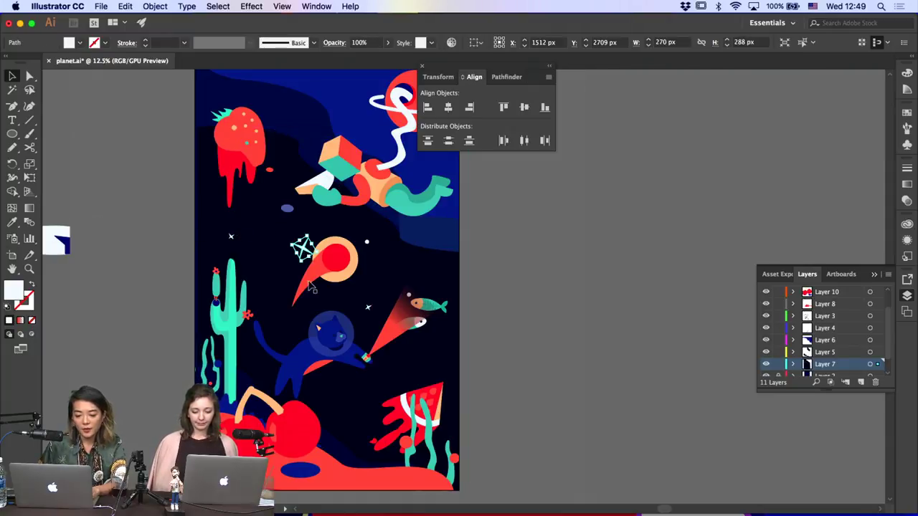
drag(320, 254, 399, 256)
Try to reshape the star copy above the fish by adjusting its anchor points and rounding its corners
key(a)
click(461, 261)
key(super+equal)
key(super+equal)
key(super+equal)
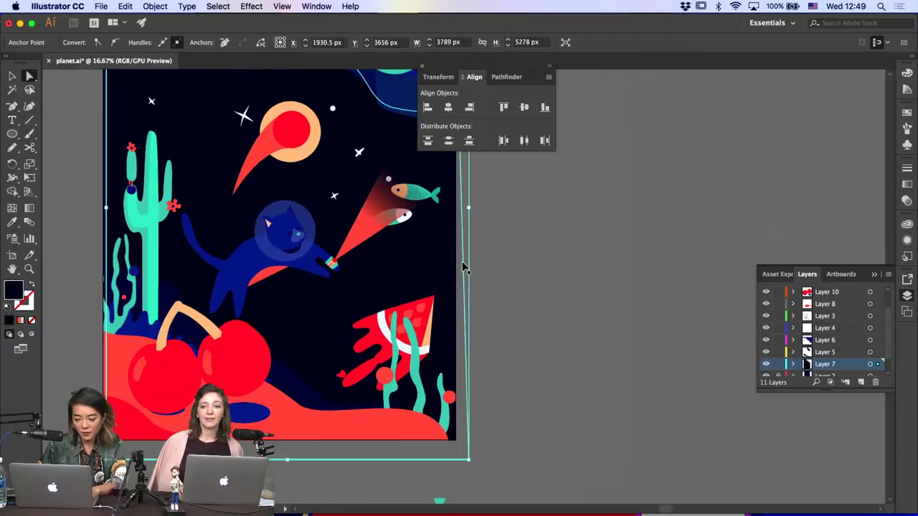
scroll(463, 262, up, 2)
scroll(445, 251, up, 3)
click(326, 185)
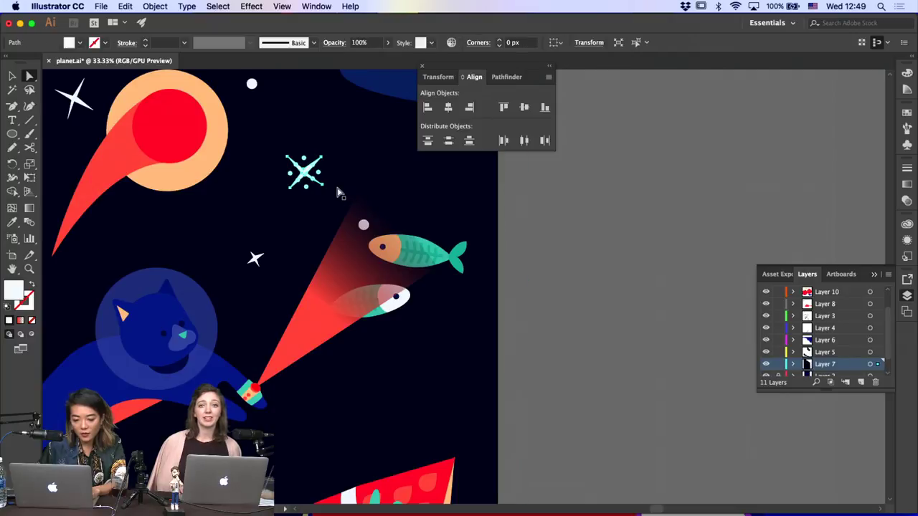
click(324, 188)
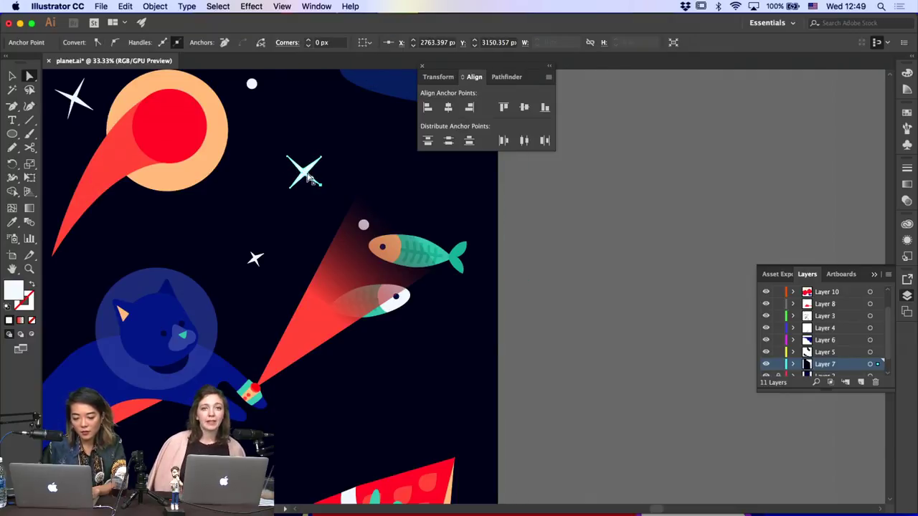
key(super+z)
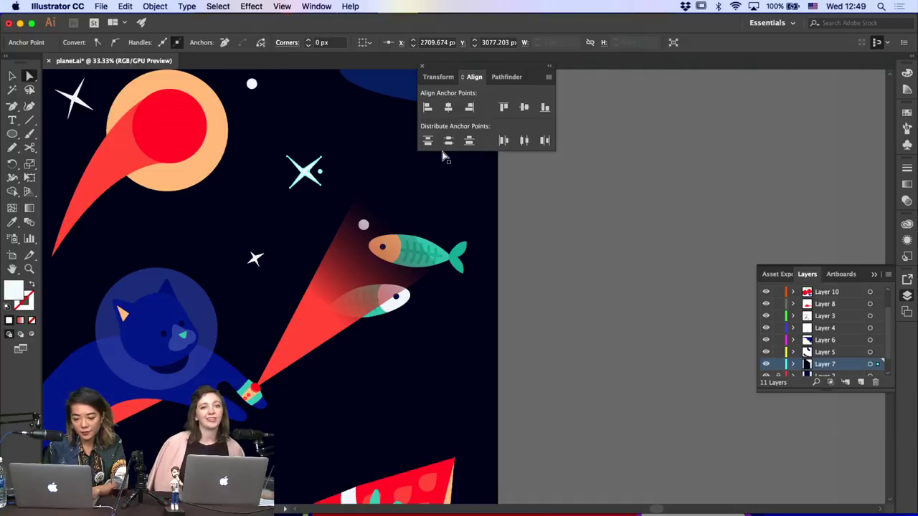
drag(306, 173, 354, 174)
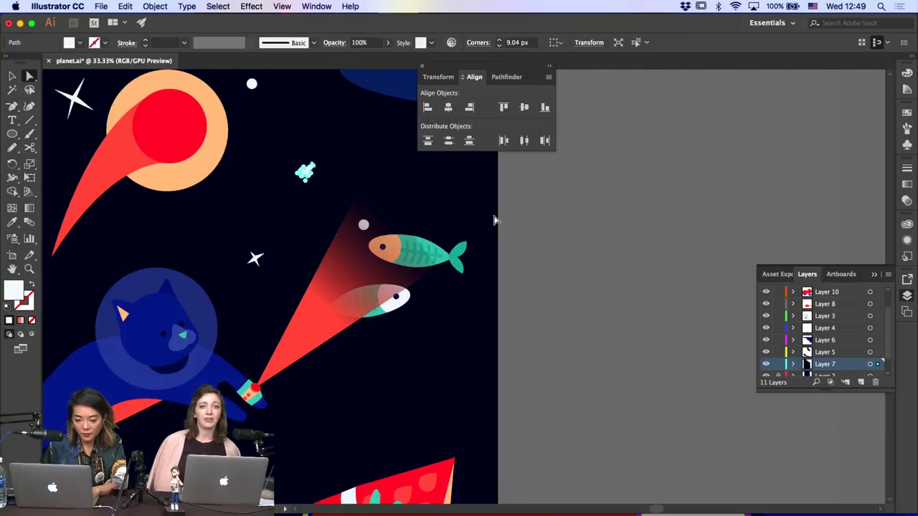
click(494, 220)
Delete the distorted star copy above the fish and the large star beside the comet
key(super+minus)
key(super+minus)
key(super+minus)
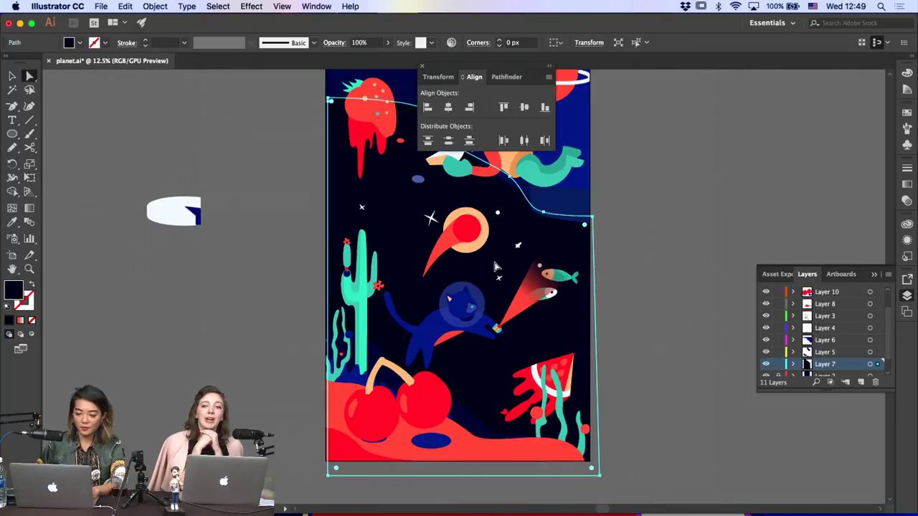
key(super+shift+a)
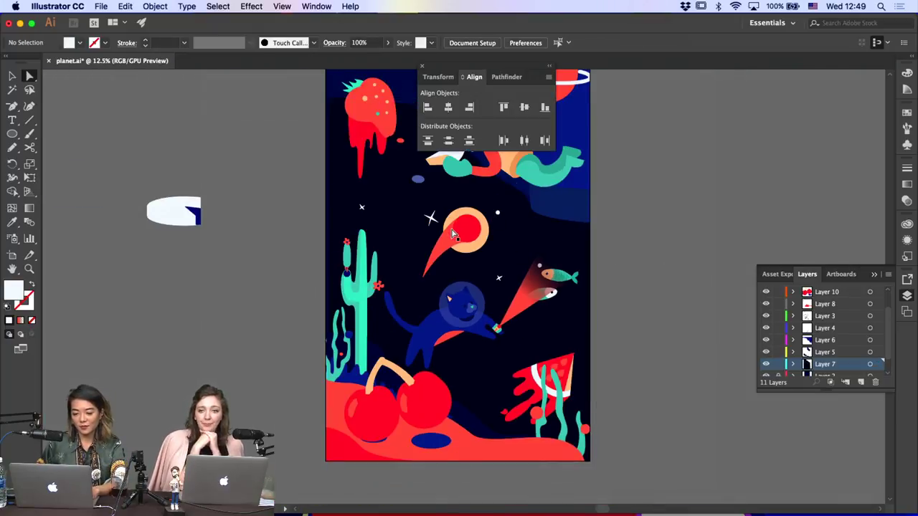
scroll(426, 218, right, 5)
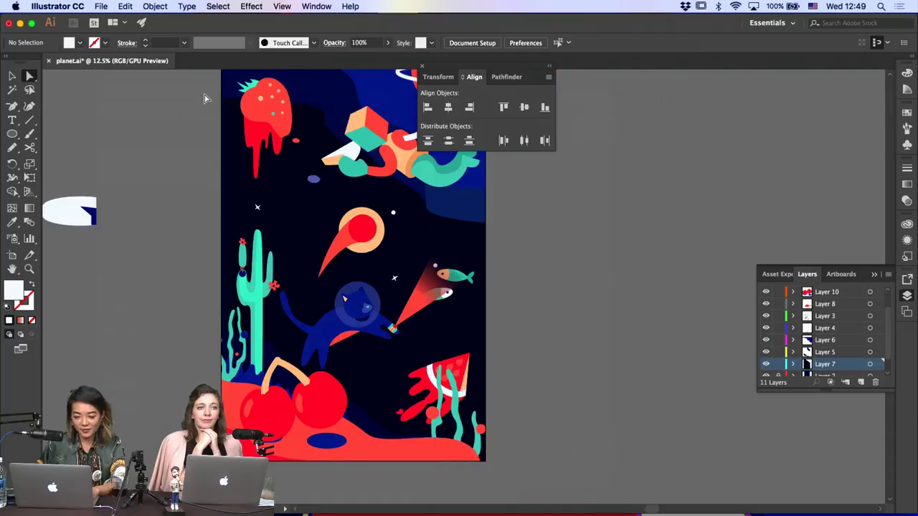
Draw a flat ellipse about 234 by 108 px between the cactus and the comet's tail, and fill it with the strawberry's red
click(11, 133)
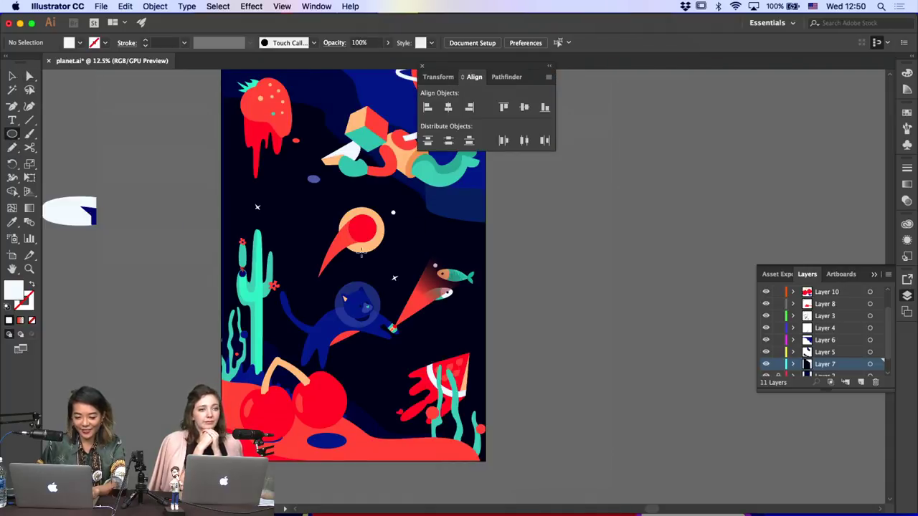
drag(313, 266, 316, 268)
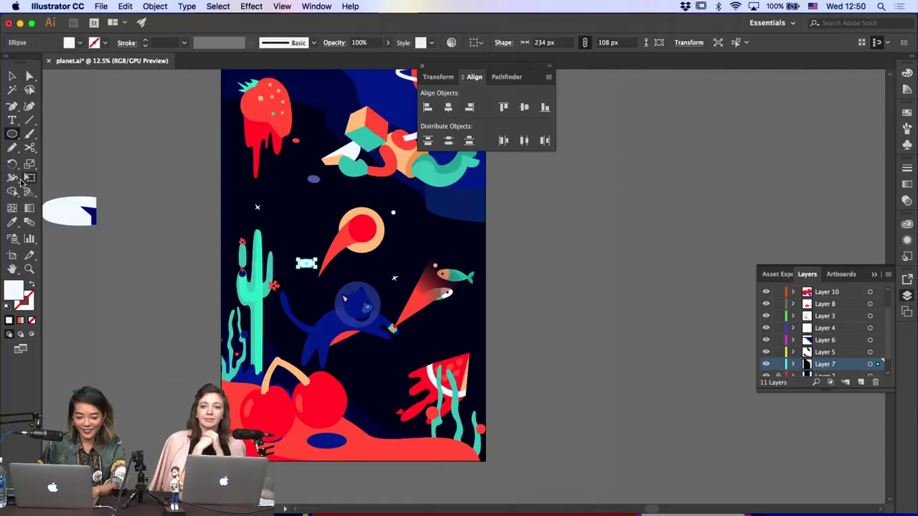
click(12, 222)
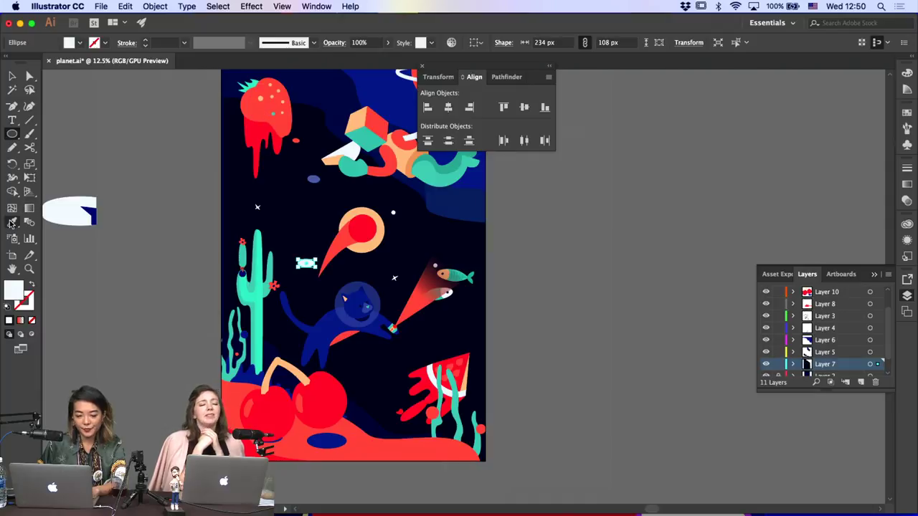
click(254, 117)
key(a)
click(153, 200)
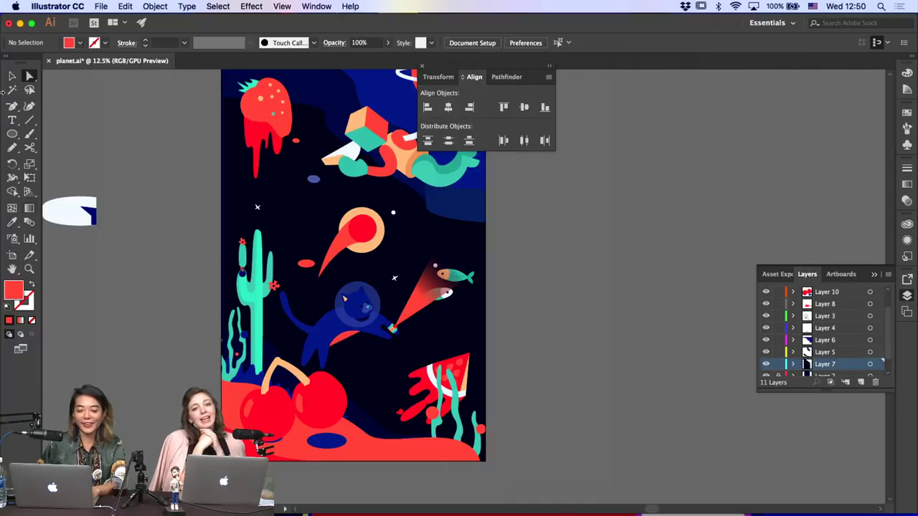
Place a copy of the red and purple ellipse pair between the astronaut's tail and the fish, and rotate it slightly
click(11, 75)
click(314, 179)
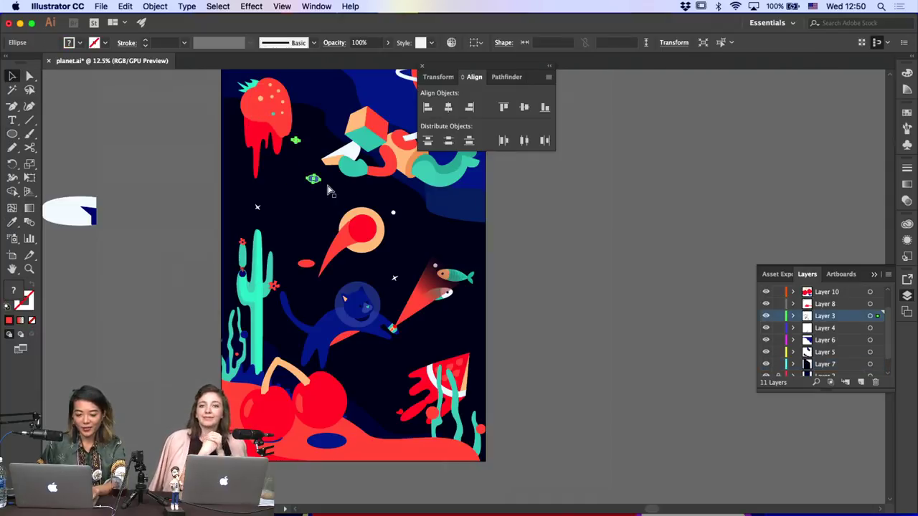
drag(313, 180, 457, 231)
click(541, 240)
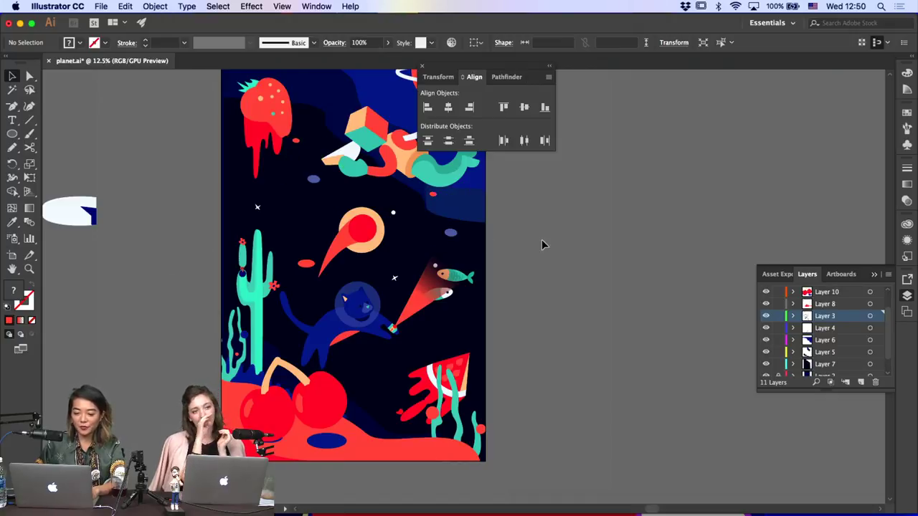
click(451, 233)
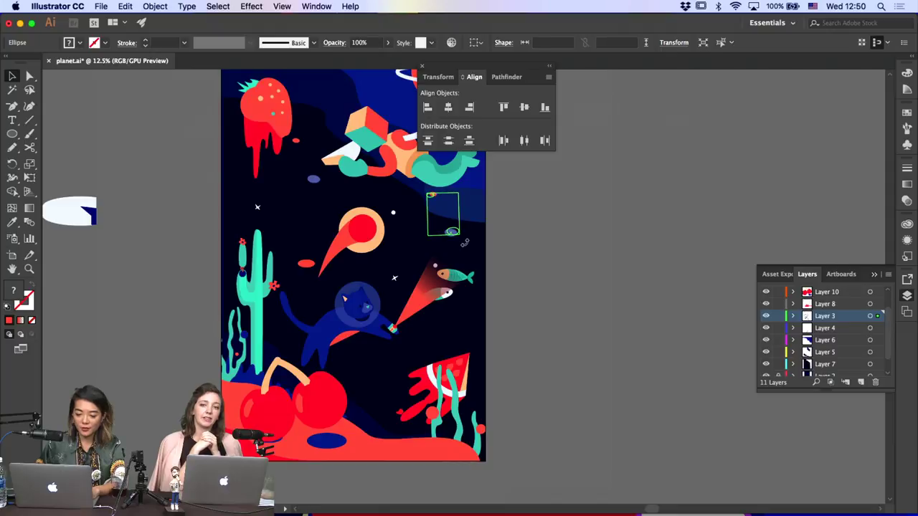
click(534, 253)
Copy the small star beside the flashlight beam to below the strawberry and recolour it with the cube's teal
click(399, 275)
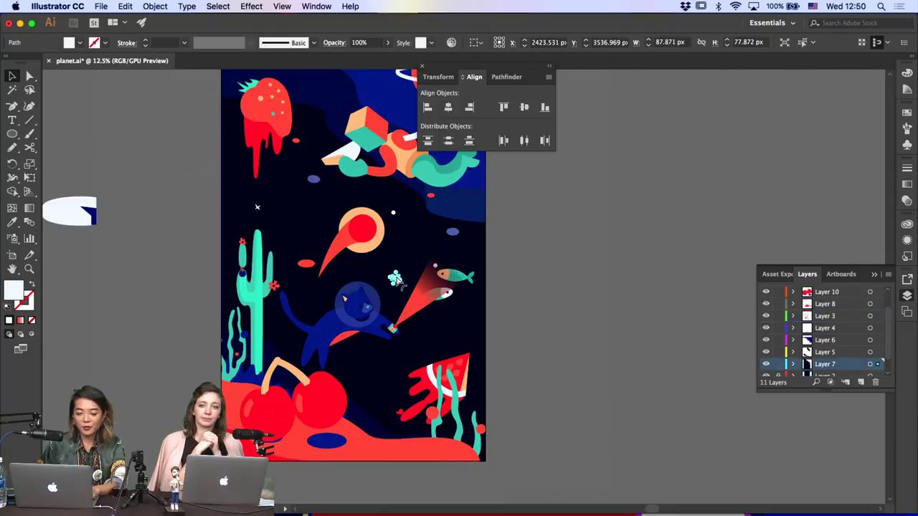
click(393, 281)
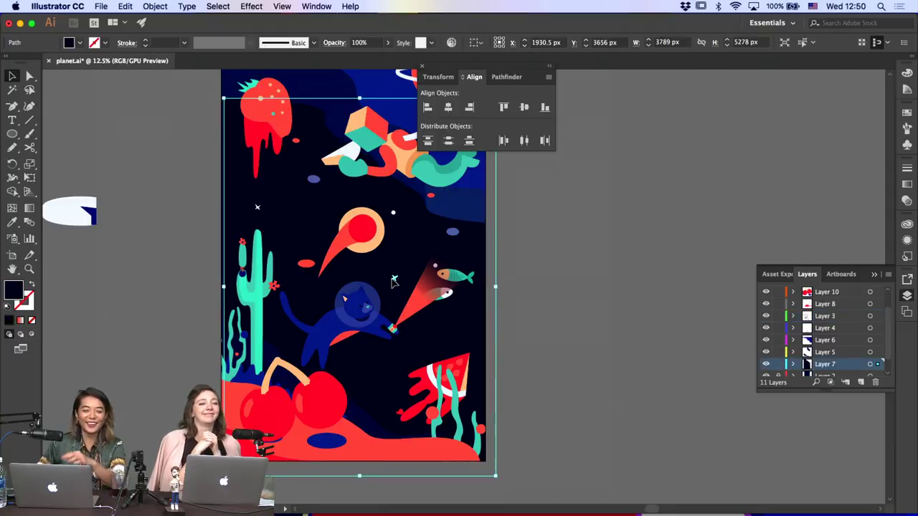
click(287, 185)
key(i)
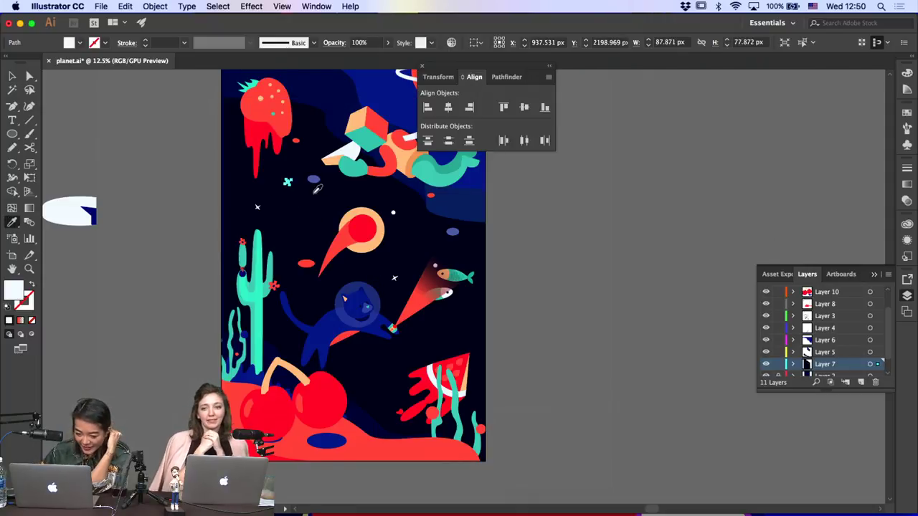
click(312, 178)
click(369, 140)
key(a)
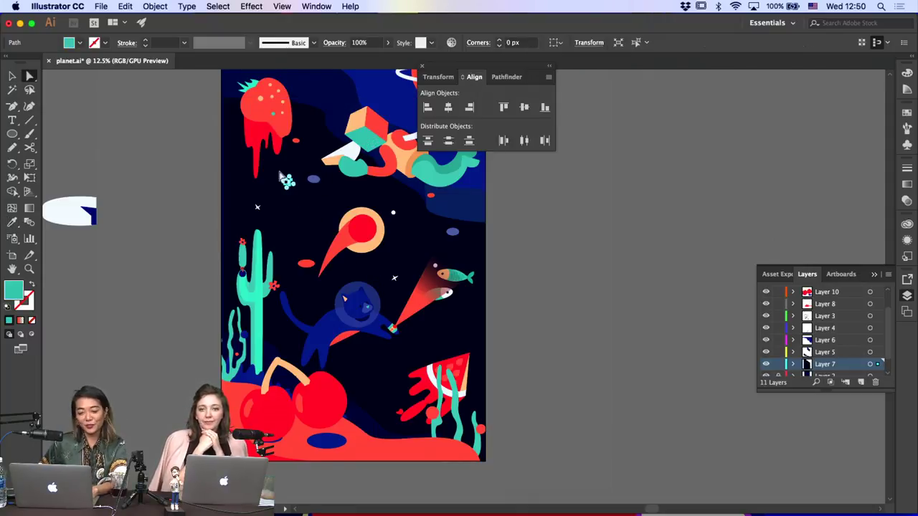
click(234, 179)
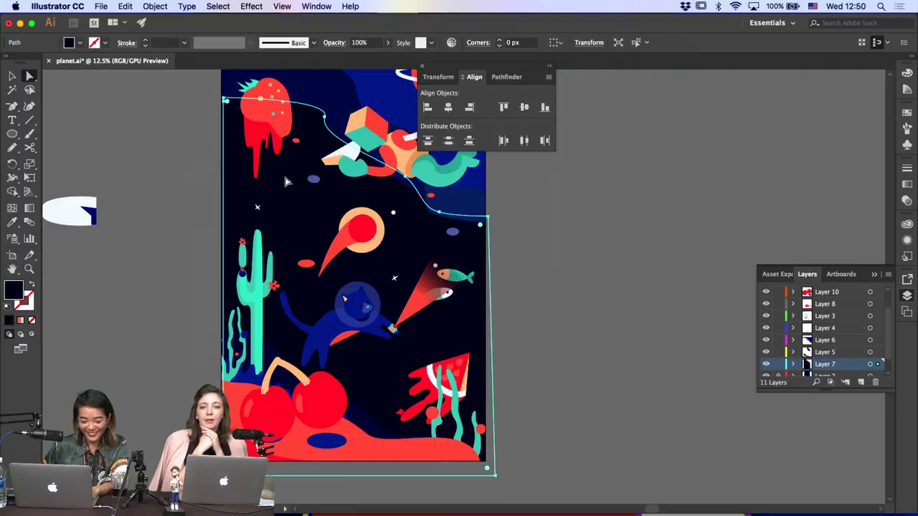
key(super+equal)
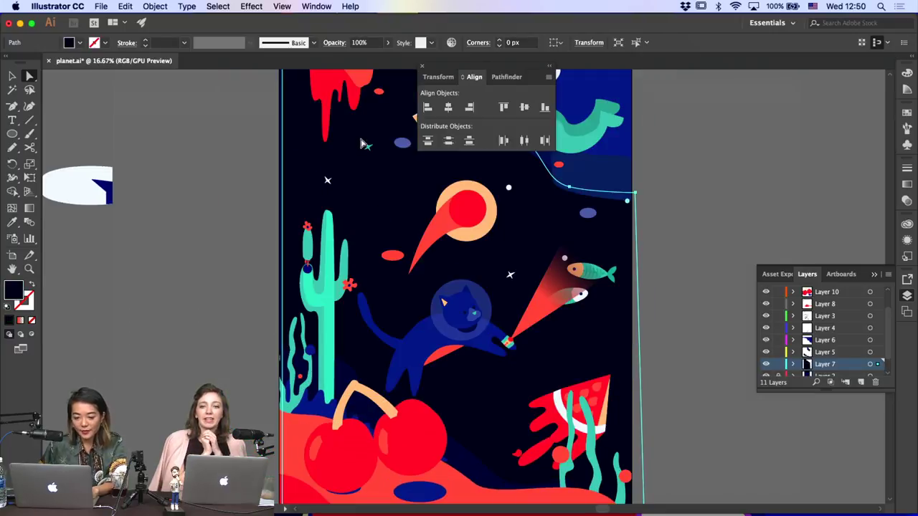
click(365, 147)
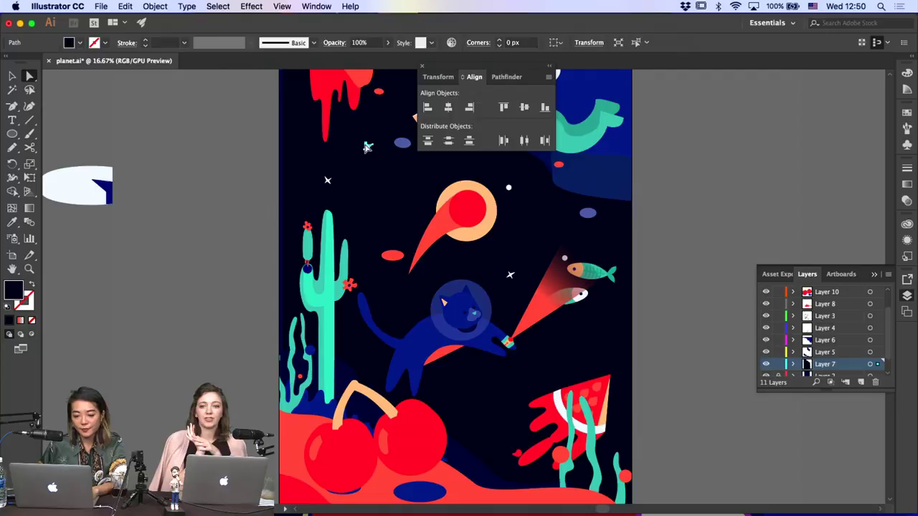
click(478, 157)
click(456, 219)
key(super+minus)
key(super+minus)
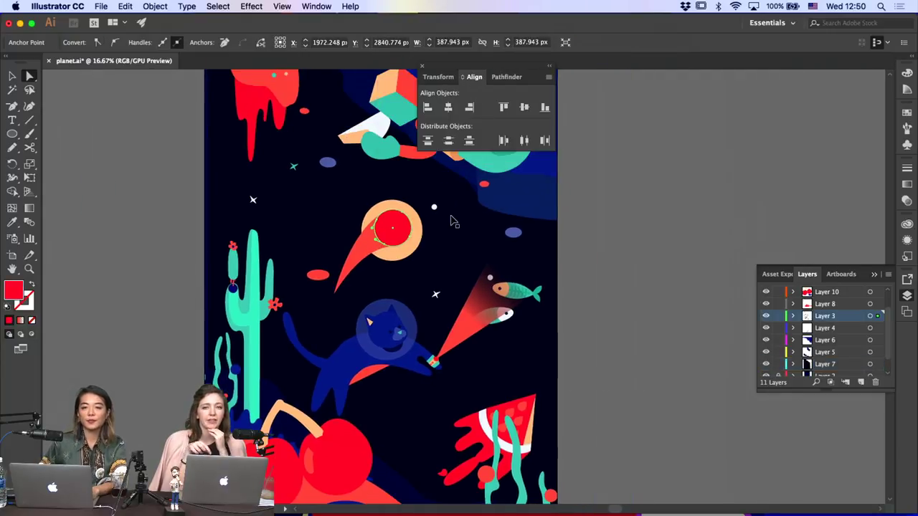
click(204, 299)
scroll(274, 304, right, 3)
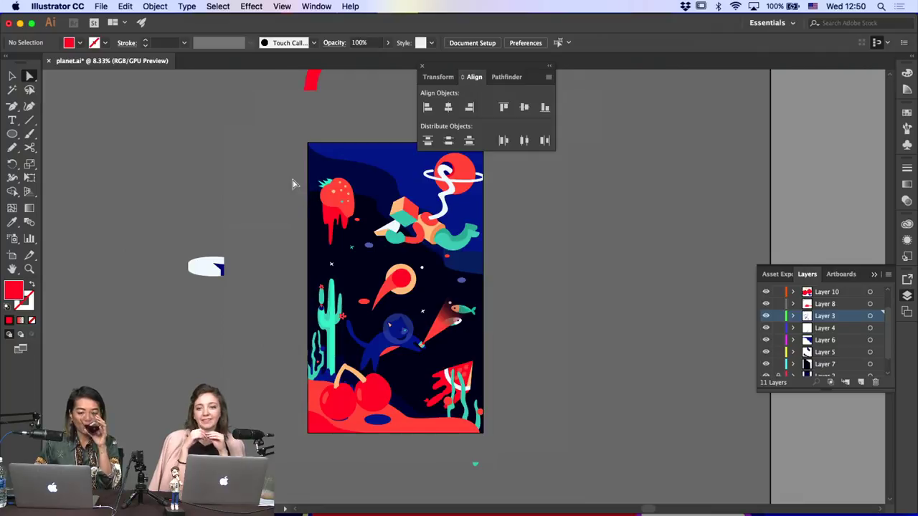
Move the seaweed group from above the poster to its lower right edge, beside the watermelon slice
click(12, 77)
scroll(329, 174, up, 3)
scroll(330, 174, right, 2)
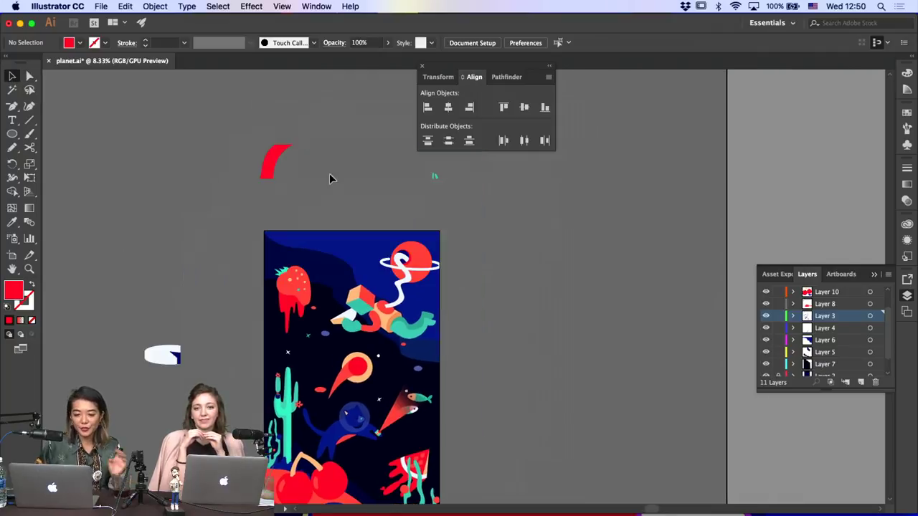
drag(424, 156, 407, 427)
click(490, 395)
click(434, 373)
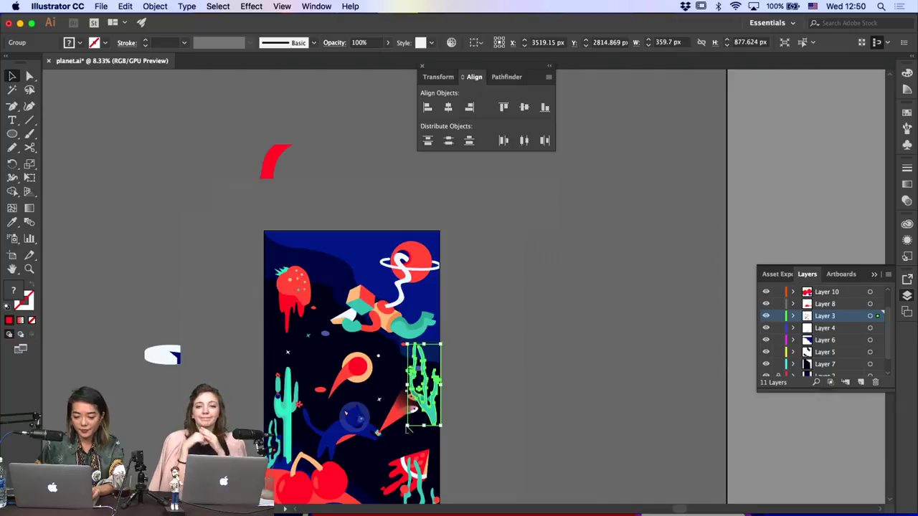
scroll(496, 419, down, 3)
drag(423, 326, 422, 369)
click(551, 377)
click(512, 368)
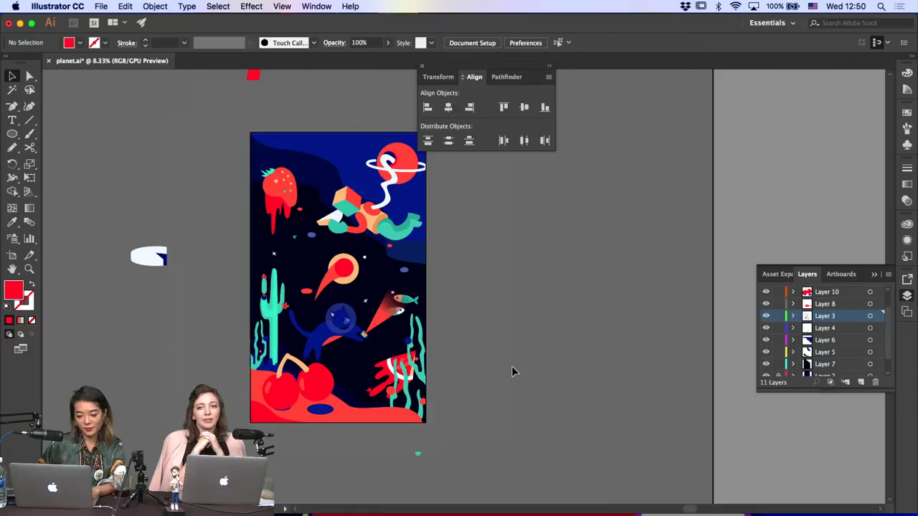
Move the watermelon slice toward the cat, group it with its drips, and layer it in front of the seaweed
click(391, 378)
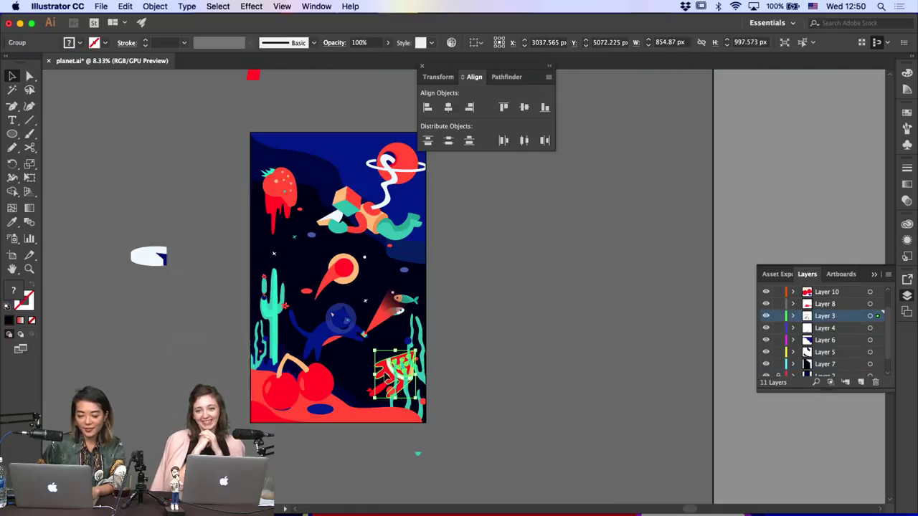
drag(384, 373, 365, 361)
shift+click(387, 353)
key(super+g)
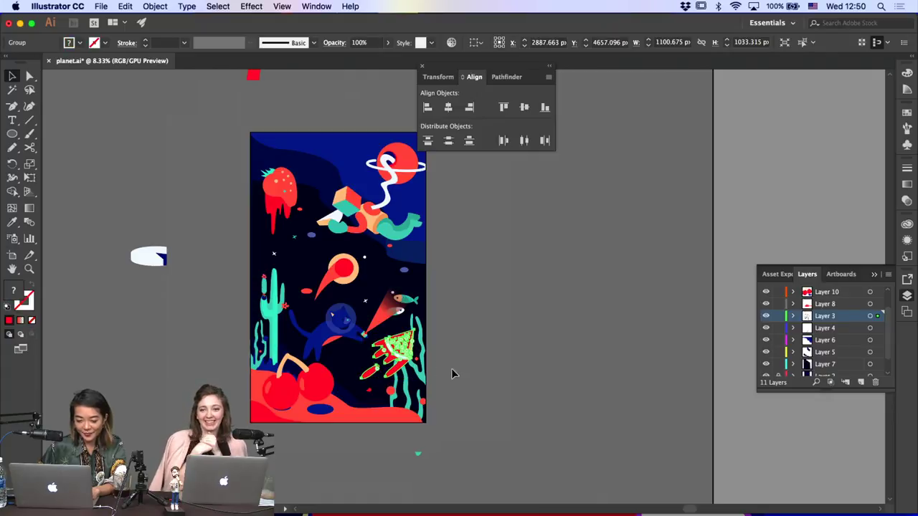
drag(451, 372, 452, 371)
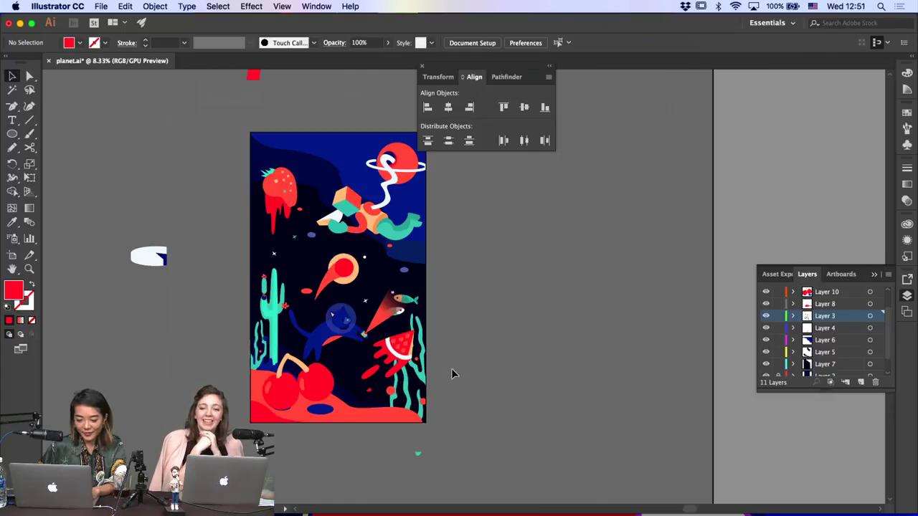
click(502, 382)
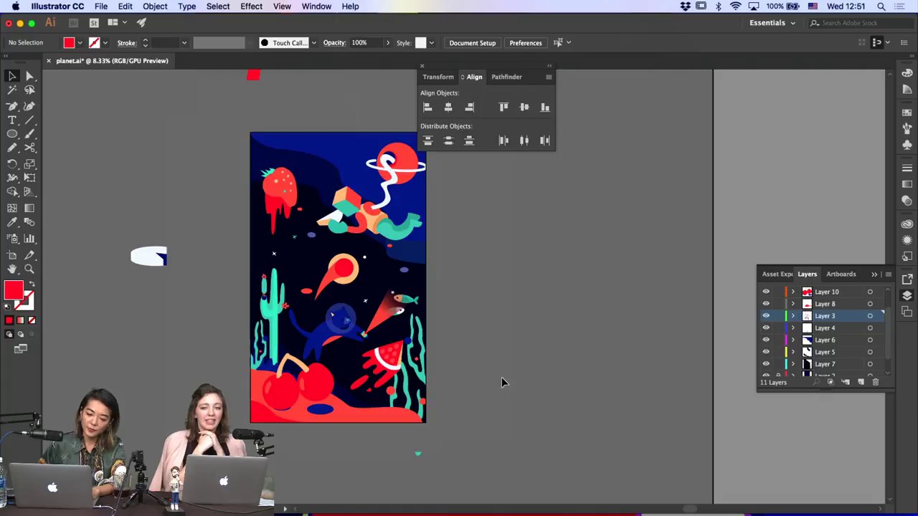
Reshape the red ground's upper edge beside the cherries into a steeper curve by adjusting its anchor point there
key(a)
click(362, 416)
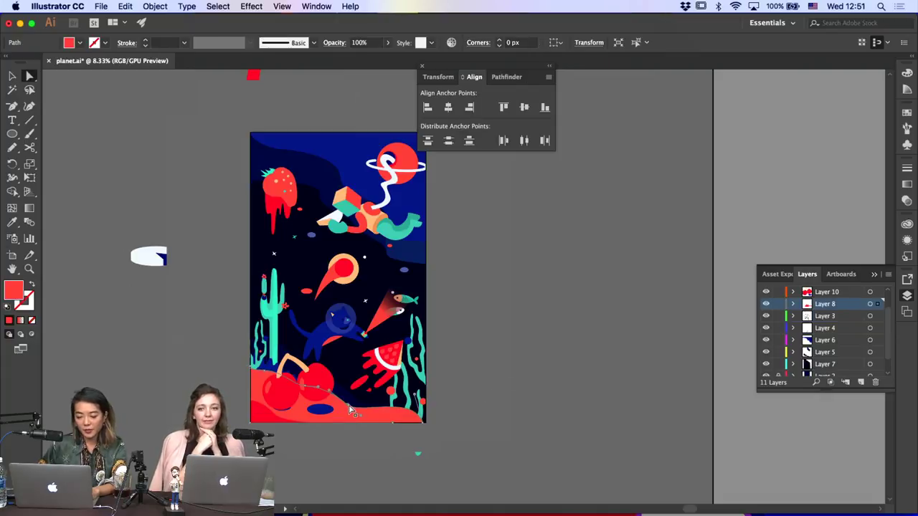
click(352, 410)
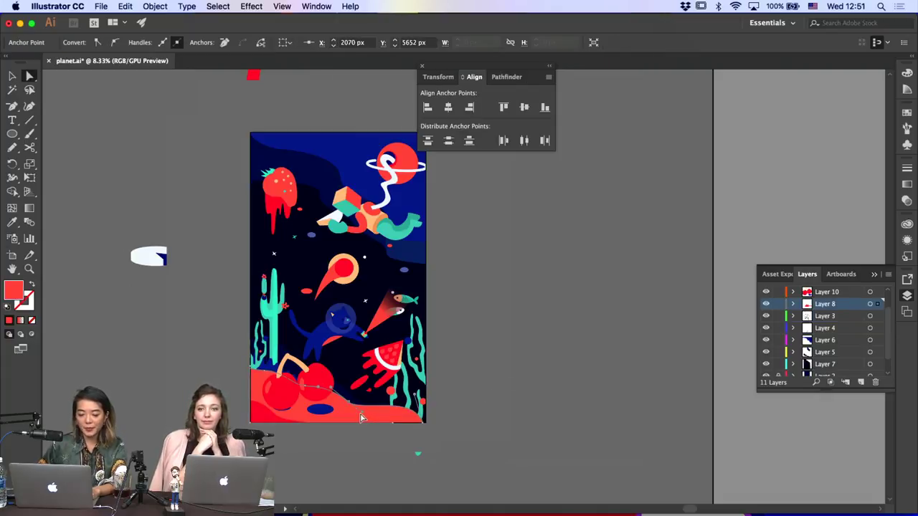
click(348, 421)
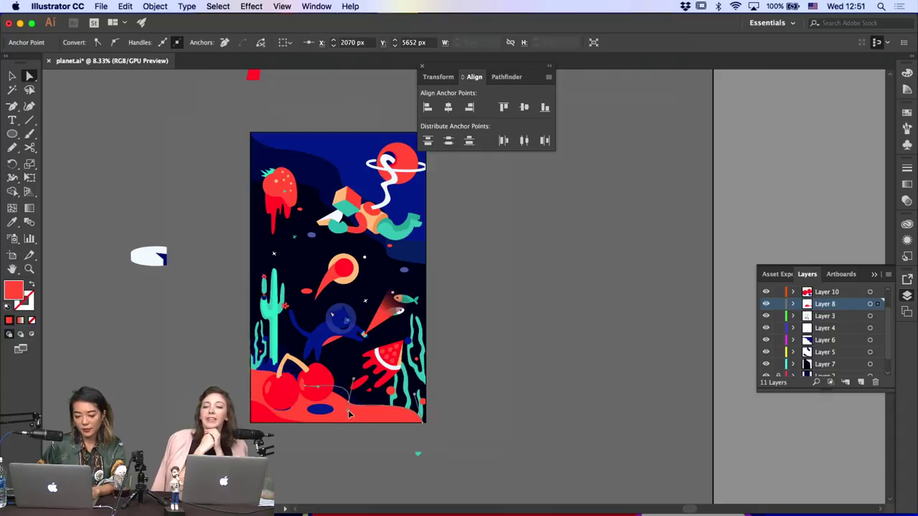
click(464, 399)
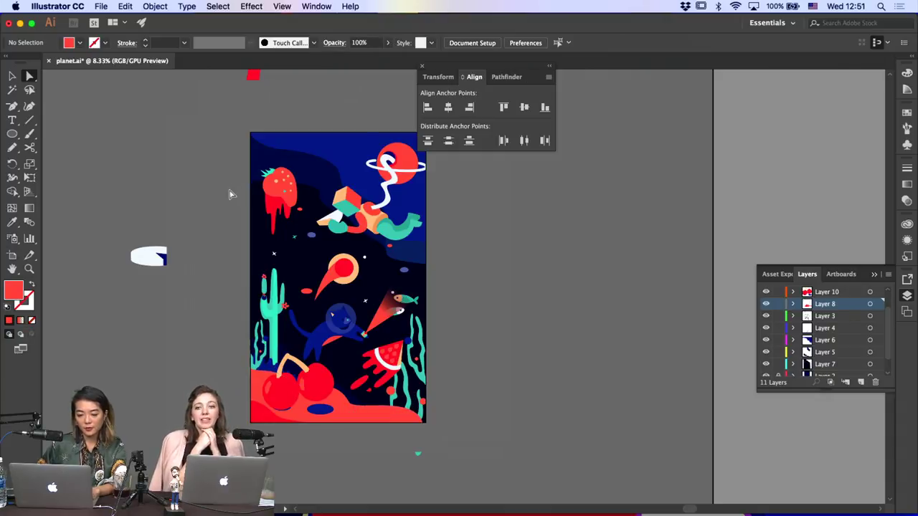
Hide Layer 9 and move the spare small comet from outside the poster to just right of the strawberry
click(12, 76)
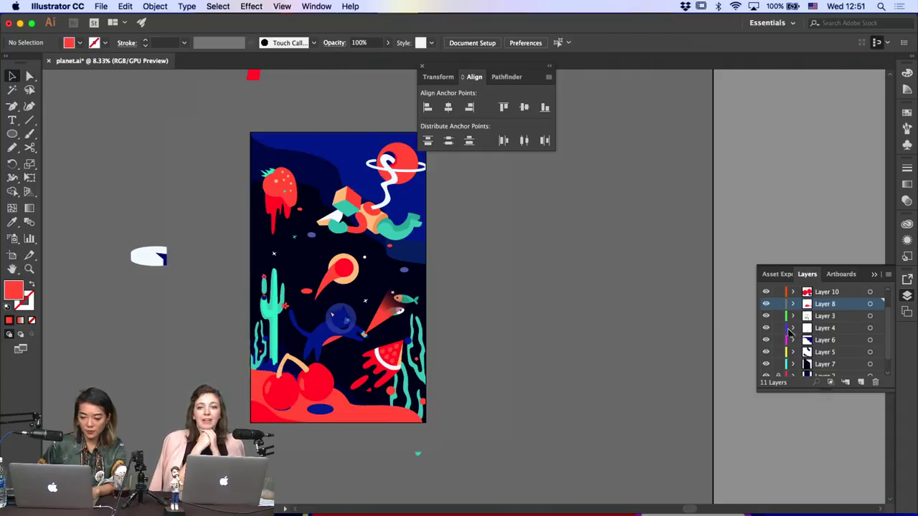
scroll(789, 331, up, 2)
click(767, 298)
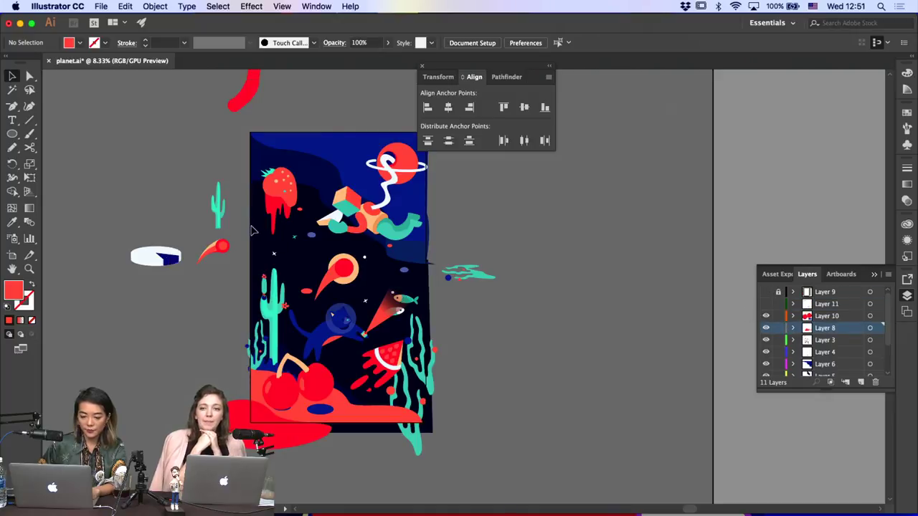
click(207, 249)
drag(207, 250, 338, 155)
Place the spare cactus behind the red ground between the cherries and the watermelon, enlarge it, and show Layer 9 again
click(218, 223)
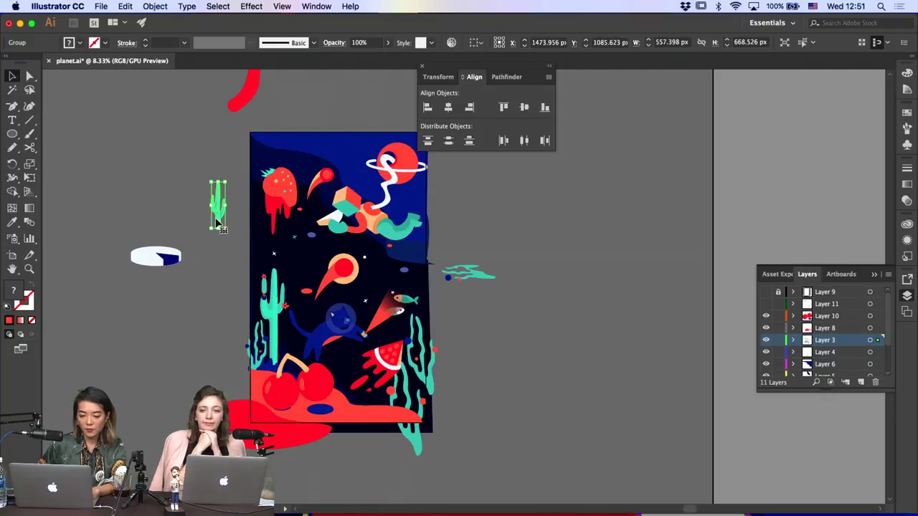
drag(222, 221, 364, 401)
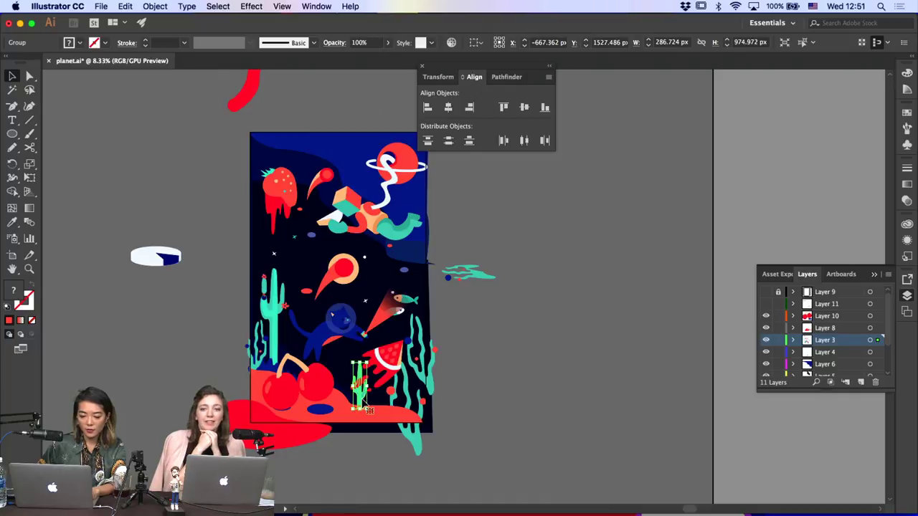
drag(368, 362, 377, 330)
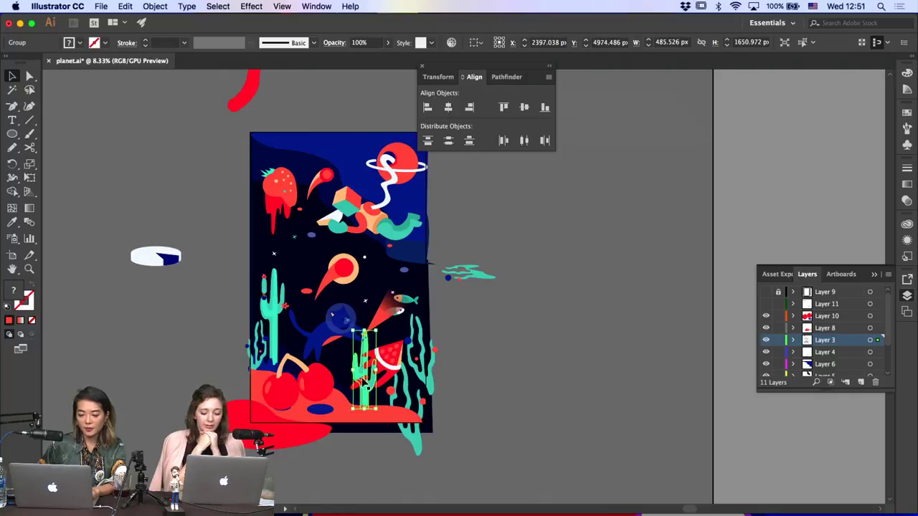
click(764, 292)
click(520, 302)
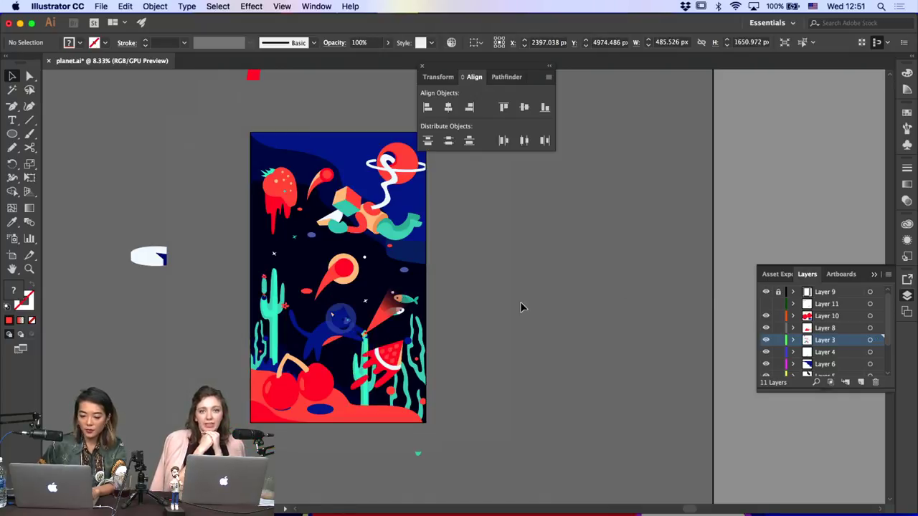
mouse_move(357, 372)
mouse_down()
mouse_move(347, 385)
mouse_move(342, 375)
mouse_up()
click(456, 362)
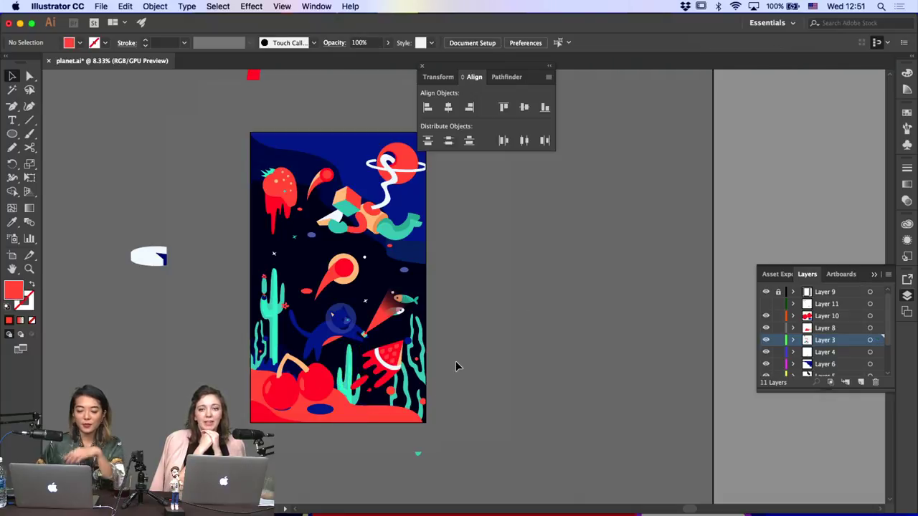
click(419, 366)
click(458, 272)
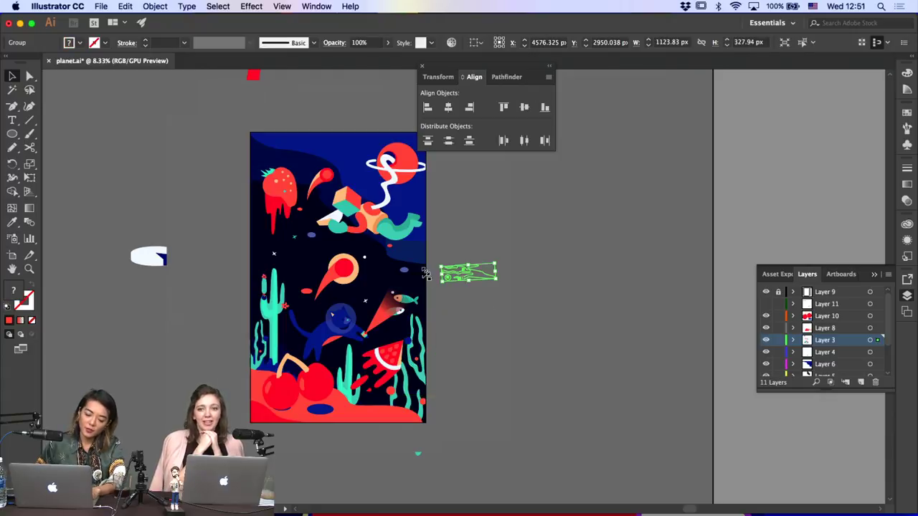
click(371, 258)
key(super+shift+a)
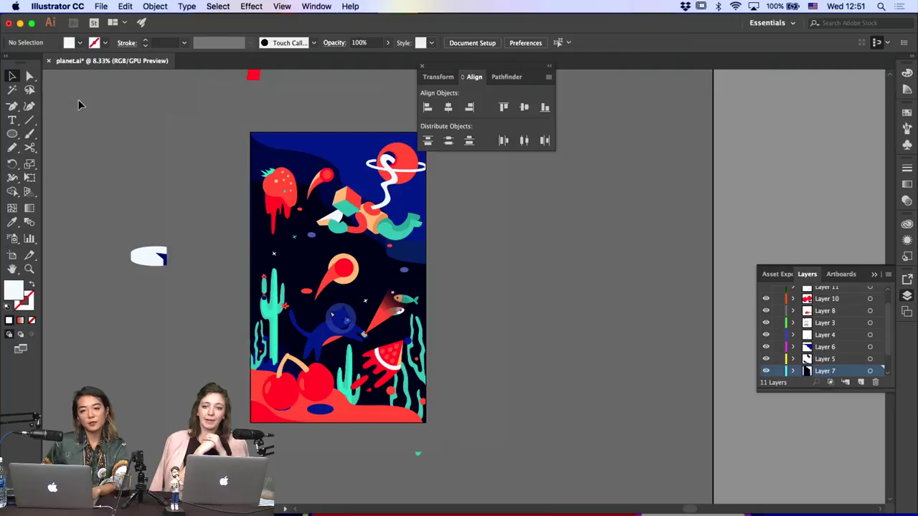
Move the large ringed comet down and left so that it sits behind the cat's tail and body
drag(332, 266, 300, 323)
click(405, 330)
click(467, 328)
click(482, 325)
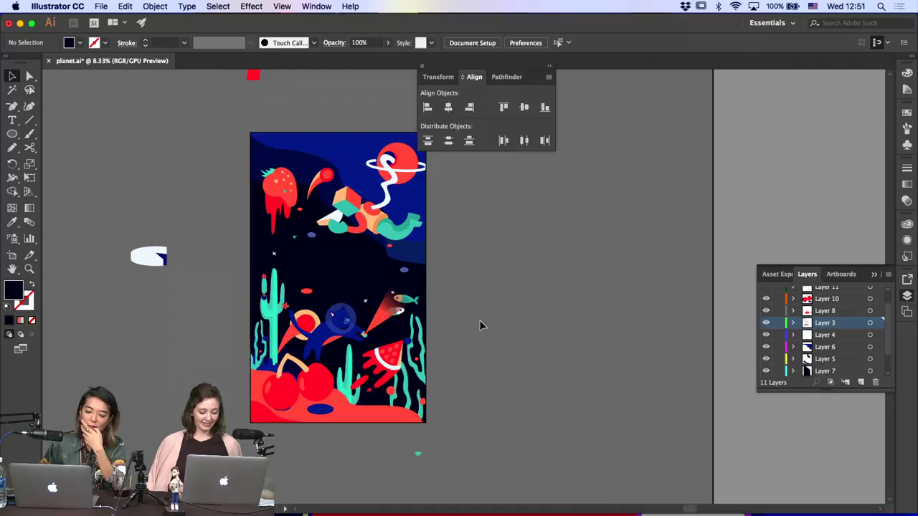
Recolour the large comet's inner circle white by sampling the spare white shape outside the poster
click(361, 338)
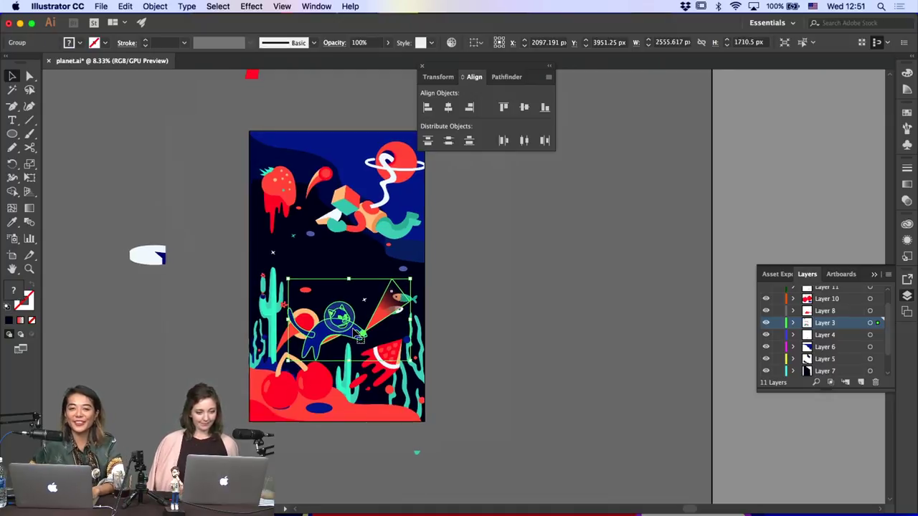
scroll(358, 337, down, 2)
scroll(358, 337, right, 2)
key(super+equal)
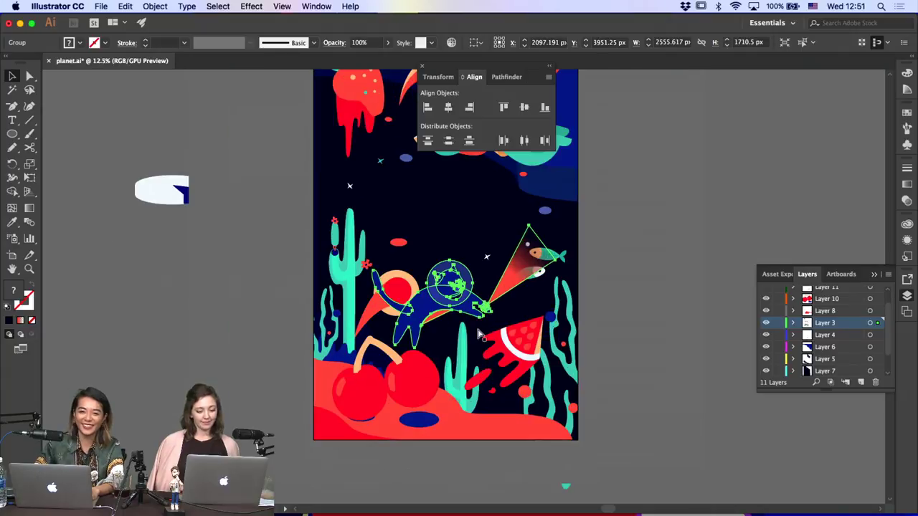
click(224, 335)
scroll(224, 336, right, 4)
scroll(224, 336, up, 1)
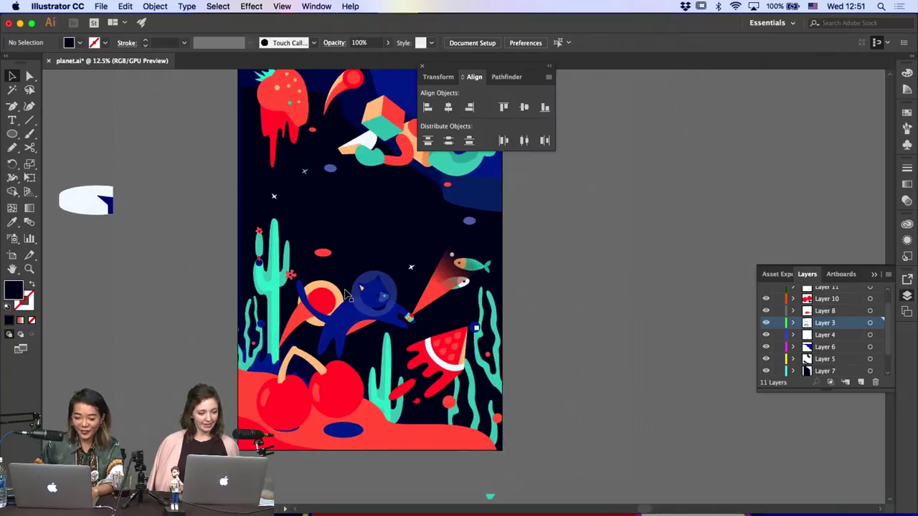
key(a)
click(321, 299)
click(12, 222)
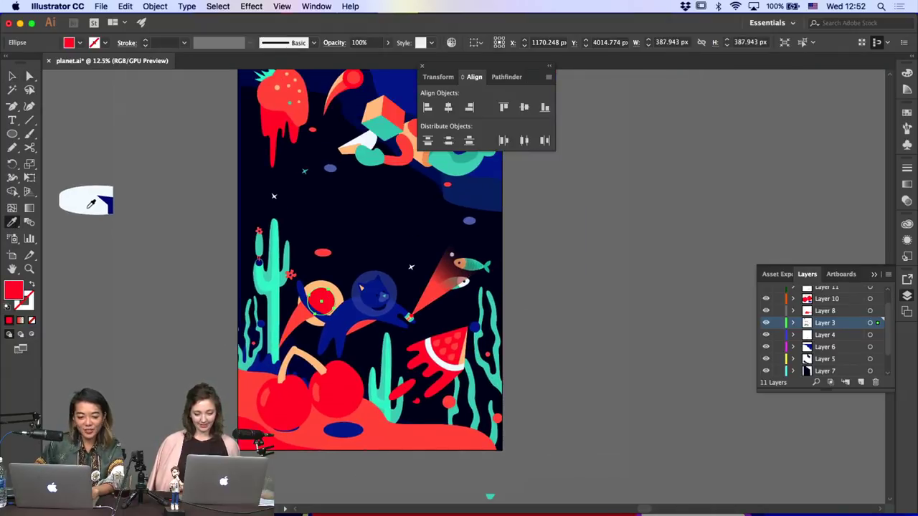
click(91, 204)
click(13, 75)
click(132, 149)
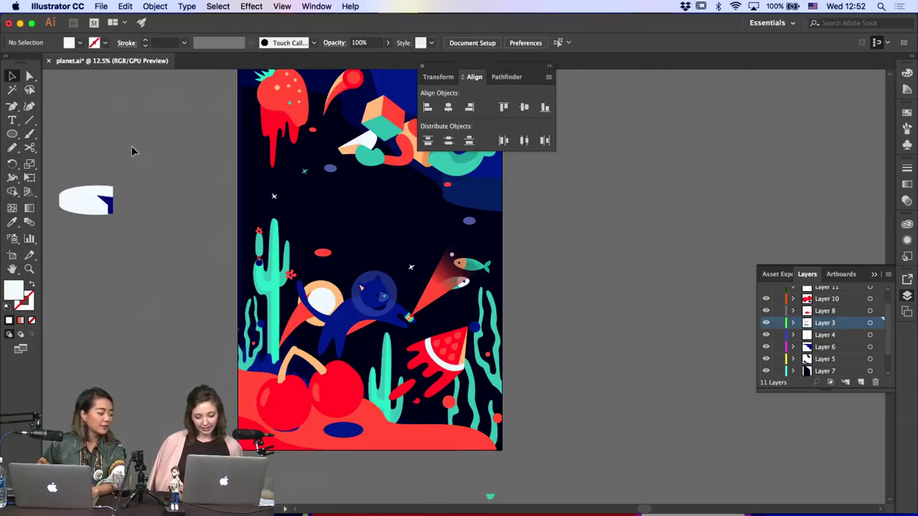
Move the dripping strawberry slightly down and right, and rotate it a little counterclockwise
key(super+minus)
scroll(323, 244, right, 4)
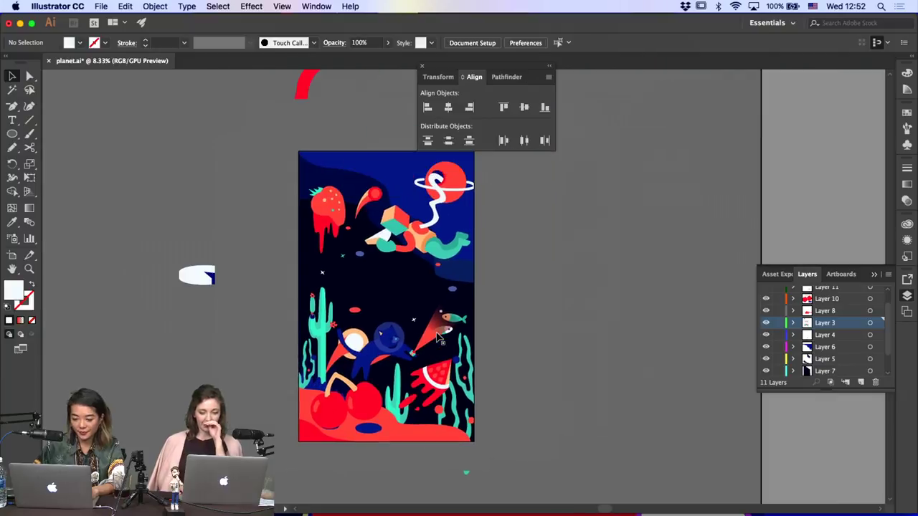
scroll(344, 240, up, 2)
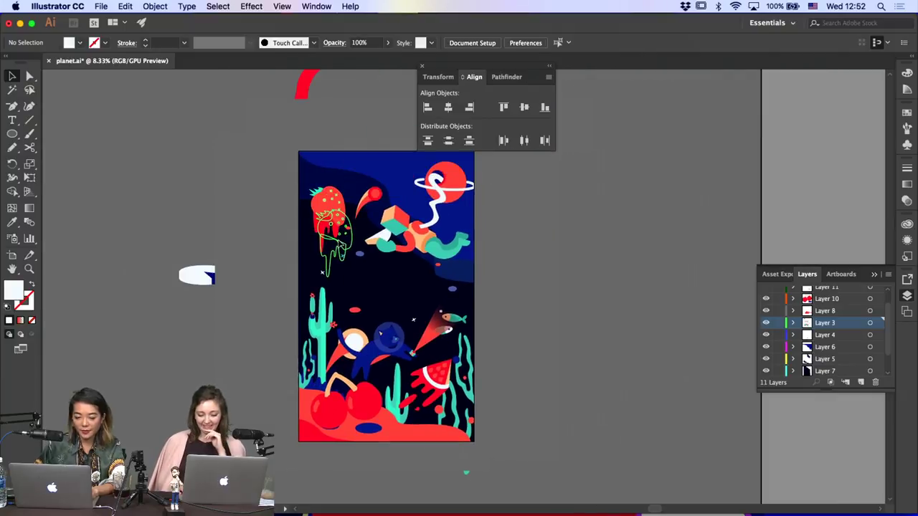
click(343, 219)
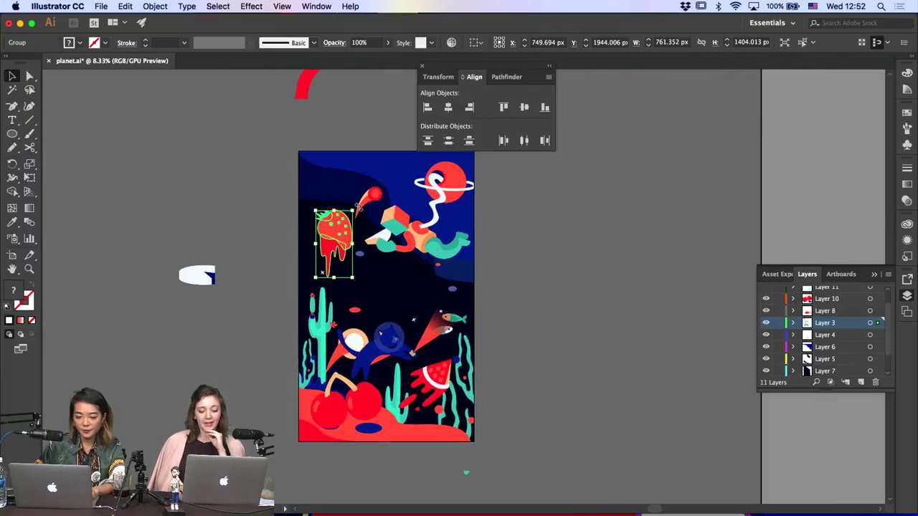
drag(358, 207, 352, 204)
Shift the spare red curve above the poster to the left, and move the small comet toward the strawberry's top
scroll(256, 213, up, 4)
click(295, 161)
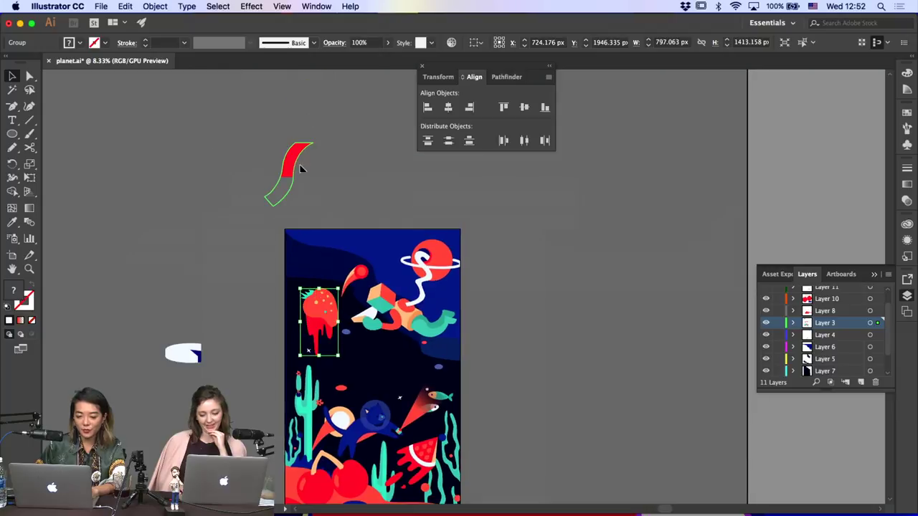
drag(301, 169, 279, 169)
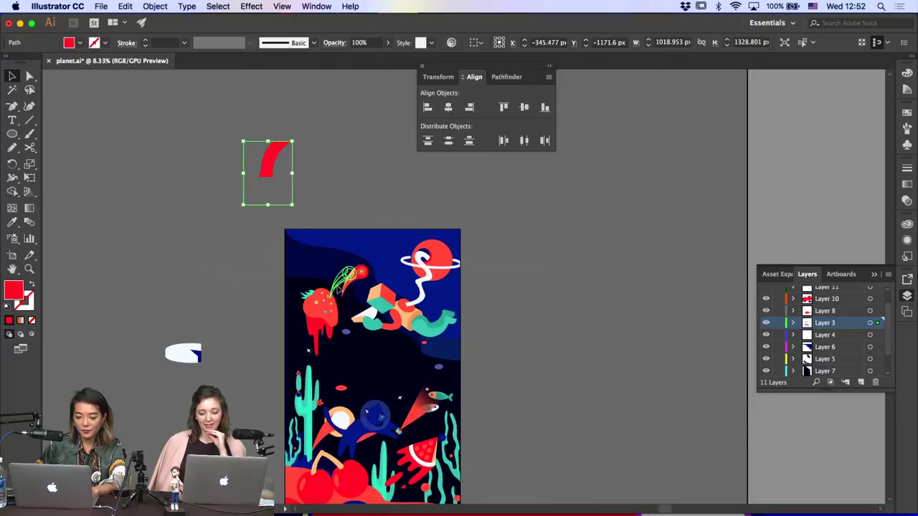
drag(338, 289, 337, 286)
click(362, 208)
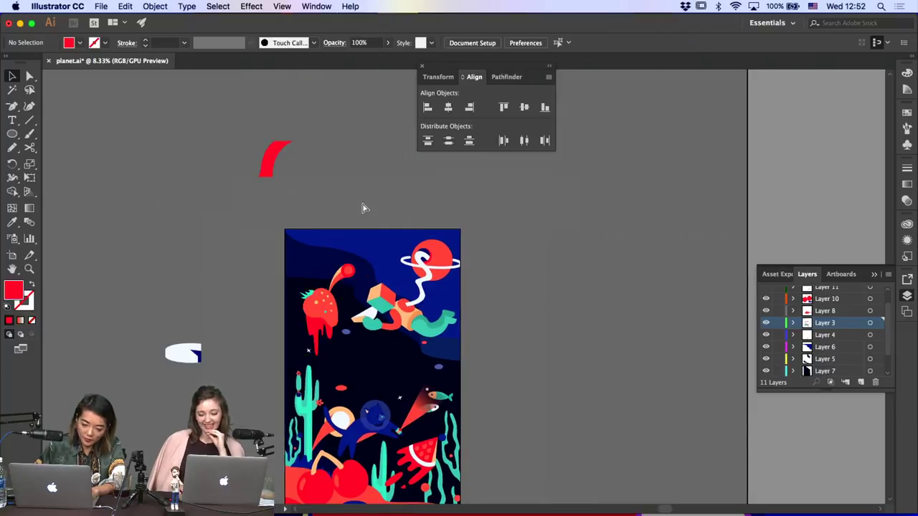
Fine-tune the small comet's position so that its tail tip meets the seed at the strawberry's upper right
key(super+equal)
key(super+equal)
scroll(365, 208, left, 3)
click(252, 236)
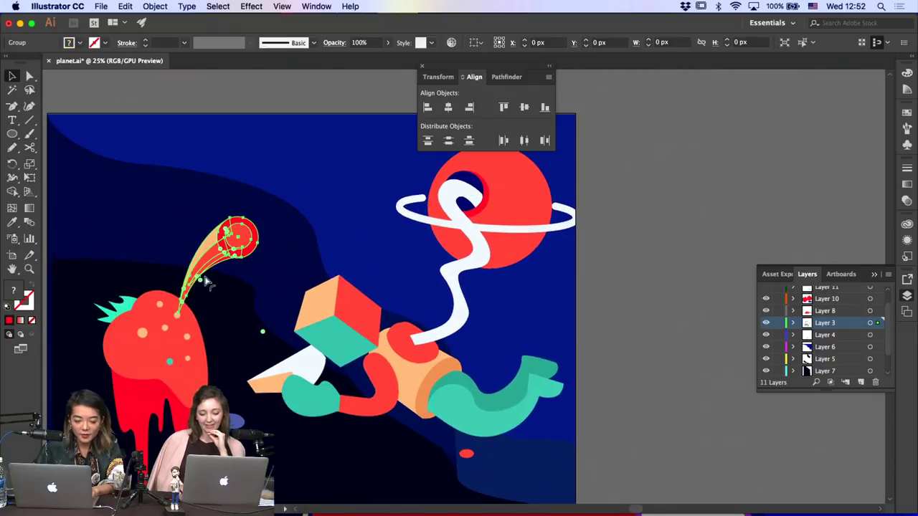
key(BackSpace)
key(super+z)
click(205, 210)
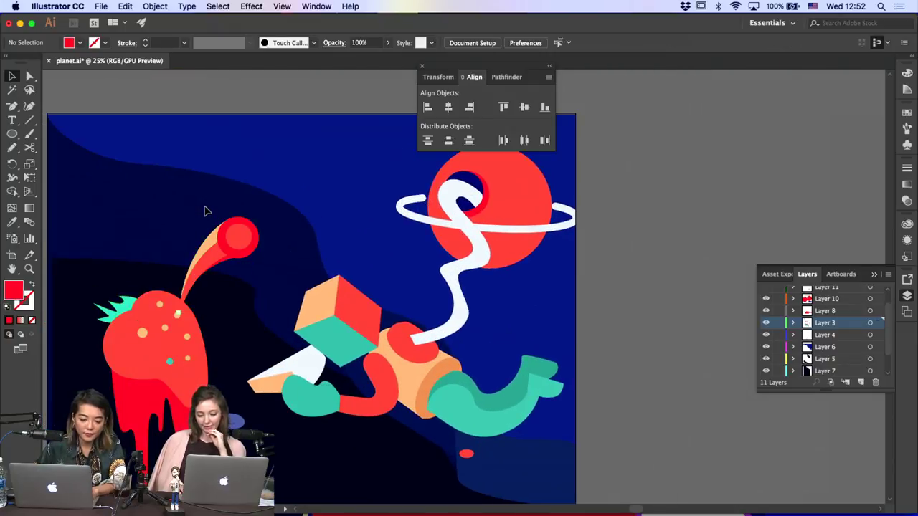
click(202, 247)
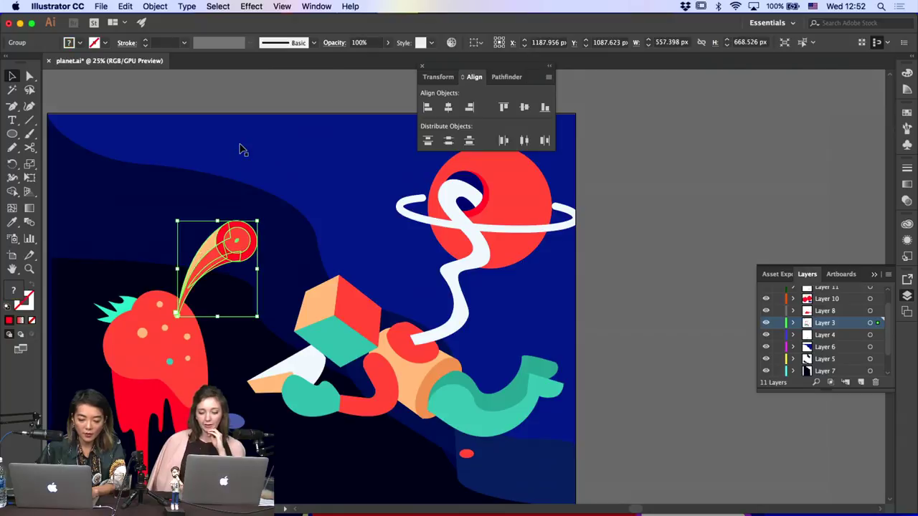
click(244, 145)
click(245, 95)
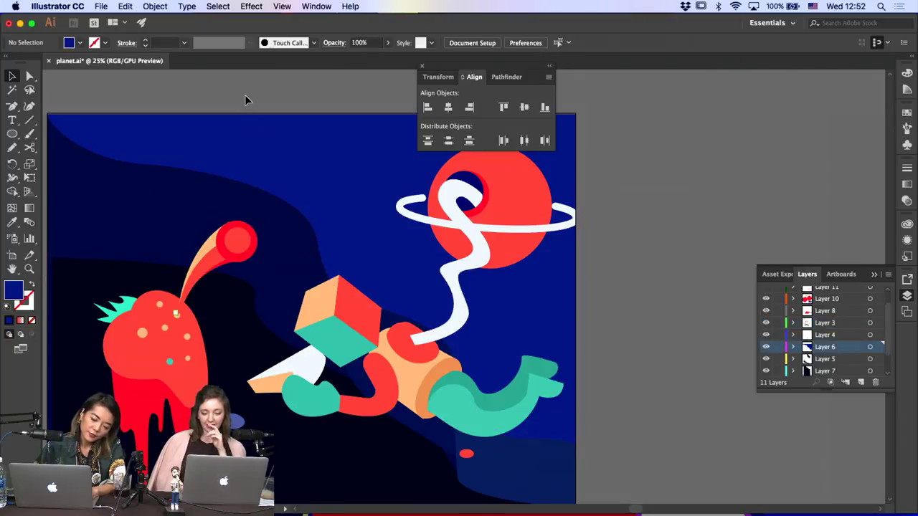
Recolour the strawberry's green seed to the light orange of its other seeds
key(a)
click(170, 363)
key(i)
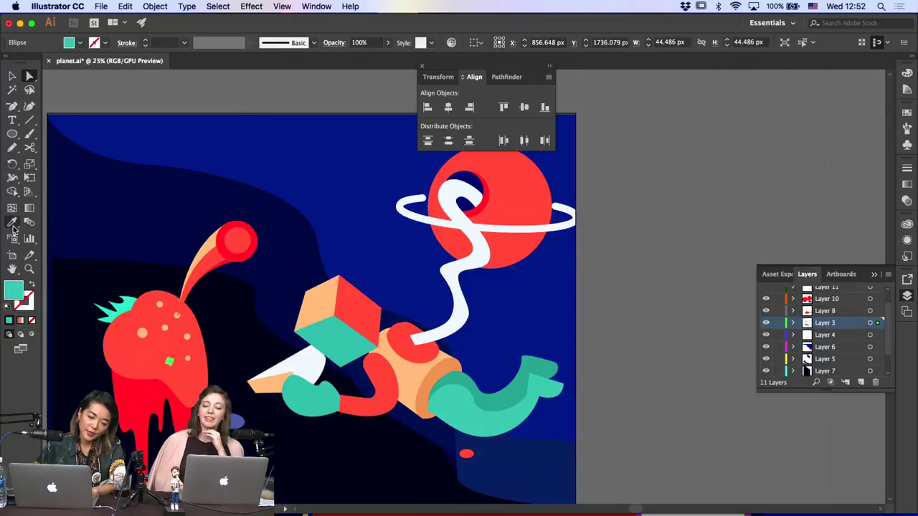
click(142, 330)
key(a)
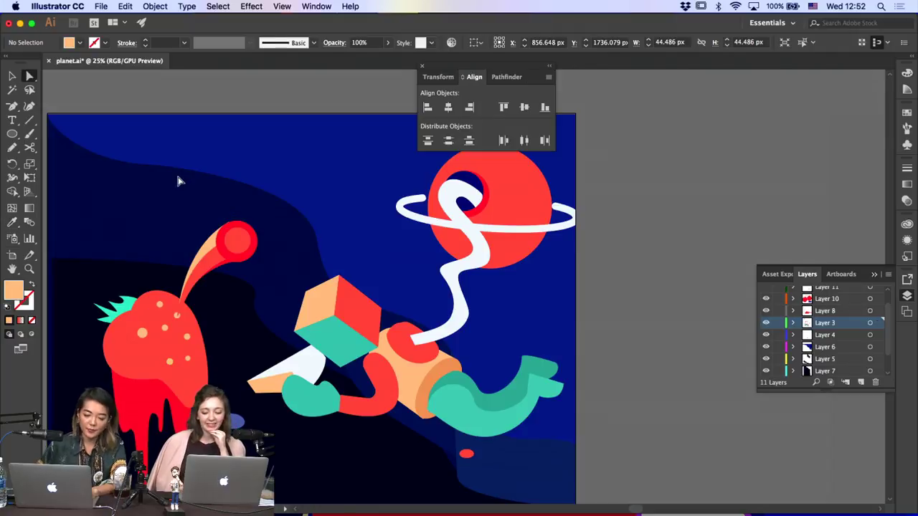
key(super+shift+a)
Move the watermelon slice slightly right toward the seaweed and remove the small red drop below it
key(super+minus)
key(super+minus)
key(super+minus)
key(super+minus)
key(super+plus)
key(super+plus)
key(super+plus)
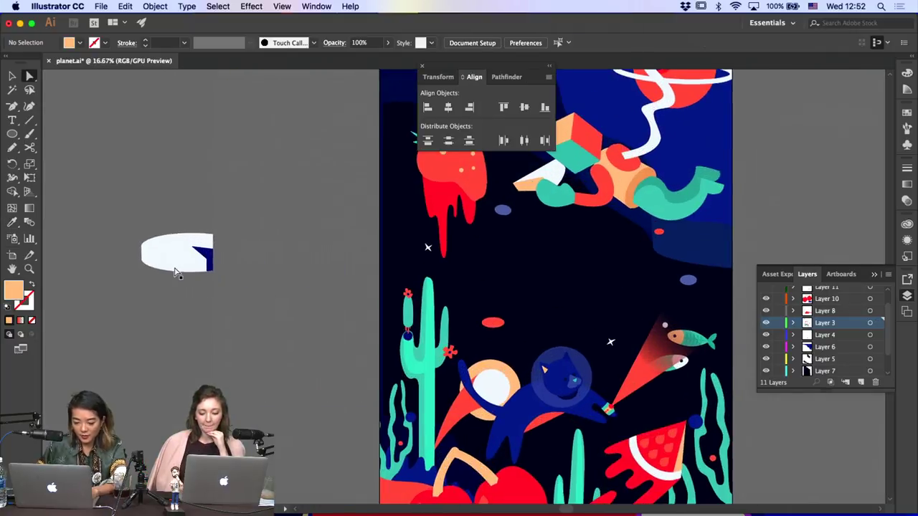
drag(174, 273, 59, 97)
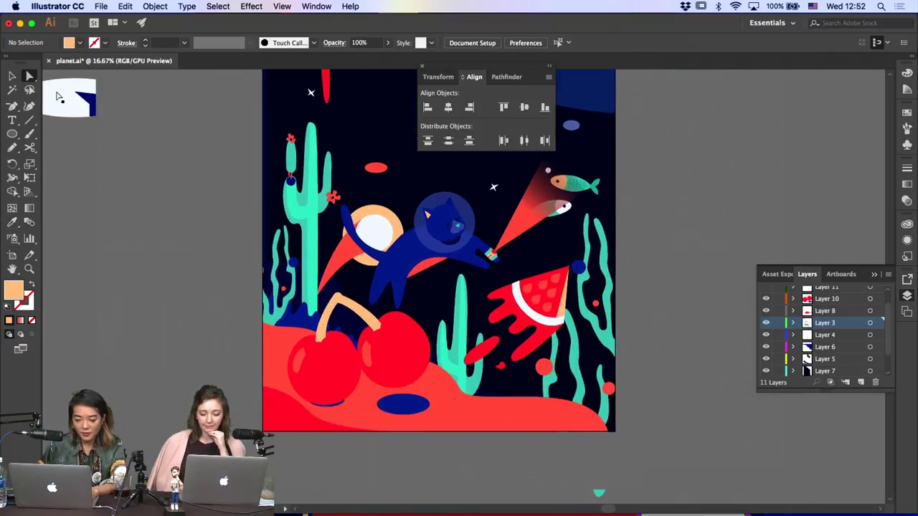
click(11, 74)
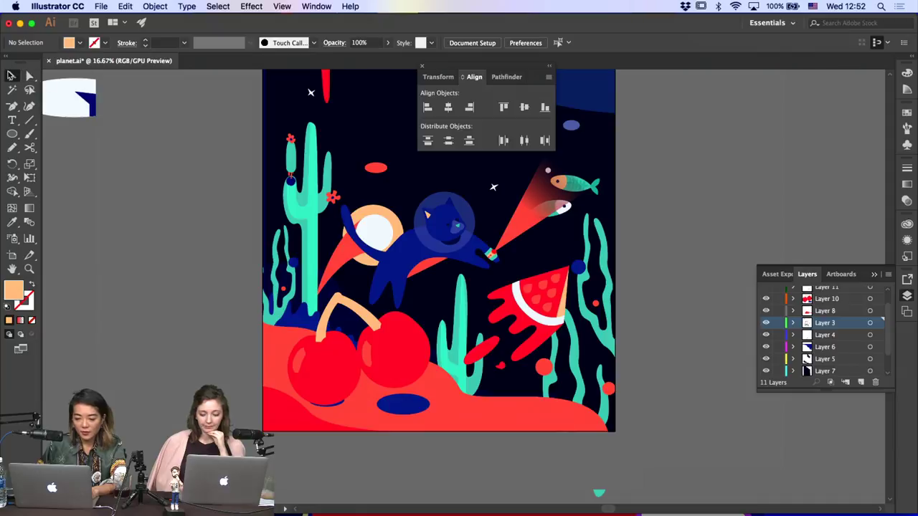
click(543, 289)
click(506, 378)
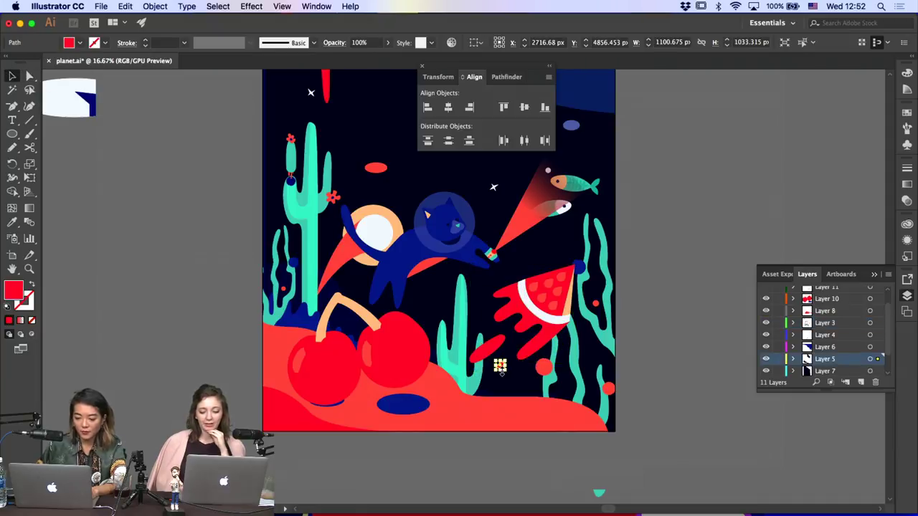
key(super+minus)
key(a)
click(399, 249)
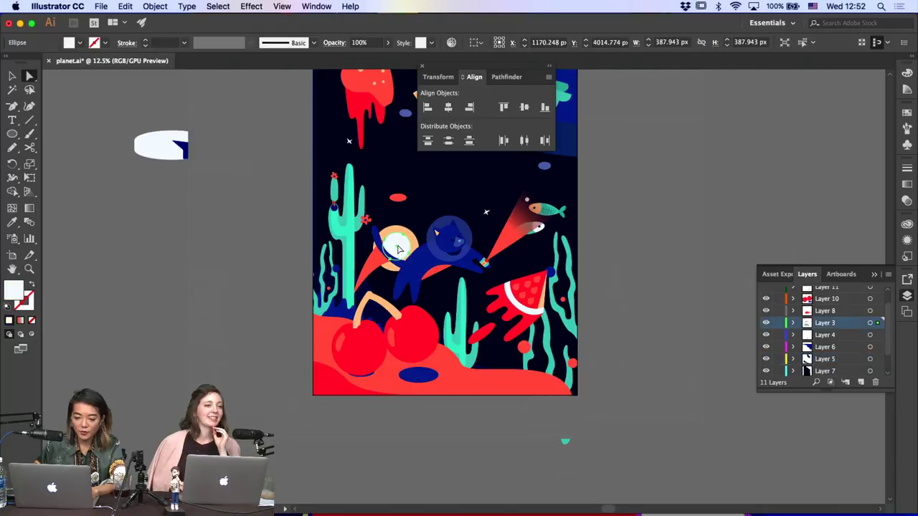
click(12, 76)
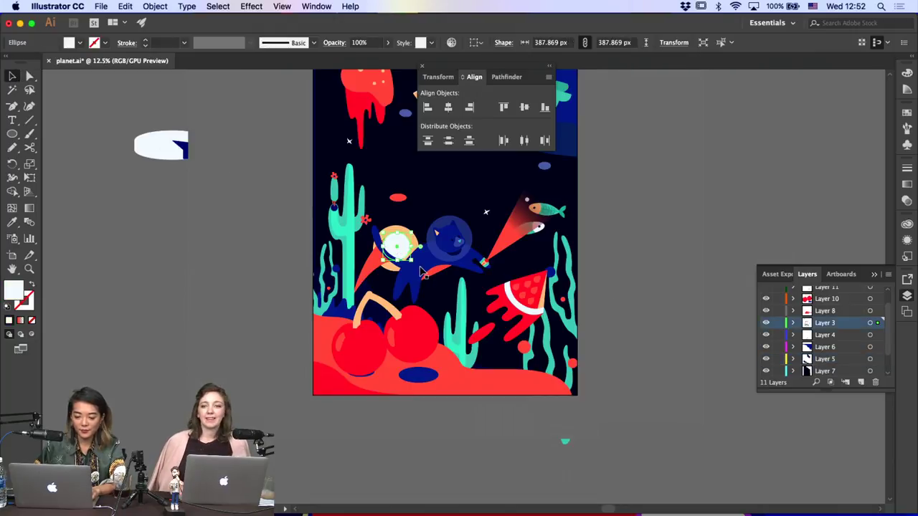
scroll(534, 244, up, 5)
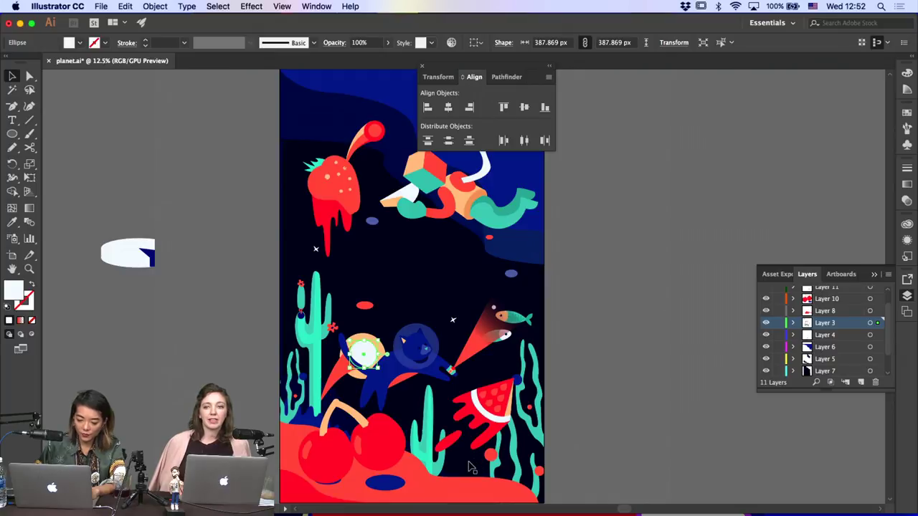
Add a new layer directly above Layer 7, which holds the dark background shape, and lock Layer 7
click(456, 479)
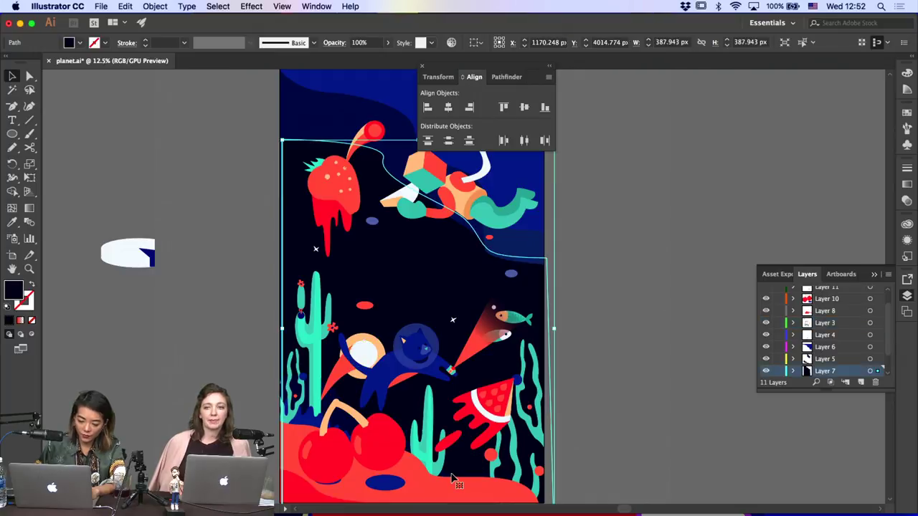
click(11, 105)
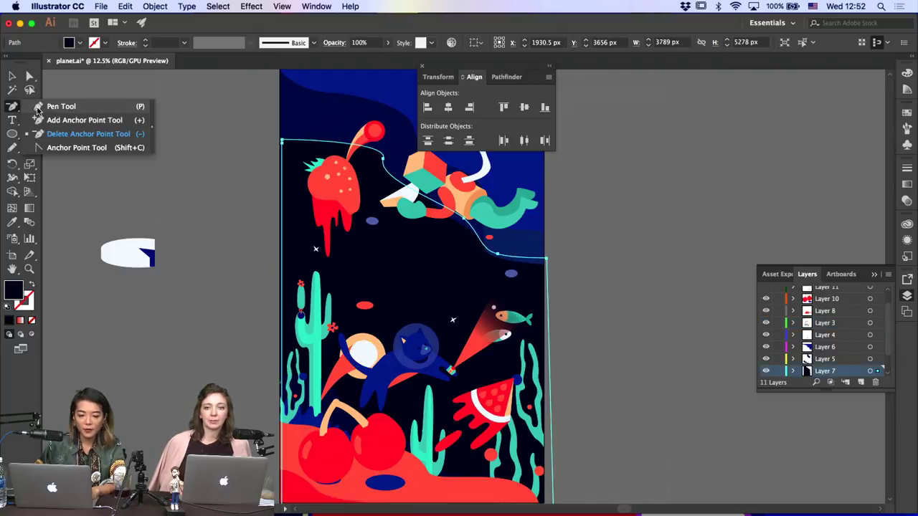
click(861, 382)
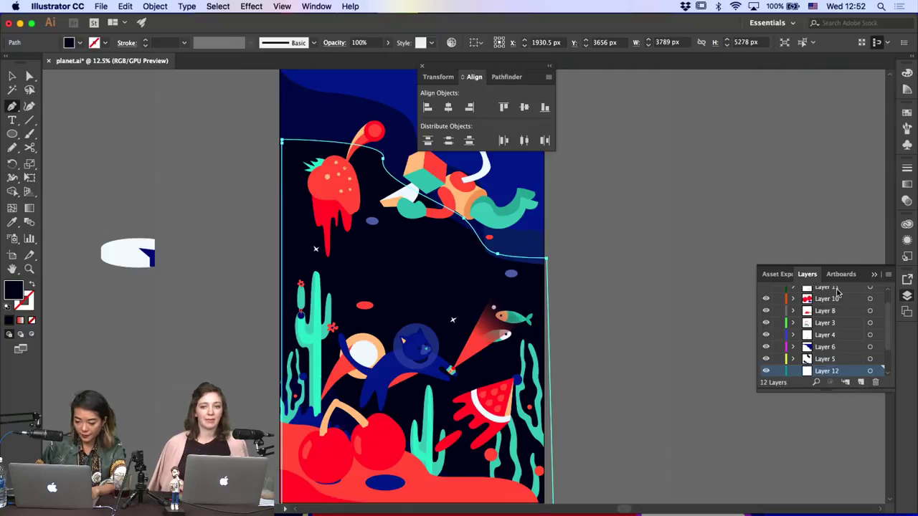
scroll(835, 321, down, 2)
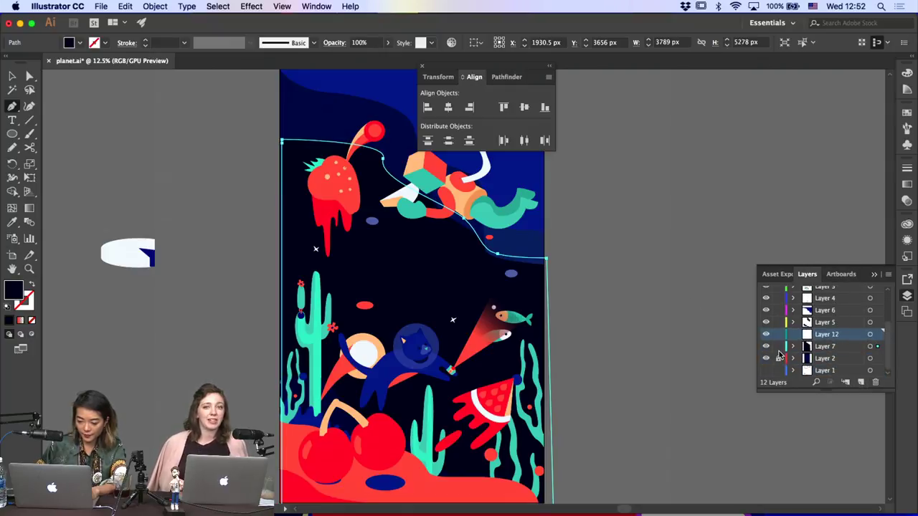
click(777, 347)
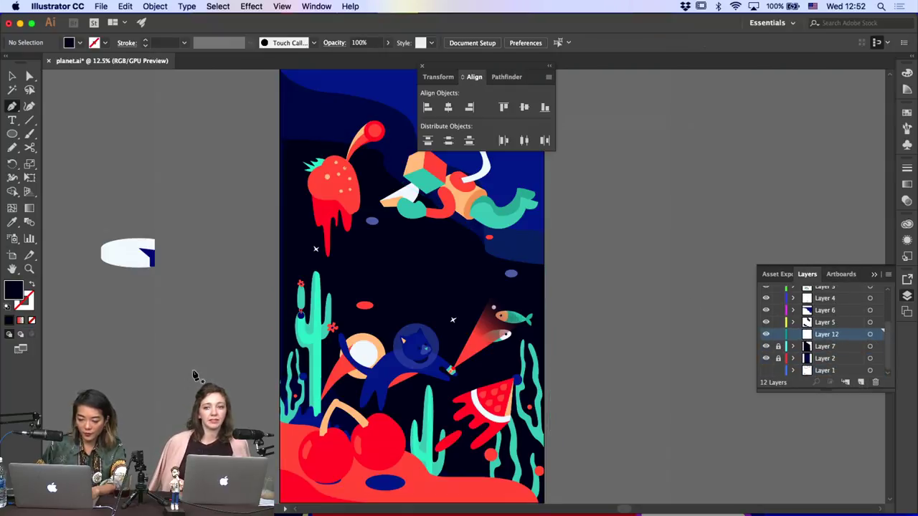
Draw a closed hill silhouette with four rounded peaks descending from the artboard's left edge behind the cacti and cat
click(282, 426)
drag(292, 281, 324, 286)
drag(320, 369, 339, 364)
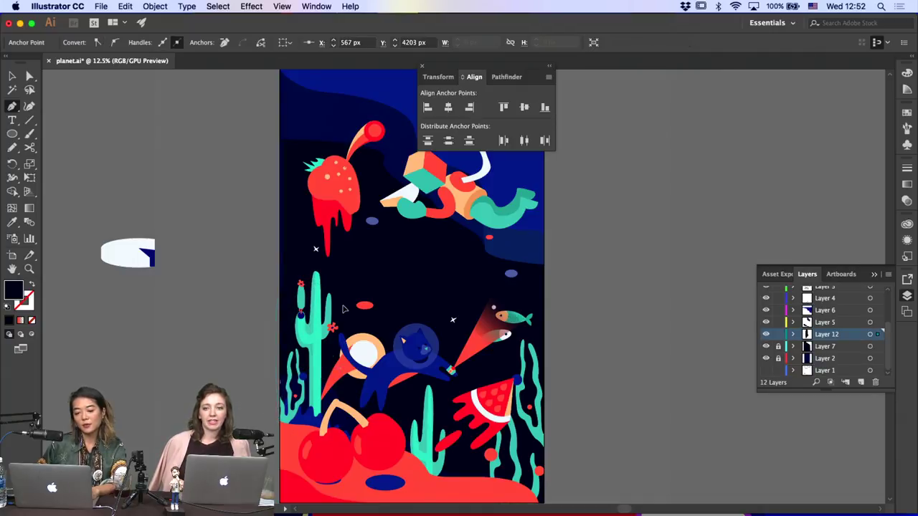
drag(343, 306, 365, 305)
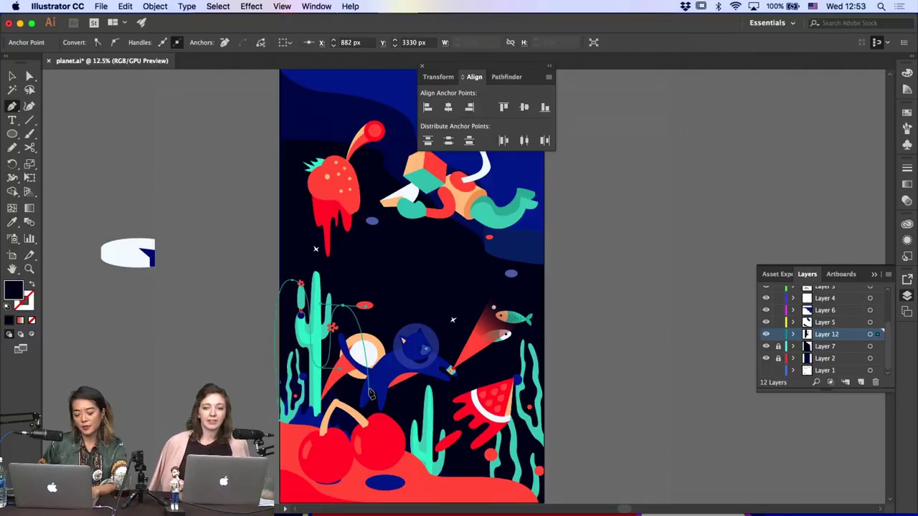
drag(368, 395, 386, 395)
drag(385, 362, 401, 363)
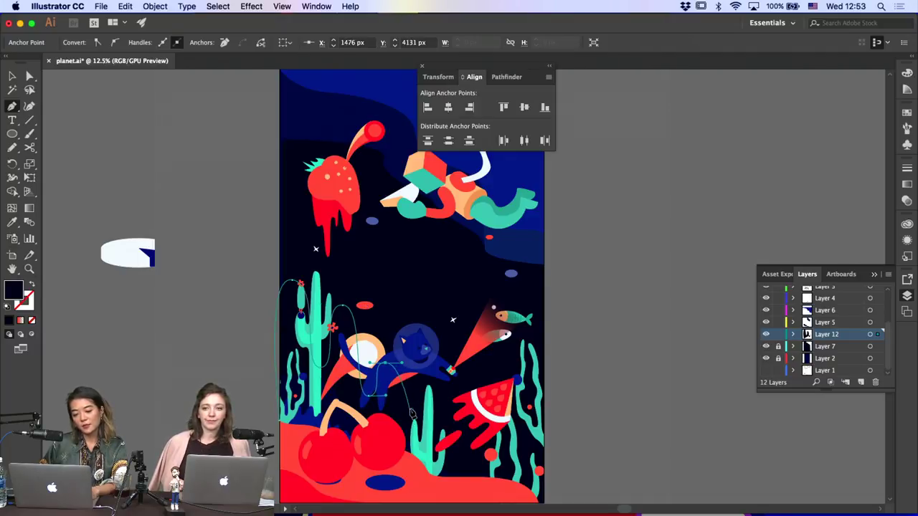
drag(410, 409, 433, 415)
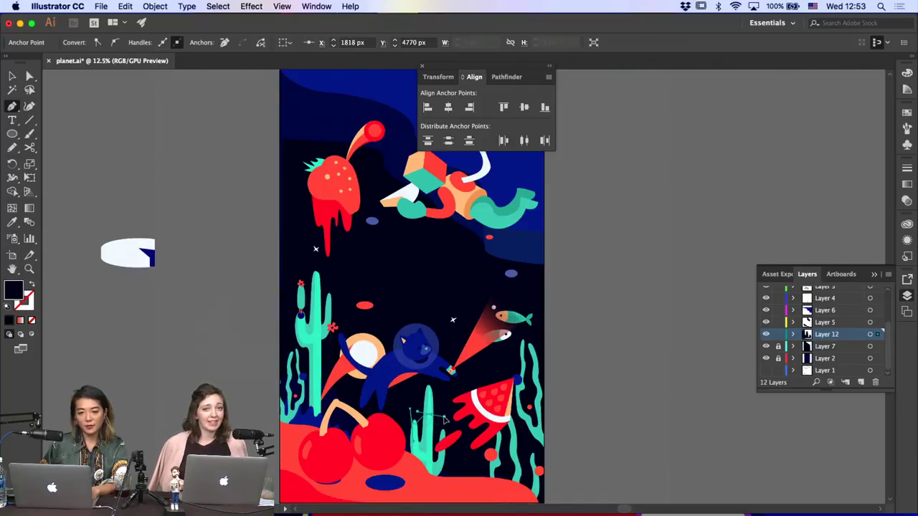
key(super+z)
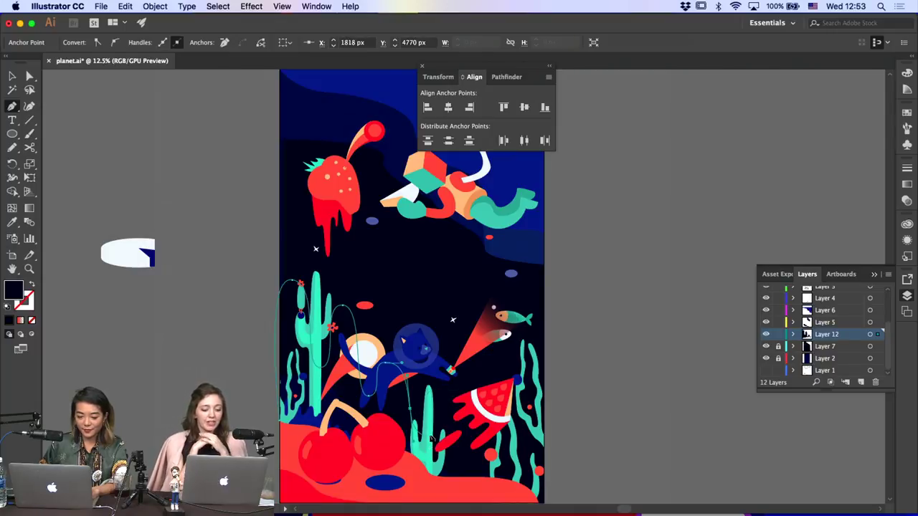
drag(430, 435, 283, 488)
click(280, 421)
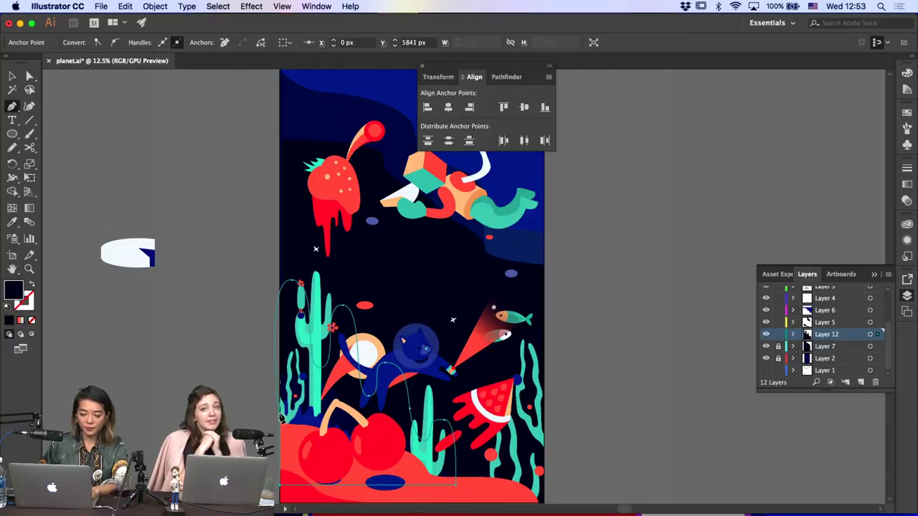
Fill the hill silhouette with the off-white sampled from the ellipse lying beside the artboard
click(12, 223)
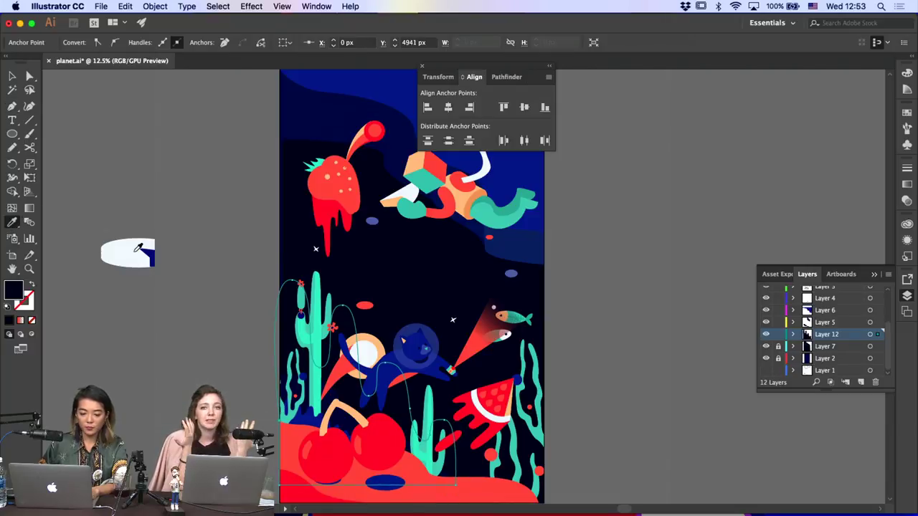
click(139, 247)
click(11, 76)
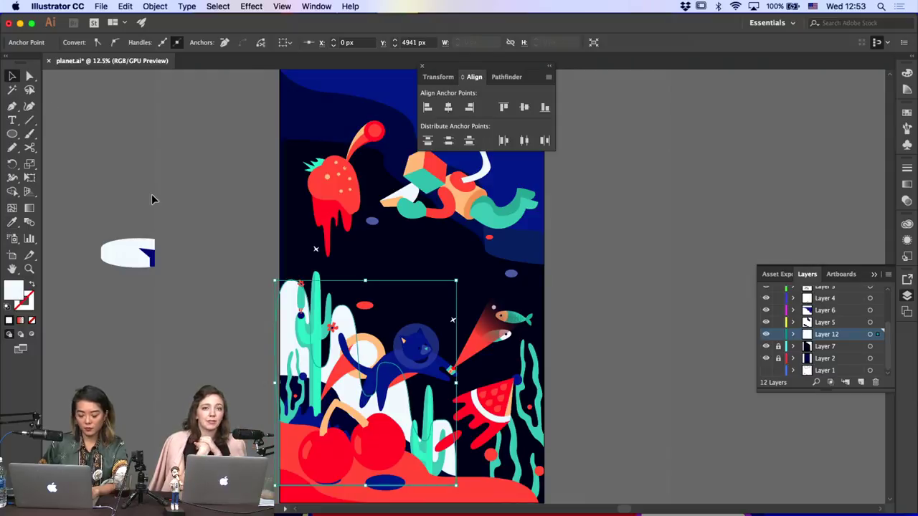
click(151, 194)
Move the white hills up behind the cacti and pull their lower-right corner down to the red ground
click(338, 281)
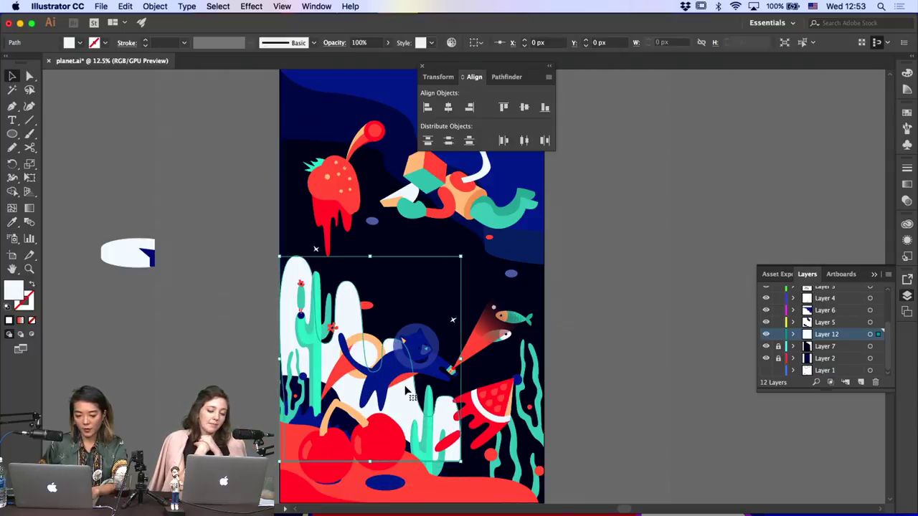
key(a)
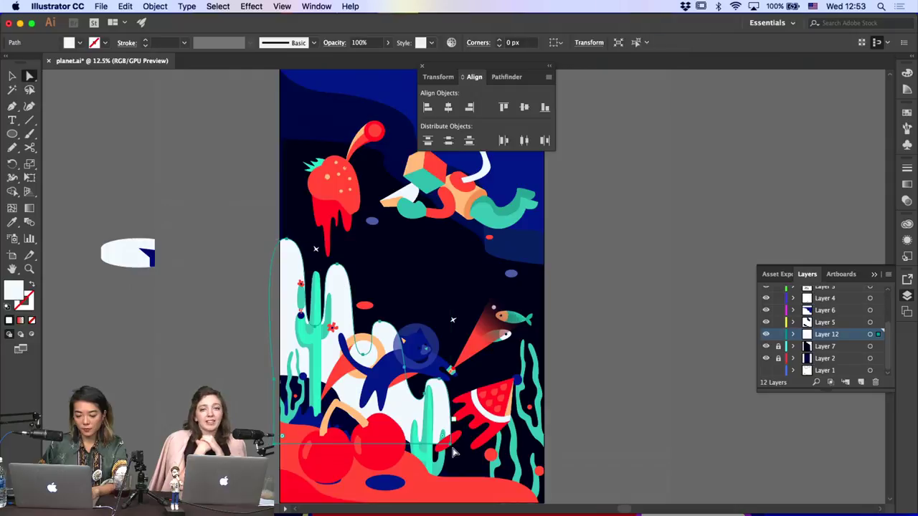
click(450, 445)
click(443, 423)
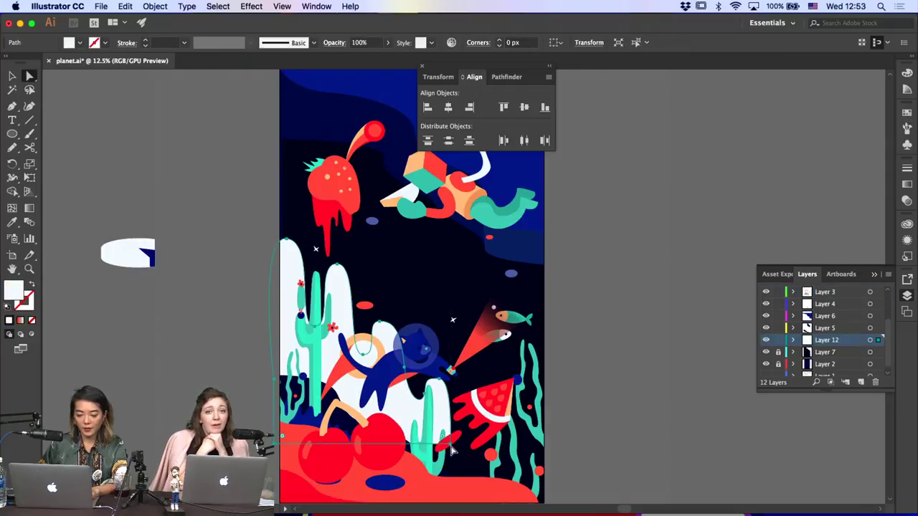
click(453, 450)
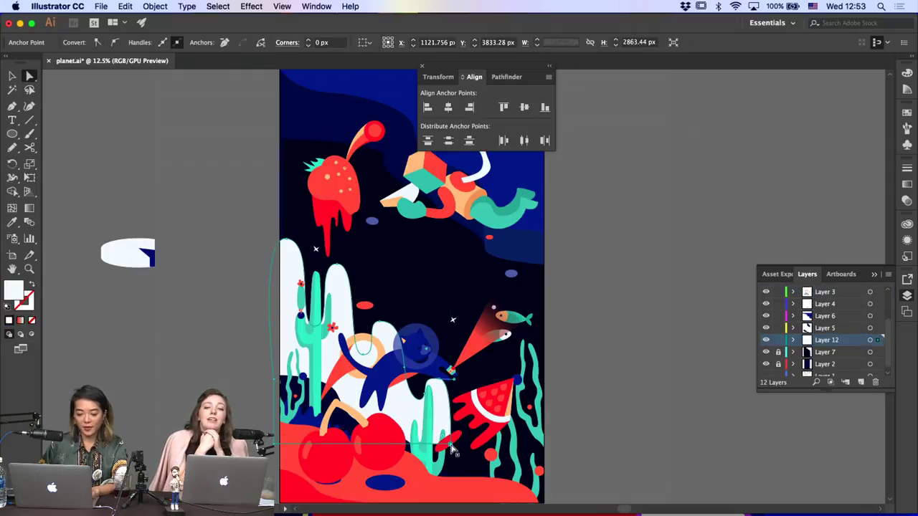
click(616, 462)
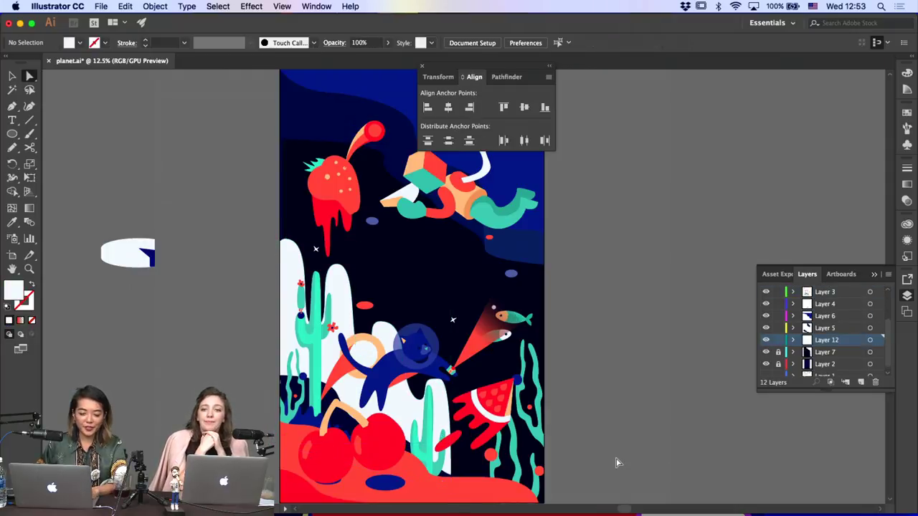
Adjust the curve anchors of the dark blue ground shape behind the cherries
click(335, 399)
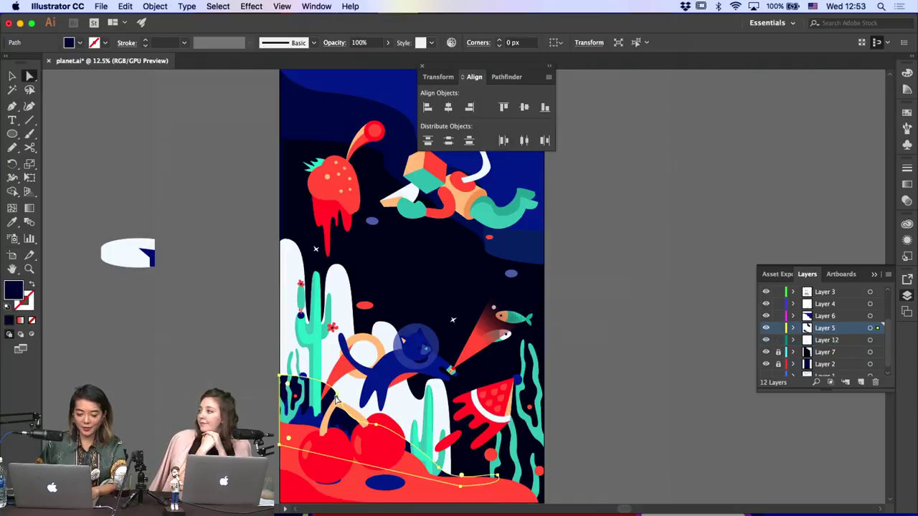
click(378, 428)
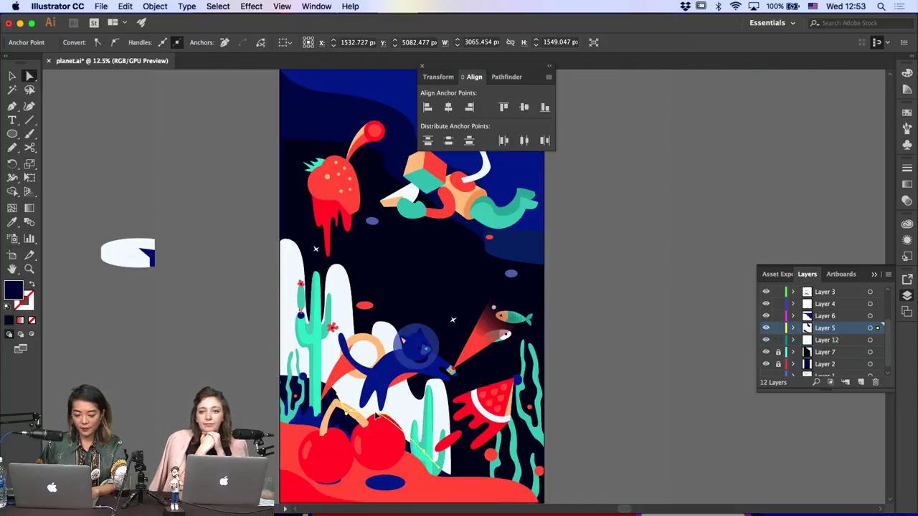
click(439, 473)
click(463, 475)
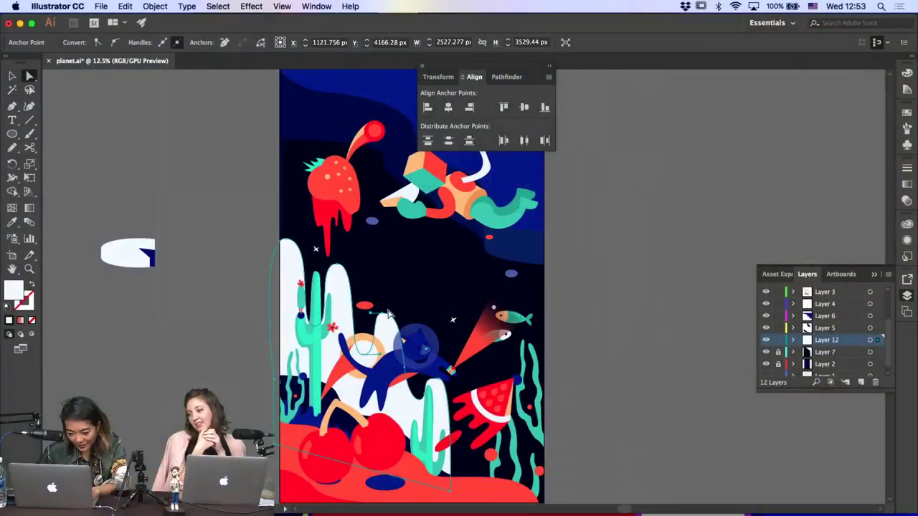
Raise the peak of the third white hill, just behind the cat's head
click(384, 315)
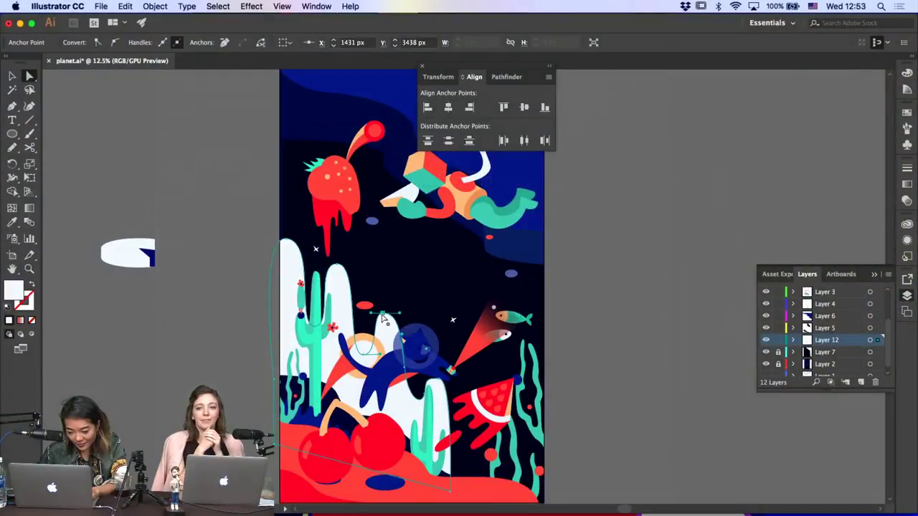
click(627, 327)
scroll(627, 327, down, 2)
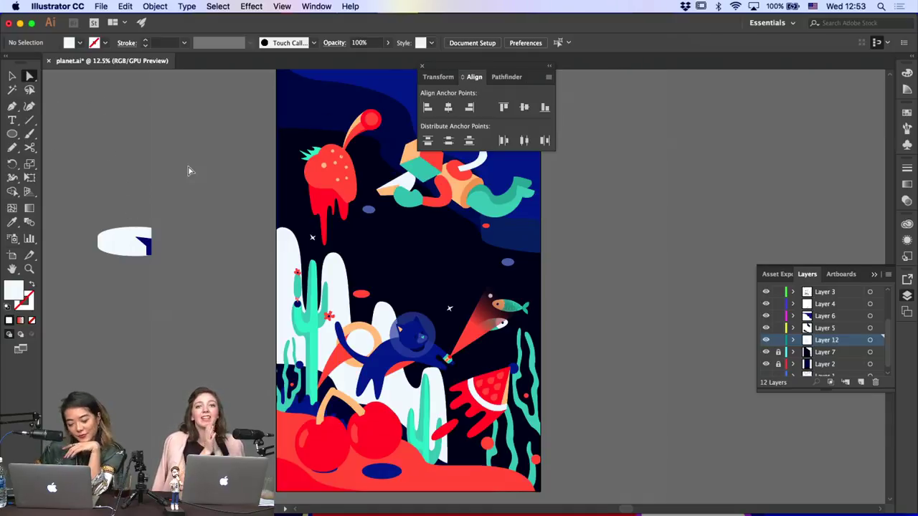
click(405, 407)
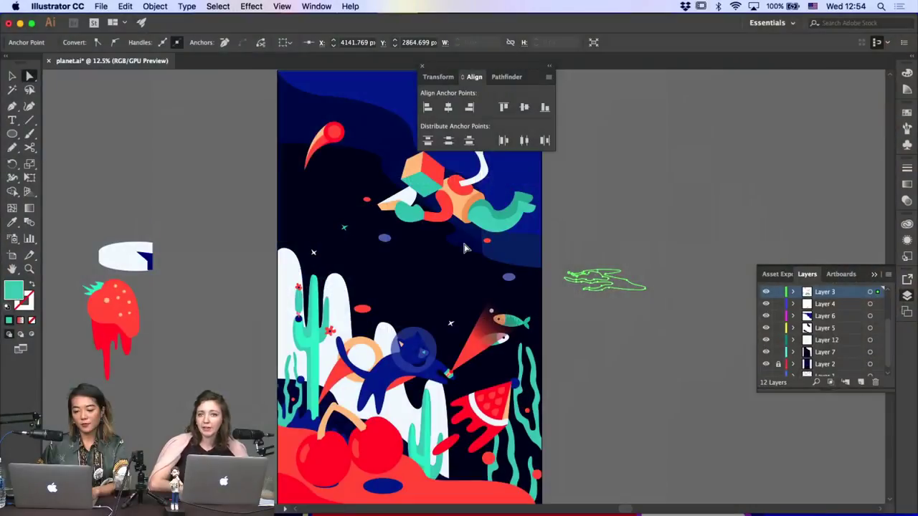
Reshape the dark background shape's edge below the astronaut with a deeper curve and lower its upper-right corner
click(453, 244)
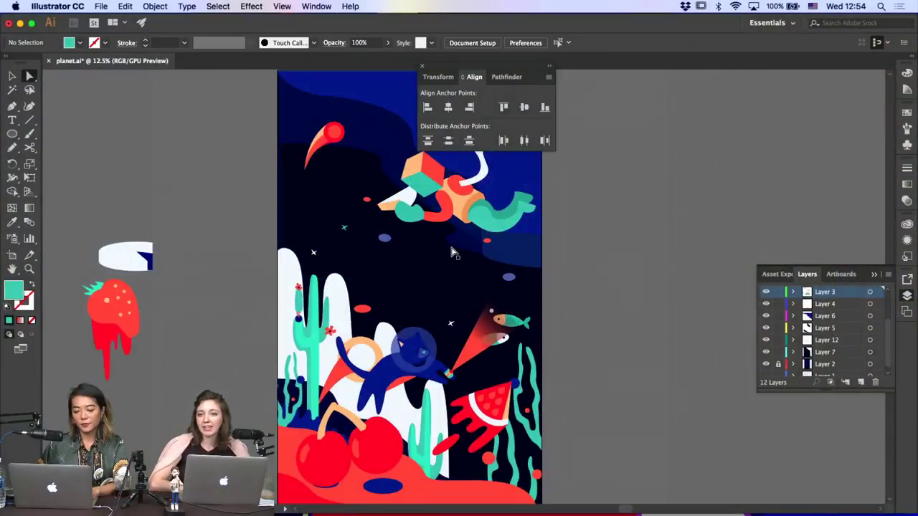
drag(453, 233, 432, 232)
mouse_move(495, 256)
mouse_down()
mouse_move(478, 266)
mouse_move(469, 252)
mouse_move(484, 256)
mouse_up()
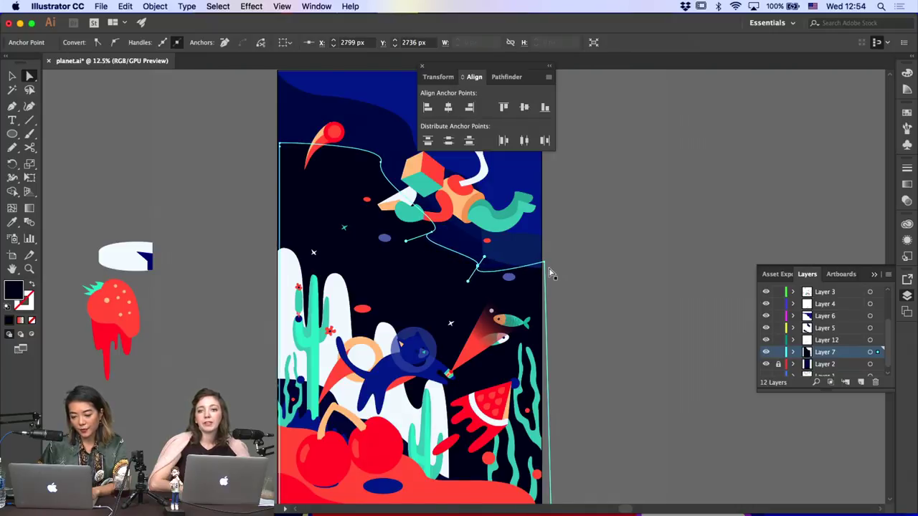
drag(544, 265, 544, 289)
click(578, 299)
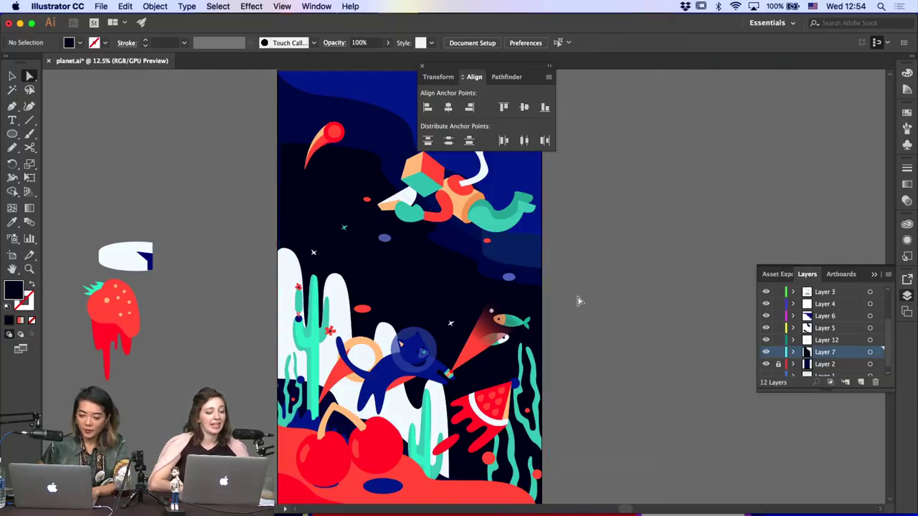
Round out the dark background shape's curve beside the cube head and pull its upper-left corner to the artboard's edge
click(380, 164)
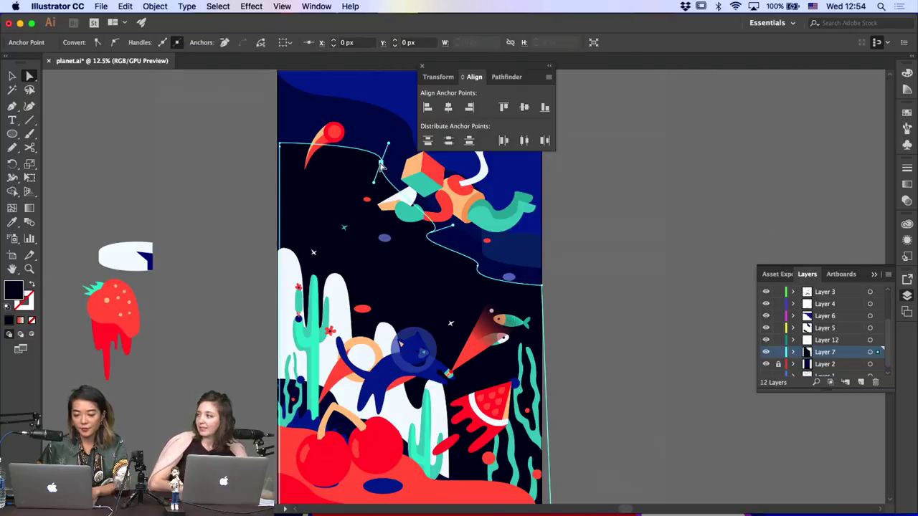
click(388, 144)
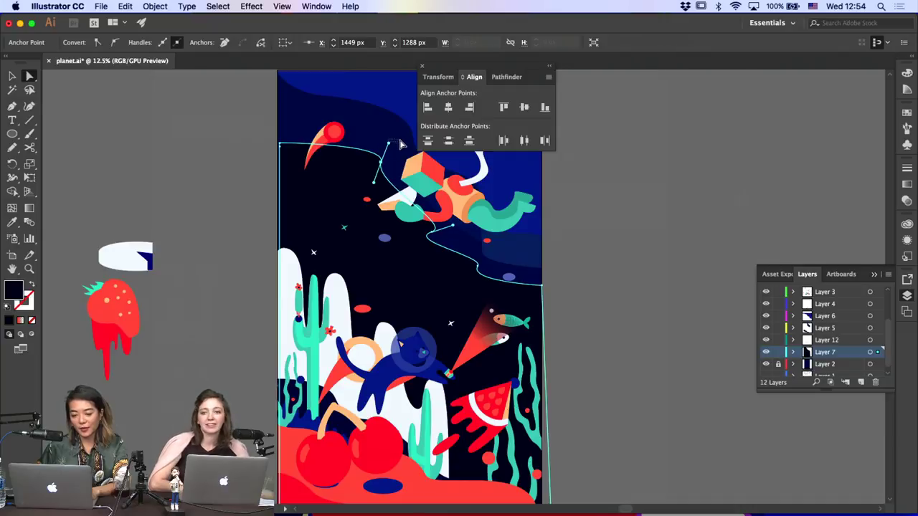
click(380, 170)
click(380, 164)
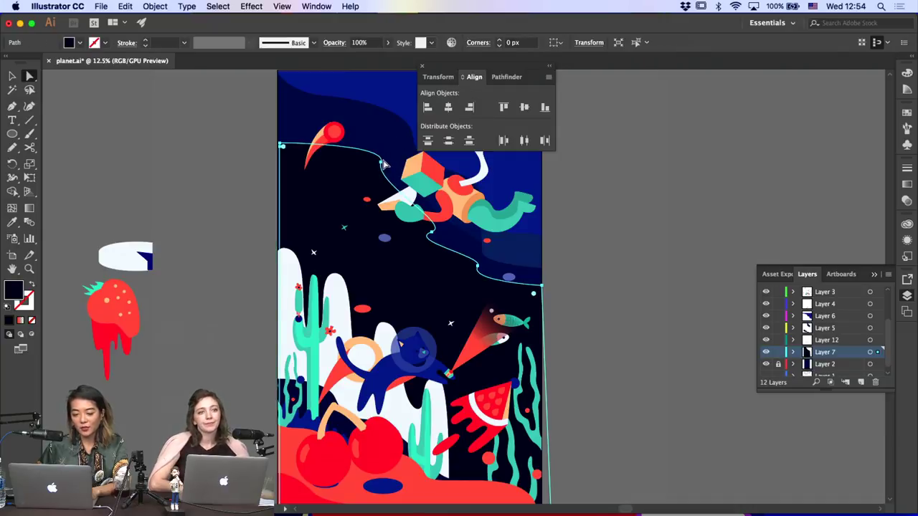
click(381, 164)
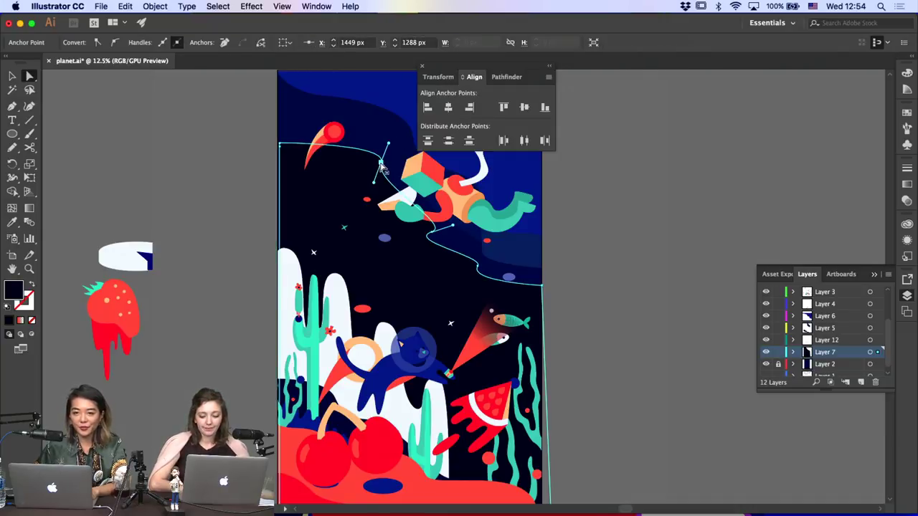
drag(388, 144, 409, 138)
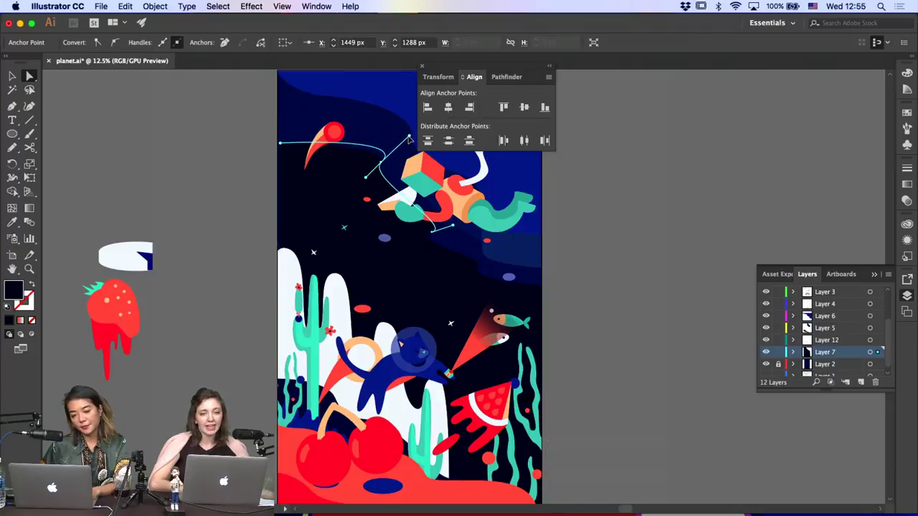
click(279, 138)
click(257, 161)
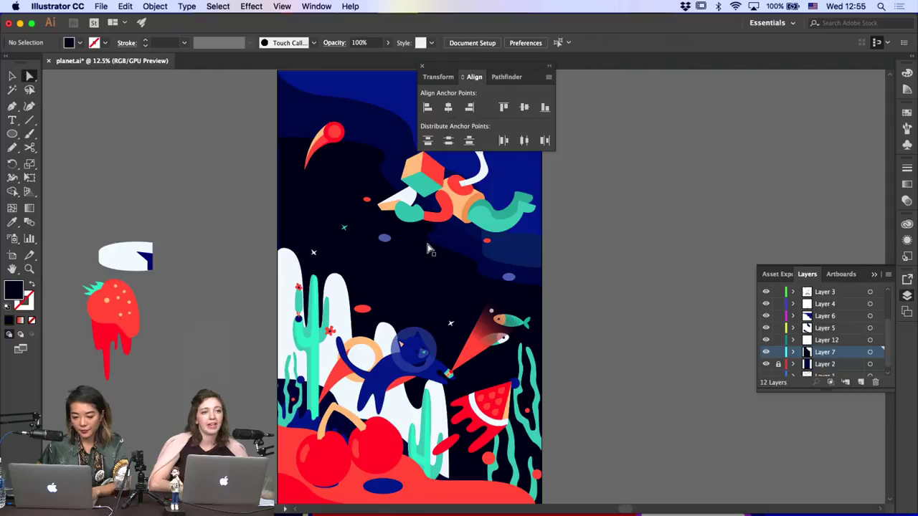
click(431, 239)
click(431, 239)
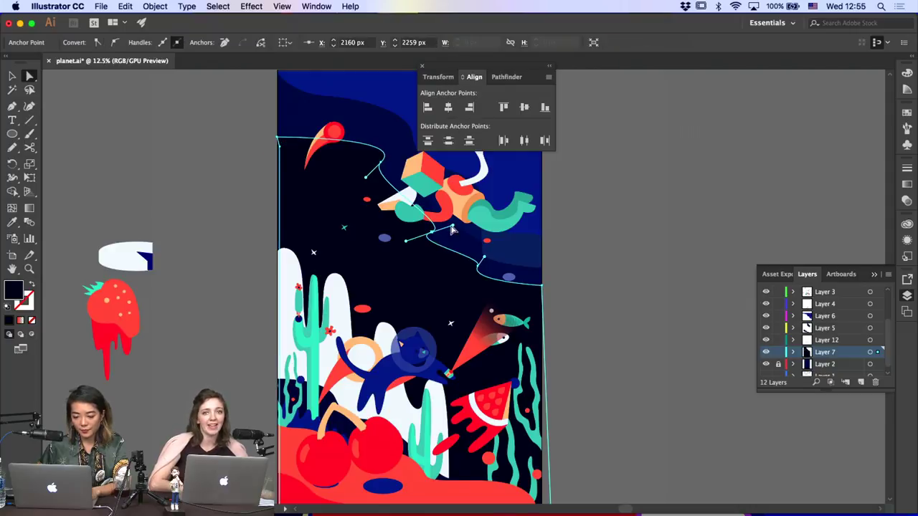
click(579, 266)
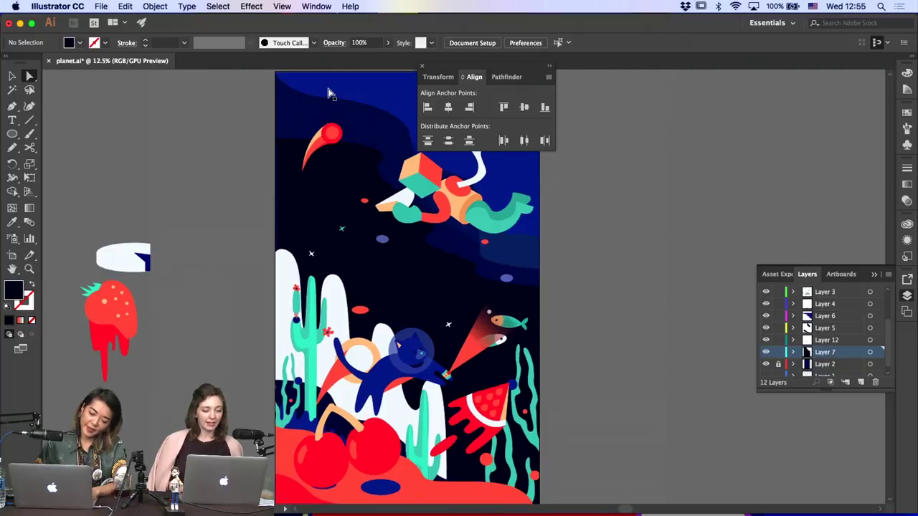
Move the orange ringed comet from behind the cat off the artboard into the empty area beside it
scroll(331, 95, right, 5)
click(11, 76)
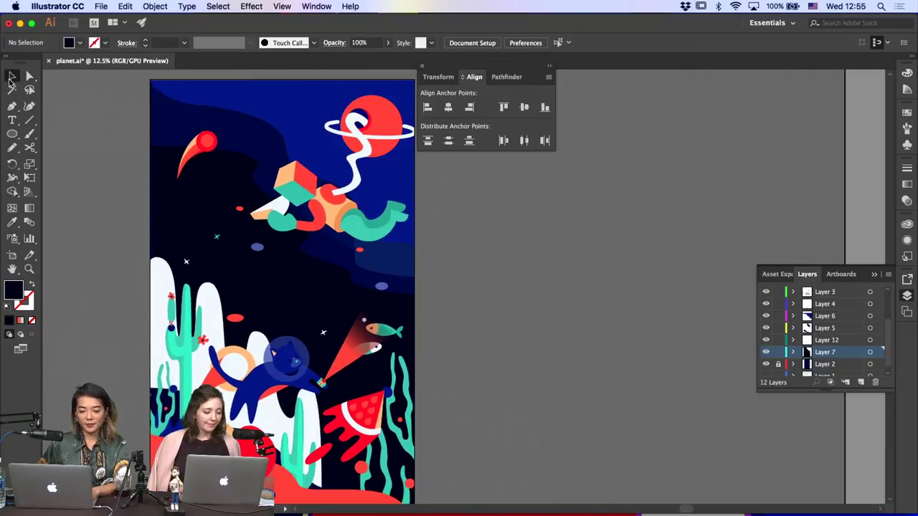
click(226, 356)
drag(227, 357, 93, 276)
Raise the peak of the rightmost white hill up to the cat's outstretched paw
key(a)
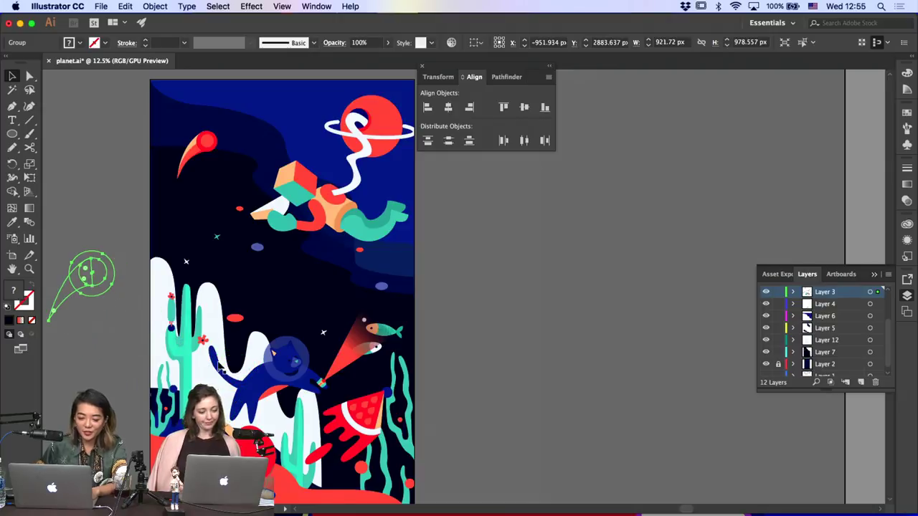
click(285, 432)
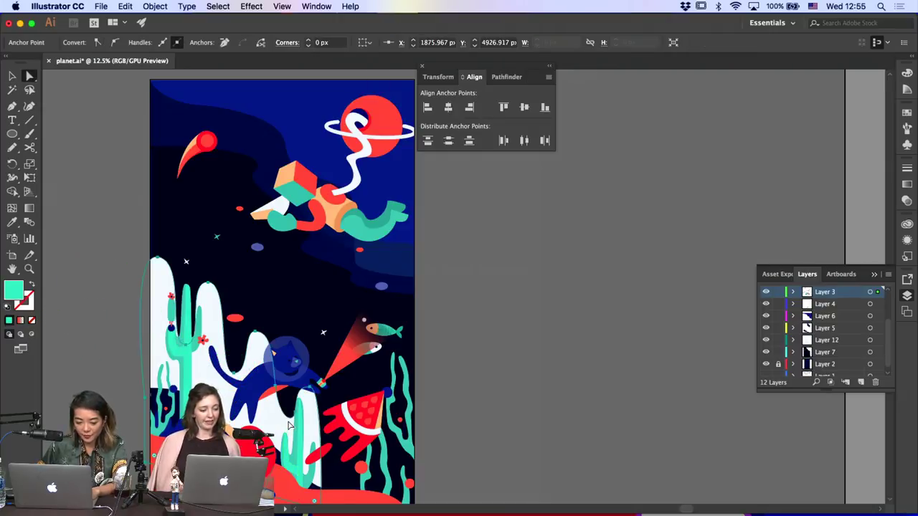
click(287, 422)
drag(295, 416, 309, 375)
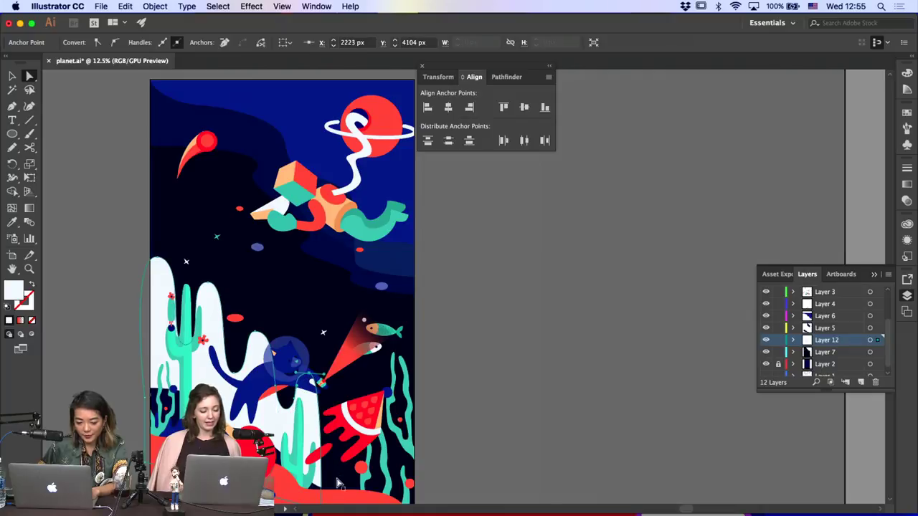
click(463, 427)
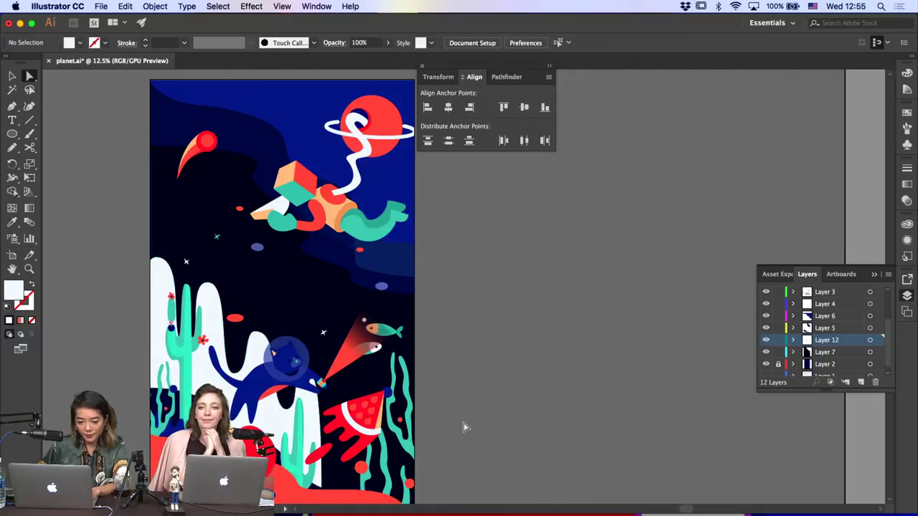
Add two anchor points along the white hills' edge below the cat's paw and pull the upper one outward behind the watermelon slice
scroll(463, 427, down, 5)
click(324, 333)
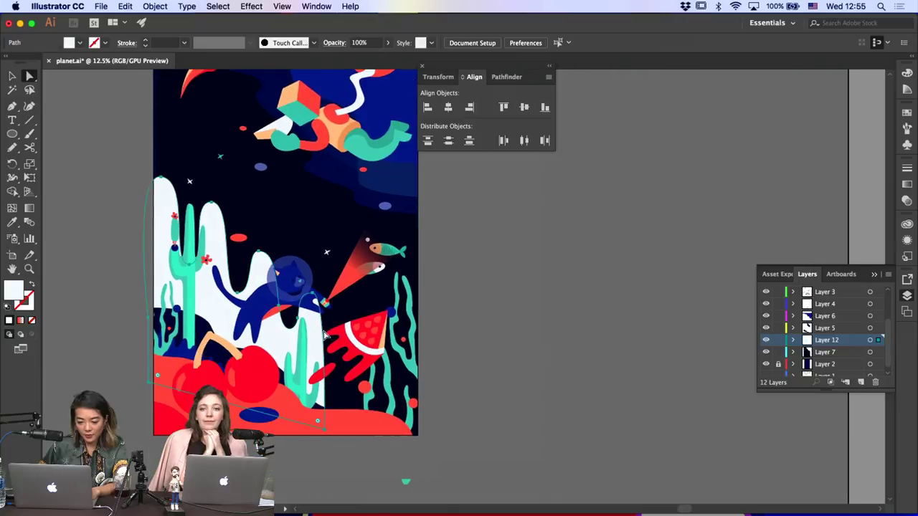
key(p)
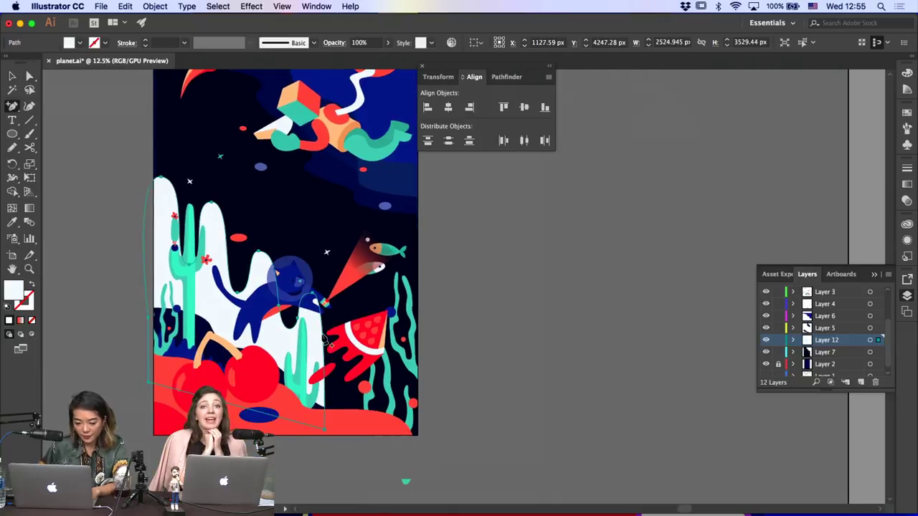
click(323, 336)
click(324, 376)
key(a)
drag(323, 344, 351, 335)
Extend the white hills' lower corner behind the red ground to below the watermelon and shift the anchor behind the slice outward
drag(325, 428, 362, 427)
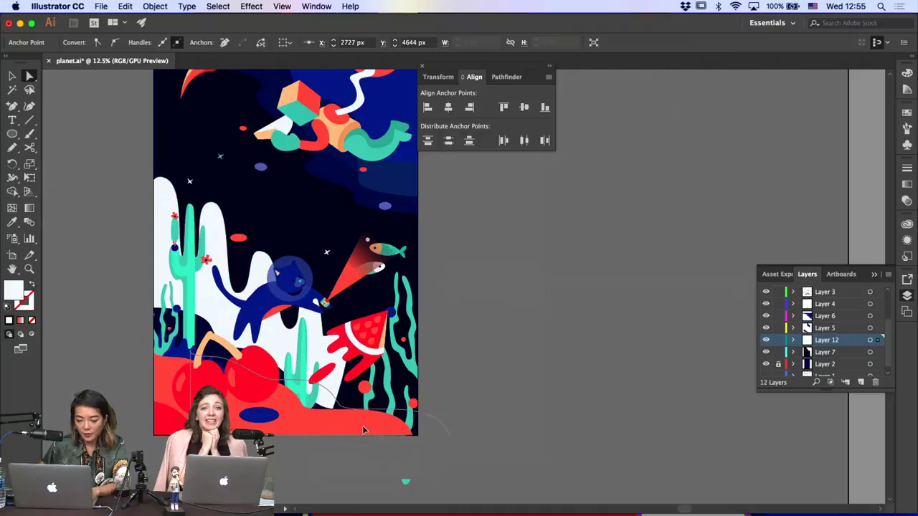
click(362, 425)
click(360, 422)
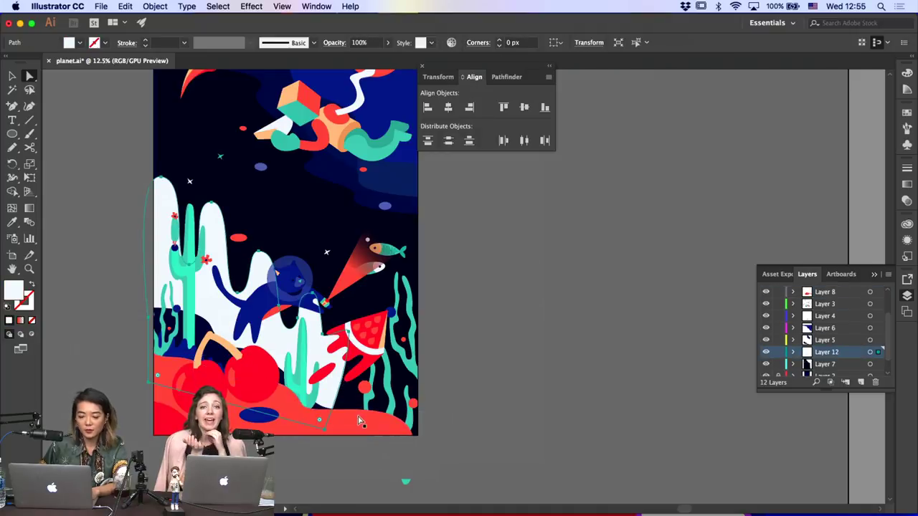
drag(325, 431, 389, 429)
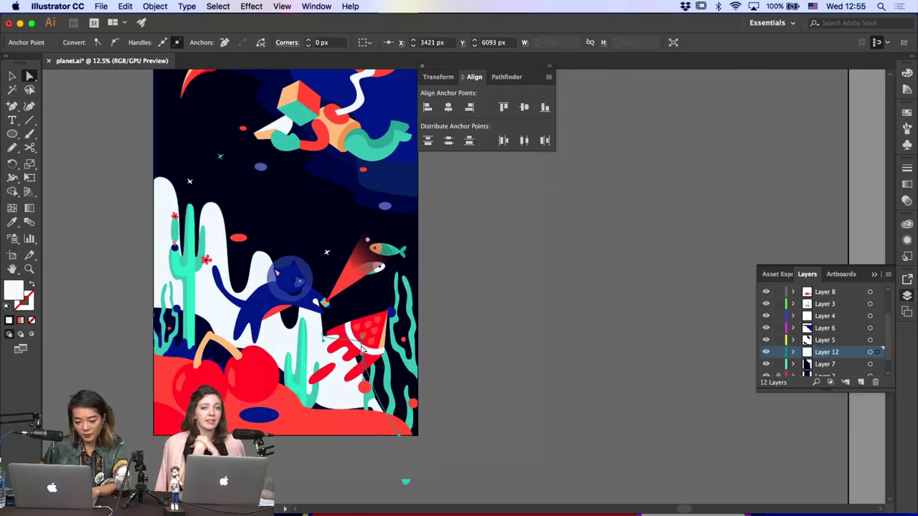
click(362, 337)
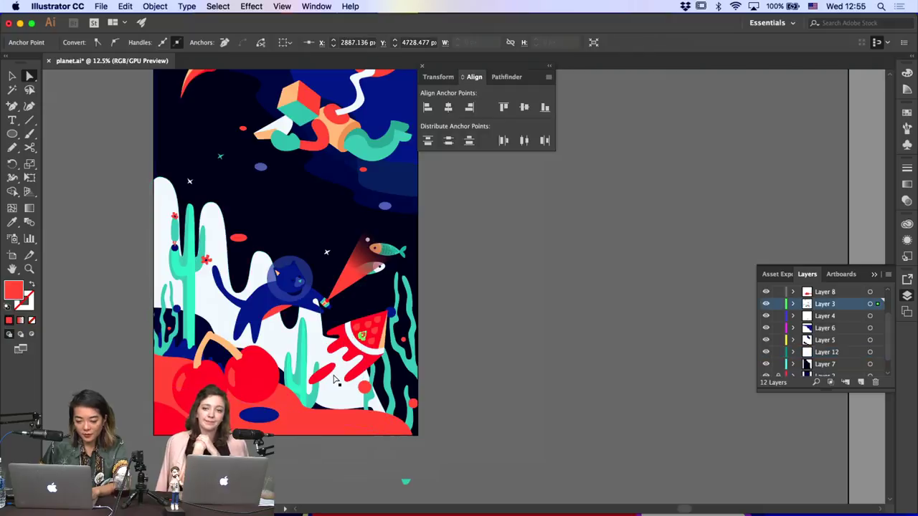
Curve the white hills' edge below the cat's paw and smooth the corner behind the watermelon slice into a rounded hump
click(322, 337)
click(342, 362)
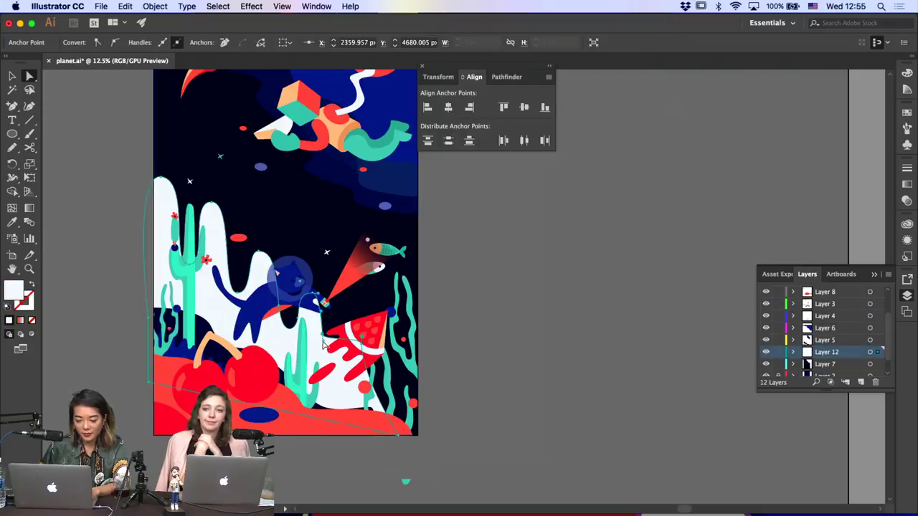
click(325, 345)
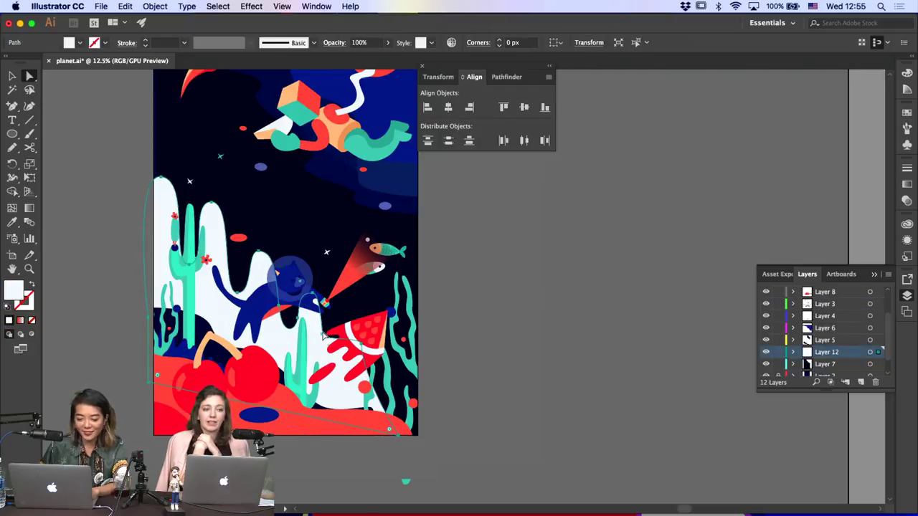
click(323, 341)
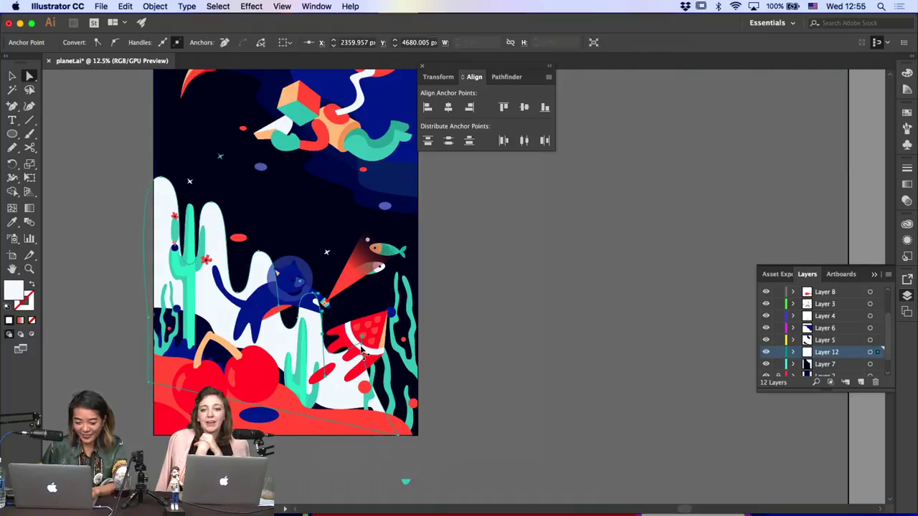
key(p)
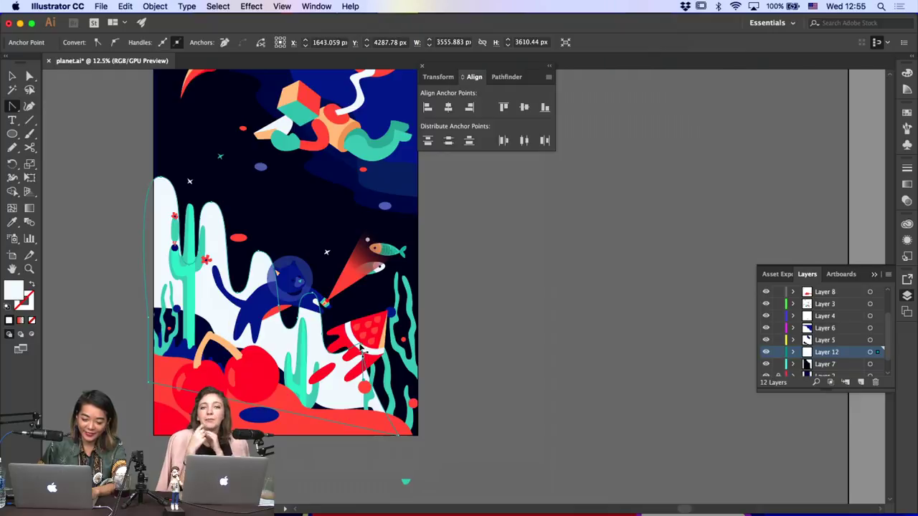
drag(361, 346, 384, 348)
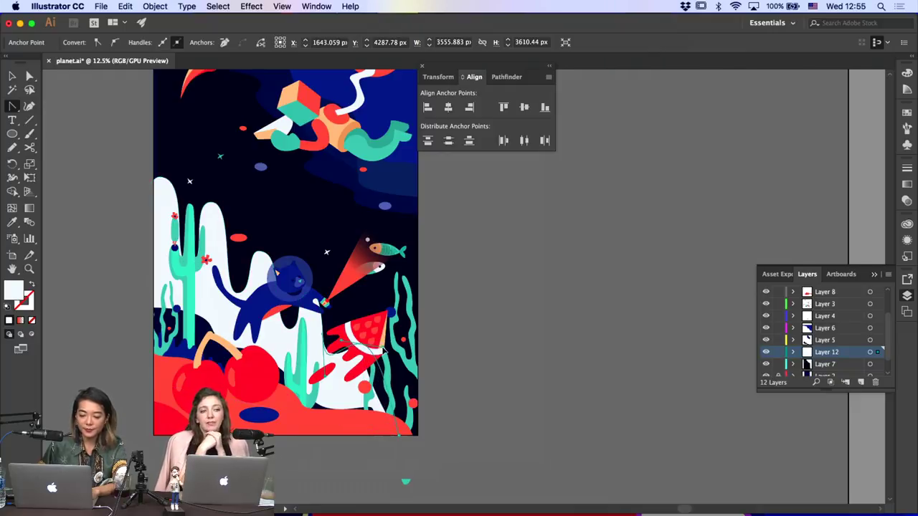
key(a)
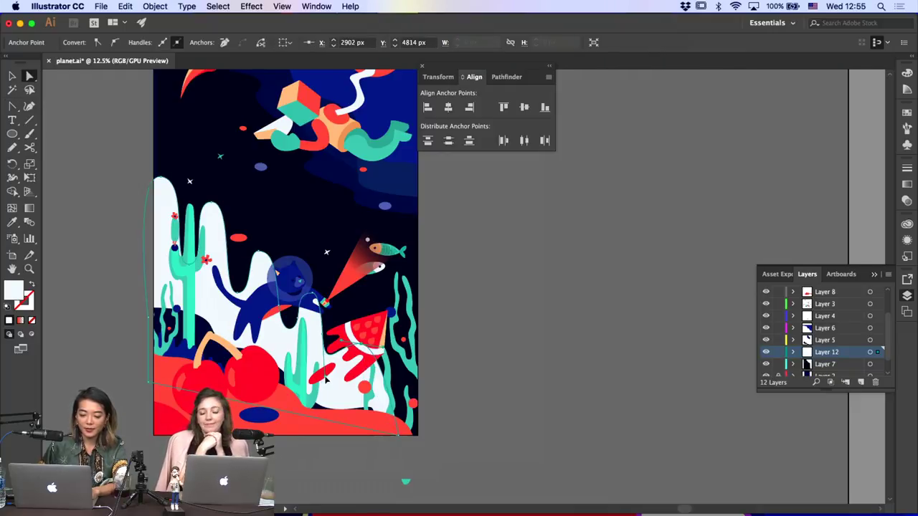
click(440, 393)
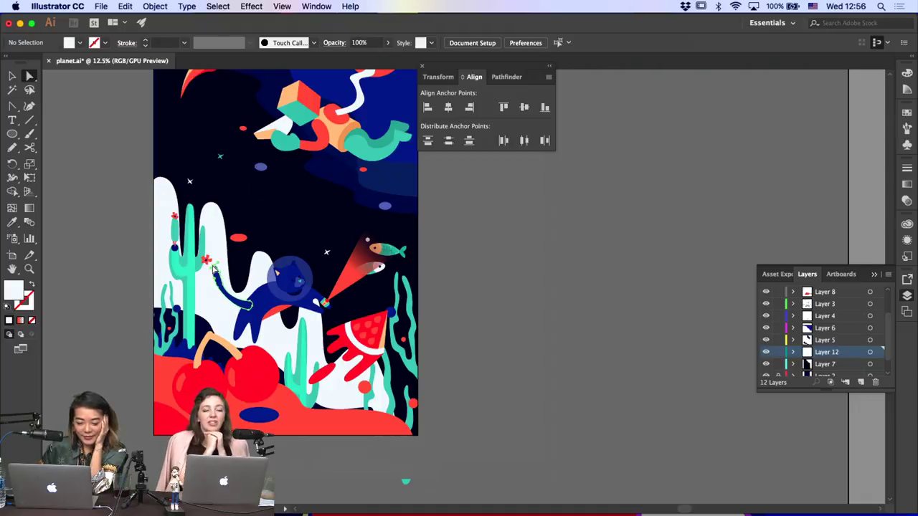
Raise the leftmost white hill's peak and the valley behind the tall cactus
click(214, 236)
click(163, 181)
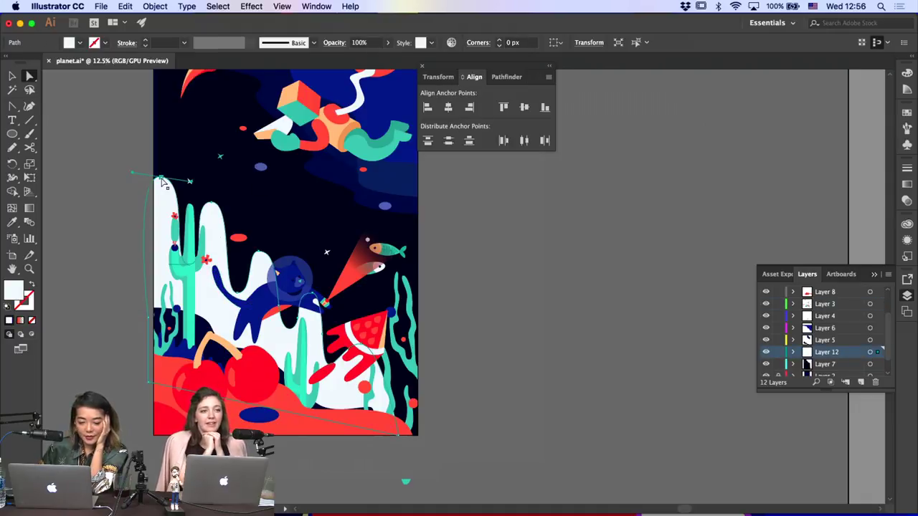
drag(163, 181, 159, 163)
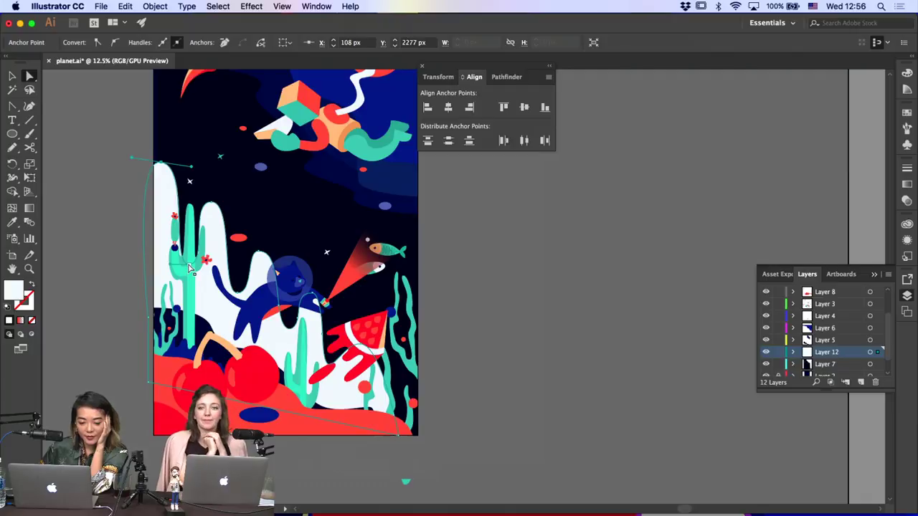
drag(188, 265, 189, 248)
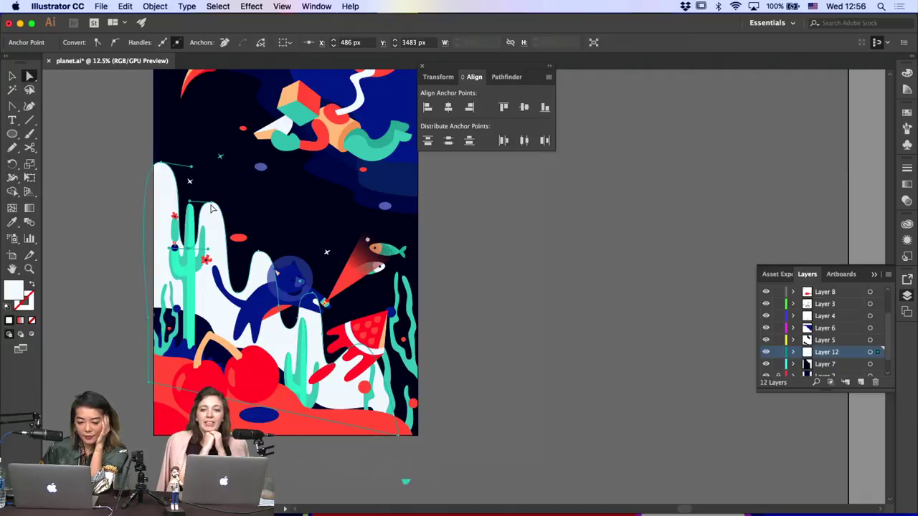
Raise the white valley above the cat's tail and the hill peaks beside the cat's head and at its paw
click(237, 284)
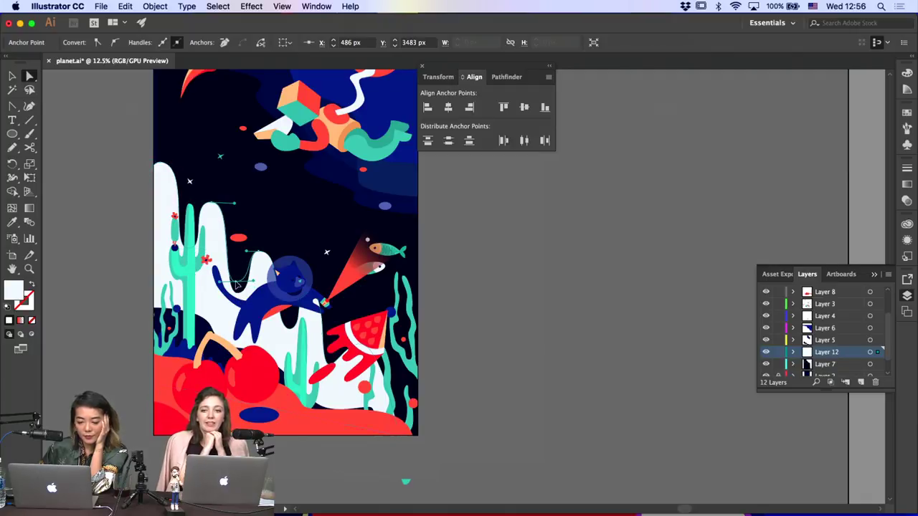
click(260, 245)
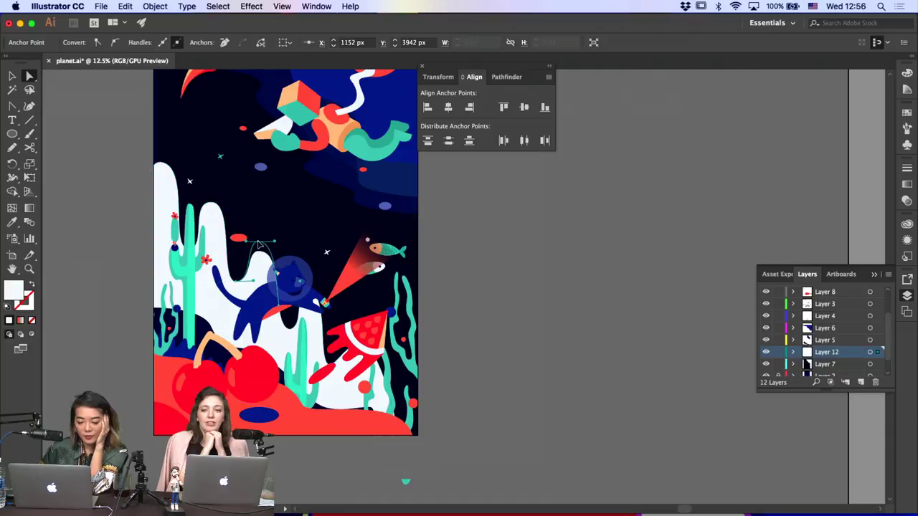
click(314, 294)
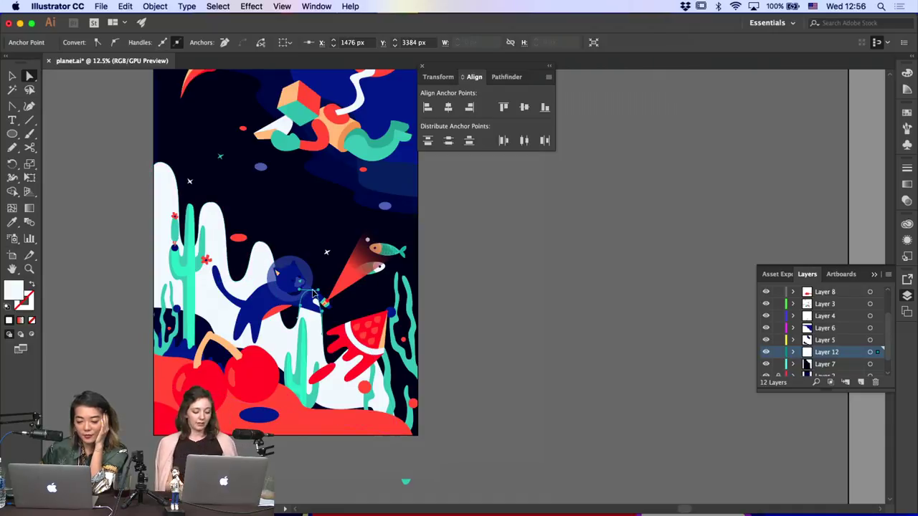
Raise the white hills' valley below the cat's paw and the rounded hump behind the watermelon slice
click(324, 335)
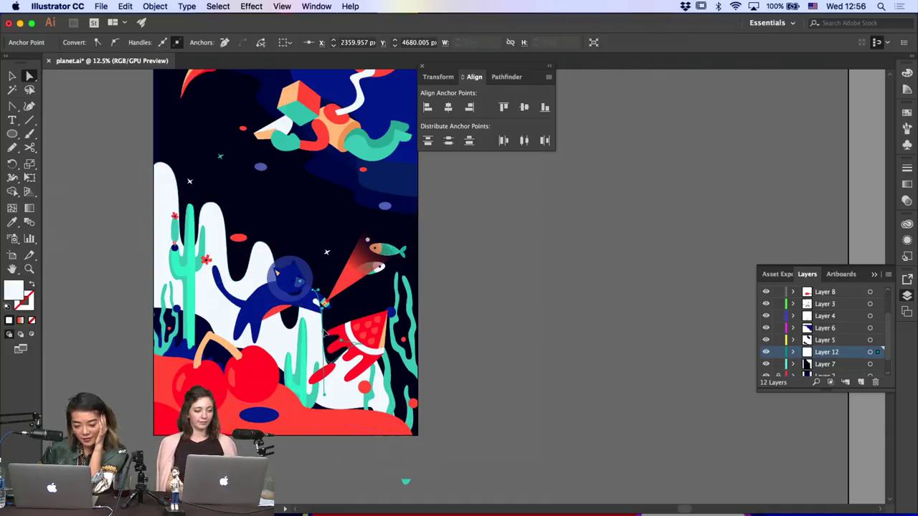
drag(324, 333, 327, 319)
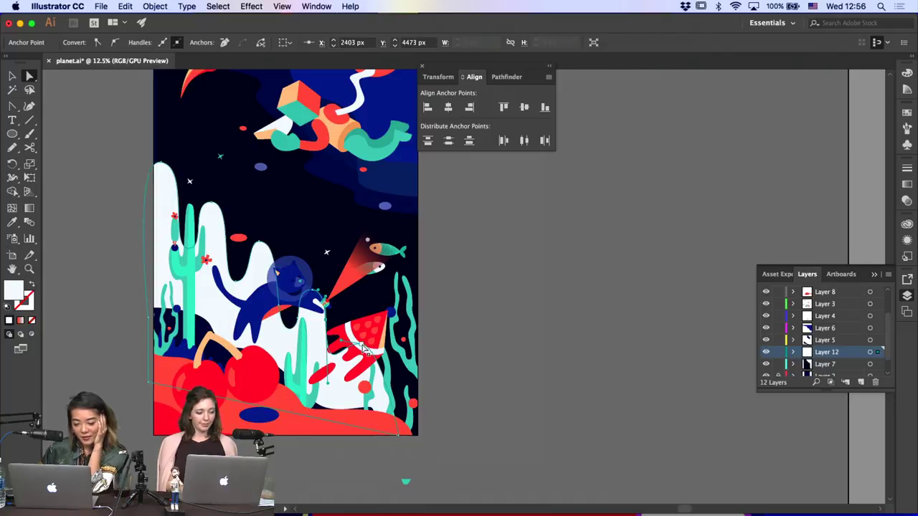
click(374, 332)
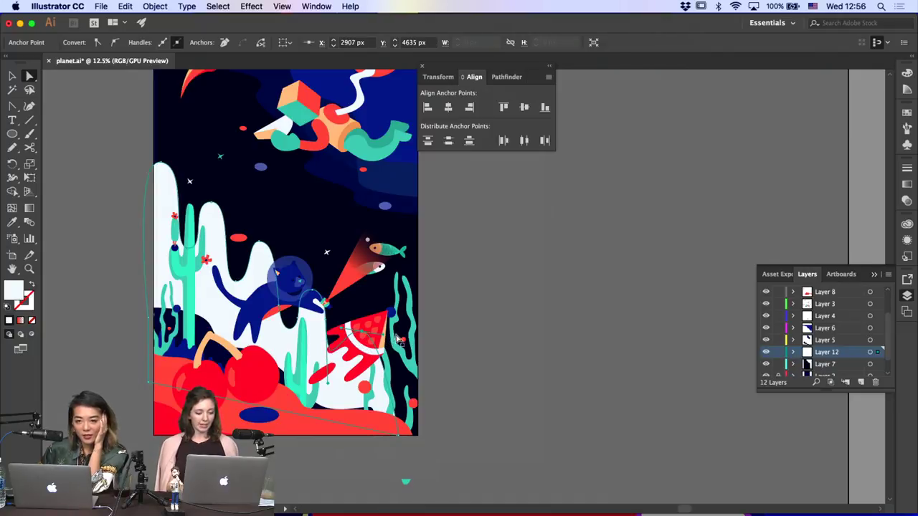
click(470, 363)
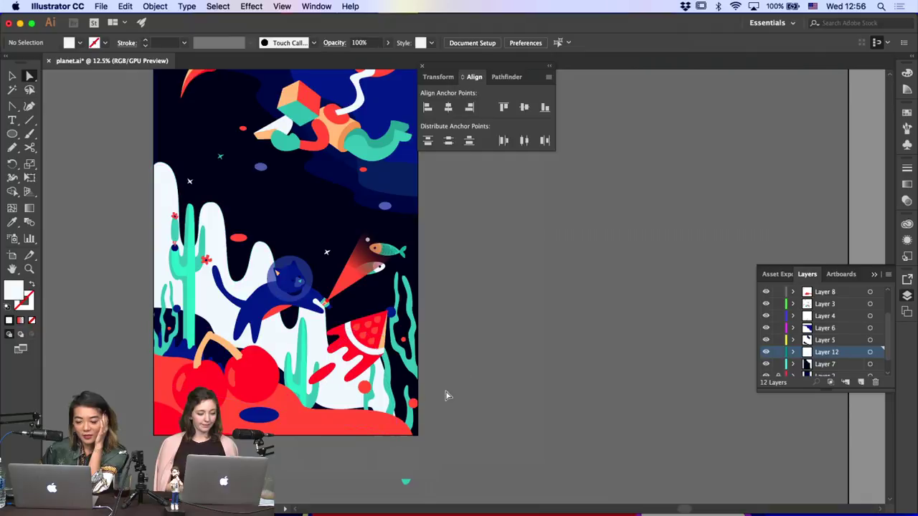
click(350, 395)
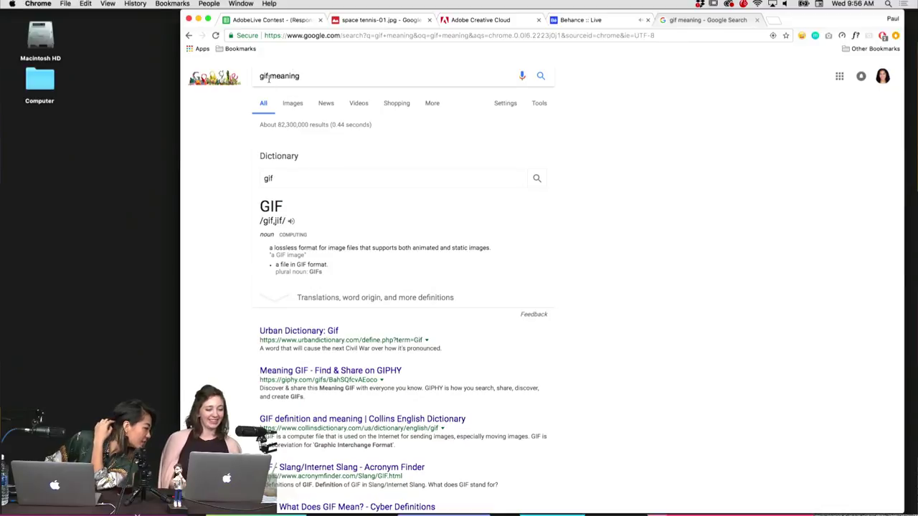
In Chrome, change the Google search from "gif meaning" to "gif acronym"
click(269, 79)
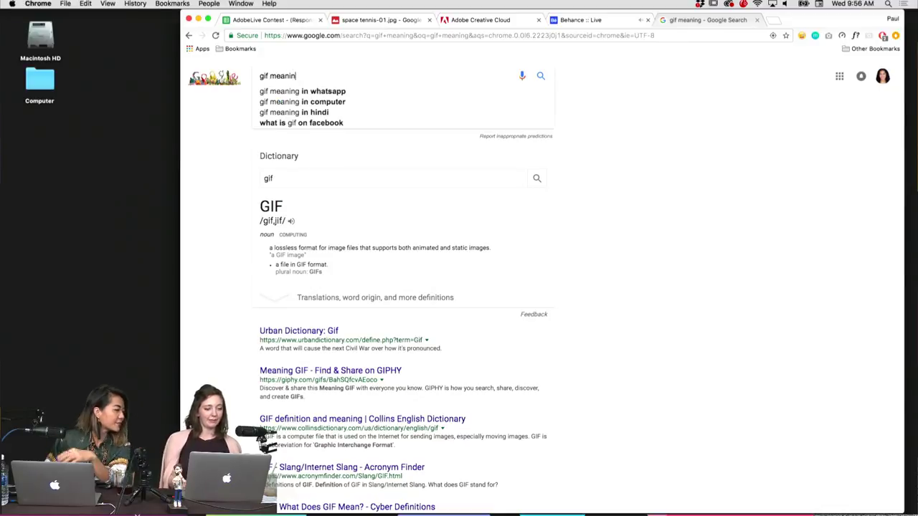
key(BackSpace)
key(BackSpace)
key(BackSpace)
text(acrony)
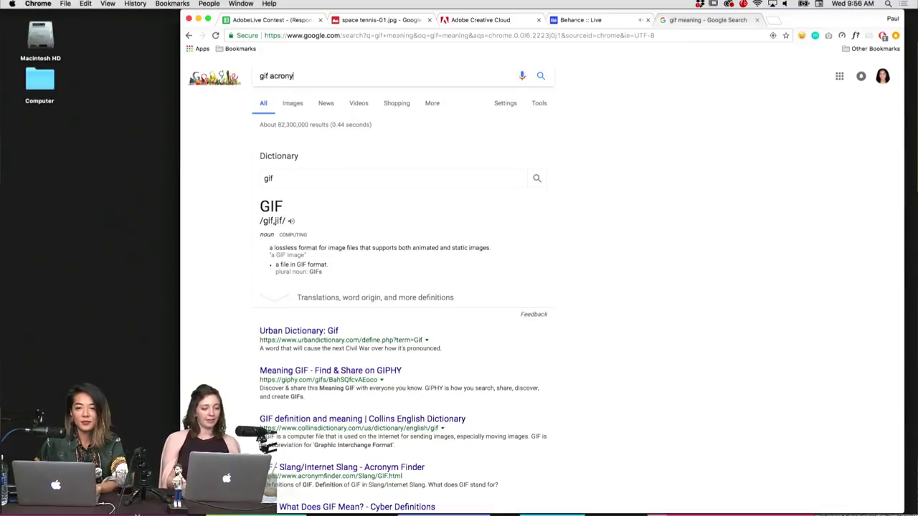
text(m)
key(Return)
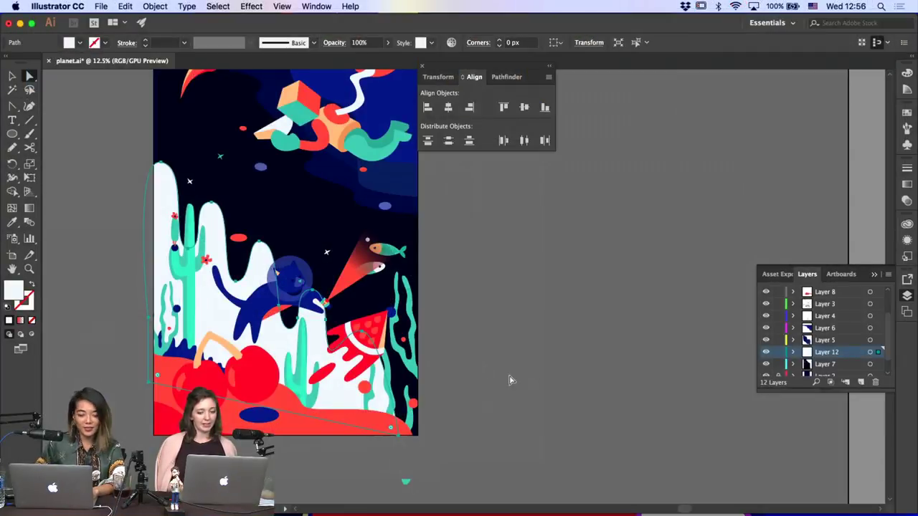
Back in Illustrator, widen the white hump behind the watermelon and pull the hills' lower corner past the artboard's right edge
click(366, 336)
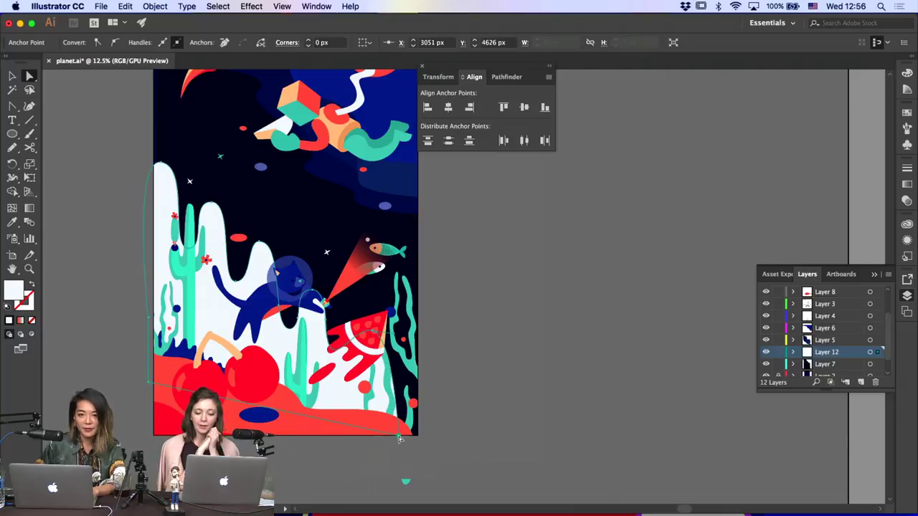
click(482, 422)
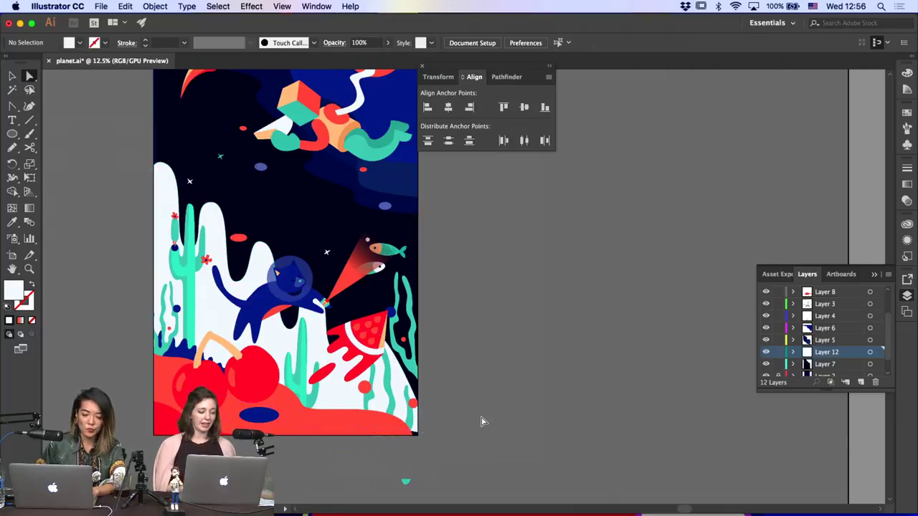
click(402, 401)
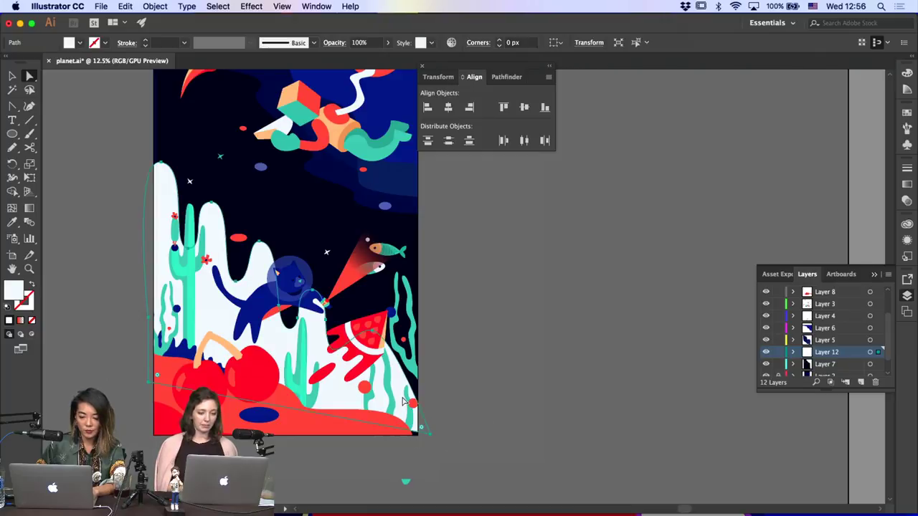
click(372, 336)
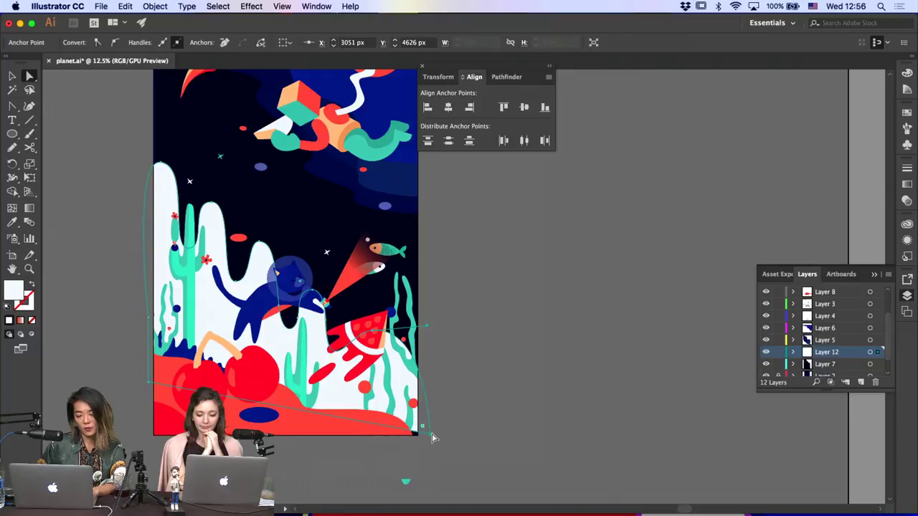
click(474, 414)
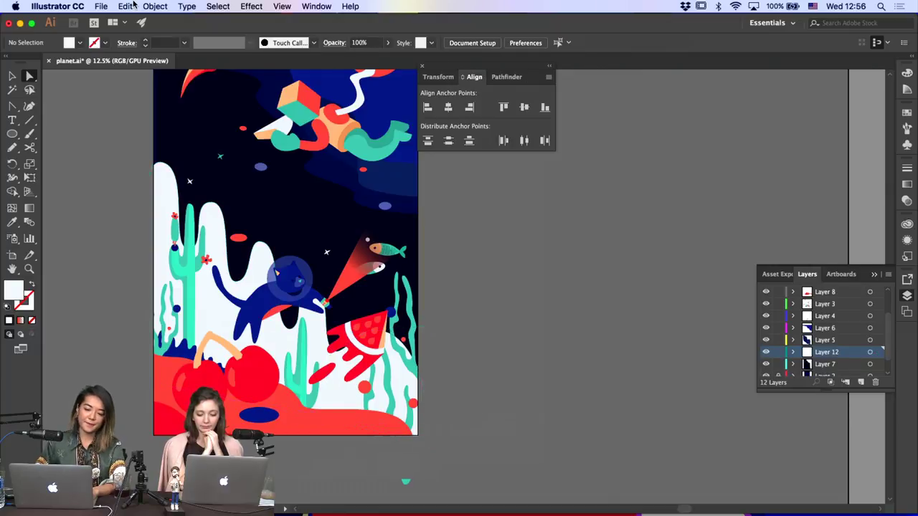
Raise the two seaweed clumps at the artboard's right edge, shifting the upper clump slightly left
click(14, 74)
click(413, 391)
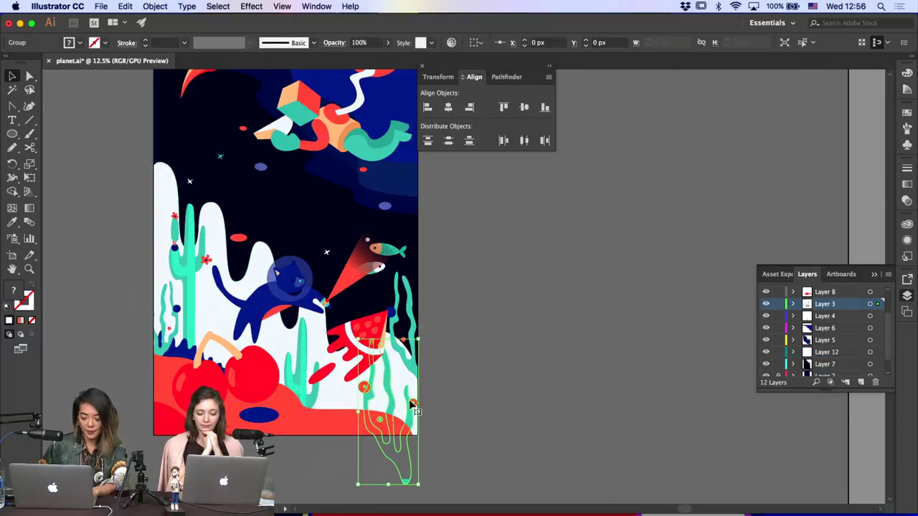
click(467, 396)
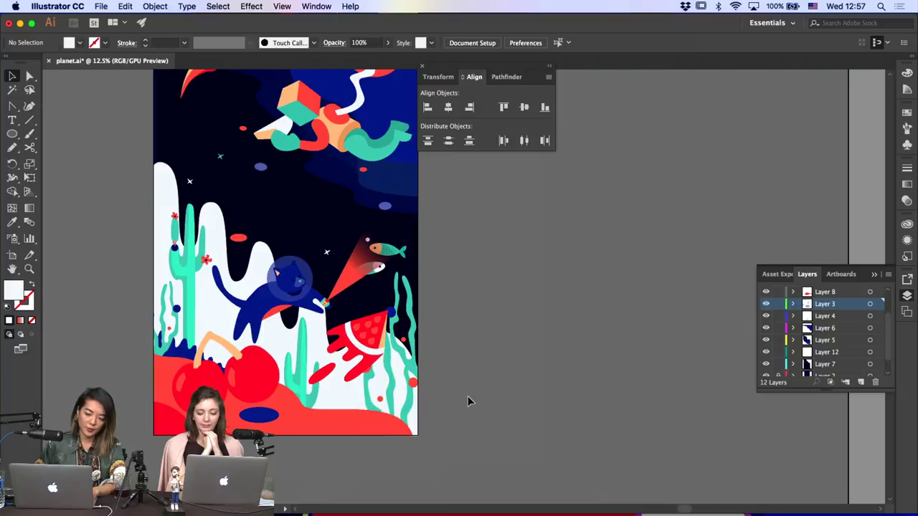
click(415, 365)
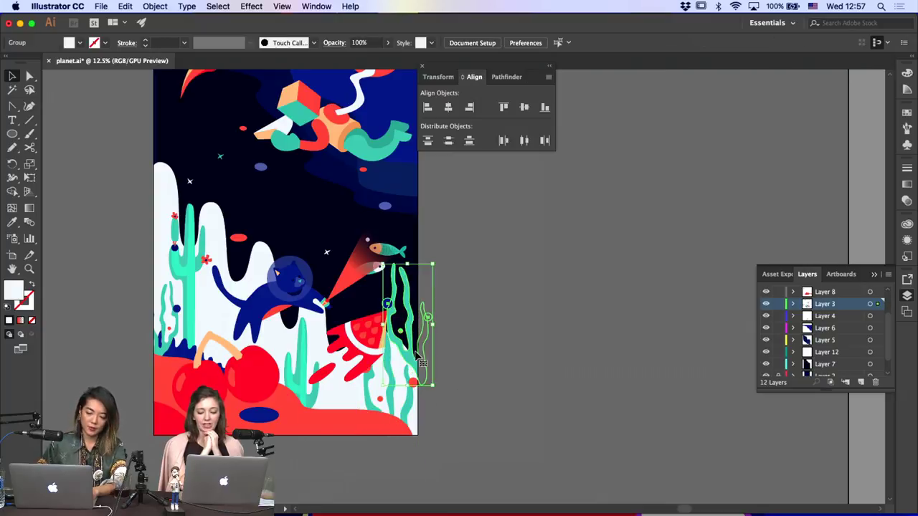
click(475, 369)
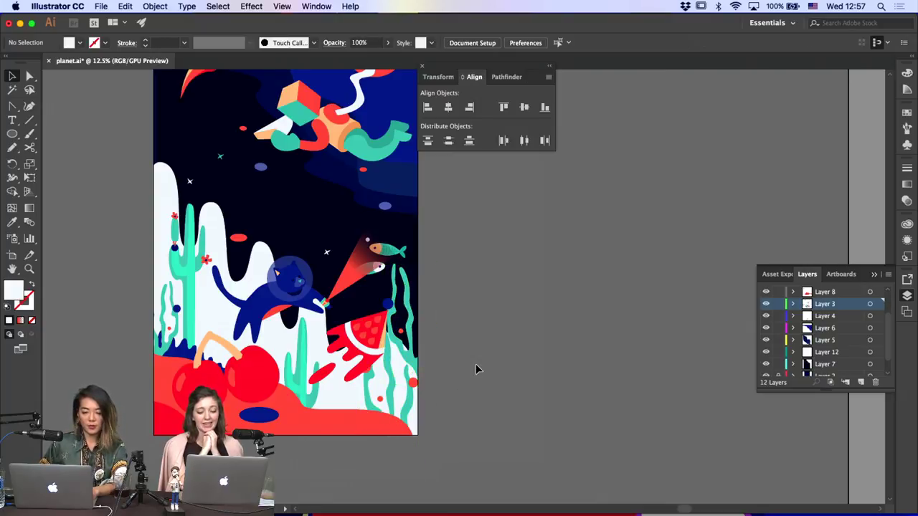
Draw a circle 153 px wide at the small cactus's base and fill it with the watermelon juice's red
click(13, 134)
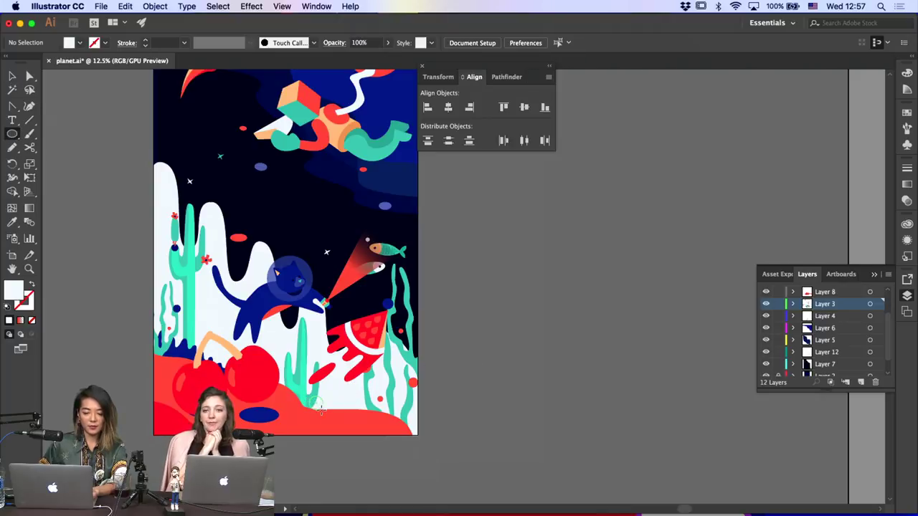
drag(319, 406, 321, 409)
key(i)
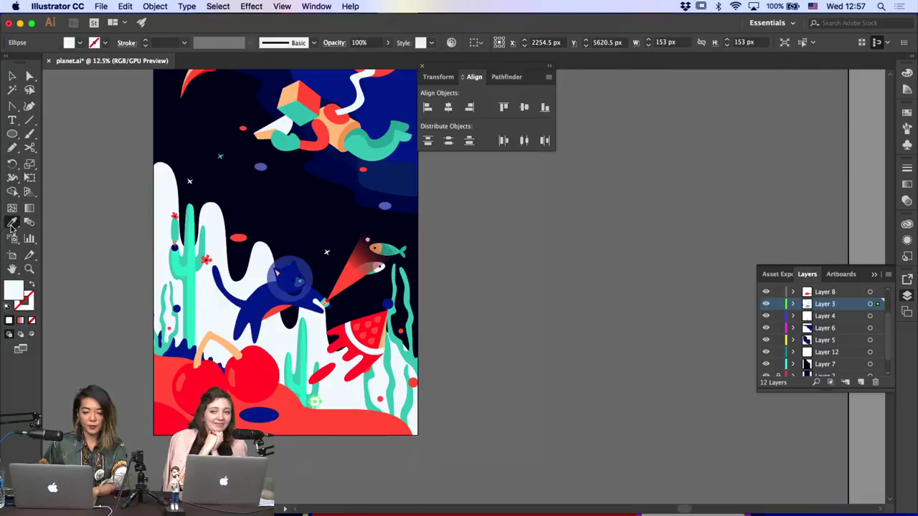
click(340, 353)
key(v)
click(511, 360)
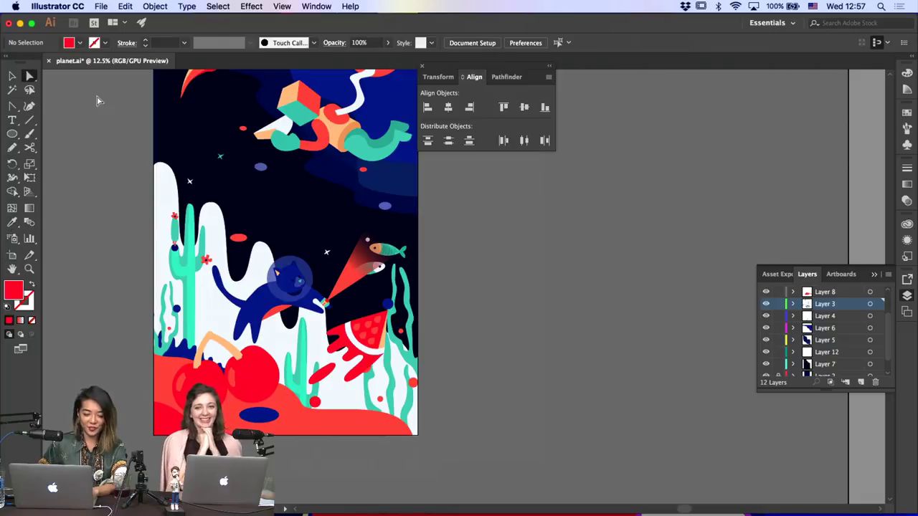
Draw a red 189 × 108 px ellipse on the ground beside the small cactus's base
click(7, 135)
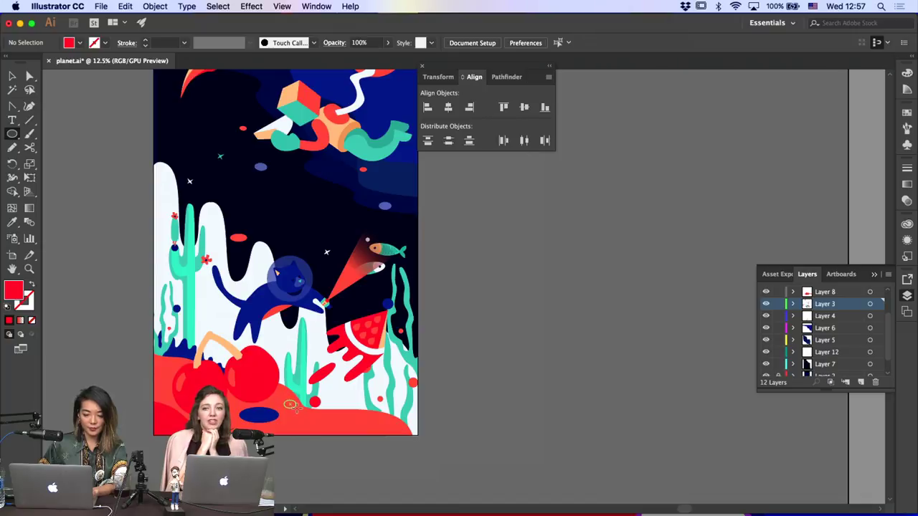
drag(283, 399, 298, 408)
key(i)
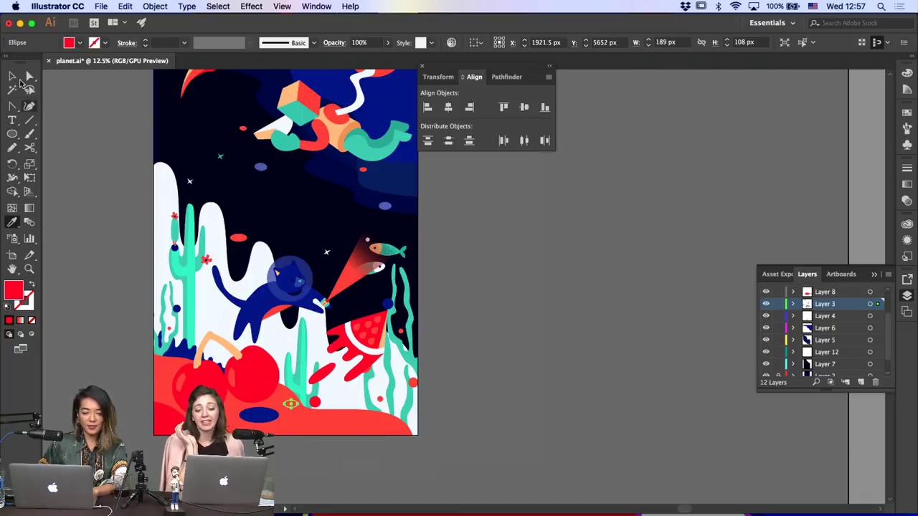
key(v)
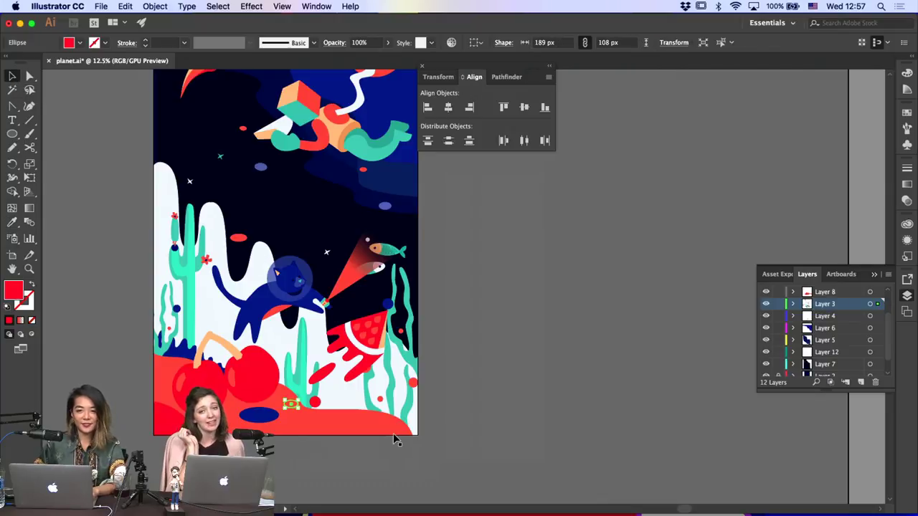
click(393, 433)
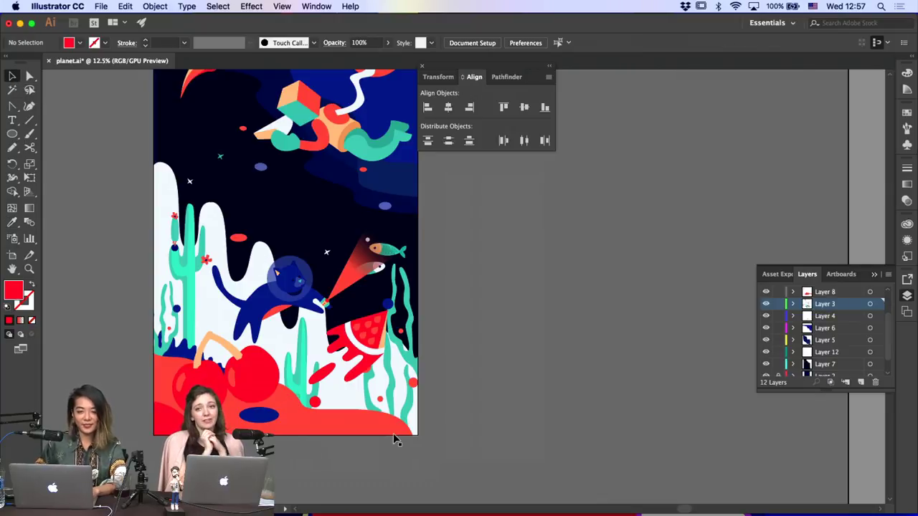
Tilt the new small red ellipse to match the watermelon drips' slant and raise it to the ground's edge
click(303, 402)
drag(304, 395, 320, 380)
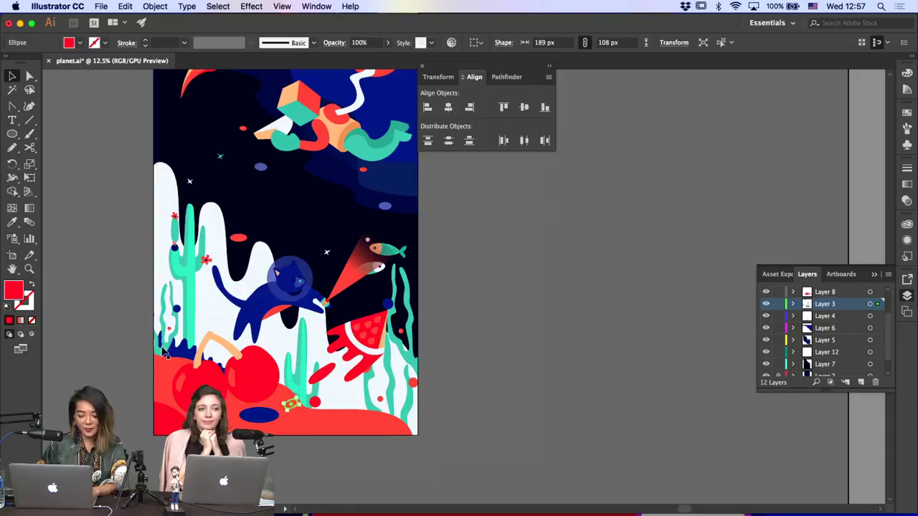
key(shift+Up)
key(shift+Up)
key(shift+Up)
key(shift+Up)
key(shift+Up)
key(shift+Up)
key(shift+Up)
key(shift+Up)
key(Up)
key(Up)
key(Up)
key(Up)
key(Up)
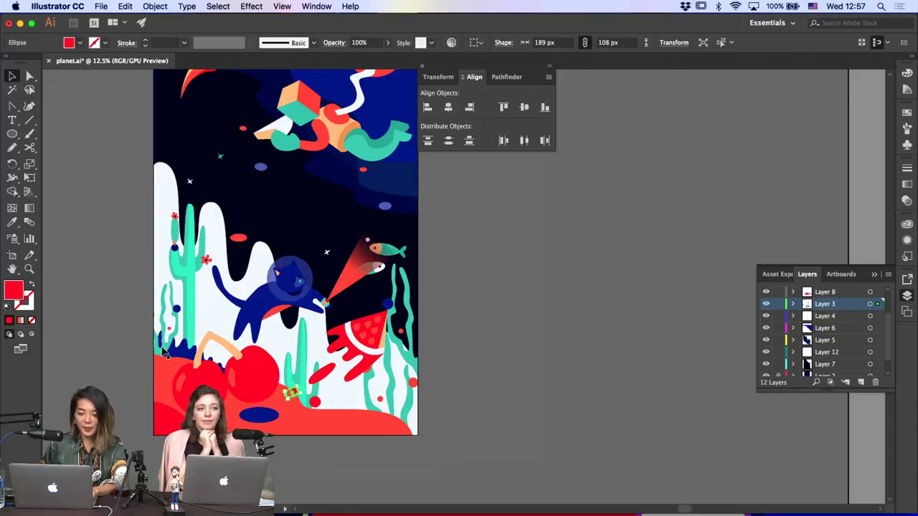
click(13, 223)
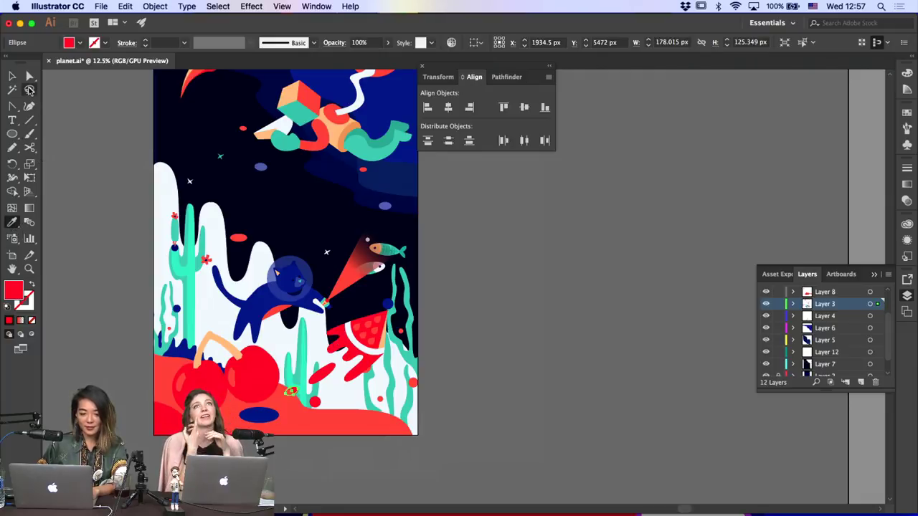
click(12, 75)
click(321, 385)
click(294, 391)
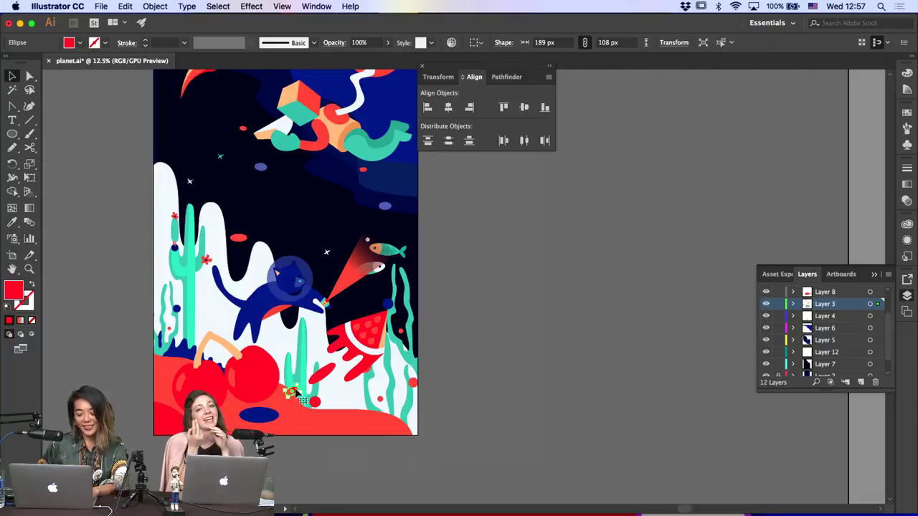
click(332, 374)
click(329, 373)
click(291, 391)
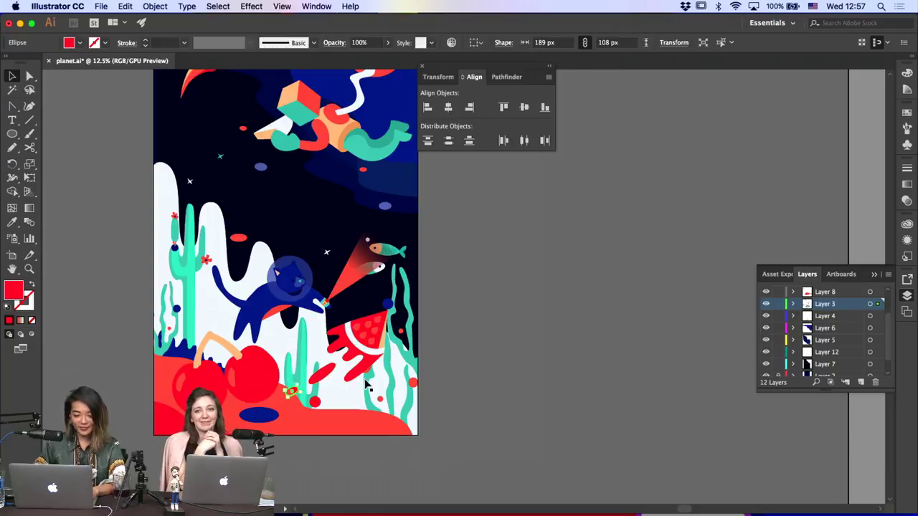
Reshape the red circle by the cactus into a slanted 108 × 270 px droplet and move it below the watermelon's drips
key(a)
click(320, 403)
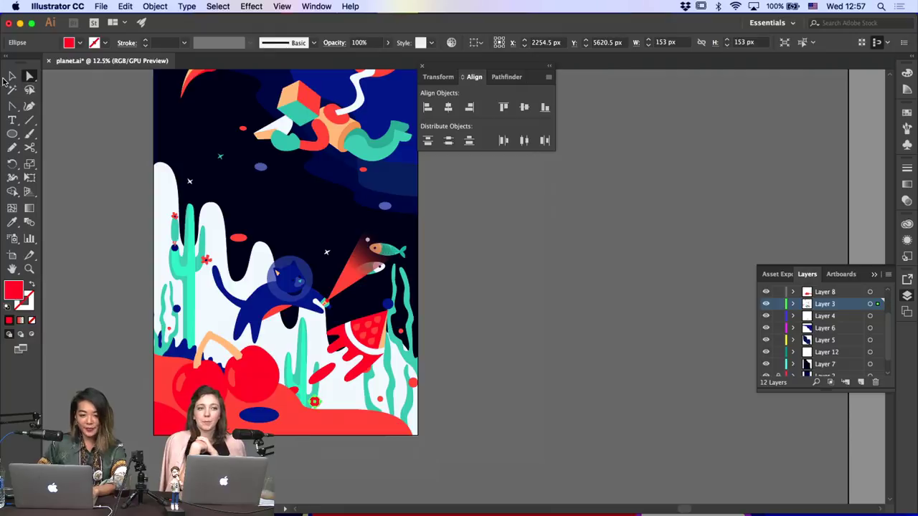
click(13, 76)
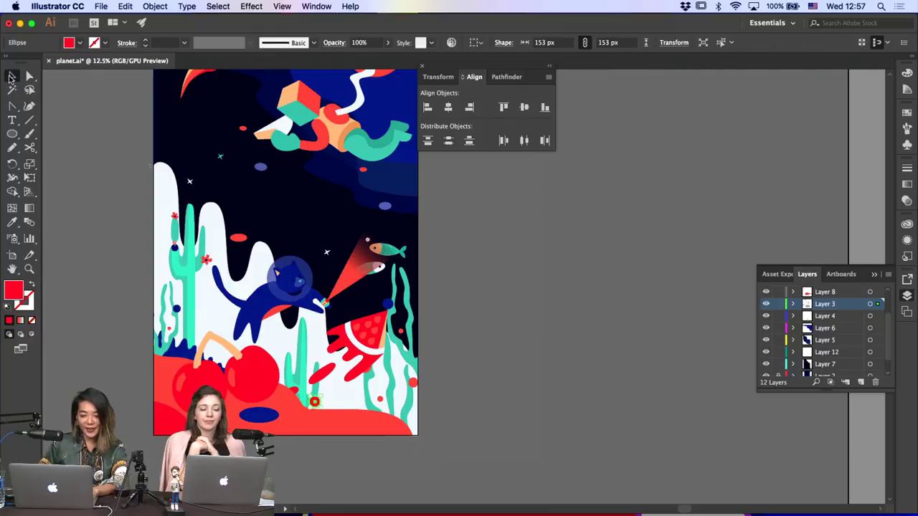
click(320, 407)
click(315, 400)
click(317, 402)
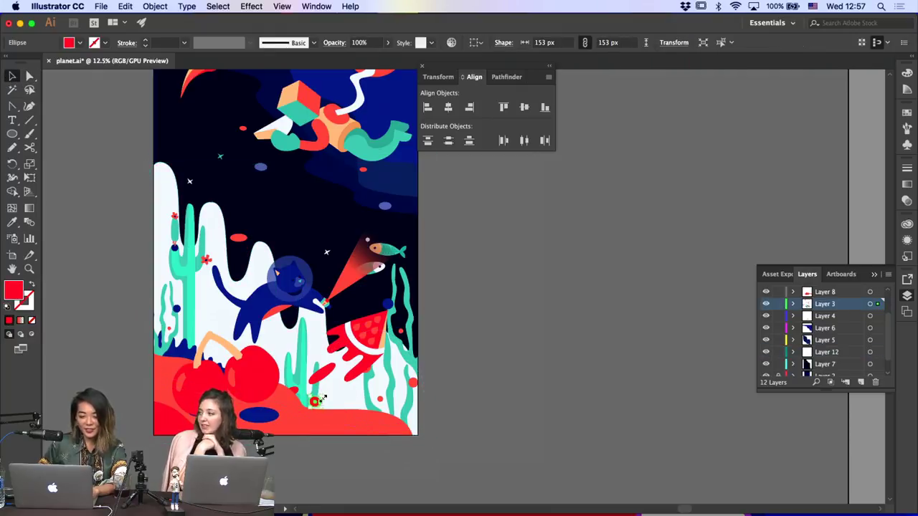
mouse_move(321, 395)
mouse_down()
mouse_move(320, 388)
mouse_move(334, 395)
mouse_up()
click(407, 390)
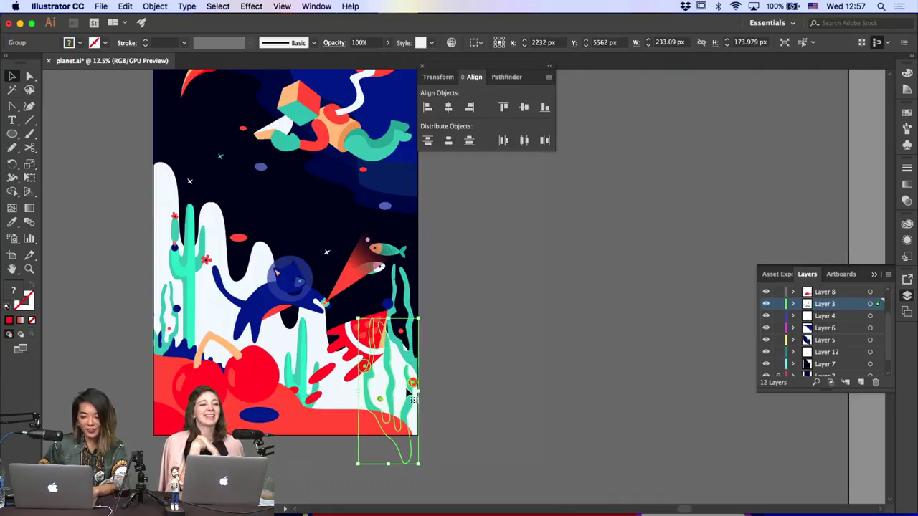
click(333, 387)
Cut the watermelon and its droplets, paste them in front on the cherries' layer, group them, and move the group down and right
click(321, 375)
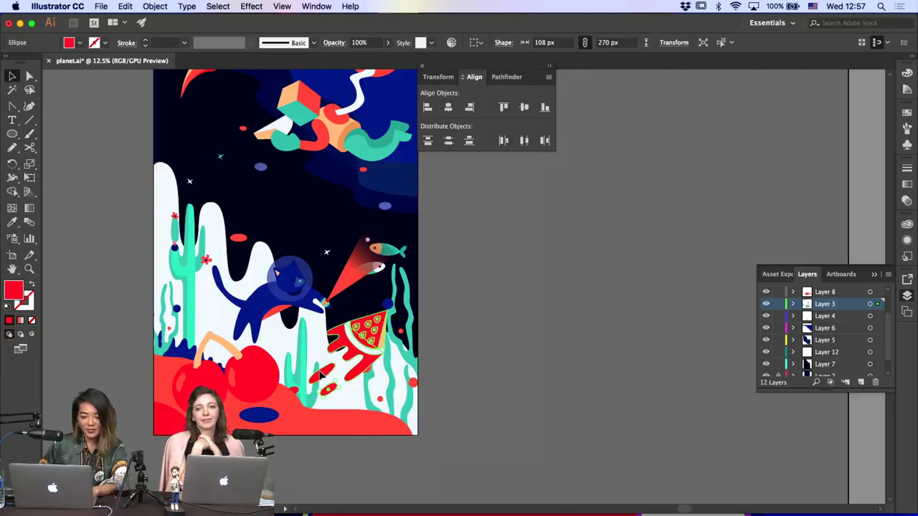
shift+click(313, 389)
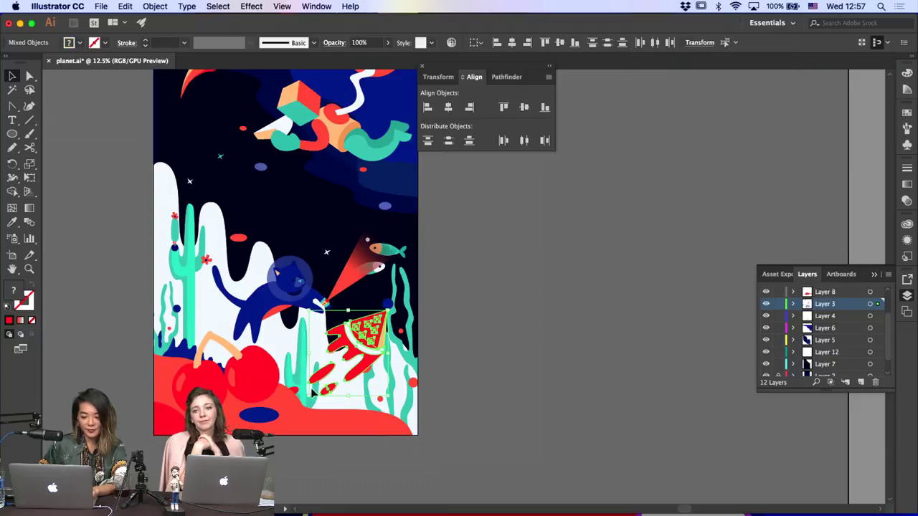
key(super+x)
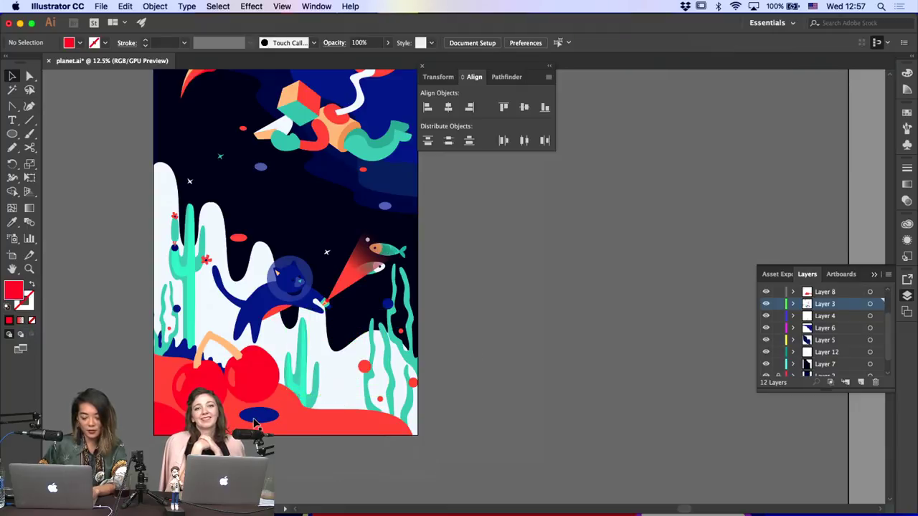
click(246, 362)
key(super+f)
key(super+g)
drag(365, 337, 375, 354)
click(443, 367)
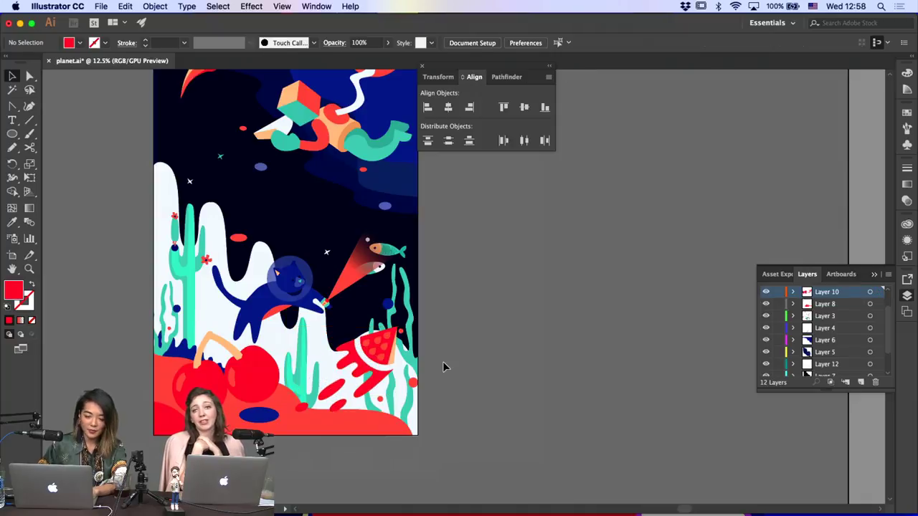
Rotate the watermelon group counterclockwise so its drips fall more steeply, and shift it slightly left
click(378, 342)
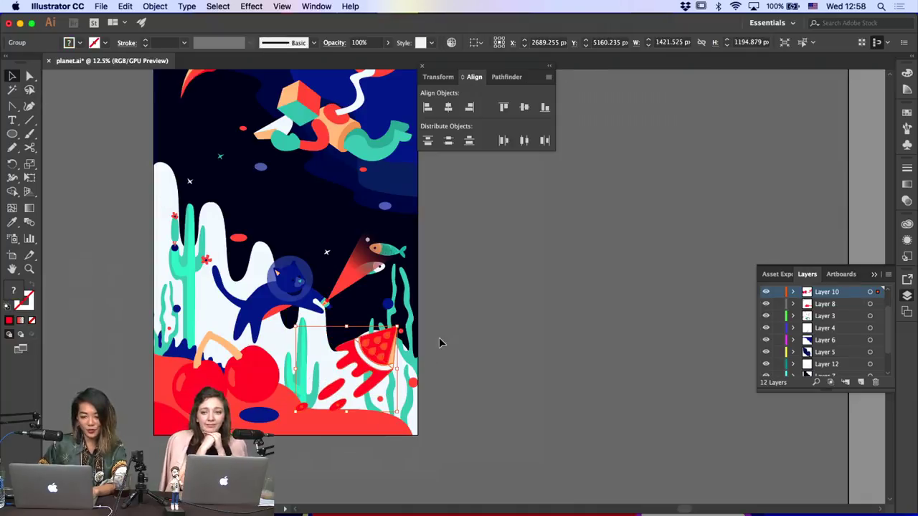
drag(403, 320, 382, 305)
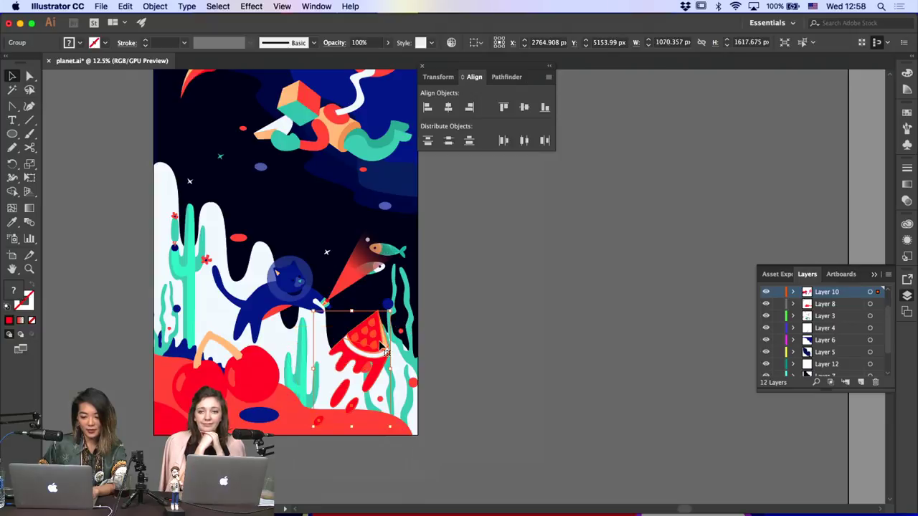
drag(380, 344, 369, 347)
click(466, 355)
Move the red ellipse in the dark sky to the right, above the cat's head
scroll(466, 356, up, 3)
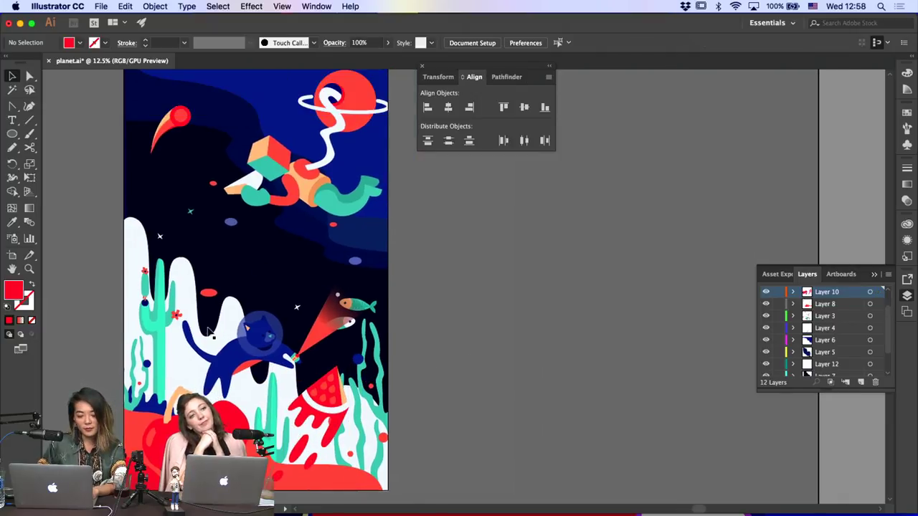
click(213, 300)
drag(212, 294, 271, 284)
click(395, 292)
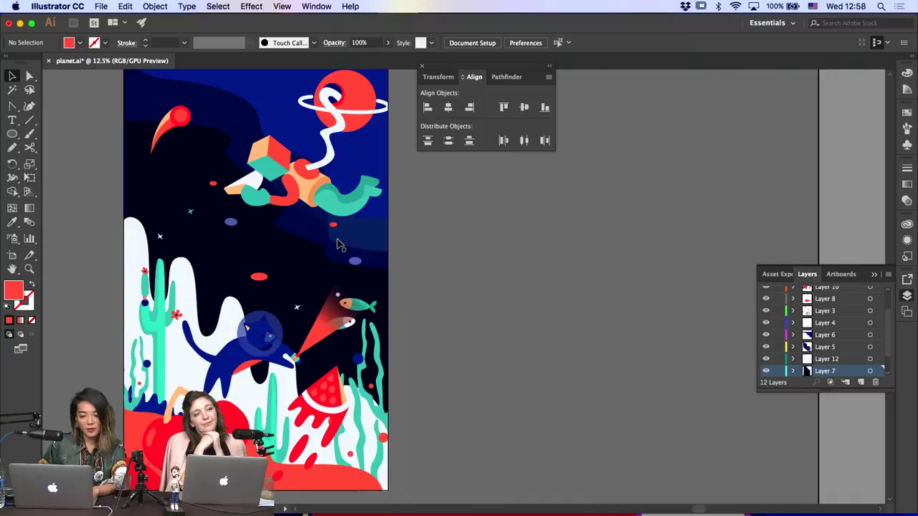
Inspect the blue sky shape and the ringed planet, and open the planet's gradient settings
key(a)
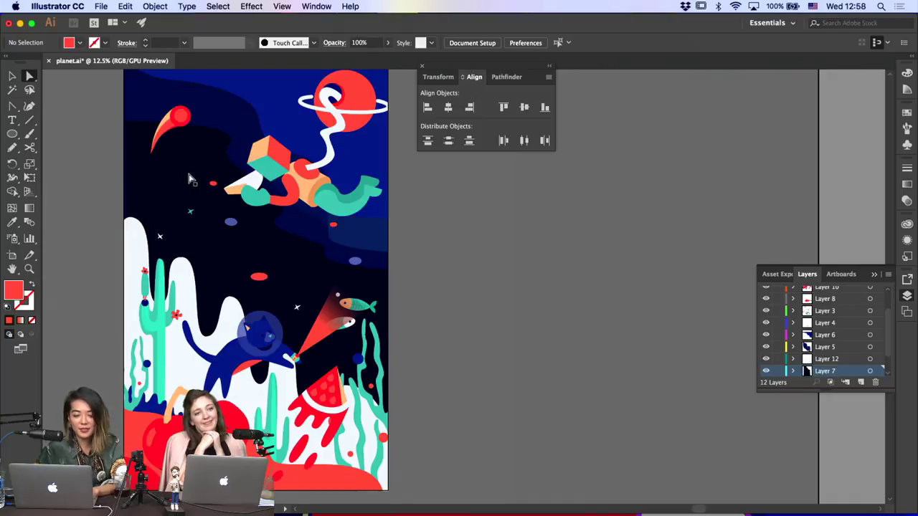
scroll(186, 169, up, 3)
click(212, 110)
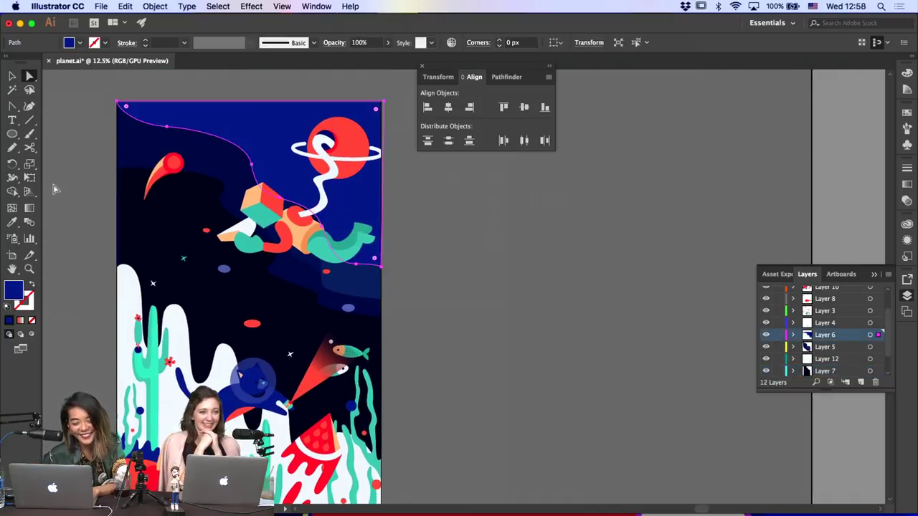
click(355, 148)
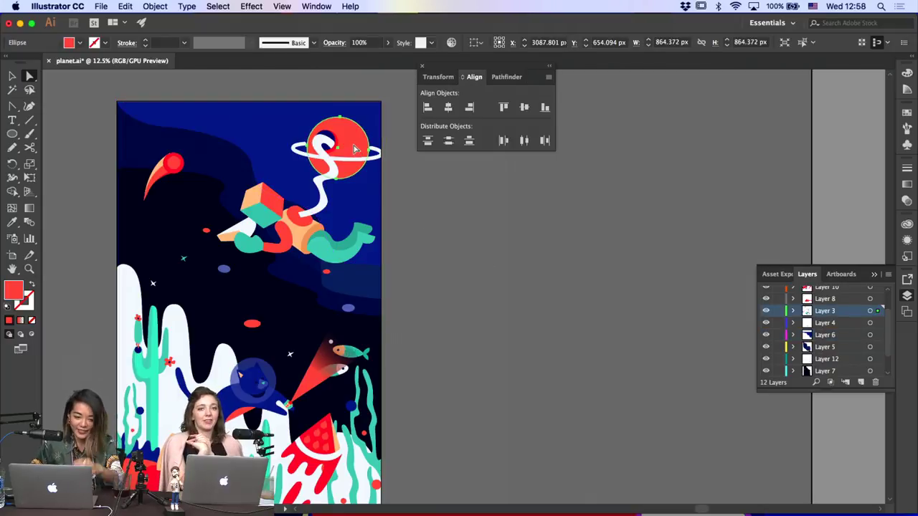
click(907, 184)
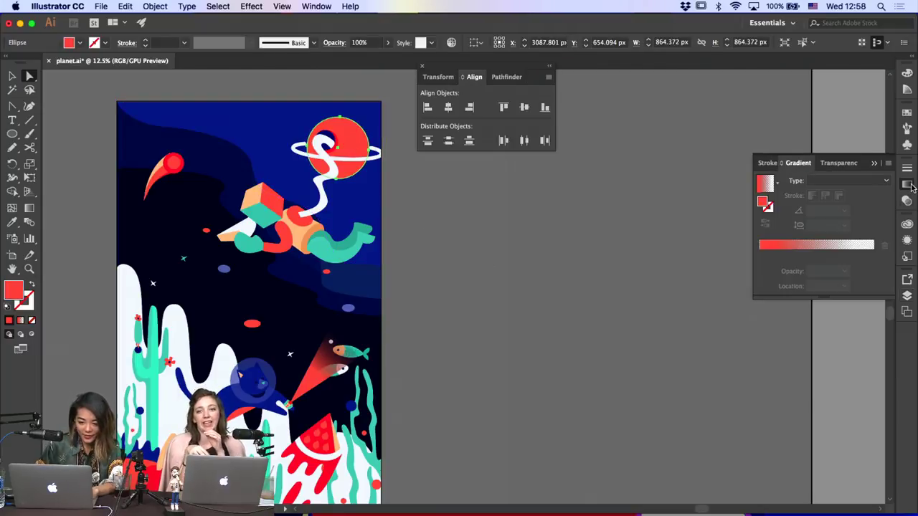
click(527, 311)
Select the astronaut, its tether and the ringed planet together, move them up and left, and rotate them slightly clockwise
key(v)
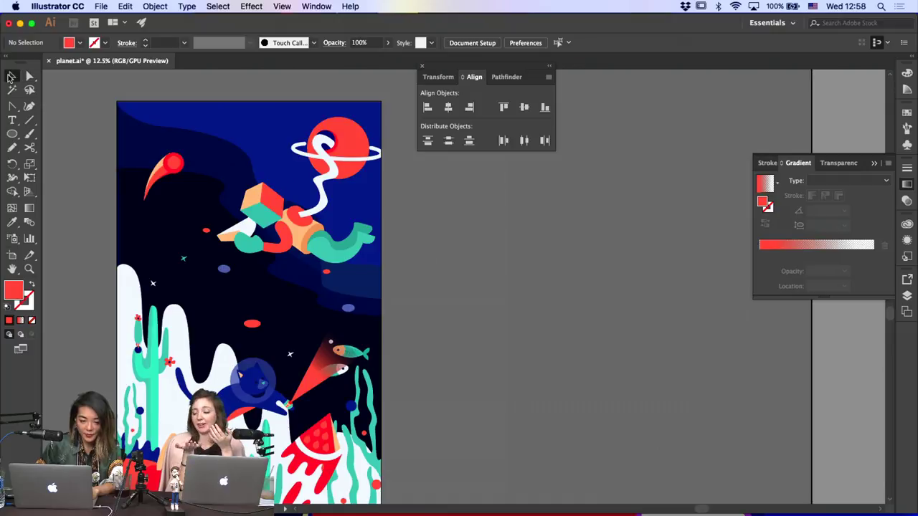
click(287, 246)
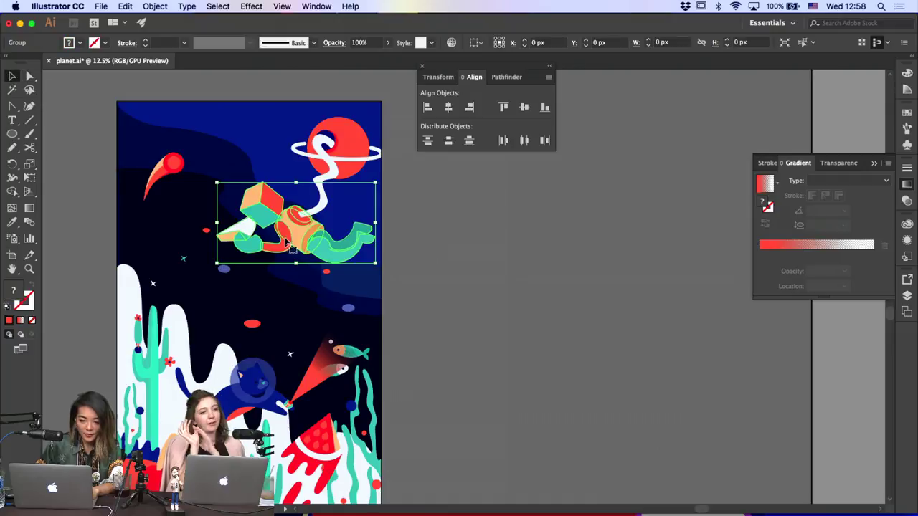
shift+click(326, 198)
shift+click(322, 197)
shift+click(349, 197)
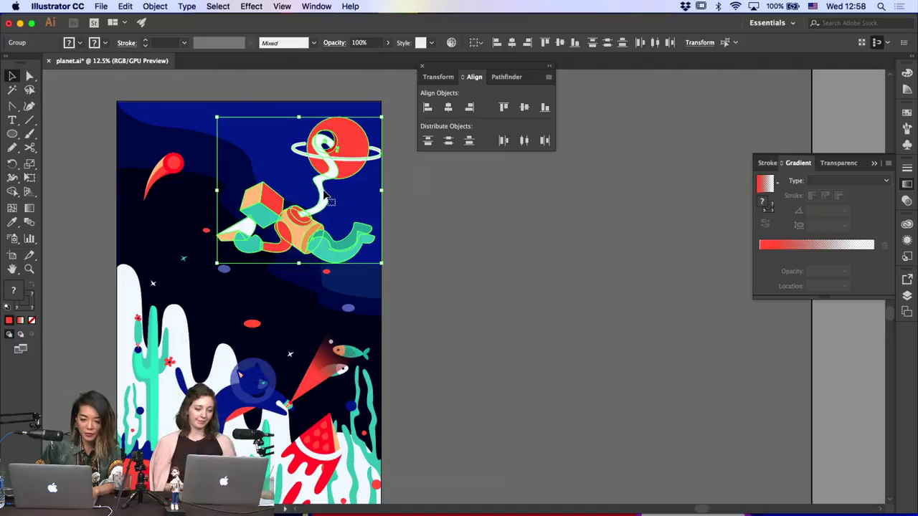
drag(328, 201, 325, 184)
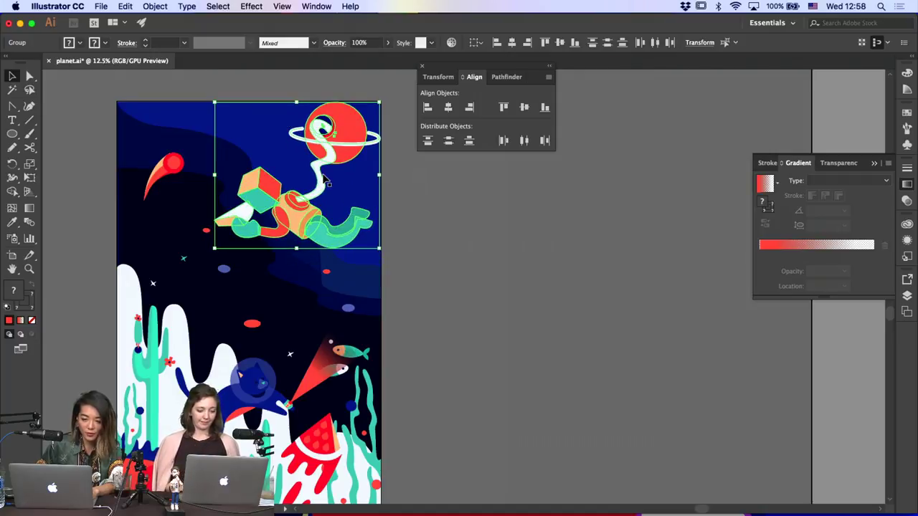
drag(385, 96, 337, 148)
click(456, 244)
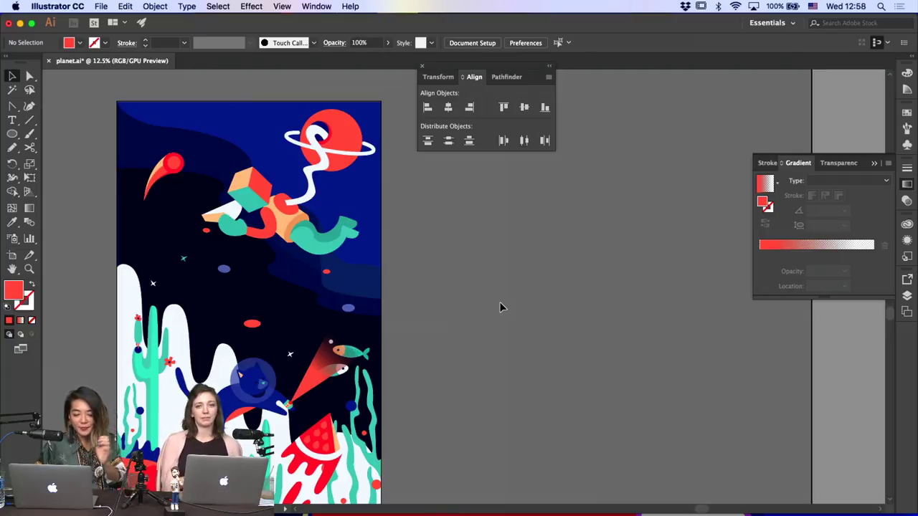
scroll(501, 307, down, 2)
scroll(500, 307, left, 1)
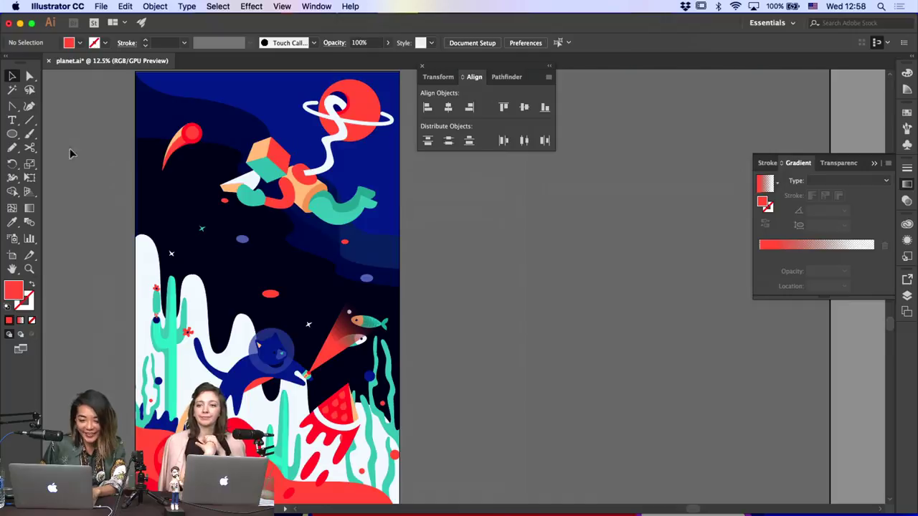
key(a)
click(148, 144)
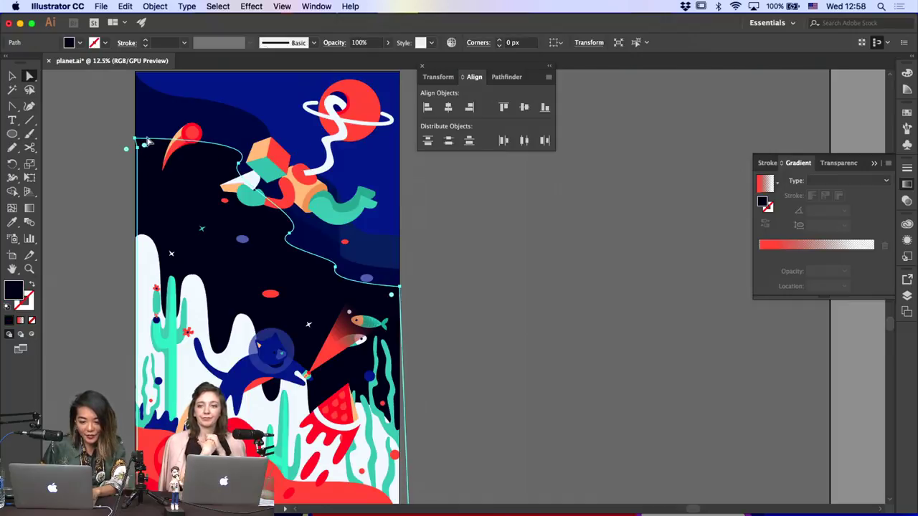
key(p)
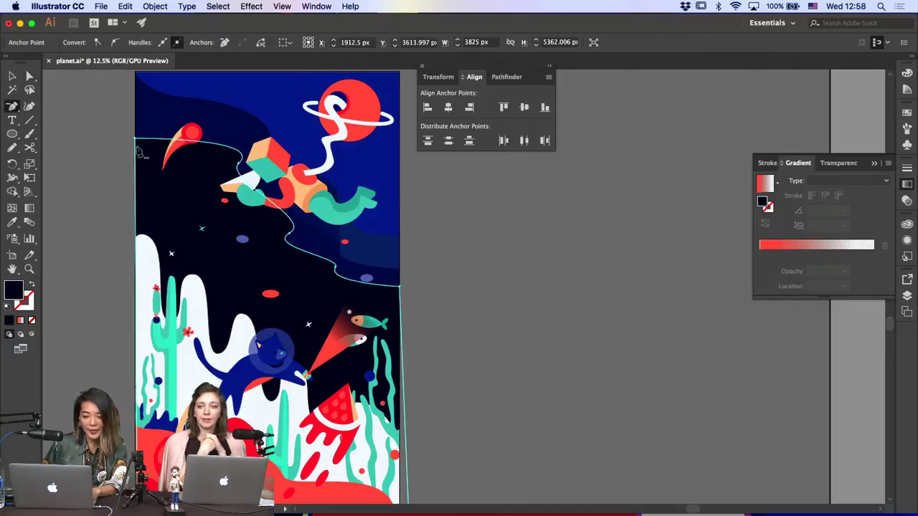
key(a)
click(133, 137)
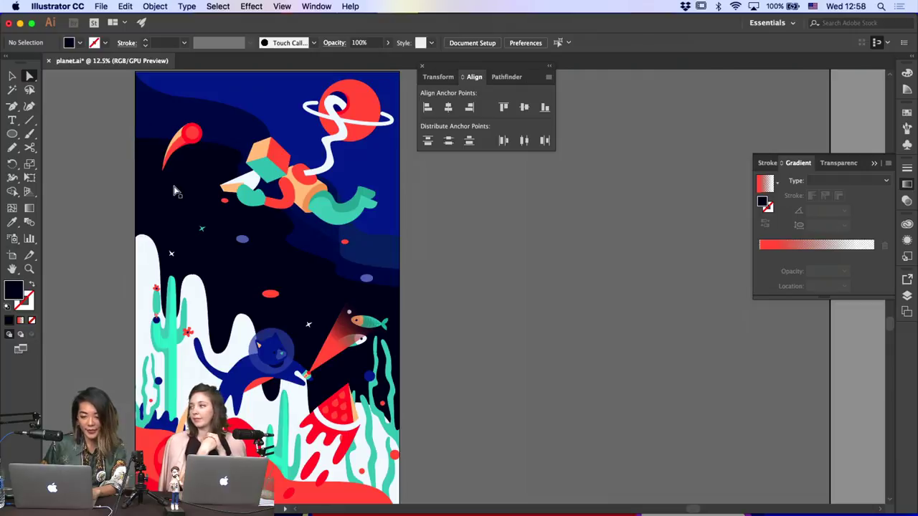
click(174, 188)
click(153, 102)
Draw a closed band with the Pen tool from the poster's left edge across to the astronaut's cube head and back to the top-left corner
click(13, 107)
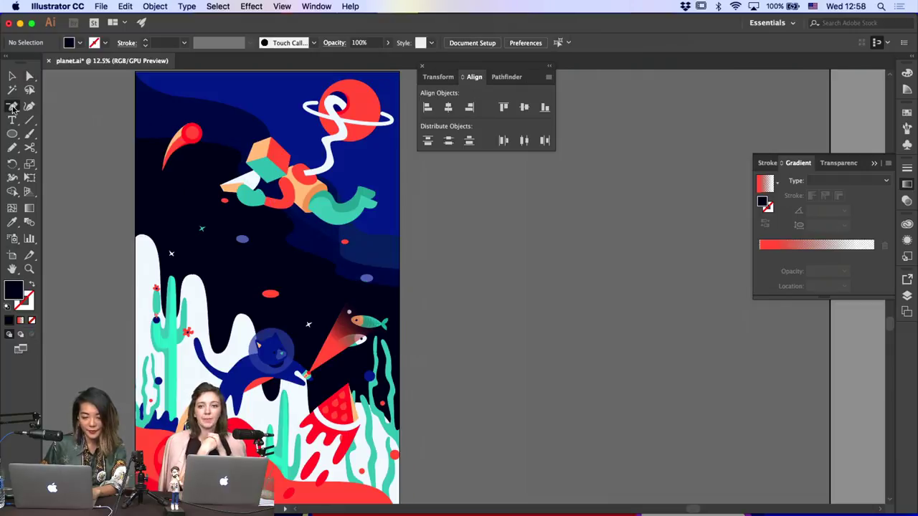
click(134, 116)
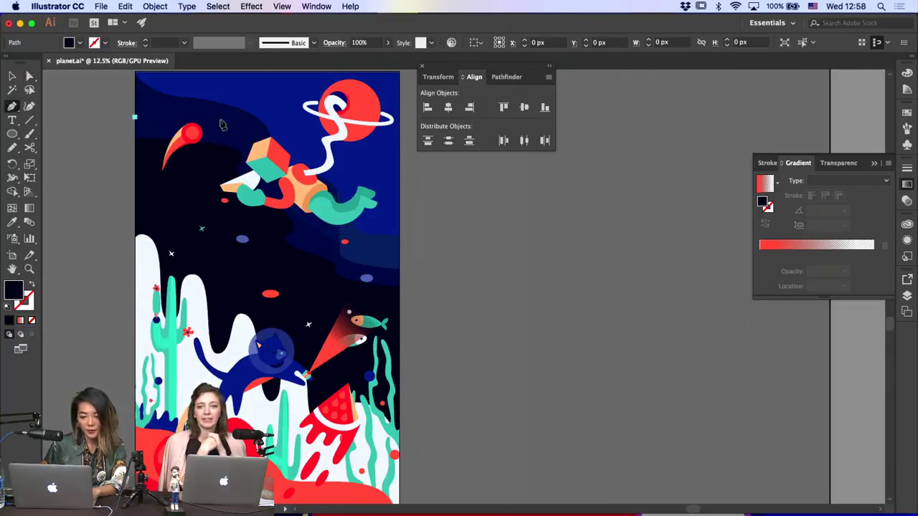
drag(246, 128, 246, 156)
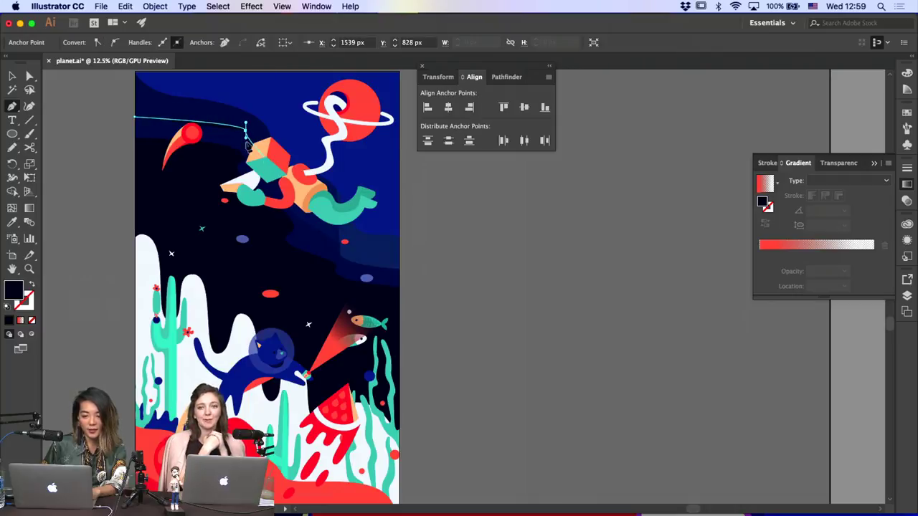
key(super+z)
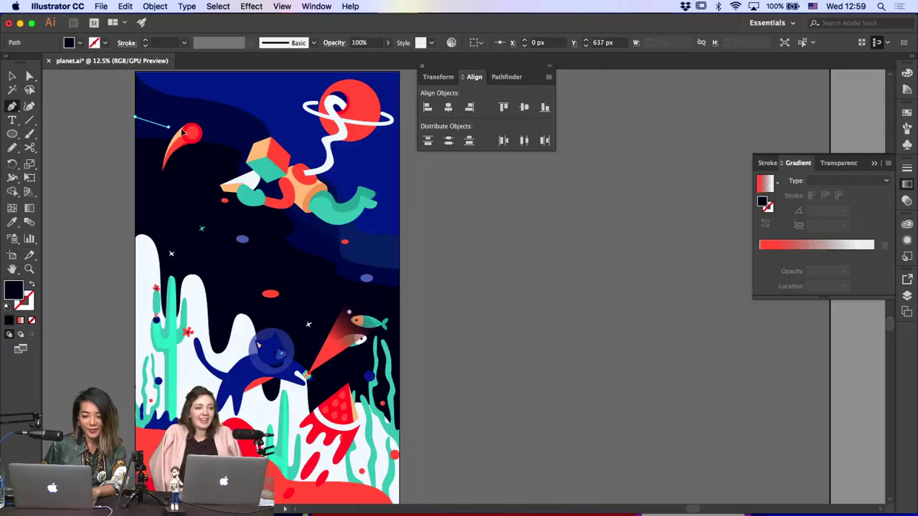
drag(167, 126, 184, 129)
drag(262, 145, 266, 172)
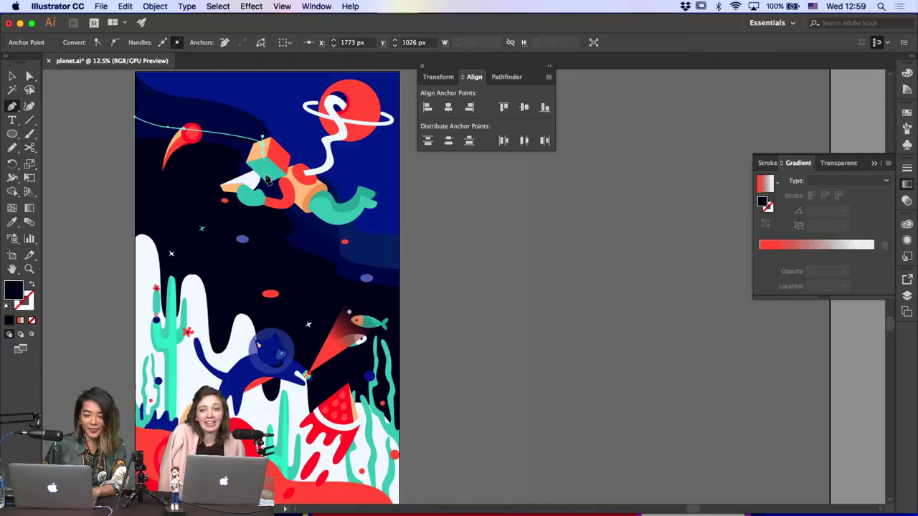
drag(275, 133, 272, 125)
click(273, 129)
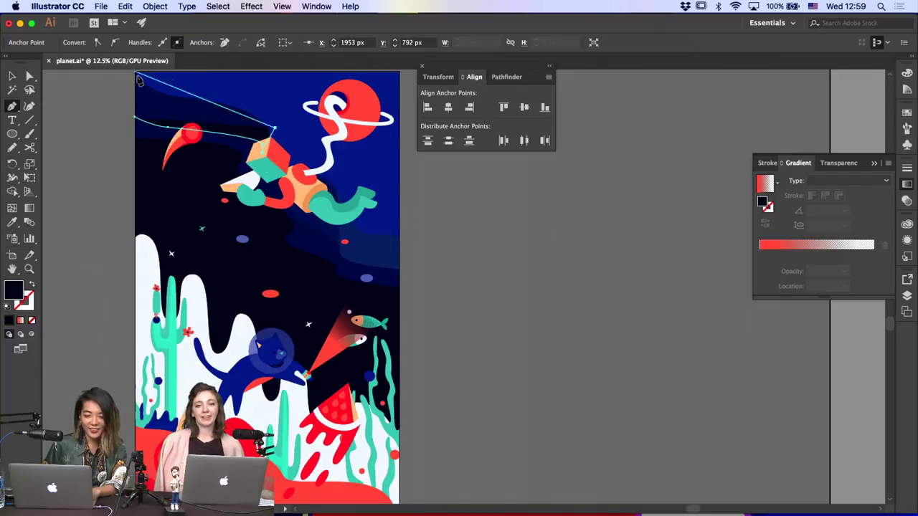
click(135, 71)
click(136, 126)
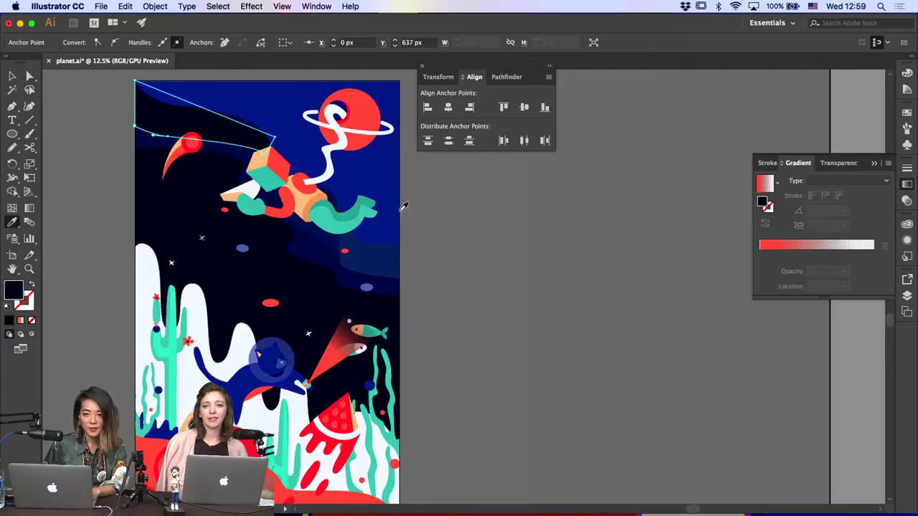
Fill the new band with the navy sampled from the lighter sky band below the astronaut's feet
click(378, 258)
key(a)
click(462, 258)
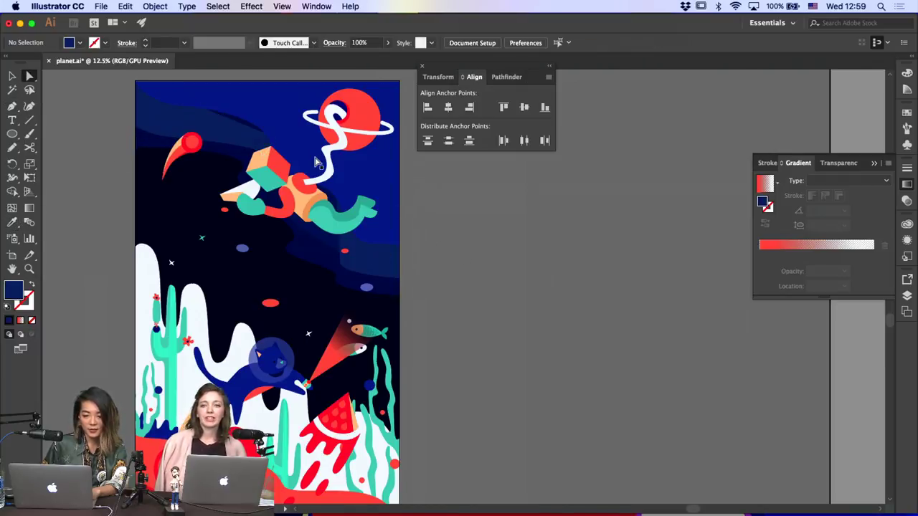
Add an anchor point on the navy band's upper edge and reshape the edge to follow the sky's curve
click(256, 139)
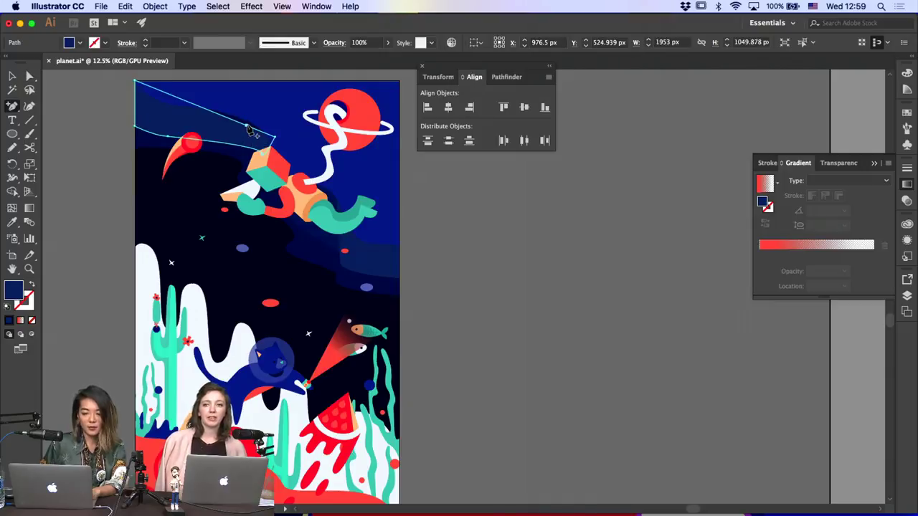
key(a)
drag(247, 127, 248, 115)
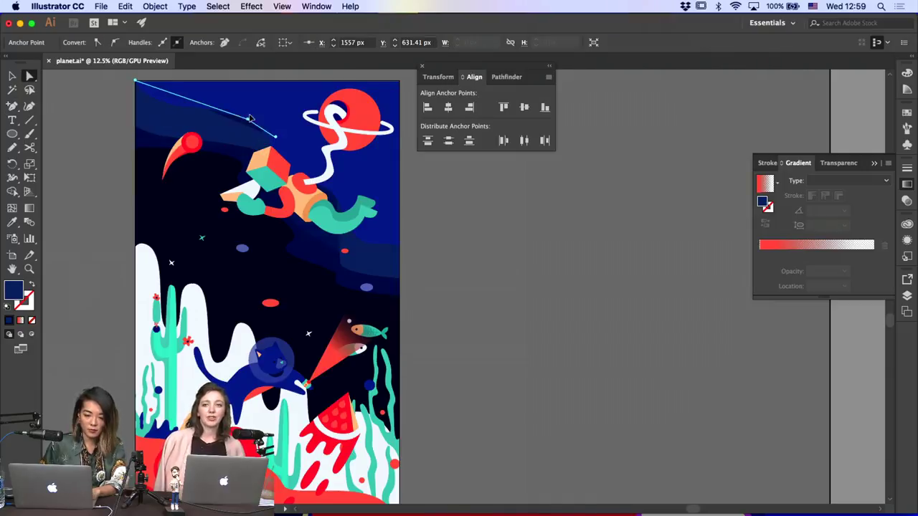
key(cmd+z)
click(434, 235)
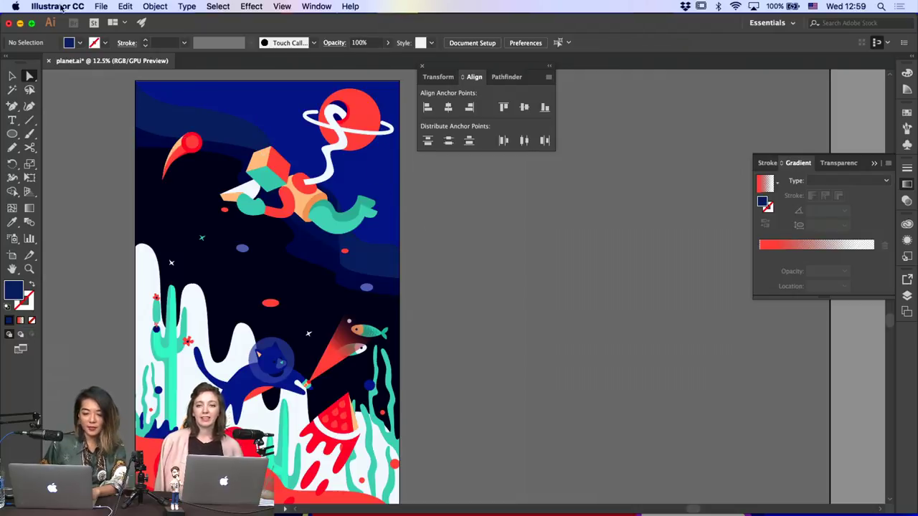
Reshape the dark sky's wavy upper edge by moving the anchor point below the astronaut slightly up and left
click(10, 76)
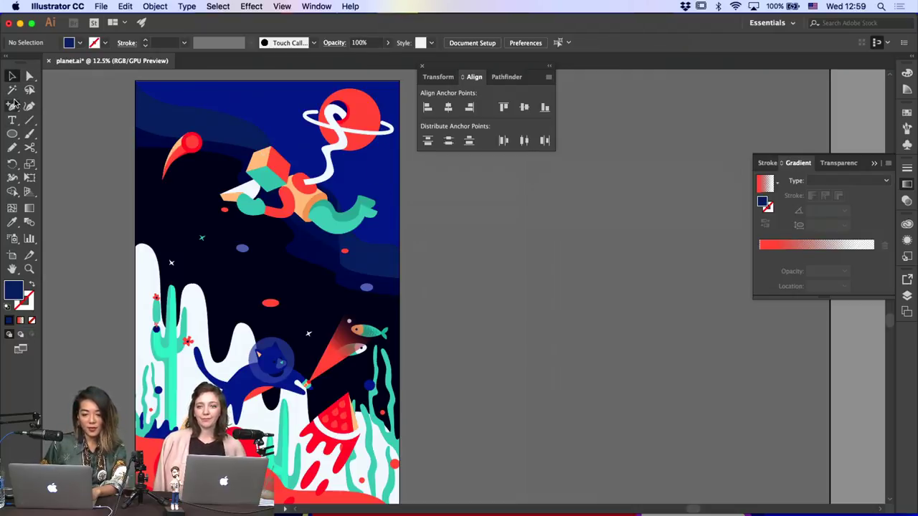
key(a)
click(281, 246)
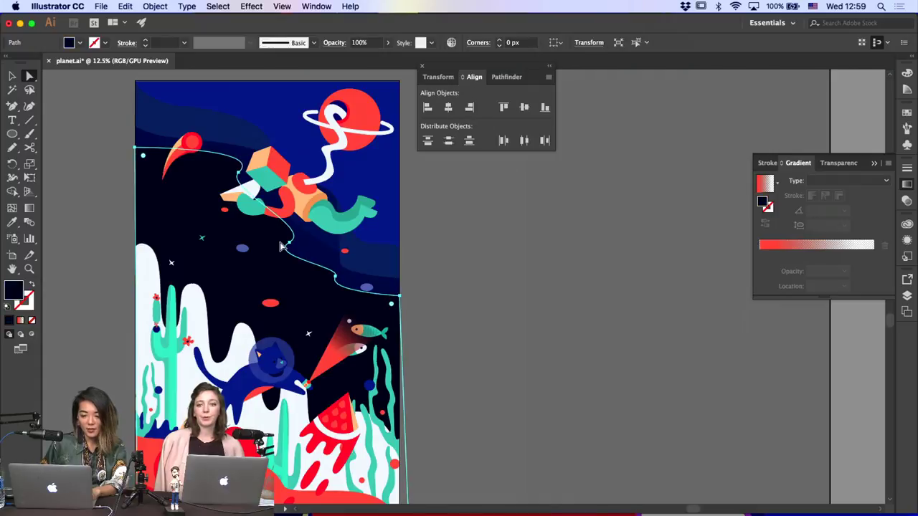
drag(288, 244, 278, 236)
click(391, 266)
key(super+v)
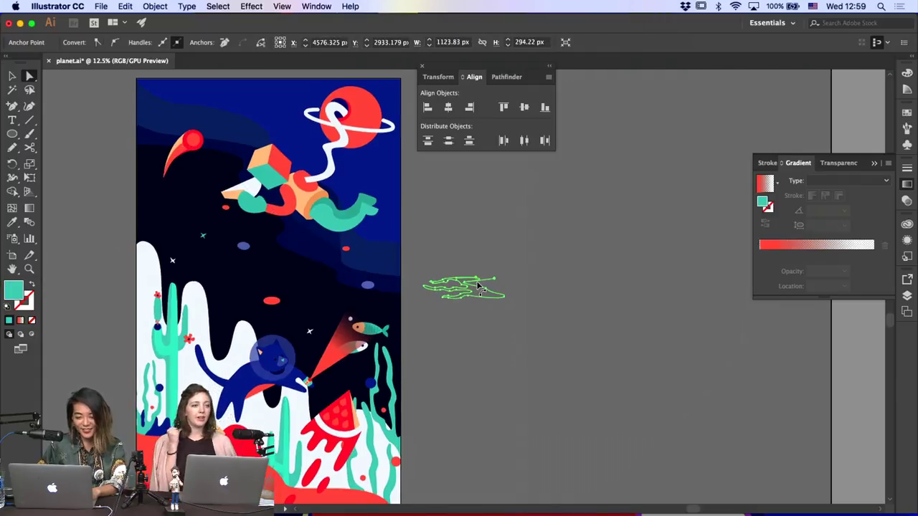
Apply a linear gradient to the white hills at -90° so they fade to transparent toward the ground
scroll(482, 287, down, 2)
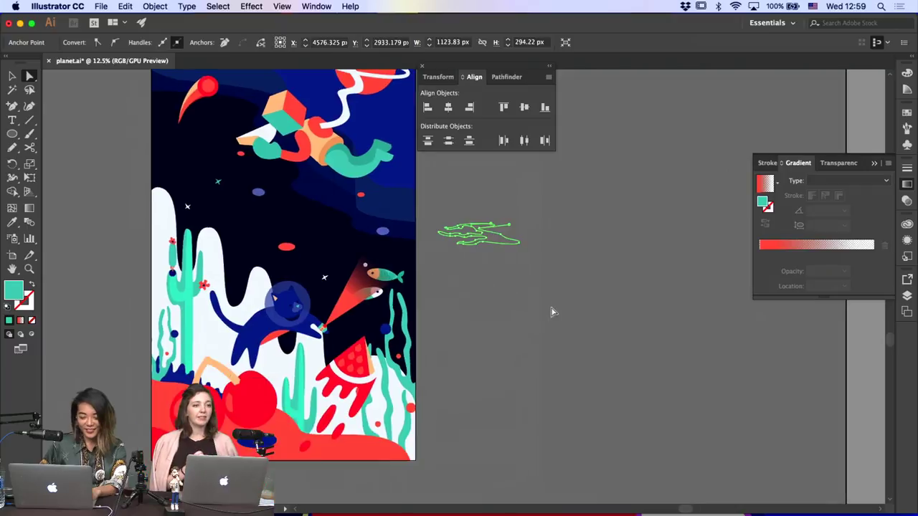
click(256, 299)
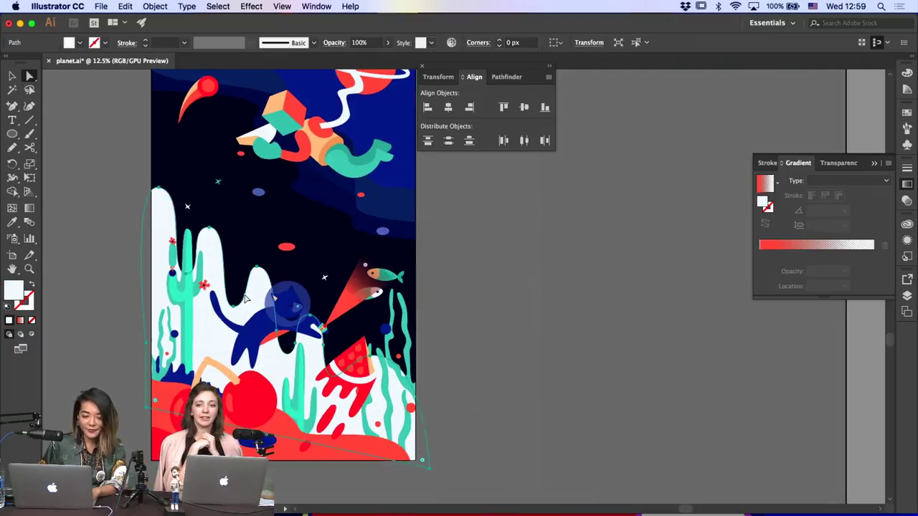
click(776, 250)
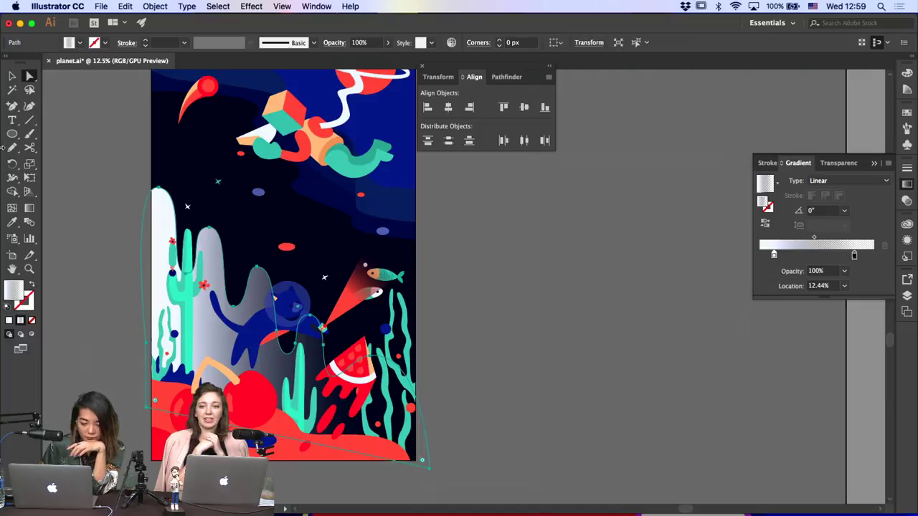
click(29, 208)
drag(285, 265, 252, 375)
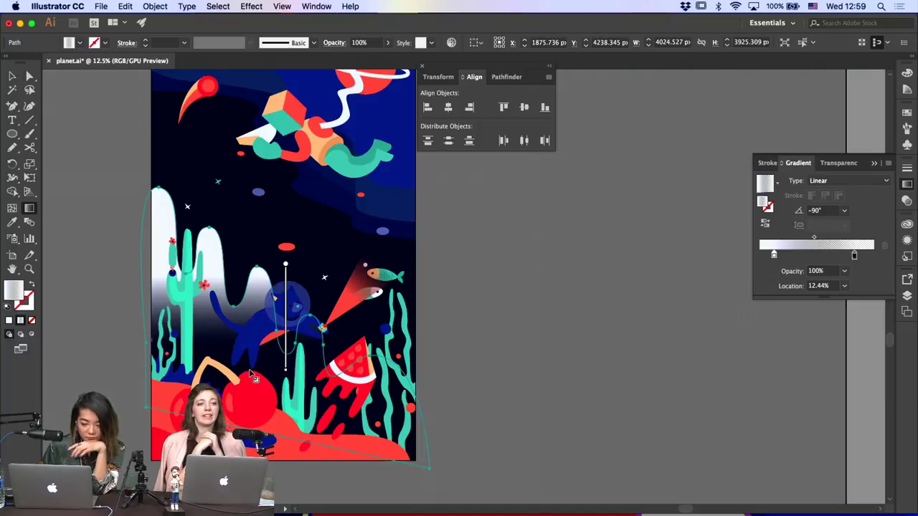
key(a)
click(480, 303)
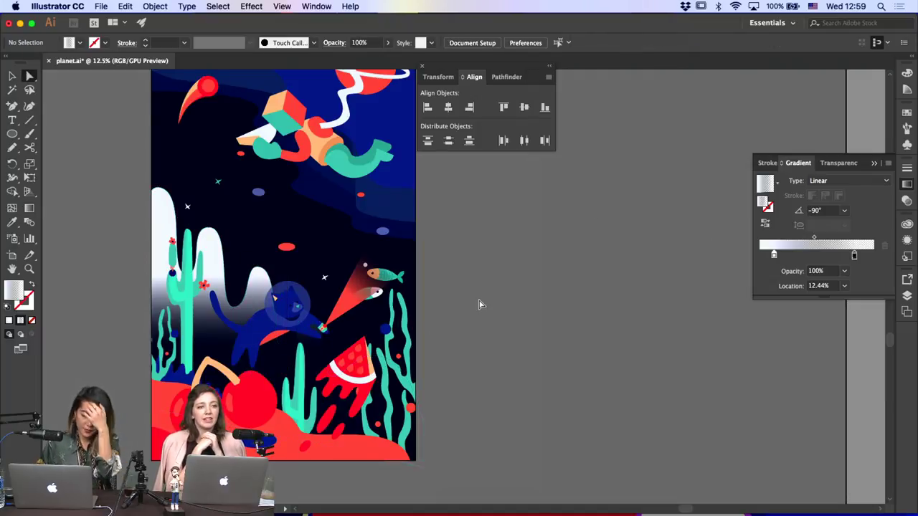
Shift the white hills' gradient downward so the fade starts at the height of the cat's head
click(264, 291)
click(28, 208)
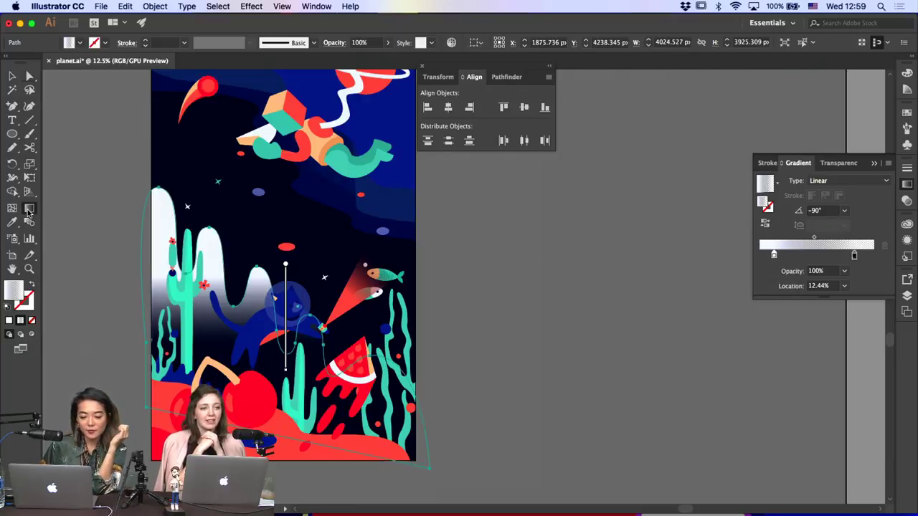
drag(285, 299, 285, 406)
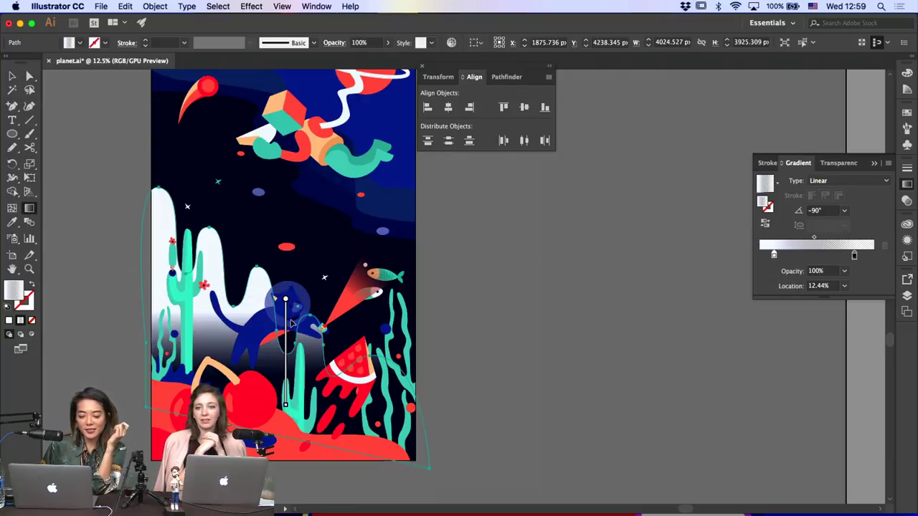
super+click(459, 356)
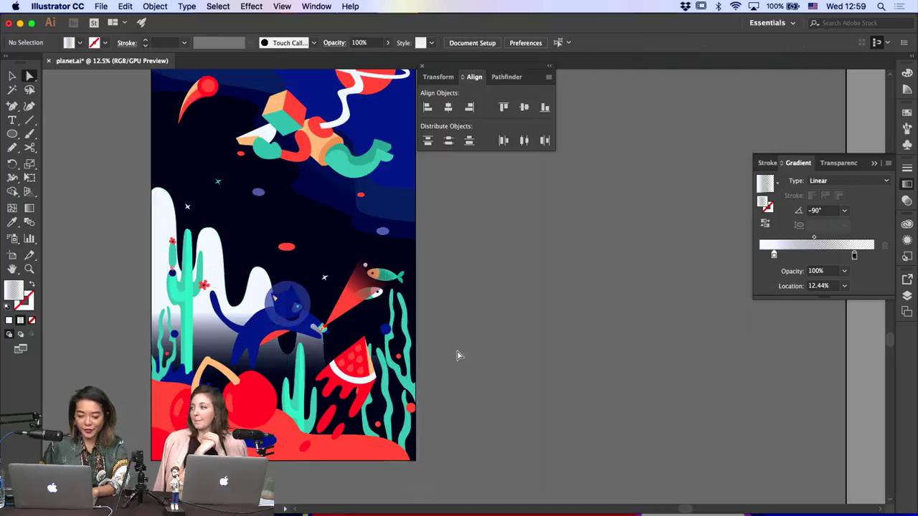
Raise the peak of the leftmost white hill by moving its top anchor point upward
click(208, 239)
drag(159, 192, 161, 179)
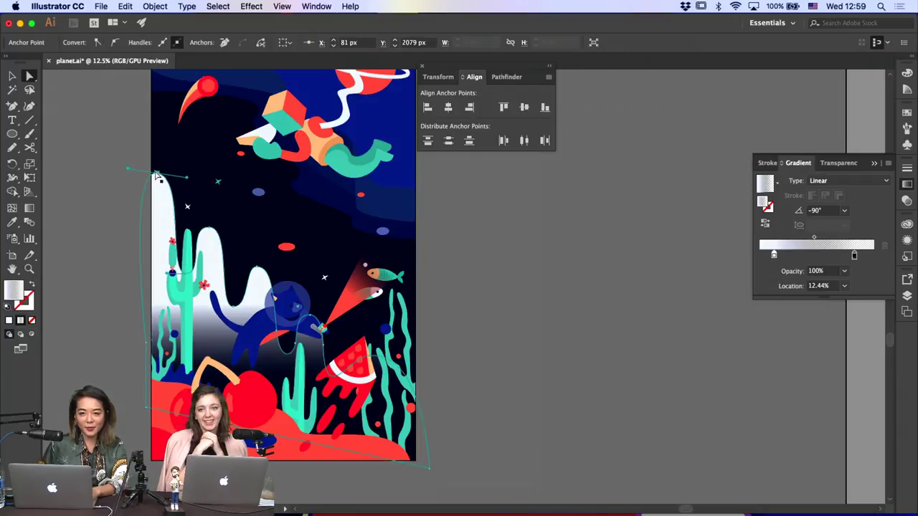
click(115, 147)
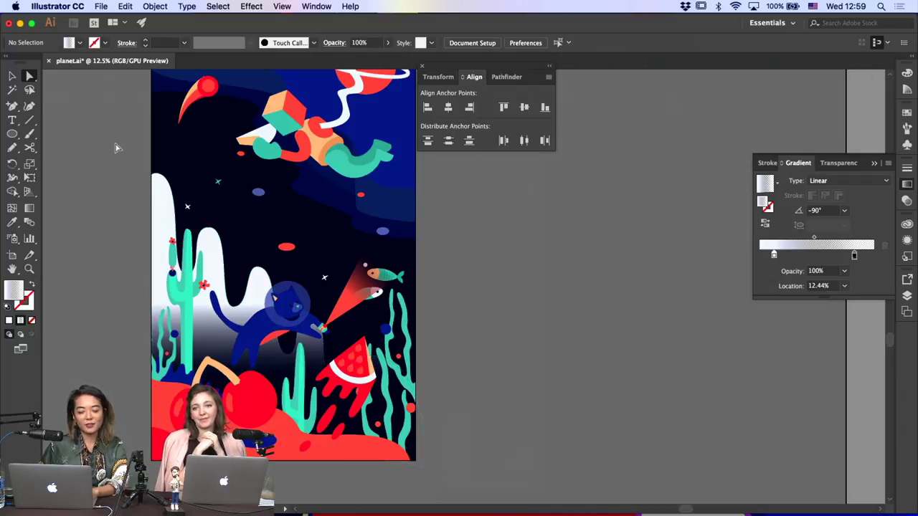
Raise the valley between the second and third white hills by moving its anchor point slightly upward
click(220, 235)
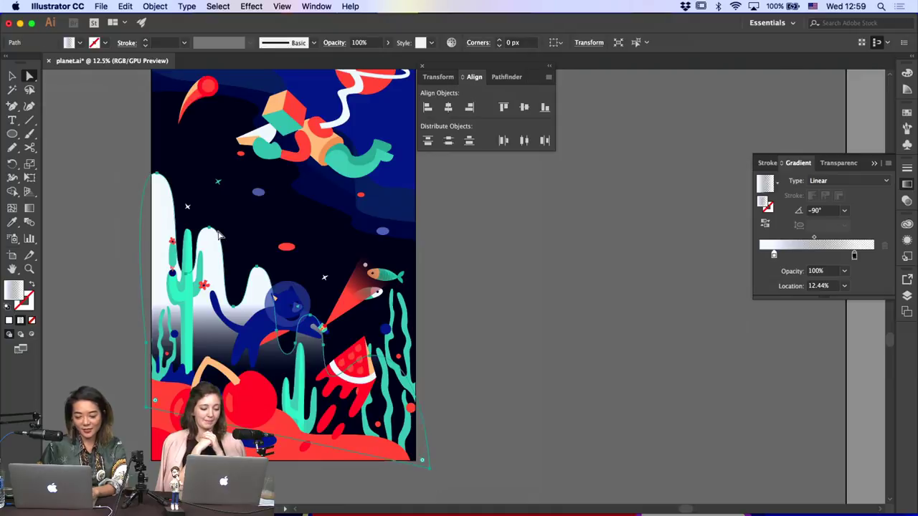
click(233, 306)
click(233, 313)
click(233, 308)
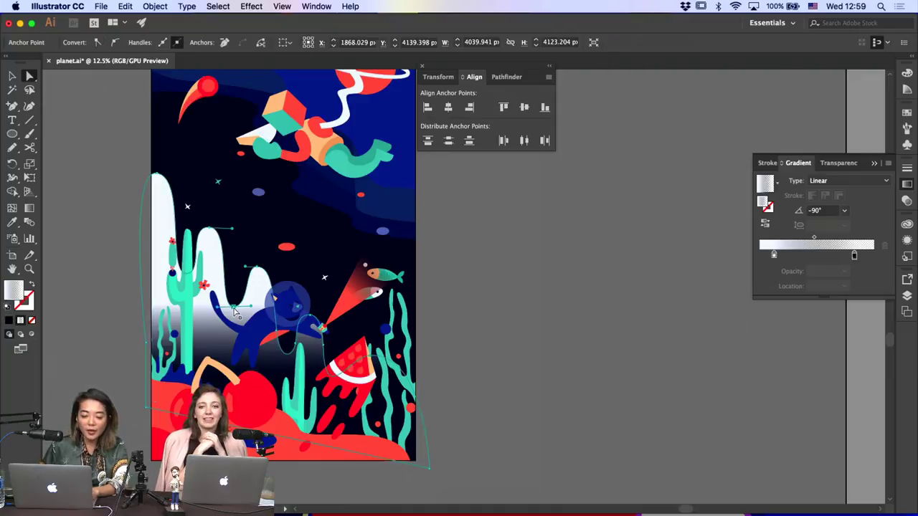
drag(234, 308, 233, 300)
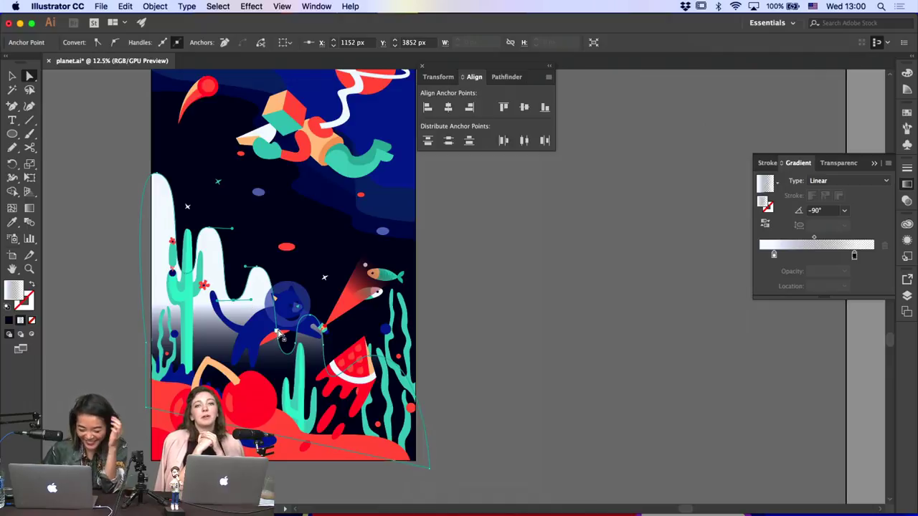
drag(278, 332, 280, 264)
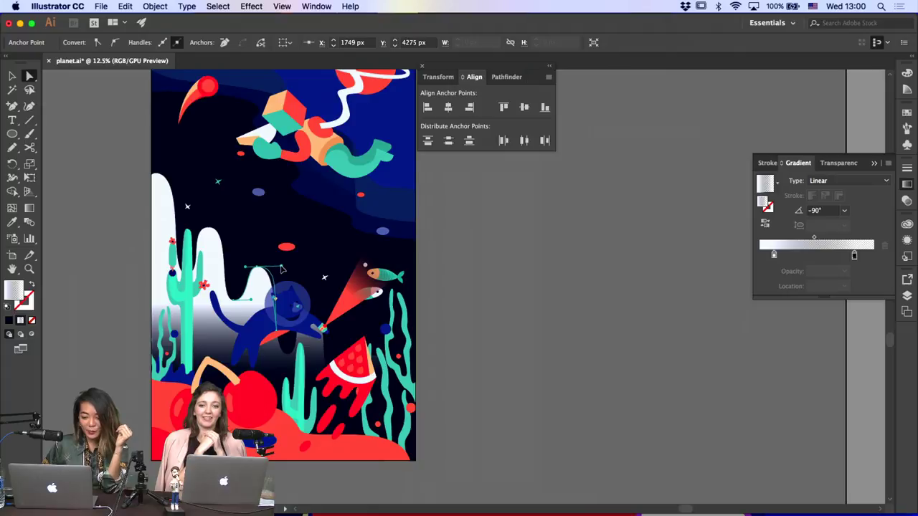
click(512, 307)
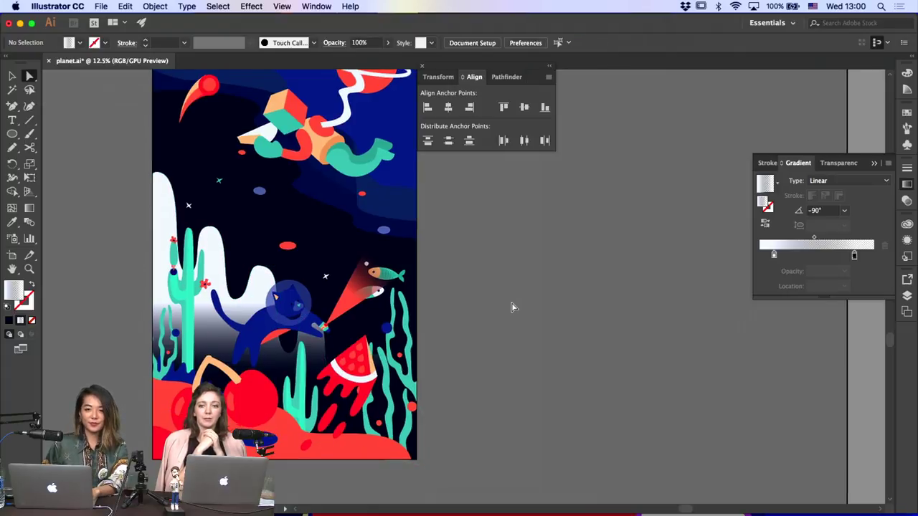
Raise the peak of the third white hill, behind the cat, by moving its top anchor point slightly upward
click(264, 264)
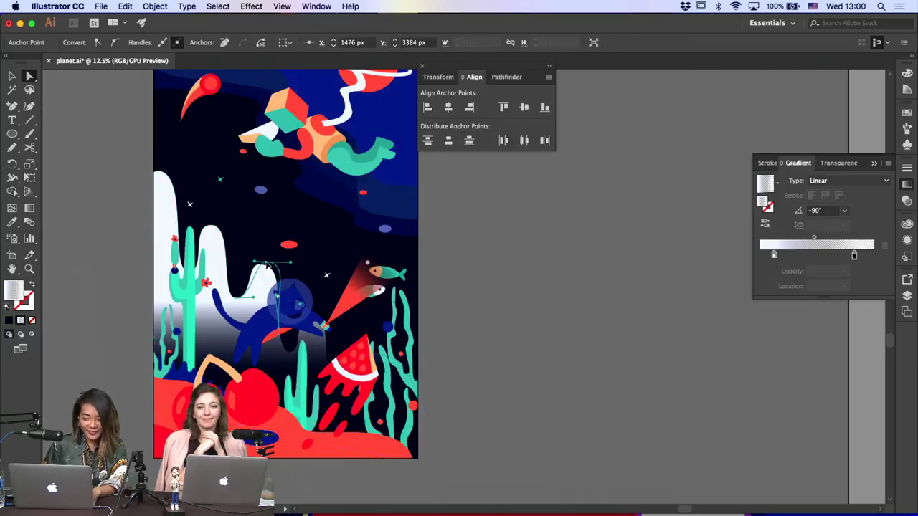
drag(267, 265, 247, 259)
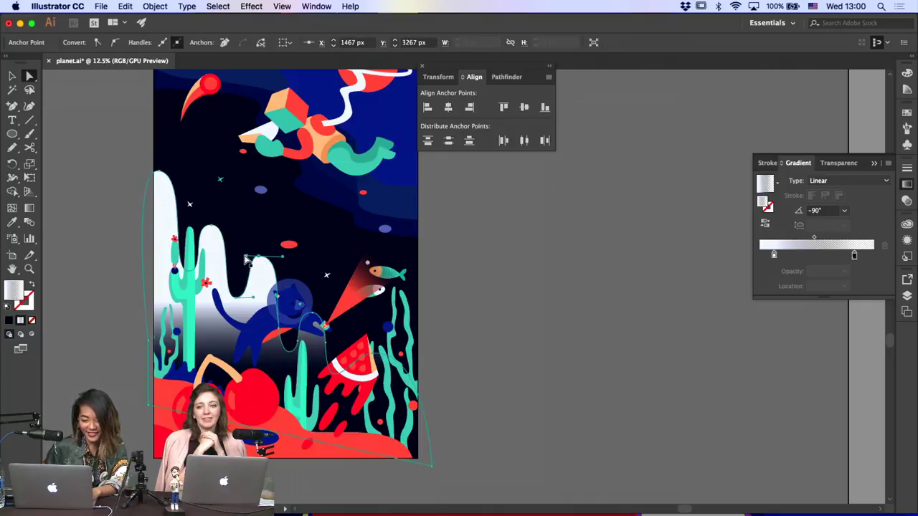
click(391, 308)
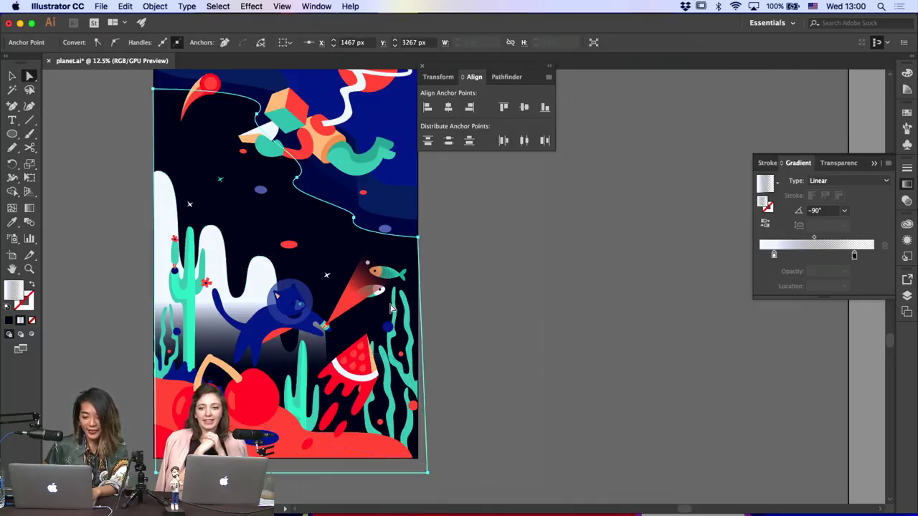
click(457, 316)
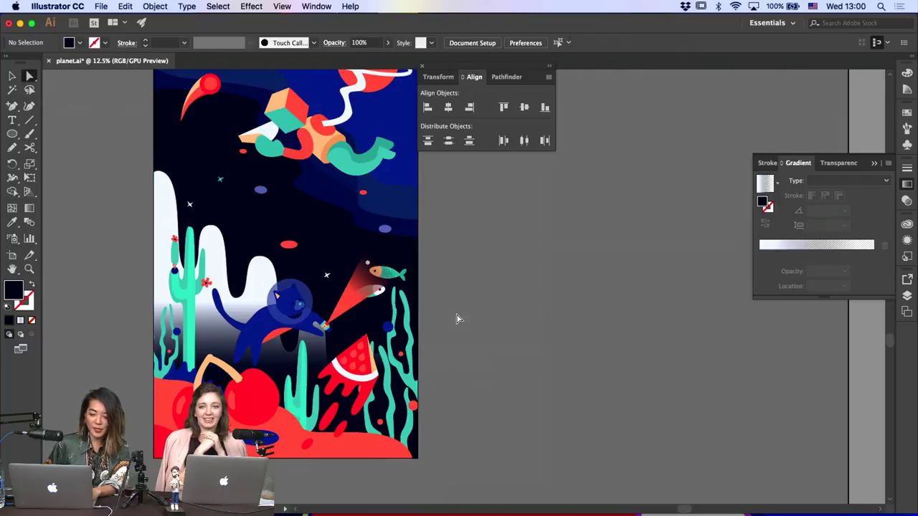
Lower the tall seaweed group at the poster's lower right slightly and nudge the shorter seaweed group beside it
scroll(457, 318, up, 1)
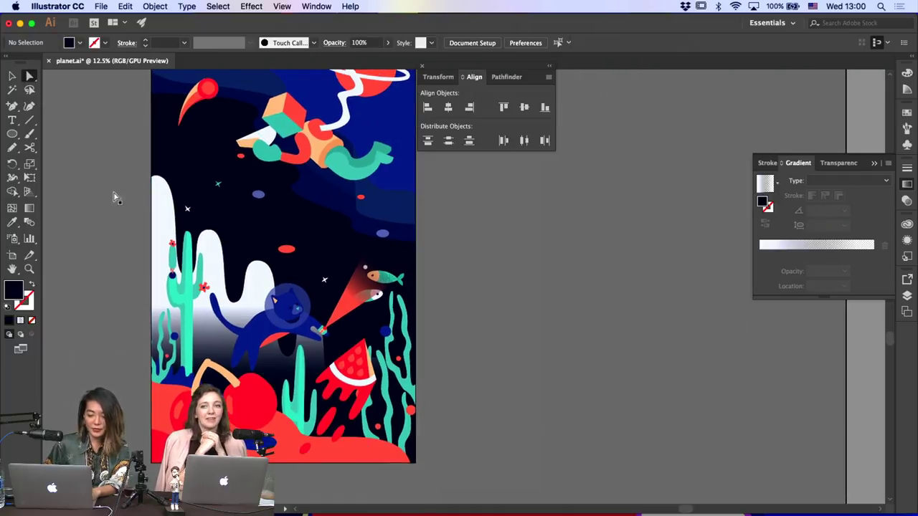
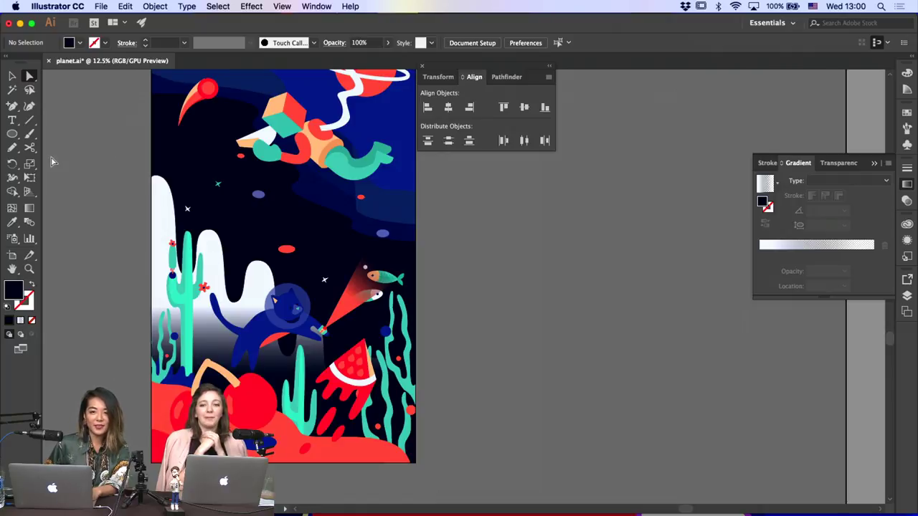
click(11, 133)
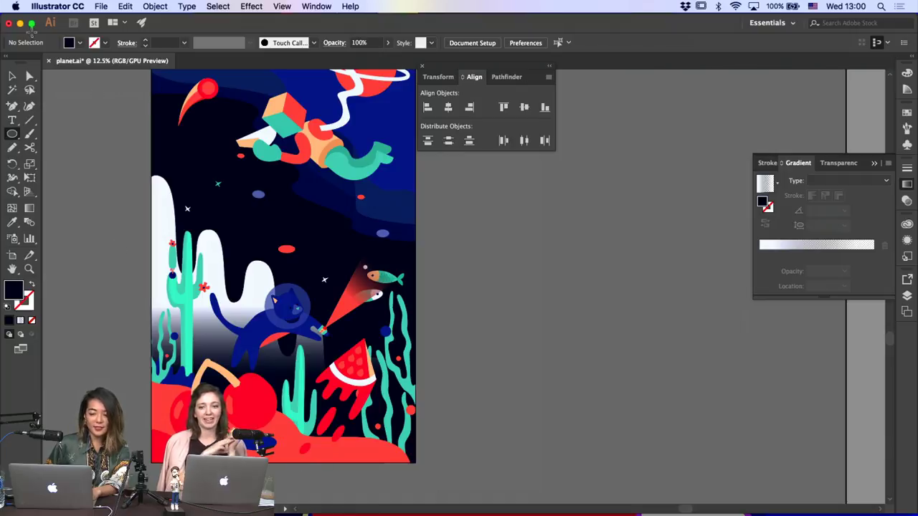
click(13, 76)
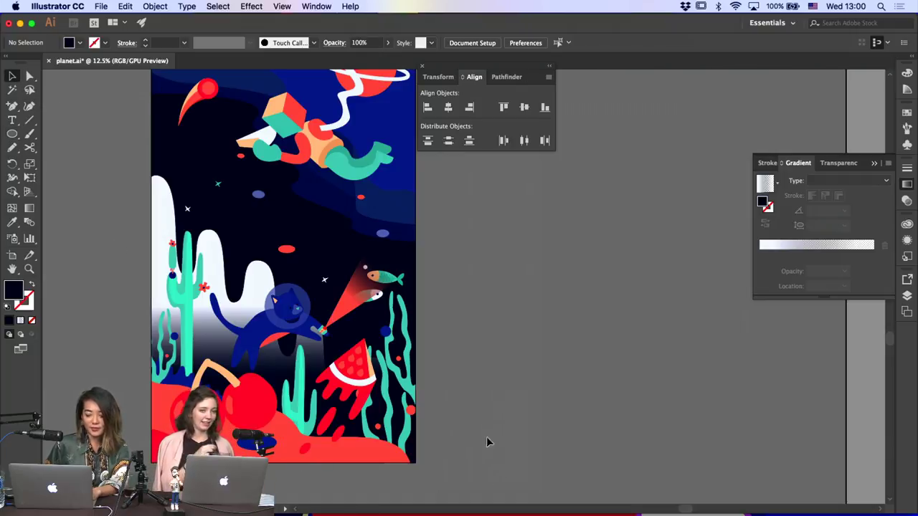
click(414, 399)
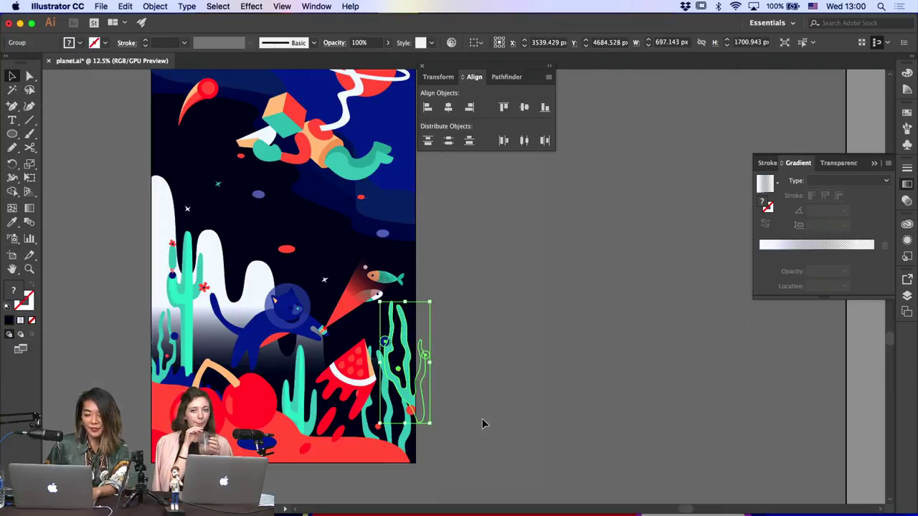
click(482, 420)
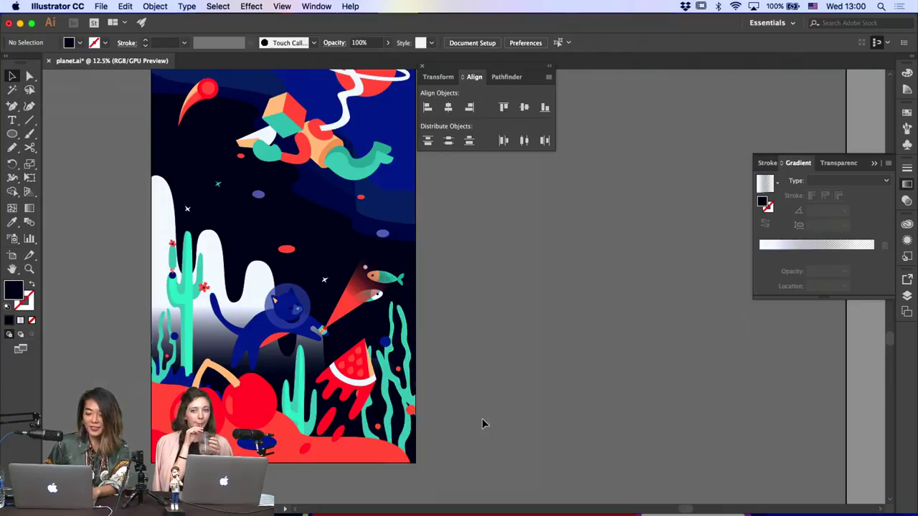
click(411, 414)
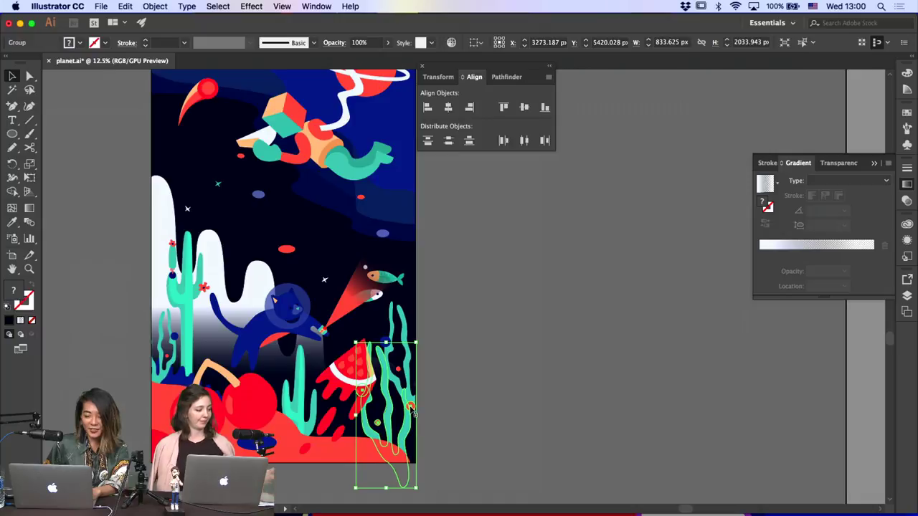
click(463, 416)
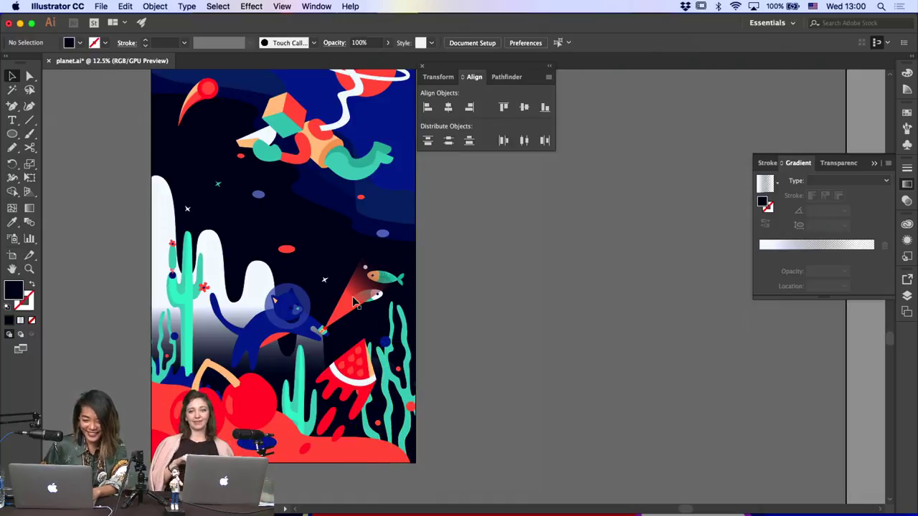
Reposition the grouped red and purple ellipses below the astronaut's legs slightly down and to the left
scroll(357, 303, up, 3)
click(376, 277)
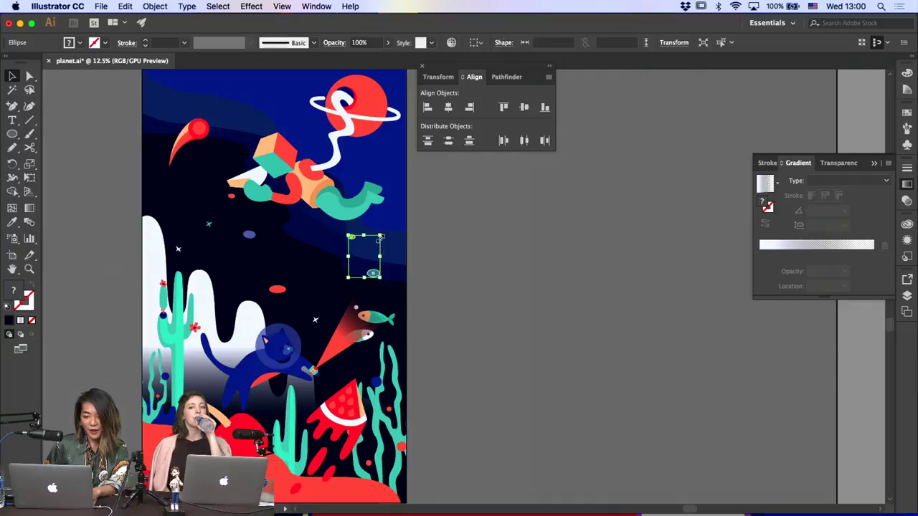
click(410, 268)
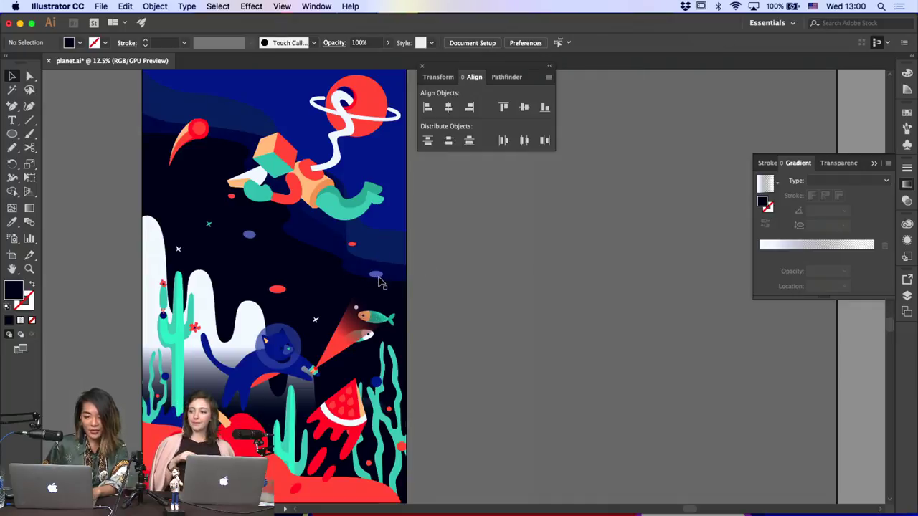
key(super+v)
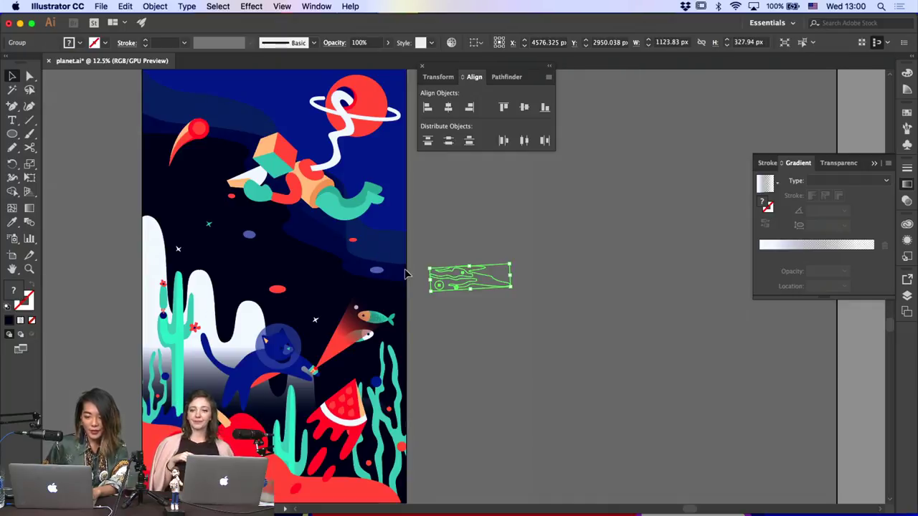
click(375, 276)
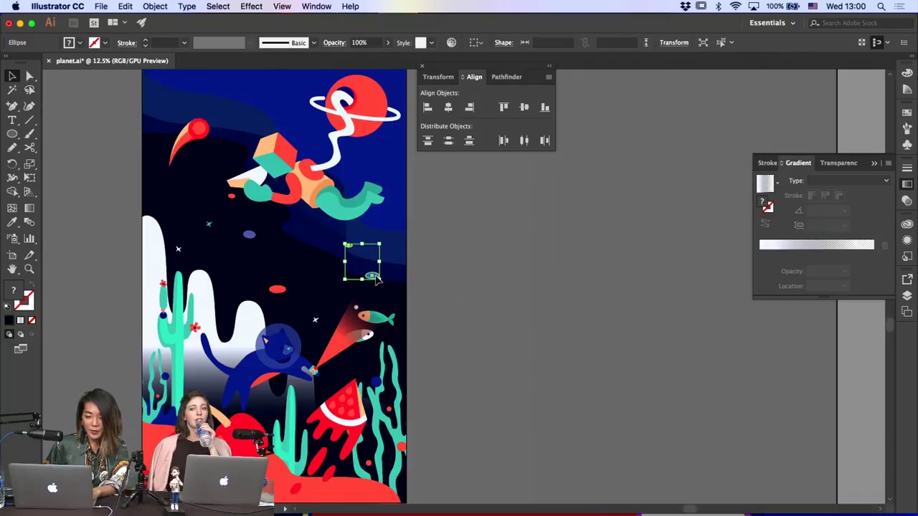
Shift the small red ellipse left within its group, and move the larger red ellipse above the cat slightly up and right
double_click(345, 246)
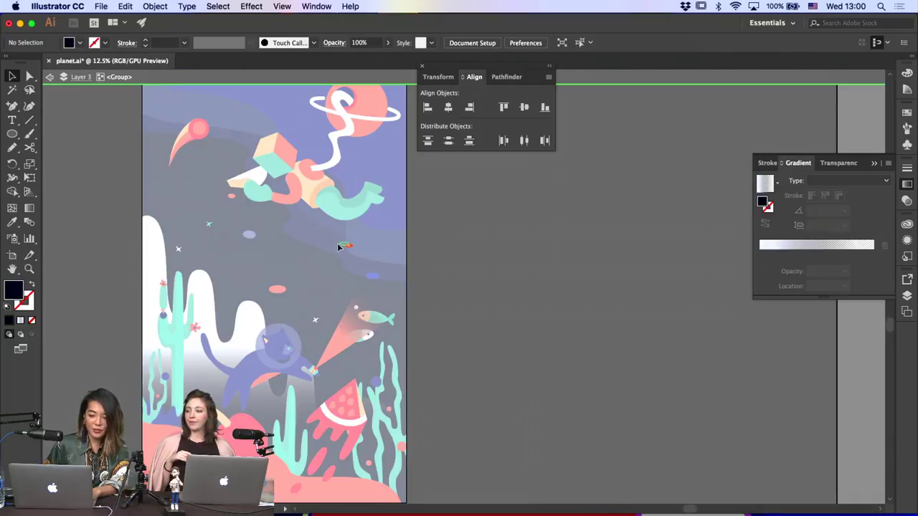
double_click(418, 269)
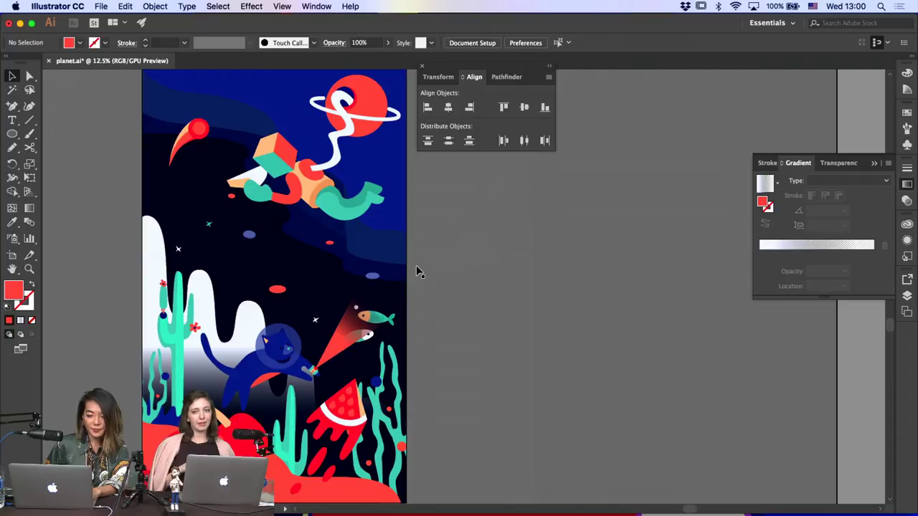
drag(278, 289, 285, 283)
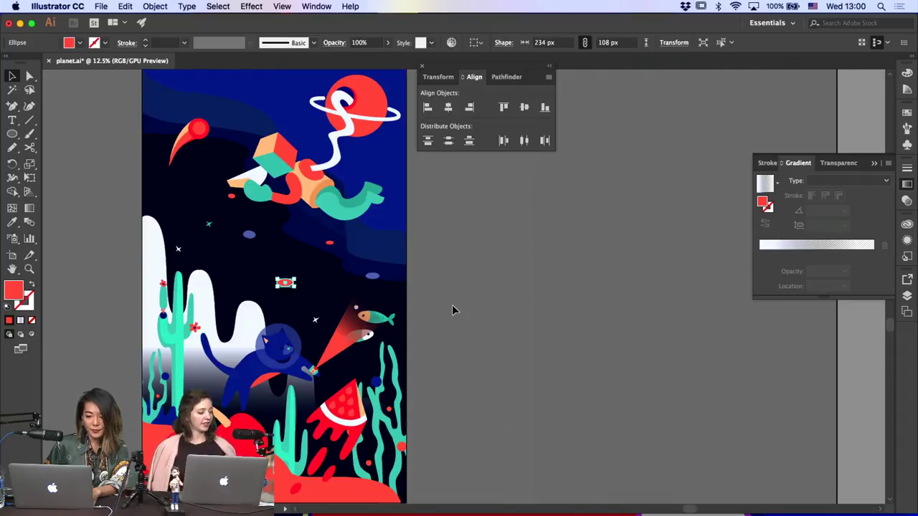
click(451, 310)
Extend the upper-left tip of the teal star beside the astronaut outward by moving its anchor point up and left
key(super+equal)
key(super+equal)
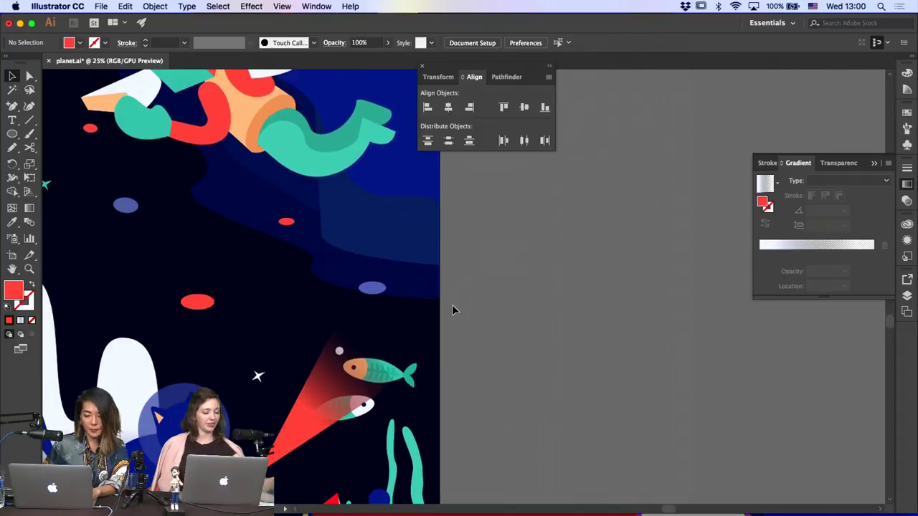
scroll(452, 309, left, 5)
scroll(452, 309, up, 3)
key(a)
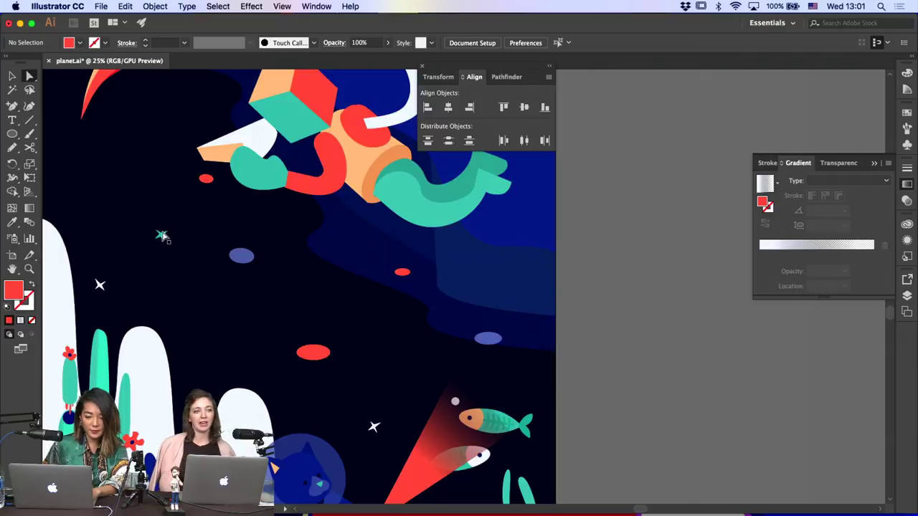
key(super+equal)
scroll(164, 236, left, 5)
scroll(164, 235, up, 1)
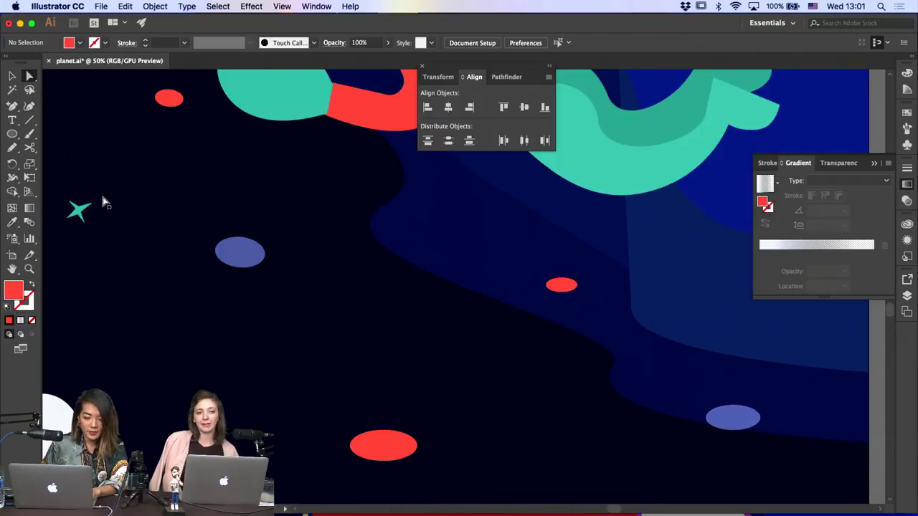
click(82, 210)
click(72, 204)
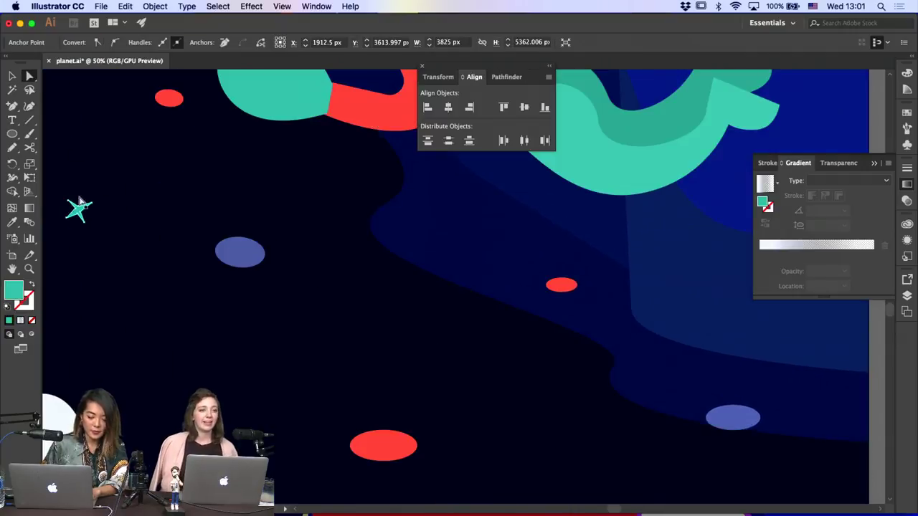
key(super+equal)
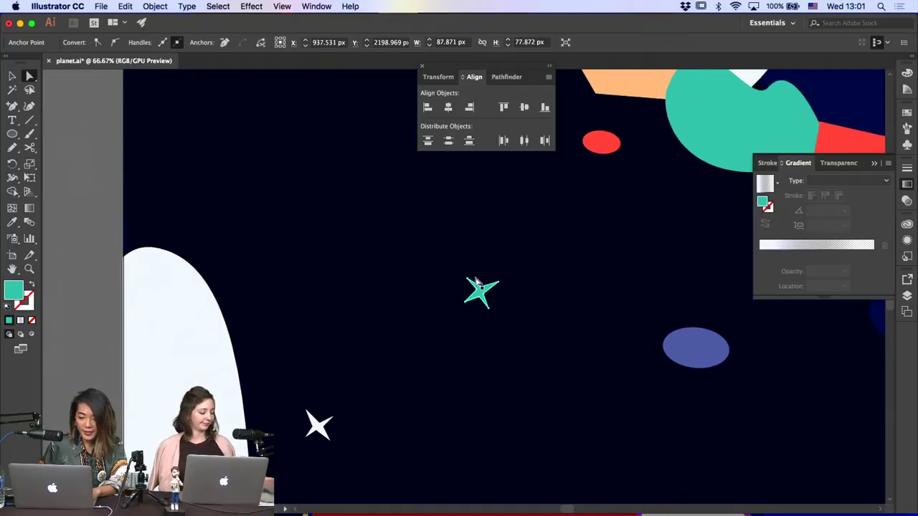
click(469, 280)
key(shift+Left)
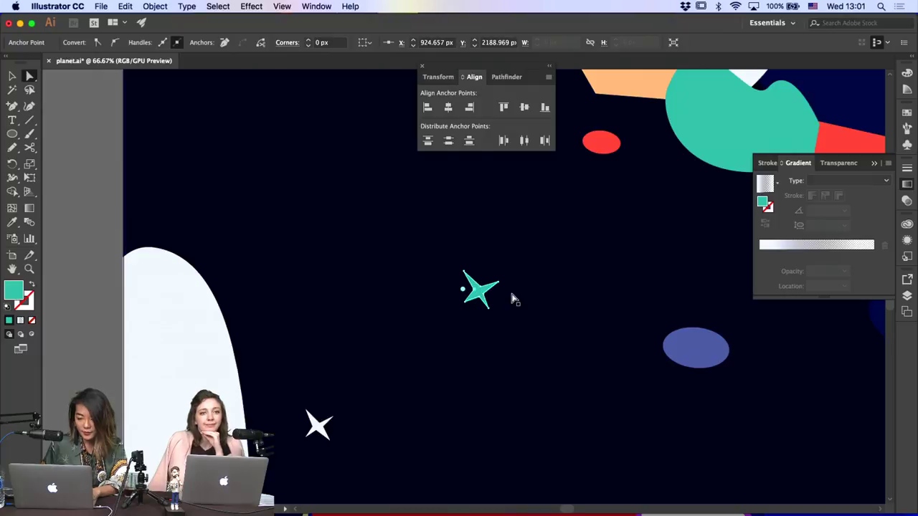
Nudge the teal star's lower-left tip slightly outward
click(482, 298)
click(483, 298)
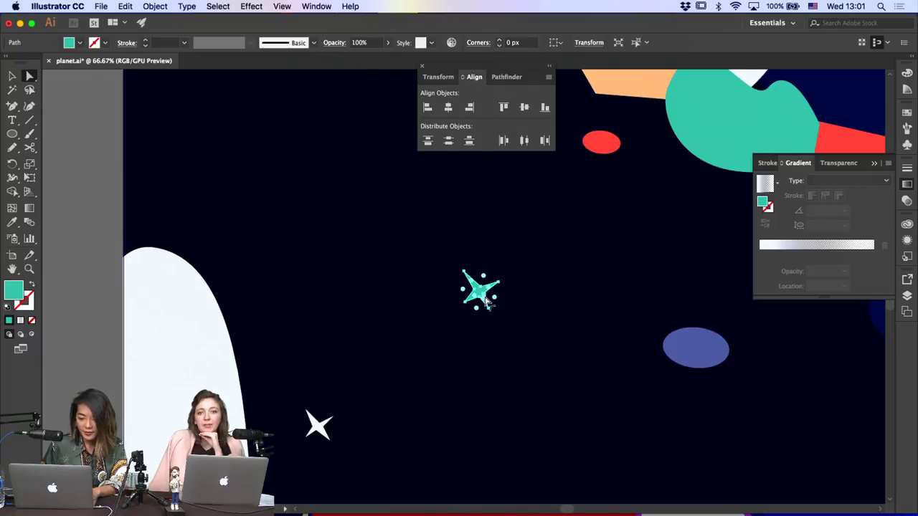
click(501, 298)
click(497, 297)
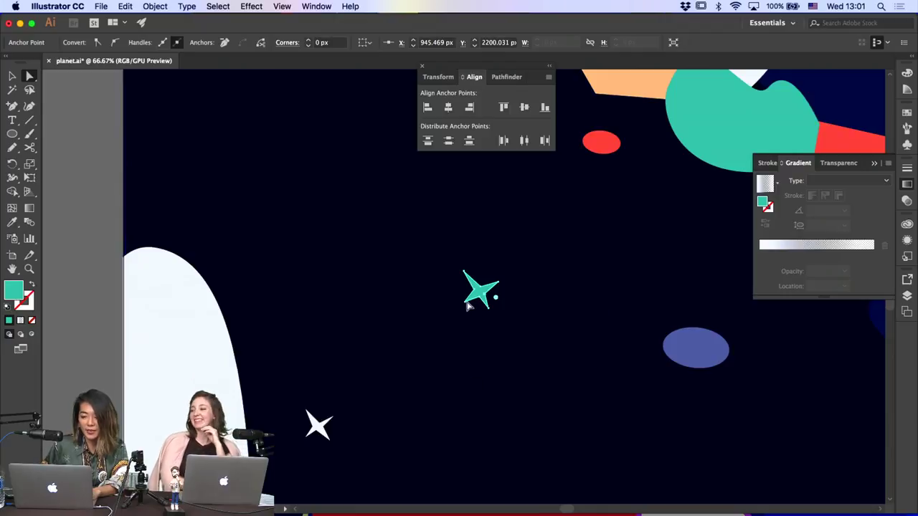
click(467, 306)
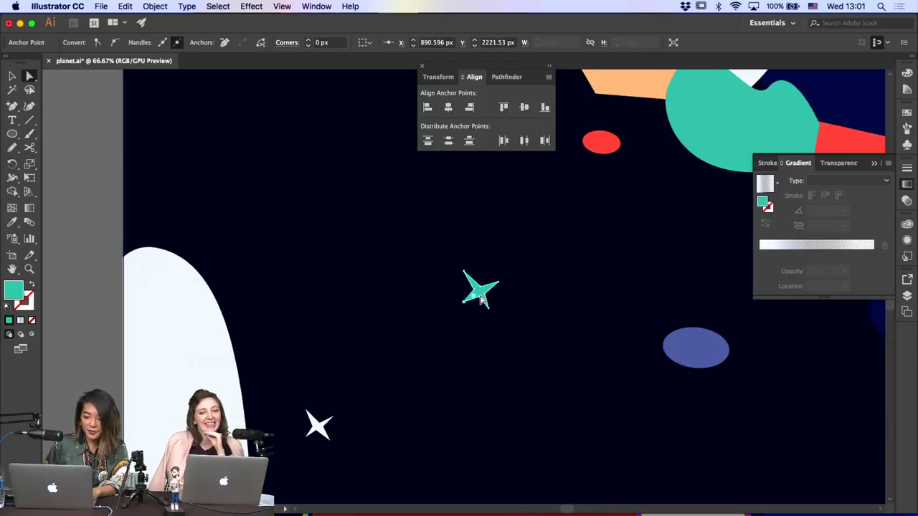
Adjust the teal star's lower inner point and pull its upper-left tip slightly down and right
click(481, 300)
key(Left)
key(Left)
key(Left)
key(Left)
key(Left)
key(Left)
key(Left)
key(Left)
key(Left)
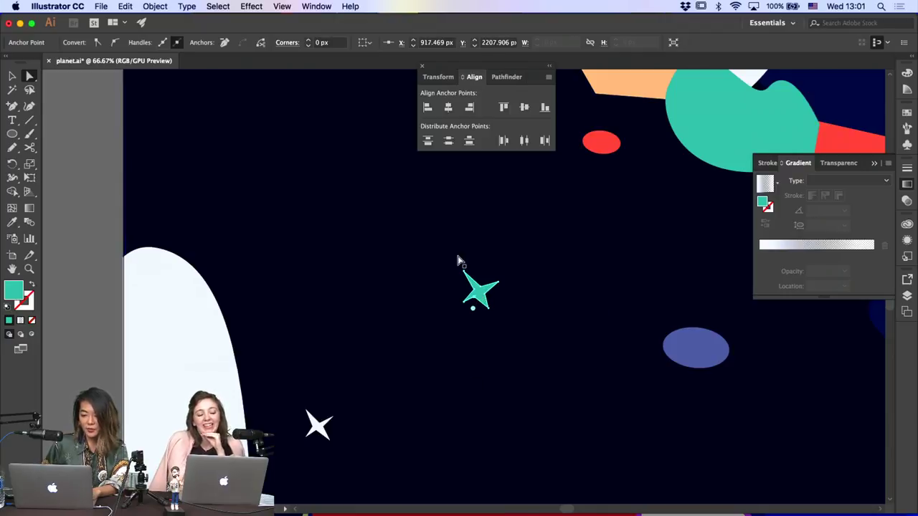
key(shift+Down)
key(shift+Right)
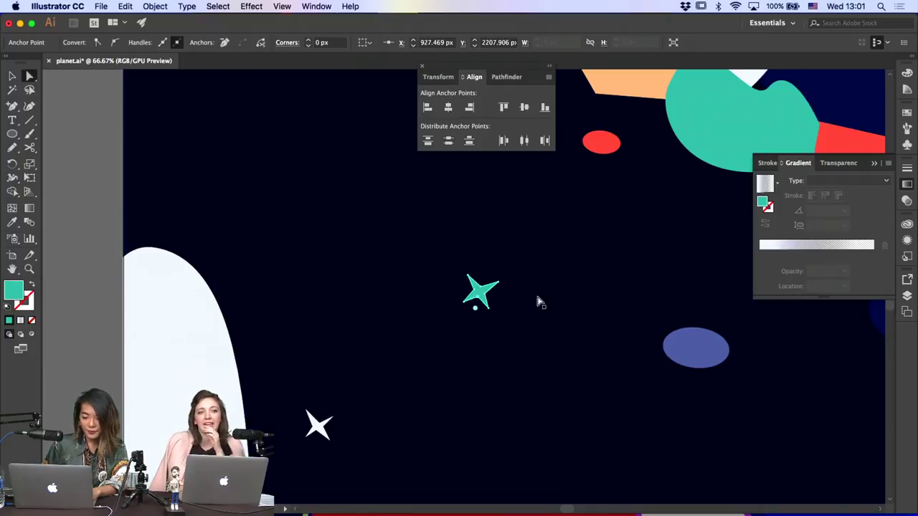
Extend the teal star's upper-right tip by moving its anchor point 10 px to the right
click(495, 281)
click(498, 282)
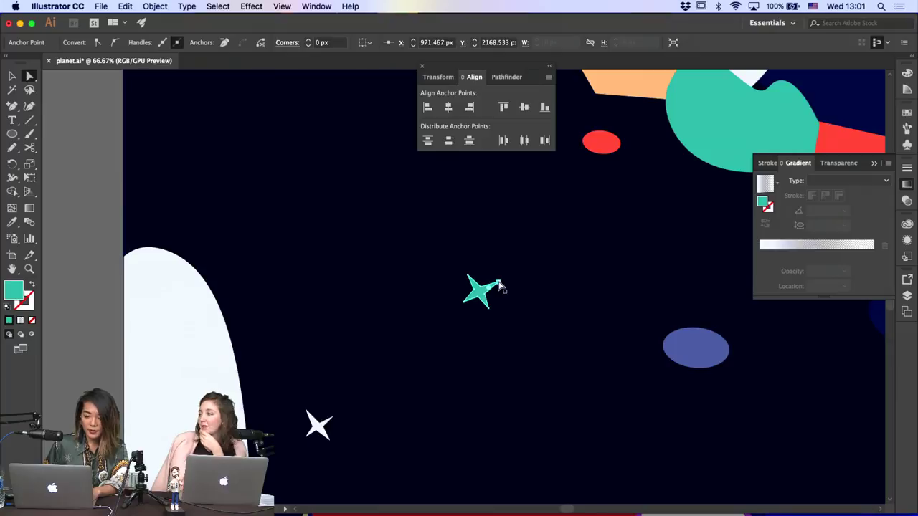
key(minus)
Delete the small white star beside the leftmost white hill
key(super+minus)
key(super+minus)
key(super+minus)
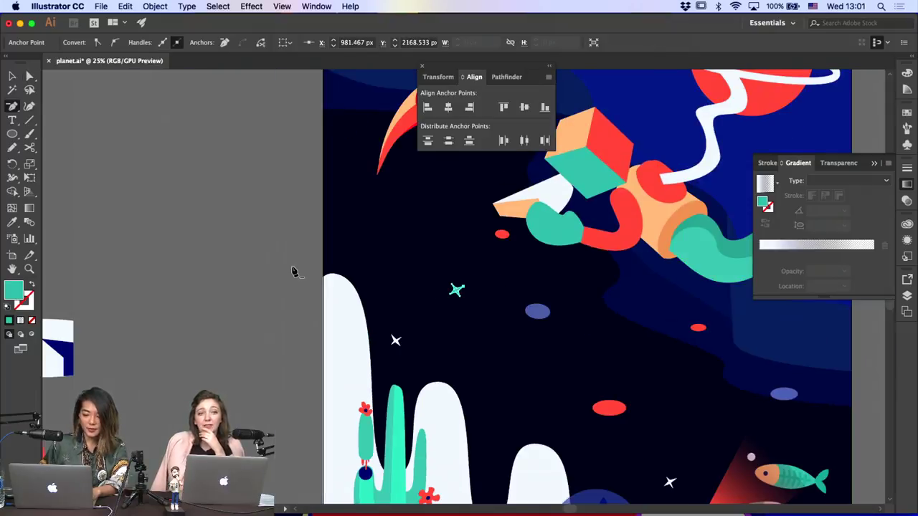
key(a)
click(350, 328)
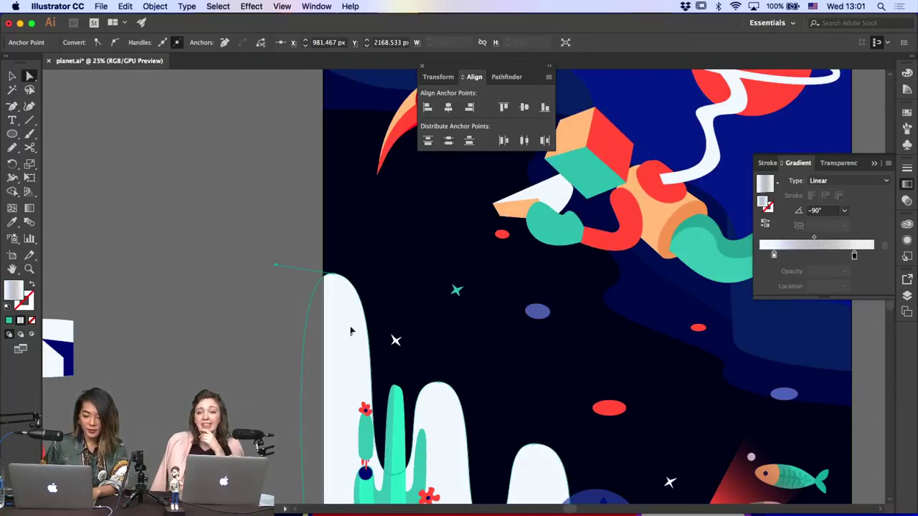
click(396, 344)
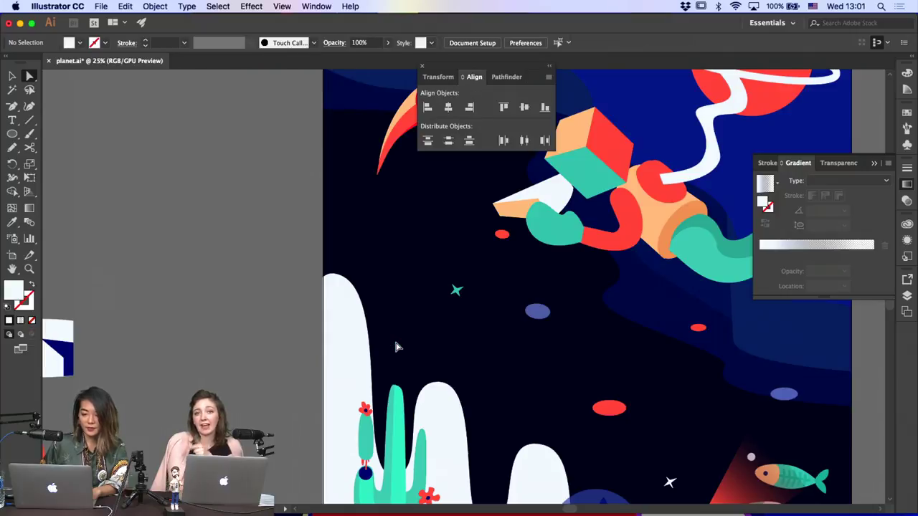
Draw a vertical line about 81 px tall in the dark sky and give its stroke the nearby ellipse's red
click(30, 120)
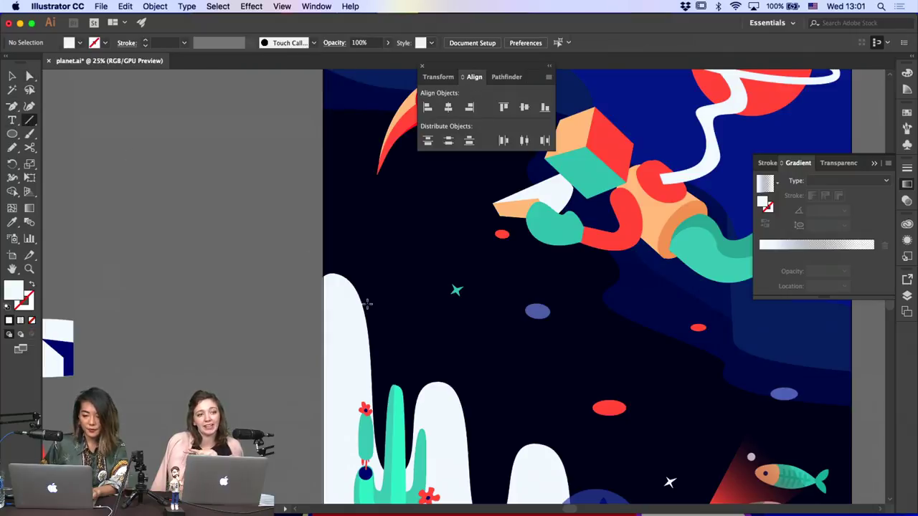
drag(406, 246, 405, 259)
key(super+equal)
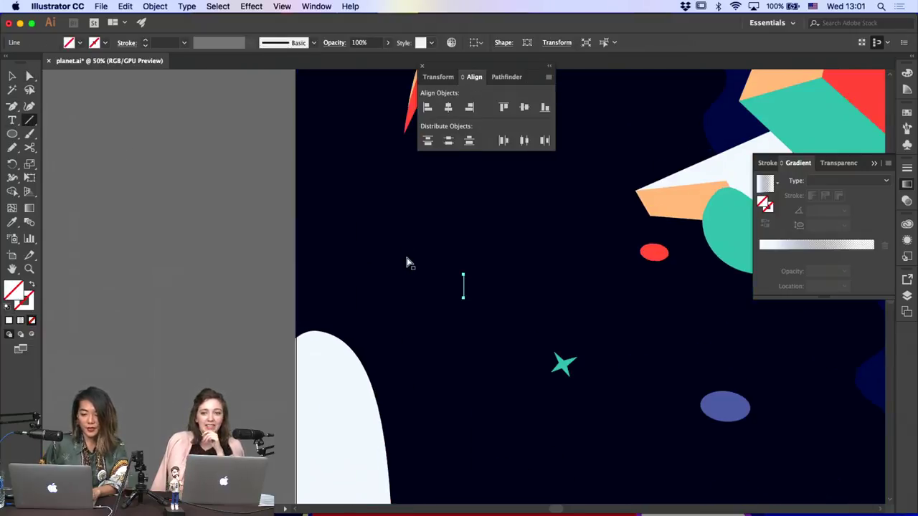
click(12, 221)
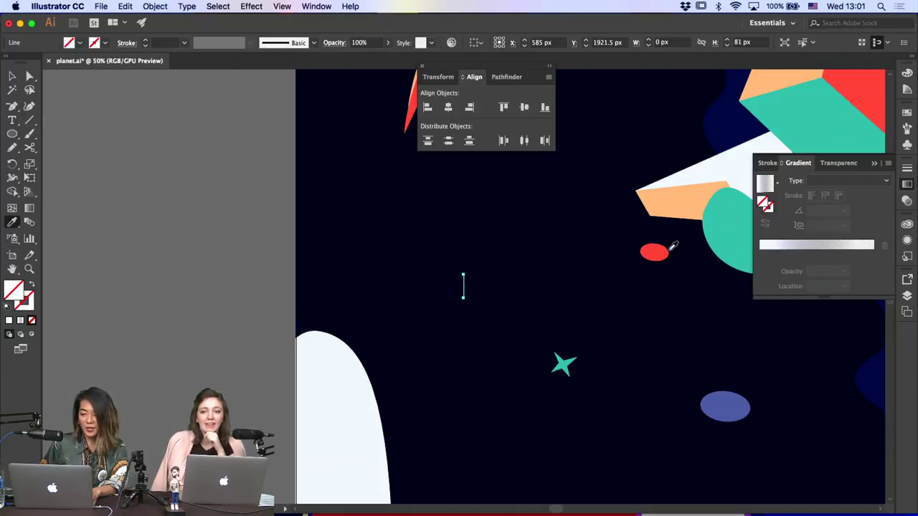
click(669, 249)
click(31, 286)
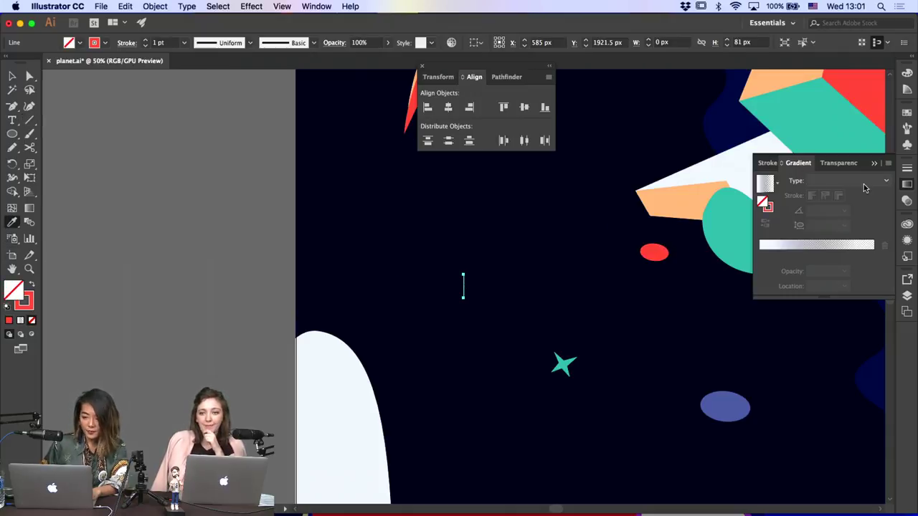
Set the red line's stroke weight to 20 pt and give it round caps
click(907, 170)
click(812, 182)
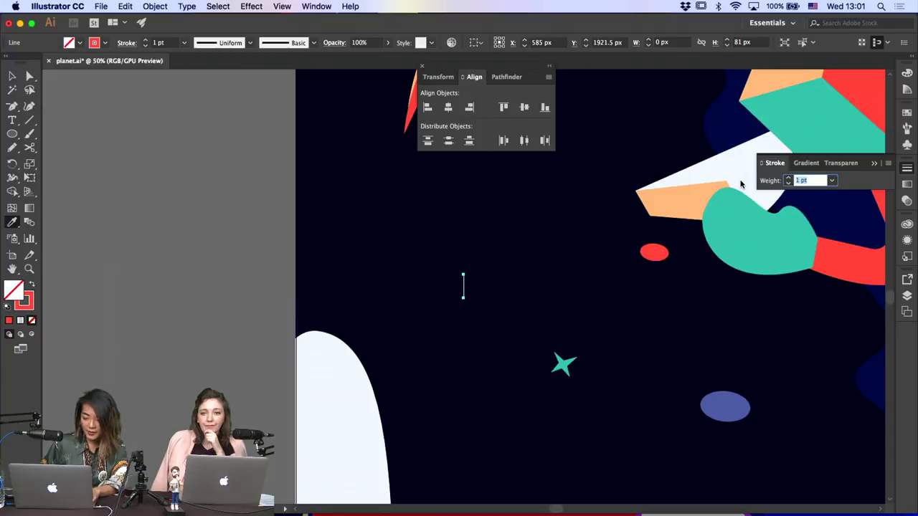
key(Return)
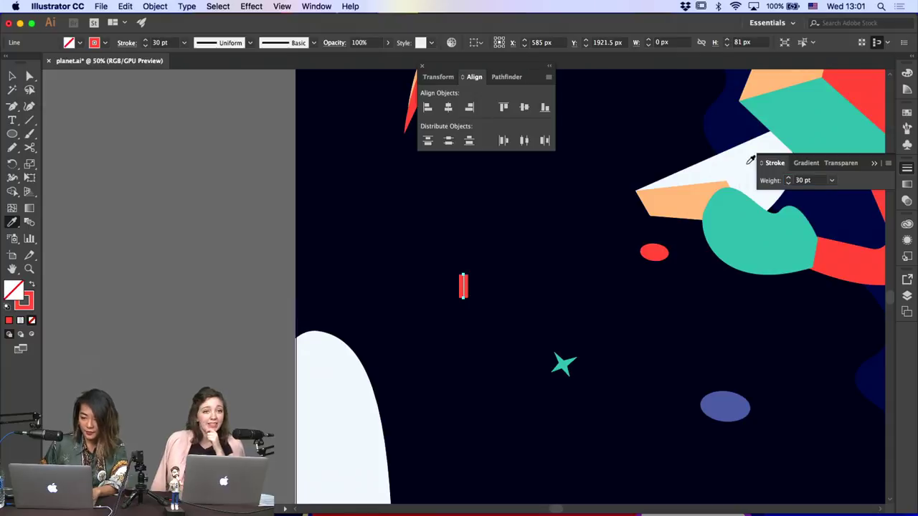
click(789, 183)
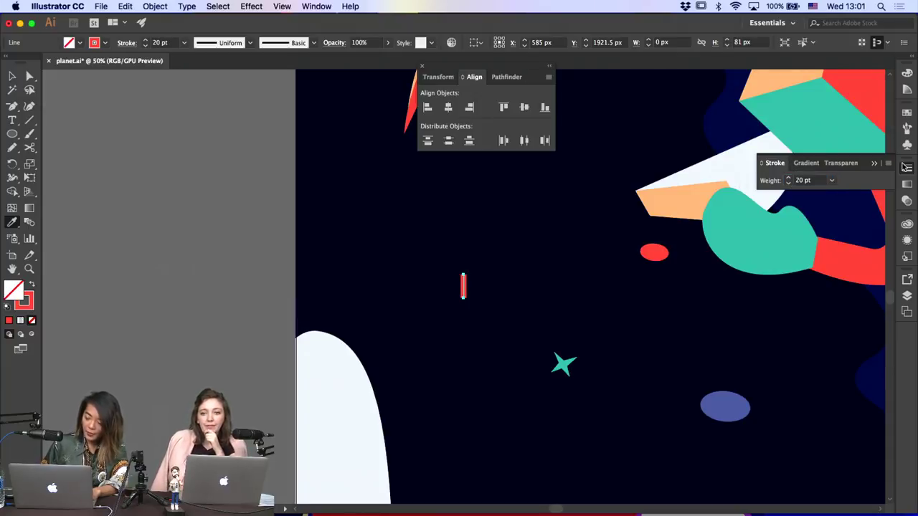
click(889, 164)
click(861, 163)
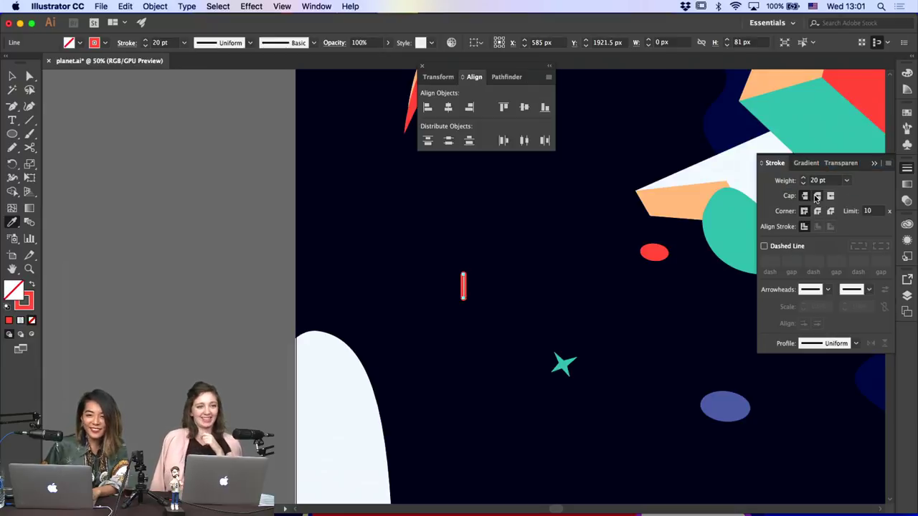
Add a copy of the line rotated 90° to form a plus, and set both strokes to 30 pt
click(12, 74)
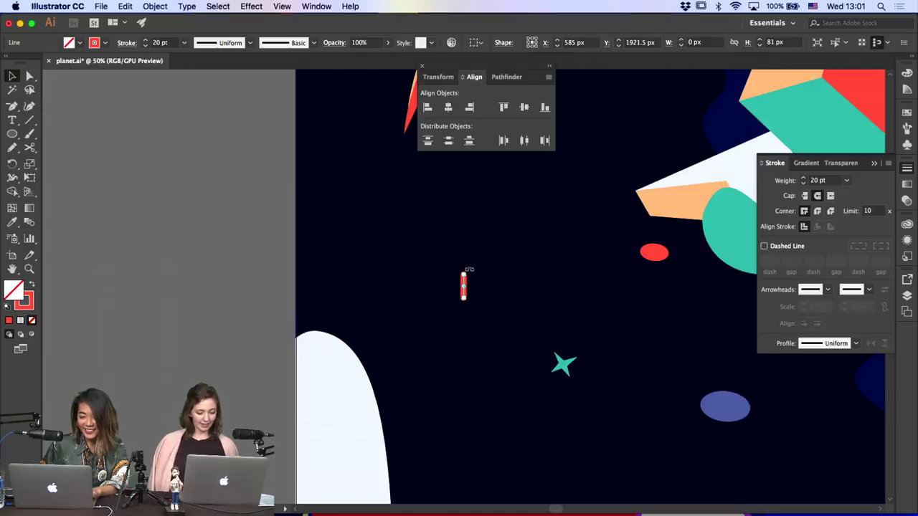
drag(469, 270, 487, 290)
shift+click(464, 276)
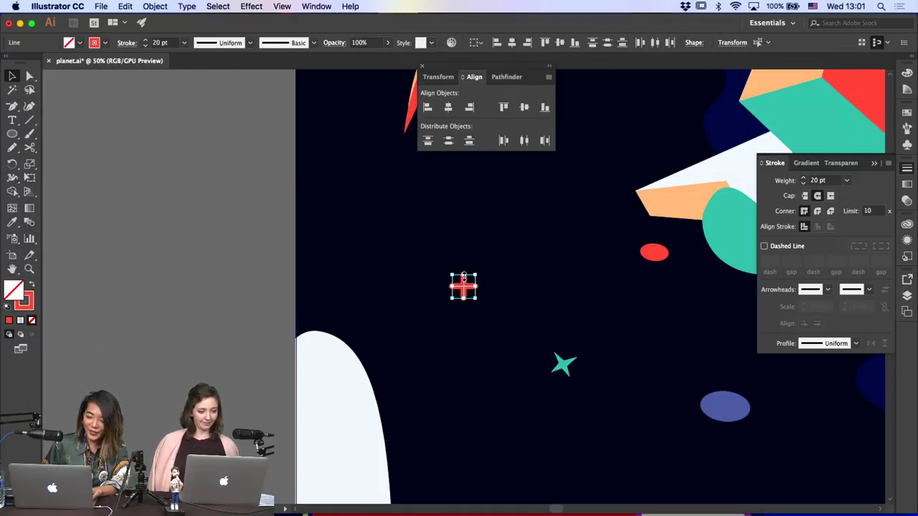
click(830, 183)
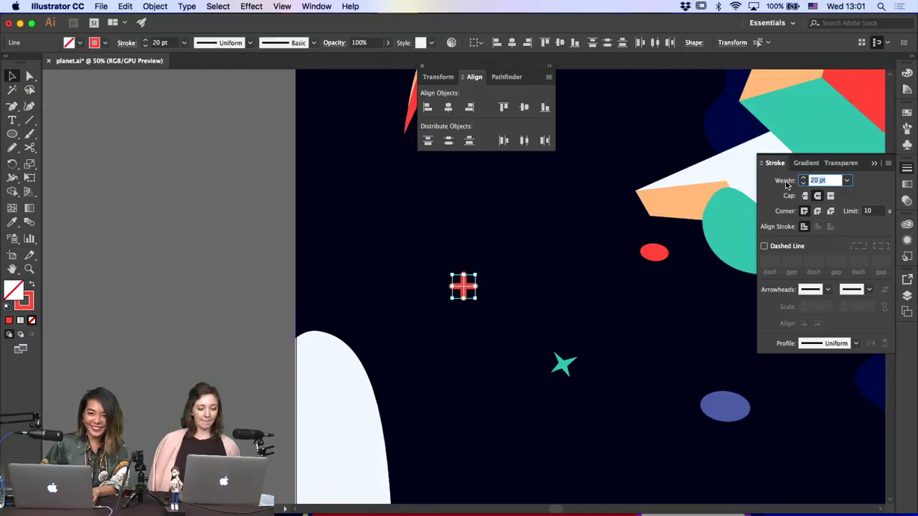
text(30)
key(Return)
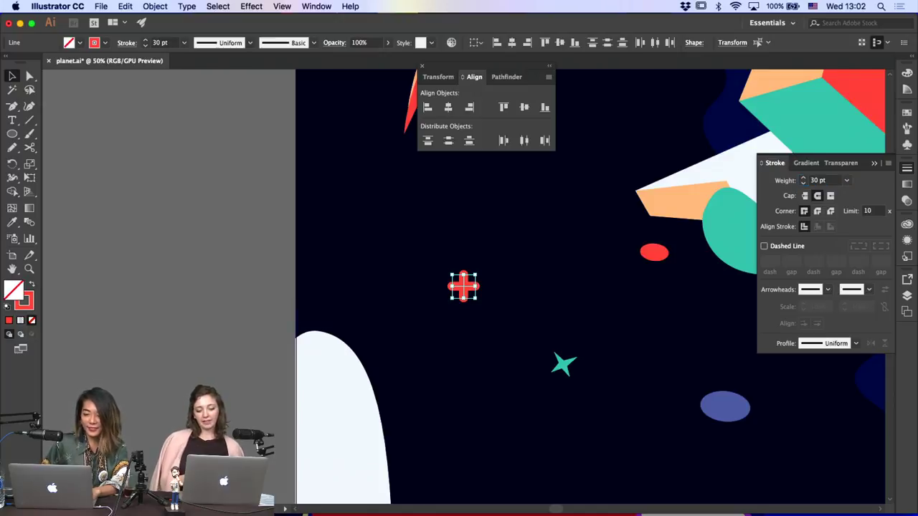
Expand the plus into filled shapes and turn it into a smaller X by scaling it down and rotating it 45°
click(155, 6)
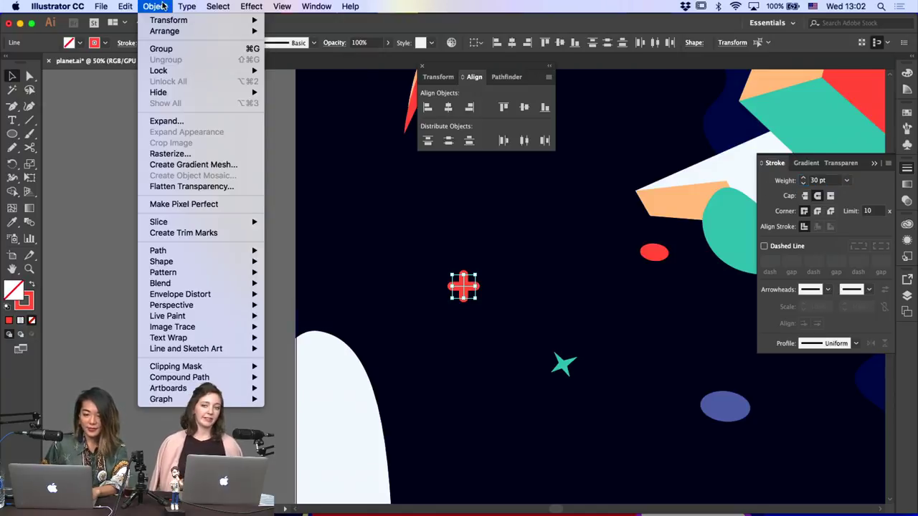
click(163, 120)
key(Return)
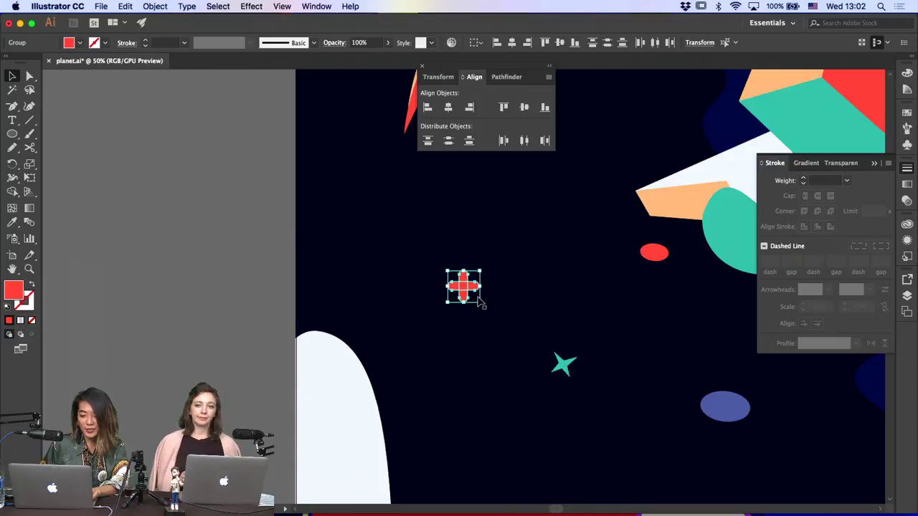
drag(480, 306, 464, 274)
Paste a copy of the small red X into the dark sky below the character's teal hand and red arm
scroll(287, 292, right, 1)
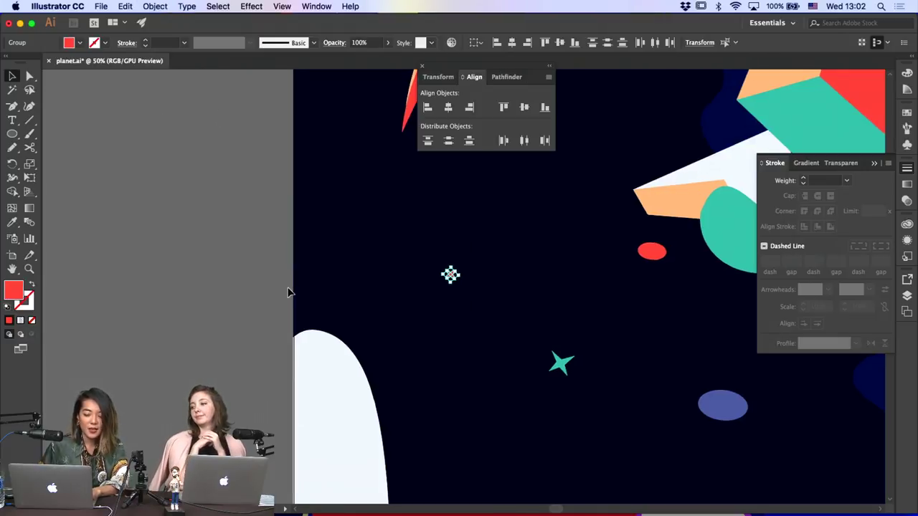
scroll(287, 292, right, 5)
click(183, 262)
scroll(182, 263, right, 4)
key(super+v)
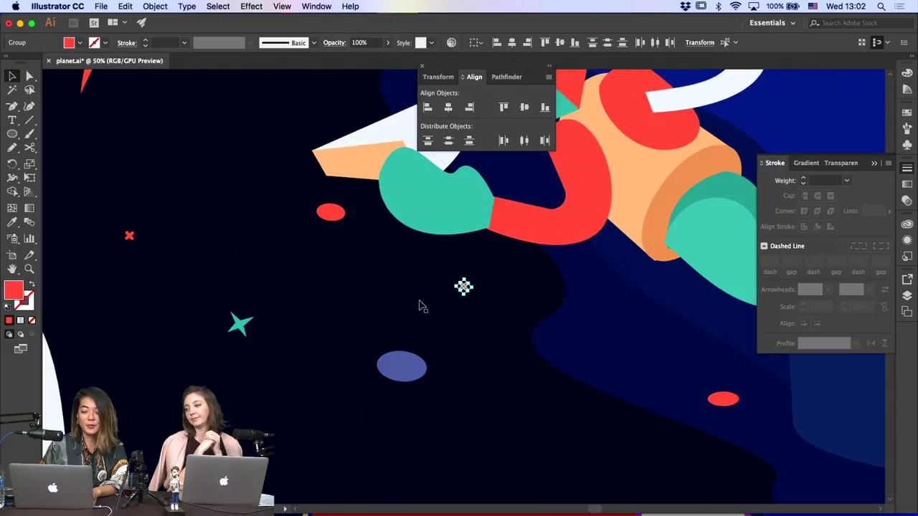
click(479, 289)
click(465, 289)
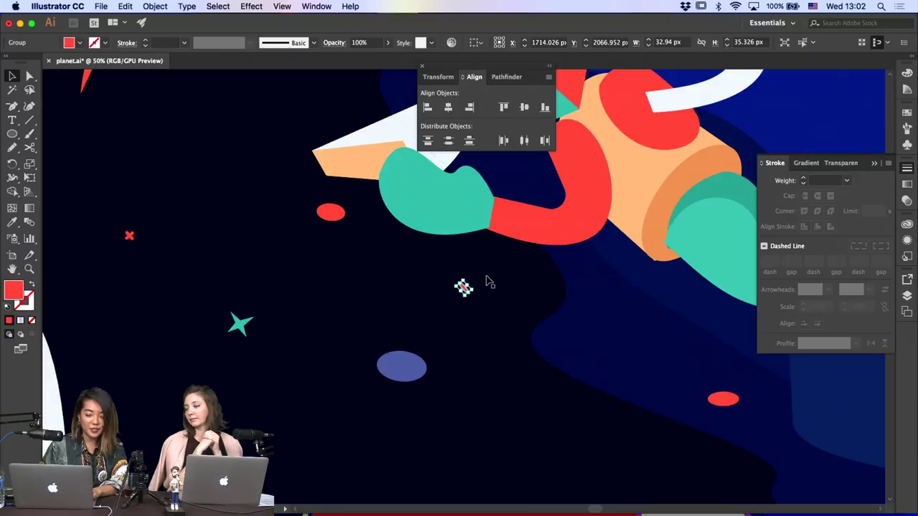
mouse_move(479, 289)
mouse_down()
mouse_move(463, 265)
mouse_move(475, 295)
mouse_up()
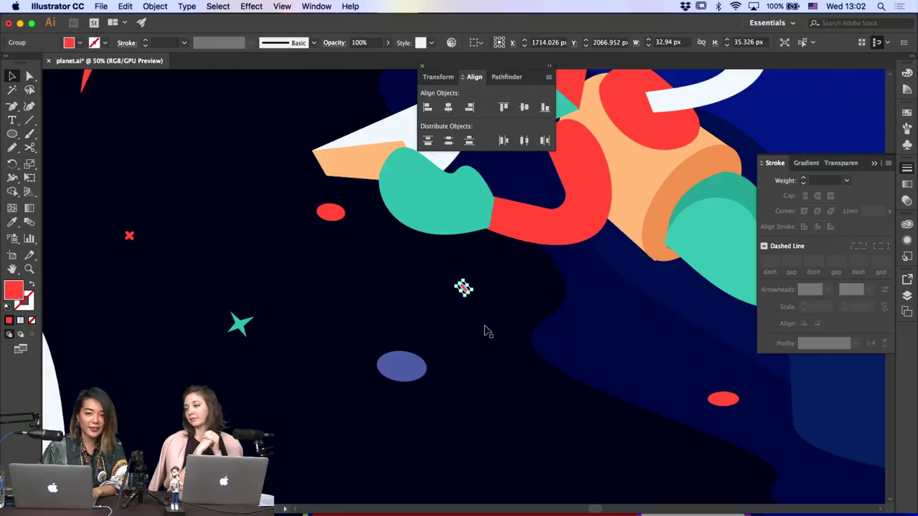
click(474, 293)
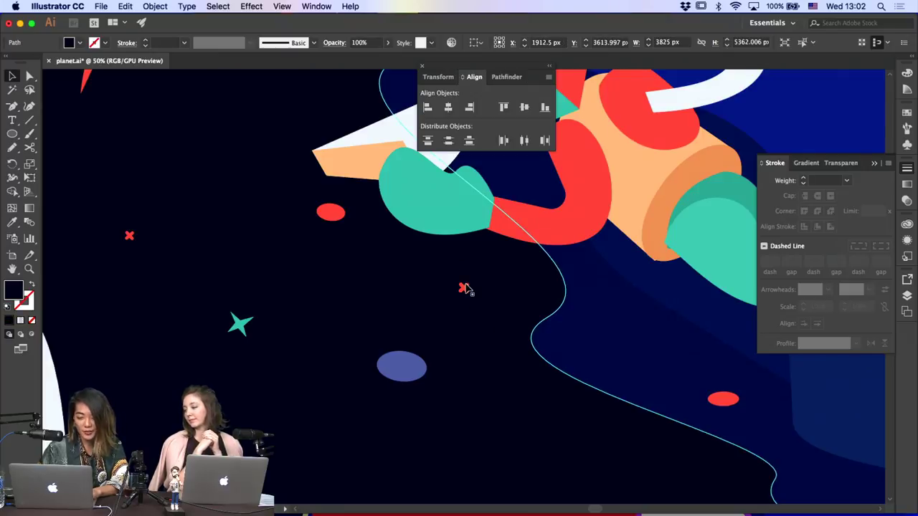
click(466, 286)
key(super+equal)
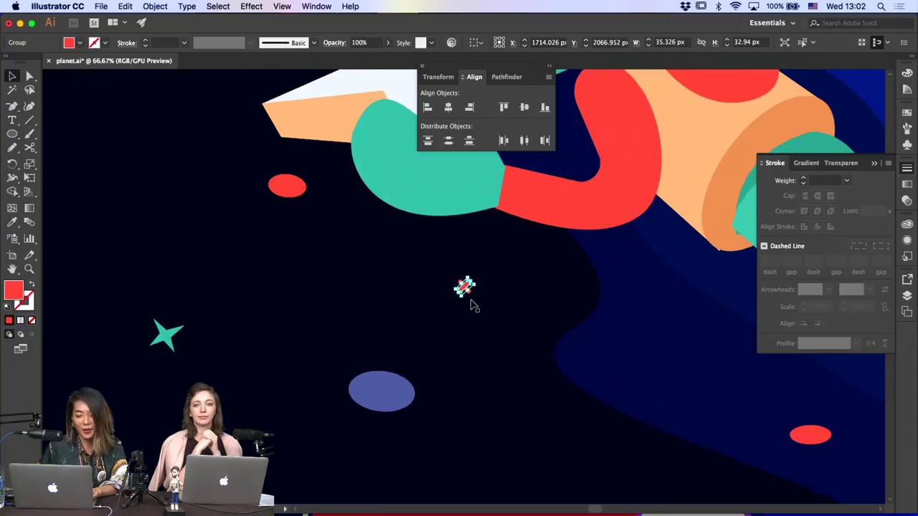
click(492, 304)
Unite the two bars of the pasted X into one shape and move it below the purple ellipse
click(469, 289)
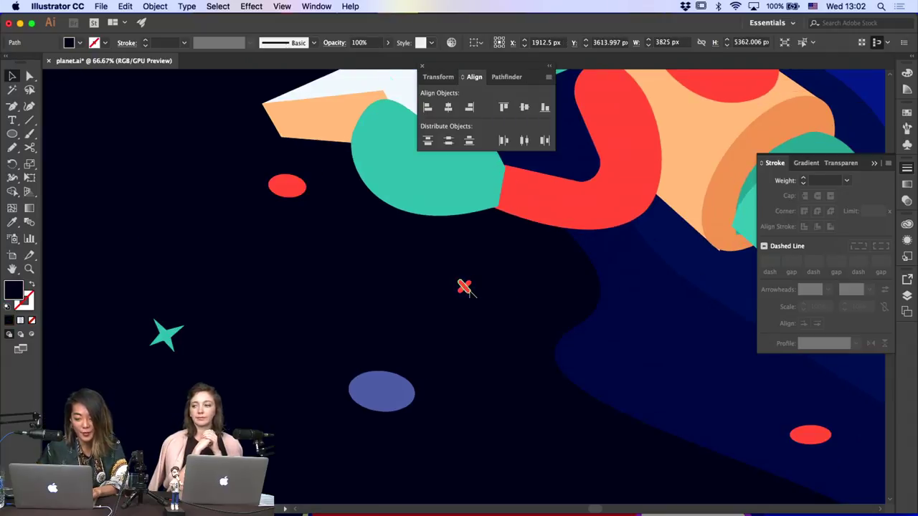
key(super+equal)
key(super+equal)
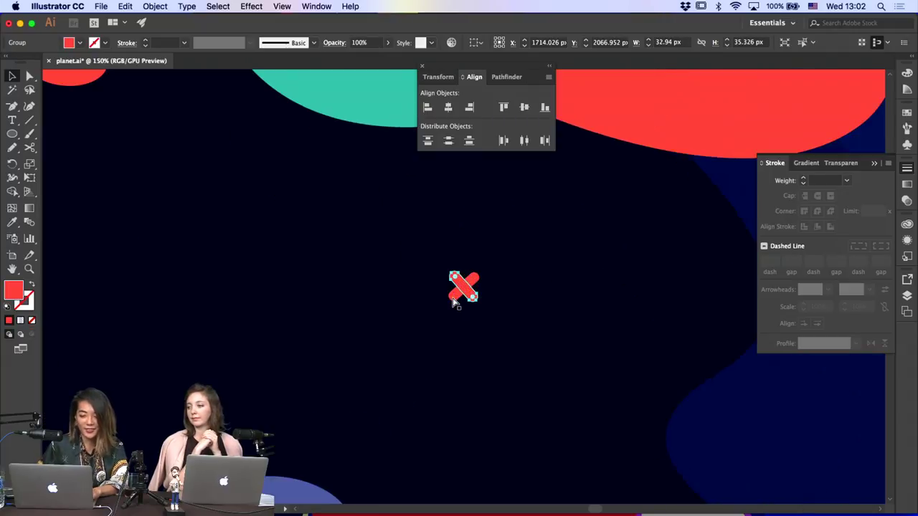
drag(453, 304, 453, 303)
key(super+minus)
key(super+minus)
key(super+minus)
key(super+minus)
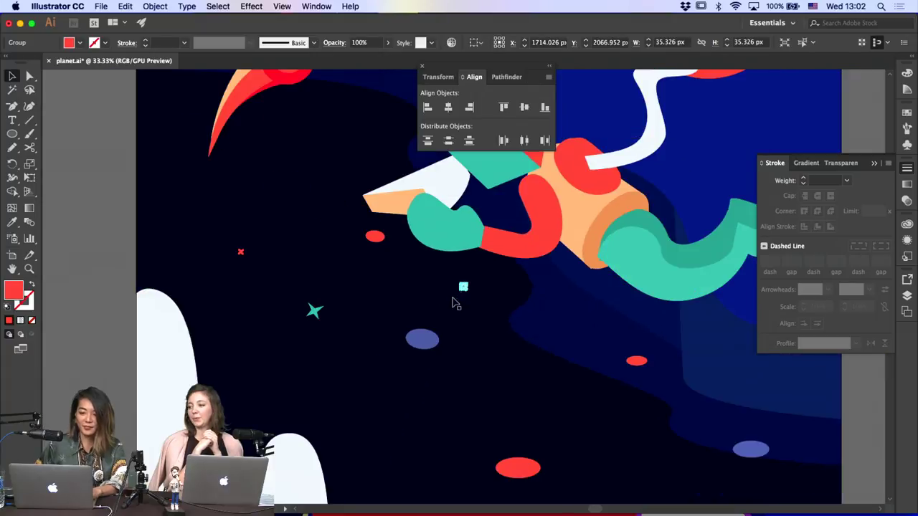
click(506, 77)
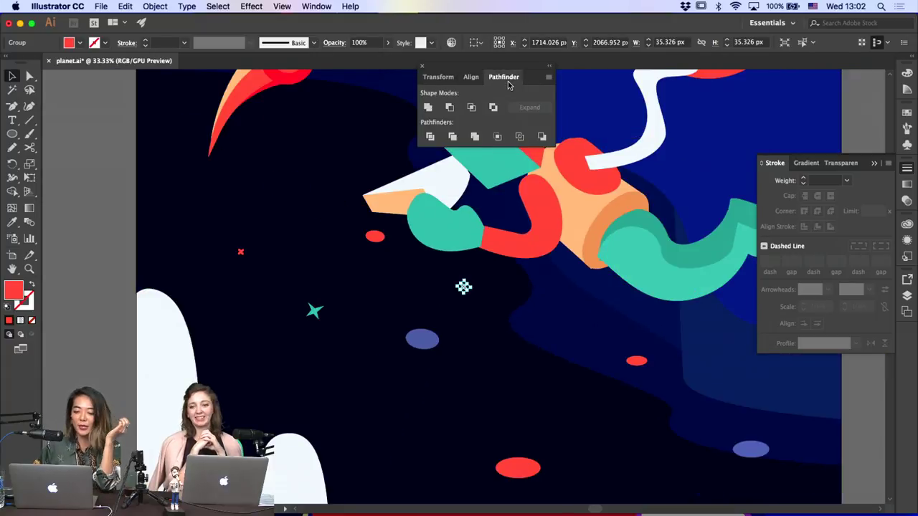
click(429, 108)
click(497, 340)
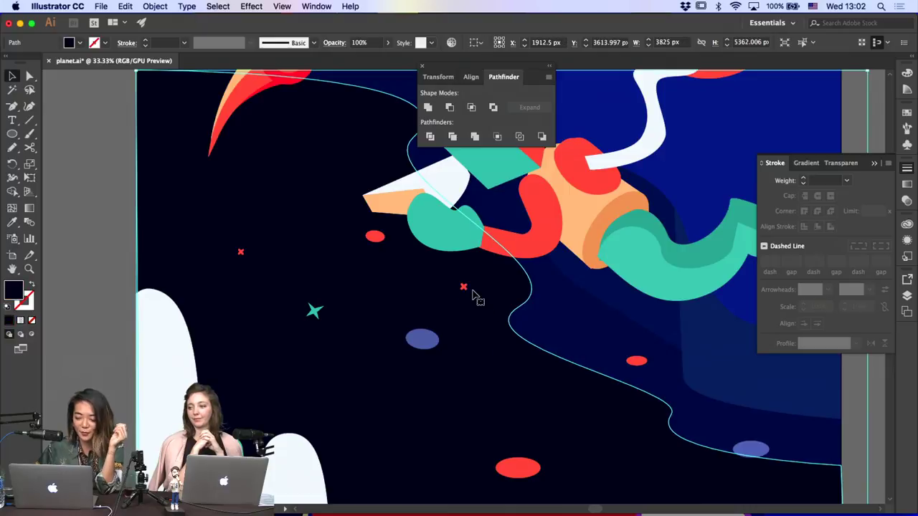
drag(466, 287, 435, 409)
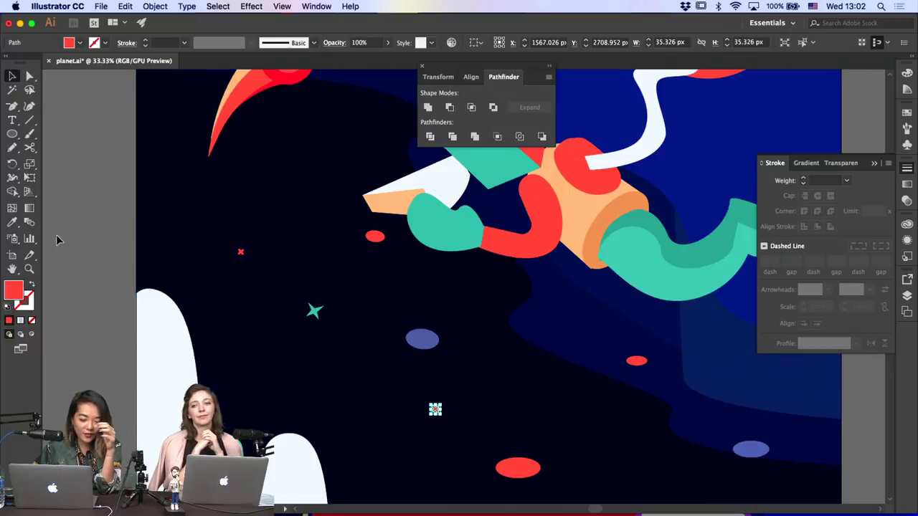
Try to recolour the moved X by sampling the fill of the white hill
click(13, 222)
click(173, 348)
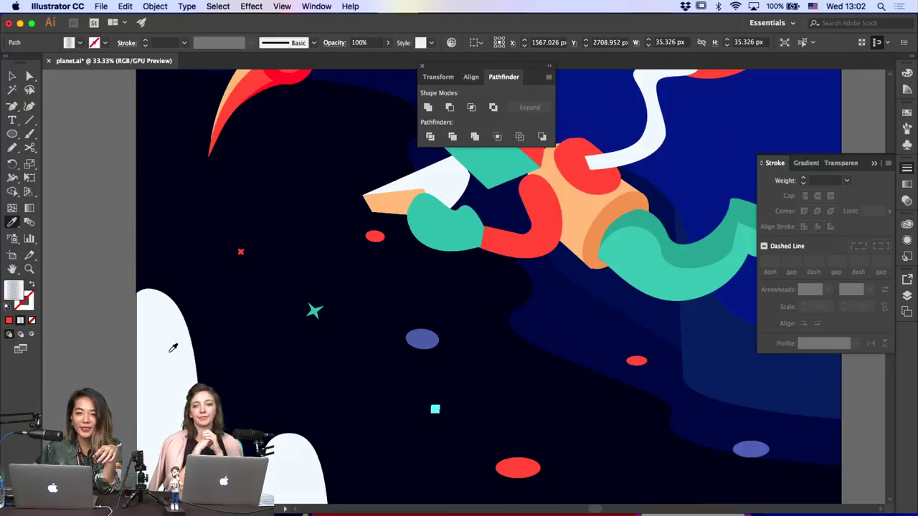
click(12, 75)
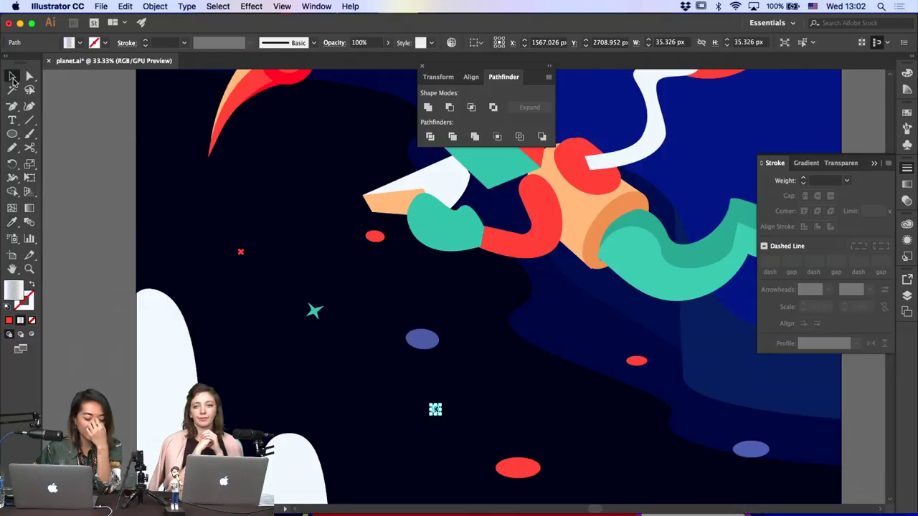
click(430, 334)
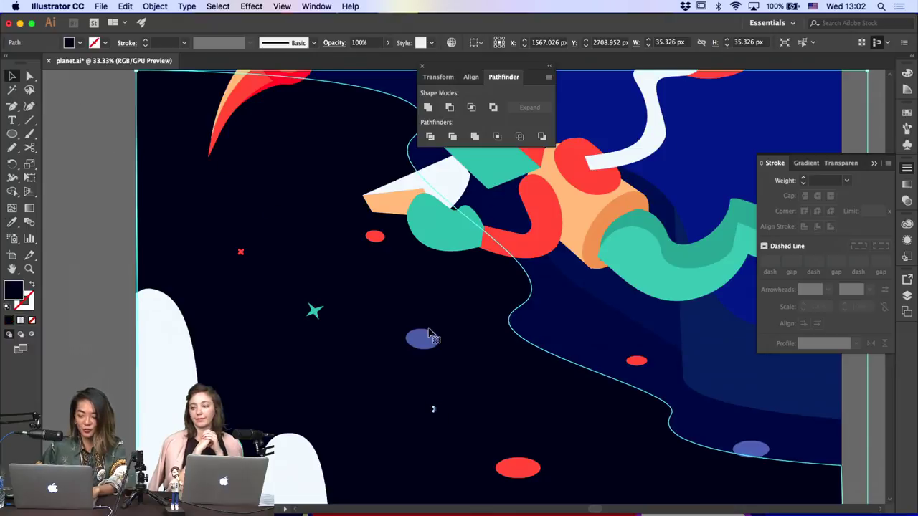
Recolour the X below the purple ellipse with the solid white sampled from the shape above the teal hand
click(436, 408)
click(13, 222)
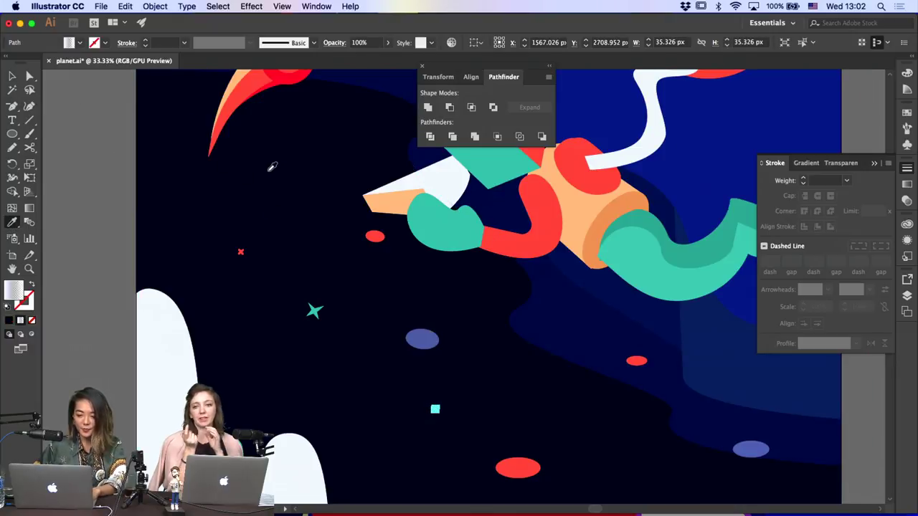
click(423, 184)
click(11, 76)
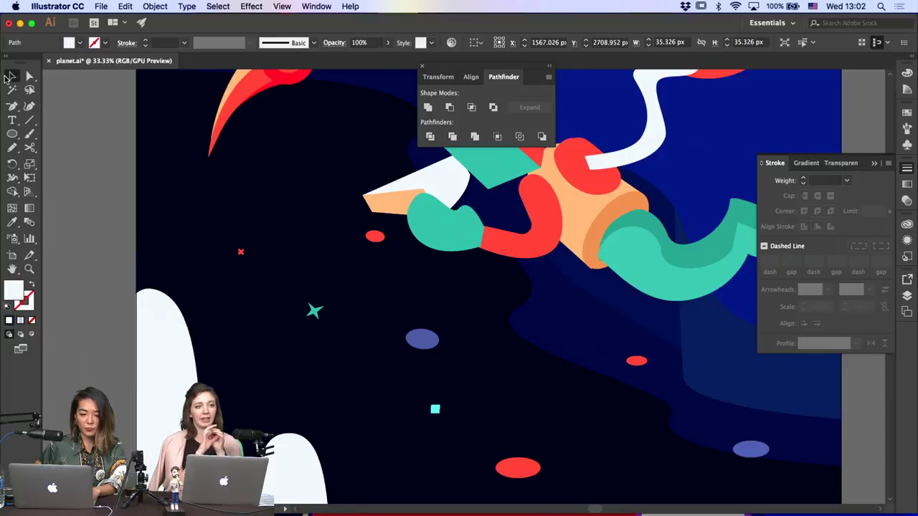
click(464, 405)
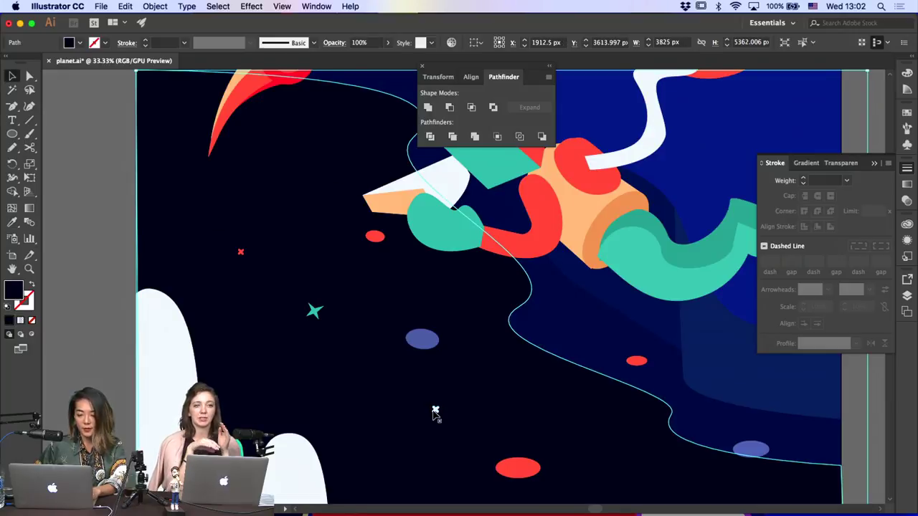
Place a copy of the white X in the dark sky between the purple ellipse and the blue wave's edge
click(477, 306)
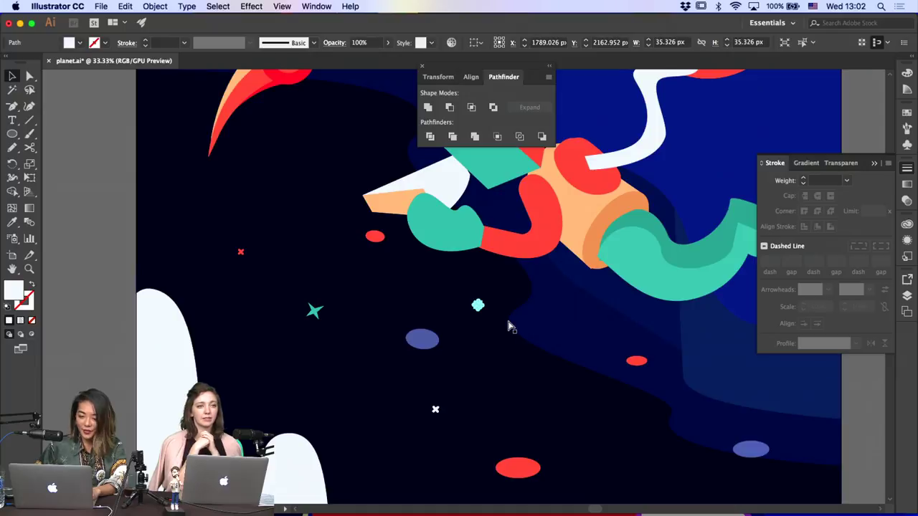
key(super+equal)
key(a)
click(492, 315)
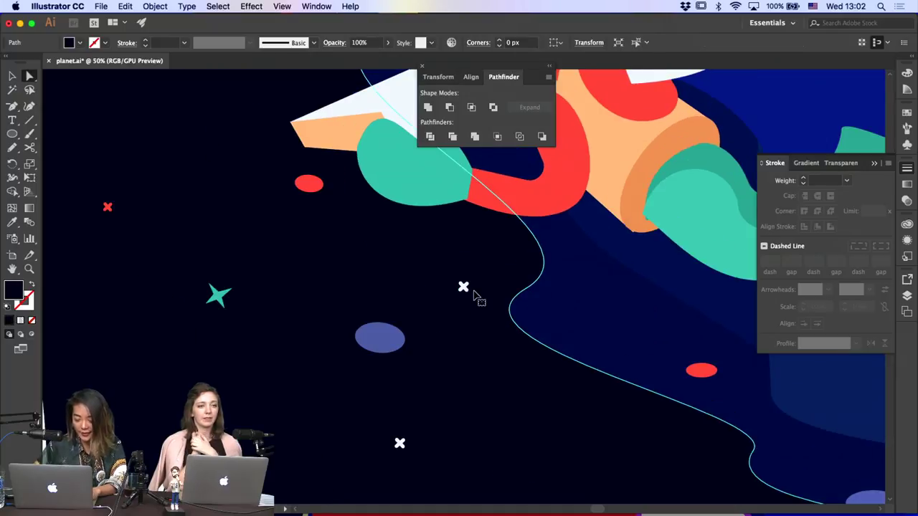
key(super+equal)
scroll(600, 310, up, 10)
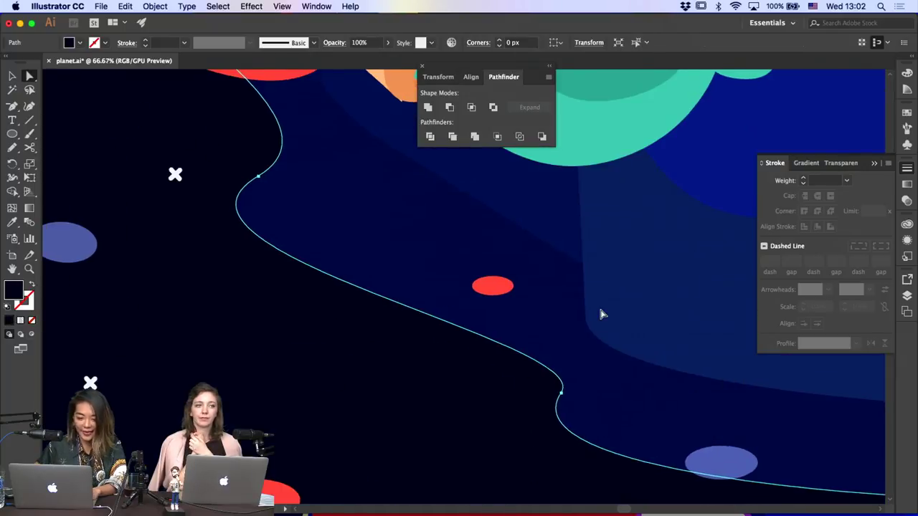
Examine the anchor points and rounded corners of the white X in the sky up close
scroll(603, 314, left, 5)
click(309, 157)
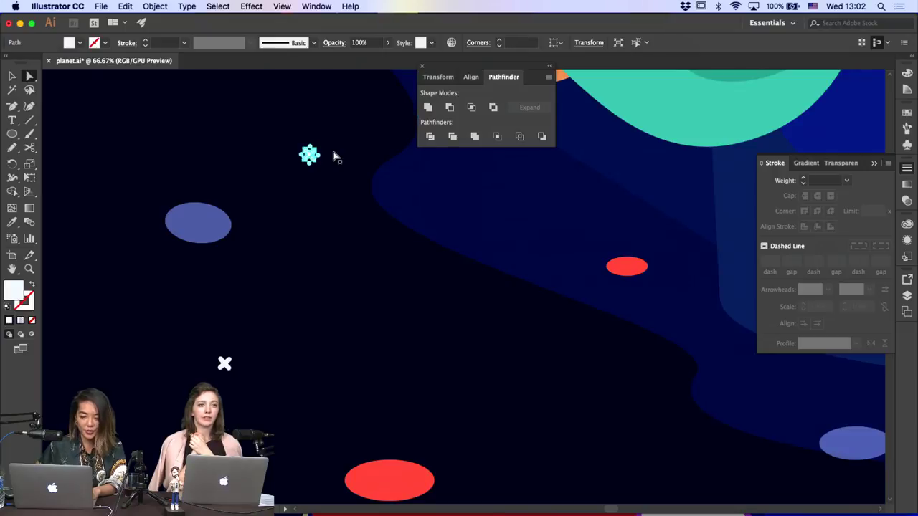
click(326, 154)
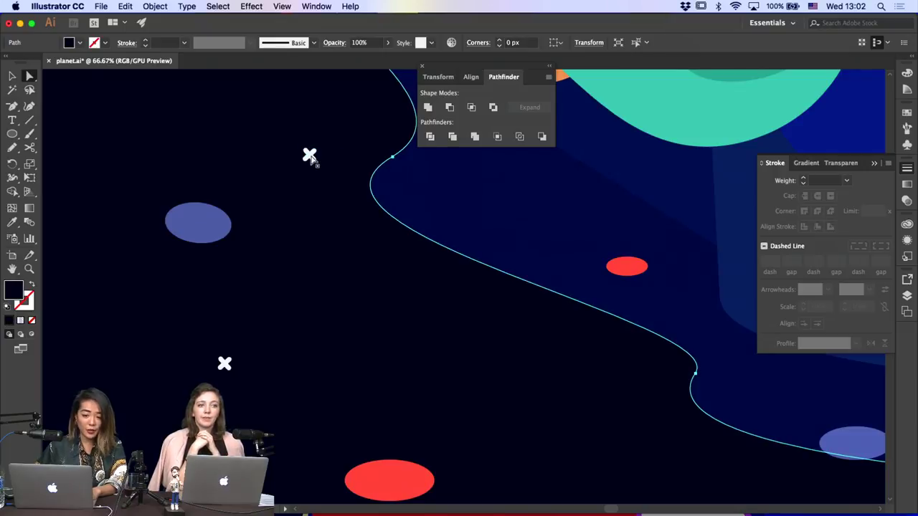
click(310, 156)
drag(314, 158, 331, 163)
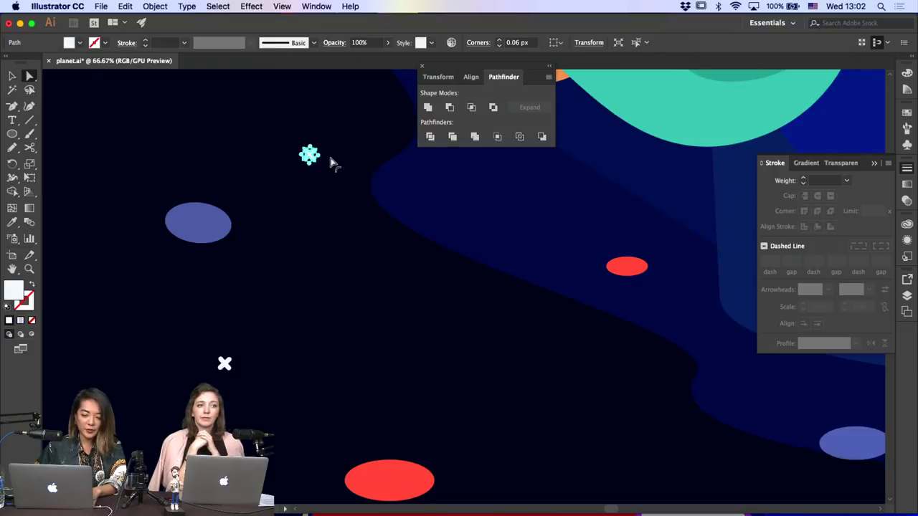
click(378, 172)
click(310, 161)
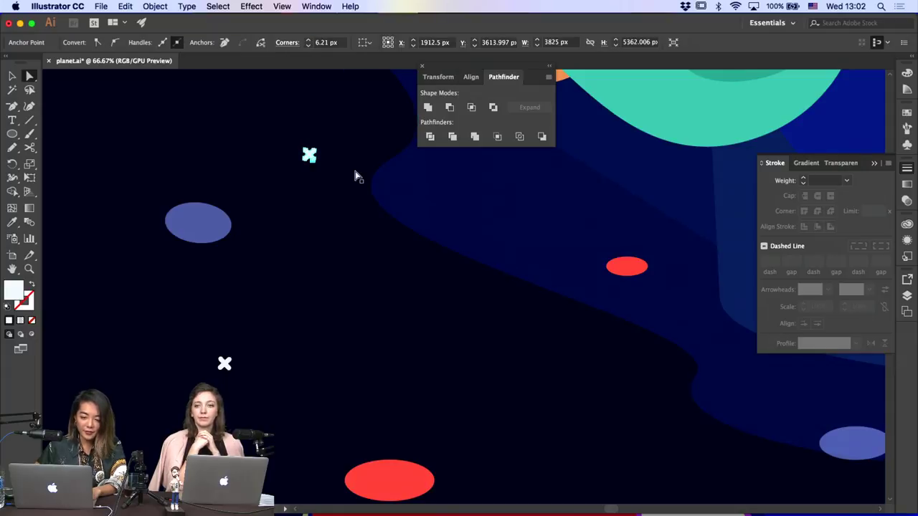
key(super+equal)
key(super+equal)
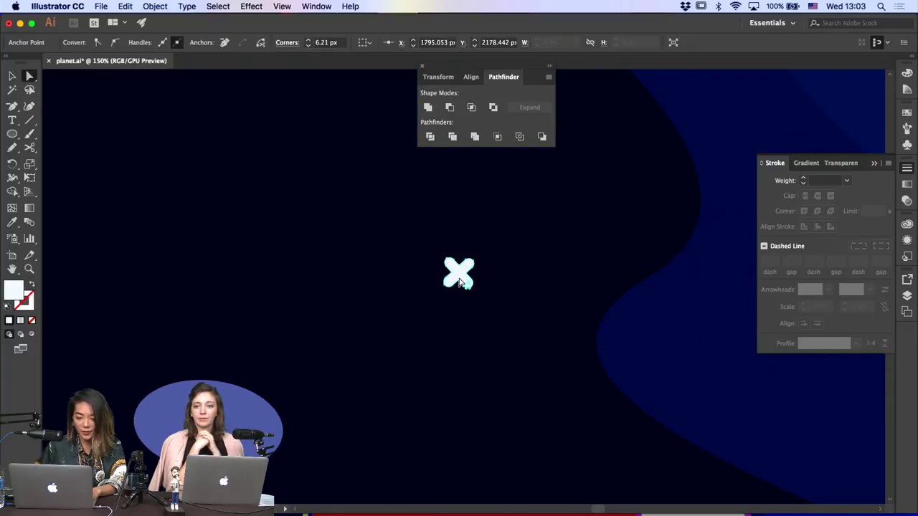
click(460, 280)
click(458, 288)
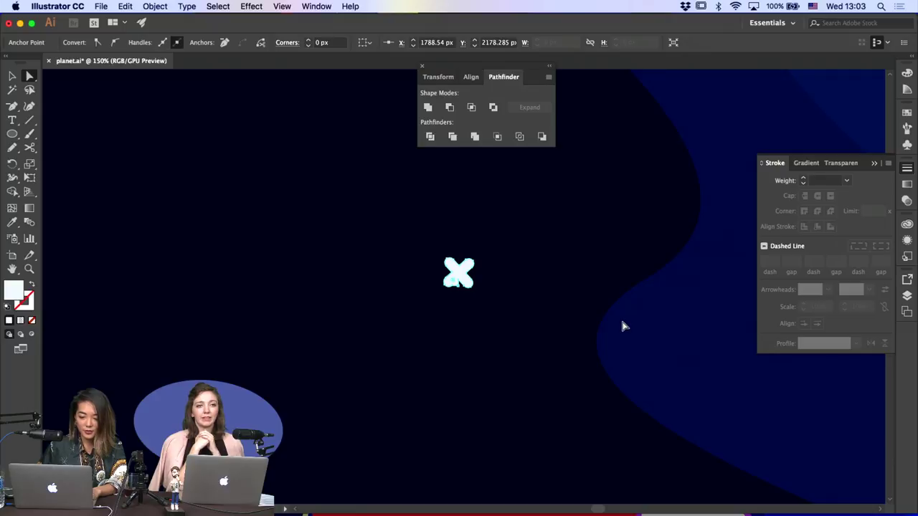
click(502, 290)
Recolour both white X stars near the purple ellipse with the dark blue sampled from the wave beside the comet
key(super+minus)
key(super+minus)
key(super+minus)
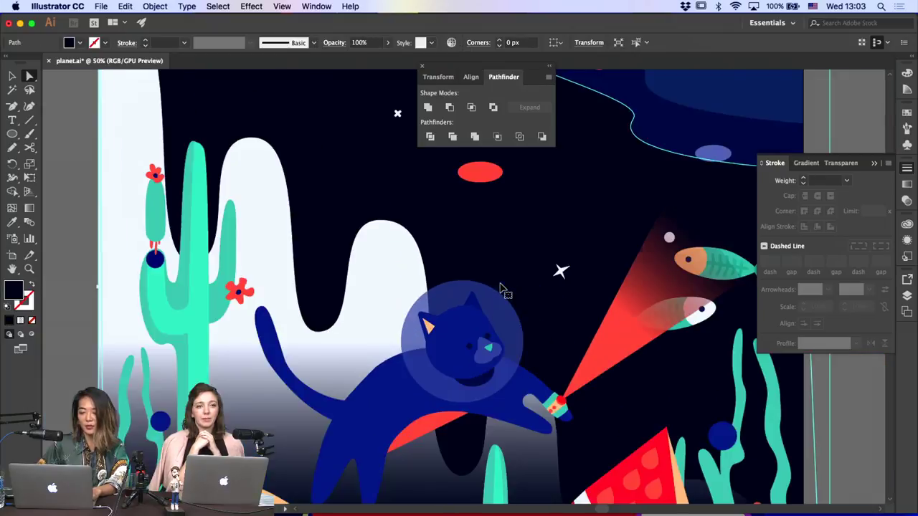
key(super+minus)
key(super+minus)
key(super+minus)
key(super+minus)
click(258, 264)
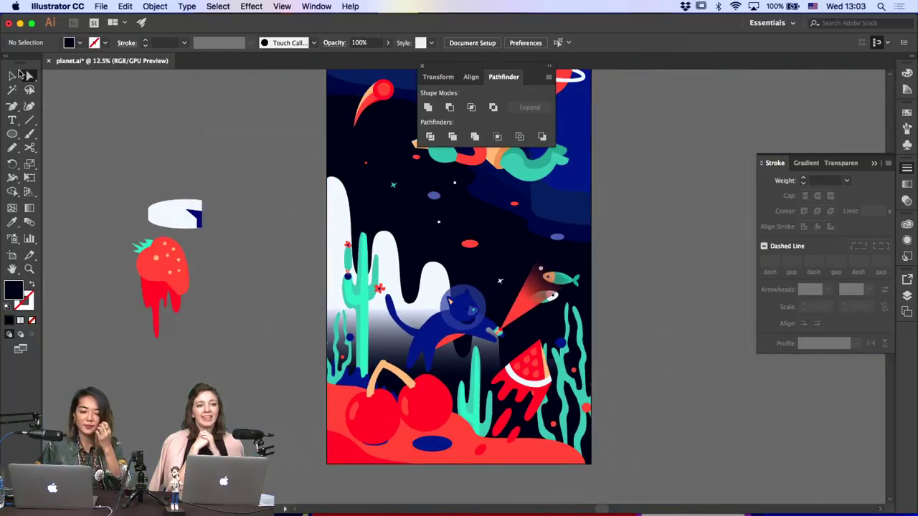
click(13, 76)
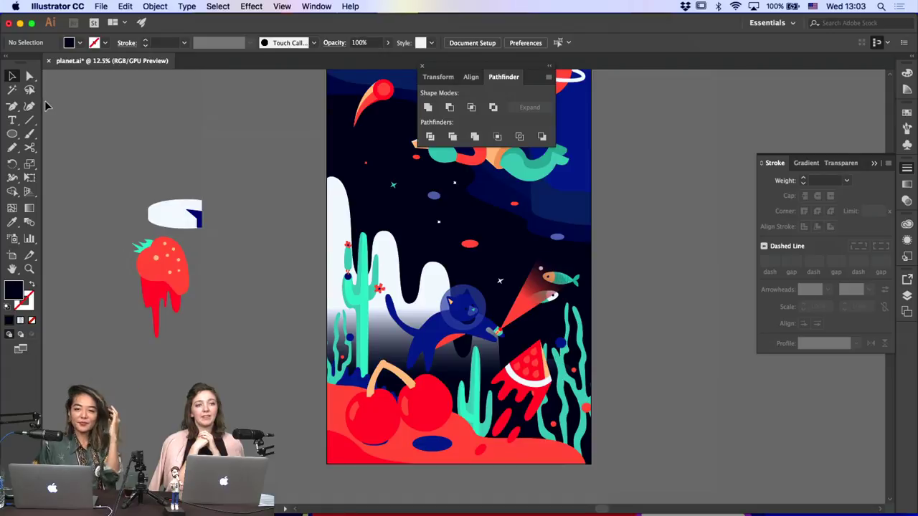
scroll(380, 216, down, 2)
scroll(380, 217, right, 2)
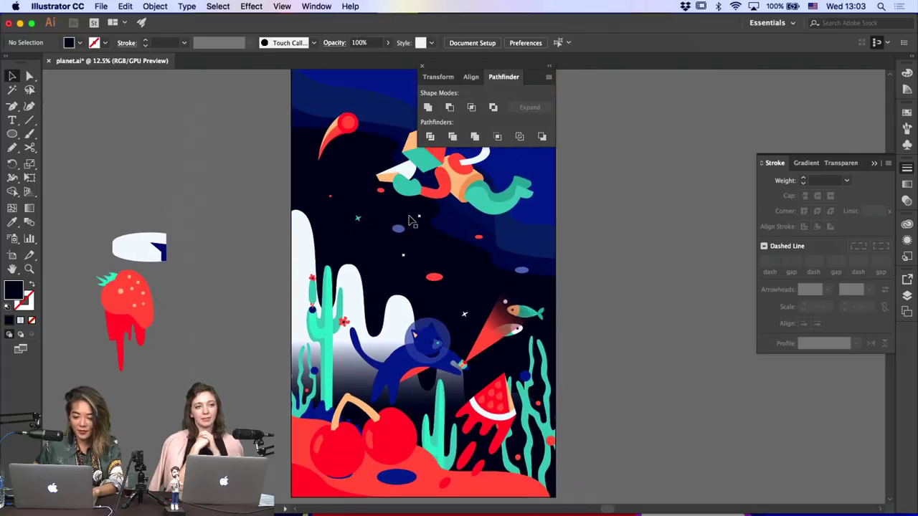
click(419, 219)
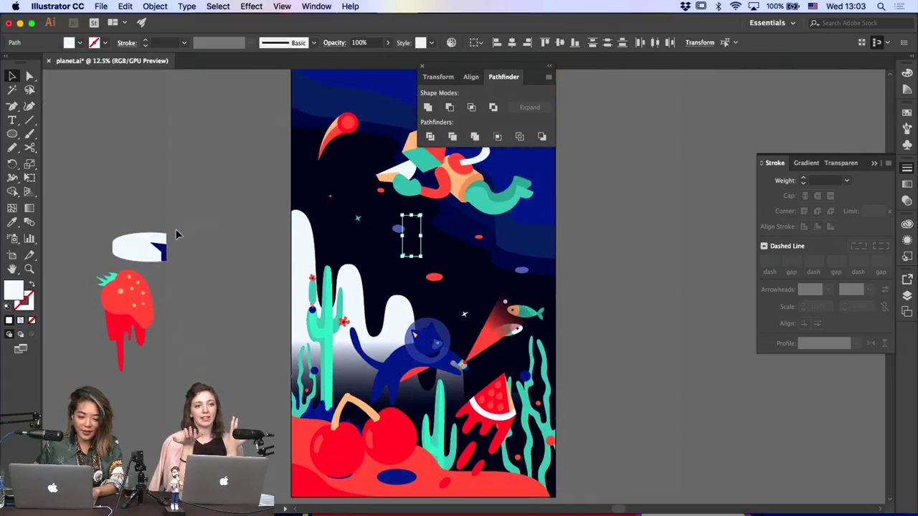
click(12, 223)
click(339, 101)
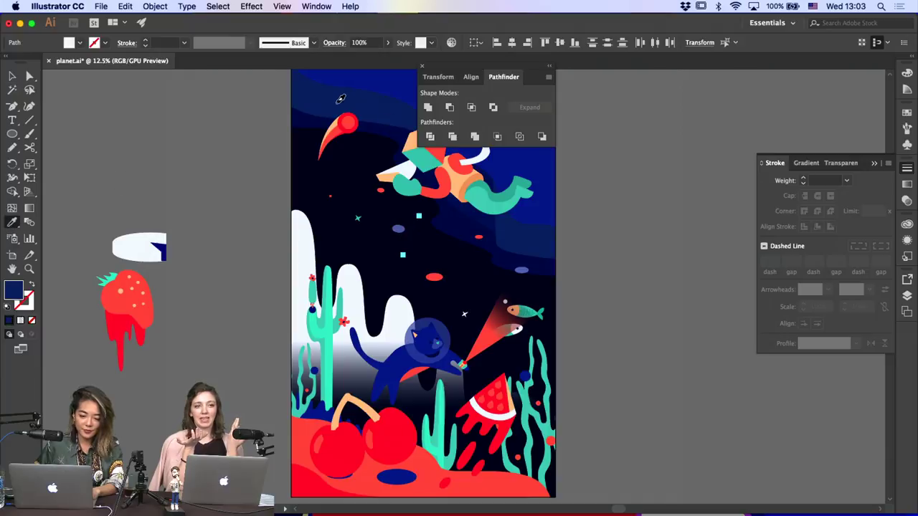
key(a)
click(183, 217)
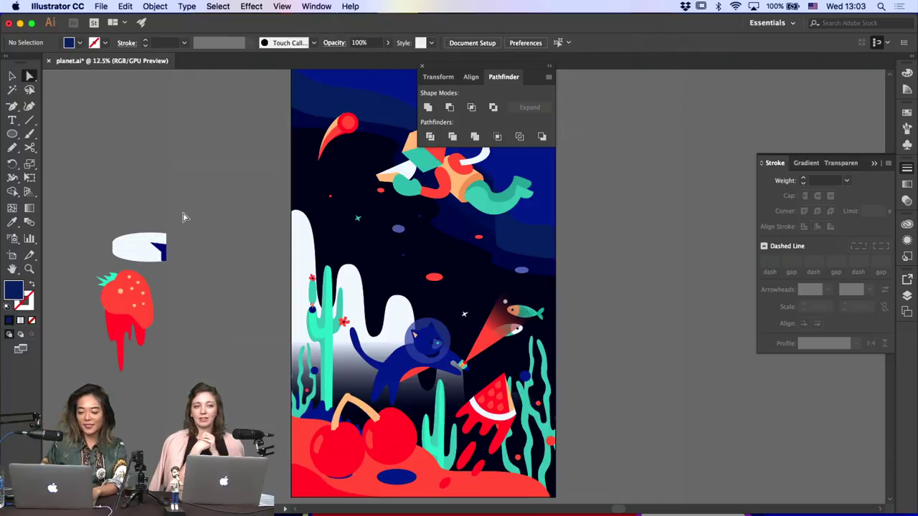
Add an anchor point on the upper-left edge of the red ellipse above the cat and dent that edge inward
key(v)
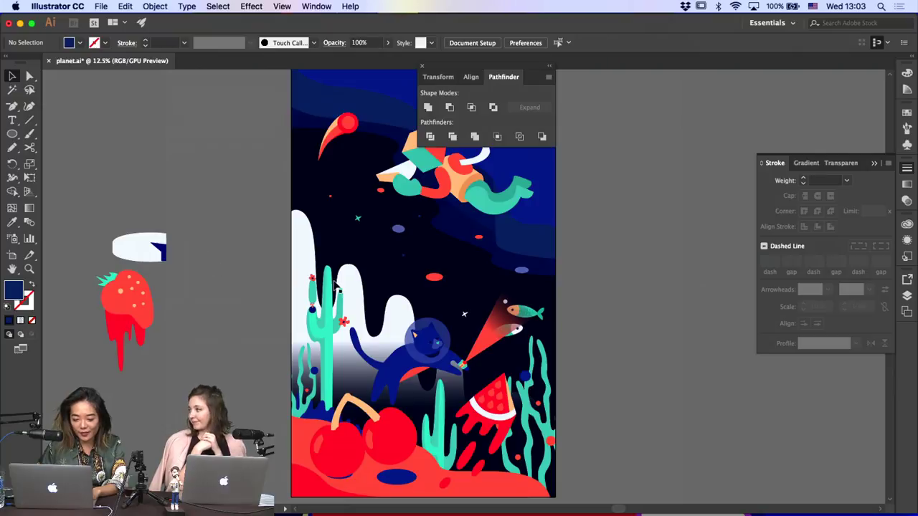
click(335, 286)
scroll(387, 301, right, 3)
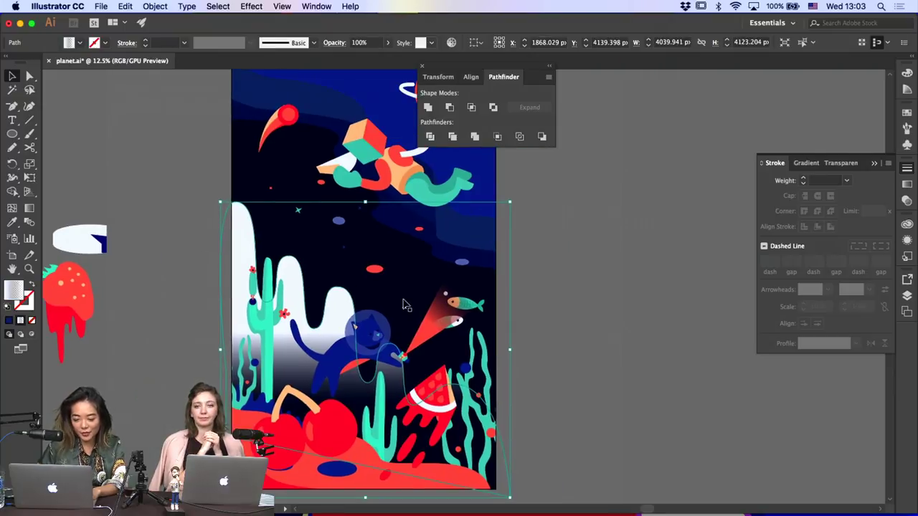
click(374, 269)
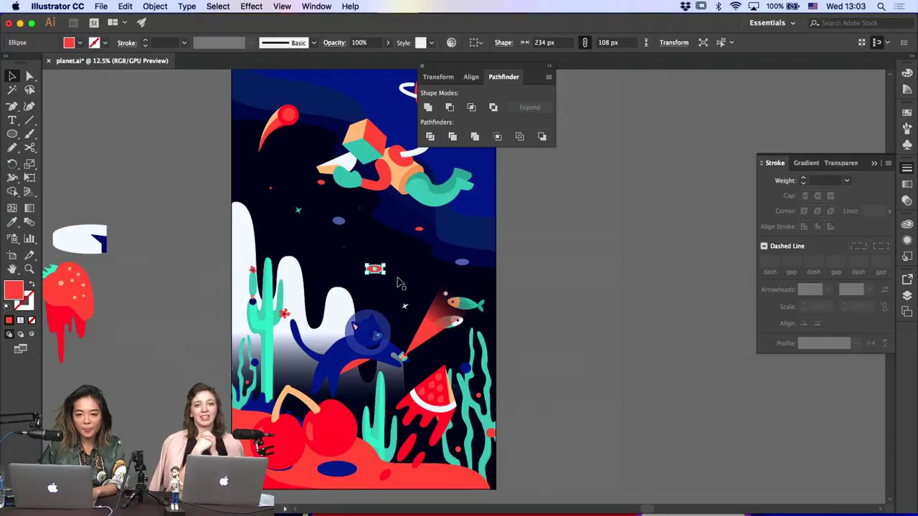
key(super+plus)
key(super+plus)
key(p)
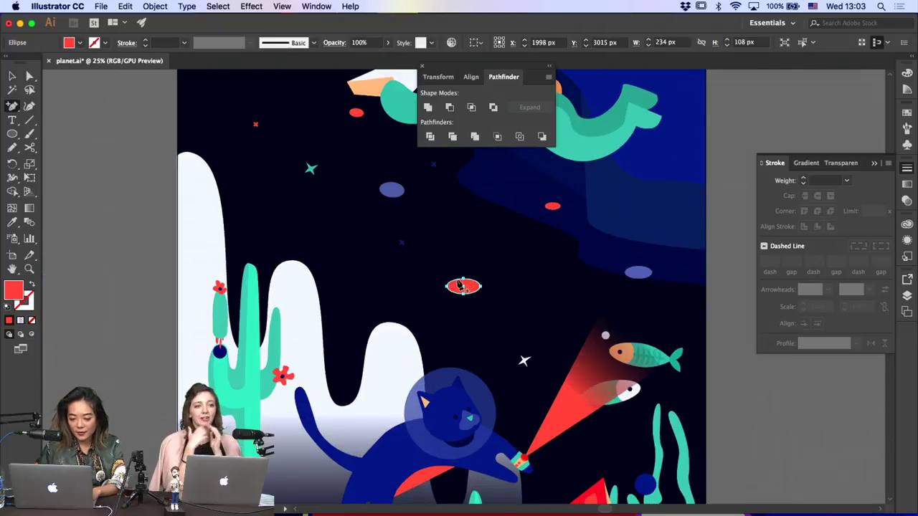
click(455, 284)
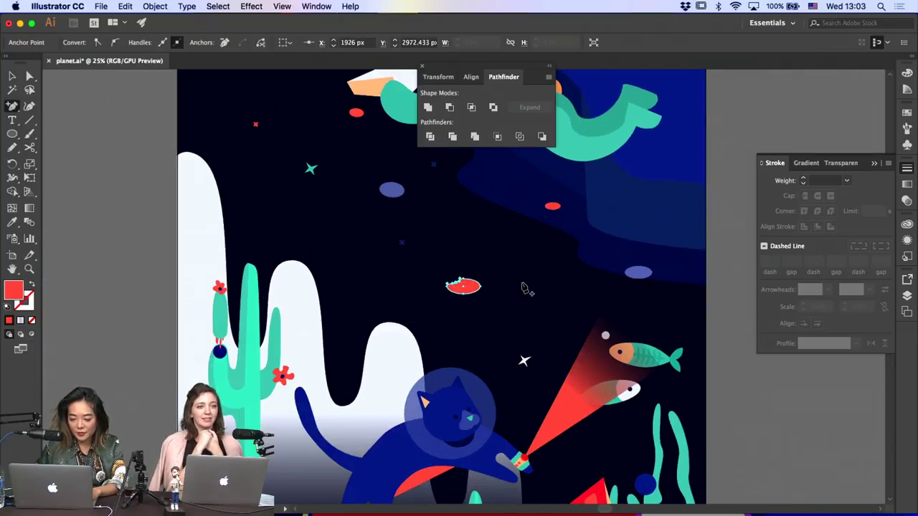
Dent the upper-right and lower-right edges of the red shape with added anchor points, adjusting the lower-right curve
key(super+equal)
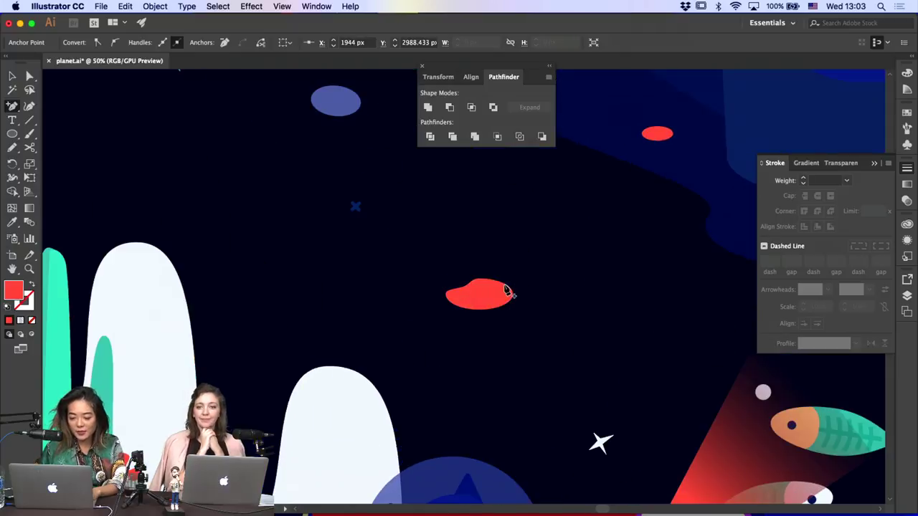
click(506, 291)
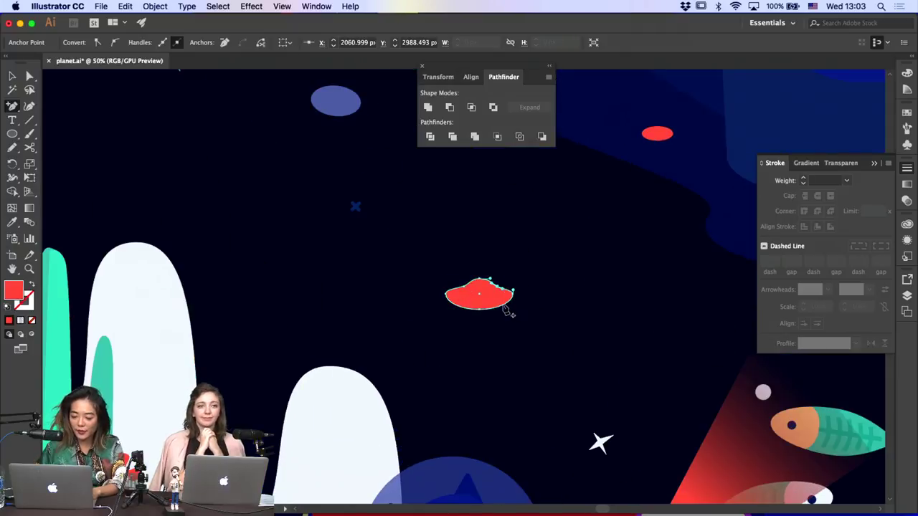
click(502, 304)
key(a)
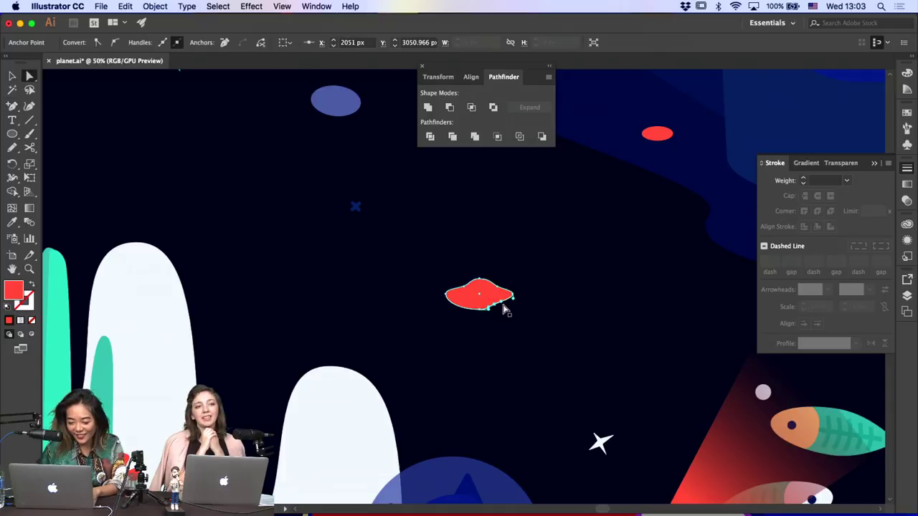
drag(505, 306, 511, 310)
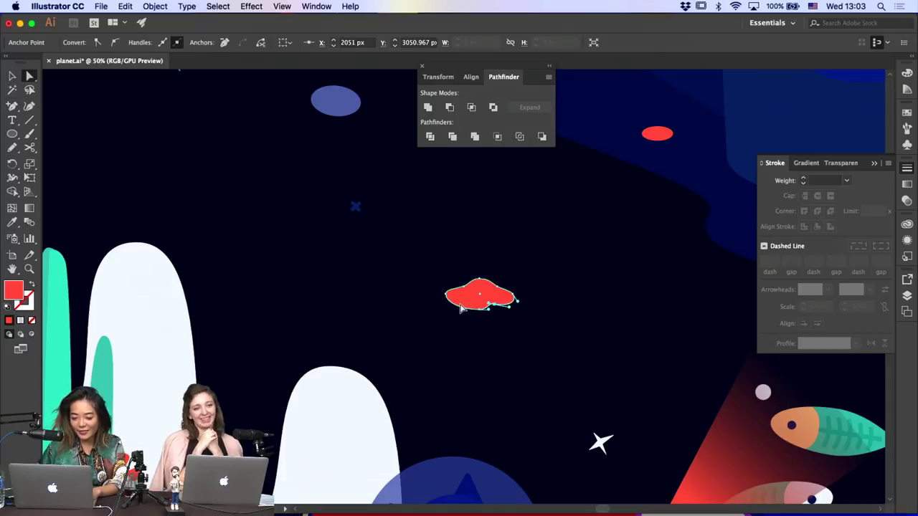
Add an anchor point on the red shape's lower-left edge and dent it inward to finish the saucer-like outline
key(p)
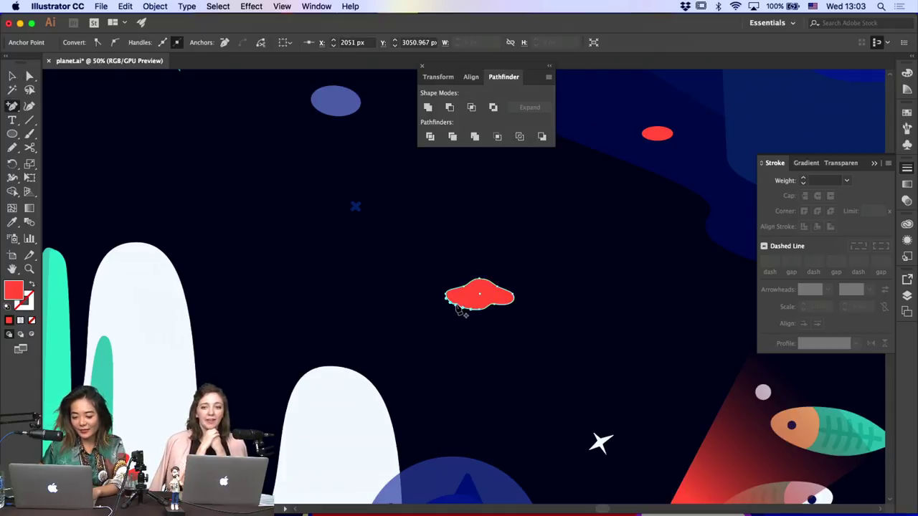
click(457, 307)
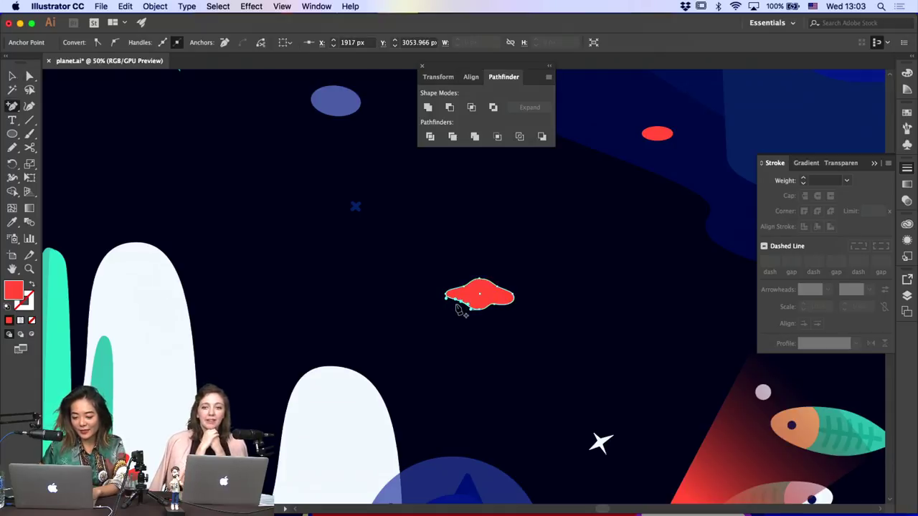
key(a)
click(505, 295)
click(523, 265)
scroll(524, 265, right, 5)
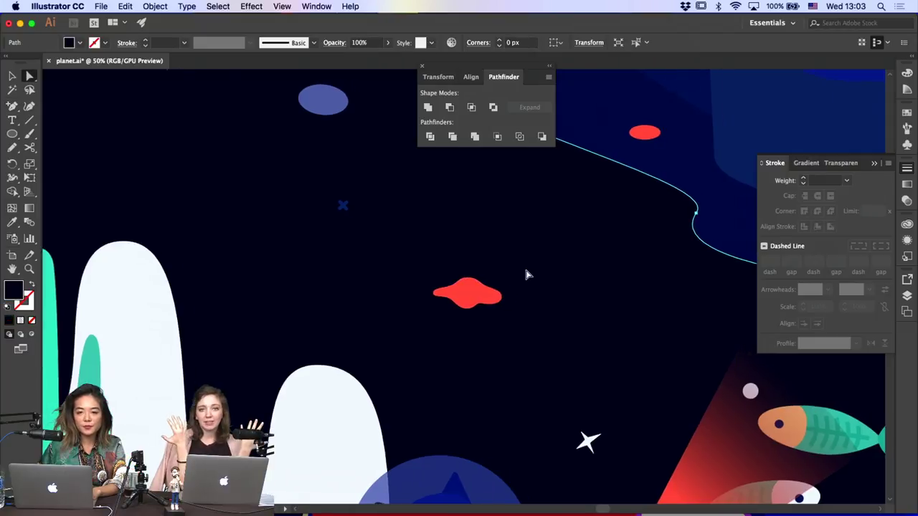
Adjust the anchor points along the red shape's lower-right edge
click(402, 293)
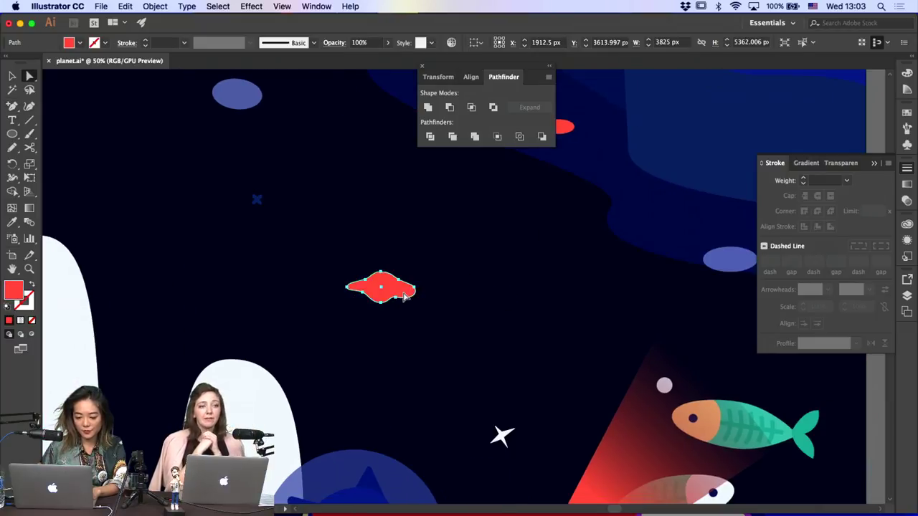
drag(415, 291, 385, 308)
click(382, 303)
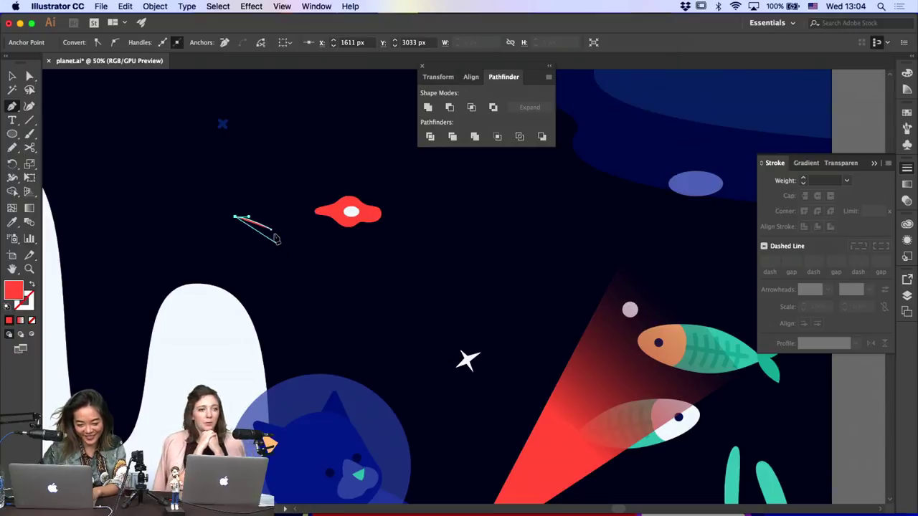
Draw a closed leaf shape about 126 px wide and 51 px high beside the red shape with the Pen tool
drag(271, 229, 301, 227)
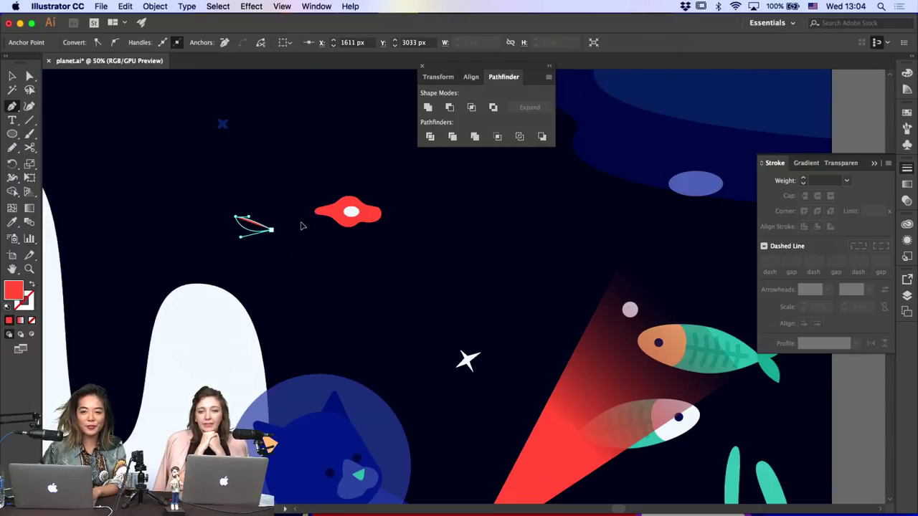
drag(301, 227, 303, 226)
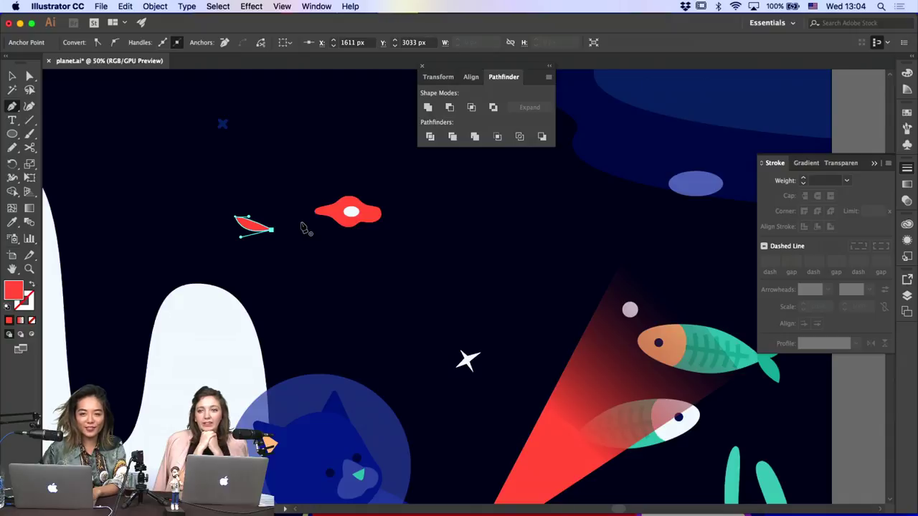
key(a)
click(305, 266)
Recolour the small leaf shape with the teal sampled from the seaweed
click(269, 229)
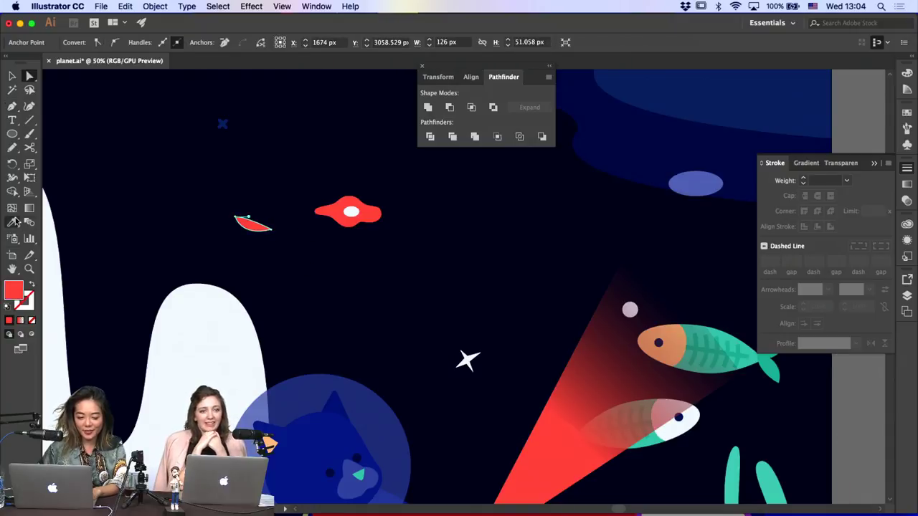
key(super+minus)
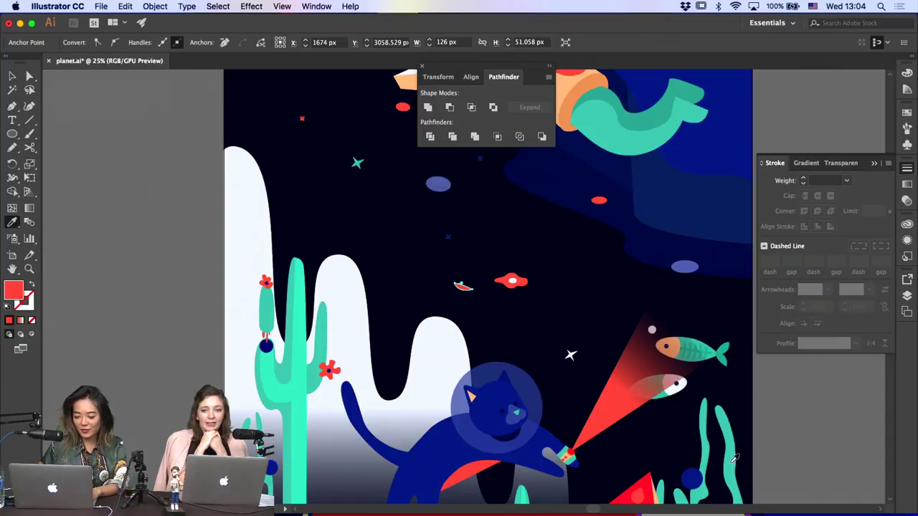
click(732, 462)
key(a)
click(470, 397)
scroll(468, 390, right, 3)
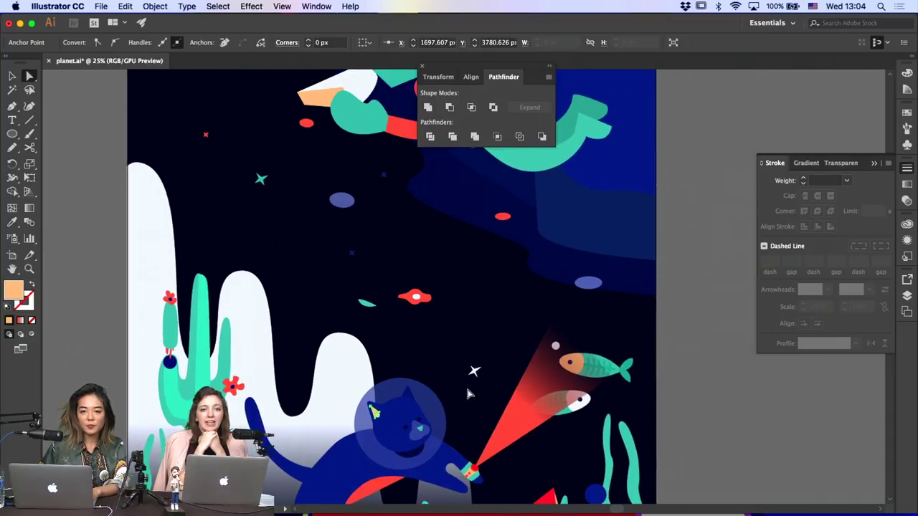
Look through the available Distort & Transform effects without applying one
click(251, 6)
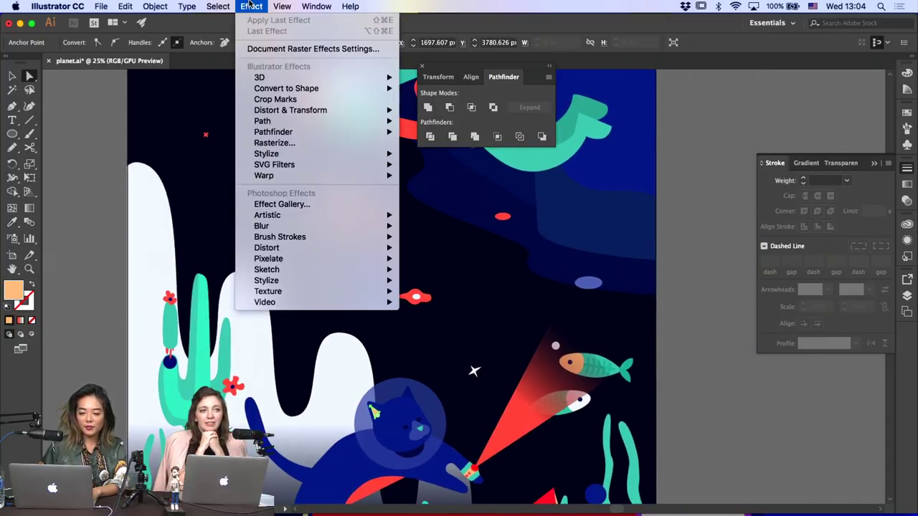
mouse_move(362, 110)
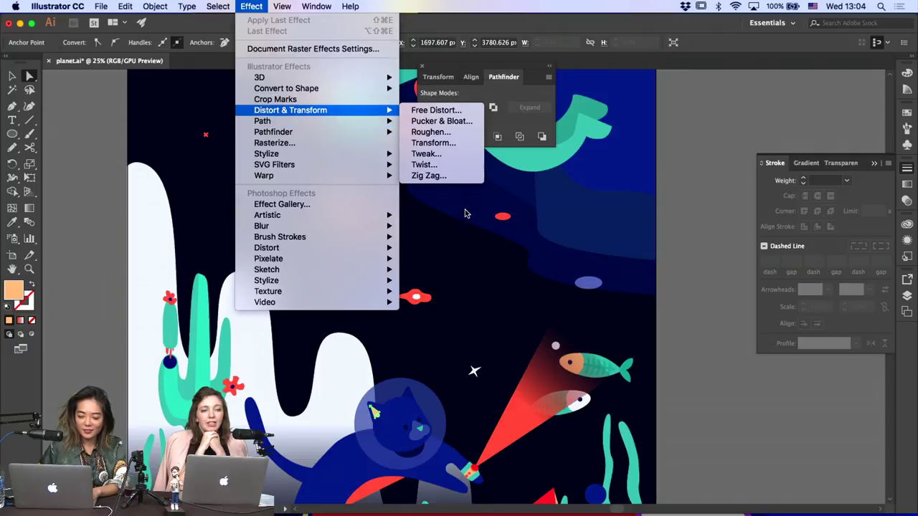
click(459, 185)
Draw a 252 px circle in the dark sky with the fill of the periwinkle ellipse
click(588, 283)
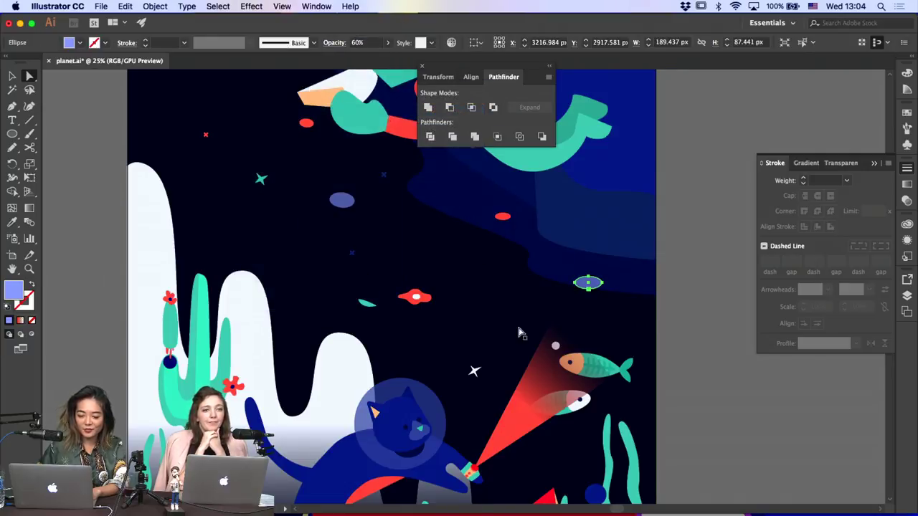
click(11, 135)
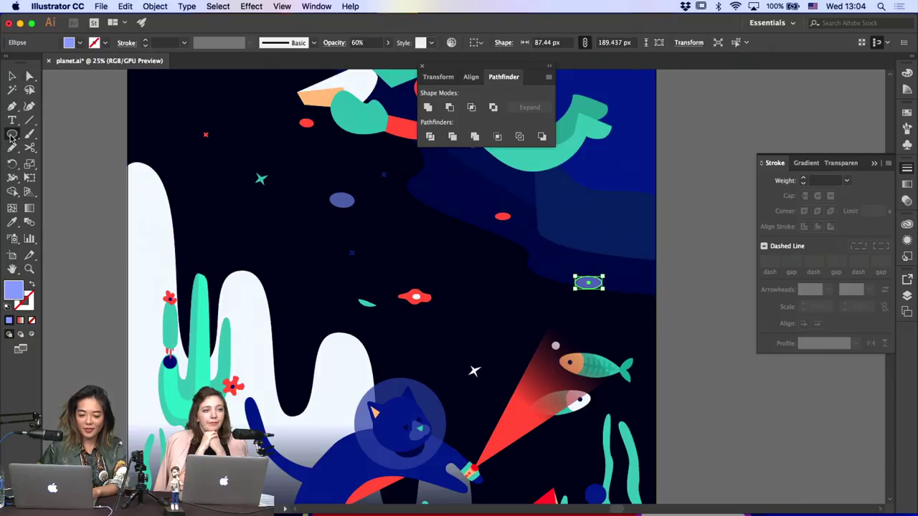
drag(237, 222, 252, 241)
Apply a Zig Zag effect to the circle with 10 px absolute size, 4 ridges per segment and corner points
click(251, 6)
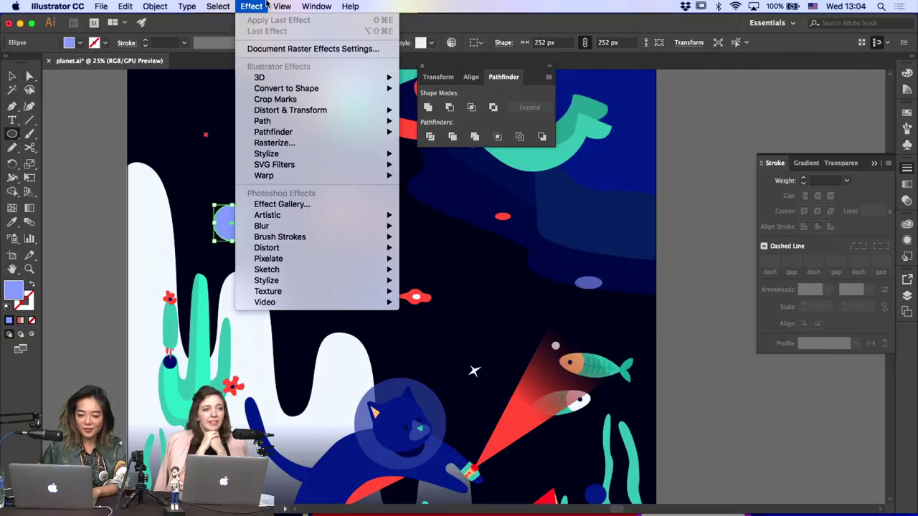
mouse_move(282, 6)
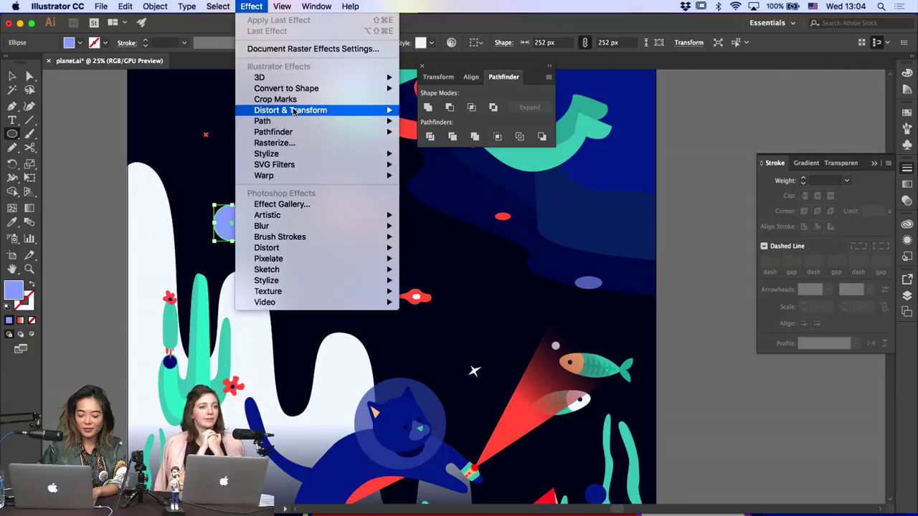
mouse_move(373, 111)
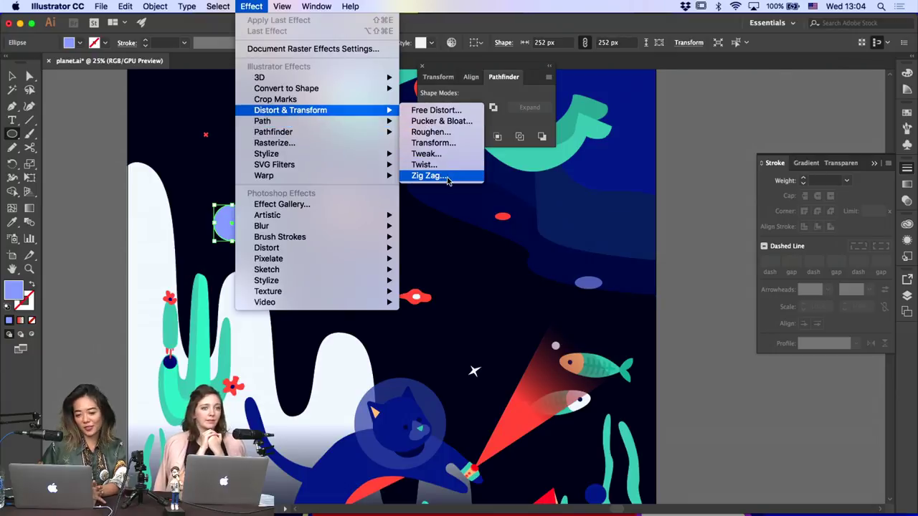
click(446, 176)
click(428, 310)
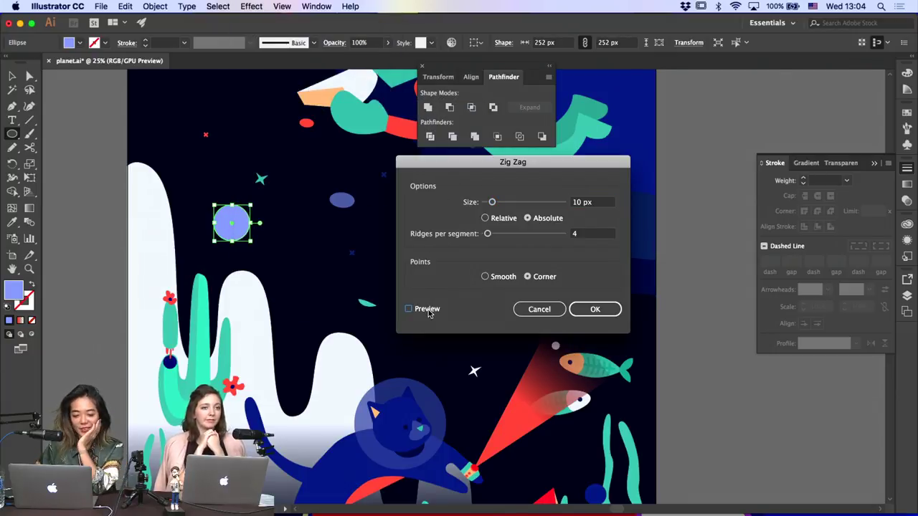
click(594, 309)
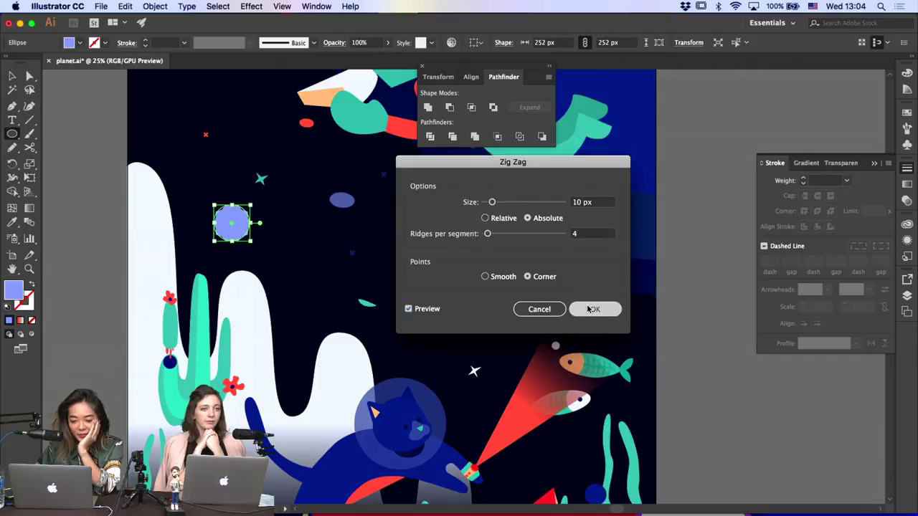
click(11, 75)
click(113, 170)
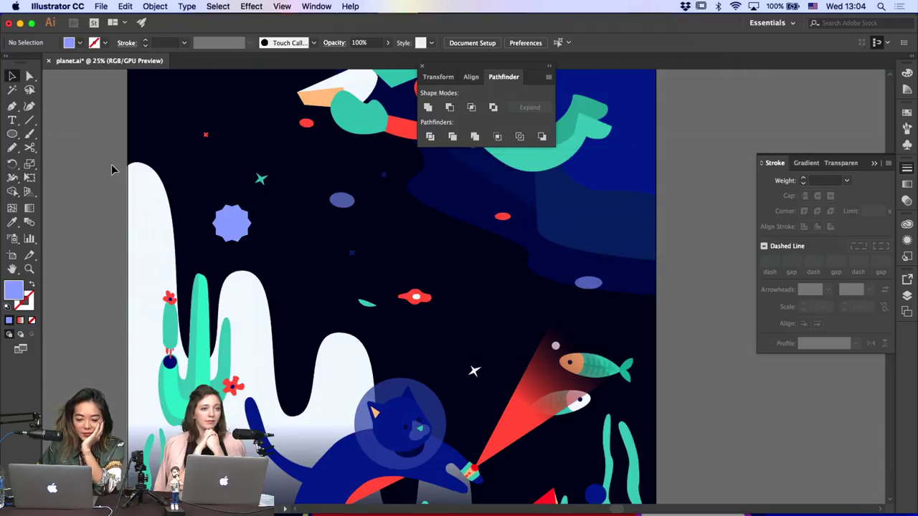
Flatten the zigzag circle to a height of 108 px
click(231, 227)
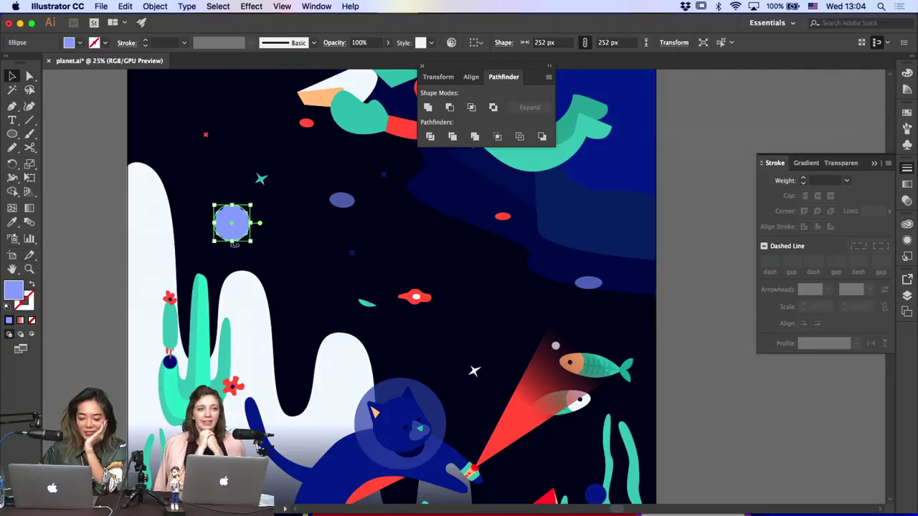
drag(232, 243, 235, 221)
click(93, 244)
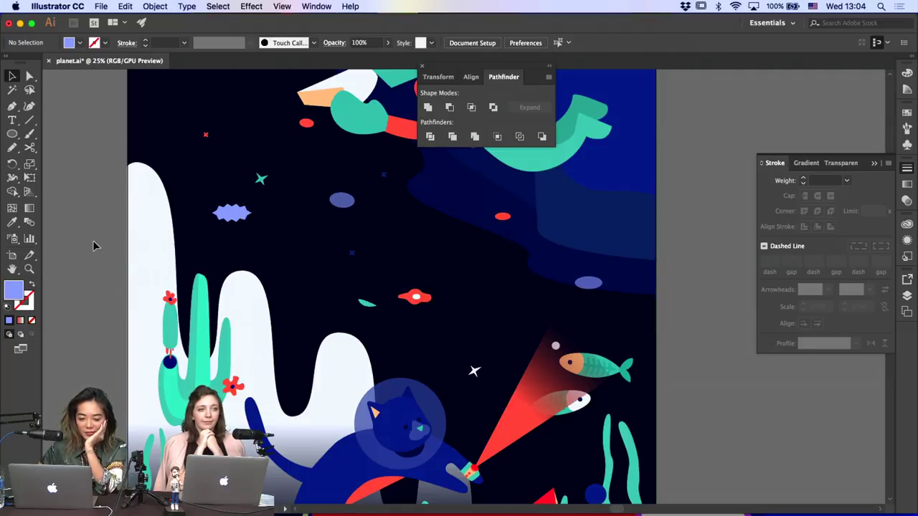
Delete the flattened zigzag shape and the small teal leaf beside the red planet shape
click(238, 209)
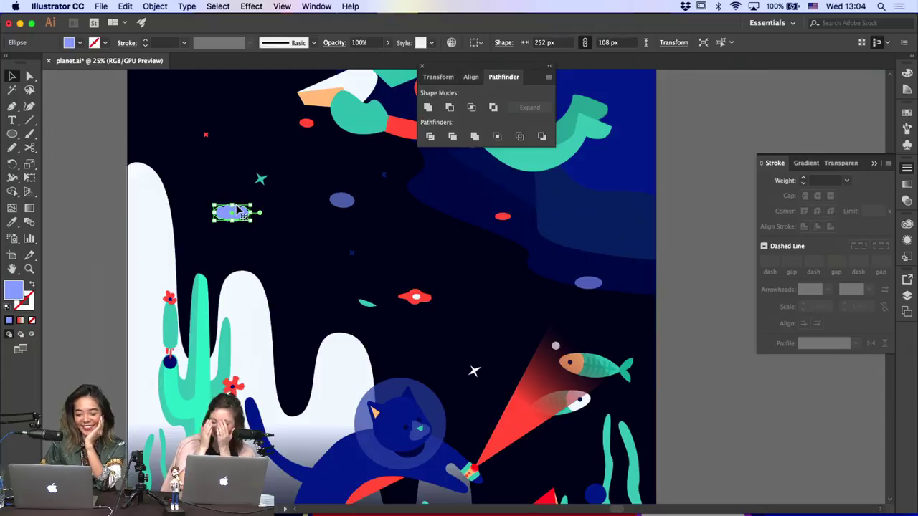
key(Delete)
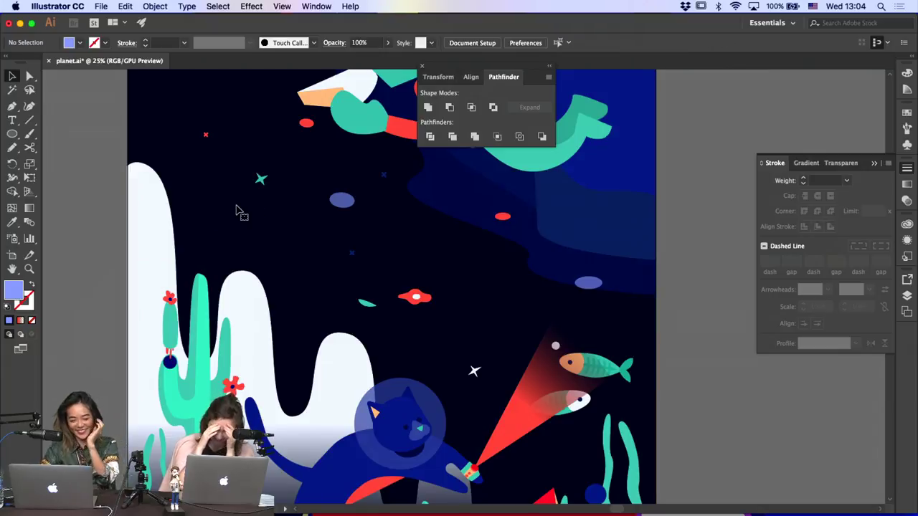
click(369, 306)
key(Delete)
Flatten the tilted periwinkle ellipse in the sky below the astronaut figure
key(super+plus)
click(314, 170)
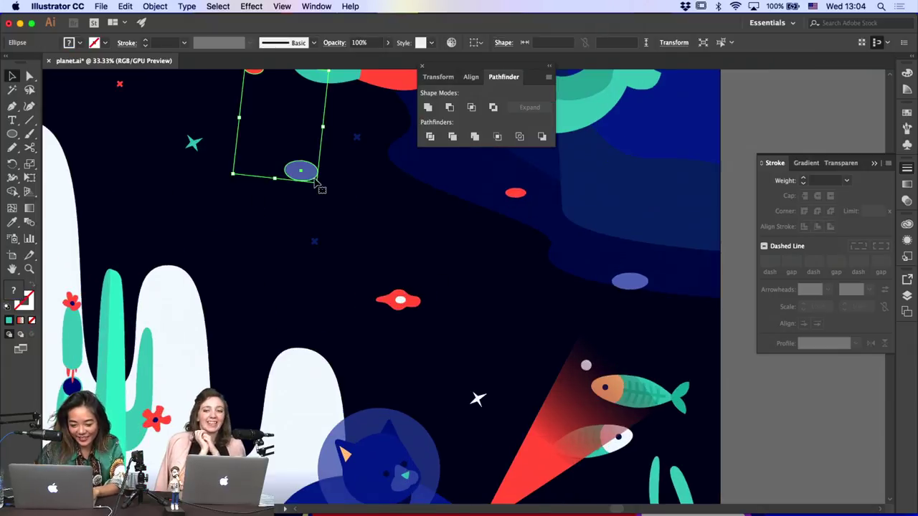
drag(314, 188, 307, 174)
double_click(306, 170)
double_click(371, 184)
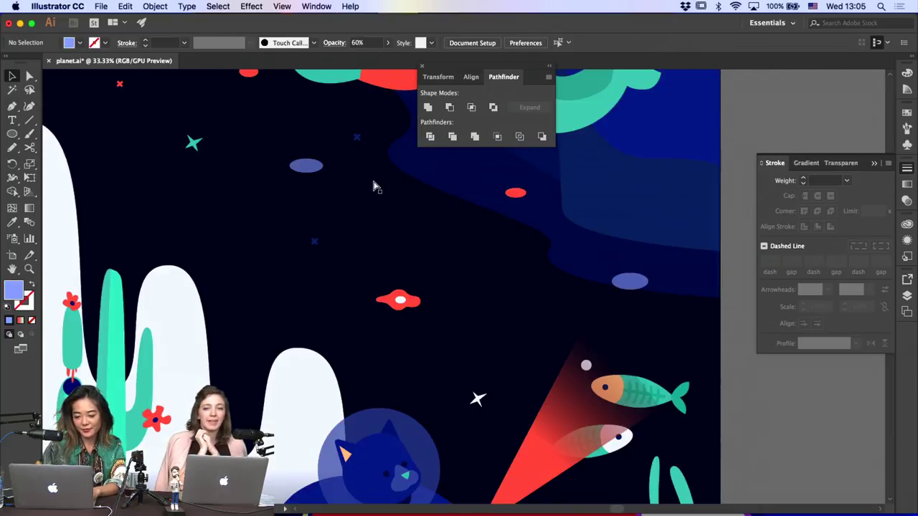
Draw a closed three-cornered fin about 234 px wide and 360 px high between the red shape and the periwinkle ellipse with the Pen tool
key(super+minus)
key(super+minus)
key(super+minus)
scroll(307, 214, right, 1)
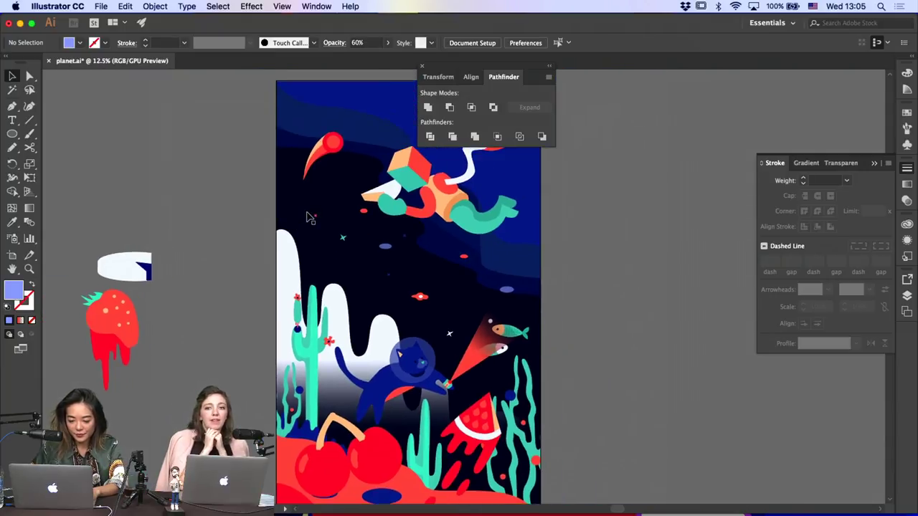
scroll(307, 213, right, 2)
key(super+plus)
key(super+plus)
click(16, 107)
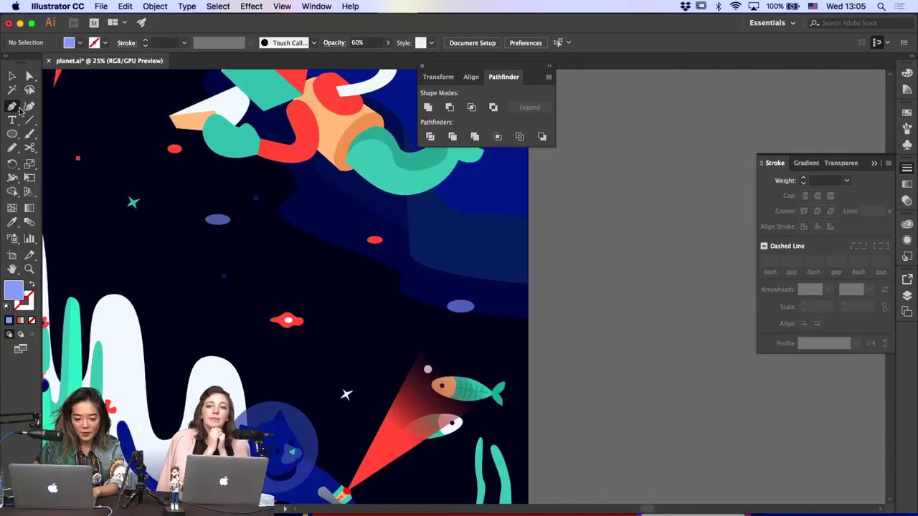
click(365, 330)
drag(393, 281, 405, 273)
click(391, 281)
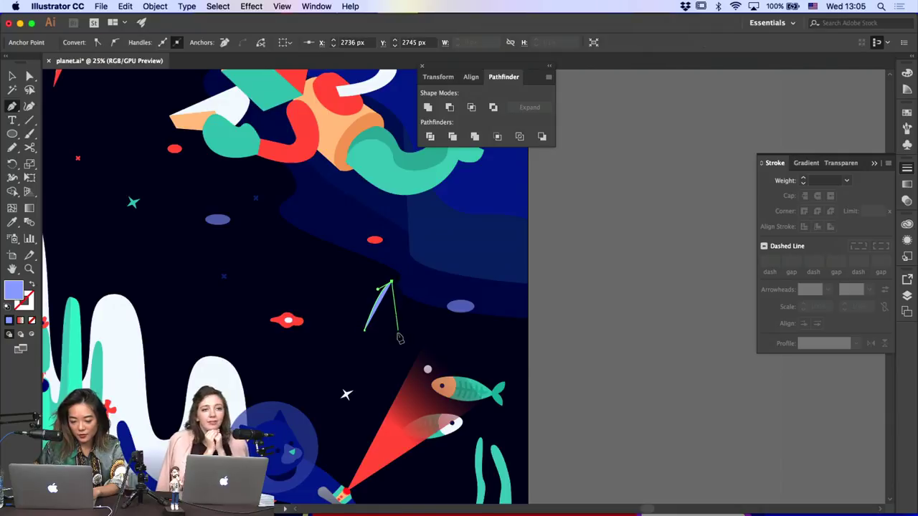
drag(399, 333, 395, 344)
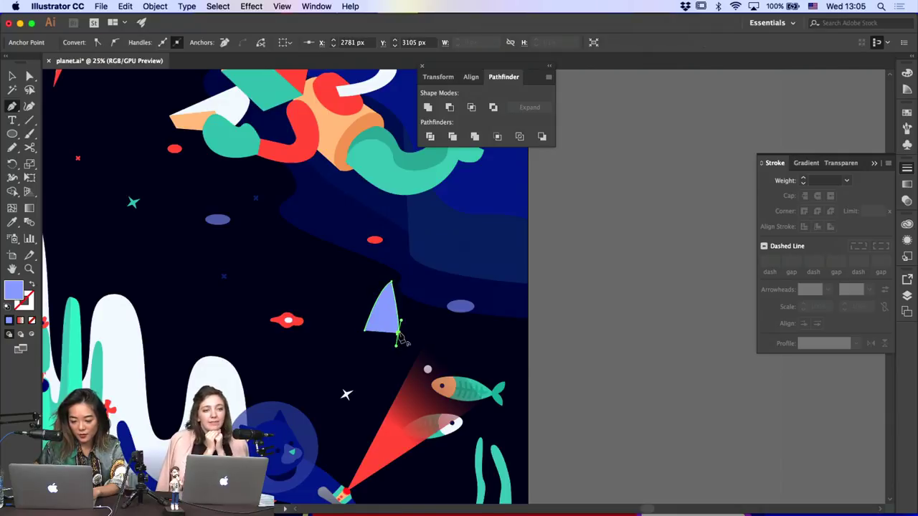
click(365, 332)
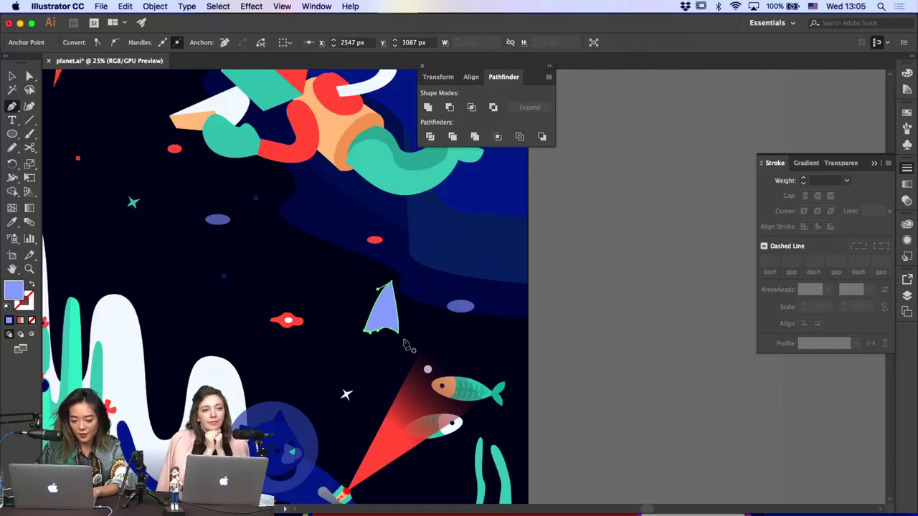
Bulge the small fin's lower edge outward, and delete the whole shape
key(a)
drag(384, 329, 394, 339)
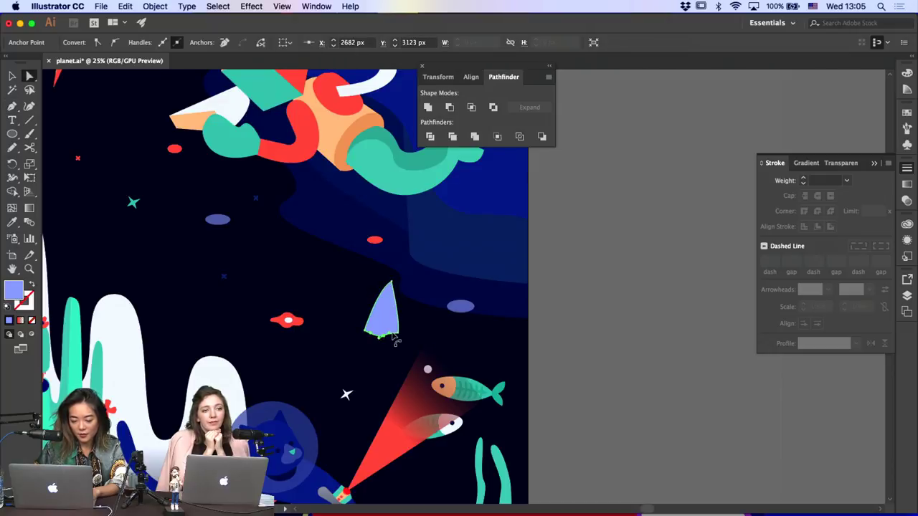
super+click(394, 341)
key(super+equal)
key(super+equal)
key(super+equal)
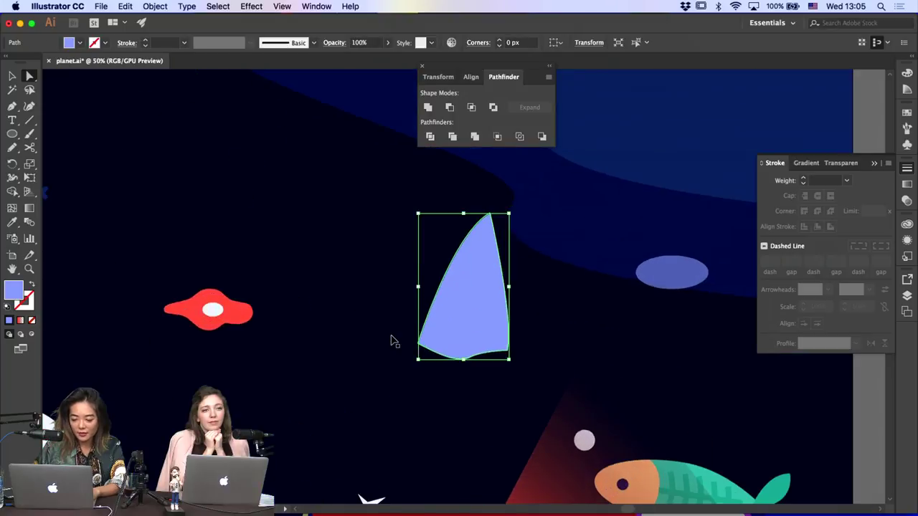
key(Delete)
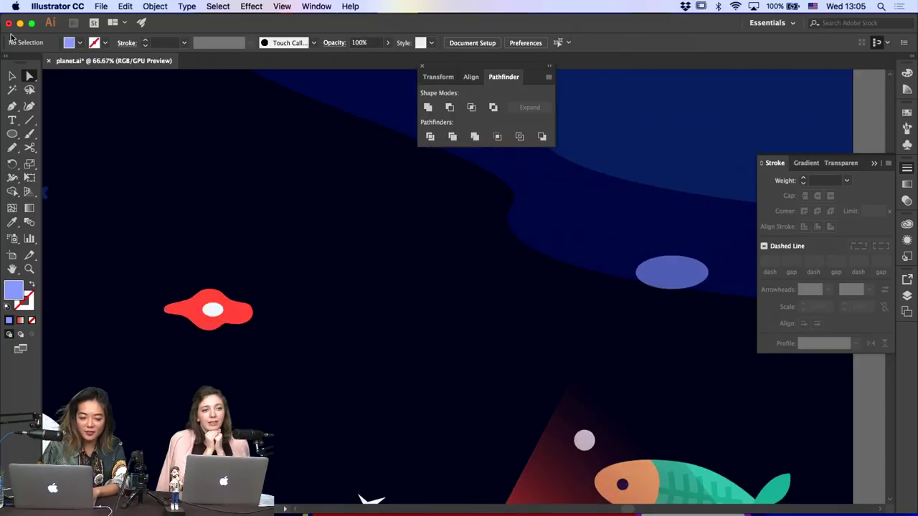
Draw a closed shark-fin shape about 351 px wide with curved sides beside the red shape using the Pen tool
click(11, 105)
click(316, 326)
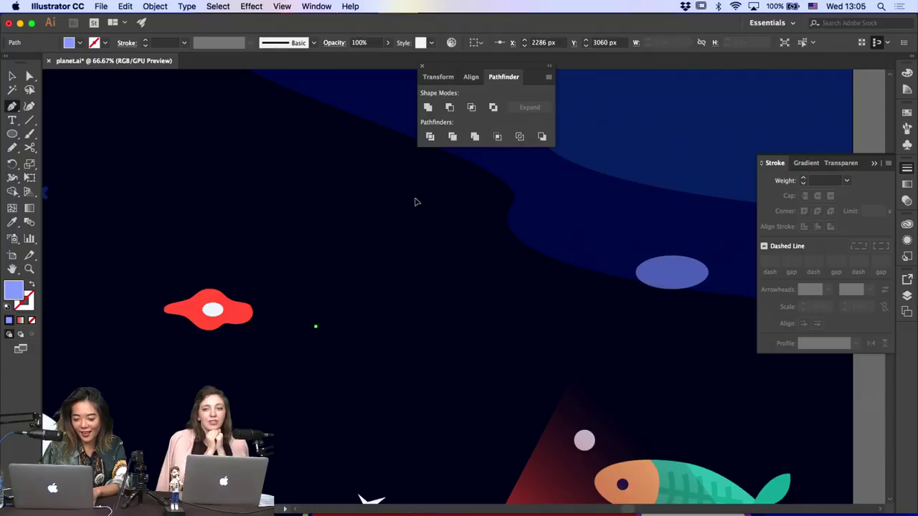
drag(405, 203, 529, 184)
key(super+z)
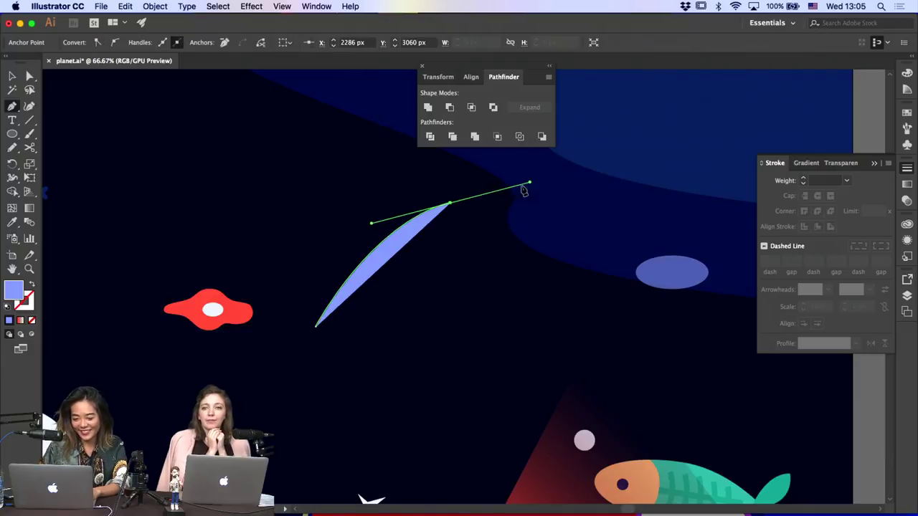
click(449, 204)
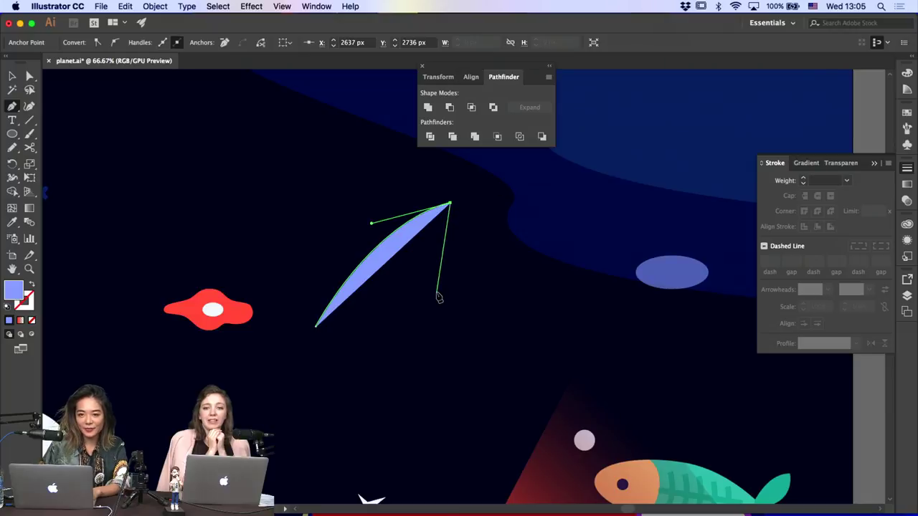
drag(436, 318, 453, 341)
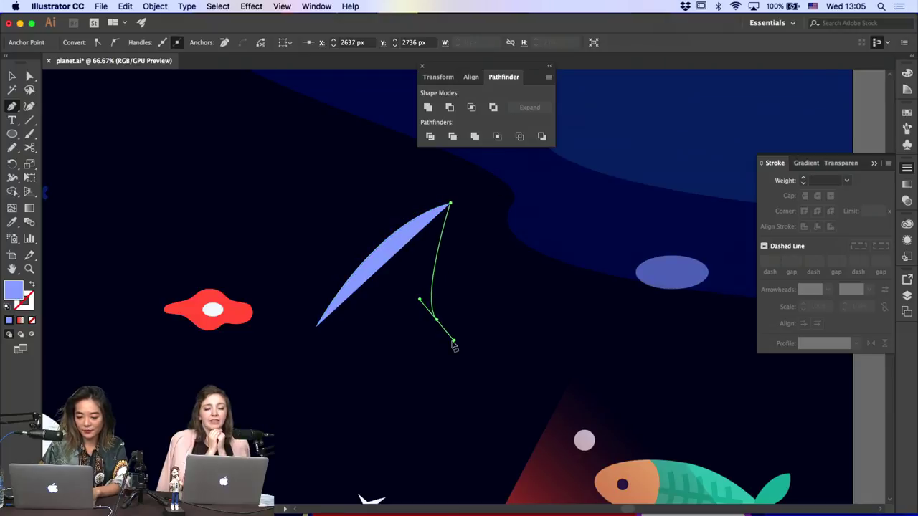
click(437, 319)
click(317, 326)
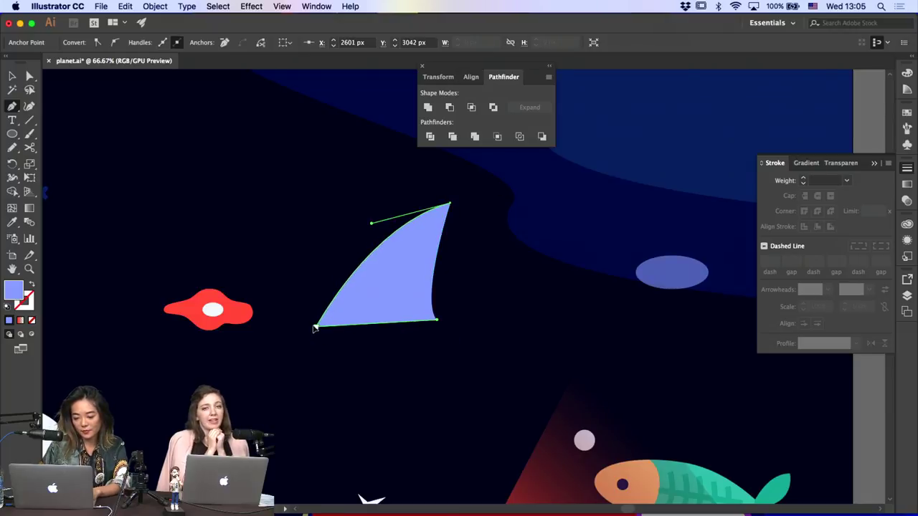
drag(315, 326, 278, 300)
Move the fin's lower-left anchor point inward and its lower-right anchor point outward to refine the base
key(a)
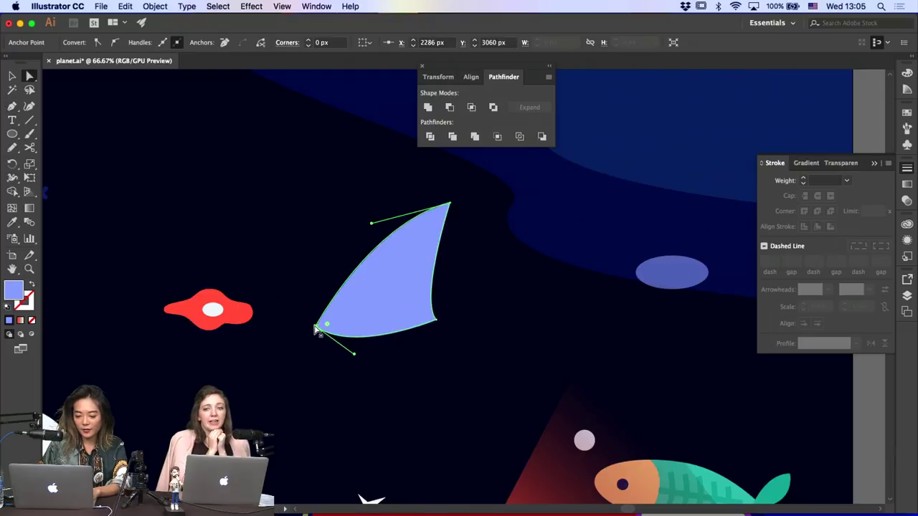
drag(315, 328, 323, 317)
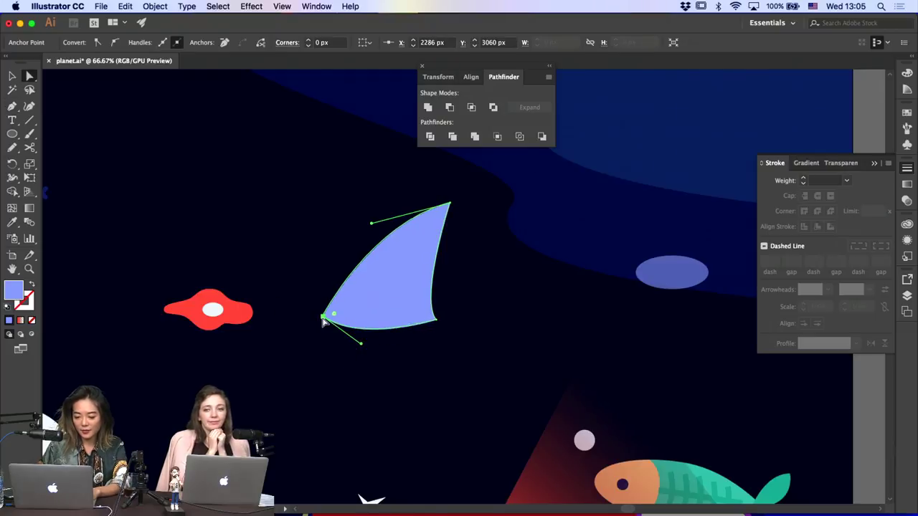
click(427, 107)
key(c)
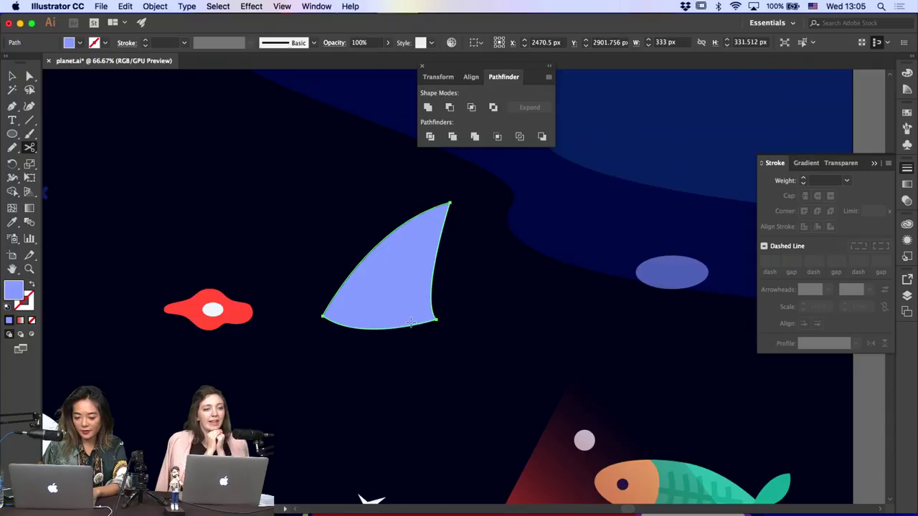
key(a)
drag(436, 320, 446, 319)
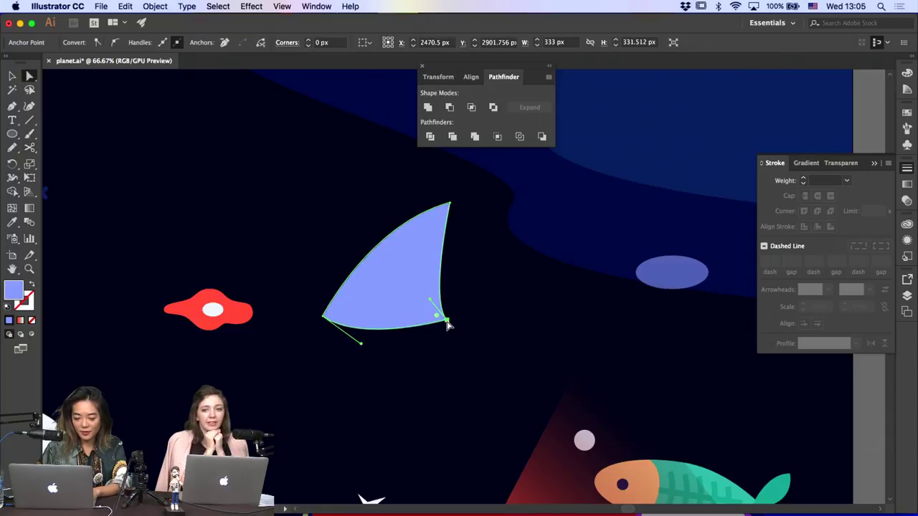
Draw a 351 × 126 px ellipse across the fin's base and fill it with the dark blue sampled from the sky band
click(12, 133)
drag(309, 310, 468, 340)
key(super+z)
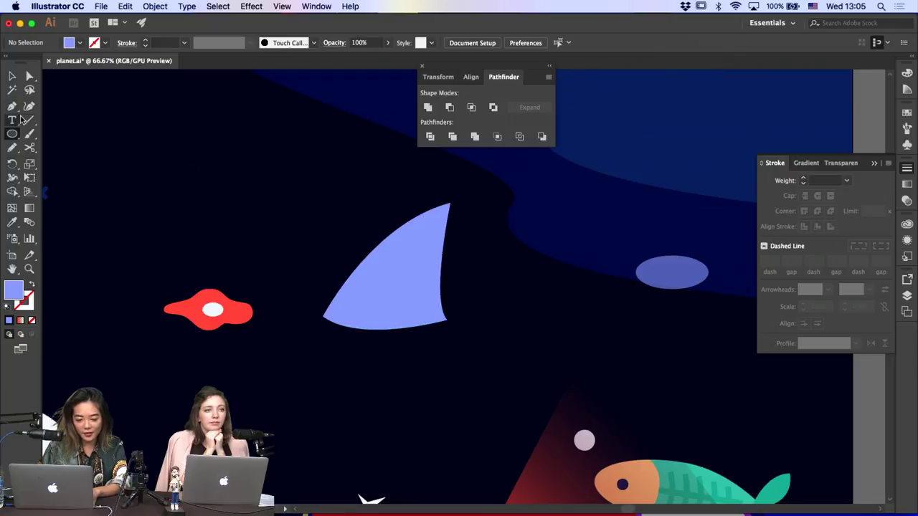
drag(319, 294, 455, 343)
click(12, 222)
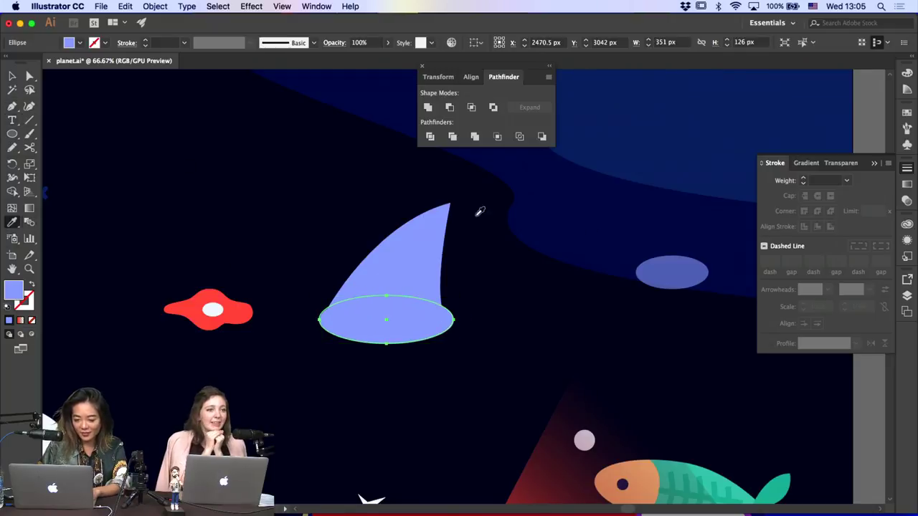
click(586, 234)
Bring the fin in front of the dark blue ellipse and shift it slightly down and to the right
key(a)
click(393, 279)
key(super+x)
key(super+f)
click(508, 298)
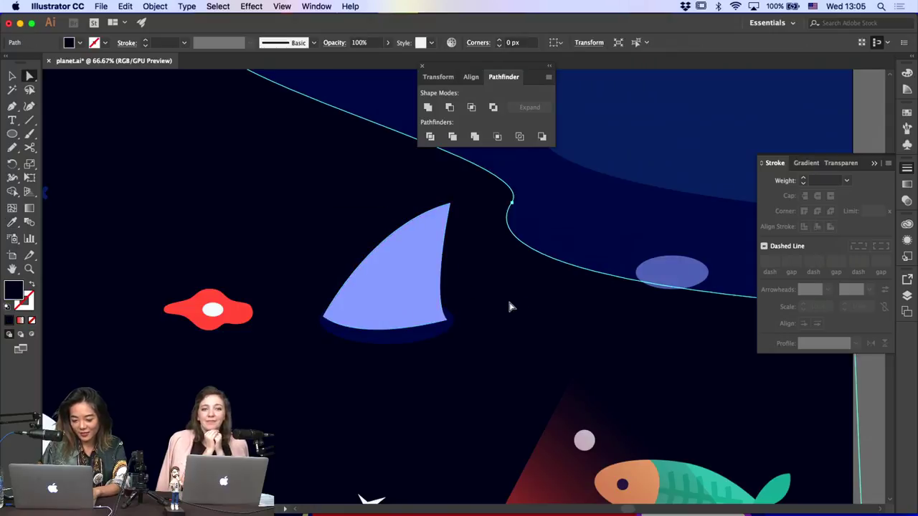
drag(389, 299, 391, 302)
click(391, 306)
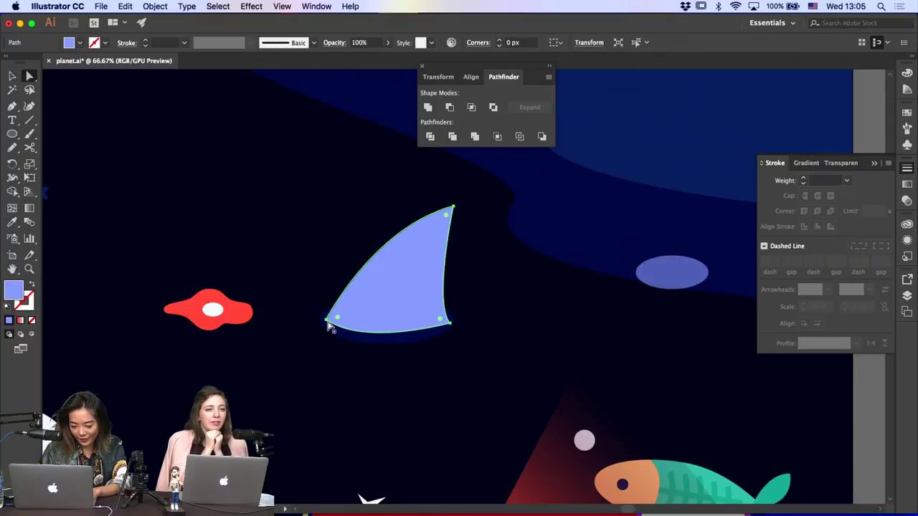
Split the fin from its tip to the middle of its base with the Scissors tool and fill the right part with blue sampled from the sky
click(328, 324)
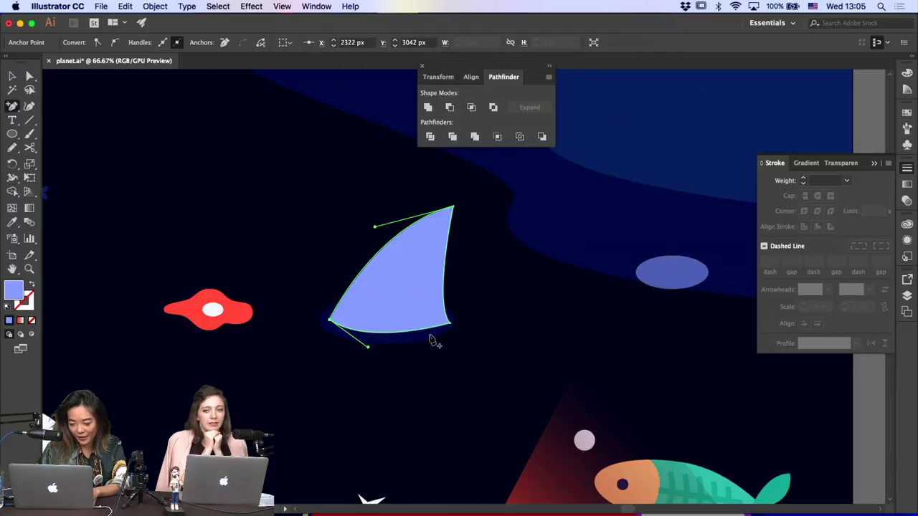
key(c)
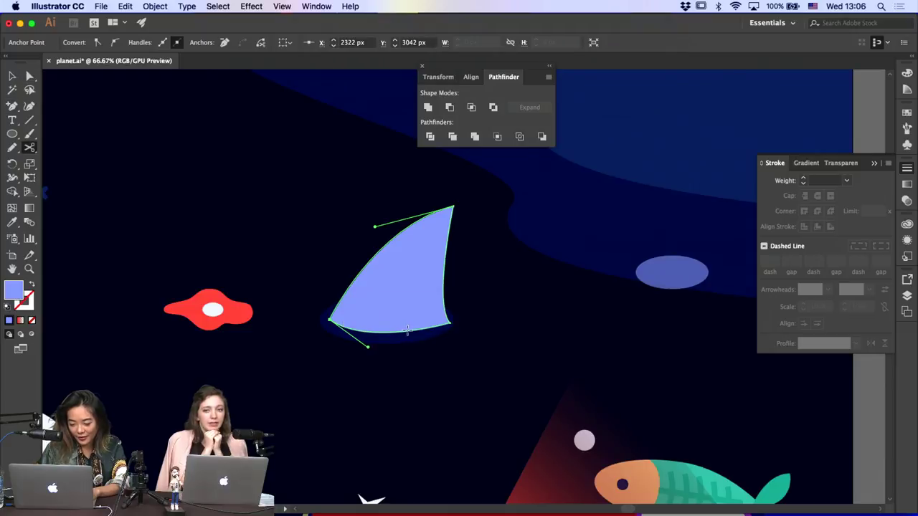
click(453, 207)
click(403, 330)
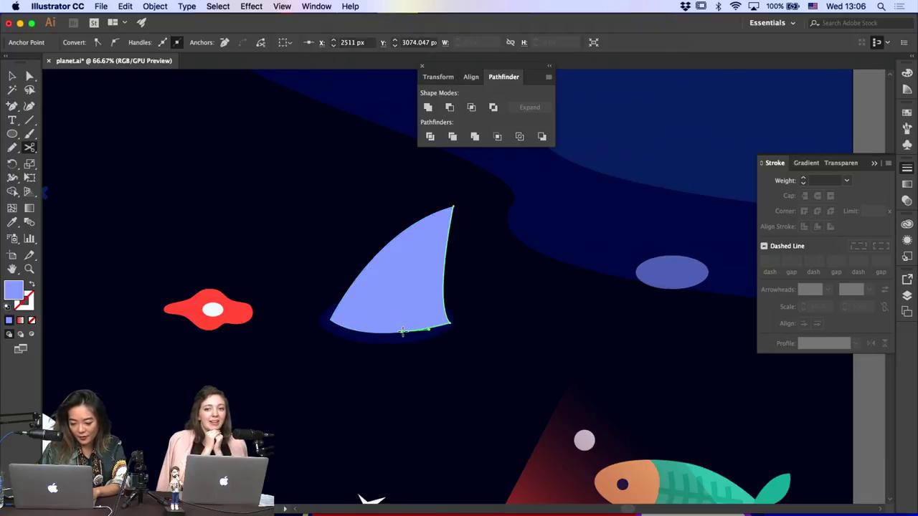
click(428, 107)
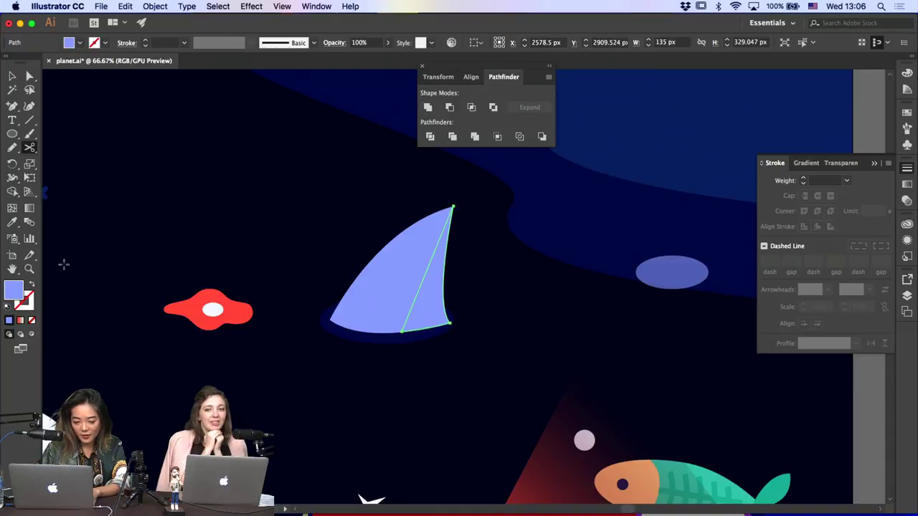
click(14, 223)
click(648, 169)
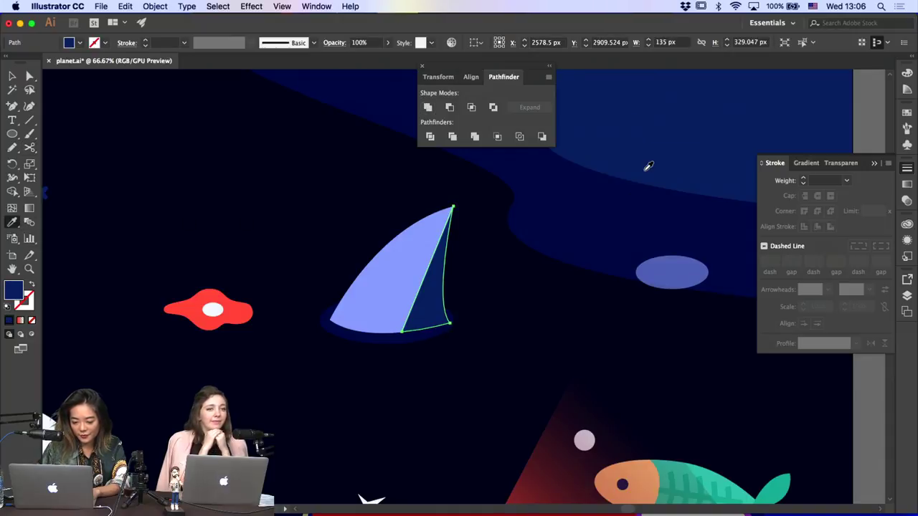
Add an anchor point on the inner edge of the fin's dark part and bend that edge into a curve
key(p)
click(420, 273)
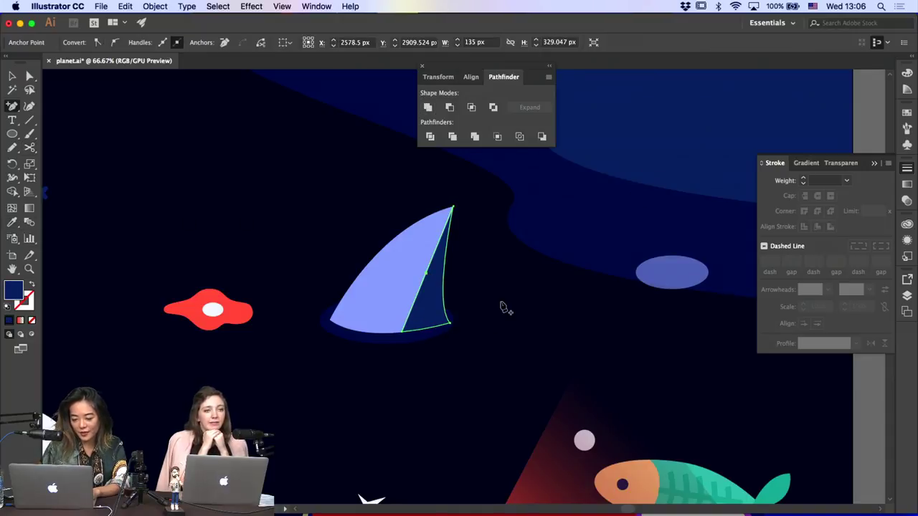
key(a)
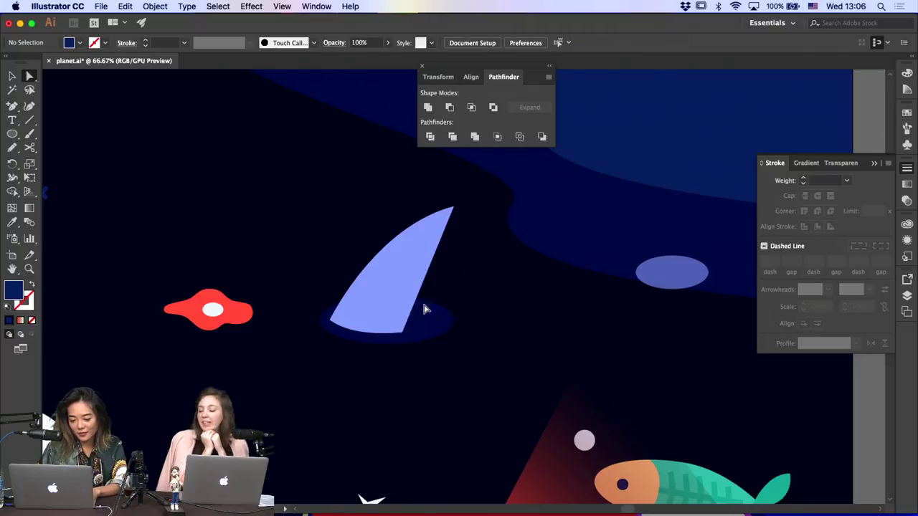
click(422, 300)
drag(429, 277, 567, 360)
click(600, 352)
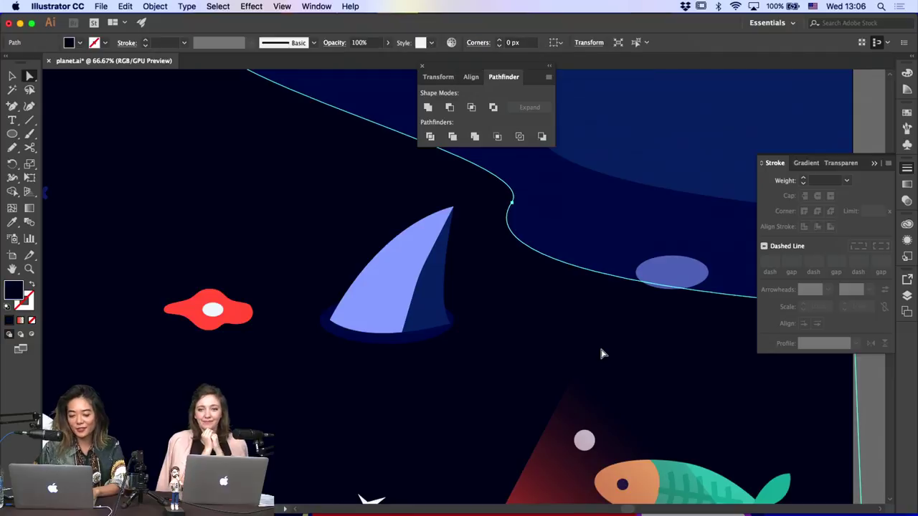
Close the open path of the fin's light left part with the Pathfinder Unite operation
click(425, 340)
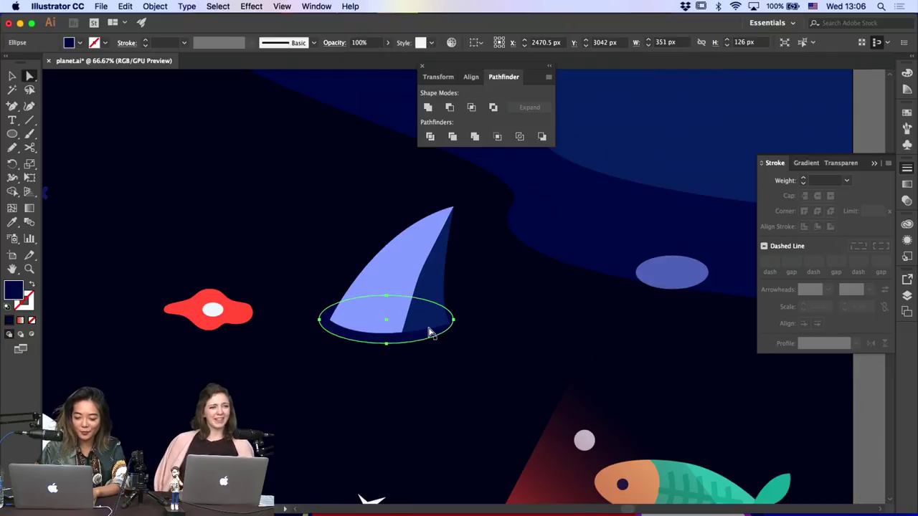
click(449, 328)
click(449, 328)
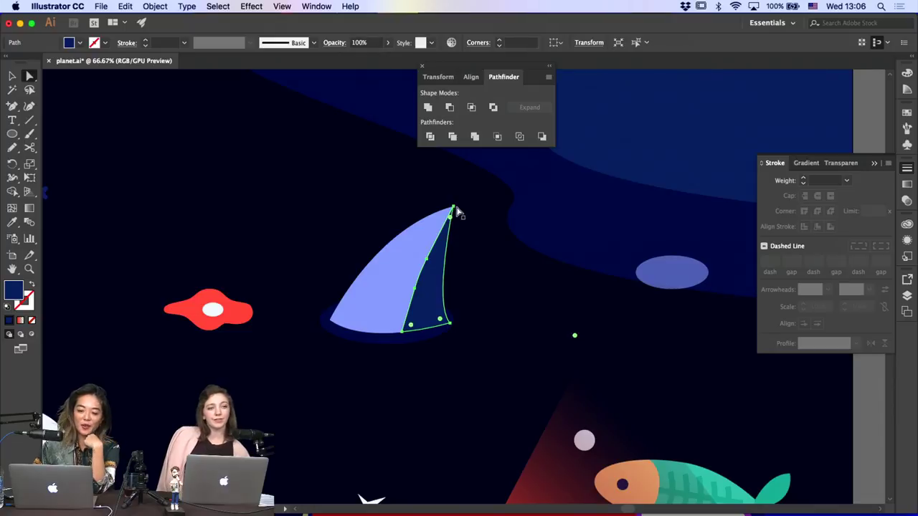
click(400, 251)
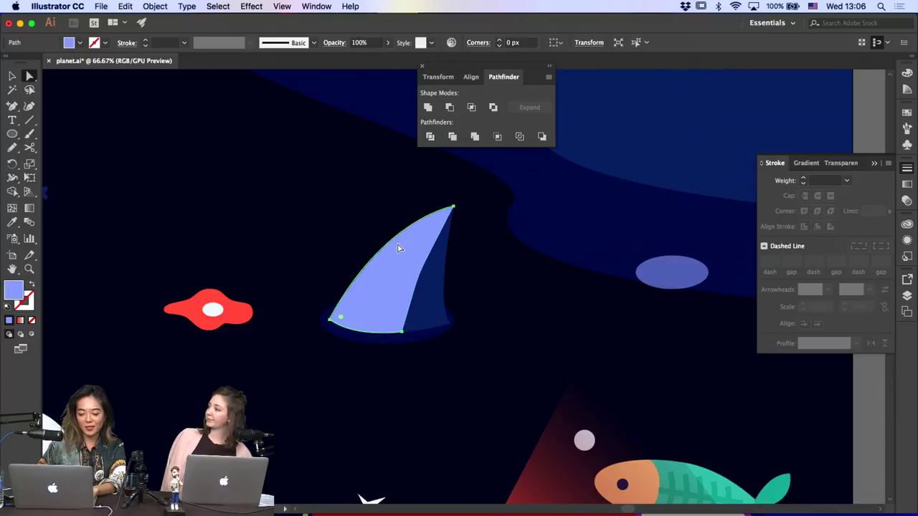
click(426, 111)
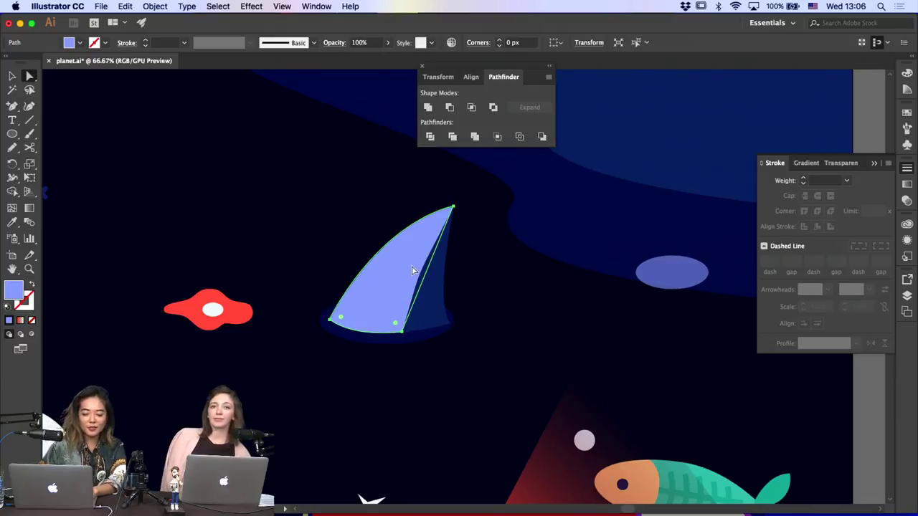
Recolor the fin's left part with the sky's medium blue and its right part with the darker blue of the adjacent band
click(440, 289)
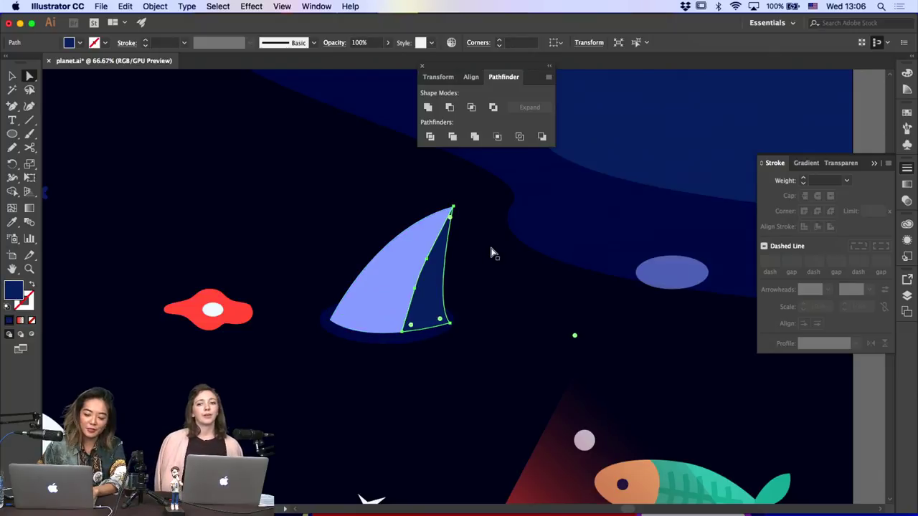
click(398, 254)
click(12, 221)
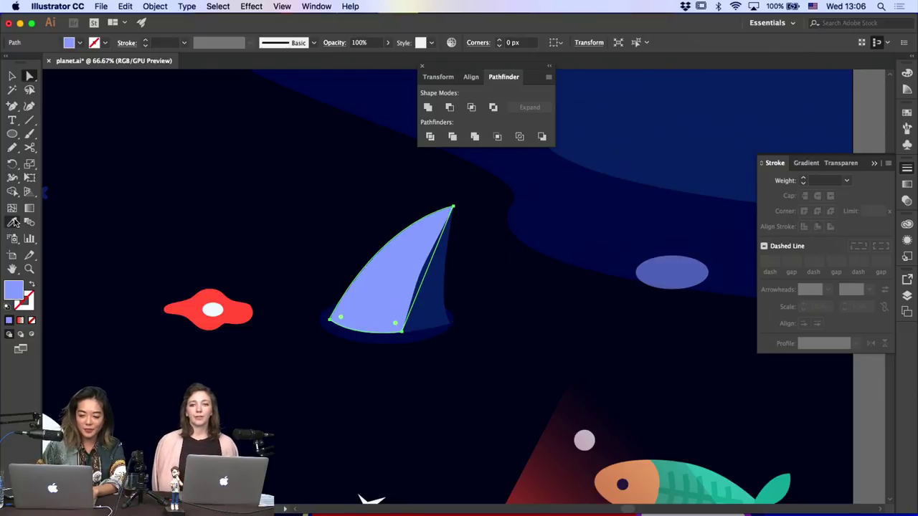
click(631, 94)
key(a)
click(491, 345)
click(426, 315)
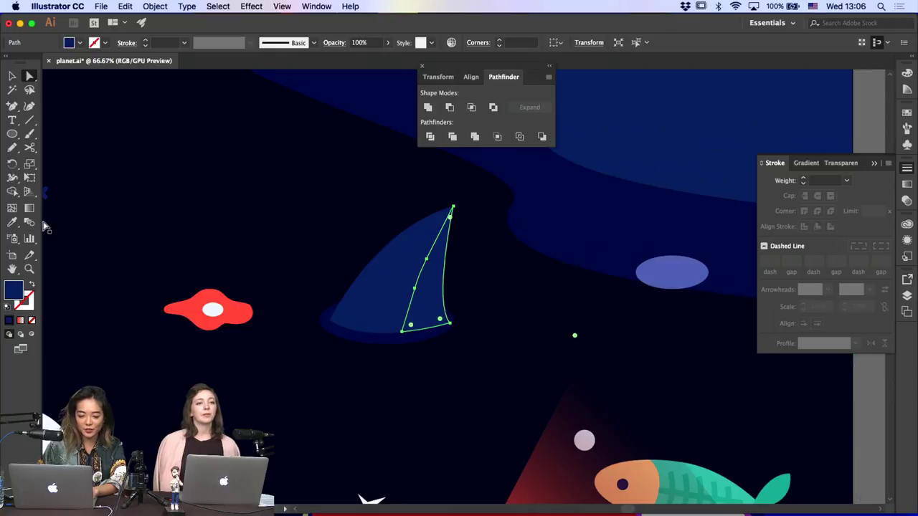
Fill the ellipse under the fin with the near-black sampled from the sky and set its blending mode to Multiply
click(416, 335)
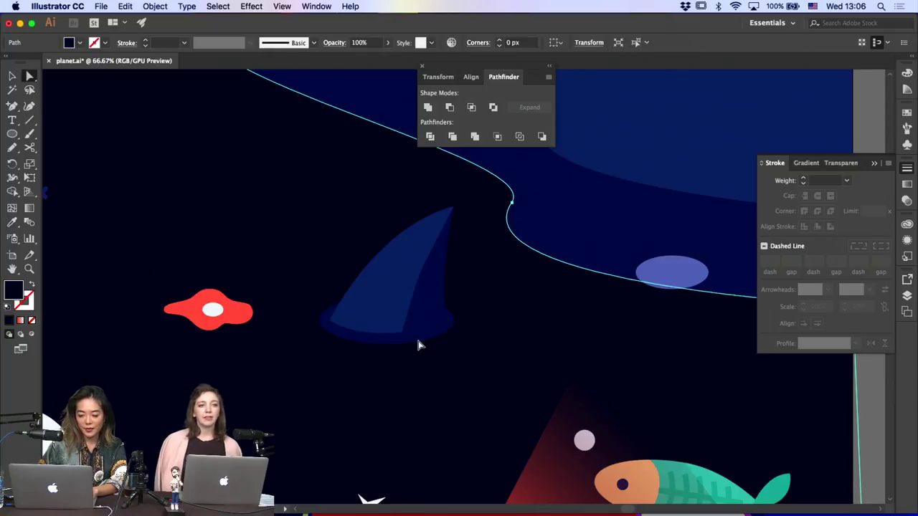
click(414, 333)
click(11, 222)
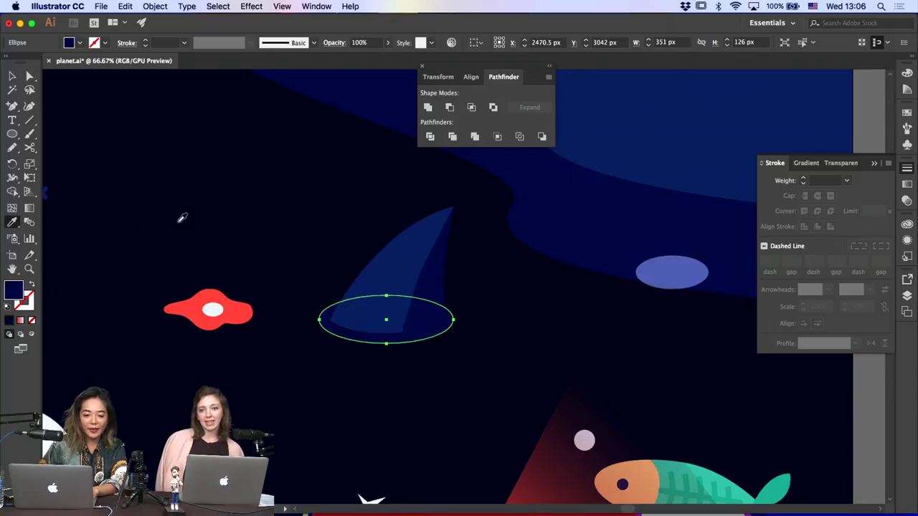
click(906, 202)
click(787, 181)
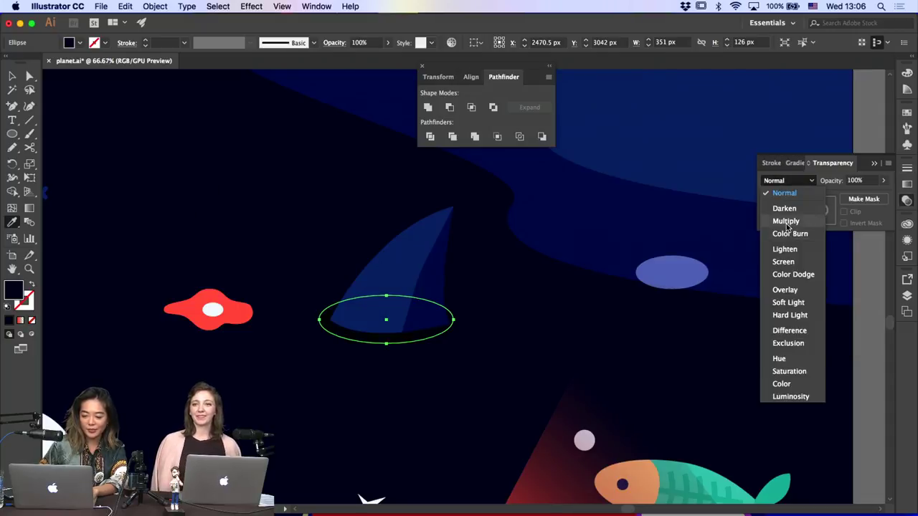
click(783, 221)
Lower the top anchor point of the dark ellipse under the fin slightly to flatten its upper curve
key(a)
click(699, 264)
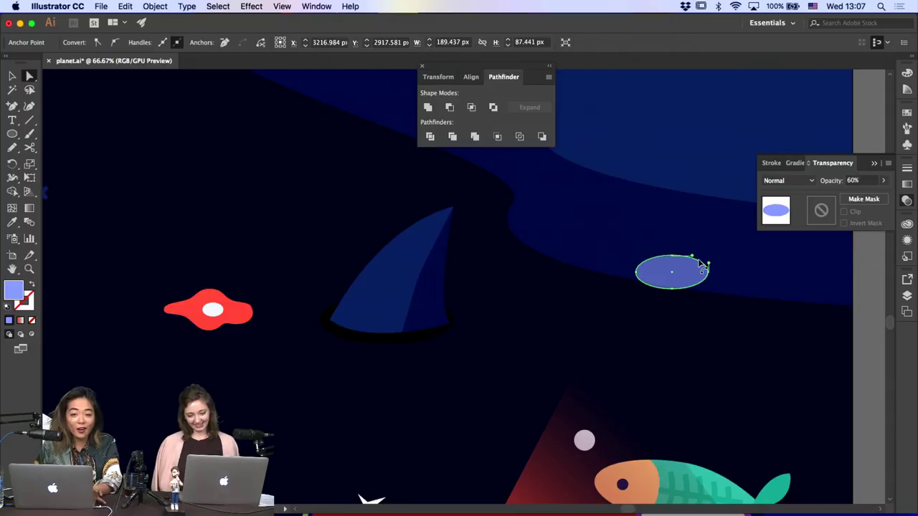
click(426, 338)
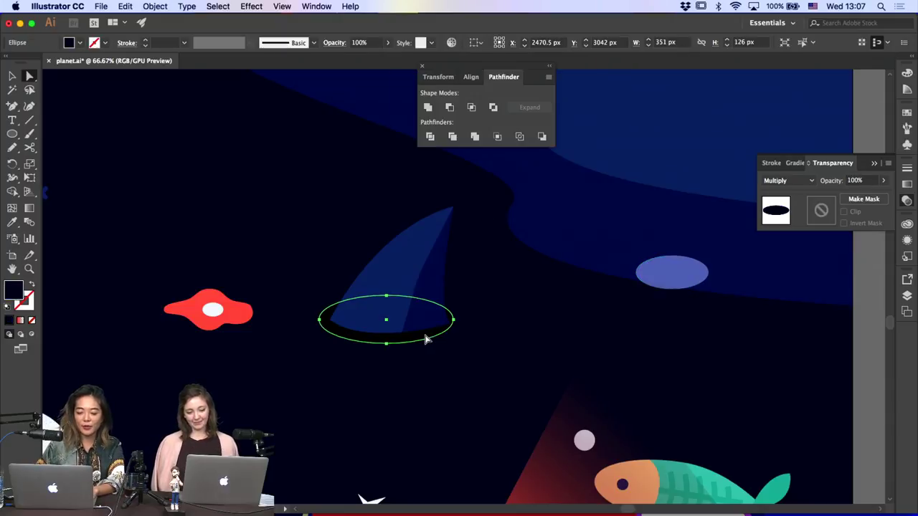
click(385, 297)
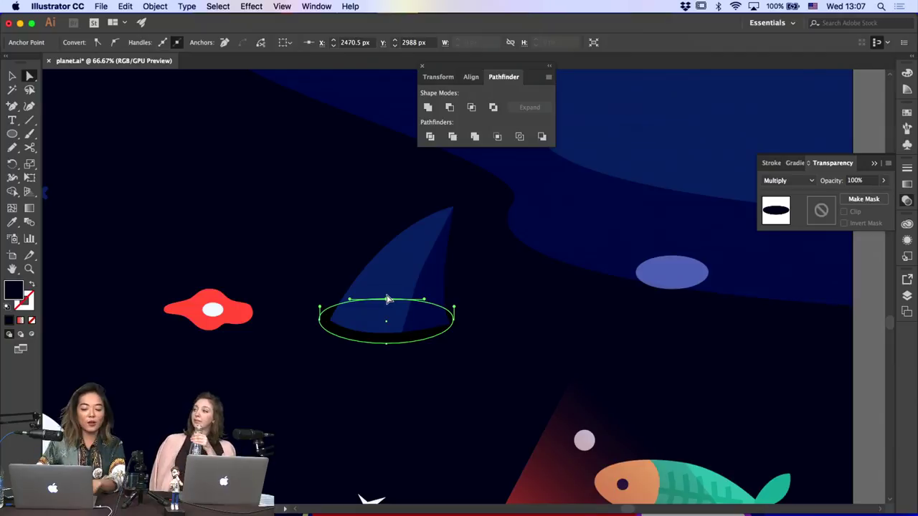
Group the two fin parts with the dark ellipse and enlarge the group to about 412 × 423 px
key(super+minus)
key(super+minus)
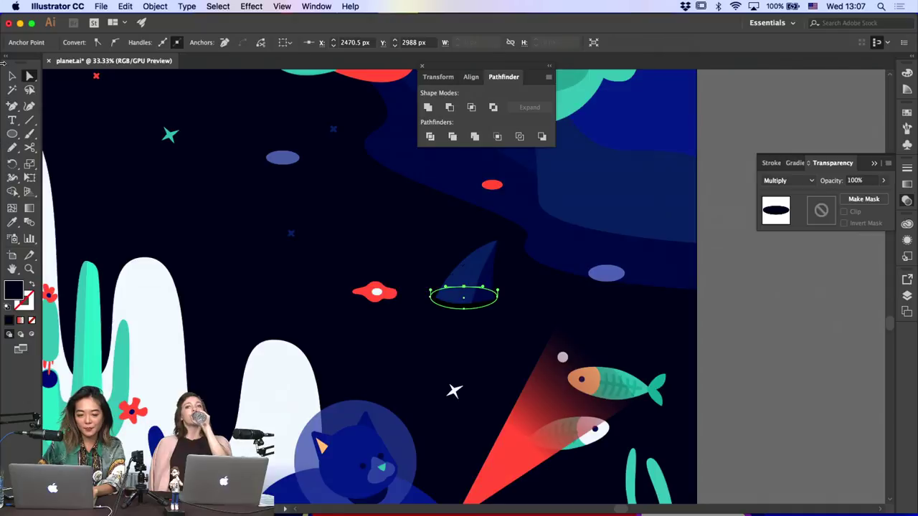
click(12, 75)
click(469, 264)
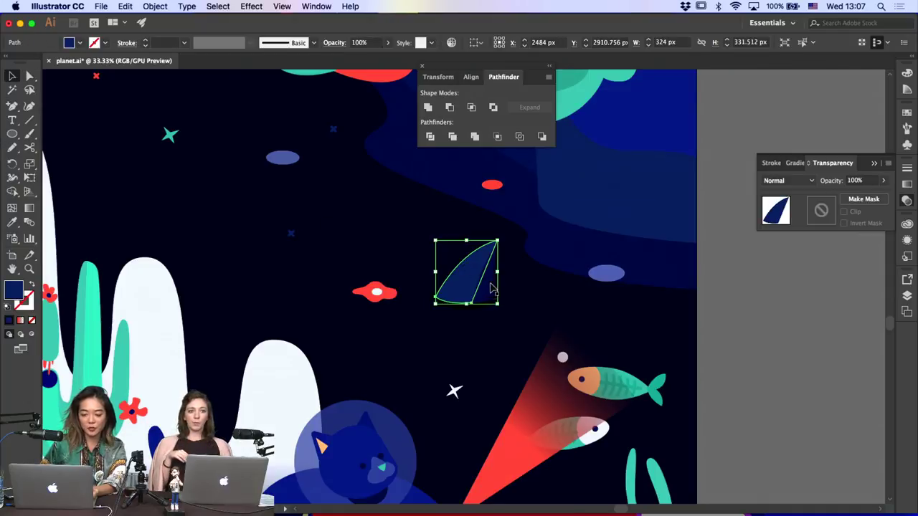
shift+click(483, 319)
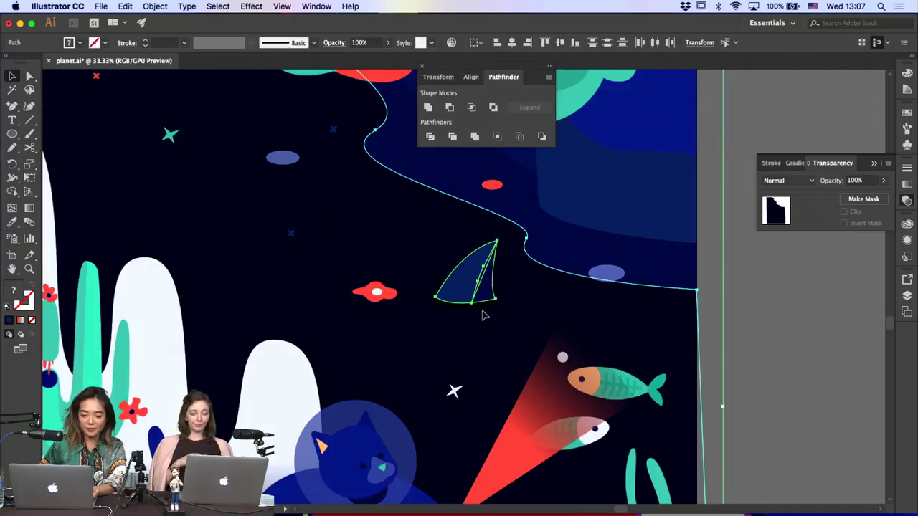
shift+click(470, 312)
shift+click(523, 313)
click(485, 311)
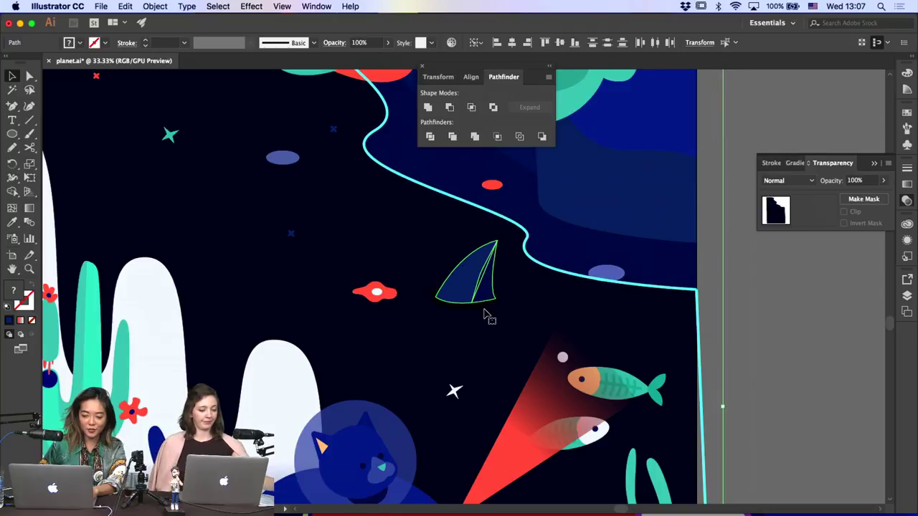
click(465, 293)
shift+click(469, 280)
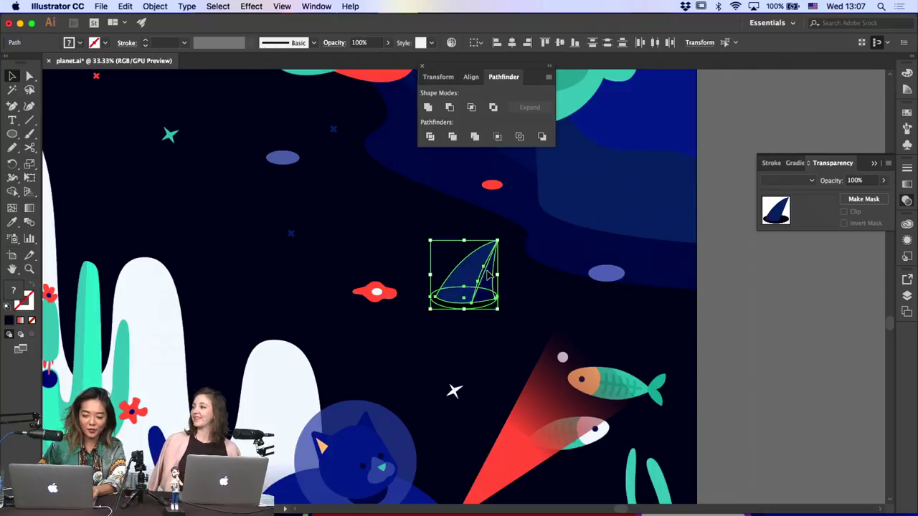
drag(500, 238, 707, 320)
click(706, 321)
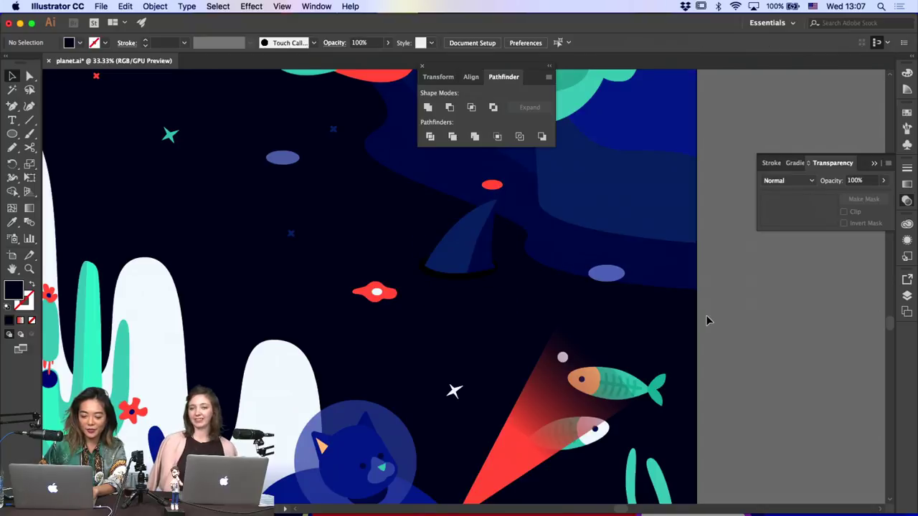
click(462, 281)
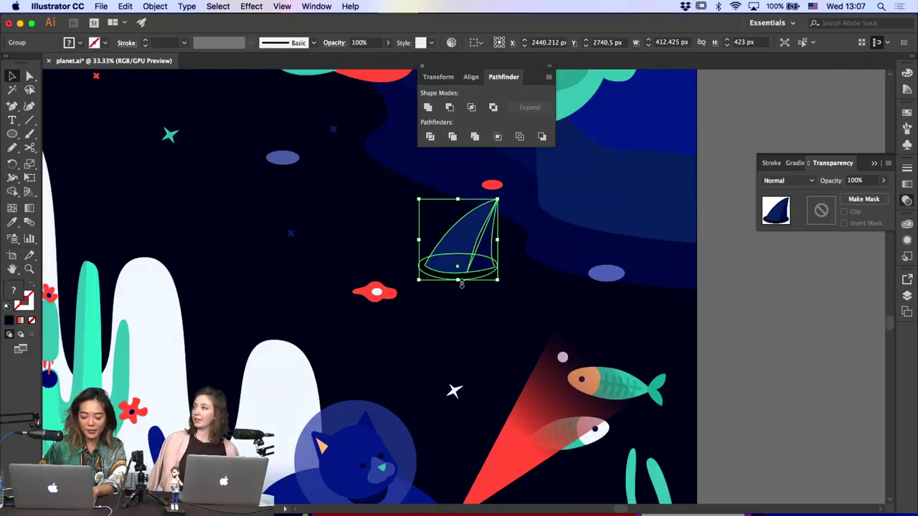
key(a)
click(462, 285)
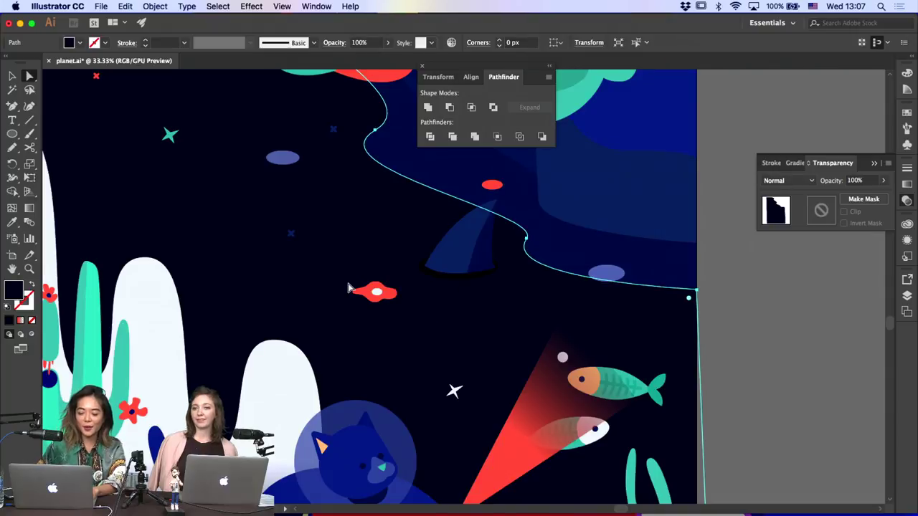
click(284, 158)
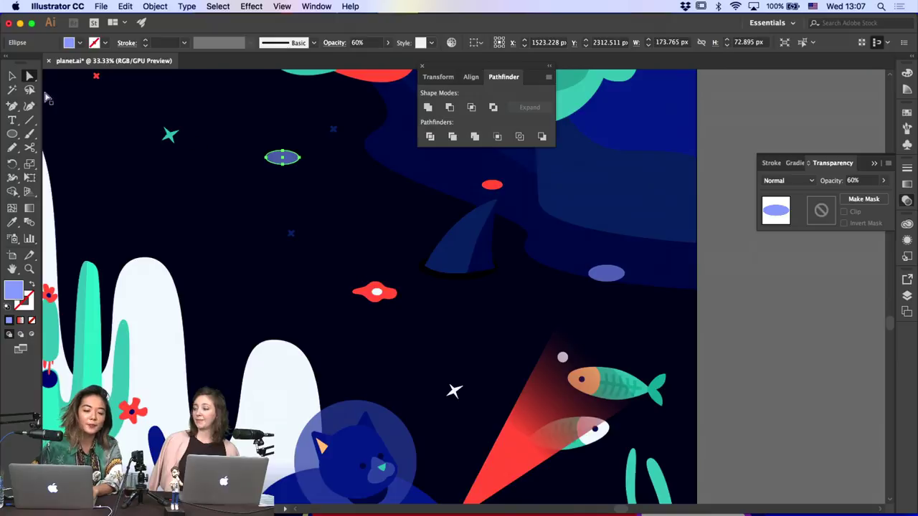
Move the small cactus piece with the red flower upward inside the cactus group, clear of the dark blue circle
click(12, 75)
scroll(138, 185, left, 2)
scroll(139, 185, left, 1)
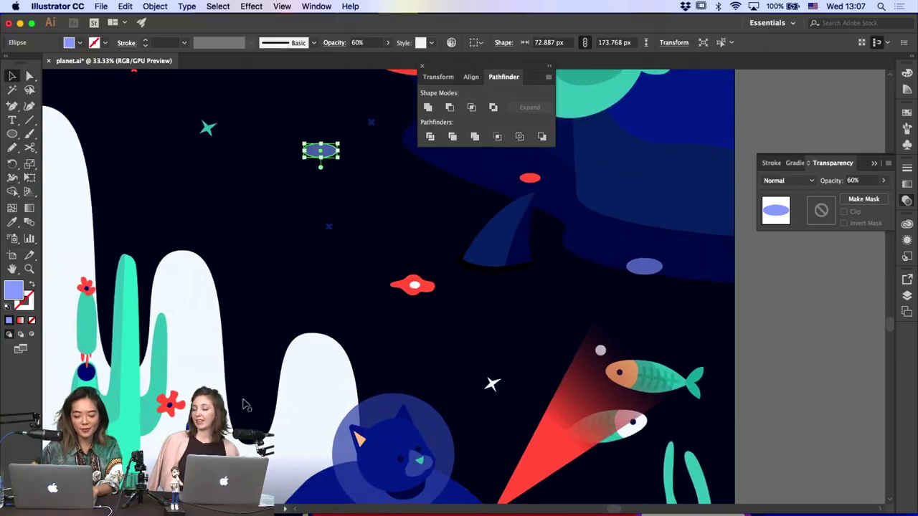
click(102, 361)
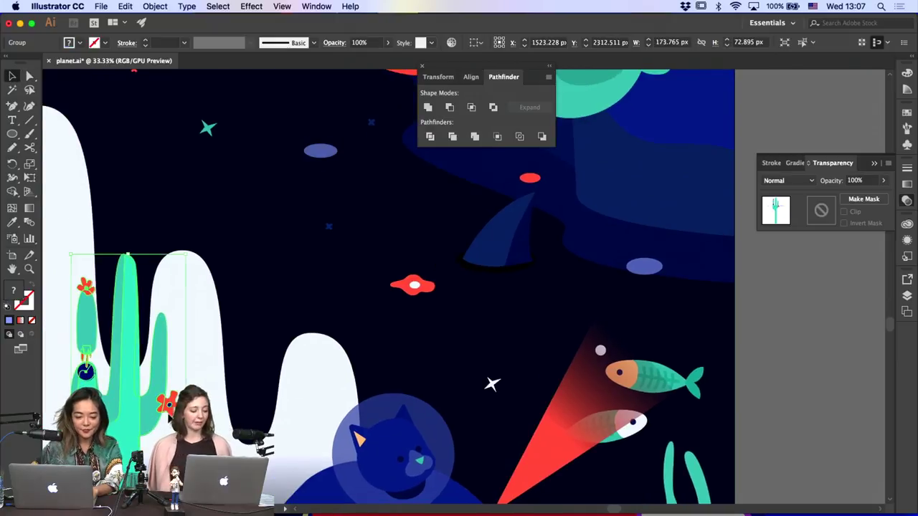
double_click(93, 349)
click(85, 332)
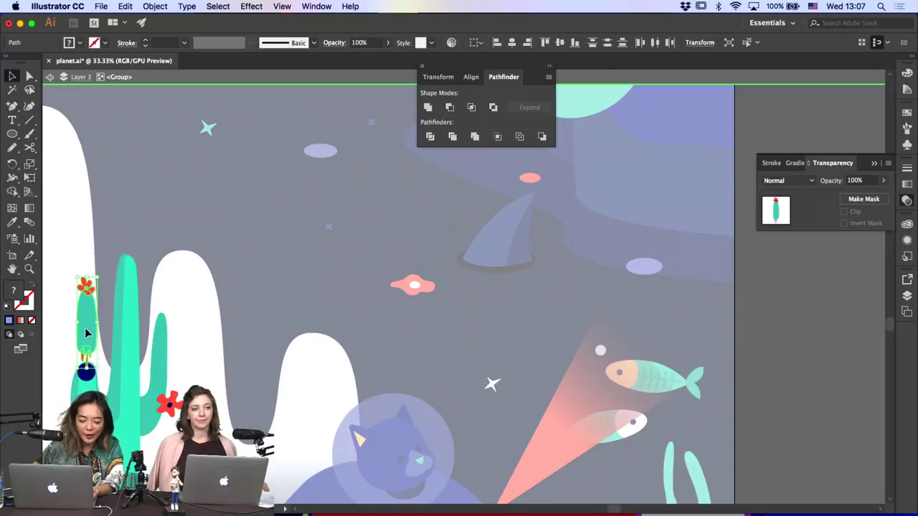
drag(85, 332, 86, 309)
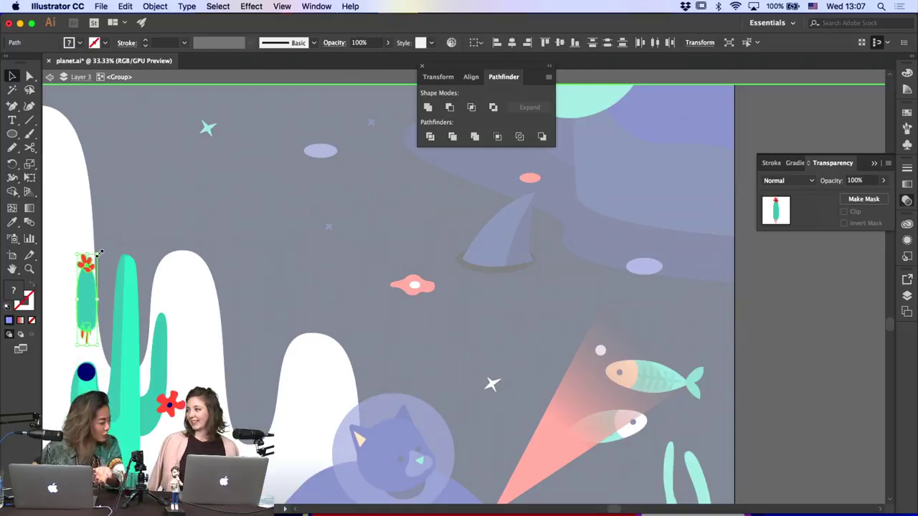
double_click(131, 235)
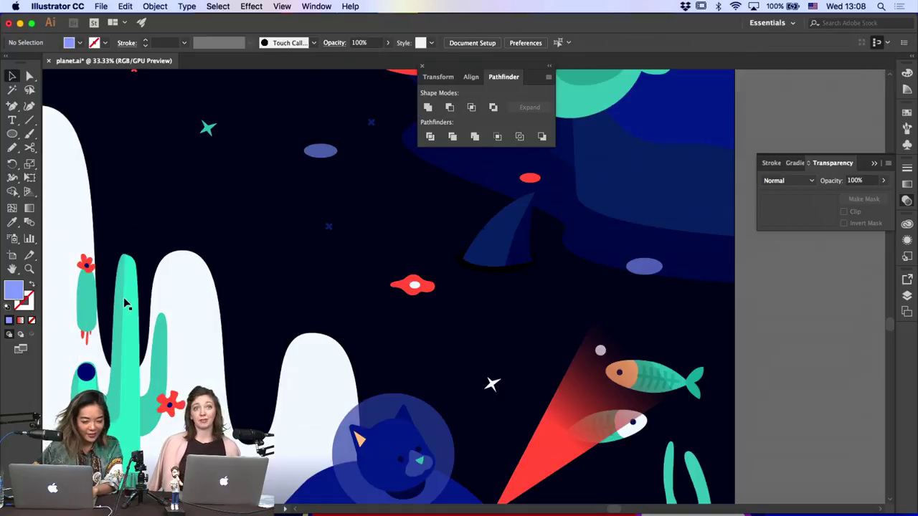
Raise the top anchor points of the cactus's tall middle column inside its group to make the column higher
double_click(125, 303)
key(a)
key(shift+Up)
key(shift+Up)
key(shift+Up)
key(shift+Up)
key(shift+Up)
key(shift+Up)
key(shift+Up)
key(shift+Up)
key(shift+Up)
key(shift+Up)
key(shift+Up)
key(shift+Up)
key(shift+Up)
key(shift+Up)
key(shift+Up)
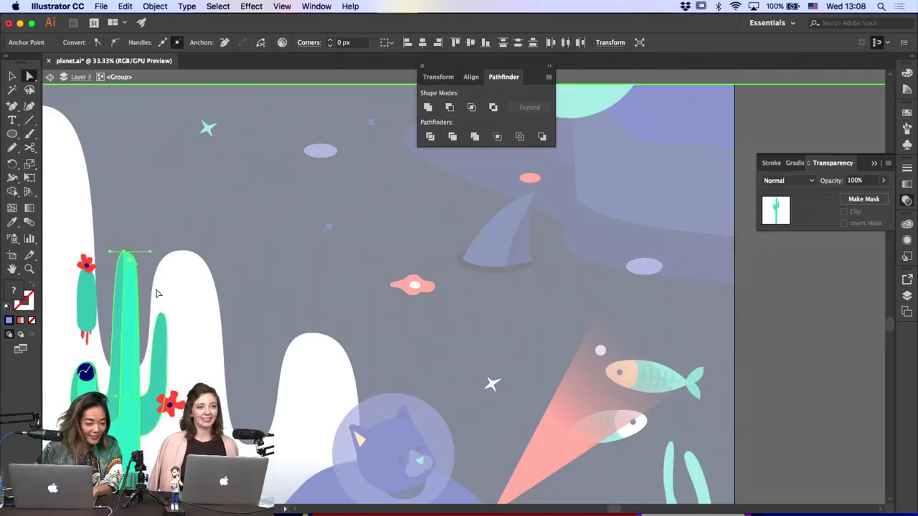
key(shift+Up)
key(shift+Up)
key(shift+Up)
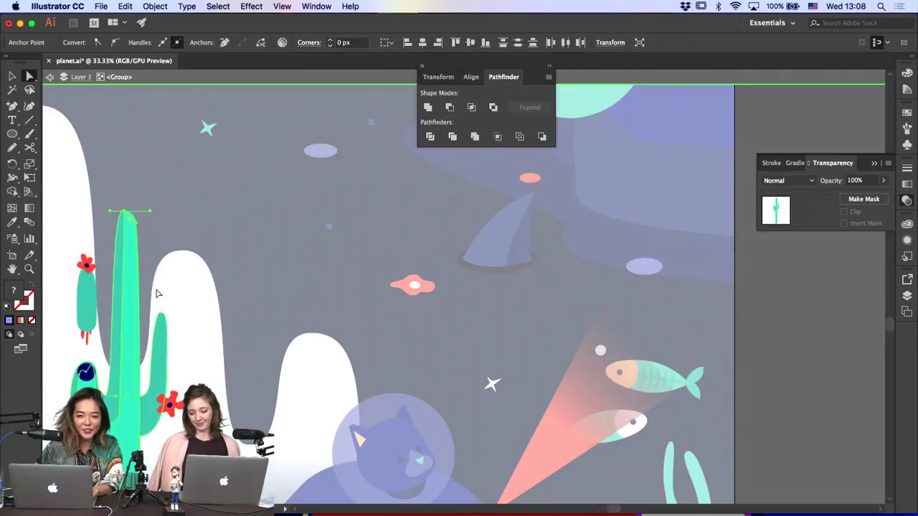
key(Escape)
key(super+0)
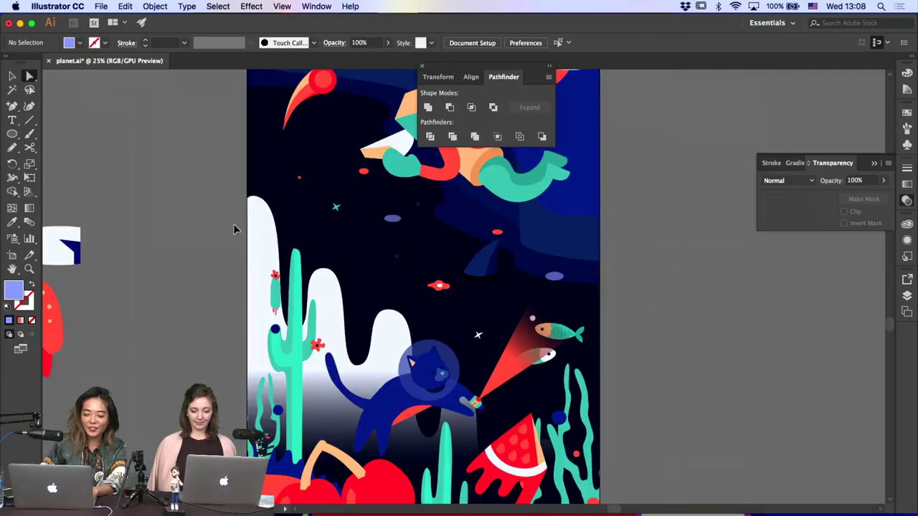
Lower the peak of the white hill behind the cat slightly and pull its lower side inward to narrow the hill
scroll(233, 229, right, 3)
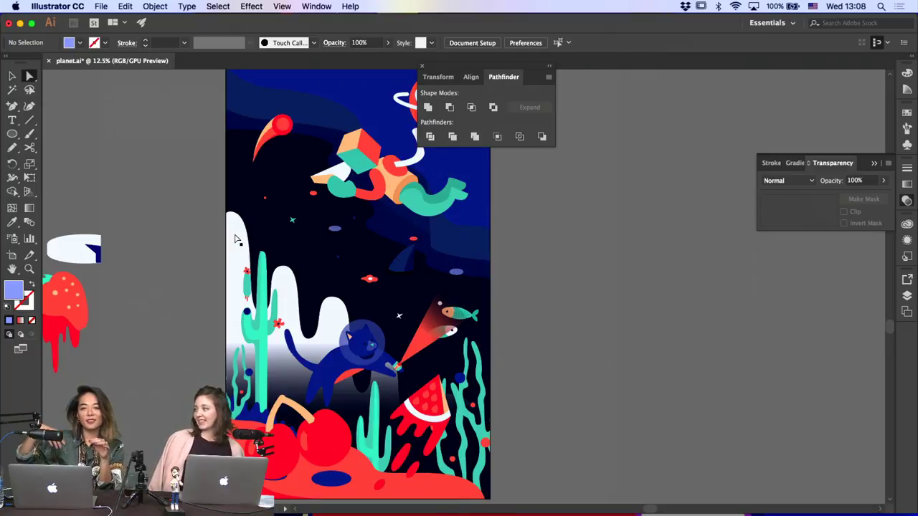
click(329, 307)
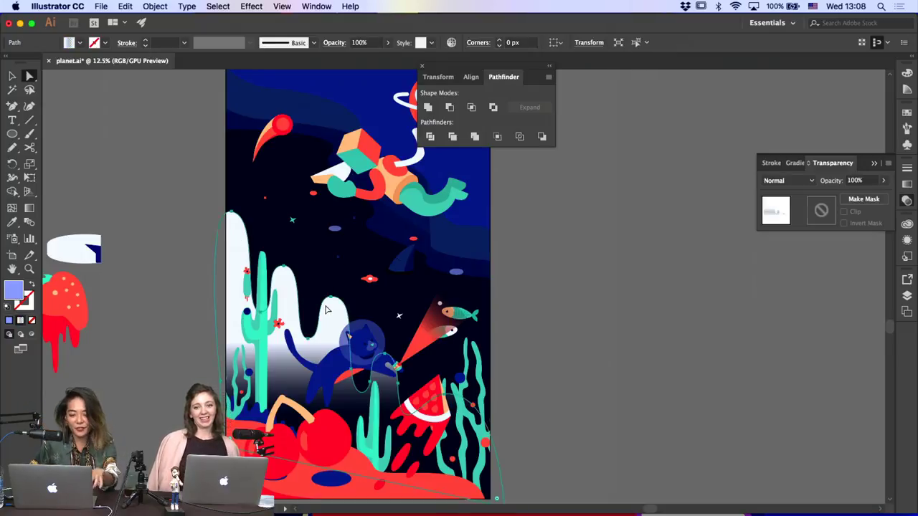
click(332, 301)
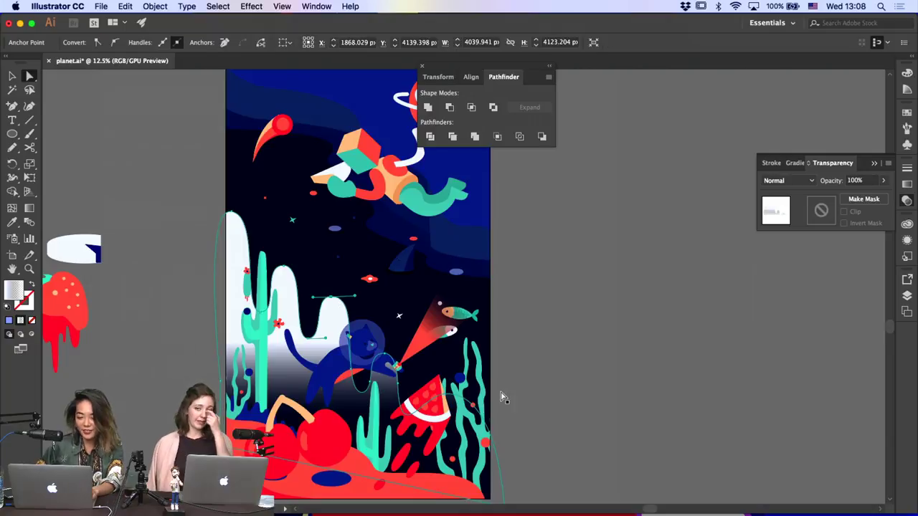
click(354, 376)
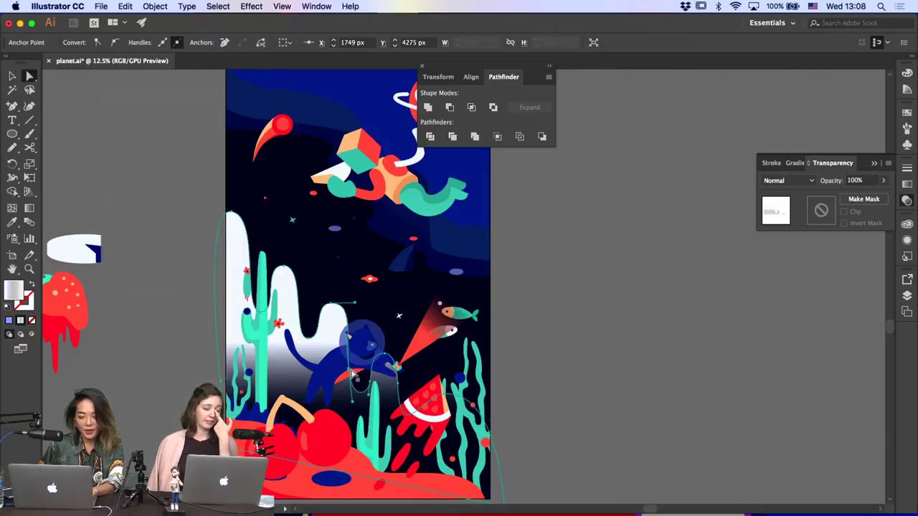
click(474, 382)
click(543, 394)
click(319, 342)
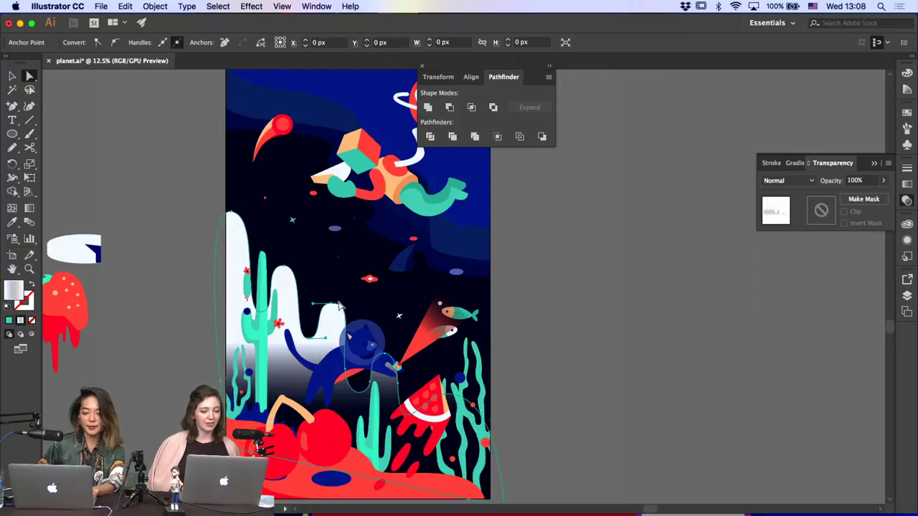
click(332, 308)
click(331, 309)
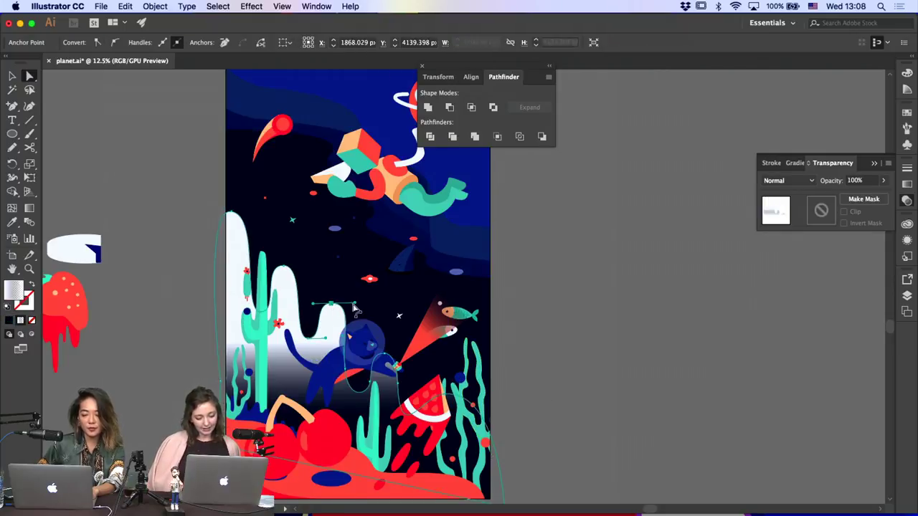
click(510, 356)
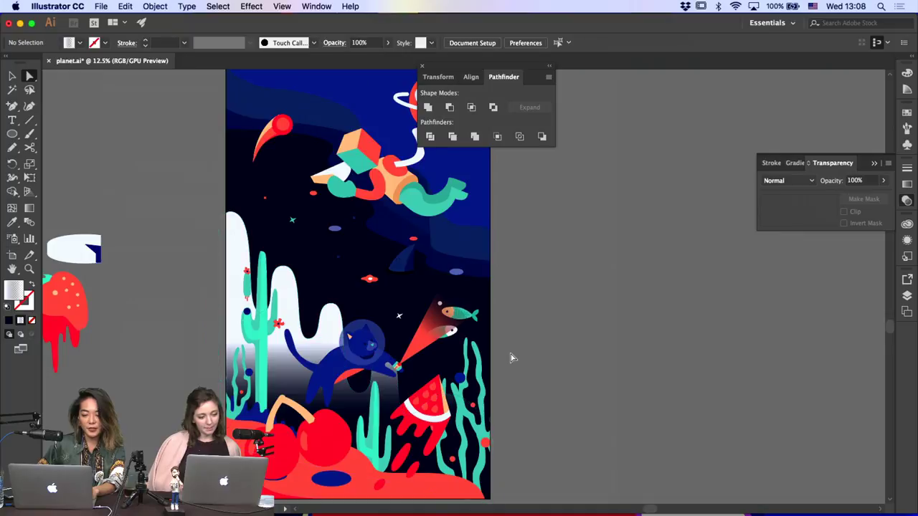
Expand the appearance of the white ring around the red planet
scroll(94, 127, right, 3)
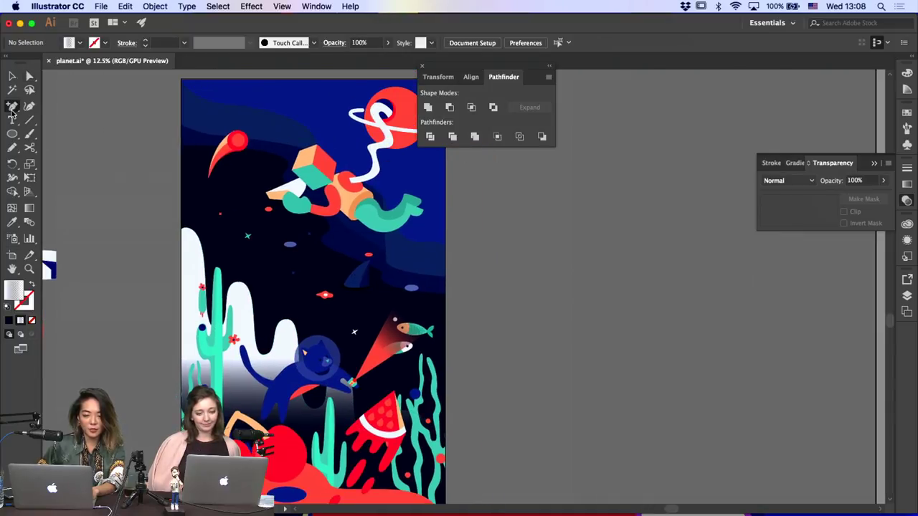
drag(12, 106, 53, 110)
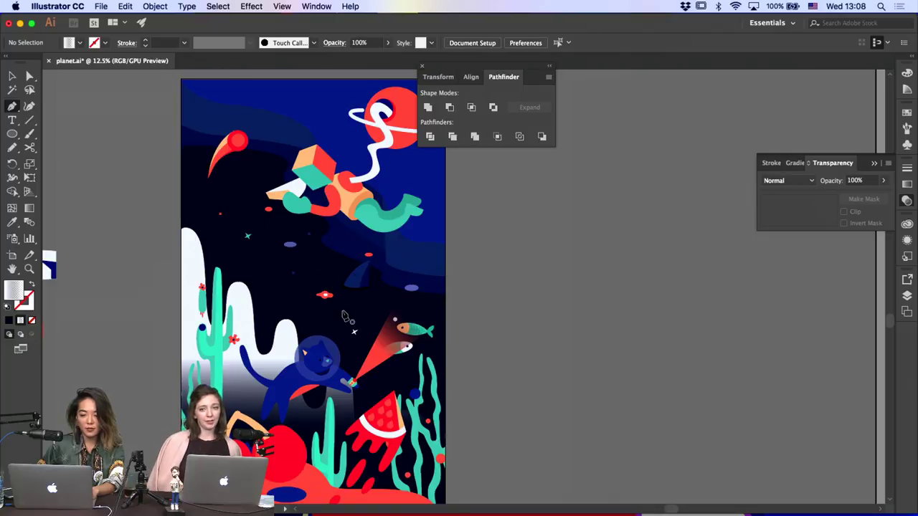
scroll(348, 318, right, 3)
scroll(348, 318, up, 2)
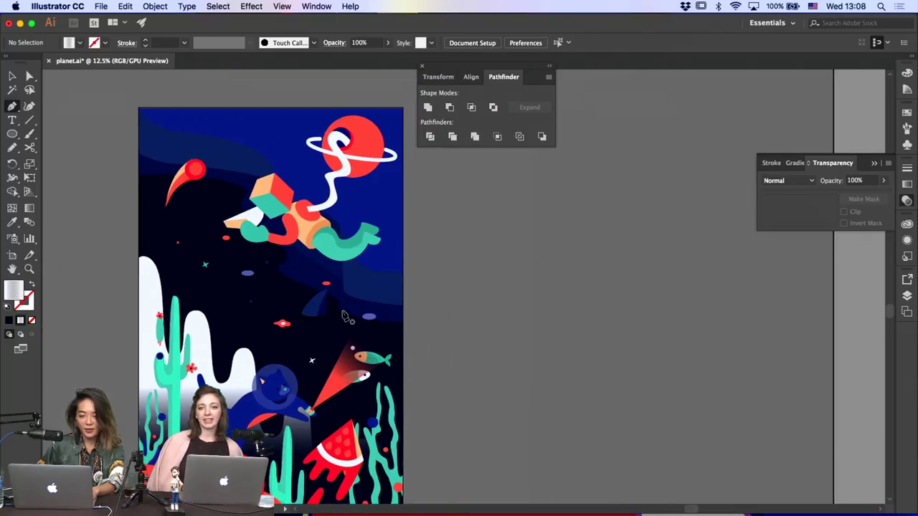
key(v)
click(343, 176)
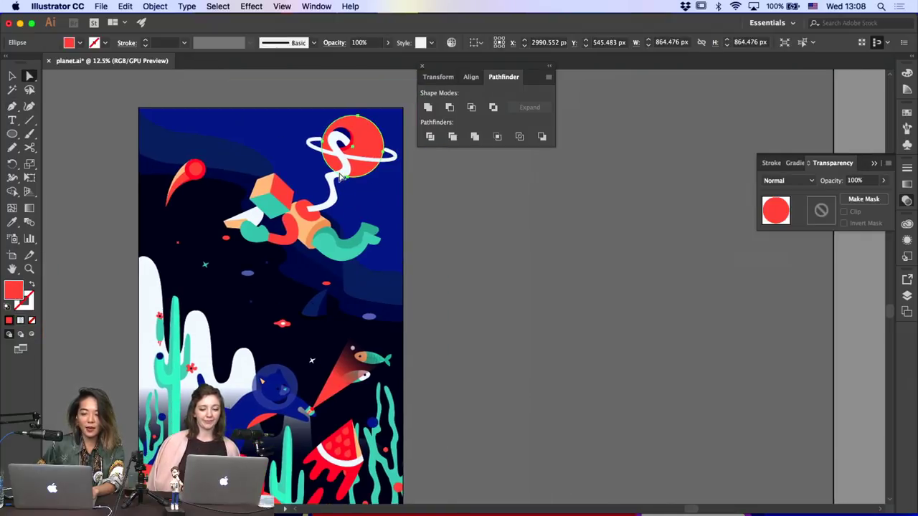
click(433, 170)
click(370, 165)
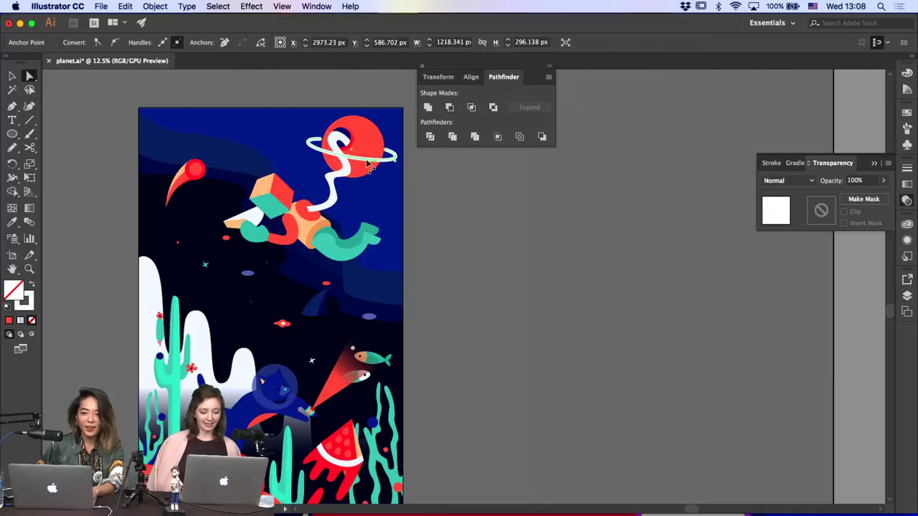
click(163, 6)
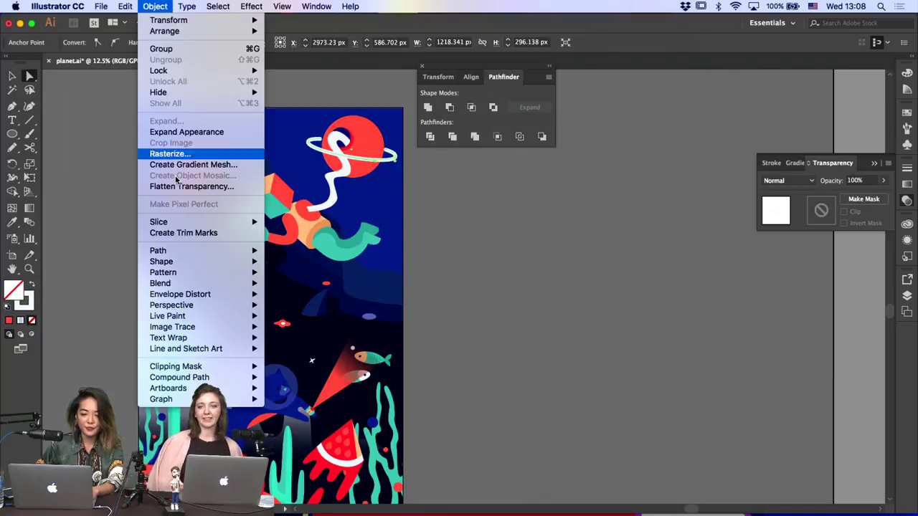
click(172, 133)
key(Return)
key(Return)
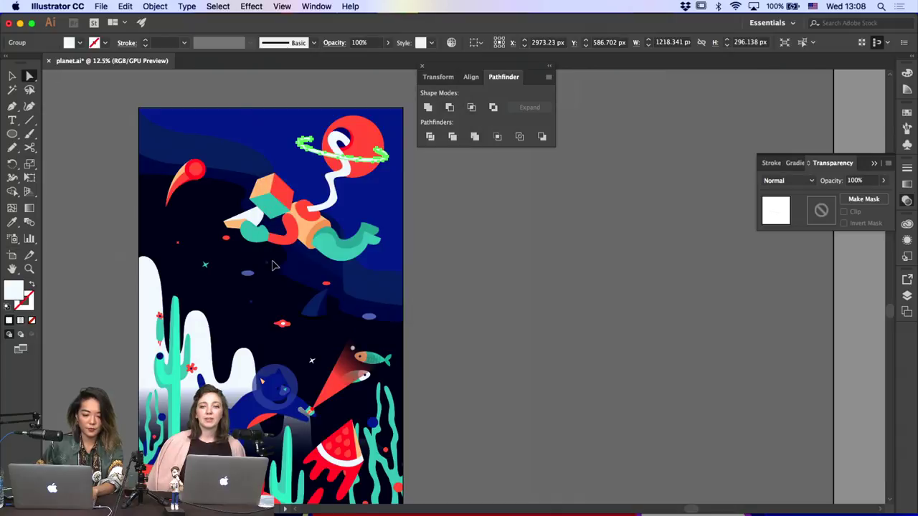
Recolor the planet's expanded ring with the peach sampled from the comet's tail
click(12, 222)
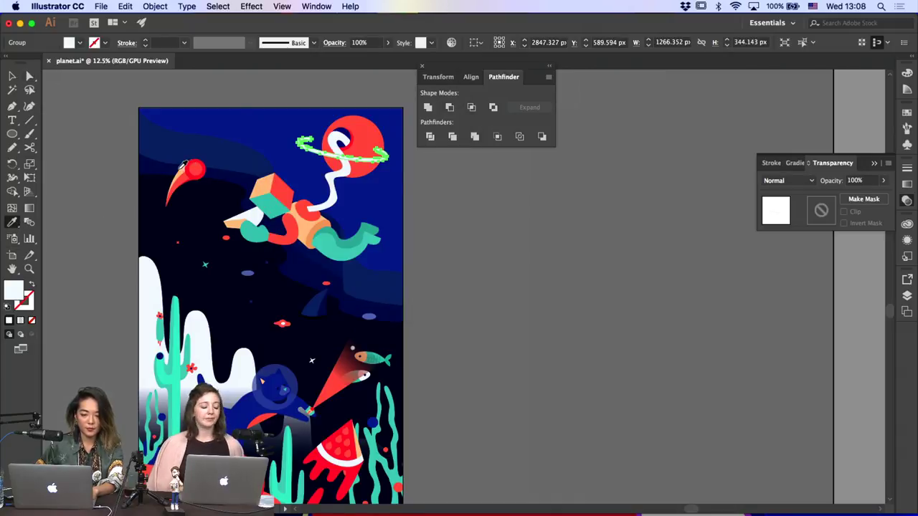
click(185, 165)
click(11, 78)
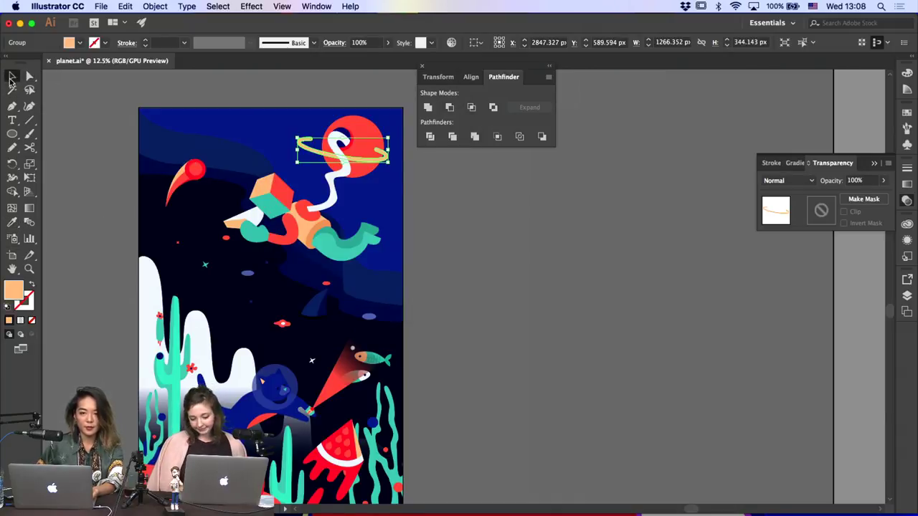
Shift the peach ring horizontally to about X 2990 px so it sits evenly around the red planet
key(shift+Right)
key(shift+Right)
key(shift+Right)
key(shift+Right)
key(shift+Right)
key(shift+Right)
key(shift+Right)
key(shift+Right)
key(shift+Right)
key(shift+Right)
key(shift+Right)
key(shift+Right)
key(shift+Right)
key(shift+Right)
key(shift+Right)
key(shift+Right)
key(shift+Right)
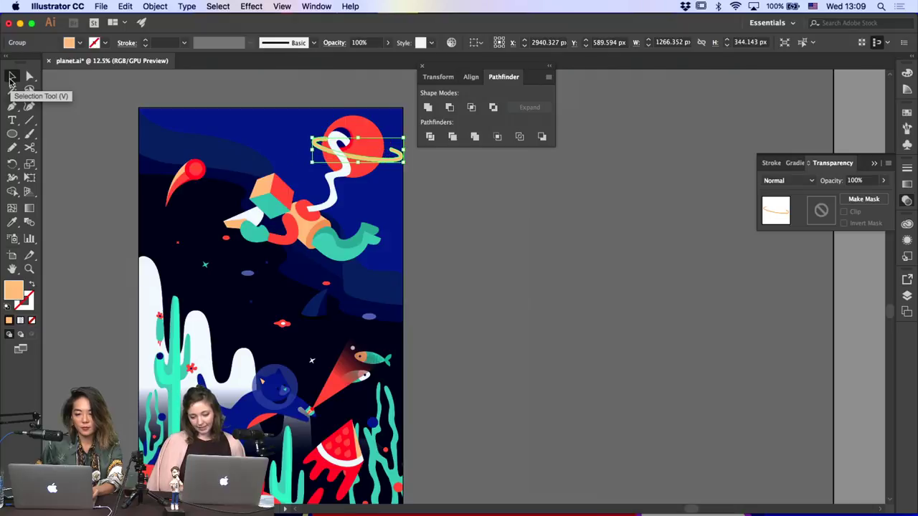
key(shift+Left)
key(shift+Left)
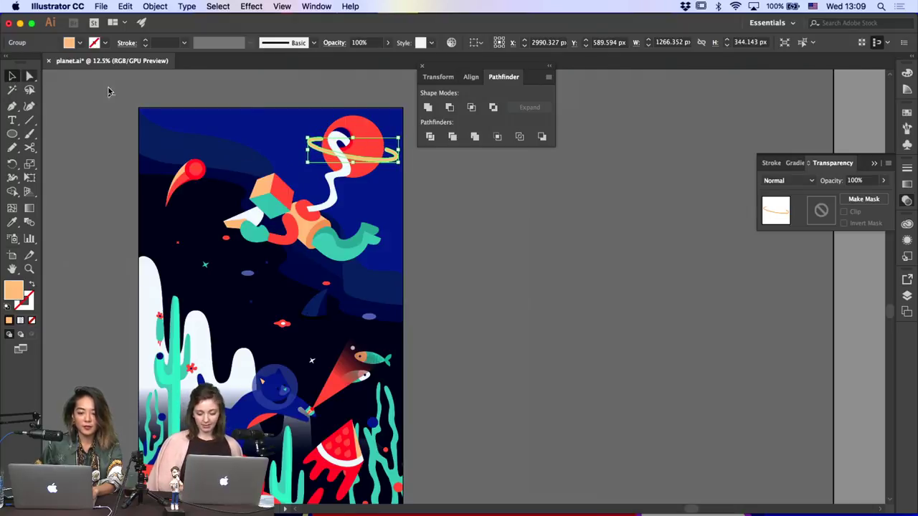
click(358, 244)
click(470, 270)
Draw a flat peach ellipse about 774 × 243 px on the empty pasteboard above the artboard
key(super+equal)
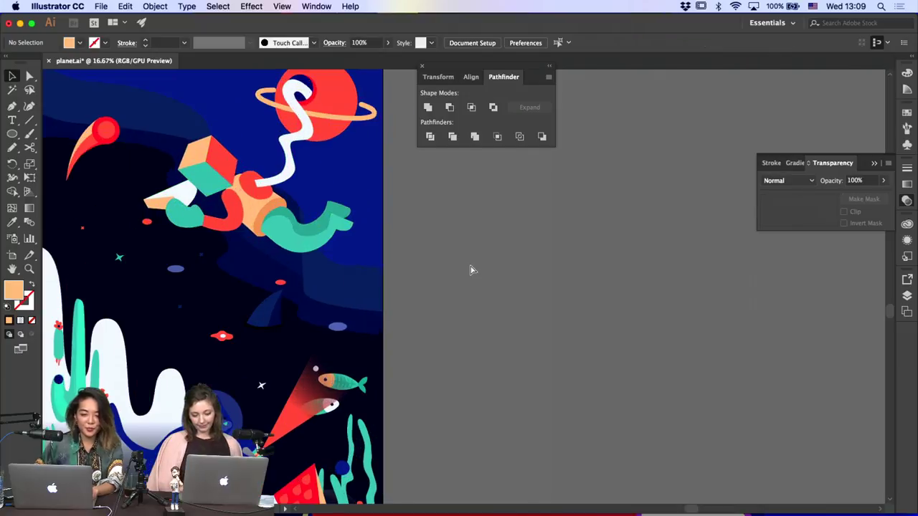
click(13, 135)
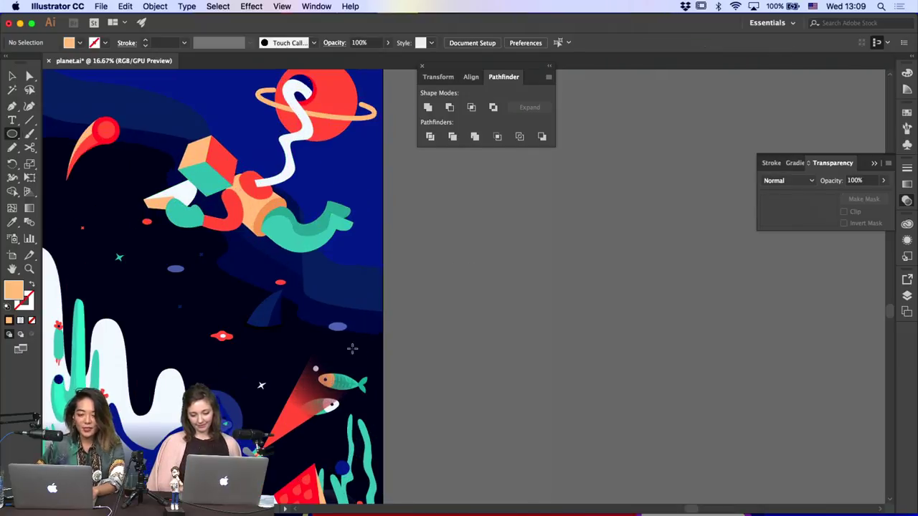
drag(302, 292, 351, 311)
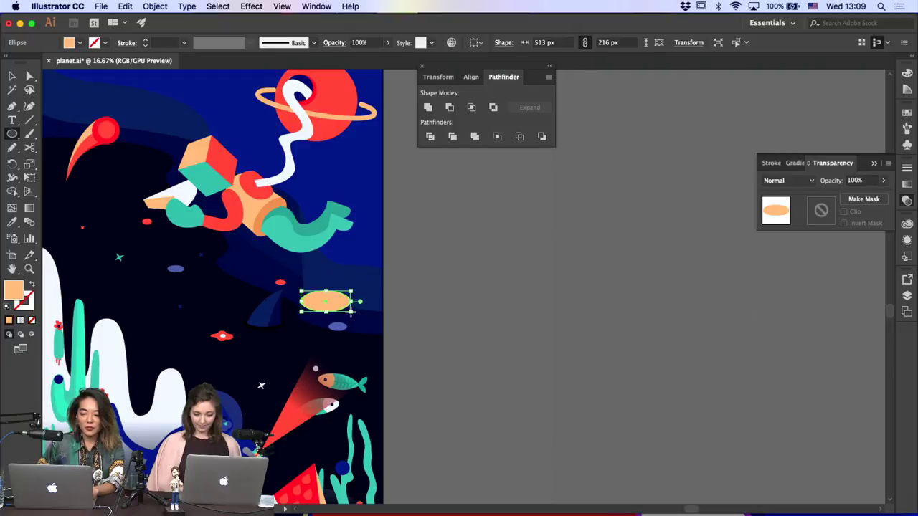
key(super+z)
scroll(533, 324, up, 5)
scroll(534, 324, right, 5)
scroll(534, 324, up, 10)
scroll(535, 323, left, 8)
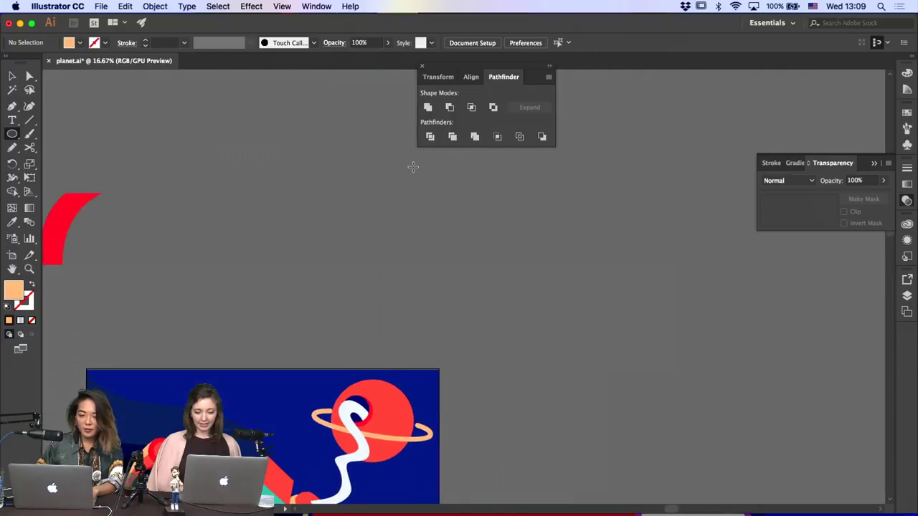
drag(305, 175, 379, 198)
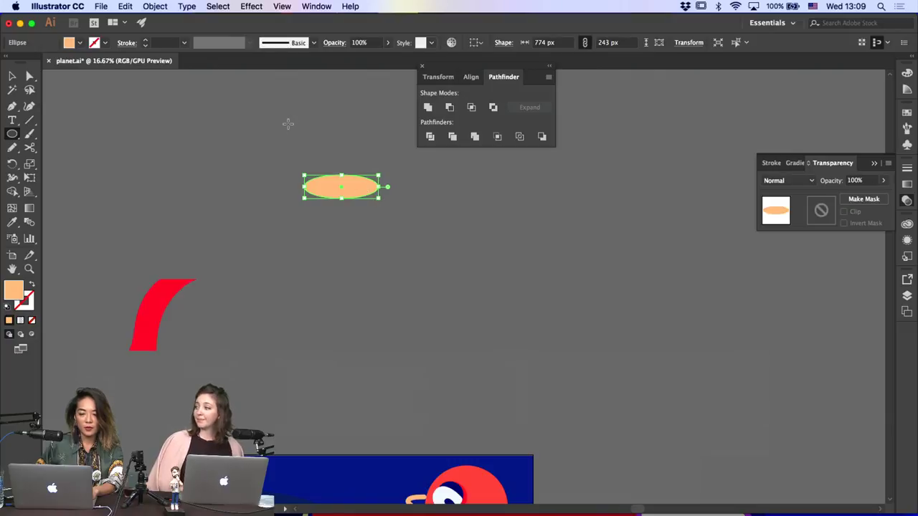
Draw a closed dome with the Pen tool spanning the ellipse's two side points to form a mushroom cap
click(12, 105)
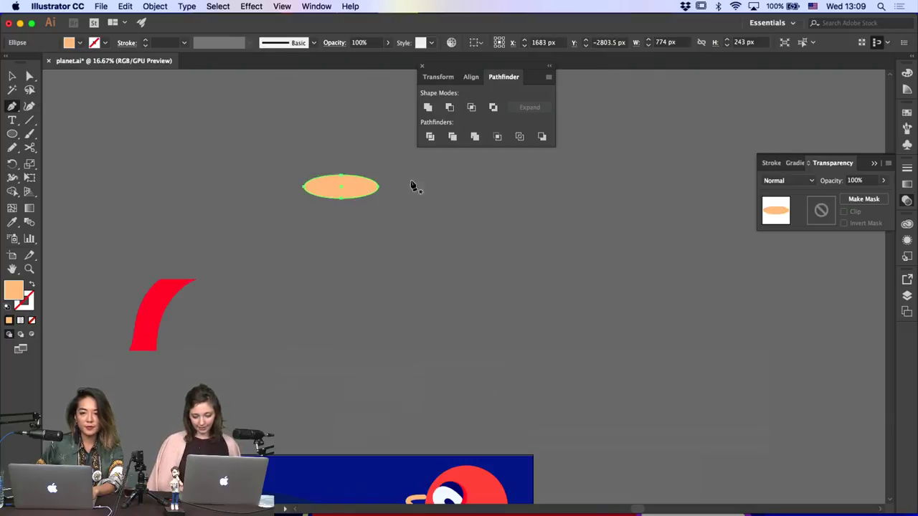
click(337, 132)
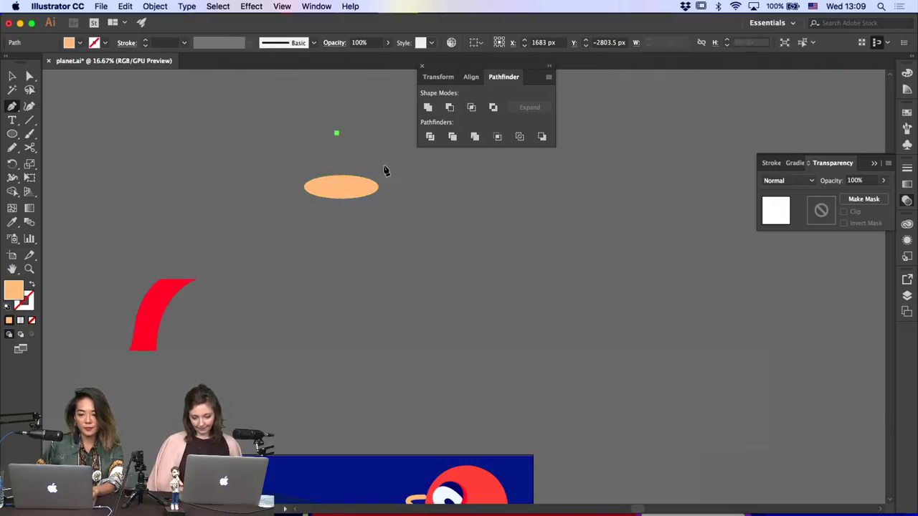
drag(379, 188, 378, 235)
click(379, 189)
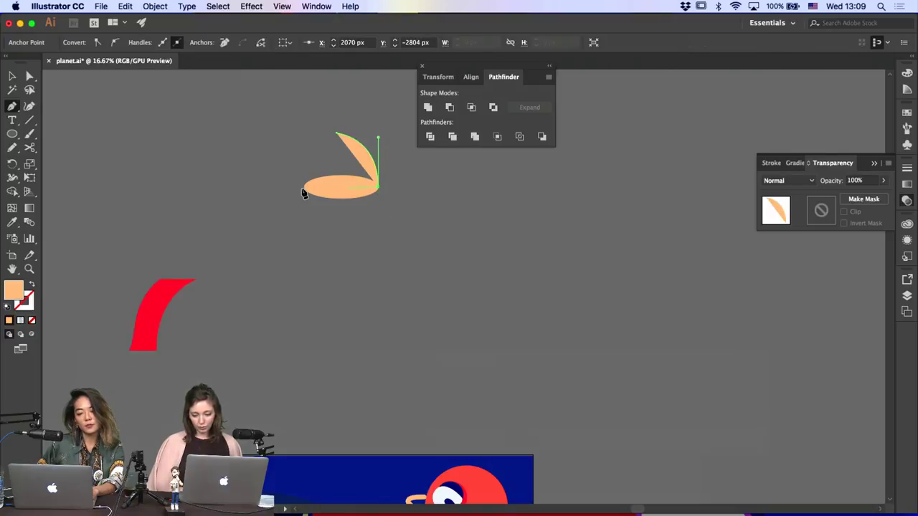
click(304, 187)
drag(337, 134, 377, 124)
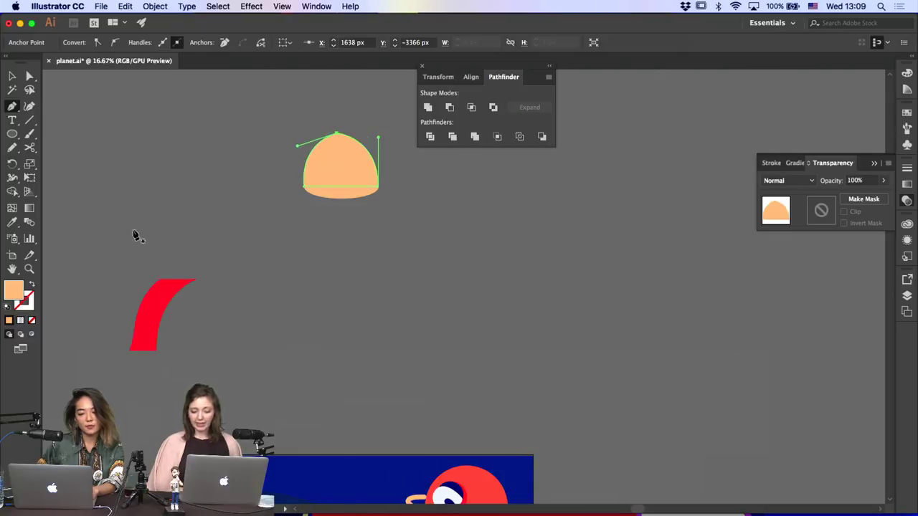
Fill the dome with the red sampled from the nearby curved shape and send it behind the peach ellipse
click(12, 222)
click(148, 301)
key(v)
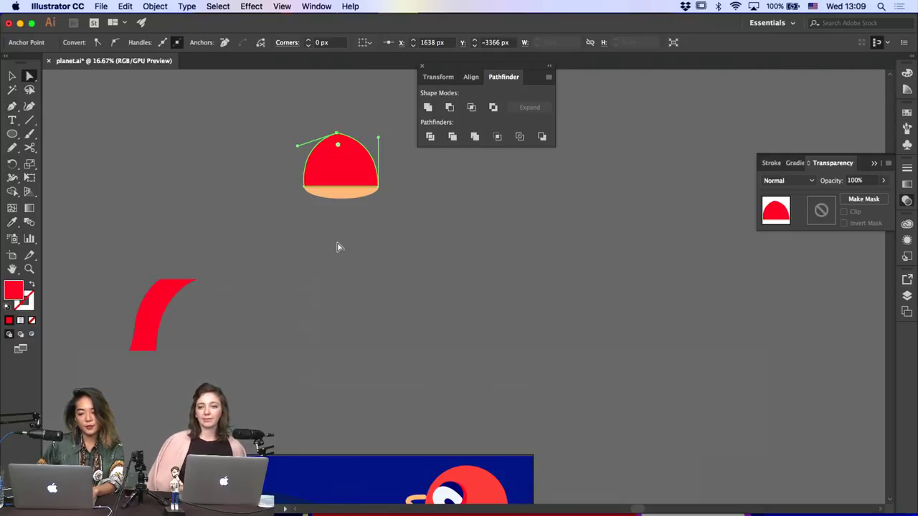
click(342, 178)
key(super+[)
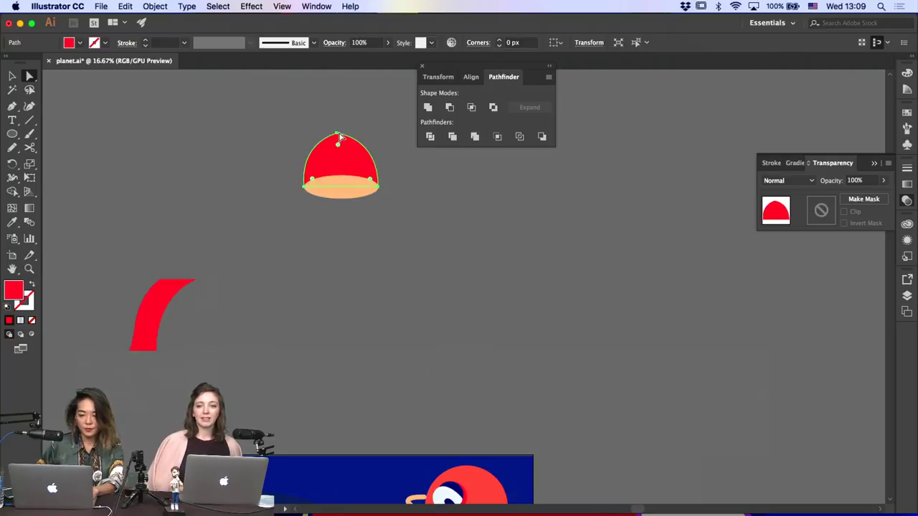
Round the peak of the red mushroom cap slightly while keeping its tall dome shape
click(337, 133)
drag(337, 145, 344, 194)
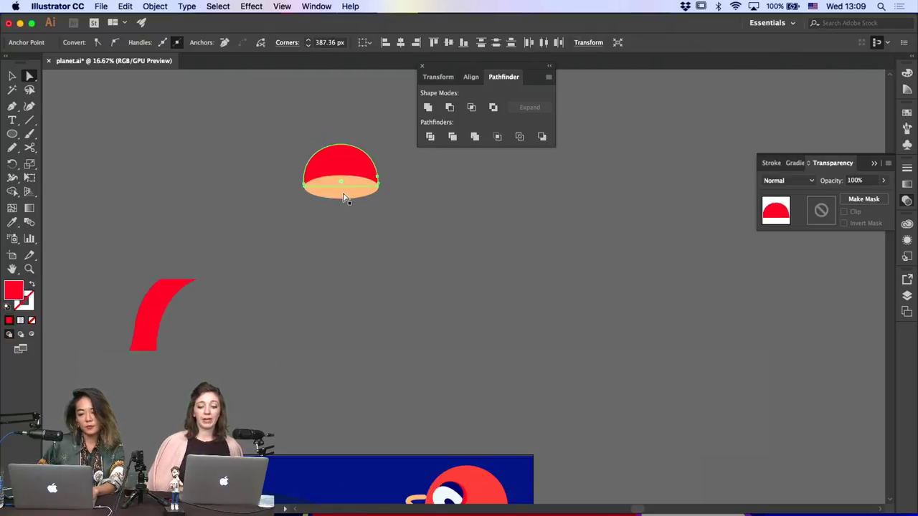
key(super+z)
drag(339, 147, 349, 160)
click(466, 199)
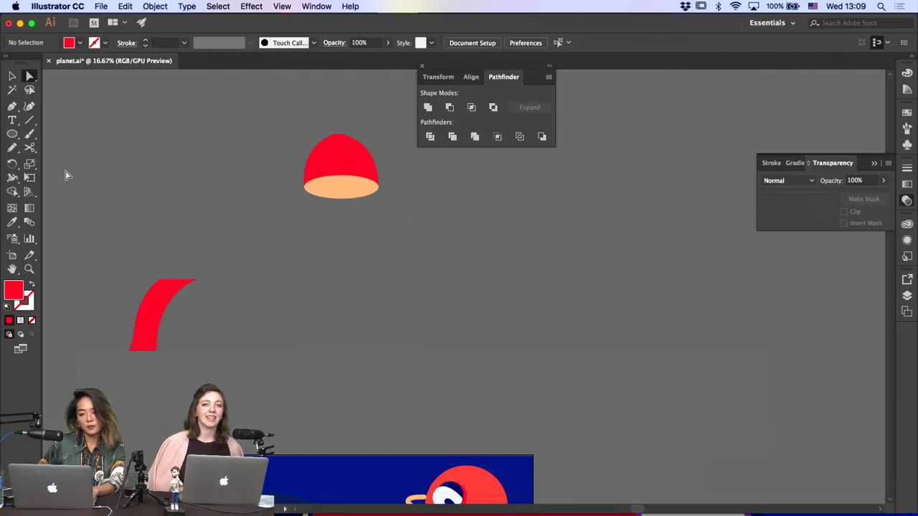
Draw a tapered red stem under the mushroom cap and move the whole mushroom onto the lower-left part of the artboard
click(11, 106)
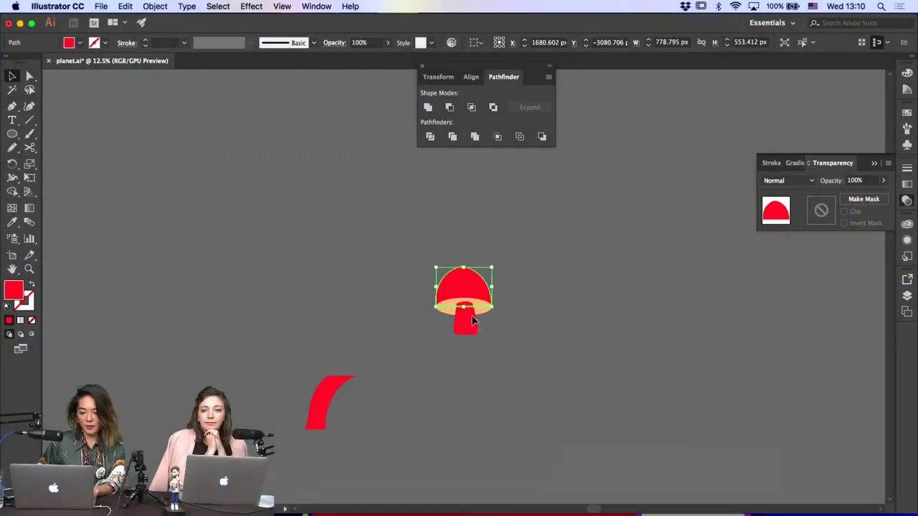
shift+click(472, 320)
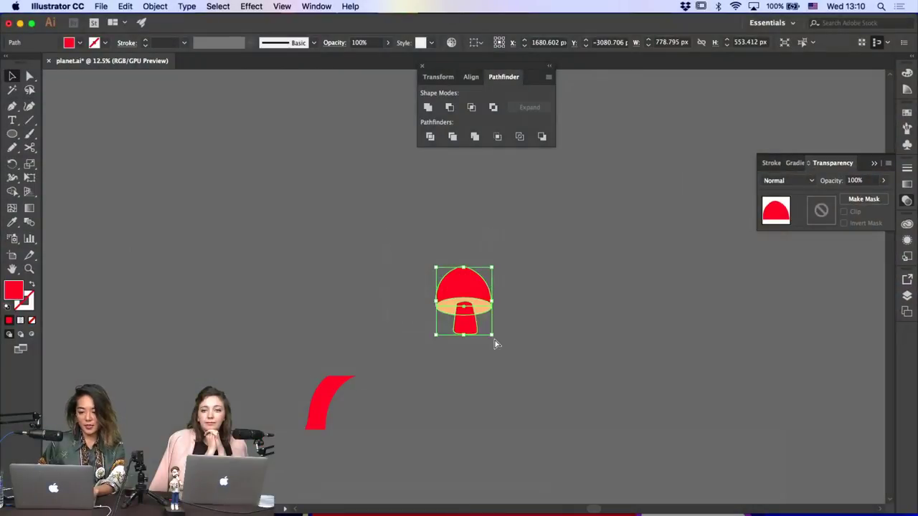
key(super+x)
scroll(494, 344, down, 6)
scroll(495, 344, left, 5)
scroll(495, 344, down, 1)
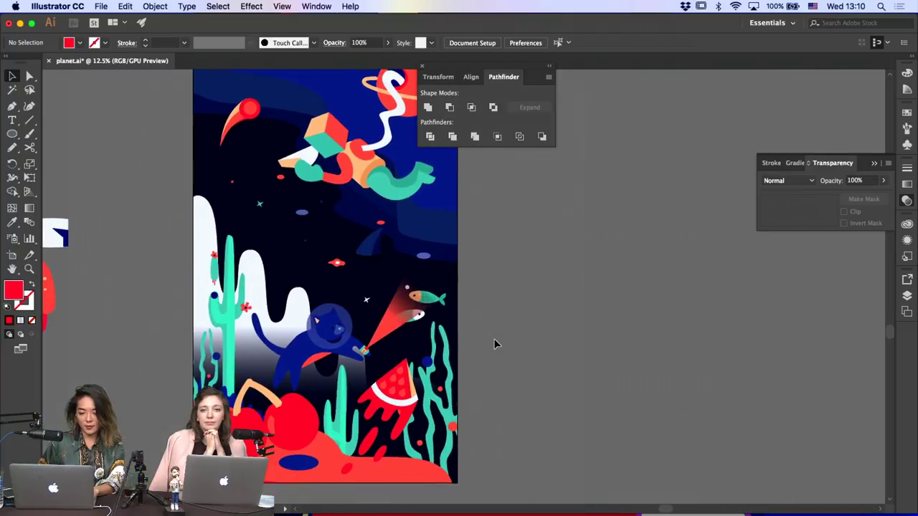
key(super+v)
drag(466, 287, 300, 222)
drag(271, 373, 216, 388)
Restack the mushroom directly in front of the red ground shape so it stands behind the cherries
key(super+x)
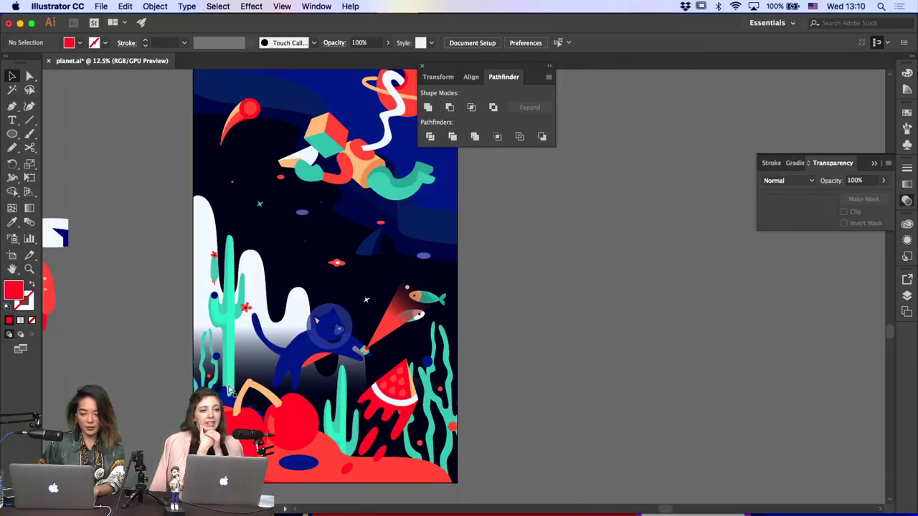
click(380, 466)
key(super+f)
click(537, 423)
key(a)
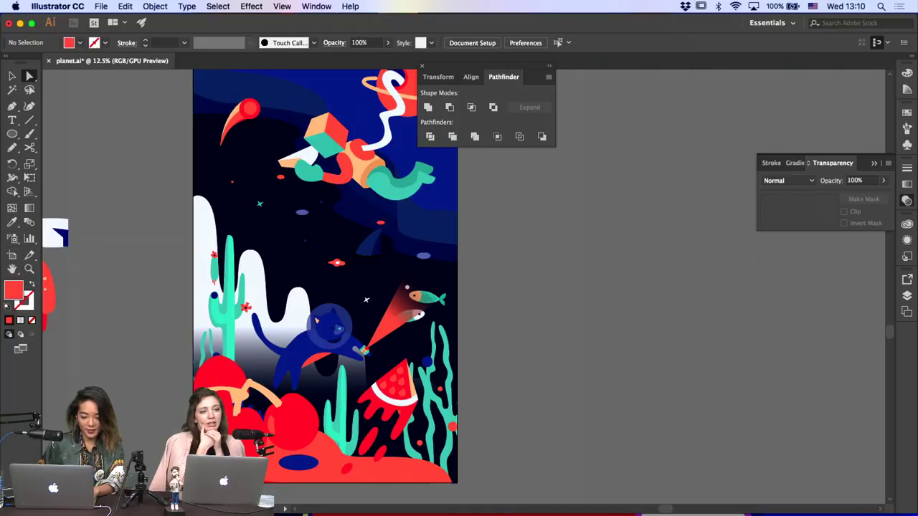
Recolor the mushroom stem with the lighter red sampled from the comet
click(233, 412)
click(12, 223)
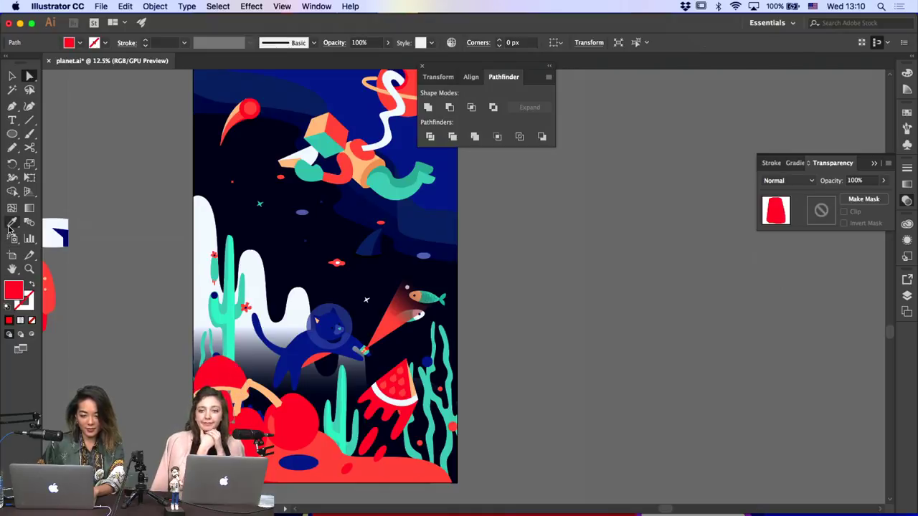
click(245, 113)
click(126, 270)
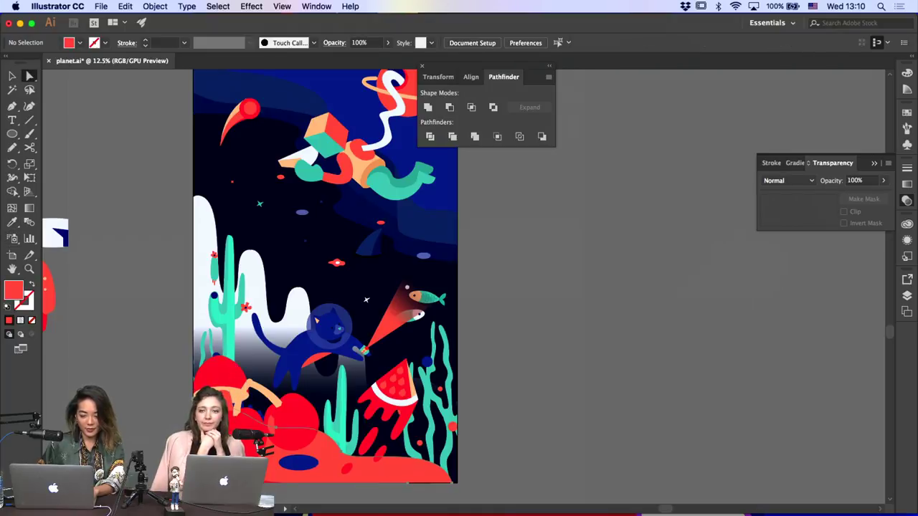
Change the fill of the large red ground shape to the lighter coral #FC5F4F
click(254, 448)
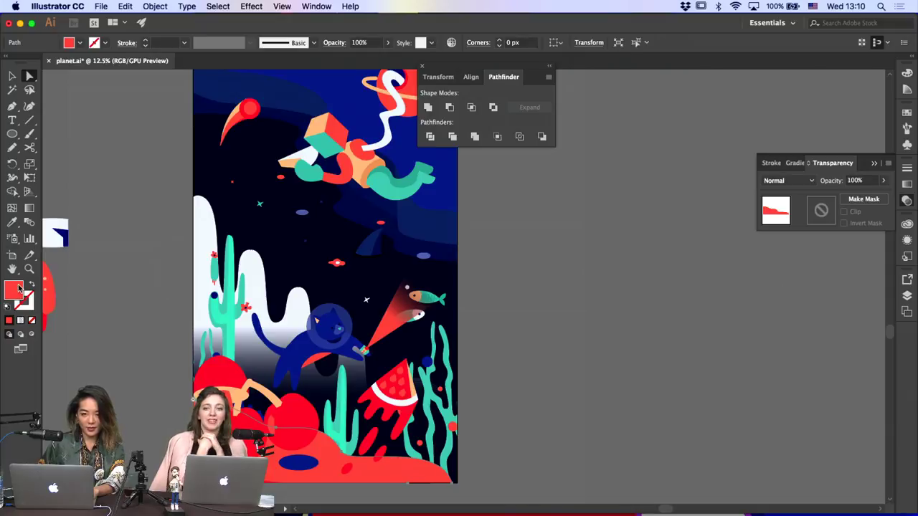
double_click(17, 288)
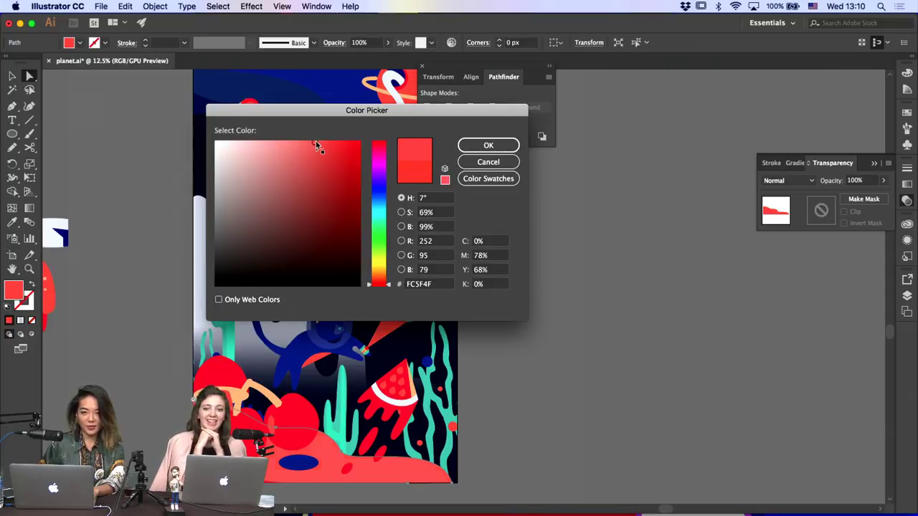
key(Return)
click(533, 339)
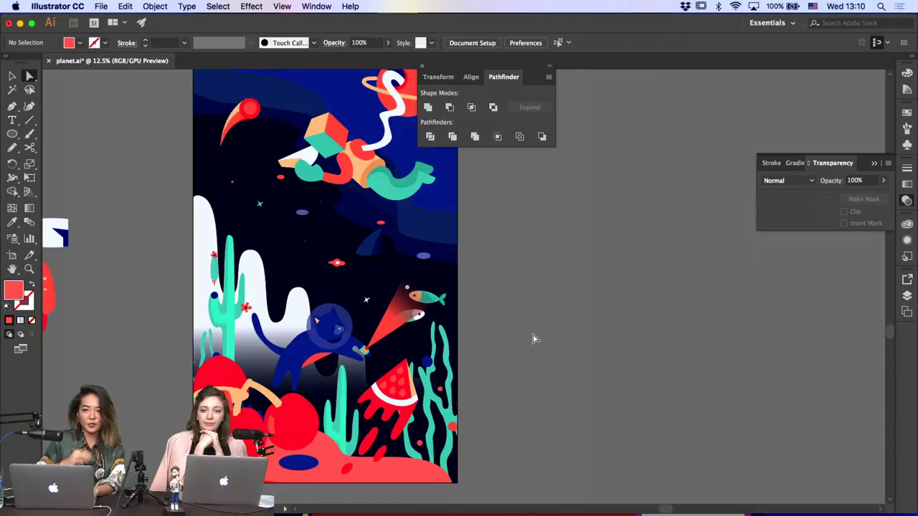
Draw an ellipse about 207 × 198 px at the cap's peak and fill it with the white sampled from the pasteboard shape
scroll(532, 339, down, 1)
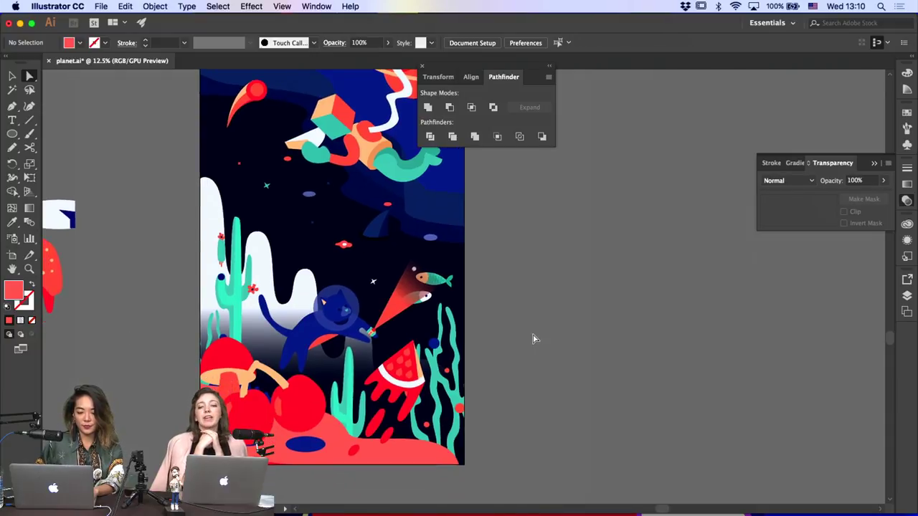
click(228, 388)
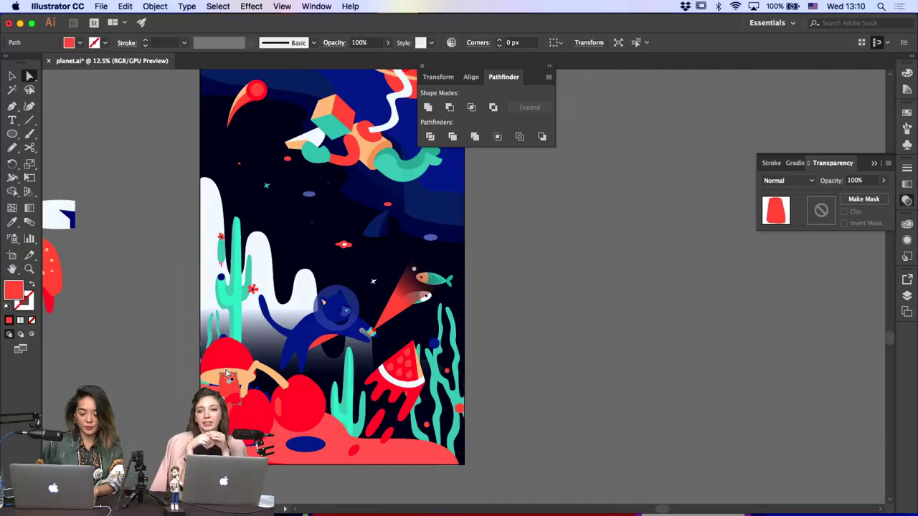
click(226, 360)
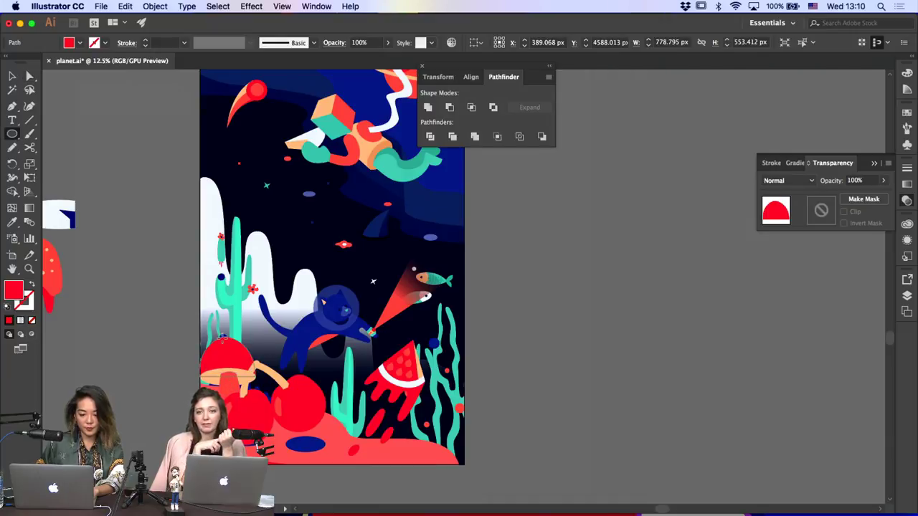
drag(216, 333, 228, 349)
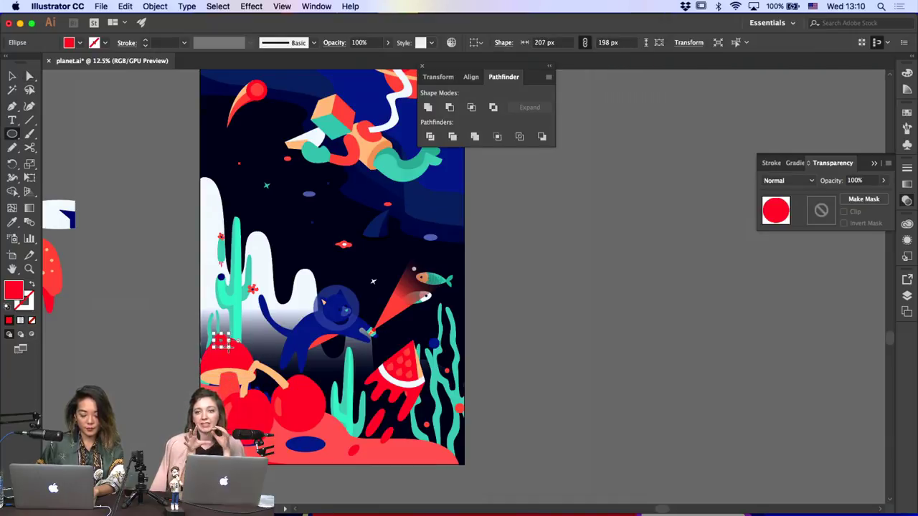
key(i)
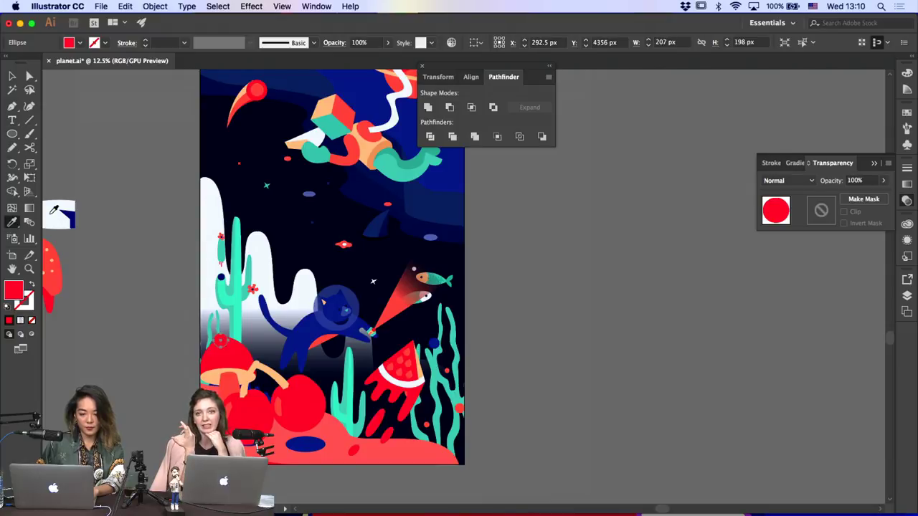
click(51, 212)
Duplicate the white spot twice across the mushroom cap and enlarge the right-hand copy to about 288 × 297 px
click(12, 75)
key(super+equal)
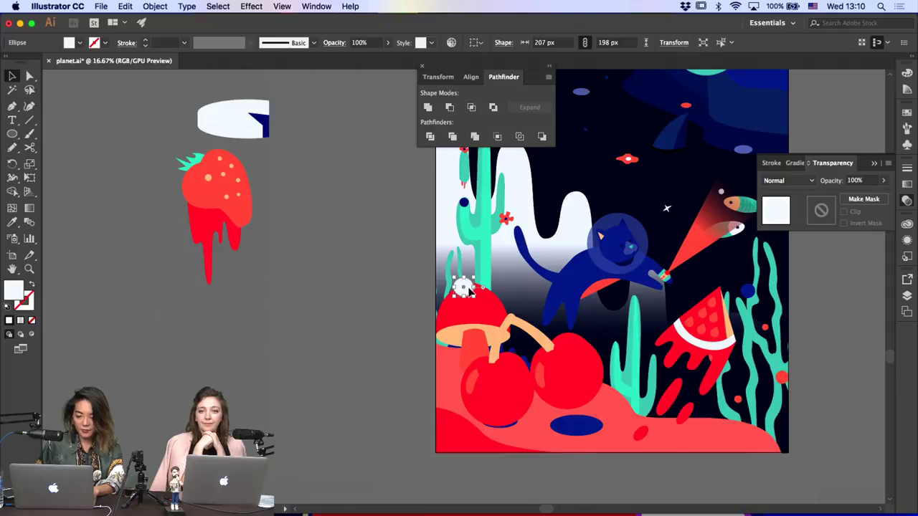
drag(469, 290, 448, 321)
drag(495, 301, 489, 320)
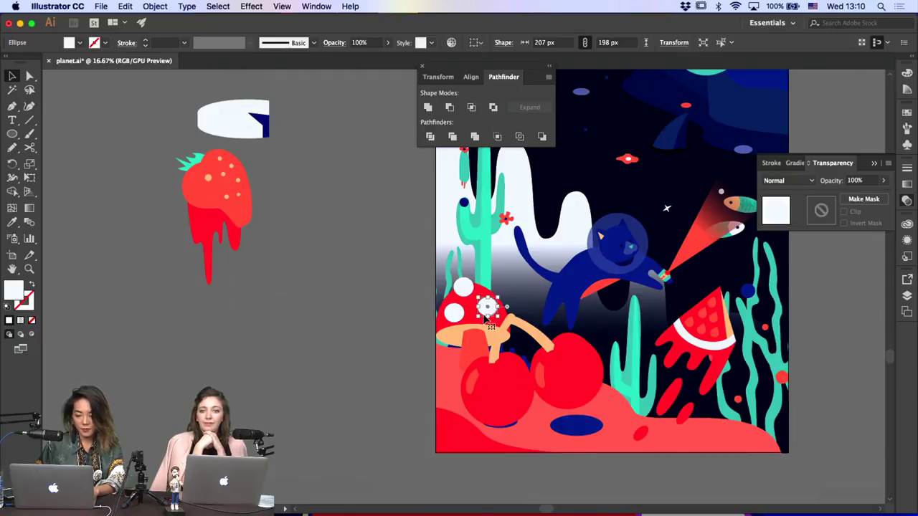
drag(458, 289, 508, 285)
click(500, 307)
click(493, 299)
click(455, 313)
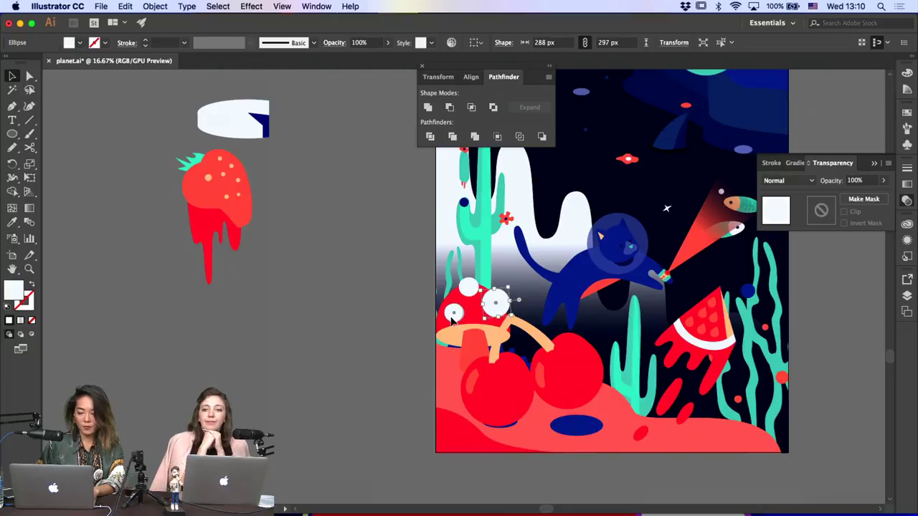
Clip the three white spots to the cap's outline using a copy of the red dome as the clipping mask
key(a)
click(481, 317)
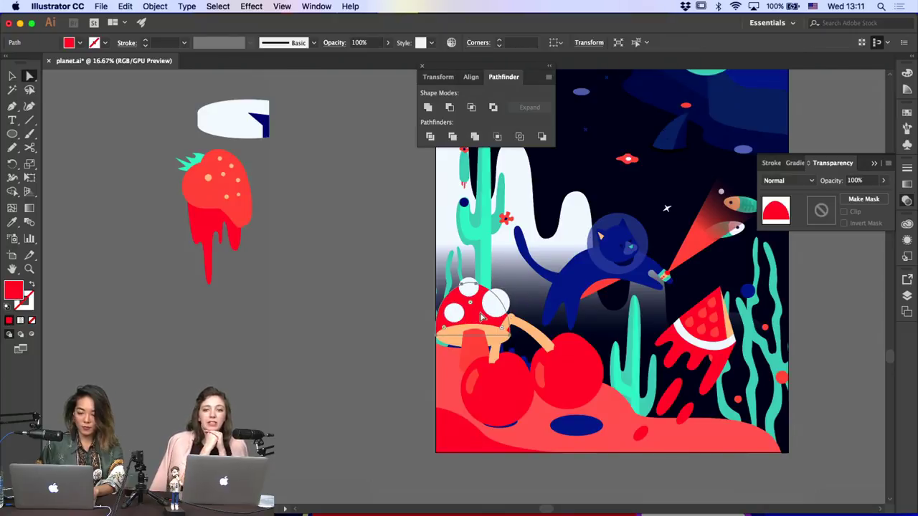
key(v)
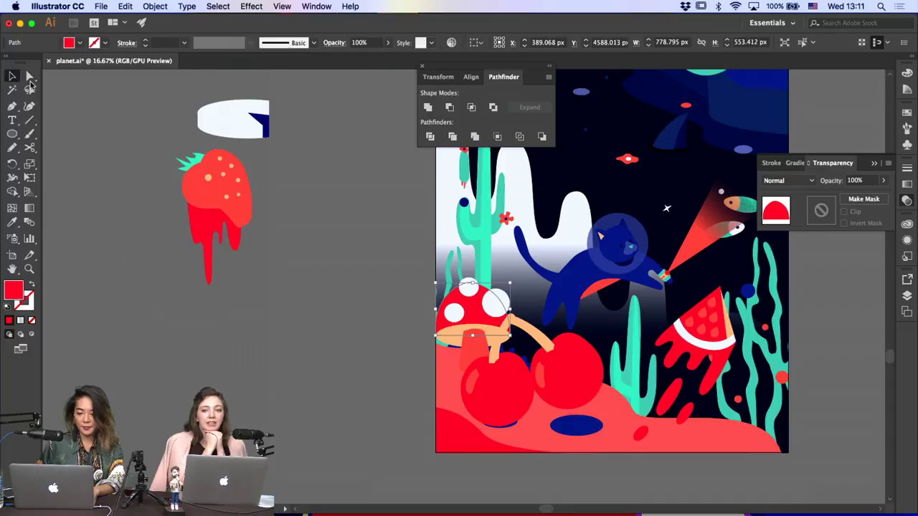
click(348, 287)
click(493, 302)
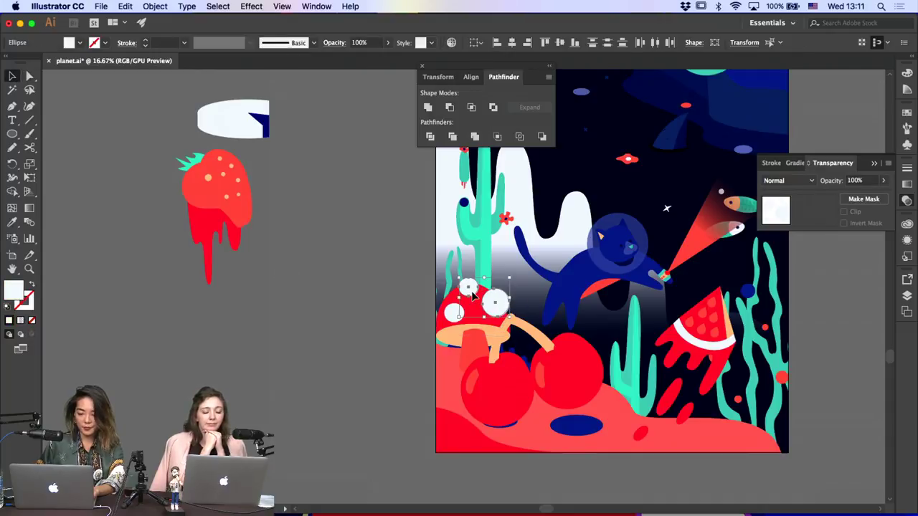
shift+click(462, 323)
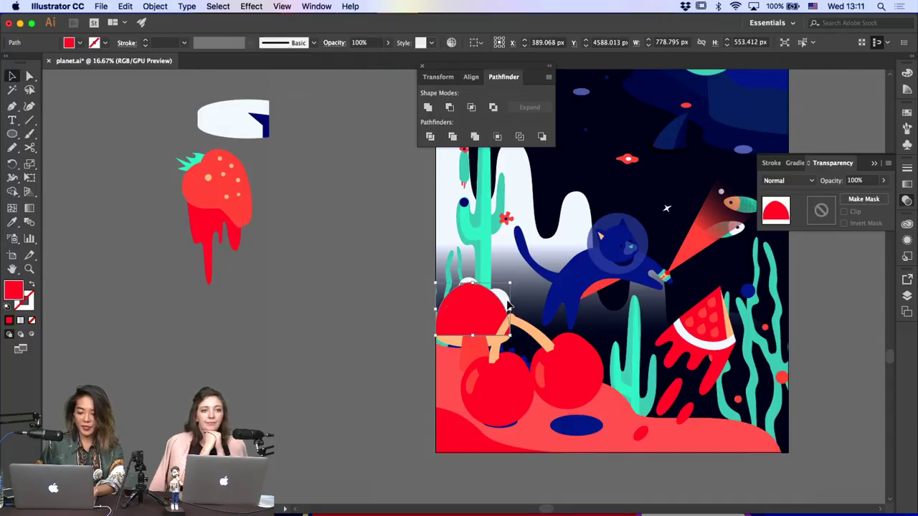
right_click(508, 304)
click(559, 385)
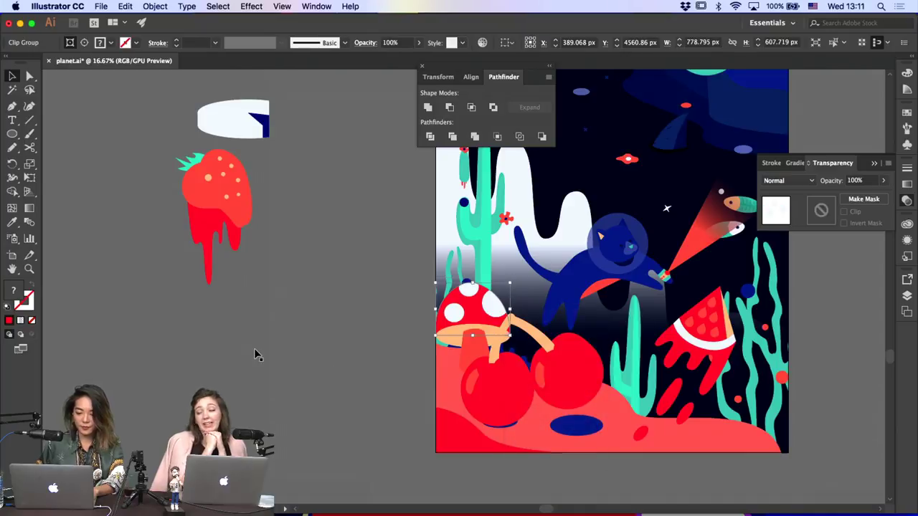
Reposition the clipped spots individually within the mushroom cap, shifting the large one slightly inward
click(398, 304)
key(a)
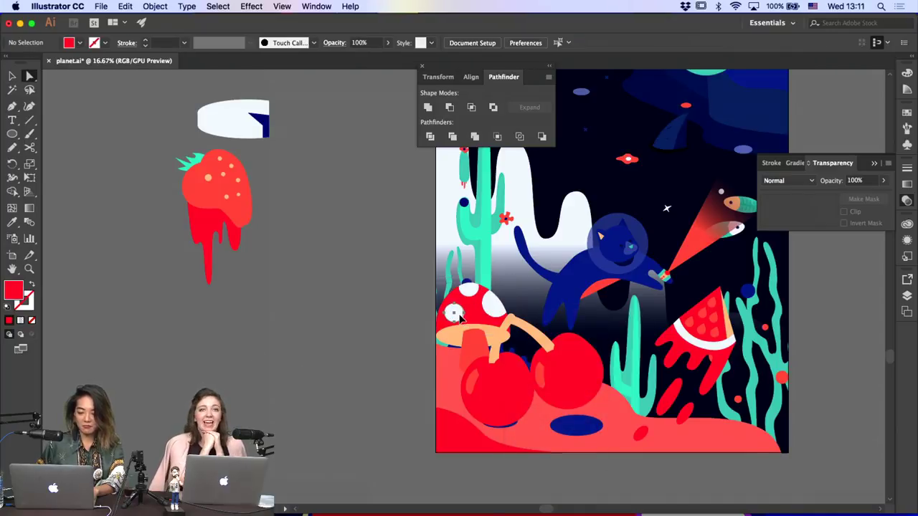
click(453, 314)
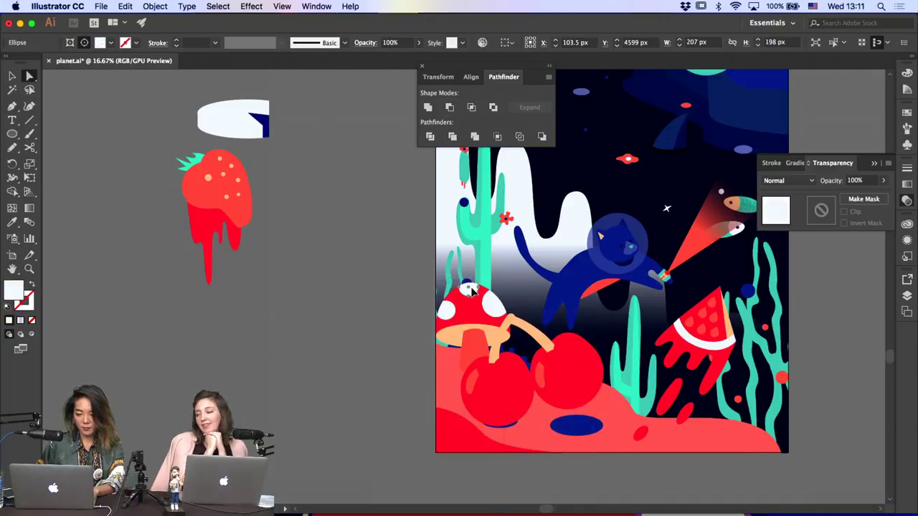
click(343, 308)
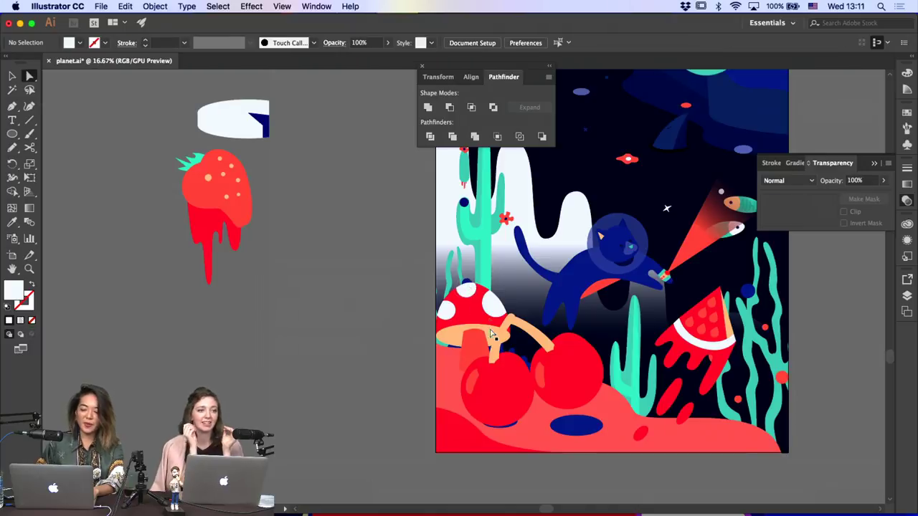
drag(489, 306, 482, 311)
click(573, 279)
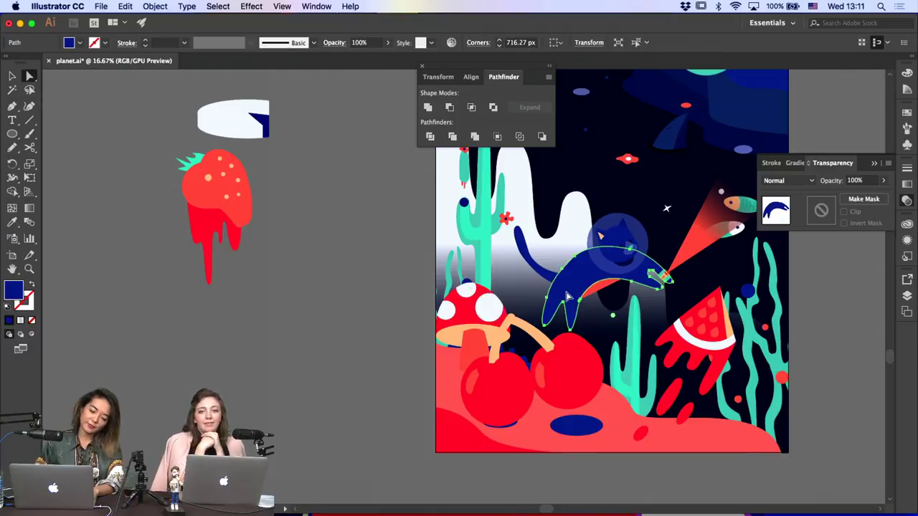
Recolor all three mushroom spots with the lighter red sampled from the strawberry
click(451, 312)
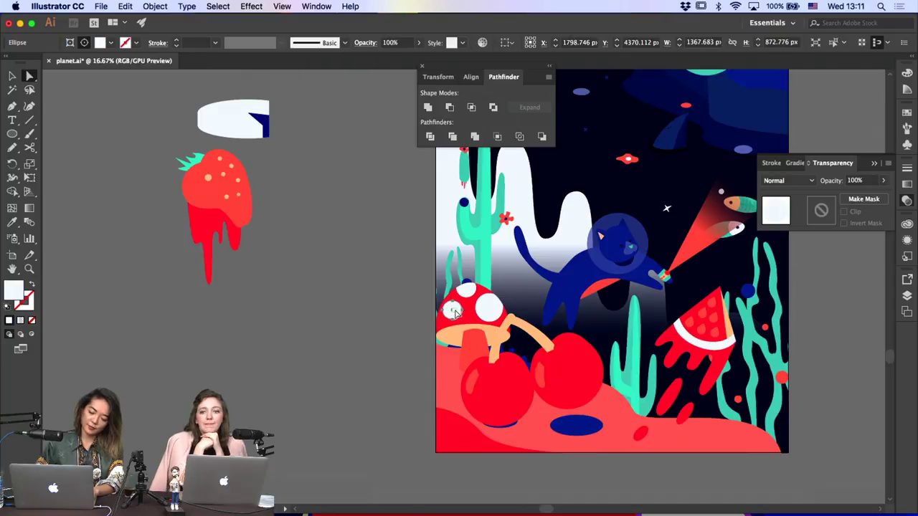
shift+click(469, 294)
shift+click(490, 310)
click(12, 222)
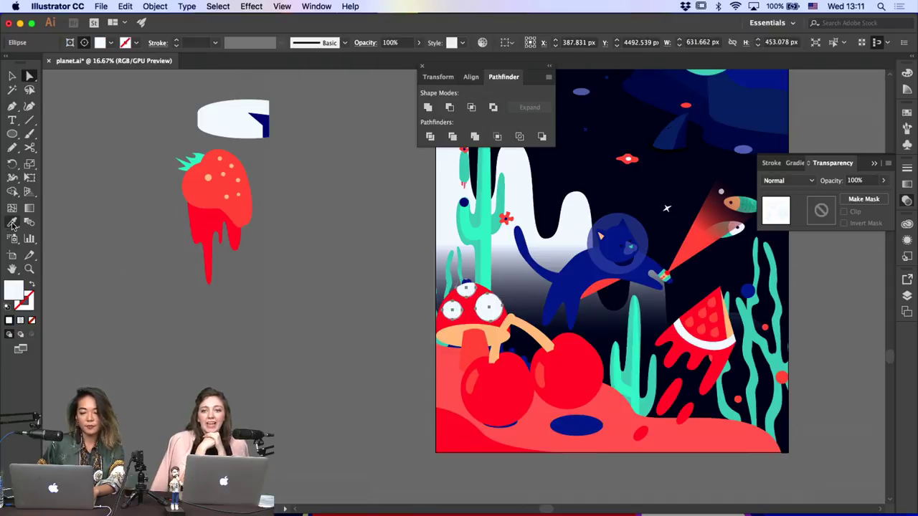
click(224, 187)
key(v)
click(311, 273)
Recolor both cherry stems with the teal green sampled from the tall cactus
scroll(311, 273, right, 10)
scroll(311, 272, up, 3)
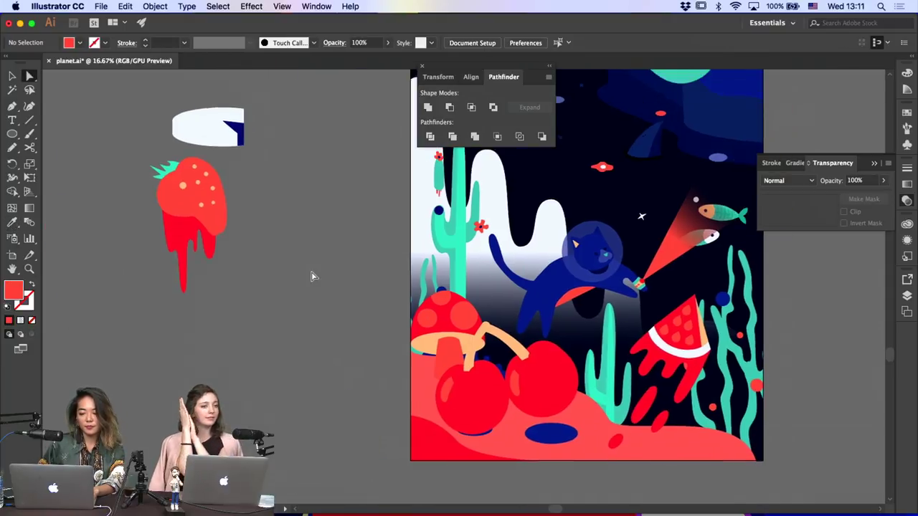
click(393, 376)
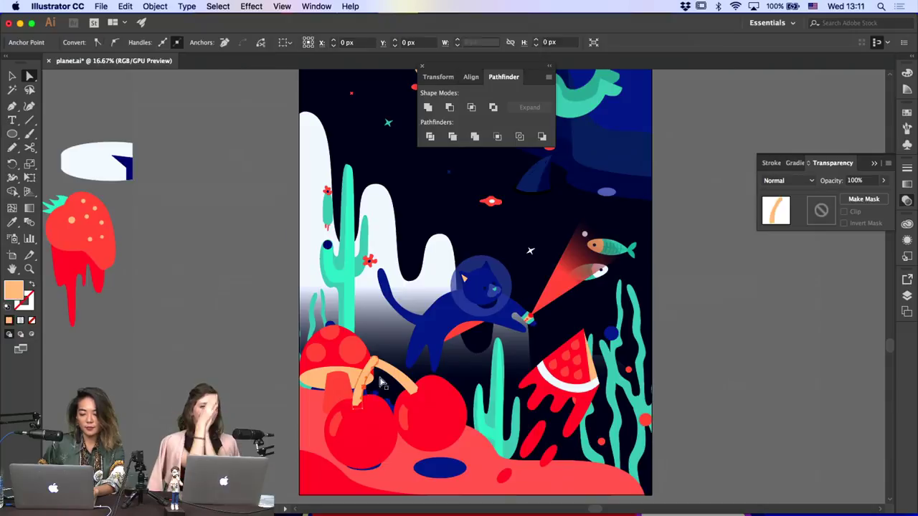
click(12, 223)
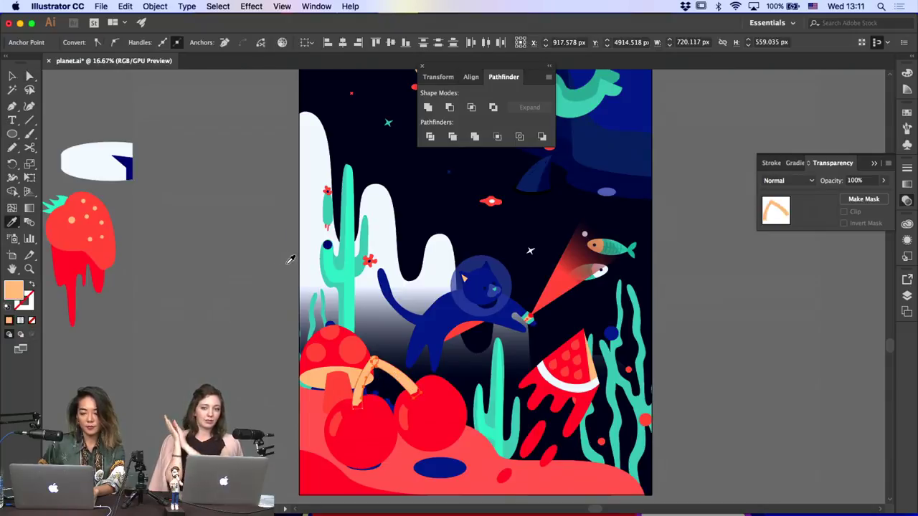
click(354, 278)
Try to reshape the white hills around the cat by adjusting the curve's anchors, and undo the change
key(a)
click(480, 304)
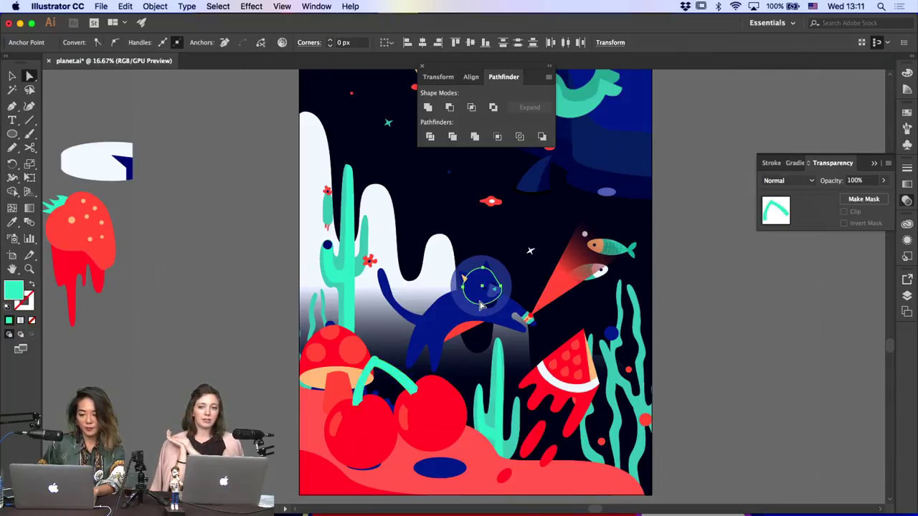
click(452, 255)
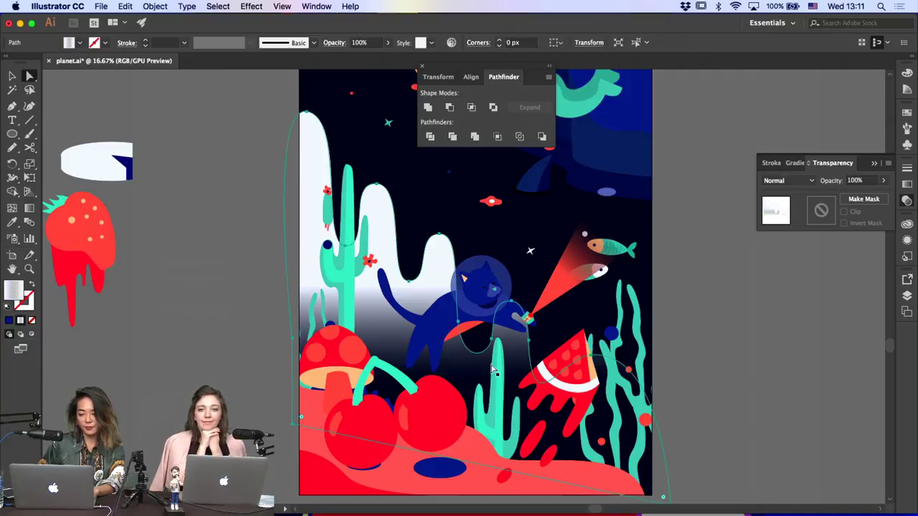
click(459, 321)
shift+click(492, 343)
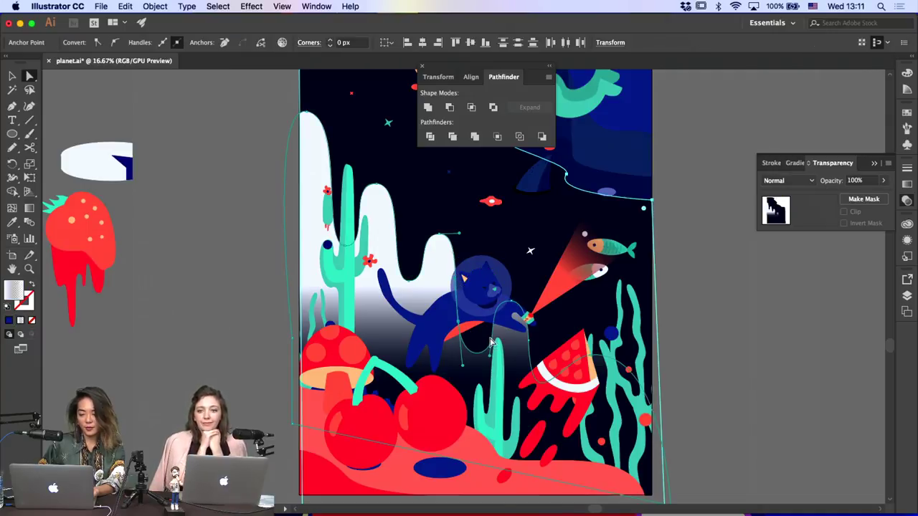
click(491, 339)
click(459, 322)
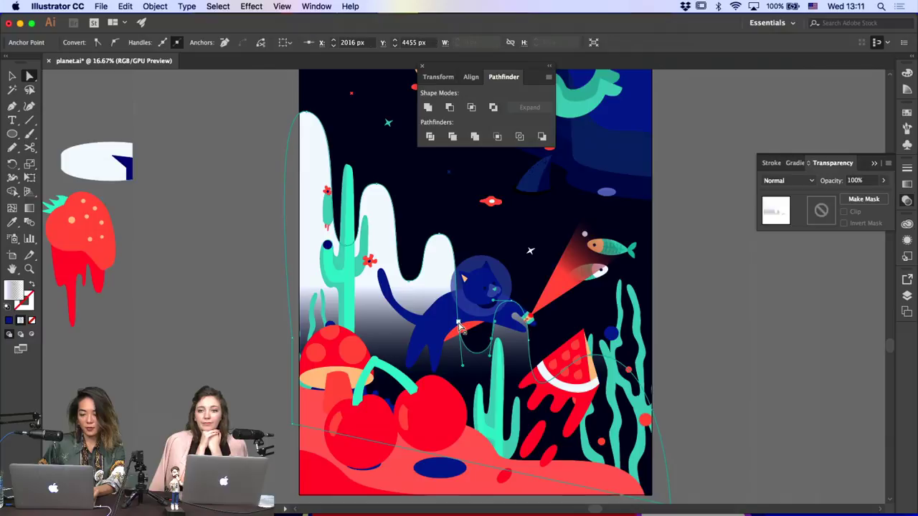
click(511, 301)
drag(511, 301, 511, 259)
click(620, 310)
key(super+z)
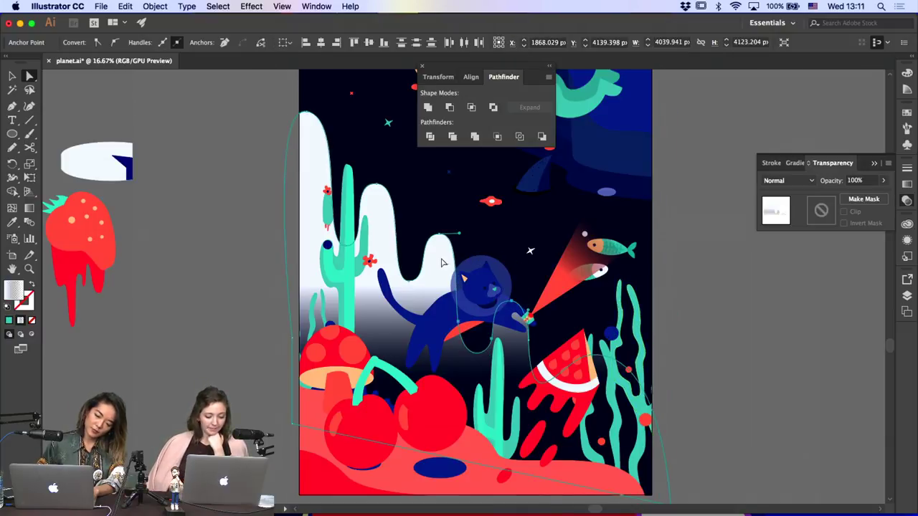
Try the whole composition without the white hills, and restore them
key(super+shift+a)
key(super+minus)
key(super+minus)
key(super+minus)
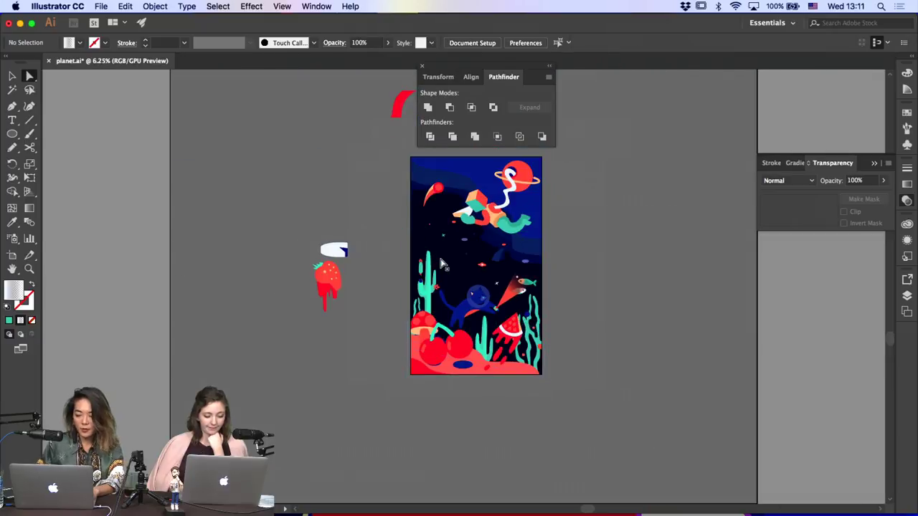
key(super+z)
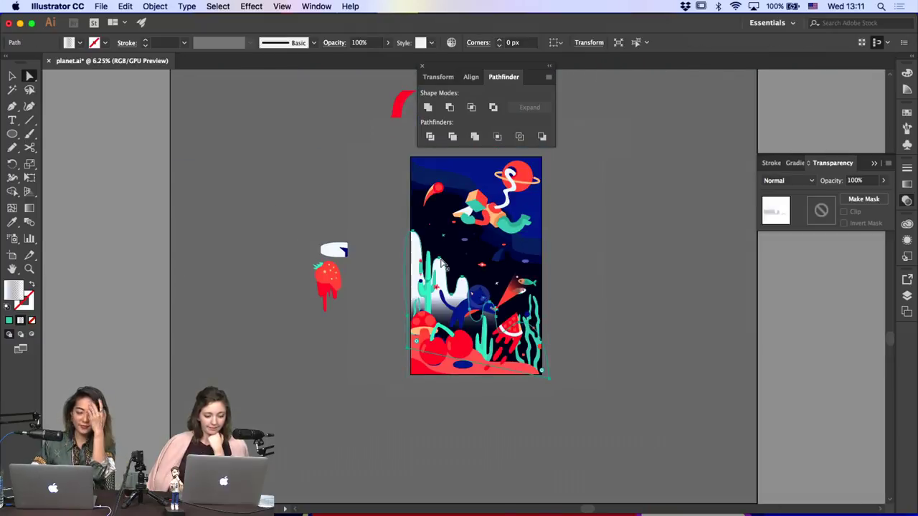
click(637, 299)
scroll(635, 301, right, 3)
scroll(635, 301, up, 2)
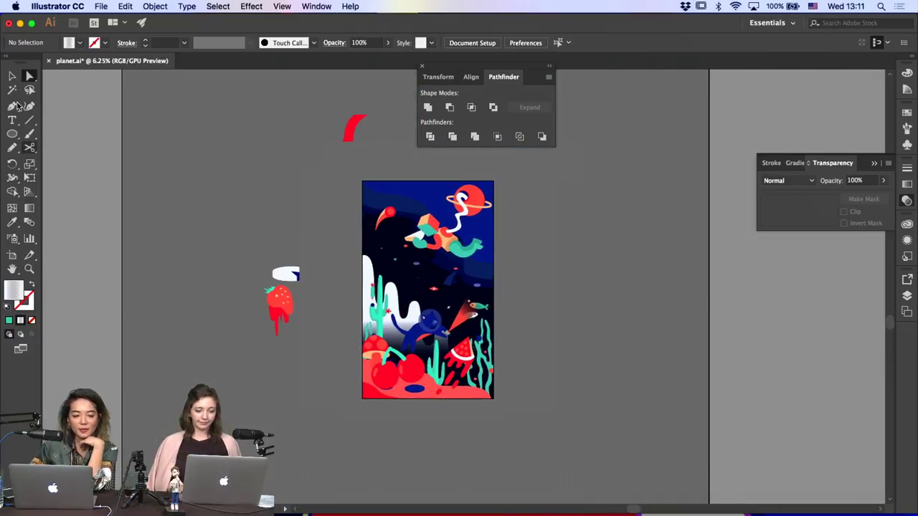
Try removing the tall seaweed group beside the watermelon, and bring it back
click(11, 76)
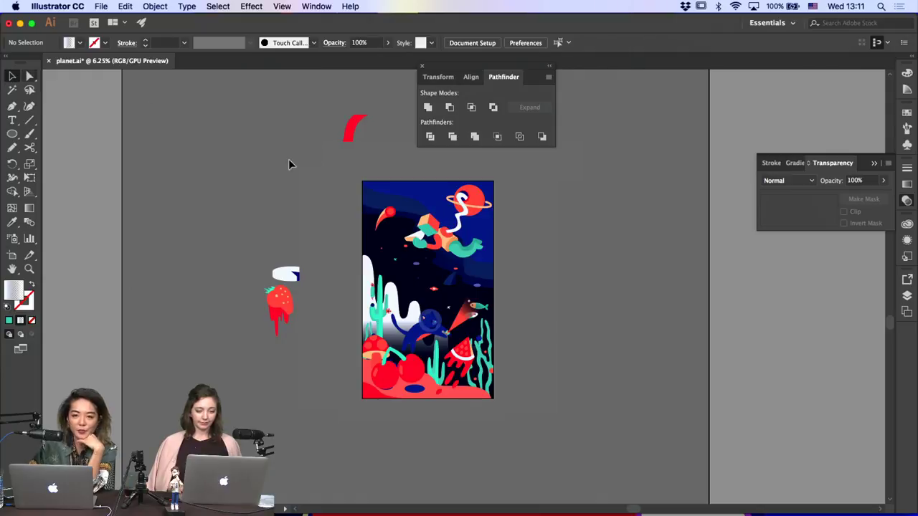
click(494, 362)
click(549, 351)
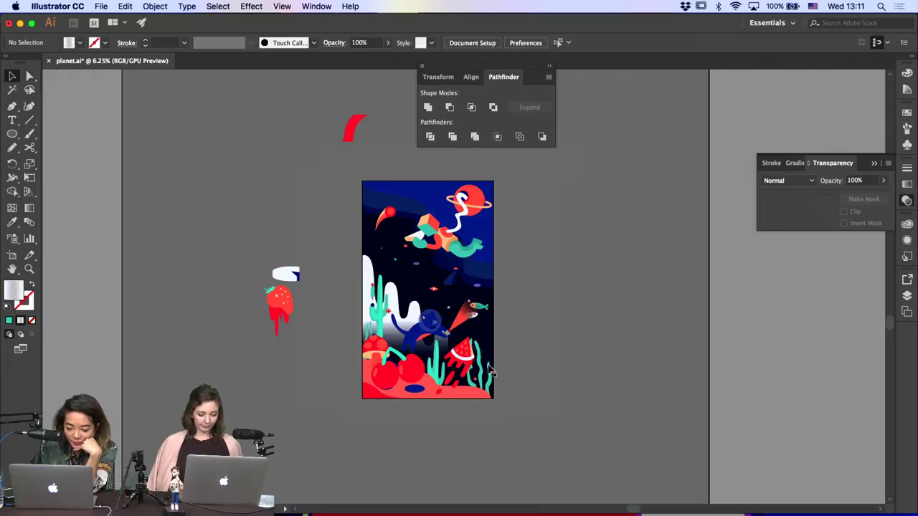
key(super+z)
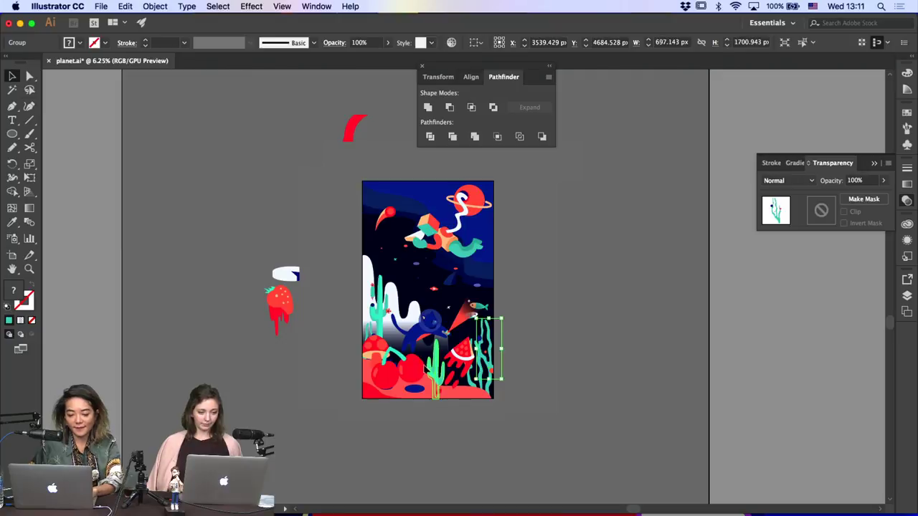
Delete the small cactus beside the cherries and move the spare strawberry up over the white shape outside the artboard
drag(437, 366, 316, 376)
click(339, 452)
key(Delete)
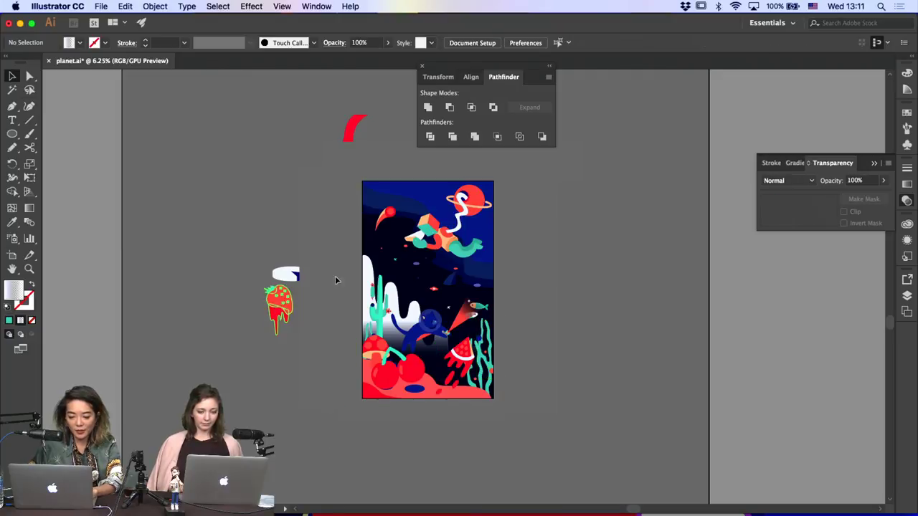
drag(272, 307, 276, 273)
Recolor both parts of the blue shark fin with the darker green sampled from the astronaut's legs
key(super+plus)
key(super+plus)
key(super+plus)
scroll(276, 272, right, 5)
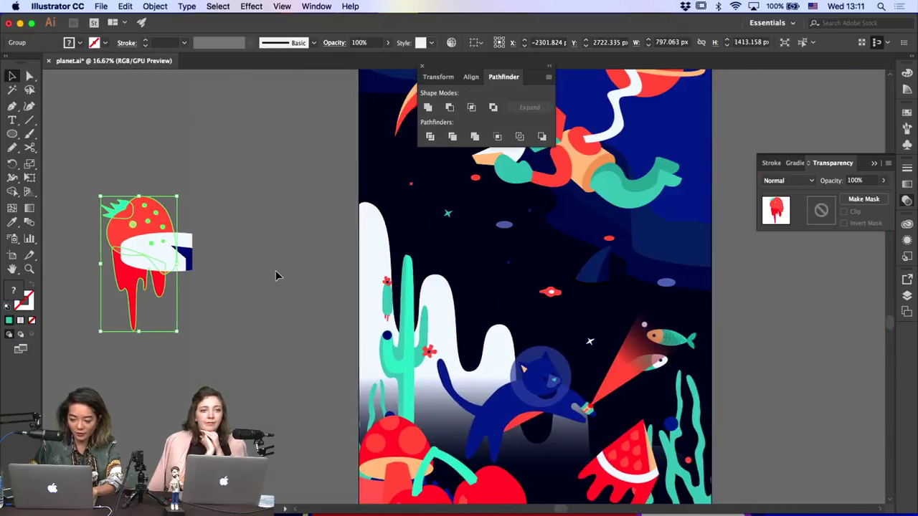
scroll(276, 273, right, 7)
key(a)
click(342, 271)
click(353, 286)
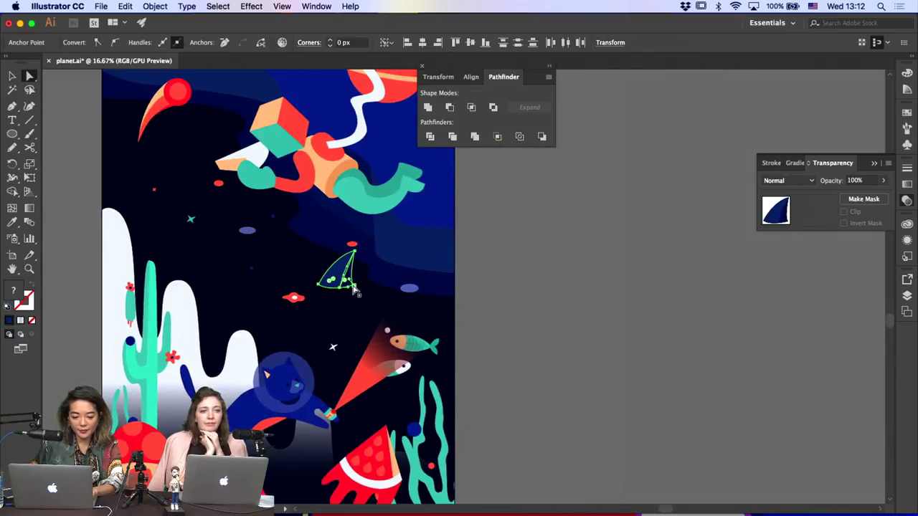
click(16, 223)
click(385, 182)
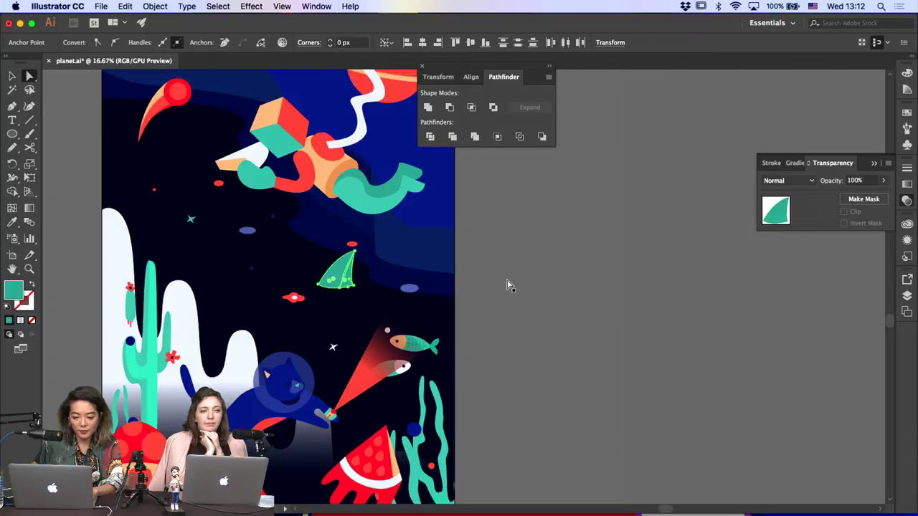
Recolor the fin's large front part with the bright teal green sampled from the tall cactus
key(a)
click(17, 223)
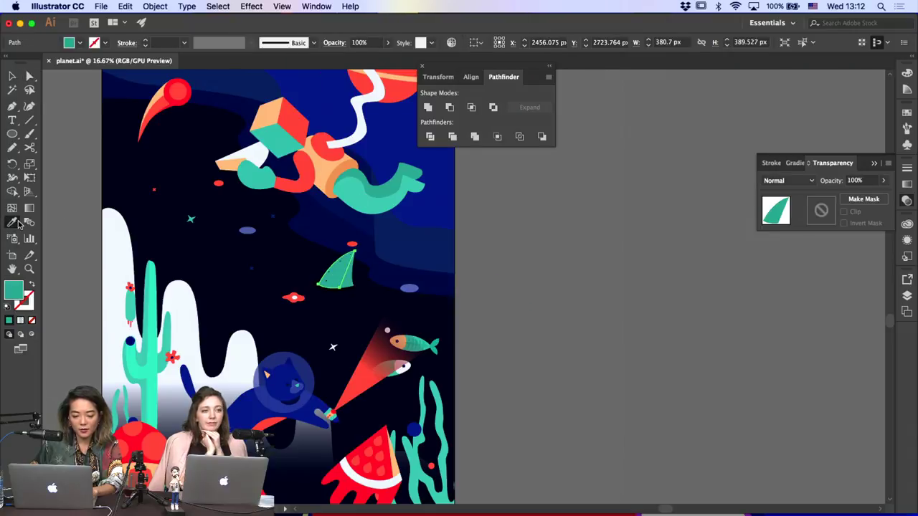
click(156, 294)
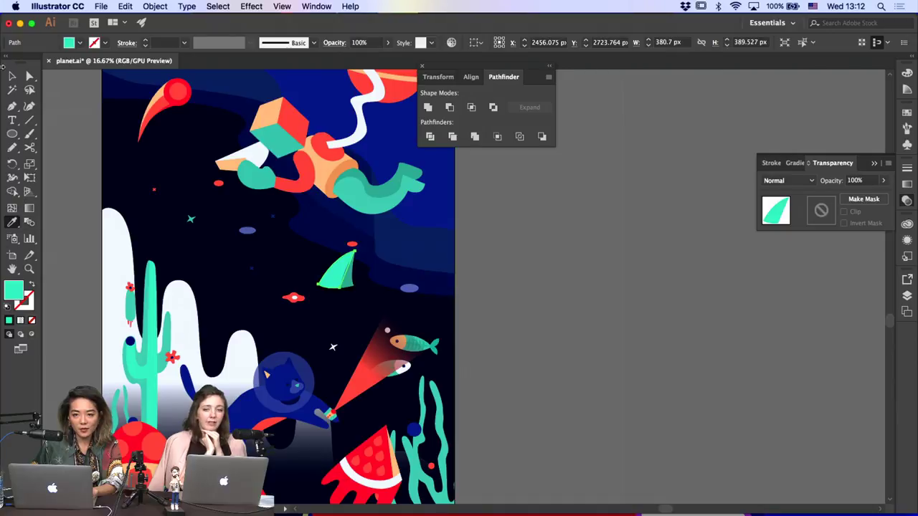
Enlarge the whole shark fin and shift it slightly up and toward the middle of the artboard
click(12, 76)
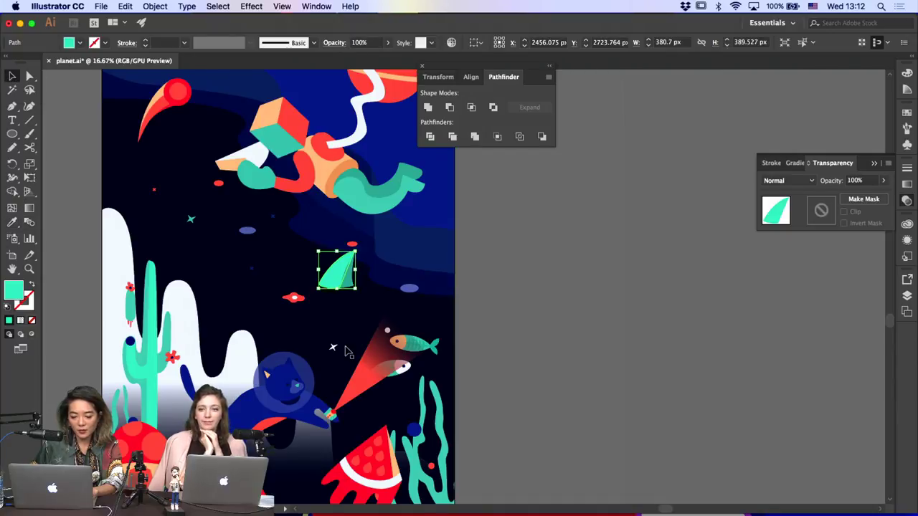
click(351, 301)
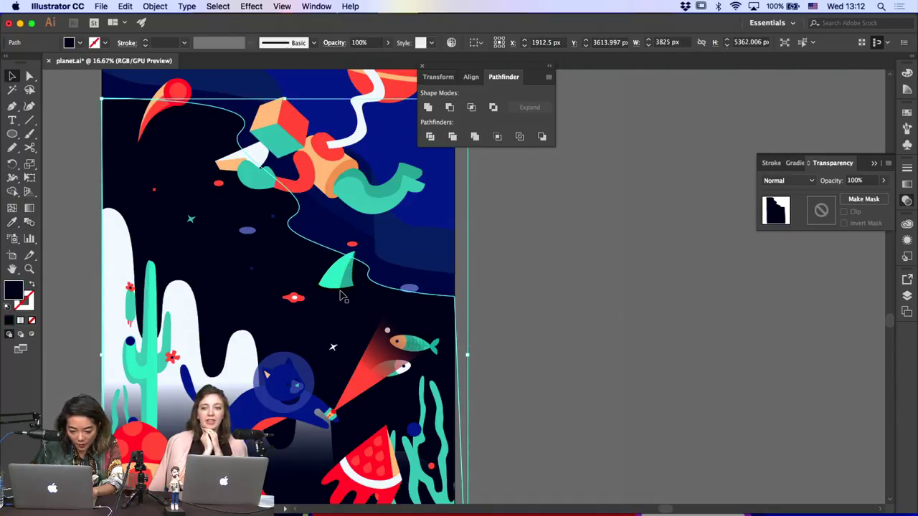
click(341, 281)
mouse_move(315, 292)
mouse_down()
mouse_move(301, 305)
mouse_move(285, 272)
mouse_move(313, 284)
mouse_up()
key(super+shift+a)
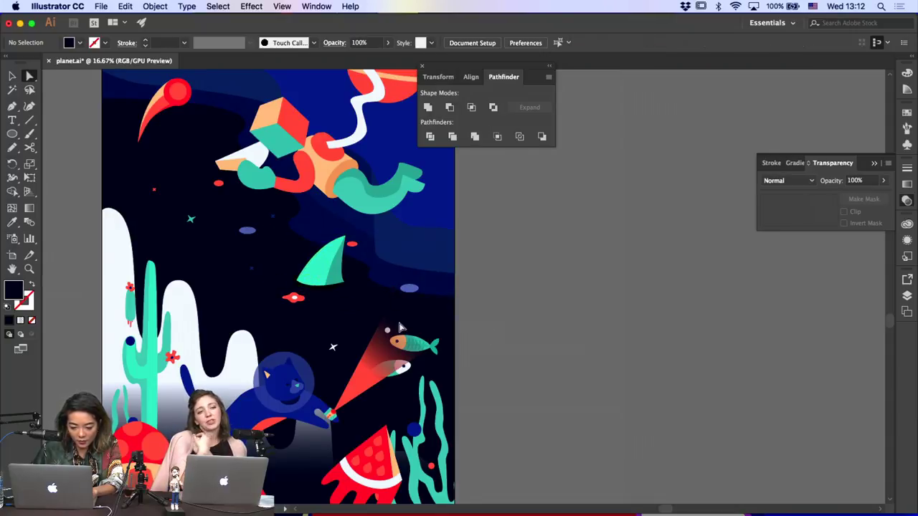
Darken the fill of the shadow ellipse beneath the shark fin to near-black
click(335, 286)
double_click(11, 290)
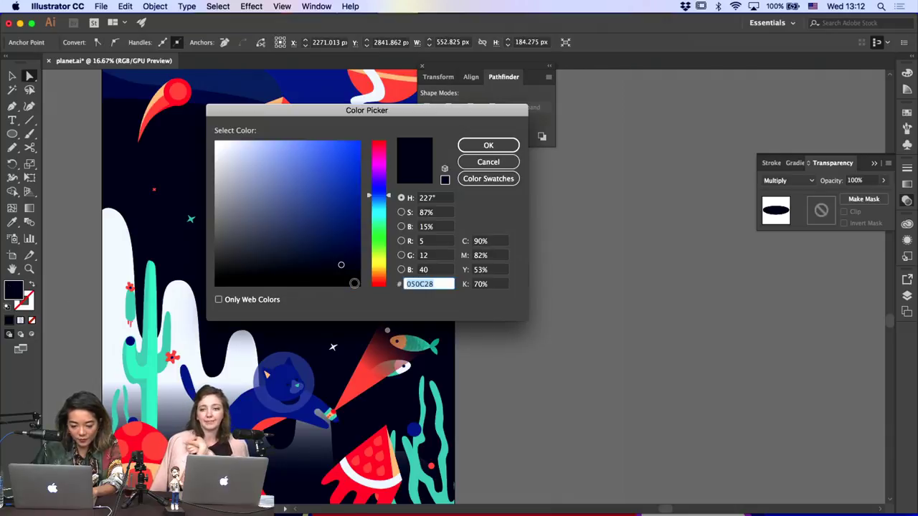
click(347, 280)
key(Return)
click(464, 309)
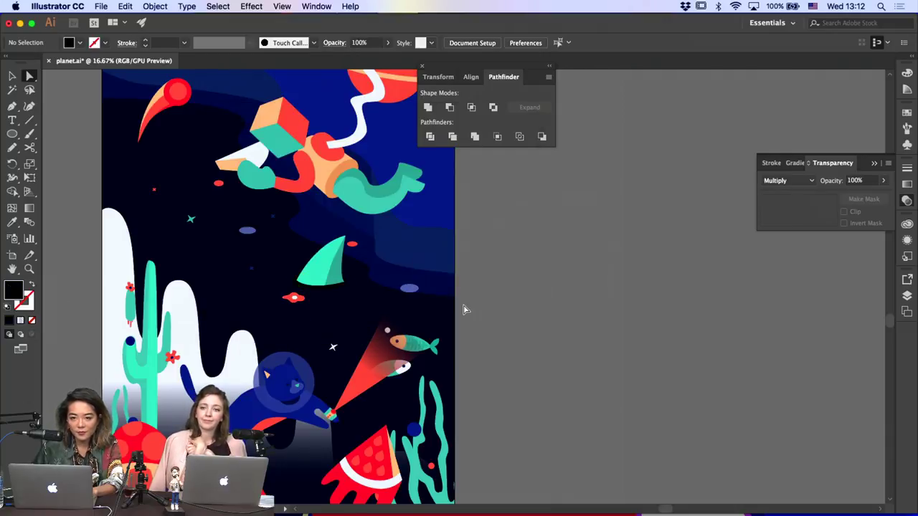
Recolor the large dark background shape behind the fin and hills with a slightly lighter navy
scroll(464, 310, left, 2)
scroll(463, 309, left, 2)
click(380, 310)
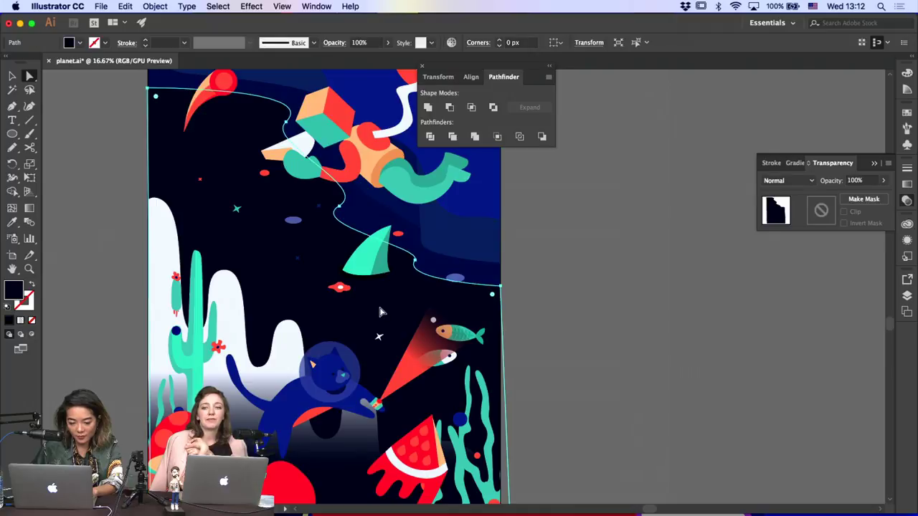
double_click(16, 291)
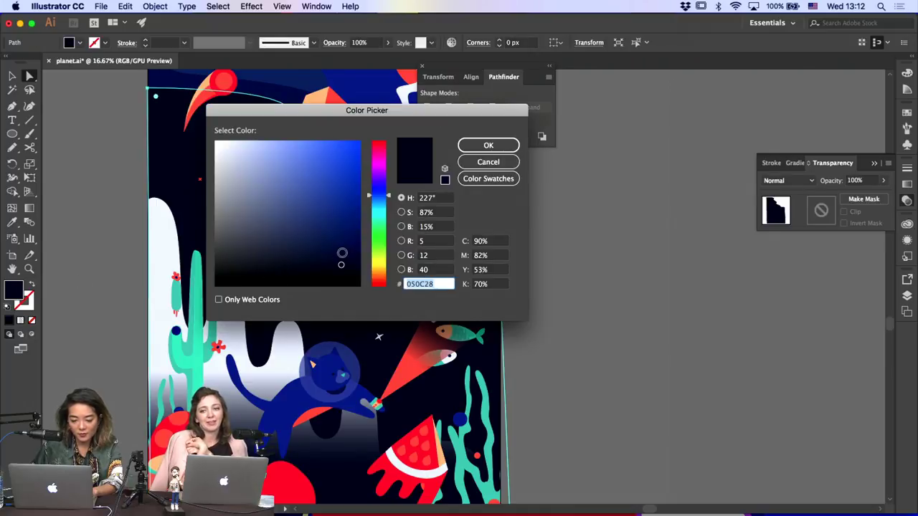
key(Return)
click(553, 309)
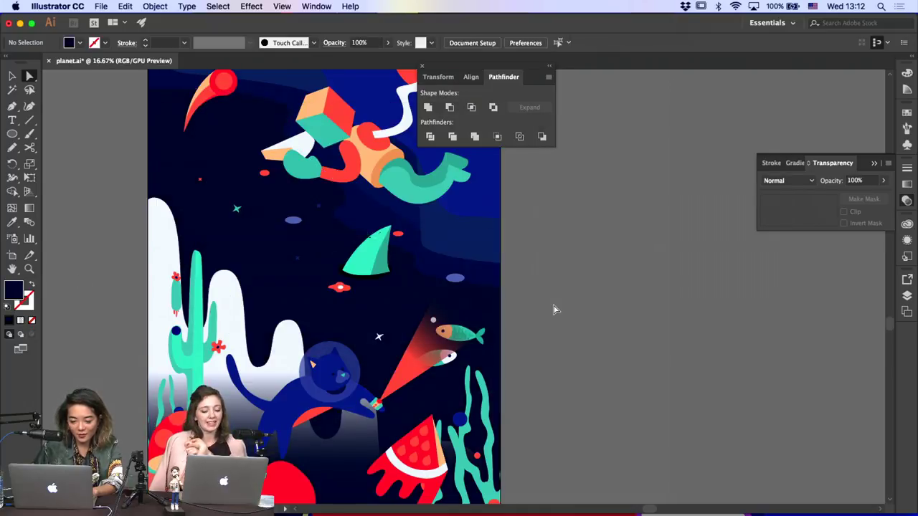
Copy the upper red flower out of the tall cactus group and paste an enlarged copy in the sky above it
click(12, 75)
double_click(217, 348)
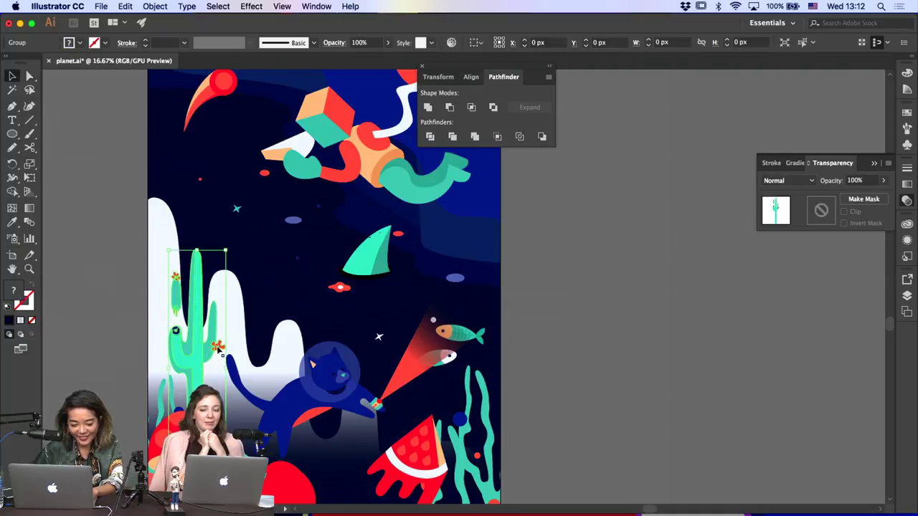
click(218, 348)
click(236, 352)
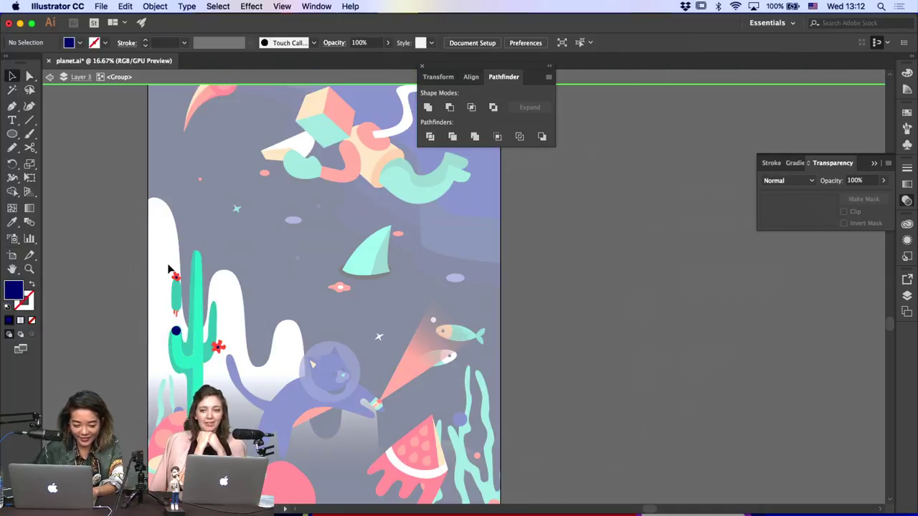
click(176, 277)
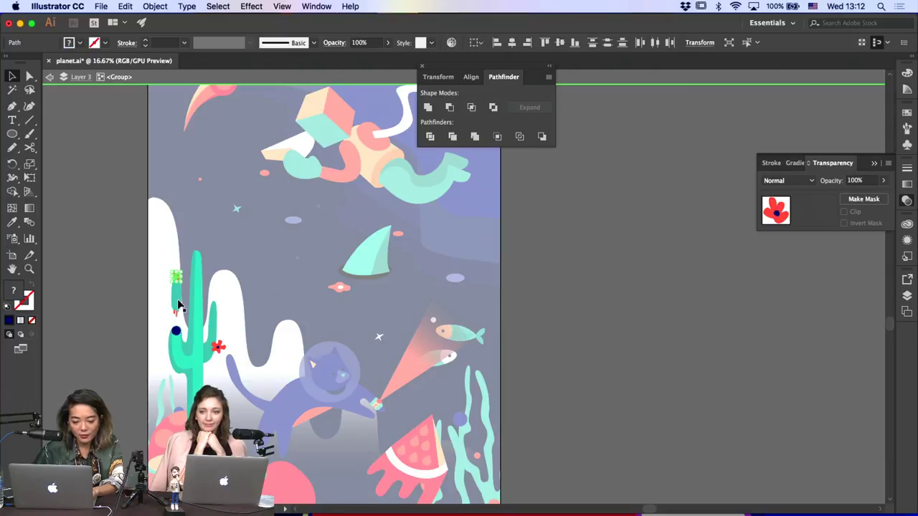
double_click(267, 260)
key(super+v)
drag(466, 290, 211, 217)
Scale the pasted flower's petals down slightly, and delete the flower
key(a)
click(237, 211)
click(218, 206)
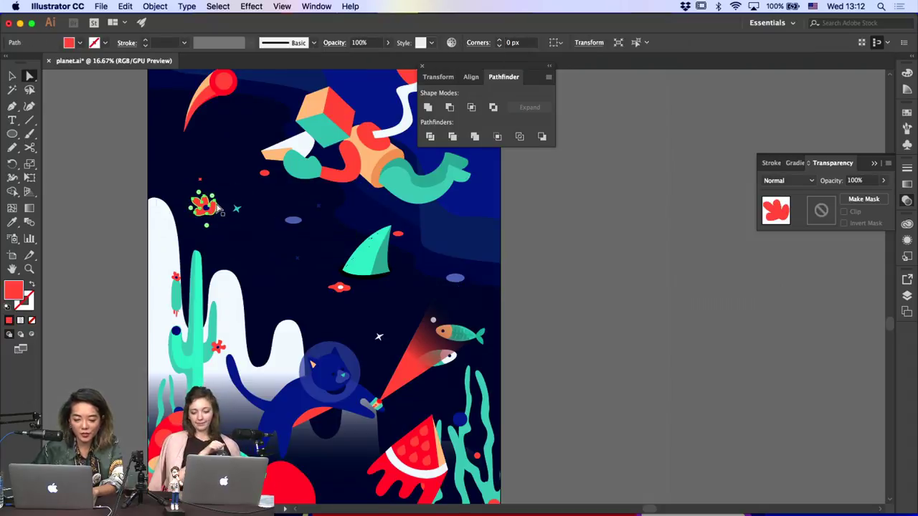
key(v)
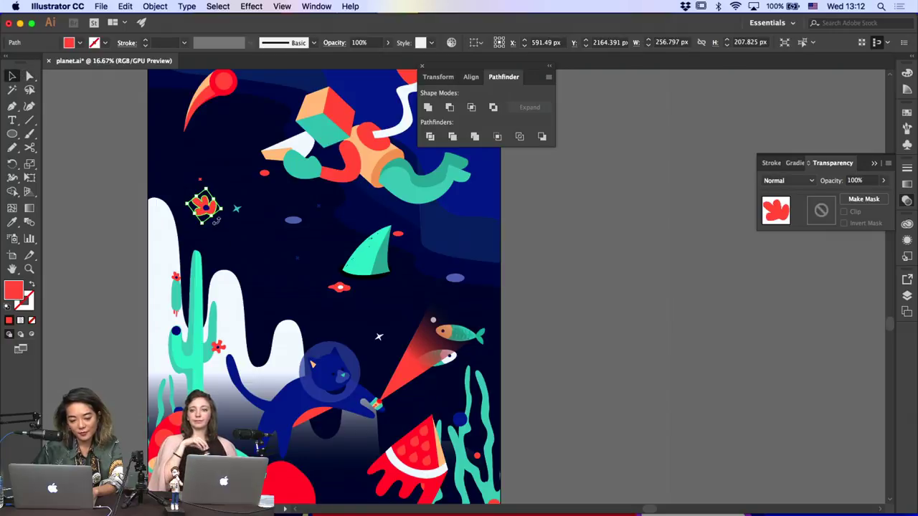
drag(213, 221, 210, 217)
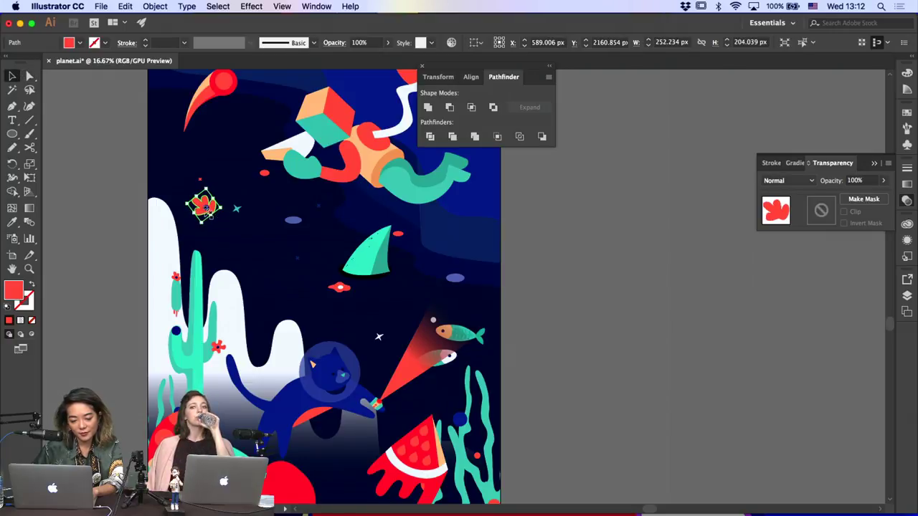
key(Delete)
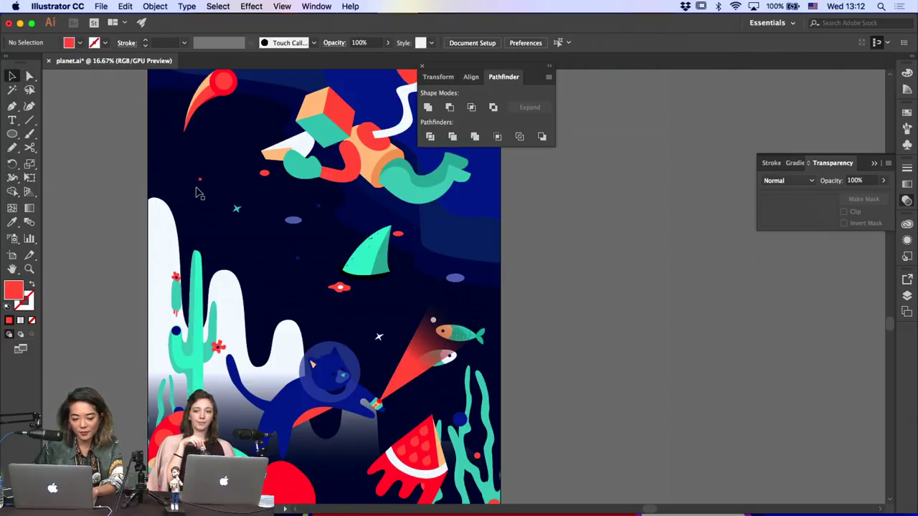
Enlarge the tiny red cross-shaped star in the sky above the white hills to about 139 px and rotate it slightly
click(199, 180)
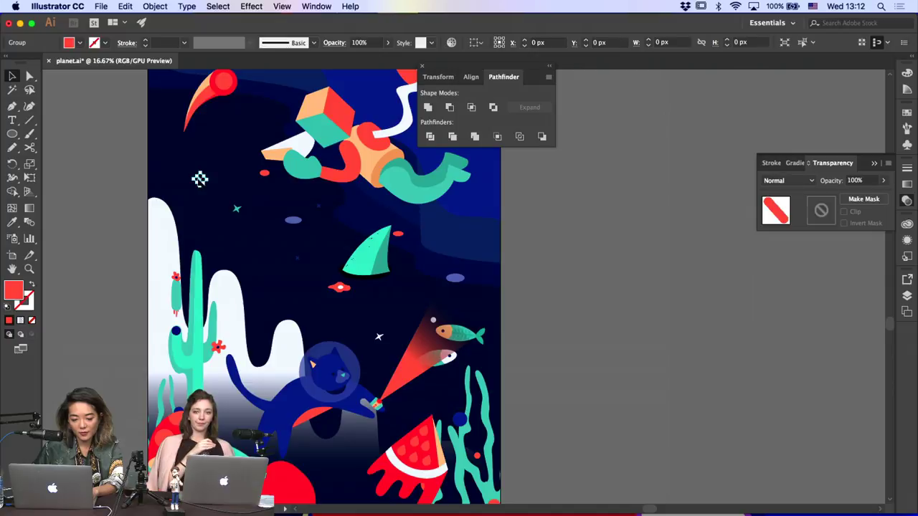
click(129, 191)
click(197, 182)
click(168, 198)
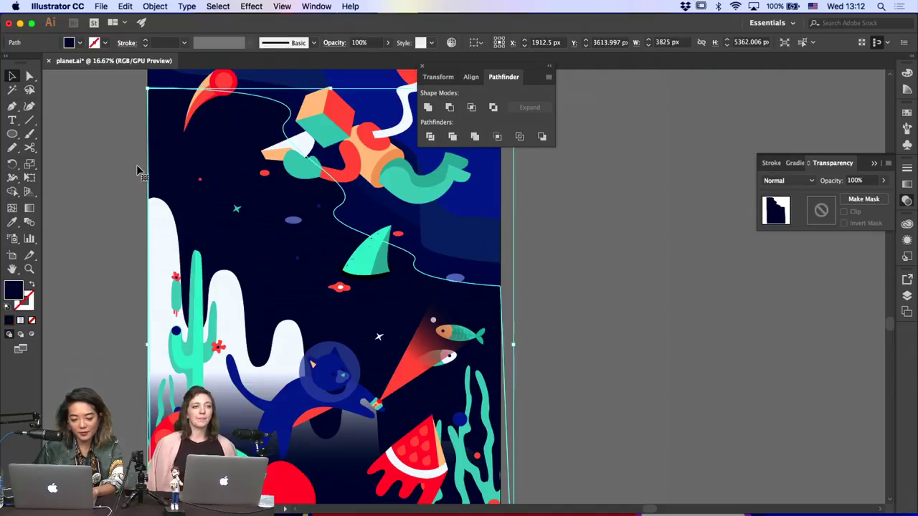
click(199, 180)
click(193, 183)
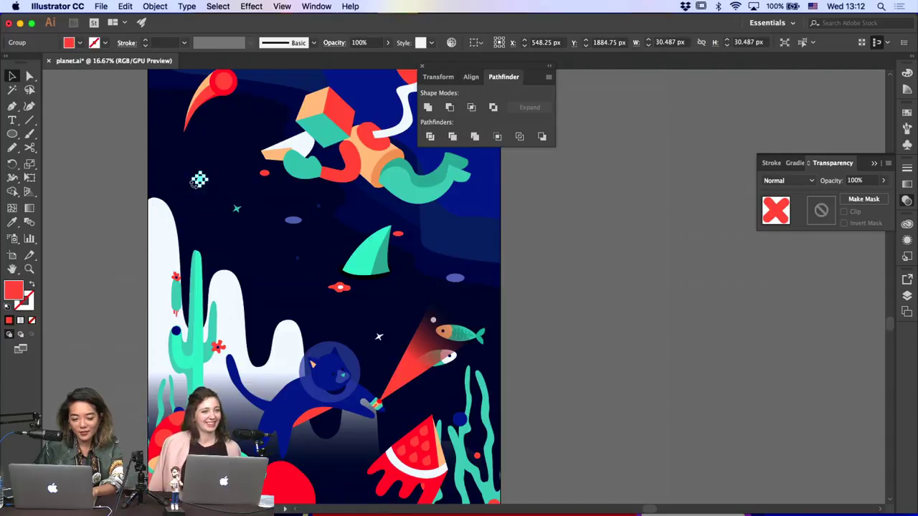
click(195, 184)
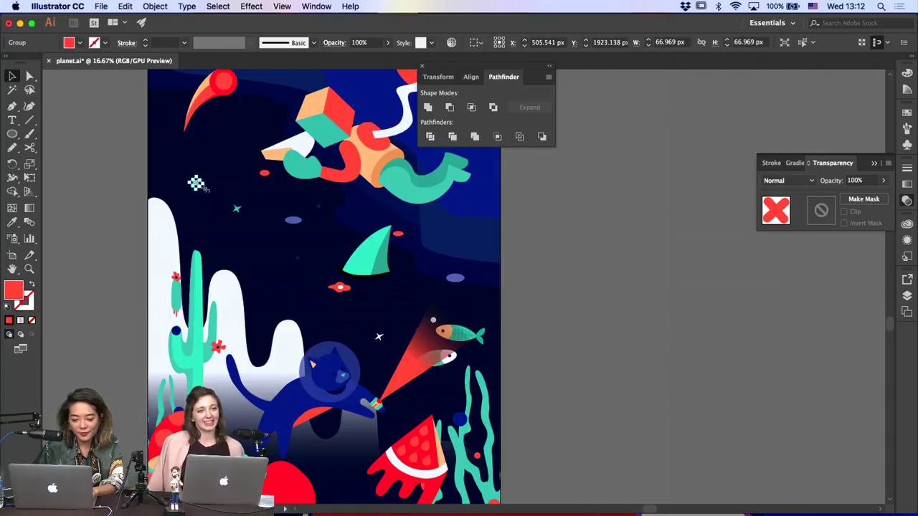
click(201, 184)
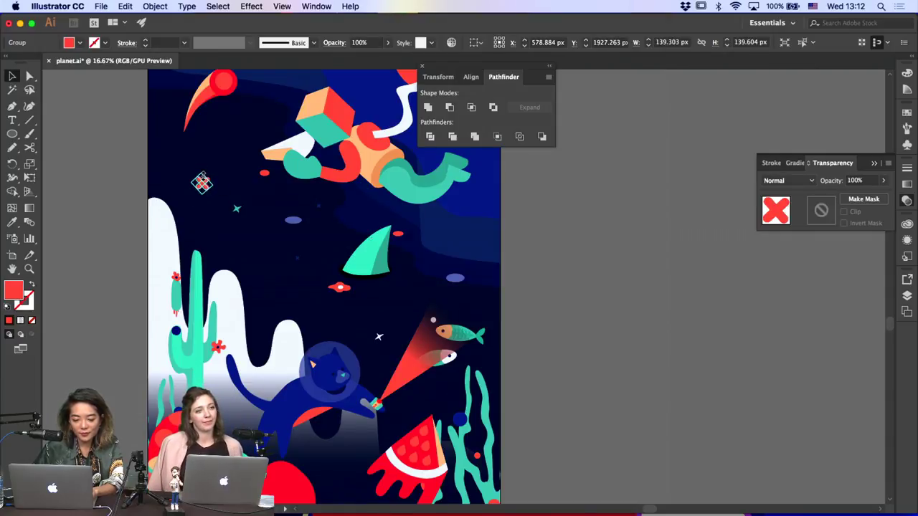
drag(203, 182, 214, 176)
click(390, 225)
Move the lavender and small red ellipses beside the fin down and left, and shift the dripping watermelon slice slightly left
scroll(514, 284, down, 1)
scroll(514, 284, down, 3)
scroll(513, 284, right, 2)
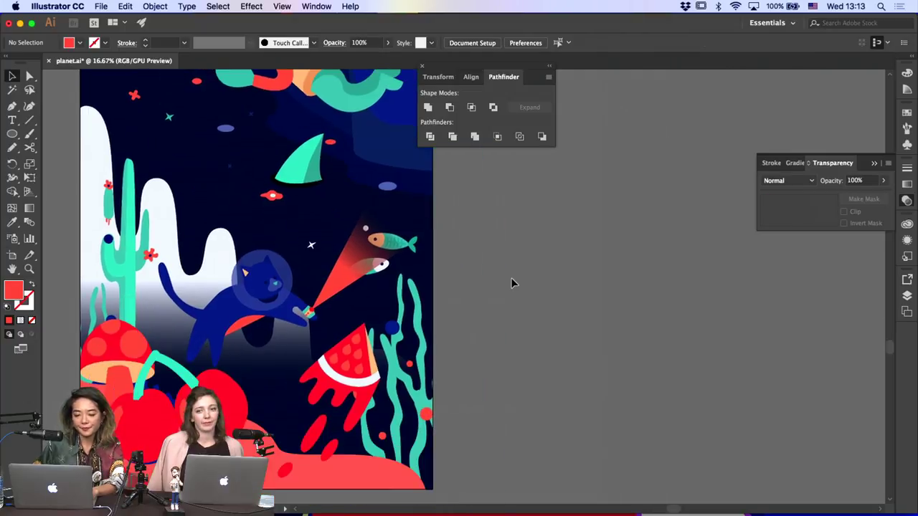
drag(388, 191, 336, 205)
click(480, 216)
drag(335, 382, 317, 380)
click(492, 386)
Recolor the mushroom's red stem with the light orange sampled from the astronaut
key(a)
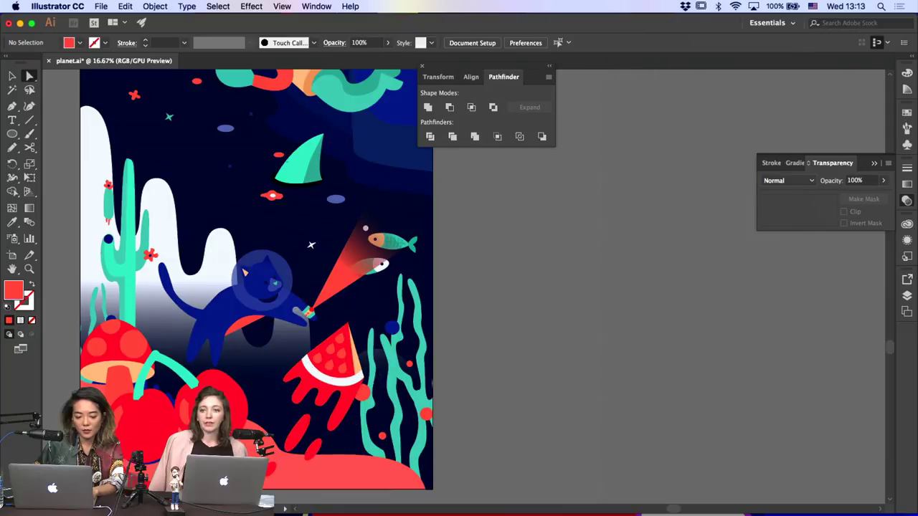
click(114, 392)
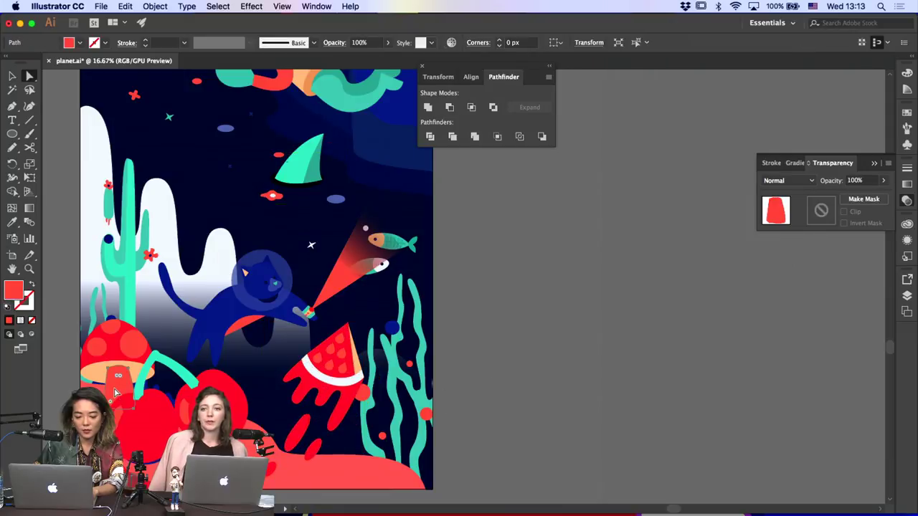
click(308, 91)
key(a)
click(495, 312)
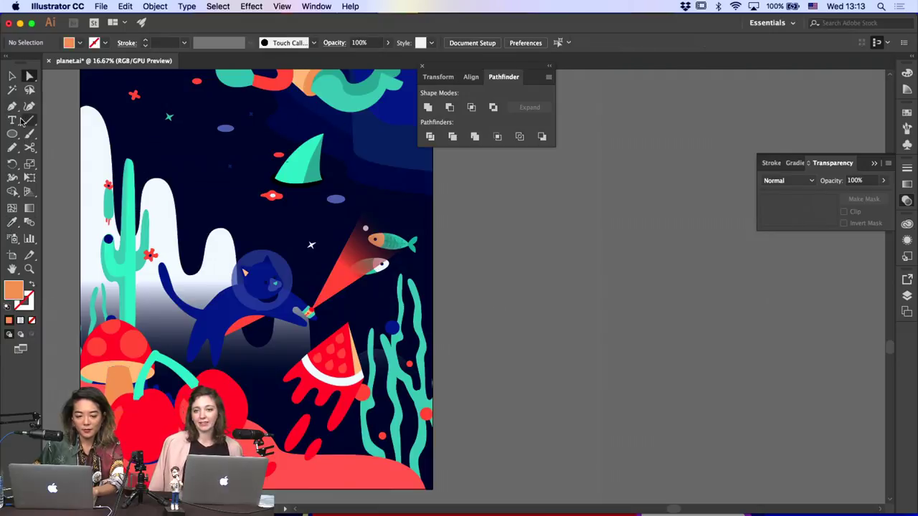
Group the mushroom's cap with its stem and move the whole mushroom slightly lower
click(11, 76)
click(125, 370)
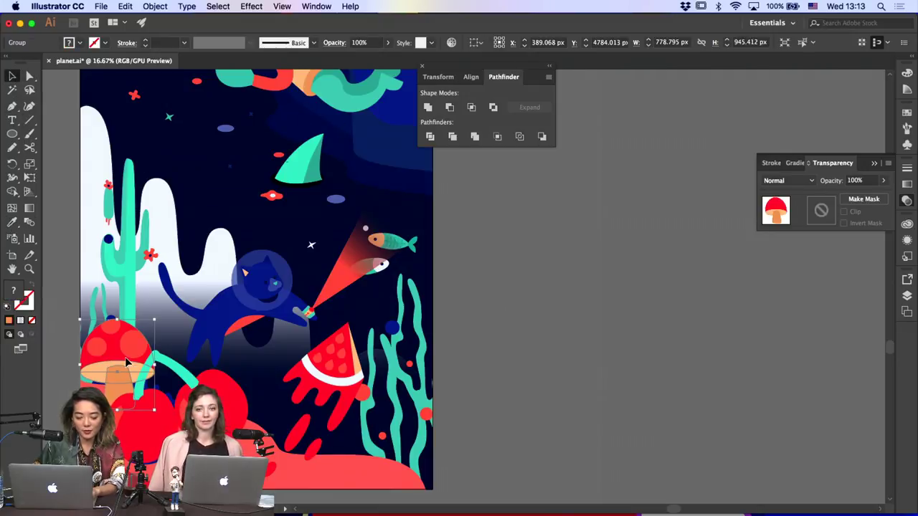
shift+click(135, 347)
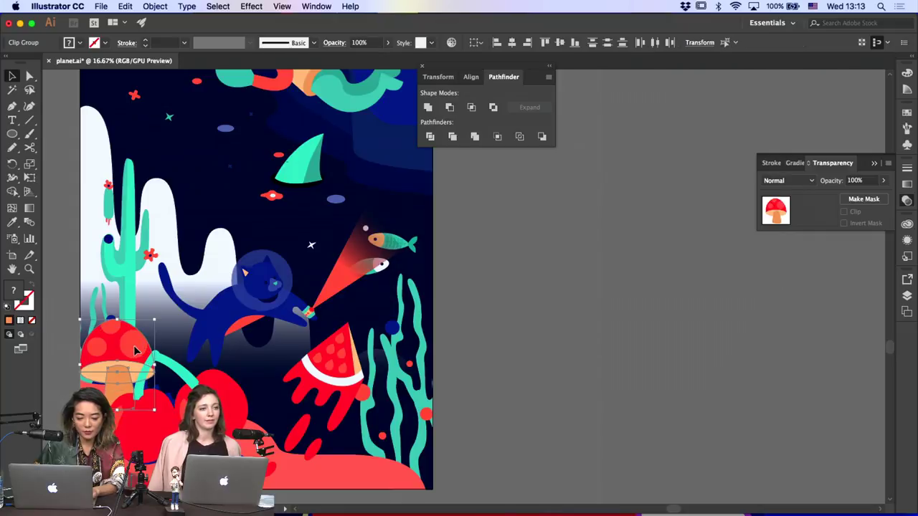
key(super+g)
drag(135, 347, 134, 362)
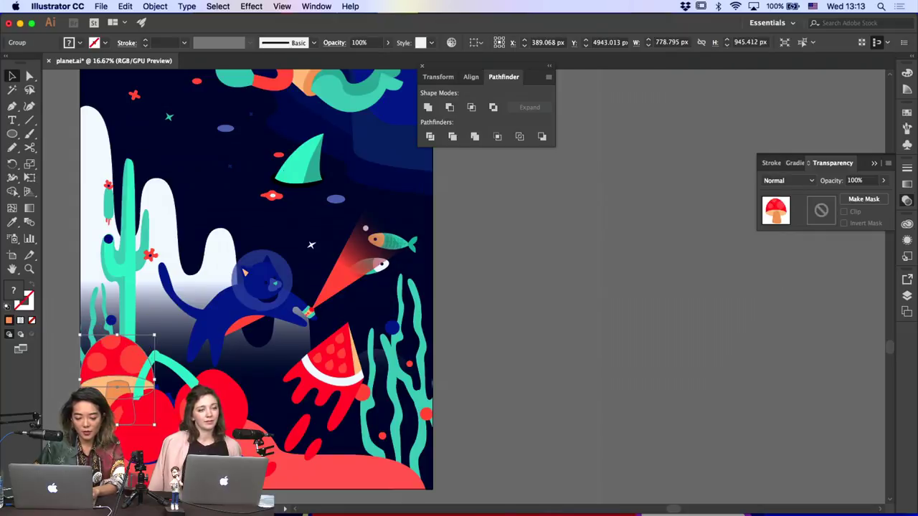
Try moving the pair of cherries off the artboard below the strawberry, and undo the move
click(169, 429)
drag(203, 425, 228, 428)
key(super+minus)
key(super+minus)
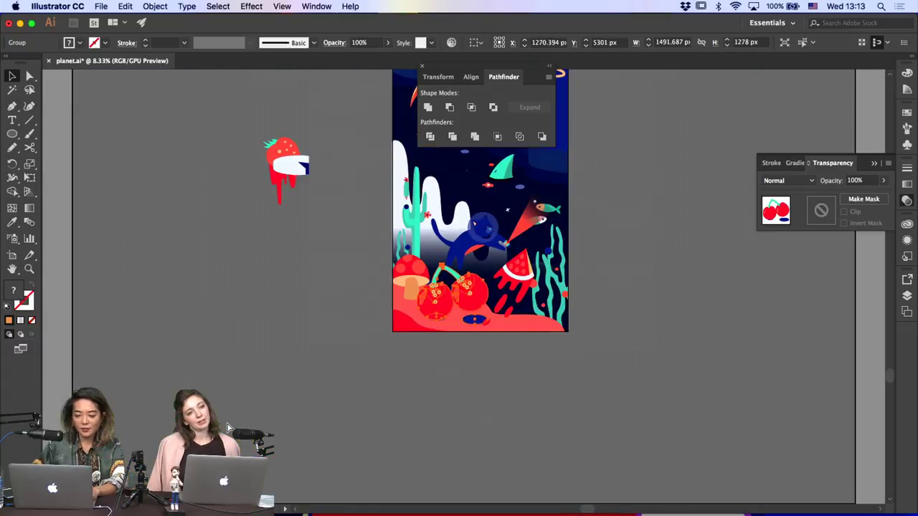
drag(473, 271, 231, 344)
scroll(231, 344, up, 3)
scroll(231, 344, right, 5)
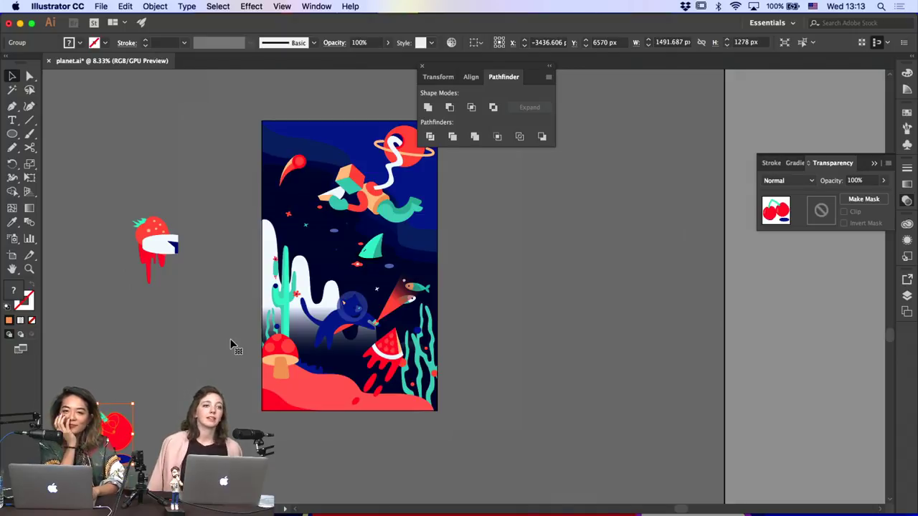
key(super+z)
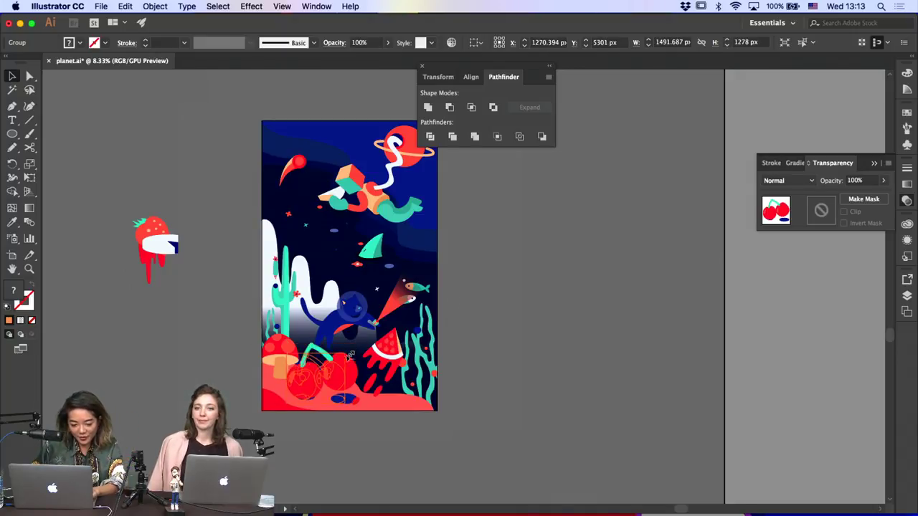
Scale the cherries down to about 1229 × 1053 px, and move the mushroom to the lower-right corner of the illustration
drag(350, 355, 328, 369)
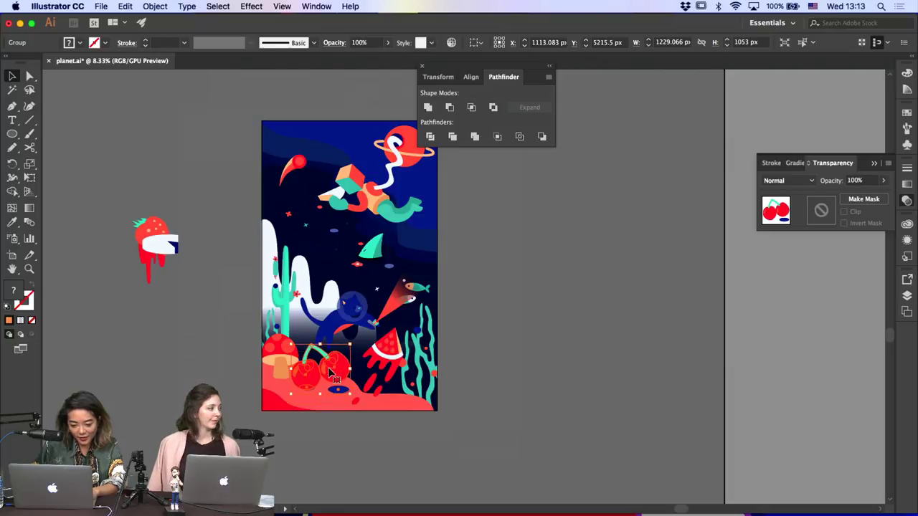
click(514, 360)
click(284, 366)
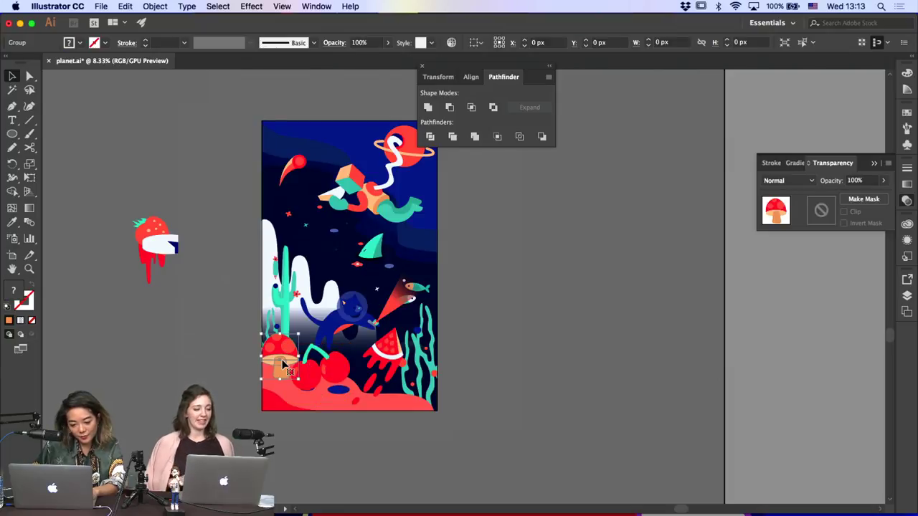
drag(326, 232, 425, 371)
click(497, 375)
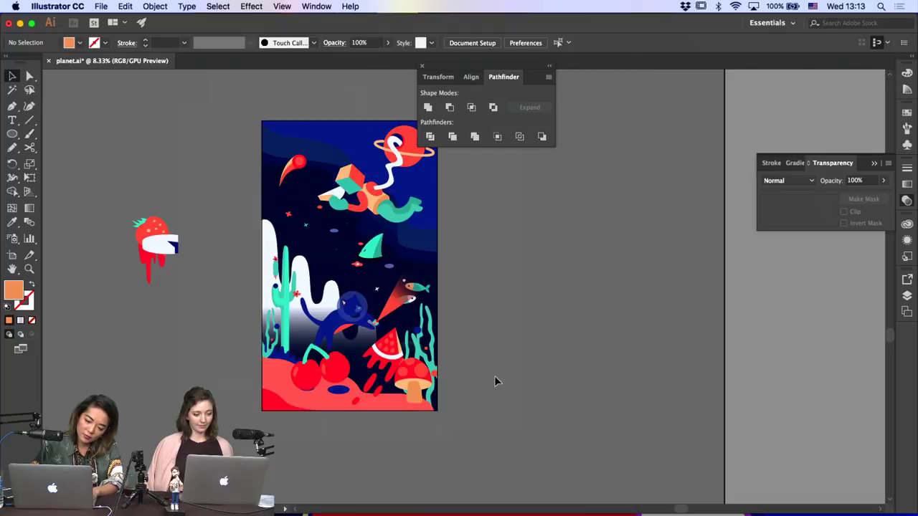
Enlarge the cherries and place them in the lower-left corner of the artboard, partly past its edge
click(427, 380)
click(316, 369)
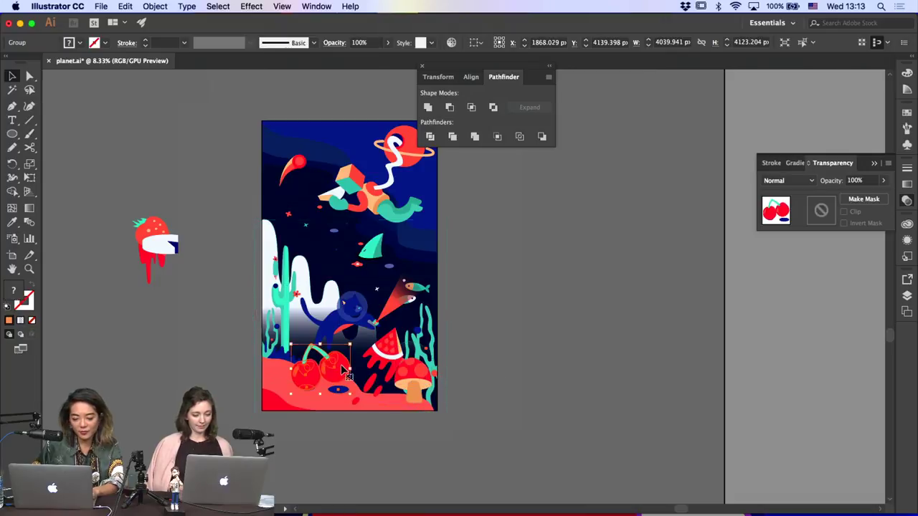
drag(315, 370, 289, 365)
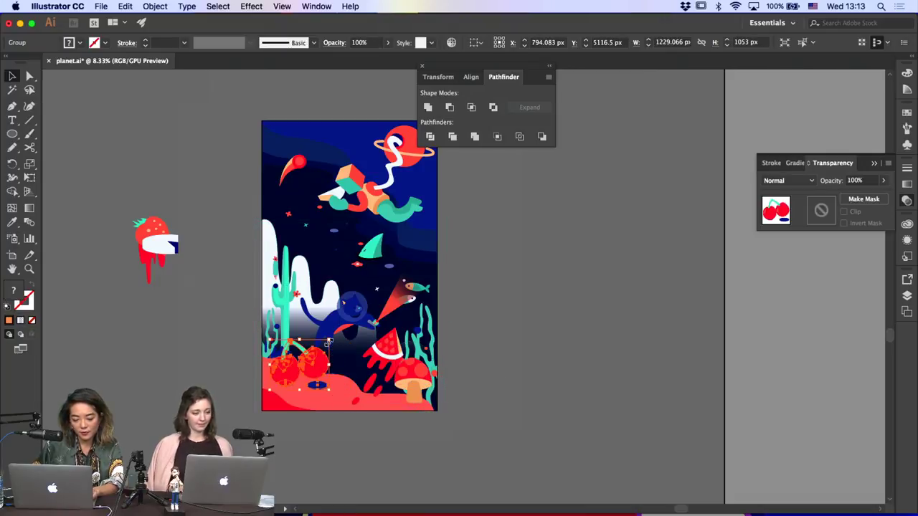
drag(329, 341, 341, 329)
click(443, 358)
click(352, 367)
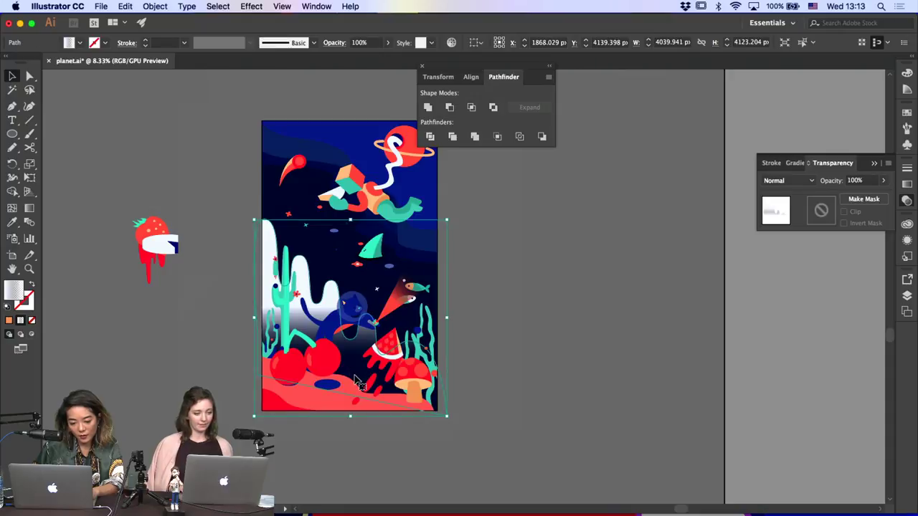
click(319, 374)
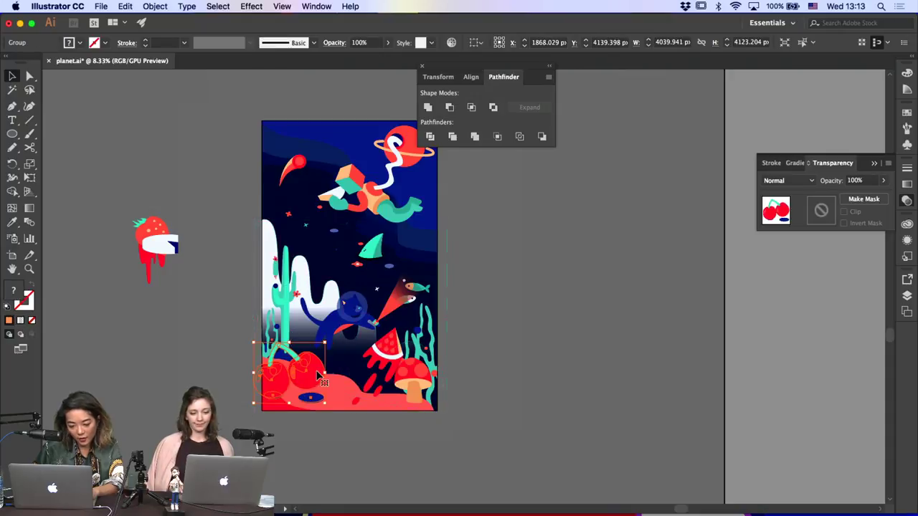
Scale the jagged blue bush behind the cherries up to about 2433 × 1166 px and move it slightly lower
click(279, 355)
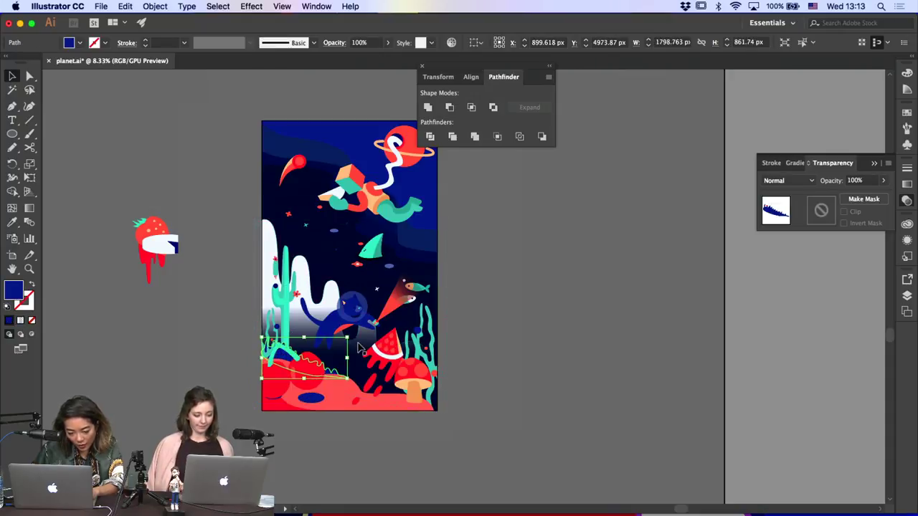
drag(347, 337, 378, 322)
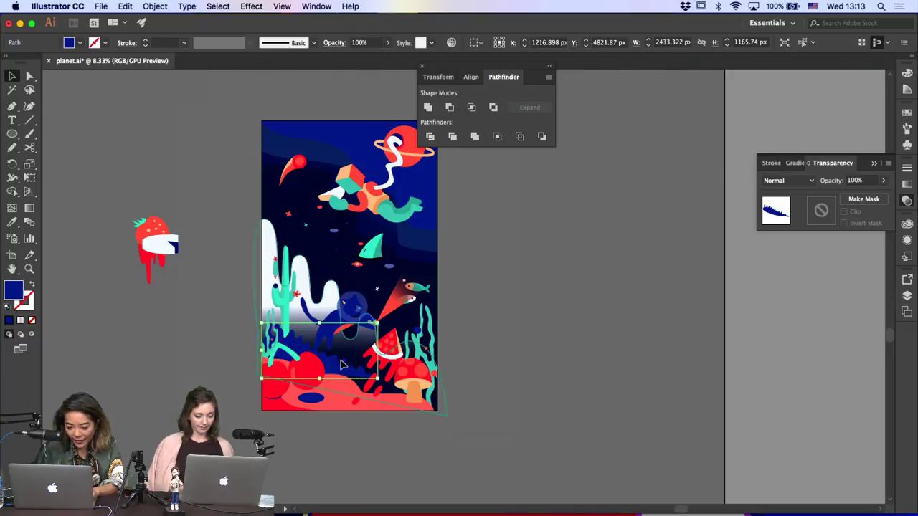
click(343, 367)
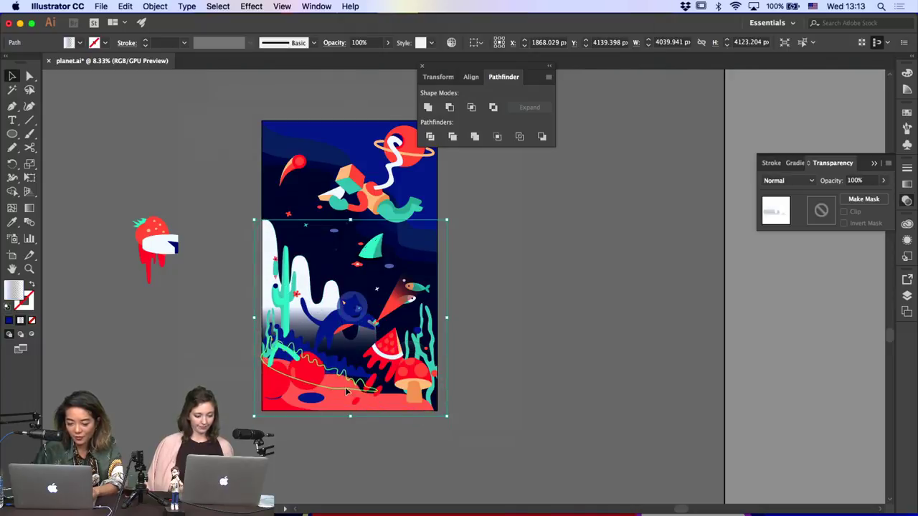
click(528, 365)
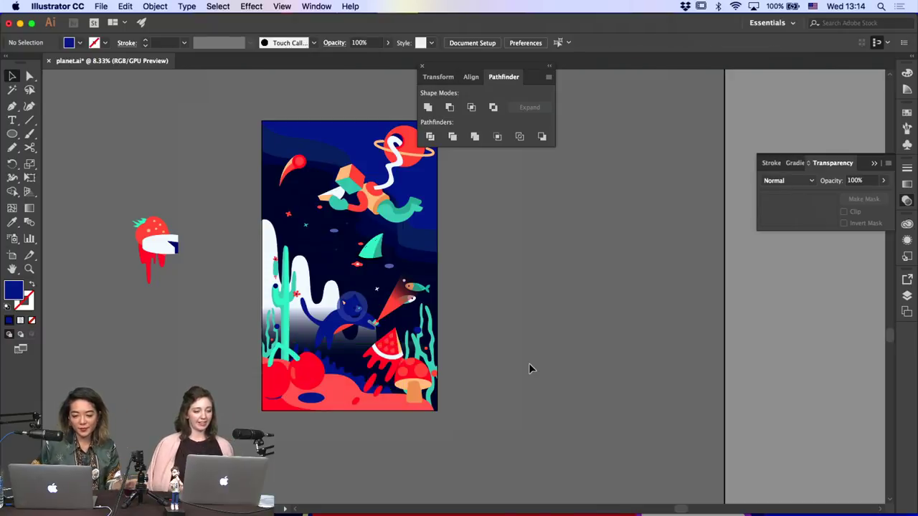
Try deleting the white hills behind the cactus and cat, and undo the deletion
click(325, 294)
key(Delete)
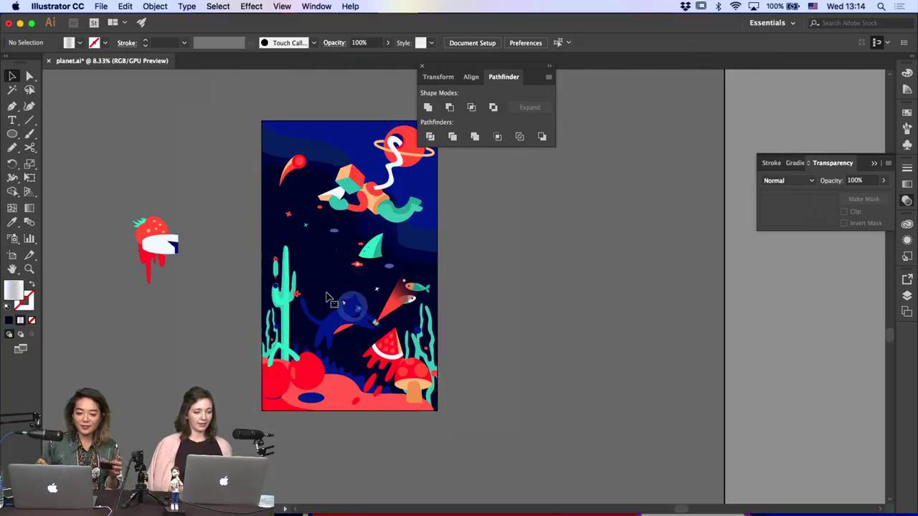
key(super+z)
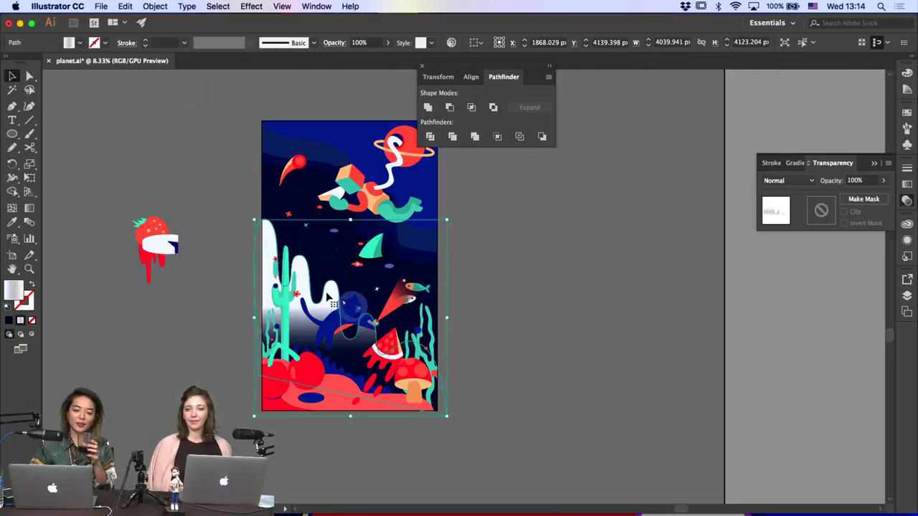
click(474, 300)
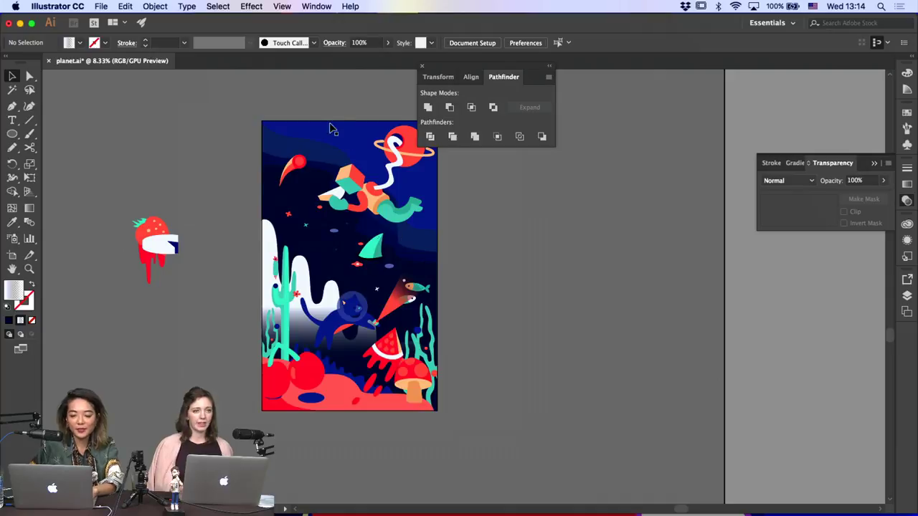
key(a)
click(313, 151)
click(428, 217)
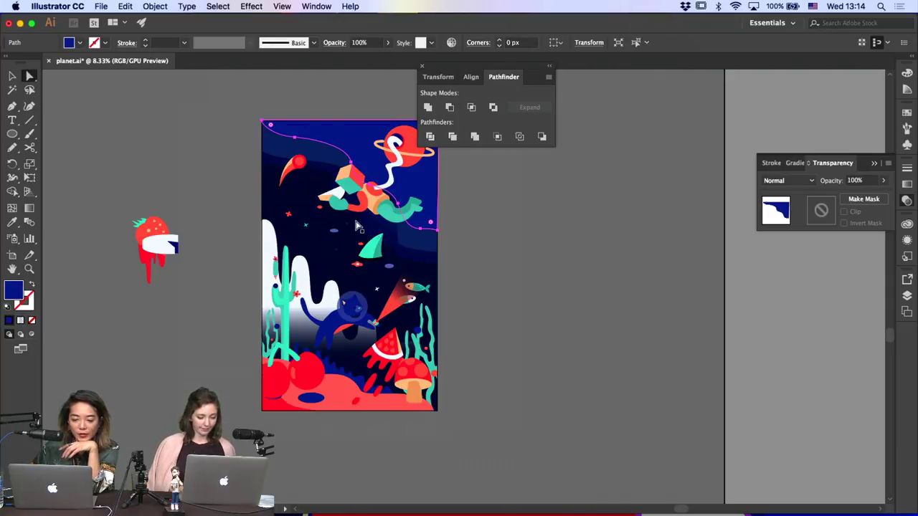
click(517, 221)
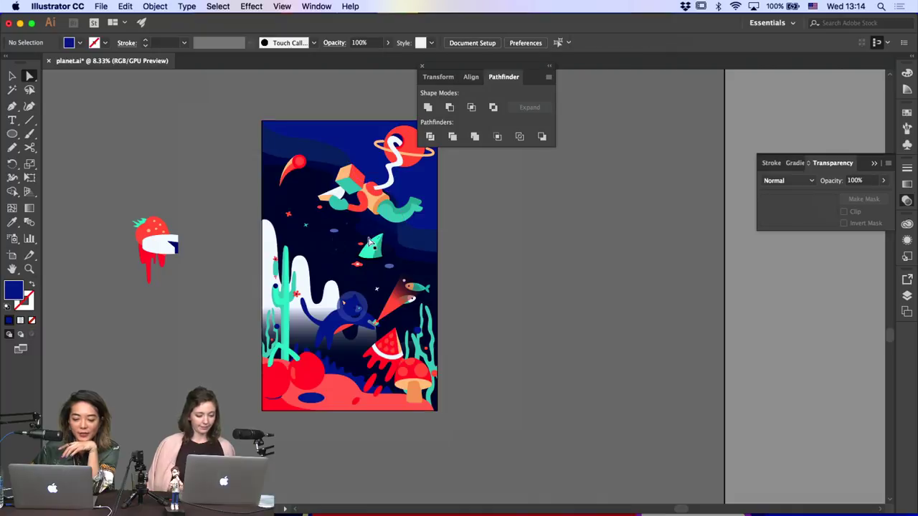
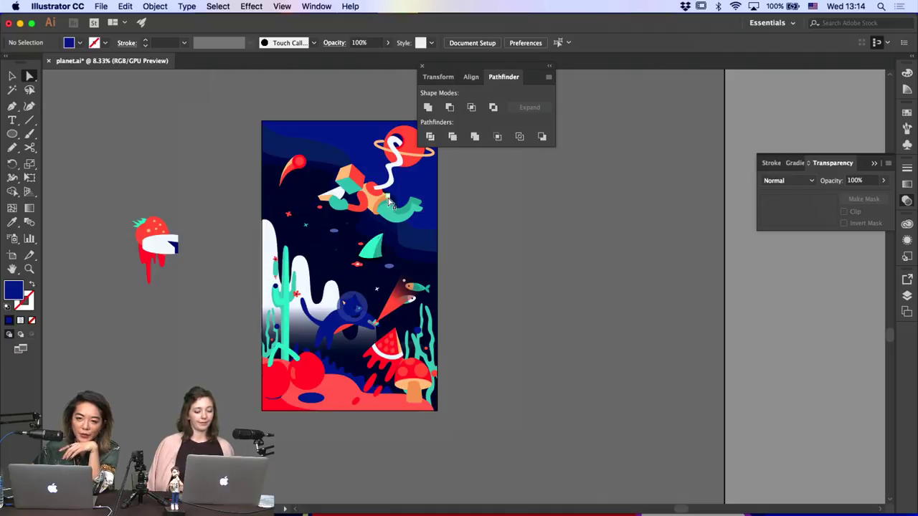
scroll(391, 203, up, 2)
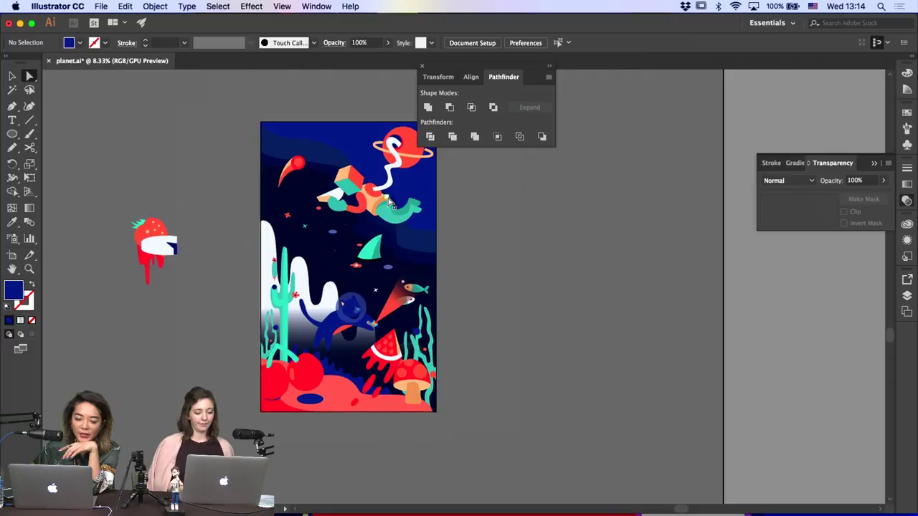
click(396, 161)
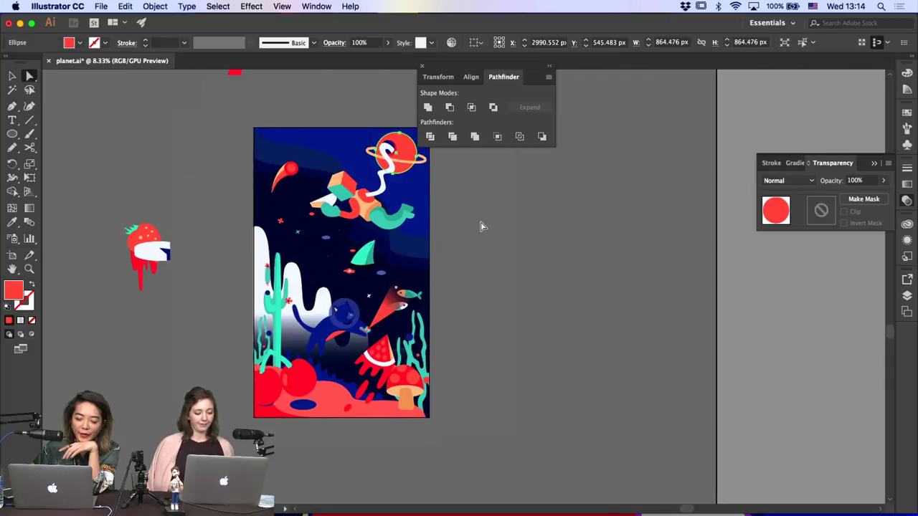
click(482, 226)
click(12, 76)
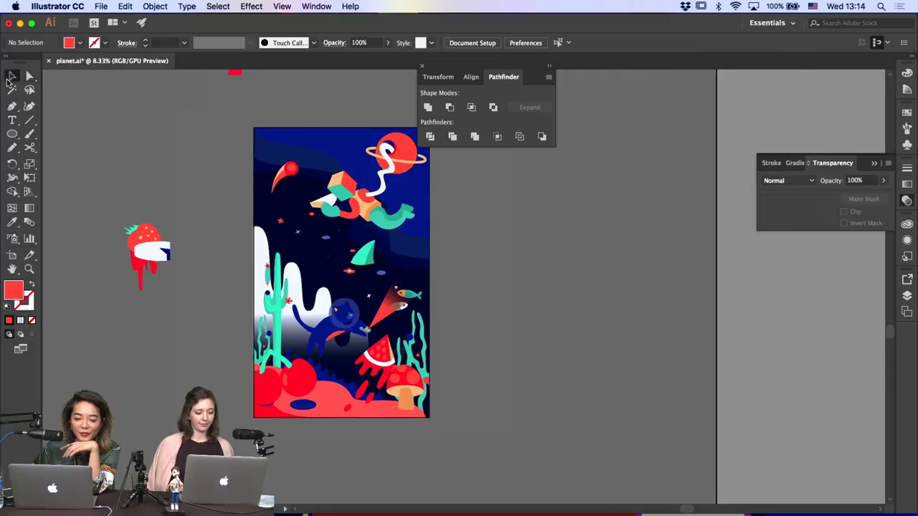
Move the dripping strawberry up, clear of the white shape, and spread the small ellipses below the flying figure's arm further apart
drag(147, 248, 164, 187)
click(554, 343)
click(330, 240)
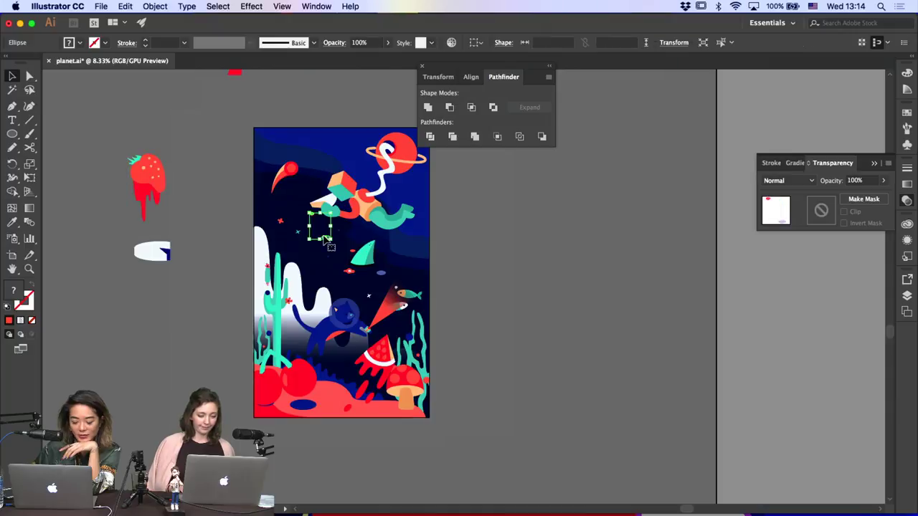
key(super+z)
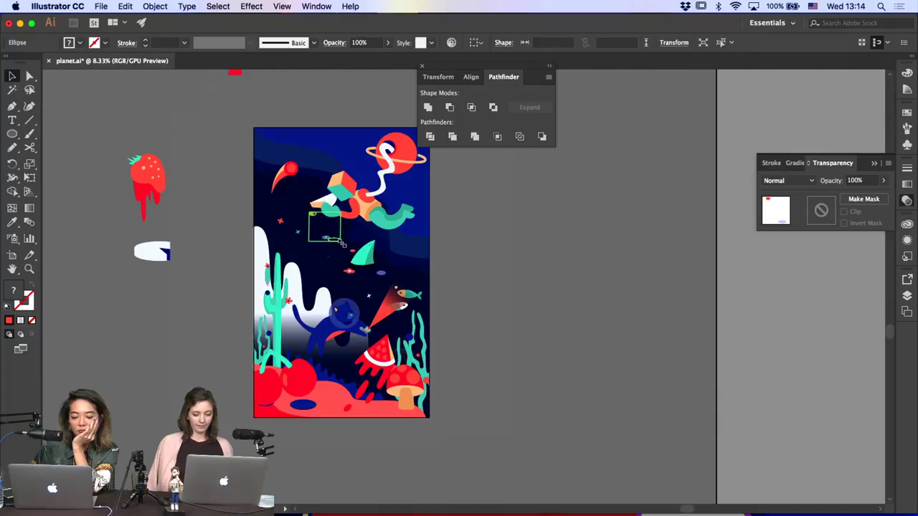
click(505, 273)
click(389, 212)
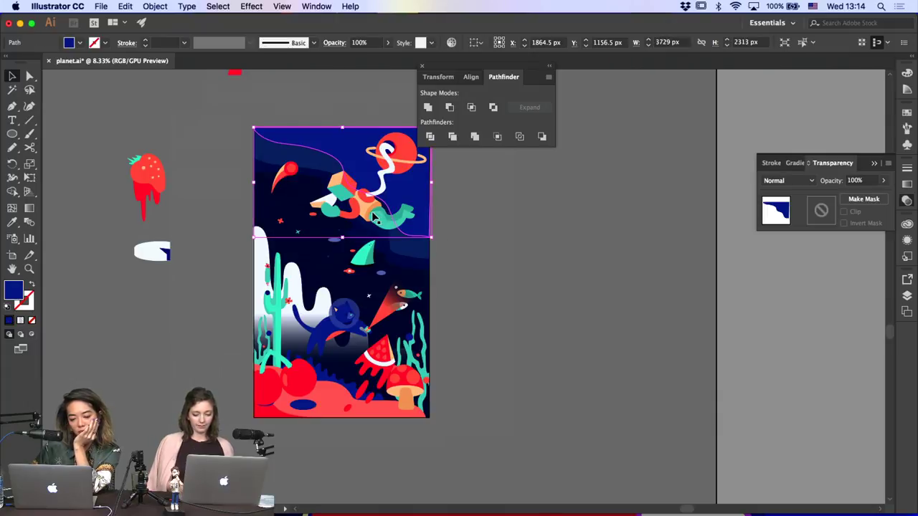
click(347, 271)
click(428, 286)
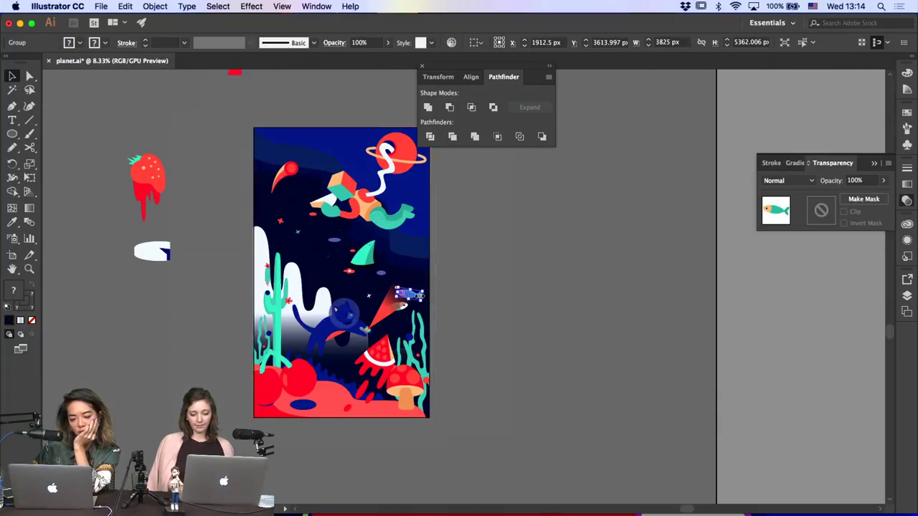
click(471, 324)
Move the dripping watermelon slice slightly down and left, so that it sits beneath the cat's front paw
scroll(470, 322, down, 3)
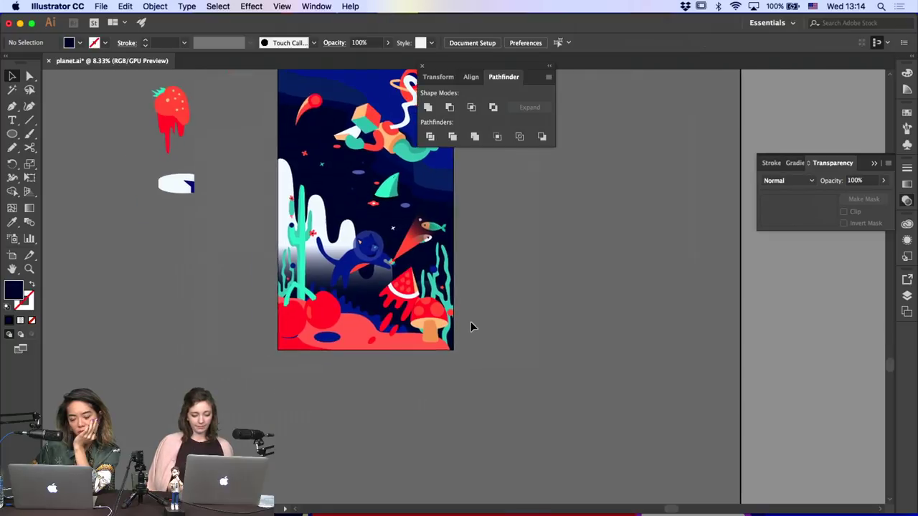
click(402, 296)
drag(401, 294, 393, 303)
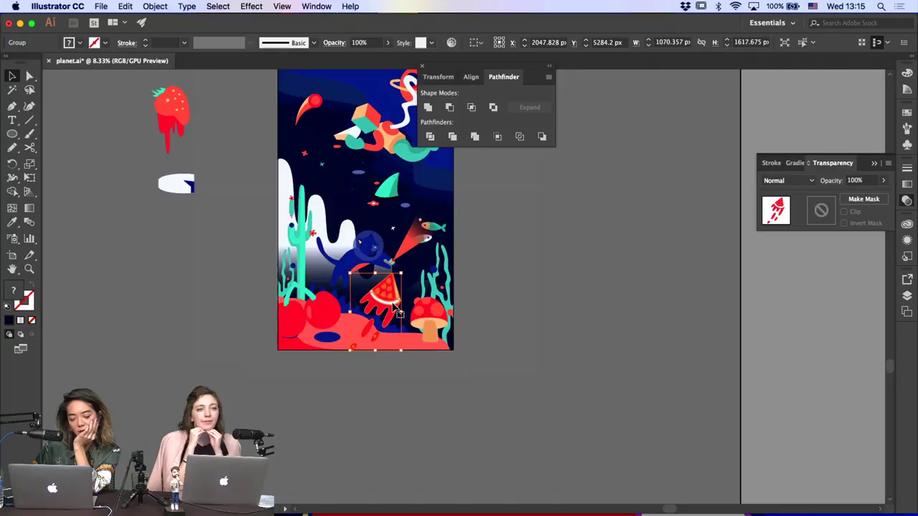
click(517, 365)
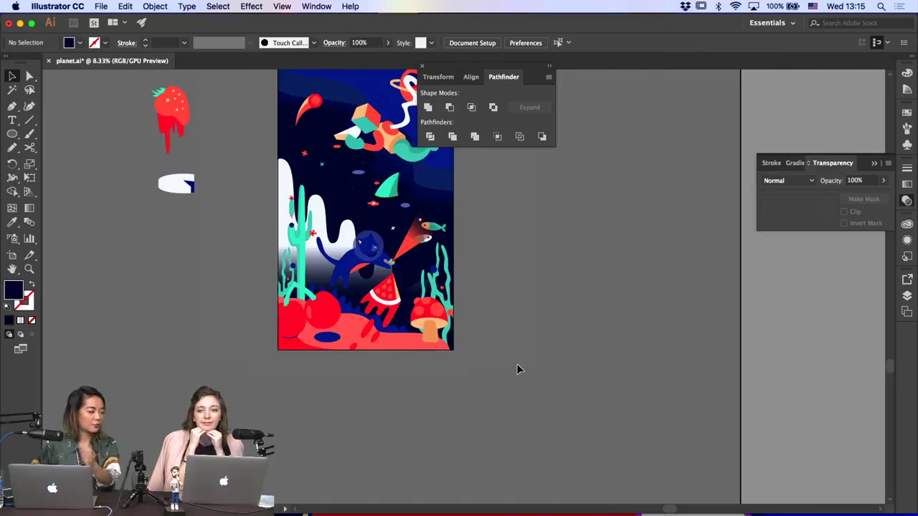
Shift the small ellipses around the shark fin slightly down and left
scroll(516, 364, up, 3)
scroll(517, 363, right, 2)
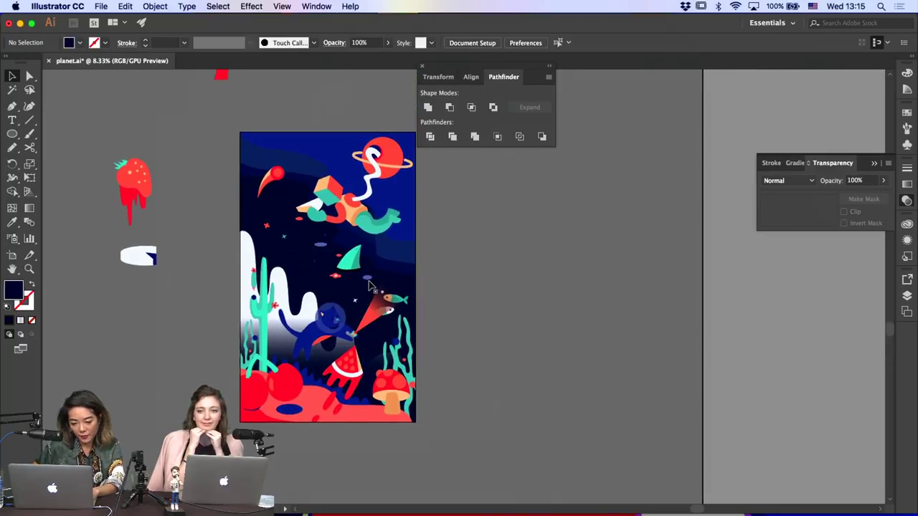
drag(368, 279, 362, 290)
click(508, 302)
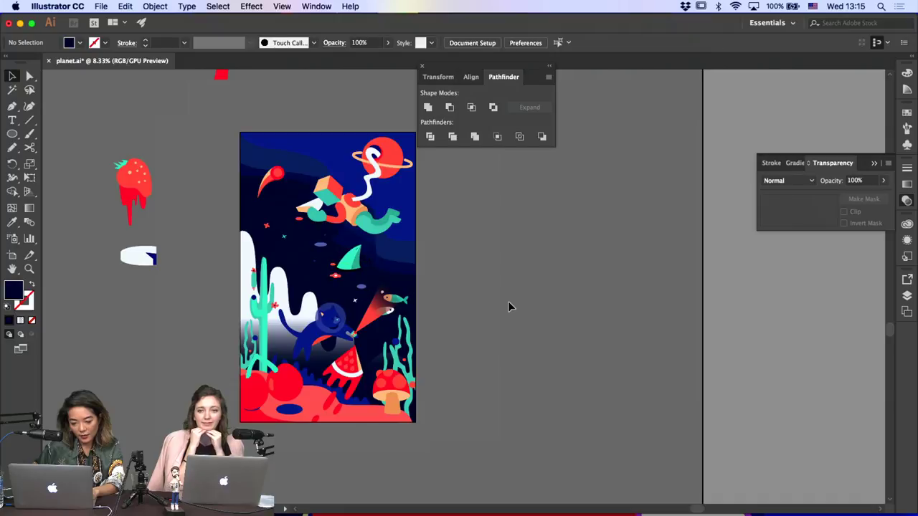
click(414, 307)
click(489, 289)
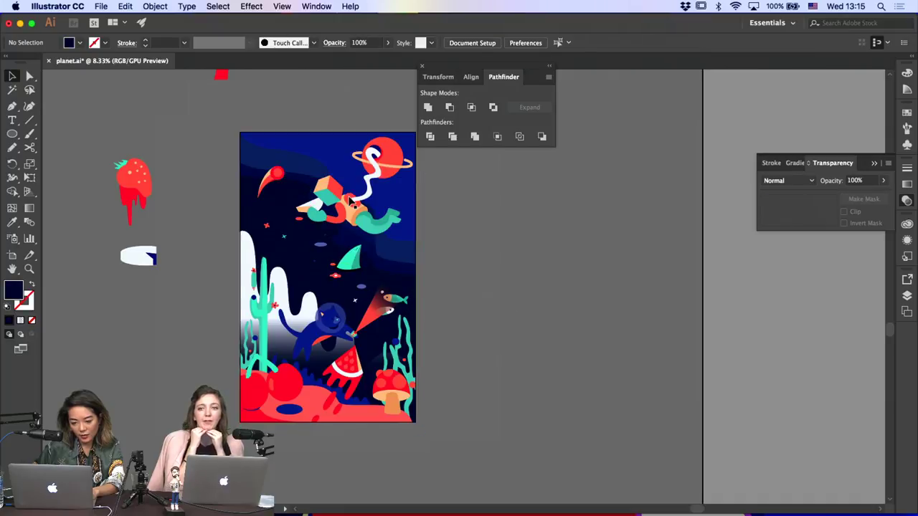
Move the flying figure with the ringed planet slightly down and left, and lower the small ellipses beneath its arm
click(350, 201)
drag(350, 201, 346, 215)
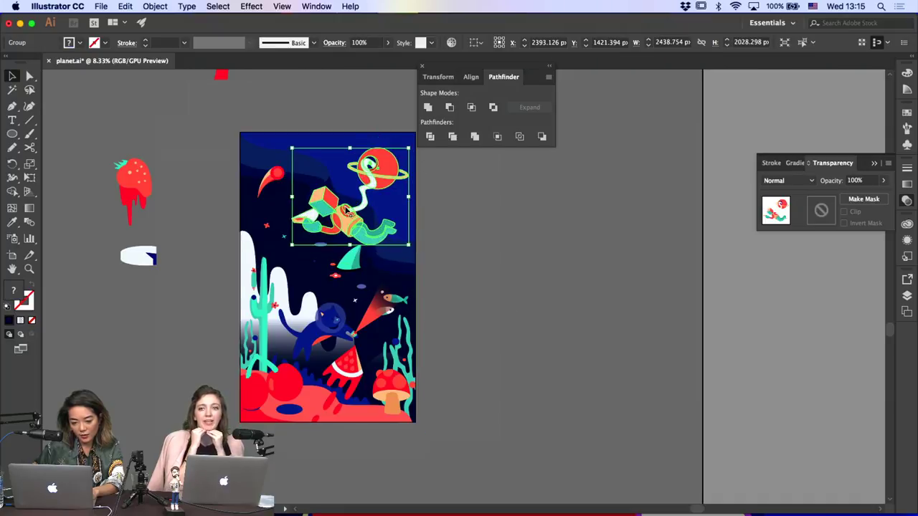
click(430, 226)
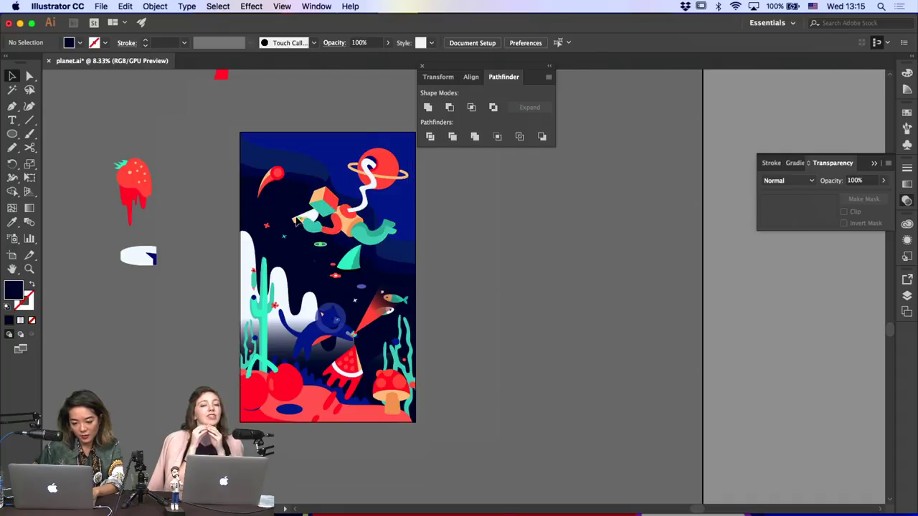
drag(297, 237, 289, 250)
click(505, 290)
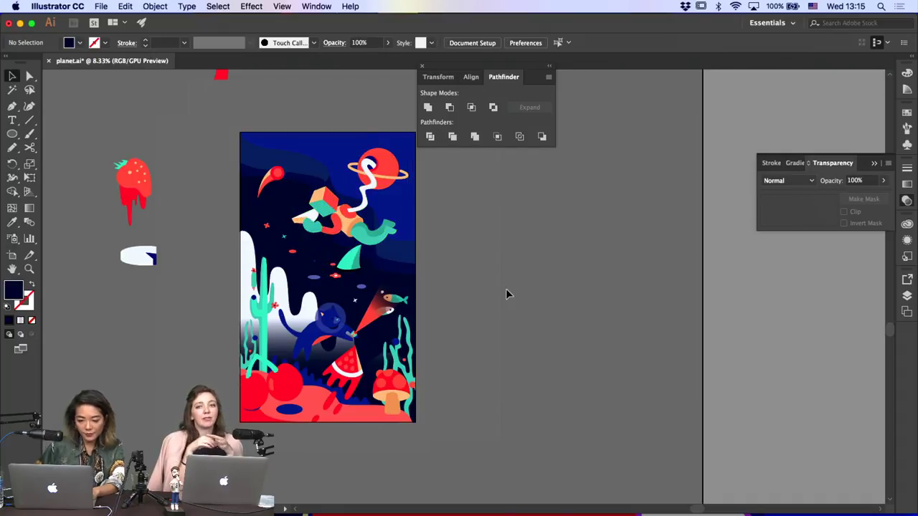
Try removing the white gradient hills from the background, and undo the removal
key(super+minus)
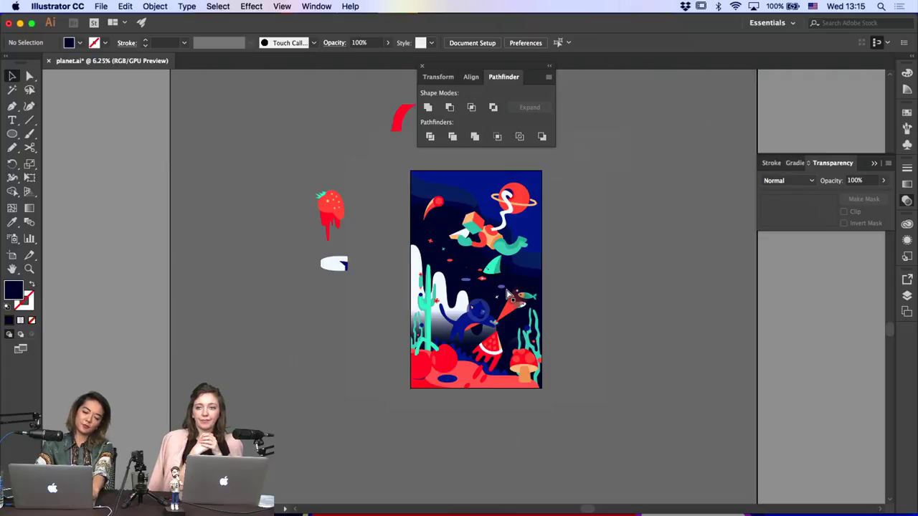
scroll(507, 294, right, 5)
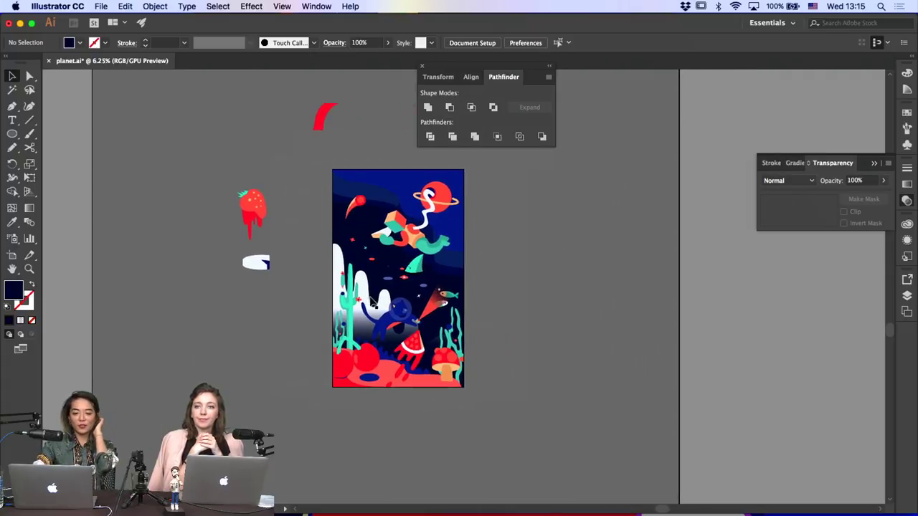
click(371, 301)
key(Delete)
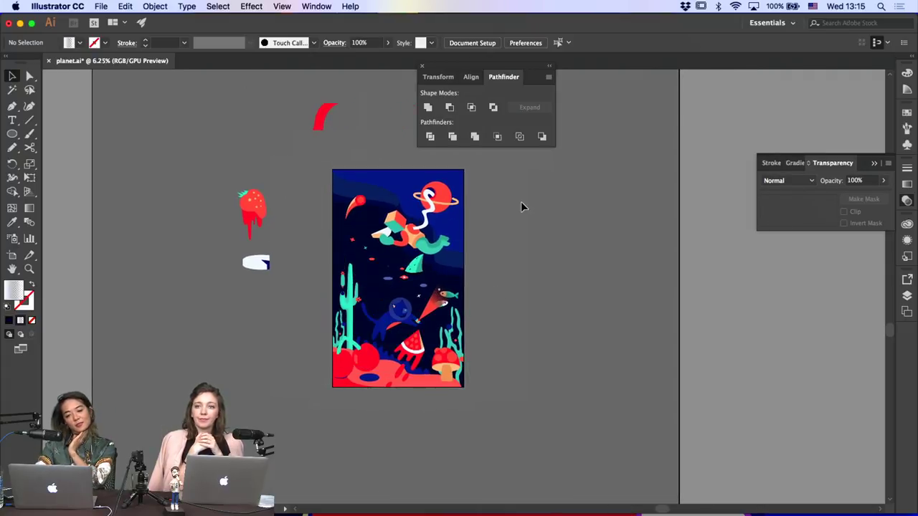
key(super+z)
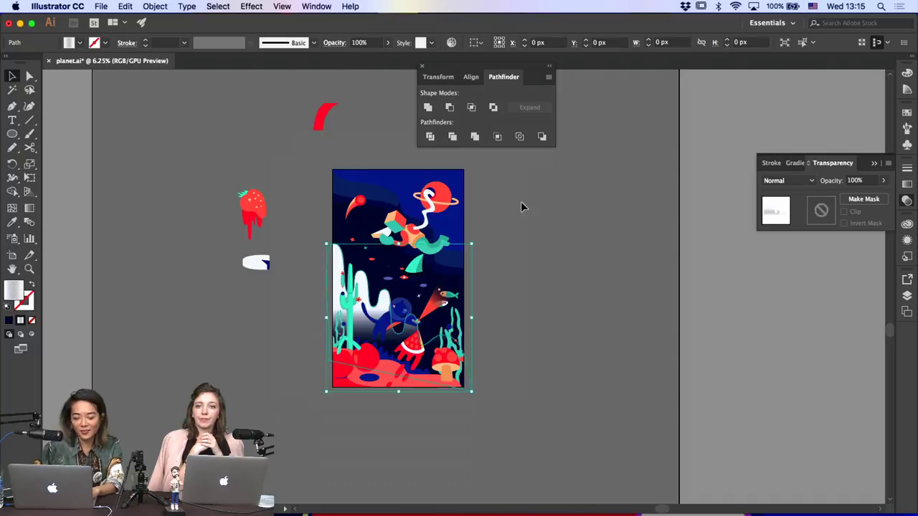
Scale the cherries down to about 1130 × 969 px and place them just inside the artboard's left edge
key(super+plus)
key(super+plus)
key(super+plus)
click(375, 387)
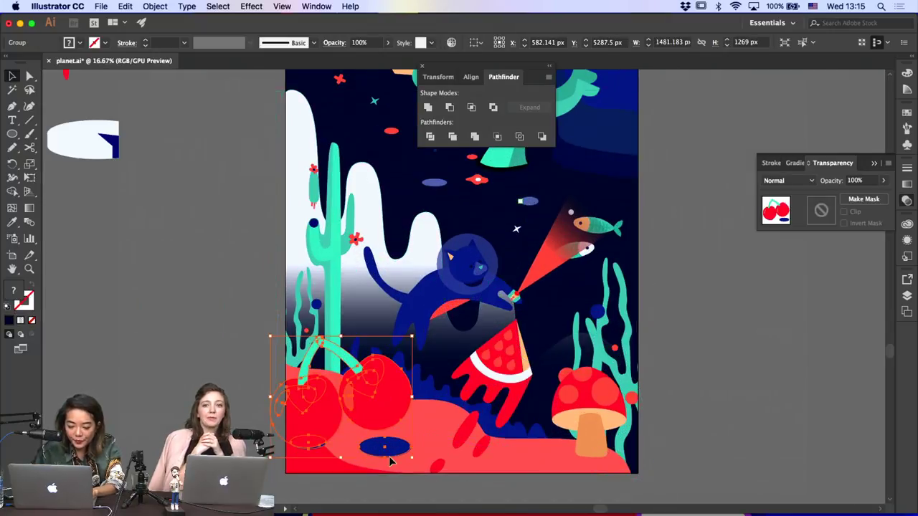
drag(411, 459, 393, 444)
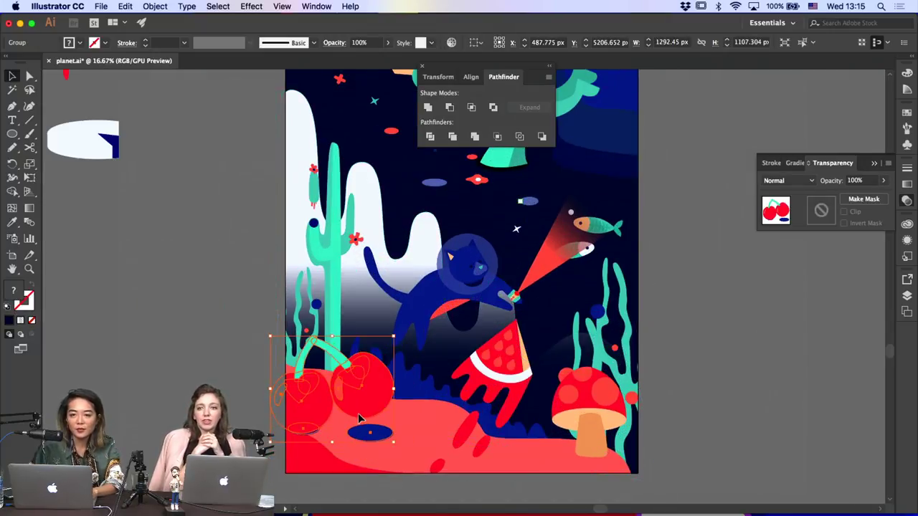
drag(361, 417, 407, 426)
drag(365, 366, 351, 374)
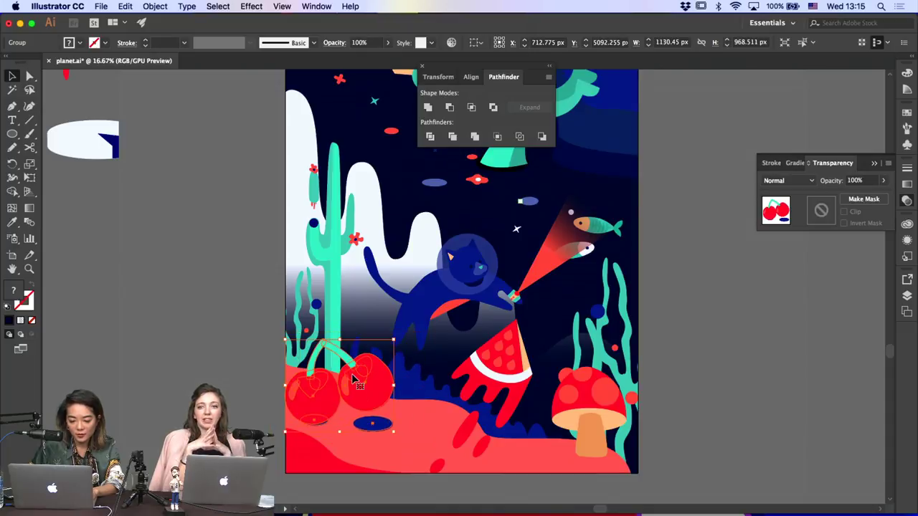
Try recoloring the cherry stem with the sky's dark navy, and undo the color change
key(a)
click(302, 366)
click(350, 360)
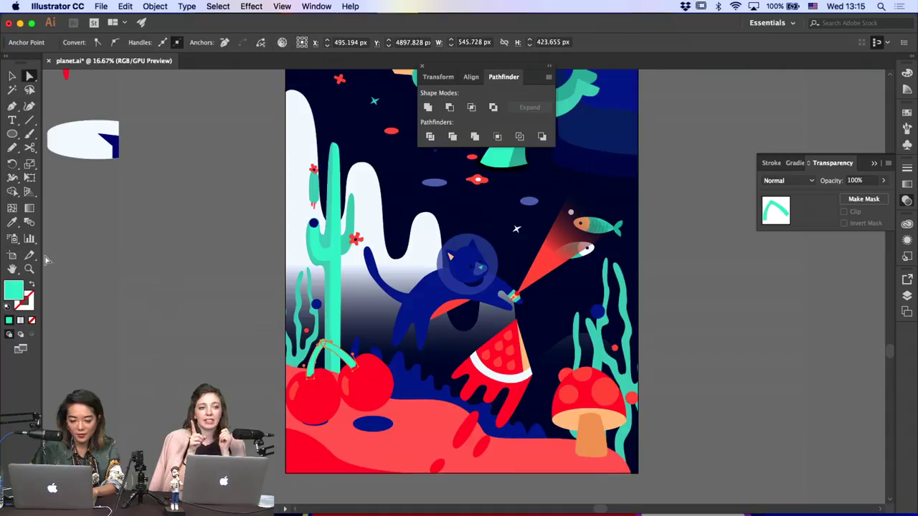
click(11, 223)
click(413, 171)
key(a)
click(213, 229)
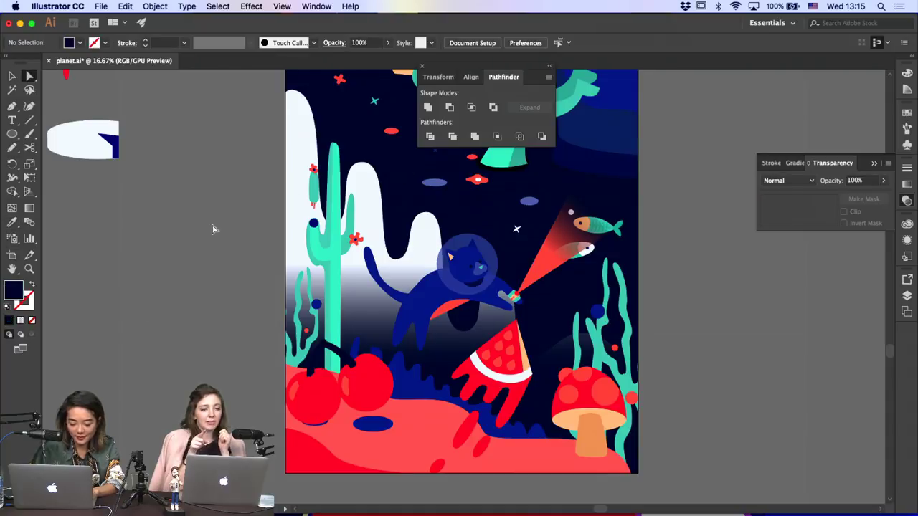
key(ctrl+z)
key(ctrl+z)
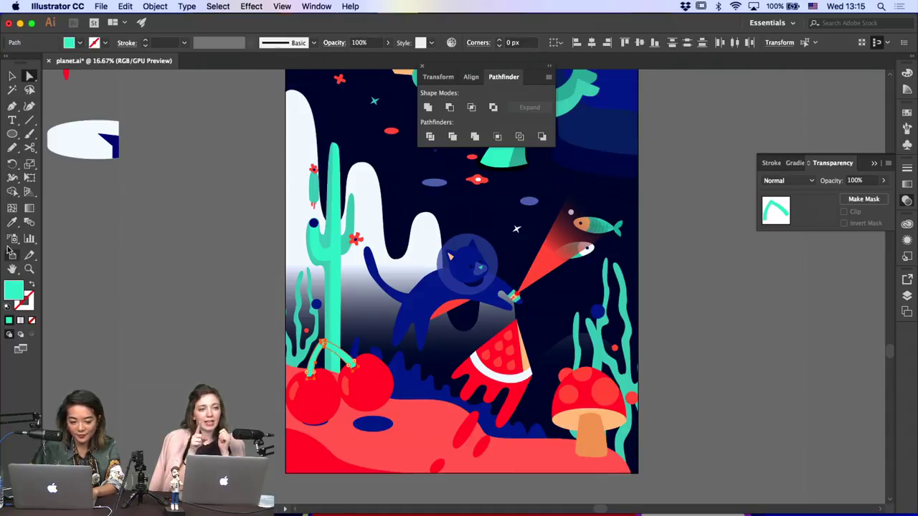
Recolor the cherry stem with the light orange sampled from the flying figure's artwork
click(12, 223)
scroll(182, 203, up, 4)
click(381, 117)
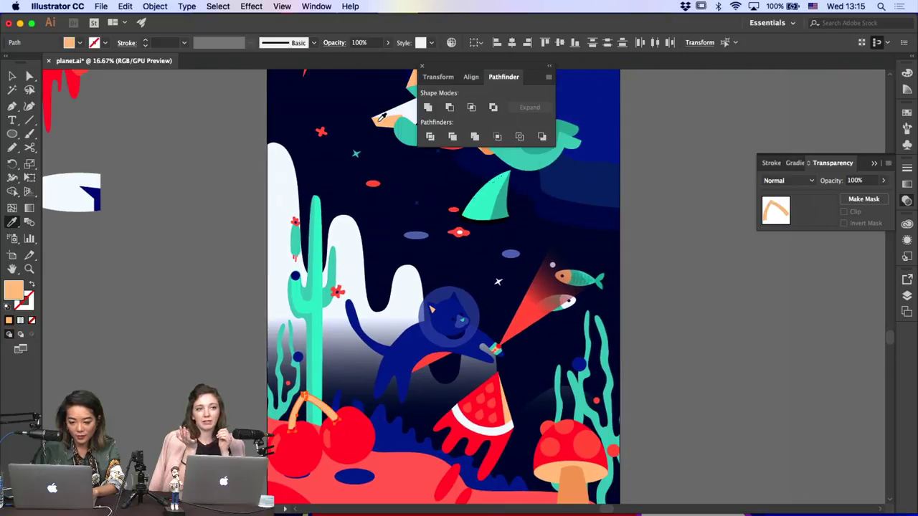
key(a)
click(132, 216)
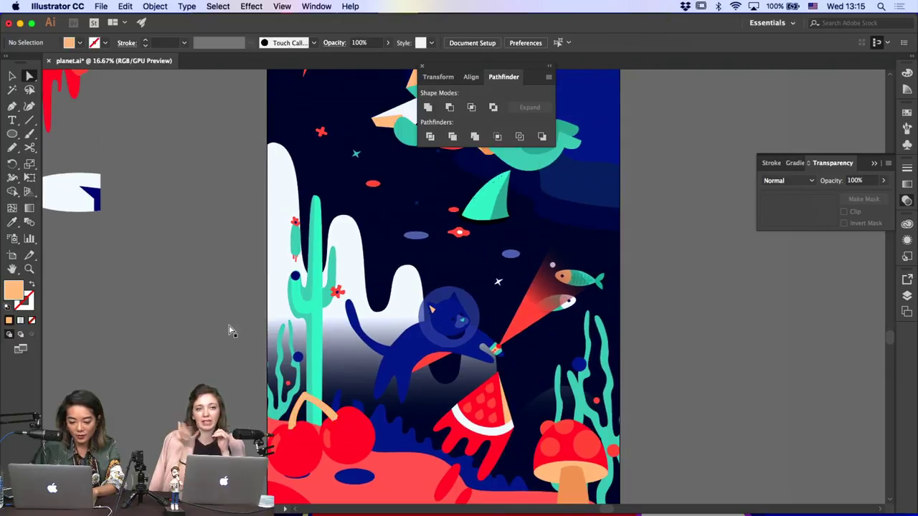
Adjust the anchor points of the red inner shapes on the cherries, nudging the right cherry's point slightly up and left
click(337, 423)
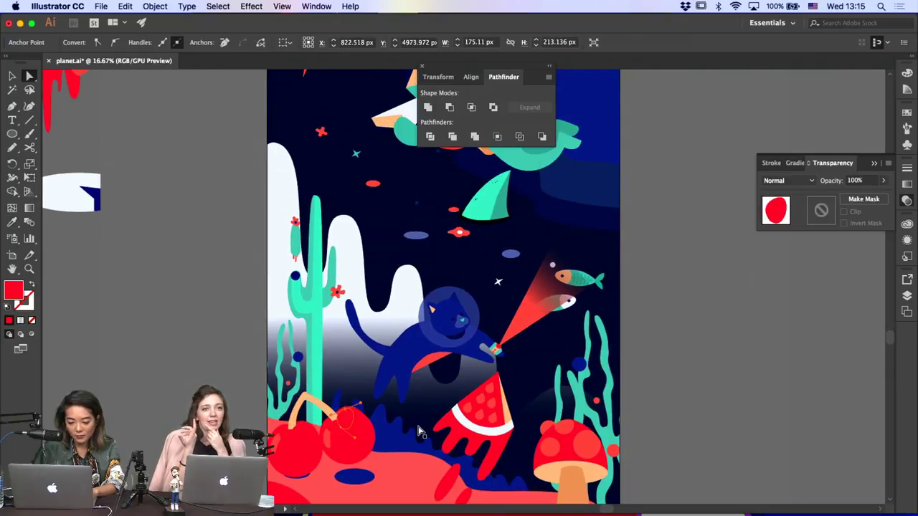
key(Up)
key(Up)
key(Up)
key(Left)
key(Left)
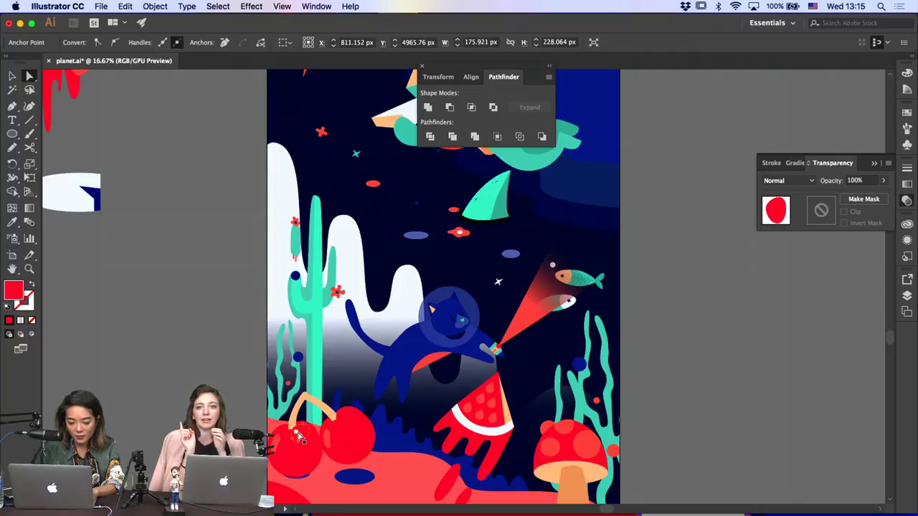
click(306, 431)
click(306, 430)
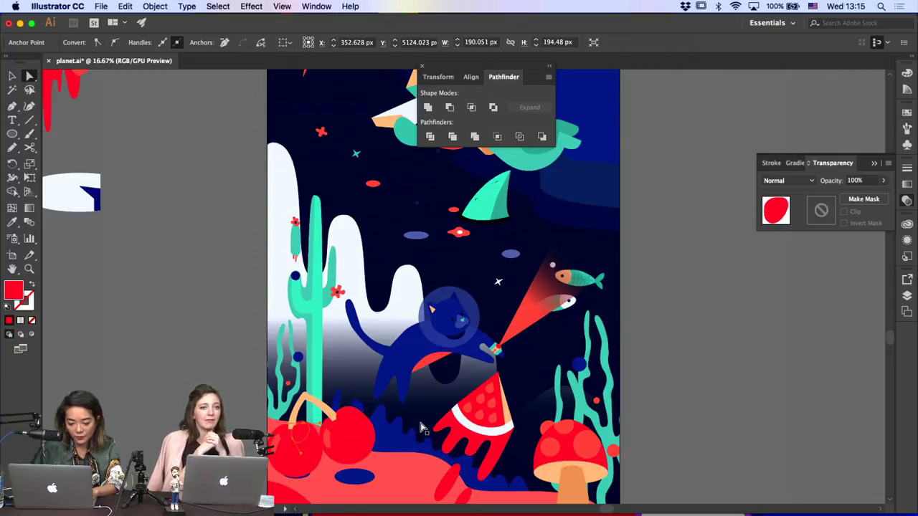
click(110, 370)
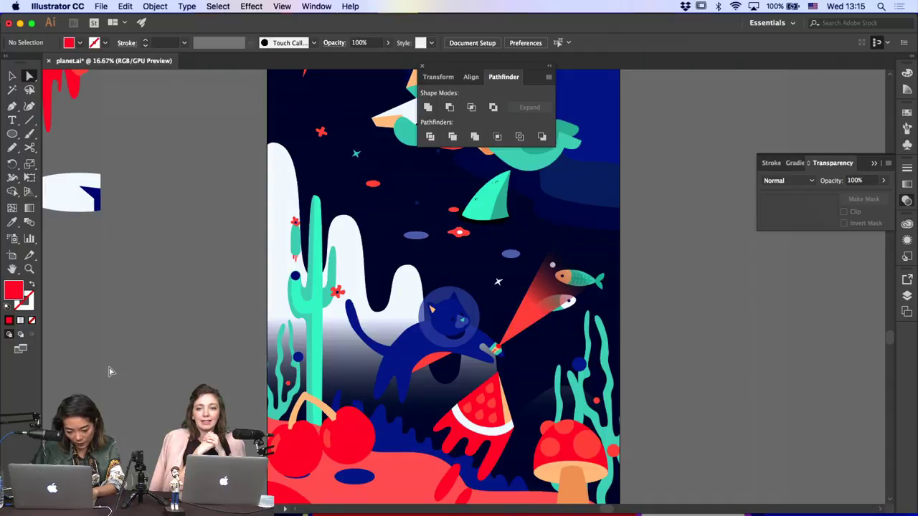
click(328, 430)
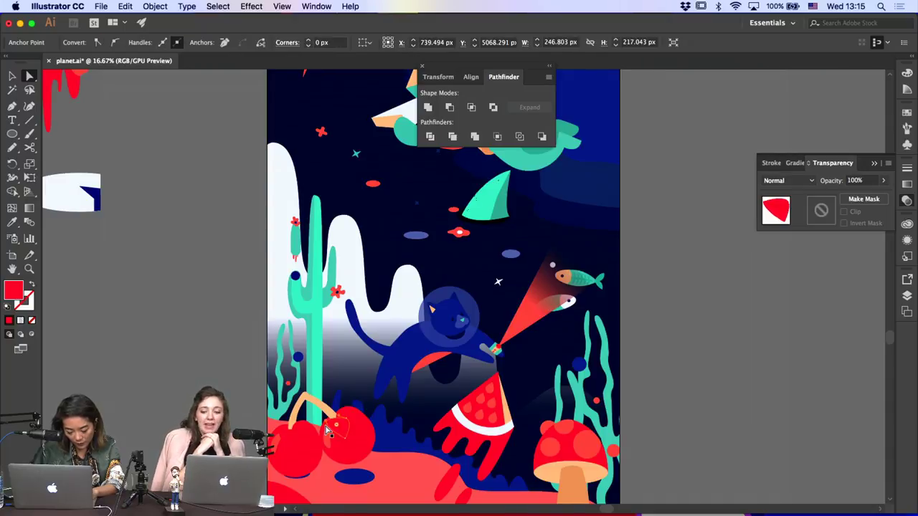
click(325, 423)
key(super+shift+a)
key(super+minus)
key(super+minus)
key(super+minus)
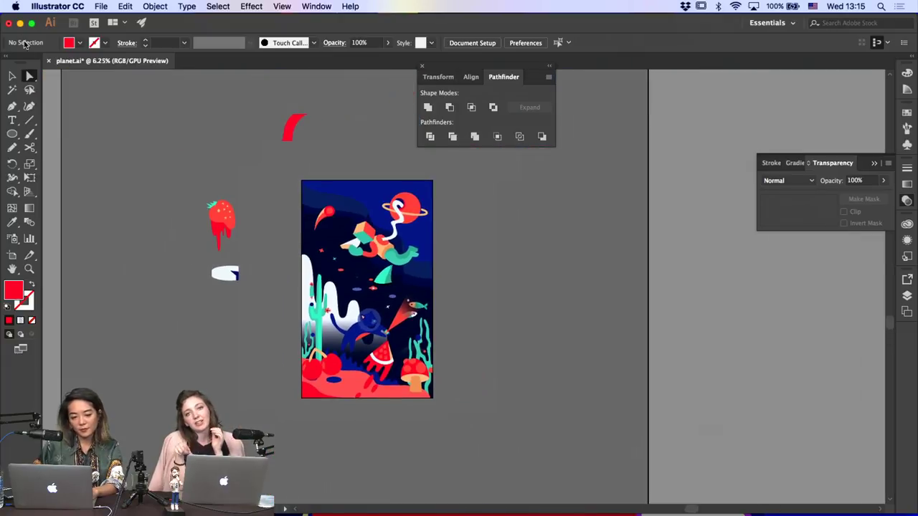
Try deleting all the artwork that overlaps the artboard, and undo the deletion
click(15, 76)
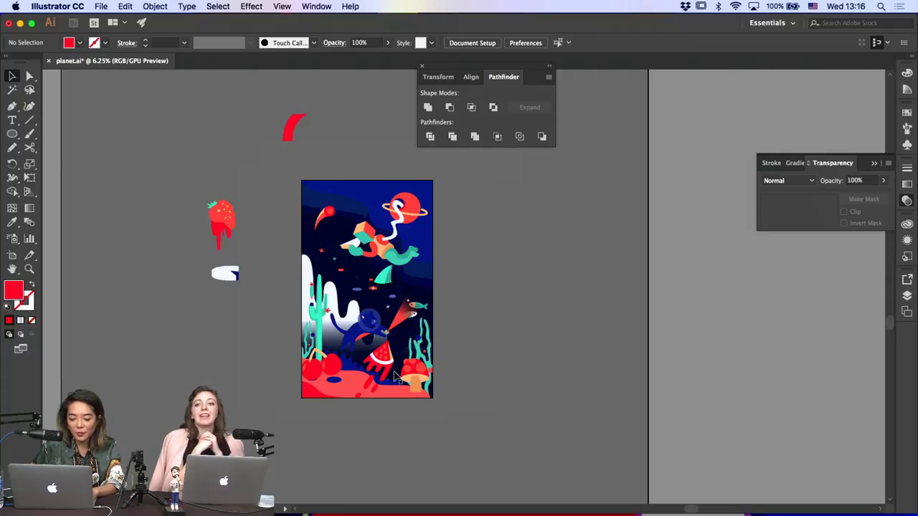
click(385, 369)
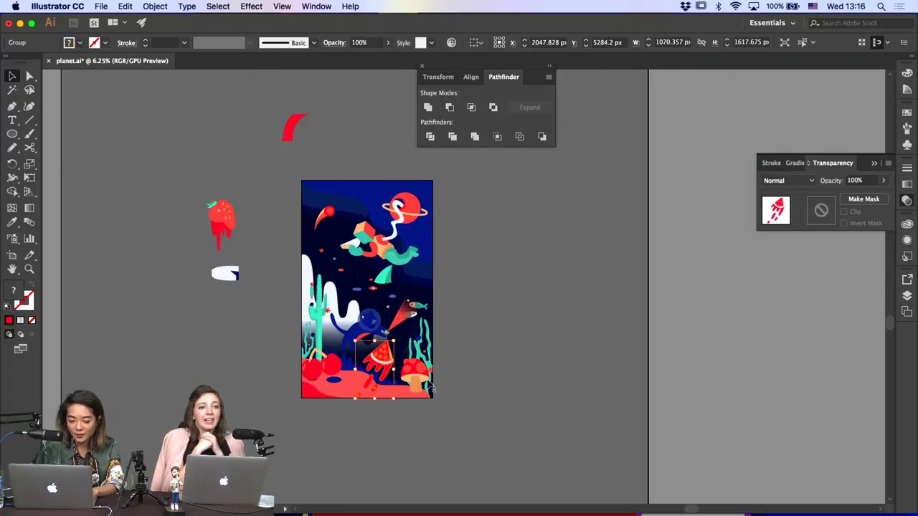
click(435, 407)
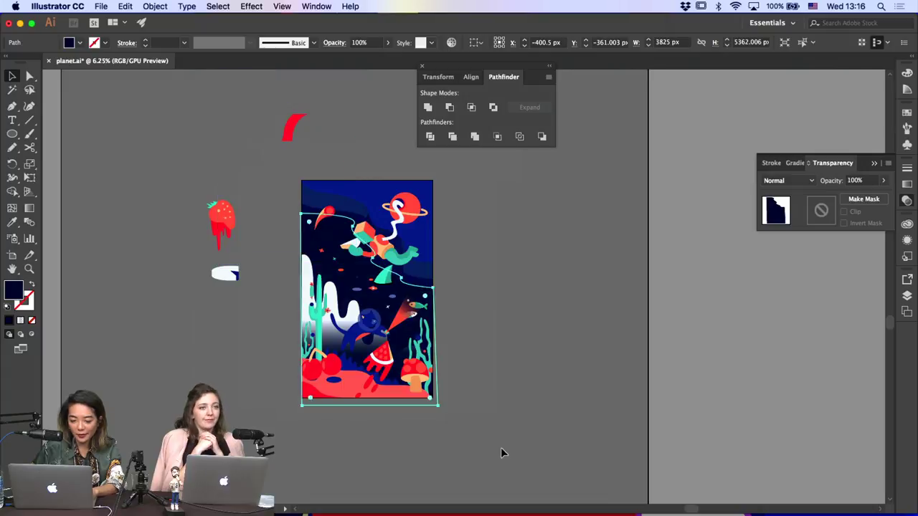
drag(501, 449, 312, 180)
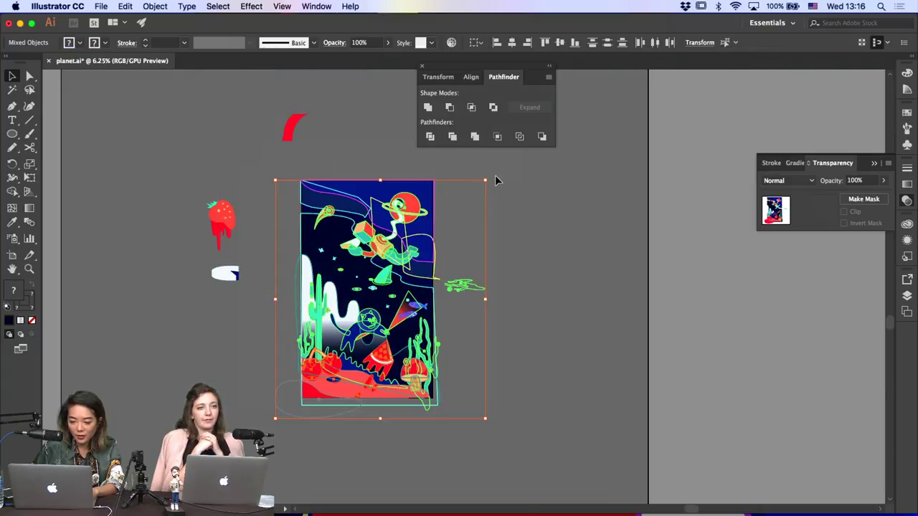
key(Delete)
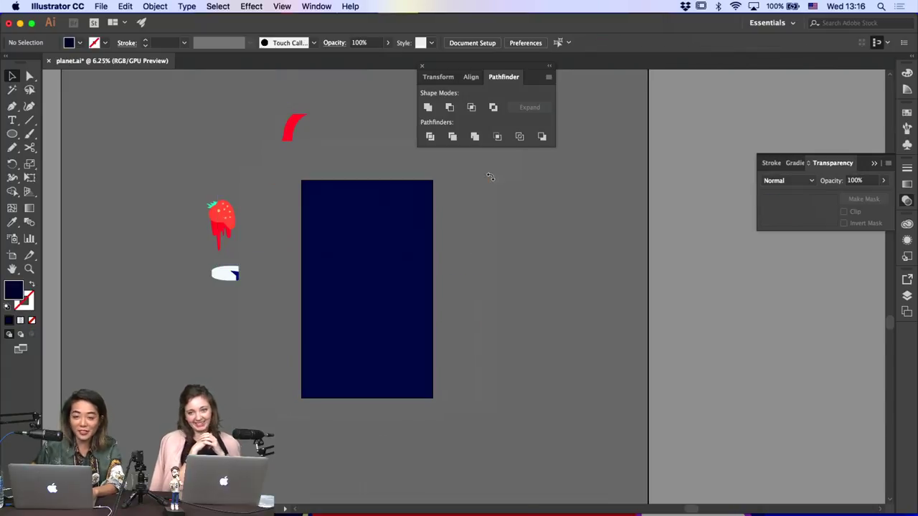
key(super+z)
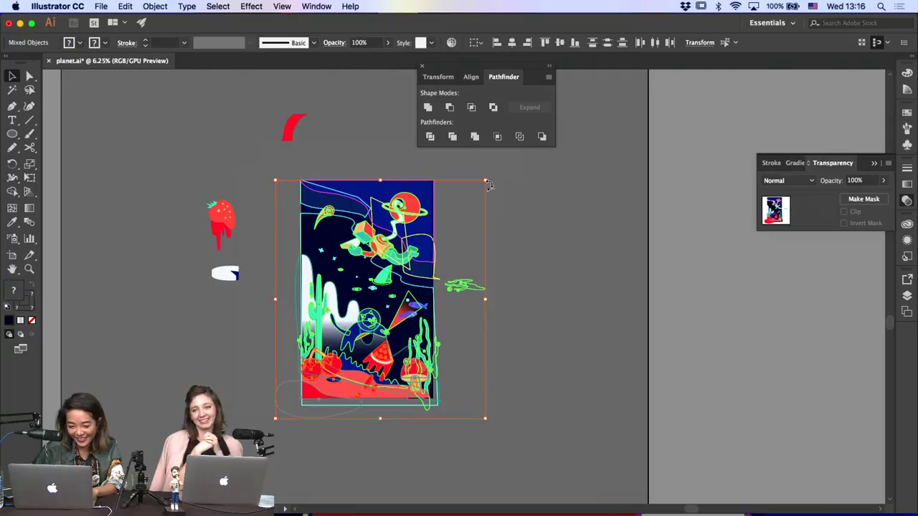
Try rotating the whole illustration 180° so it is upside down, and undo the rotation
drag(493, 177, 327, 437)
drag(383, 377, 362, 364)
click(535, 352)
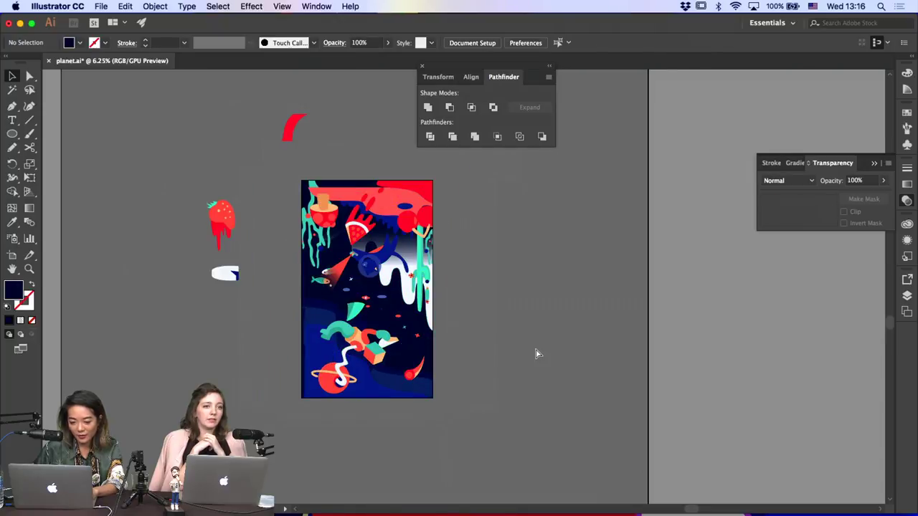
key(super+z)
click(535, 348)
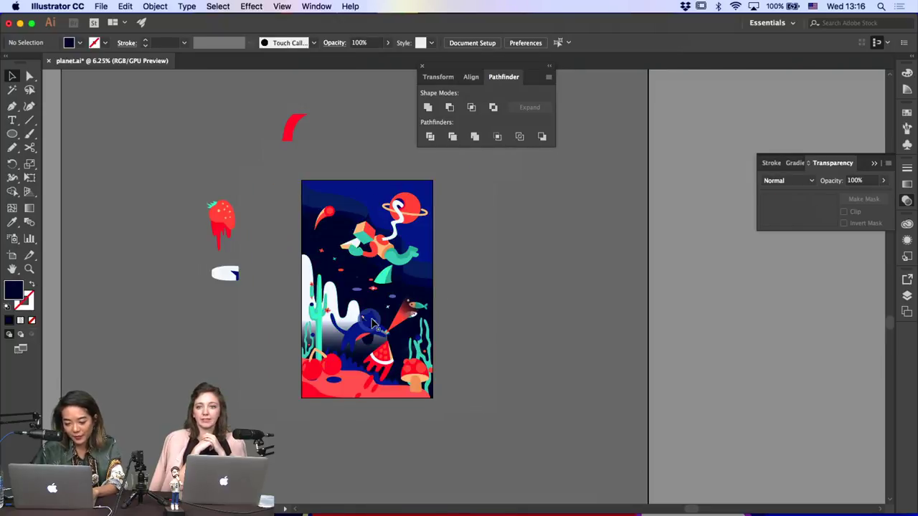
Try filling the white gradient hills behind the cactus with solid teal green, and undo the fill
click(435, 271)
click(593, 281)
key(super+z)
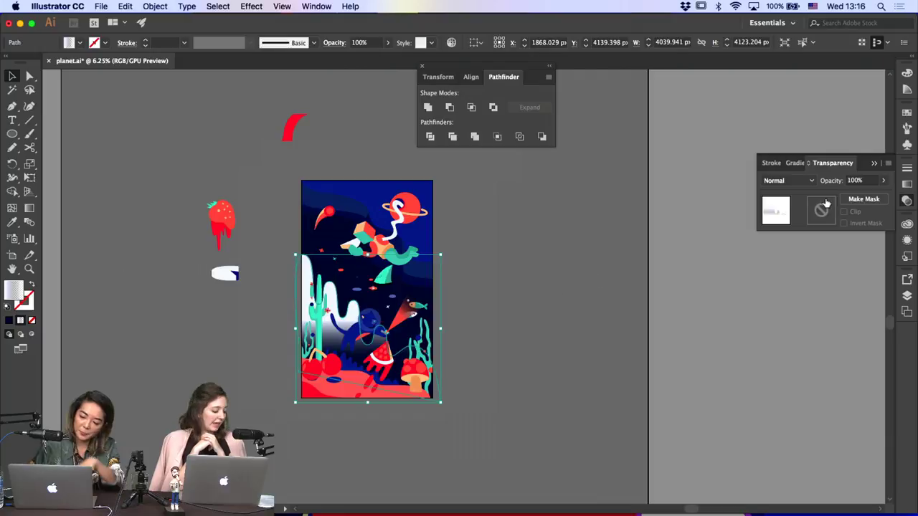
click(794, 166)
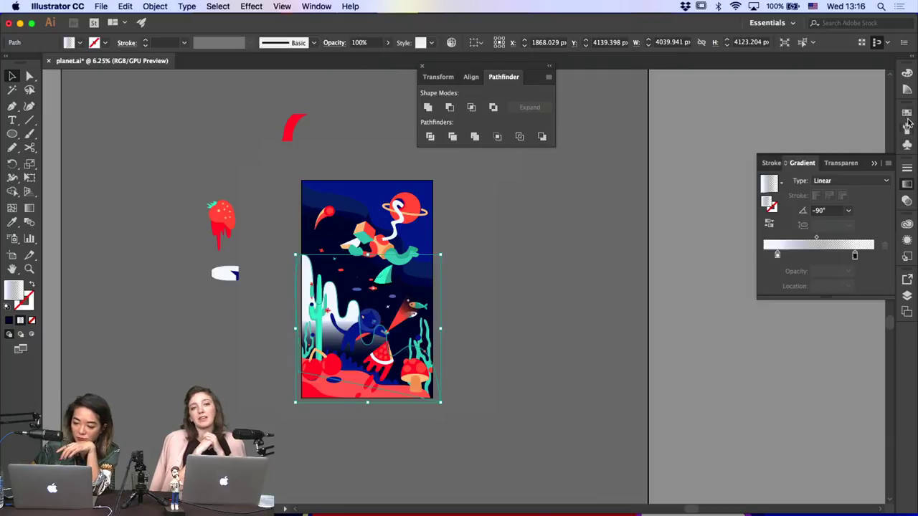
click(907, 115)
click(811, 142)
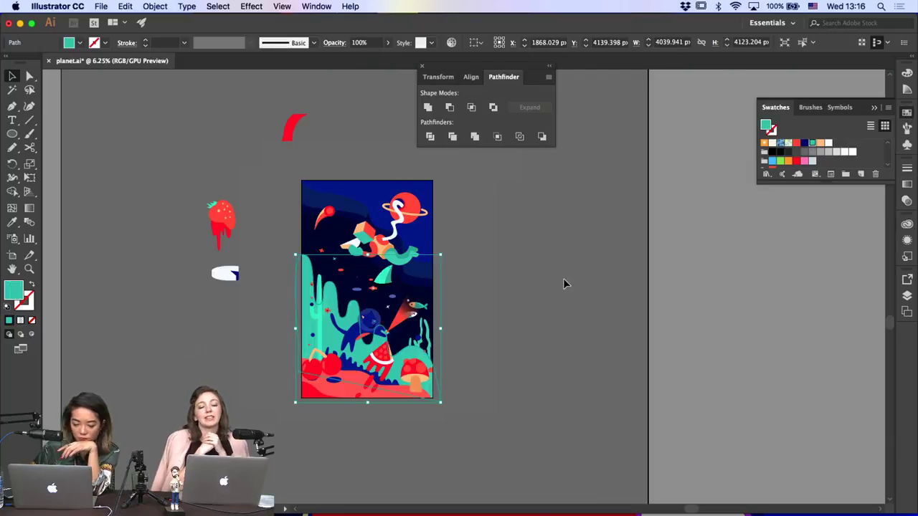
click(563, 281)
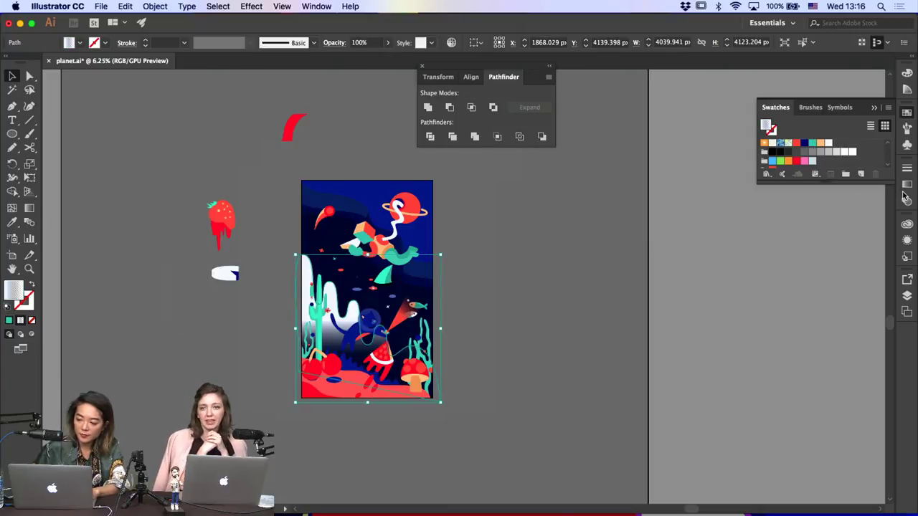
Detach the color swatches from the dock and show them beside the hills' gradient settings
click(906, 187)
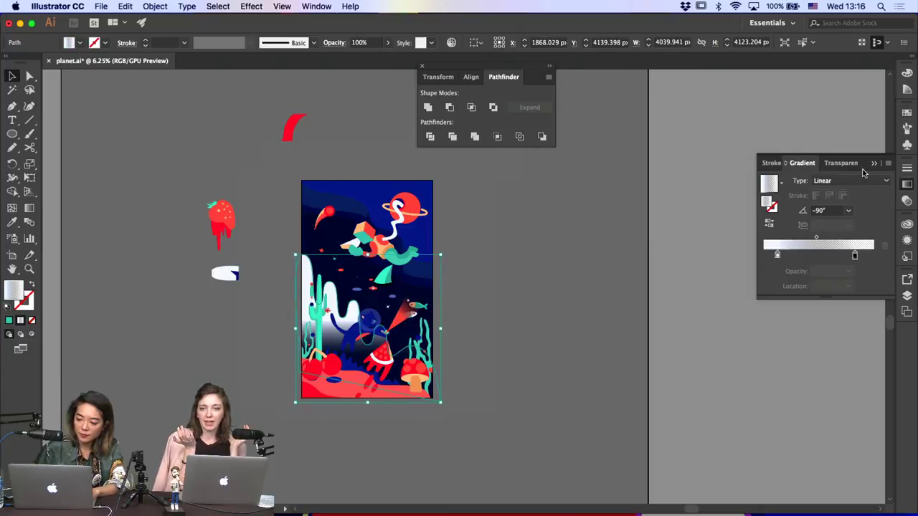
click(907, 112)
drag(907, 112, 767, 102)
click(766, 106)
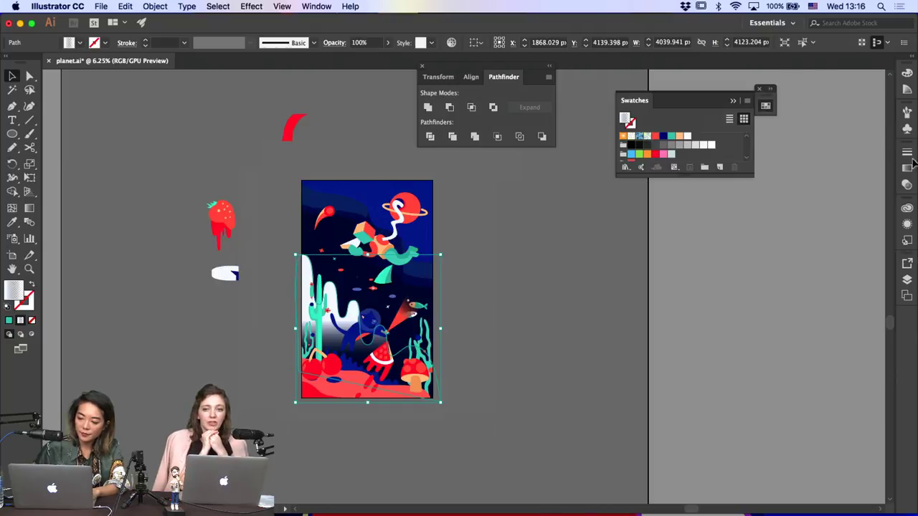
click(907, 168)
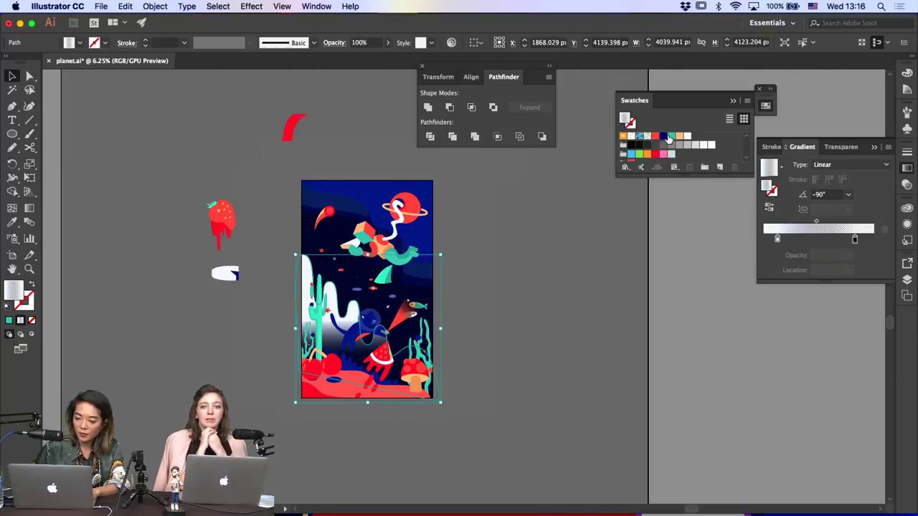
Try replacing the light color stop of the hills' linear gradient with the teal green swatch
click(672, 136)
key(super+z)
drag(671, 136, 780, 239)
key(a)
click(513, 341)
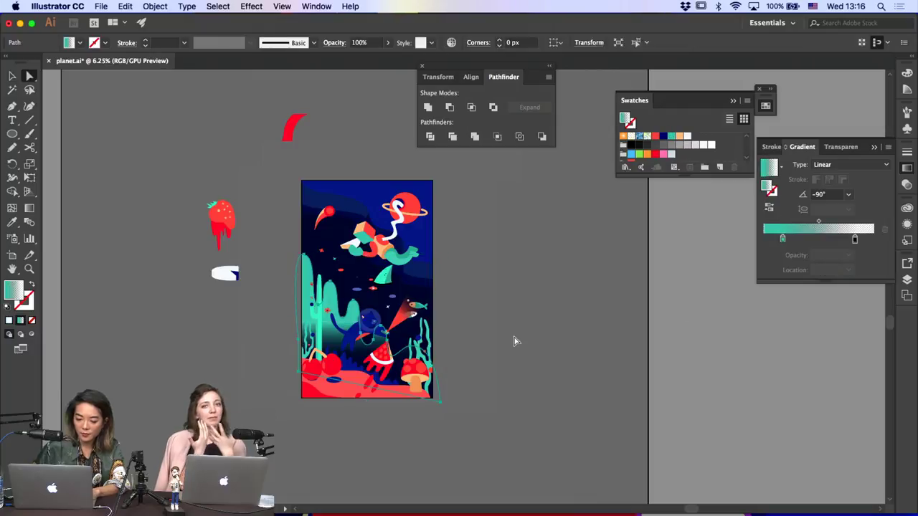
Try lowering the teal hills' opacity to 57%, and undo both the opacity and the gradient color change
click(333, 307)
click(846, 148)
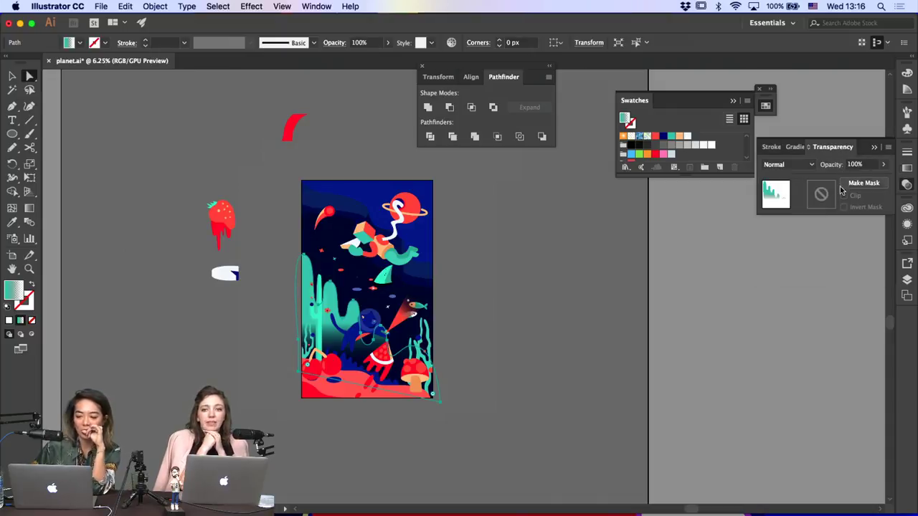
click(882, 164)
drag(882, 177, 863, 178)
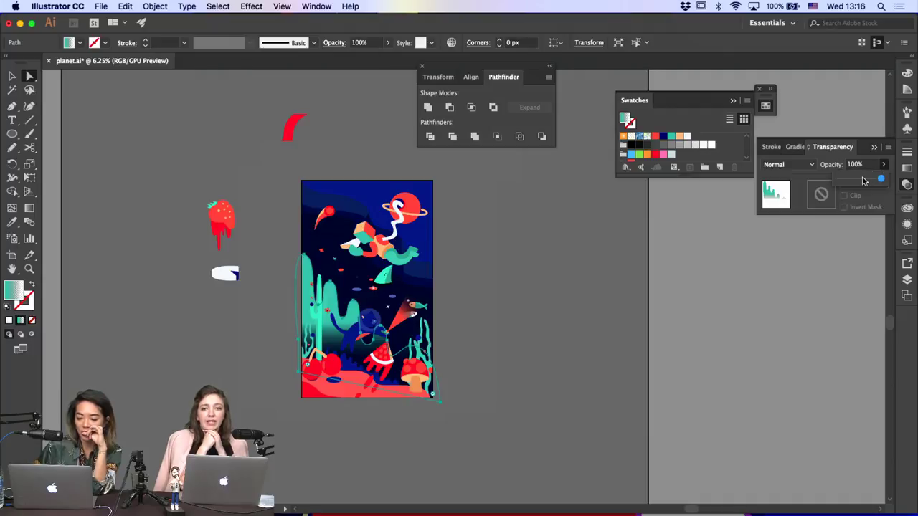
click(673, 281)
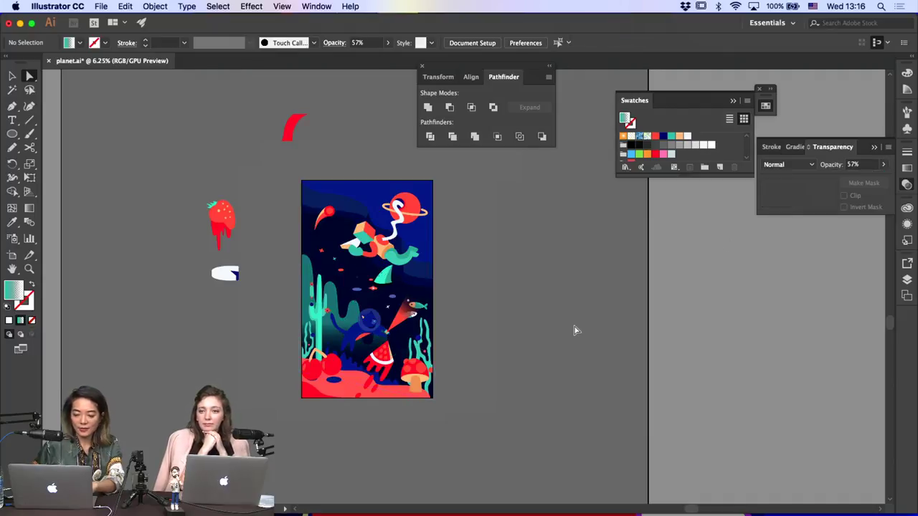
key(super+z)
key(super+z)
key(super+z)
key(super+z)
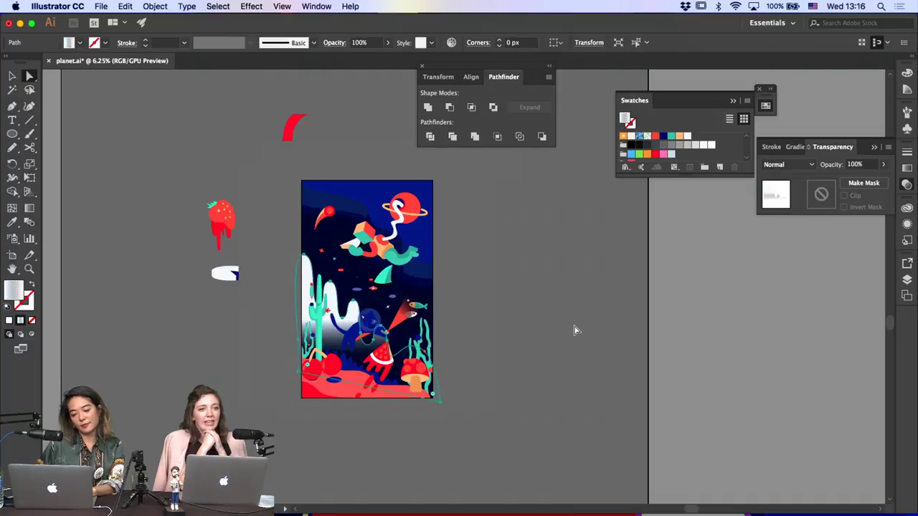
Try recoloring the blue upper sky shape with the pale white color, and undo the change
click(573, 331)
click(426, 248)
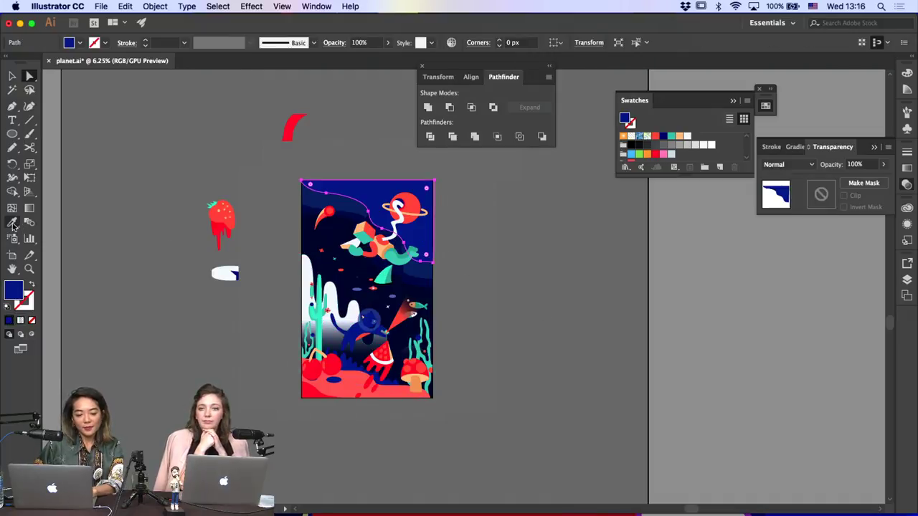
click(250, 353)
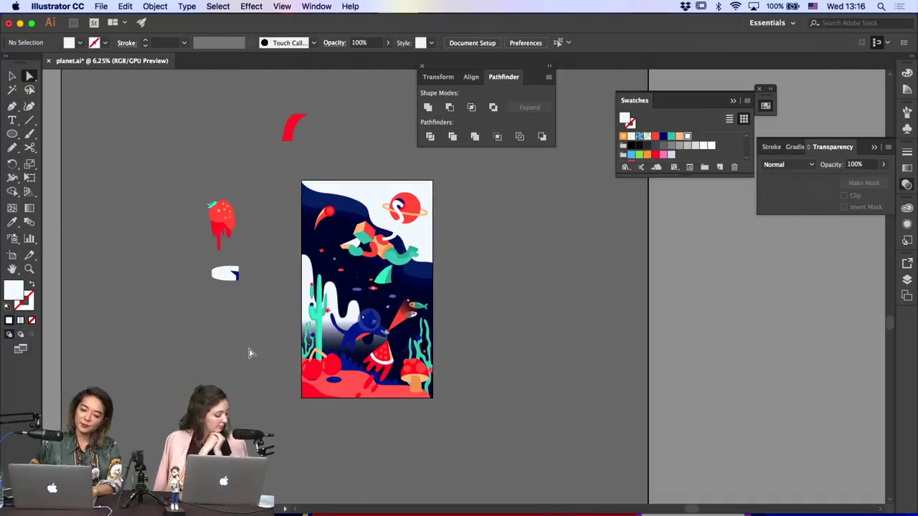
key(super+z)
click(251, 345)
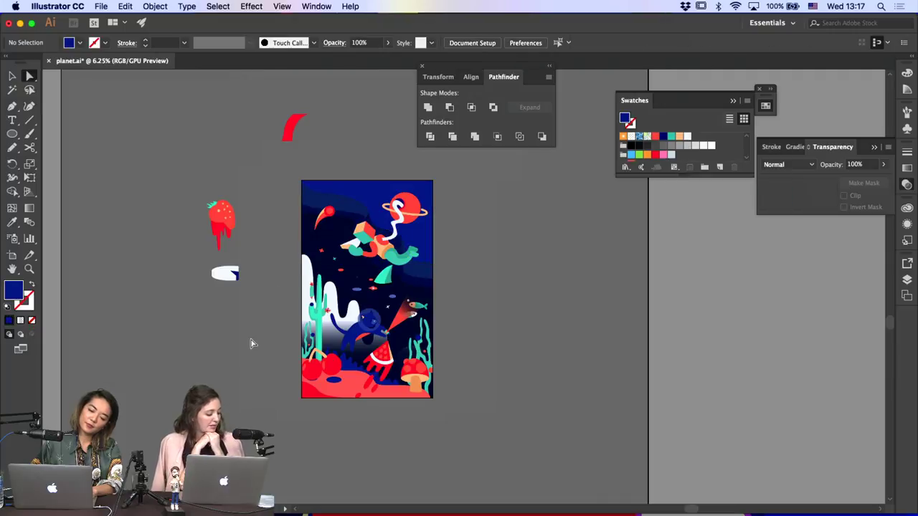
Reshape the white hills' anchor points, deepening the valley to about X 1152, Y 4527 px and setting the small peak near X 1467, Y 3357 px
click(333, 301)
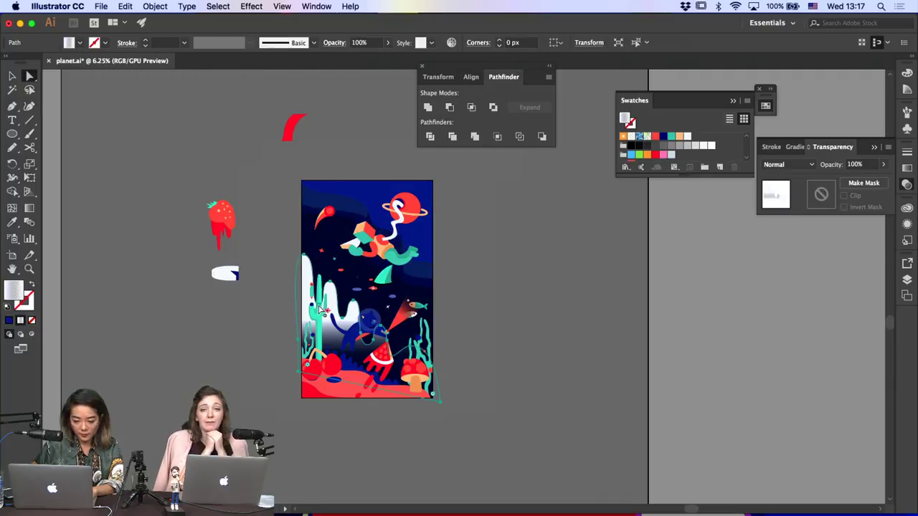
click(322, 307)
drag(320, 264, 343, 342)
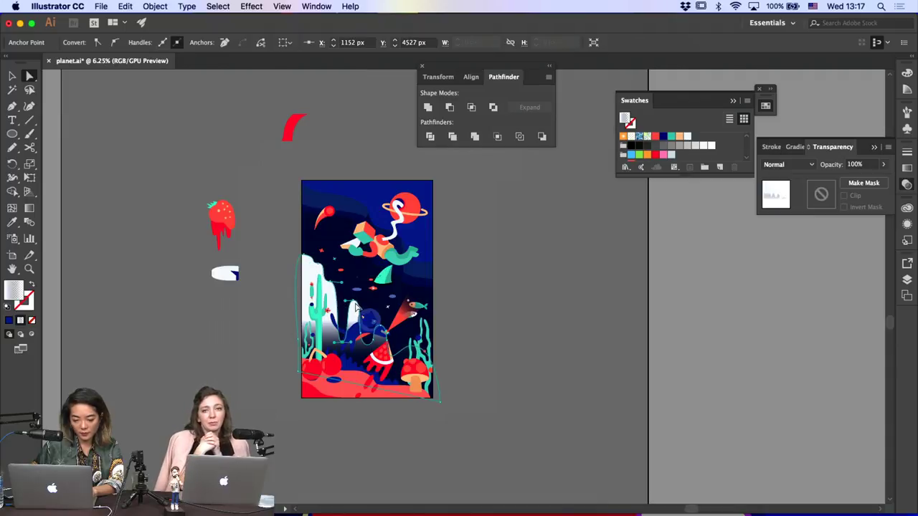
mouse_move(355, 301)
mouse_down()
mouse_move(354, 313)
mouse_move(354, 301)
mouse_up()
click(390, 341)
click(353, 321)
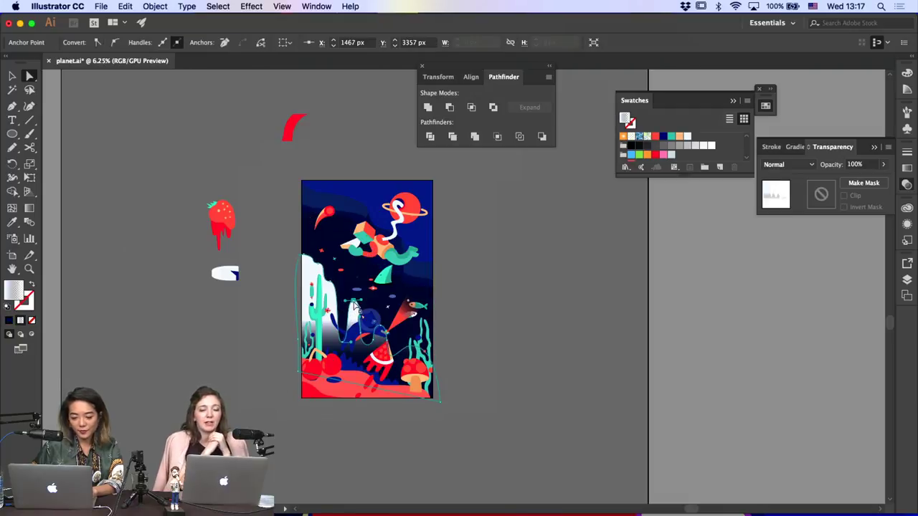
click(488, 321)
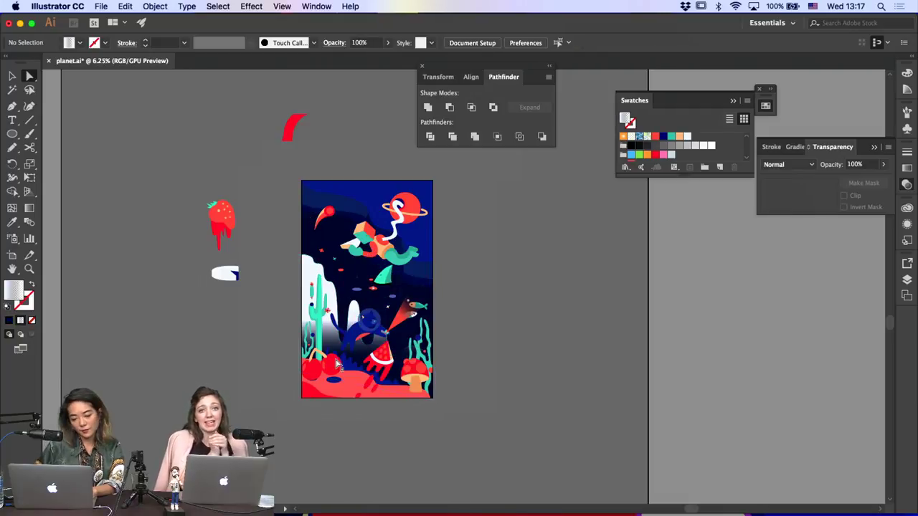
Lower the small white peak's top anchor point to about Y 3411 px
click(355, 319)
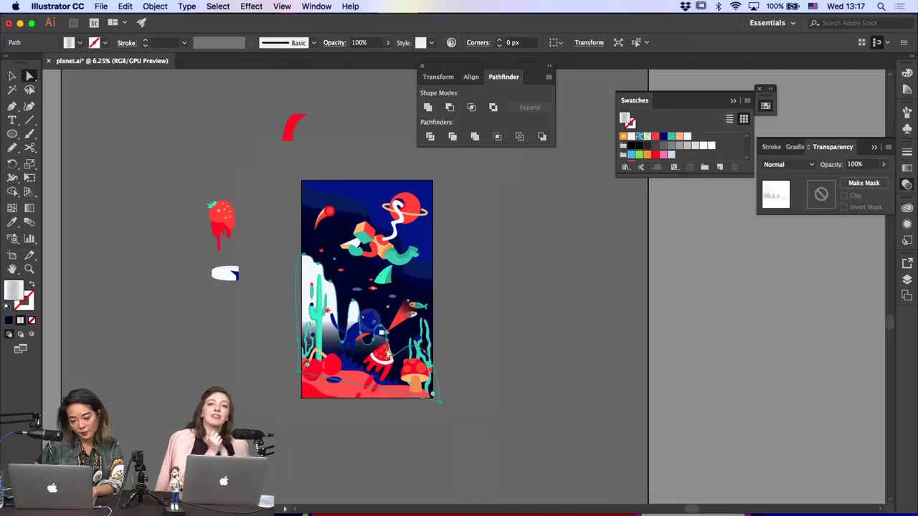
click(354, 305)
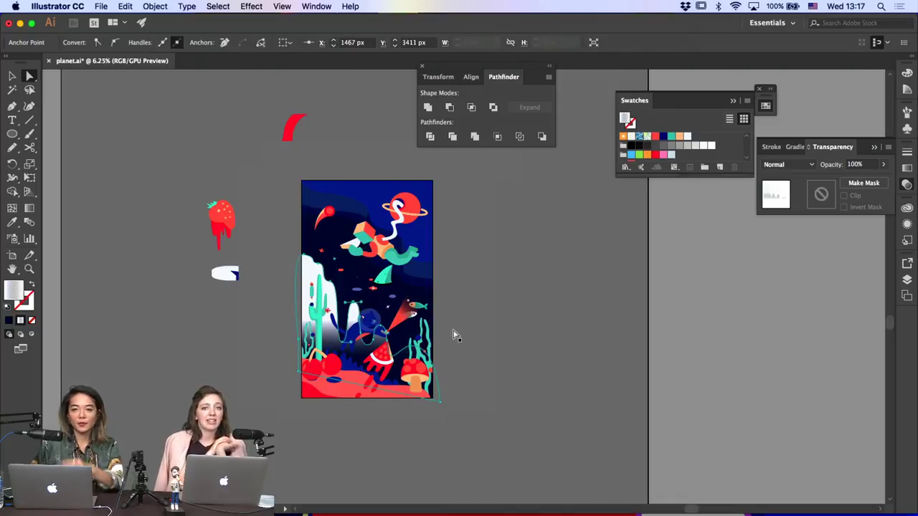
click(507, 400)
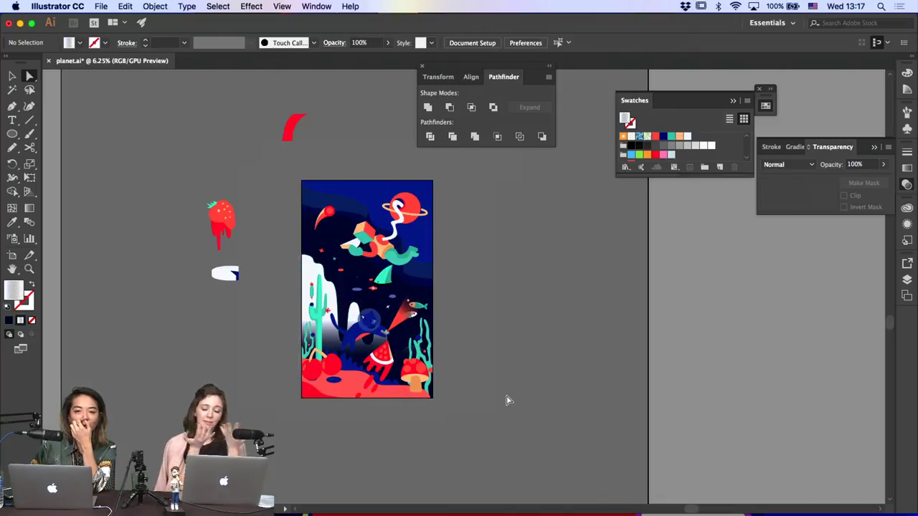
Select the blue astronaut cat together with its red light beam and the two fish
scroll(507, 400, down, 3)
key(super+equal)
key(super+equal)
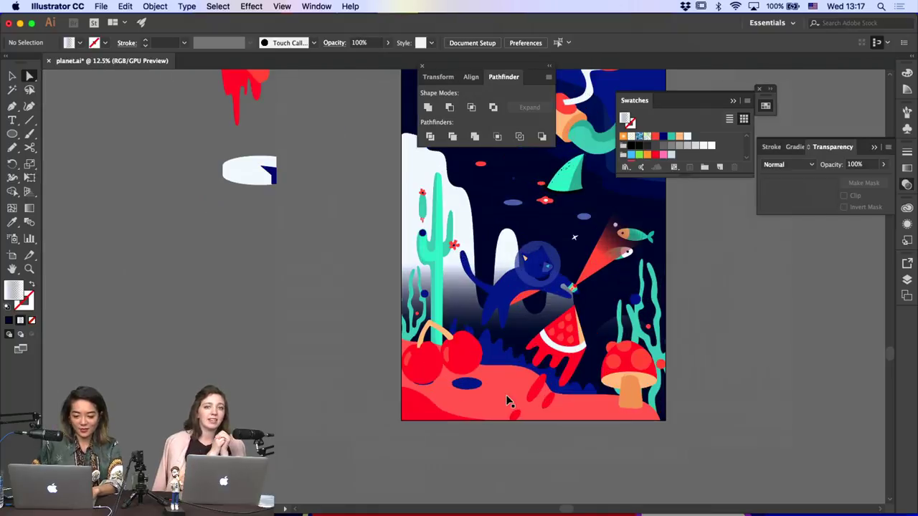
scroll(507, 400, right, 5)
click(334, 312)
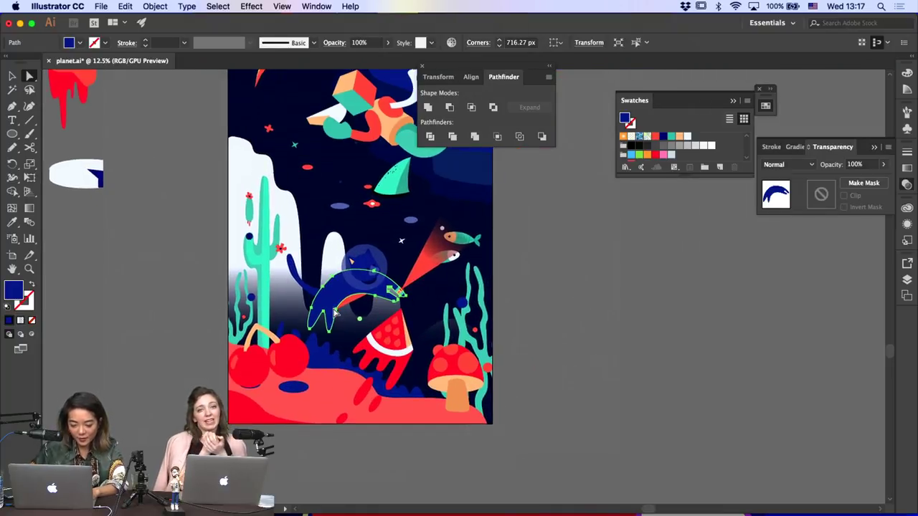
scroll(215, 272, down, 3)
click(10, 77)
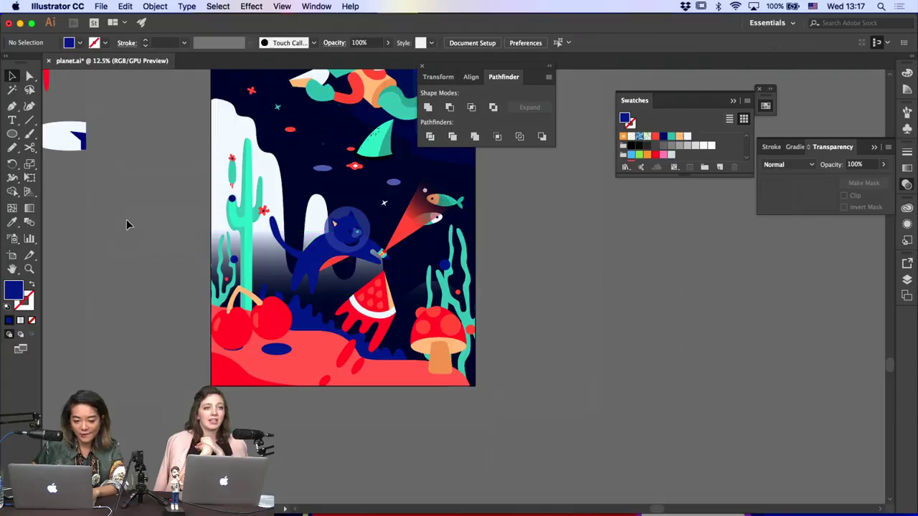
click(337, 256)
shift+click(461, 202)
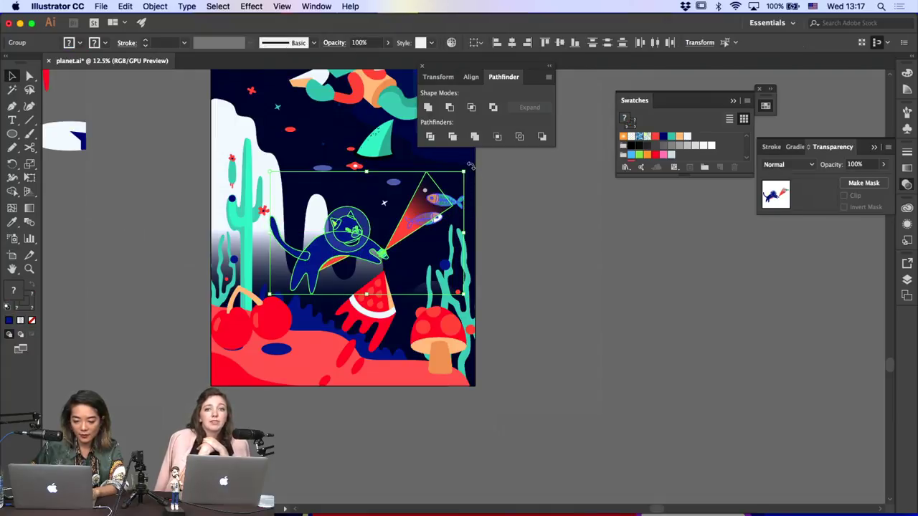
Rotate the astronaut cat with its flashlight beam and fish slightly, group the artwork, and move it down and left
drag(470, 165, 455, 147)
key(super+g)
drag(406, 208, 401, 224)
click(512, 228)
Recolor the spiky blue grass behind the red ground with the darker blue of the sky's cloud band
key(a)
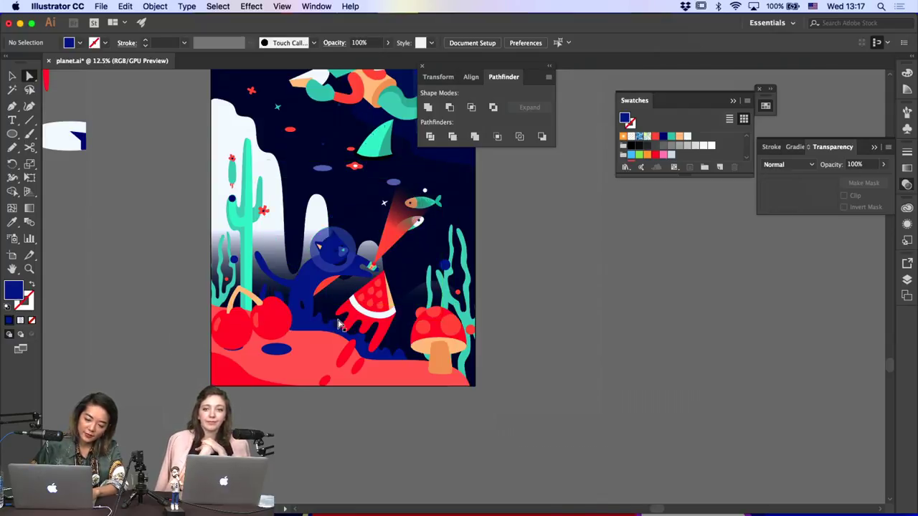
click(332, 321)
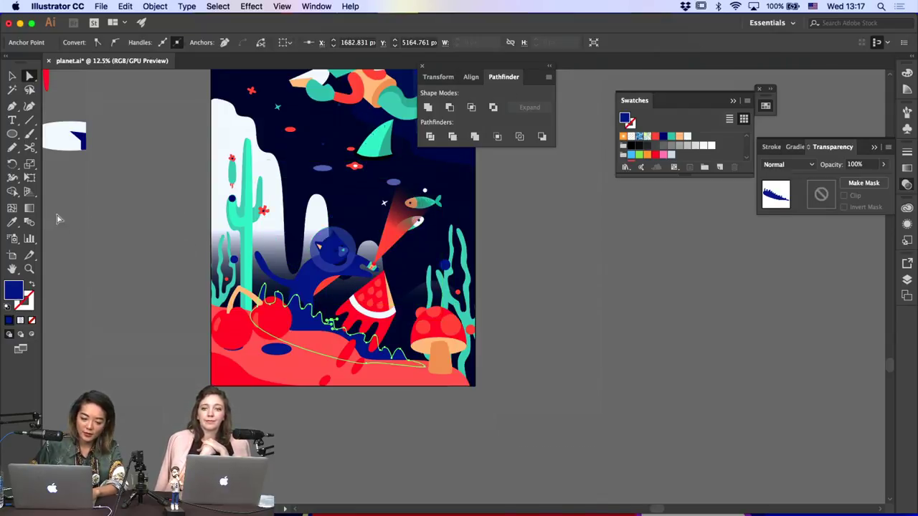
click(12, 222)
scroll(467, 215, up, 5)
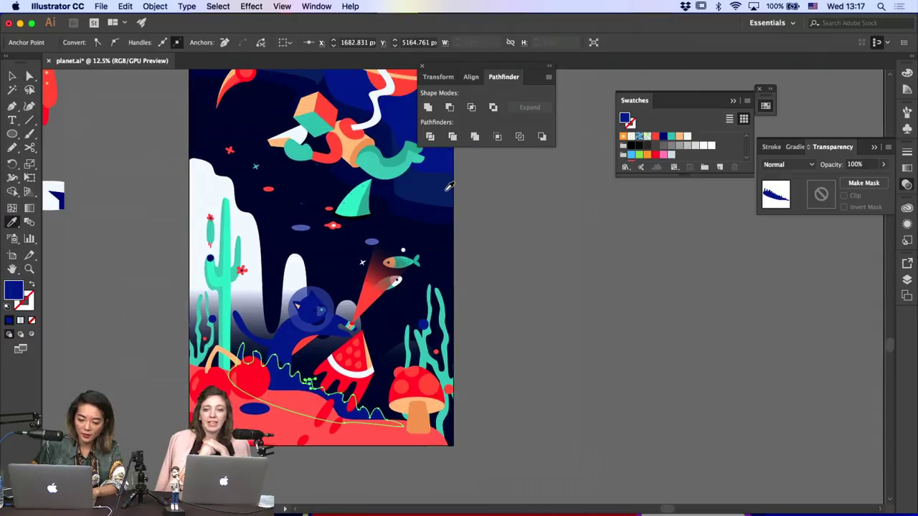
key(v)
click(506, 270)
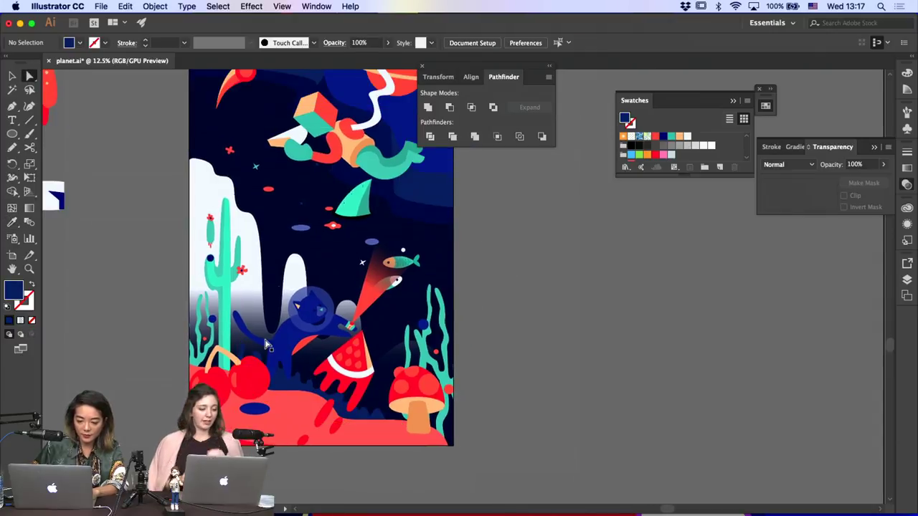
Fill the cat's translucent helmet circle with the teal swatch
click(288, 282)
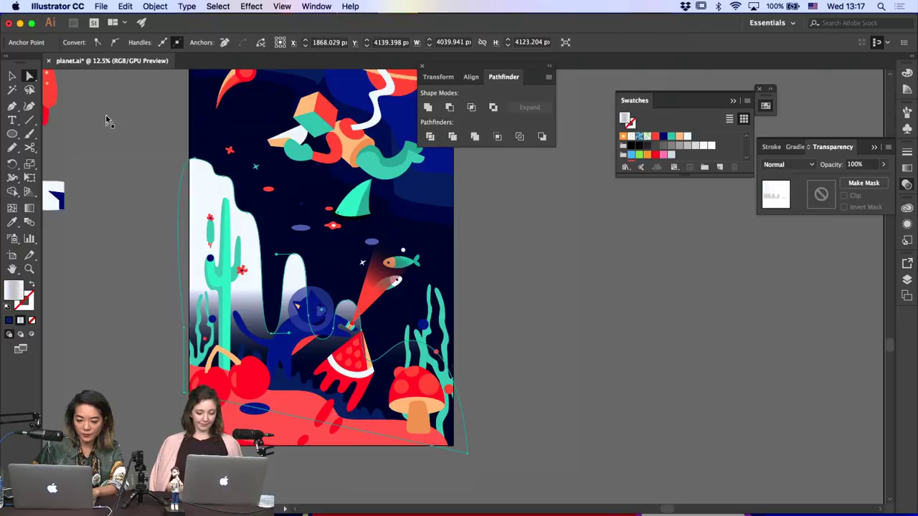
click(323, 295)
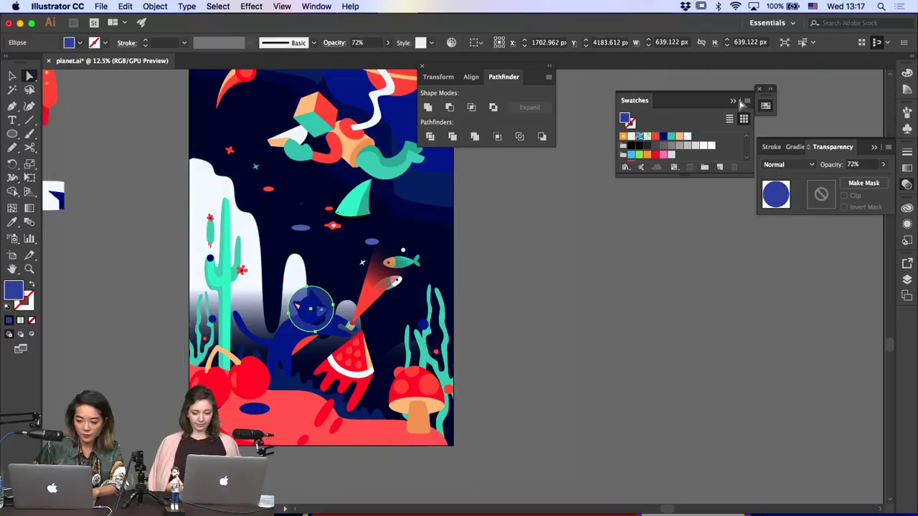
click(671, 136)
click(604, 328)
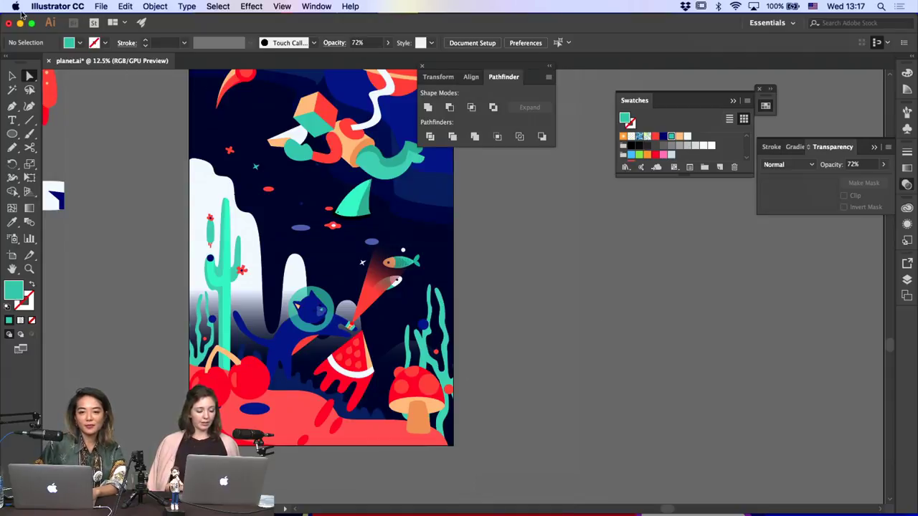
Move the tall teal seaweed behind the mushroom slightly up and toward the artboard's right edge
click(12, 76)
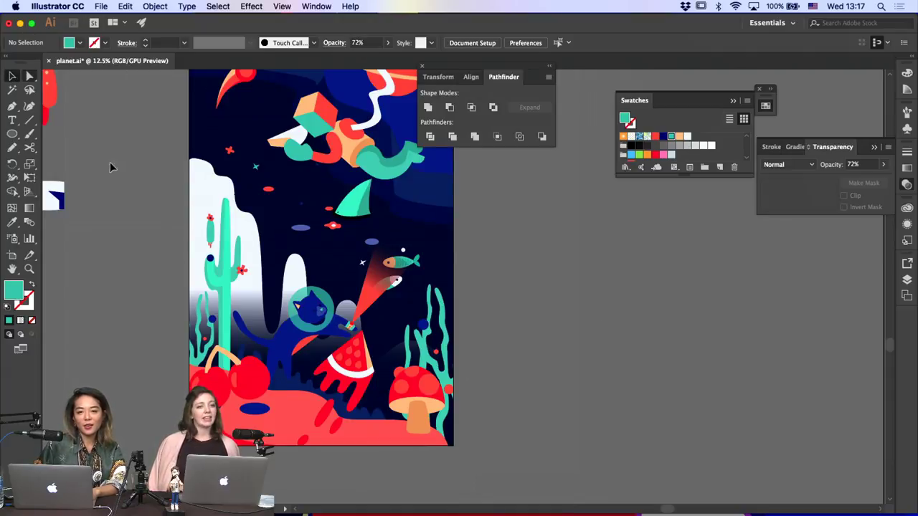
click(131, 208)
scroll(131, 208, right, 2)
scroll(131, 208, up, 1)
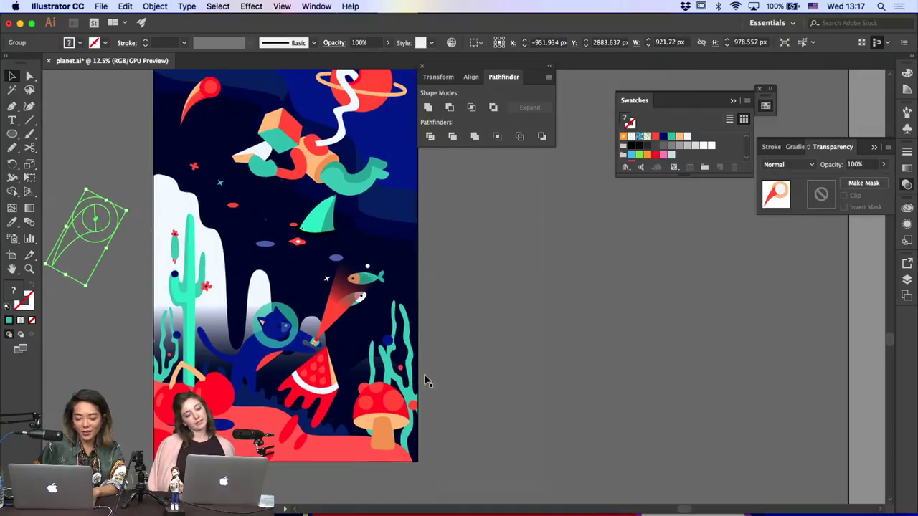
click(416, 395)
drag(413, 389, 420, 385)
click(516, 371)
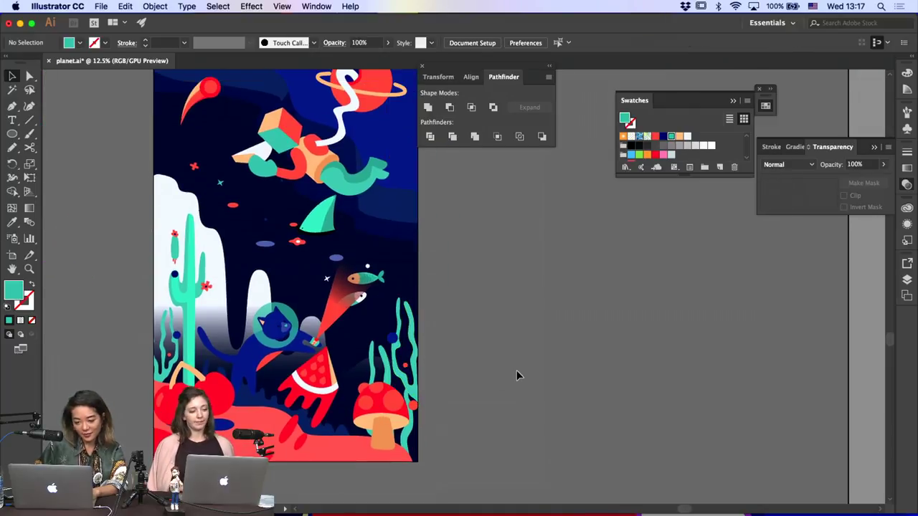
Recolor the tall seaweed at the artboard's right edge with the blue sampled from the upper sky
key(a)
click(412, 429)
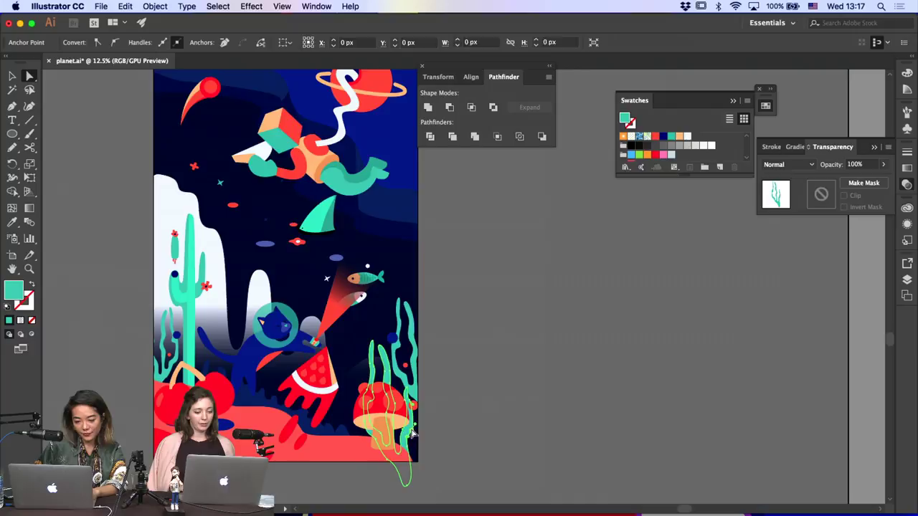
click(414, 376)
click(12, 222)
click(406, 148)
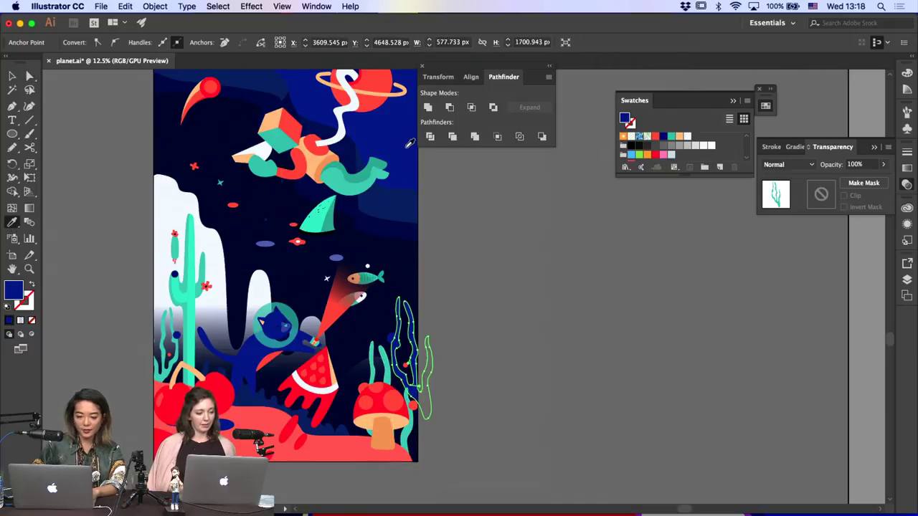
key(a)
click(521, 307)
key(super+minus)
key(super+minus)
scroll(395, 375, right, 3)
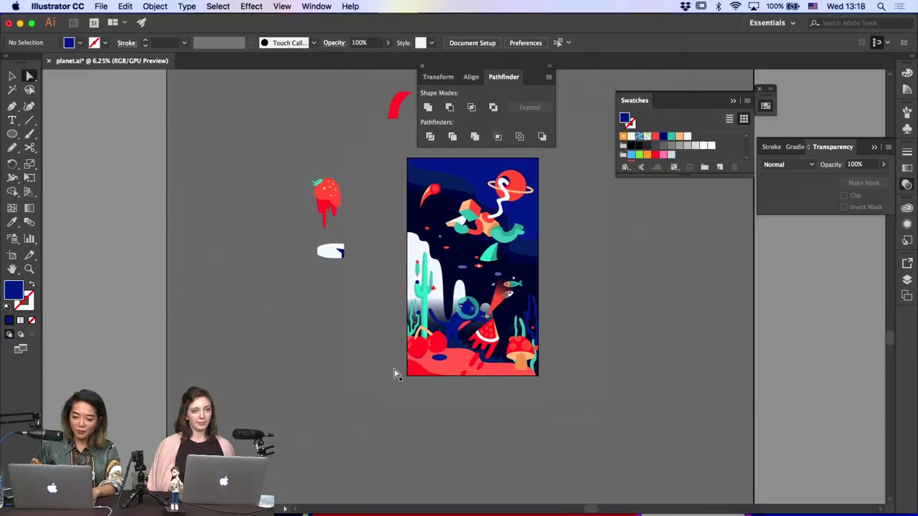
key(super+equal)
key(super+equal)
click(639, 371)
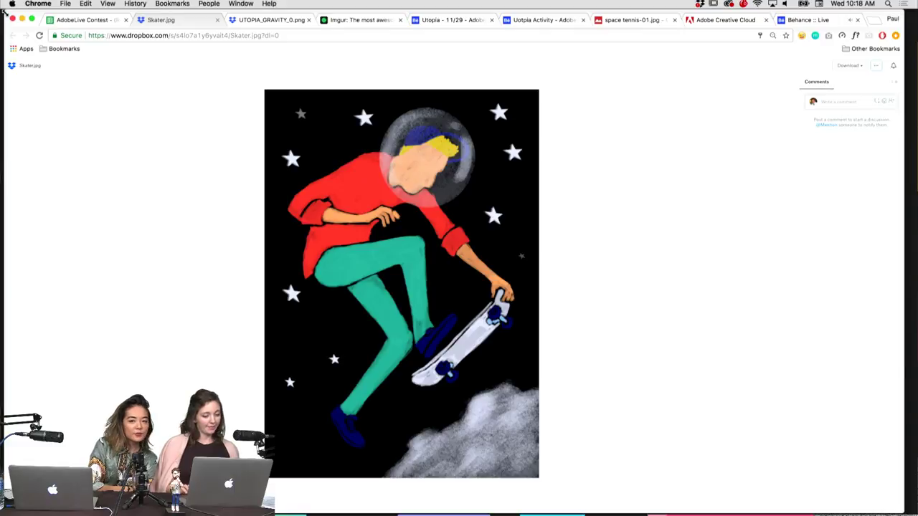
Review the submitted artworks from UTOPIA_GRAVITY_0.png through space tennis-01.jpg, enlarging the Behance project images
key(ctrl+Tab)
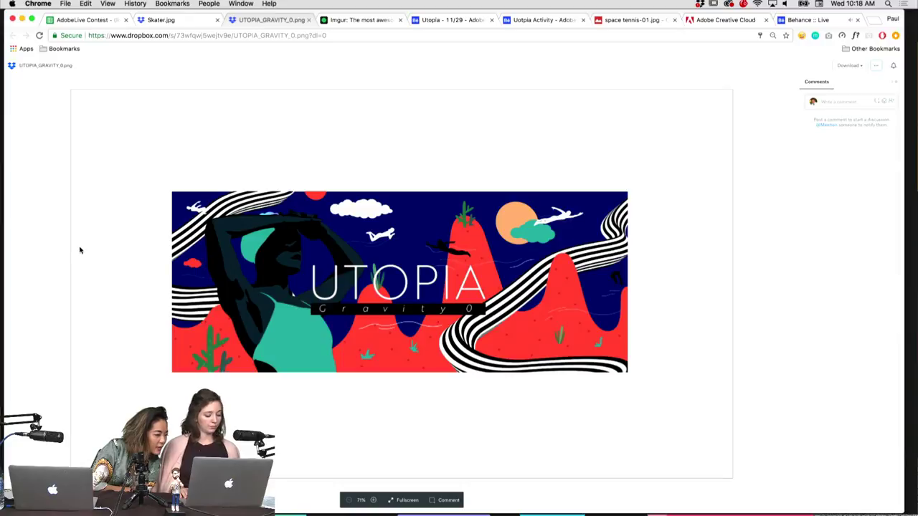
key(ctrl+Tab)
key(ctrl+shift+Tab)
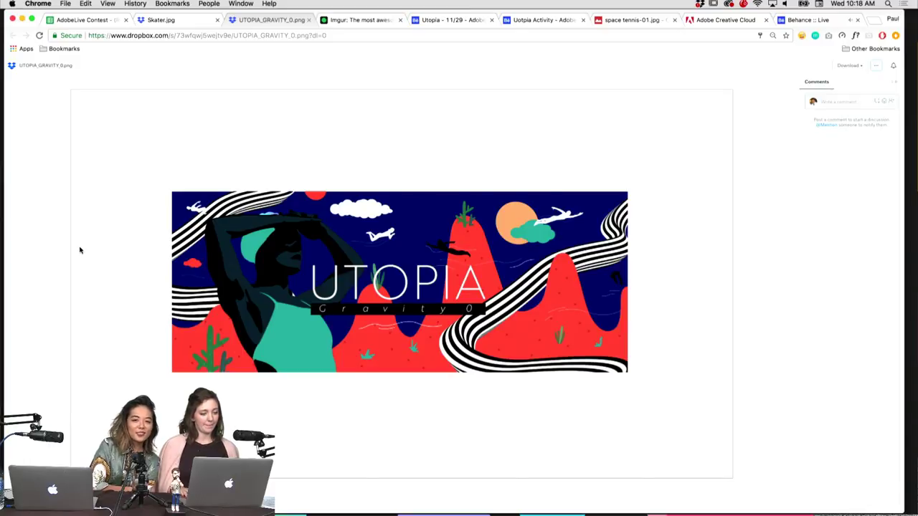
key(ctrl+Tab)
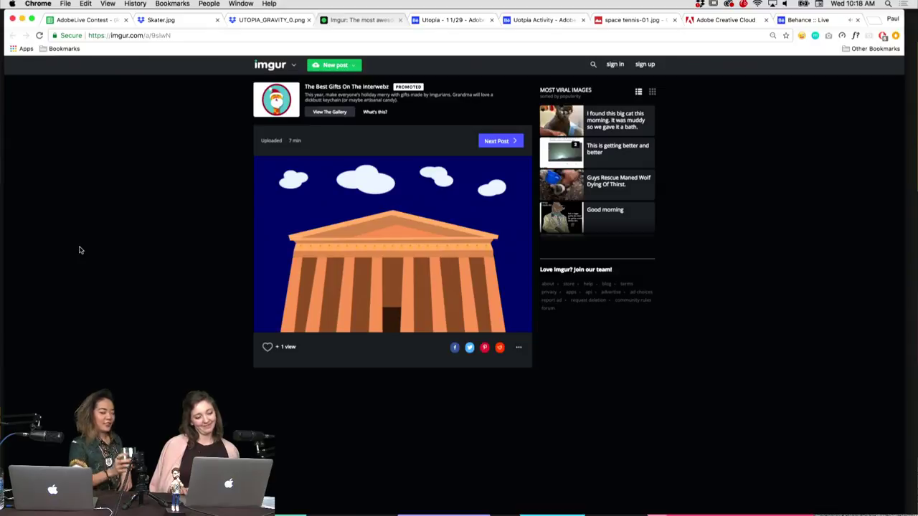
key(ctrl+Tab)
click(149, 269)
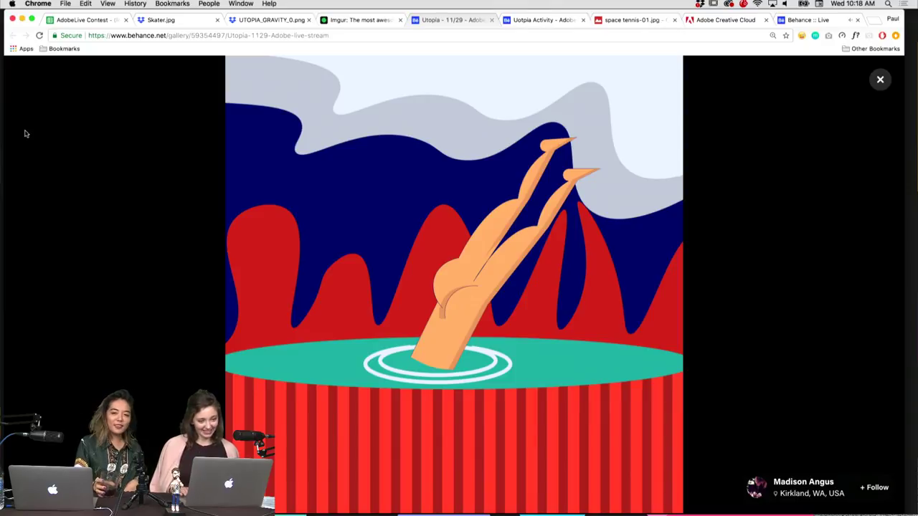
key(ctrl+Tab)
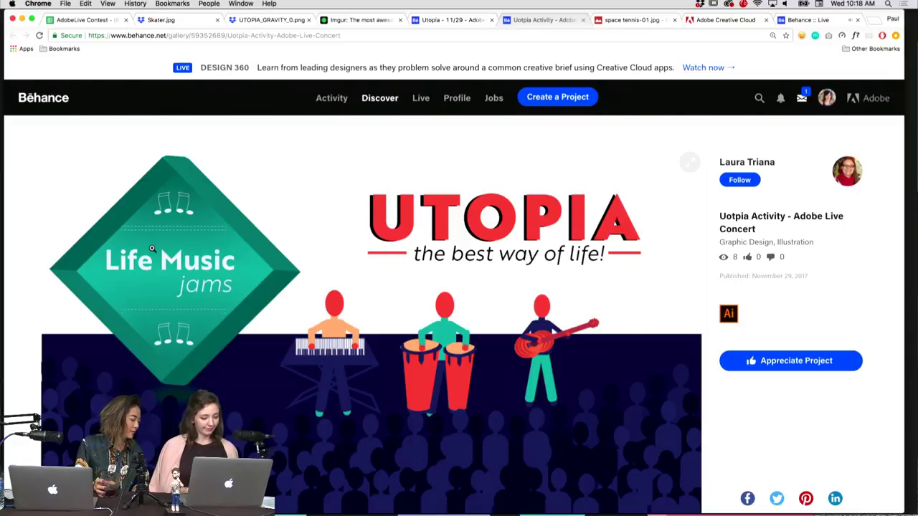
click(151, 248)
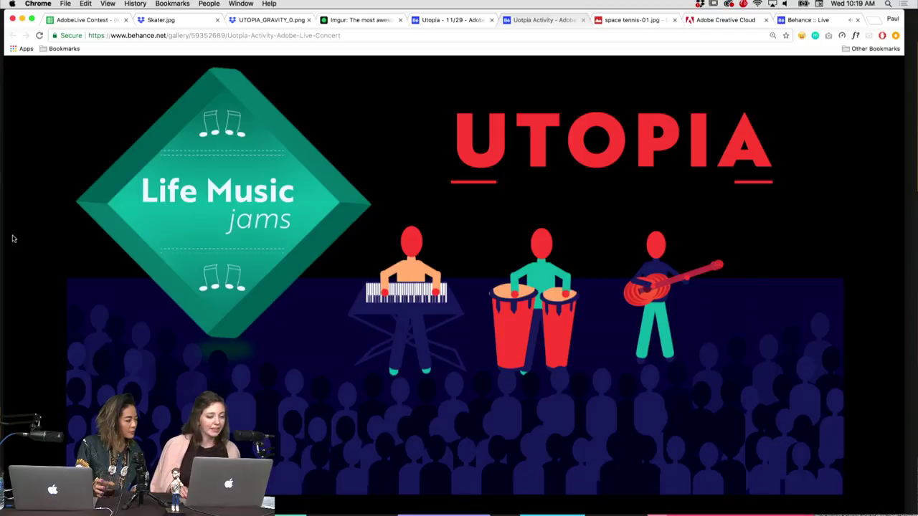
key(ctrl+Tab)
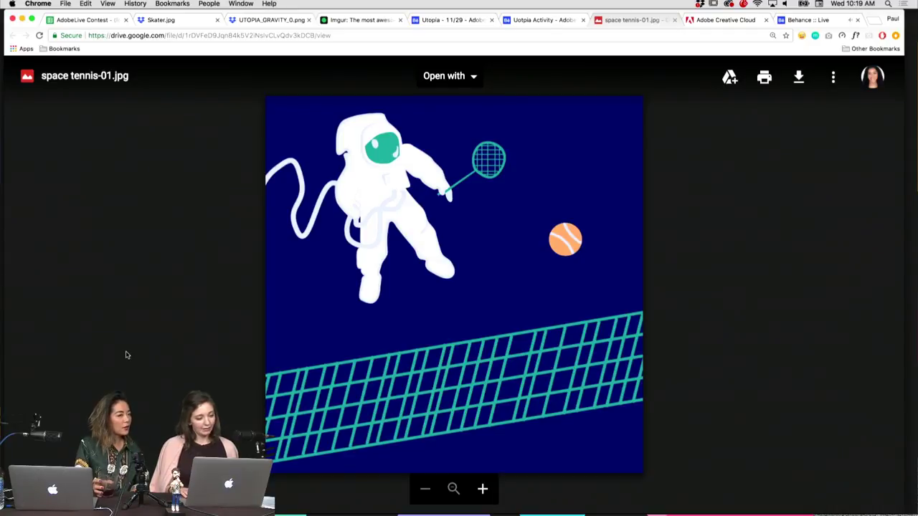
Go back through the open submissions toward the first one, Skater.jpg
key(ctrl+Tab)
key(ctrl+shift+Tab)
key(ctrl+shift+Tab)
key(ctrl+shift+Tab)
key(ctrl+shift+Tab)
key(ctrl+shift+Tab)
key(ctrl+shift+Tab)
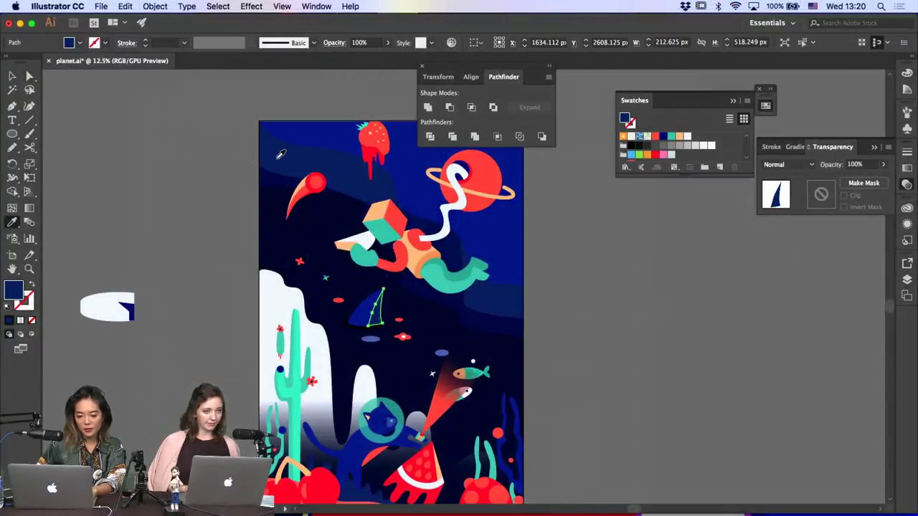
Lower the faded mountain's peak behind the mushroom by moving its top anchor point to about X 2997 px, Y 4914 px
click(192, 187)
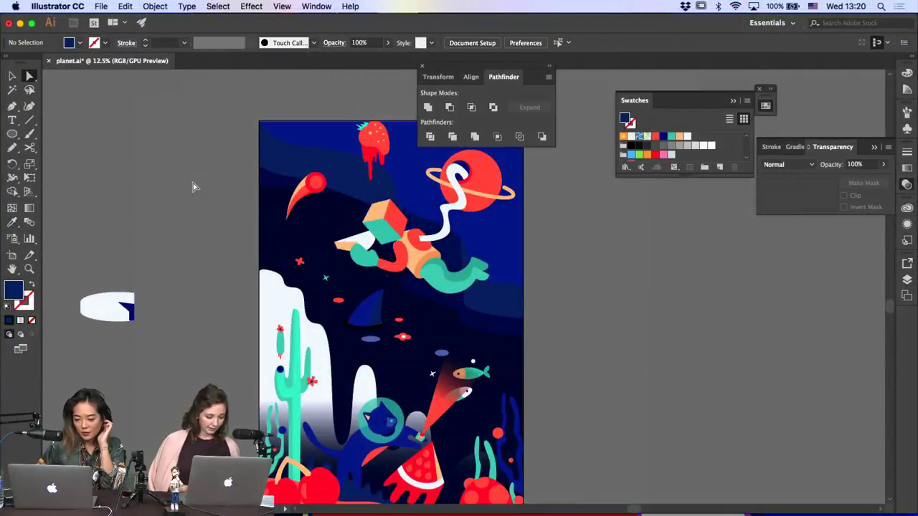
scroll(267, 225, down, 5)
scroll(266, 225, right, 4)
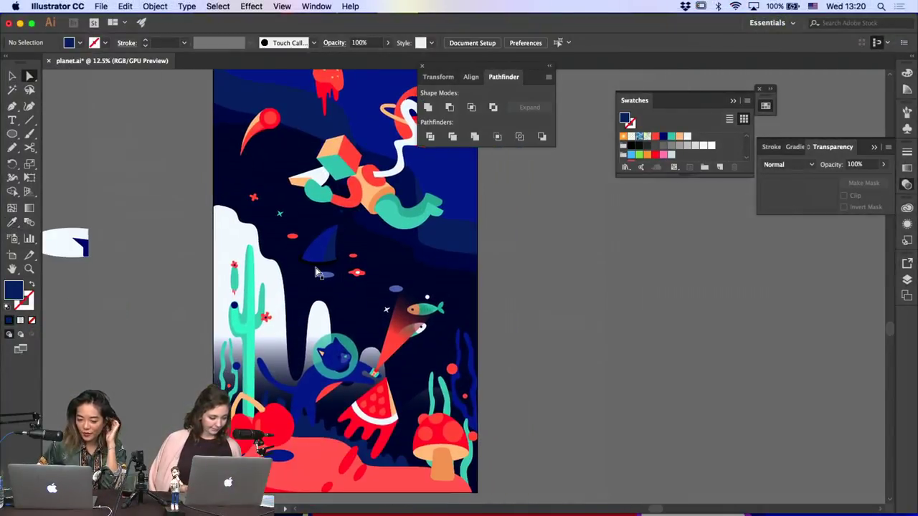
click(11, 76)
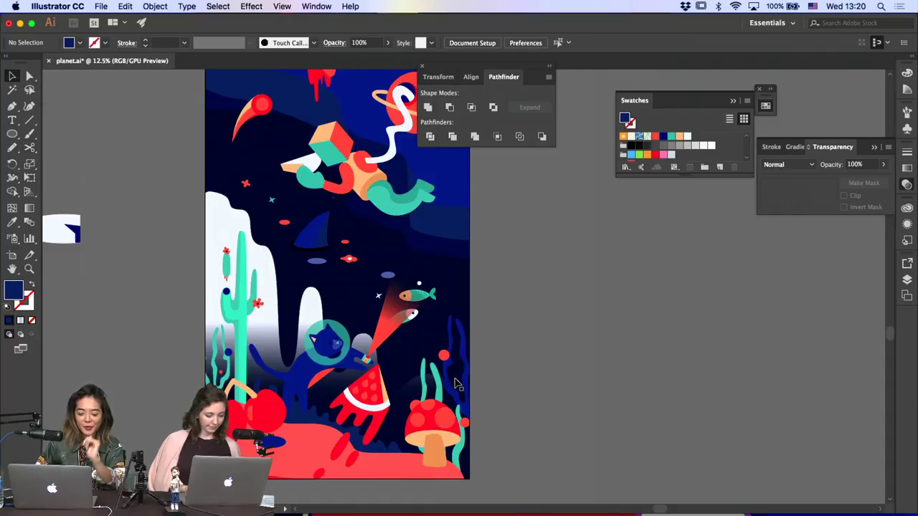
click(411, 385)
click(417, 382)
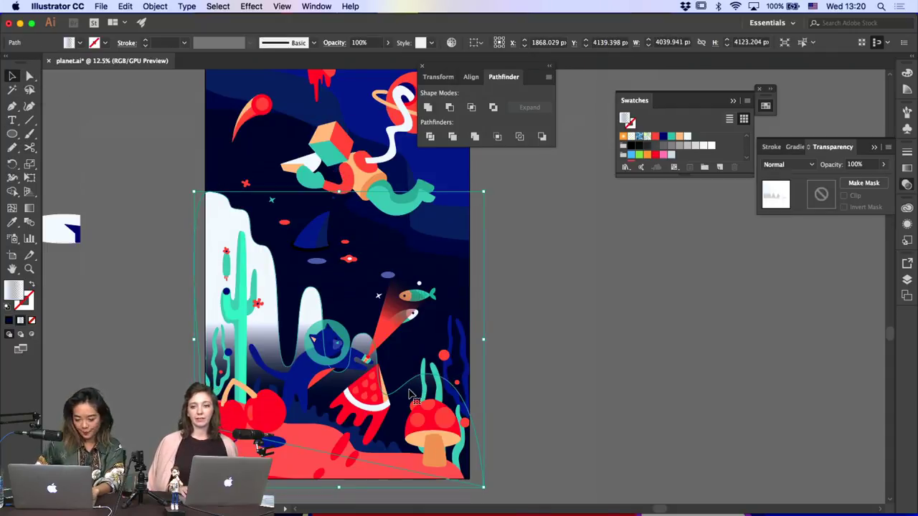
key(a)
click(426, 382)
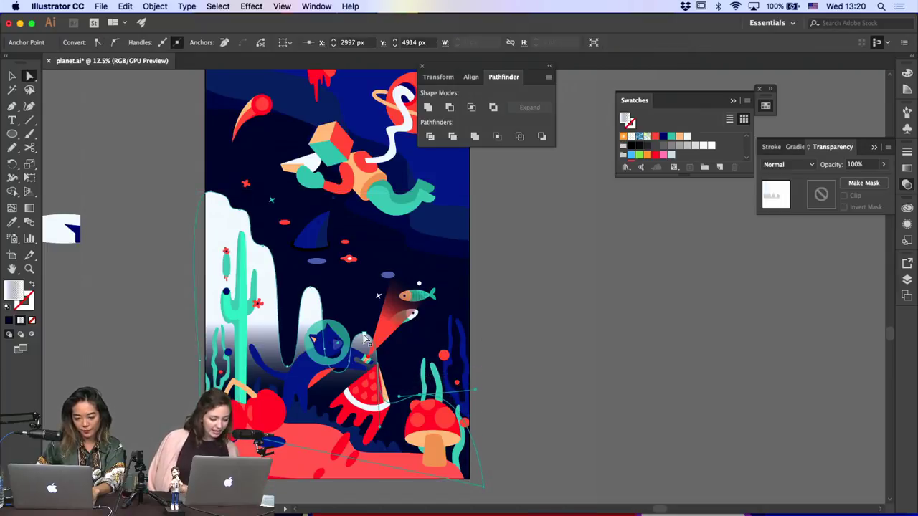
Move the anchor points of the small mountain hump beside the cat's helmet down behind the watermelon slice
click(364, 334)
shift+click(350, 362)
click(362, 337)
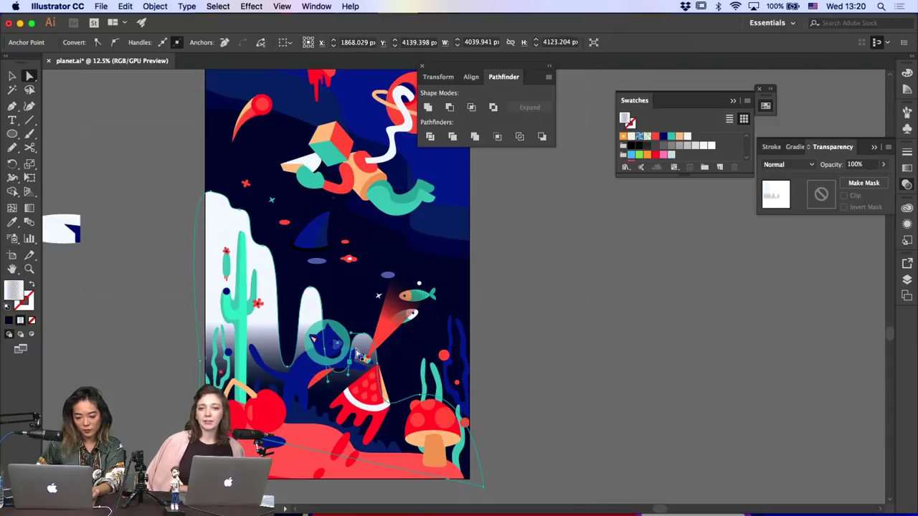
click(366, 338)
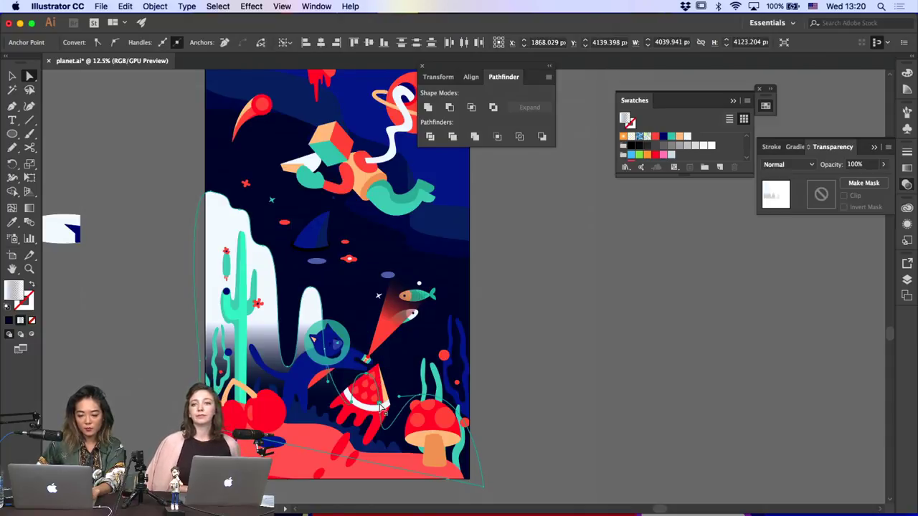
click(505, 388)
Shorten the narrow white mountain peak above the cat's helmet by lowering its top anchor point
click(316, 297)
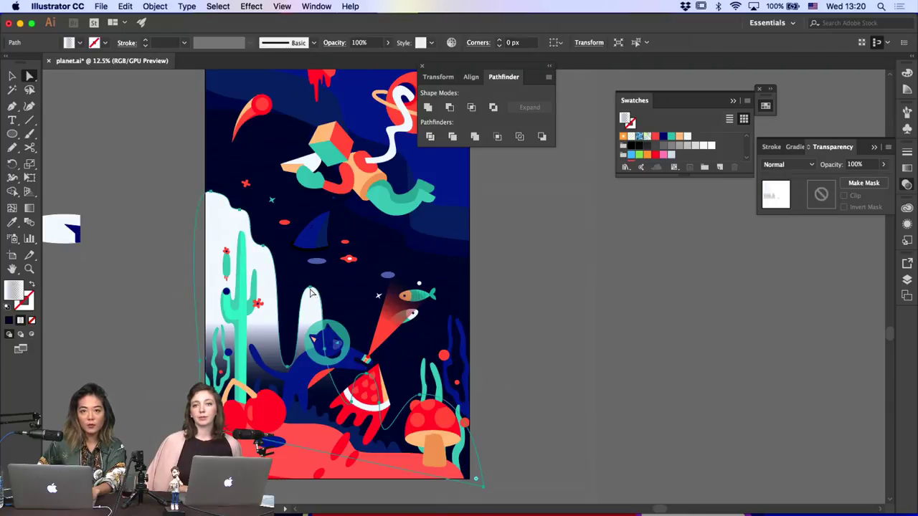
click(310, 287)
drag(310, 287, 310, 311)
click(550, 395)
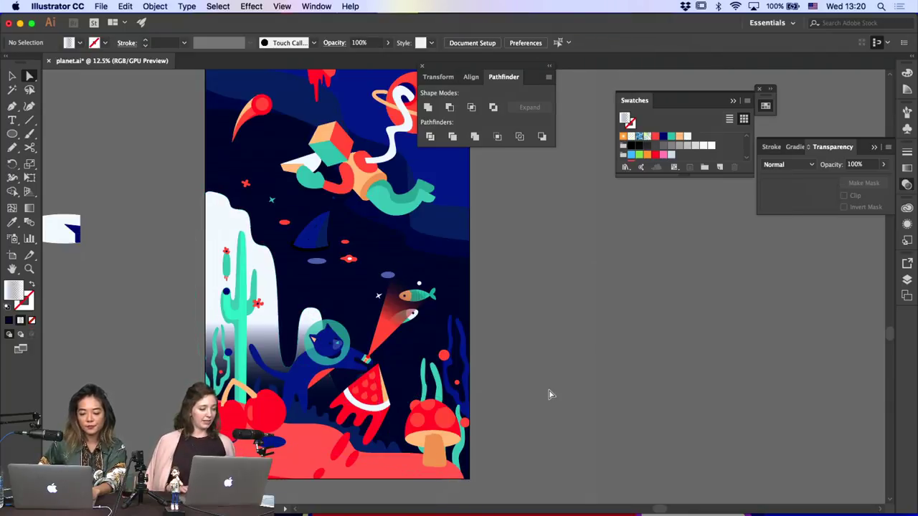
Recolor the spiky grass behind the red ground with the dark navy sampled from the sky, and select it again
click(320, 416)
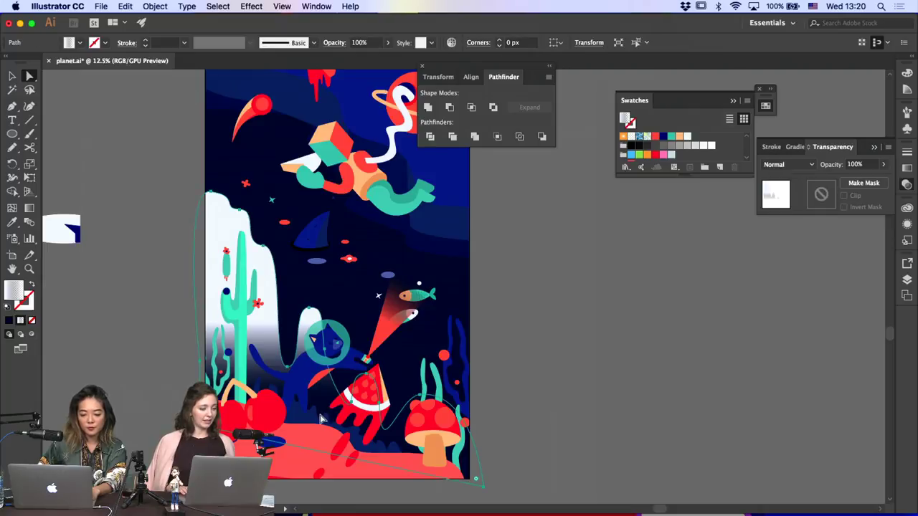
click(309, 419)
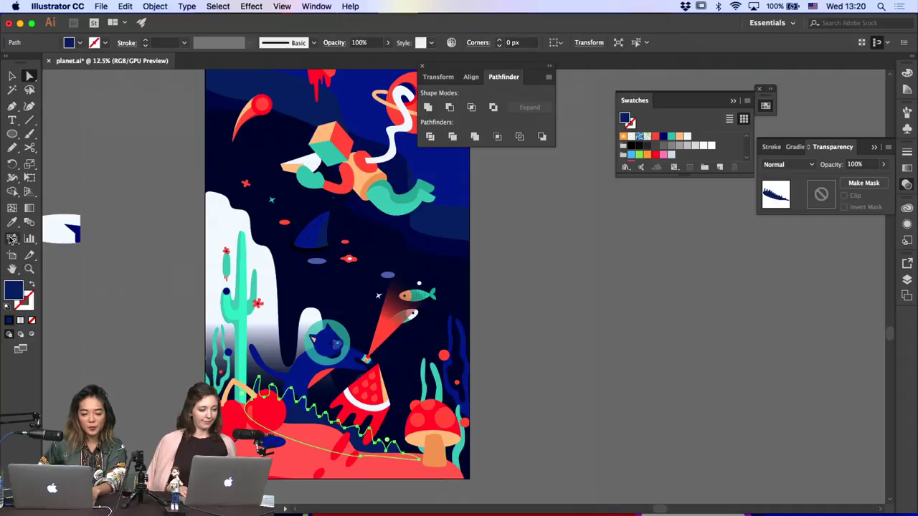
click(285, 133)
key(a)
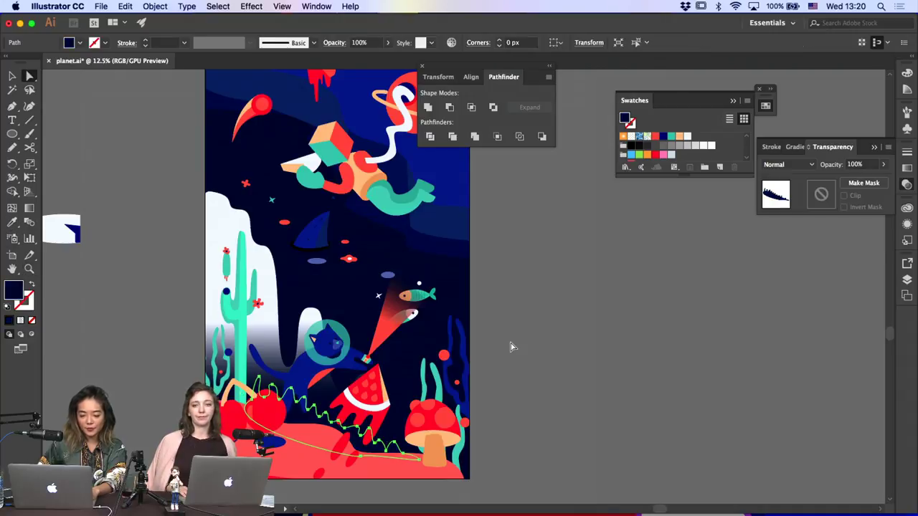
click(510, 347)
click(321, 424)
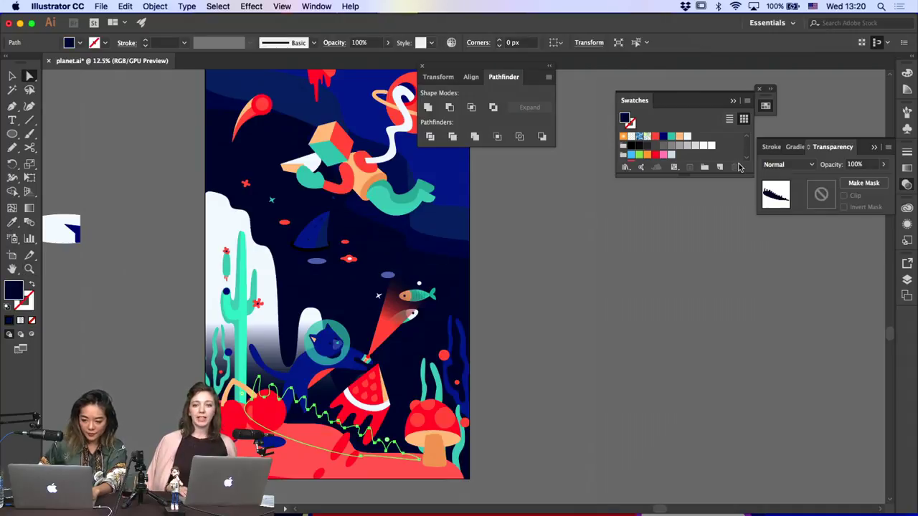
Set the spiky grass's blending mode to Multiply and deselect it
click(788, 164)
click(778, 203)
click(539, 378)
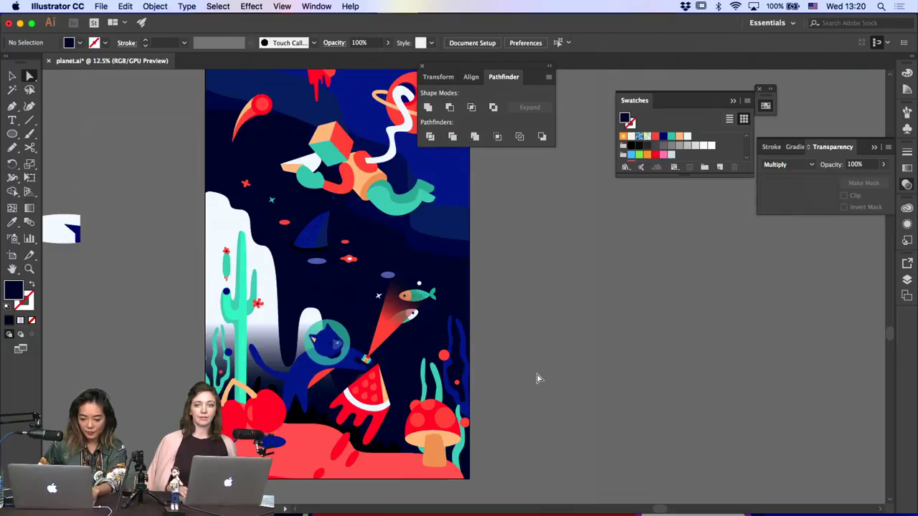
Reshape the dark navy wave's upper edge below the astronaut by adjusting its right-end anchor point and the neighbouring curve's handles
scroll(537, 378, up, 3)
scroll(538, 378, left, 1)
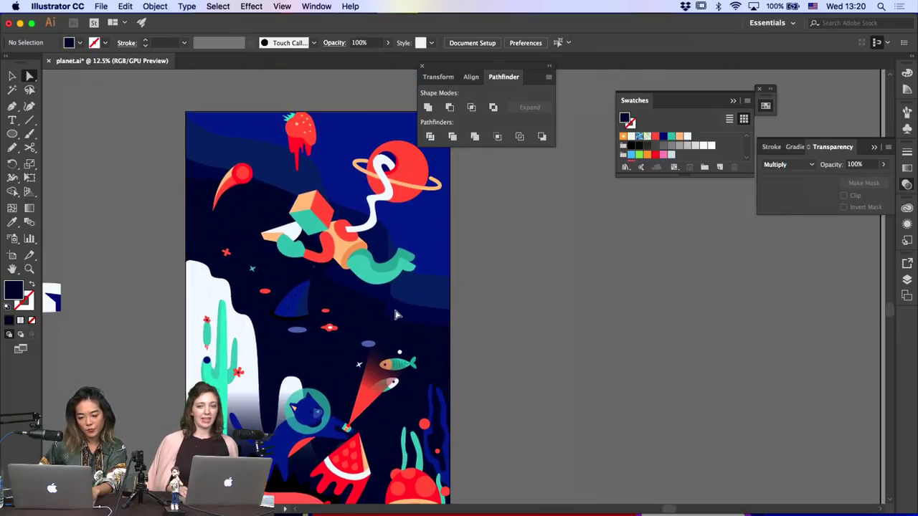
click(421, 332)
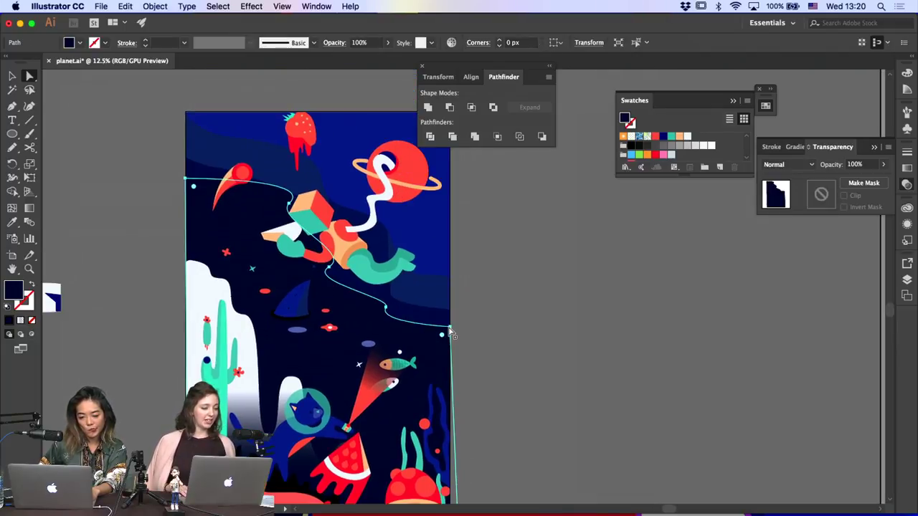
click(449, 328)
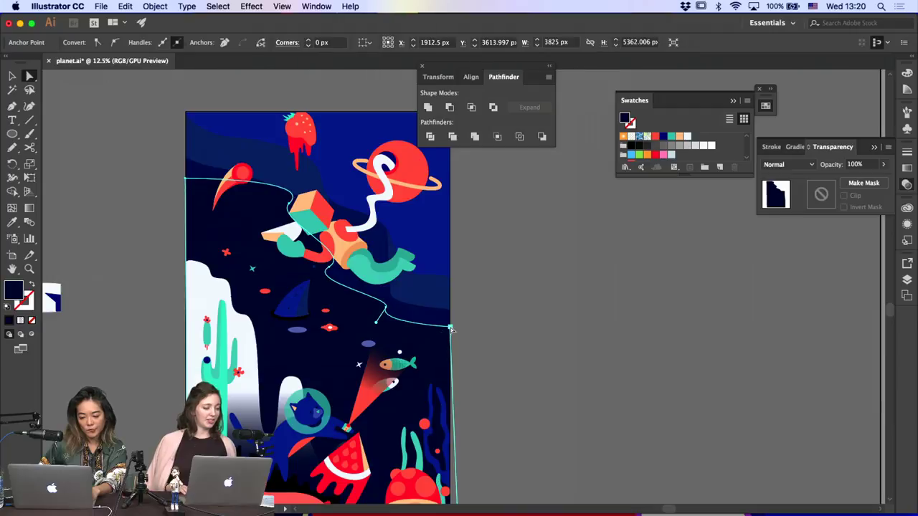
click(385, 309)
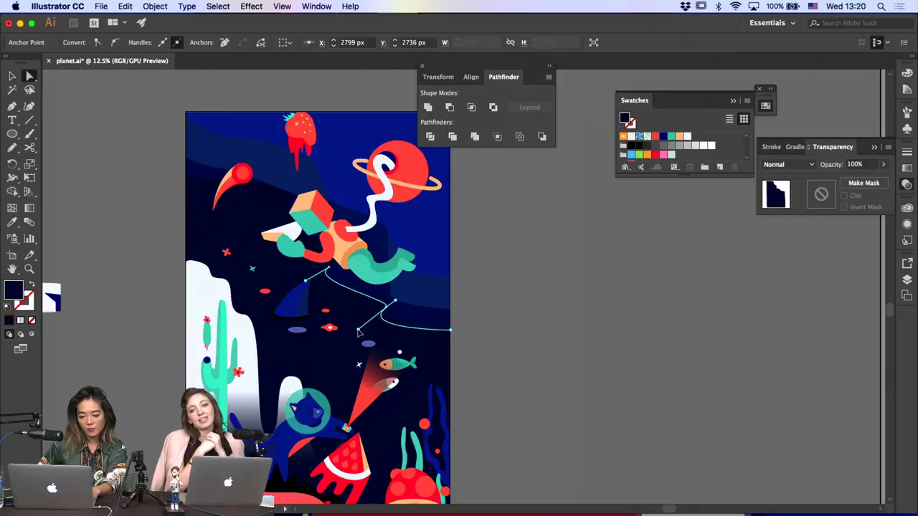
click(450, 307)
click(504, 332)
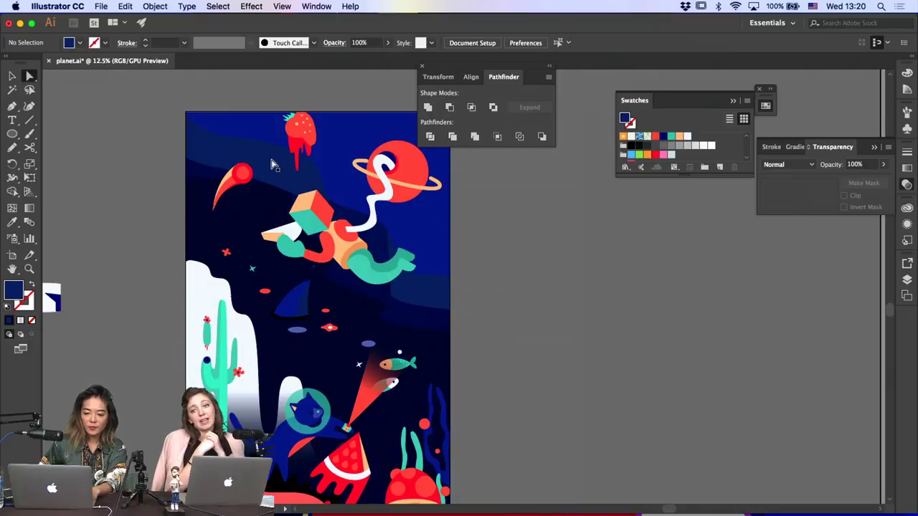
Smooth the blue band behind the comet by shifting its lower-edge anchor point toward the astronaut's head and lowering its left one to about Y 749 px
click(306, 207)
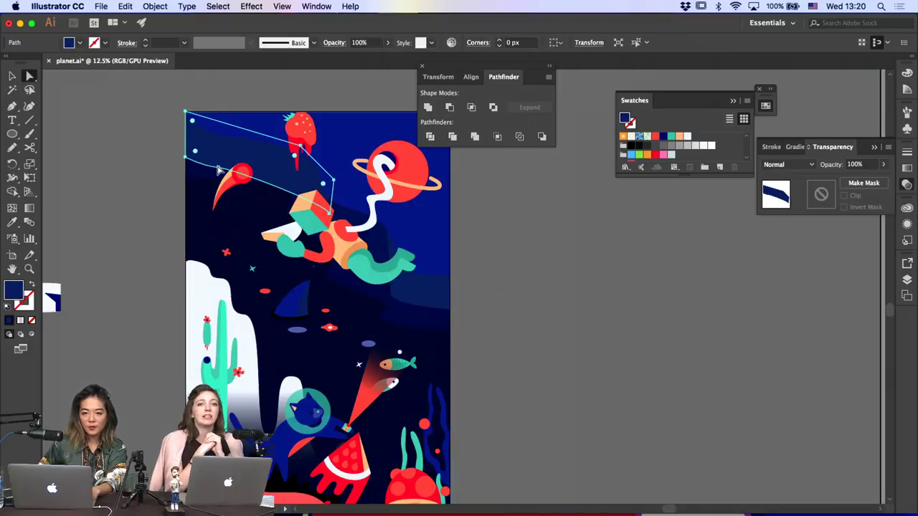
drag(219, 169, 285, 179)
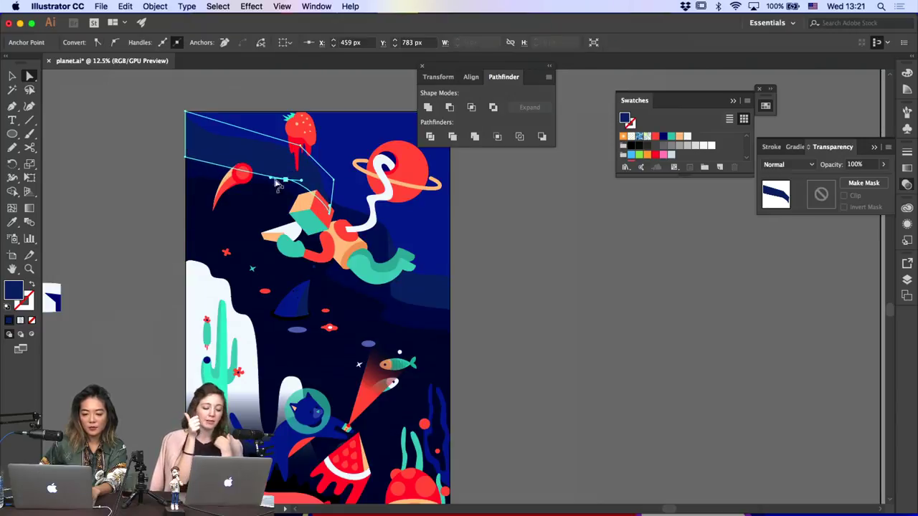
click(183, 161)
click(187, 157)
drag(186, 157, 186, 179)
click(148, 181)
click(187, 162)
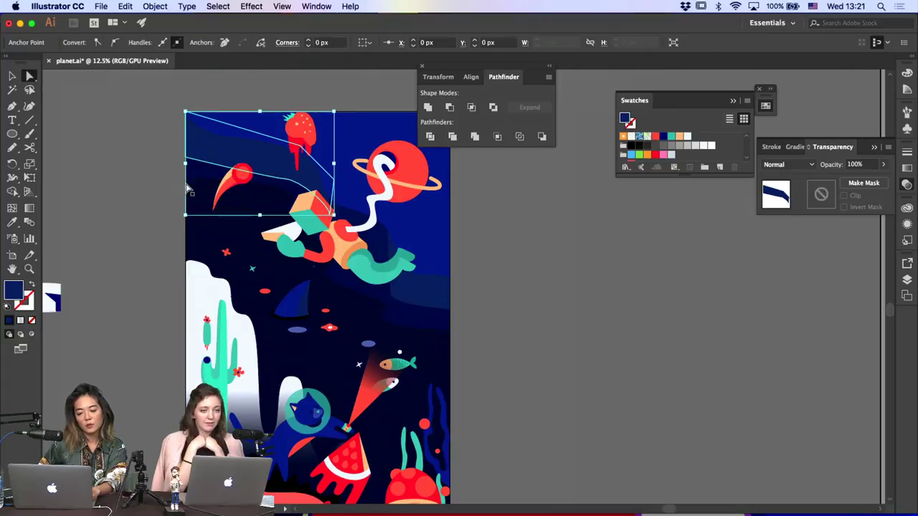
click(185, 161)
drag(185, 161, 185, 165)
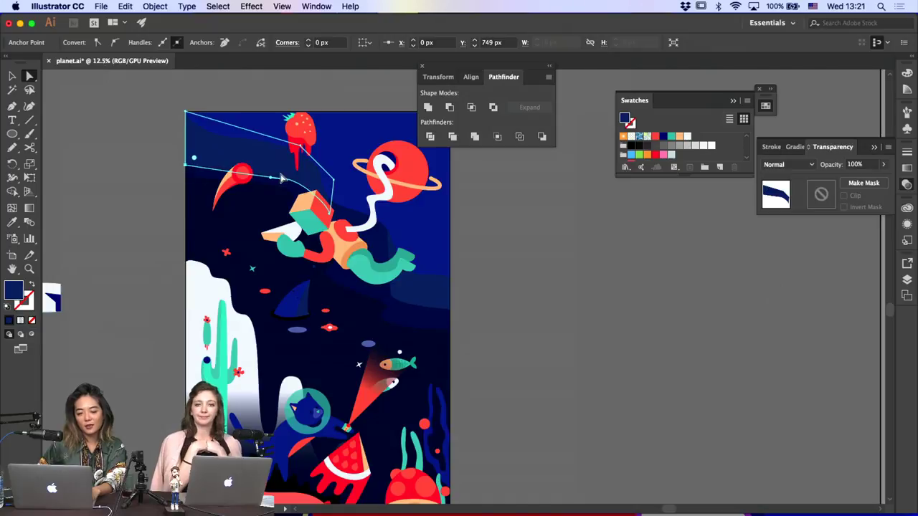
click(139, 260)
Move the cat group with its light beam and fish up and slightly to the right, clear of the watermelon slice
scroll(139, 261, down, 3)
scroll(139, 261, right, 3)
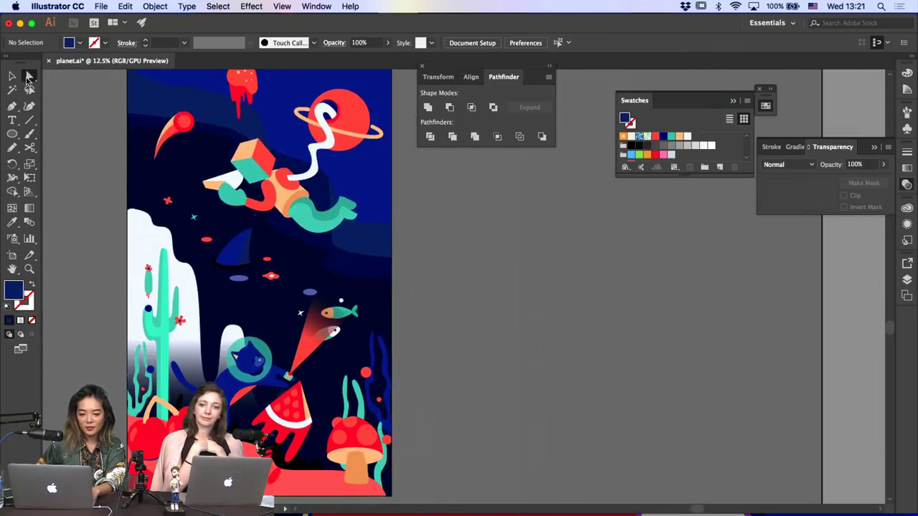
click(12, 76)
click(350, 312)
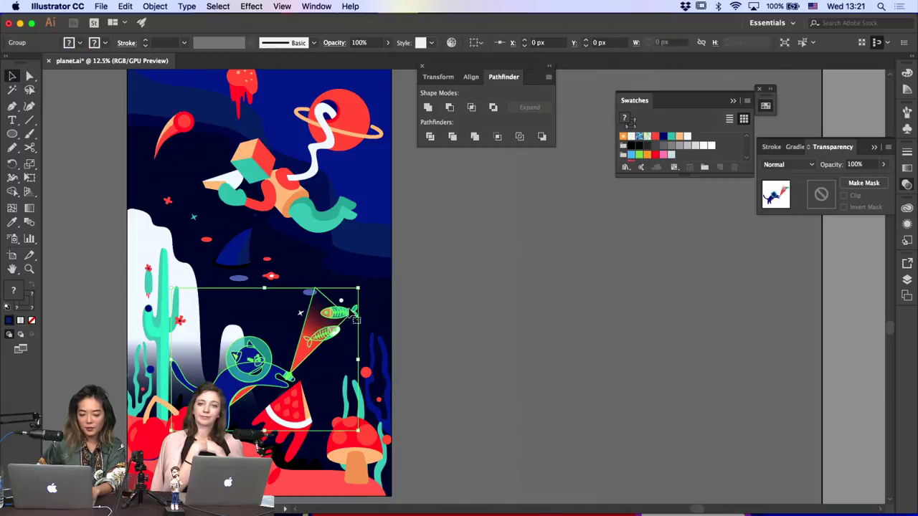
click(419, 305)
click(336, 328)
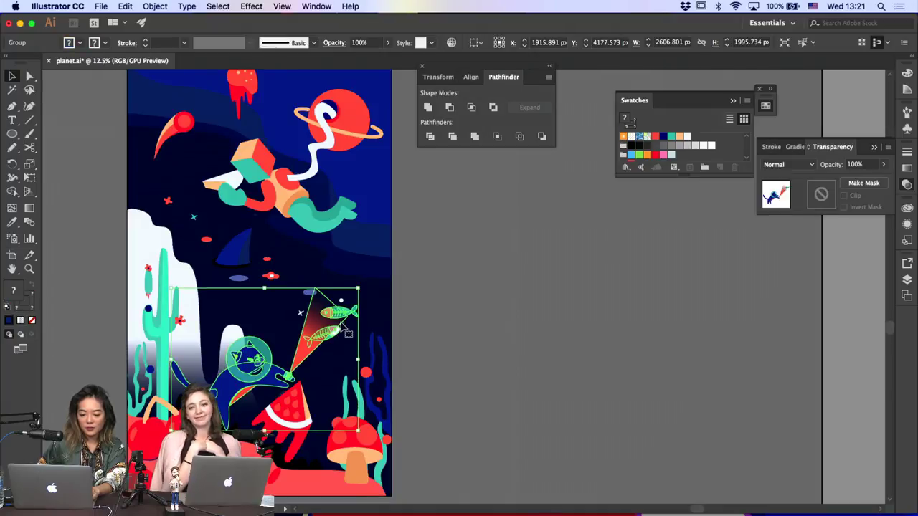
mouse_move(343, 323)
mouse_down()
mouse_move(351, 299)
mouse_move(346, 309)
mouse_up()
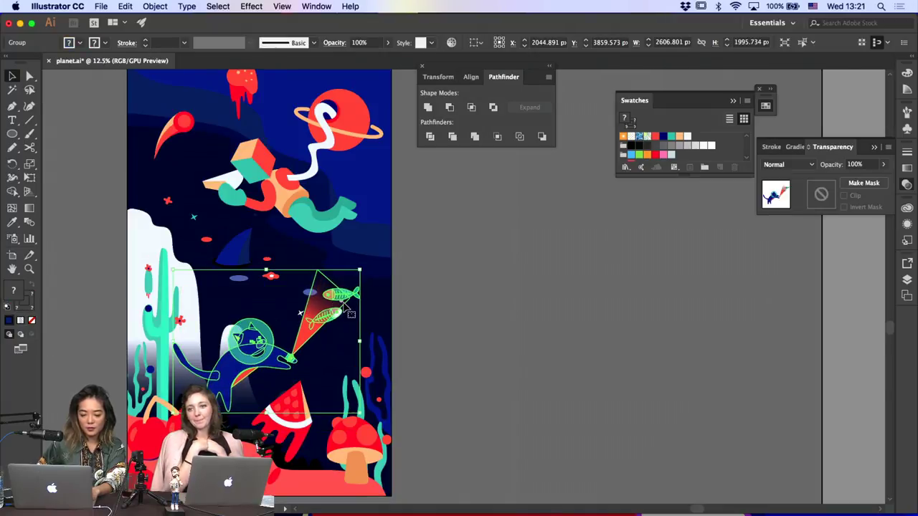
click(451, 340)
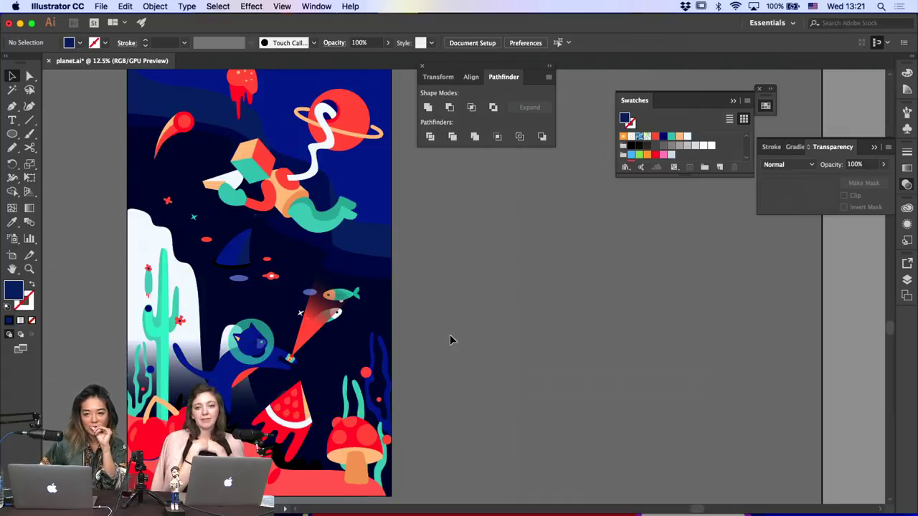
scroll(449, 340, down, 1)
click(296, 338)
click(444, 318)
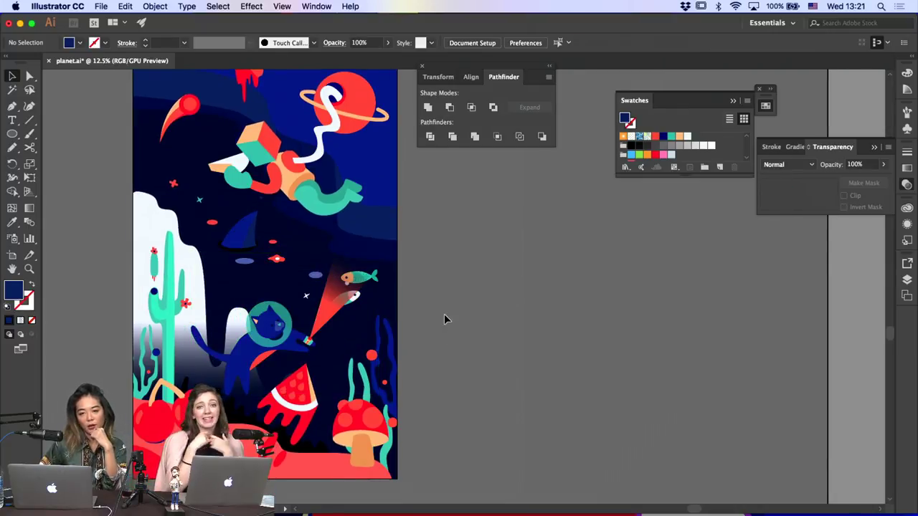
Lower the top anchor point of the white mountain hump beside the cat's helmet
key(a)
click(226, 308)
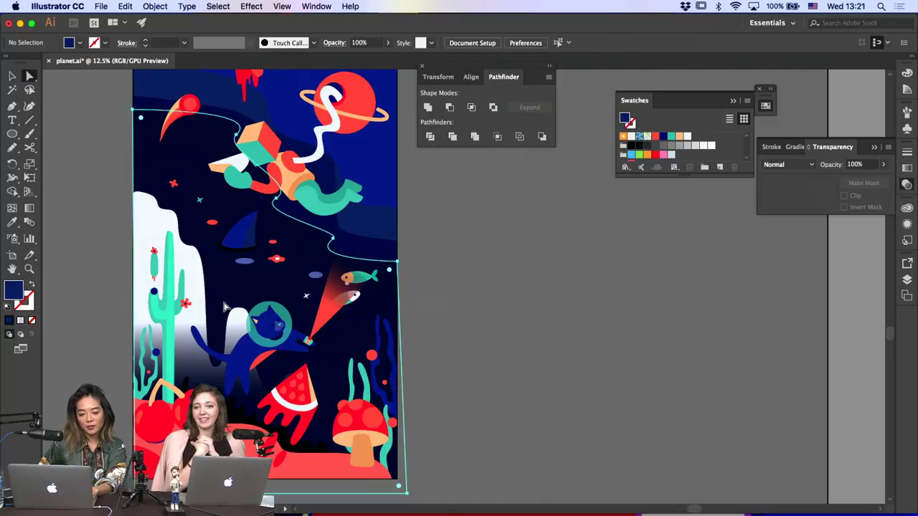
click(238, 311)
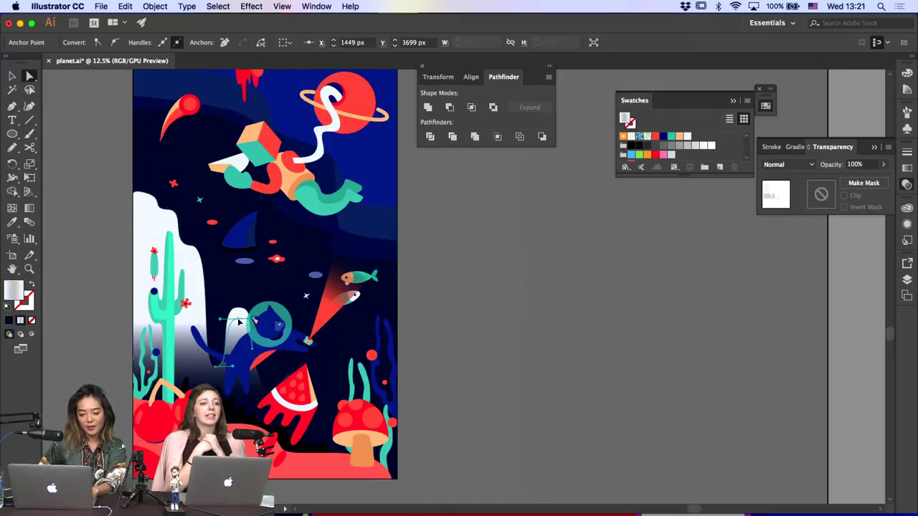
click(378, 387)
Move the dripping strawberry from the poster's top edge to the empty area left of the artboard and enlarge it
key(super+minus)
key(super+minus)
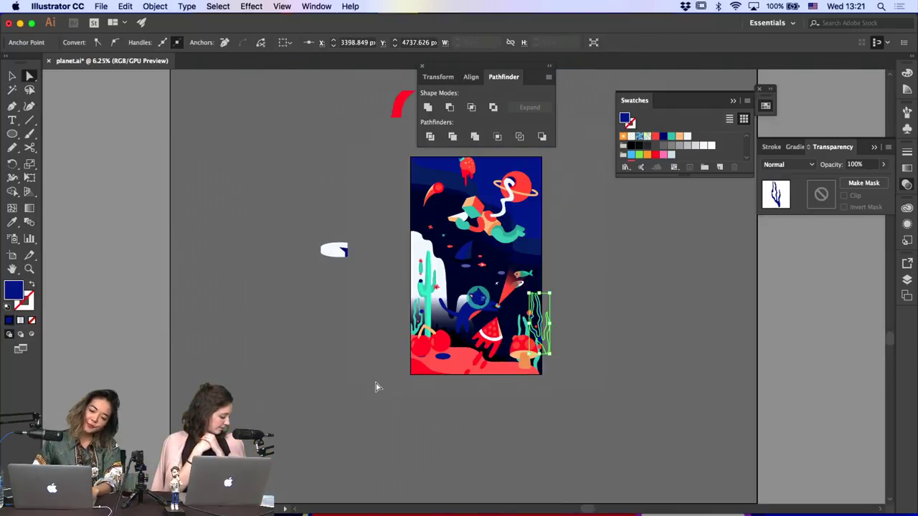
scroll(330, 394, right, 3)
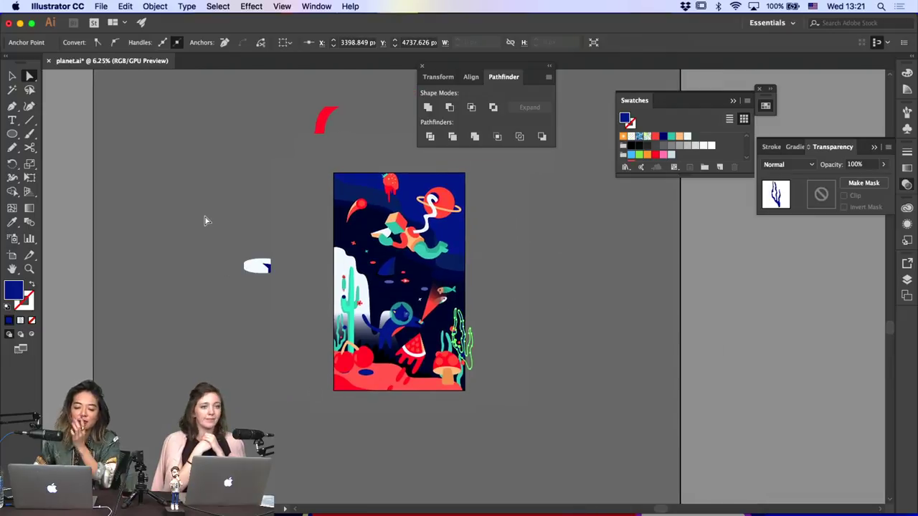
key(v)
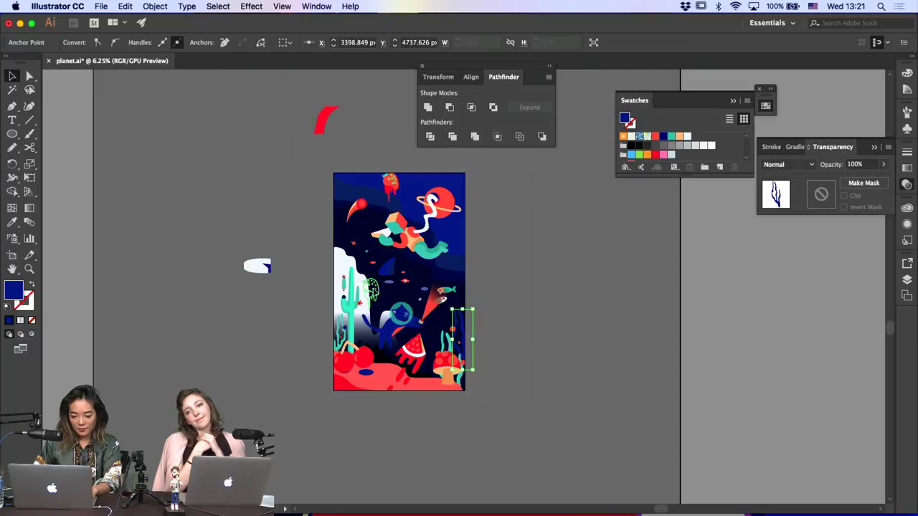
drag(371, 290, 368, 287)
click(494, 297)
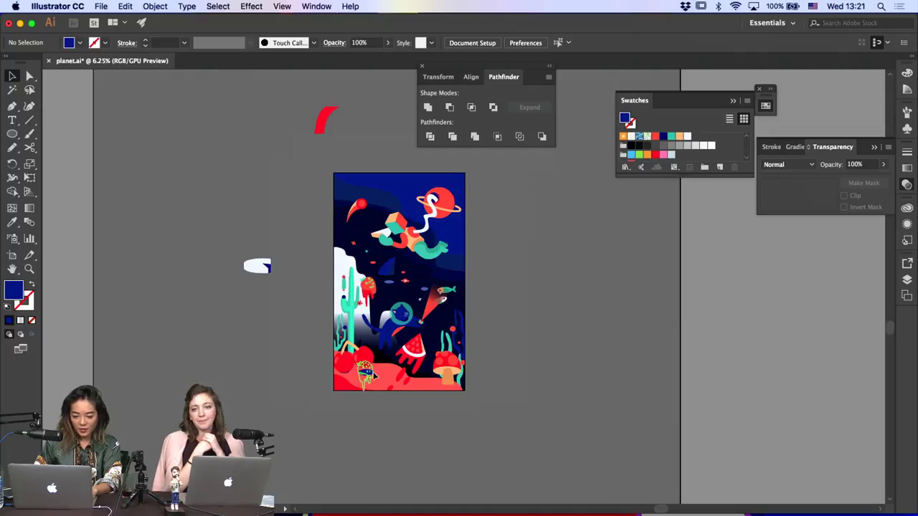
drag(372, 378, 190, 254)
click(234, 310)
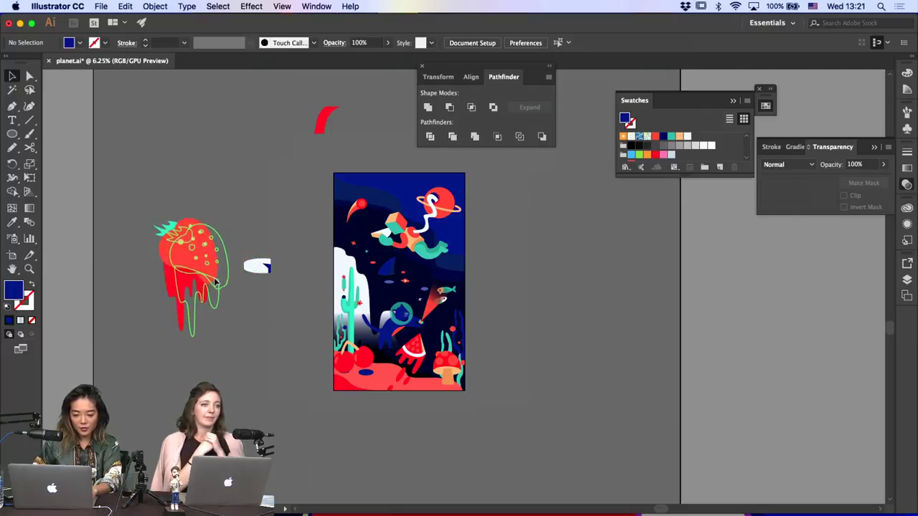
click(207, 284)
Place the red ribbon shape in the poster's upper-left corner and put an enlarged copy behind the mushroom at the lower right
drag(269, 271, 348, 188)
click(357, 139)
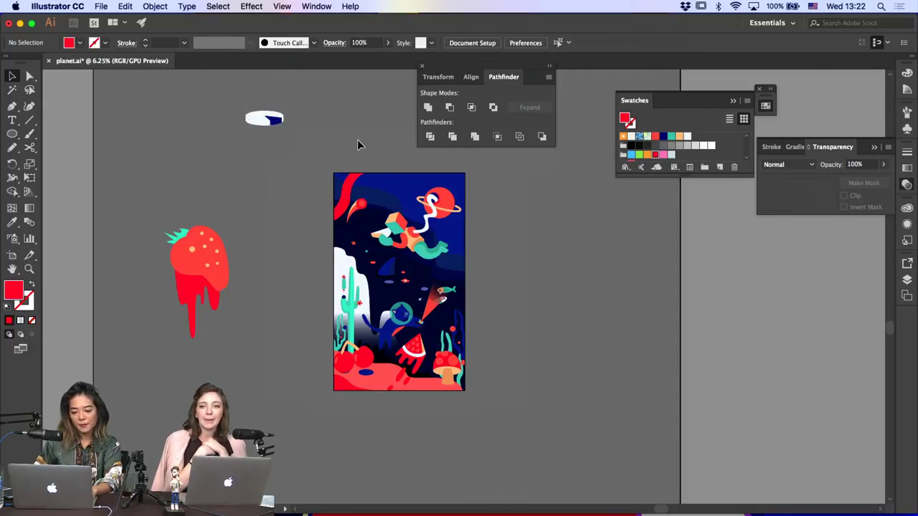
click(352, 182)
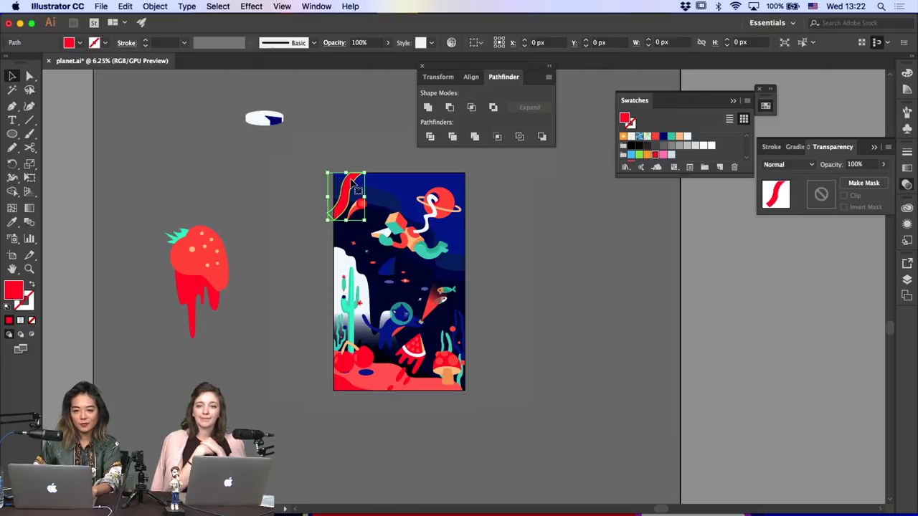
drag(366, 171, 386, 149)
drag(362, 185, 474, 355)
click(525, 376)
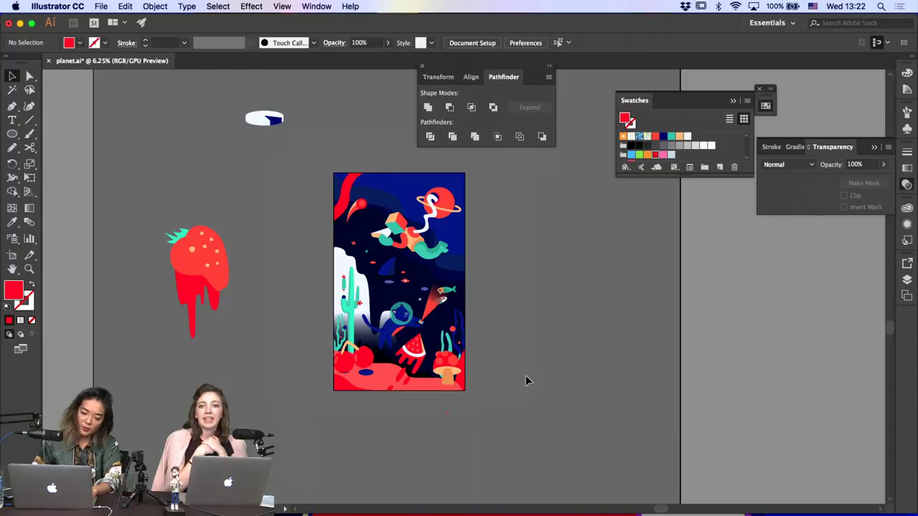
Rotate the ribbon copy behind the mushroom clockwise to a flatter angle and nudge it into the poster's lower-right corner
click(470, 349)
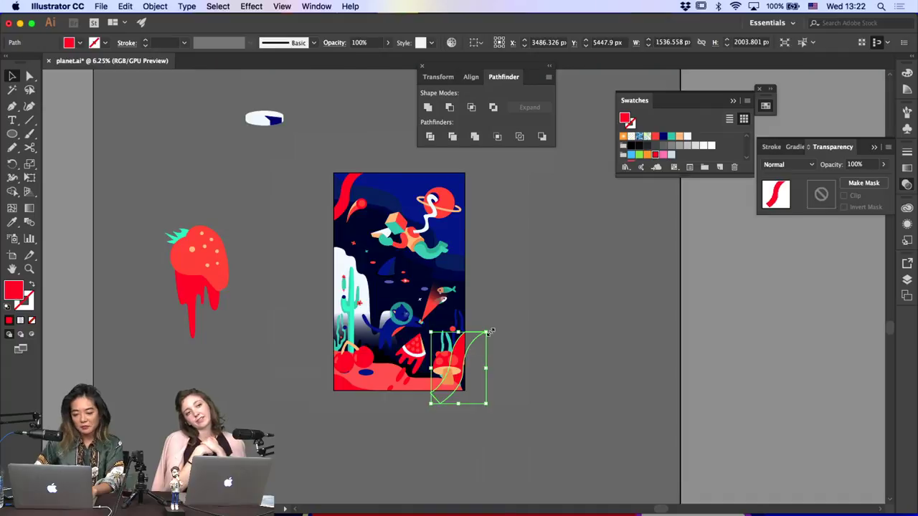
drag(492, 329, 540, 342)
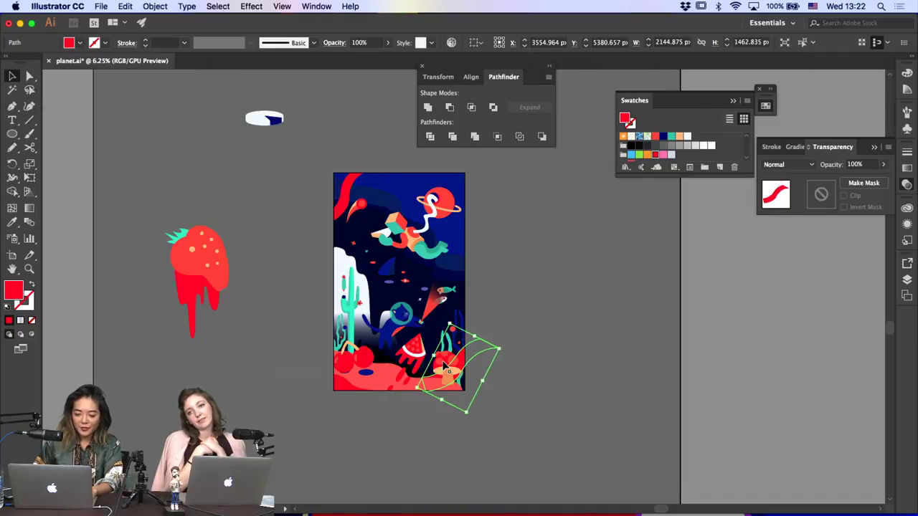
drag(464, 350, 467, 356)
click(508, 389)
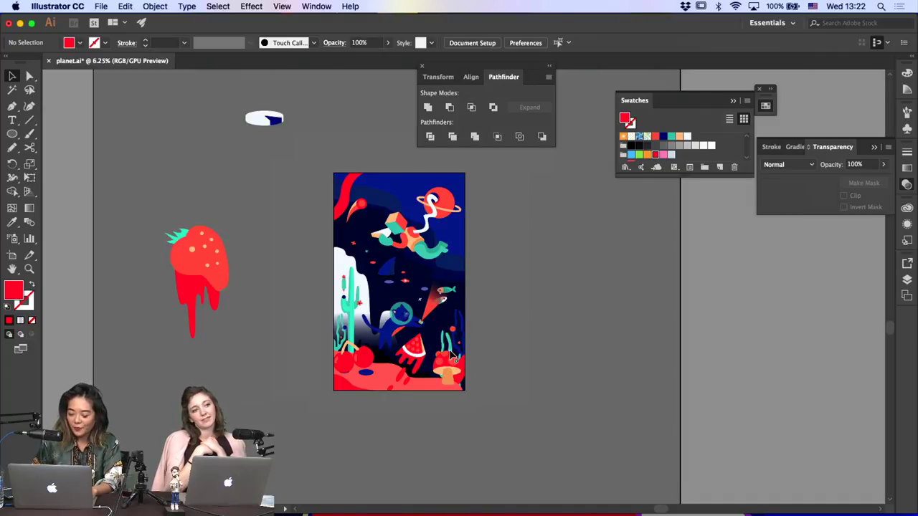
Delete the light red spot that sticks out from the upper-left edge of the mushroom cap
click(452, 351)
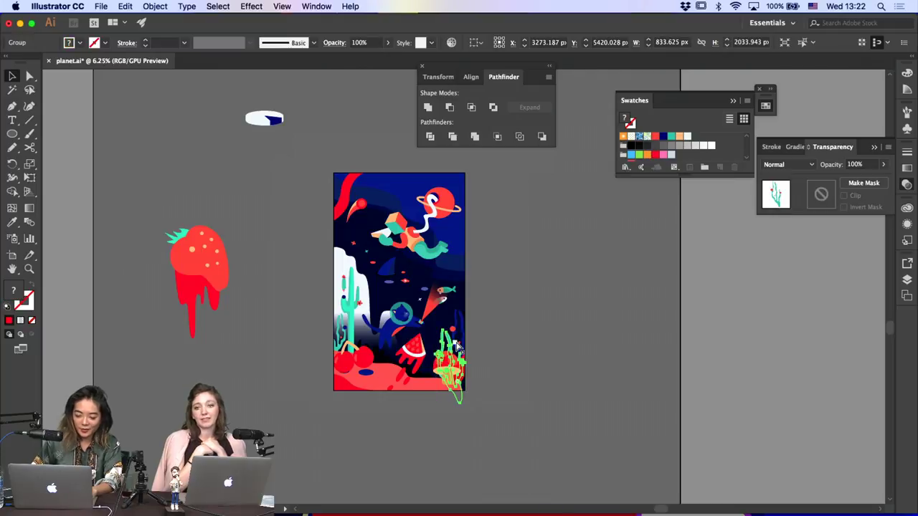
key(super+equal)
key(super+equal)
key(a)
click(593, 287)
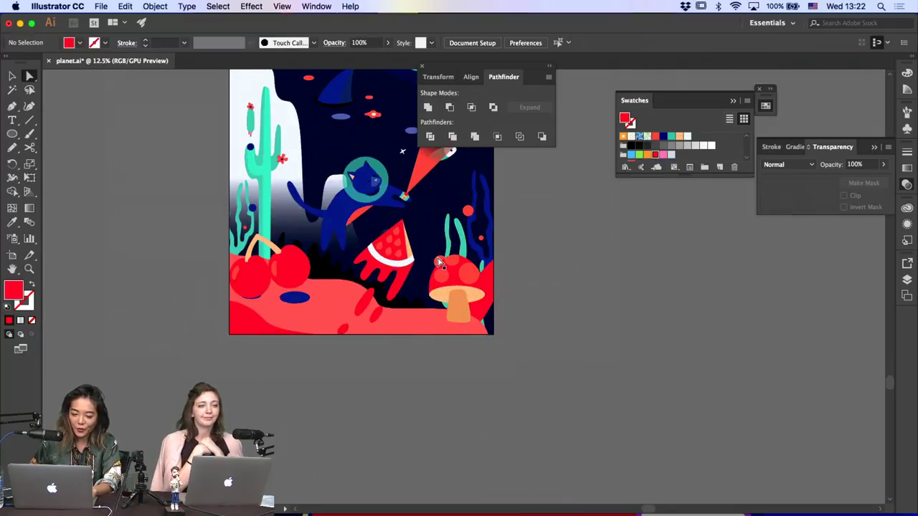
click(438, 263)
click(430, 361)
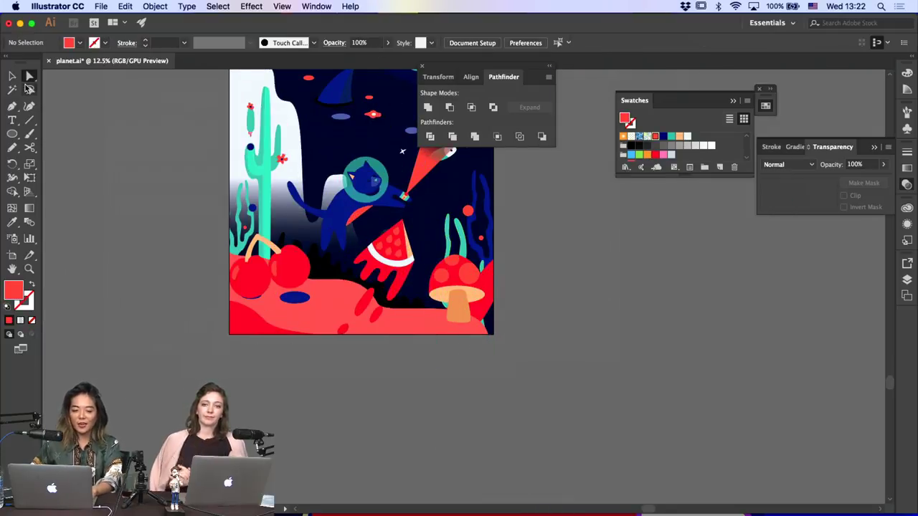
Draw an ellipse about 504 by 126 px at the mushroom stem's base and fill it with the blue sampled from the ground's oval
click(13, 134)
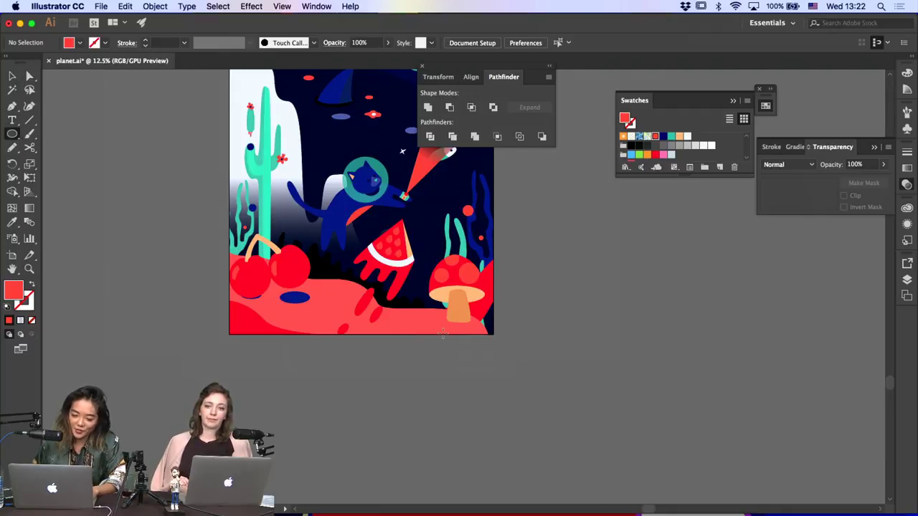
drag(434, 316, 472, 327)
click(12, 222)
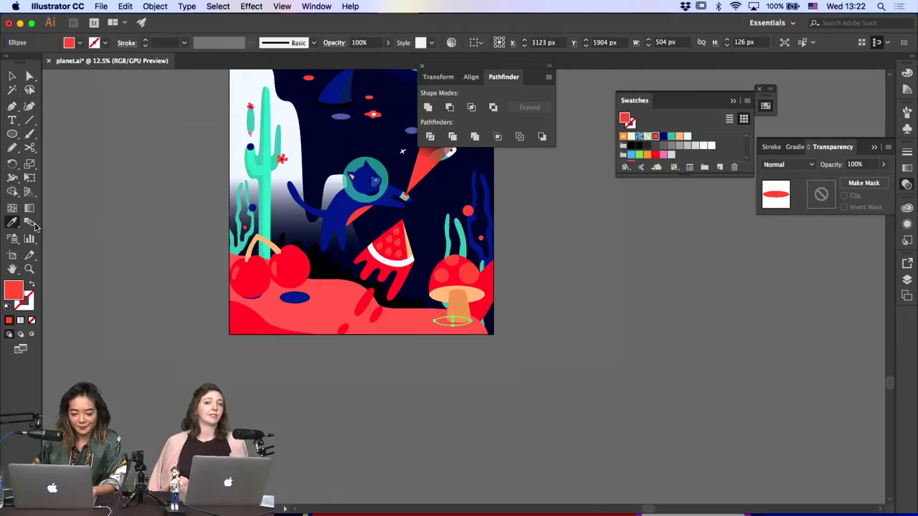
click(293, 296)
key(v)
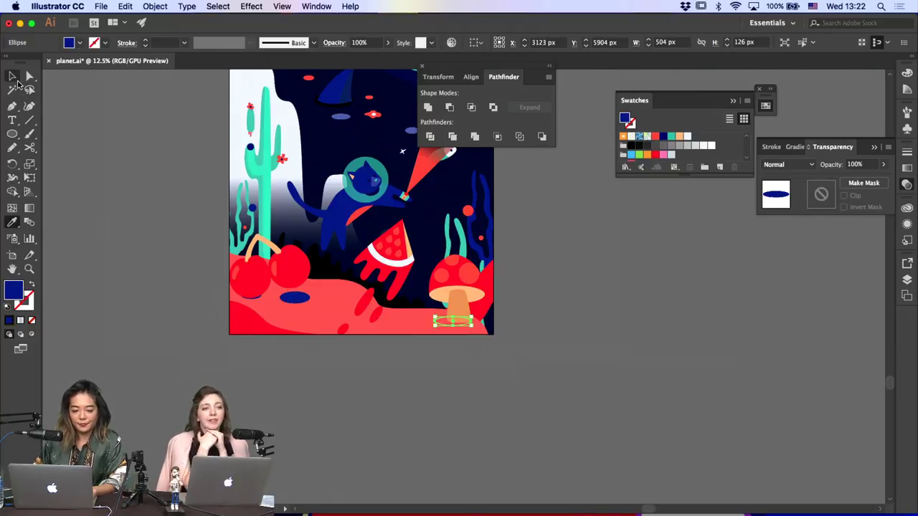
Arrange the mushroom in front of the blue ellipse so the ellipse sits behind the stem as a ground shadow
click(549, 331)
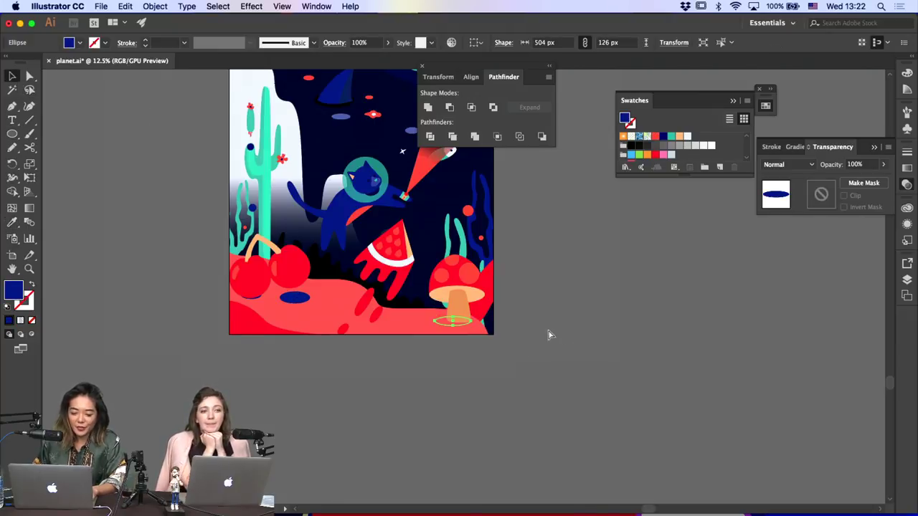
click(450, 307)
key(super+z)
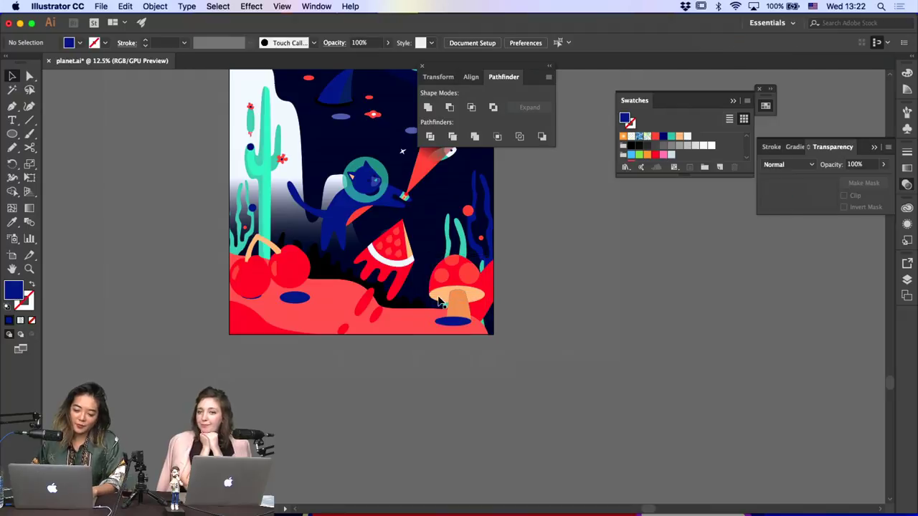
shift+click(460, 298)
key(ctrl+g)
click(575, 318)
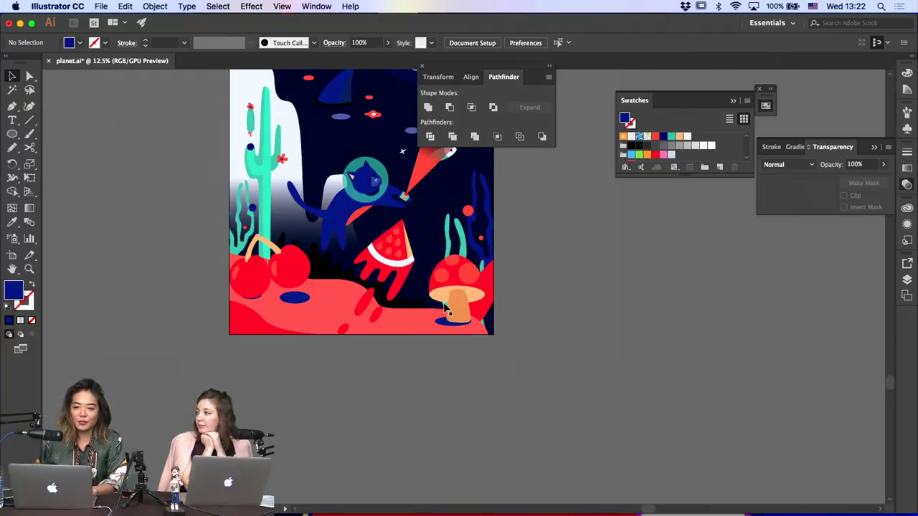
scroll(445, 308, up, 5)
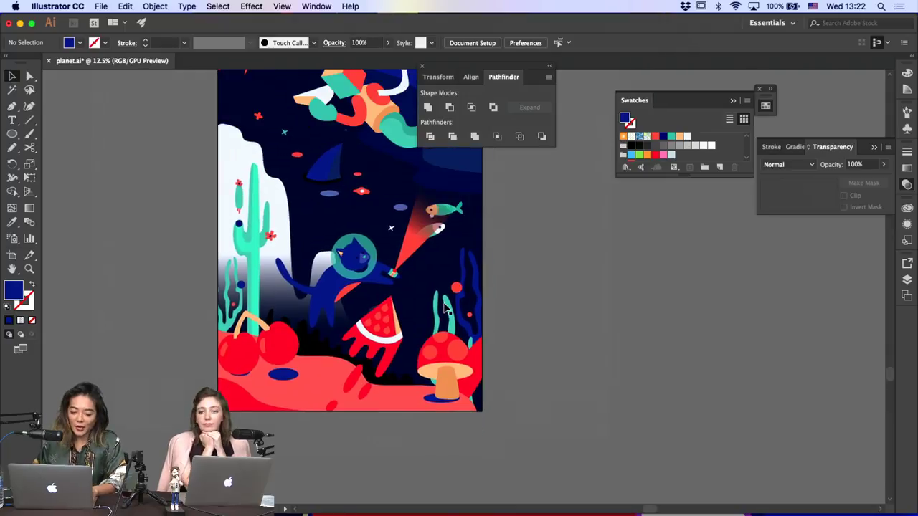
click(431, 329)
key(a)
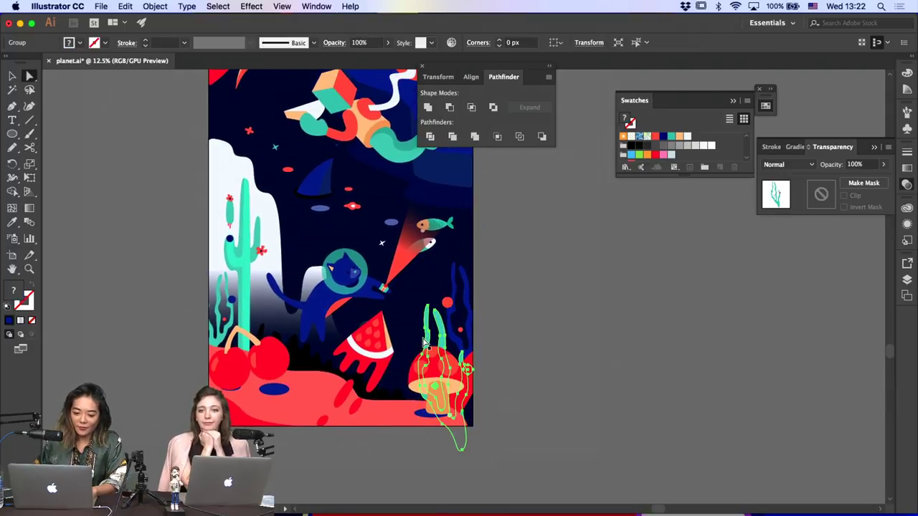
click(427, 333)
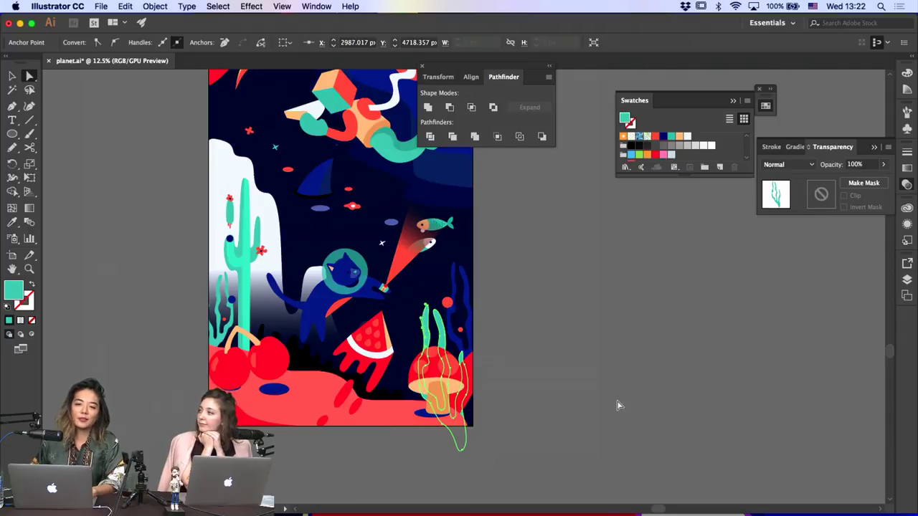
click(628, 426)
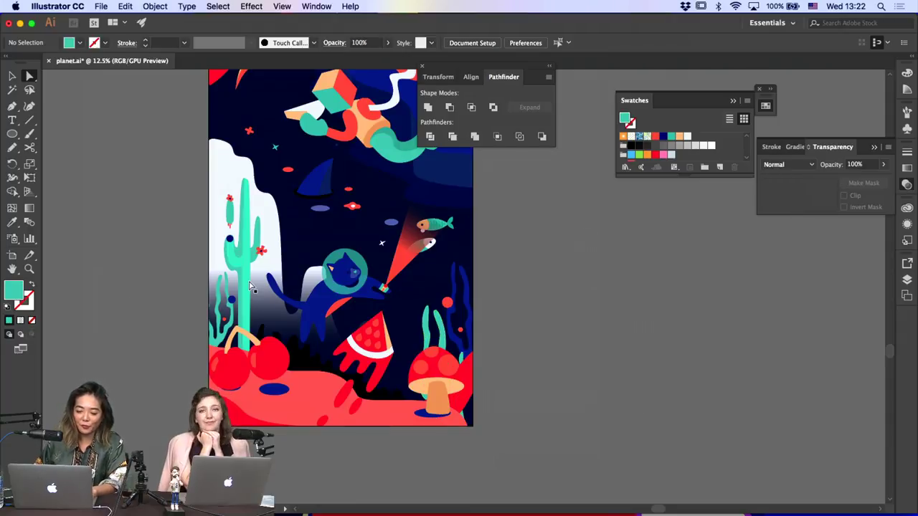
click(461, 303)
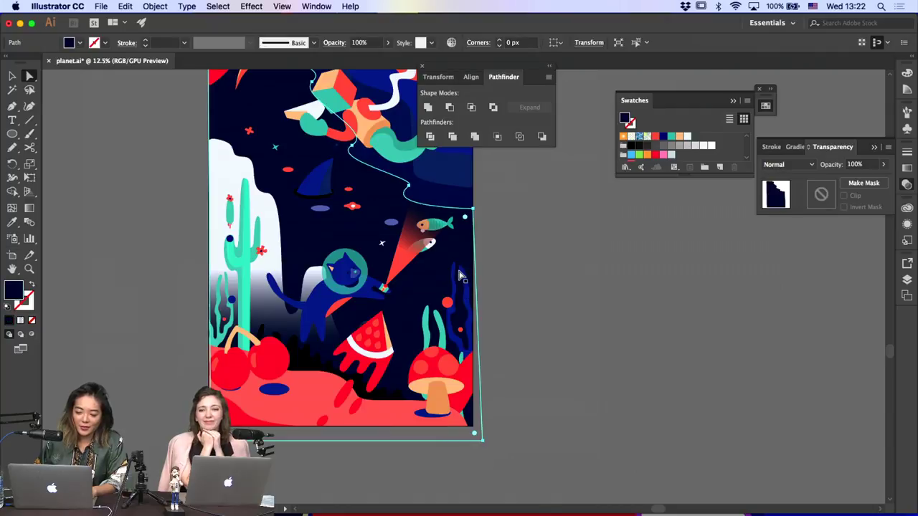
click(563, 304)
scroll(564, 303, up, 3)
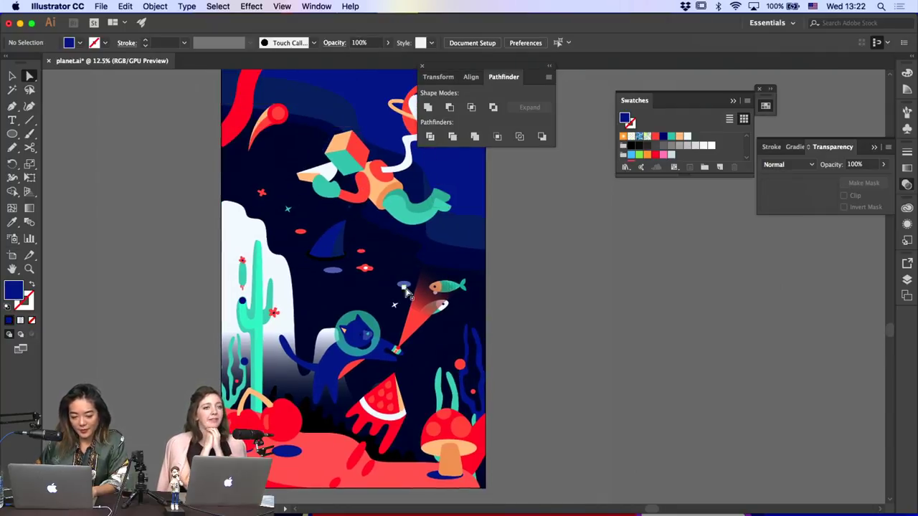
Expose the teal wavy lines and blue dot beside the fish's tail in front of the dark background
click(11, 76)
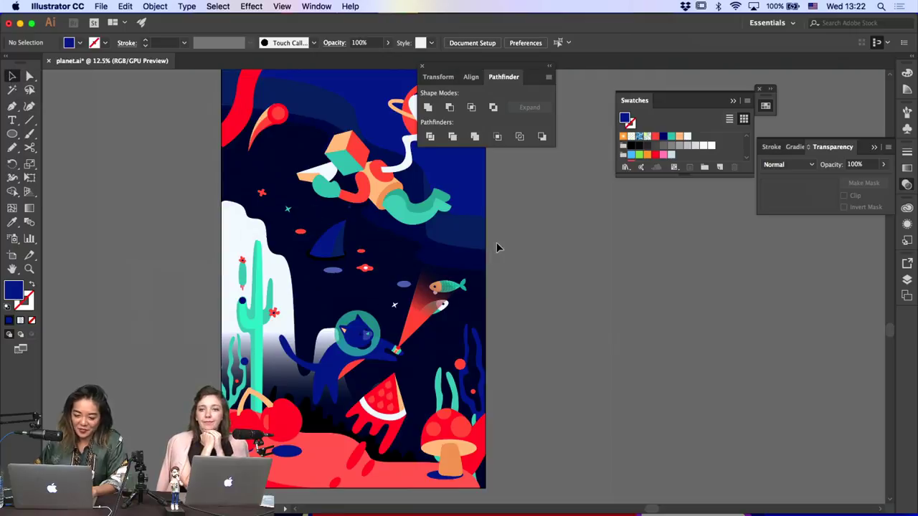
click(430, 288)
click(566, 301)
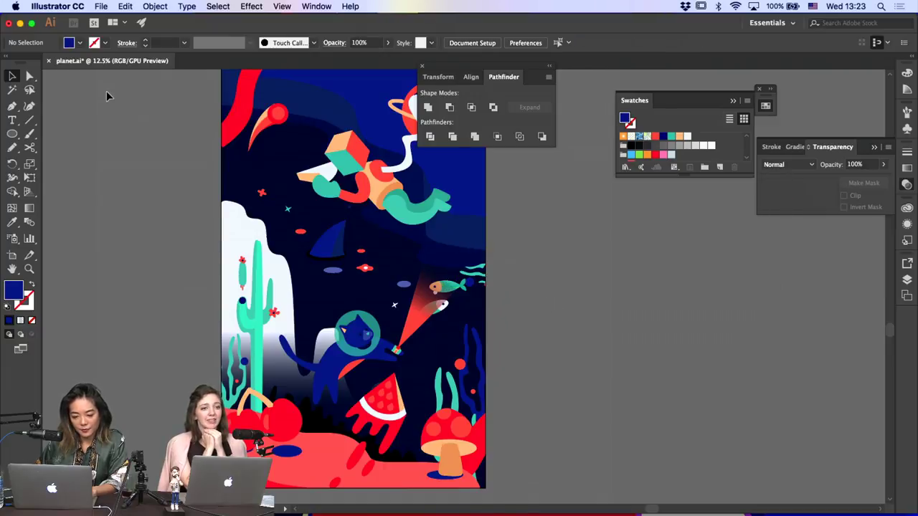
Cut the white mountain with the Scissors tool at its upper edge and base to separate the leftmost slice, and unite that slice
click(12, 106)
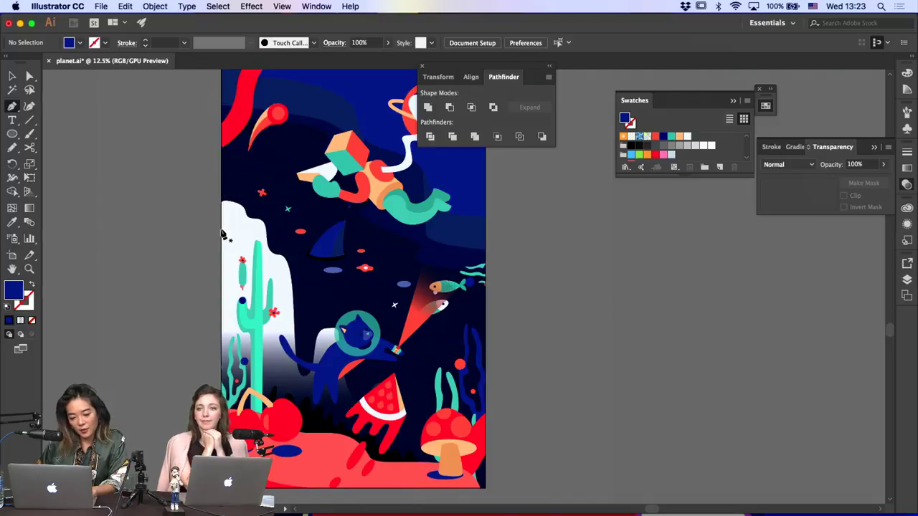
super+click(251, 224)
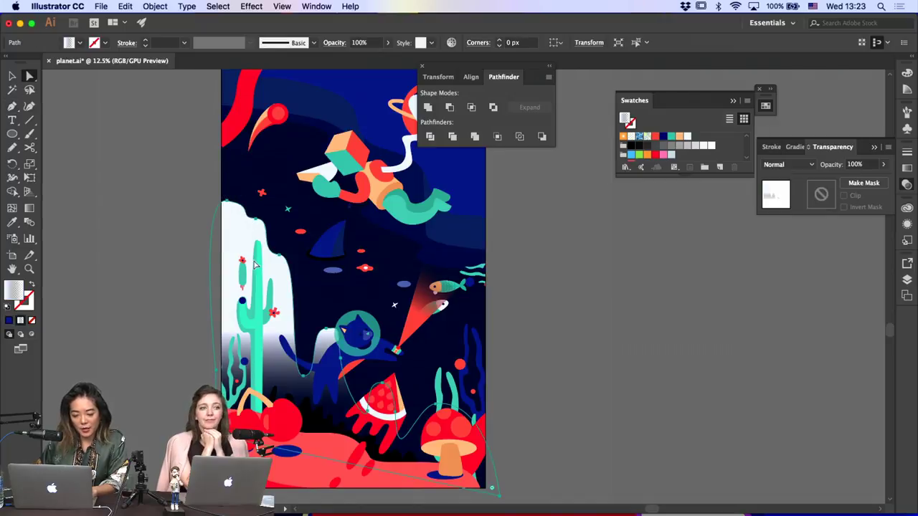
key(c)
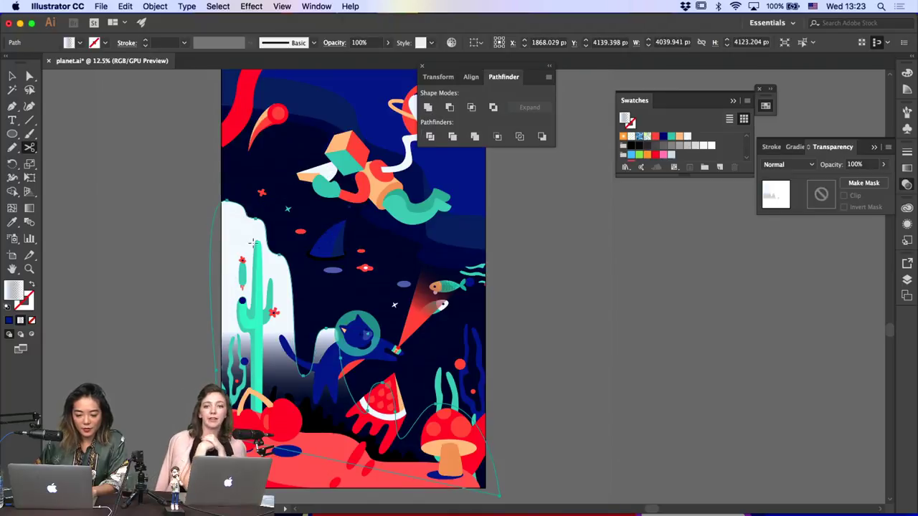
click(256, 444)
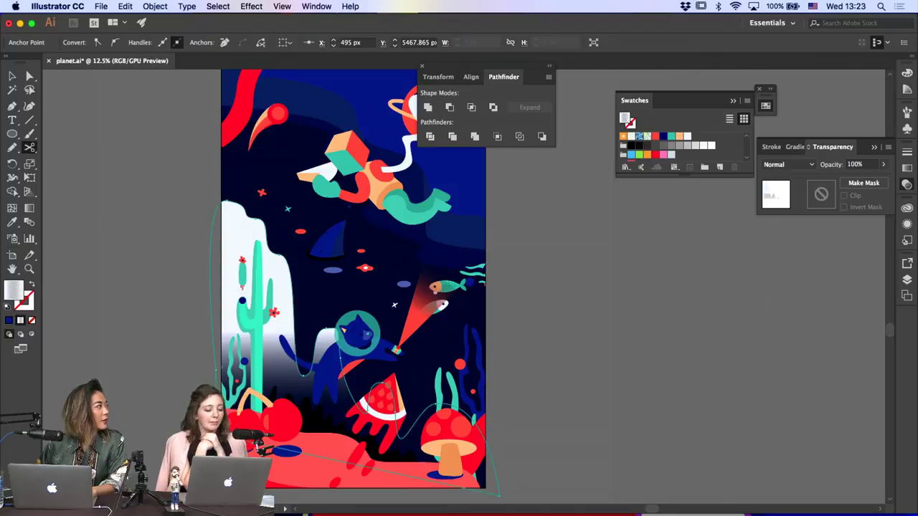
click(245, 210)
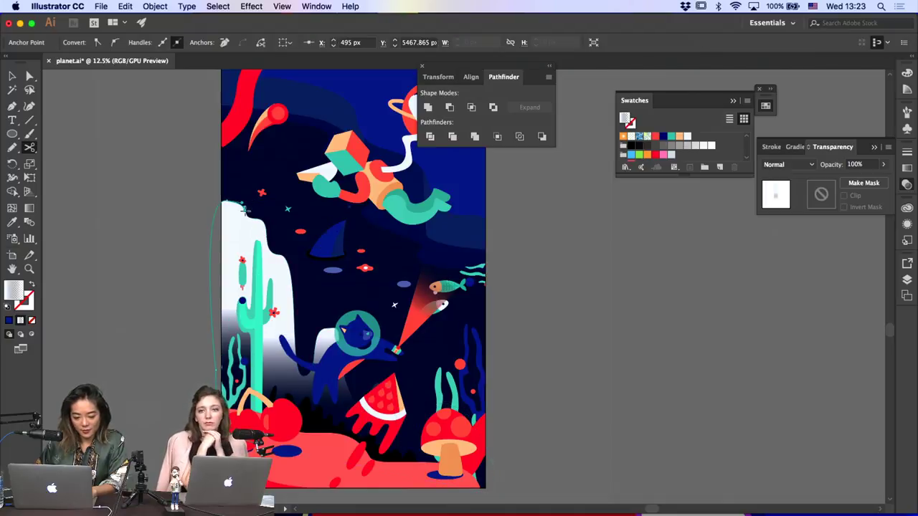
click(276, 255)
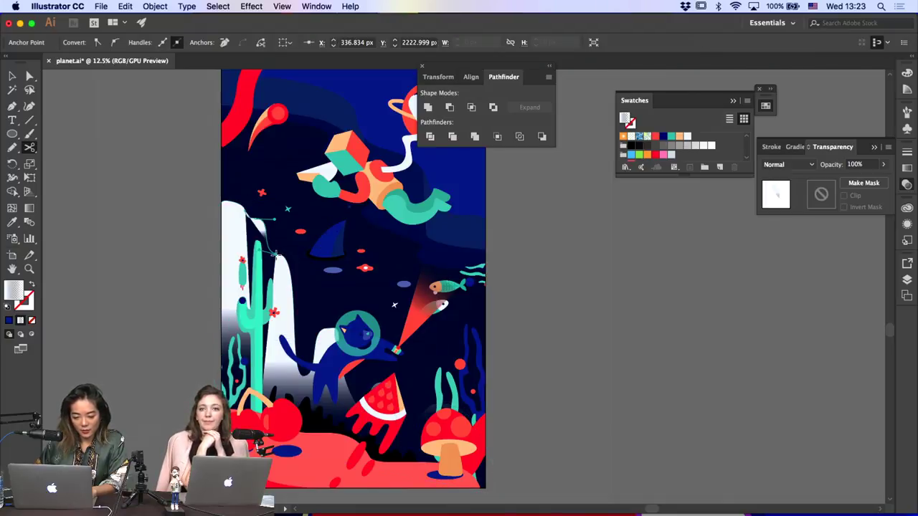
key(super+z)
click(429, 108)
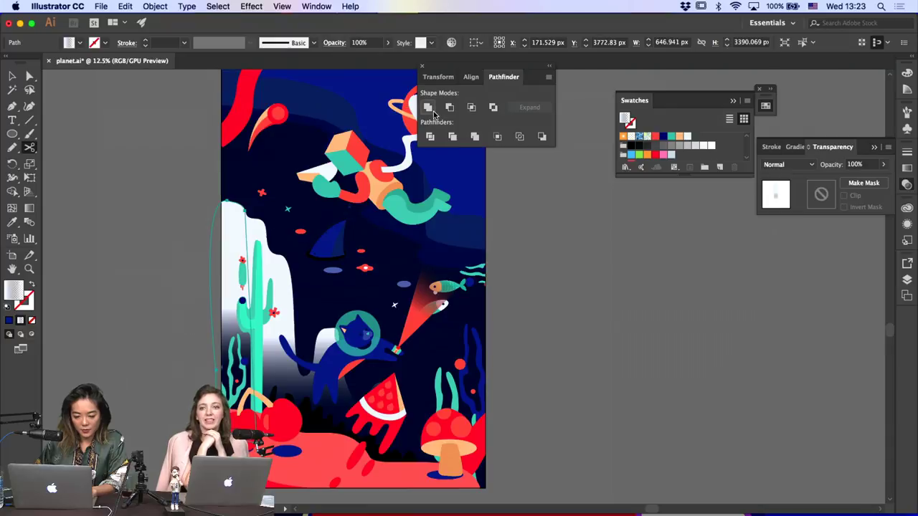
Unite the rest of the white mountain and cut it with the Scissors tool at the lower ledge and base into two slices
click(271, 253)
super+click(273, 252)
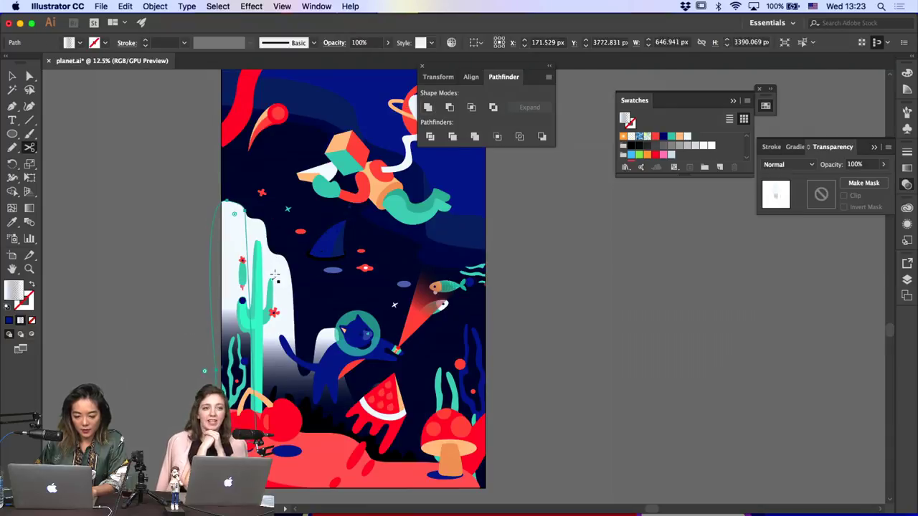
click(430, 106)
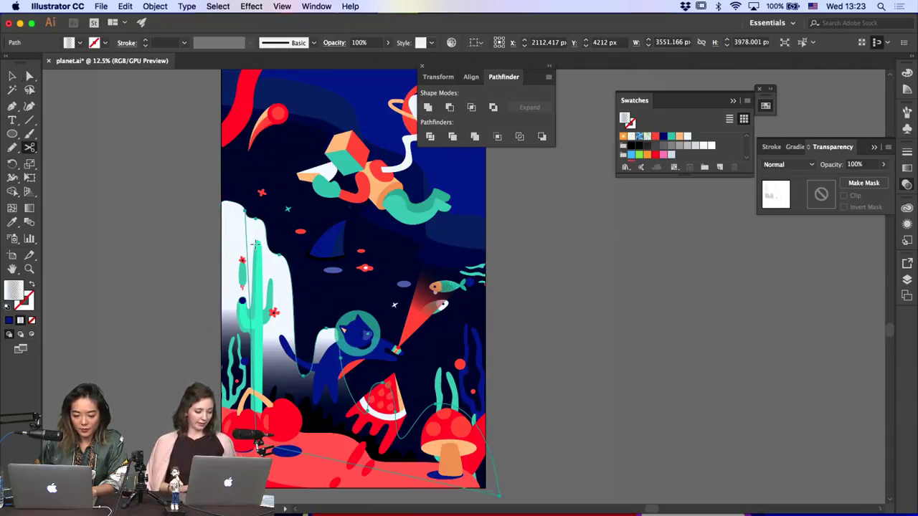
click(271, 251)
click(285, 450)
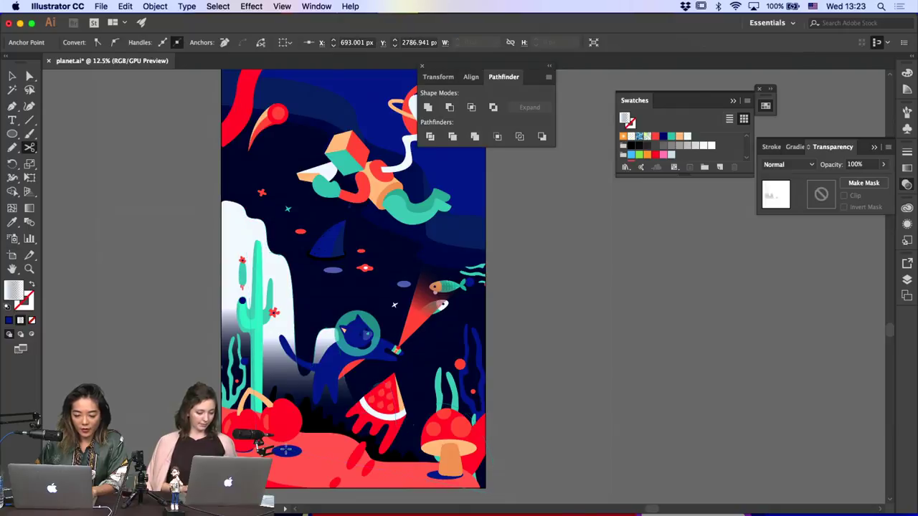
key(v)
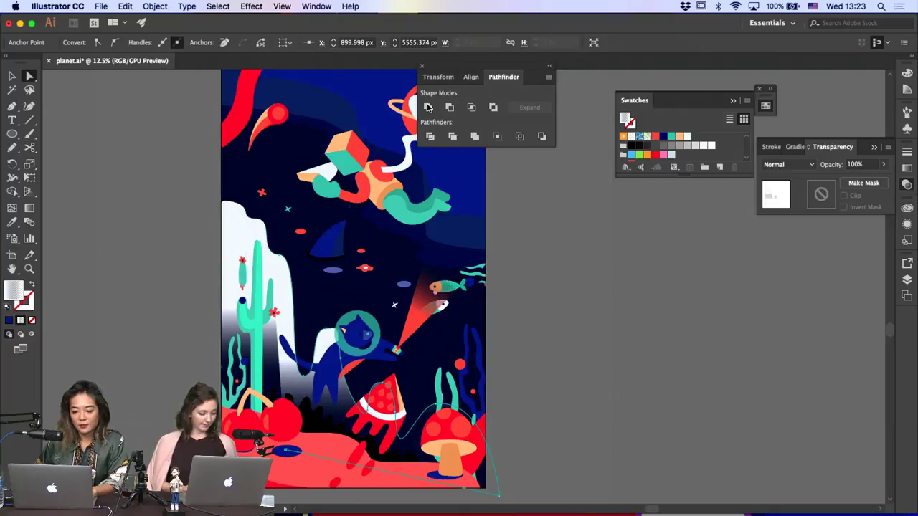
Shift the shared base anchors of the mountain's right and middle slices slightly to the left above the ground's blue oval
scroll(293, 291, down, 1)
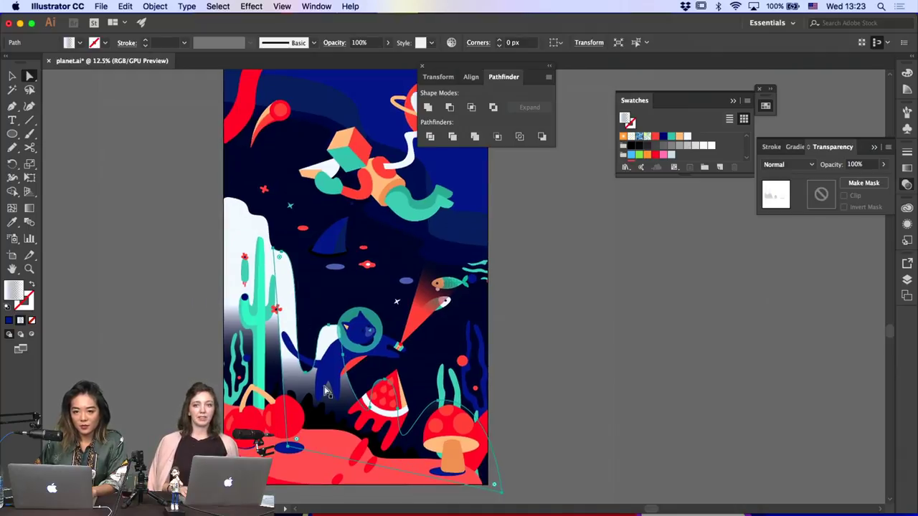
click(289, 448)
drag(289, 448, 281, 445)
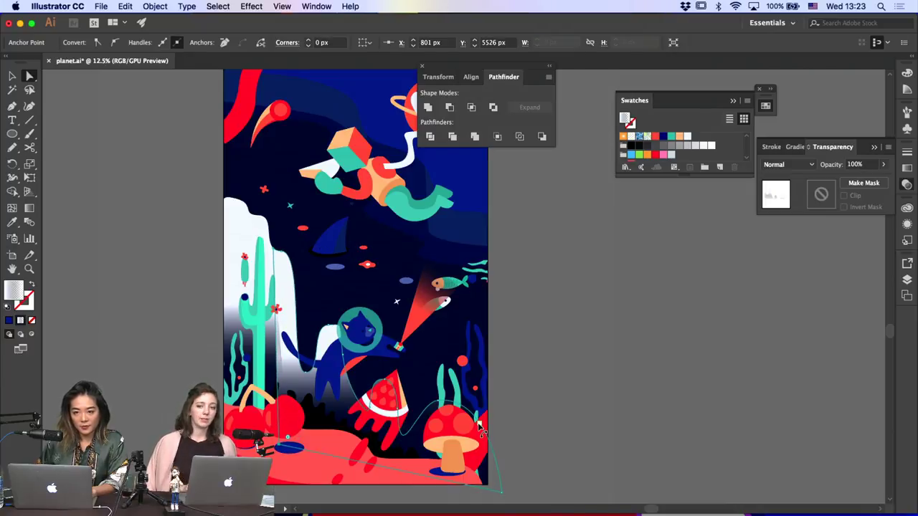
click(524, 407)
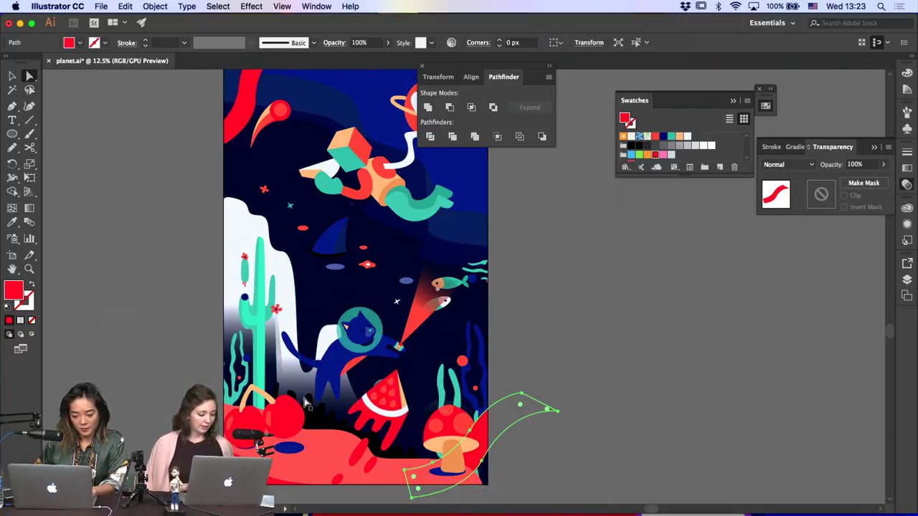
click(270, 354)
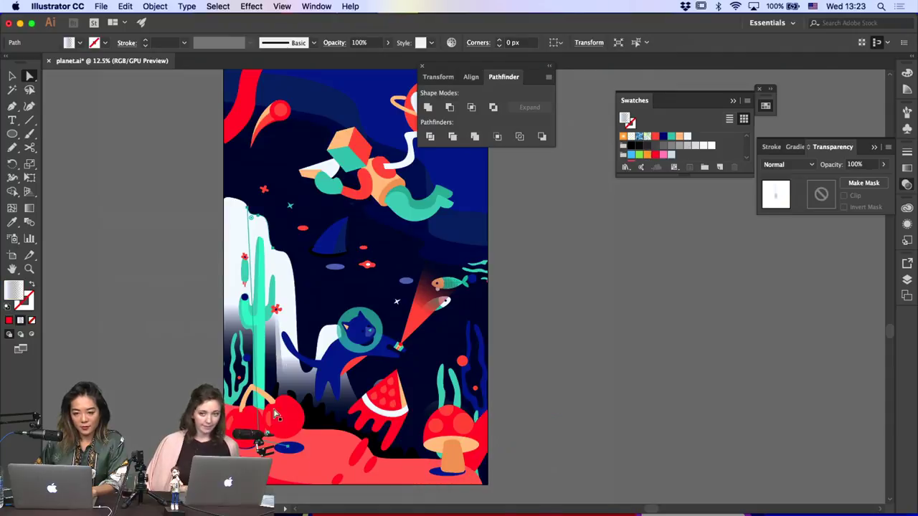
click(283, 443)
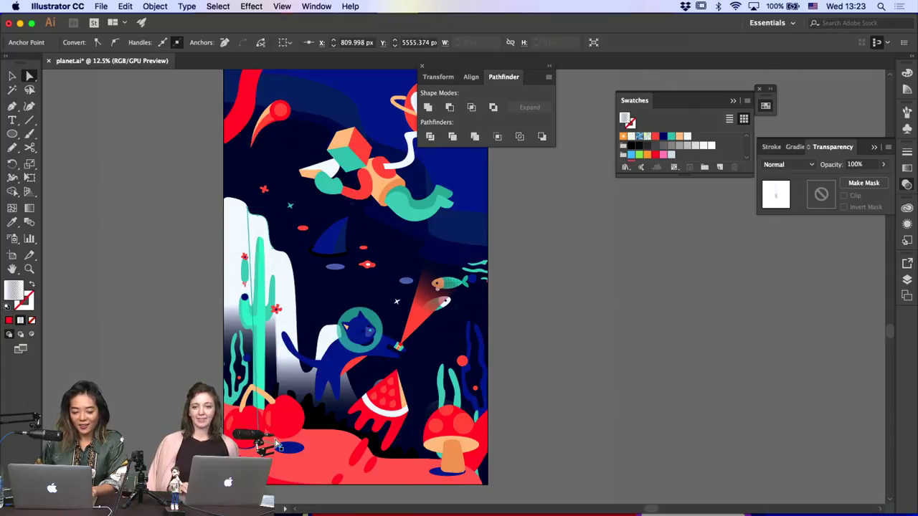
click(533, 287)
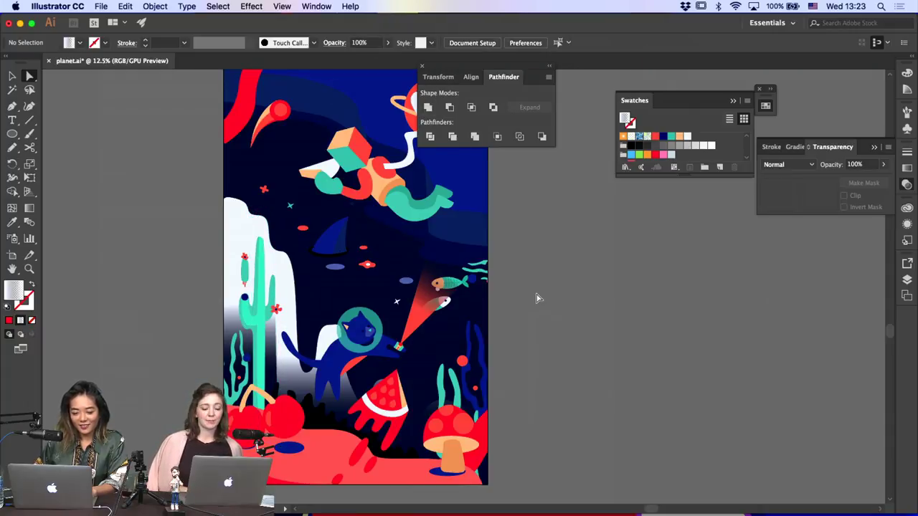
Cut the right mountain slice with the Scissors tool at the top of the small peak behind the cat
click(325, 342)
key(c)
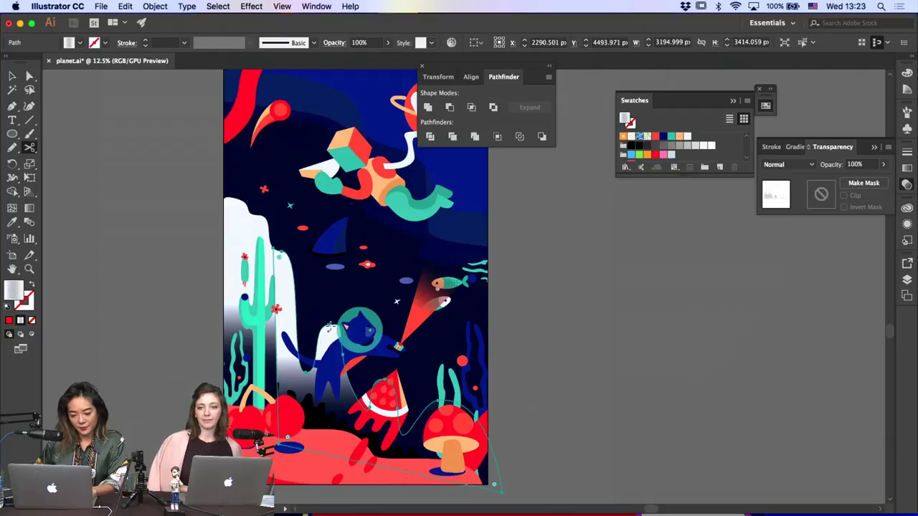
click(330, 327)
key(a)
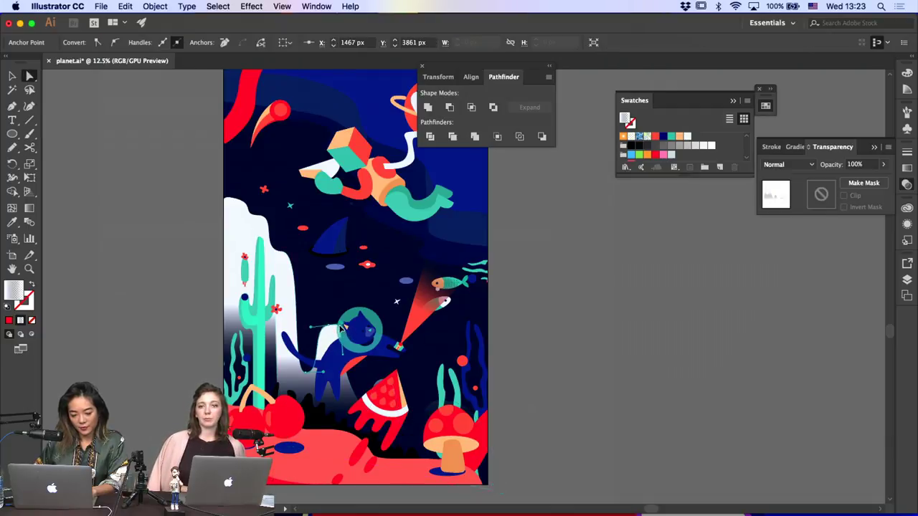
click(500, 355)
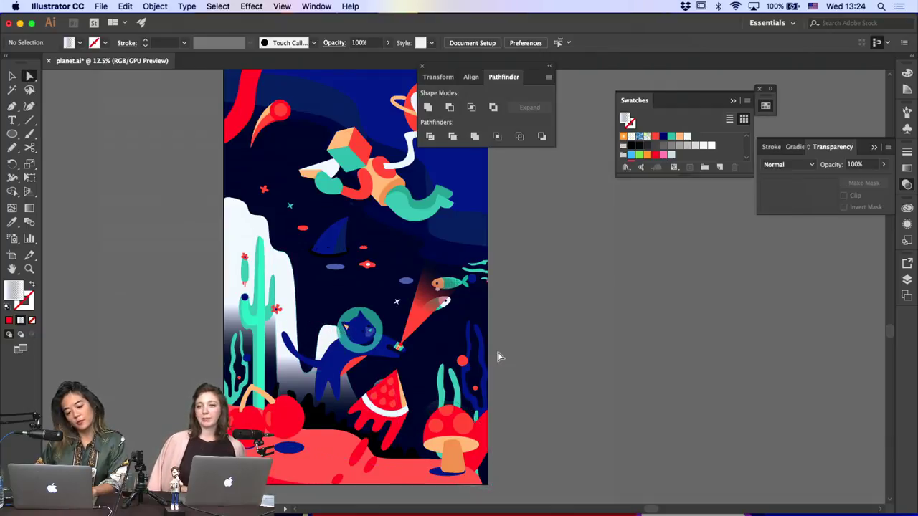
Try to reverse the linear gradient of the leftmost mountain slice and undo it
click(229, 302)
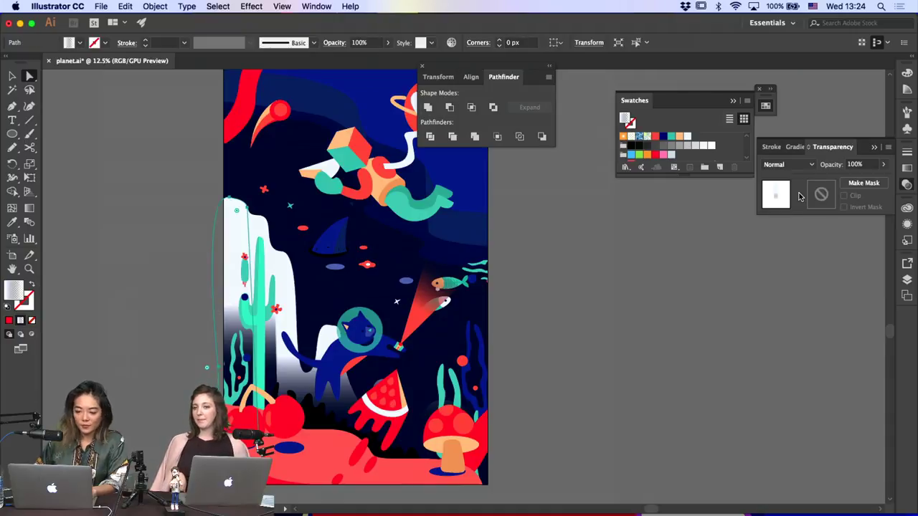
click(906, 167)
click(769, 208)
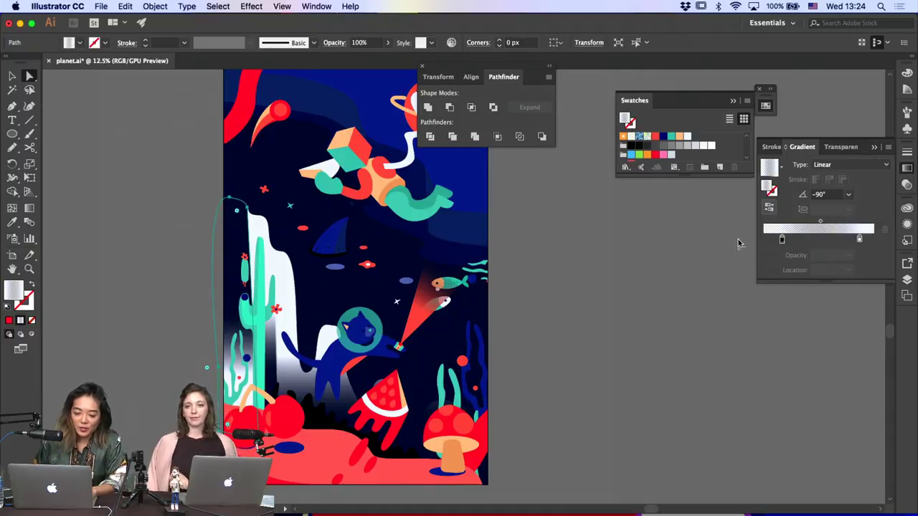
click(606, 383)
key(super+z)
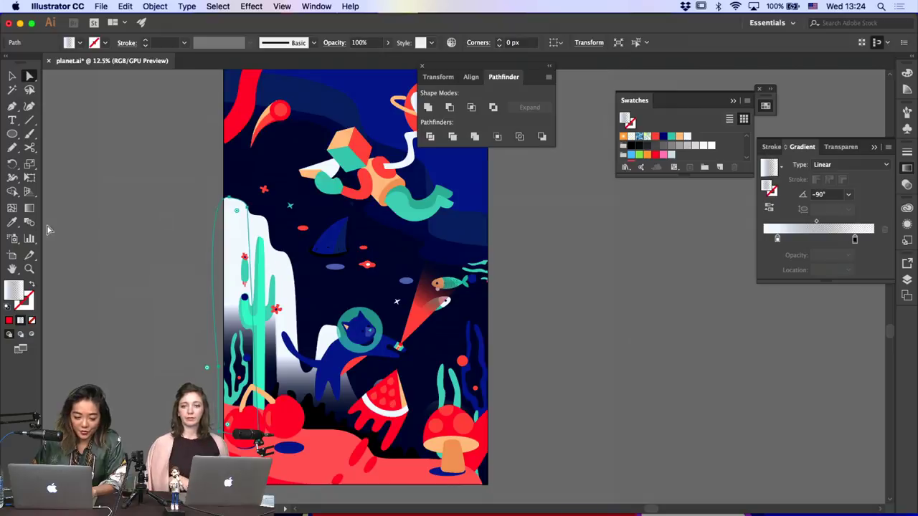
Shift the left base anchor of the middle mountain slice left behind the cherries, to about X 369 px
click(30, 208)
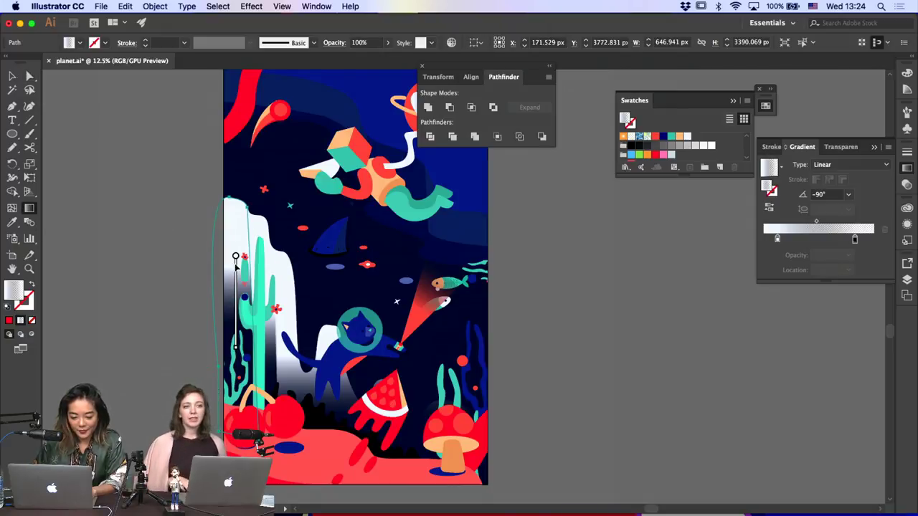
key(a)
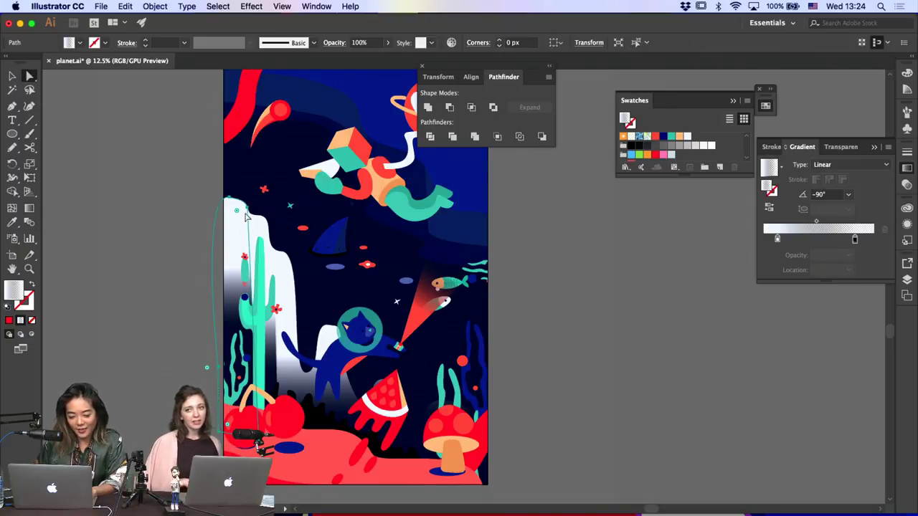
click(253, 235)
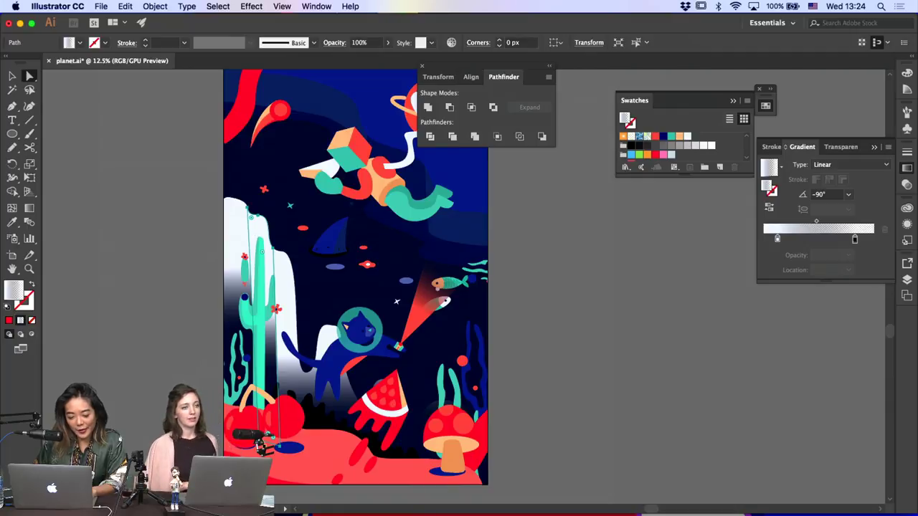
drag(261, 435, 250, 435)
key(Right)
key(Right)
key(Right)
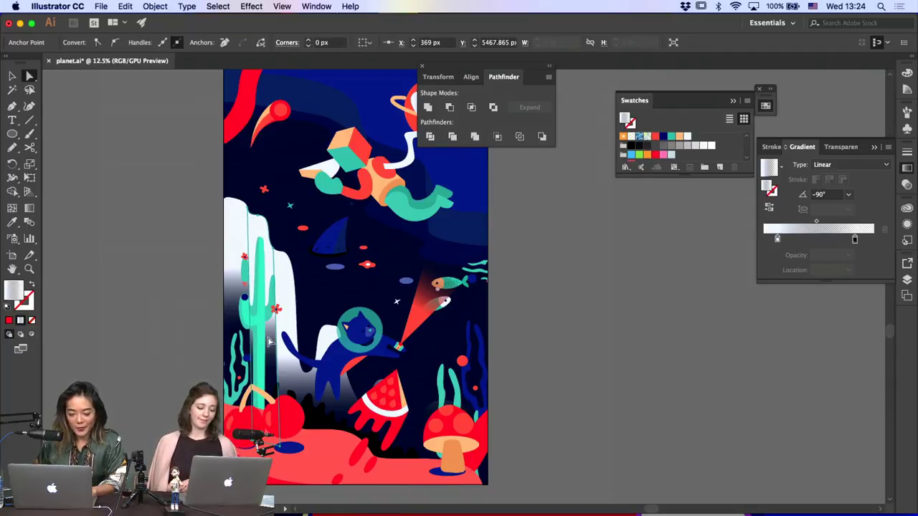
click(191, 307)
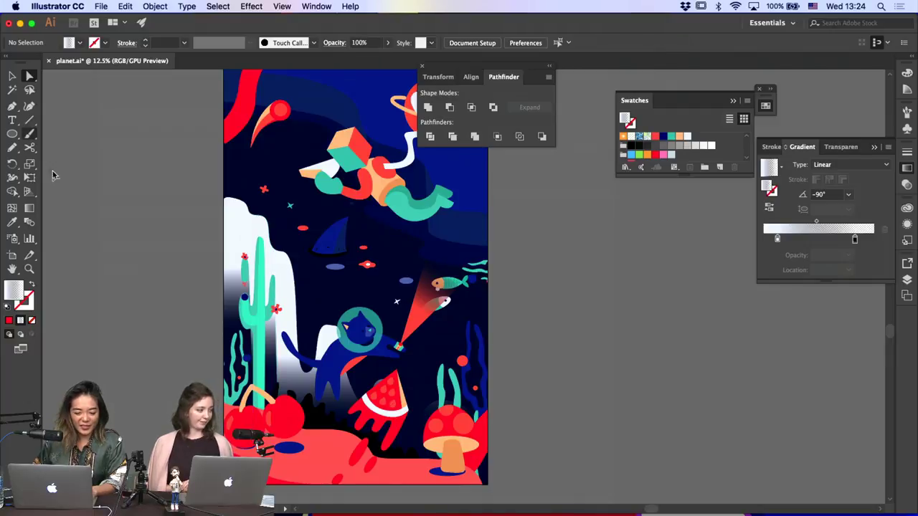
Extend the leftmost mountain slice's linear gradient downward so that it ends near the top of the cherries
click(224, 283)
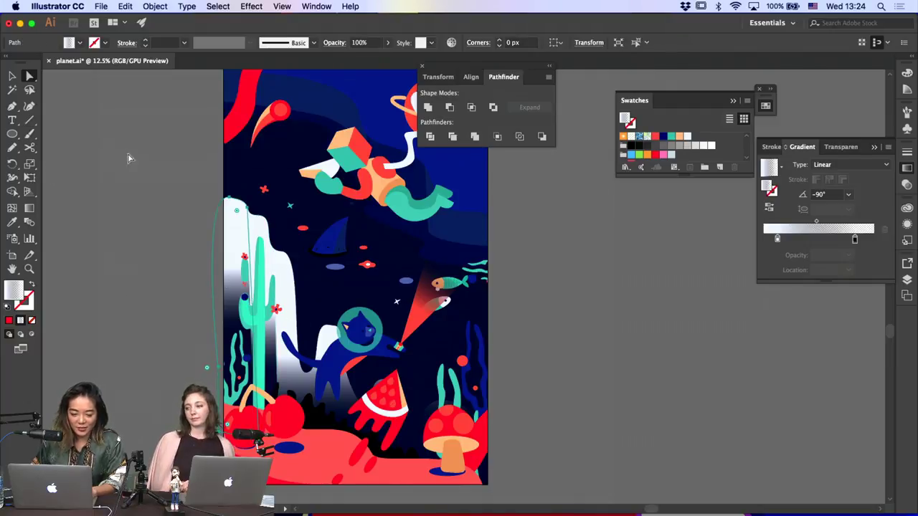
click(29, 208)
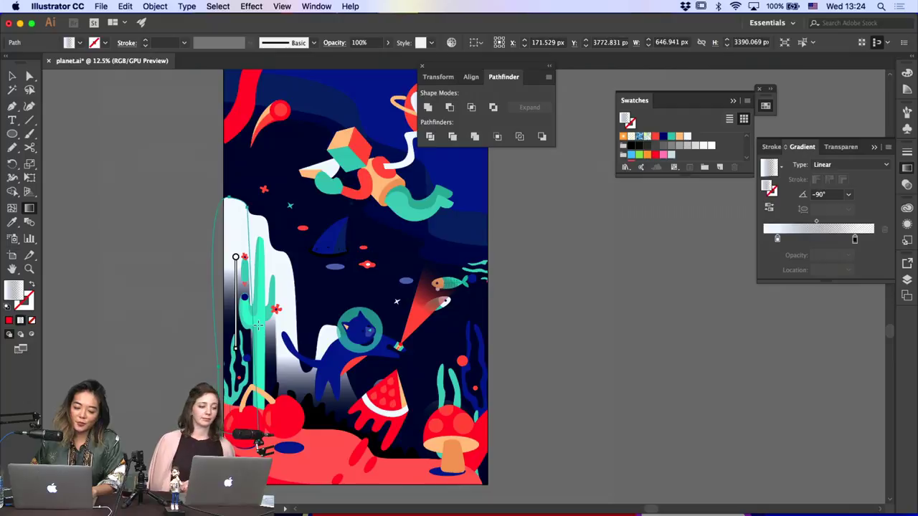
mouse_move(228, 332)
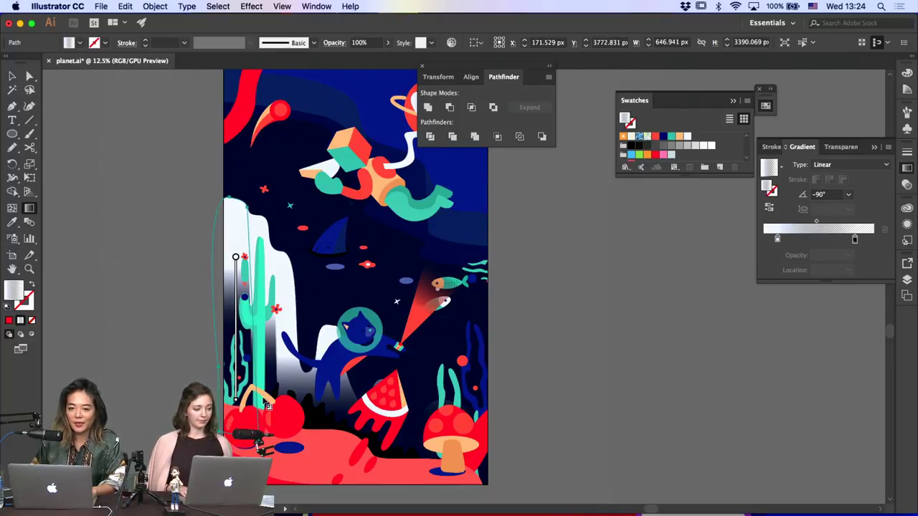
key(a)
click(142, 342)
Cut the right mountain slice with the Scissors tool at the dip by the cat's tail and at the base, and unite the remaining part
click(293, 324)
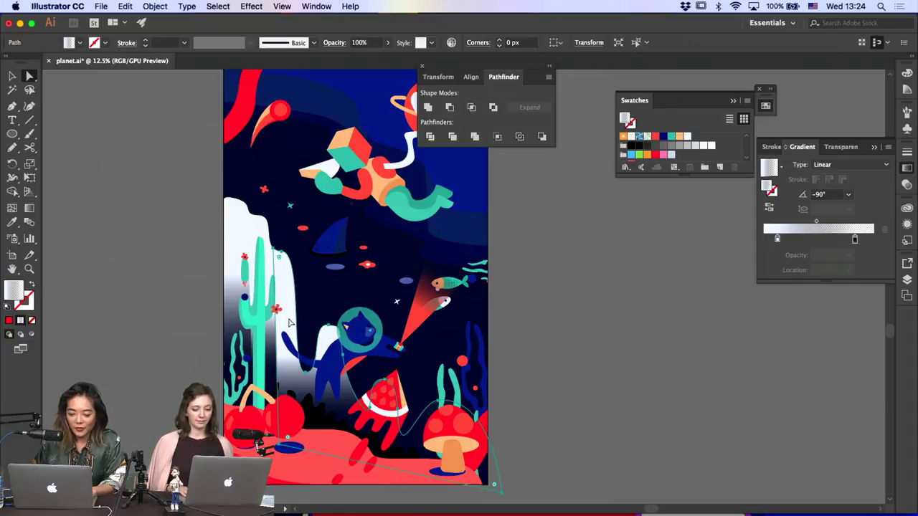
key(c)
click(319, 445)
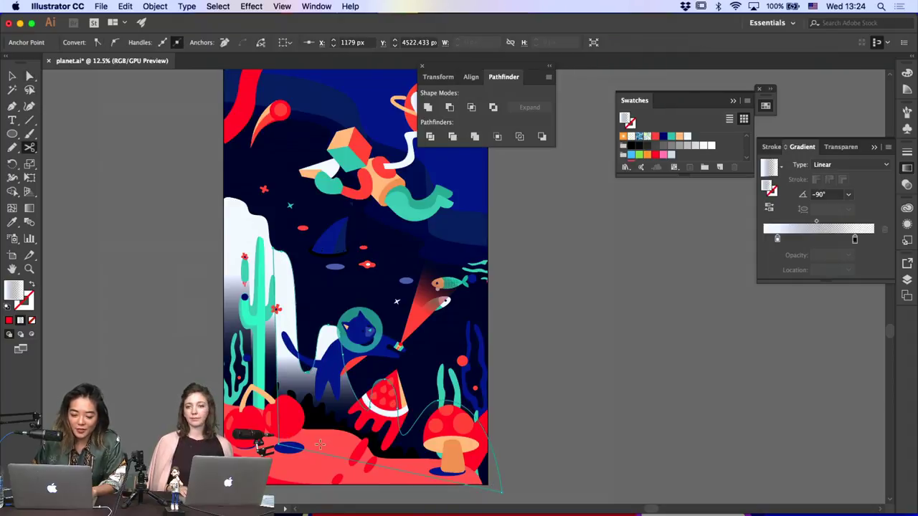
click(311, 450)
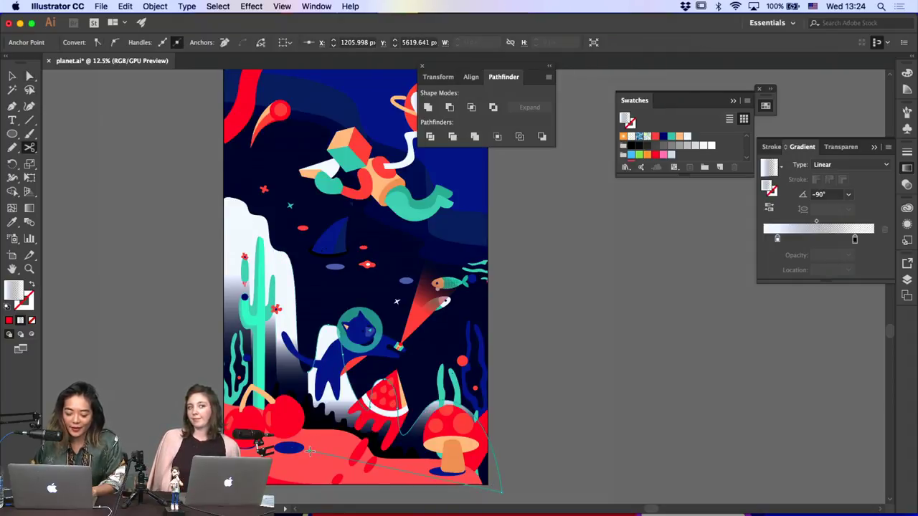
click(343, 355)
key(super+z)
click(429, 111)
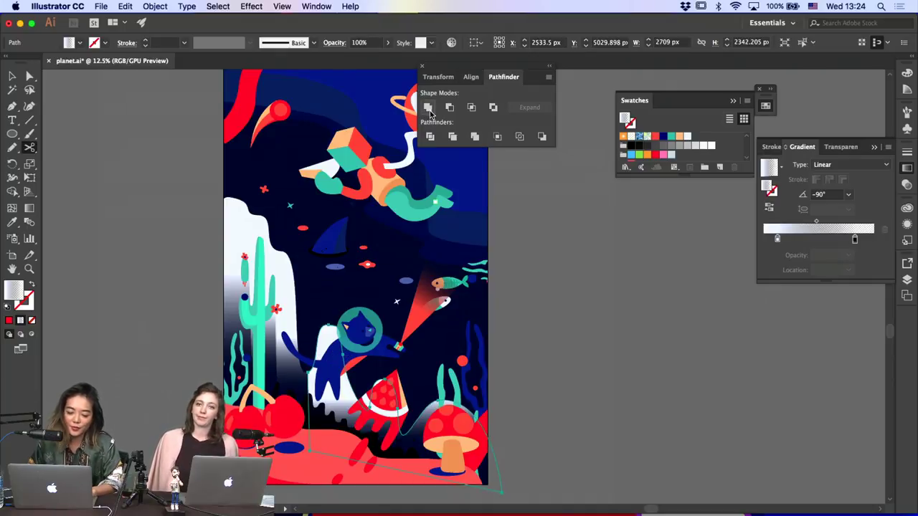
Cut the remaining mountain with the Scissors tool below the cat's helmet and at the base, and unite its right part into a closed shape
click(354, 478)
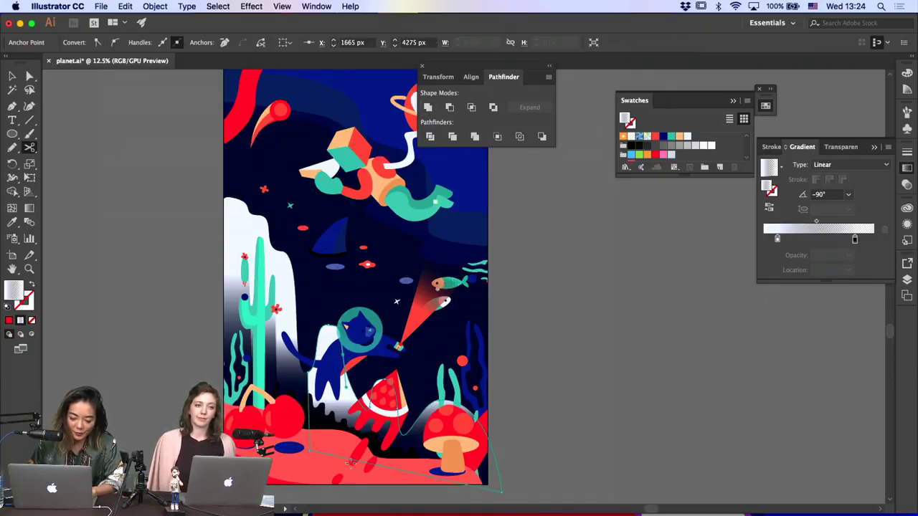
click(351, 461)
key(a)
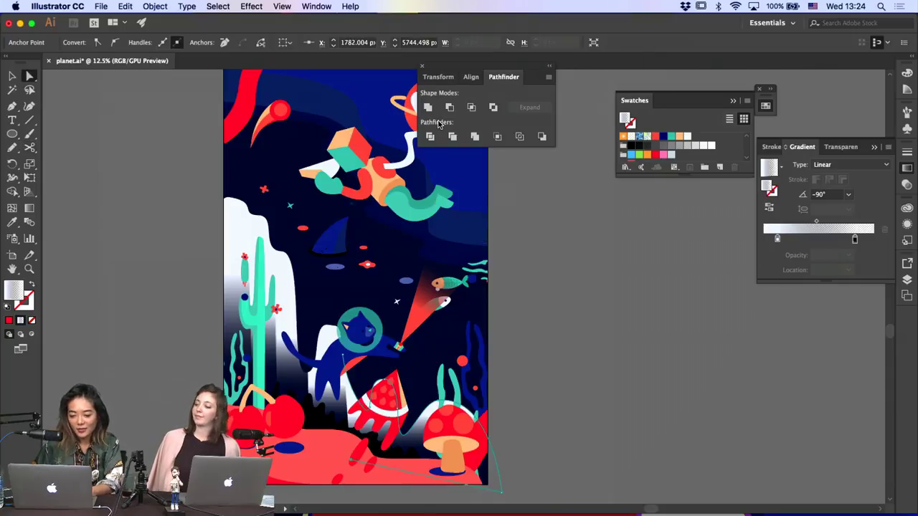
click(429, 108)
click(558, 293)
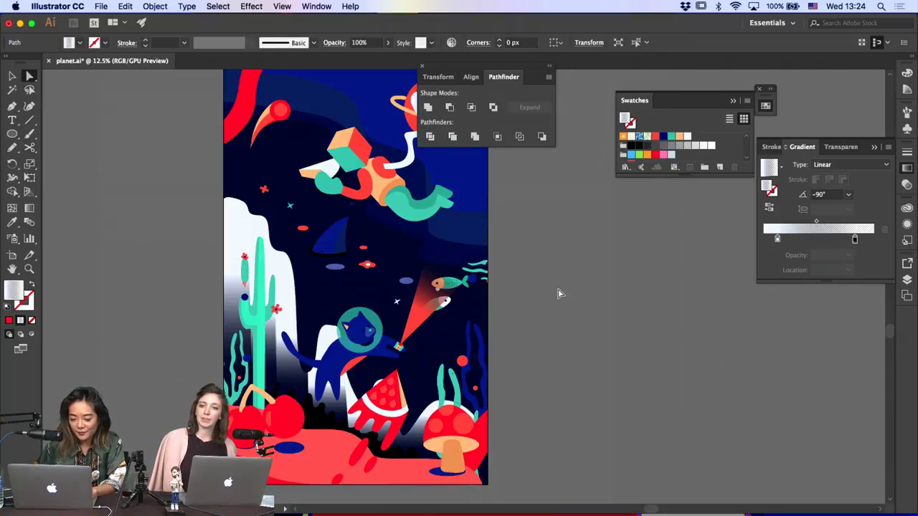
Select the top anchor of the small peak behind the cat and nudge it slightly left to X 1431 px
click(328, 332)
click(328, 323)
click(329, 326)
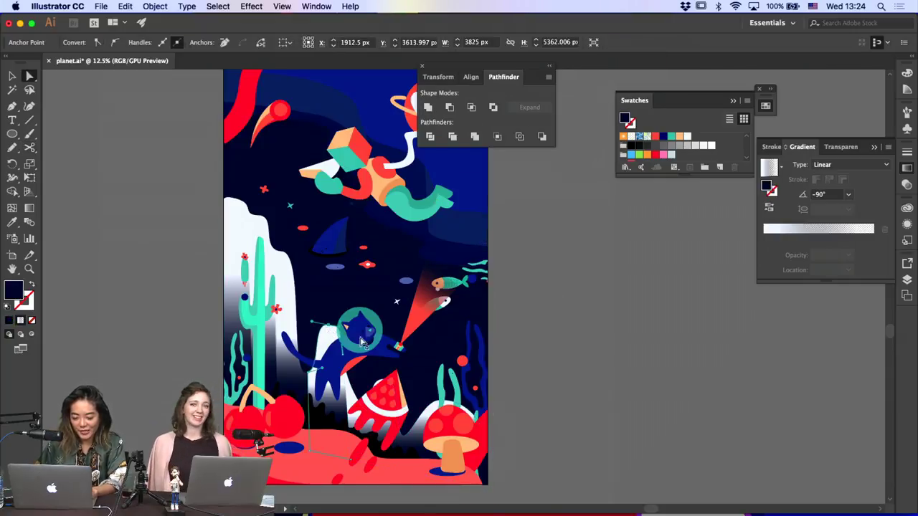
key(shift+Right)
key(shift+Right)
key(shift+Left)
key(shift+Left)
key(shift+Left)
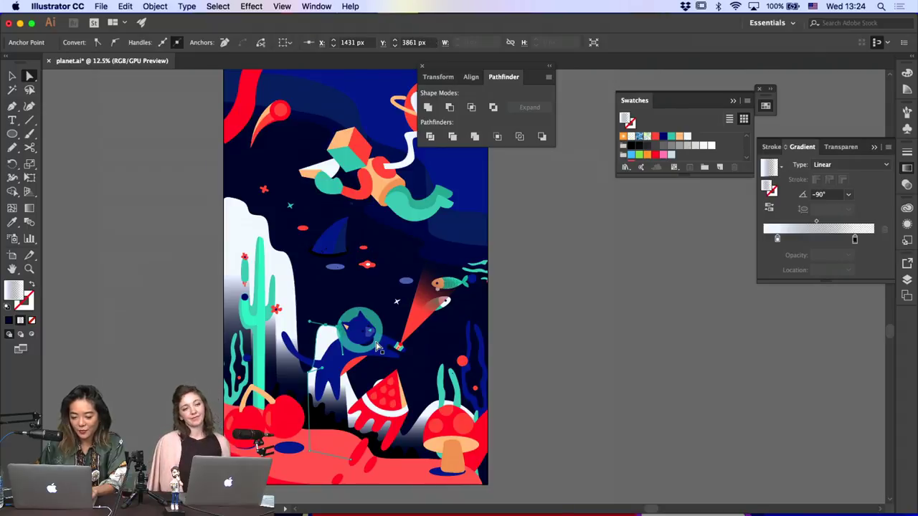
Tilt the curve handles of the small peak's top anchor upward to the right and nudge the anchor left to X 1413 px
click(324, 327)
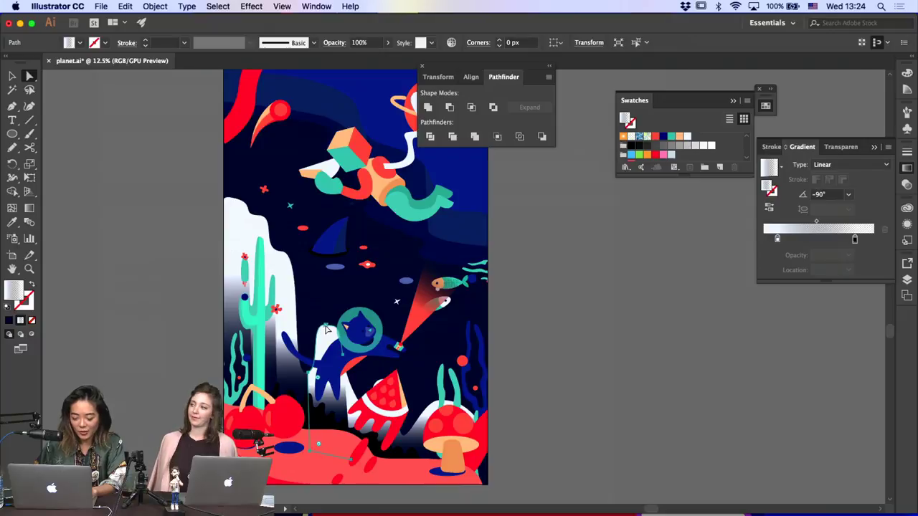
click(335, 328)
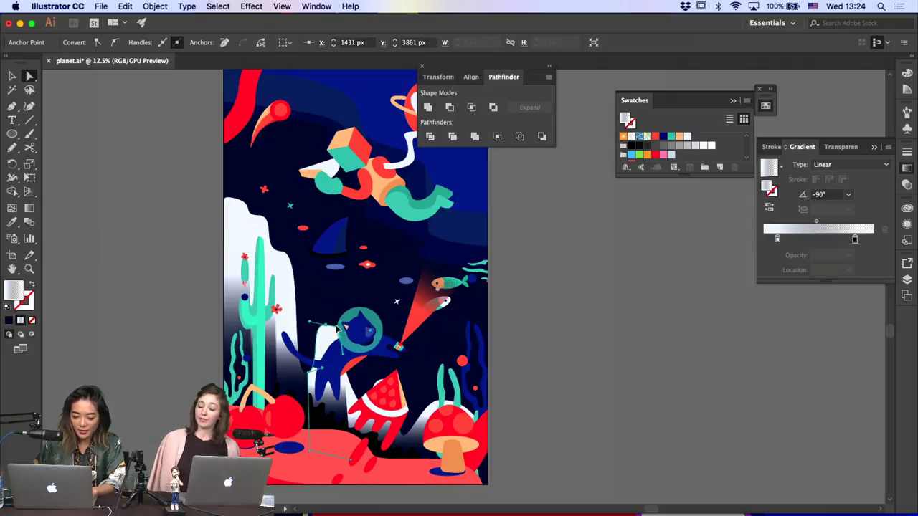
drag(337, 328, 334, 322)
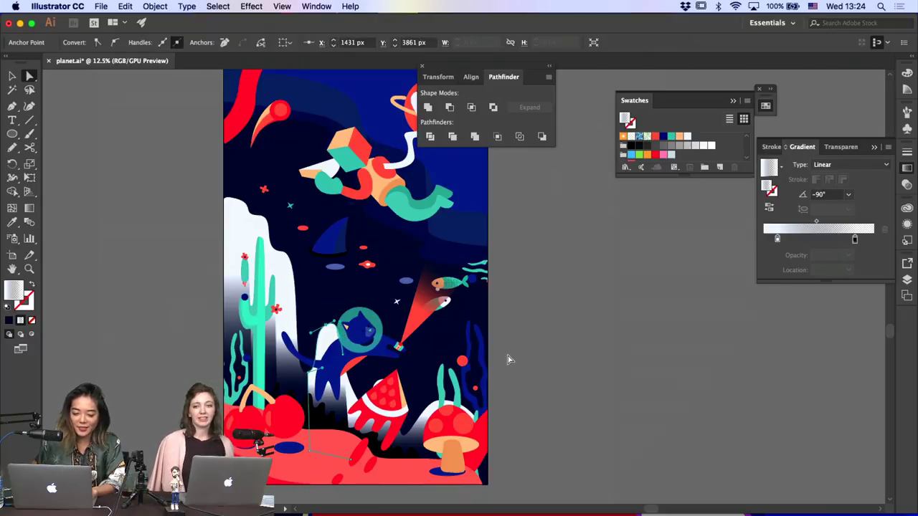
key(Left)
key(Left)
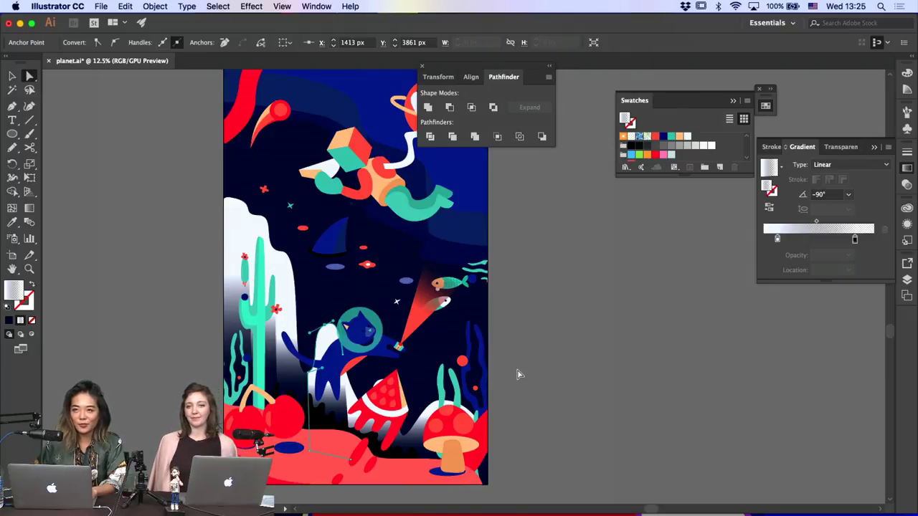
Move the top anchor of the white hill behind the mushroom slightly right to X 3051 px, Y 4905 px
scroll(519, 374, down, 3)
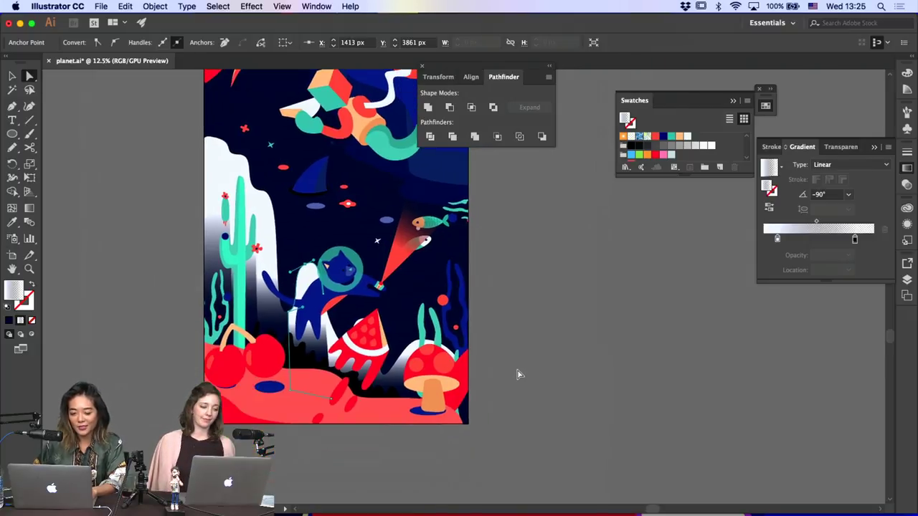
click(407, 353)
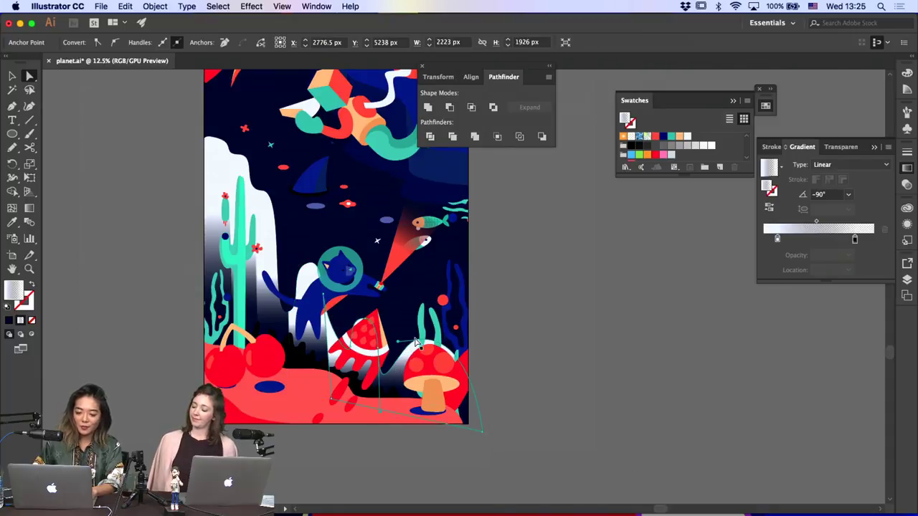
click(418, 340)
drag(418, 340, 421, 339)
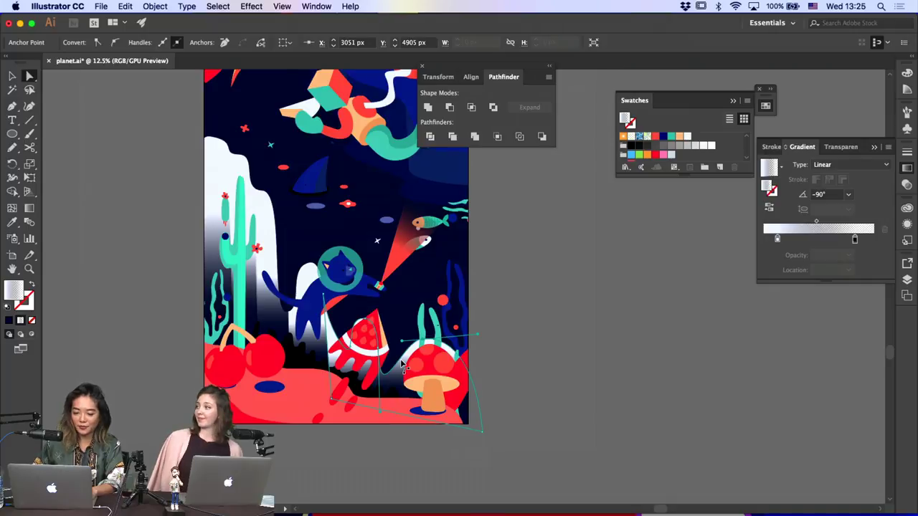
Add an anchor point on the white hill's left slope and nudge it down and right to about X 2845 px, Y 5293 px
key(plus)
click(400, 359)
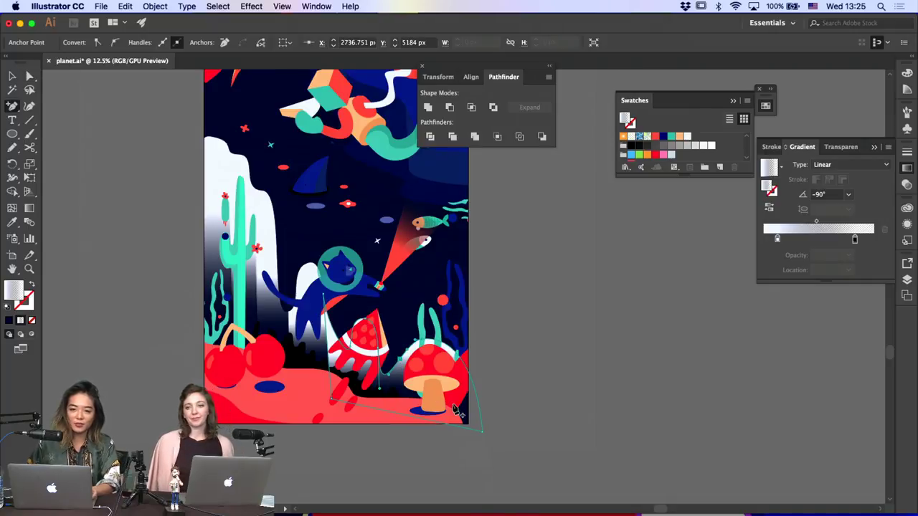
key(Down)
key(Down)
key(Down)
key(Down)
key(Right)
key(Right)
key(Right)
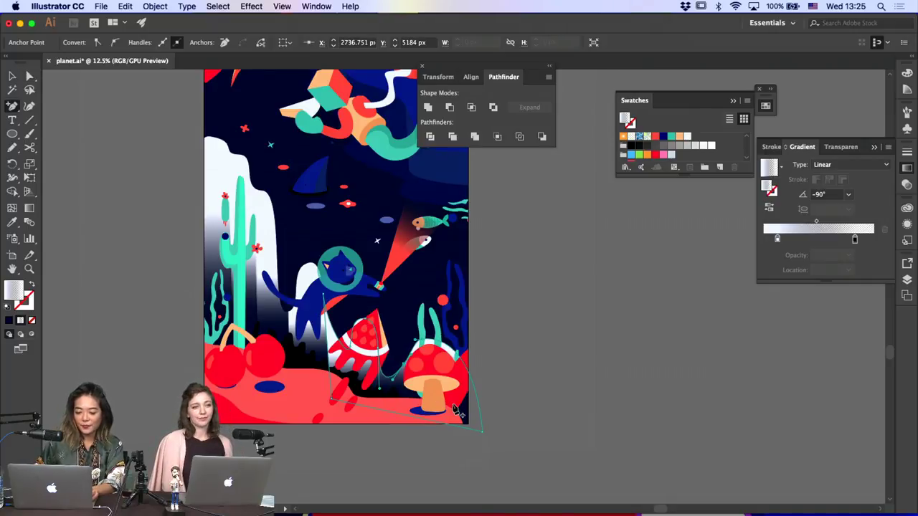
Raise the hill's top anchor to X 3150 px, Y 4815 px and move its slope anchor to X 2925 px, Y 5382 px
key(a)
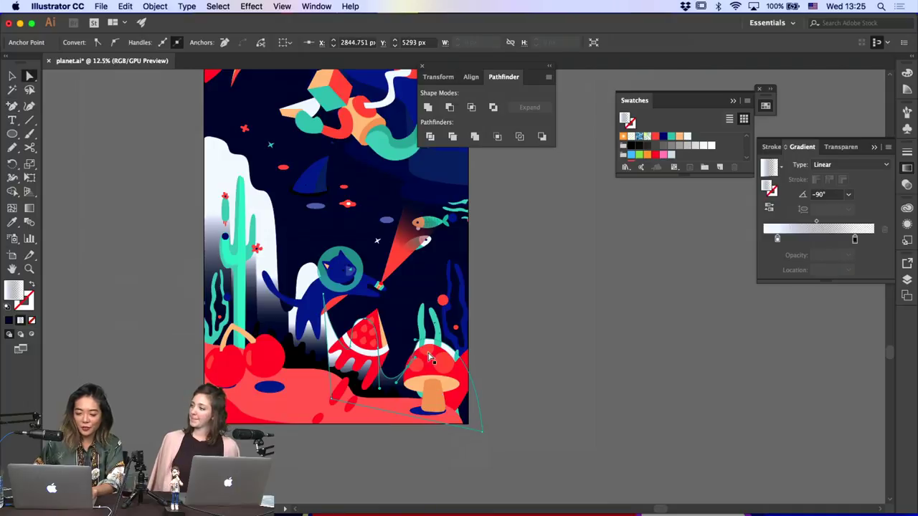
drag(423, 340, 430, 332)
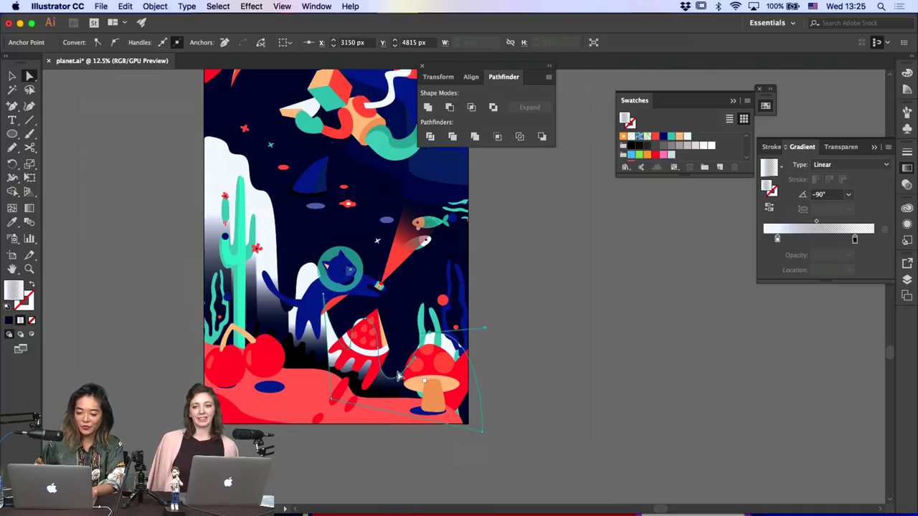
drag(404, 372, 410, 382)
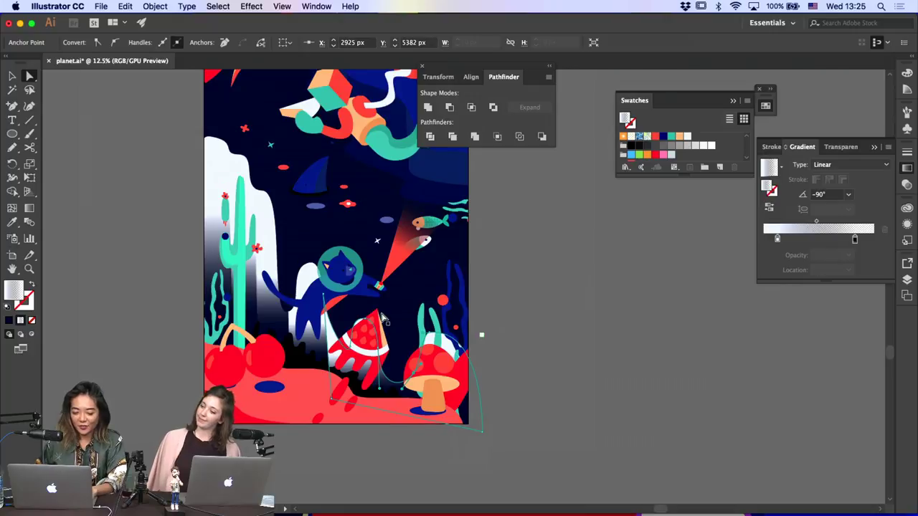
Raise the rightmost slice's peak behind the watermelon to X 2277 px, Y 4446 px and shift its left base anchor to about X 1709 px
click(338, 330)
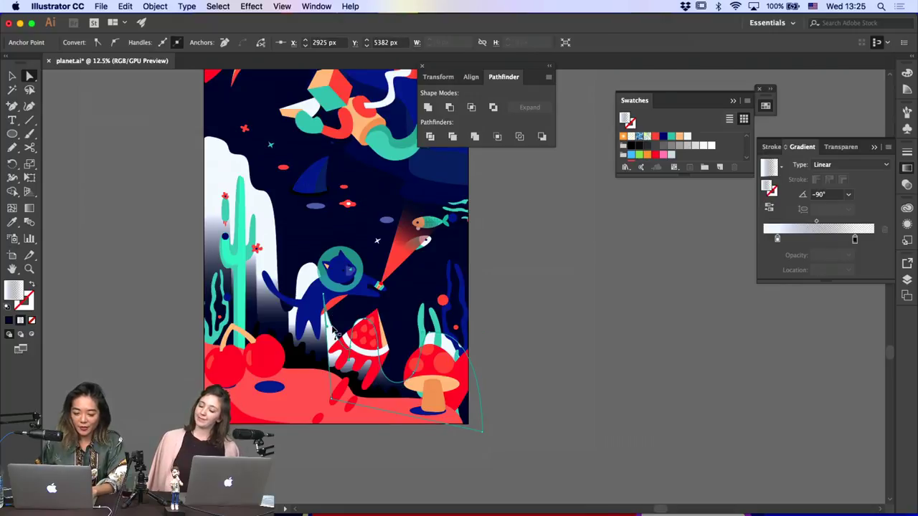
click(368, 324)
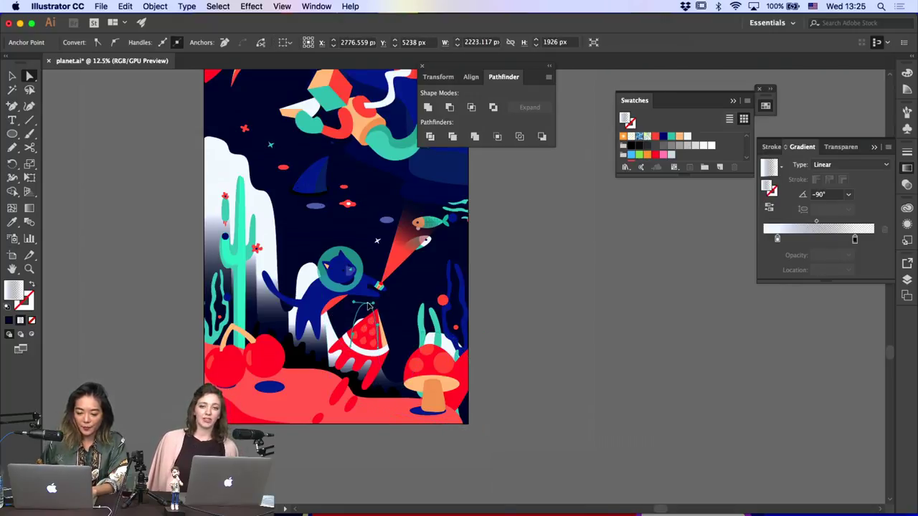
click(374, 314)
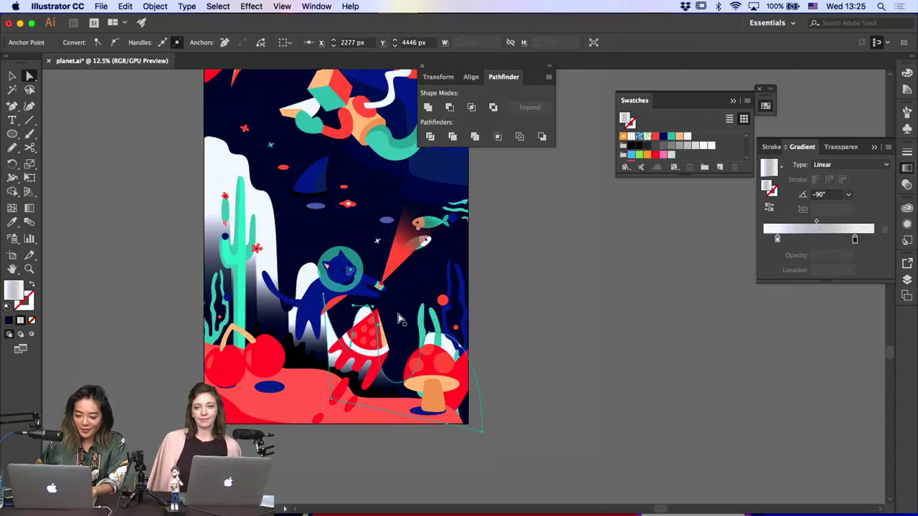
click(583, 327)
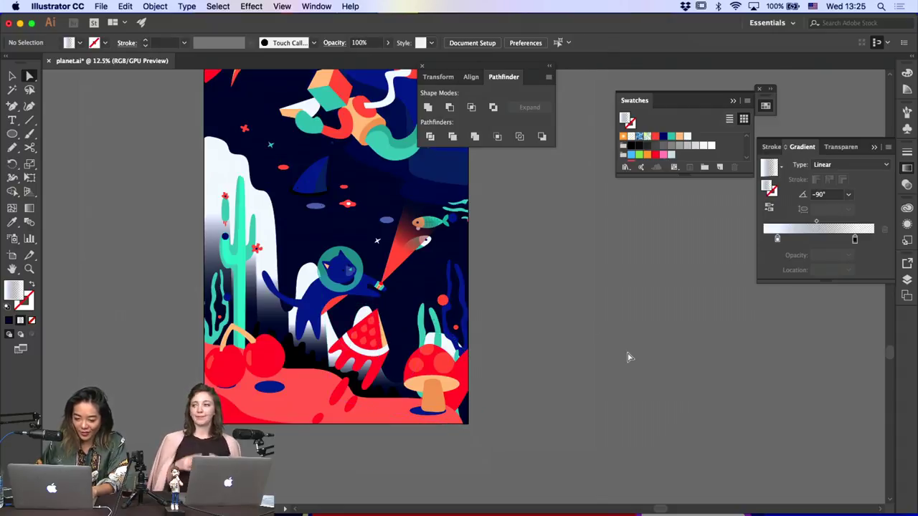
click(336, 367)
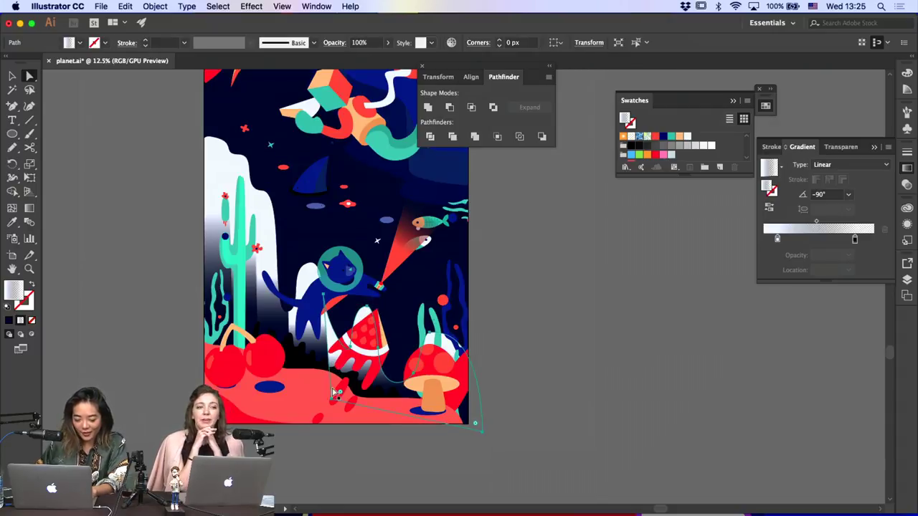
click(334, 393)
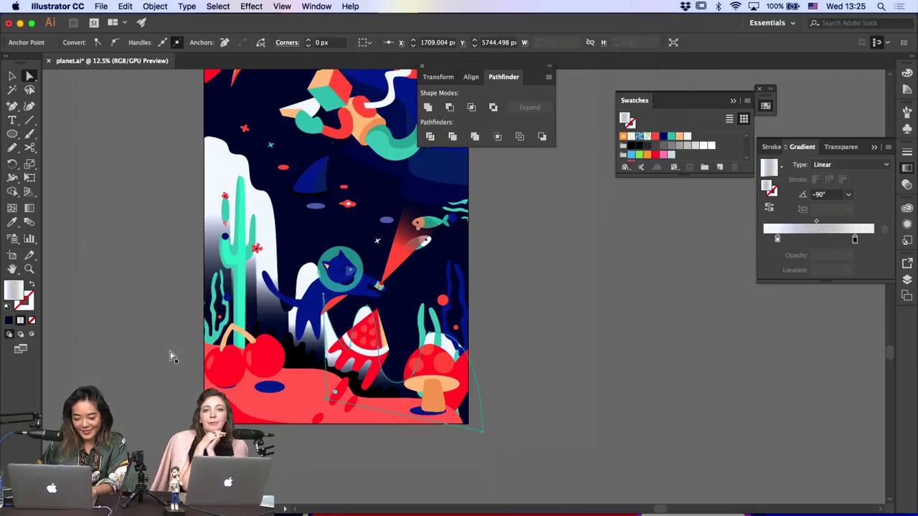
Redirect the linear gradient on the rightmost white slice behind the watermelon across the shape at an angle of -11.3°
click(28, 210)
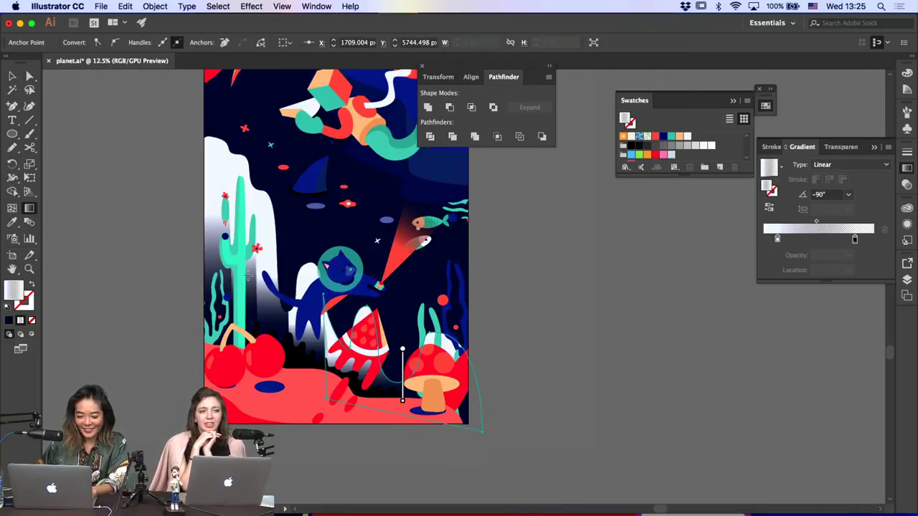
drag(319, 340, 389, 353)
key(a)
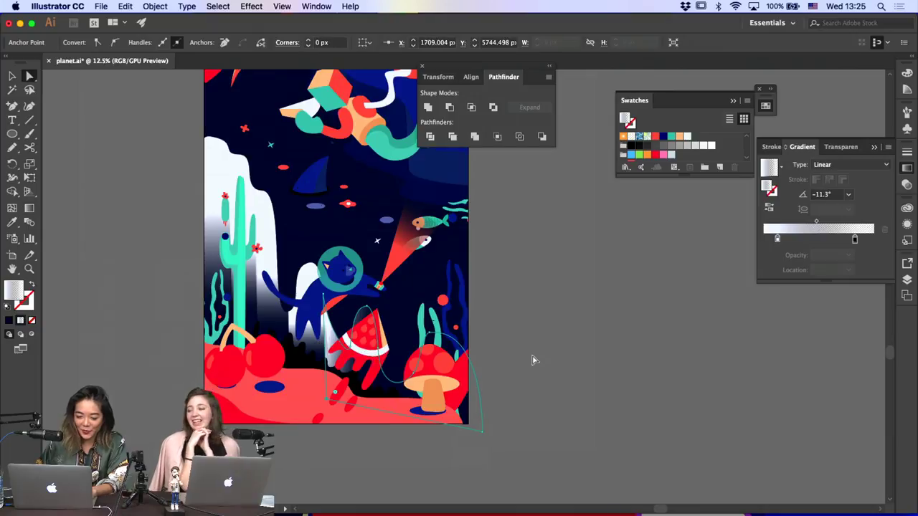
click(533, 360)
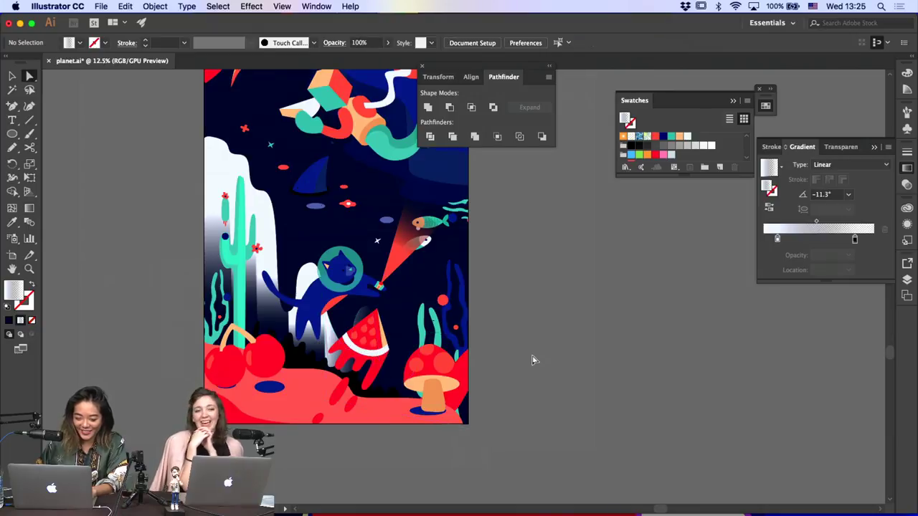
click(328, 343)
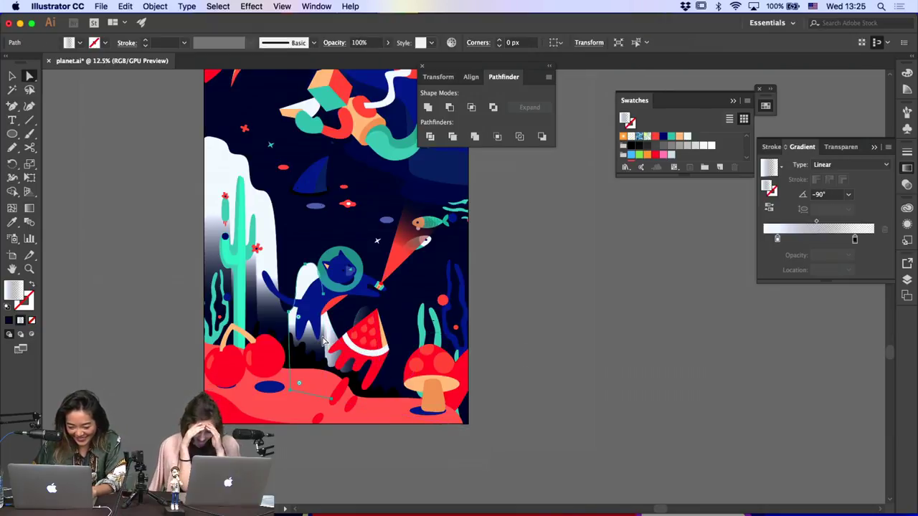
click(12, 222)
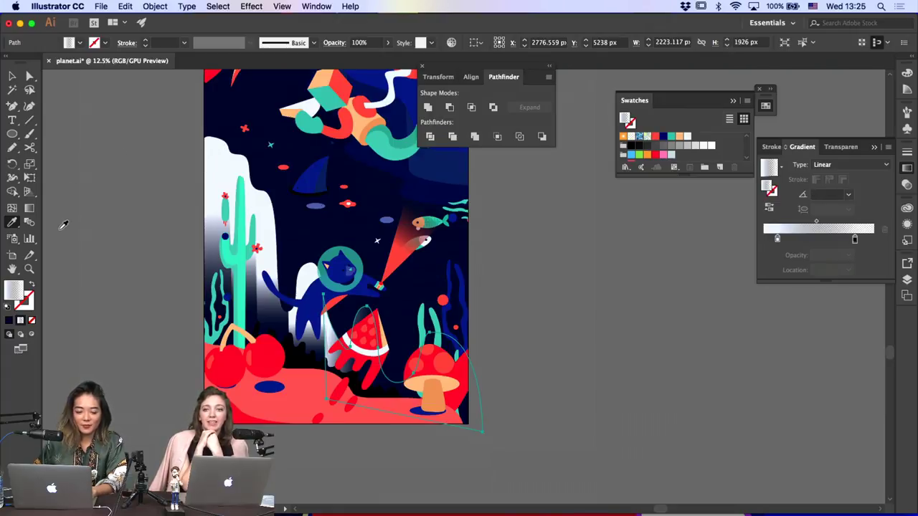
key(a)
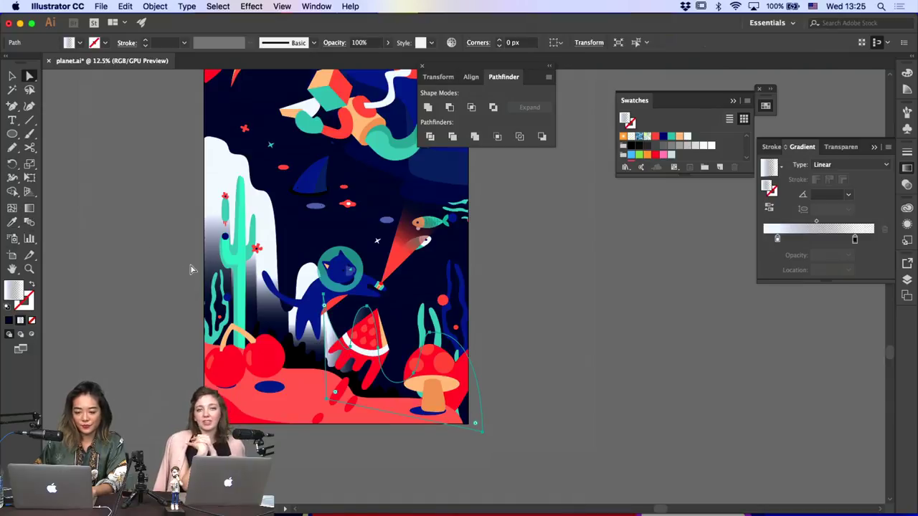
click(190, 270)
Remove the peak anchor from the white slice behind the cat and extend the neighbouring left anchor's handle upward to form a rounded hump
scroll(215, 265, up, 3)
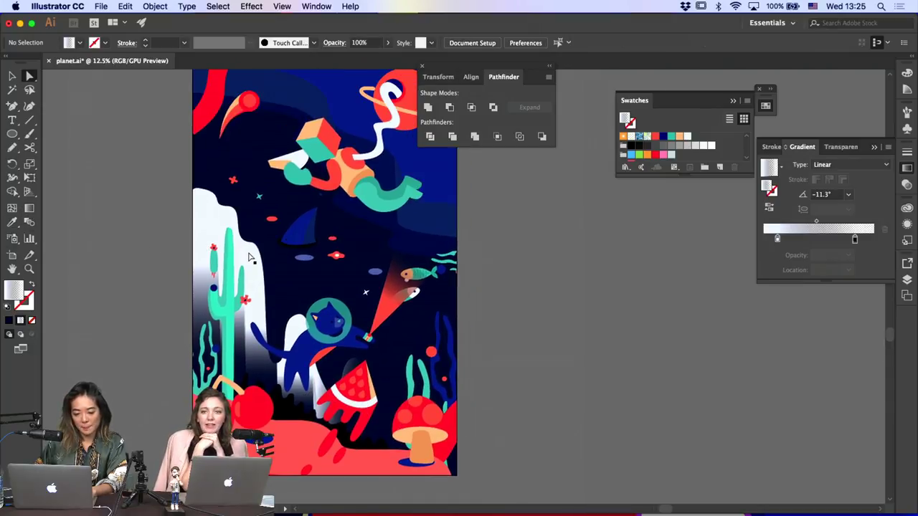
click(299, 316)
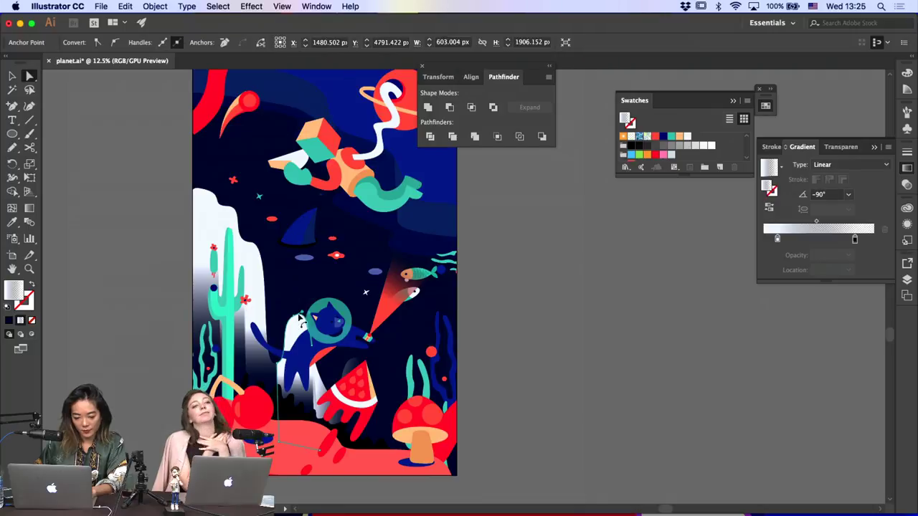
key(p)
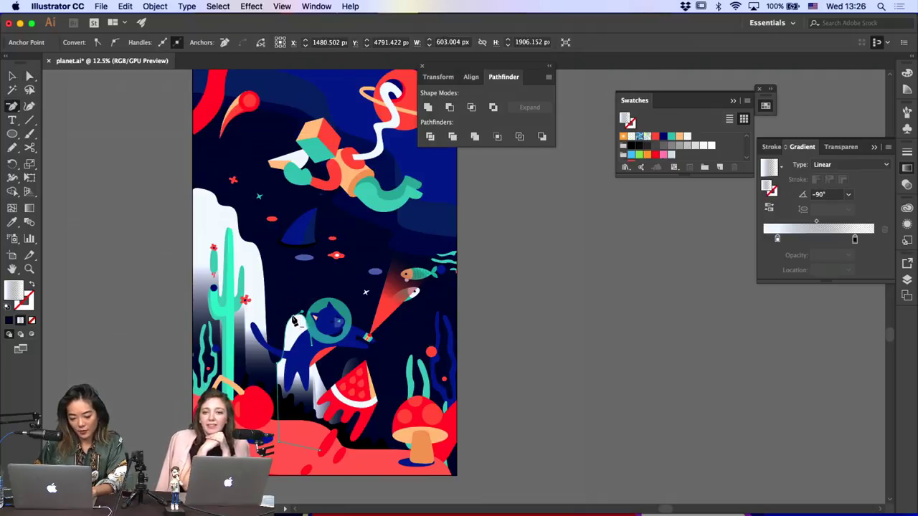
click(297, 322)
key(a)
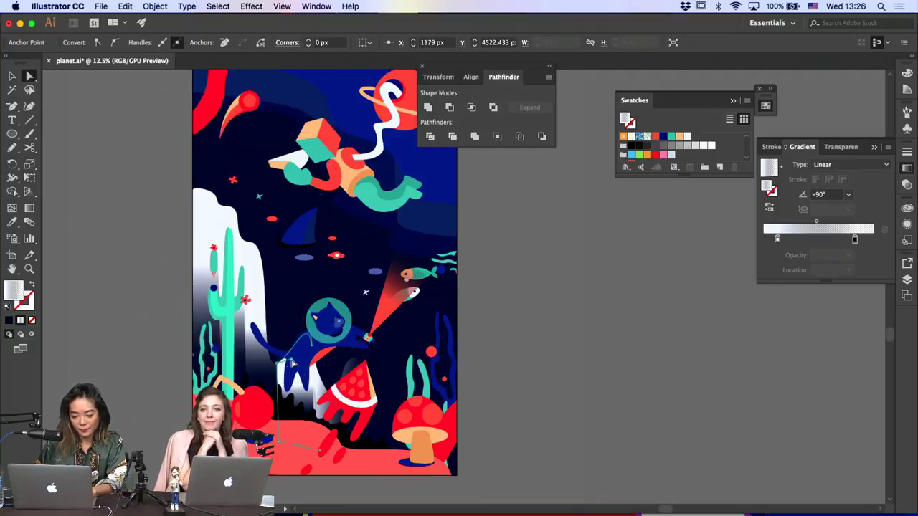
drag(293, 364, 282, 302)
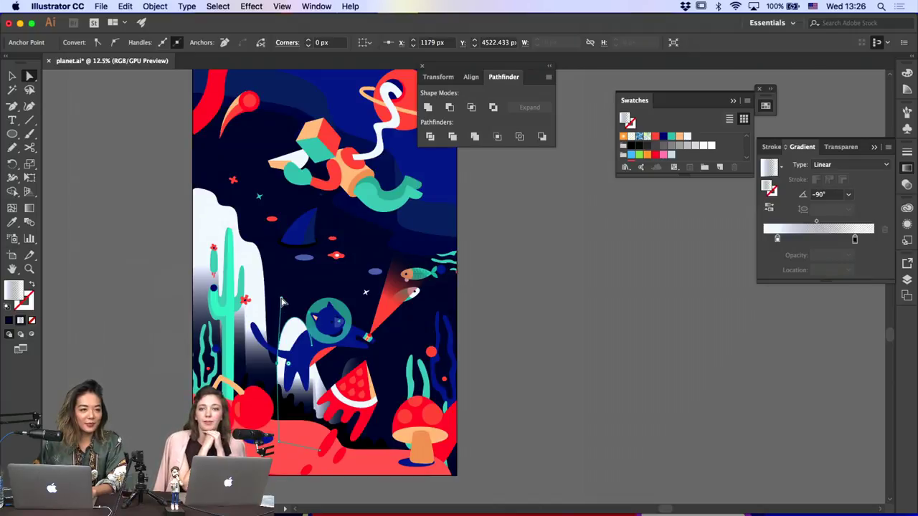
click(144, 319)
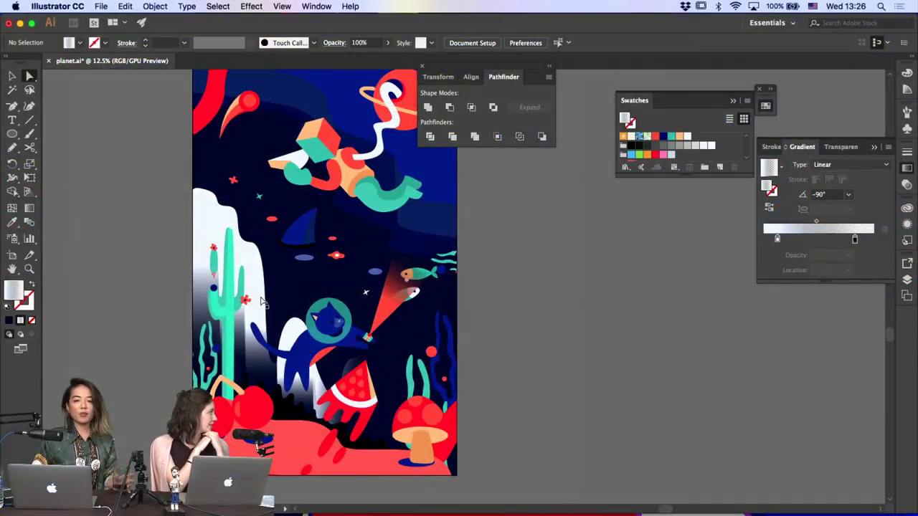
Look over the whole poster, checking the dark blue shape behind the astronaut and the overall composition
scroll(498, 264, right, 5)
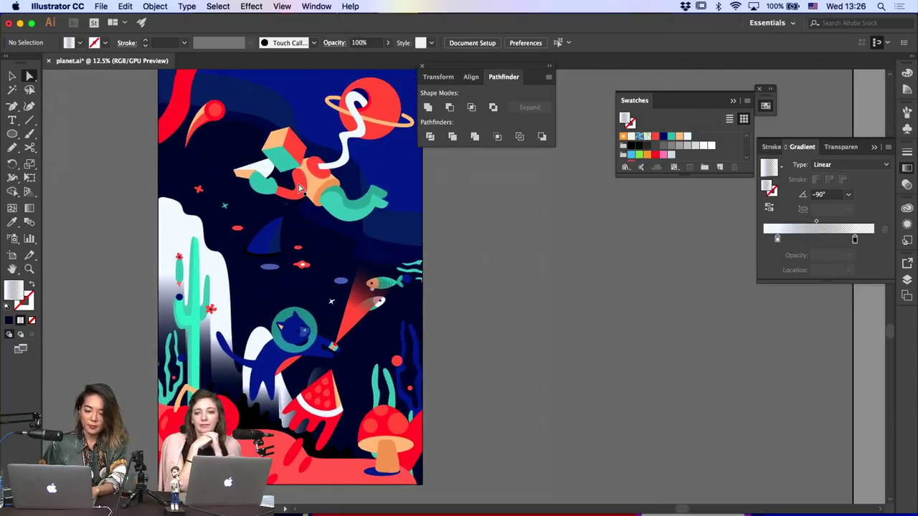
click(247, 129)
click(244, 105)
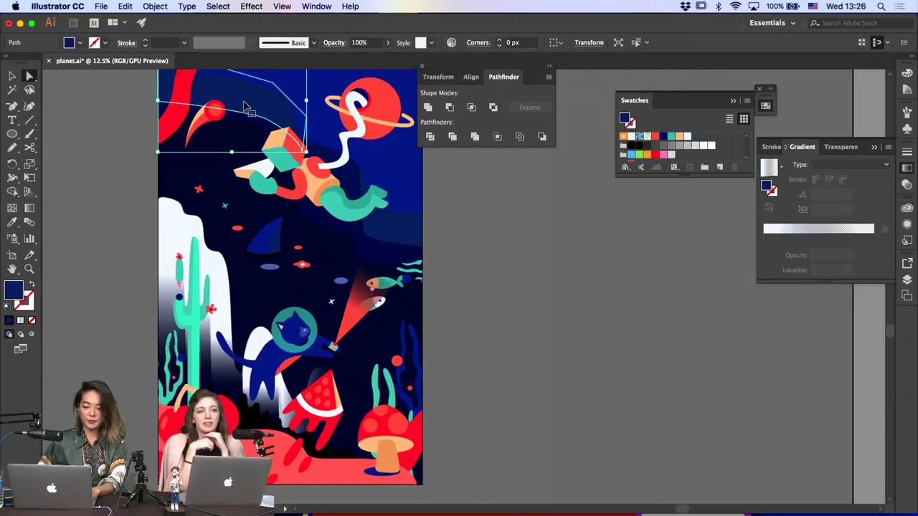
key(super+minus)
scroll(246, 107, down, 2)
scroll(246, 107, right, 2)
scroll(310, 236, right, 3)
scroll(311, 237, down, 2)
click(490, 317)
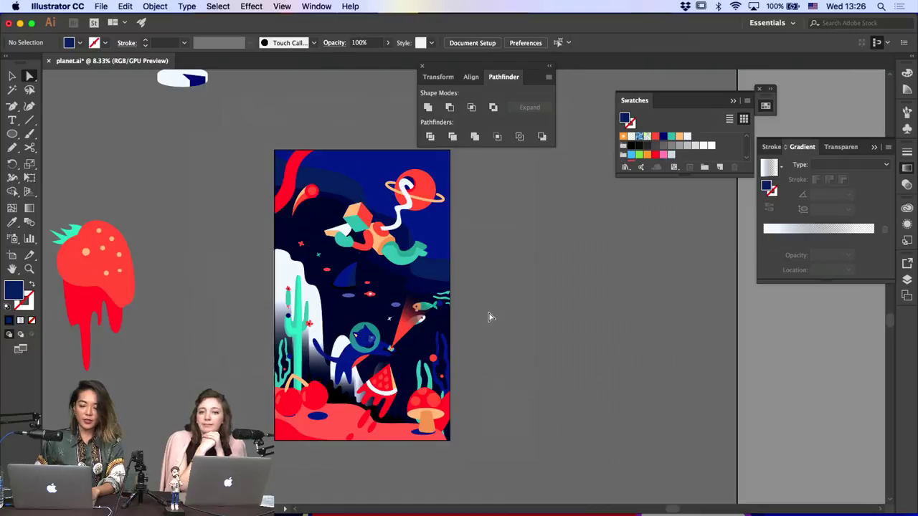
scroll(490, 318, down, 1)
scroll(490, 317, right, 3)
scroll(490, 318, down, 2)
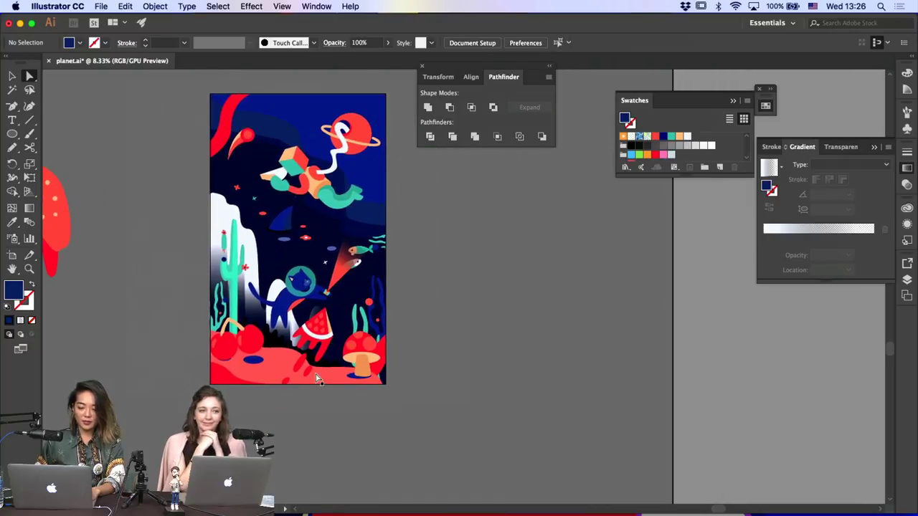
Draw a closed wavy shape in the ribbon's red over the poster's upper-left corner, running from about X 1951 px, Y 0 px to X 0 px, Y 3321 px
click(317, 378)
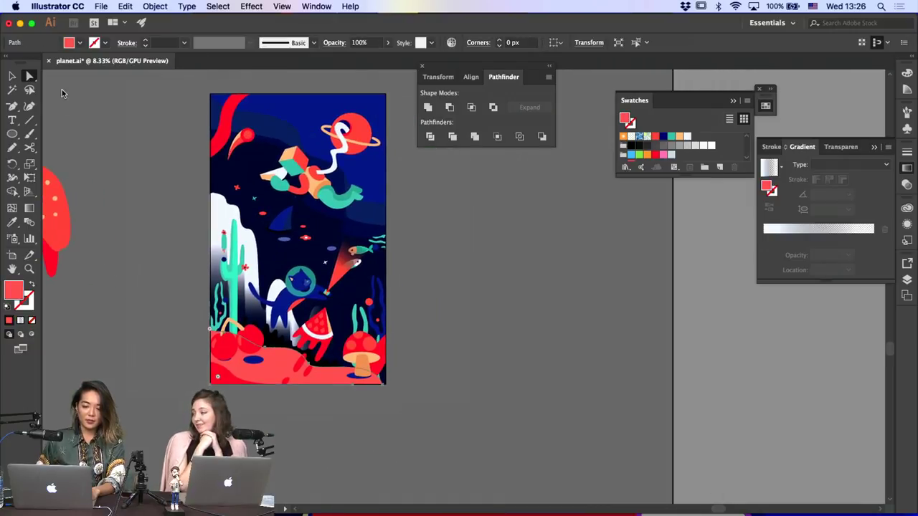
click(225, 118)
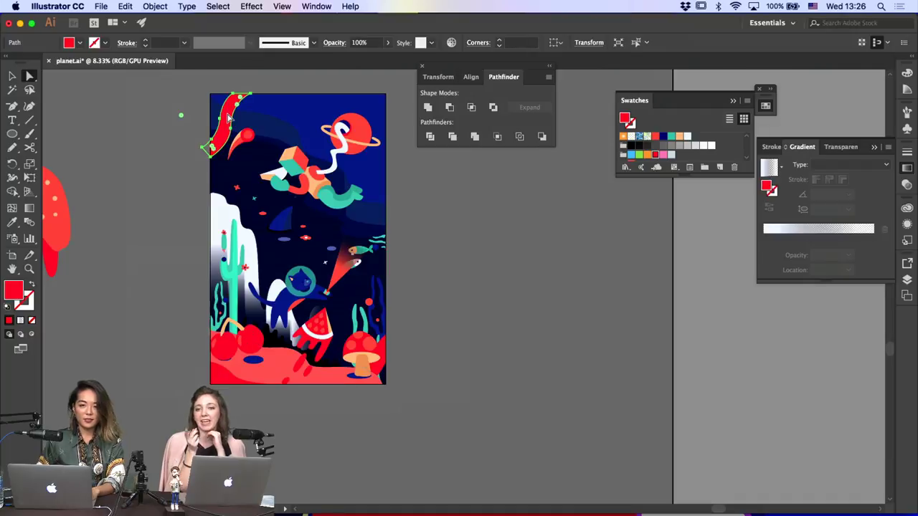
click(166, 195)
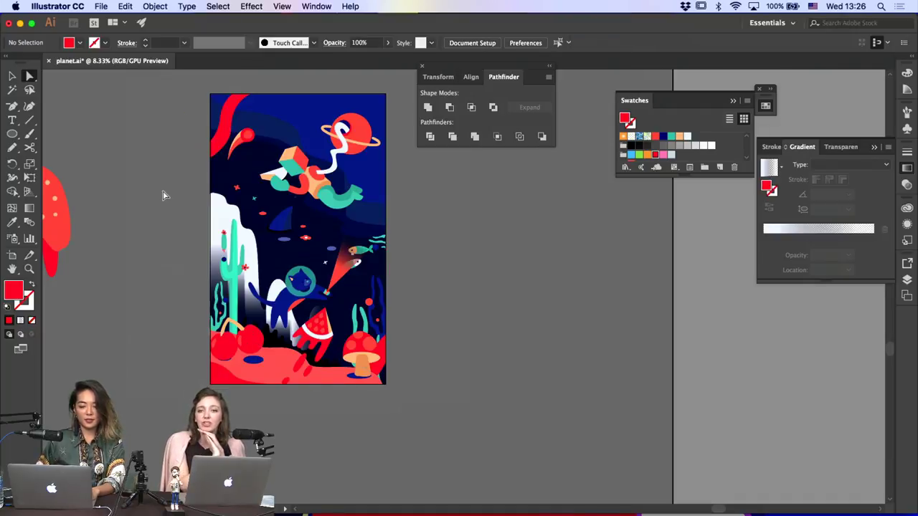
click(12, 106)
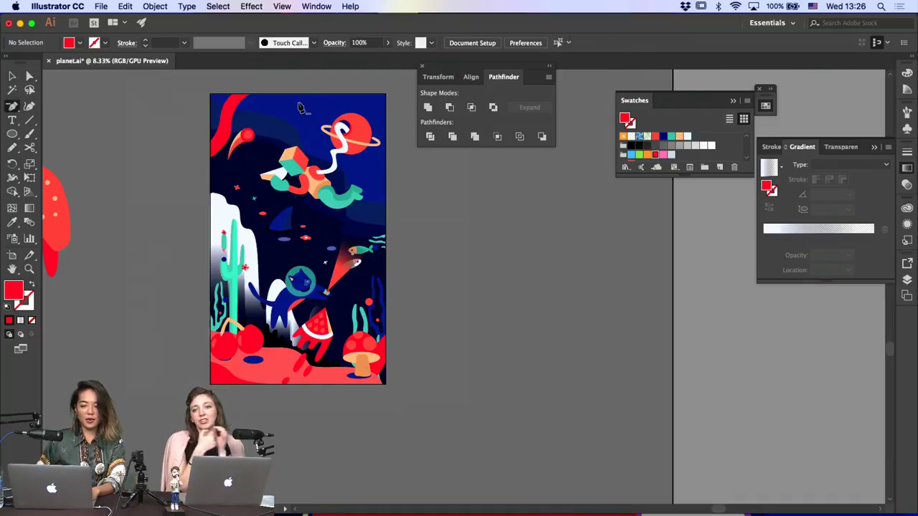
drag(10, 105, 31, 106)
click(302, 94)
drag(270, 121, 272, 136)
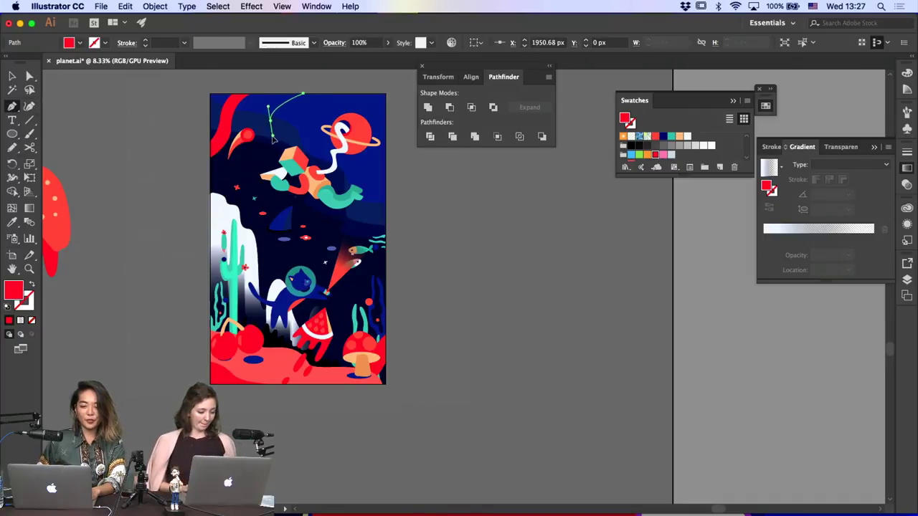
drag(243, 199, 210, 210)
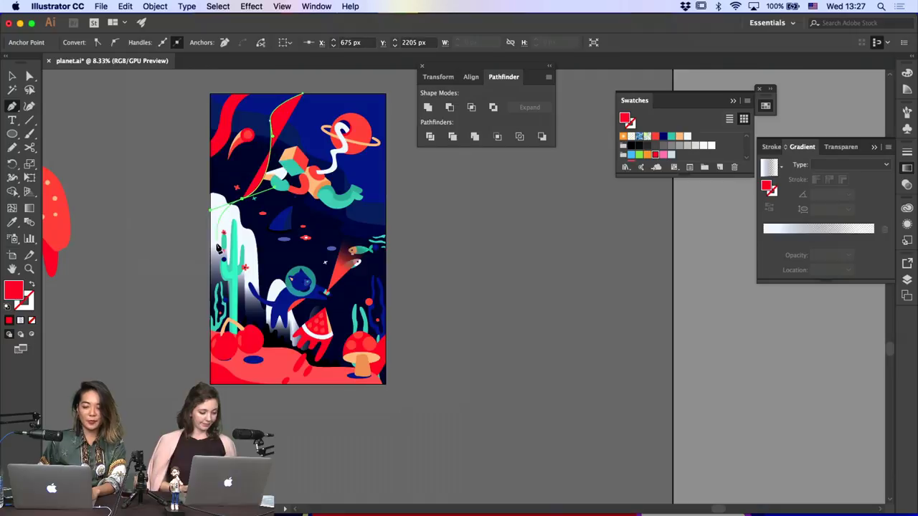
click(210, 252)
click(206, 86)
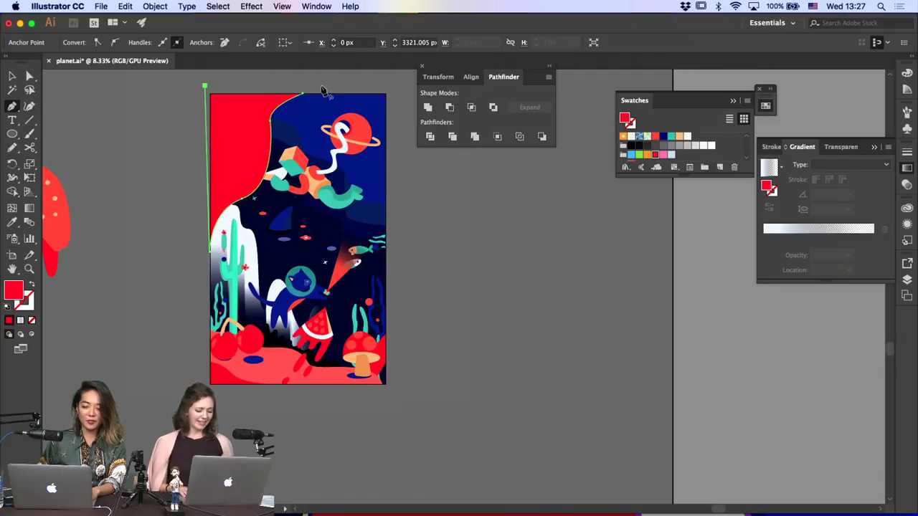
click(303, 94)
Move the red shape's upper-right anchor beyond the poster's top edge and reshape the curve at its X 1269 px, Y 576 px anchor
key(a)
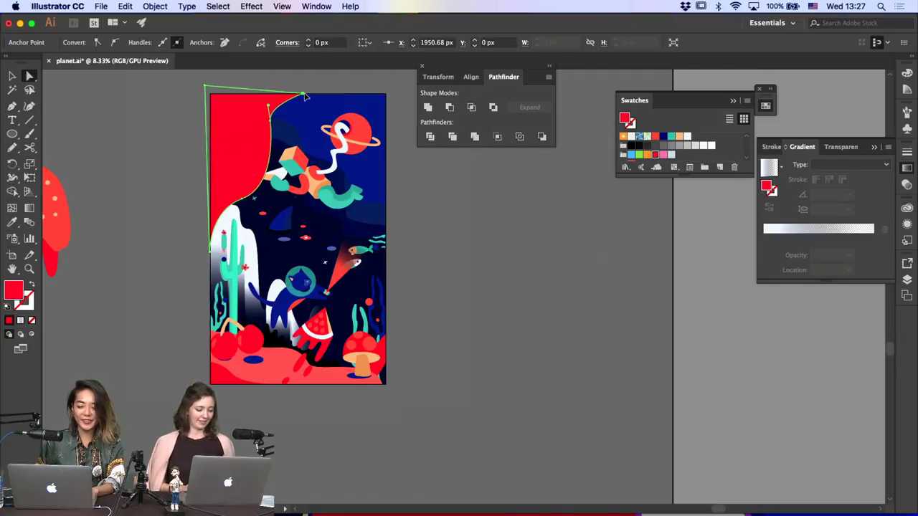
drag(303, 94, 328, 86)
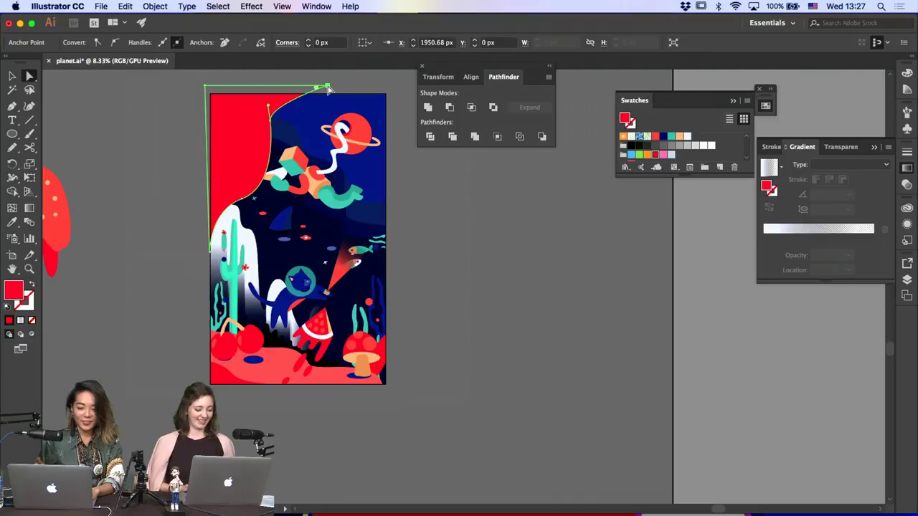
click(269, 110)
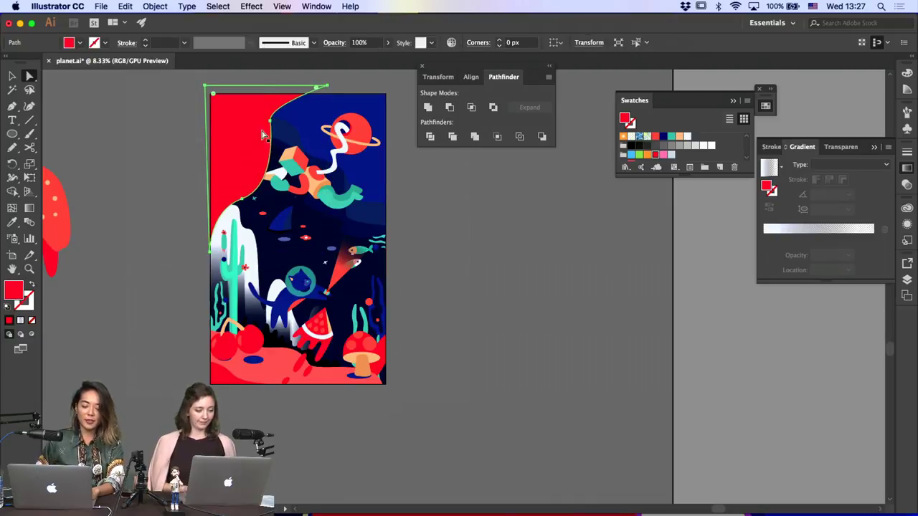
click(272, 123)
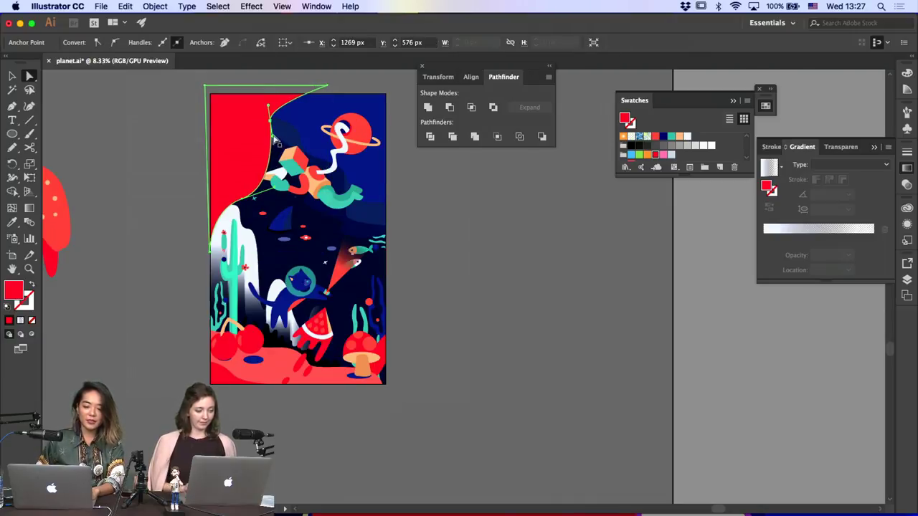
click(270, 126)
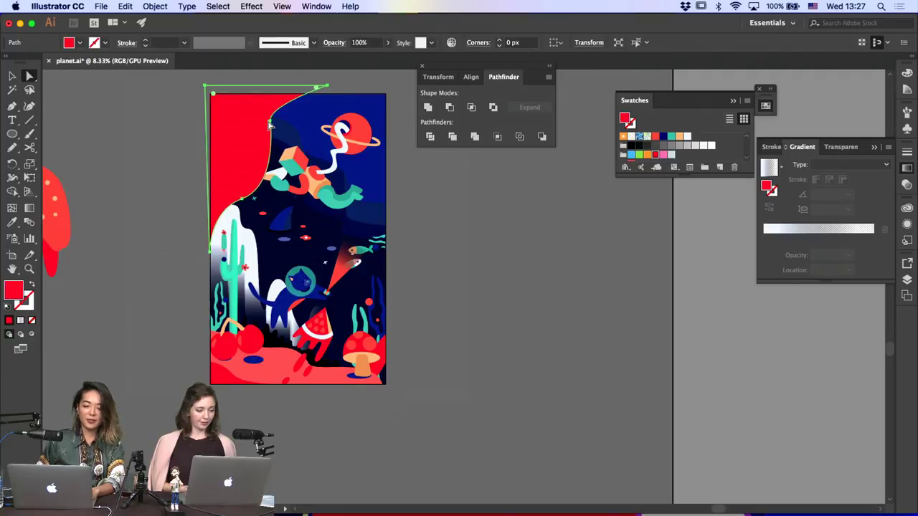
click(270, 125)
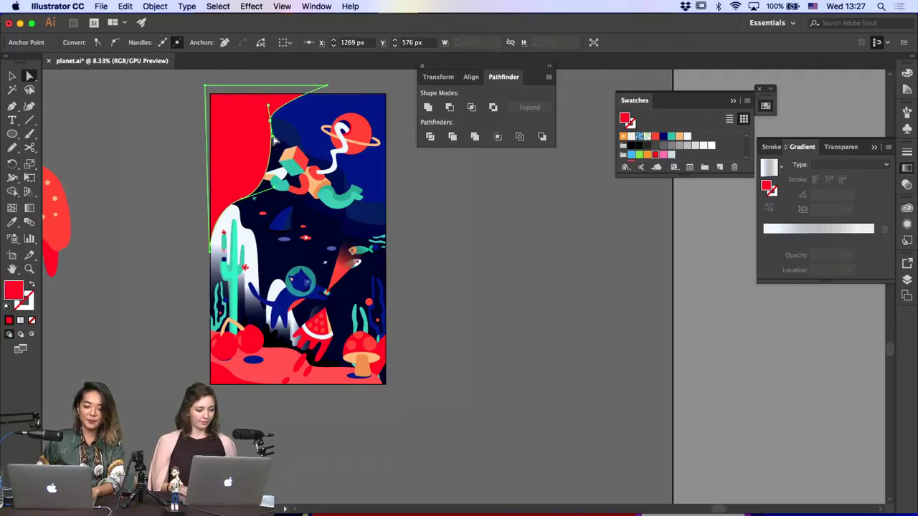
drag(275, 140, 264, 115)
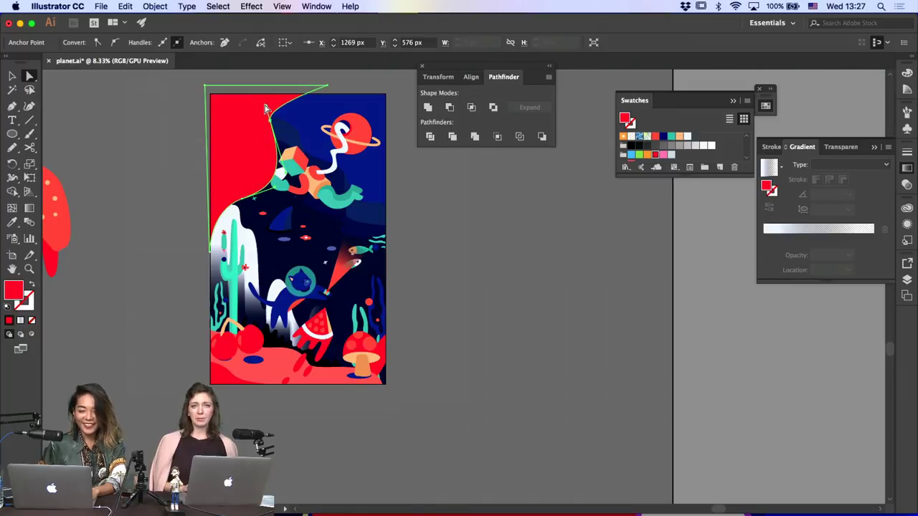
click(465, 204)
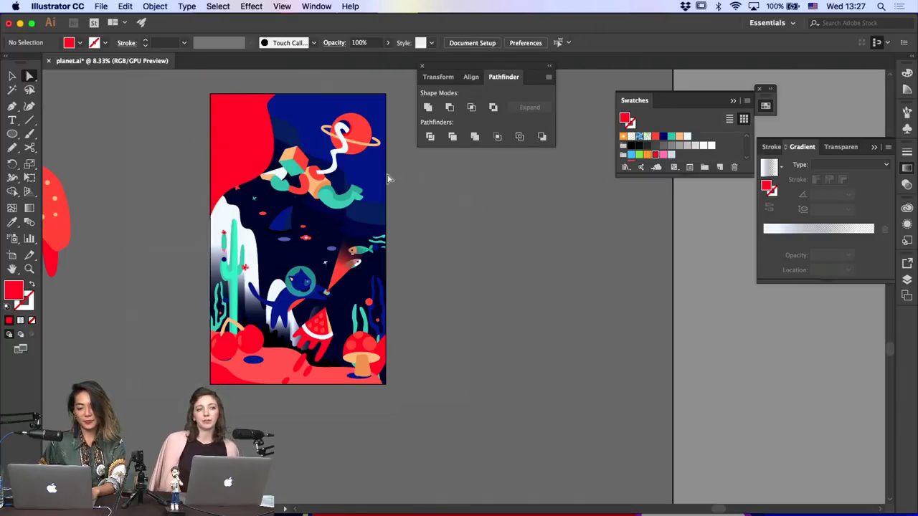
Shift the red shape left and slightly up so it overhangs the poster's upper-left corner, and refine the curve at its middle anchor
click(238, 165)
click(261, 132)
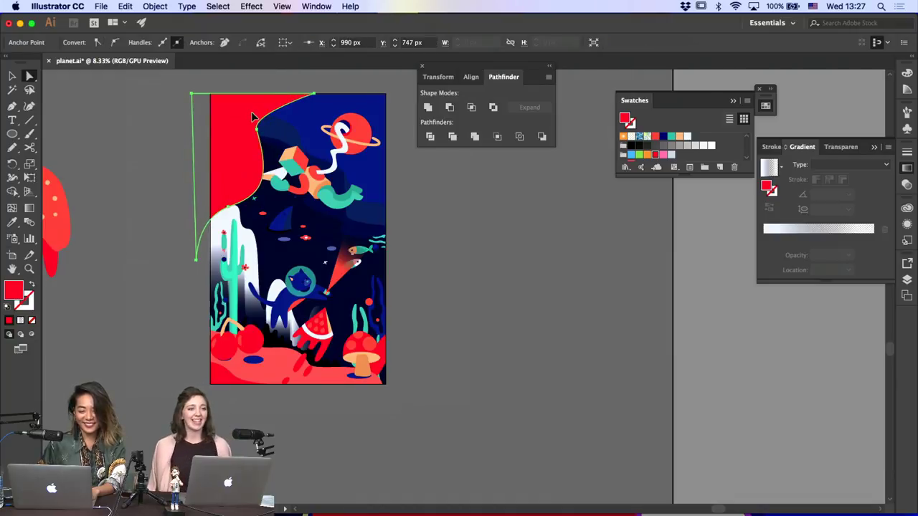
mouse_move(251, 111)
mouse_down()
mouse_move(252, 99)
mouse_move(250, 126)
mouse_up()
click(258, 129)
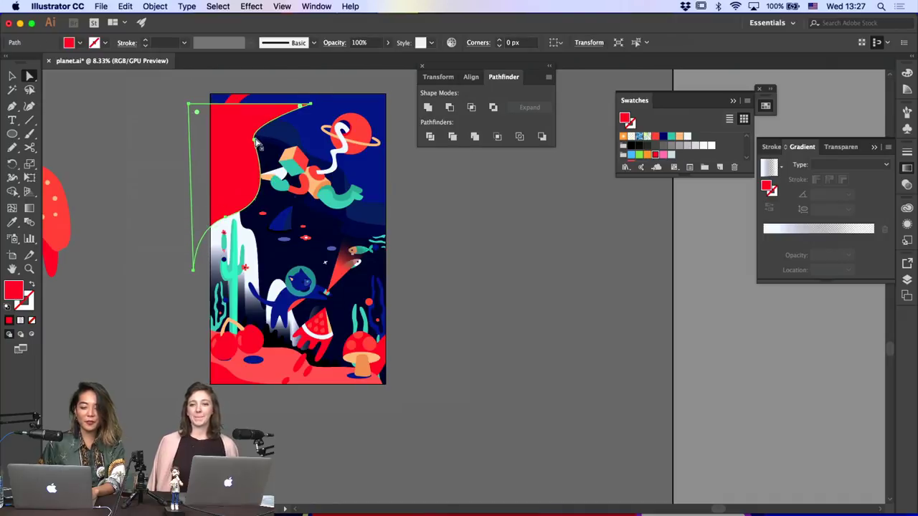
click(254, 140)
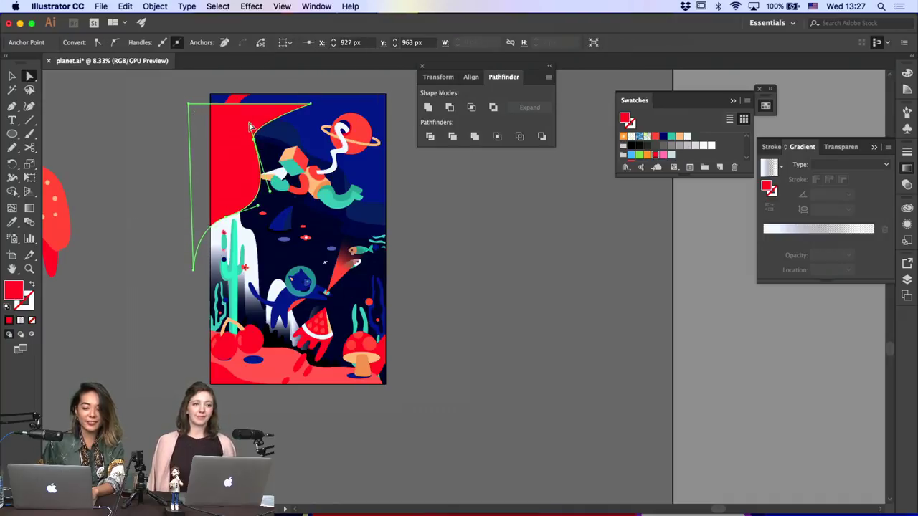
click(250, 126)
mouse_move(250, 125)
mouse_down()
mouse_move(251, 103)
mouse_move(256, 113)
mouse_up()
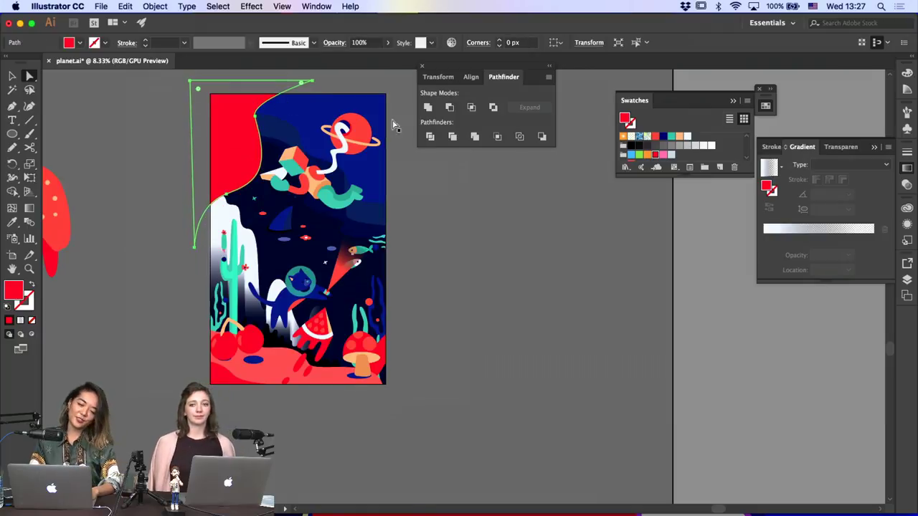
Raise the red shape's two middle anchors, placing the lower one at about X 423 px, Y 1710 px
click(258, 125)
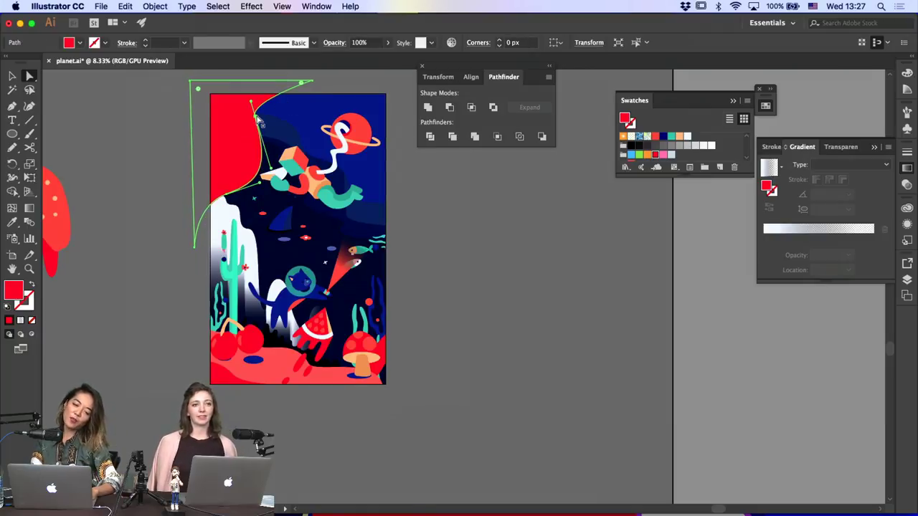
click(225, 195)
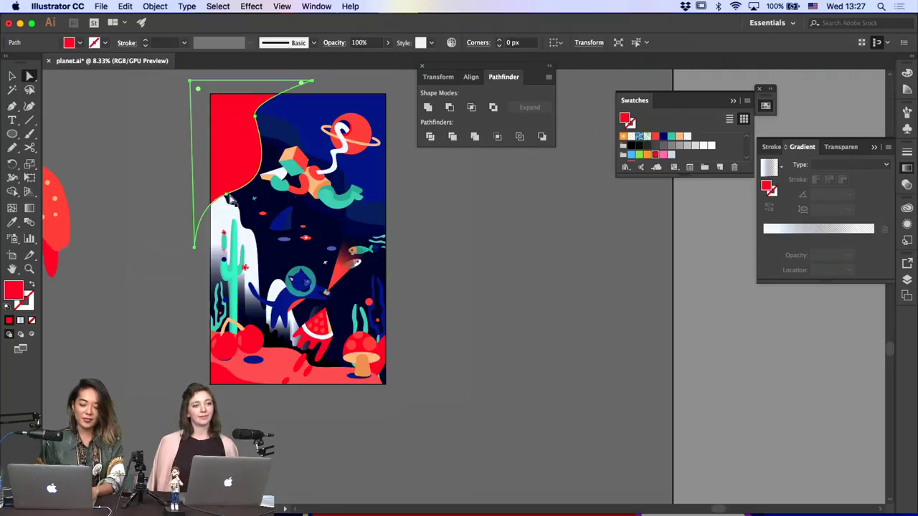
drag(226, 194, 230, 175)
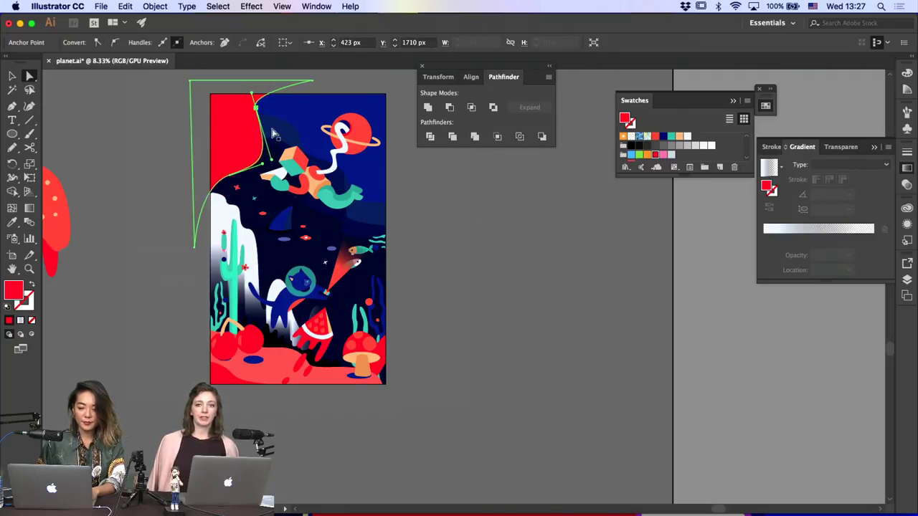
click(373, 123)
click(428, 167)
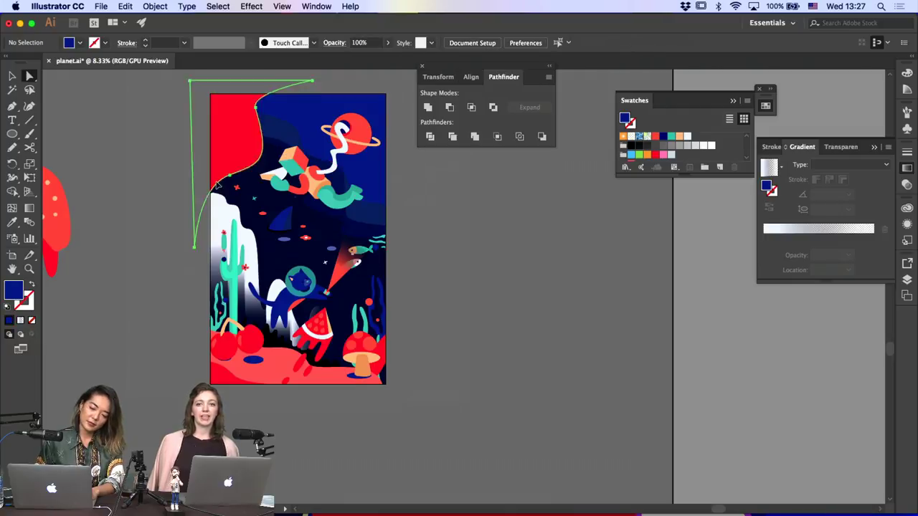
Delete the large red wavy shape from the poster's upper-left corner
click(228, 159)
key(Delete)
drag(231, 130, 272, 127)
key(super+z)
click(470, 222)
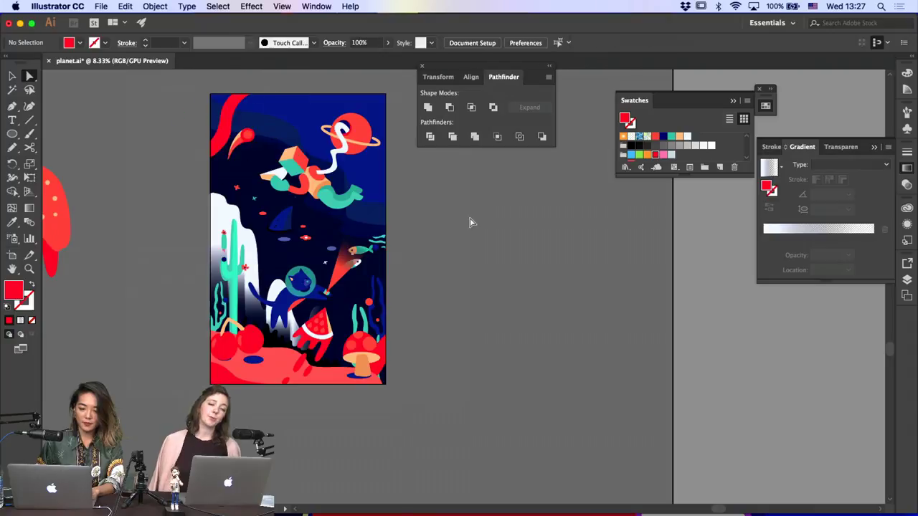
Try a 1116 px circle in the ringed planet's red above the white mountain, and move it off the poster's right edge
click(367, 138)
click(12, 133)
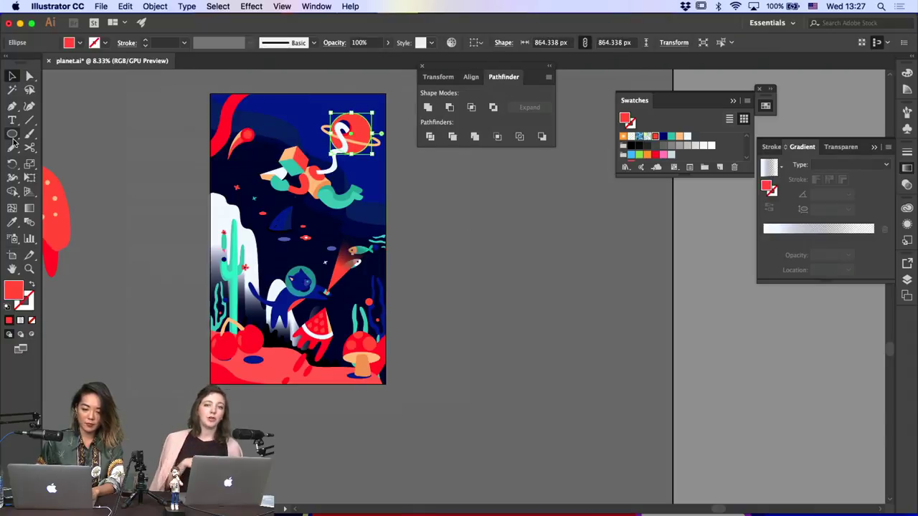
drag(200, 164, 253, 218)
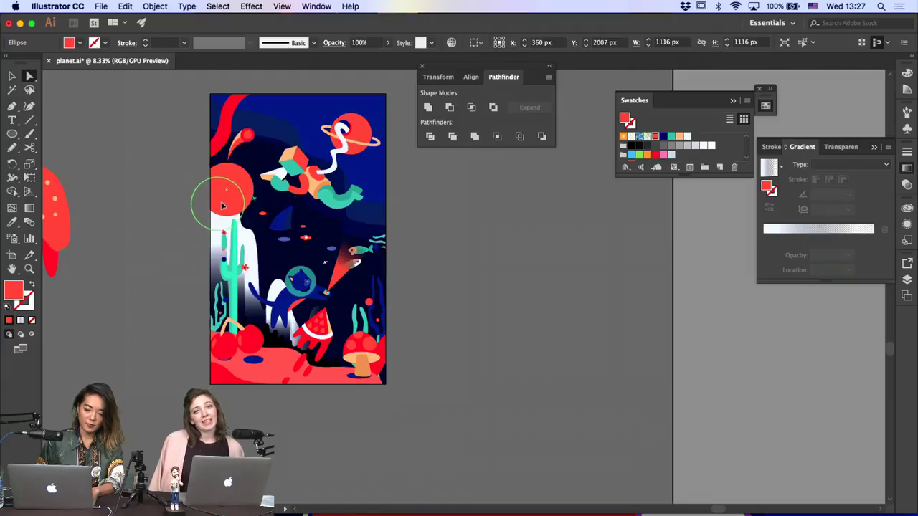
click(446, 273)
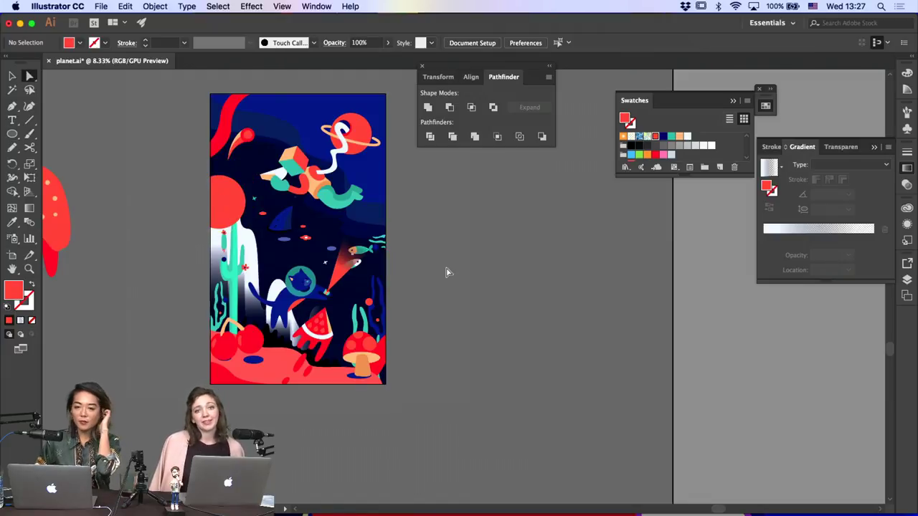
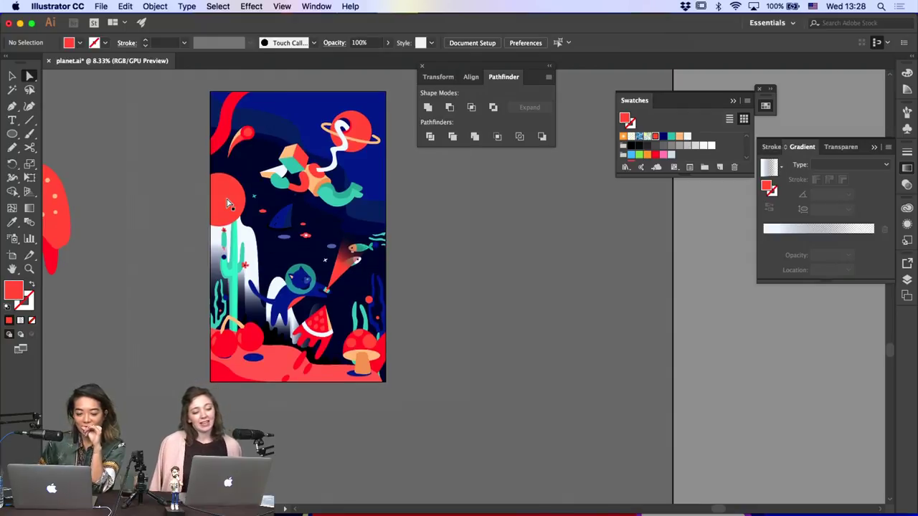
drag(266, 180, 428, 231)
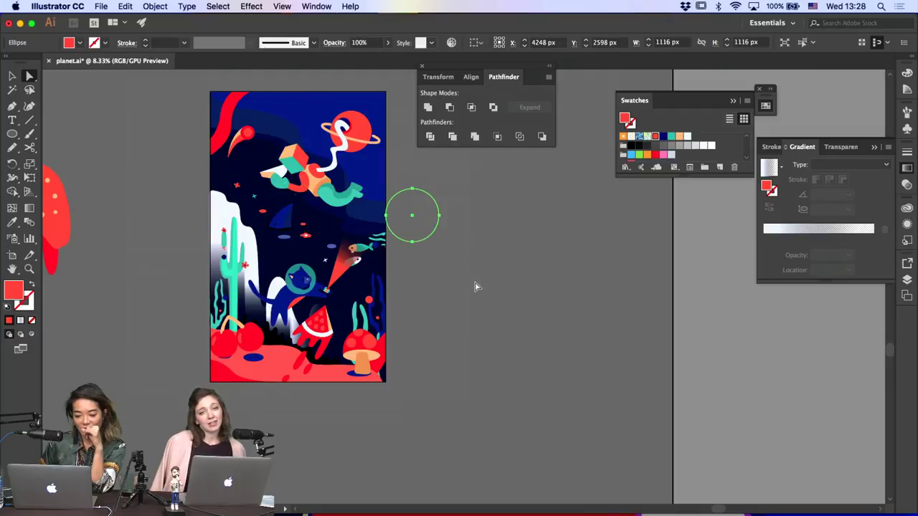
click(475, 289)
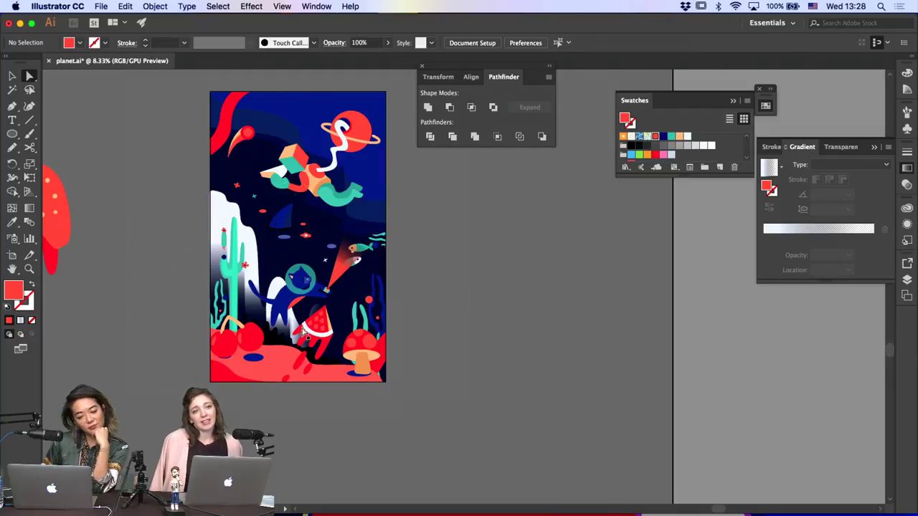
Recolour the small red ellipse and the small blue ellipse near the shark fin with the cactus's teal
click(12, 76)
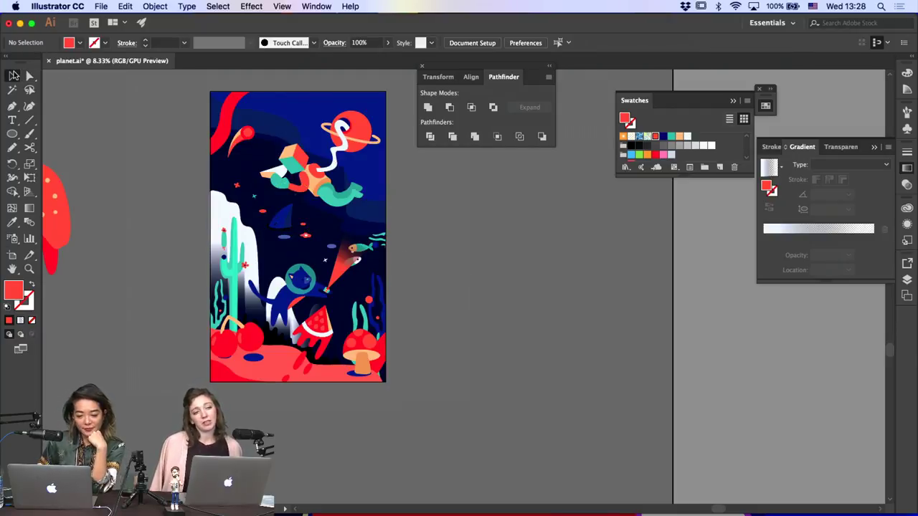
click(307, 235)
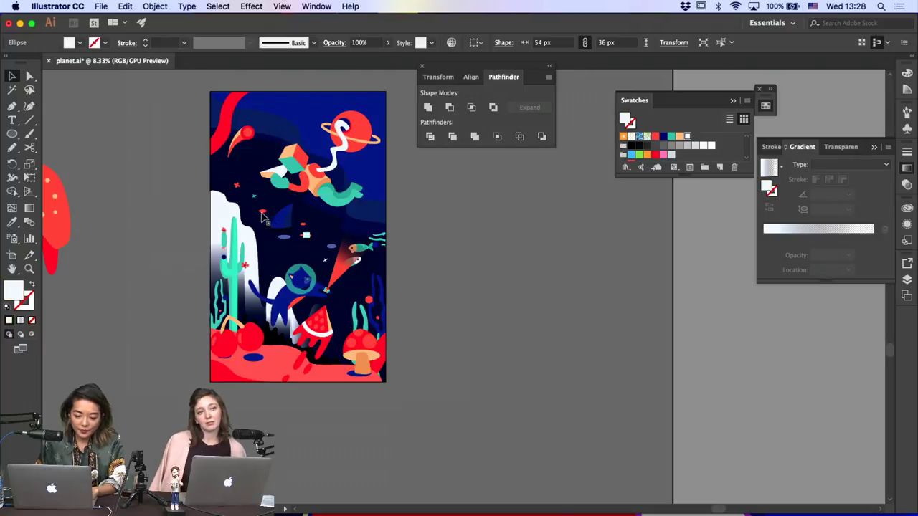
drag(259, 211, 255, 213)
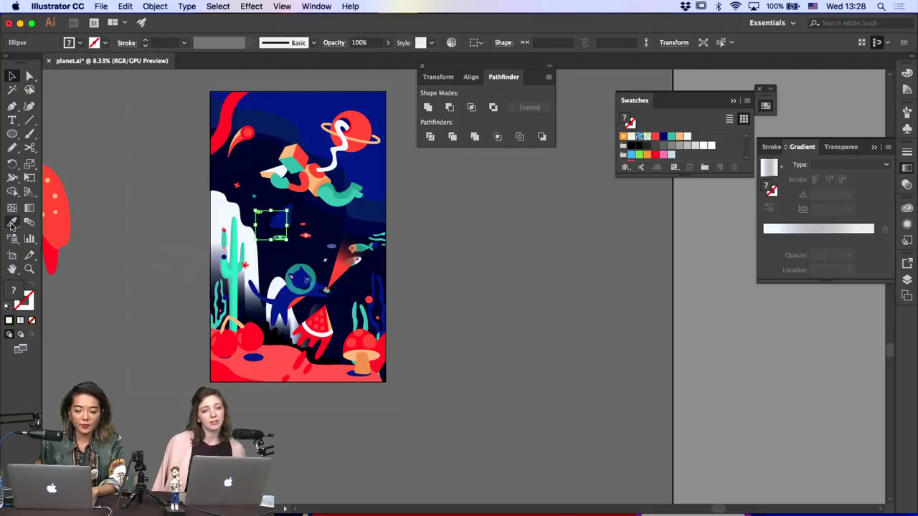
click(12, 222)
click(238, 247)
key(a)
click(157, 269)
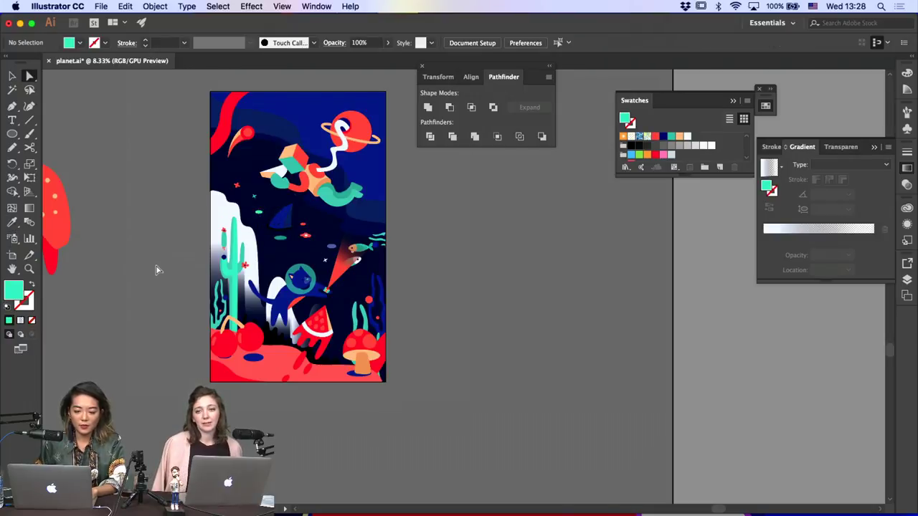
Delete the red ribbon in the poster's upper-left corner
click(13, 76)
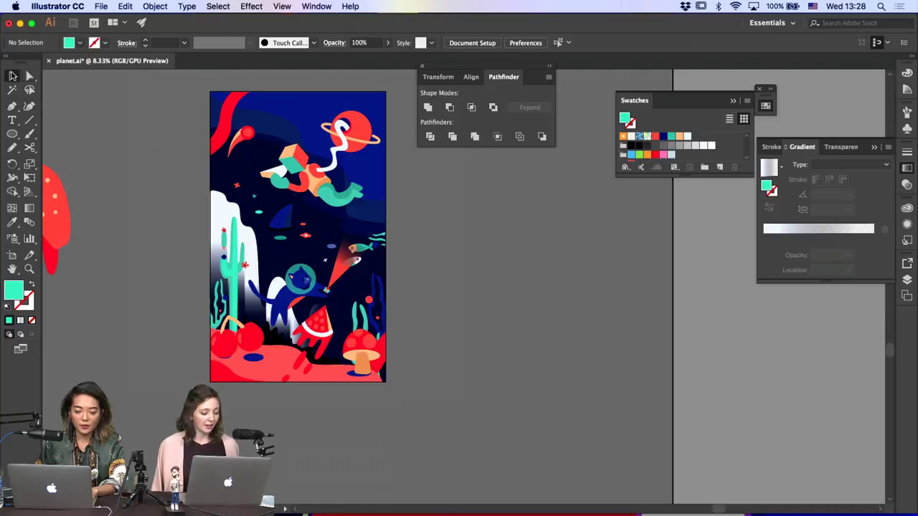
click(219, 122)
drag(219, 122, 191, 108)
key(Delete)
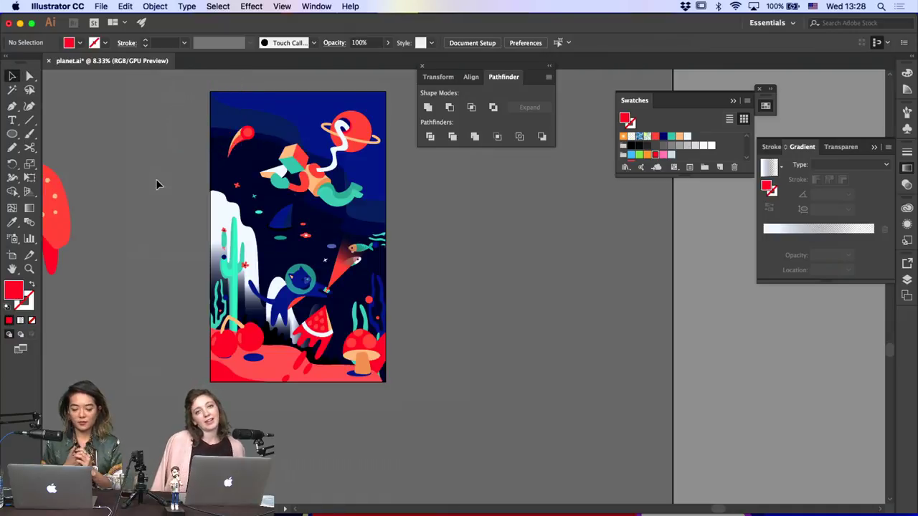
Rotate the red comet so its tail points up and right, and move it above the astronaut to about X 1746 px, Y 678 px
click(236, 153)
click(244, 137)
drag(261, 123, 189, 192)
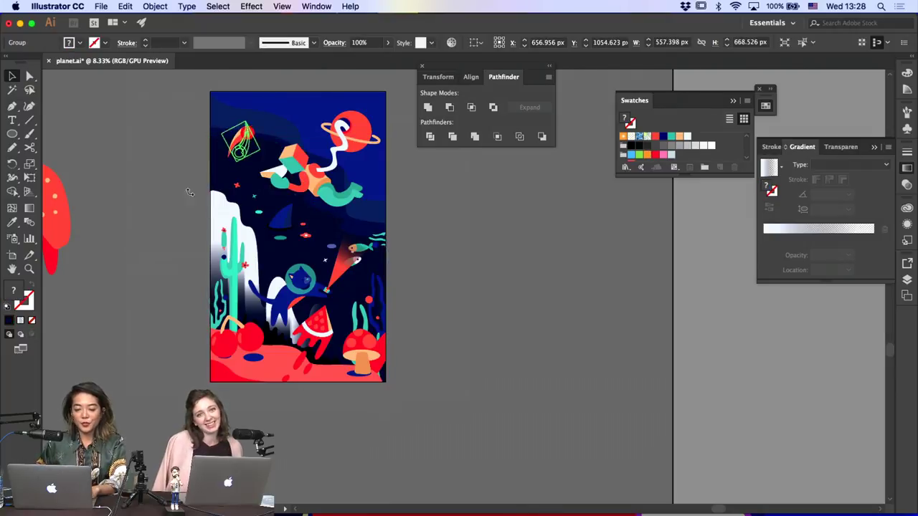
click(357, 217)
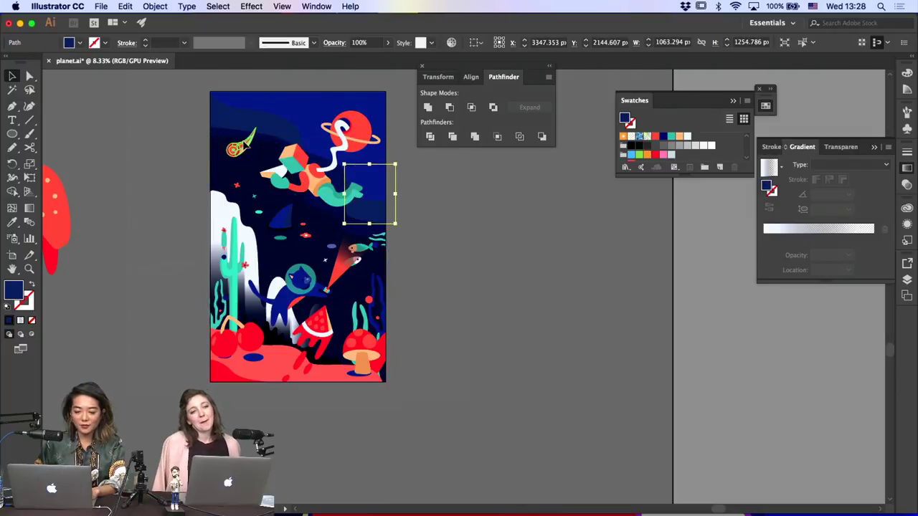
click(287, 133)
Reflect the comet left to right so its head faces the ringed planet
click(155, 5)
mouse_move(201, 21)
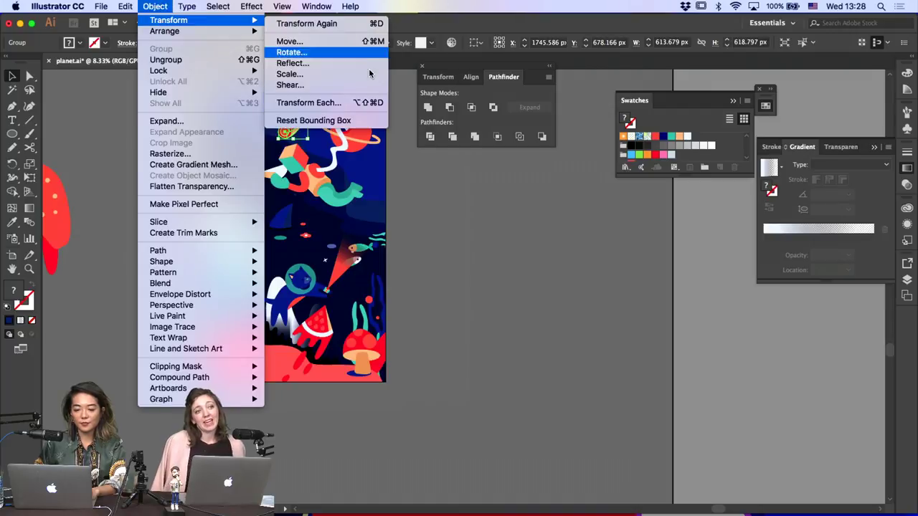
click(349, 63)
key(Return)
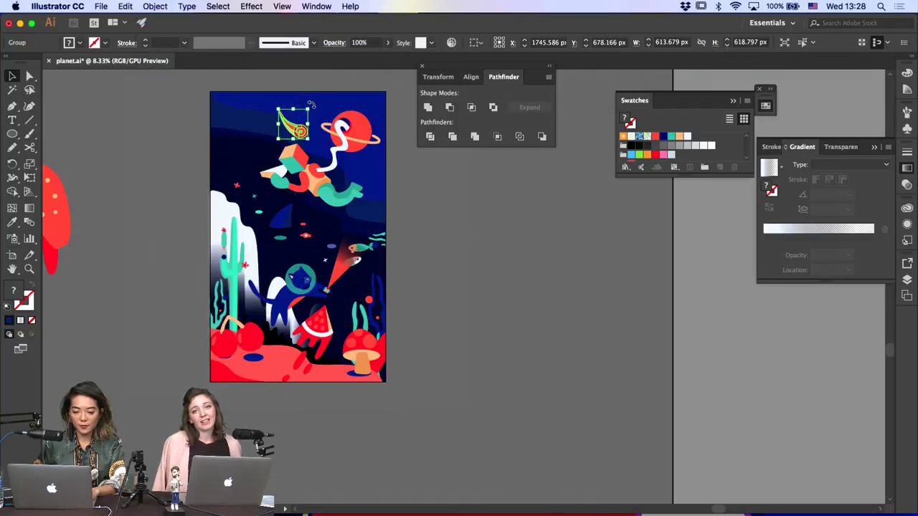
Rotate the comet so its head points left, and place it beside the ringed planet at about X 2395 px, Y 414 px
drag(311, 105, 338, 155)
click(343, 166)
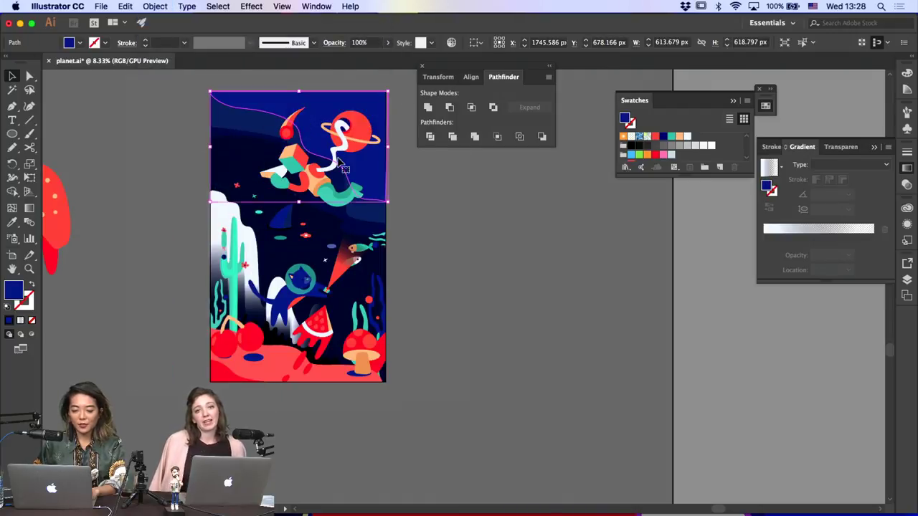
click(292, 132)
drag(310, 105, 332, 111)
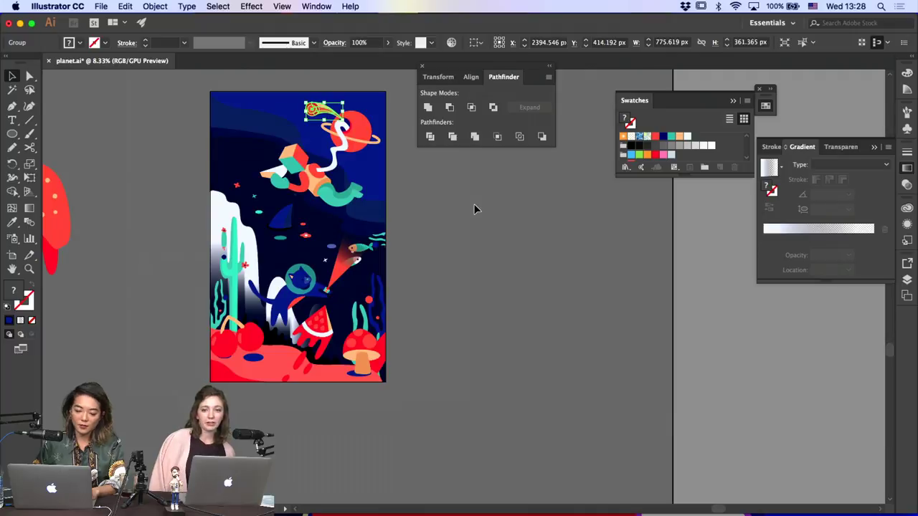
click(474, 204)
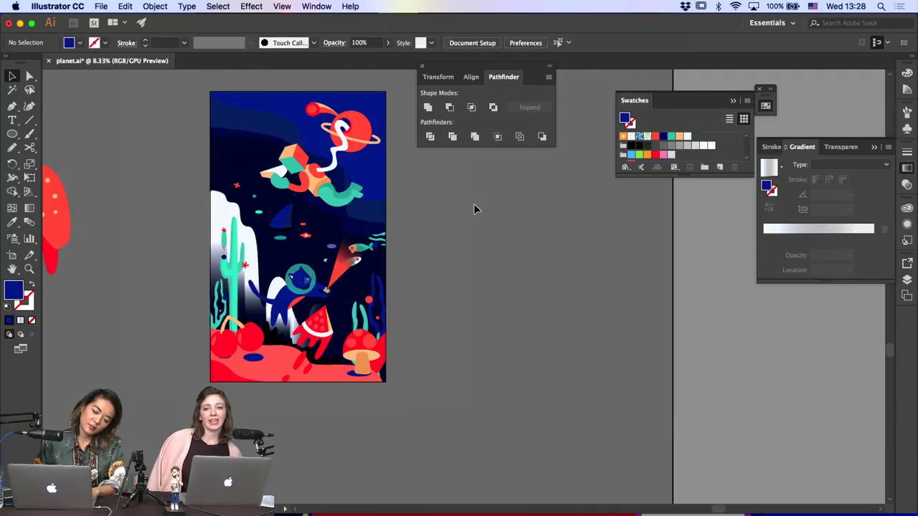
Move the dripping strawberry from beside the poster onto its upper-left area
drag(68, 229, 283, 152)
click(490, 224)
click(510, 253)
Enlarge the dripping strawberry proportionally to about 3383 × 5998 px so it fills most of the poster
click(284, 156)
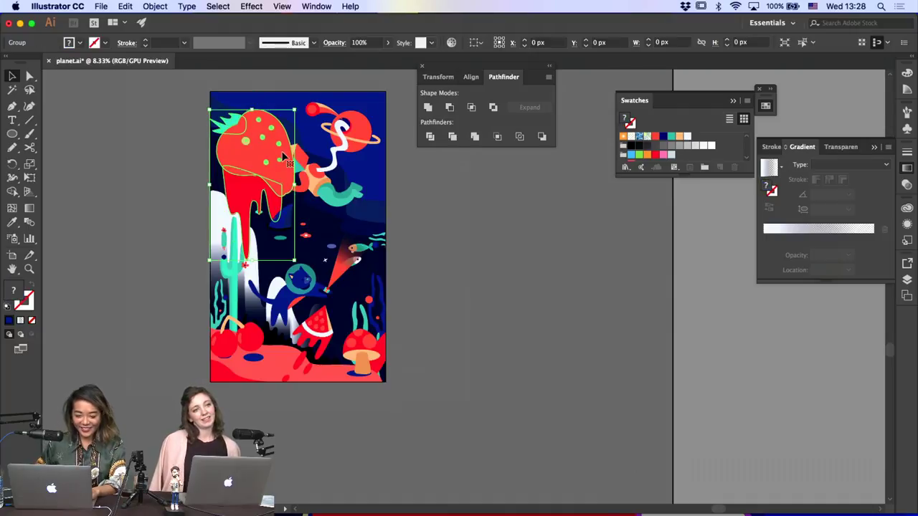
drag(293, 261, 487, 314)
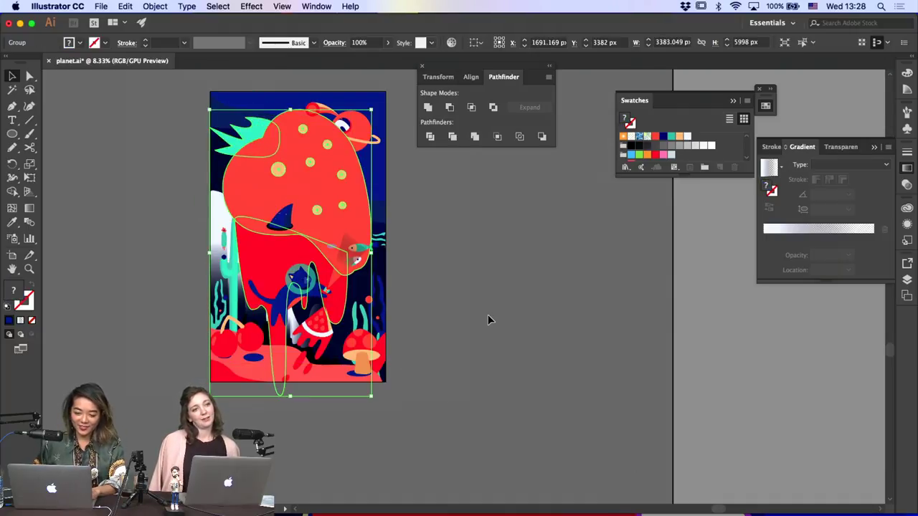
click(487, 314)
Move the strawberry group from Layer 3 to Layer 4 so it sits behind the astronaut and planet
click(343, 209)
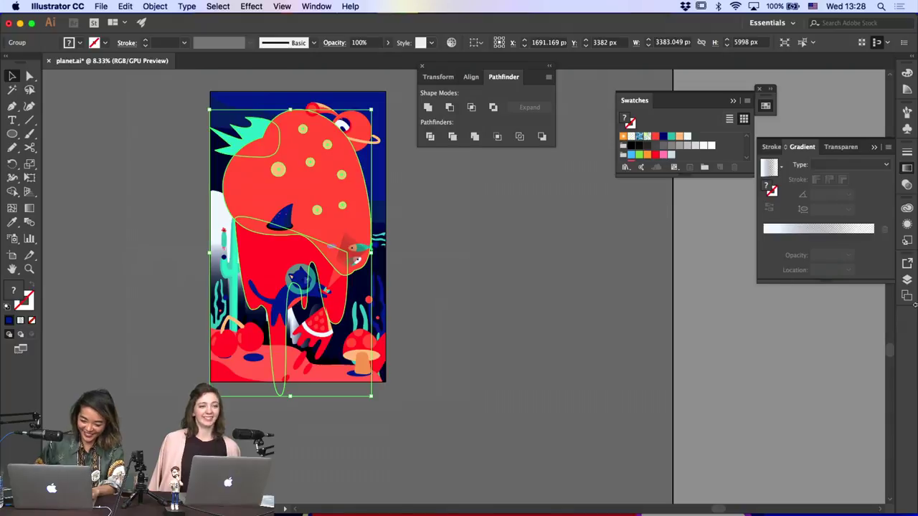
click(906, 280)
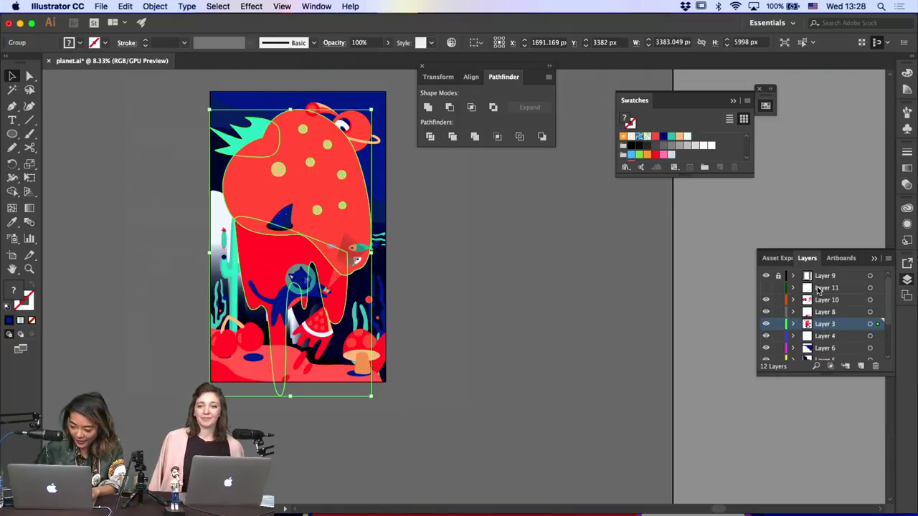
drag(877, 324, 878, 335)
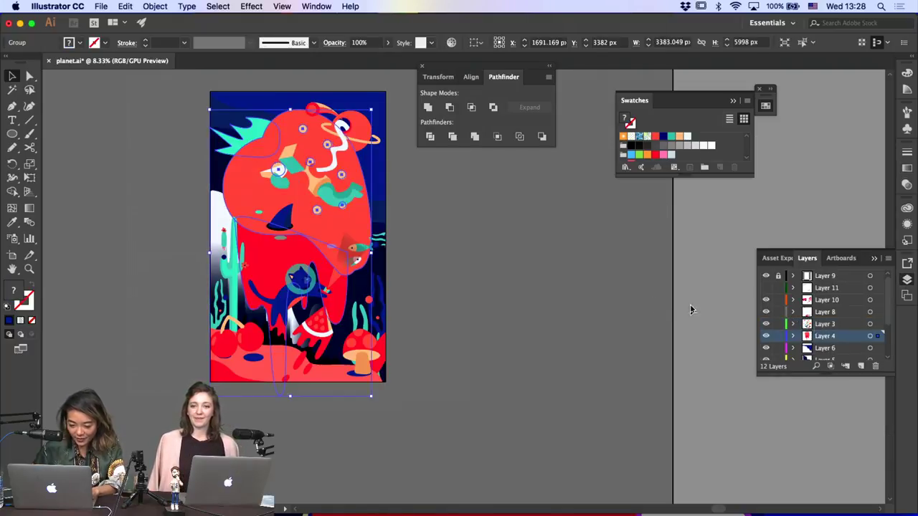
click(604, 309)
Shrink the strawberry to about 918 × 1628 px and place it in the sky left of the astronaut
click(364, 247)
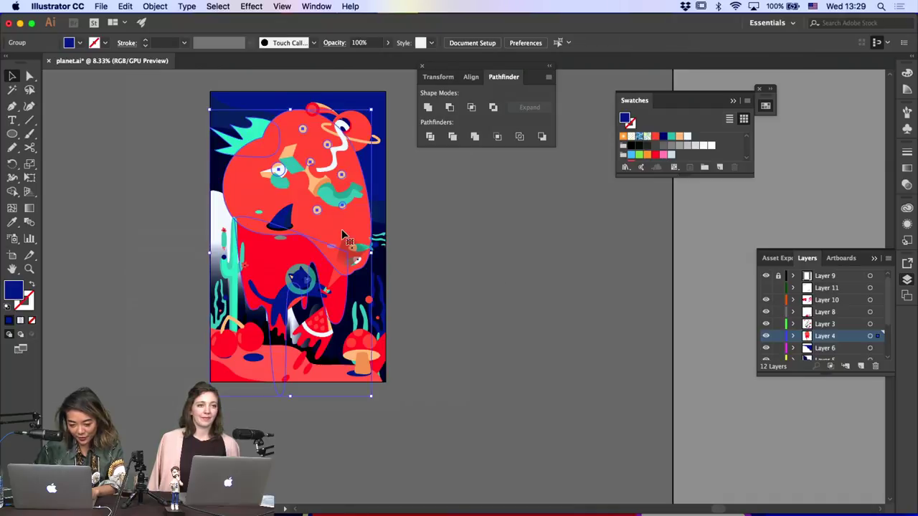
drag(372, 400, 253, 188)
drag(231, 131, 247, 136)
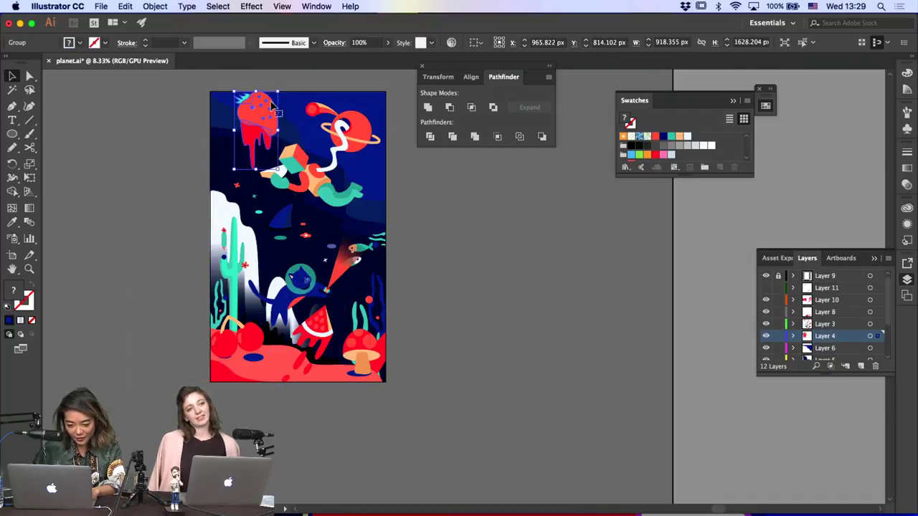
click(411, 166)
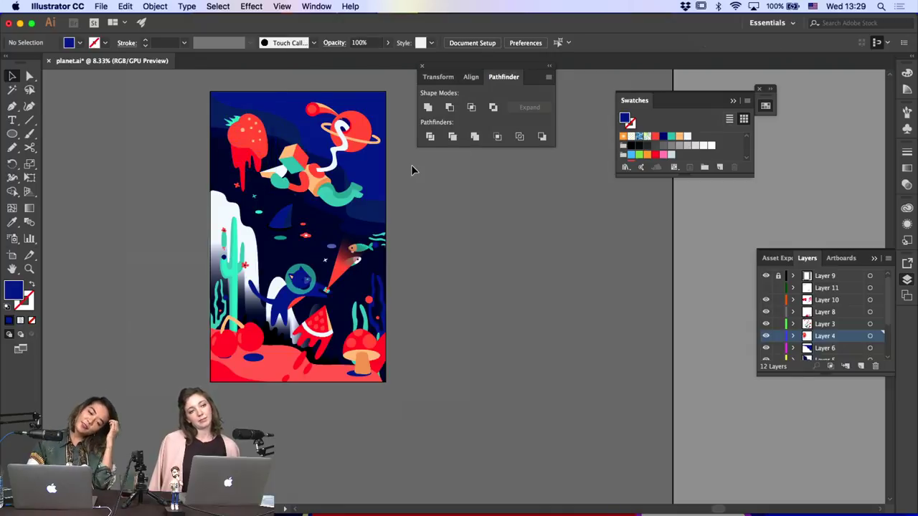
Move the small strawberry off the poster's left side, to about X -1551 px, Y 2282 px
drag(243, 134, 134, 183)
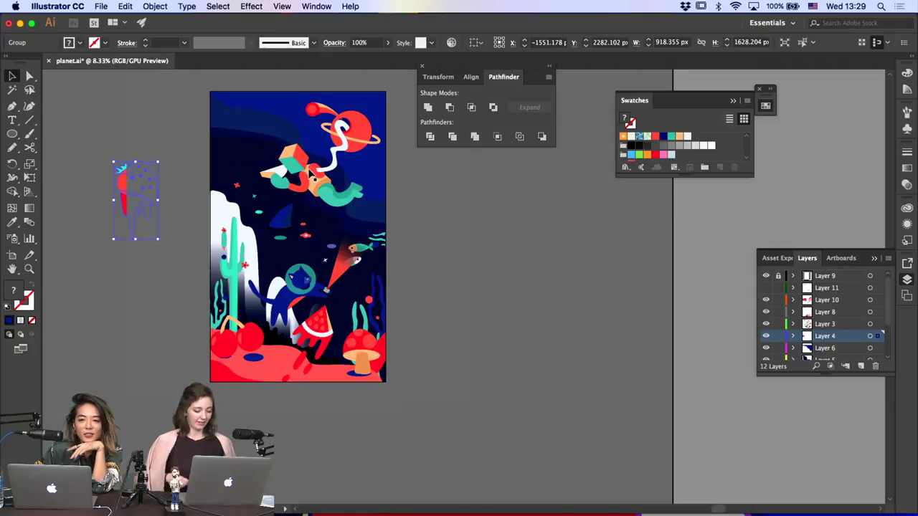
Fill the two gradient drip shapes on Layer 12, behind the cat and the watermelon, with solid white
click(284, 281)
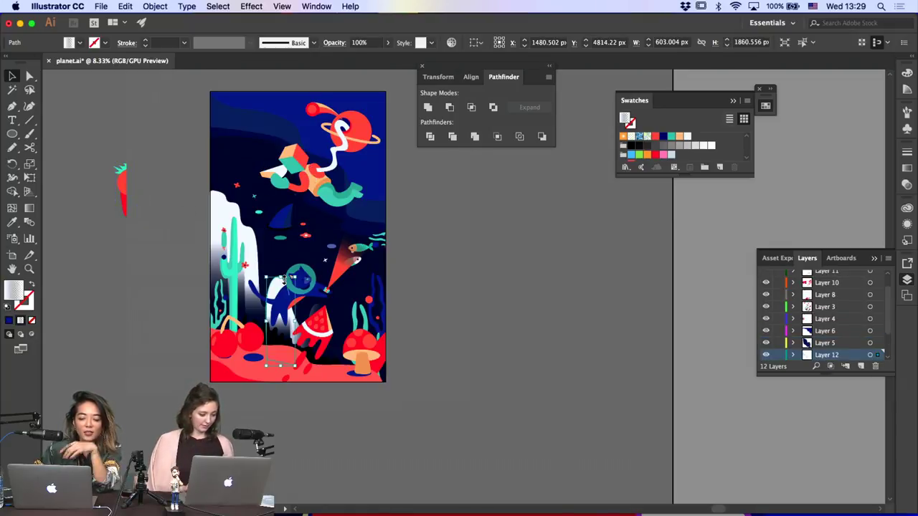
click(294, 332)
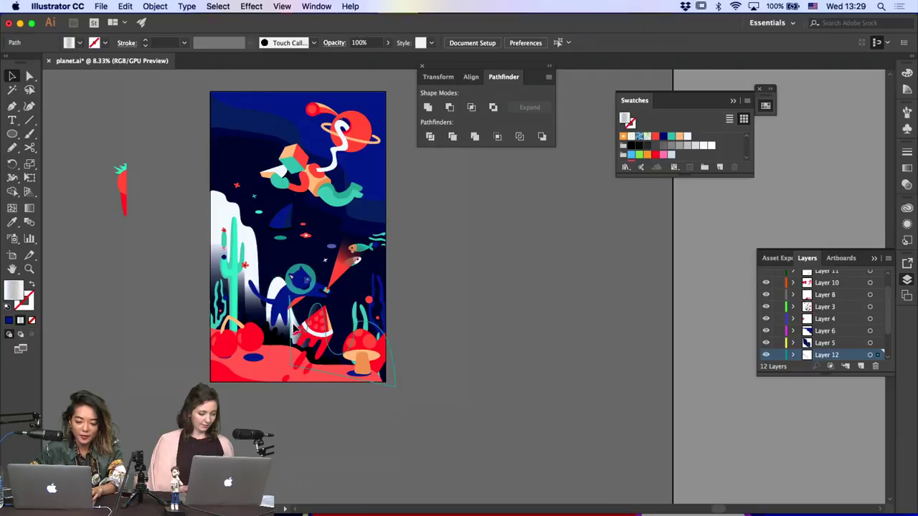
shift+click(271, 291)
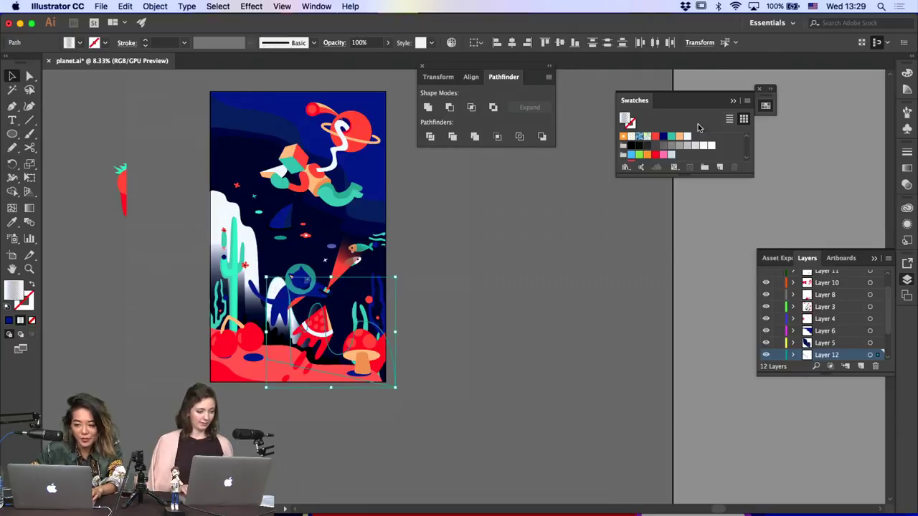
click(601, 213)
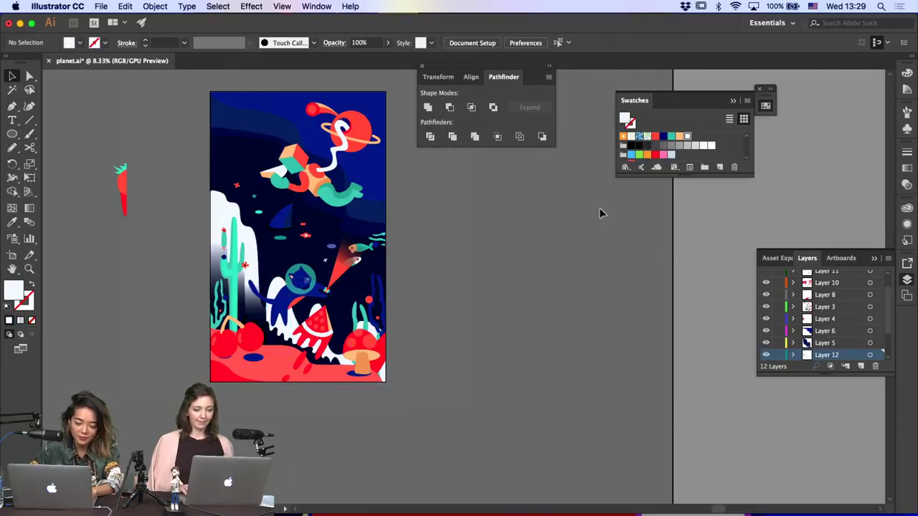
key(a)
click(287, 296)
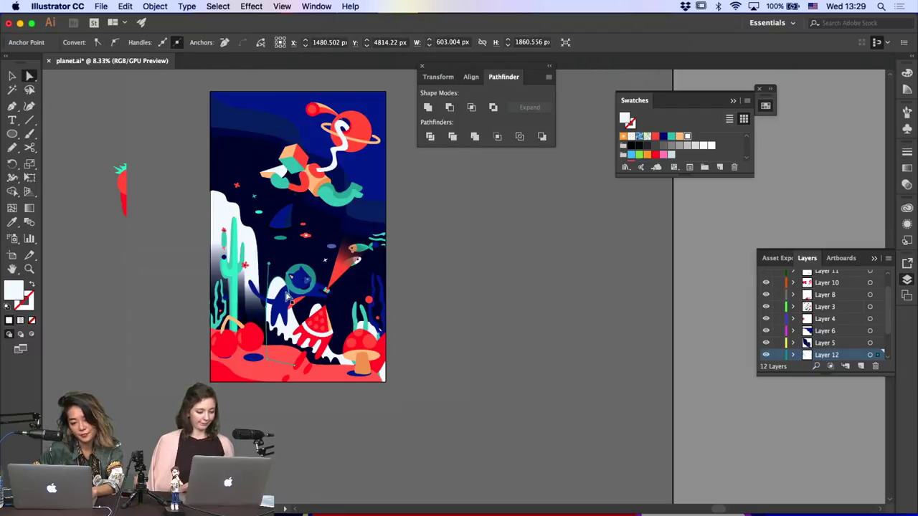
click(417, 323)
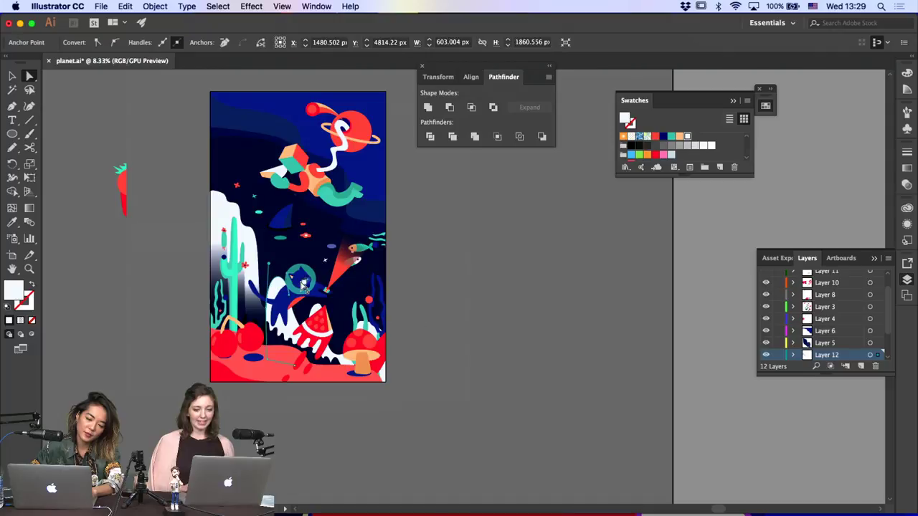
click(293, 296)
click(424, 303)
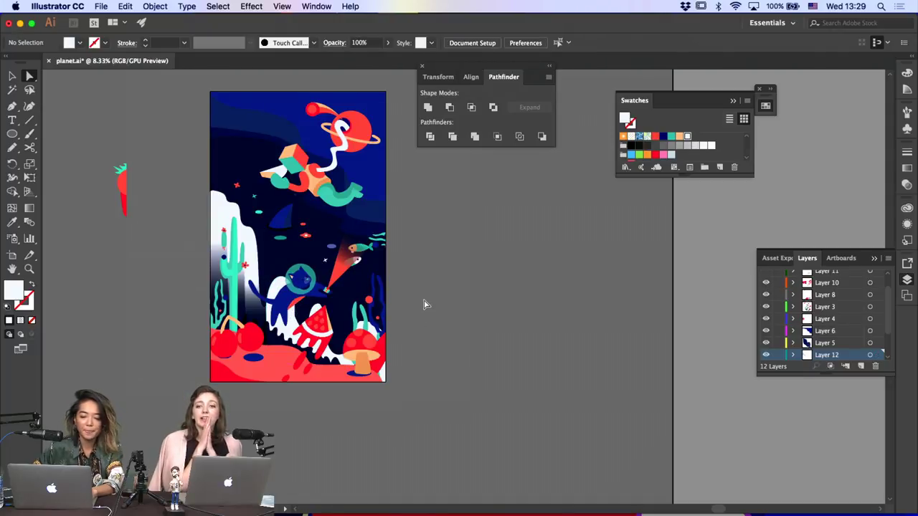
Bring the dripping strawberry back onto the poster, into the sky left of the astronaut at about X 765 px, Y 1219 px
click(12, 76)
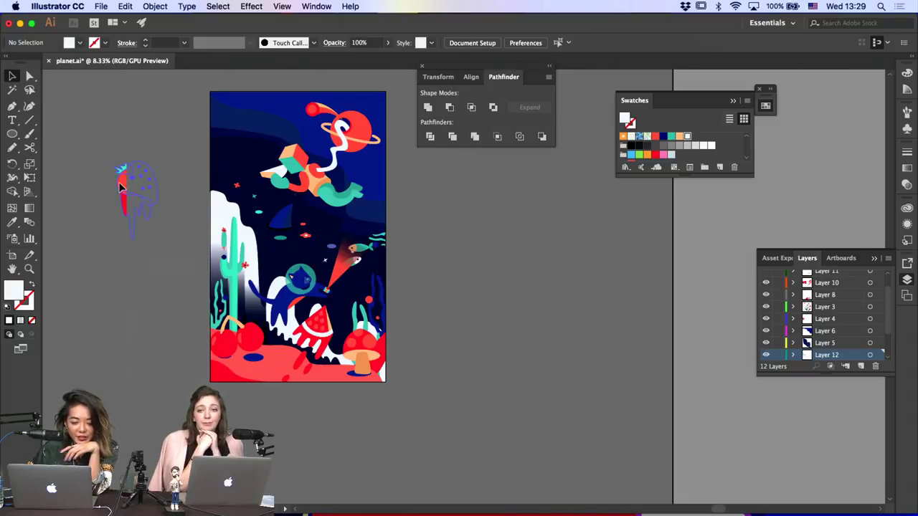
drag(121, 187, 132, 201)
click(336, 486)
drag(232, 157, 271, 137)
click(125, 6)
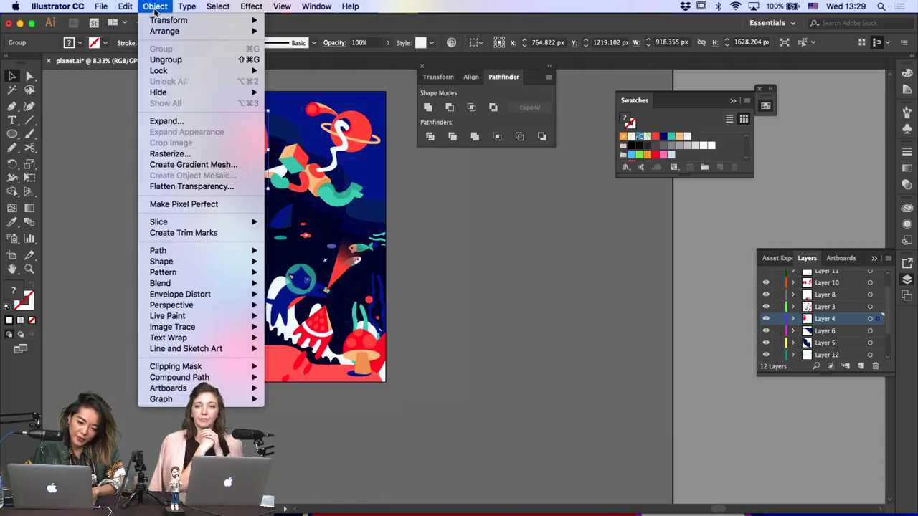
click(156, 7)
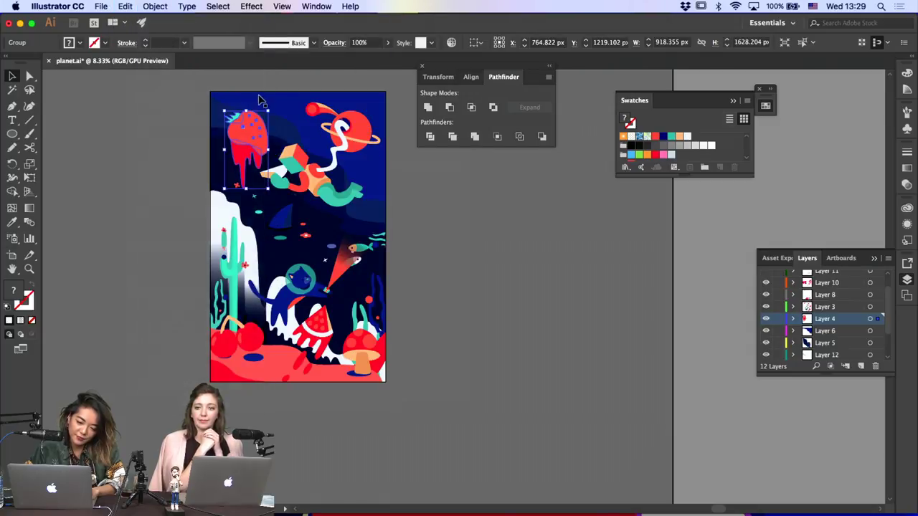
Rotate the strawberry so its drips trail to the left, and place it above the astronaut beside the red comet
drag(273, 109, 277, 166)
drag(283, 121, 279, 100)
click(447, 198)
click(423, 163)
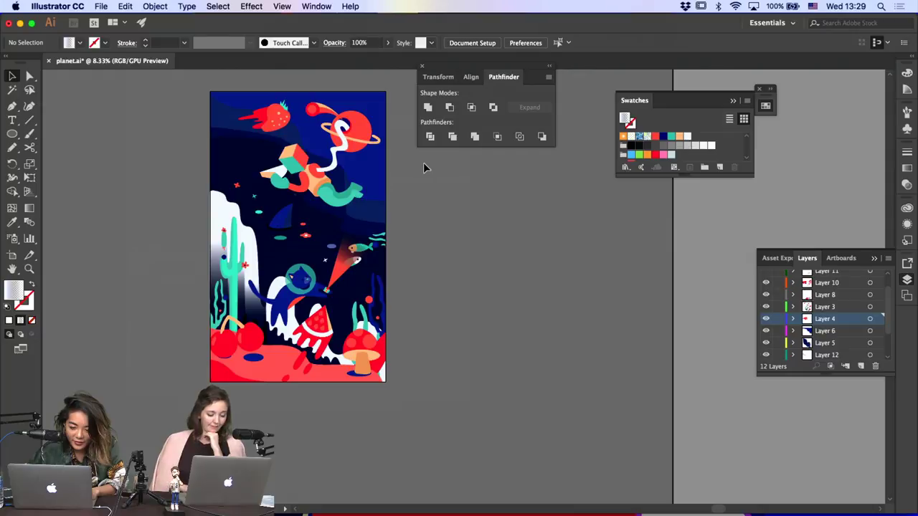
Try a red circle about 1116 px across in the sky behind the astronaut's hands
click(384, 237)
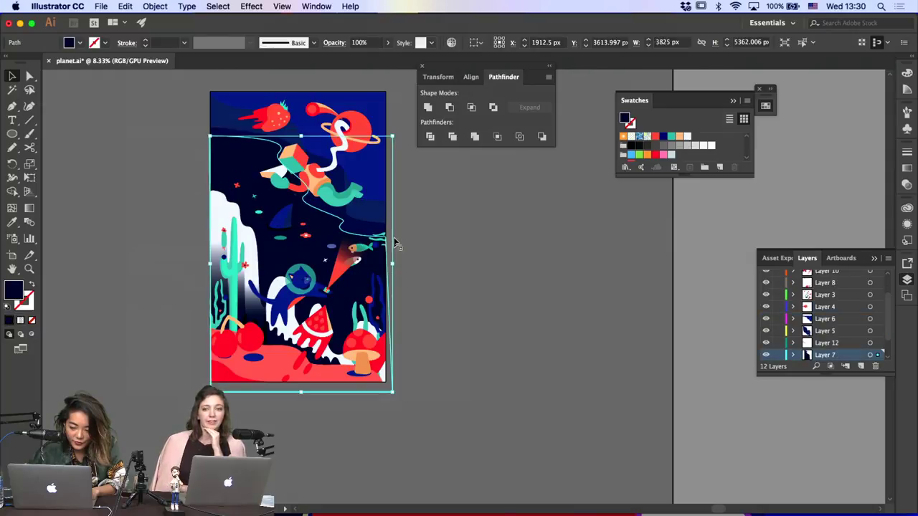
click(395, 237)
drag(416, 212, 259, 172)
click(358, 190)
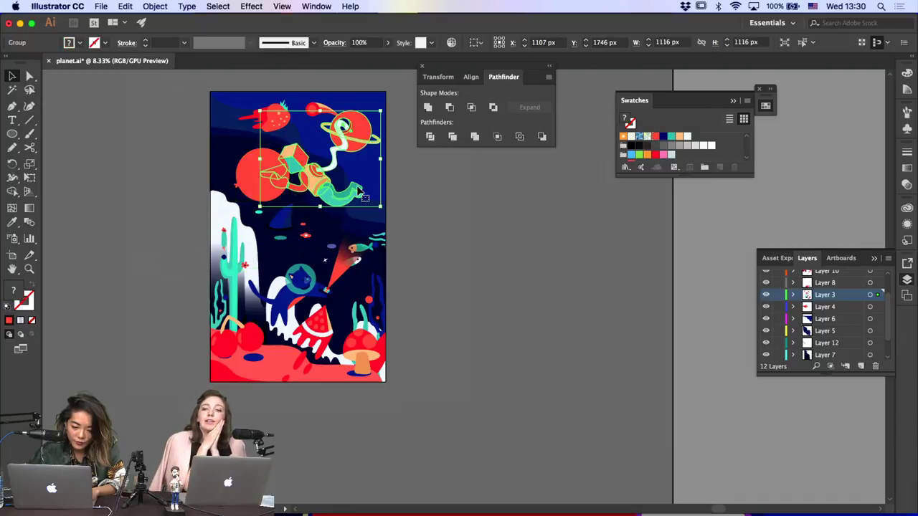
click(258, 185)
key(Delete)
Move the green seaweed group from the poster's right edge off its left side, to about X -2477 px, Y 1766 px
drag(385, 250, 314, 257)
key(super+z)
drag(255, 256, 167, 184)
click(431, 168)
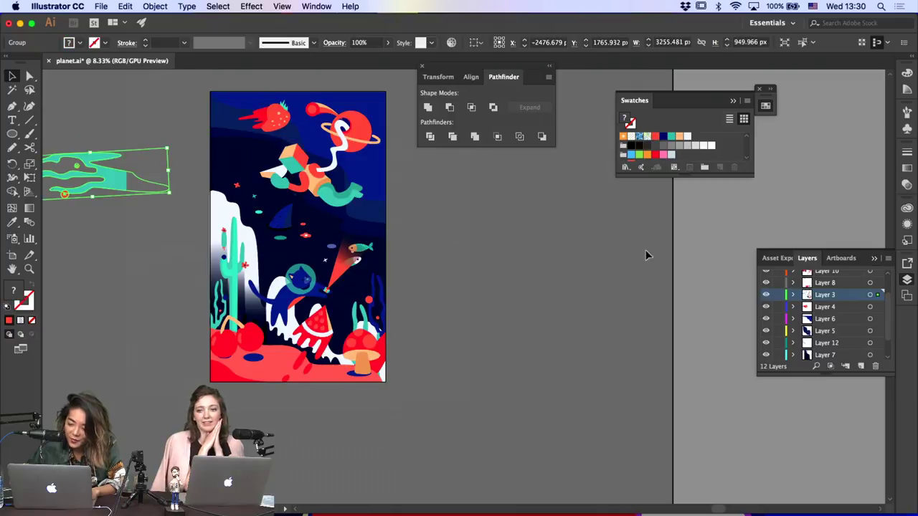
Shift the translucent clouds across the upper sky on Layer 11 slightly left, and leave that layer hidden
scroll(782, 307, up, 2)
scroll(781, 305, up, 1)
click(765, 288)
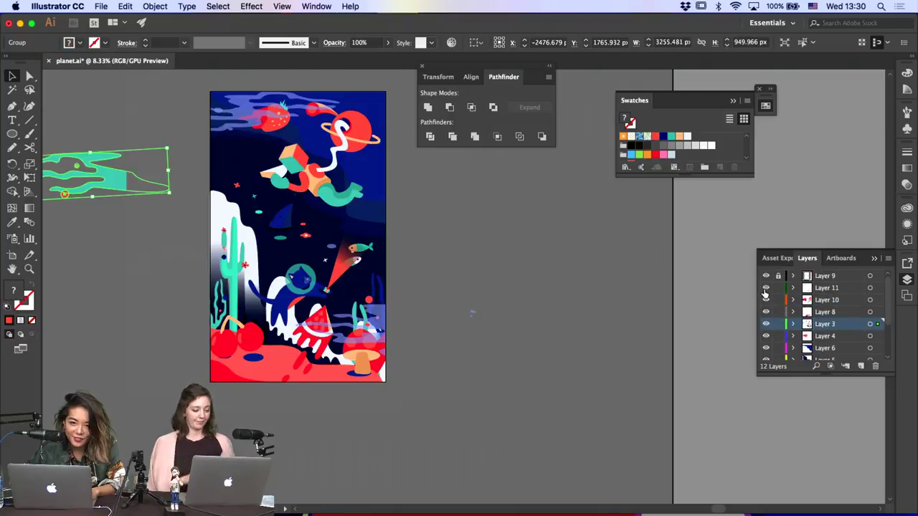
click(611, 308)
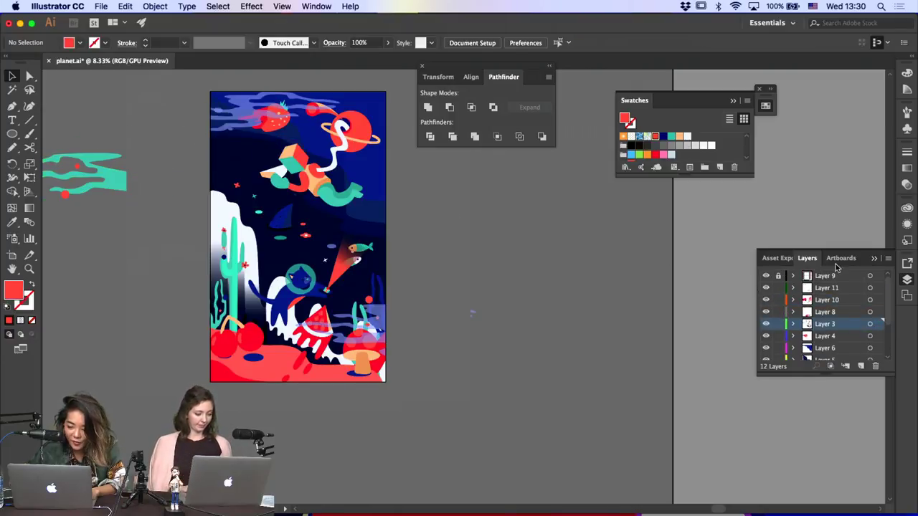
drag(244, 121, 214, 116)
click(440, 202)
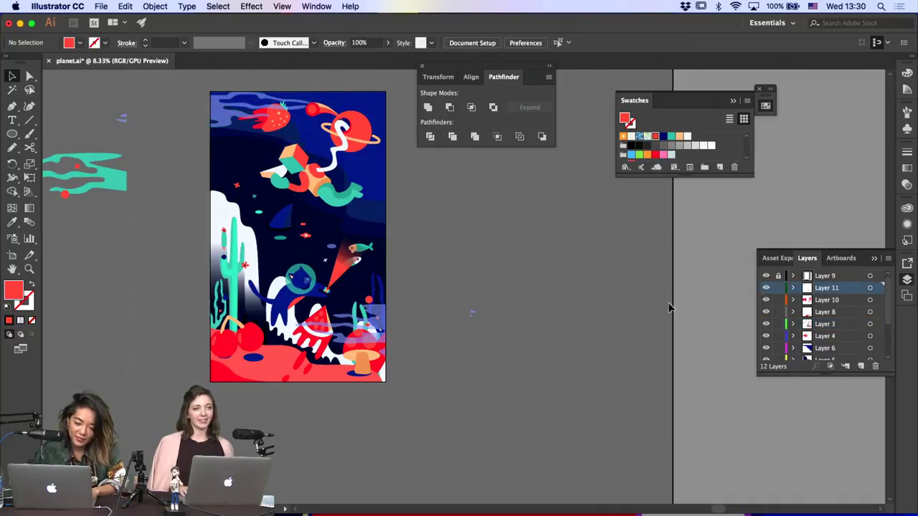
click(766, 287)
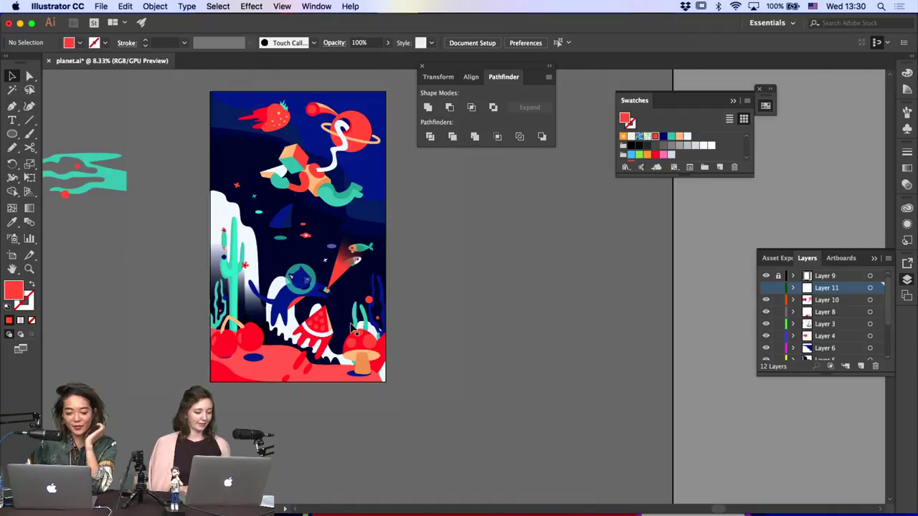
Delete the two white drip shapes on Layer 12 behind the cat and the watermelon
click(290, 321)
key(Delete)
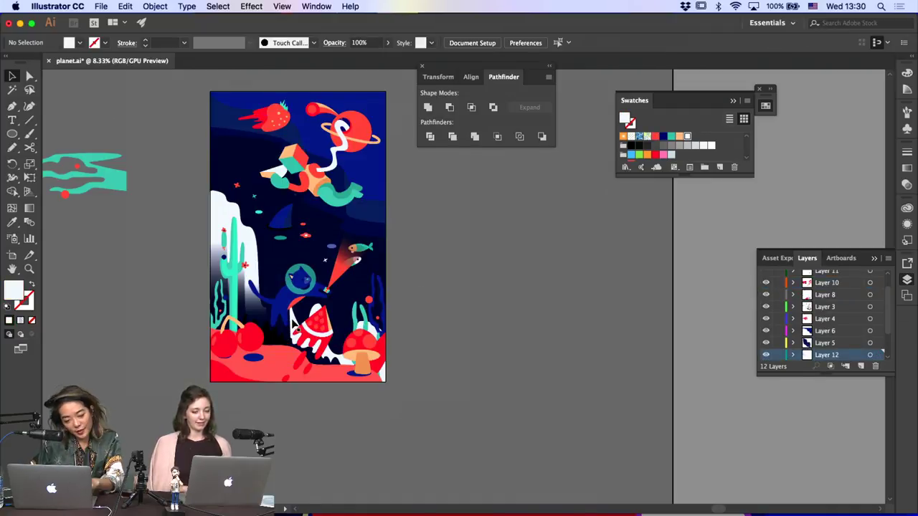
click(294, 324)
key(Delete)
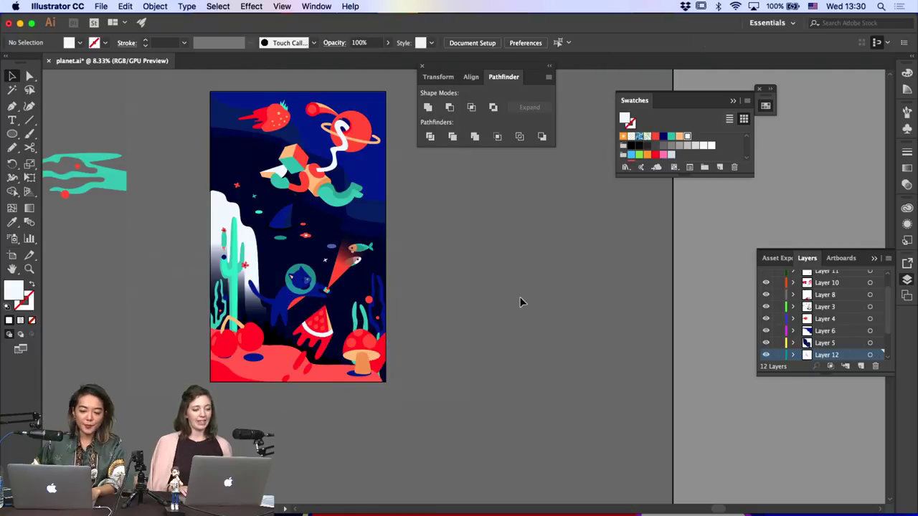
click(12, 106)
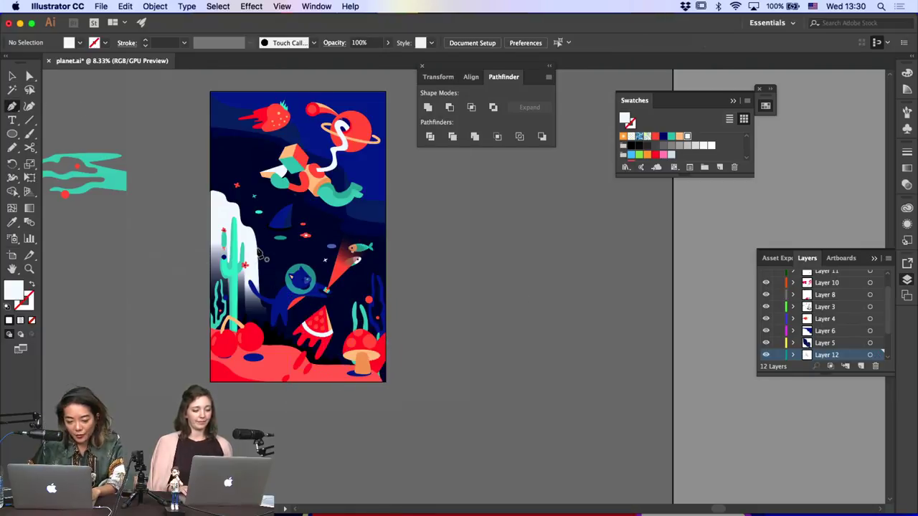
click(260, 242)
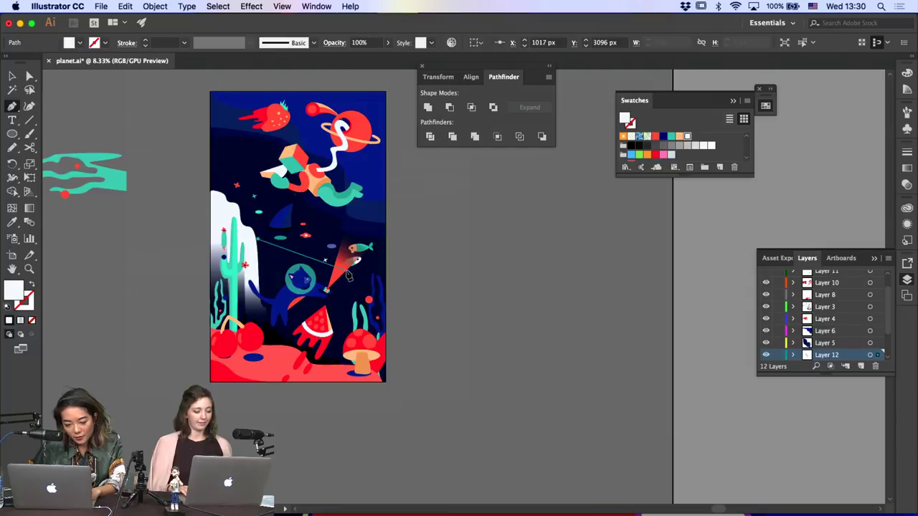
key(super+z)
key(a)
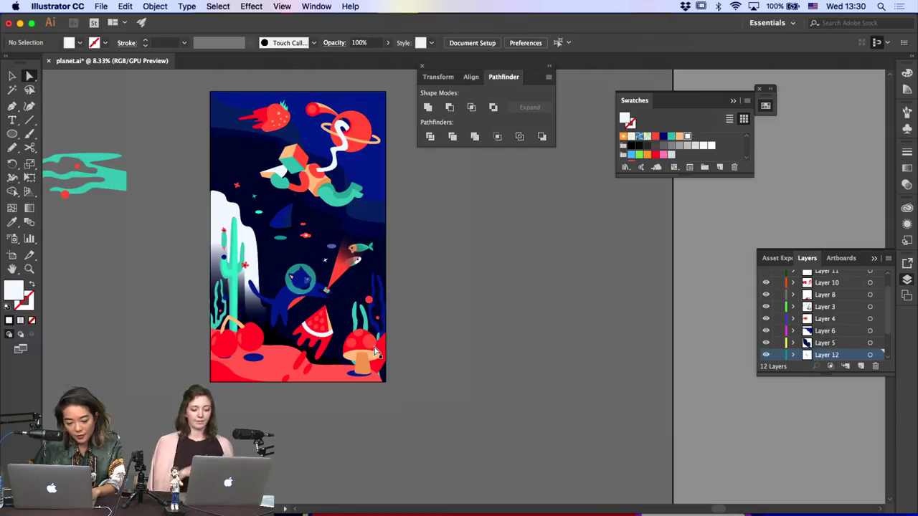
Move the red curved shape behind the mushroom slightly down and right so it covers more of the poster's corner
click(13, 76)
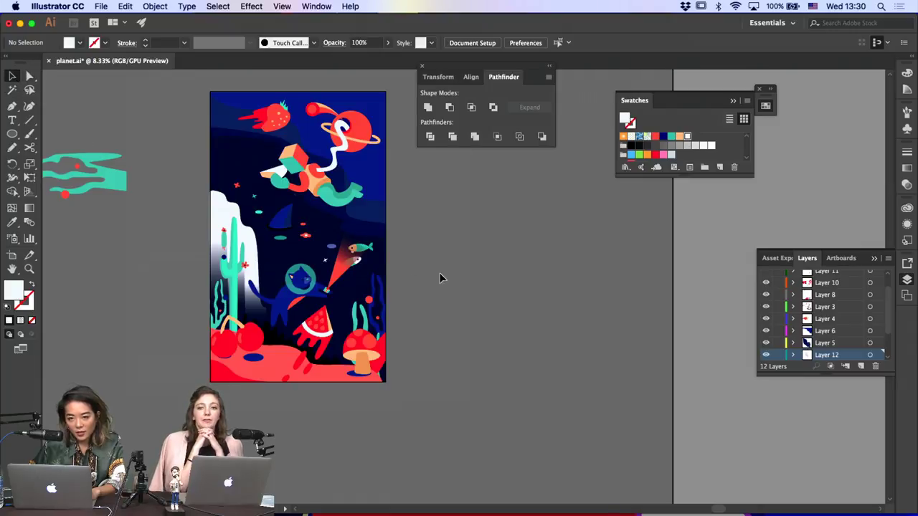
click(359, 353)
click(389, 348)
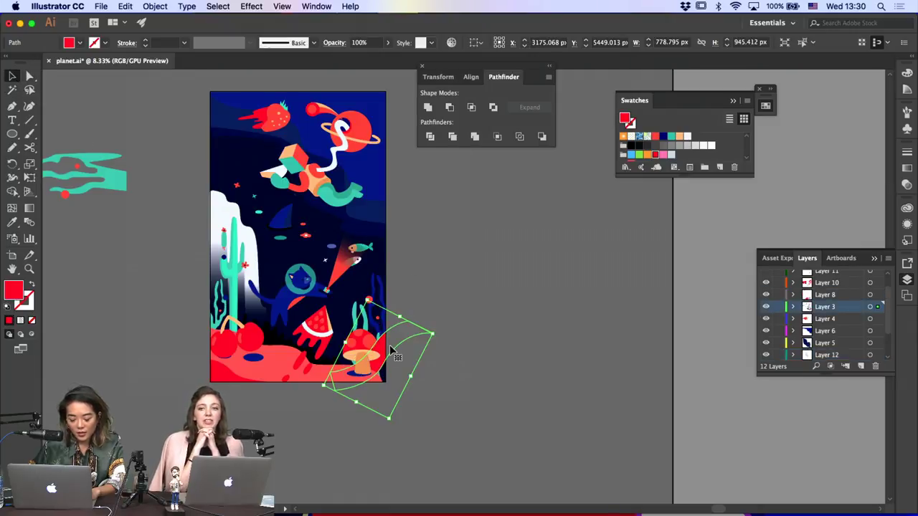
drag(390, 352, 403, 363)
click(479, 377)
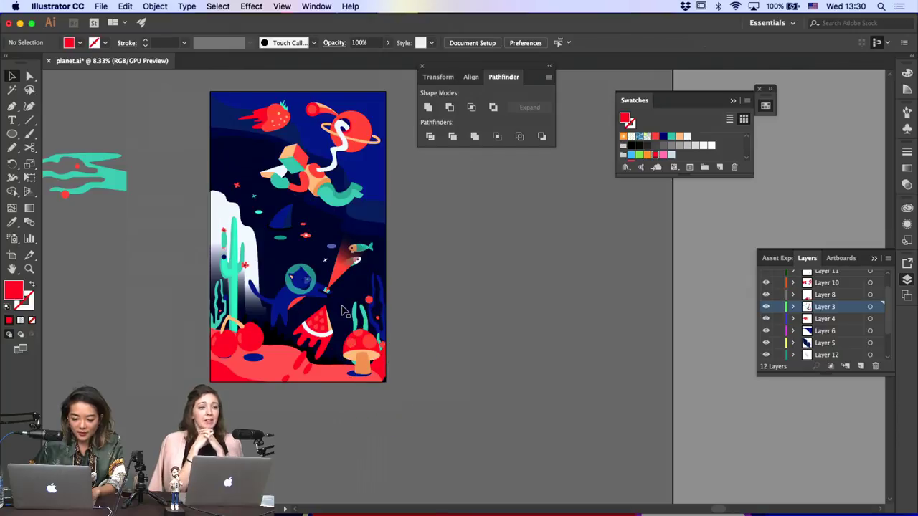
Move the small teal star right, above the blue oval, and the red star closer to the shark fin
click(255, 197)
click(406, 244)
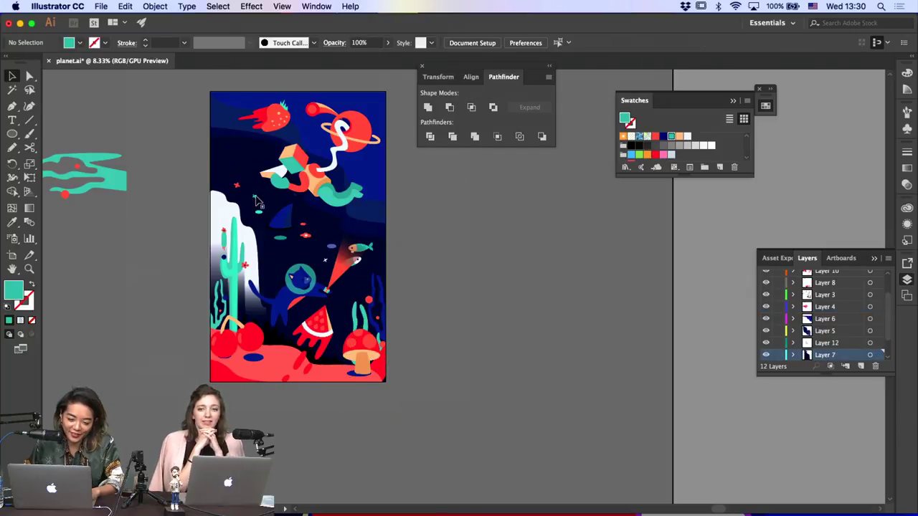
click(319, 225)
drag(239, 190, 274, 204)
click(473, 260)
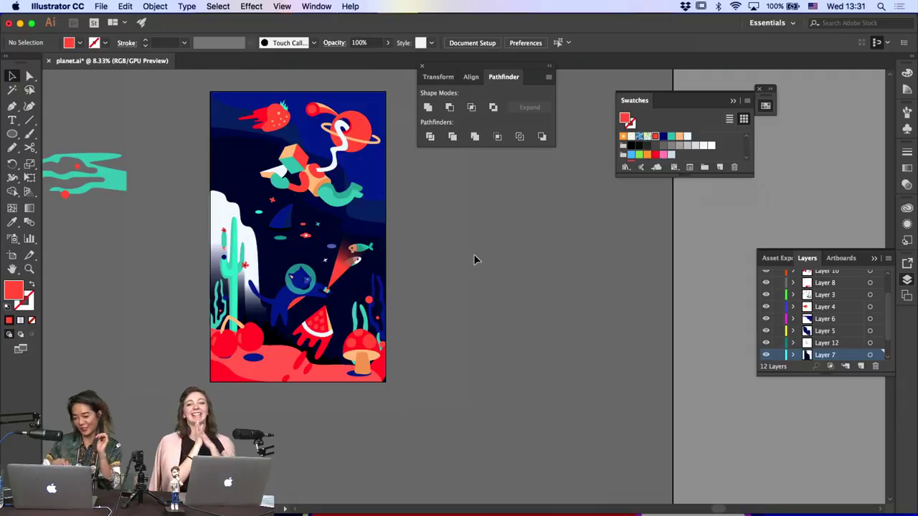
Take the lower fish out of the cat group and place it in front of the red flashlight beam
click(361, 262)
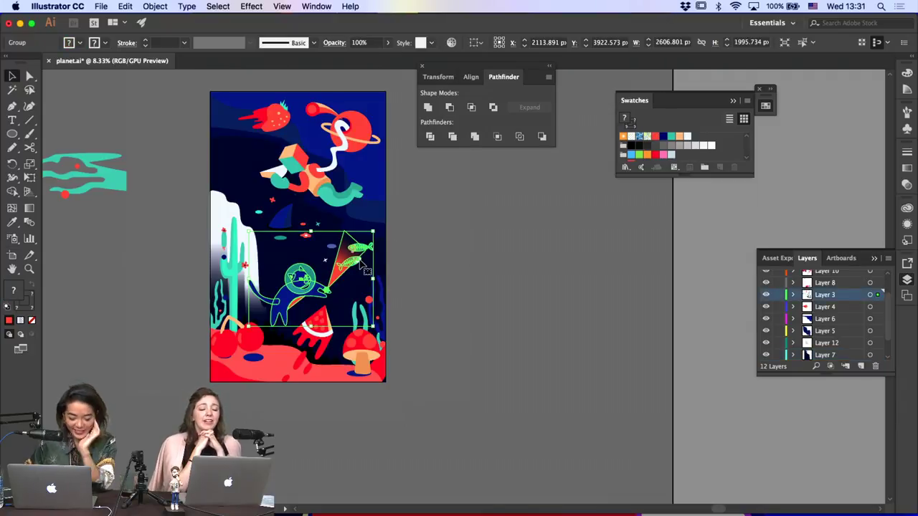
double_click(364, 267)
click(362, 265)
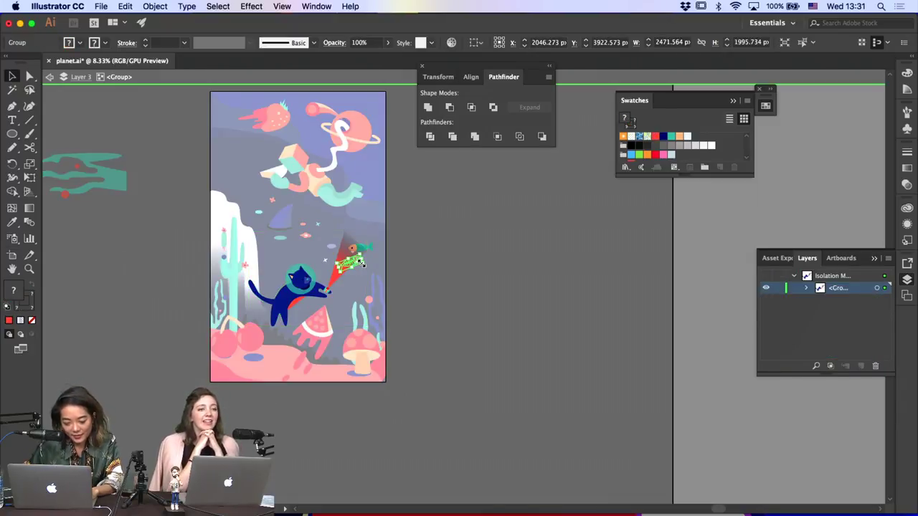
double_click(479, 292)
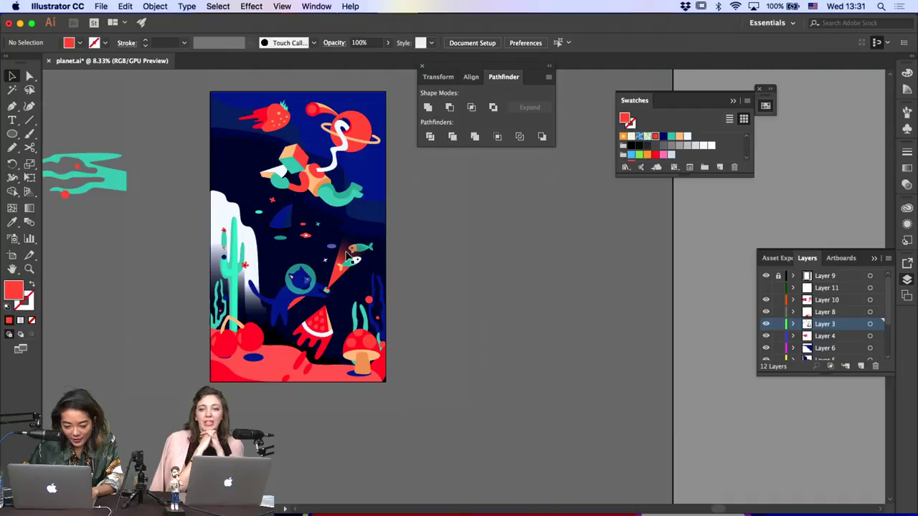
Try to move the cat group with its flashlight beam and upper fish up and to the left
click(347, 255)
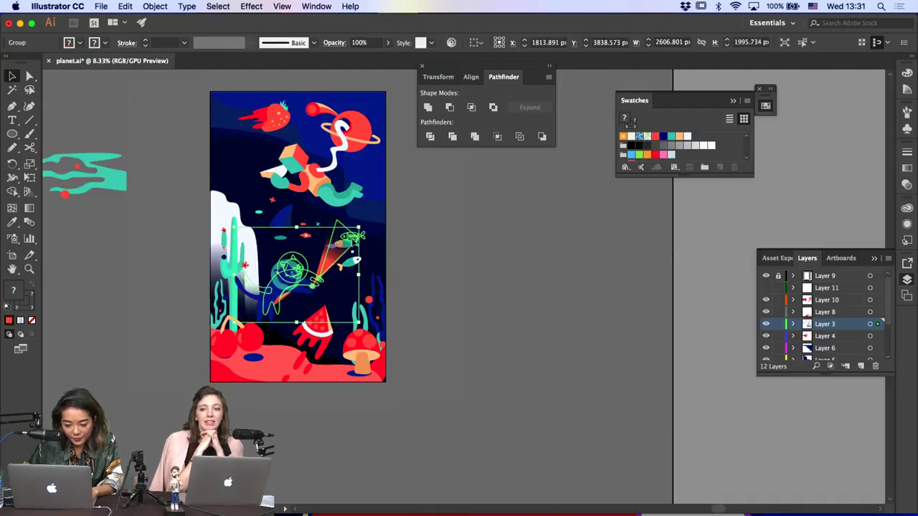
drag(338, 252, 347, 244)
key(super+z)
key(super+z)
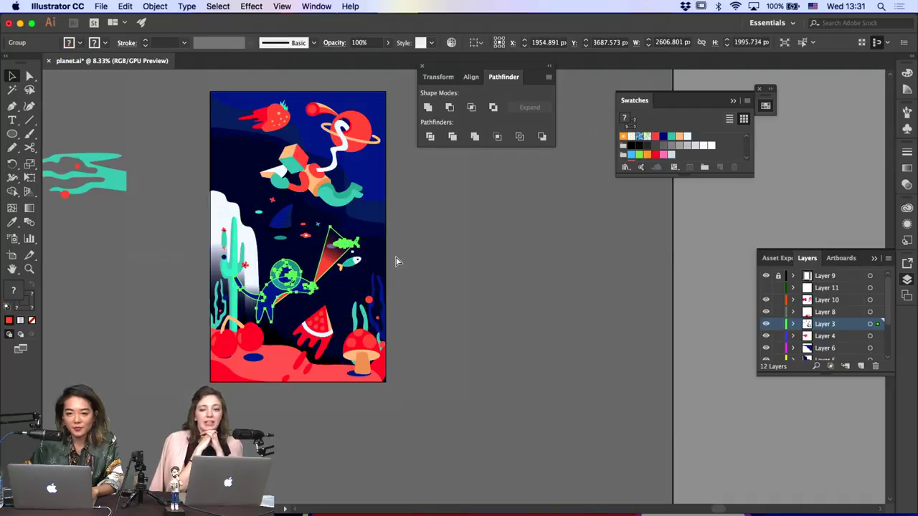
click(392, 259)
key(super+equal)
key(super+equal)
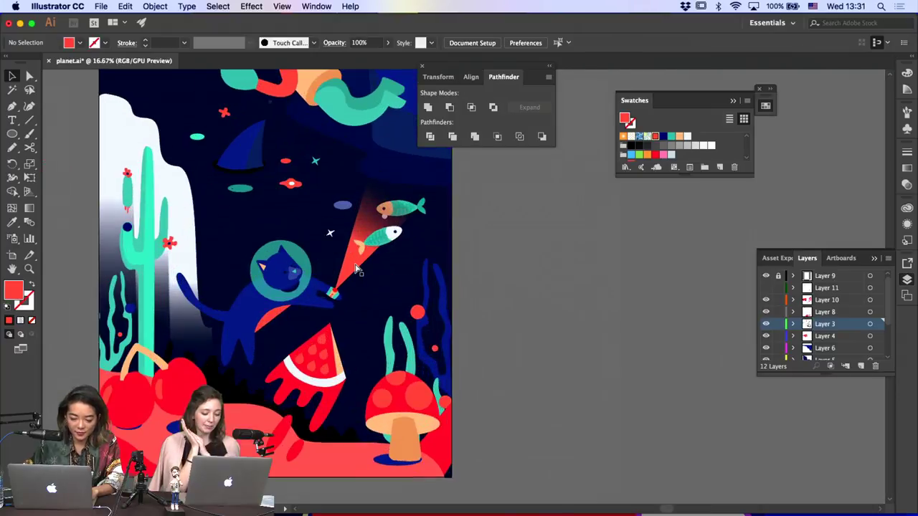
key(a)
click(248, 299)
key(super+equal)
key(super+equal)
key(super+z)
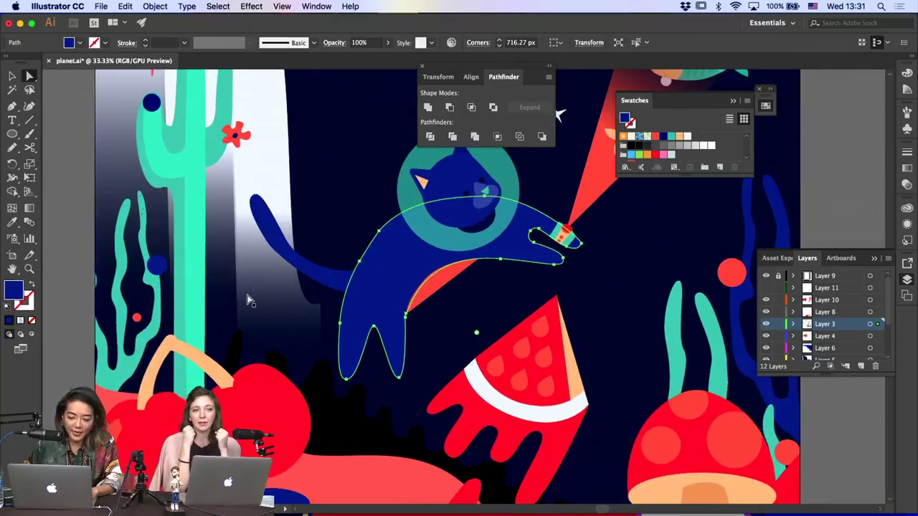
scroll(258, 301, right, 5)
click(285, 304)
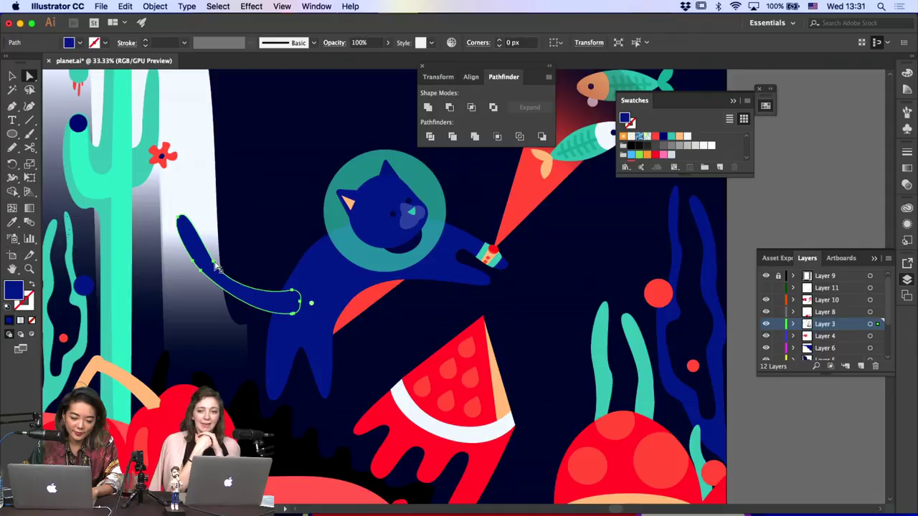
click(229, 282)
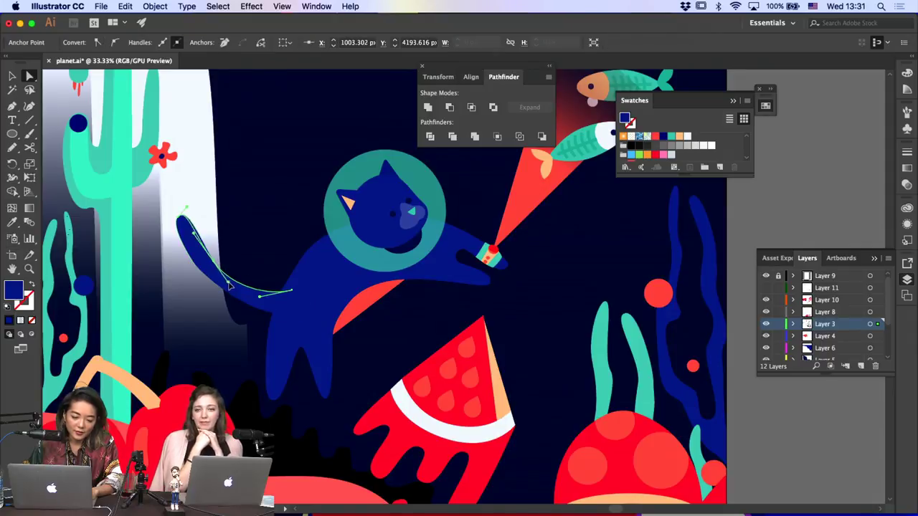
click(341, 279)
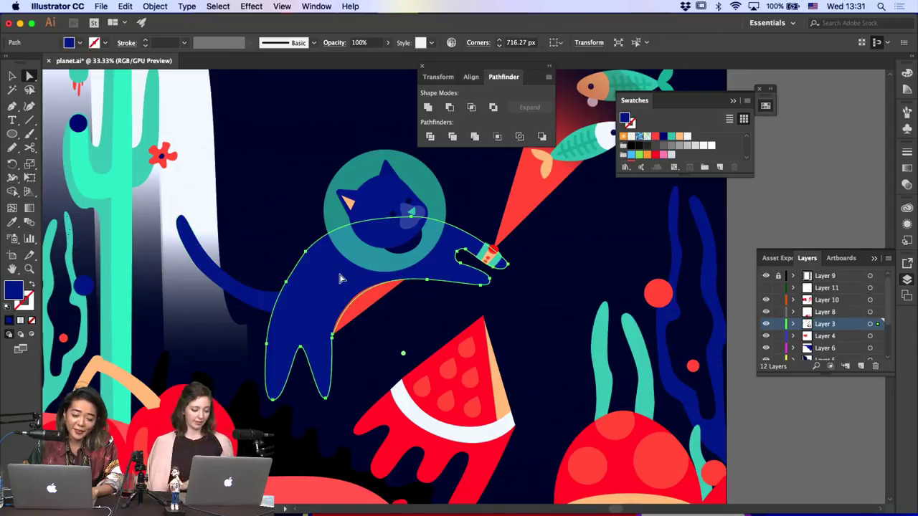
click(237, 292)
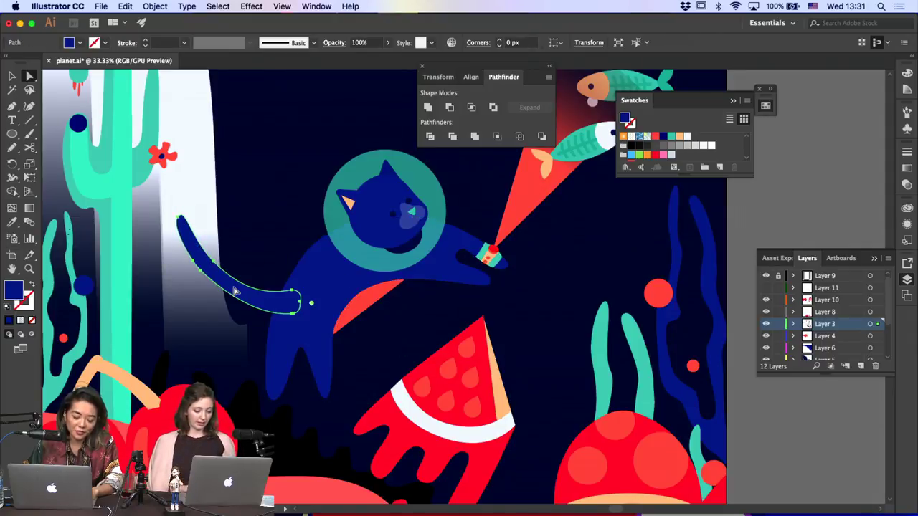
click(15, 107)
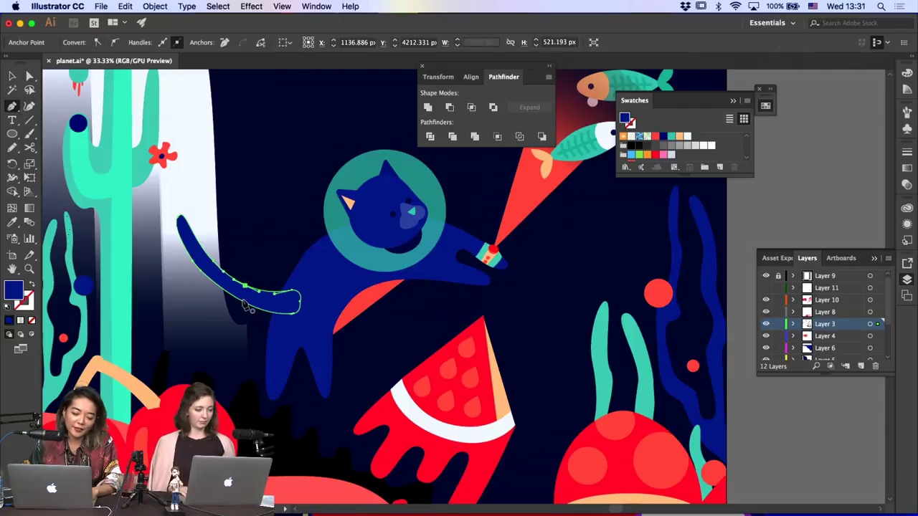
key(a)
click(254, 259)
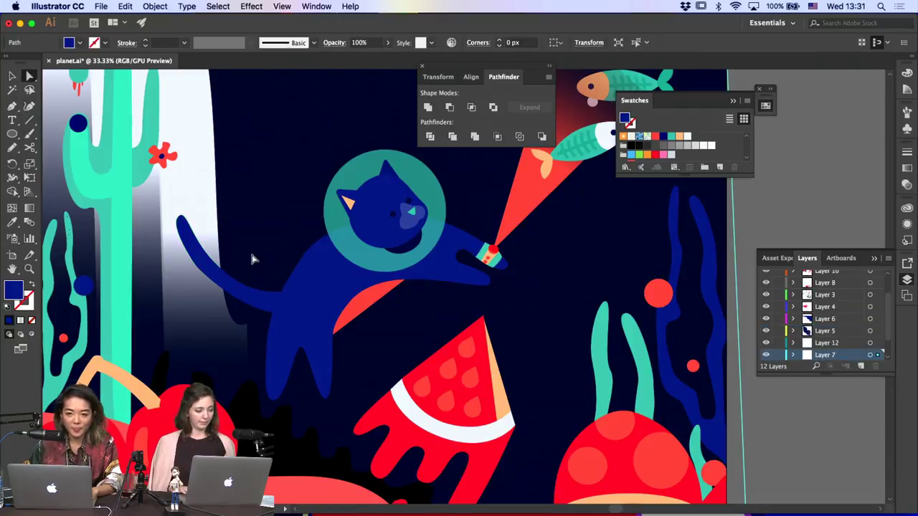
key(super+minus)
key(super+minus)
click(201, 328)
scroll(237, 326, right, 5)
scroll(237, 326, down, 3)
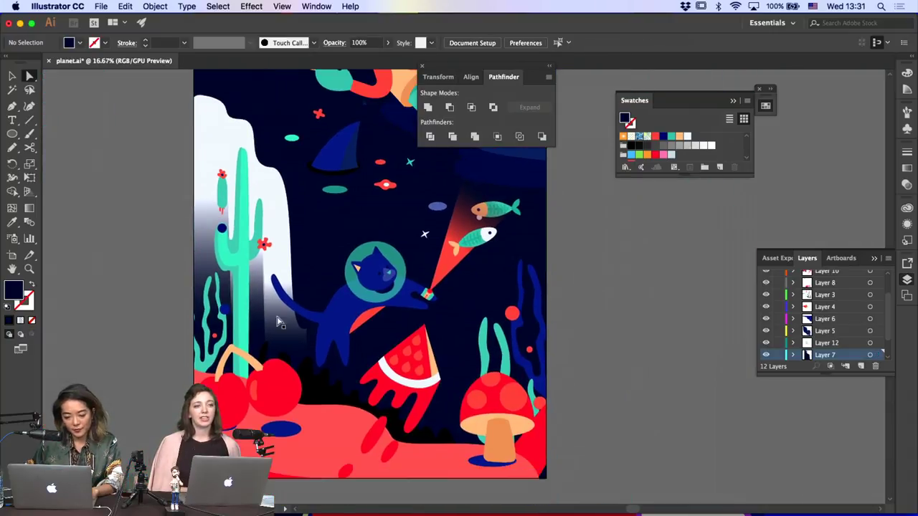
Cut through both edges of the cat's tail near its end with the Scissors tool to separate the tip
super+click(290, 312)
key(super+plus)
key(super+plus)
key(super+plus)
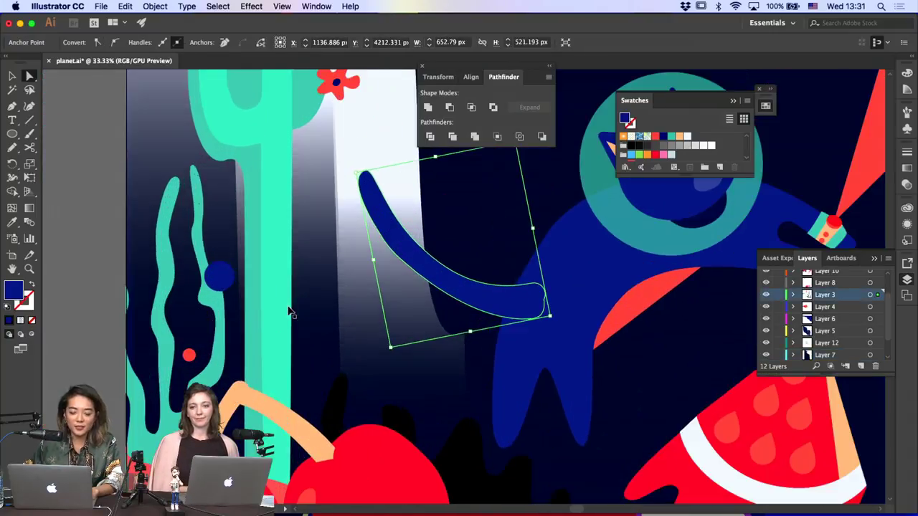
click(427, 108)
key(c)
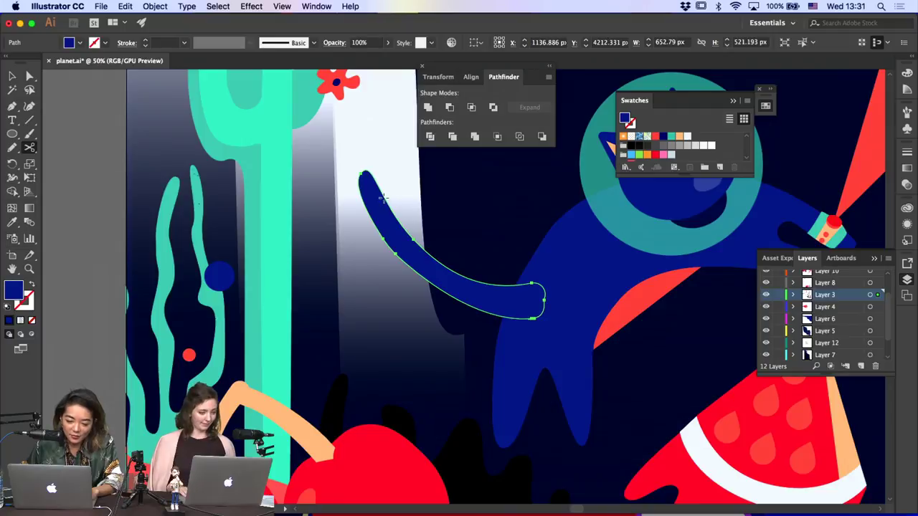
click(383, 197)
click(365, 206)
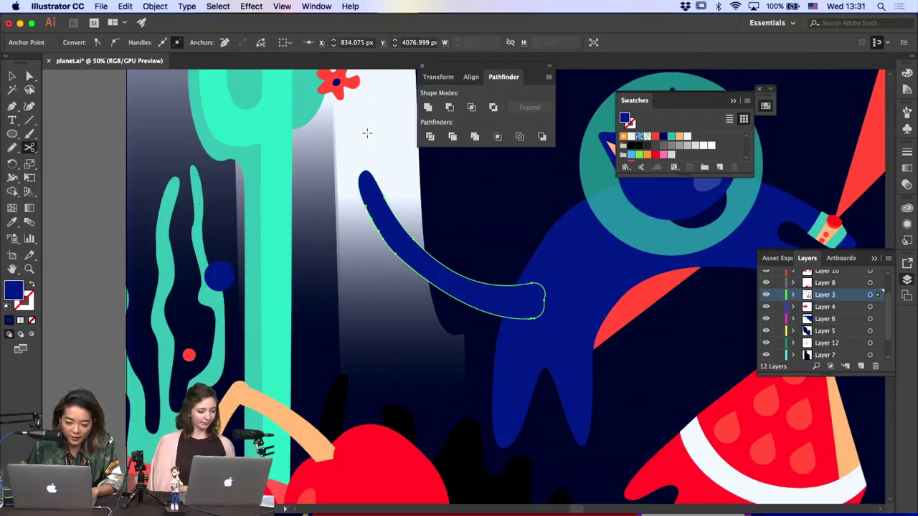
Recolour the separated tail tip with the peach sampled from the cherry stem
key(a)
click(380, 184)
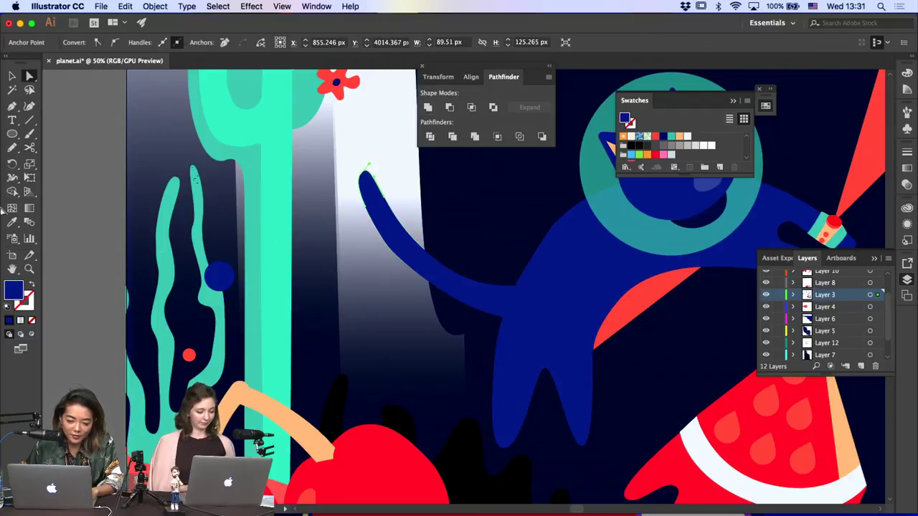
click(12, 222)
click(256, 393)
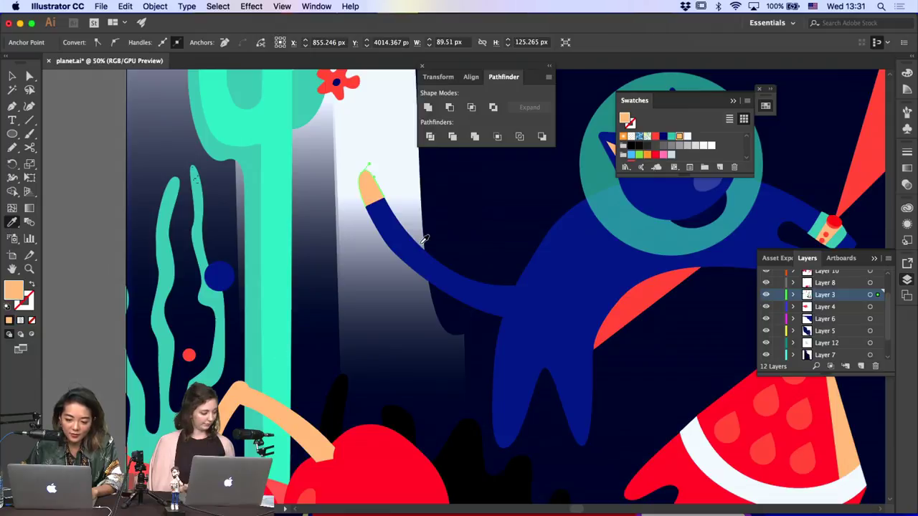
Close the peach tip's outline with Unite, add an anchor point on its lower edge and round that edge into a curve
key(a)
click(427, 107)
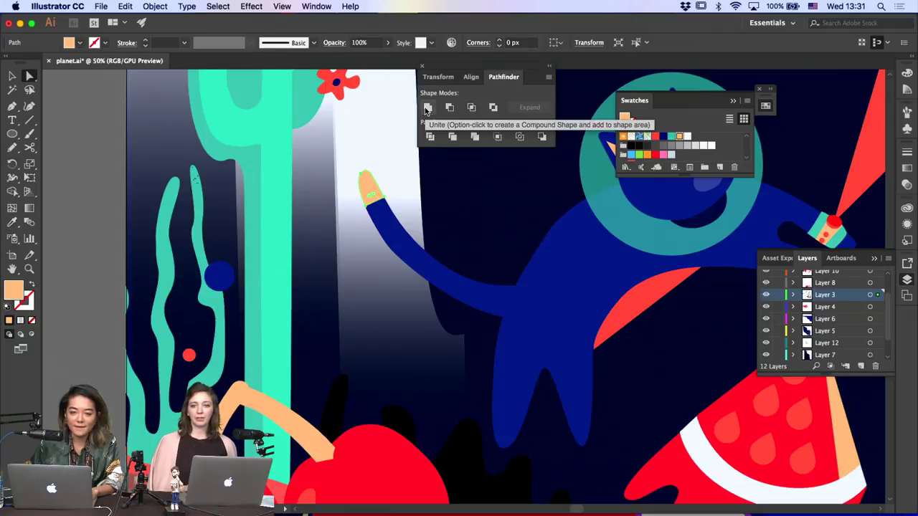
click(375, 207)
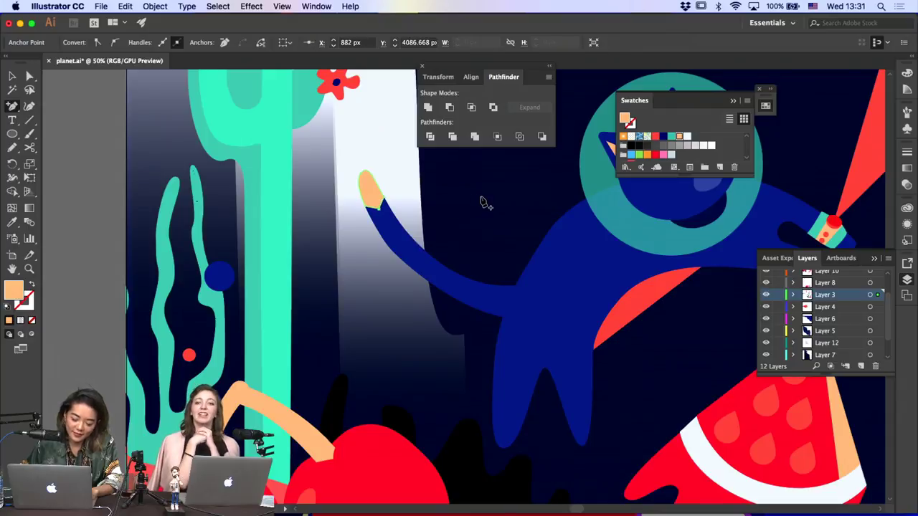
key(a)
key(shift+c)
drag(380, 208, 386, 207)
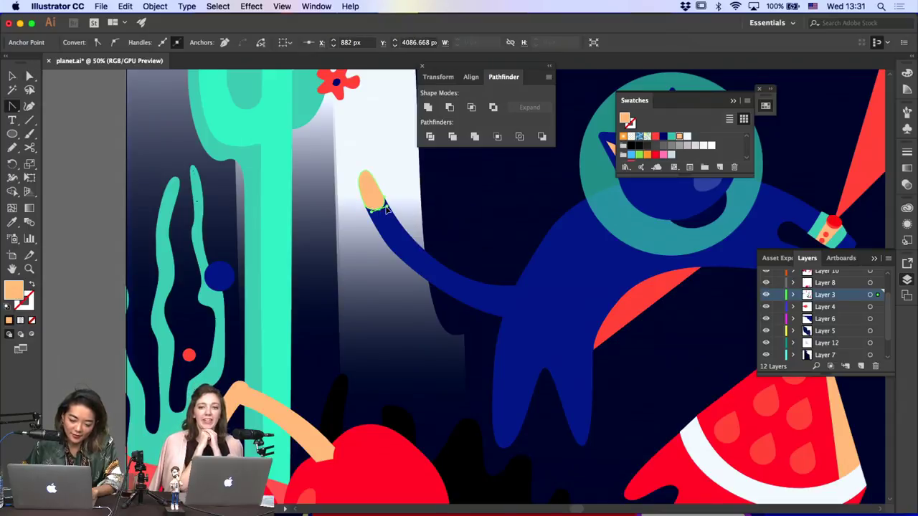
key(a)
click(402, 196)
Draw a short straight line beside the cat's tail tip, with no fill and a peach FFB473 stroke
scroll(400, 195, right, 3)
key(super+minus)
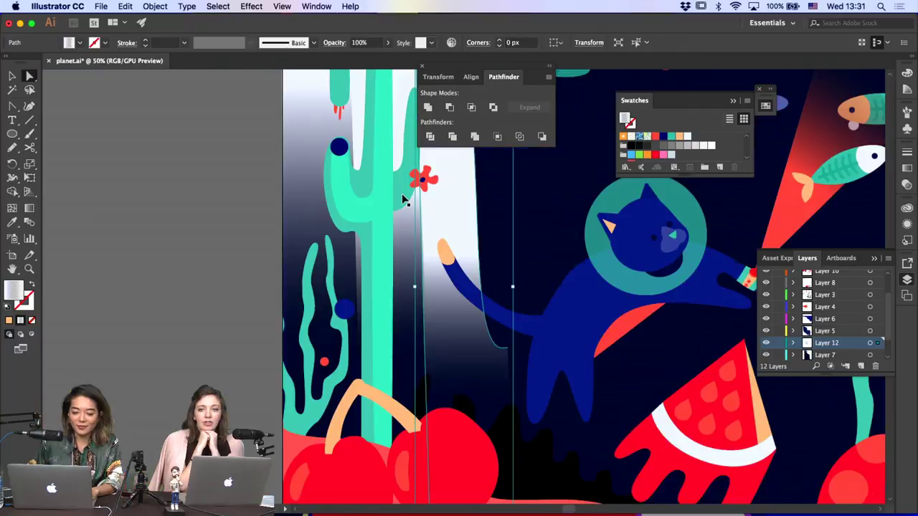
key(super+minus)
key(super+plus)
scroll(404, 197, right, 3)
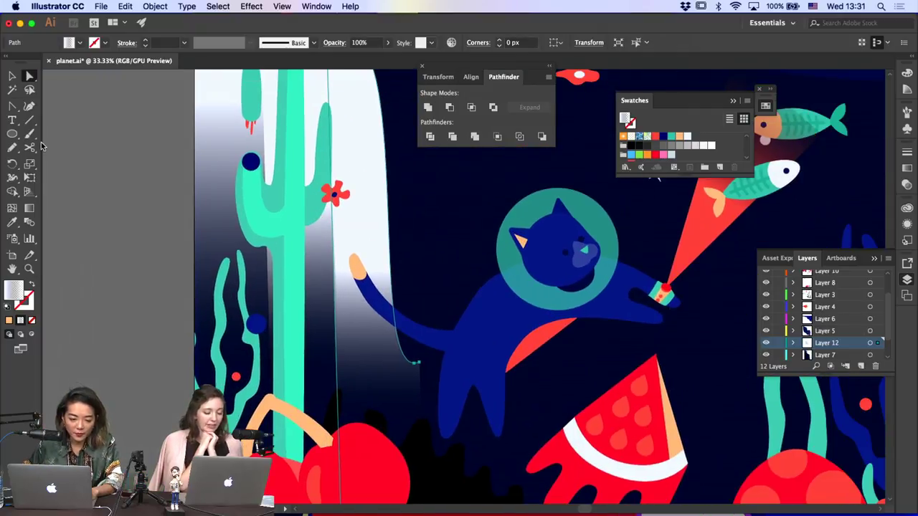
drag(12, 105, 54, 108)
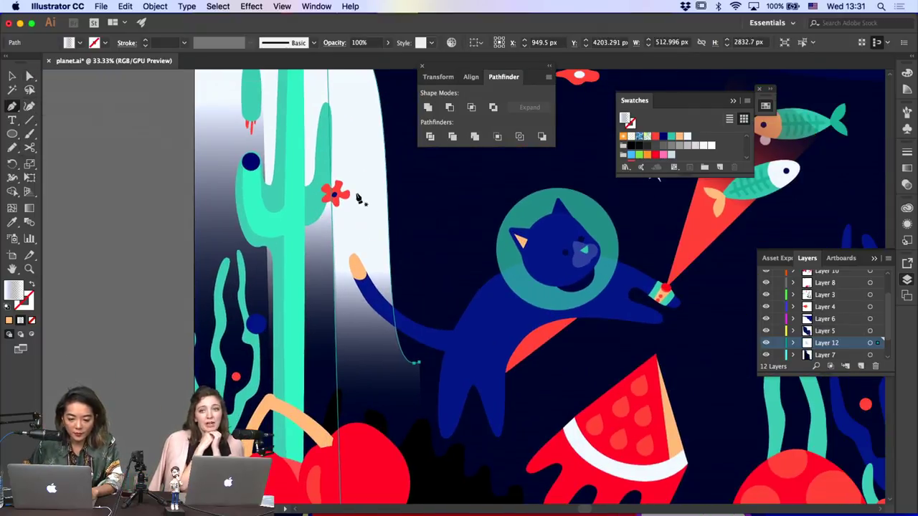
click(368, 258)
click(394, 246)
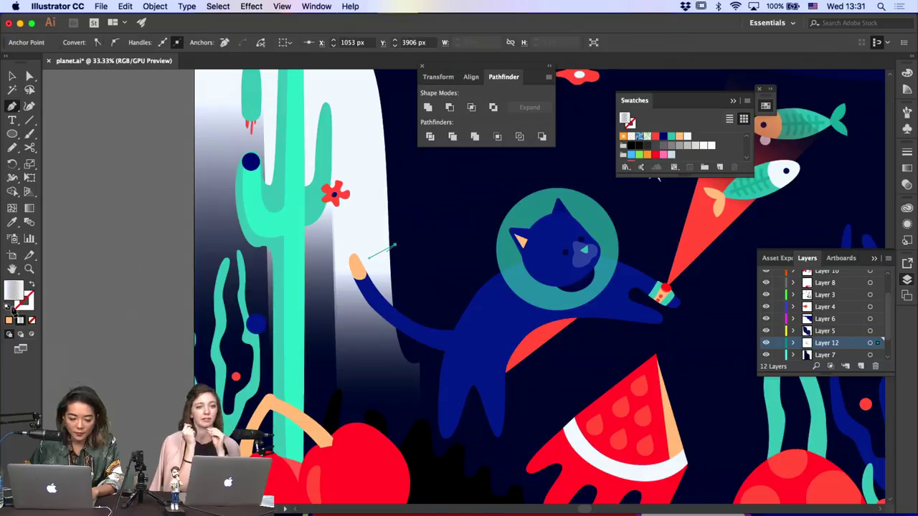
click(31, 285)
click(9, 321)
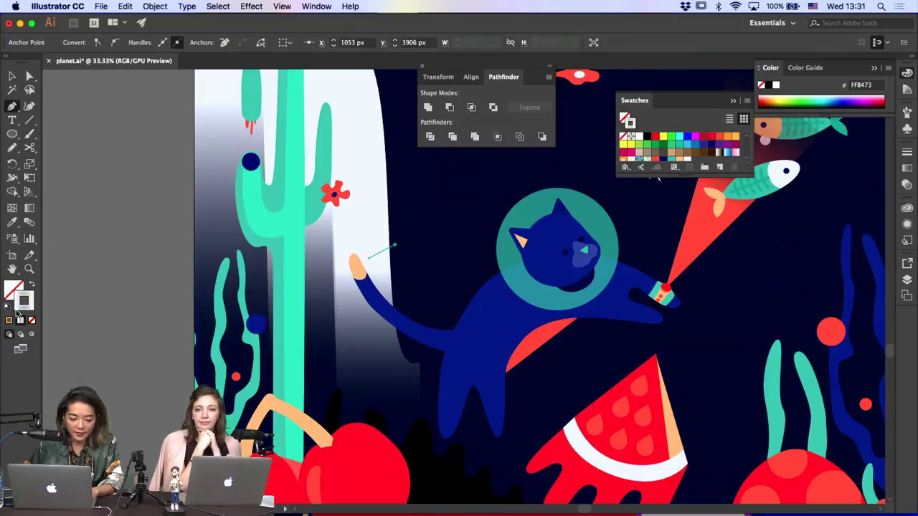
Set the line's stroke weight to 7 pt and cut off its outer end to shorten it
click(907, 151)
click(847, 166)
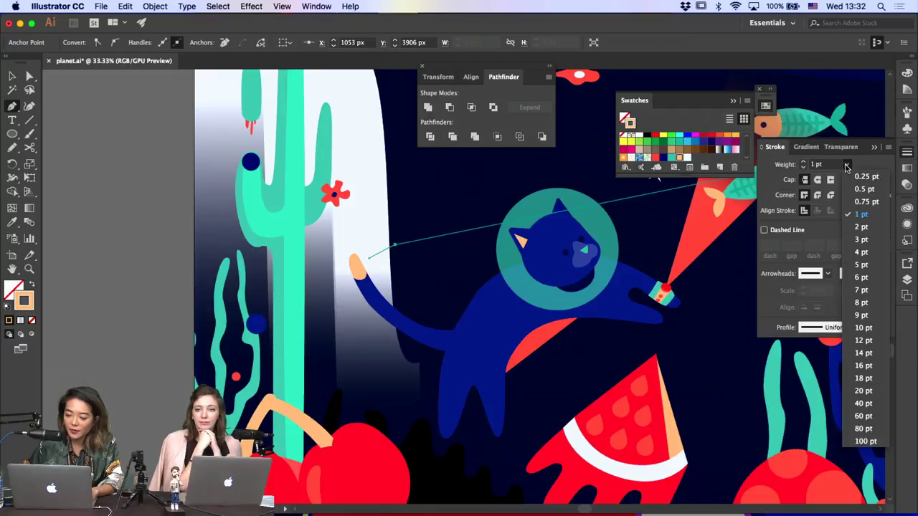
click(861, 289)
key(c)
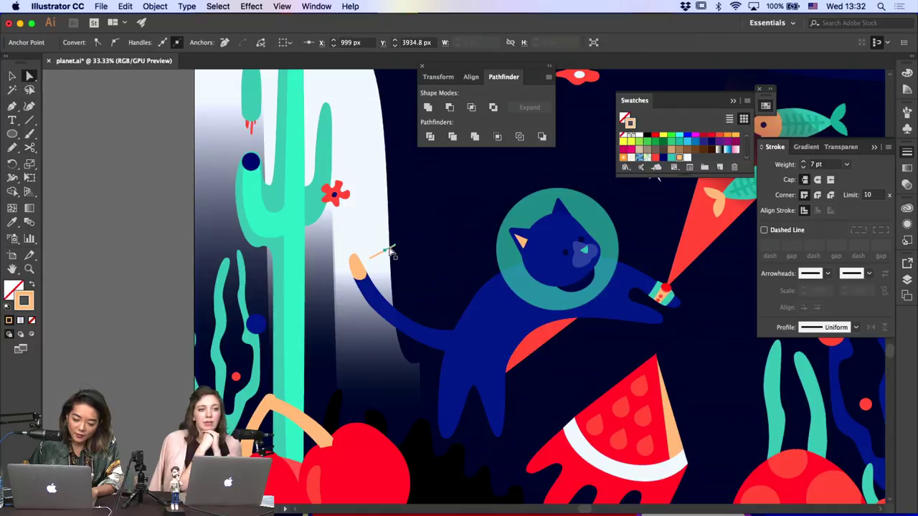
super+click(360, 259)
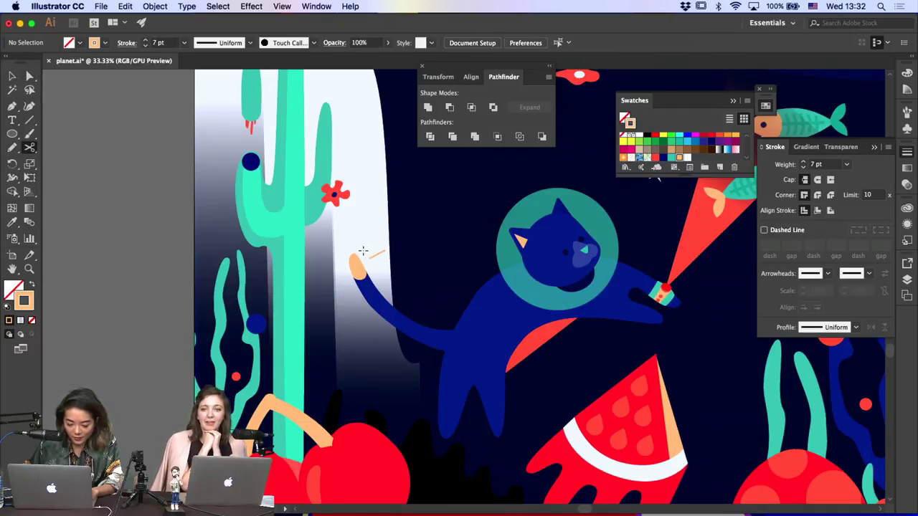
Draw four more short peach lines radiating above and to the left of the cat's tail tip
key(p)
click(368, 237)
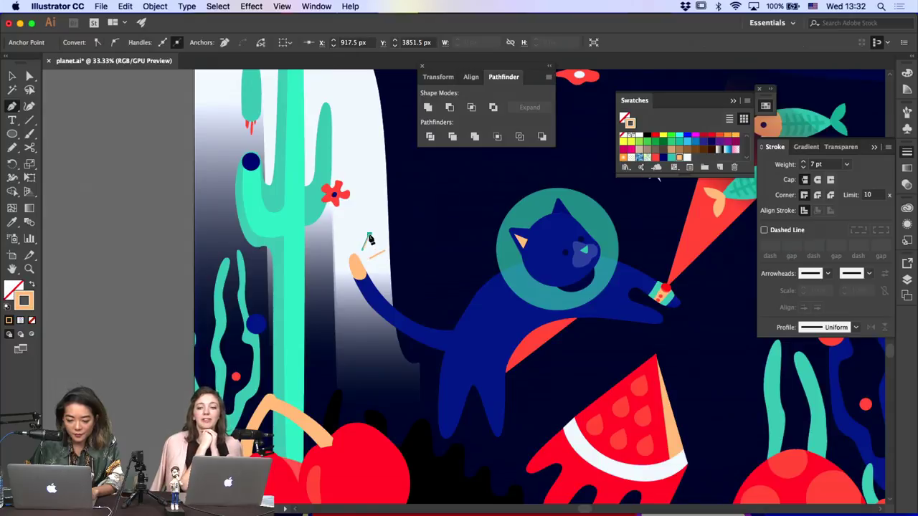
key(a)
drag(360, 248, 361, 250)
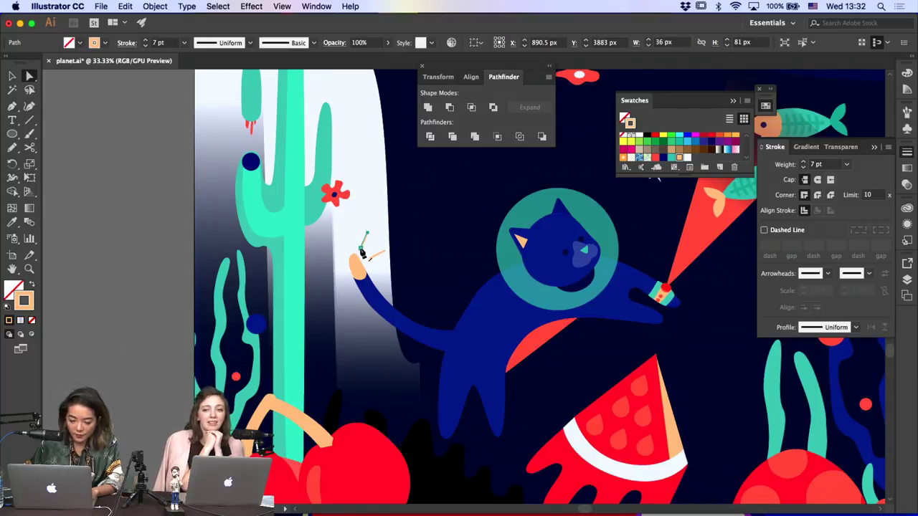
key(p)
click(335, 257)
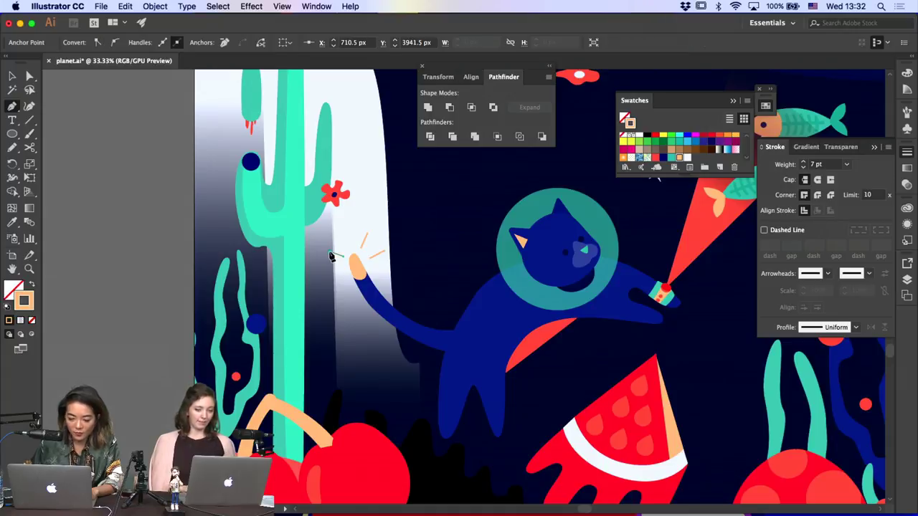
click(346, 269)
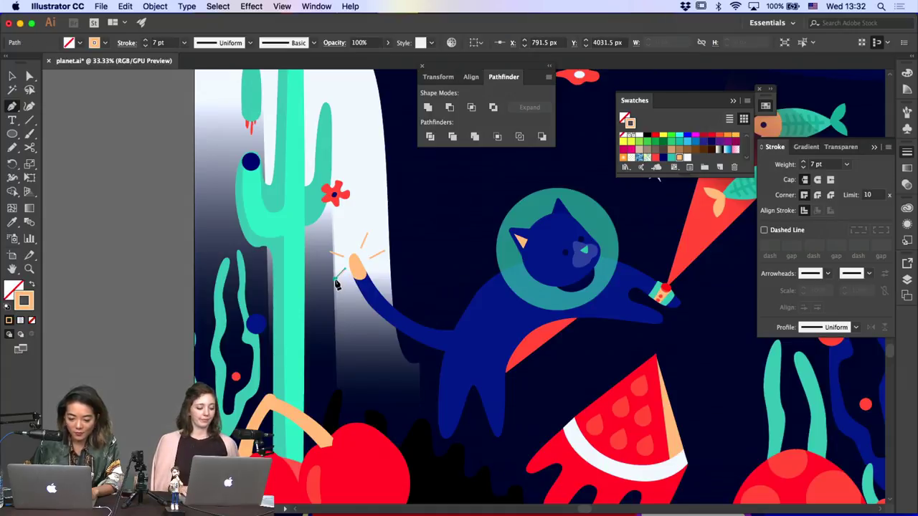
click(350, 248)
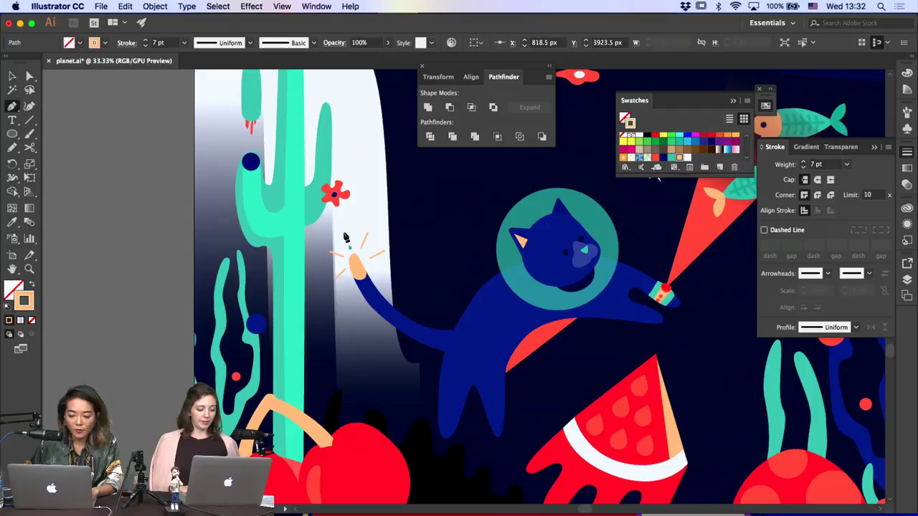
click(345, 234)
key(a)
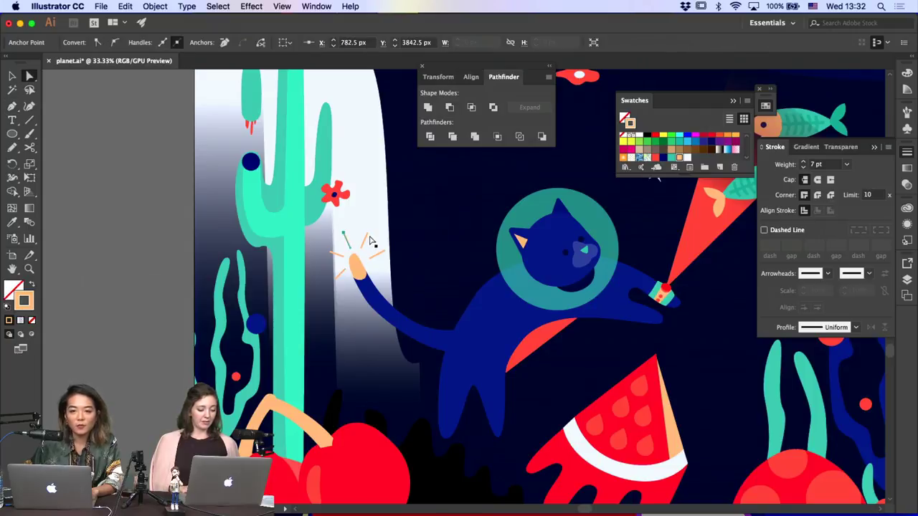
Set the stroke of all five lines around the tail tip to 20 pt with round caps
click(12, 76)
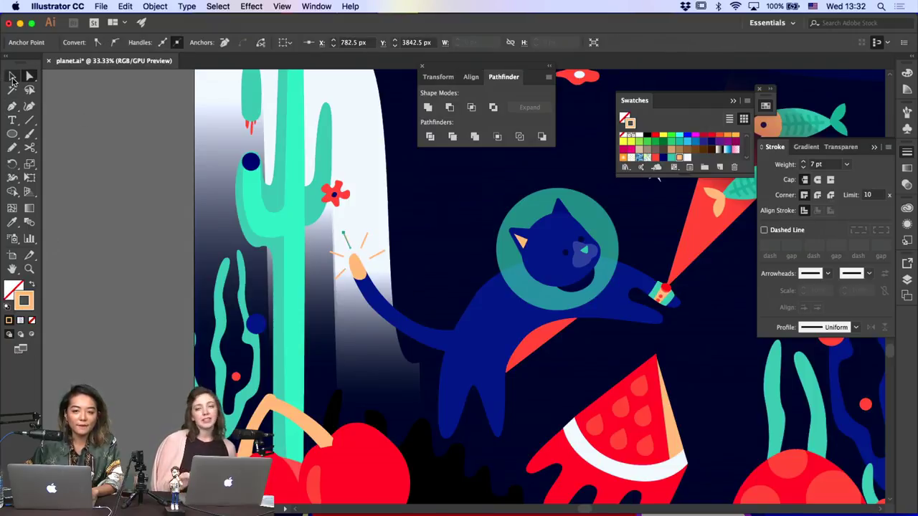
shift+click(364, 242)
shift+click(373, 256)
shift+click(333, 254)
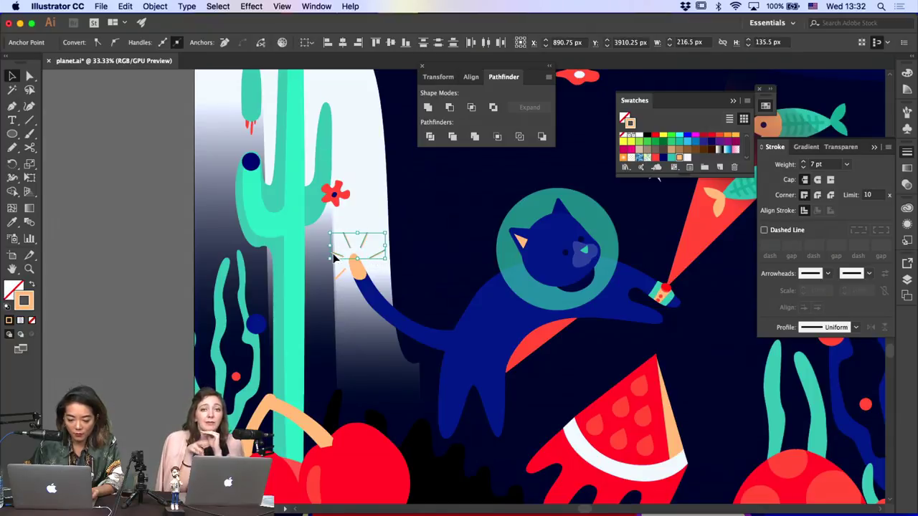
shift+click(340, 276)
click(822, 166)
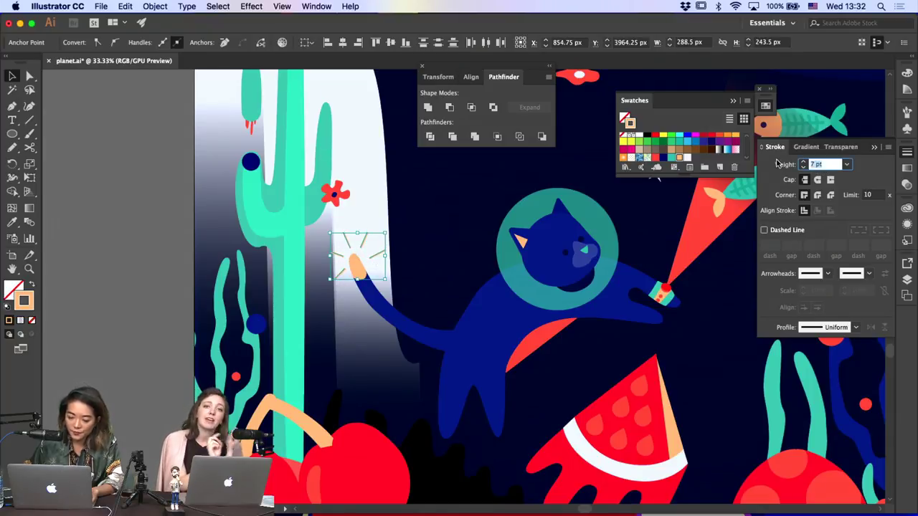
text(20)
key(Return)
click(816, 180)
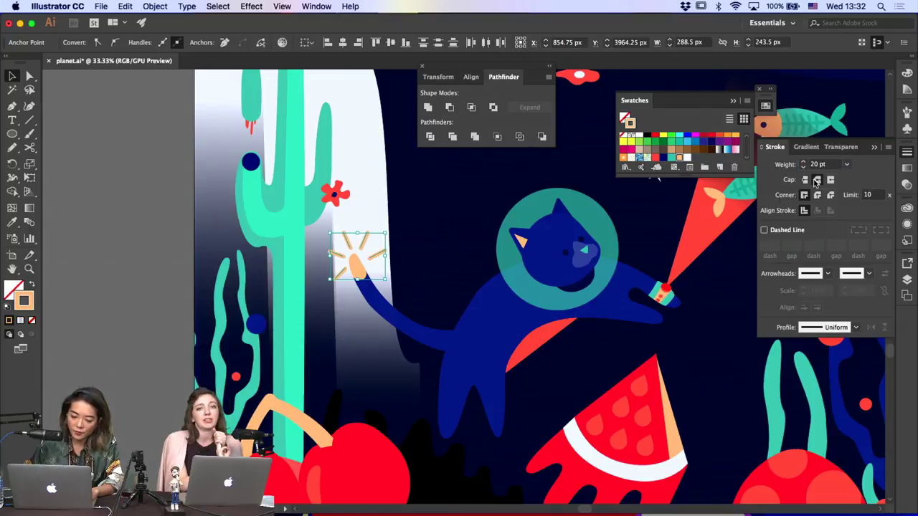
Shorten the peach rays around the cat's tail tip by moving their individual end points
click(408, 258)
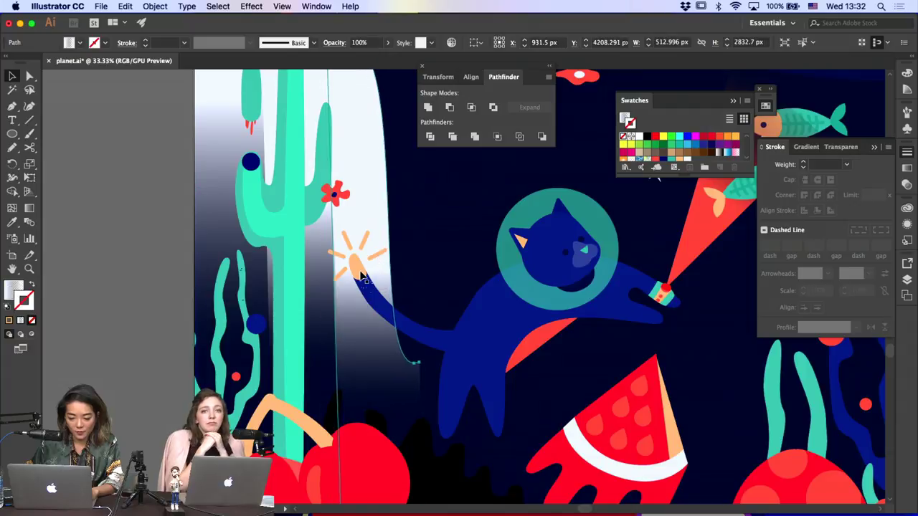
click(378, 258)
key(a)
click(381, 257)
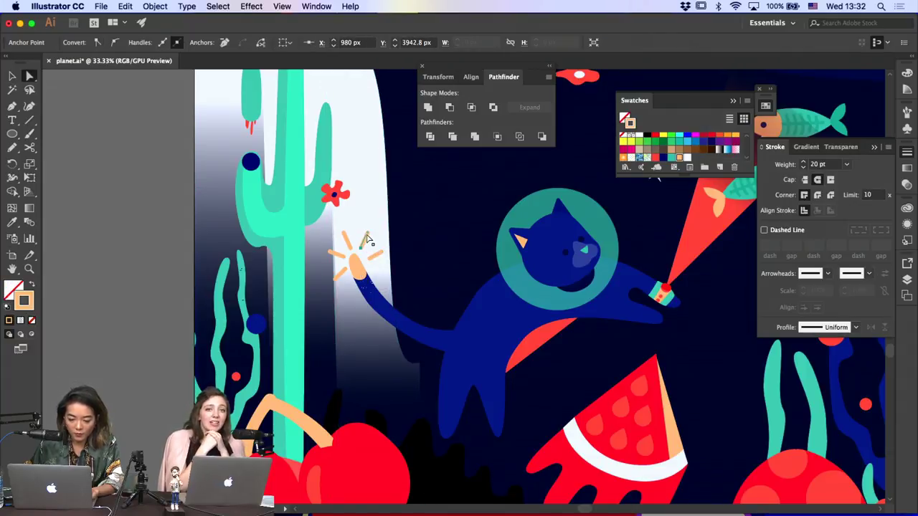
click(368, 238)
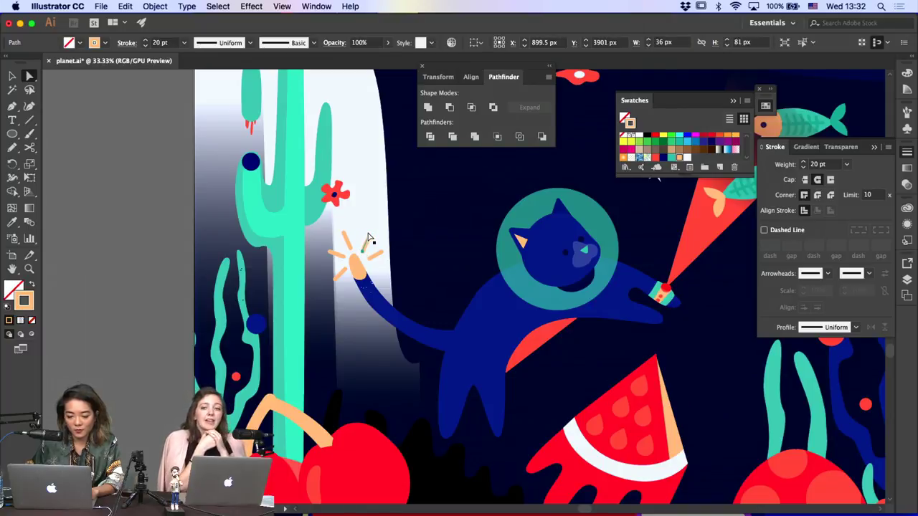
key(super+minus)
key(super+minus)
key(super+minus)
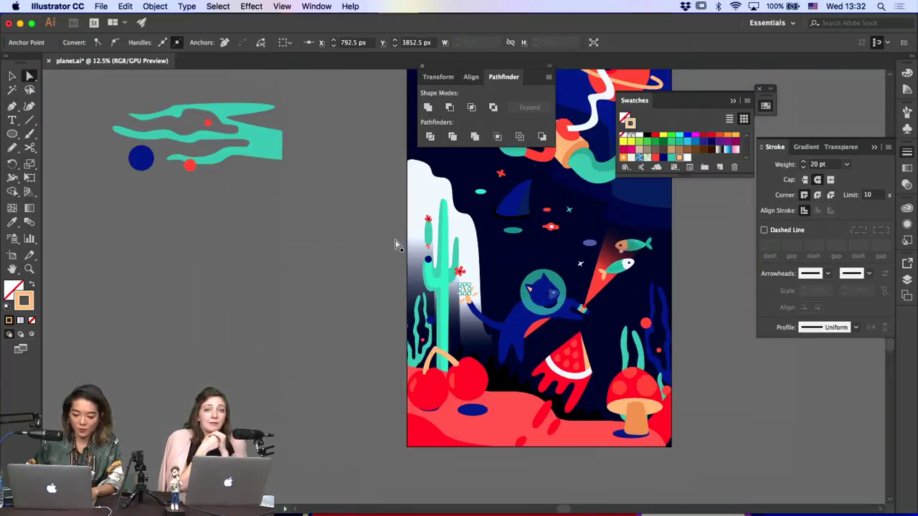
click(394, 244)
Scale down the red-capped mushroom together with its blue ground shadow in the poster's lower corner
scroll(308, 266, right, 5)
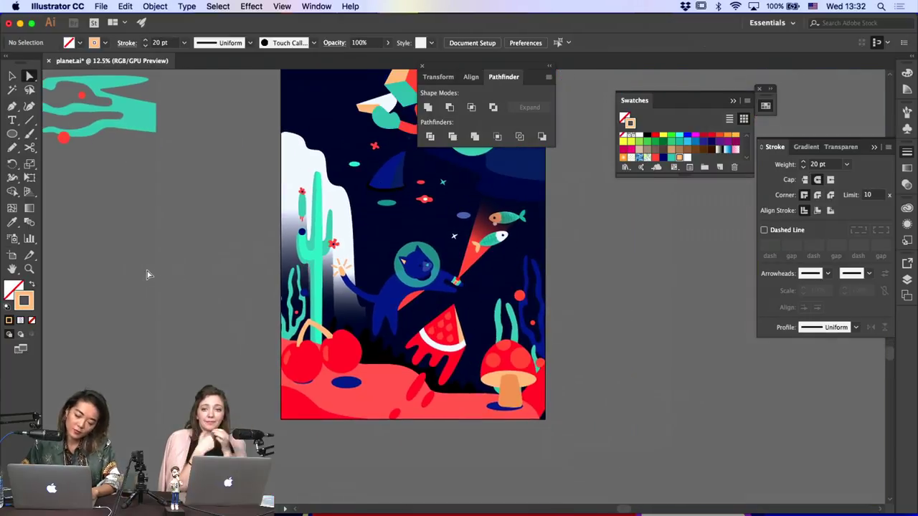
scroll(147, 271, right, 3)
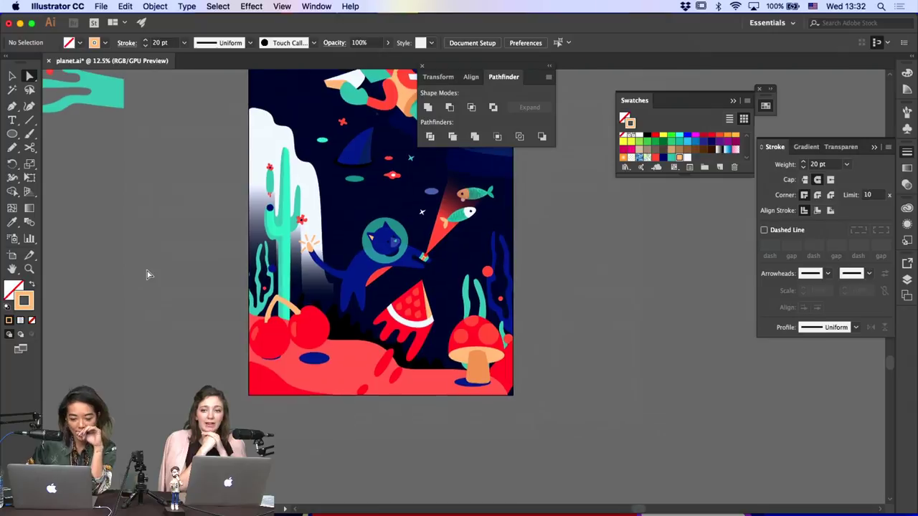
scroll(147, 271, up, 2)
click(12, 76)
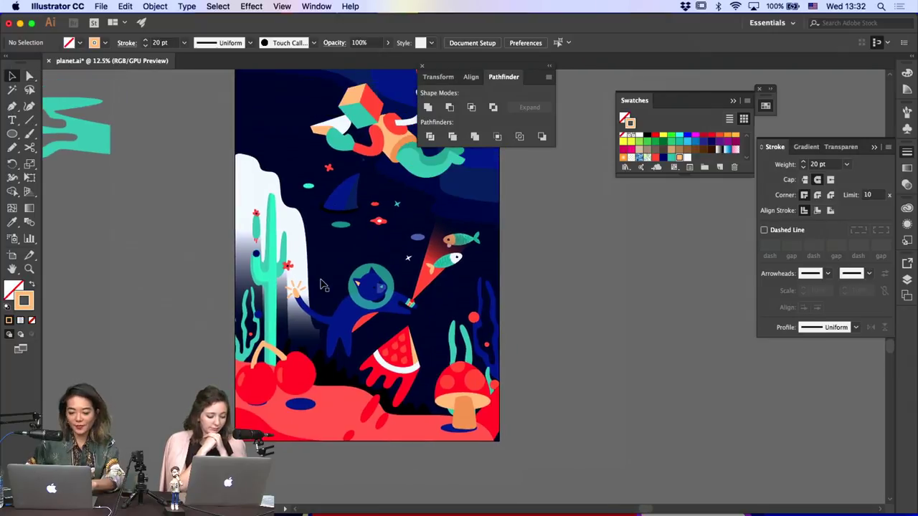
click(460, 428)
shift+click(446, 429)
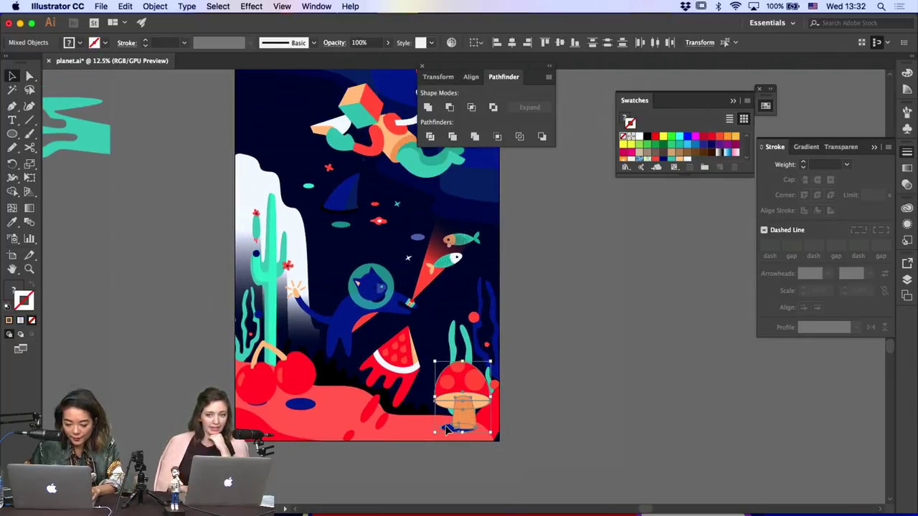
drag(434, 361, 446, 375)
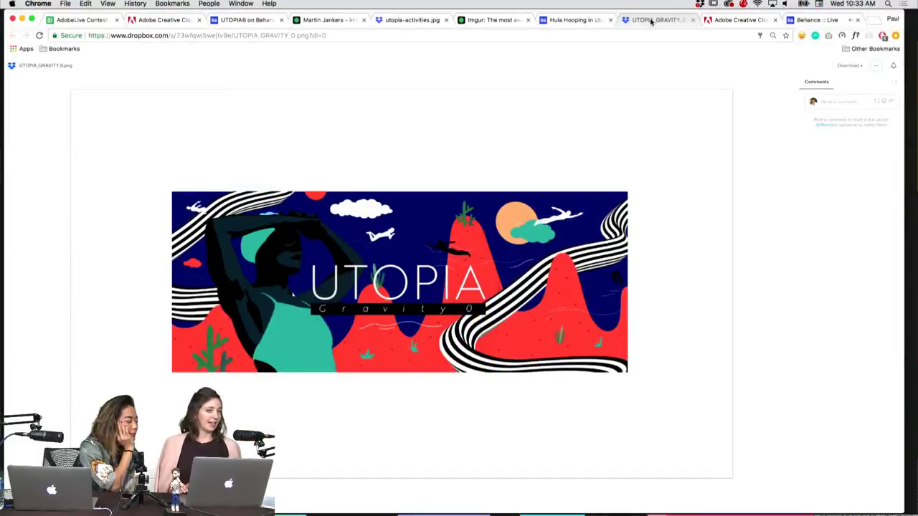
In Chrome, review the Utopia submissions from Hula Hooping in Utopia back to the UTOPIAB skateboarder poster, enlarging that poster
key(ctrl+shift+Tab)
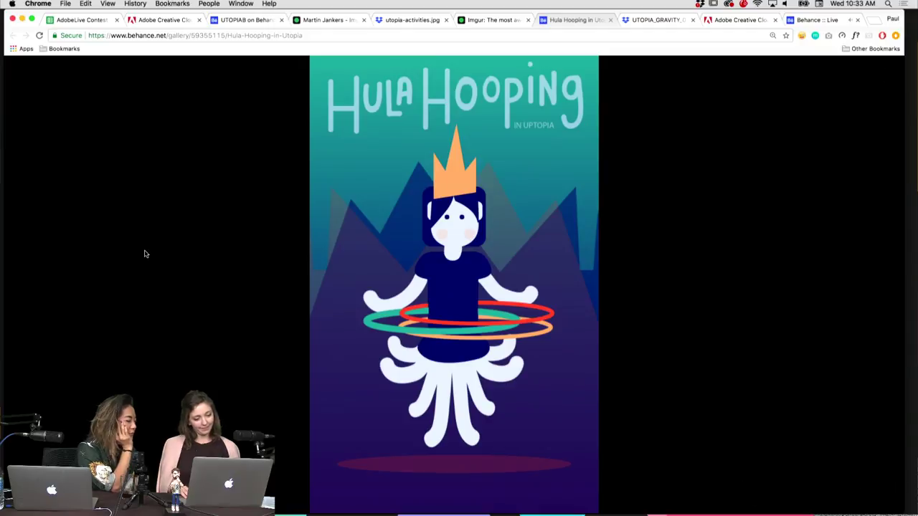
key(ctrl+shift+Tab)
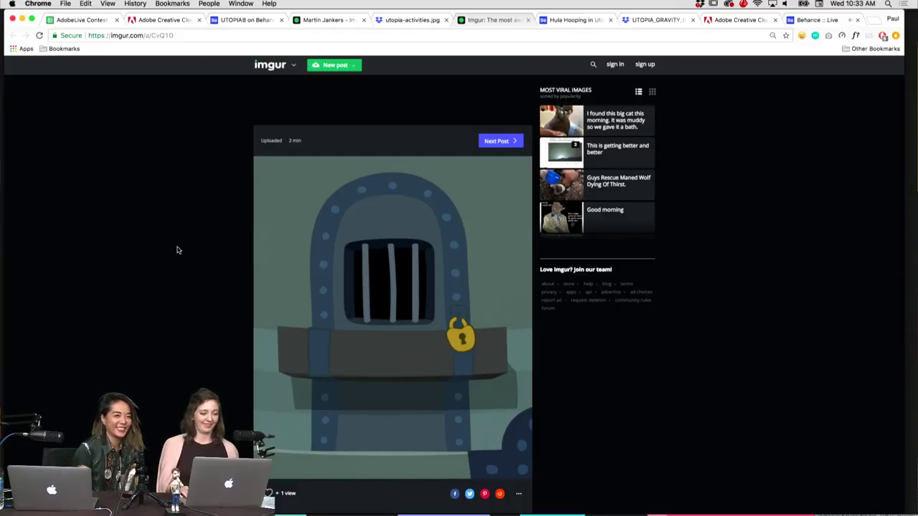
key(super+alt+Left)
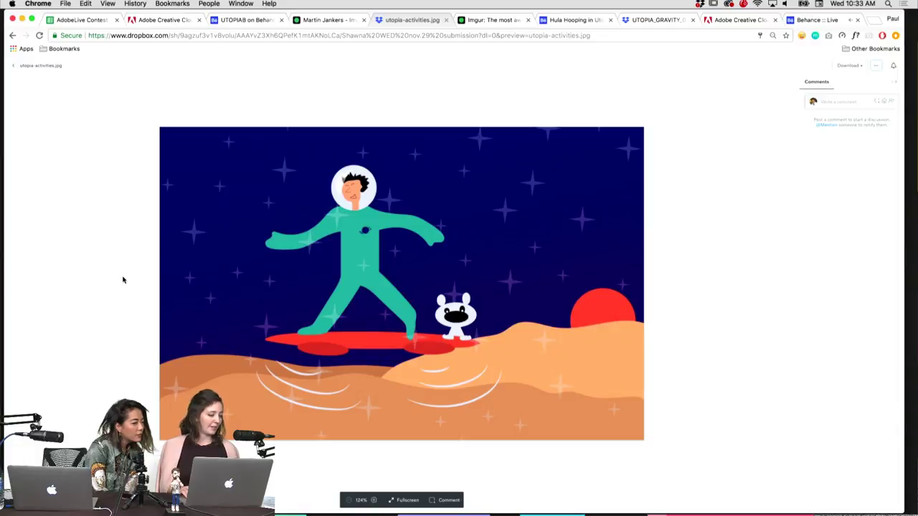
key(ctrl+shift+Tab)
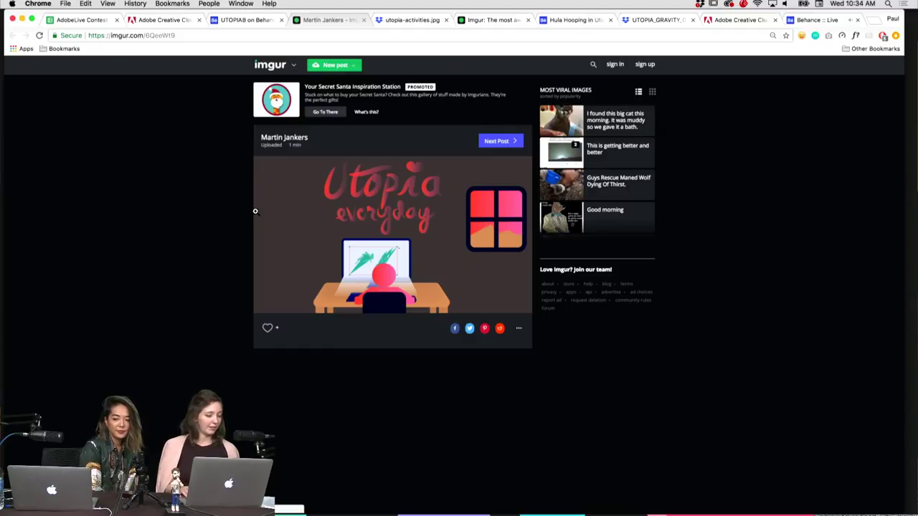
key(ctrl+shift+Tab)
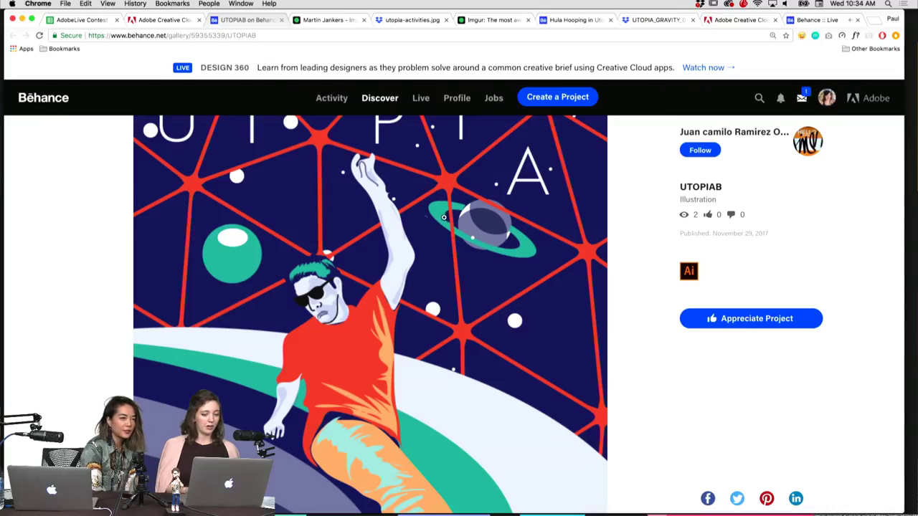
click(416, 215)
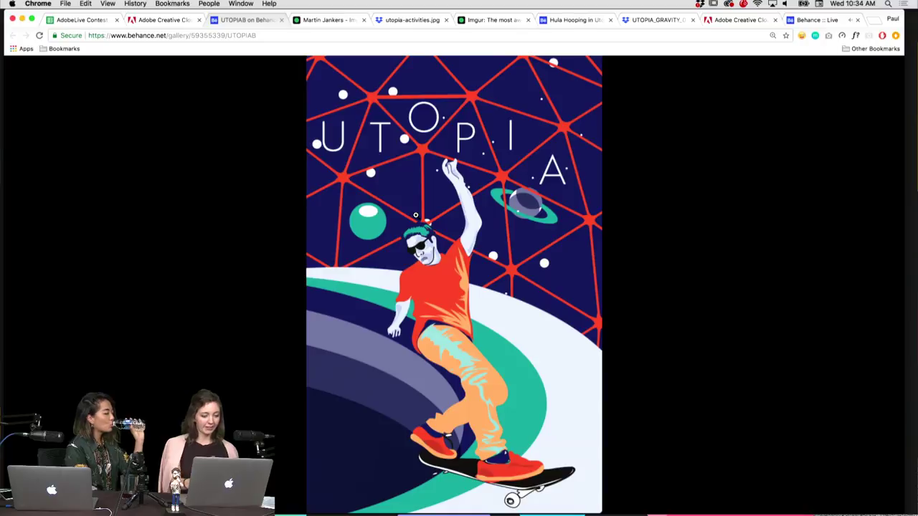
Examine the Artboard 1.png submission on Creative Cloud, covering the flaming rockets, the red vehicle and the standing figure
key(ctrl+shift+Tab)
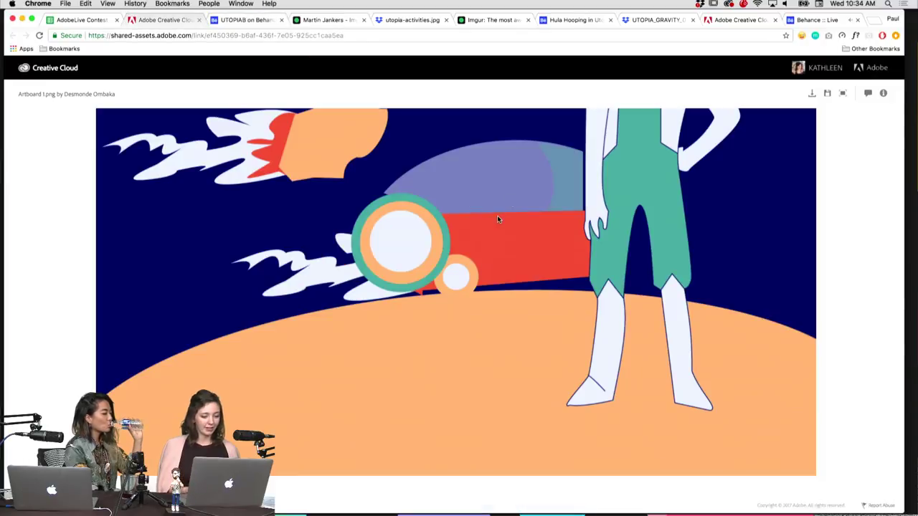
scroll(406, 206, up, 5)
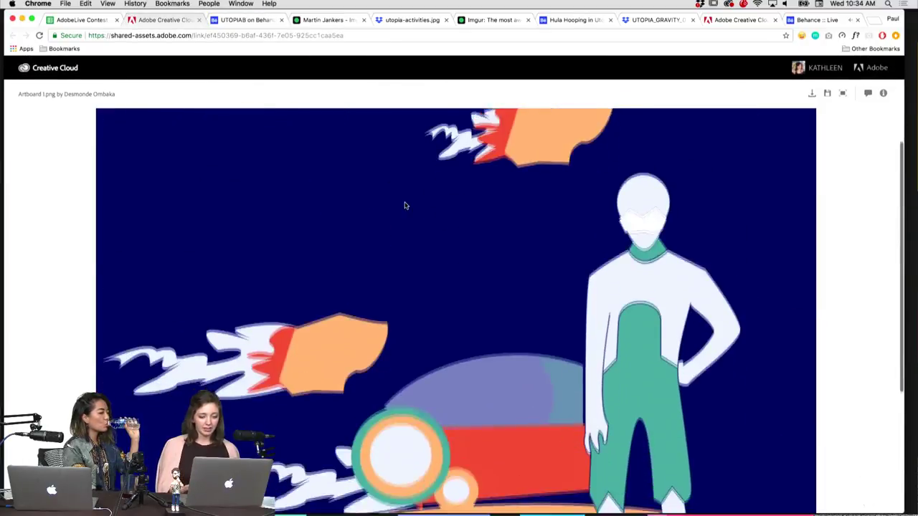
right_click(405, 206)
click(88, 286)
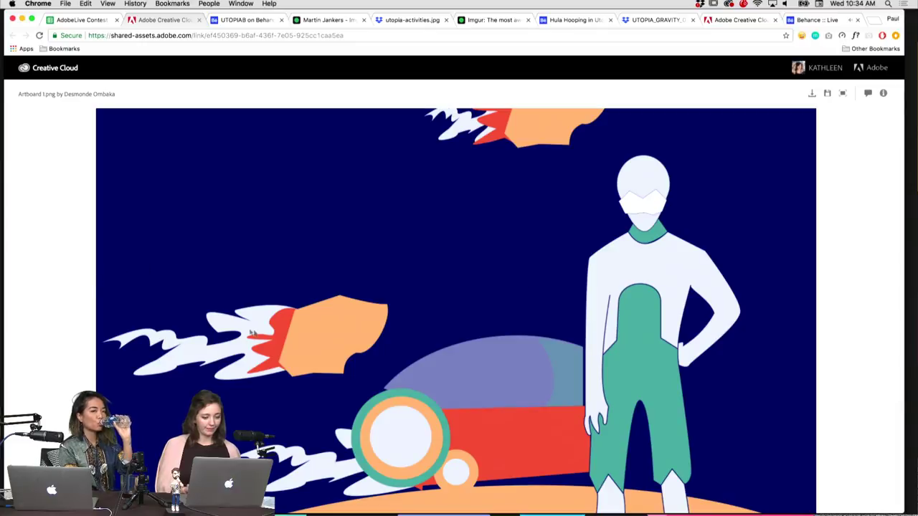
scroll(253, 332, down, 4)
scroll(254, 332, down, 2)
scroll(318, 262, down, 1)
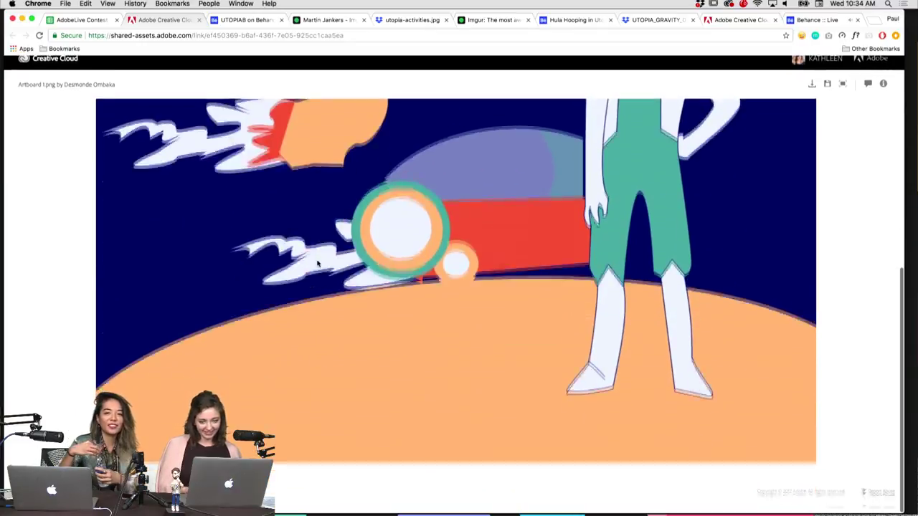
scroll(317, 262, up, 9)
View the Artboard 1.png artwork full-screen, shrink it until the whole image fits, and restore the zoom to 100%
click(843, 97)
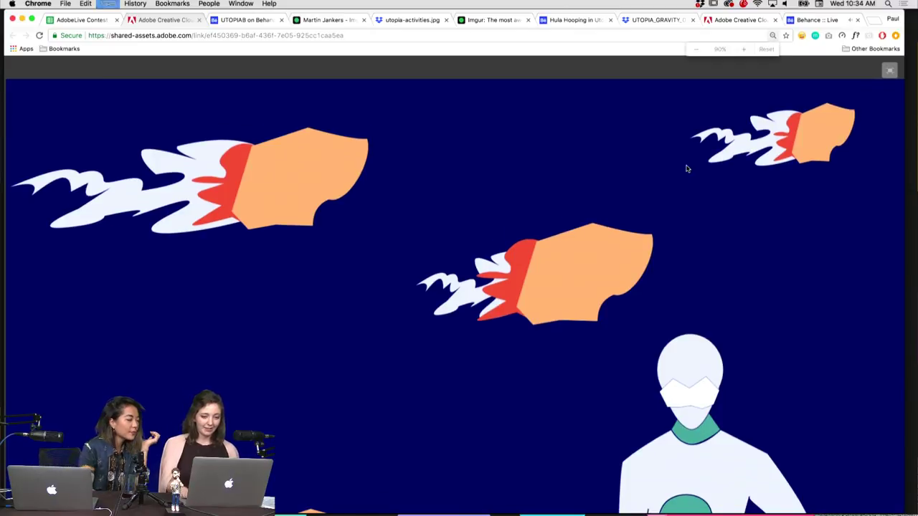
key(super+minus)
key(super+minus)
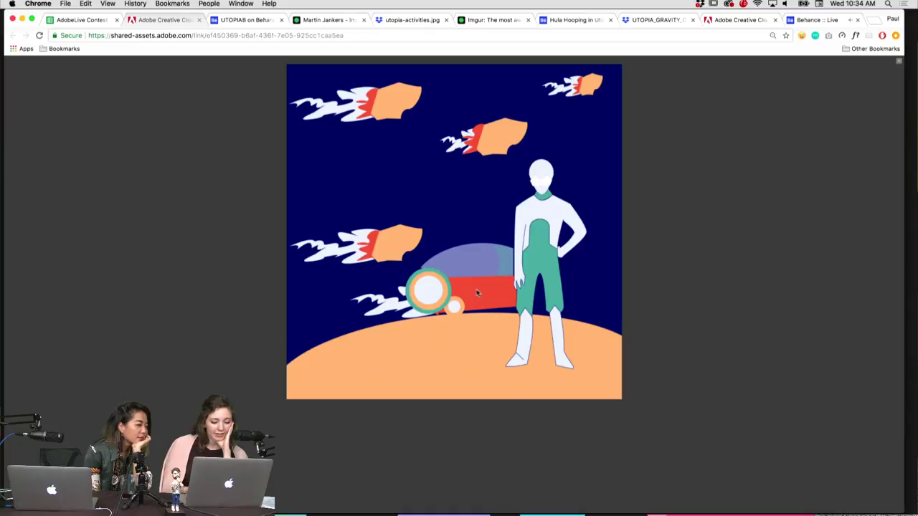
key(super+plus)
key(super+plus)
key(super+plus)
key(super+plus)
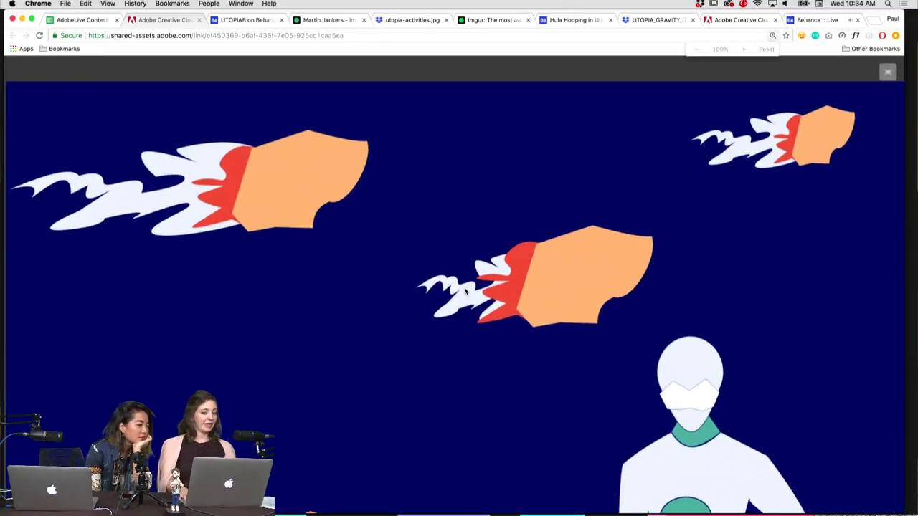
Look again at the UTOPIAB poster and the submissions after it, up to the barred door illustration on Imgur
key(ctrl+Tab)
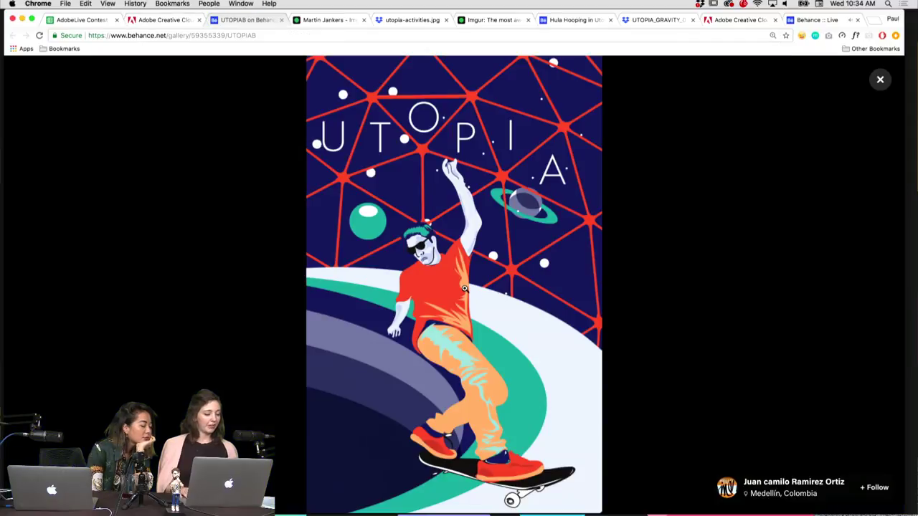
key(ctrl+Tab)
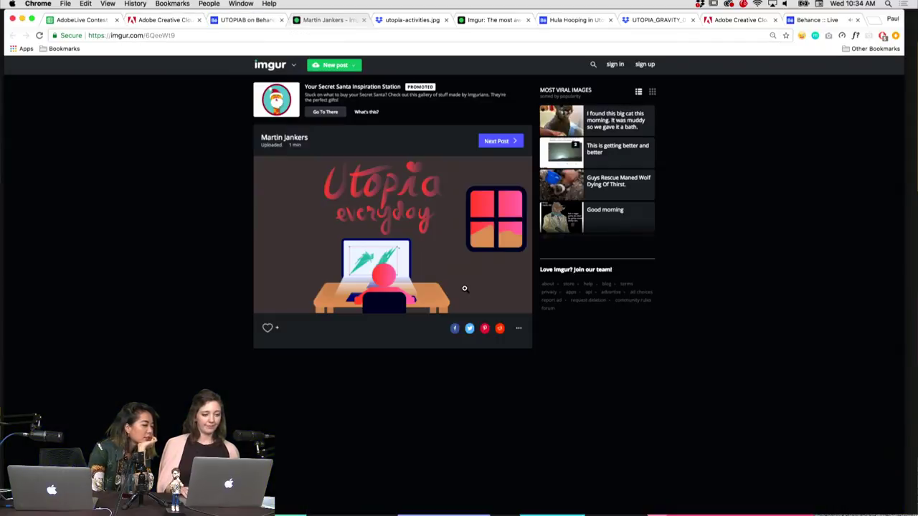
key(ctrl+Tab)
key(ctrl+Tab)
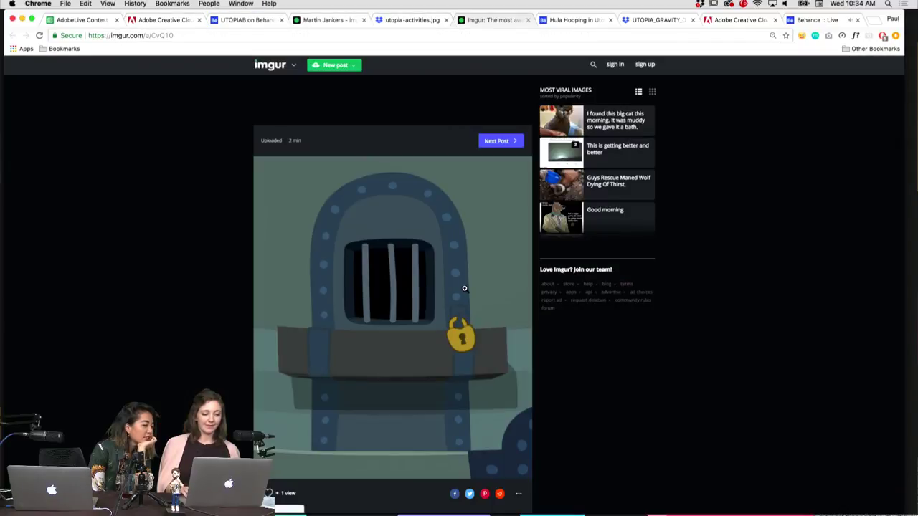
Return to the UTOPIAB page and reorder it to sit directly before UTOPIA_GRAVITY_0 among the open pages
key(ctrl+shift+Tab)
key(ctrl+shift+Tab)
key(ctrl+shift+Tab)
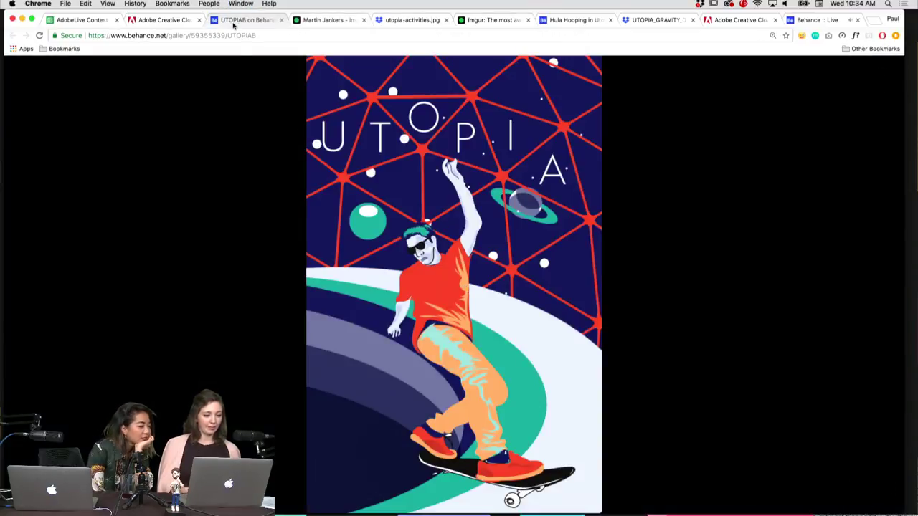
drag(259, 20, 581, 20)
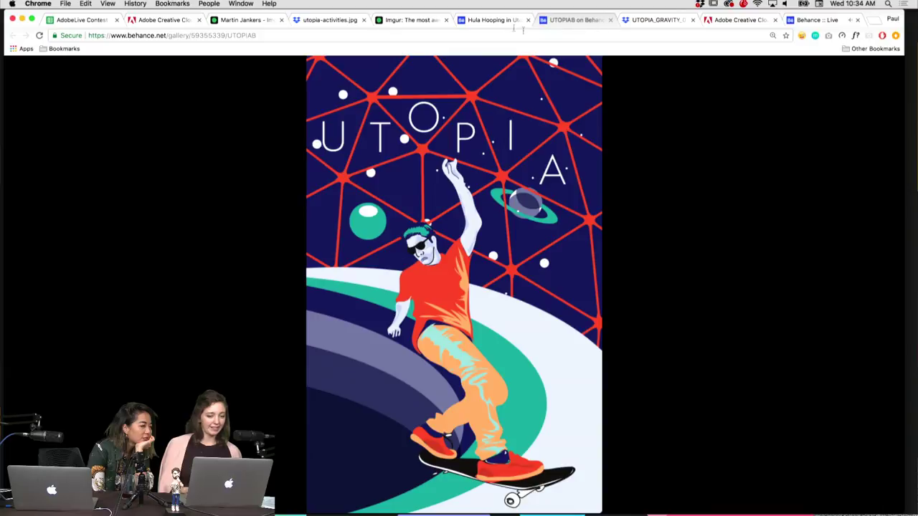
Revisit the Hula Hooping poster and compare the UTOPIAB skateboarder poster with the UTOPIA_GRAVITY_0 banner by alternating between them
click(386, 22)
key(ctrl+Tab)
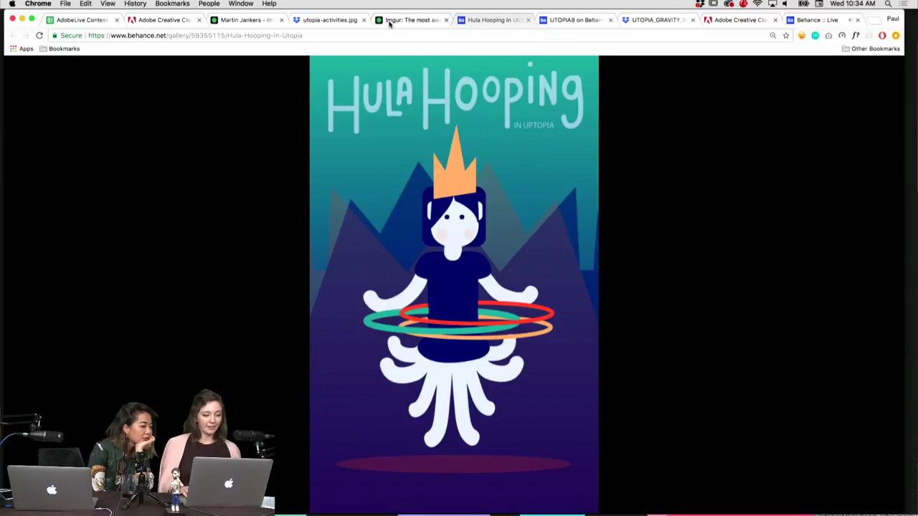
key(ctrl+Tab)
key(ctrl+Tab)
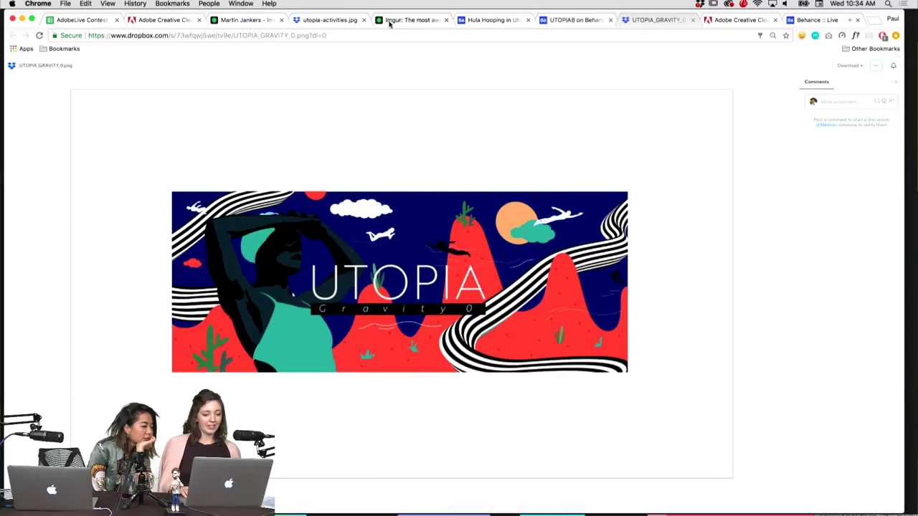
key(ctrl+shift+Tab)
key(ctrl+Tab)
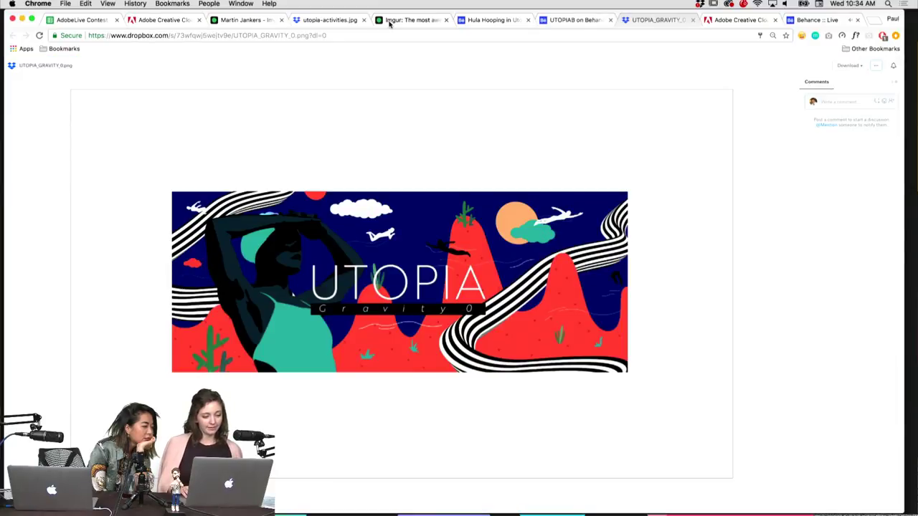
key(ctrl+shift+Tab)
key(ctrl+Tab)
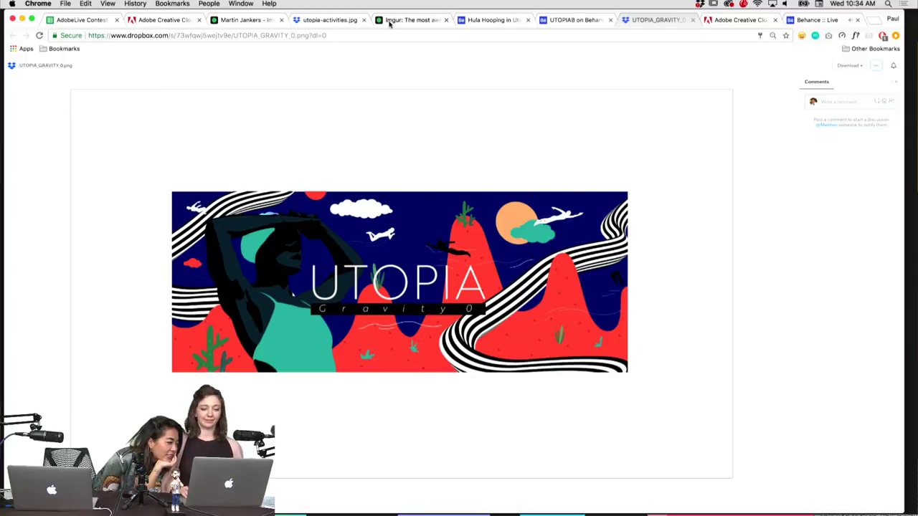
key(ctrl+shift+Tab)
key(ctrl+Tab)
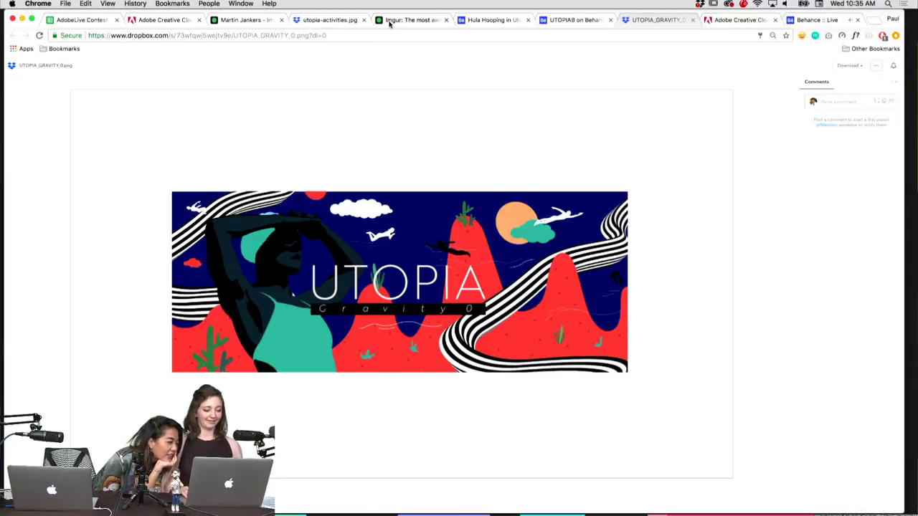
key(ctrl+shift+Tab)
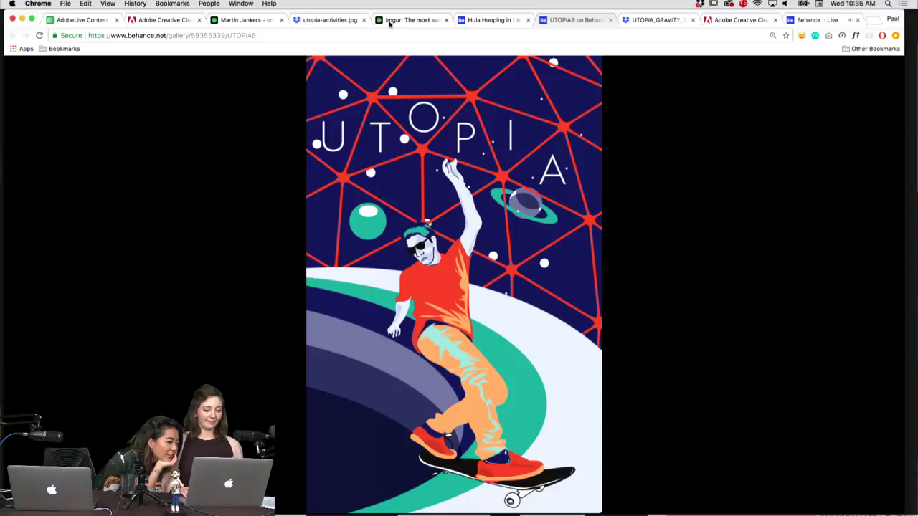
key(ctrl+Tab)
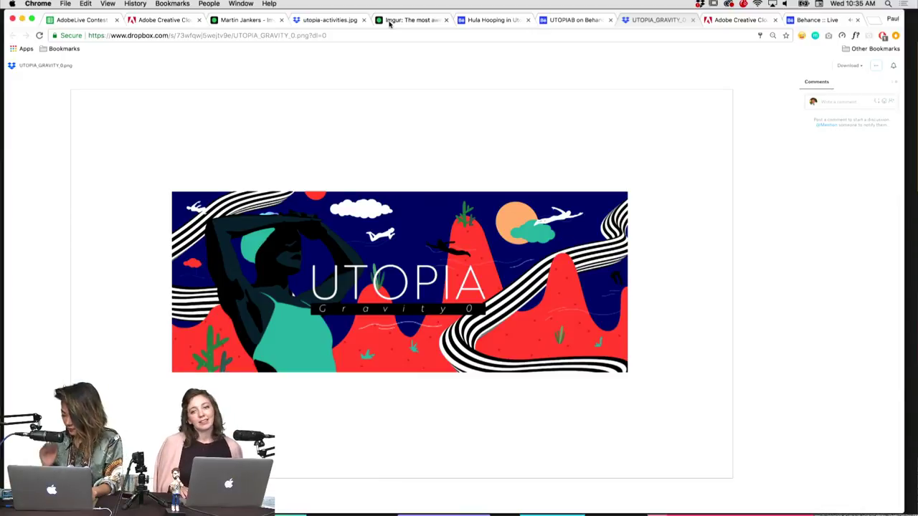
key(ctrl+shift+Tab)
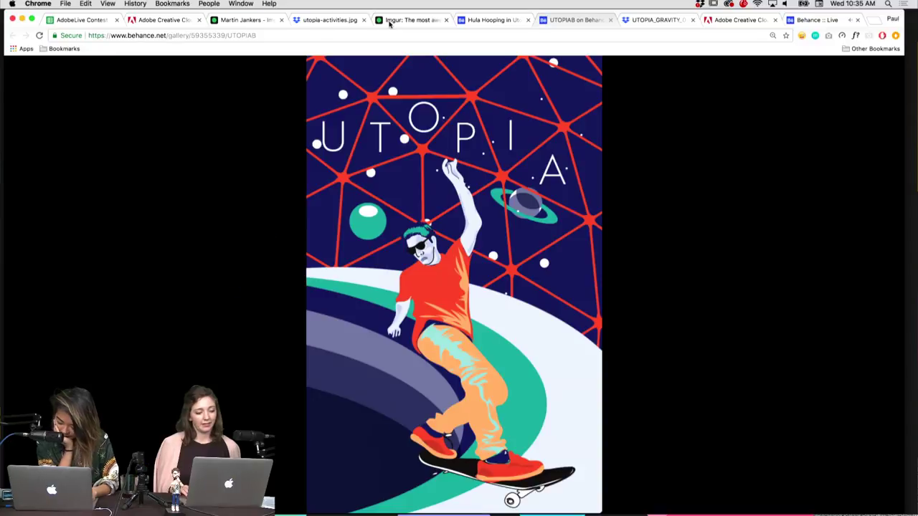
Look back through the submissions from the barred door illustration to the flaming comets artwork shared on Adobe Creative Cloud
key(ctrl+shift+Tab)
click(389, 23)
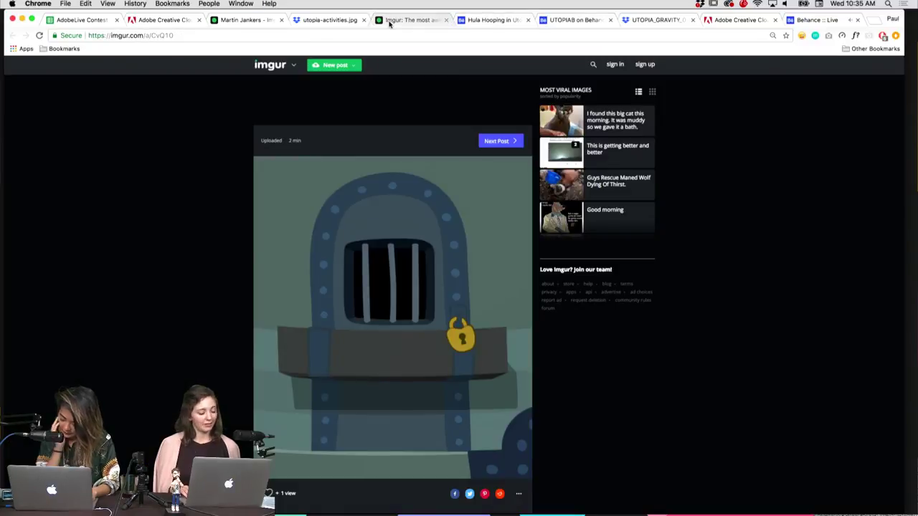
key(ctrl+shift+Tab)
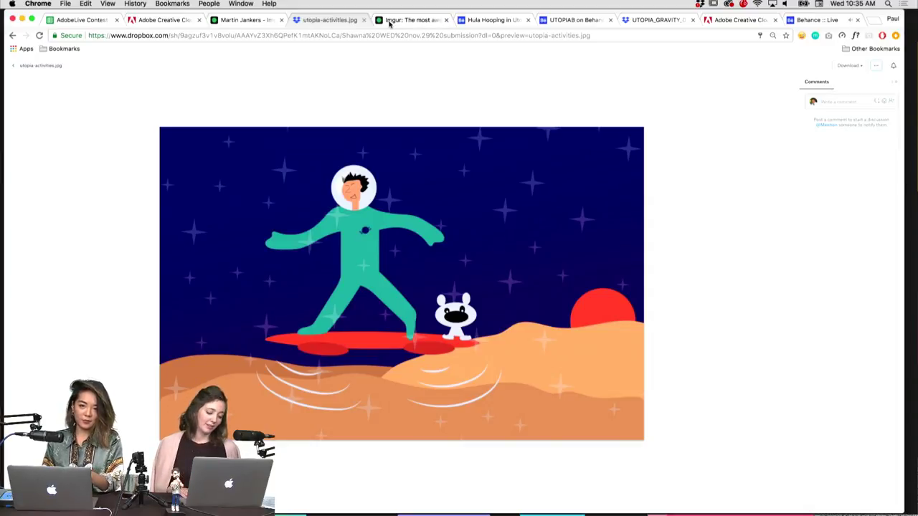
key(ctrl+shift+Tab)
key(ctrl+shift+Tab)
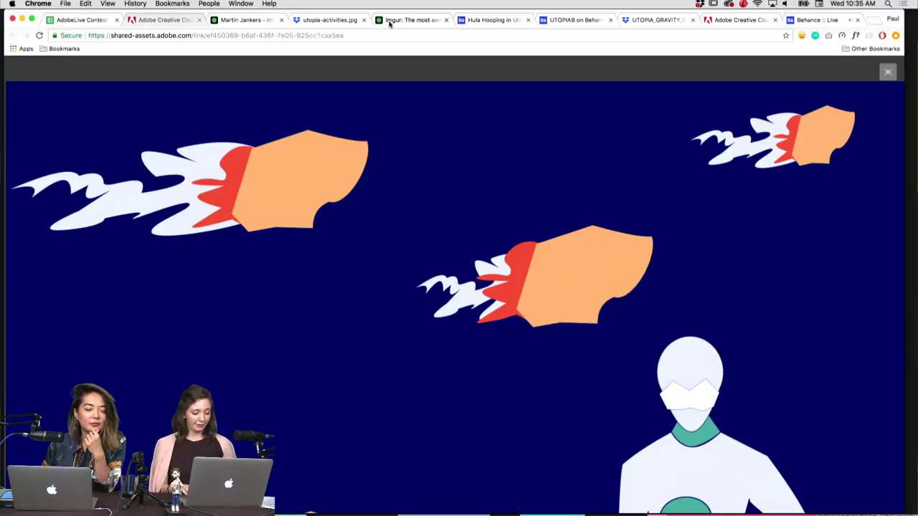
Revisit the Utopia everyday desk illustration and the utopia-activities.jpg hoverboard artwork, and continue through the submissions after them
click(390, 22)
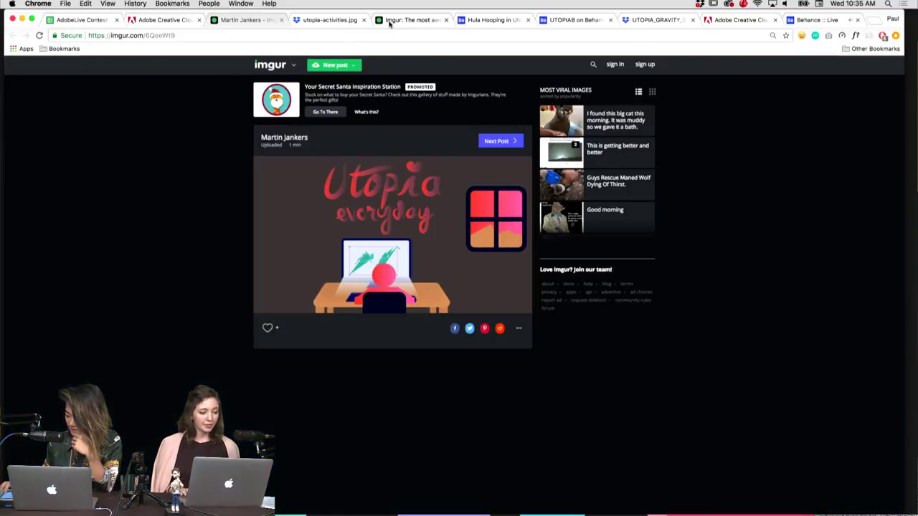
key(ctrl+shift+Tab)
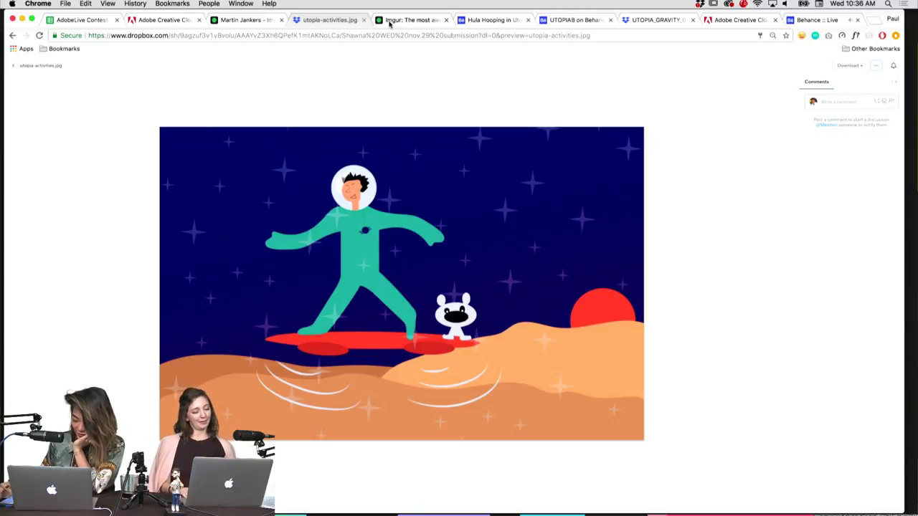
click(389, 20)
key(ctrl+Tab)
key(ctrl+Tab)
key(ctrl+Tab)
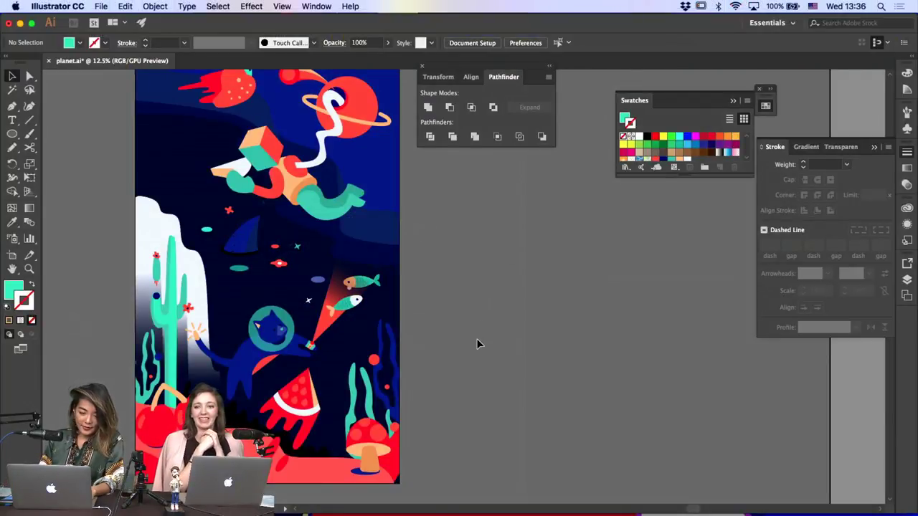
In the planet.ai poster, shift the two teal ellipses near the shark fin slightly left and move the red star up and left above the white cliff
click(240, 269)
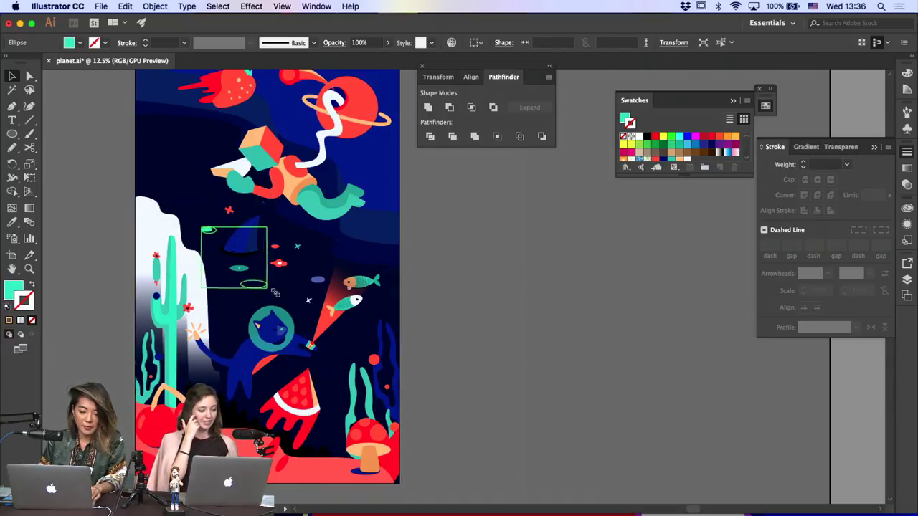
click(452, 266)
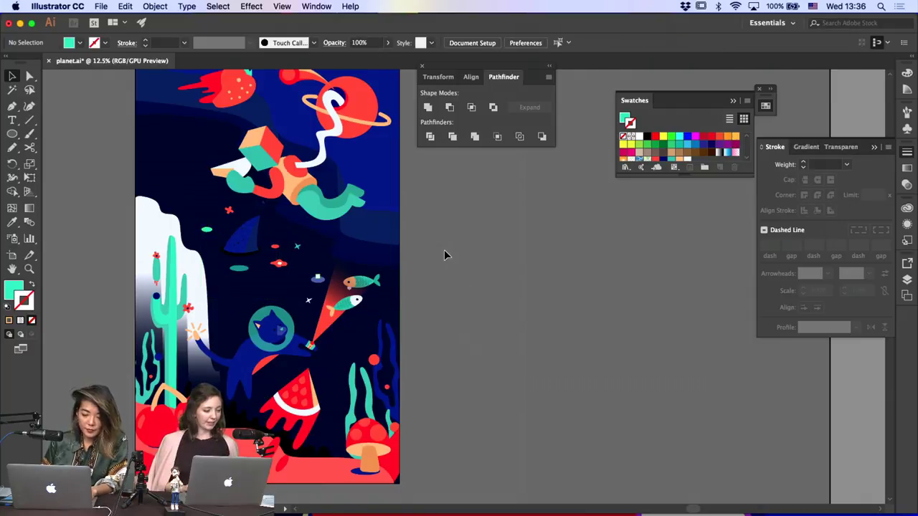
scroll(444, 254, up, 2)
click(274, 337)
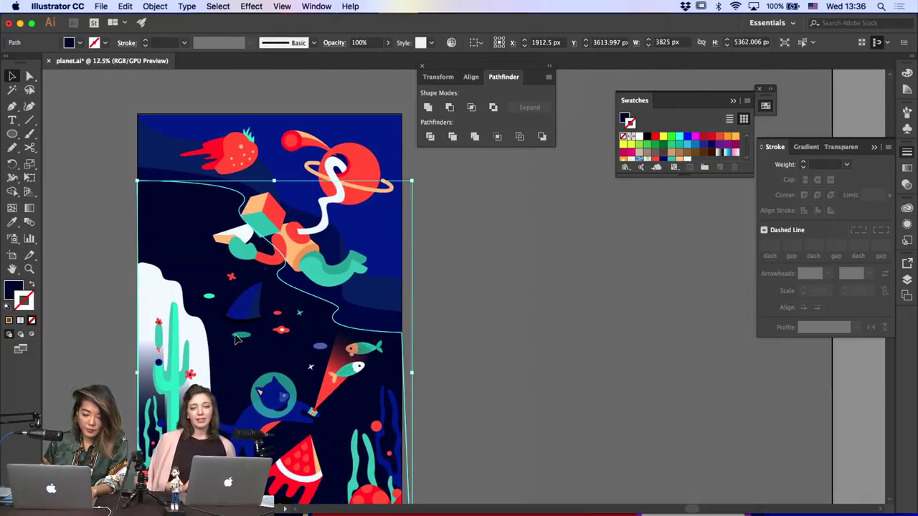
drag(225, 332, 226, 332)
drag(231, 278, 189, 242)
Lower the anchor points at the left end of the dark navy background wave's upper edge
click(143, 189)
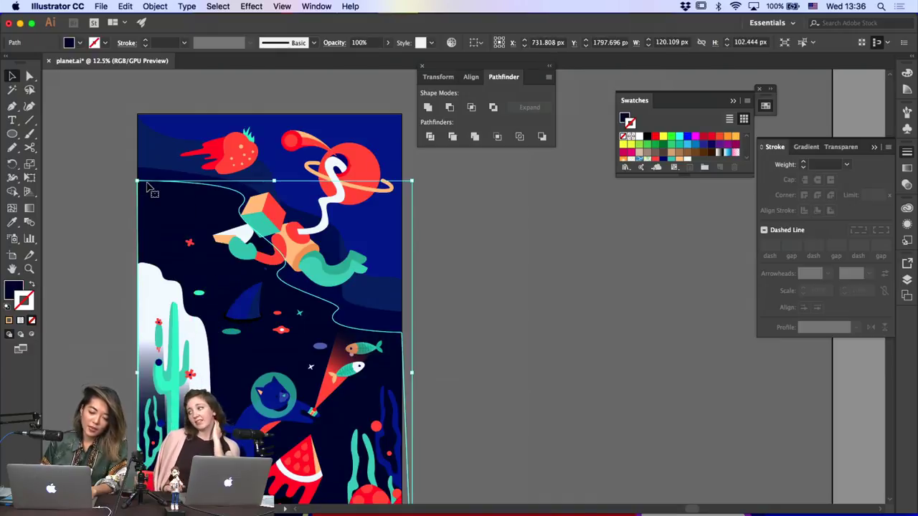
key(a)
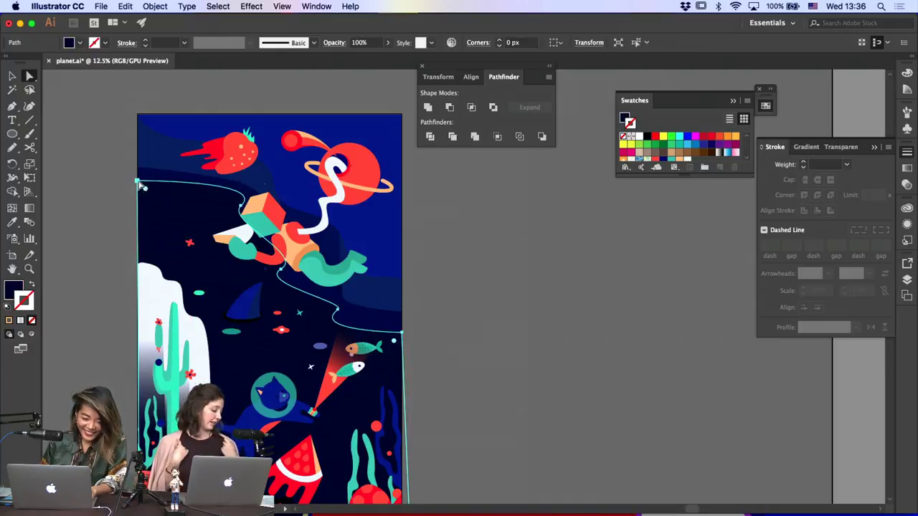
click(139, 183)
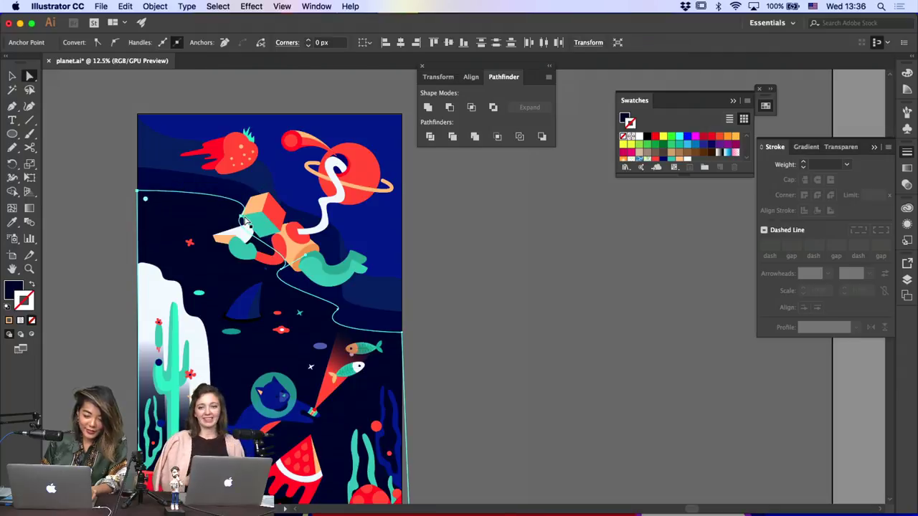
click(482, 263)
Adjust the lower-left anchor of the blue band behind the strawberry comet to reshape its lower curve
click(245, 189)
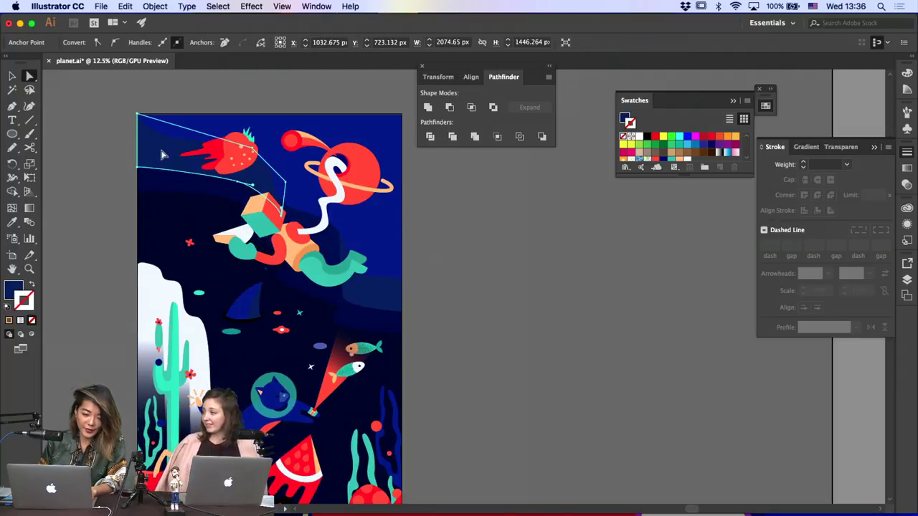
click(136, 169)
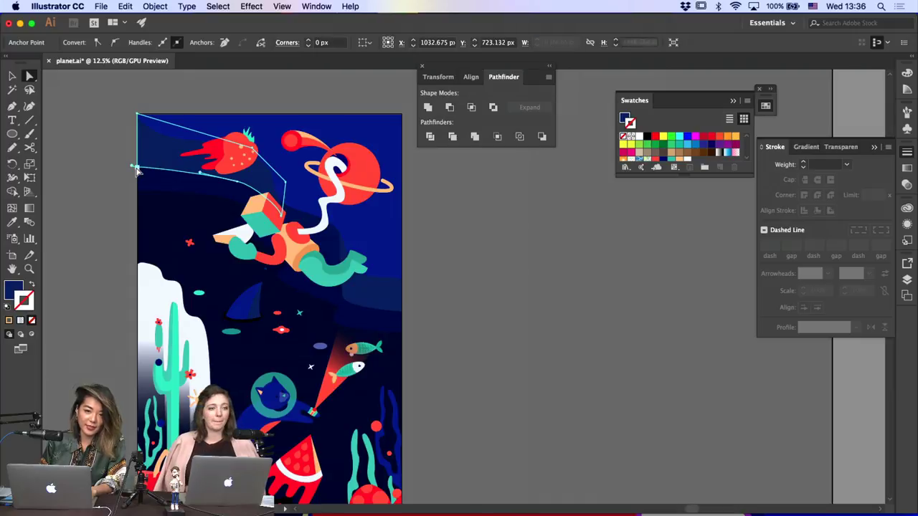
click(132, 352)
click(165, 149)
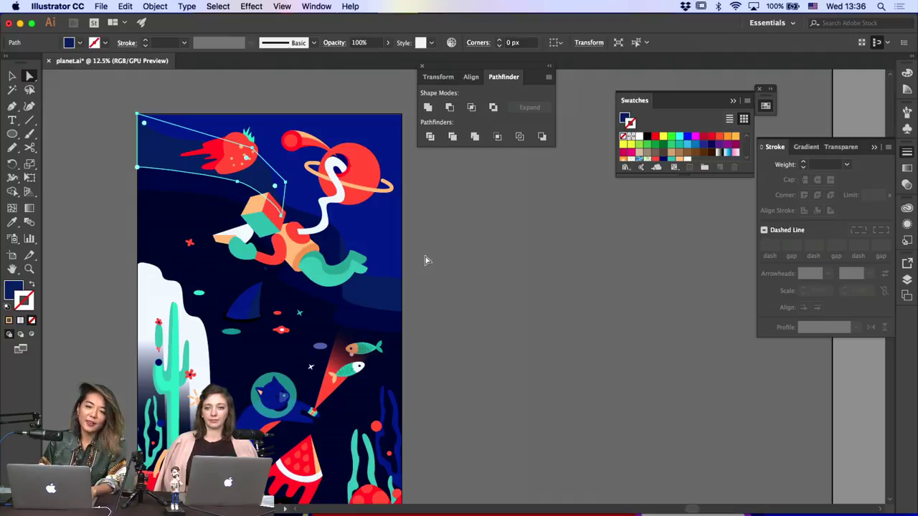
Select the cat astronaut with its light beam, both fish and the orange spark, enlarge them together slightly, and shift them left toward the cactus
scroll(425, 260, down, 3)
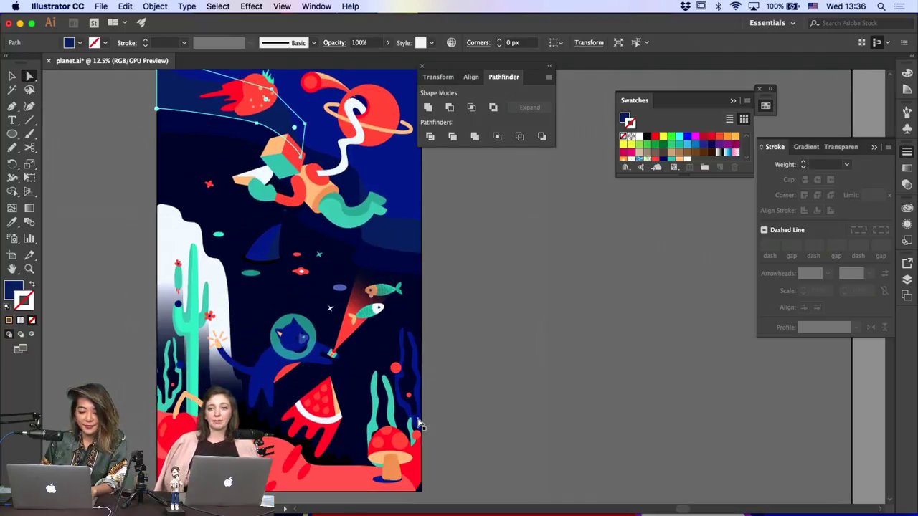
click(13, 75)
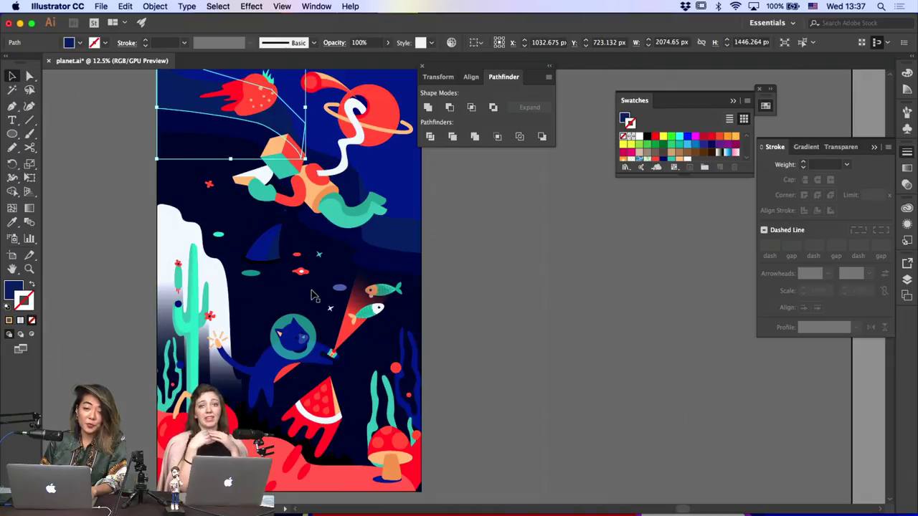
click(292, 314)
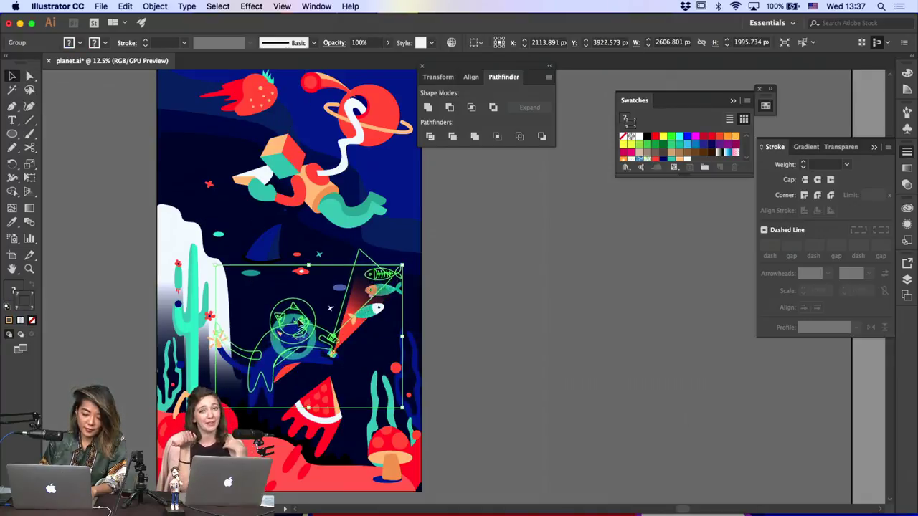
drag(300, 325, 297, 305)
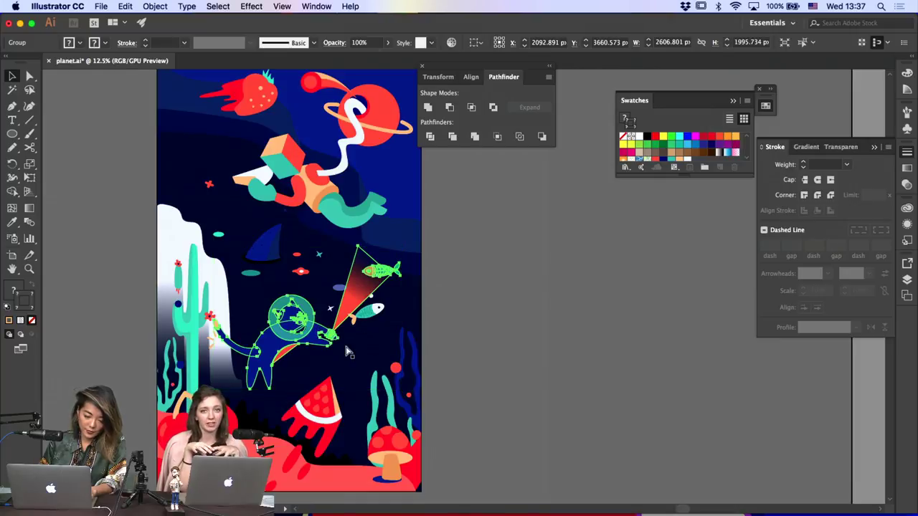
key(super+z)
shift+click(227, 346)
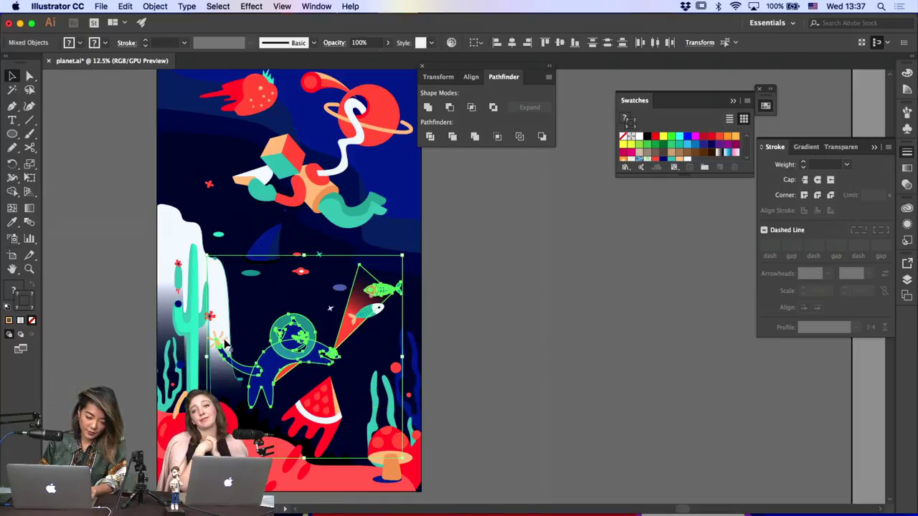
shift+click(226, 322)
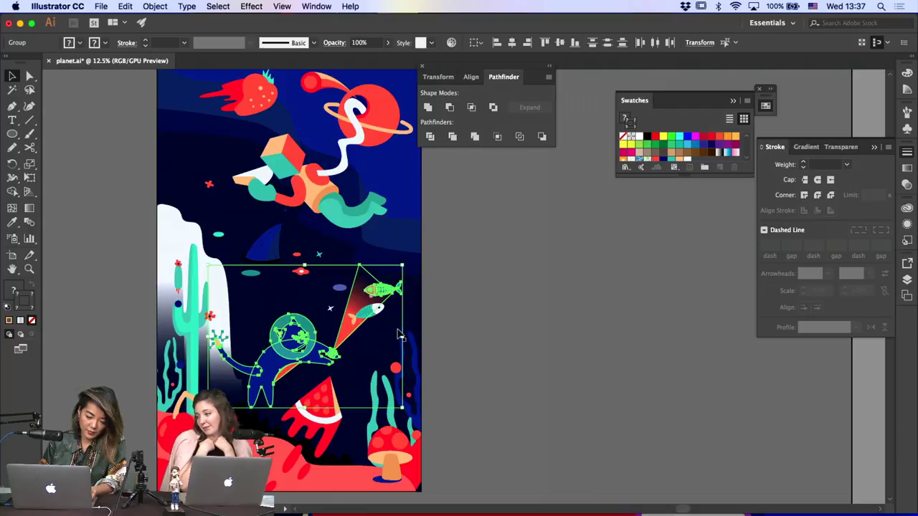
drag(403, 264, 429, 244)
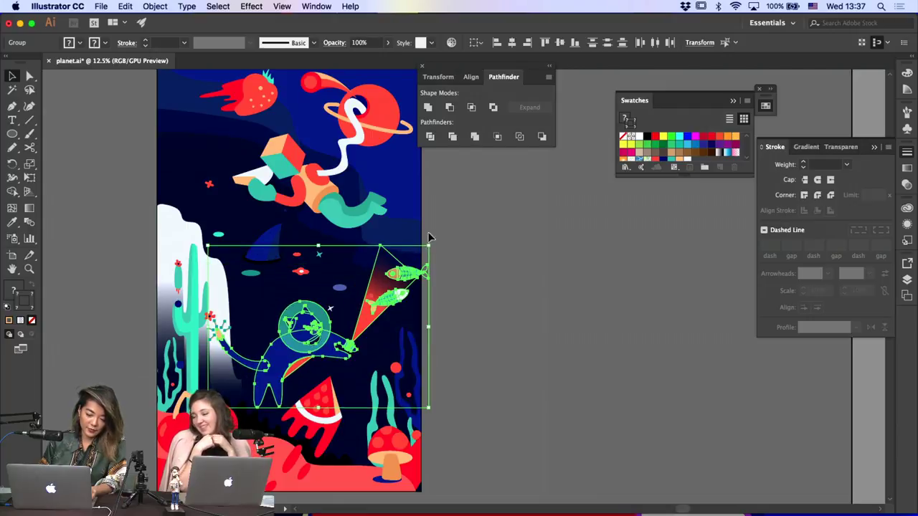
drag(404, 280, 385, 278)
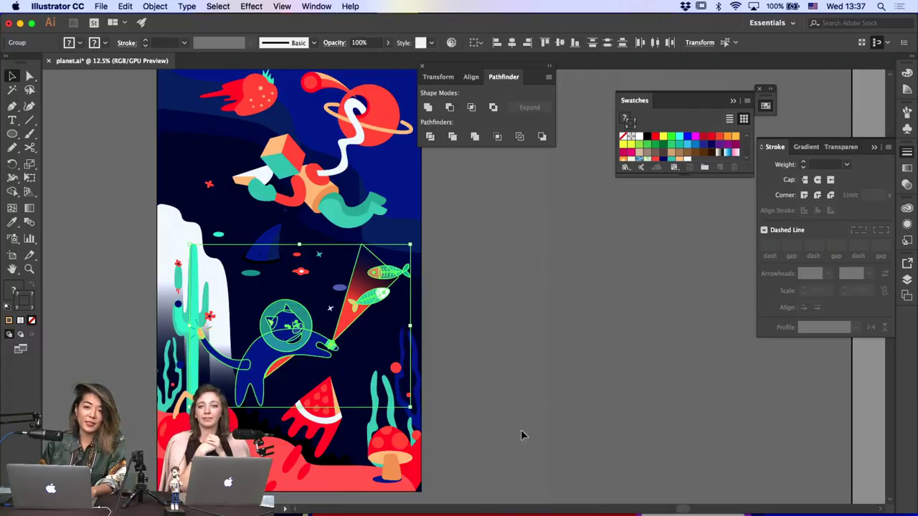
click(578, 381)
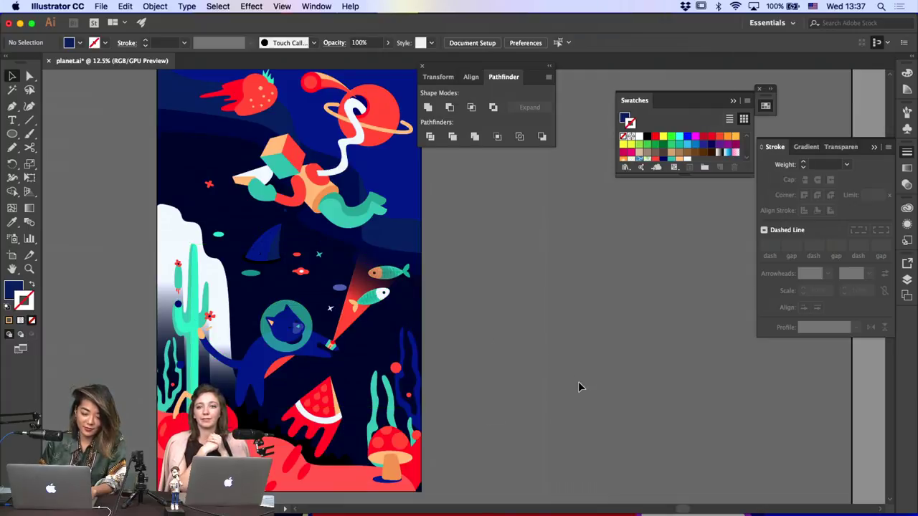
Remove the cat astronaut with its light beam and upper fish, and select the cactus group
click(291, 367)
click(292, 367)
key(Delete)
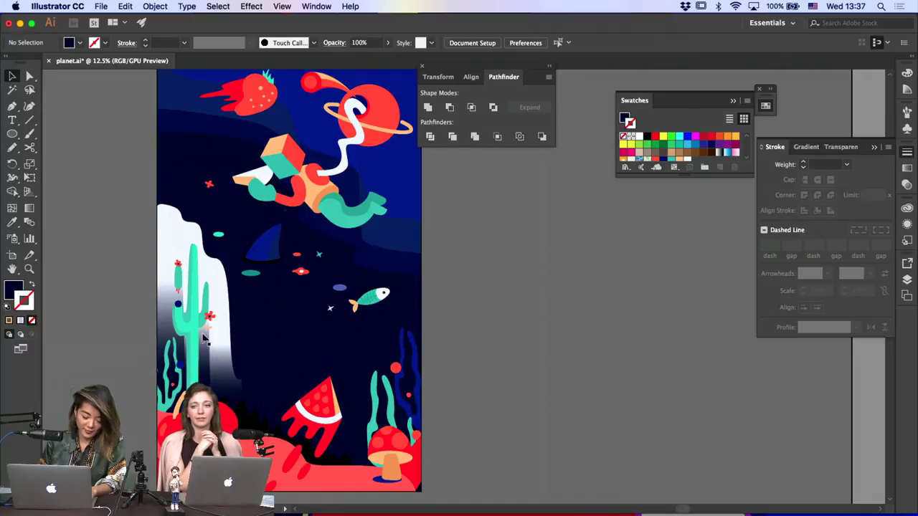
key(super+z)
key(Delete)
click(191, 343)
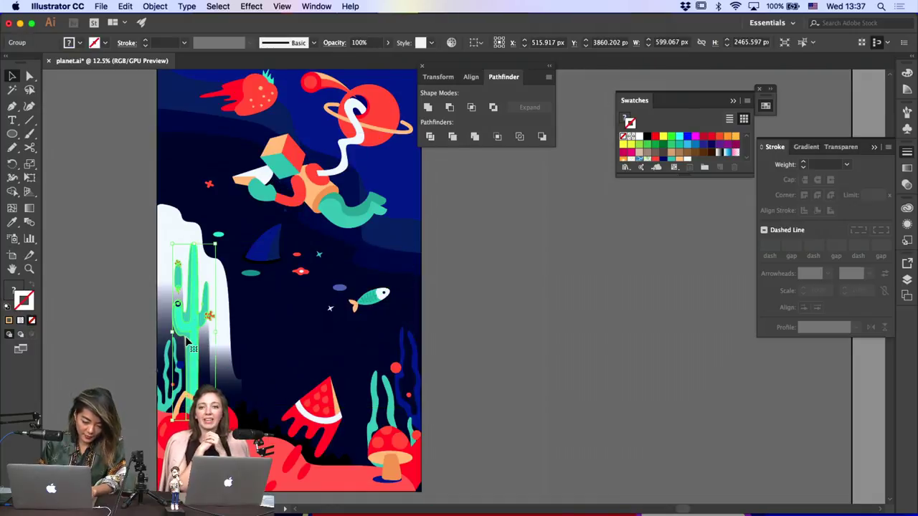
Undo the last change and cut the lower fish, pasting it in front of the red light beam
key(super+z)
click(481, 340)
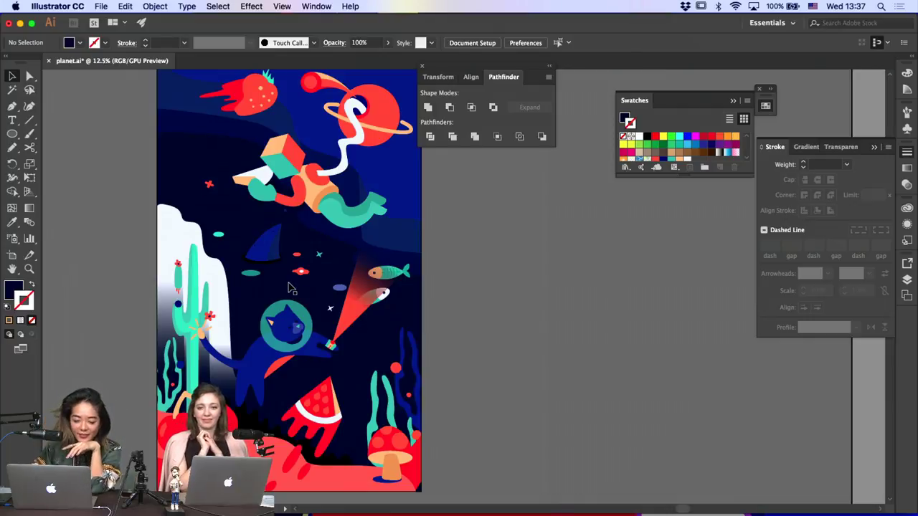
click(373, 303)
click(374, 299)
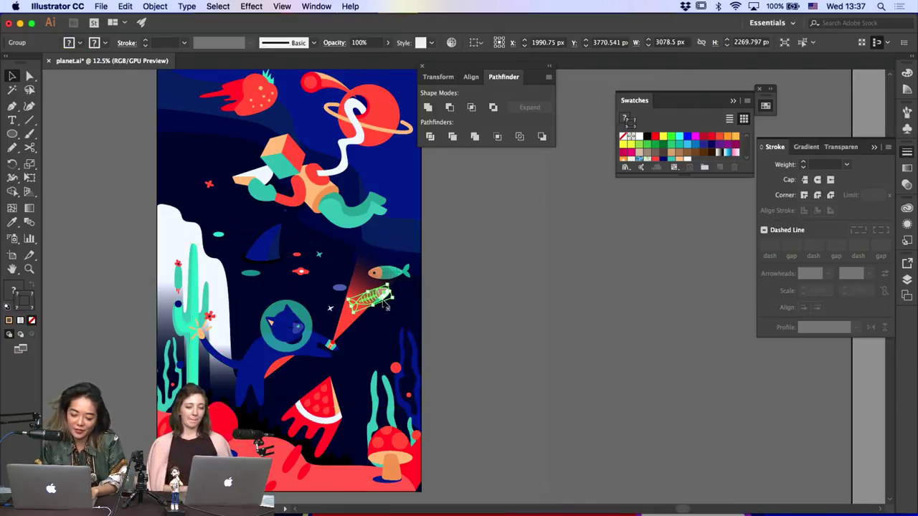
key(super+x)
key(super+f)
click(404, 305)
click(466, 308)
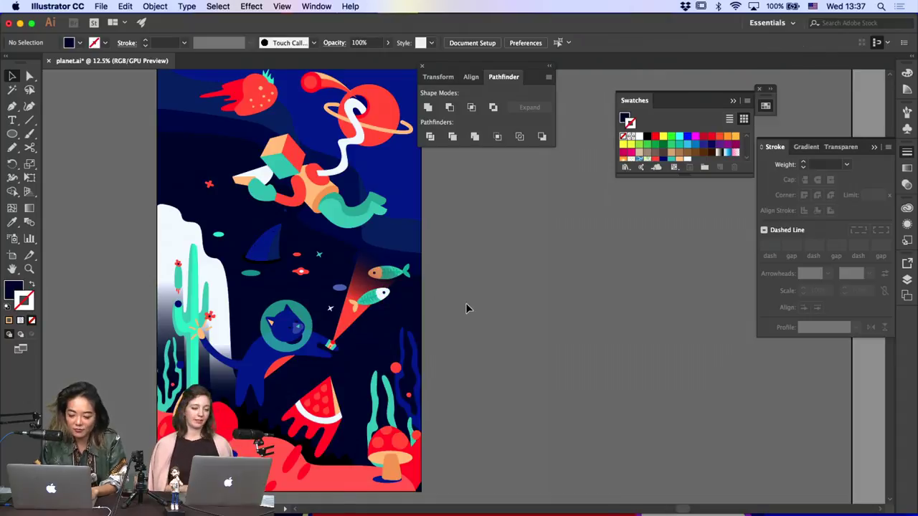
Widen the red light beam by moving its lower outer corner point up to about X 3591 px, Y 2763 px
key(a)
click(343, 299)
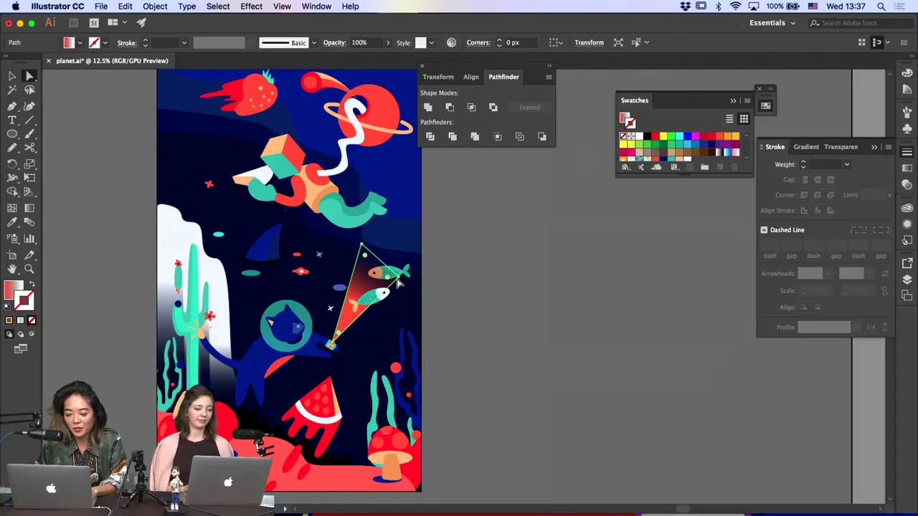
drag(406, 272, 413, 254)
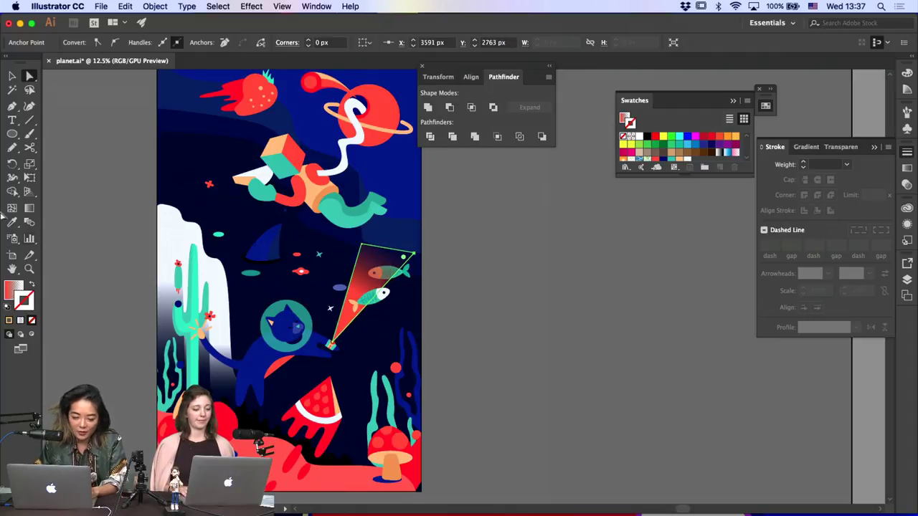
Draw an ellipse across the light beam's wide end, reduce it to about 738 × 304 px and rotate it to the beam's tilt
click(11, 134)
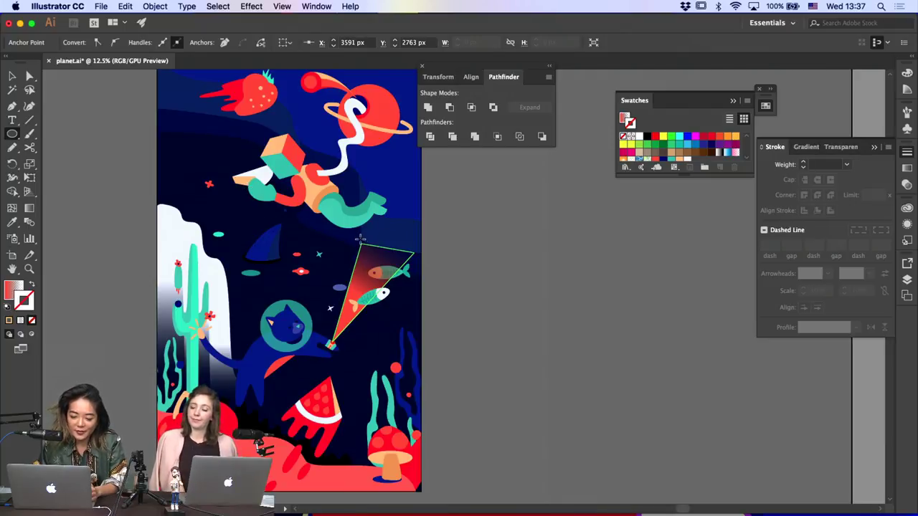
mouse_move(360, 239)
mouse_down()
mouse_move(394, 263)
mouse_move(421, 264)
mouse_up()
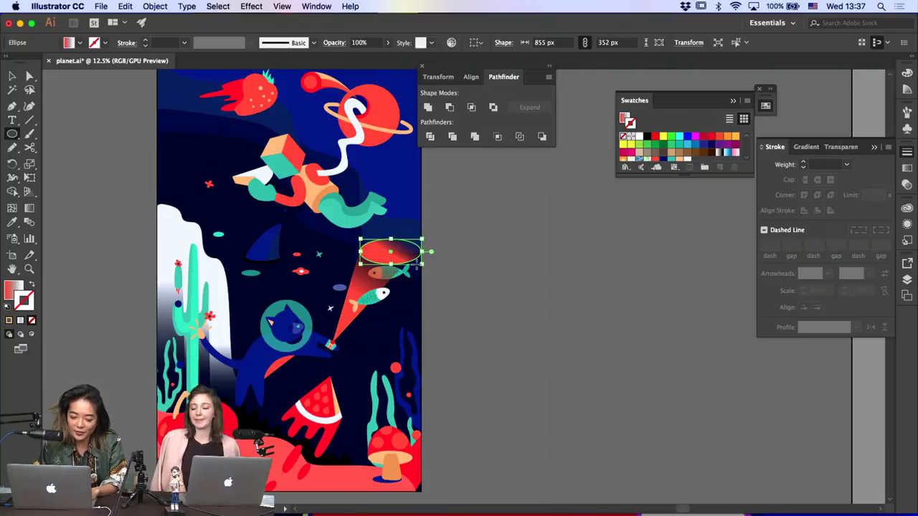
key(a)
key(v)
key(super+equal)
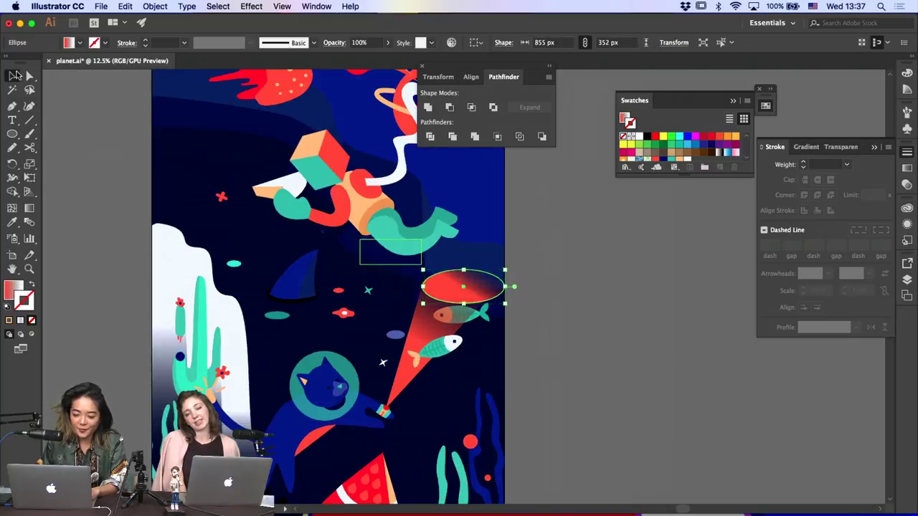
drag(528, 314, 509, 305)
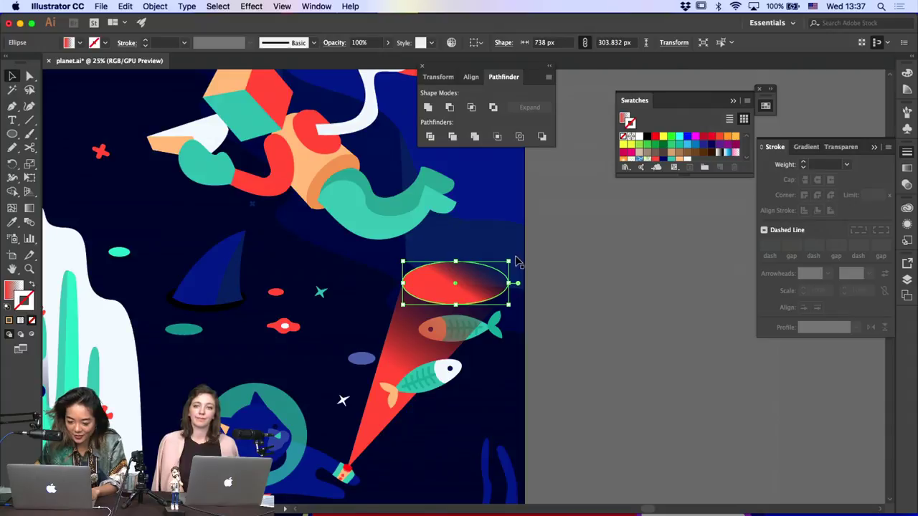
drag(516, 263, 519, 275)
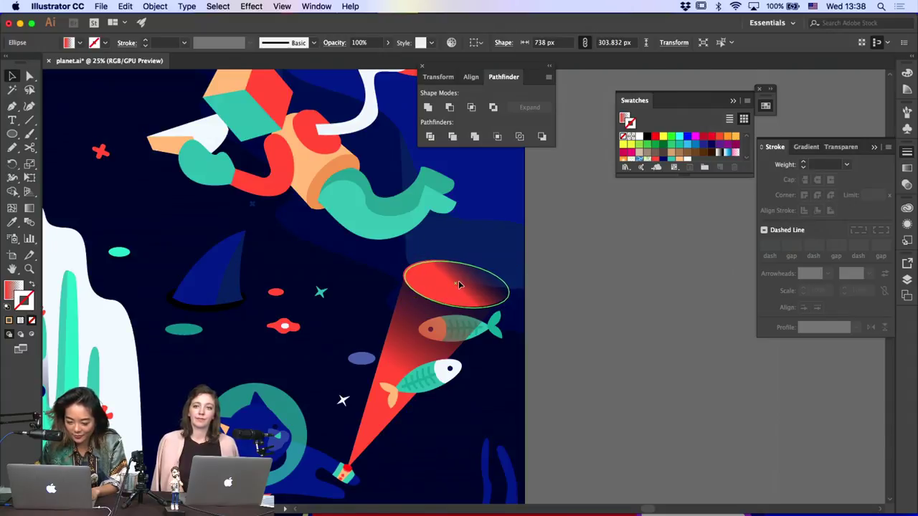
Switch to outline view and shrink the ellipse to about 716 × 295 px to fit the beam's end corners
click(282, 6)
click(301, 20)
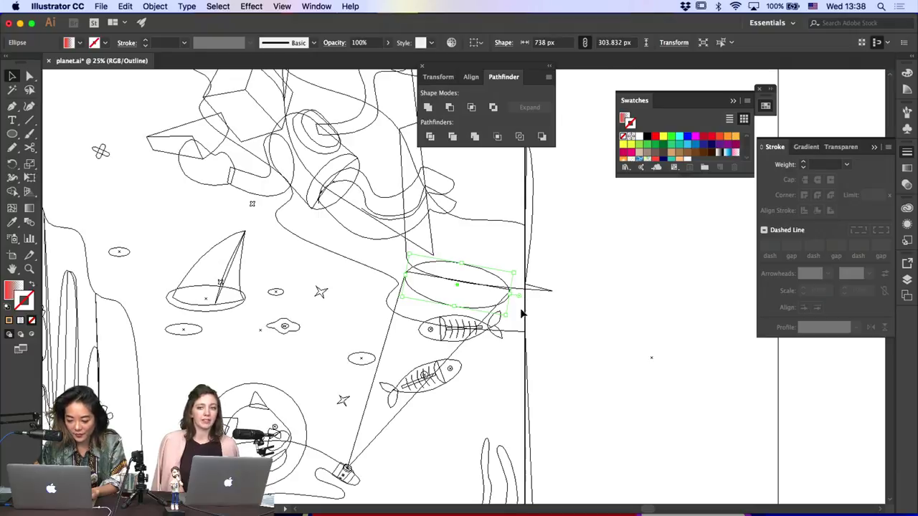
drag(507, 317, 534, 319)
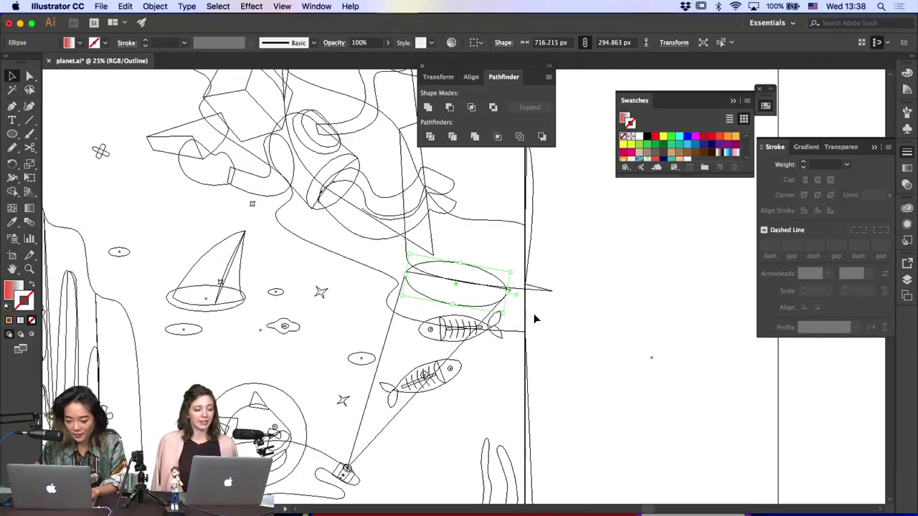
key(a)
click(507, 291)
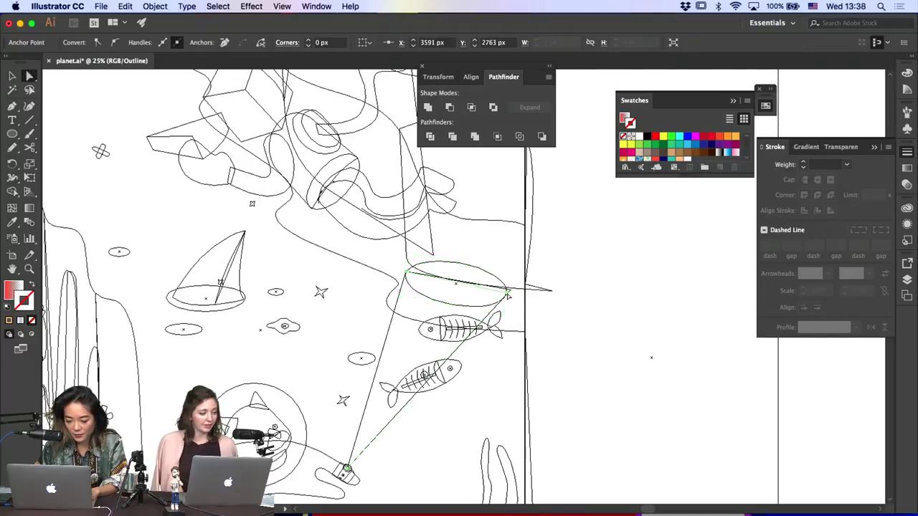
click(560, 329)
key(super+minus)
key(super+minus)
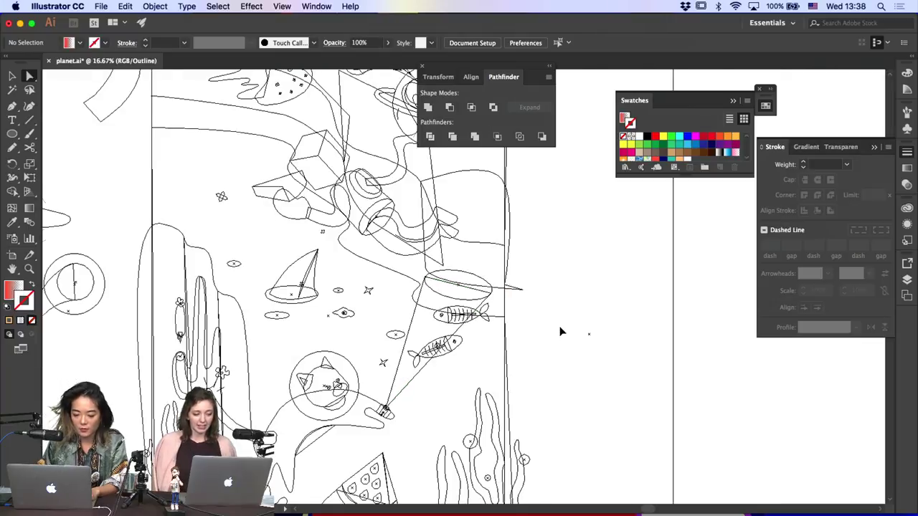
Enlarge the curved red ribbon to about 1629 × 2124 px and move it over the artboard's upper-left corner
scroll(533, 321, down, 5)
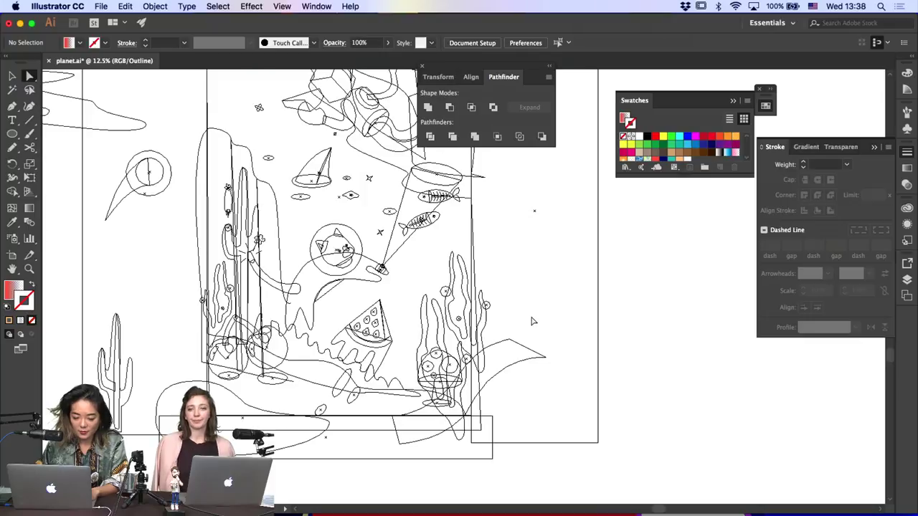
scroll(533, 321, up, 6)
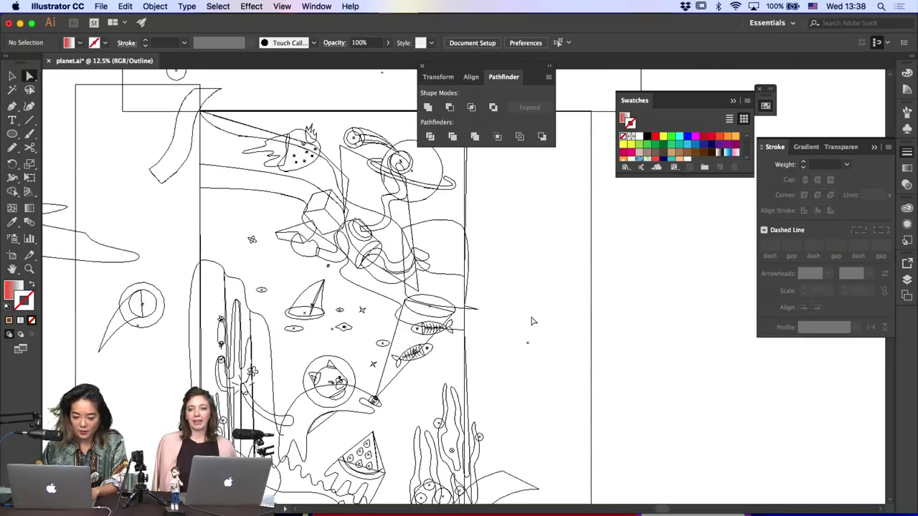
click(15, 77)
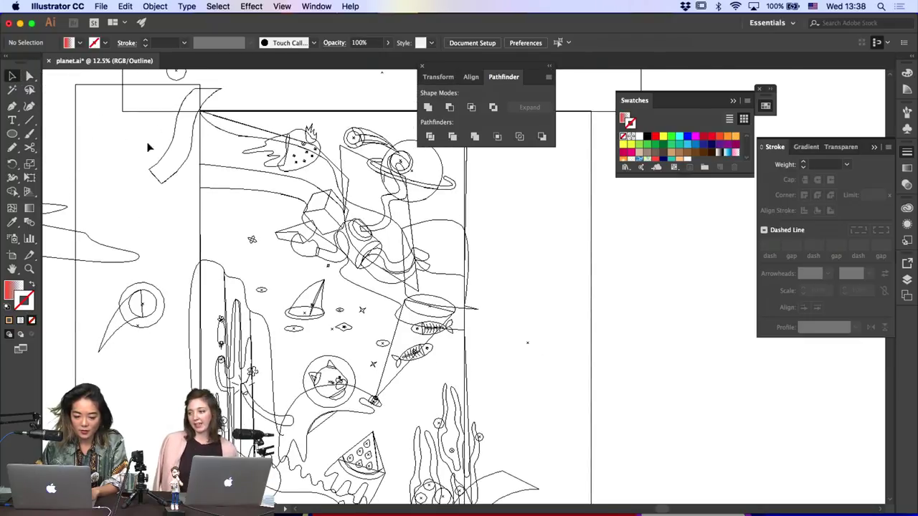
click(162, 161)
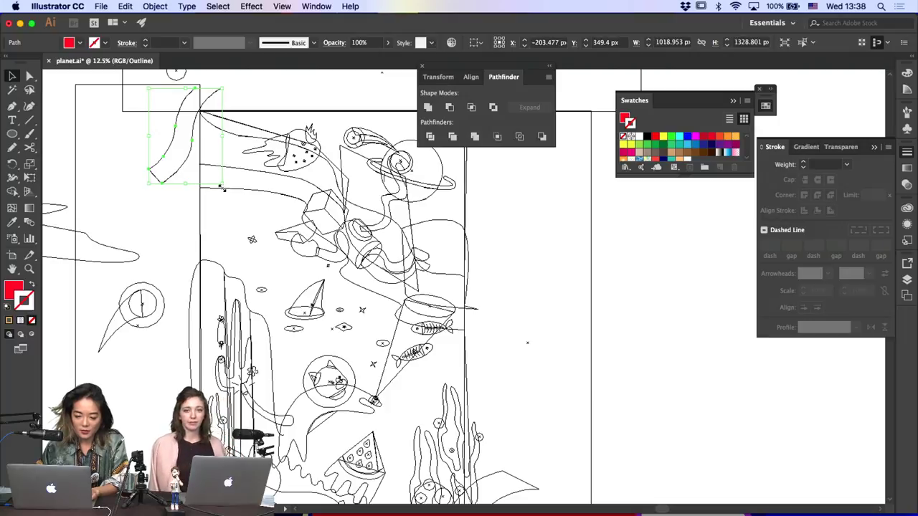
drag(221, 185, 267, 241)
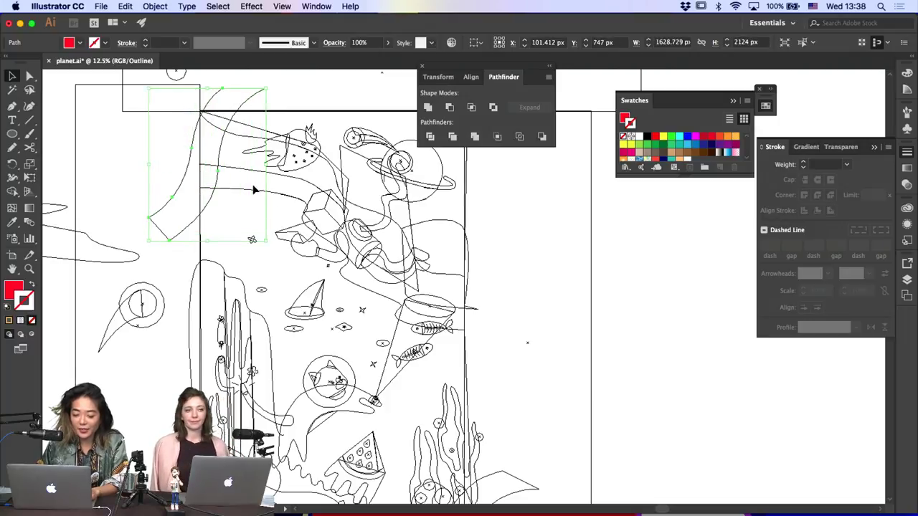
drag(221, 167, 241, 171)
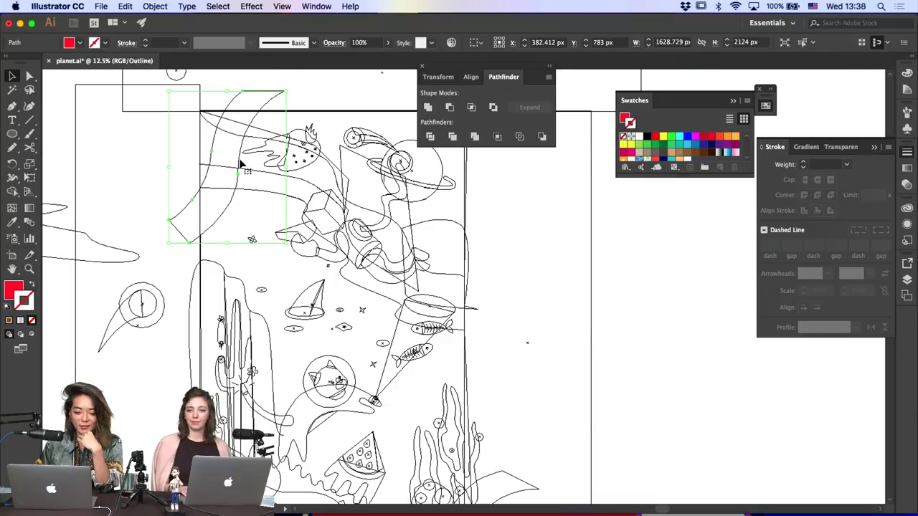
click(509, 252)
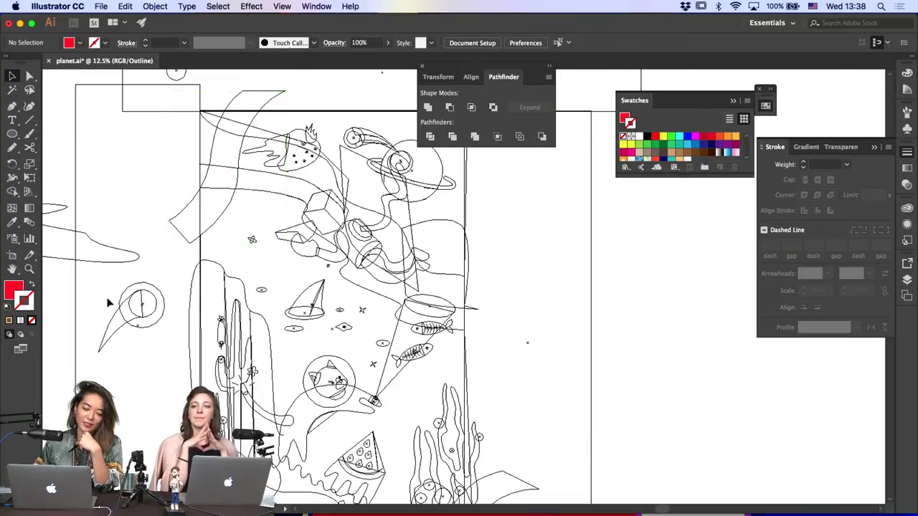
Scale down the comet-like group beside the artboard to about 642 × 682 px
click(147, 327)
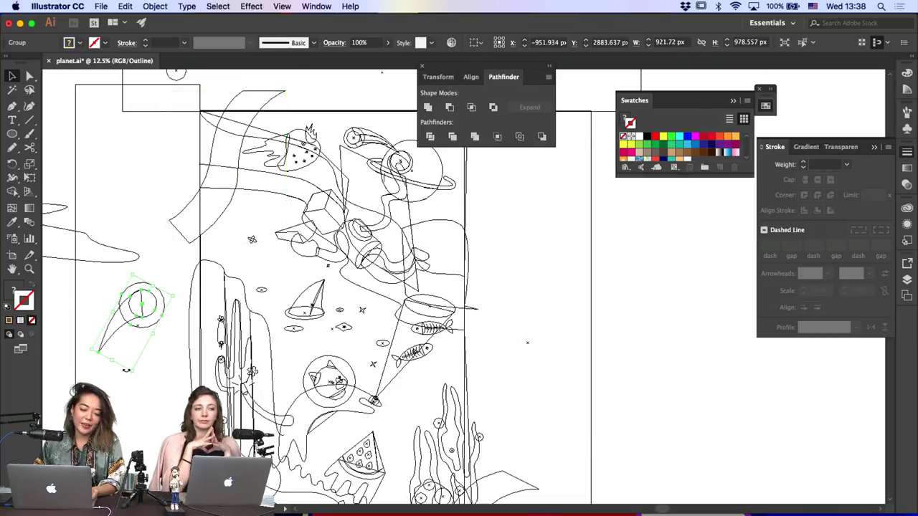
drag(131, 372, 122, 357)
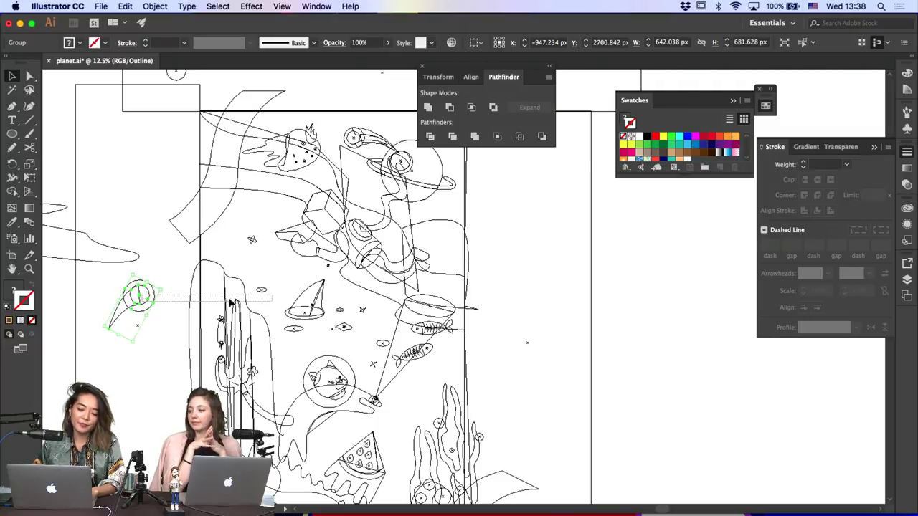
click(160, 336)
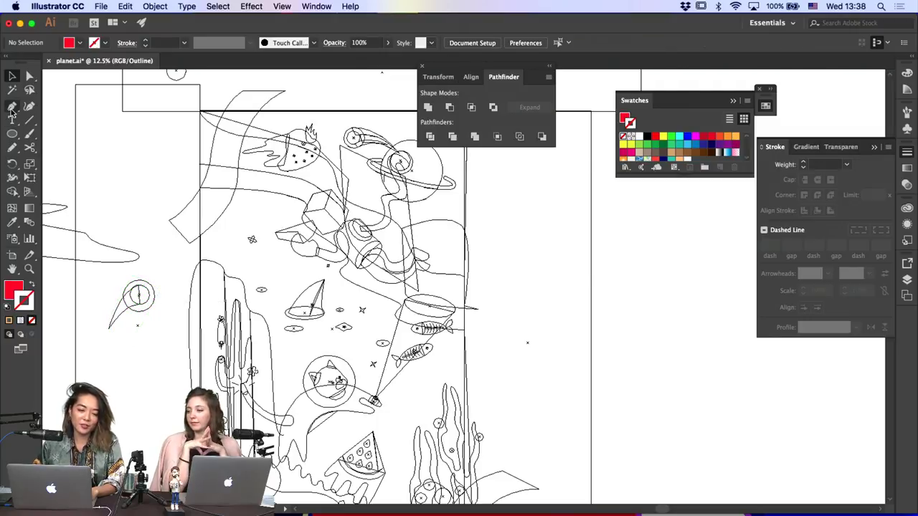
click(11, 107)
click(11, 107)
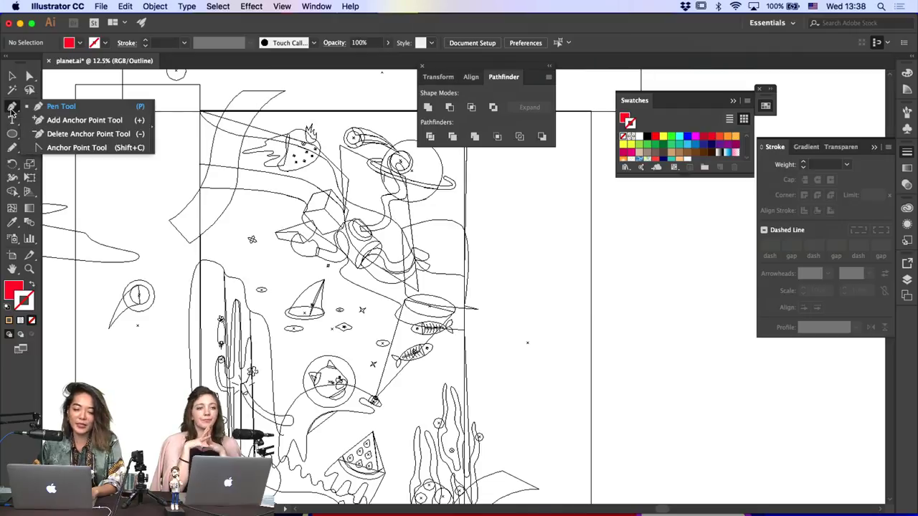
click(9, 79)
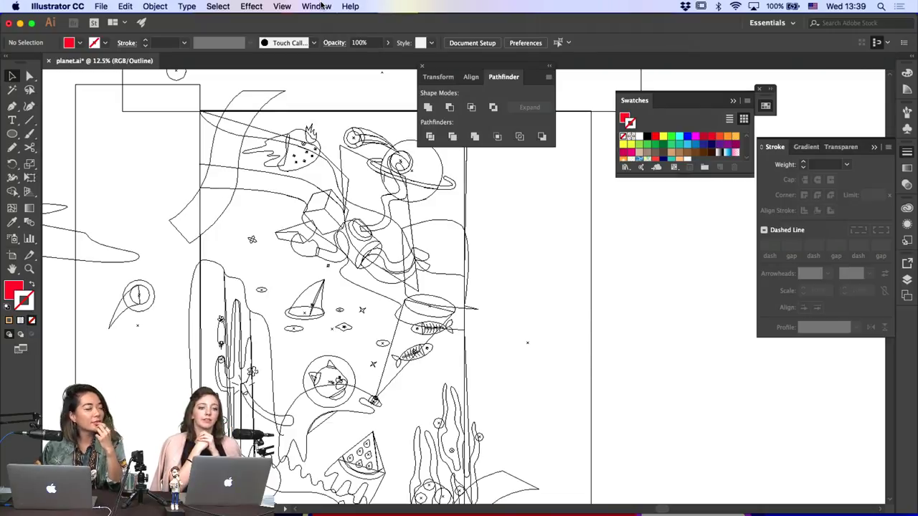
Return the artwork from outline view to the full-colour preview
click(287, 7)
click(293, 20)
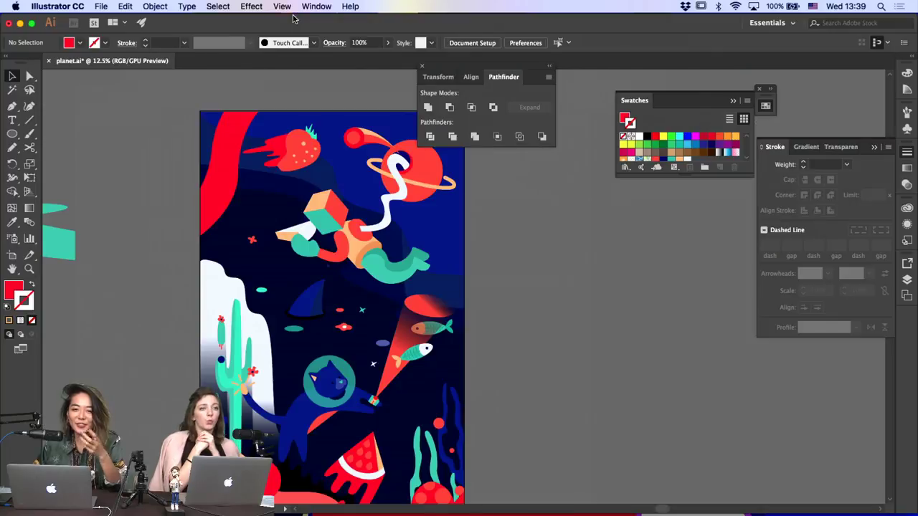
scroll(294, 197, down, 2)
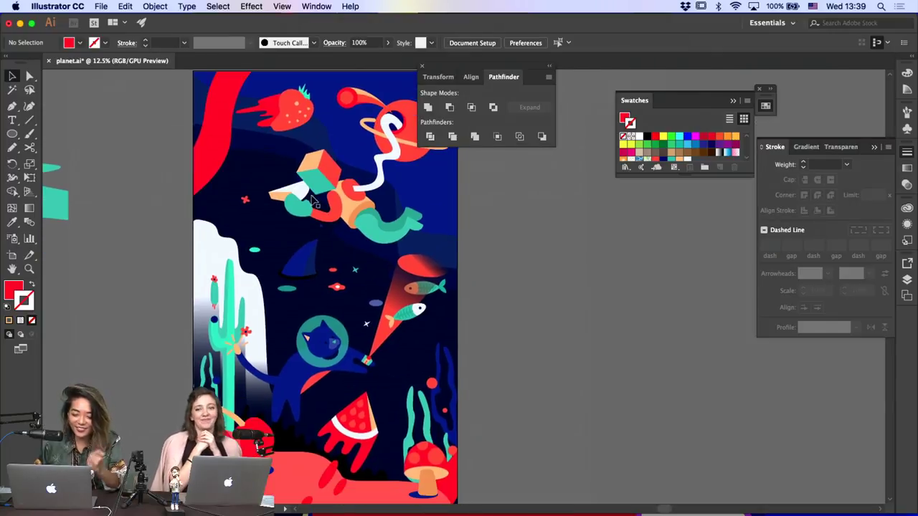
Select the ellipse and the red light beam together
key(a)
click(431, 270)
click(400, 302)
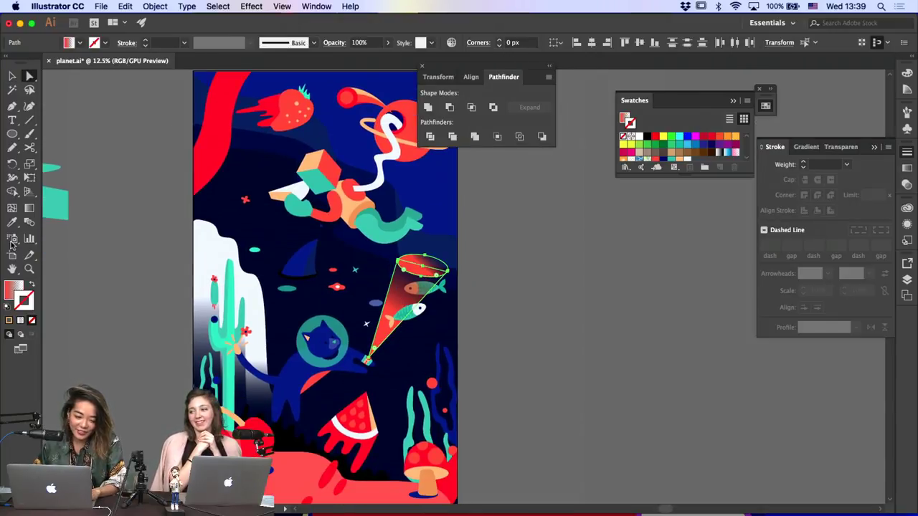
key(g)
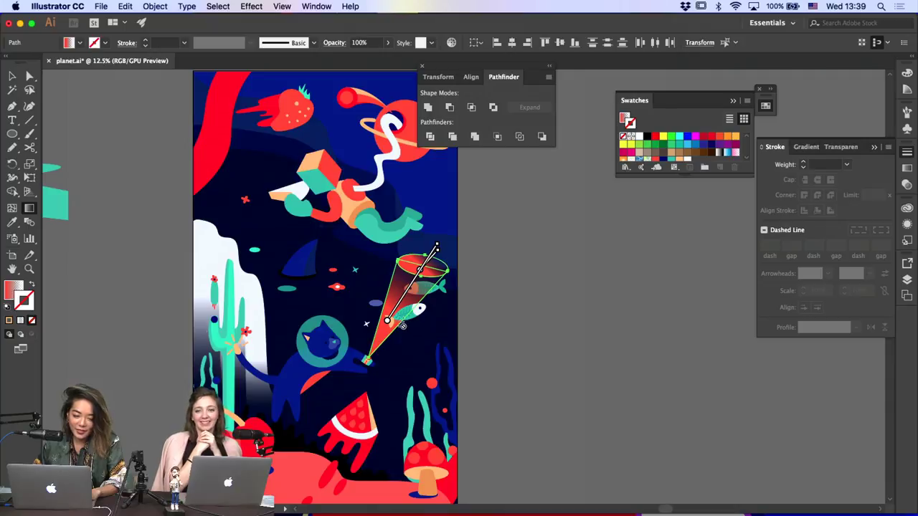
click(10, 291)
key(a)
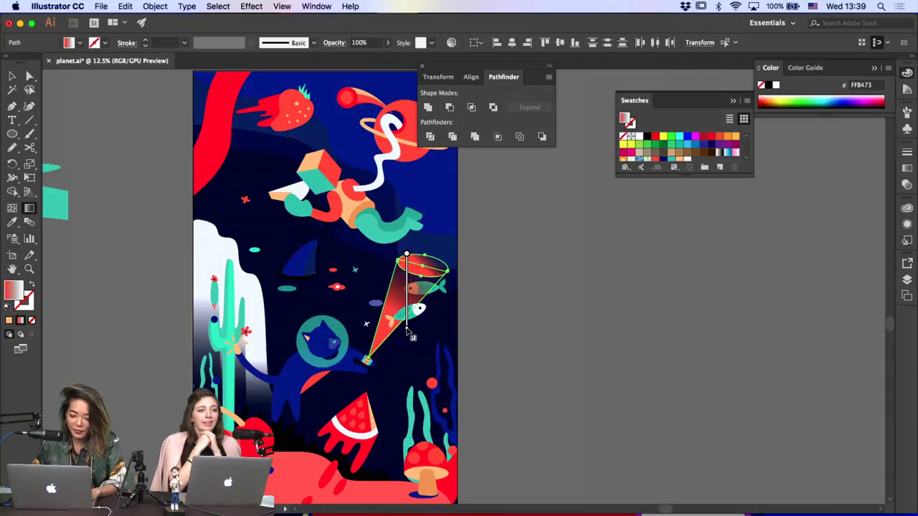
click(541, 309)
key(super+z)
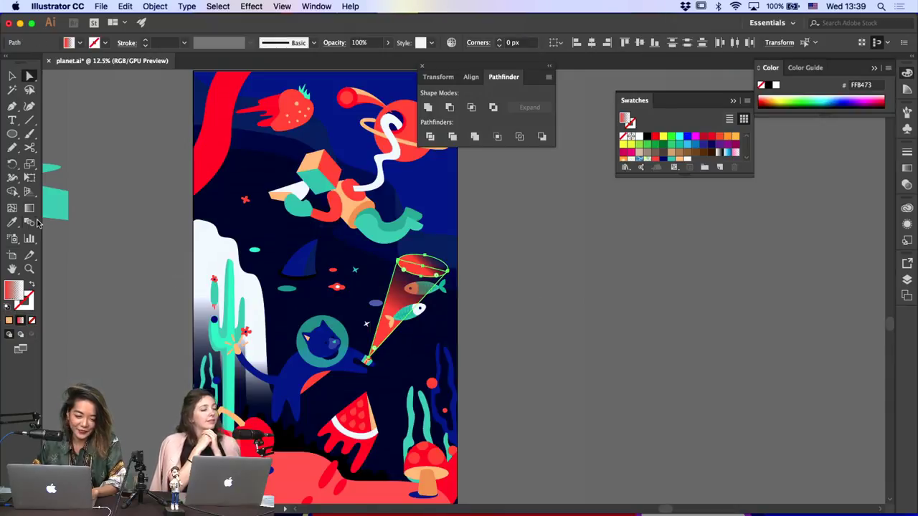
Run one shared gradient through the beam and ellipse, from beside the lower fish up to the ellipse
click(30, 209)
drag(413, 332, 428, 265)
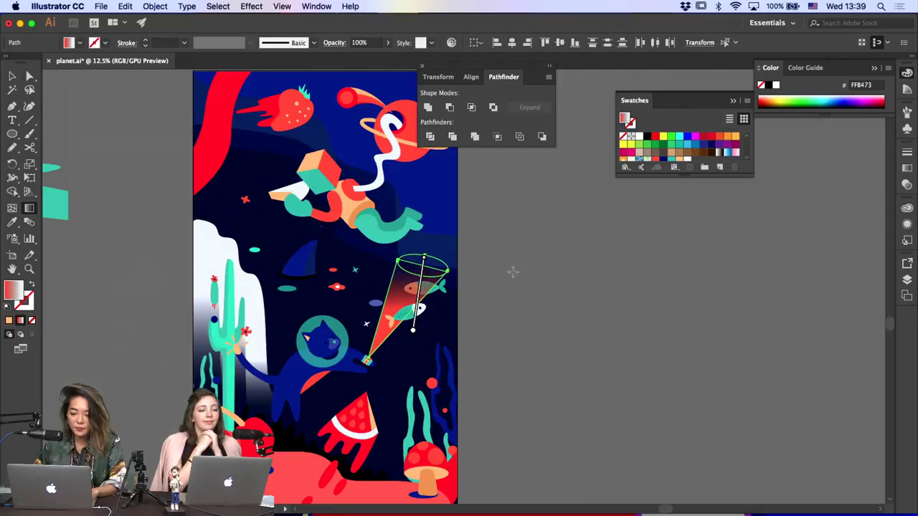
key(a)
click(513, 274)
Try the Soft Light blend mode on the ellipse at the end of the flashlight beam
click(423, 274)
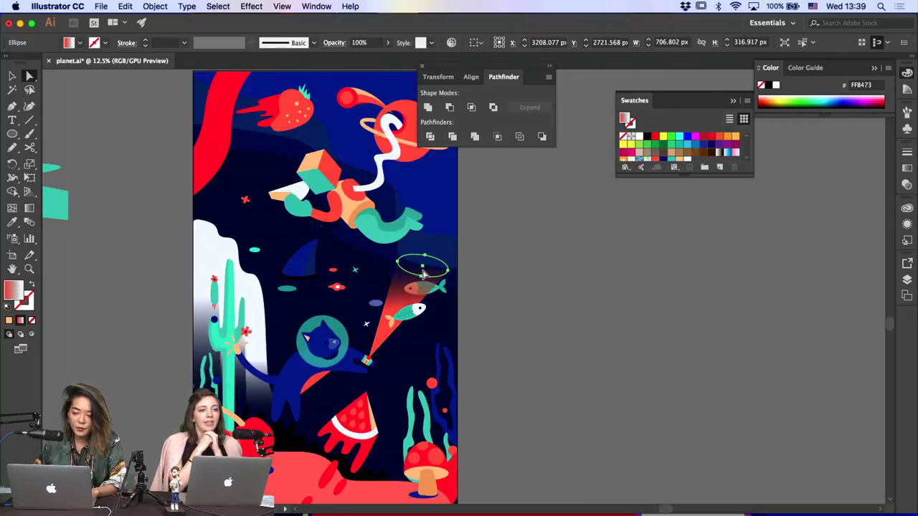
click(907, 187)
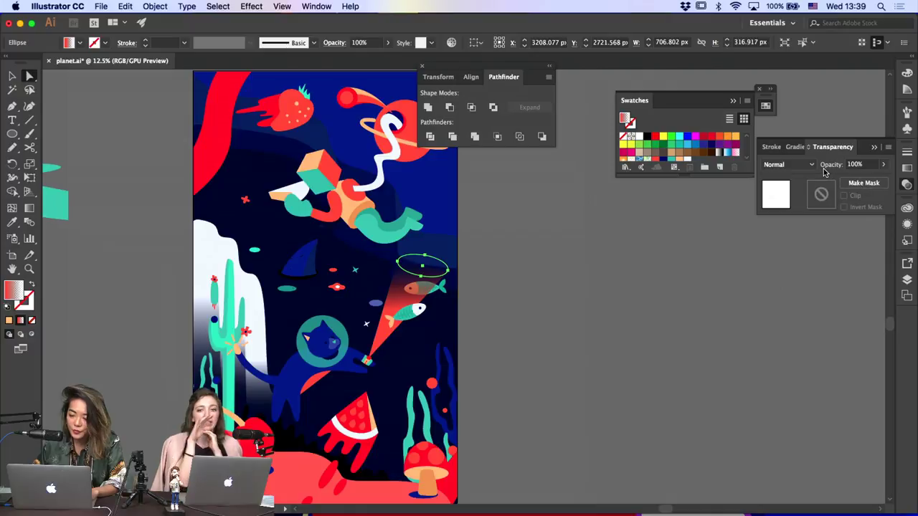
click(796, 165)
click(778, 286)
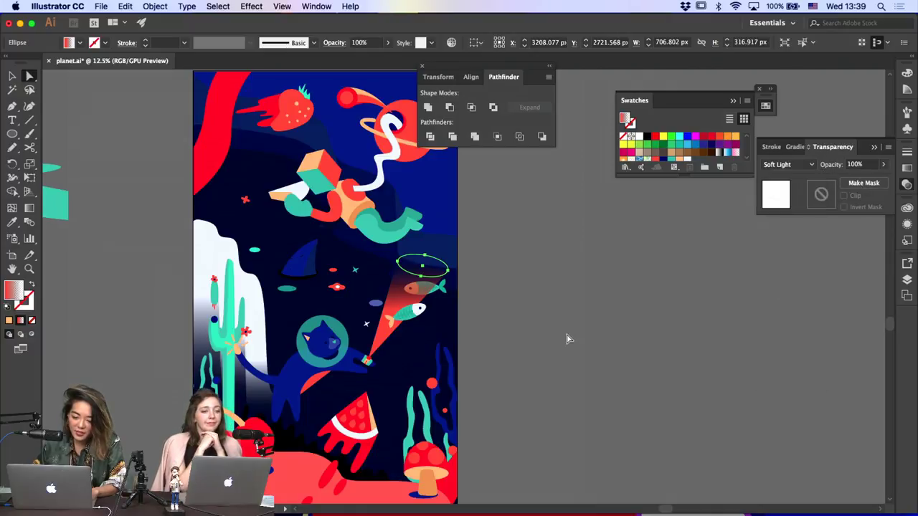
click(567, 338)
key(super+z)
Set the blend mode of the ellipse at the beam's end to Screen
click(812, 166)
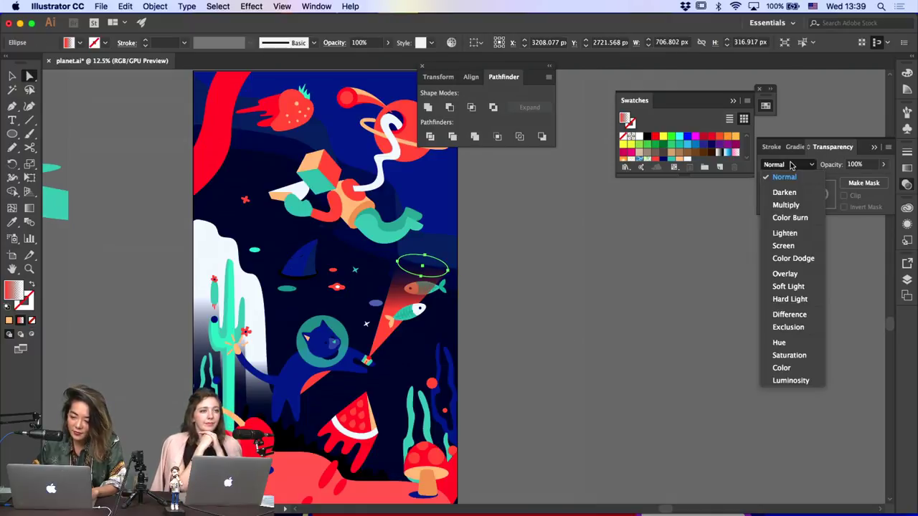
click(787, 246)
click(608, 316)
click(433, 269)
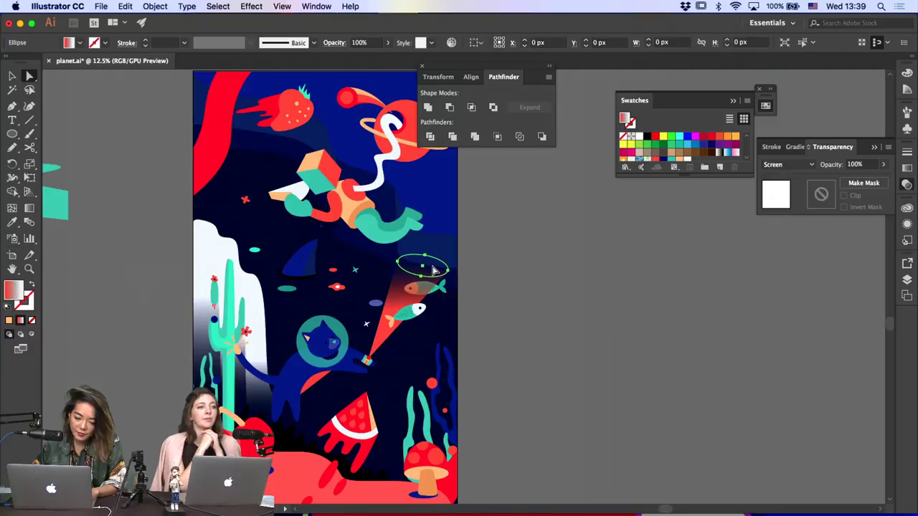
click(506, 245)
click(406, 272)
shift+click(401, 308)
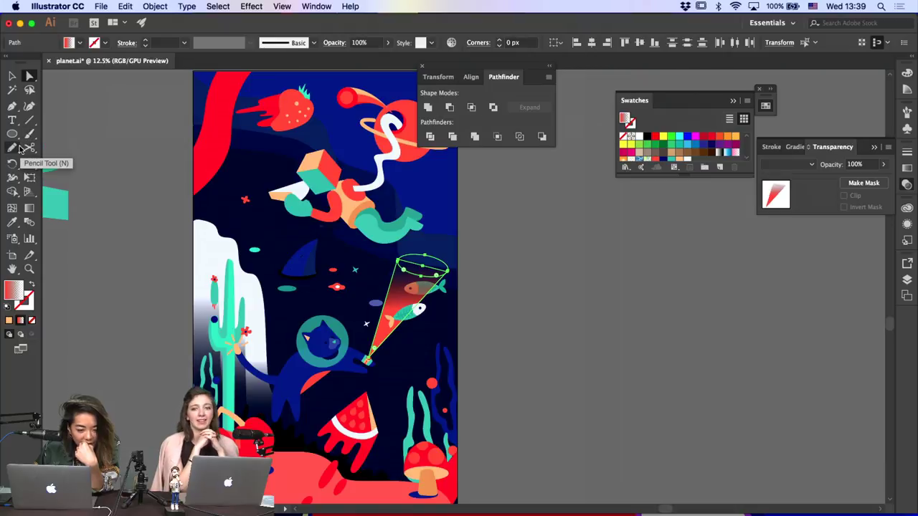
click(12, 105)
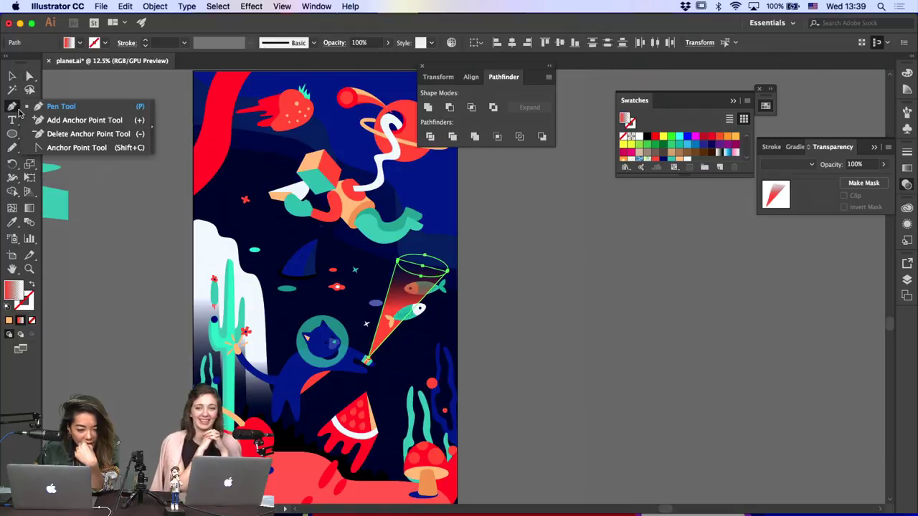
click(15, 148)
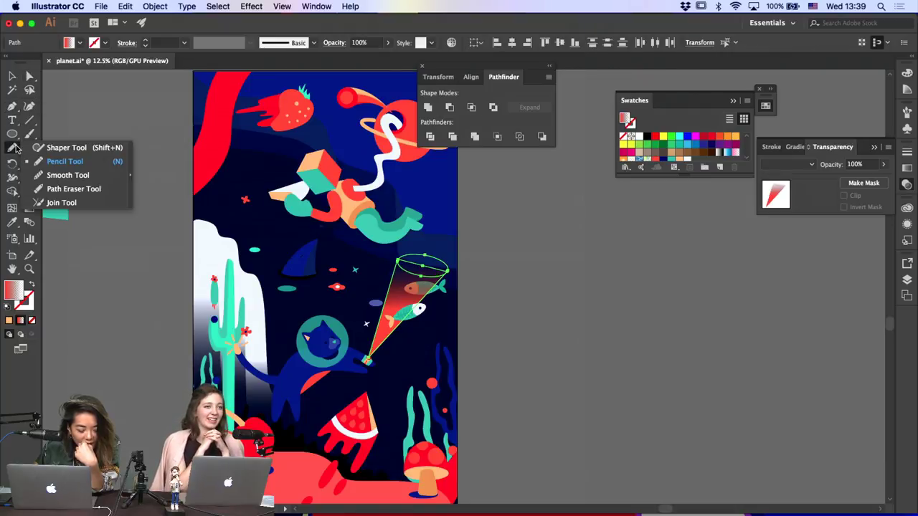
click(14, 192)
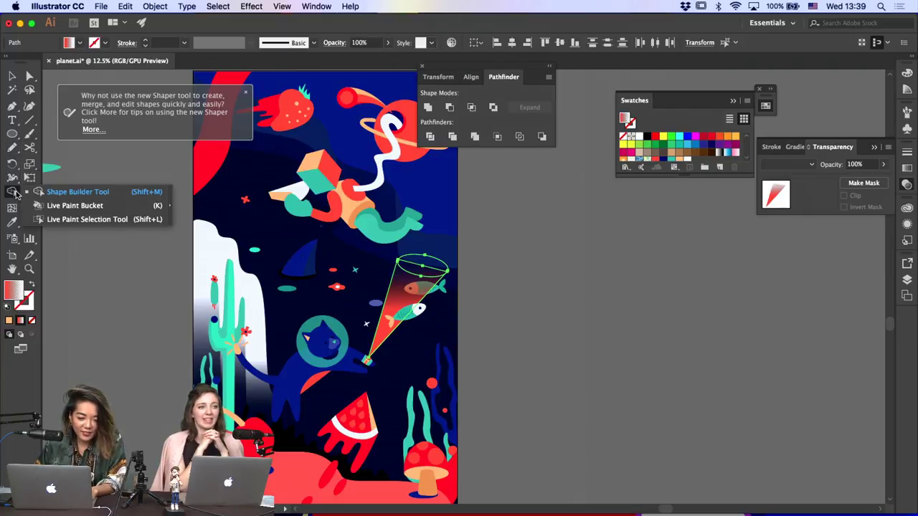
click(244, 91)
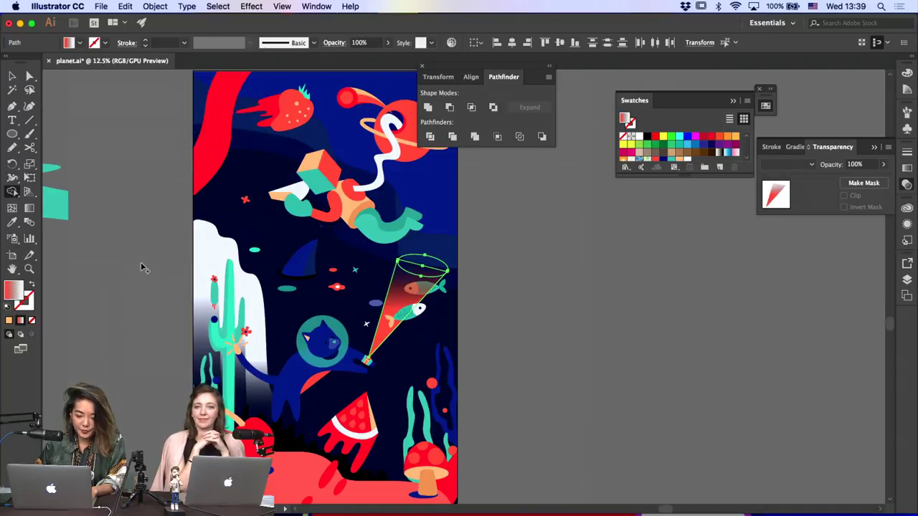
key(a)
click(112, 284)
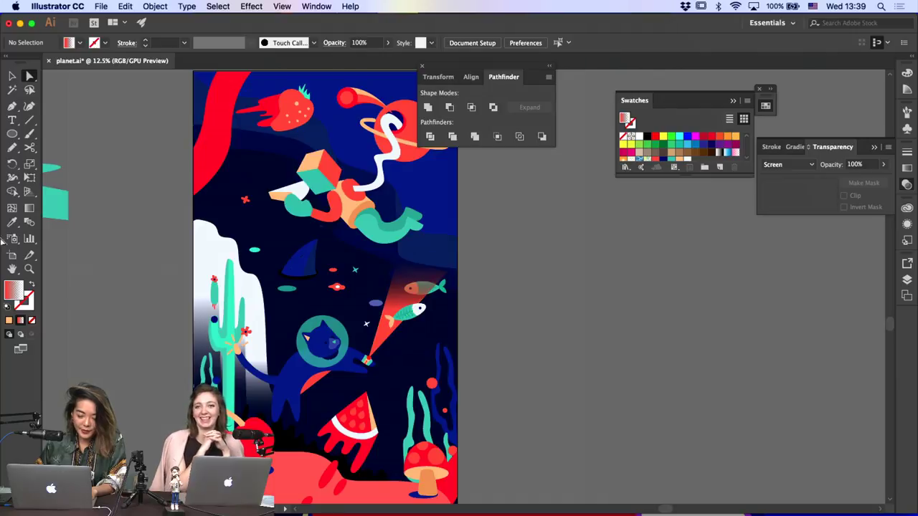
Select the cat, the flashlight beam and both fish, and move them together down toward the seabed
click(12, 76)
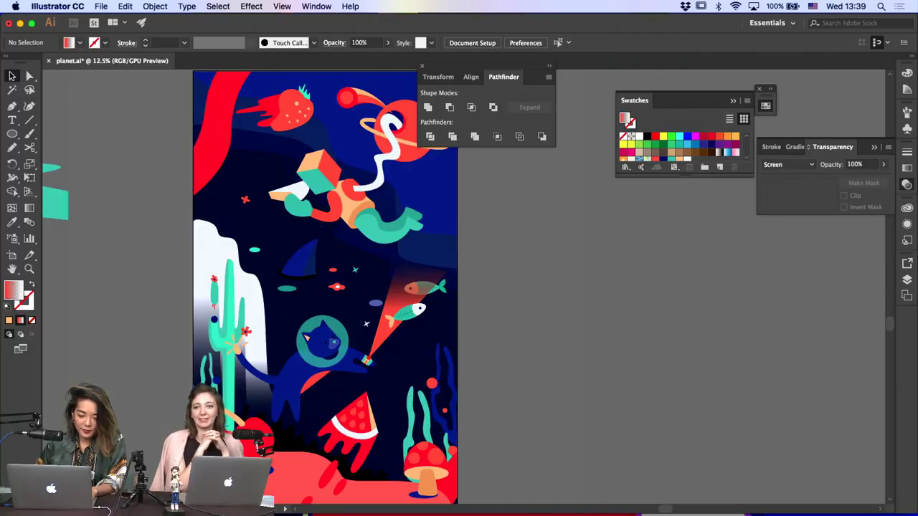
click(320, 350)
click(422, 310)
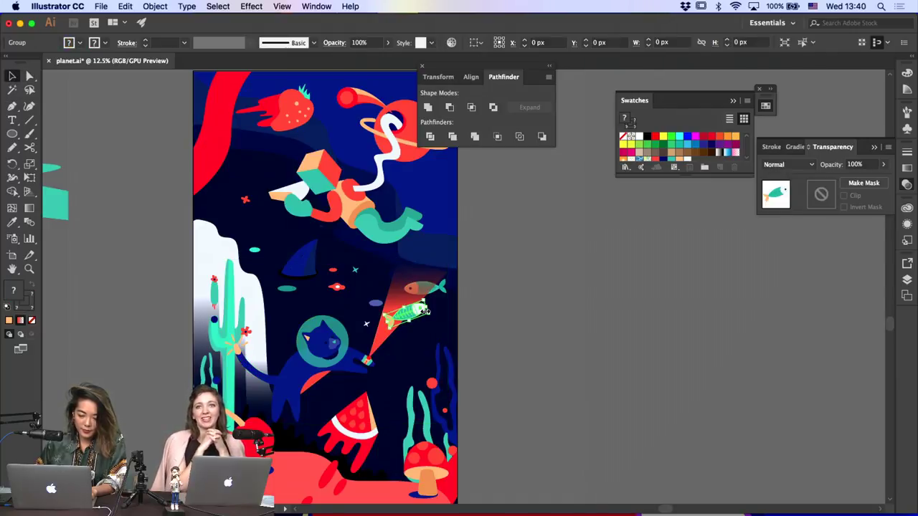
shift+click(416, 288)
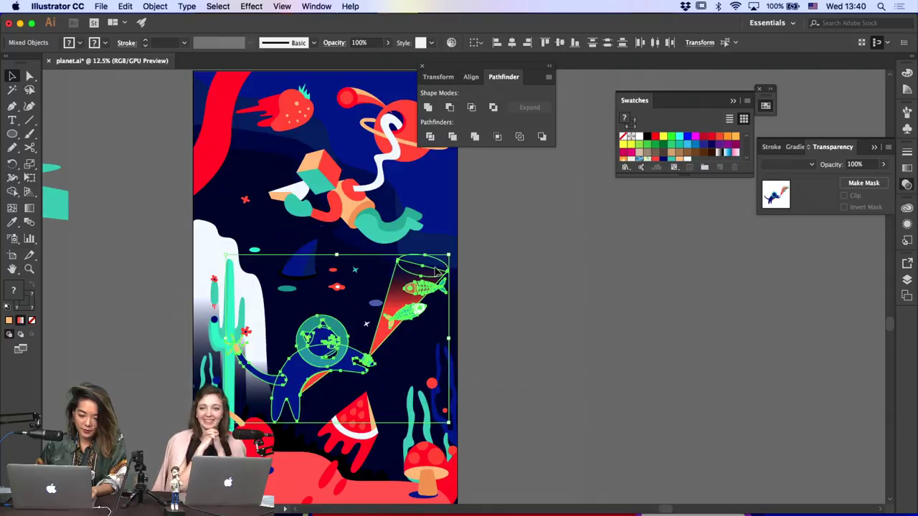
drag(430, 276, 414, 311)
Cut the selected cat, beam and fish and paste them in front of the red cherries
key(super+x)
click(258, 423)
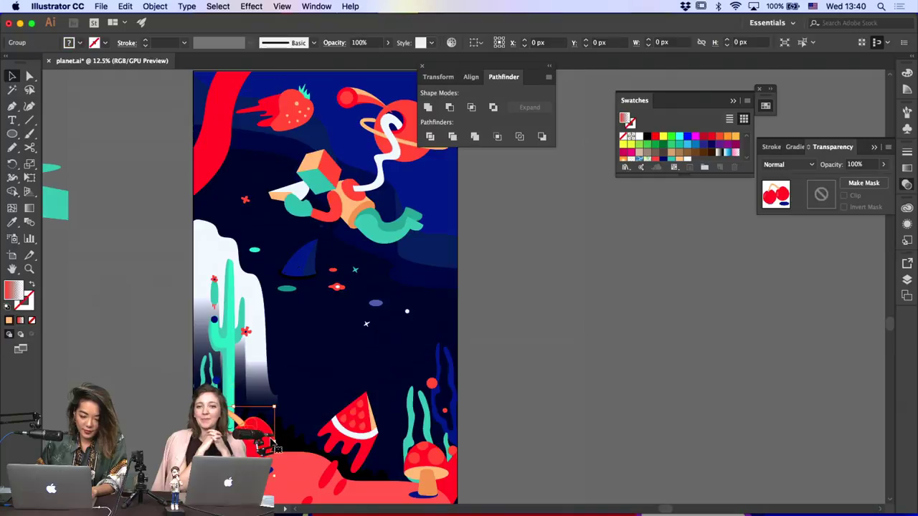
key(super+f)
Rotate the cat, beam and fish slightly counterclockwise and nudge them up and to the left
drag(328, 390, 330, 392)
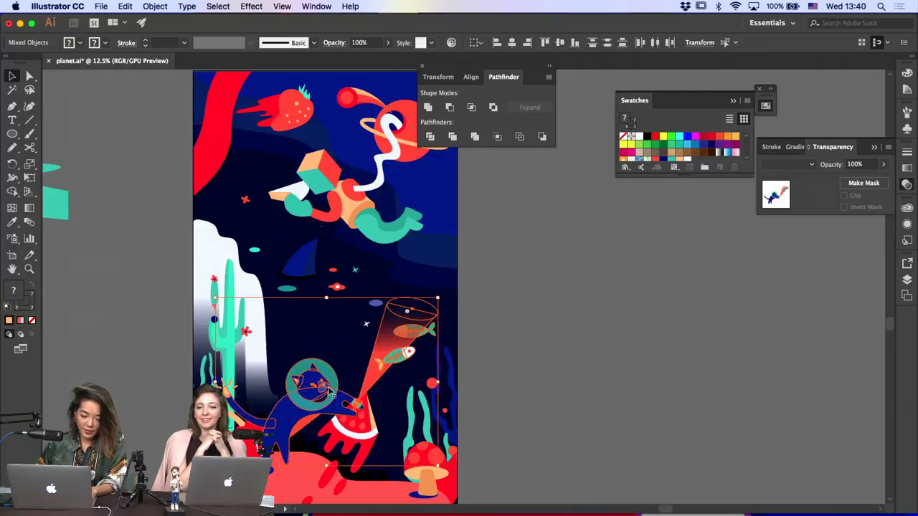
drag(442, 294, 436, 289)
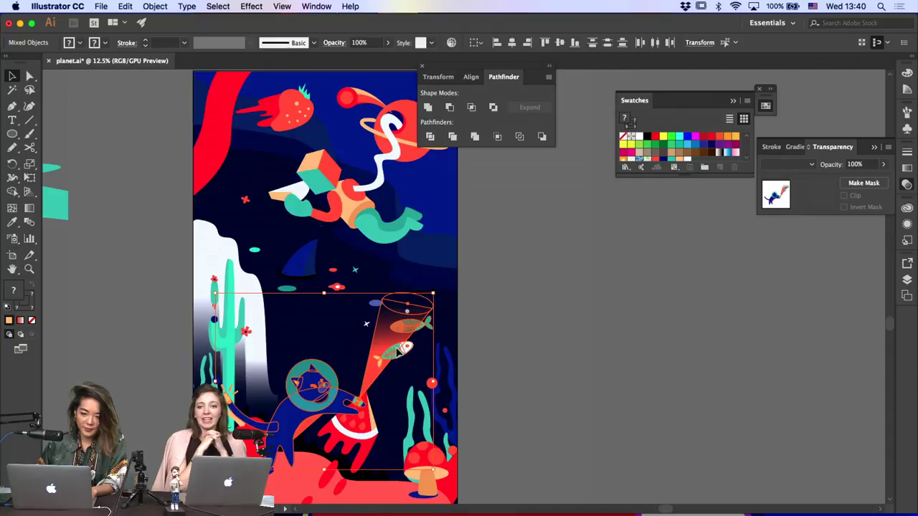
drag(404, 352, 400, 346)
click(498, 365)
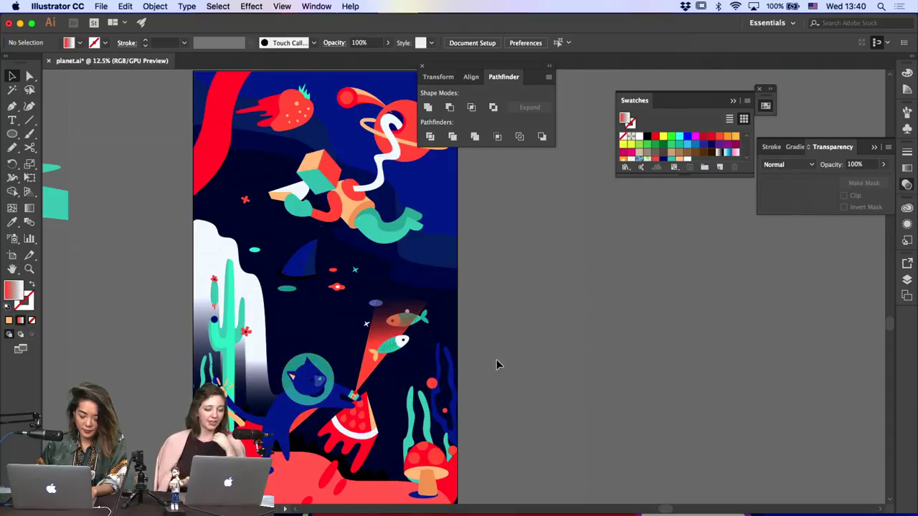
key(a)
click(242, 414)
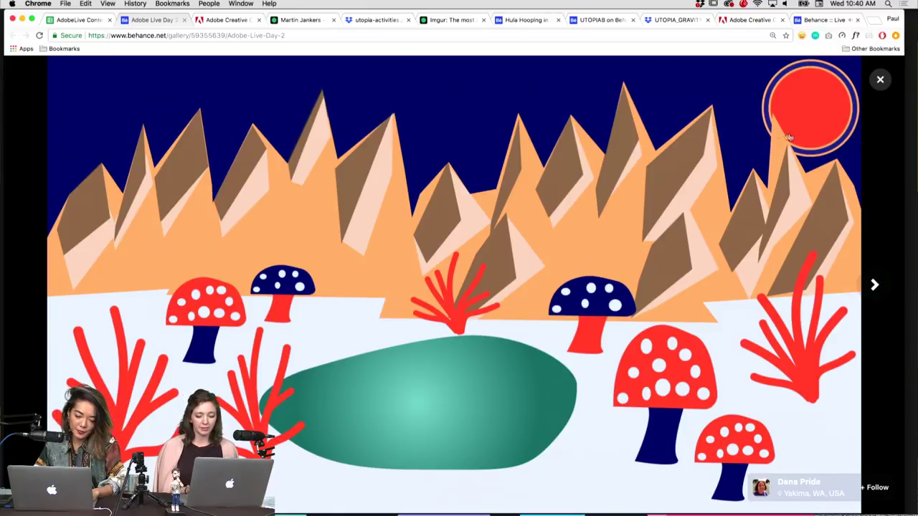
click(881, 80)
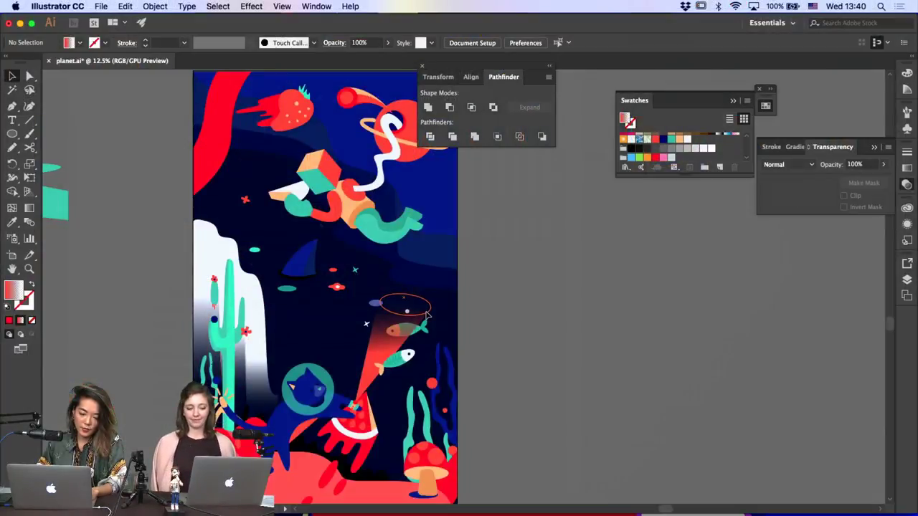
Run one shared gradient sideways across the ellipse and beam, fading from red on the left edge toward the fish
click(426, 314)
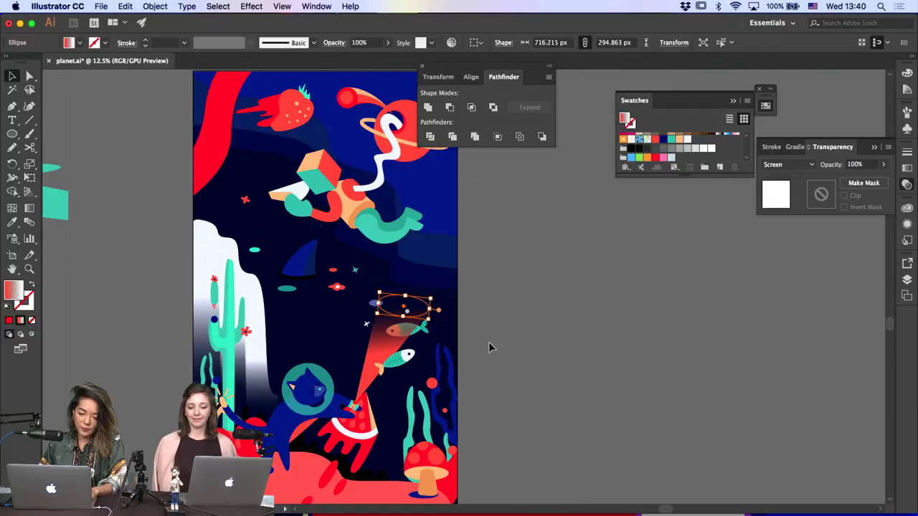
key(a)
click(389, 351)
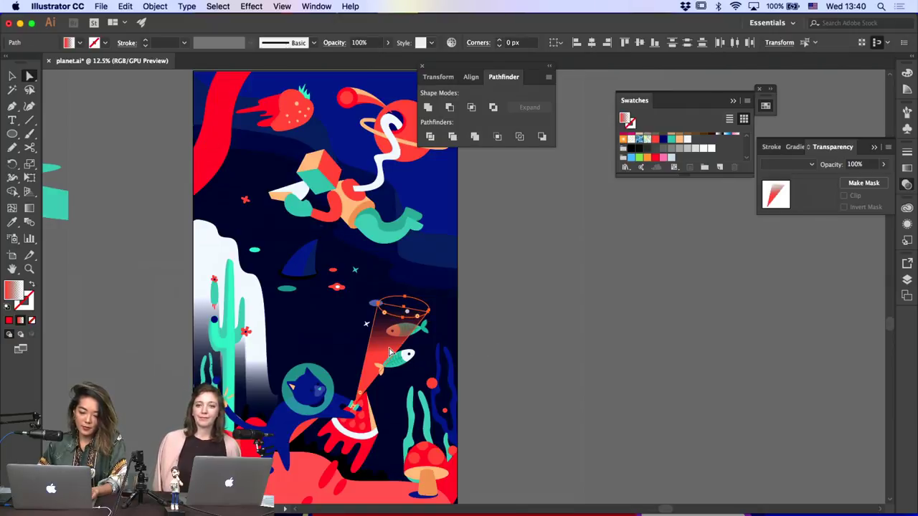
key(g)
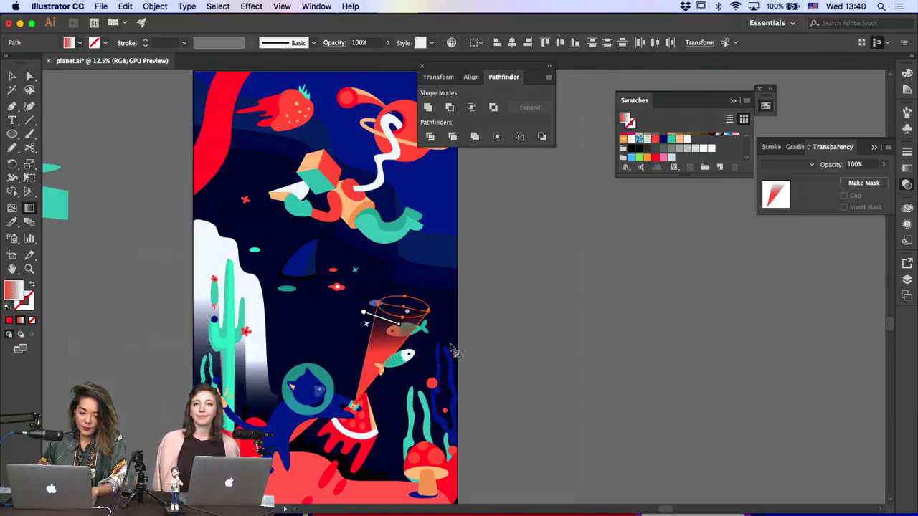
key(a)
click(507, 351)
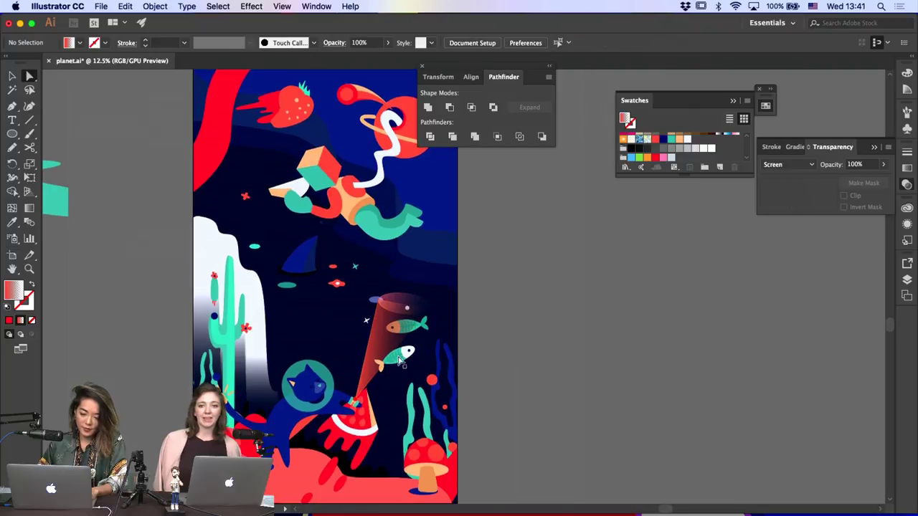
Subtract the ellipse from the flashlight beam with Minus Front and paste the ellipse back in front
click(396, 309)
click(378, 344)
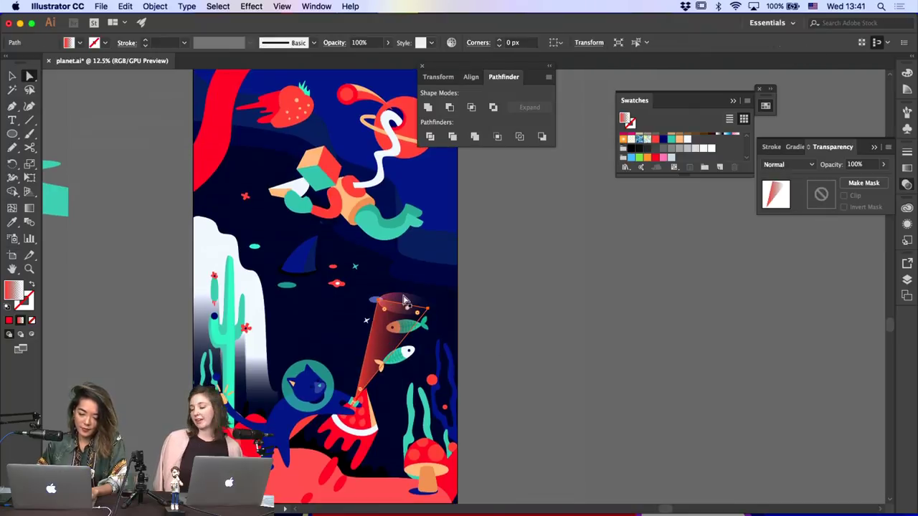
click(407, 304)
shift+click(380, 355)
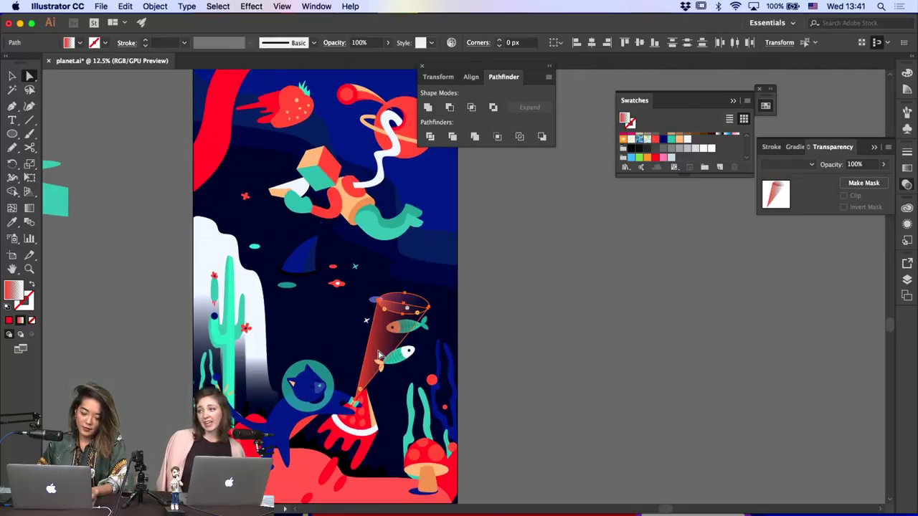
click(450, 107)
click(485, 284)
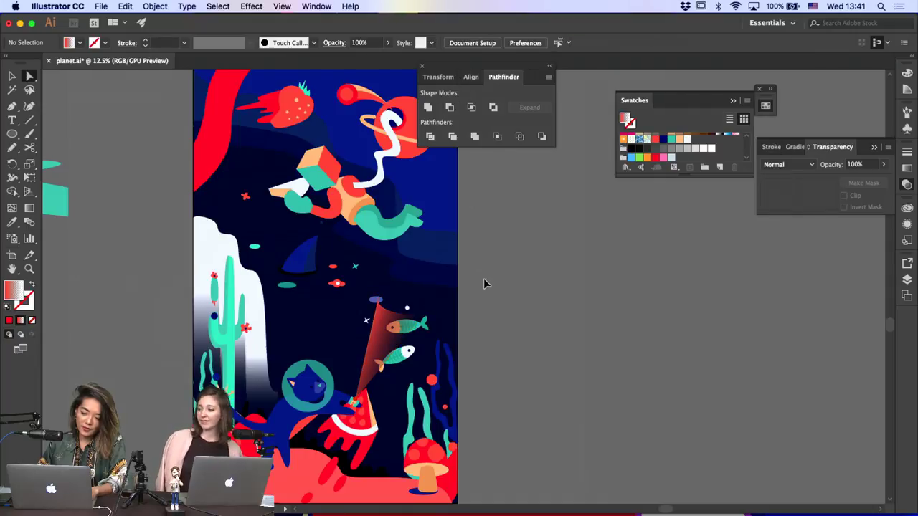
key(super+f)
click(484, 284)
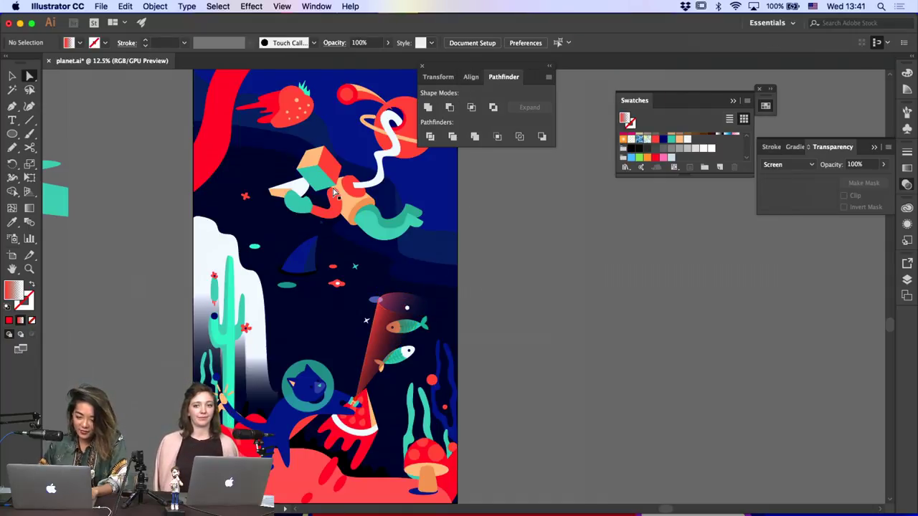
Move the dripping watermelon slice from below the flashlight to the open water above the cat, beside the white waterfall
click(10, 77)
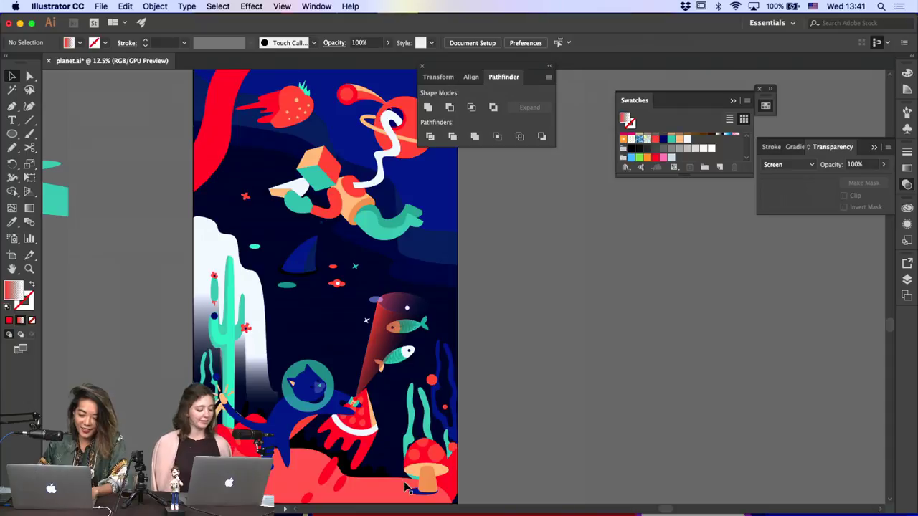
click(362, 416)
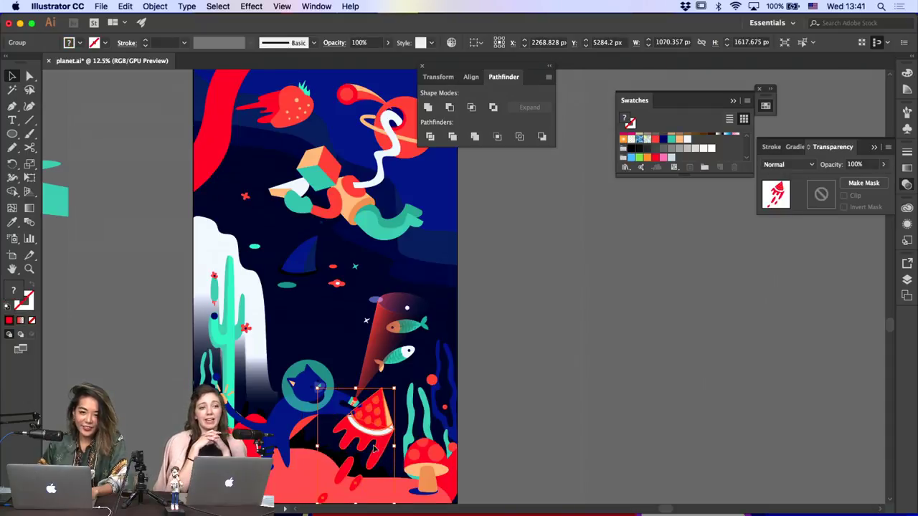
drag(373, 447, 361, 455)
scroll(467, 421, down, 2)
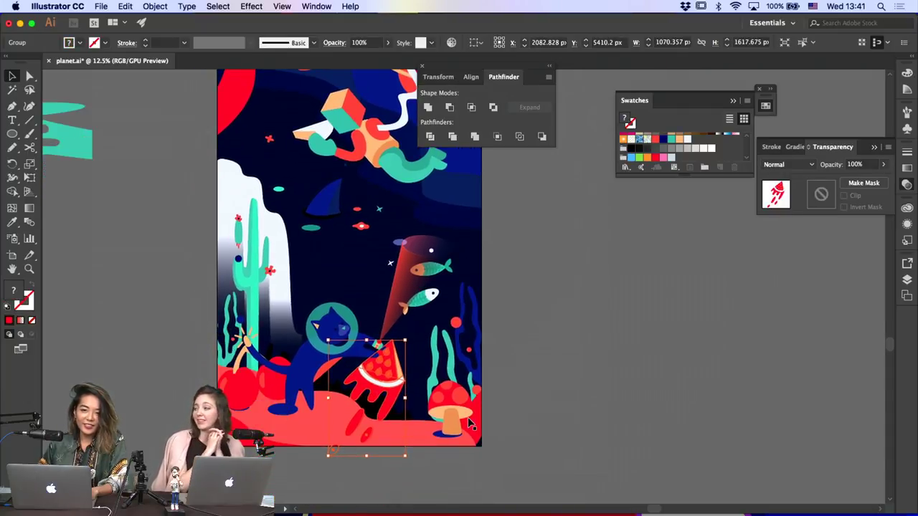
scroll(467, 421, down, 3)
click(603, 282)
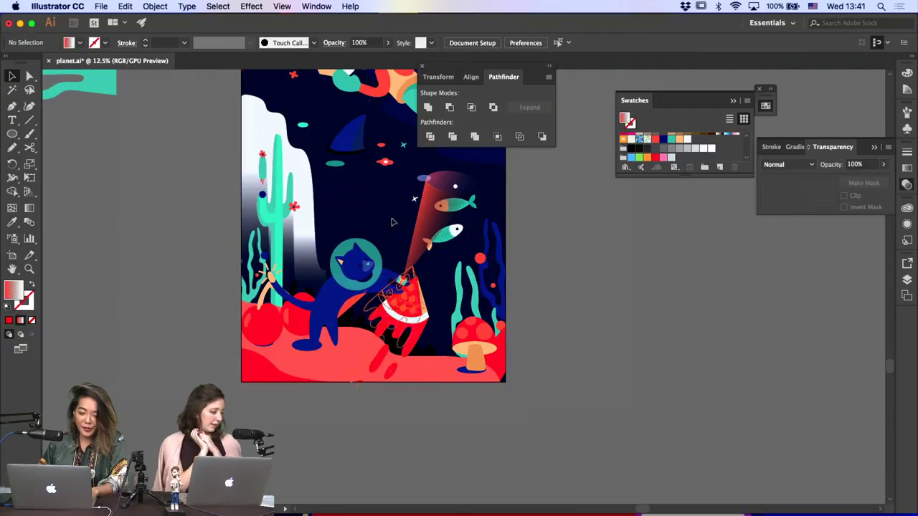
drag(392, 219, 350, 222)
click(560, 263)
drag(369, 178, 378, 186)
Move the cat, beam and both fish down and right onto the seabed and rotate them slightly counterclockwise
click(387, 290)
shift+click(431, 248)
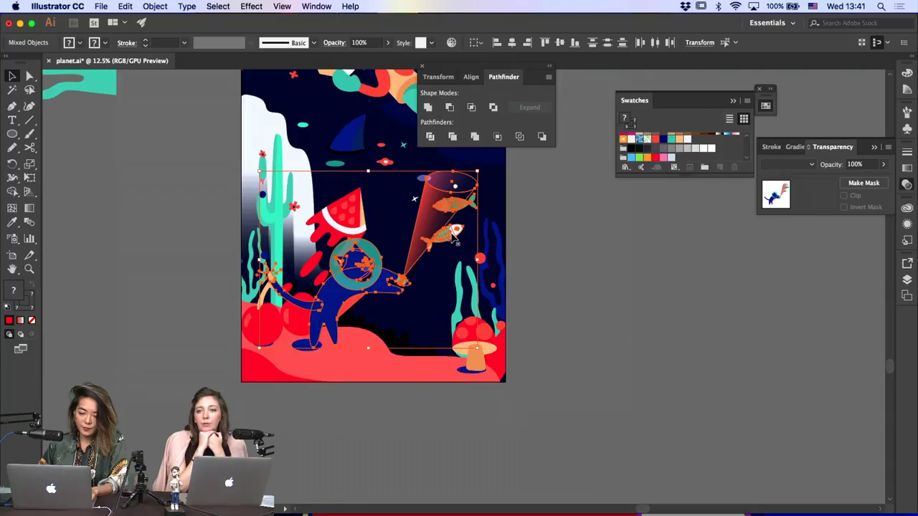
drag(422, 255, 432, 277)
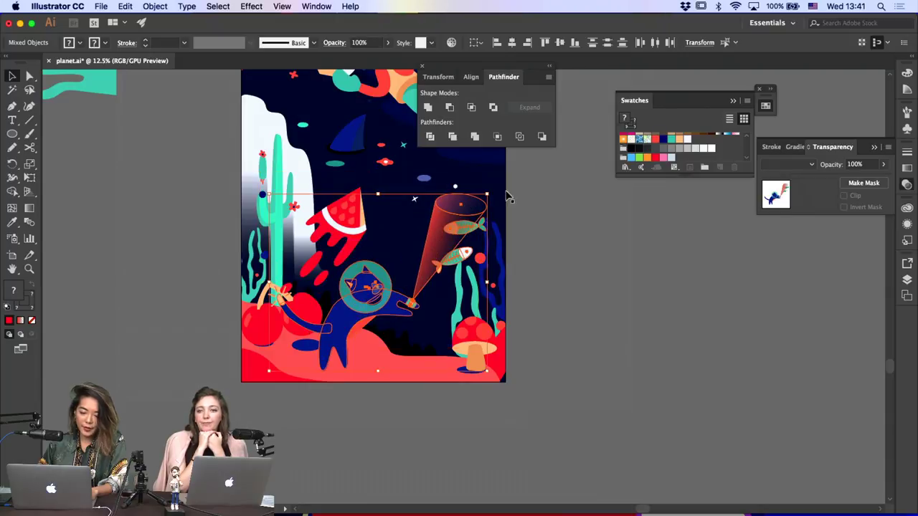
drag(494, 186, 487, 180)
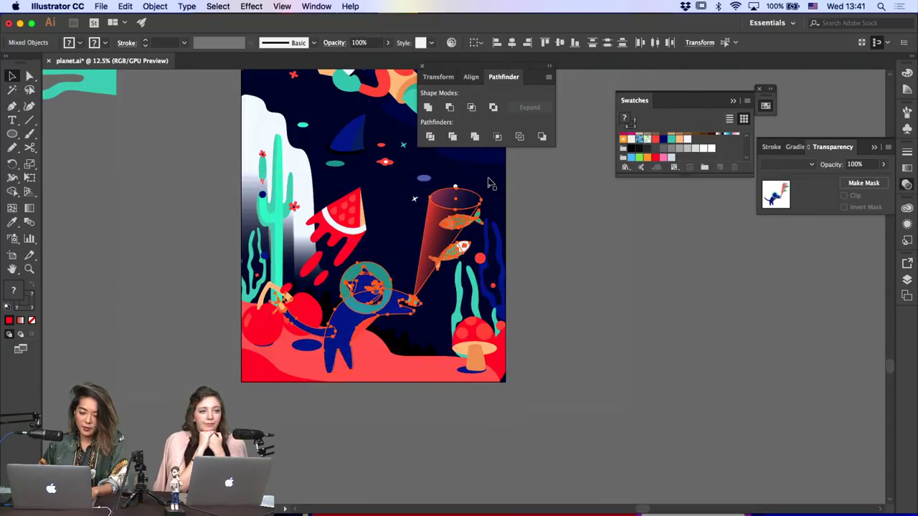
Undo the last adjustment to the cat, beam and fish, and deselect everything
key(super+z)
click(527, 217)
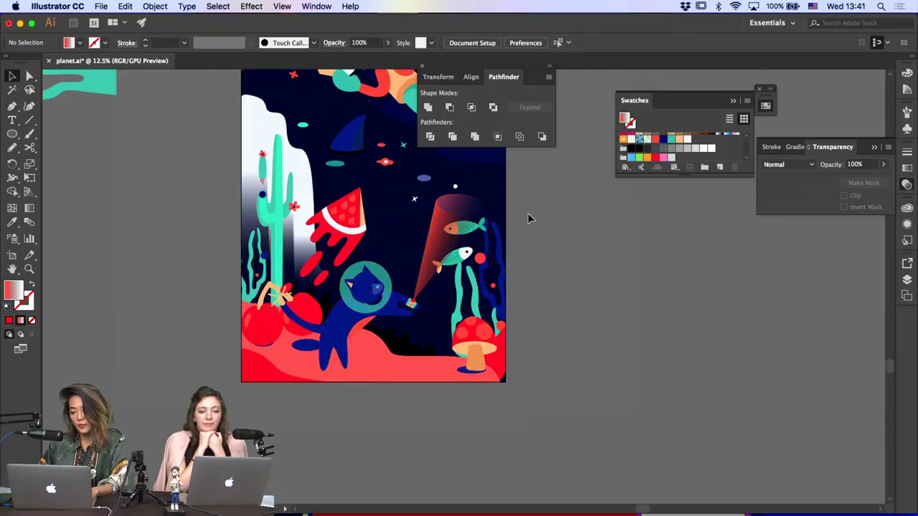
click(469, 253)
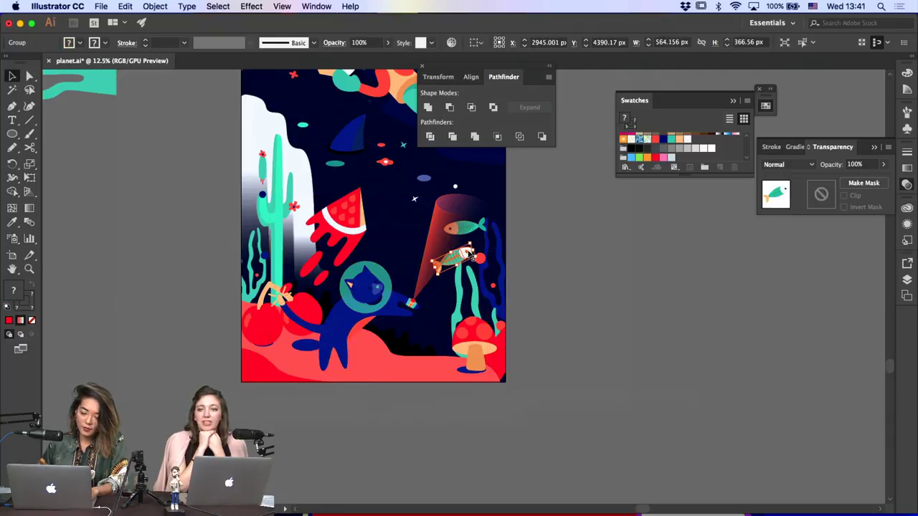
double_click(477, 227)
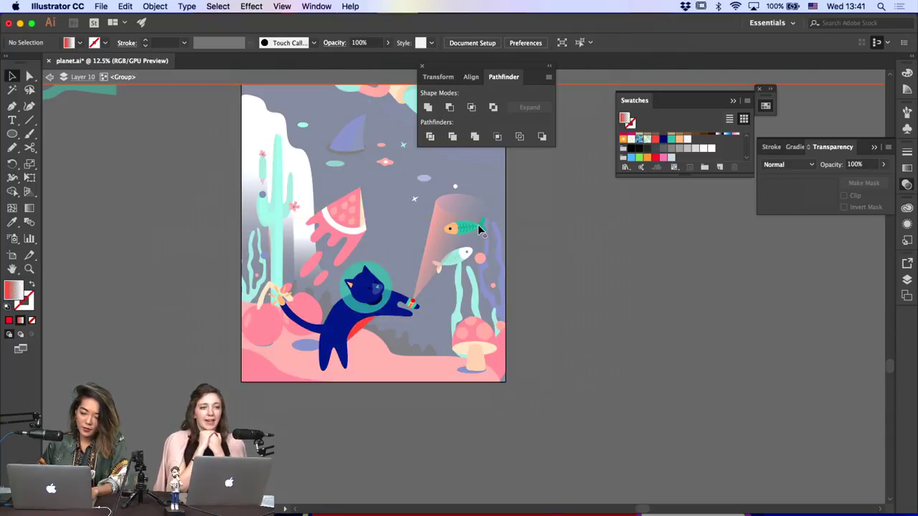
click(443, 216)
double_click(418, 195)
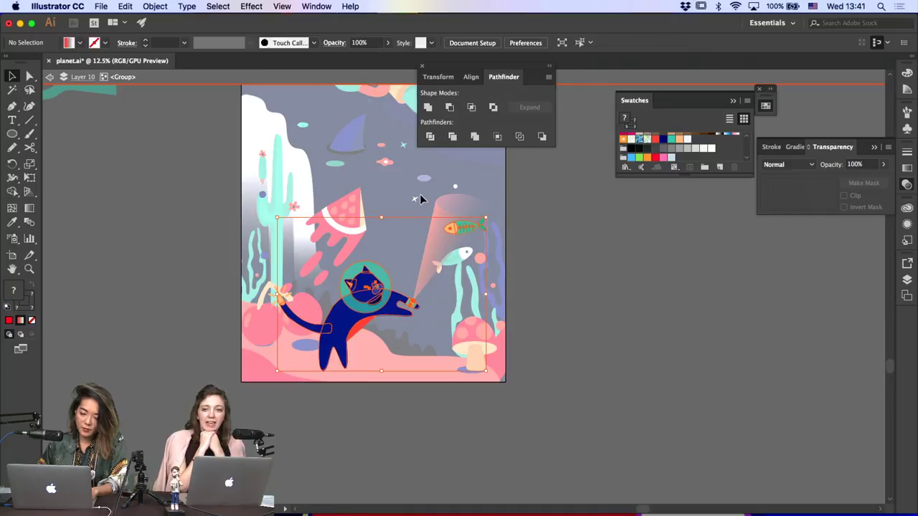
click(485, 244)
click(476, 229)
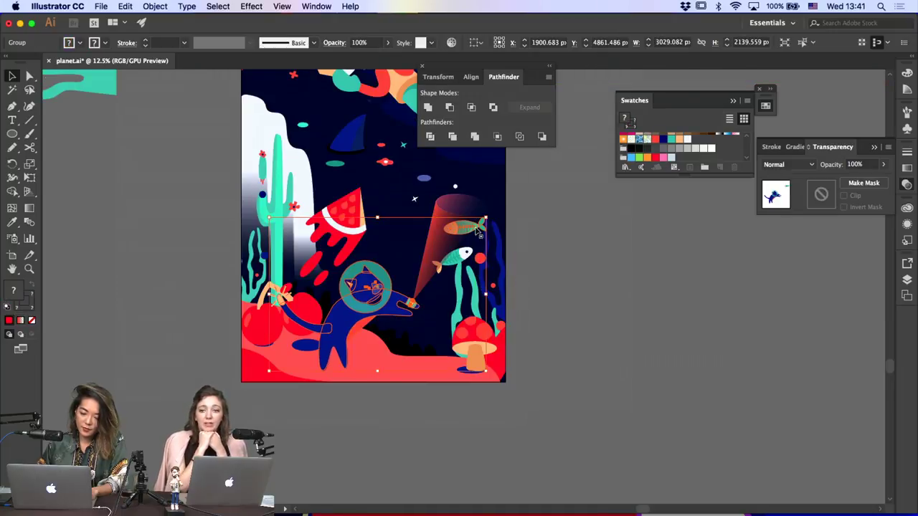
Isolate the cat group and nudge only the upper fish up and slightly left inside the flashlight beam
double_click(479, 229)
click(477, 230)
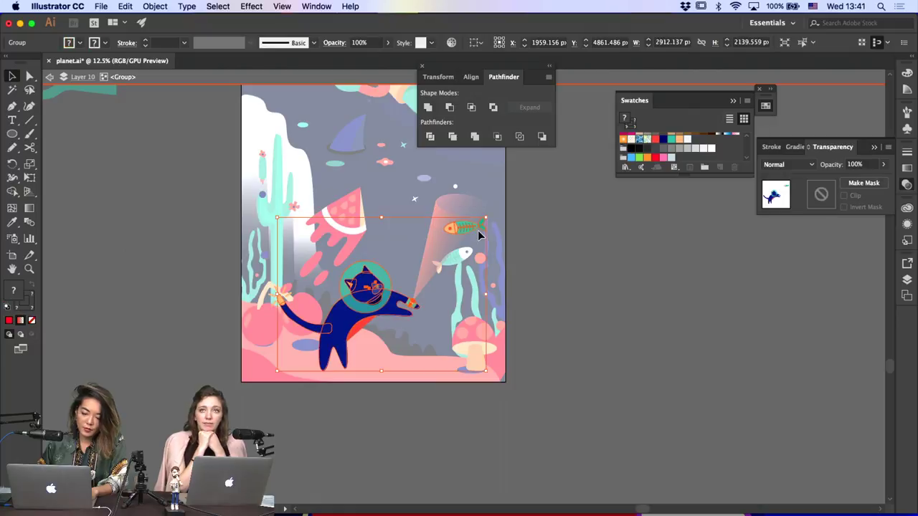
click(520, 236)
key(a)
key(super+a)
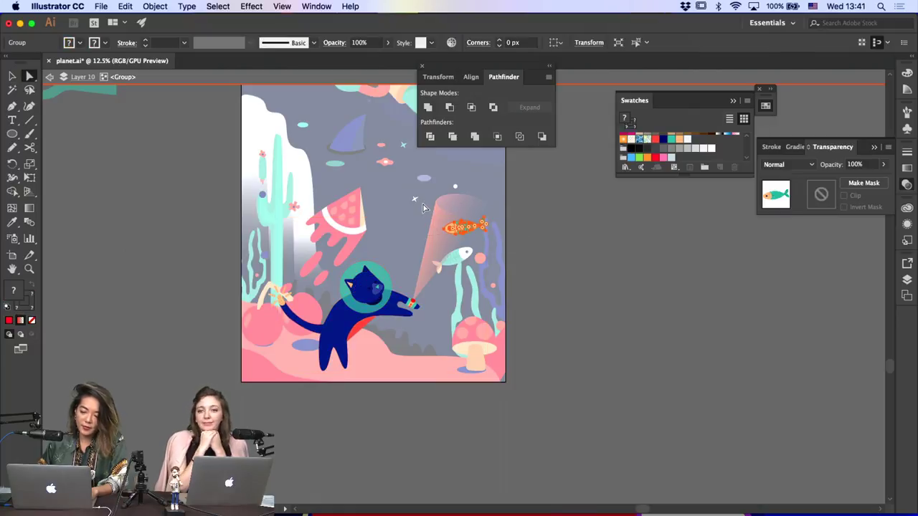
key(shift+Up)
key(shift+Up)
key(shift+Up)
key(shift+Up)
key(shift+Up)
key(shift+Up)
key(shift+Up)
key(shift+Up)
key(shift+Up)
key(shift+Up)
key(shift+Up)
key(shift+Up)
key(shift+Up)
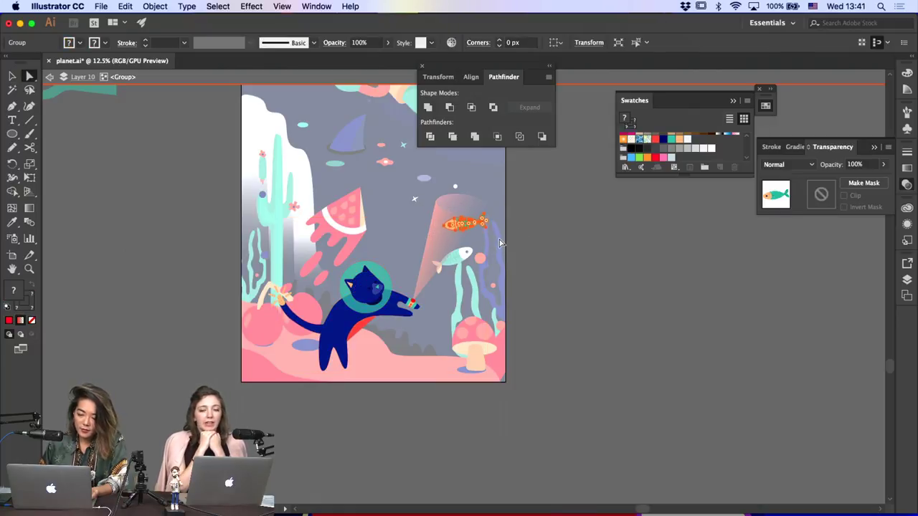
key(shift+Left)
key(shift+Left)
key(shift+Left)
key(shift+Left)
key(Down)
key(Down)
key(Down)
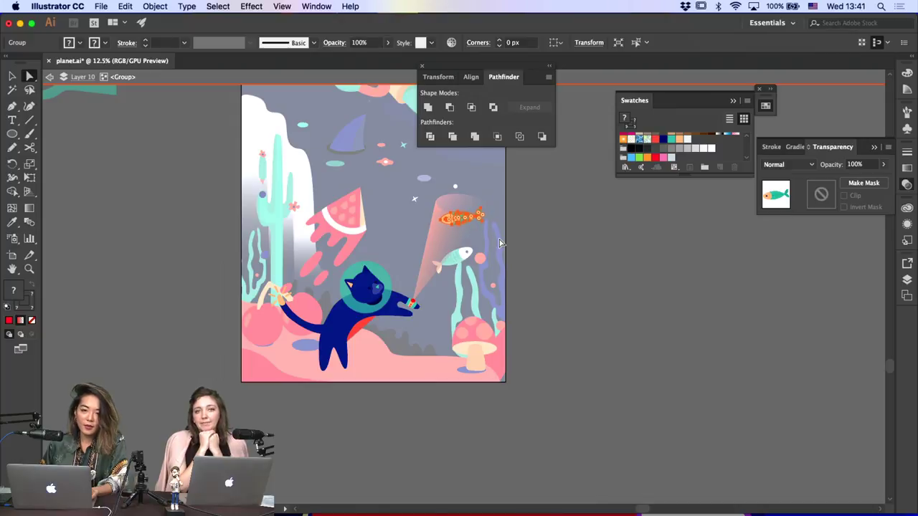
double_click(535, 261)
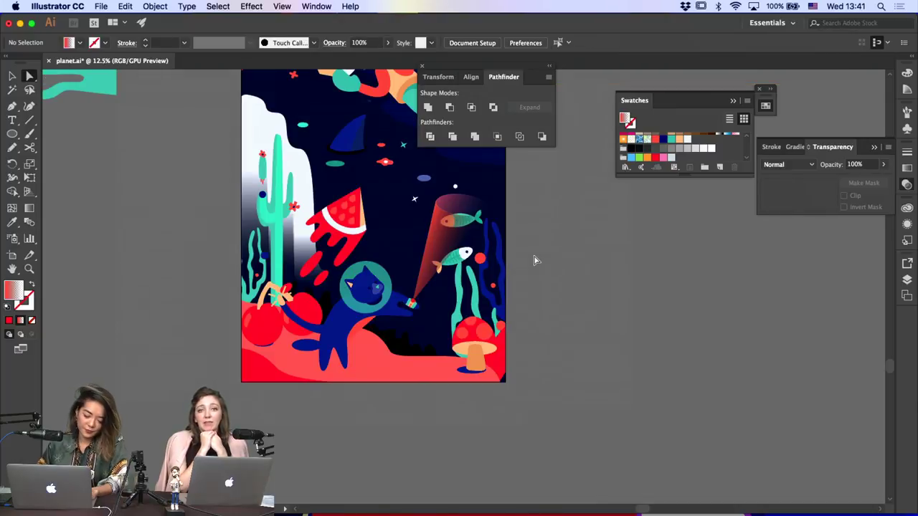
Recolor the teal seaweed behind the mushroom dark blue with the Eyedropper
click(464, 305)
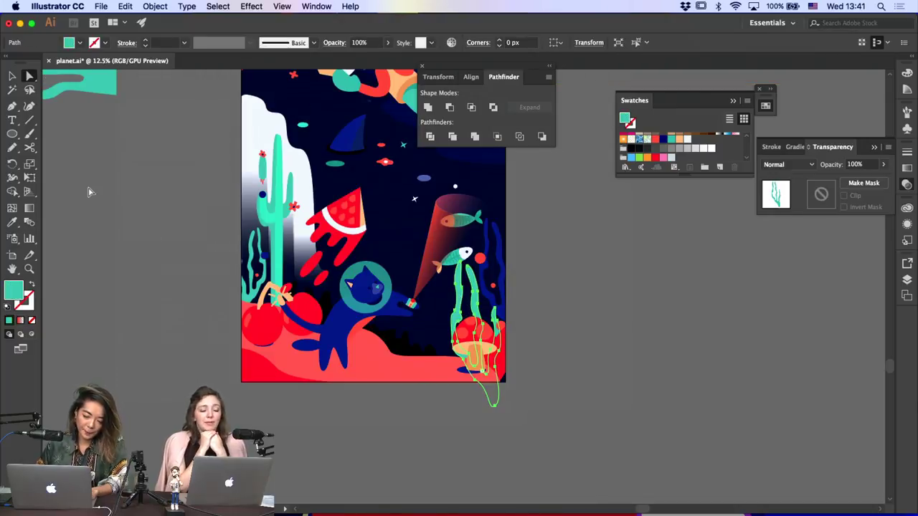
click(12, 223)
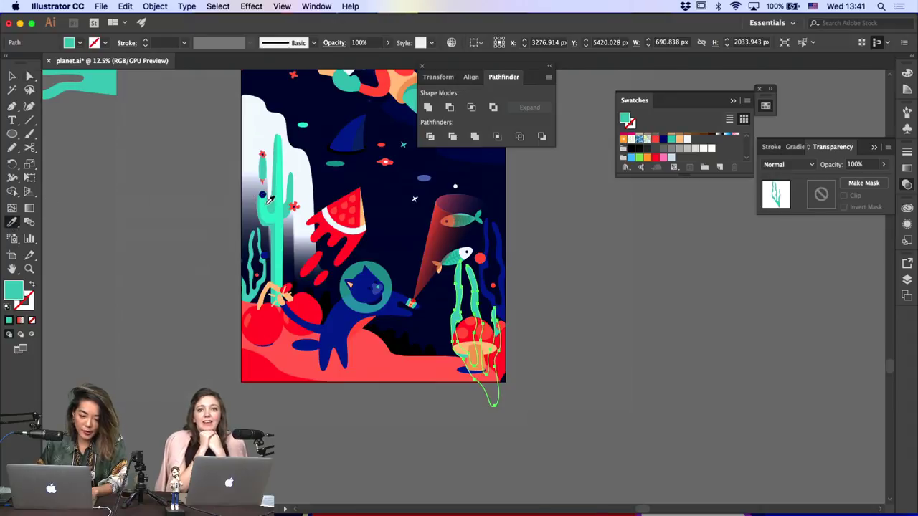
click(336, 214)
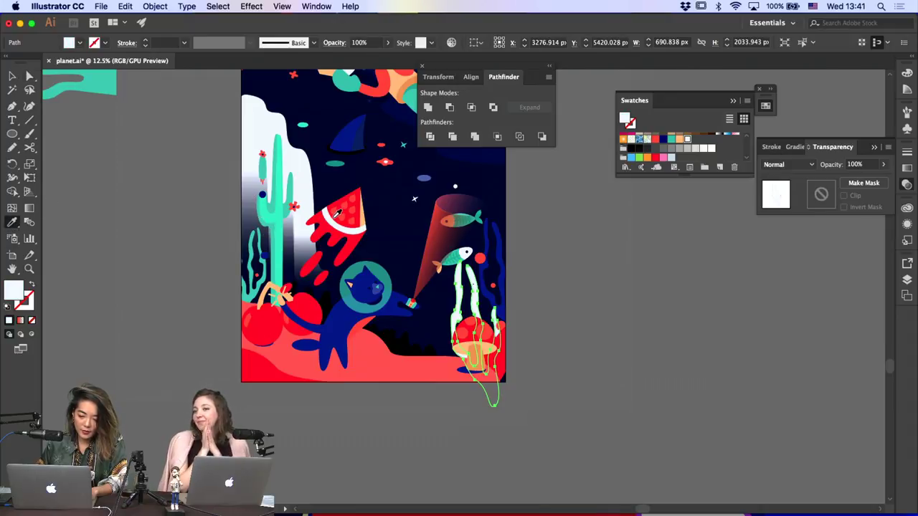
key(a)
click(516, 262)
click(539, 295)
key(super+z)
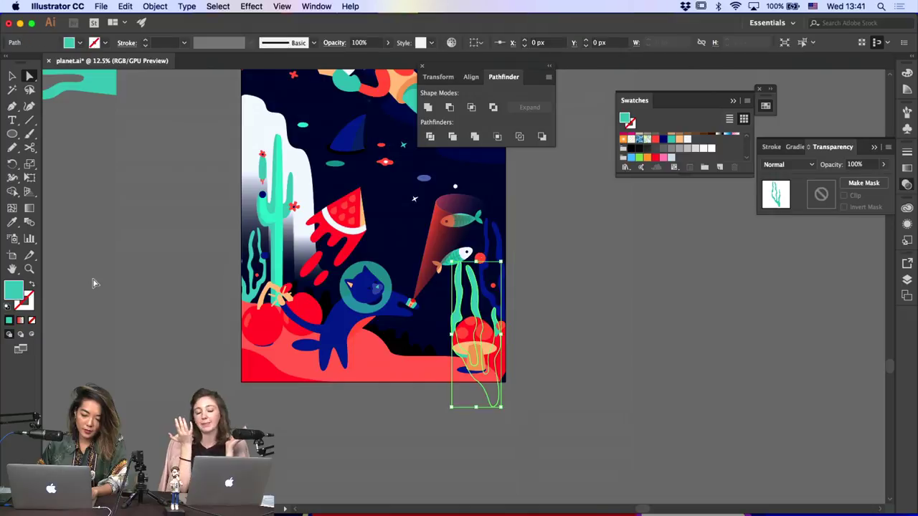
Try recoloring the two blue shadow ellipses under the round red fruits with the fruit's red
click(305, 347)
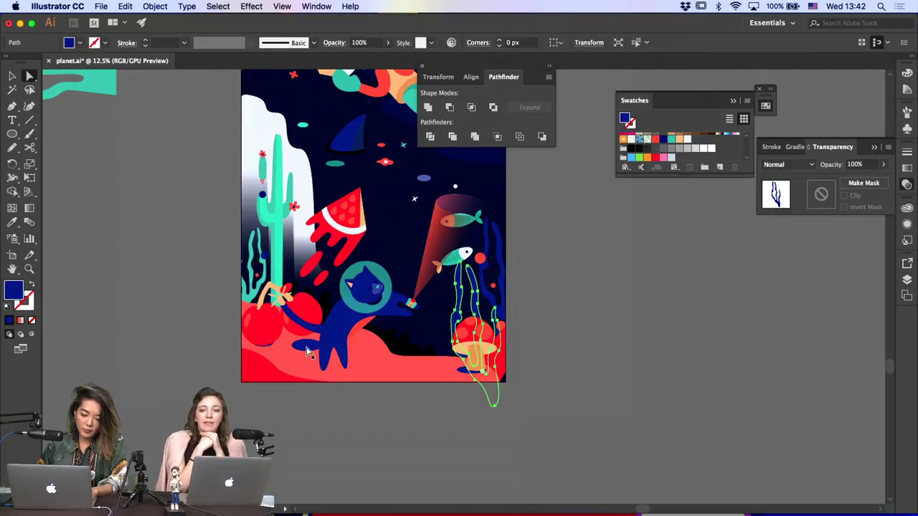
shift+click(271, 348)
click(13, 223)
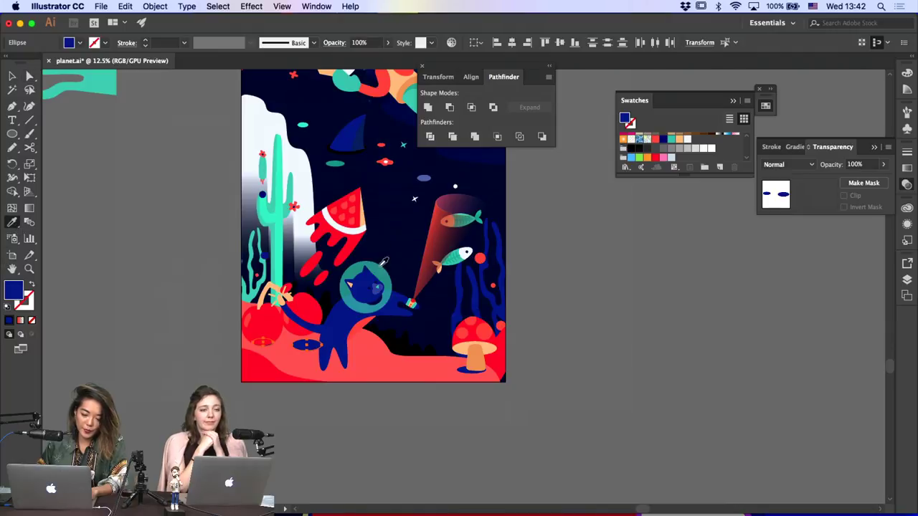
click(276, 332)
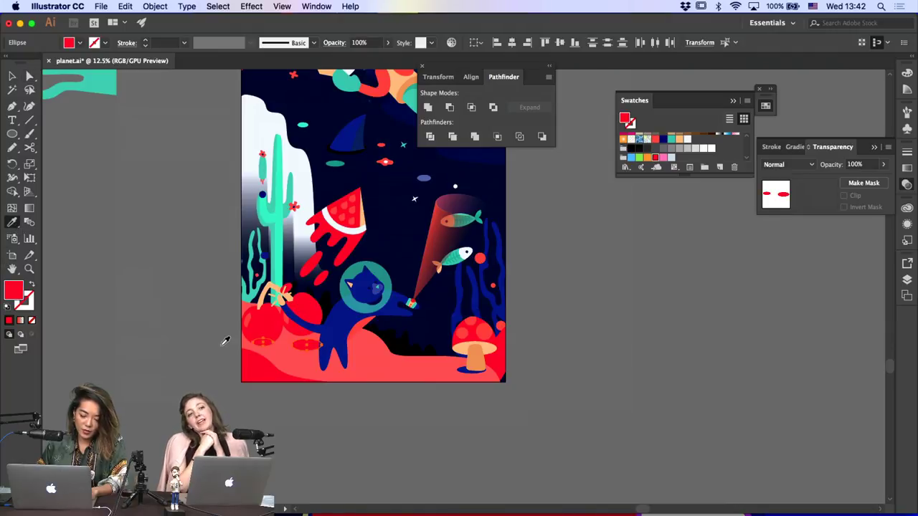
click(271, 298)
key(a)
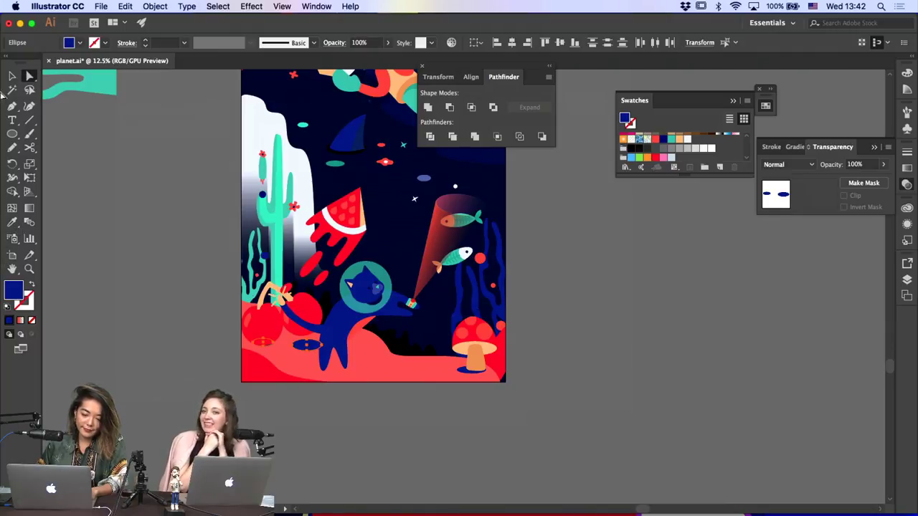
Recolor the orange arched shape beside the cat's tail tip with the dark blue of the cat's body
click(273, 294)
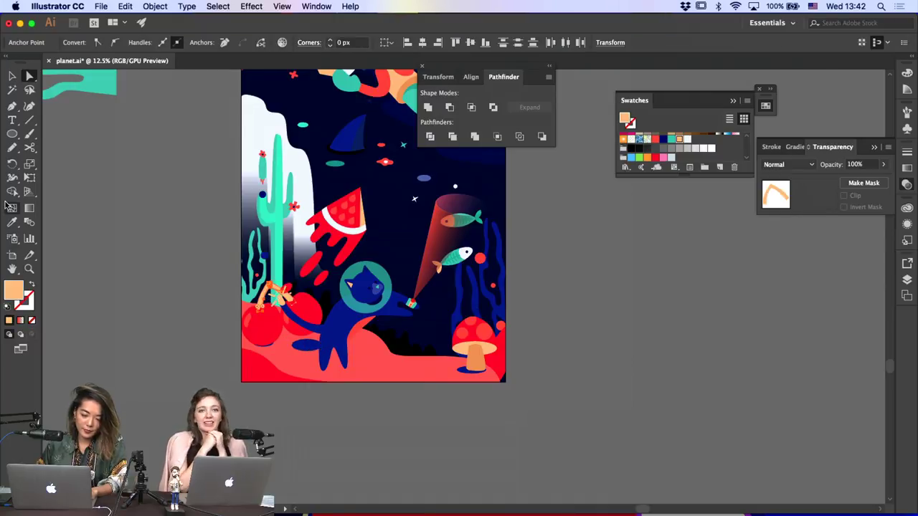
click(12, 222)
click(311, 141)
key(a)
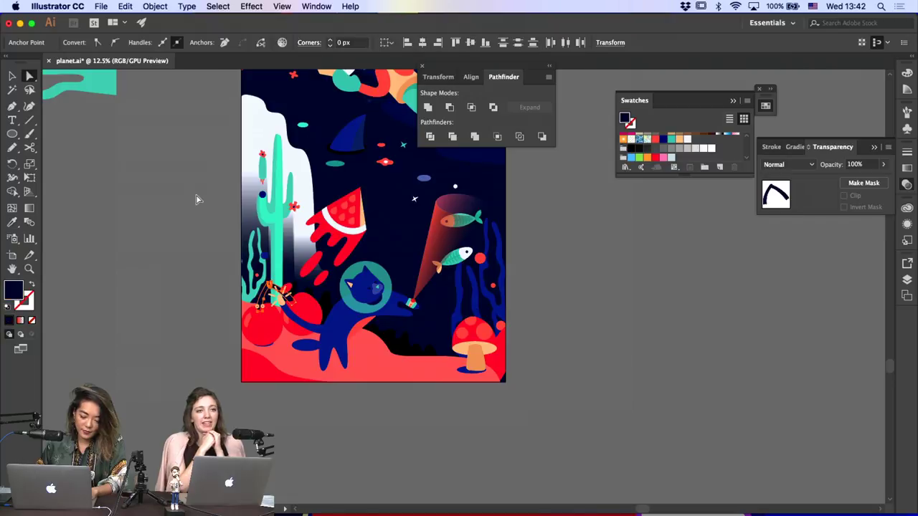
click(197, 200)
key(super+z)
click(11, 220)
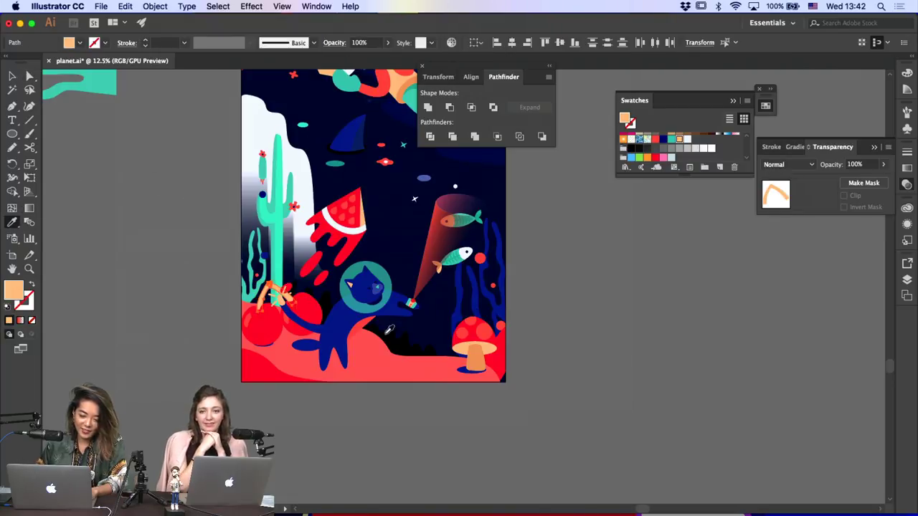
click(345, 321)
key(a)
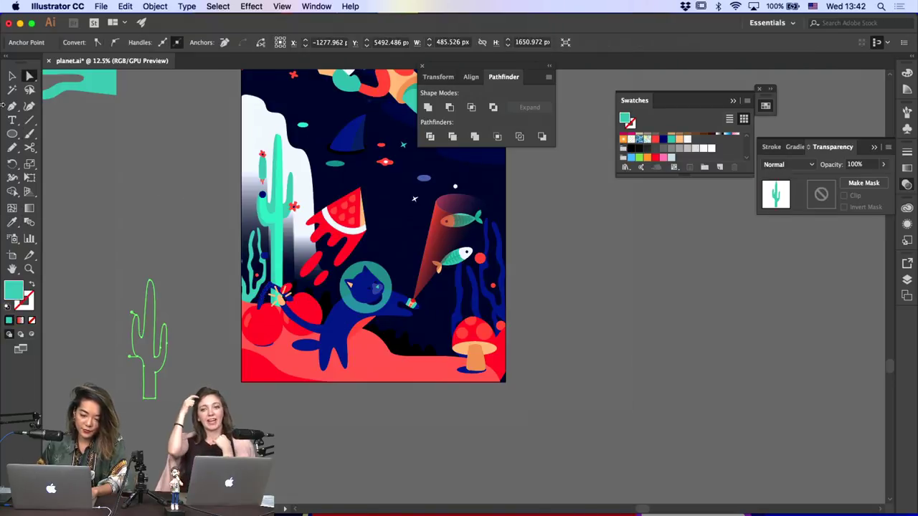
Duplicate the mushroom with its shadow, scale the copy down and place it in front of the original's lower left side
click(10, 78)
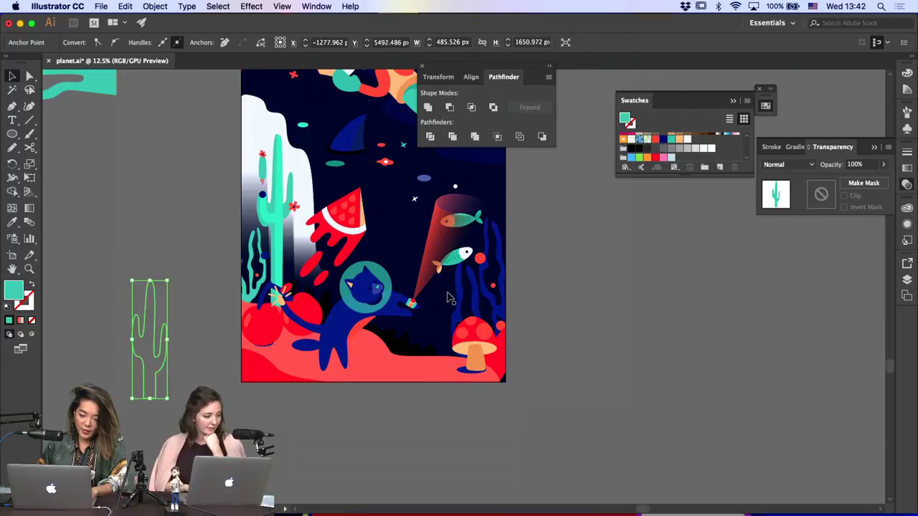
click(471, 337)
shift+click(464, 370)
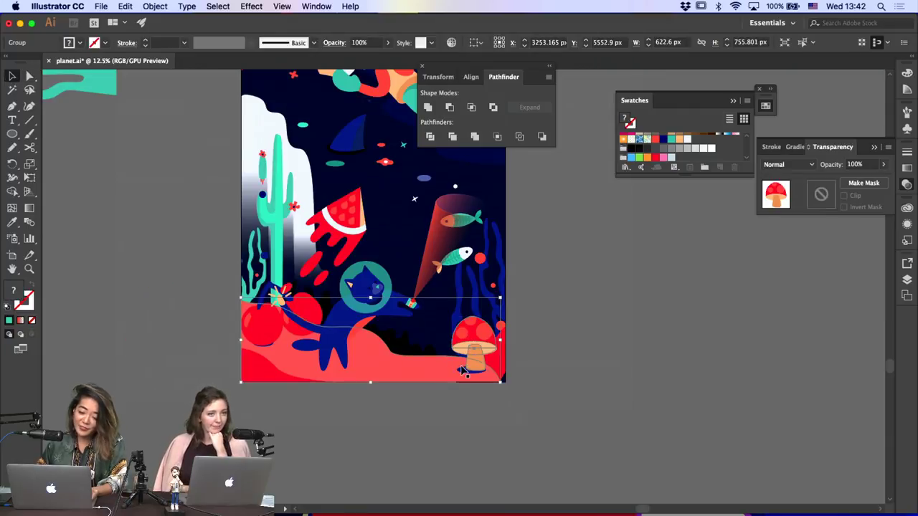
shift+click(422, 365)
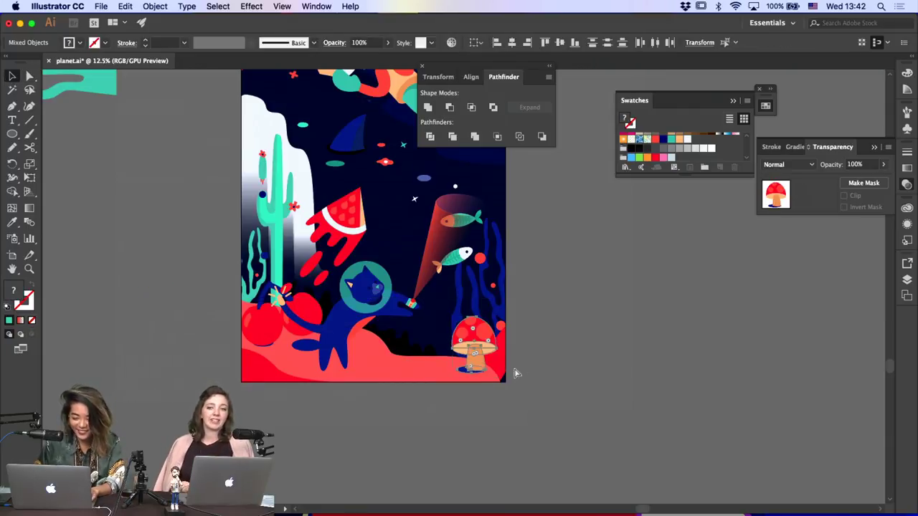
drag(496, 371, 455, 358)
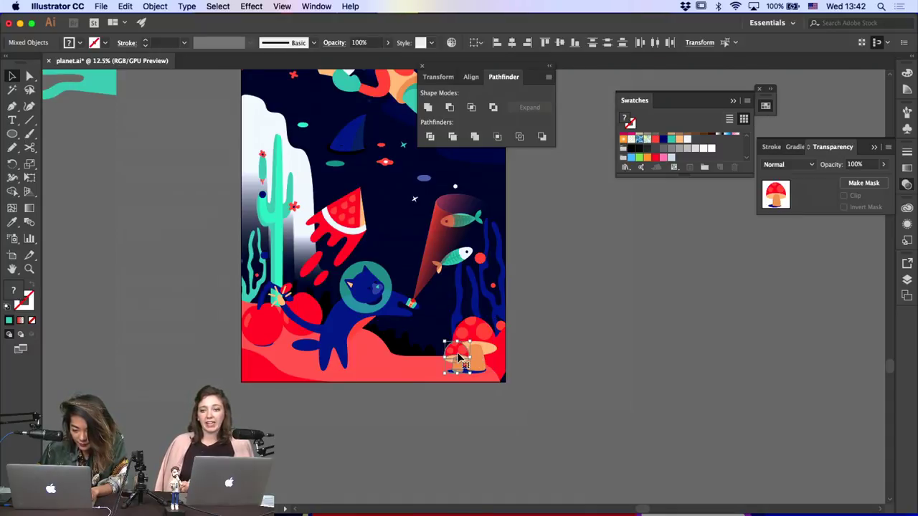
click(561, 372)
Select the flashlight beam together with its ellipse end and rotate both slightly clockwise
scroll(559, 371, up, 2)
scroll(502, 377, right, 4)
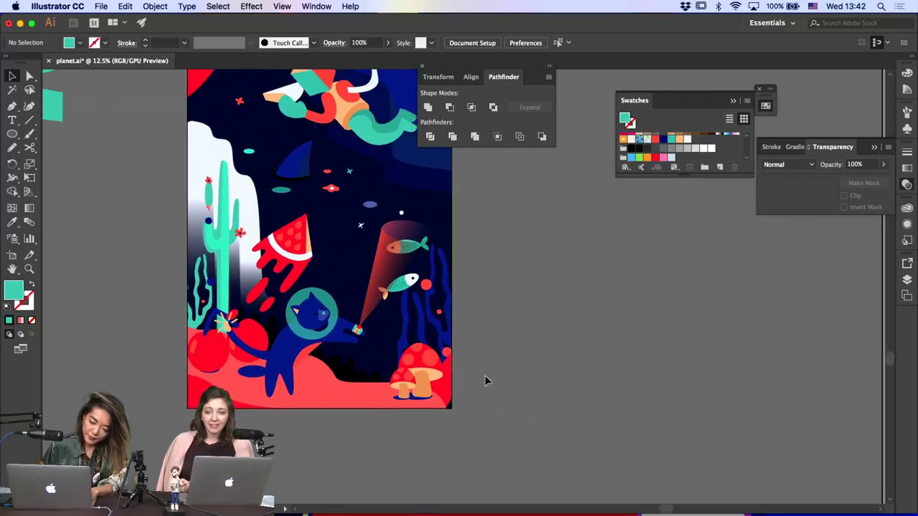
key(a)
click(444, 370)
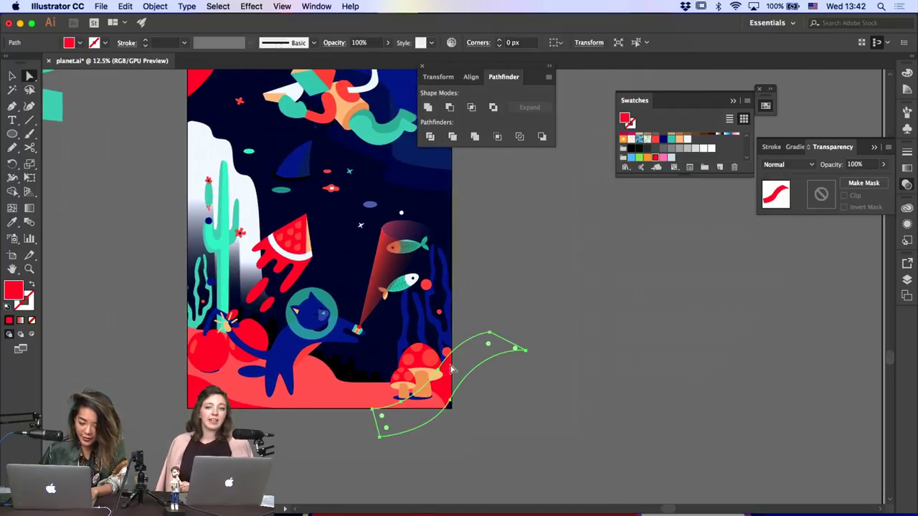
click(408, 231)
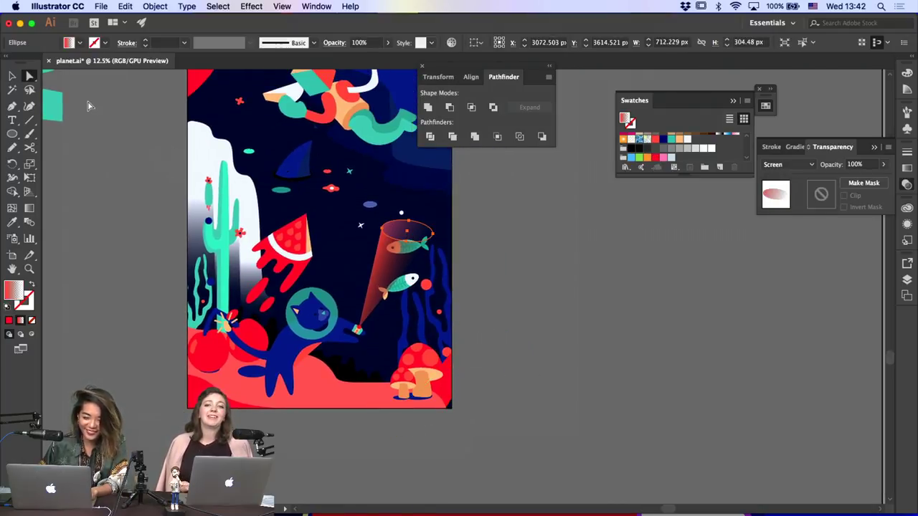
click(12, 75)
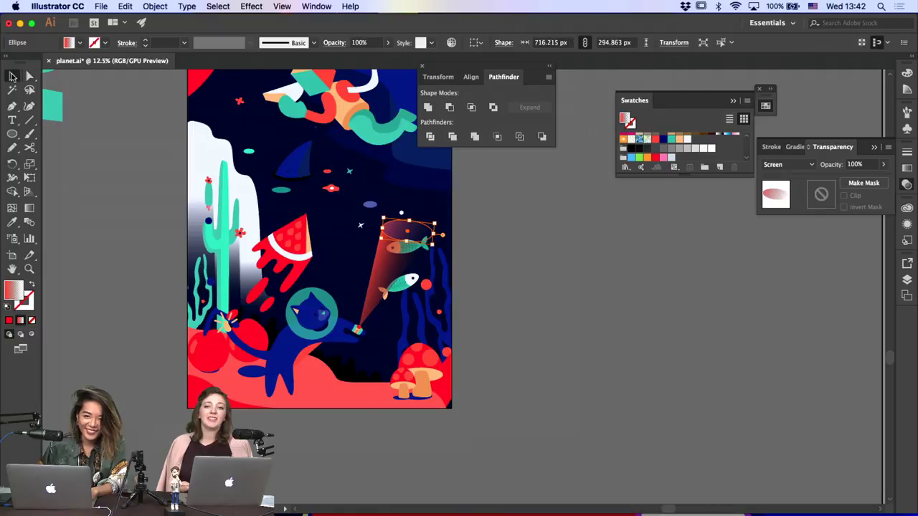
click(391, 270)
shift+click(408, 237)
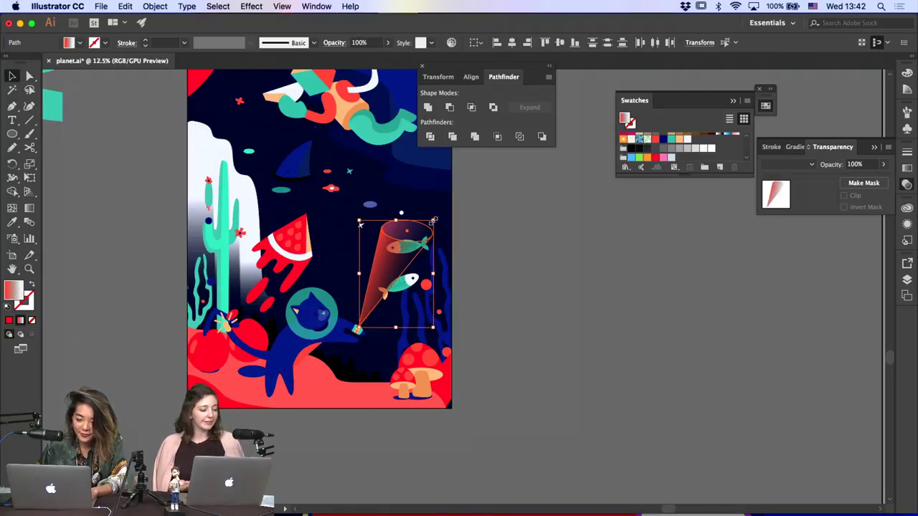
drag(437, 214, 443, 243)
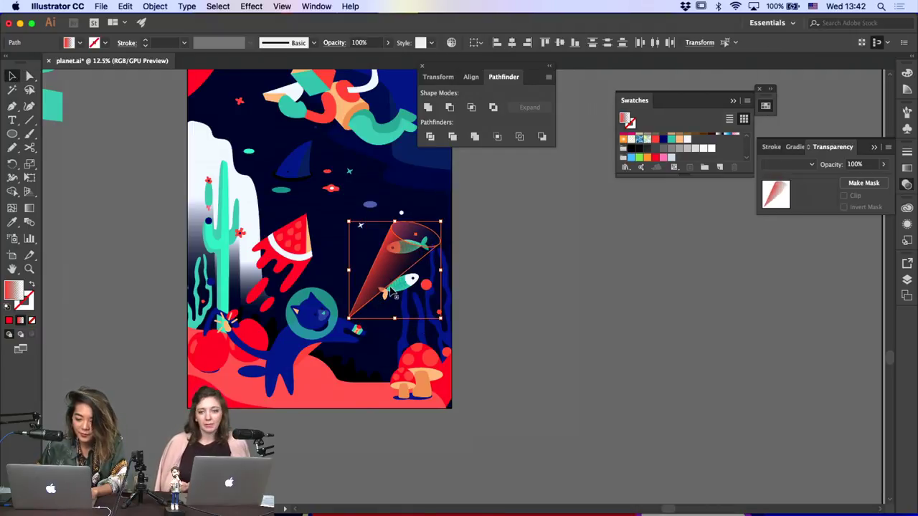
Move the beam's narrow tip anchor back onto the flashlight in the cat's hand and deselect it
key(a)
click(349, 319)
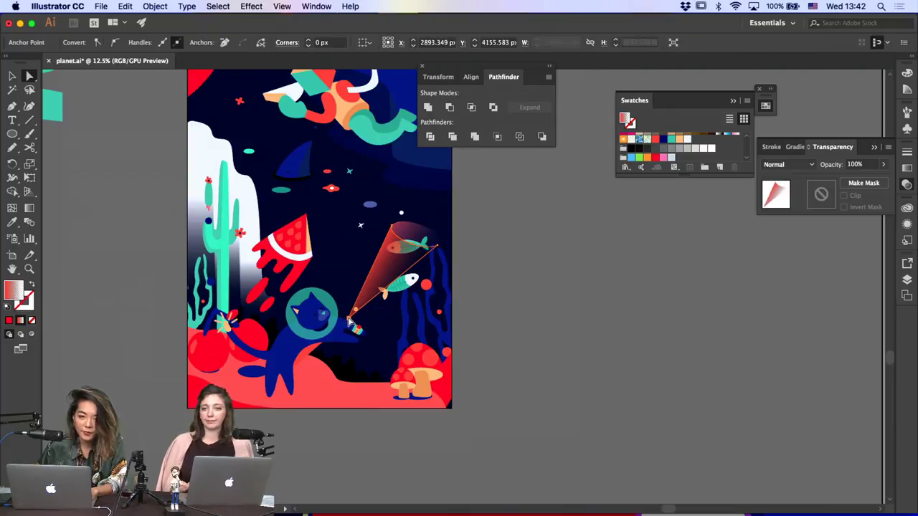
drag(352, 322, 362, 327)
click(540, 277)
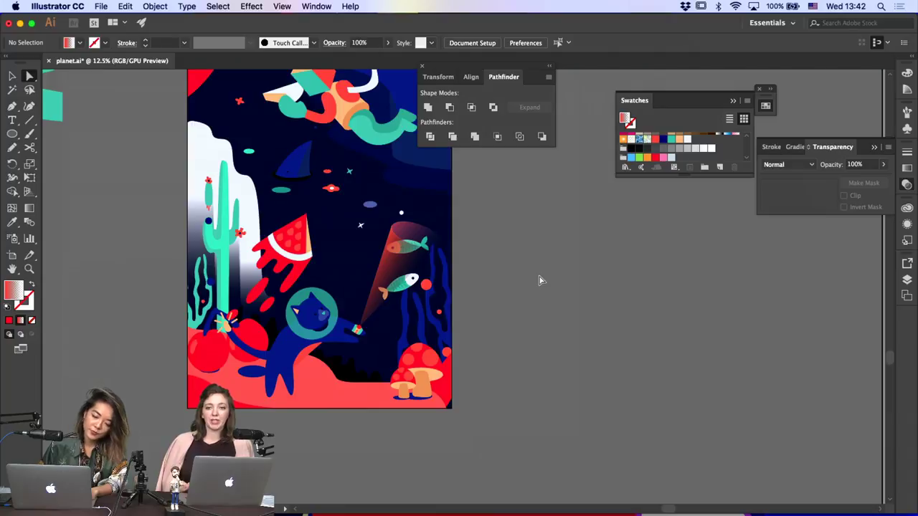
click(11, 77)
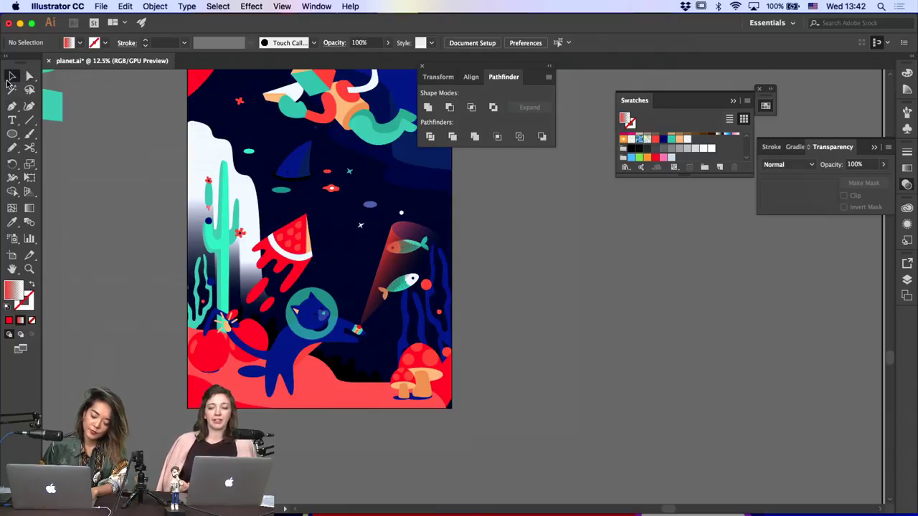
Cut the beam's ellipse end out of the way and ungroup the cat and the upper fish
click(432, 247)
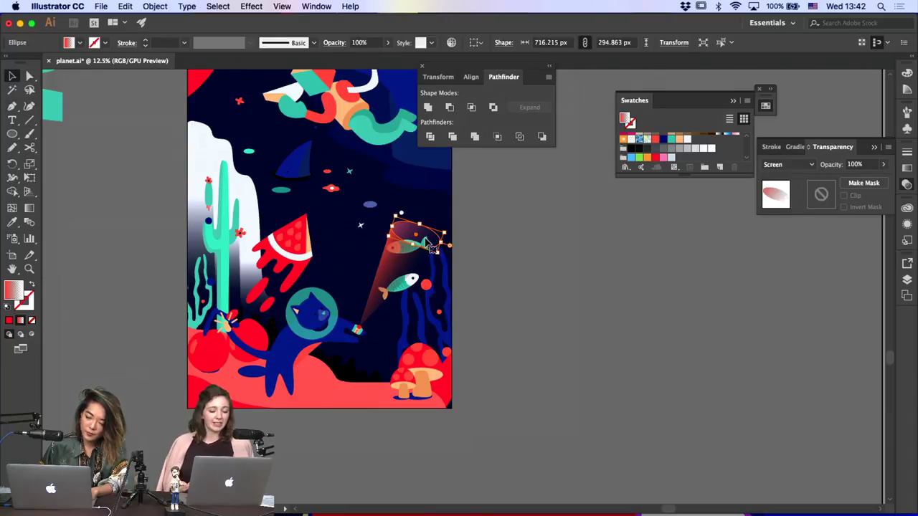
click(406, 254)
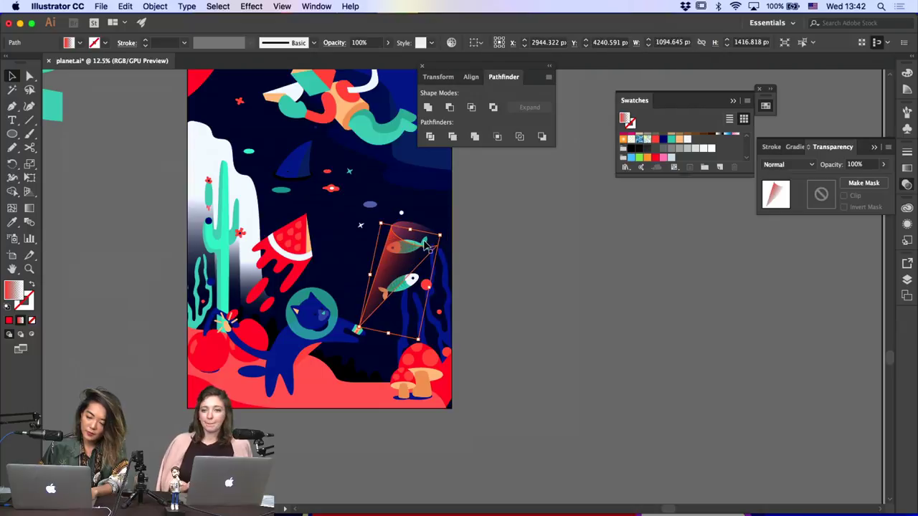
click(426, 241)
click(430, 245)
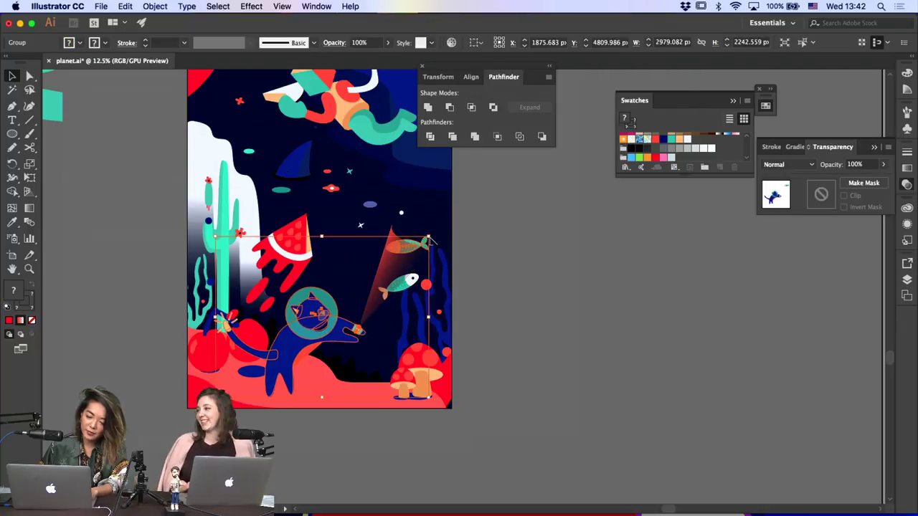
right_click(423, 244)
click(459, 341)
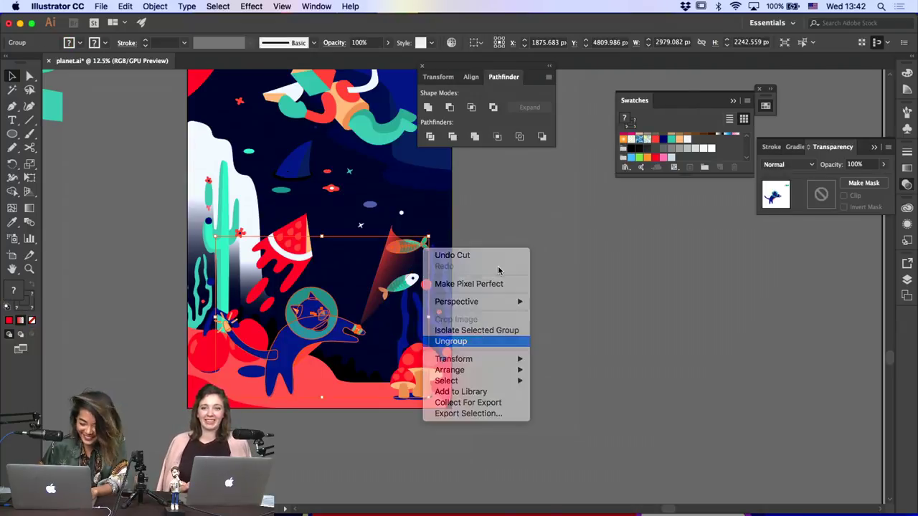
click(425, 245)
right_click(425, 245)
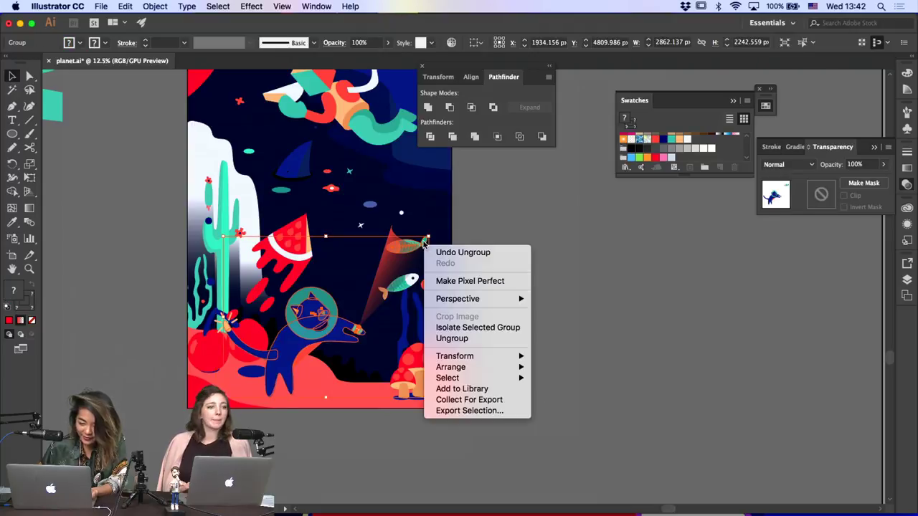
click(459, 338)
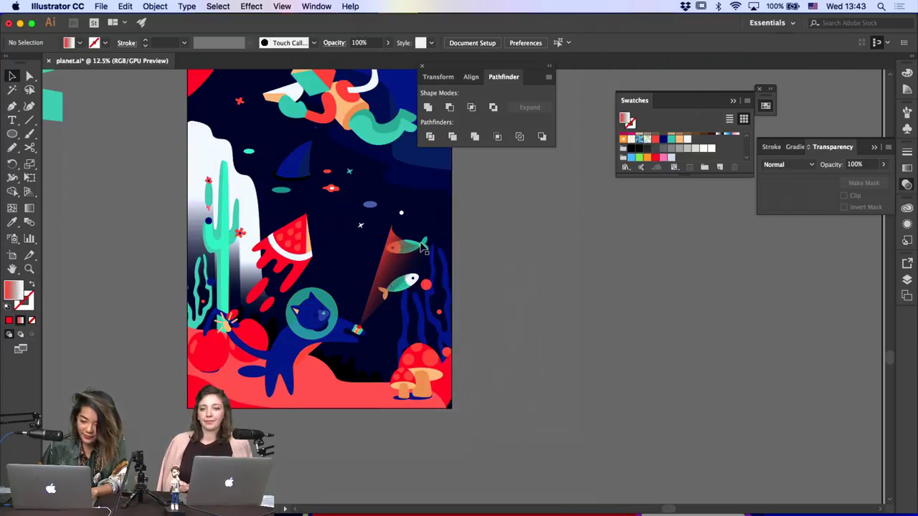
Rotate the upper fish into a steep head-down angle inside the beam and paste the ellipse end back in front
click(424, 248)
drag(430, 230, 414, 232)
key(super+f)
click(483, 255)
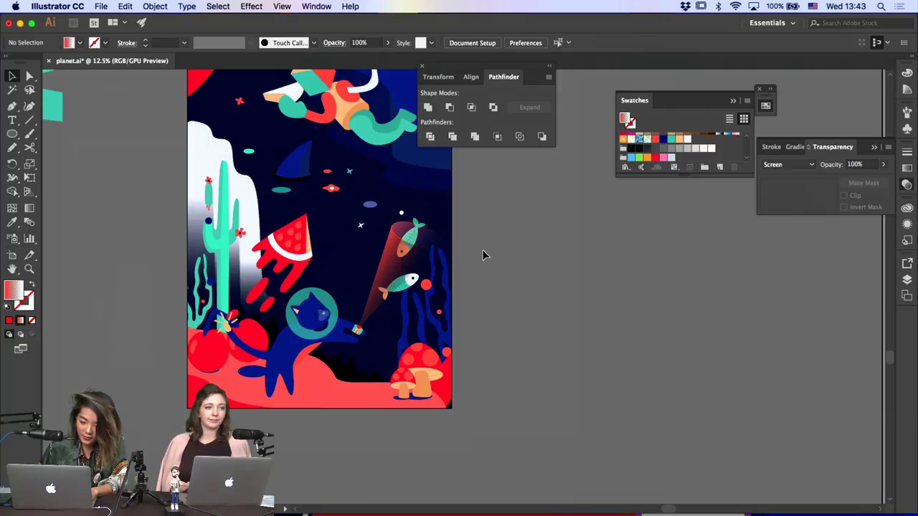
Nudge the upper fish slightly and move the lower fish left into the flashlight beam
click(409, 233)
drag(414, 275, 404, 273)
click(481, 292)
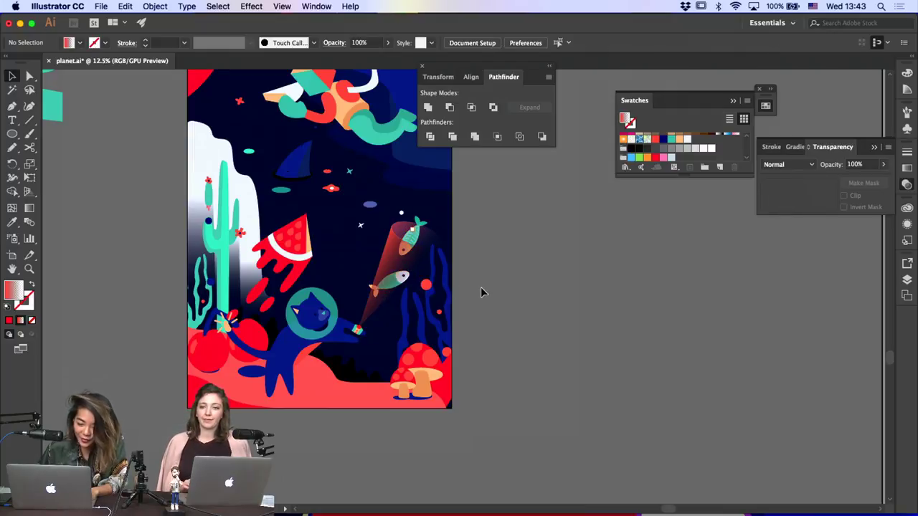
scroll(580, 291, up, 5)
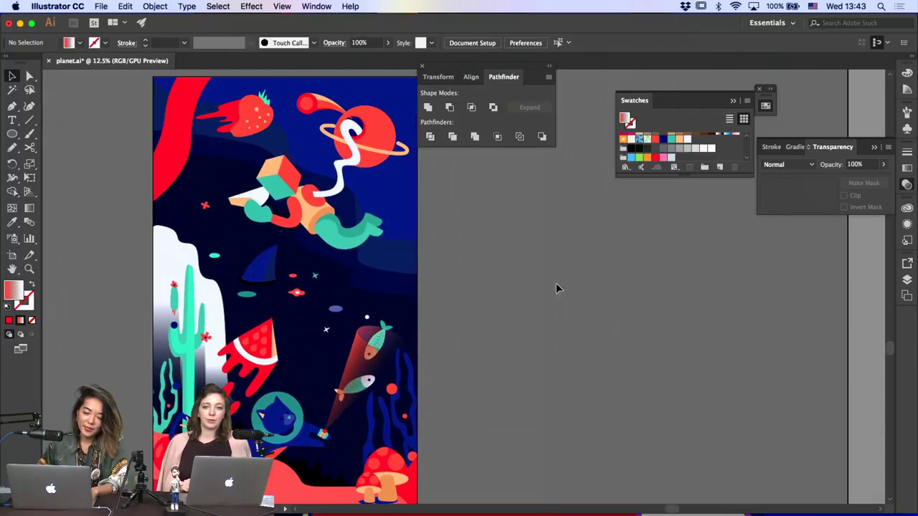
click(249, 199)
double_click(249, 199)
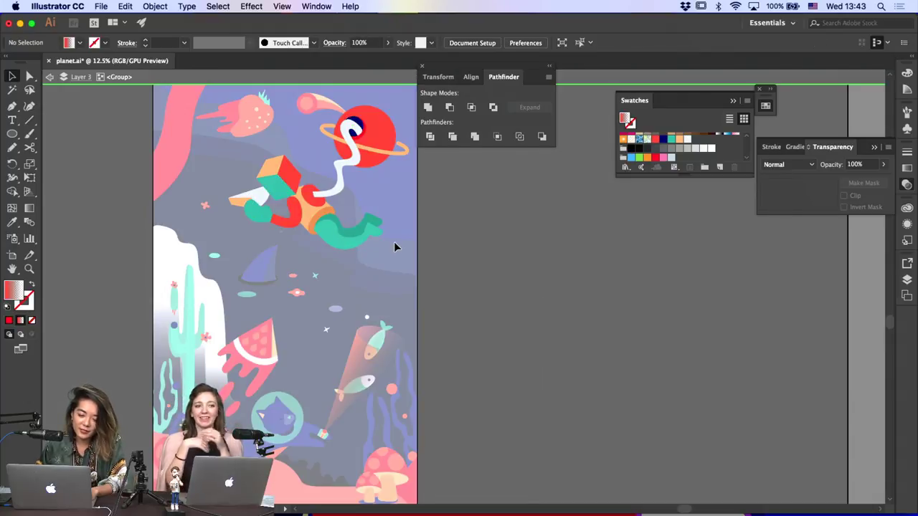
key(a)
double_click(489, 264)
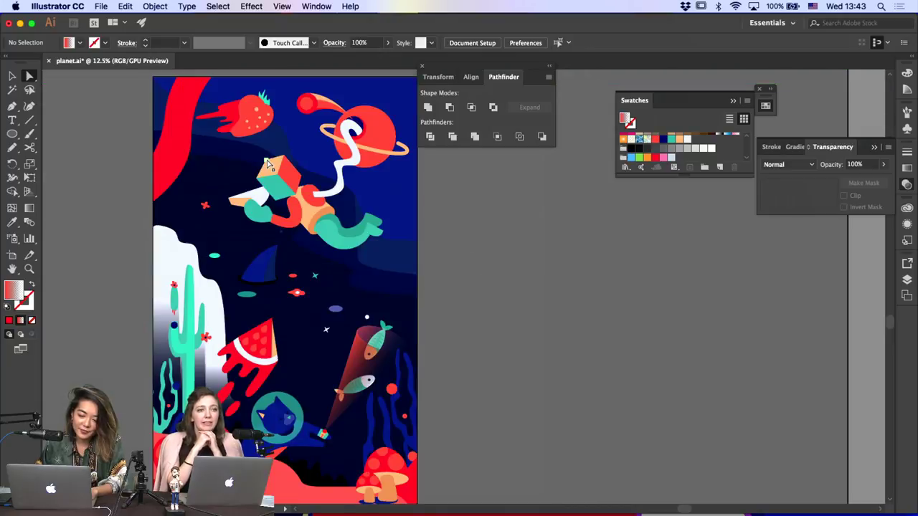
Try deleting the astronaut and ringed planet group, and undo the deletion
click(13, 75)
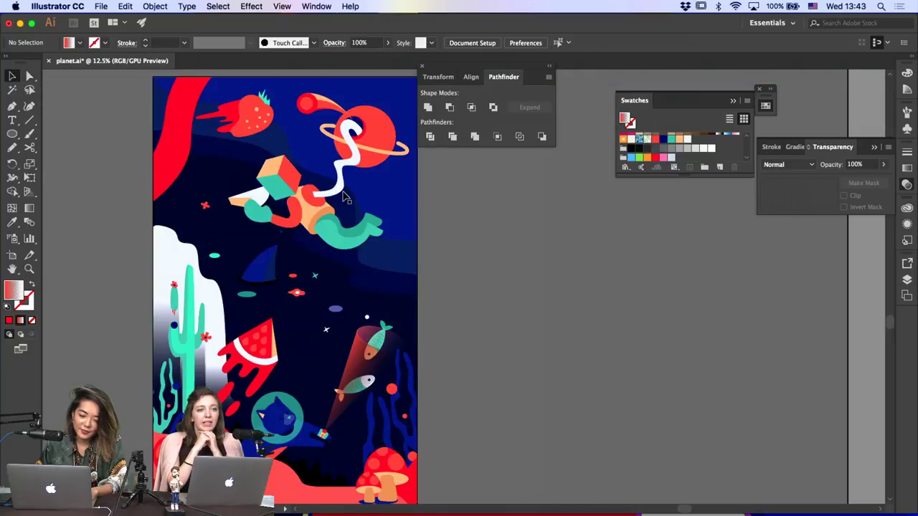
click(308, 226)
key(Delete)
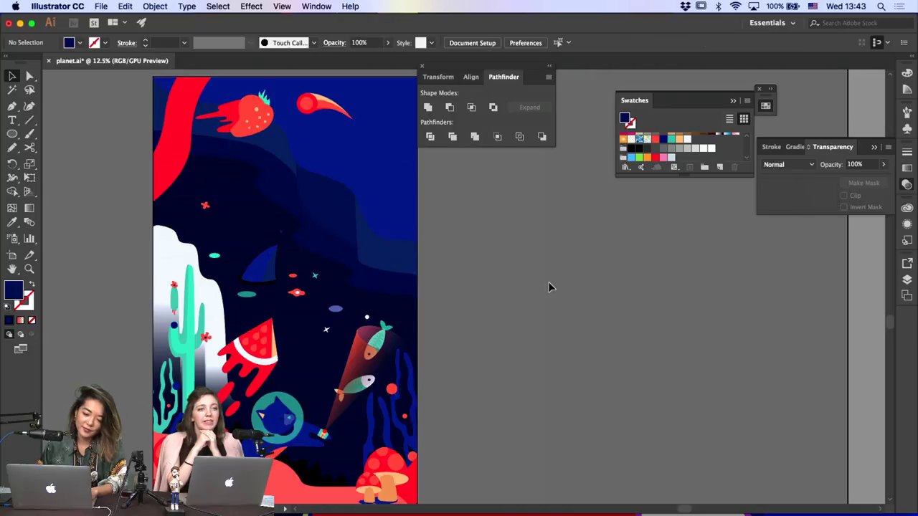
key(super+z)
click(557, 244)
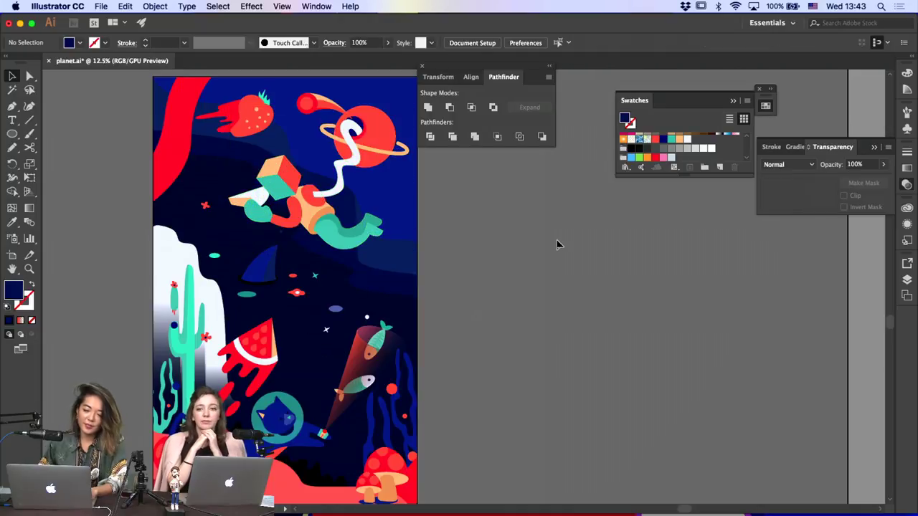
Move the large red curved shape in the illustration's upper left corner off the artboard to the left
key(super+minus)
scroll(427, 283, right, 3)
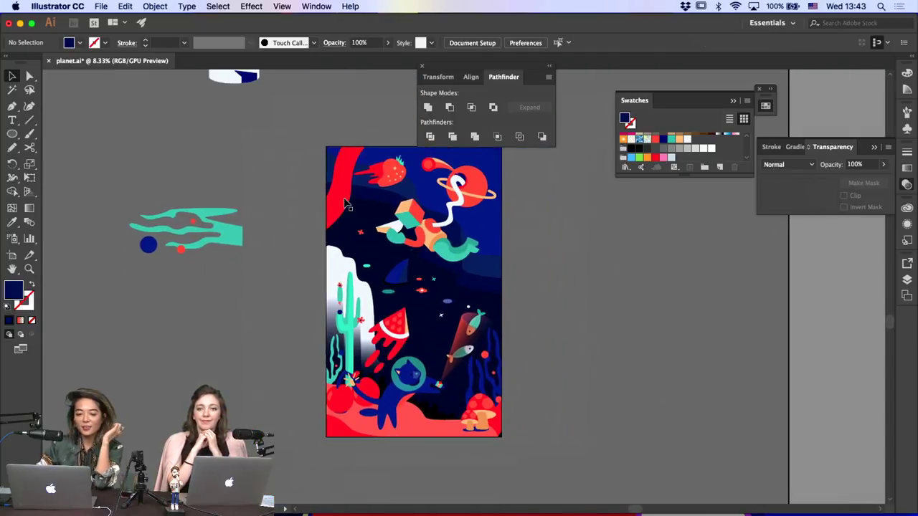
drag(345, 201, 275, 203)
Move the dripping watermelon slice up and slightly right, towards the shark fin, and deselect it
drag(394, 324, 400, 306)
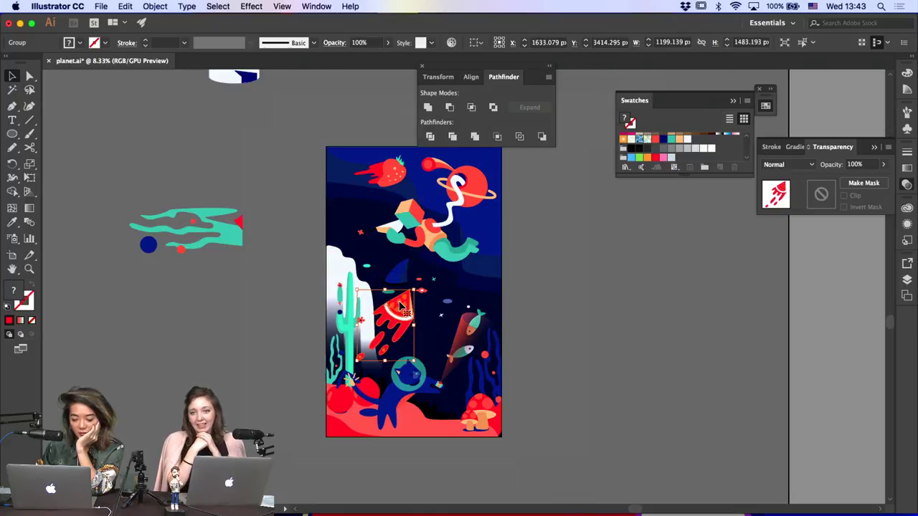
click(405, 346)
click(508, 363)
click(571, 333)
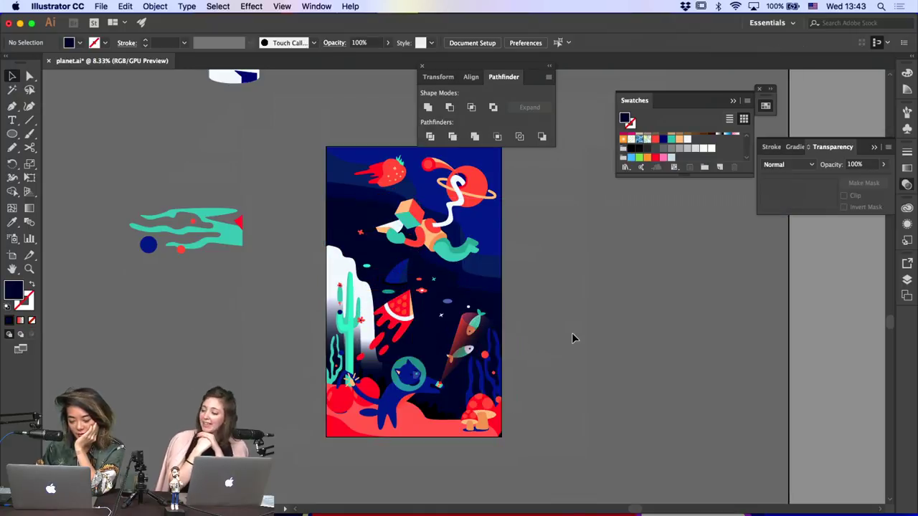
click(463, 294)
click(513, 265)
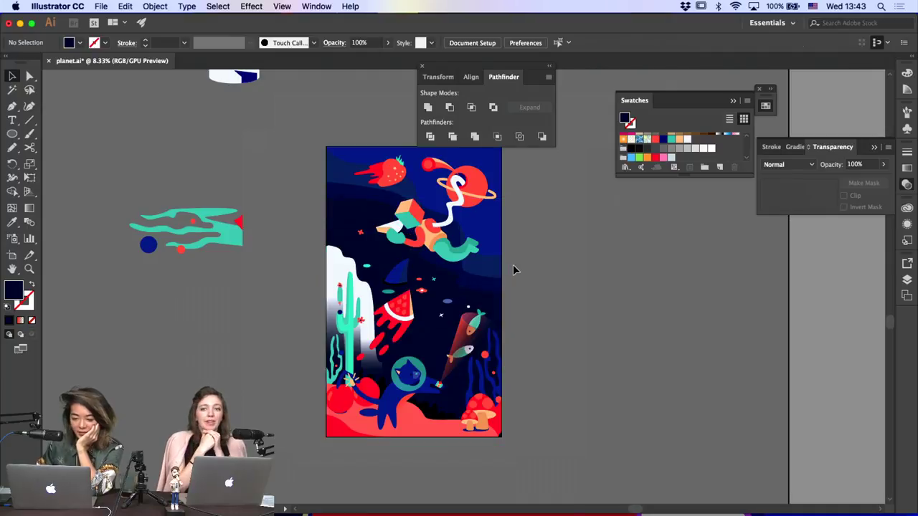
Move the comet from beside the ringed planet to the dark area below the strawberry
click(439, 171)
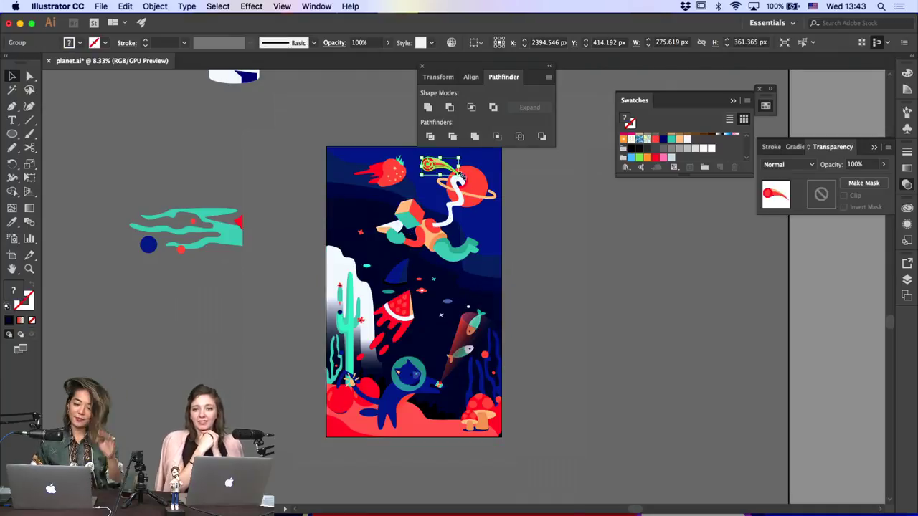
drag(460, 175, 368, 208)
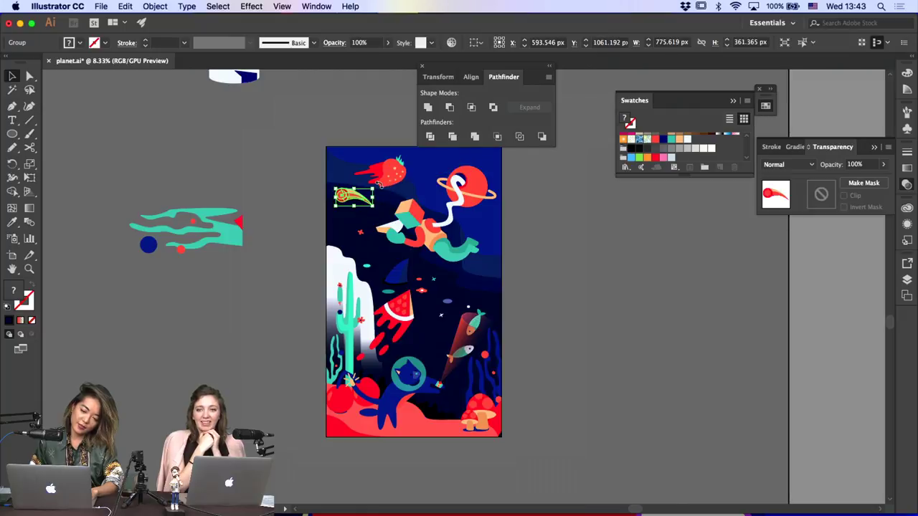
click(541, 242)
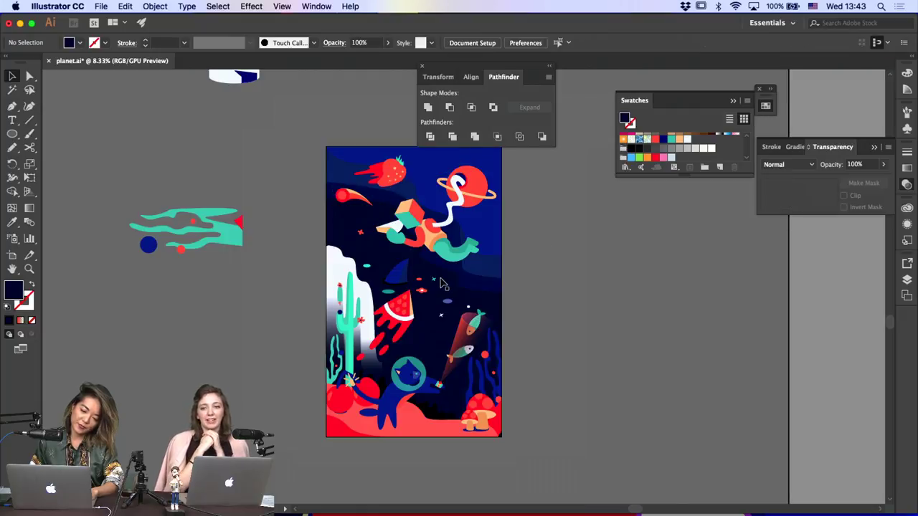
Recolor the shaded right part of the shark fin black
click(403, 278)
key(a)
click(524, 277)
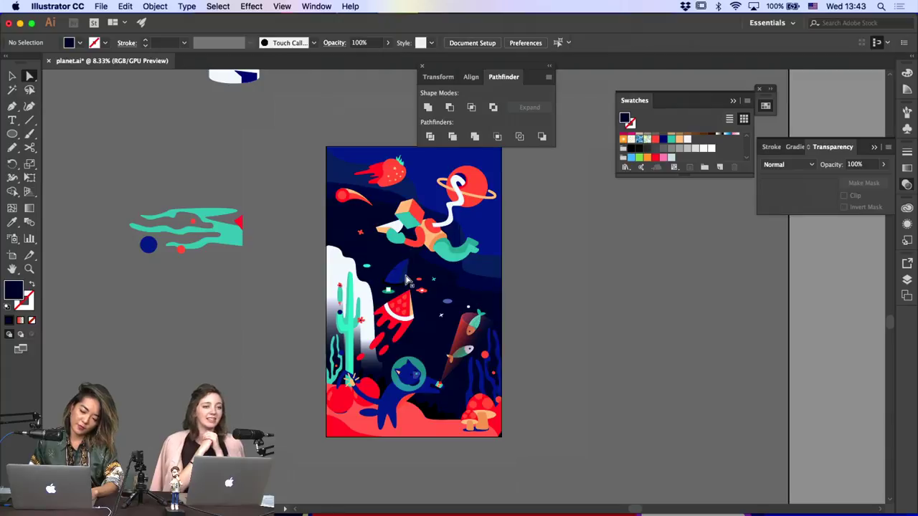
click(406, 276)
click(12, 221)
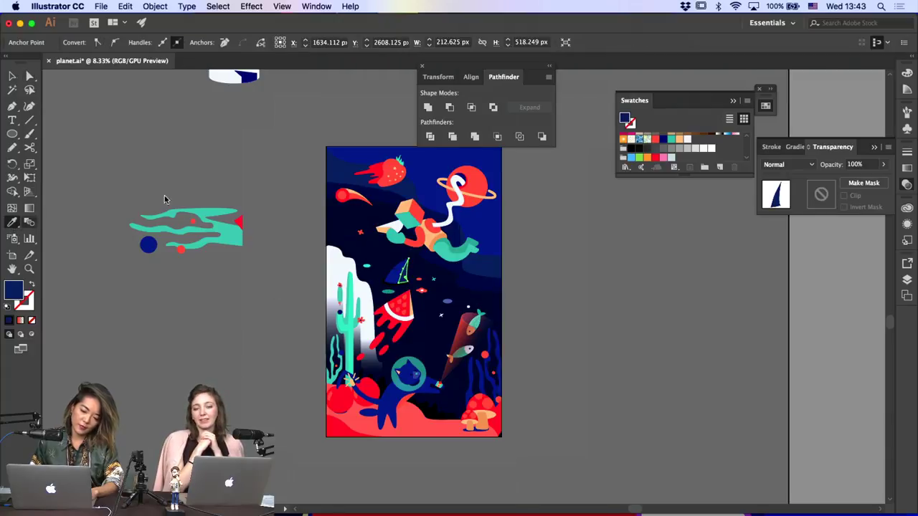
click(461, 151)
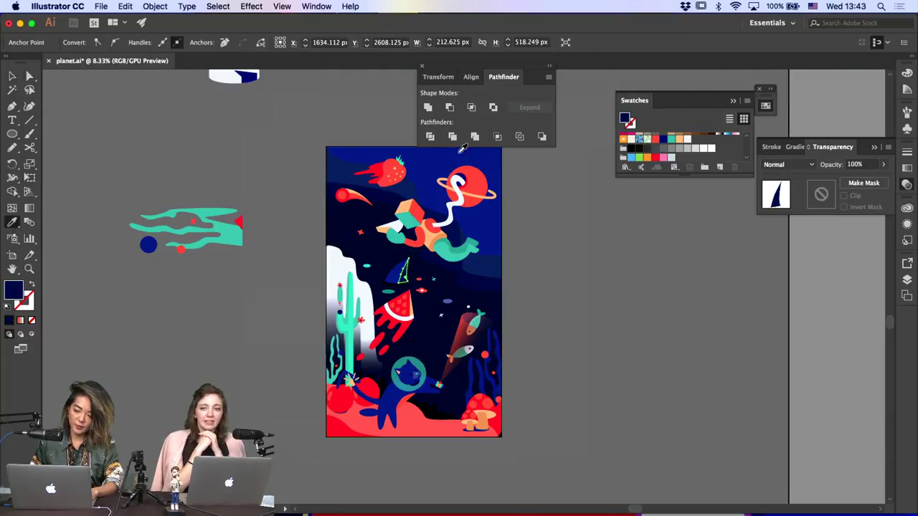
click(637, 150)
key(a)
click(622, 214)
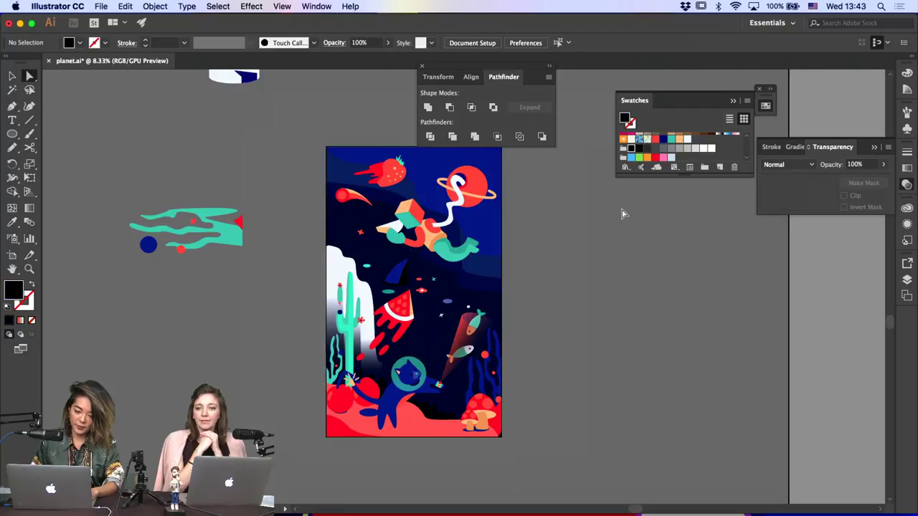
Scale the dripping watermelon slice down between the cactus and the cat
scroll(623, 214, down, 2)
scroll(622, 214, right, 2)
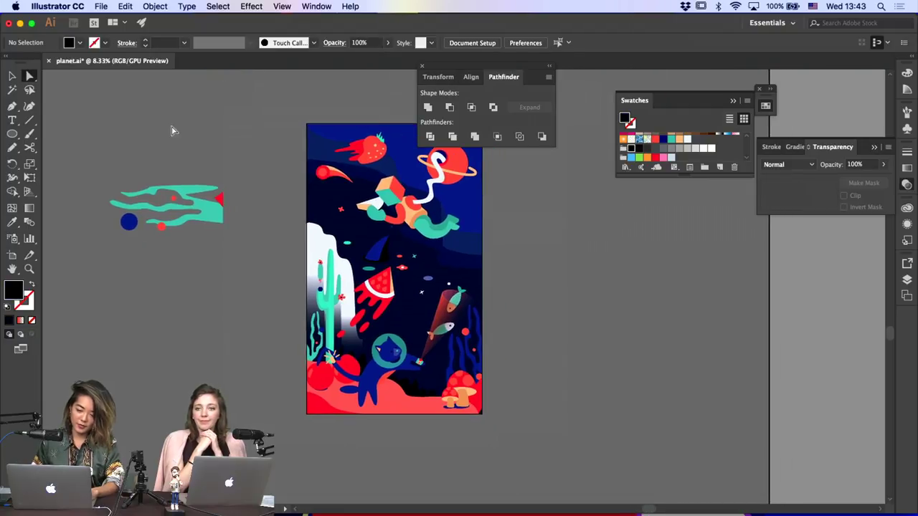
click(11, 75)
click(393, 268)
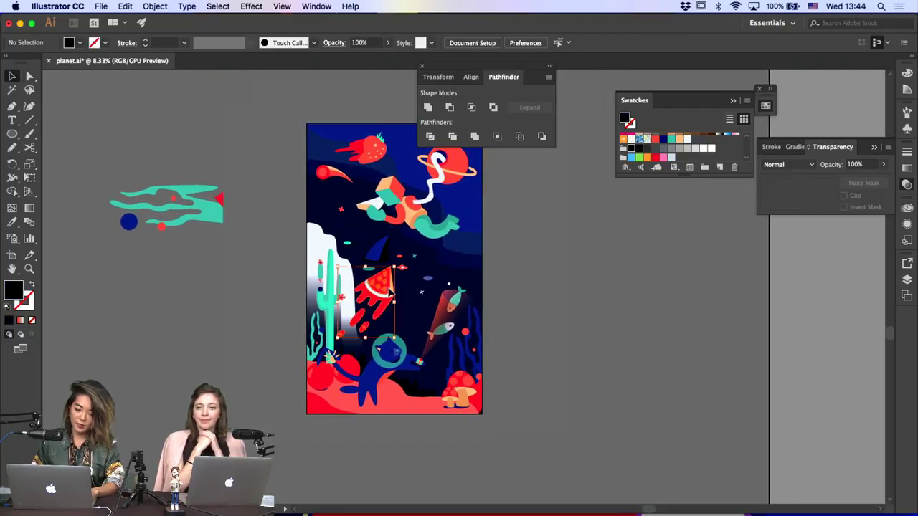
drag(393, 267, 379, 286)
click(500, 297)
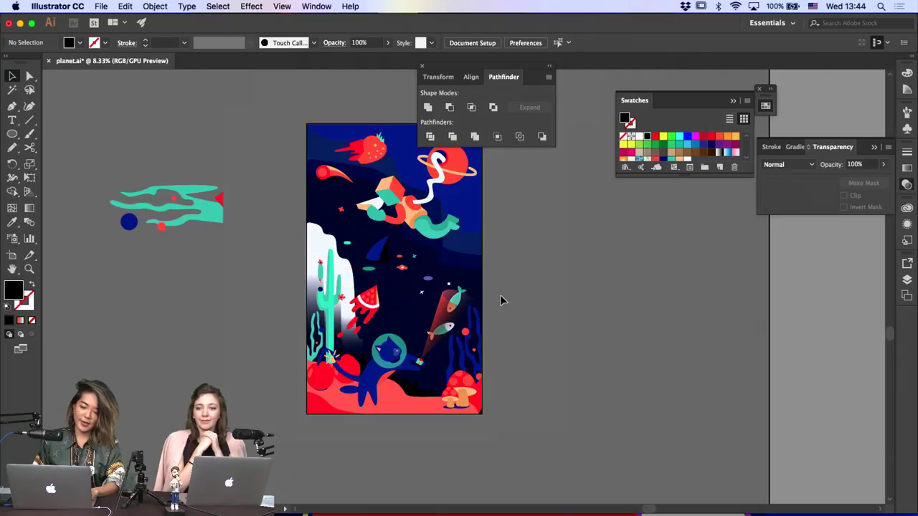
Try to enlarge the cat together with its flashlight beam and ellipse end, and shift them up and left
click(393, 358)
shift+click(441, 325)
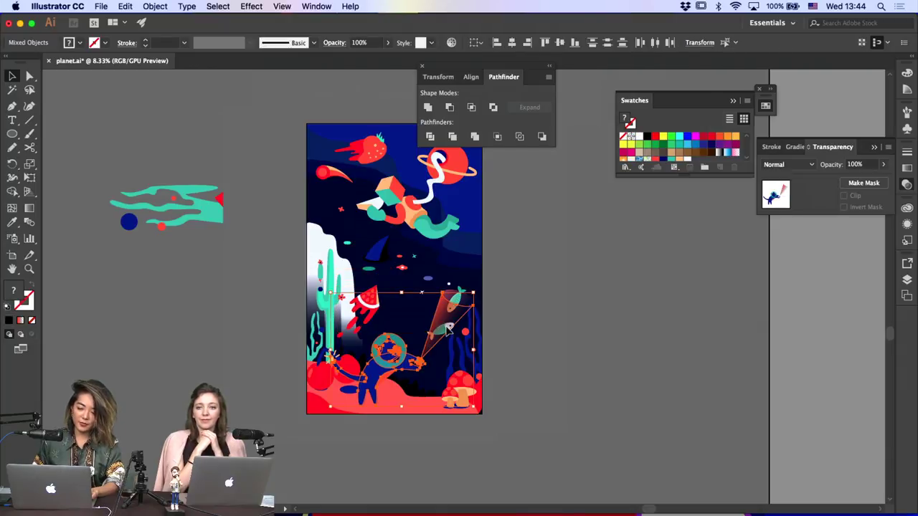
shift+click(446, 327)
shift+click(459, 298)
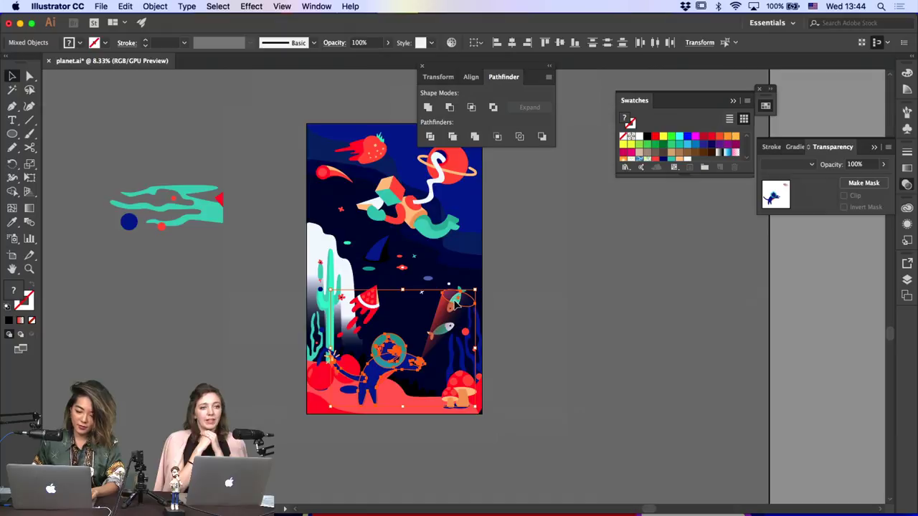
shift+click(462, 294)
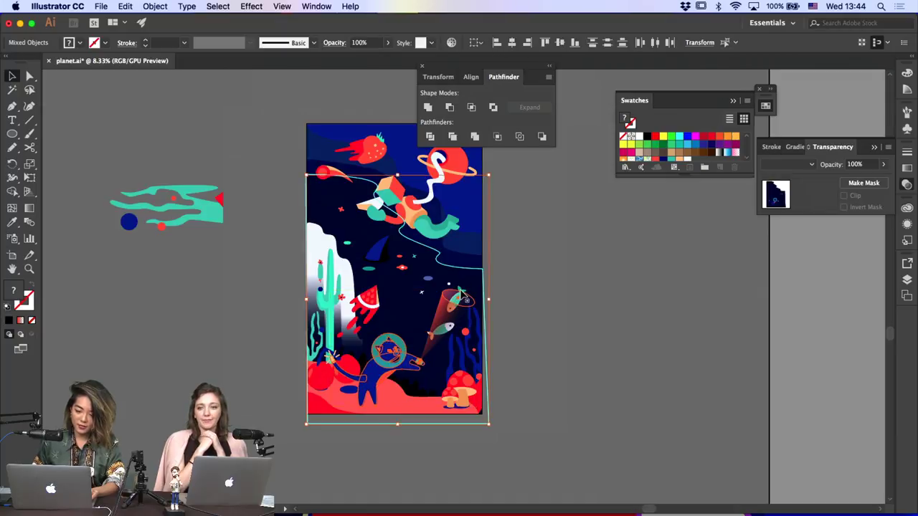
shift+click(477, 282)
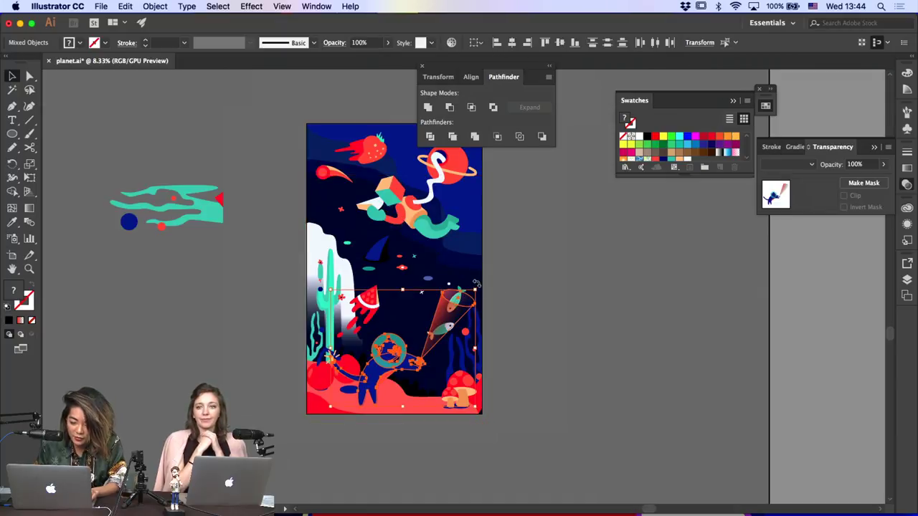
mouse_move(475, 290)
mouse_down()
mouse_move(508, 263)
mouse_move(471, 281)
mouse_up()
click(563, 283)
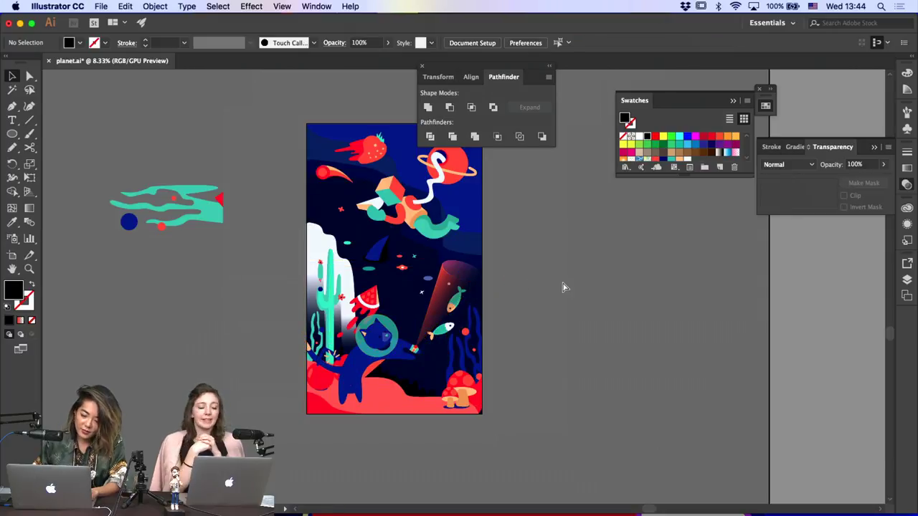
Undo the enlargement and move of the cat and flashlight beam
key(super+equal)
key(super+z)
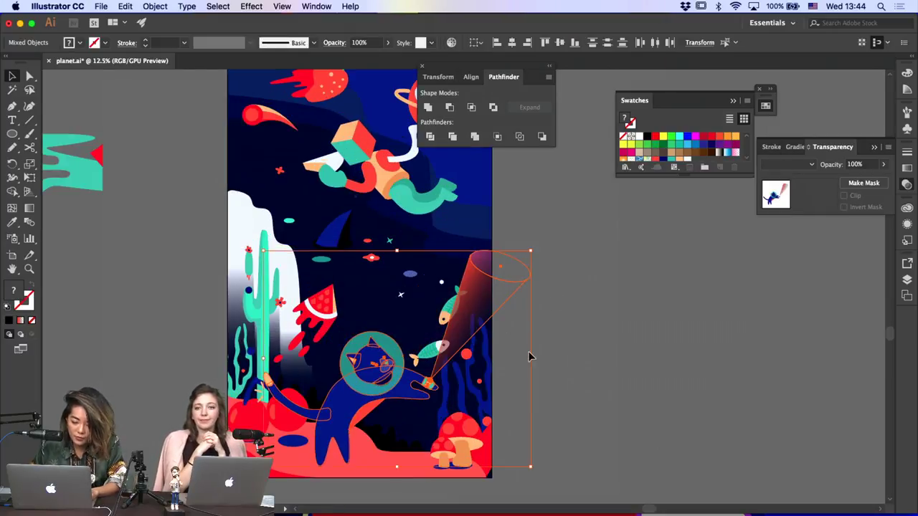
key(super+z)
click(482, 352)
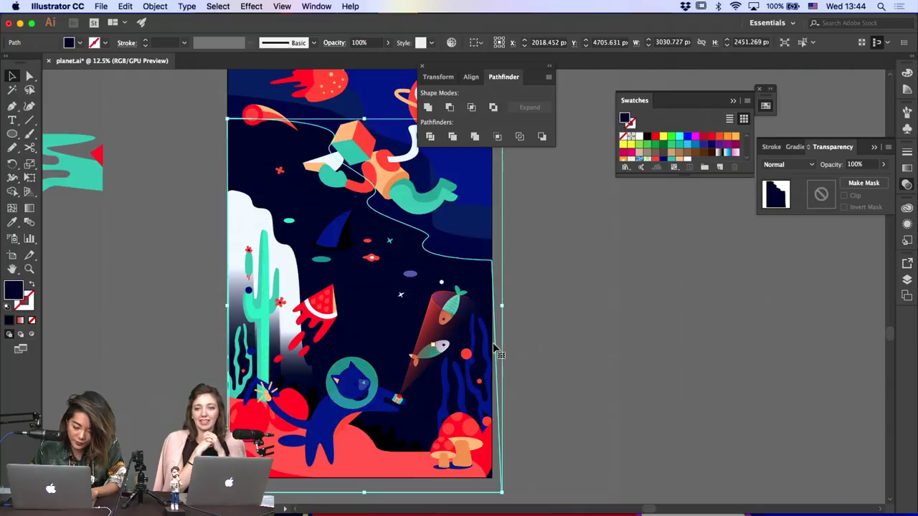
Try to enlarge the cat, both fish, the flashlight beam and its ellipse end together, and shift them left
click(358, 405)
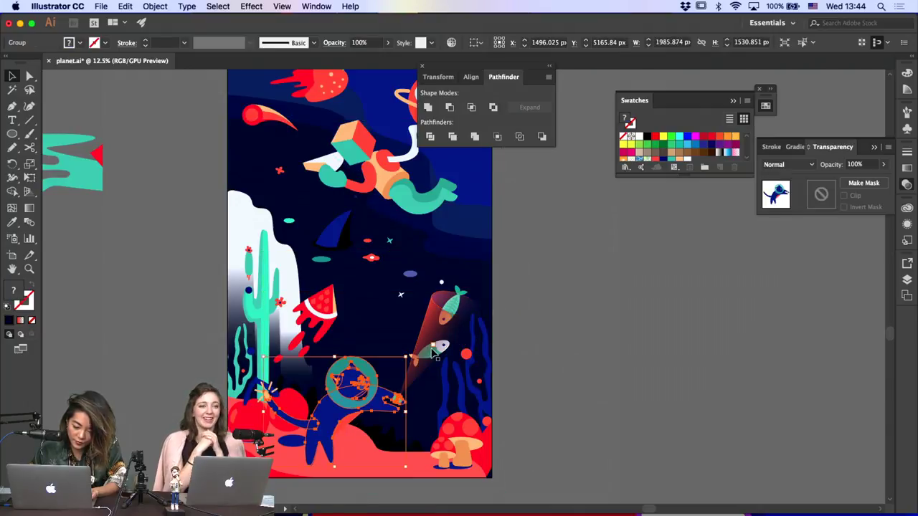
shift+click(459, 292)
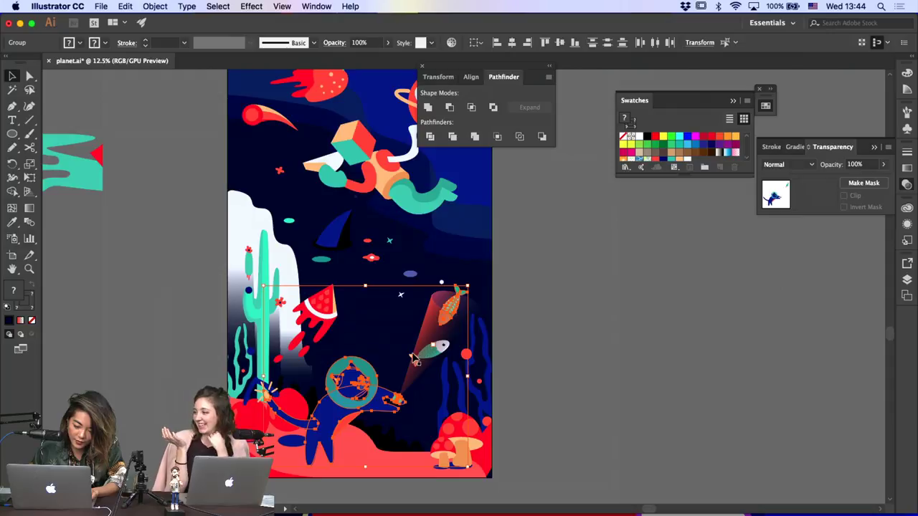
shift+click(428, 337)
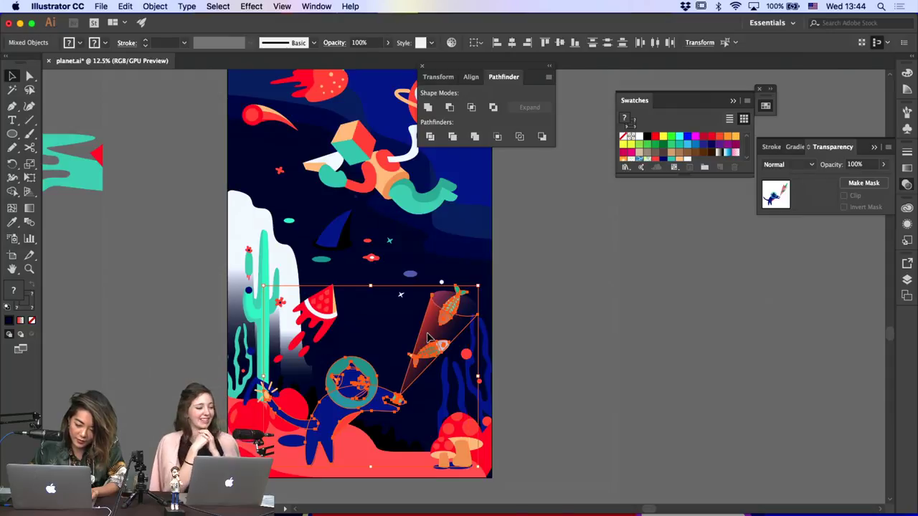
shift+click(448, 294)
drag(482, 285, 514, 257)
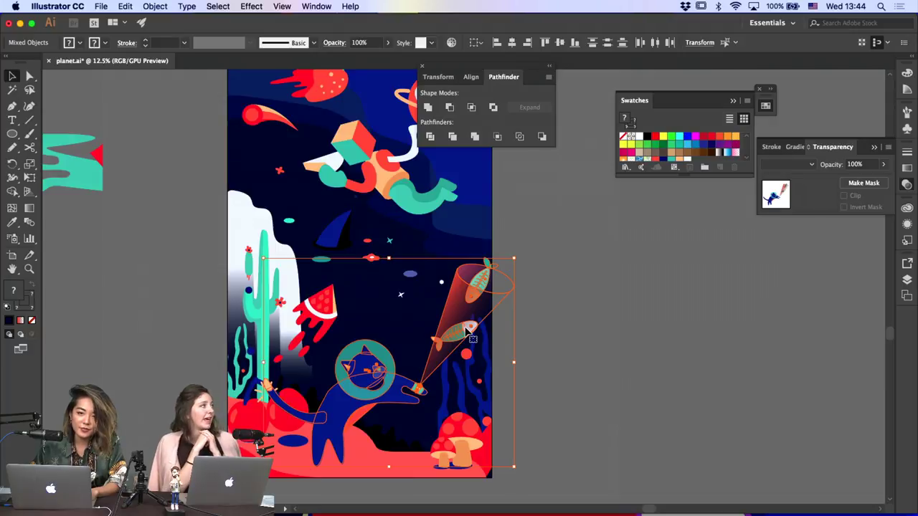
drag(466, 330, 432, 329)
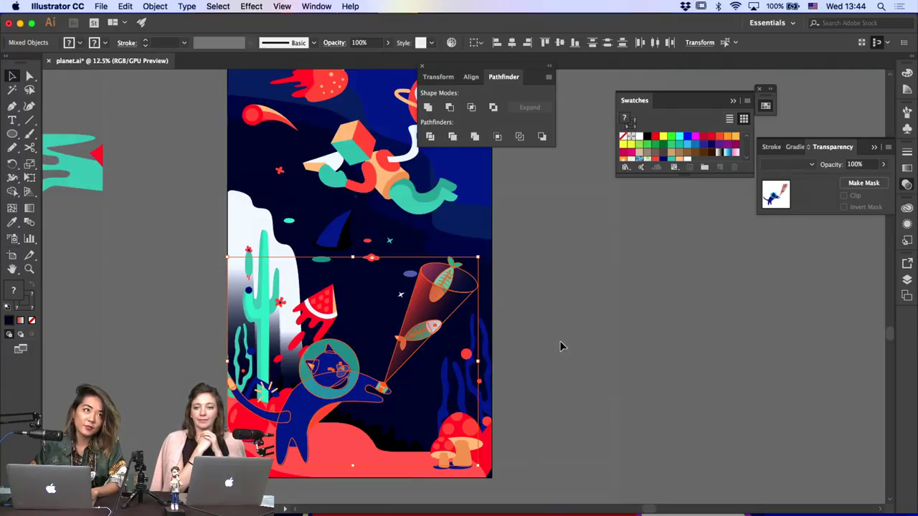
Undo the enlargement and leftward shift of the cat, fish and flashlight beam, and clear the selection
key(super+z)
key(super+z)
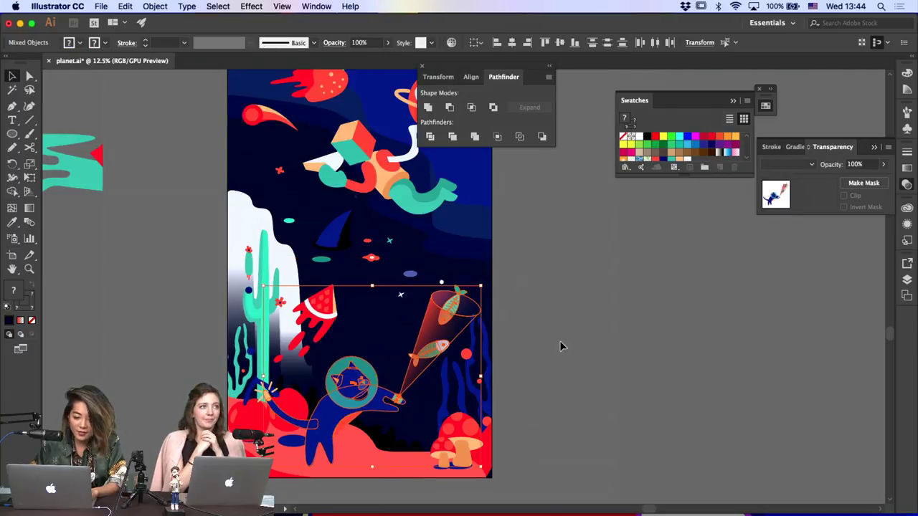
click(560, 347)
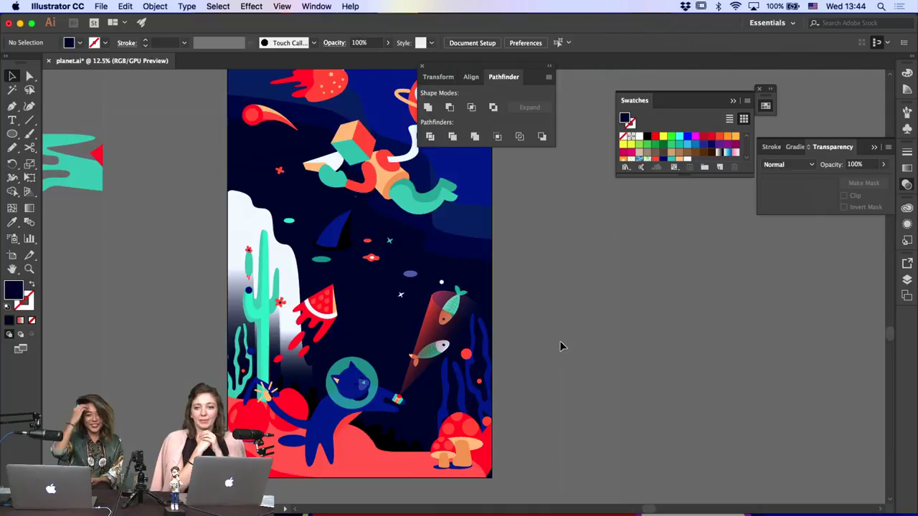
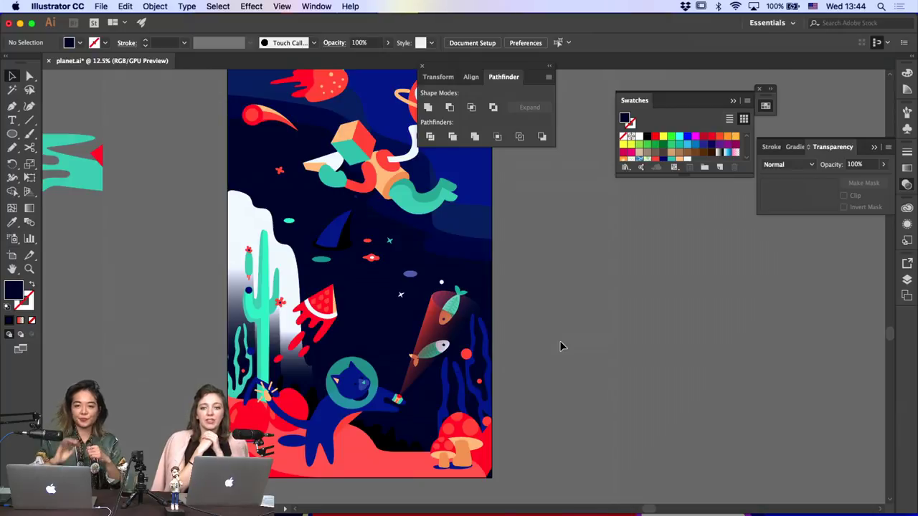
Group the cat, both fish and the flashlight beam into one object, leaving the cherries out
key(super+minus)
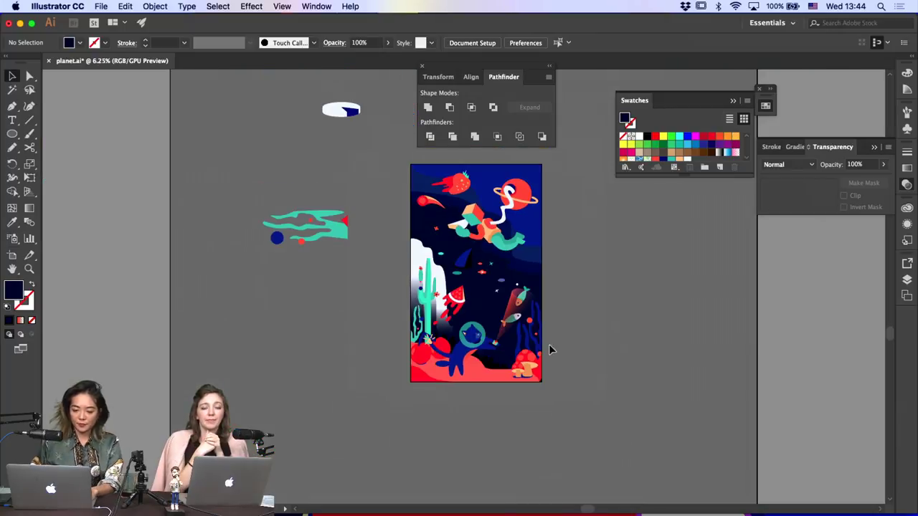
key(super+plus)
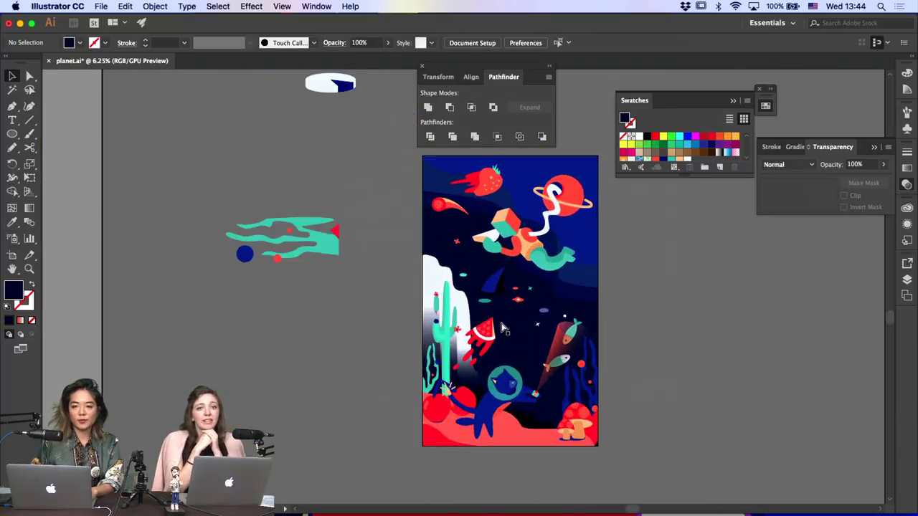
scroll(502, 329, right, 5)
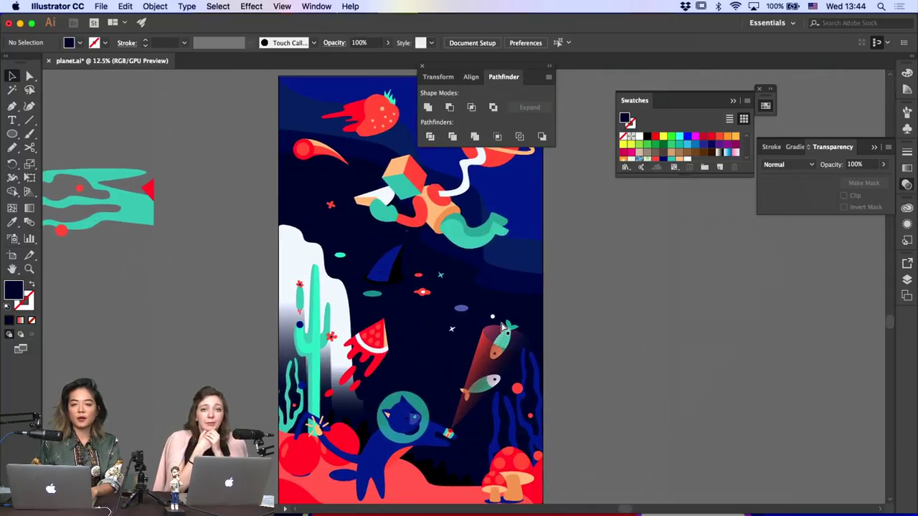
key(super+minus)
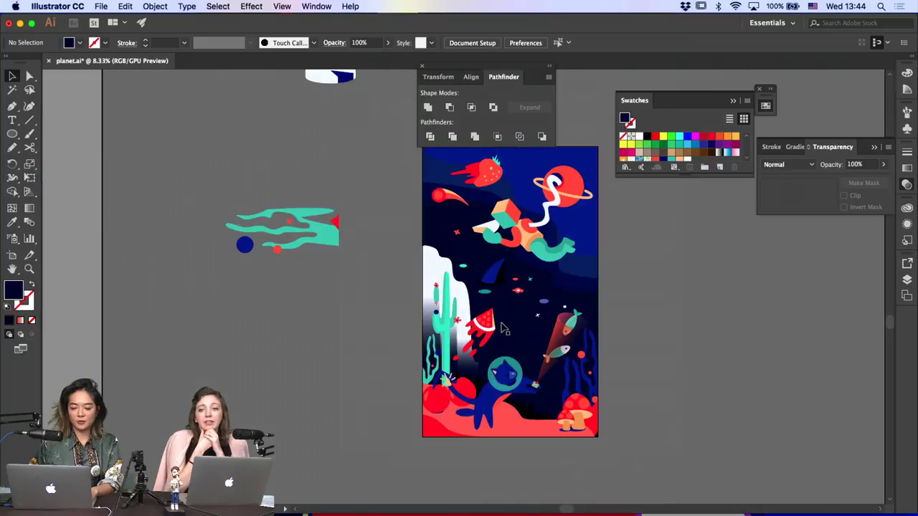
scroll(383, 334, right, 6)
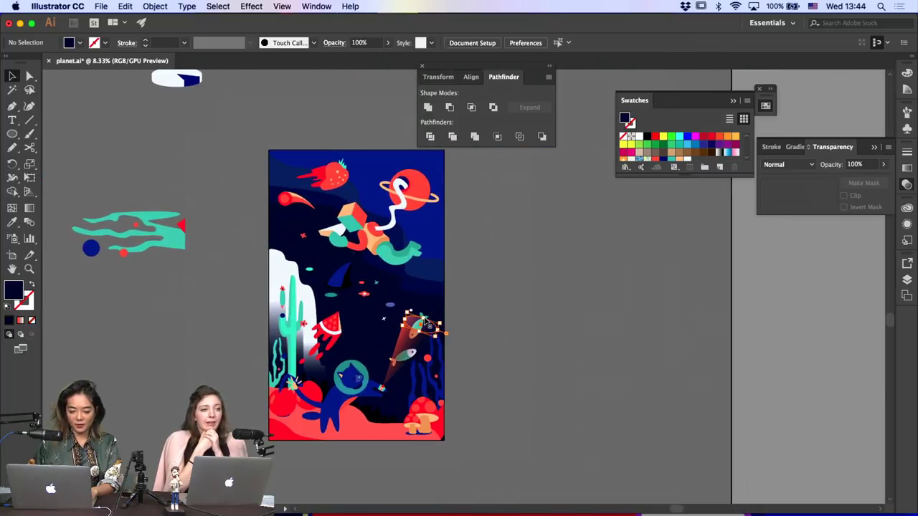
click(423, 317)
click(487, 309)
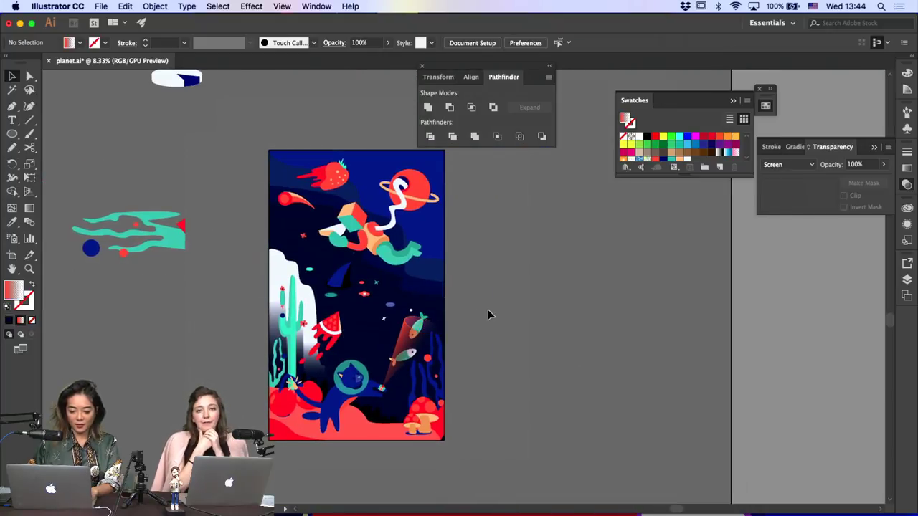
click(414, 328)
shift+click(393, 361)
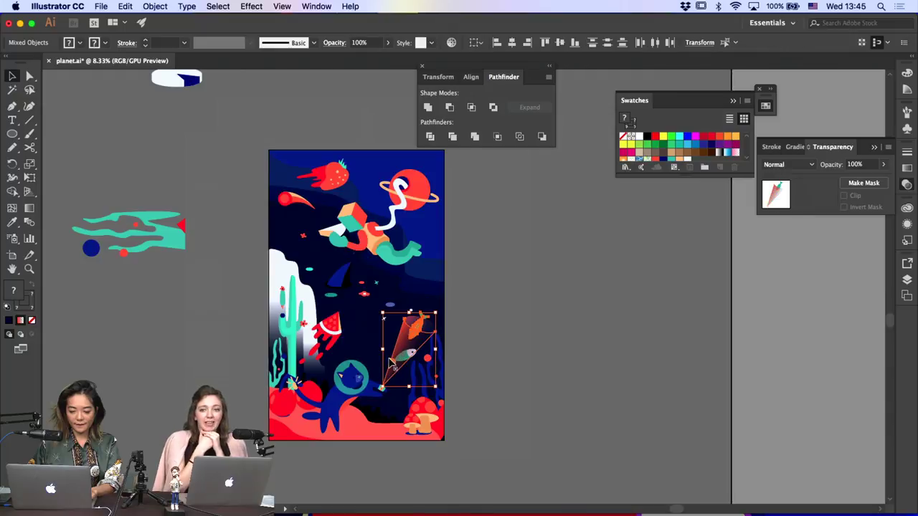
shift+click(369, 380)
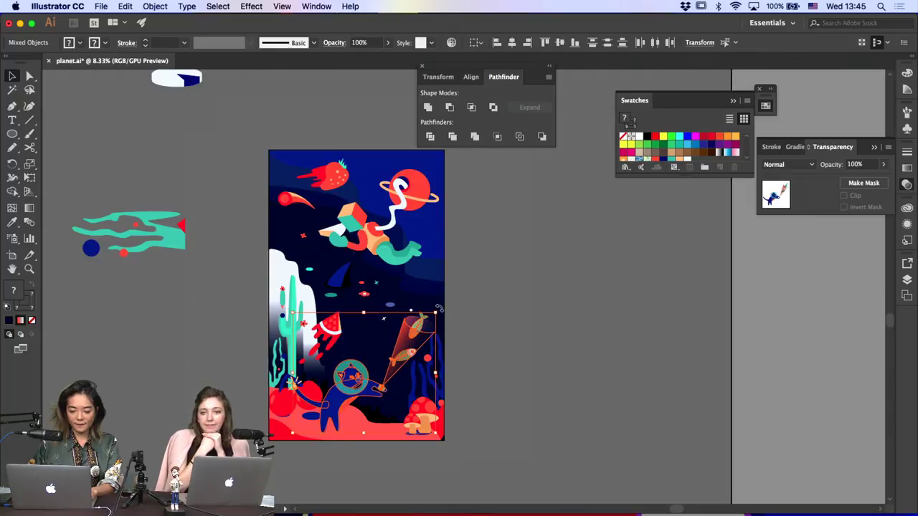
key(super+g)
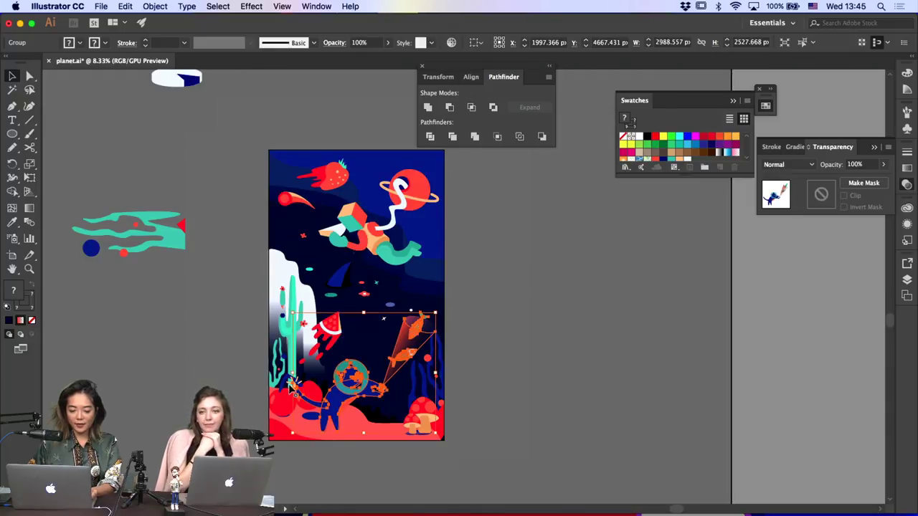
shift+click(296, 382)
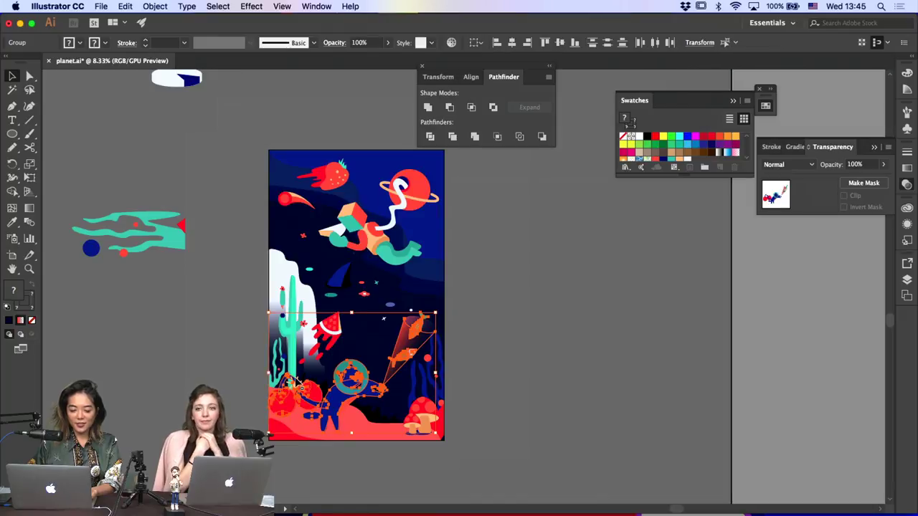
shift+click(296, 383)
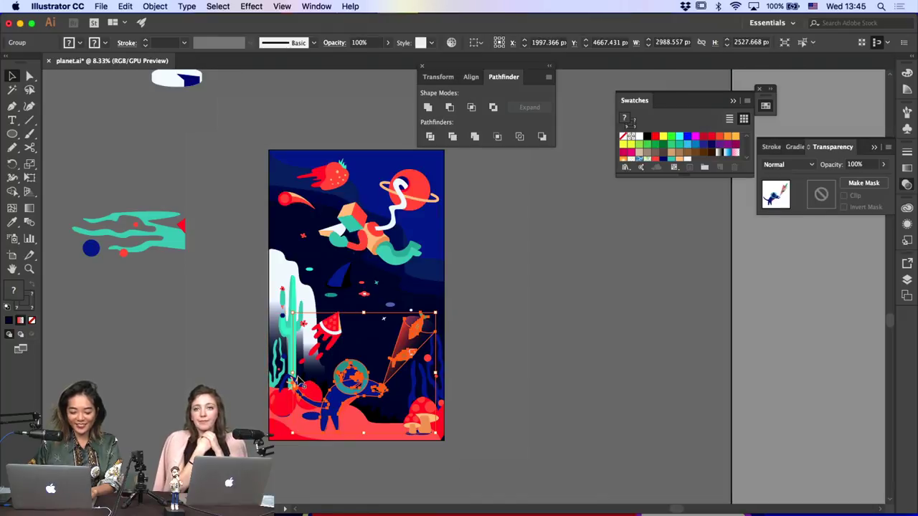
Try deleting the grouped cat, fish and flashlight beam from the scene, and restore them
key(super+equal)
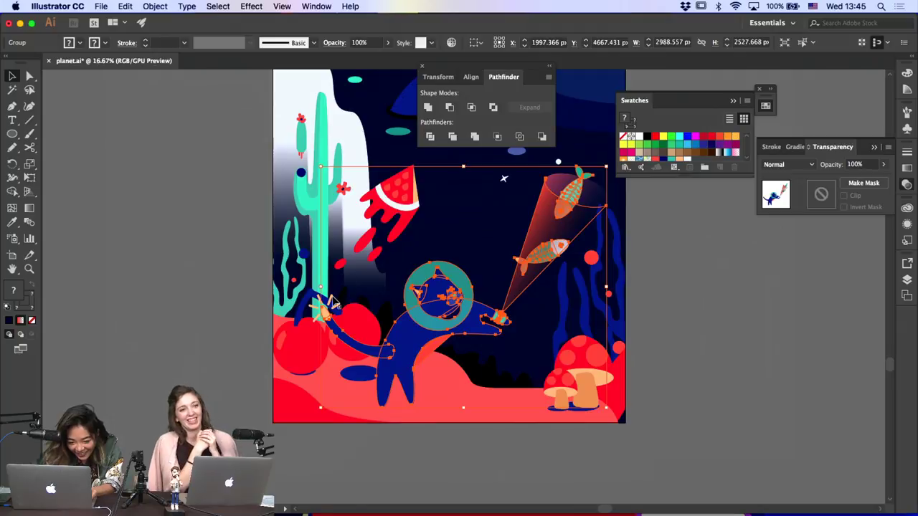
key(Delete)
key(super+z)
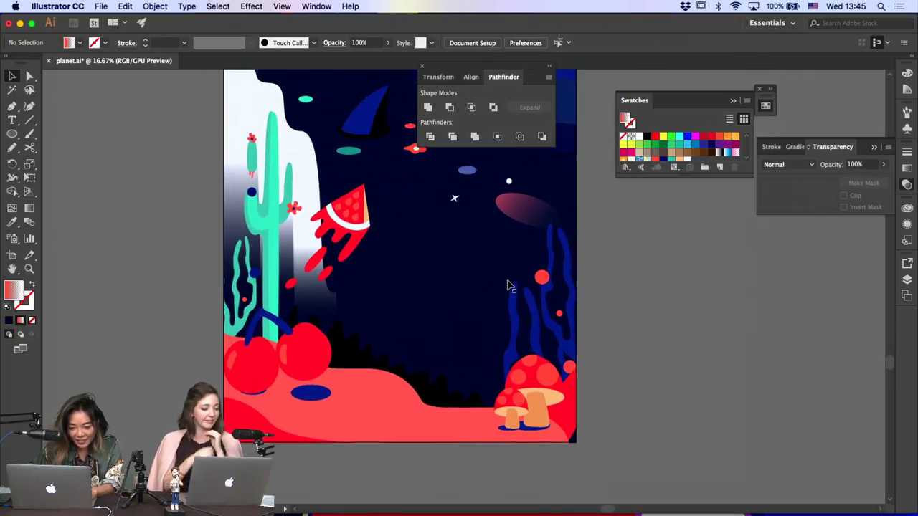
key(super+minus)
key(super+minus)
key(super+minus)
scroll(508, 285, up, 2)
scroll(507, 285, right, 2)
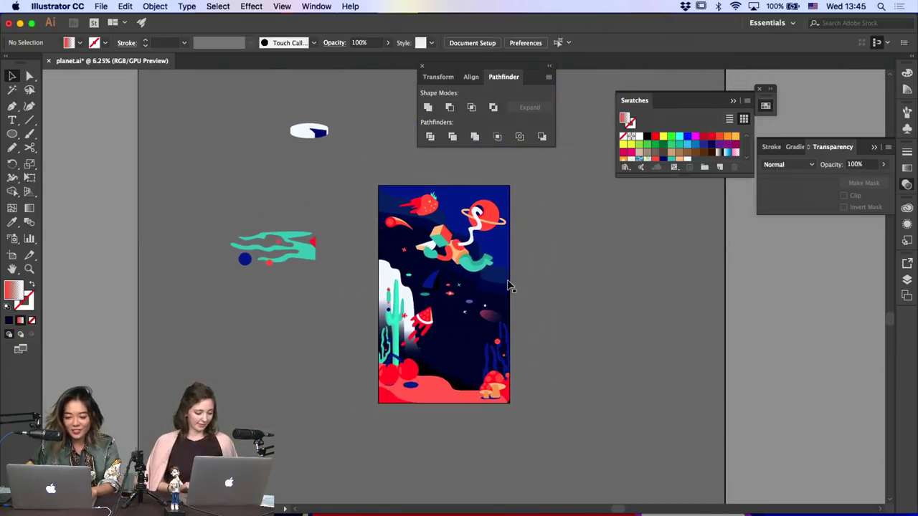
key(super+z)
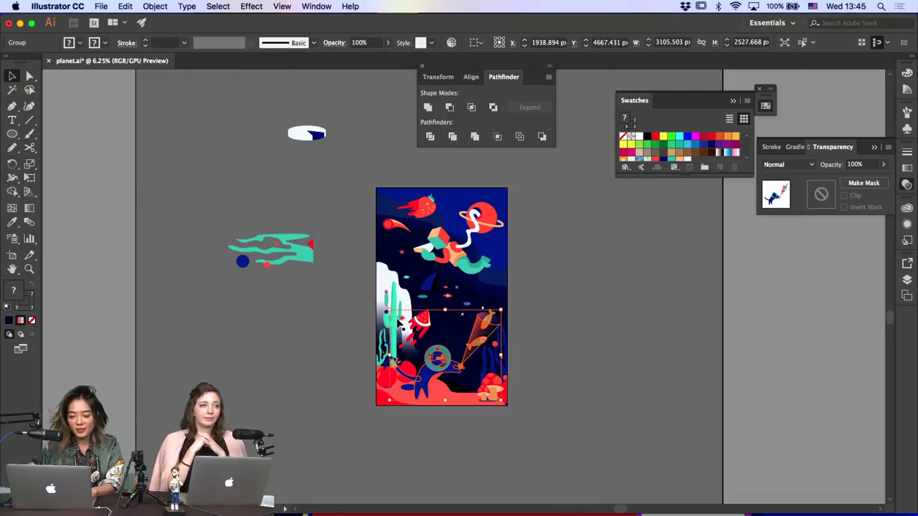
Try scaling the cat and flashlight group up toward the upper left and nudging it right, and undo both changes
drag(387, 309, 362, 287)
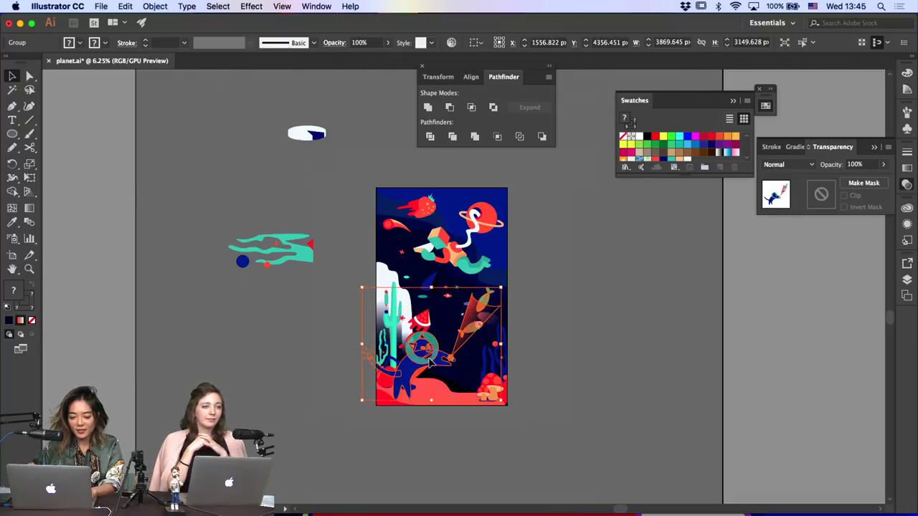
drag(444, 357, 451, 354)
click(547, 368)
key(super+z)
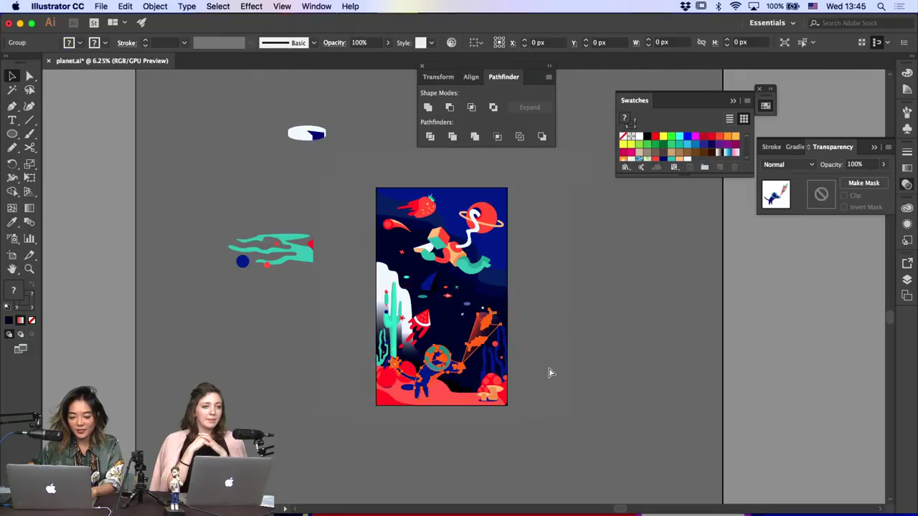
key(super+z)
Recolor the blue ellipse beside the cat's legs coral red by sampling the color with the Eyedropper
click(448, 387)
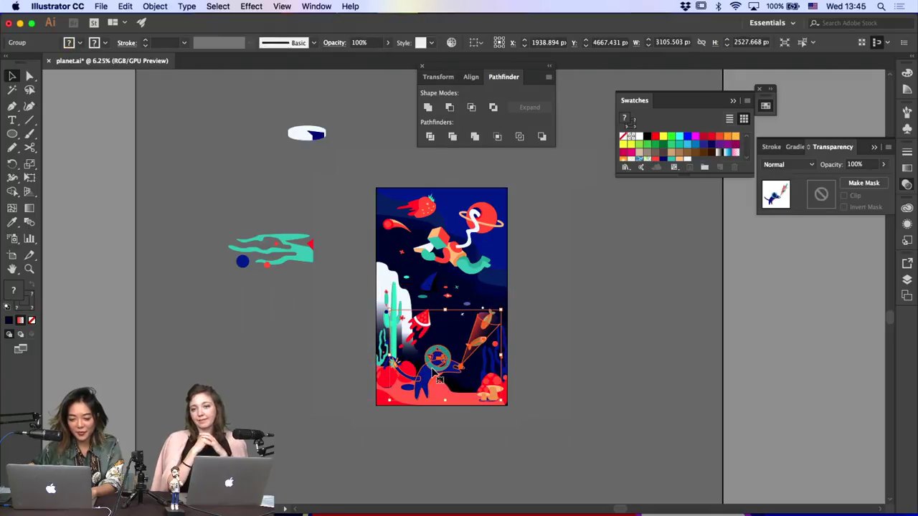
key(a)
click(407, 395)
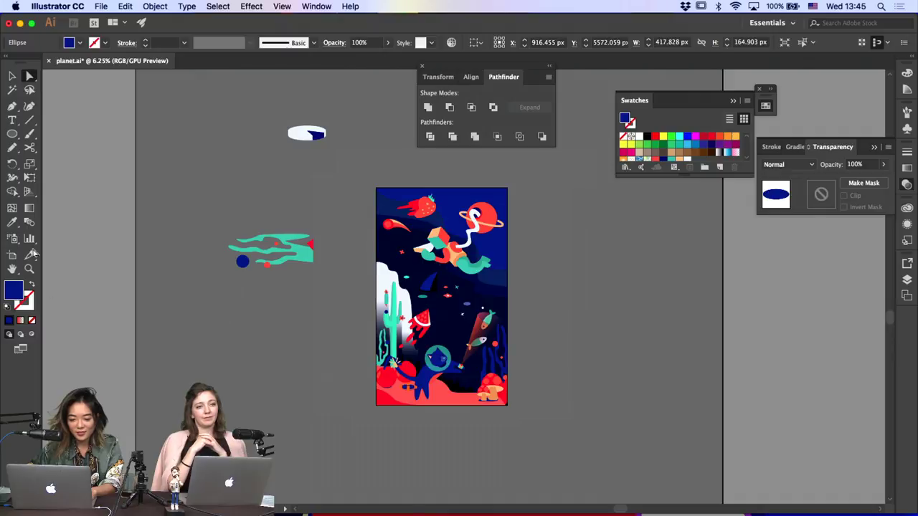
click(13, 224)
click(428, 193)
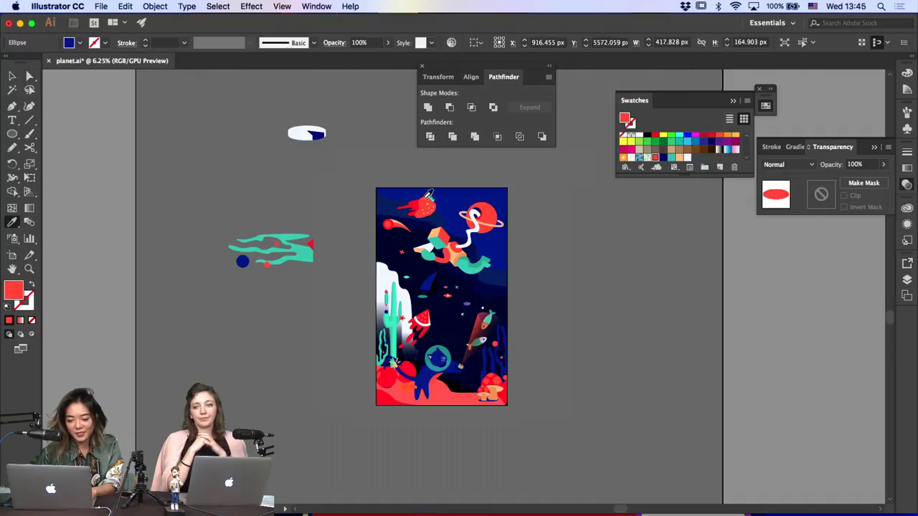
key(v)
click(558, 334)
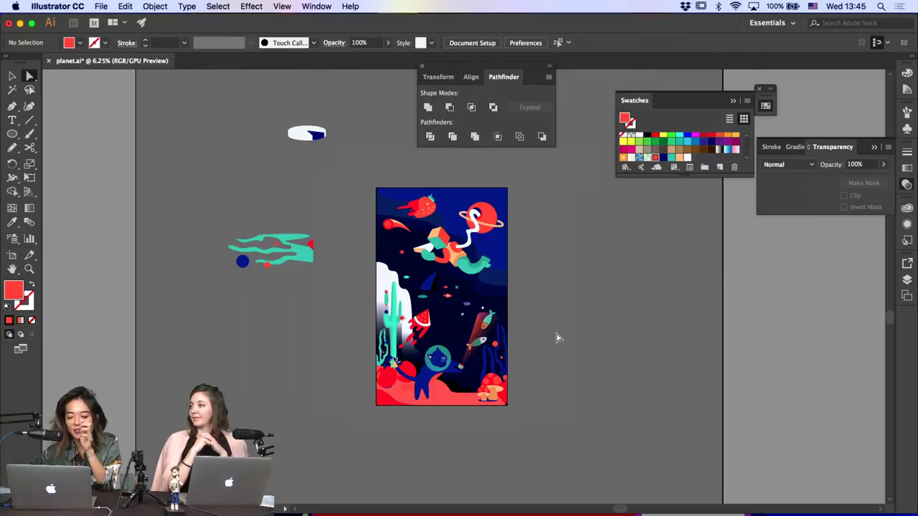
Try scaling the cat and flashlight group up toward the upper right, and undo the enlargement
scroll(556, 334, right, 3)
scroll(557, 334, down, 2)
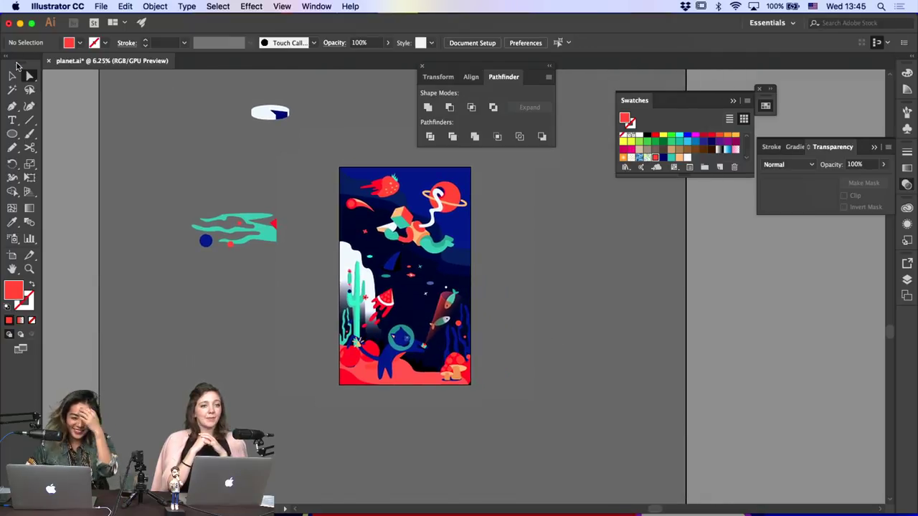
click(12, 75)
click(403, 352)
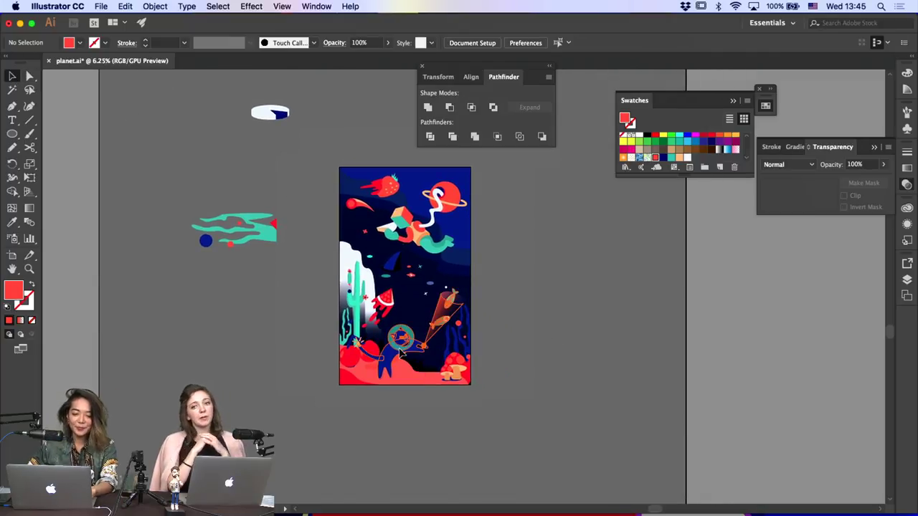
click(401, 351)
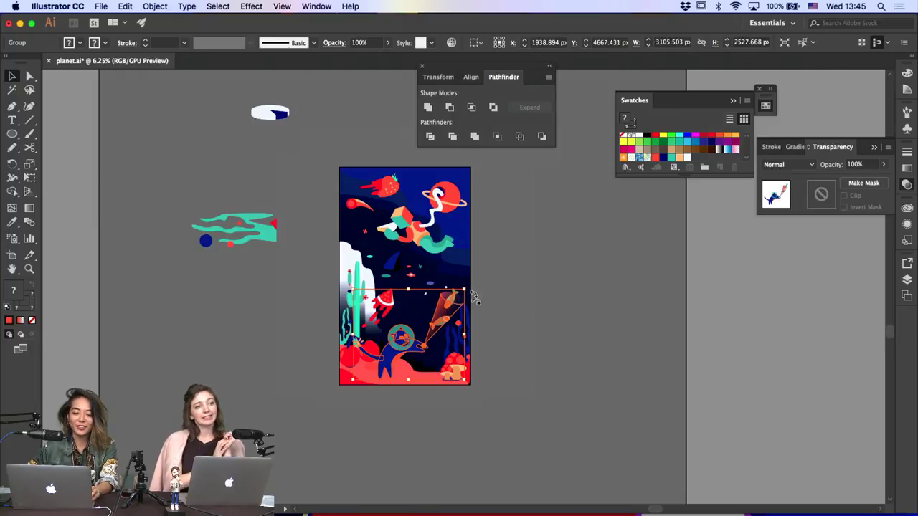
drag(472, 292, 501, 271)
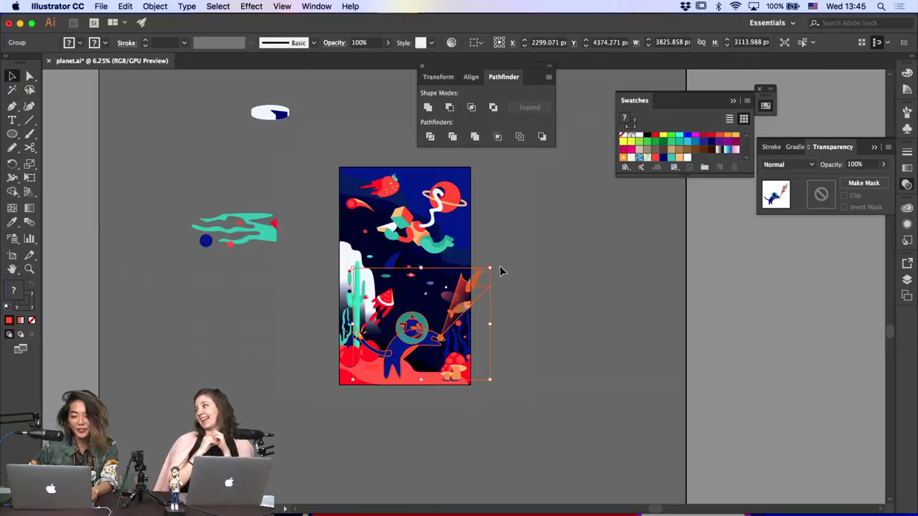
key(super+z)
key(super+z)
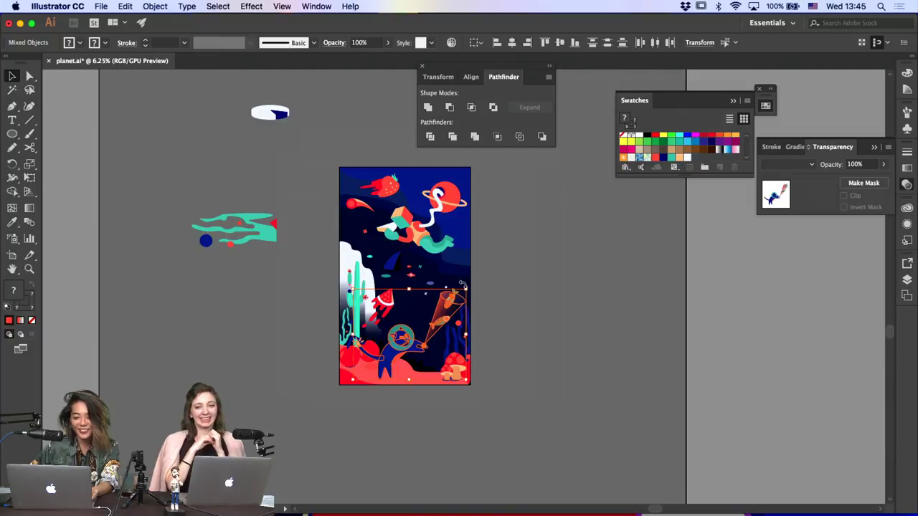
Enlarge the cat with its fish, flashlight beam and ellipse end, and move them up and left
drag(462, 283, 443, 284)
click(521, 287)
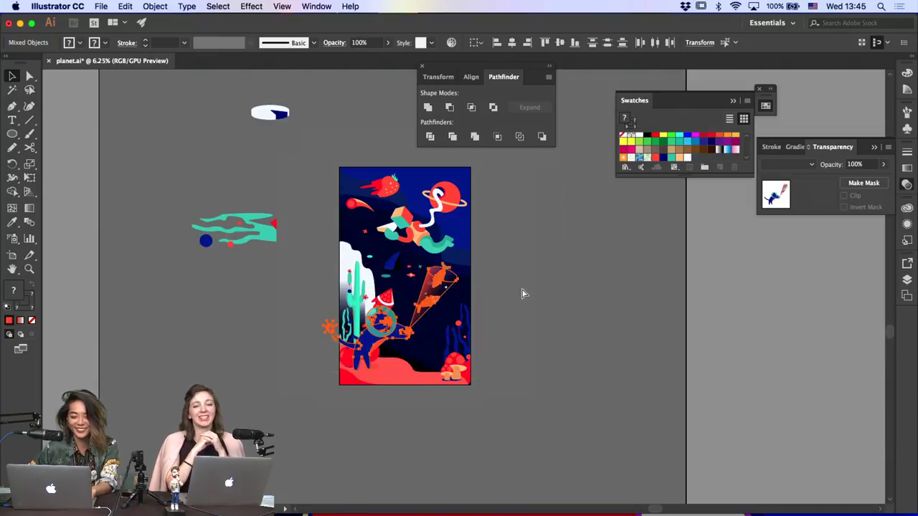
Nudge the cat group with its flashlight beam and fish slightly down and to the right
drag(426, 316, 433, 319)
click(464, 331)
key(a)
click(353, 342)
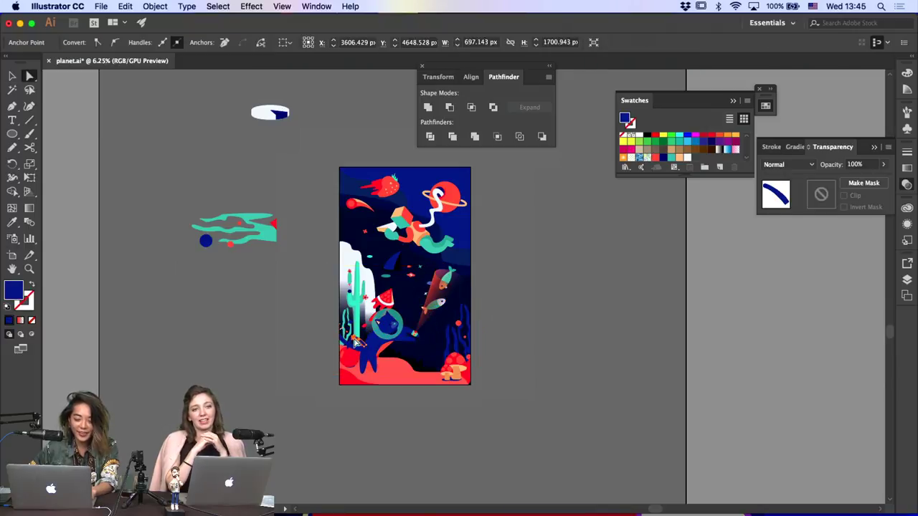
key(super+equal)
key(super+equal)
drag(387, 305, 155, 368)
click(239, 390)
Move the cherries from behind the cat's legs off the left side of the artboard
click(12, 75)
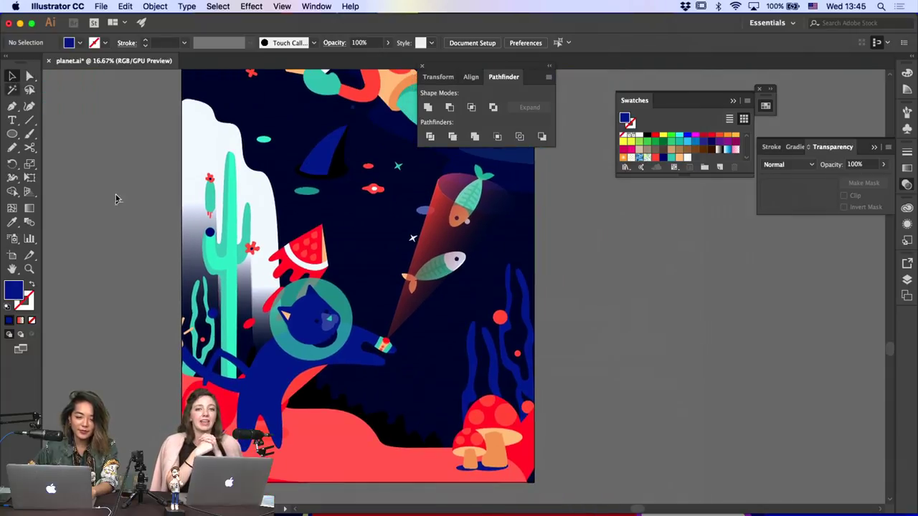
click(285, 409)
drag(245, 377, 347, 407)
drag(46, 395, 154, 380)
Move the dripping watermelon slice upward so it sits clear above the cat's helmet
double_click(309, 265)
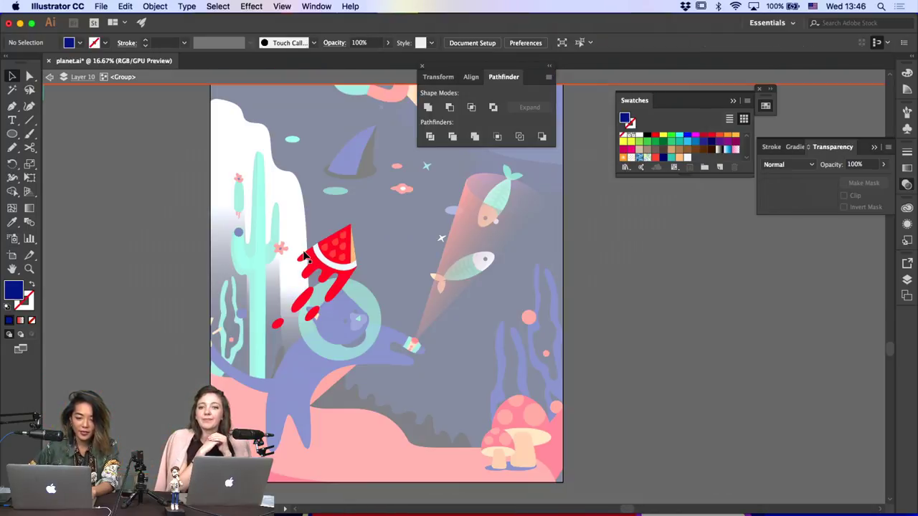
click(304, 246)
click(389, 241)
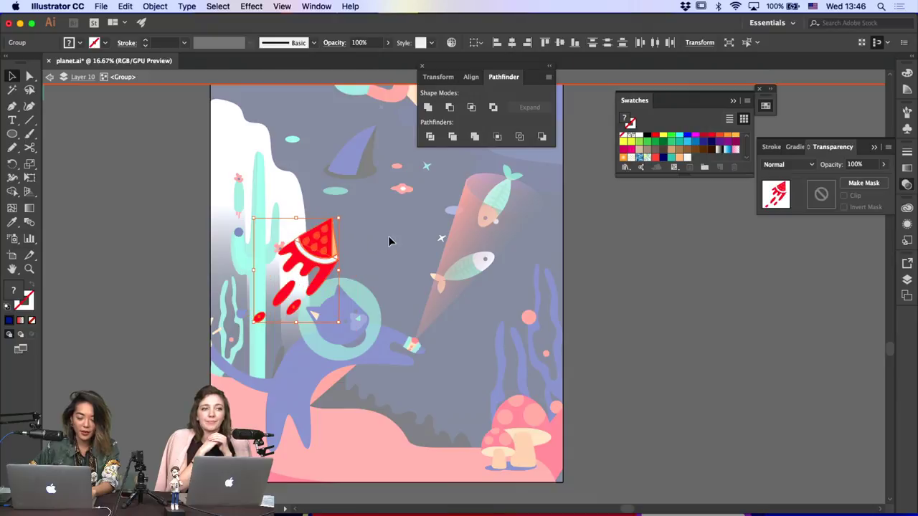
double_click(391, 242)
drag(323, 255, 340, 237)
click(559, 288)
click(633, 302)
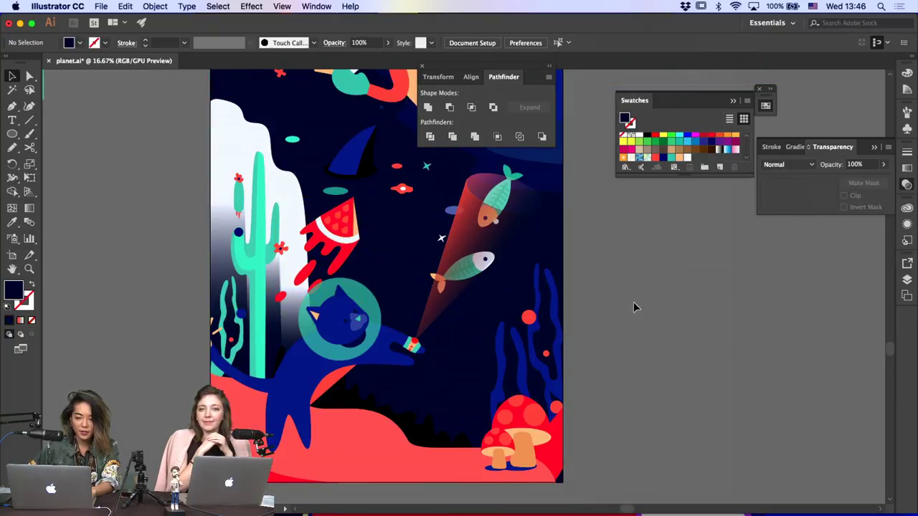
Try enlarging the mushroom group toward the upper left without its blue shadows
scroll(633, 302, down, 2)
click(539, 378)
click(487, 405)
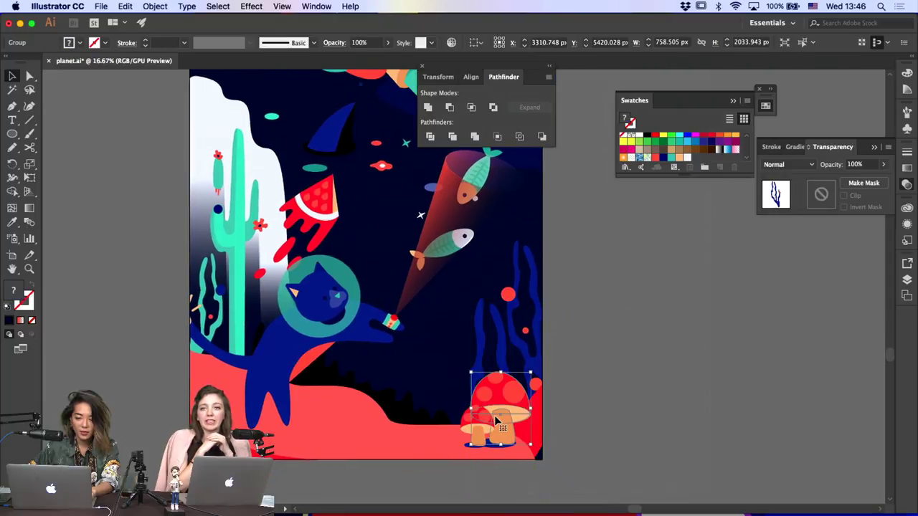
drag(459, 373, 440, 350)
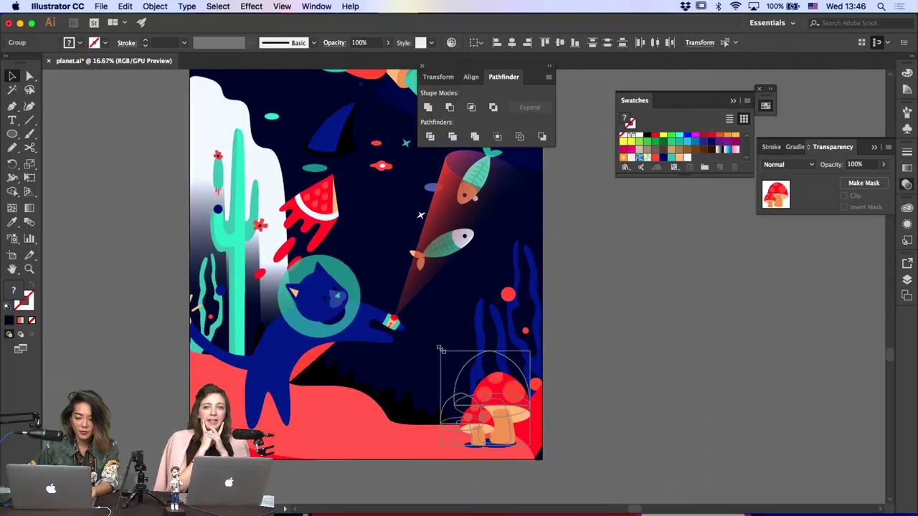
click(658, 383)
Enlarge the mushrooms together with their blue shadows toward the upper left
click(530, 457)
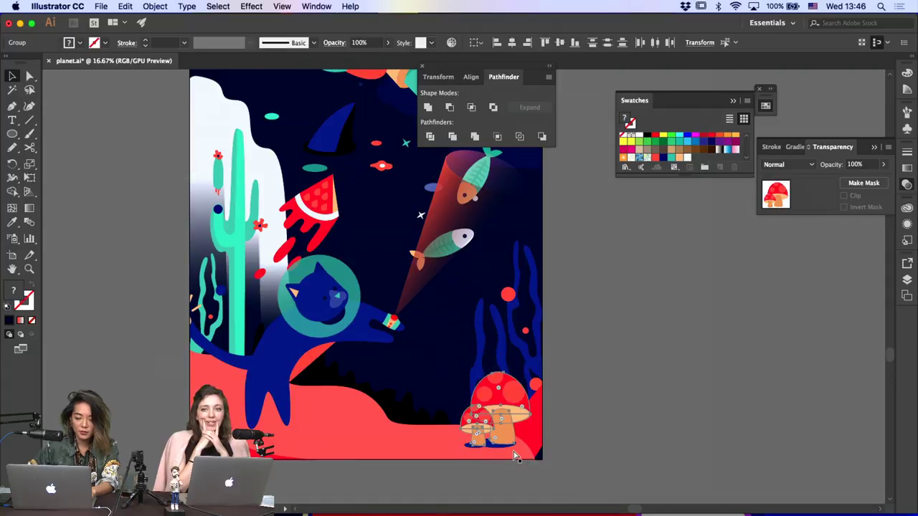
key(super+equal)
shift+click(450, 342)
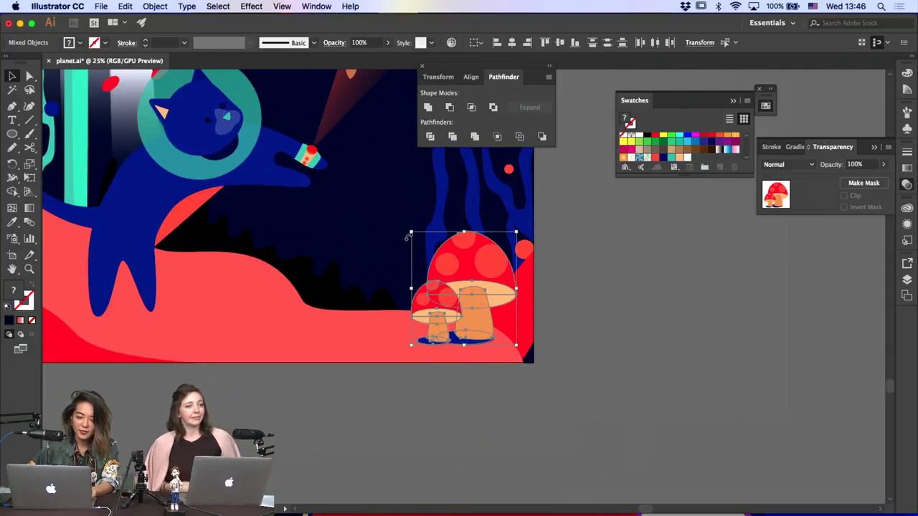
drag(407, 238, 375, 188)
click(621, 311)
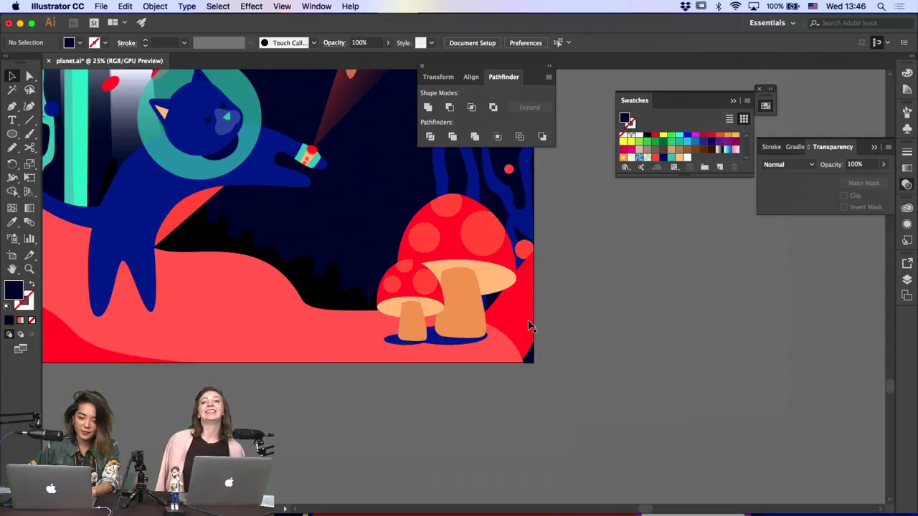
Move the flying strawberry slightly to the right in the upper sky
key(super+minus)
key(super+minus)
key(super+minus)
key(super+minus)
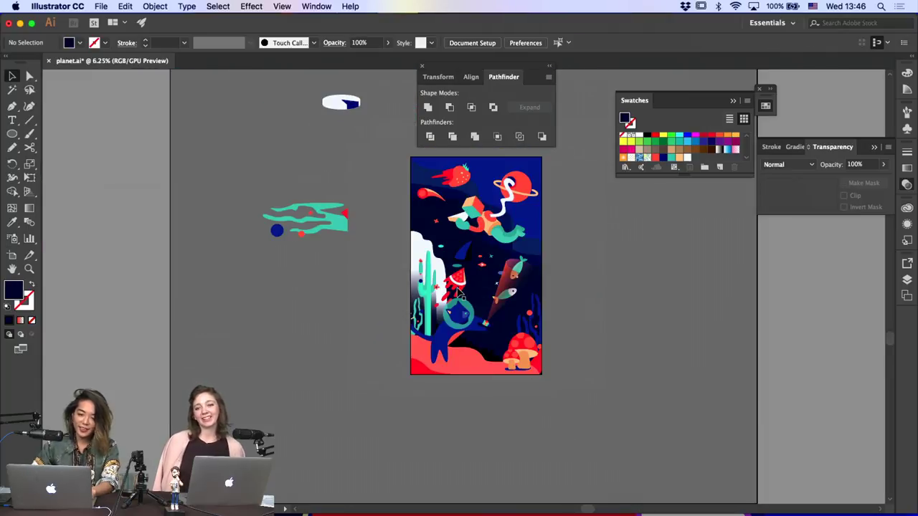
key(b)
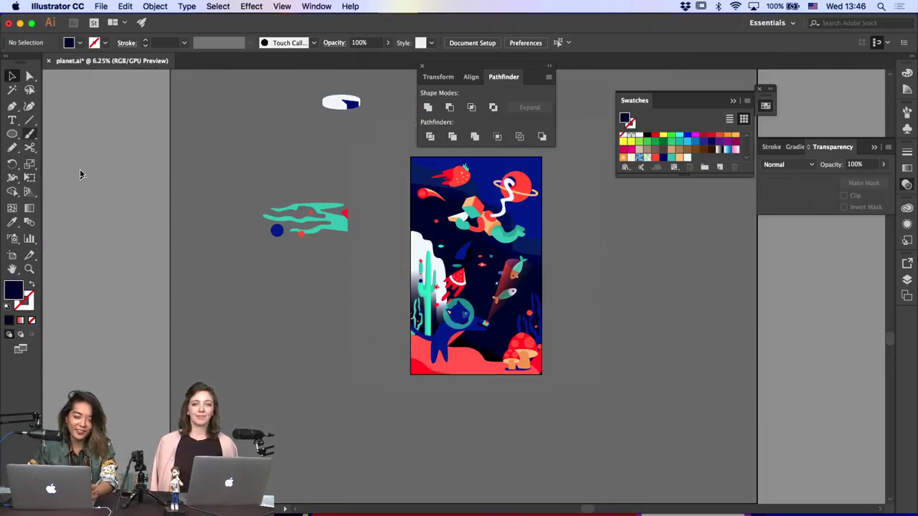
scroll(139, 284, right, 3)
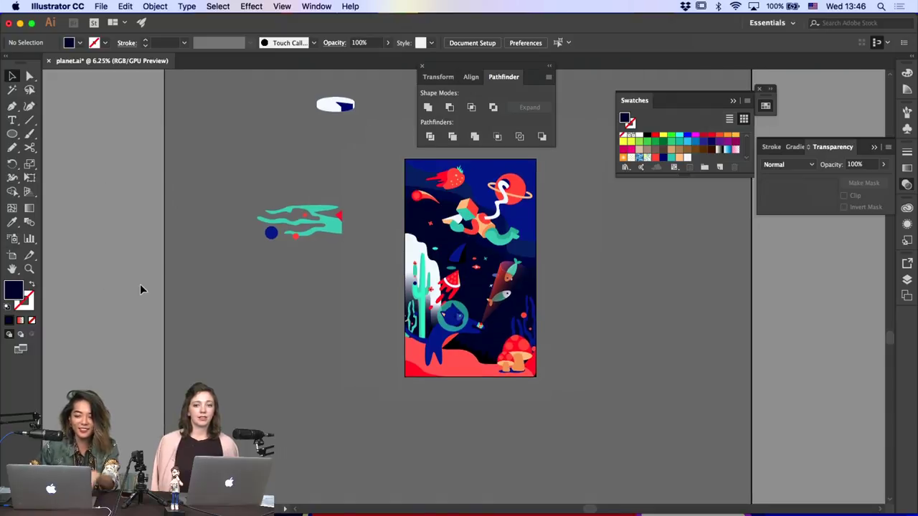
drag(404, 189, 417, 187)
click(519, 234)
Try deleting the small colored ellipses scattered around the shark fin, and undo the deletion
key(super+=)
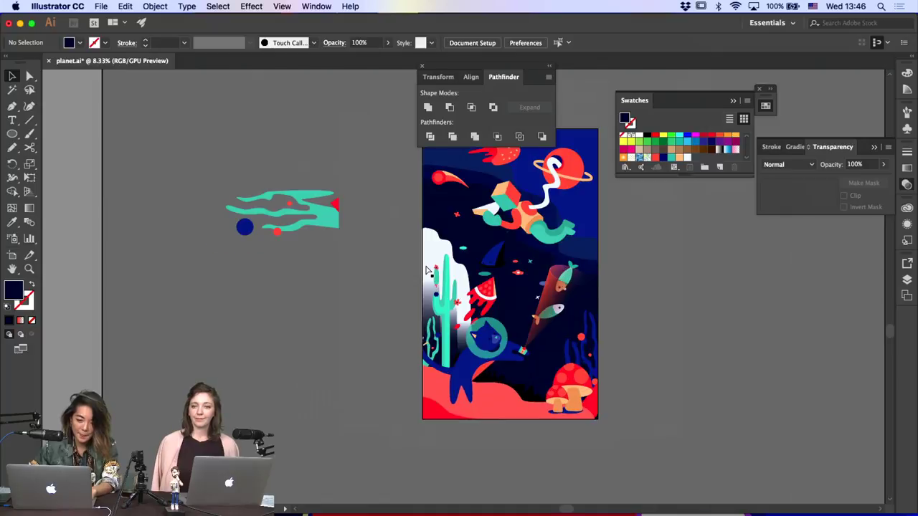
scroll(427, 270, right, 2)
scroll(426, 269, up, 2)
click(400, 298)
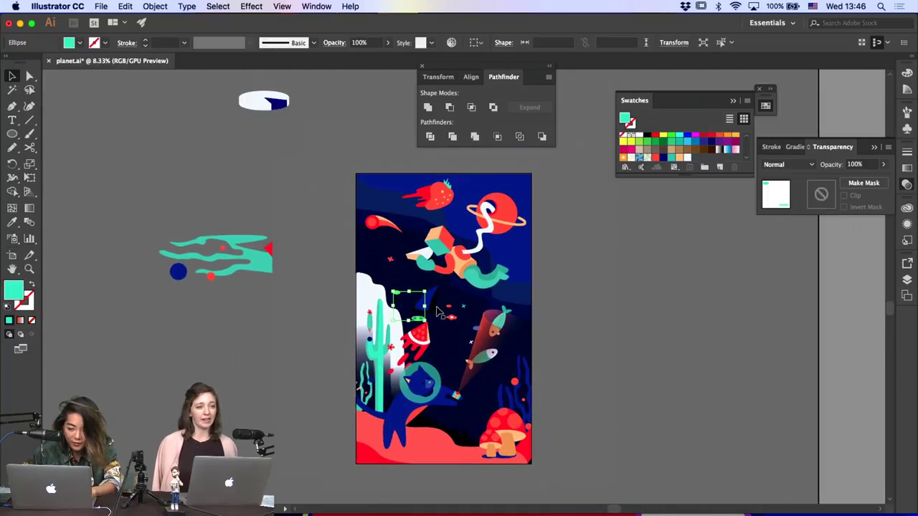
click(476, 330)
key(super+z)
click(521, 328)
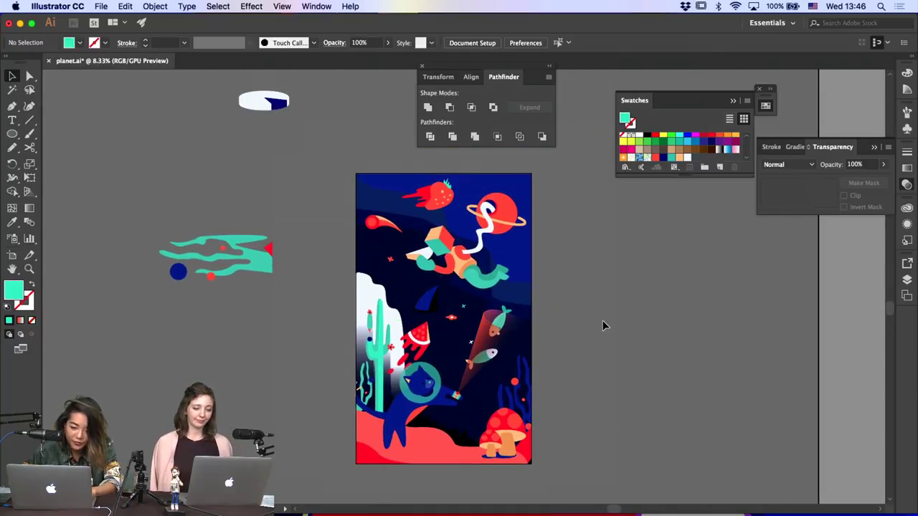
key(super+z)
key(super+z)
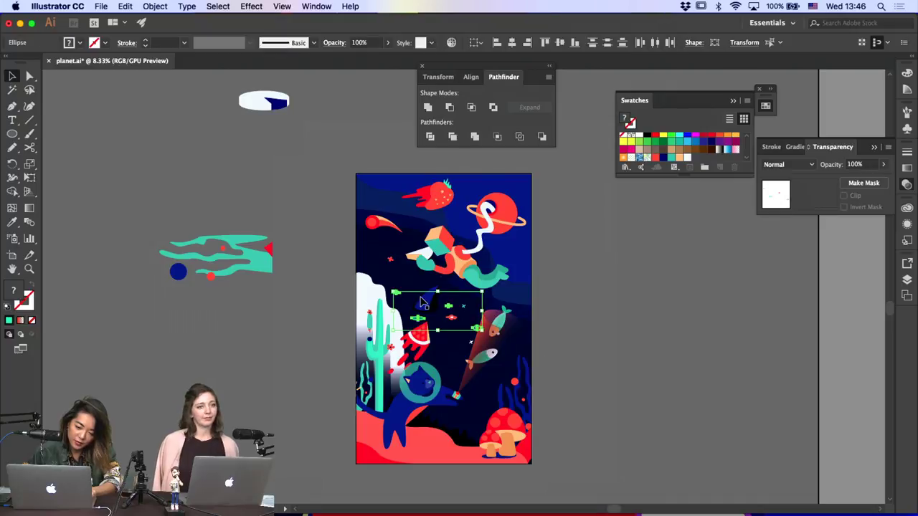
Move the small ellipses around the shark fin off the artboard, above the spare green seaweed
drag(417, 318, 222, 167)
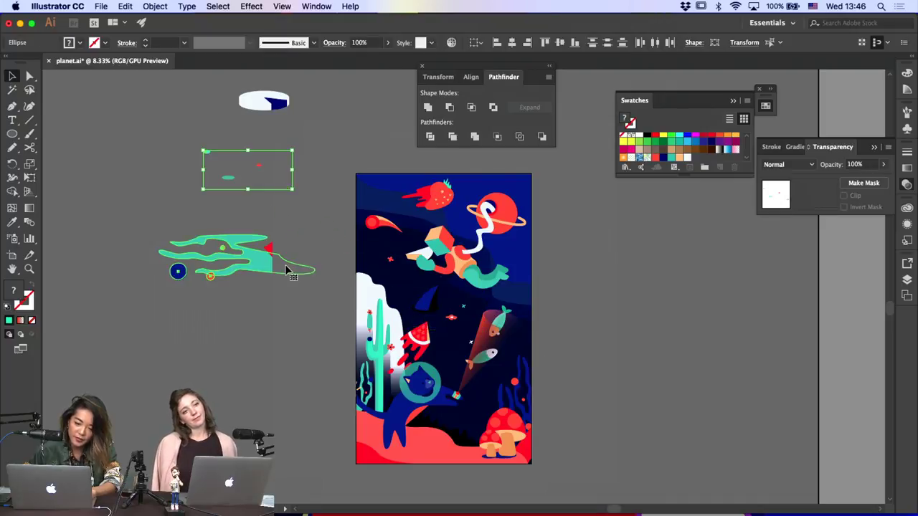
click(291, 270)
scroll(290, 270, right, 3)
click(494, 277)
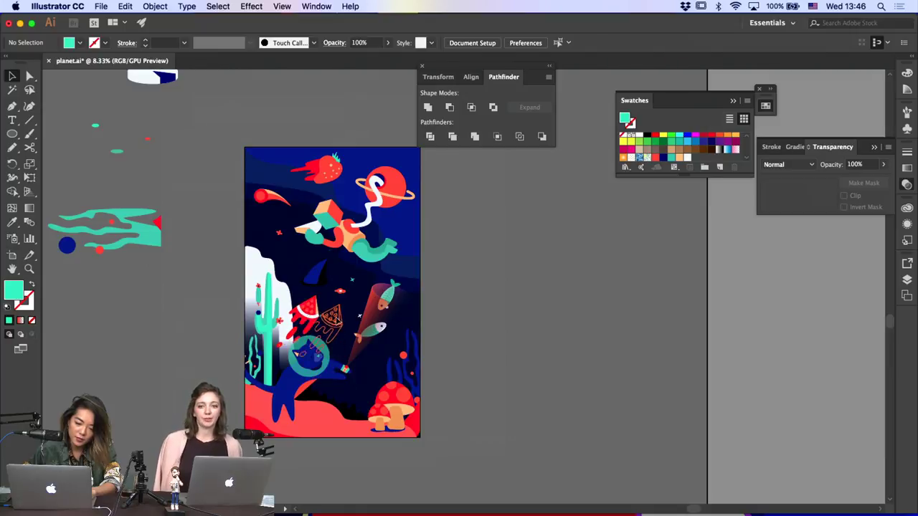
Shift the watermelon slice slightly right above the cat, and move the shark fin up and right
drag(337, 320, 320, 307)
click(514, 313)
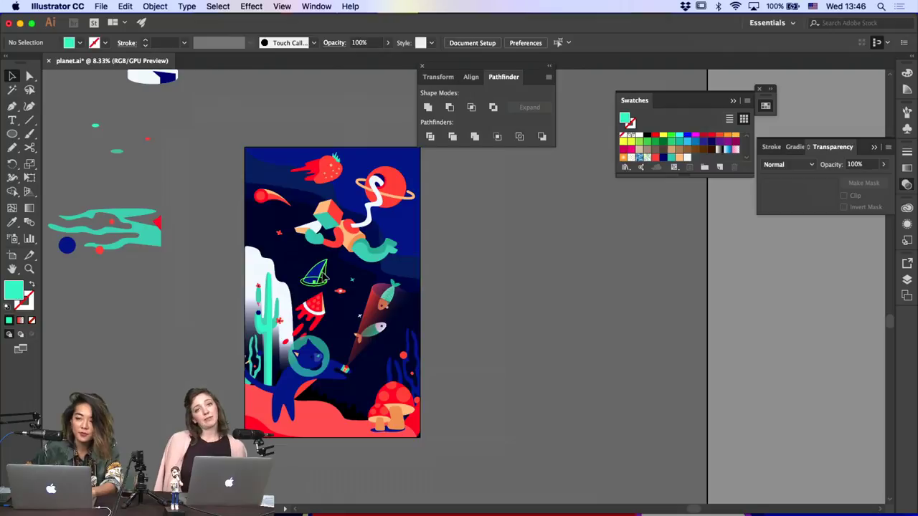
drag(324, 276, 331, 271)
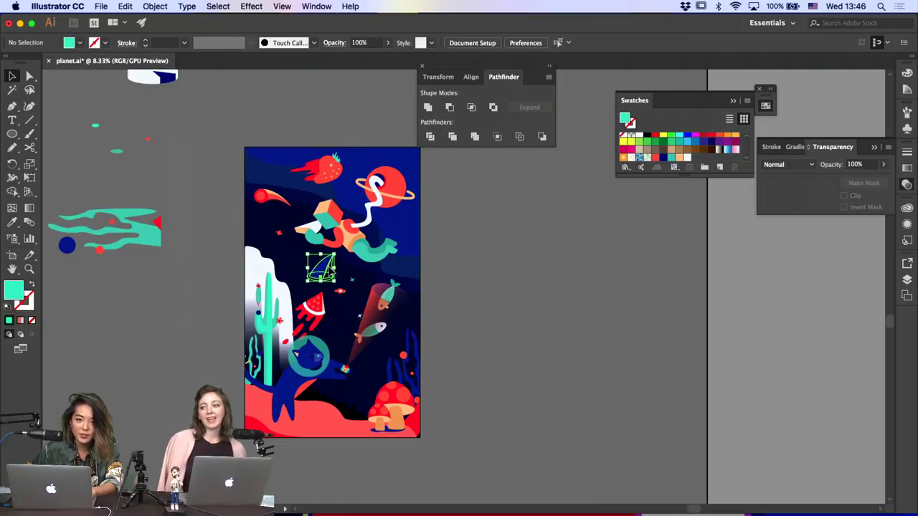
click(485, 318)
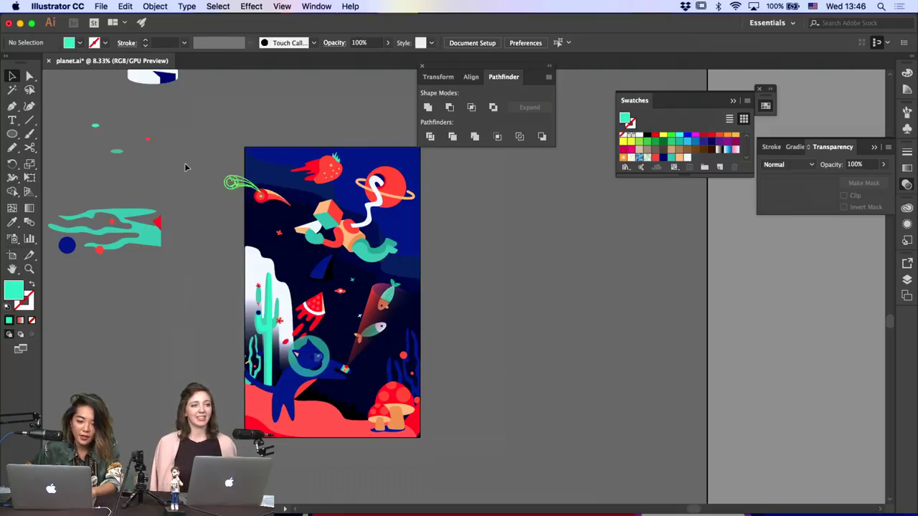
Move the red comet off the left side of the artboard
drag(184, 167, 185, 166)
click(301, 119)
Try moving the strawberry down and left in the sky, and undo the move
drag(325, 157, 300, 172)
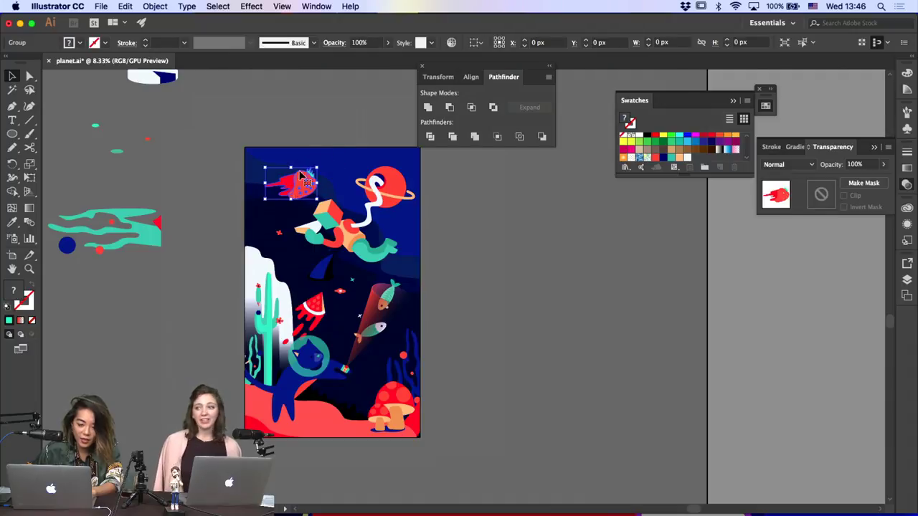
click(340, 141)
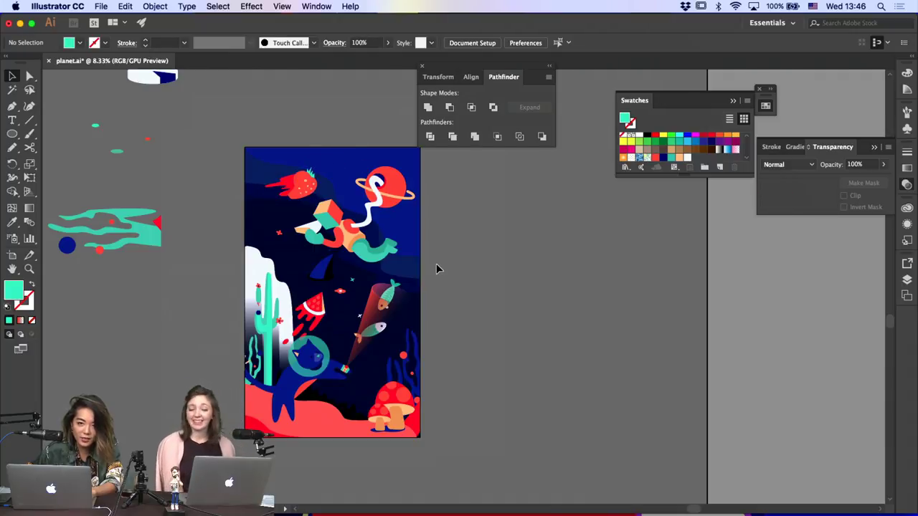
scroll(437, 265, down, 4)
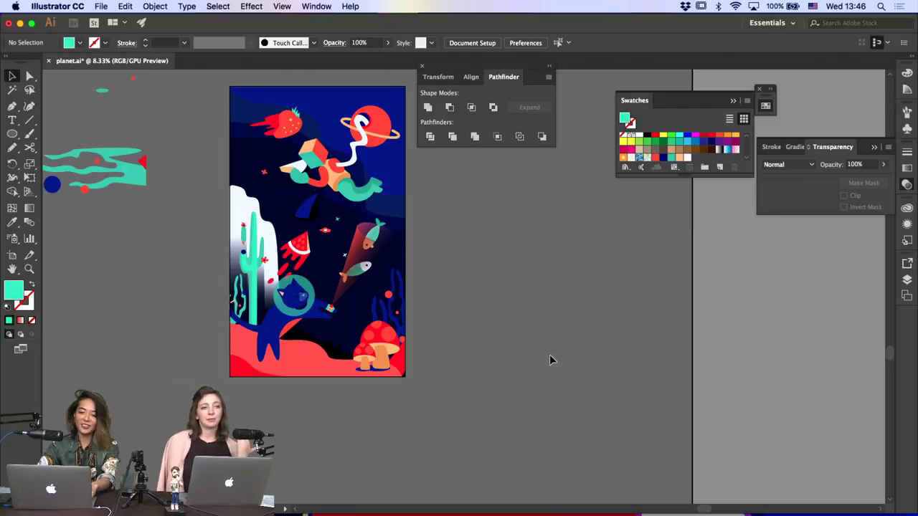
key(super+z)
click(420, 370)
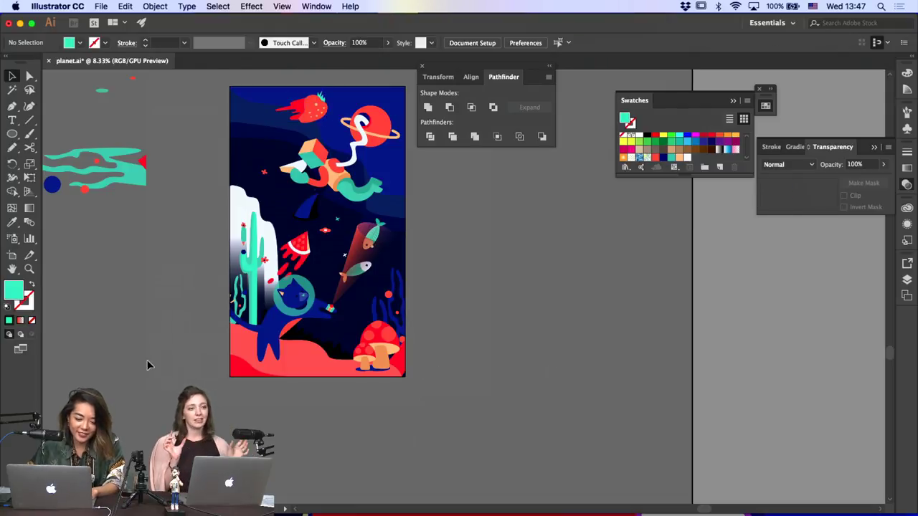
Bring the cherries back onto the artboard and place them on the coral ground behind the cat's legs
drag(171, 348, 309, 341)
click(200, 311)
click(449, 351)
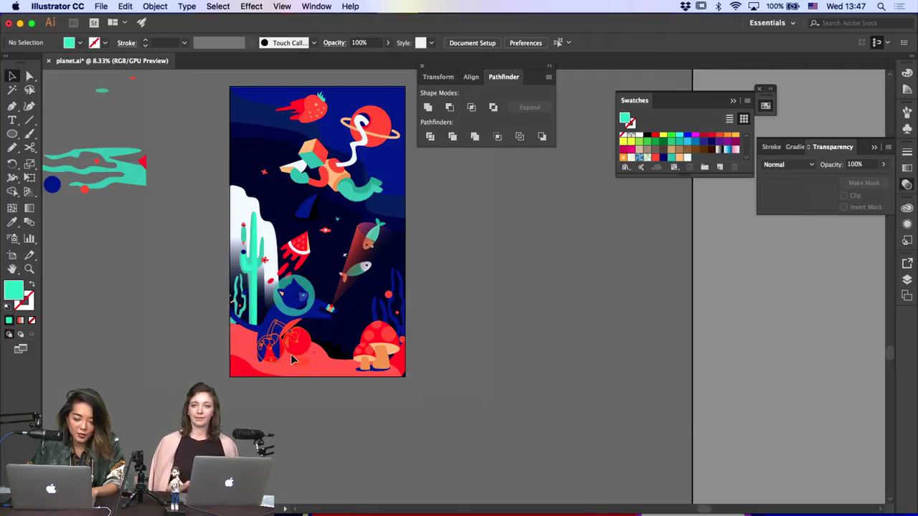
click(278, 350)
click(433, 375)
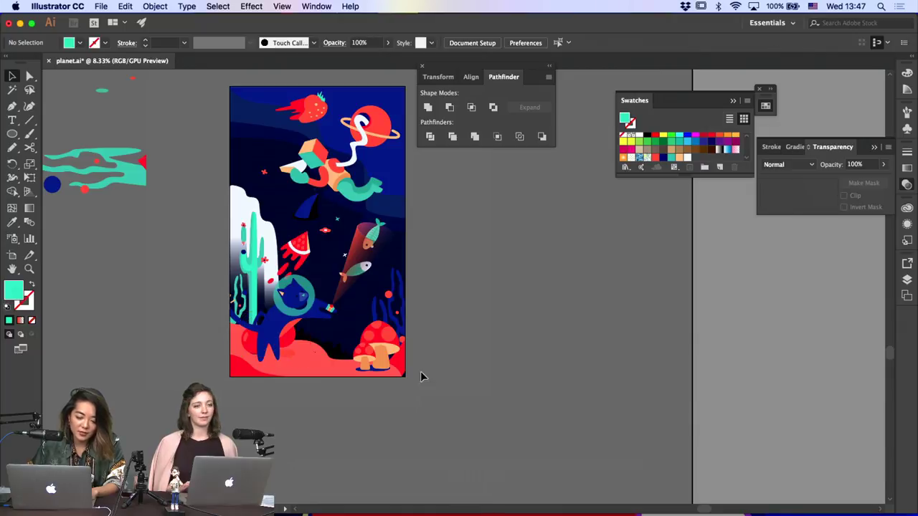
click(295, 352)
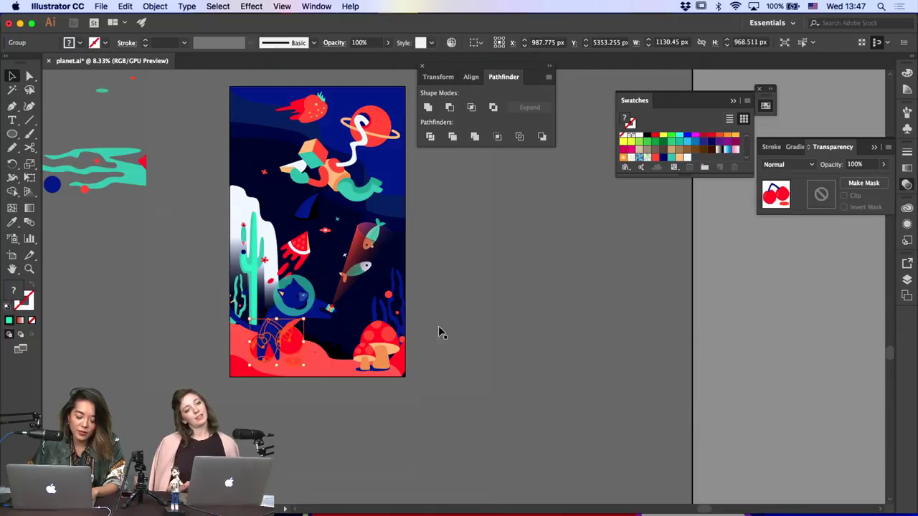
click(494, 329)
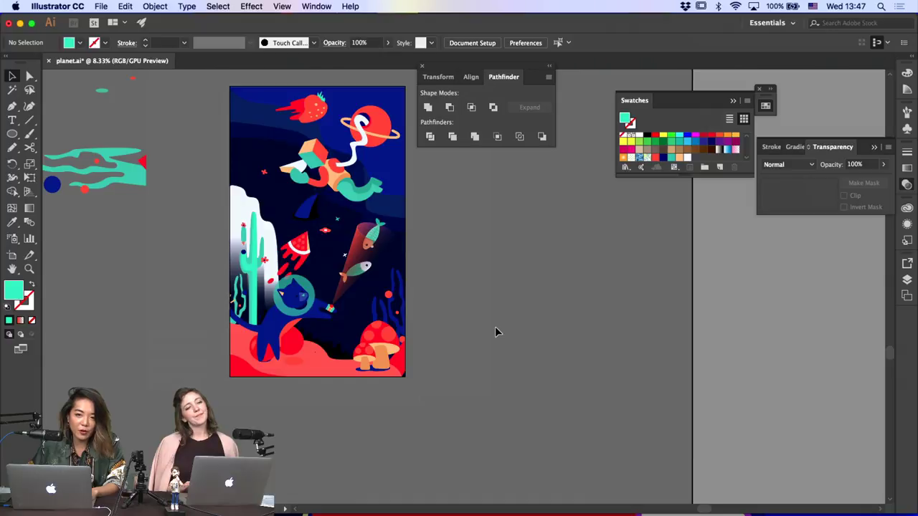
Rotate the cat and flashlight group roughly a quarter turn clockwise and move it up into the sky
click(306, 322)
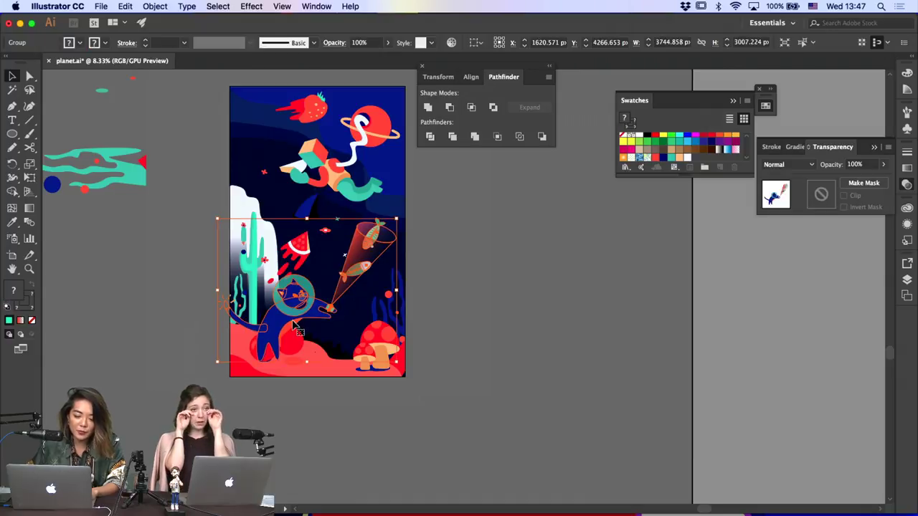
drag(395, 224, 309, 222)
click(419, 215)
Move the astronaut with its planet off the right side of the artboard, and shift the rotated cat group right
click(355, 188)
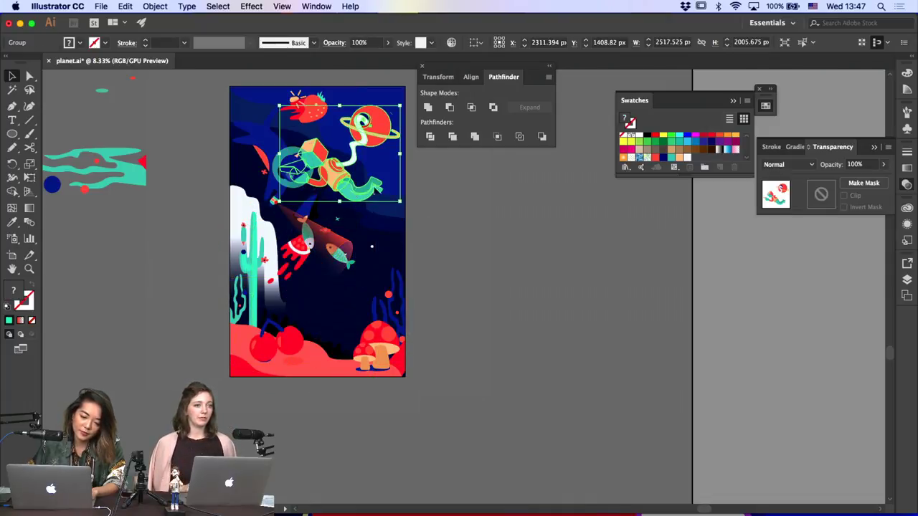
drag(352, 186, 518, 259)
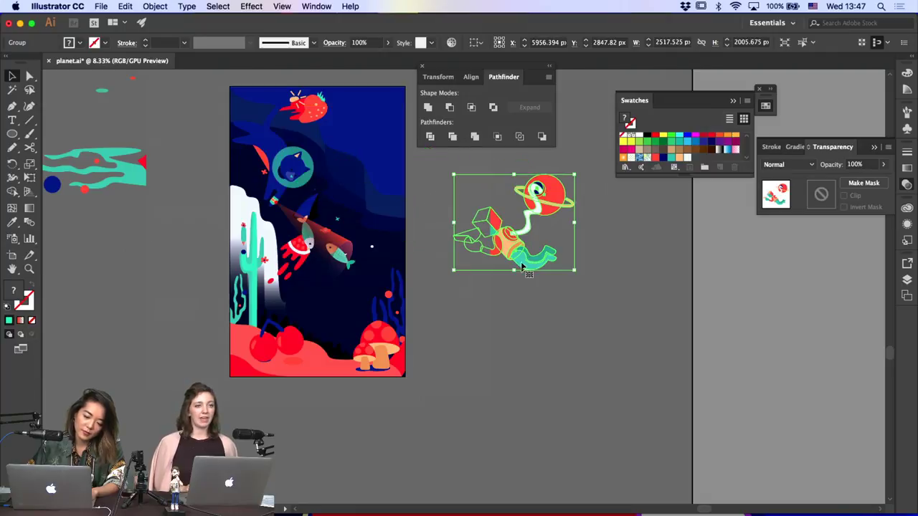
click(350, 263)
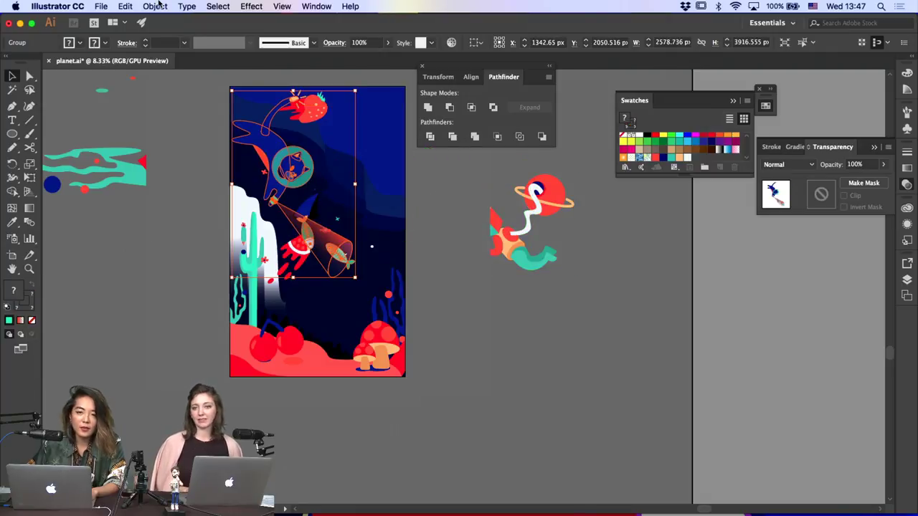
drag(329, 229, 360, 235)
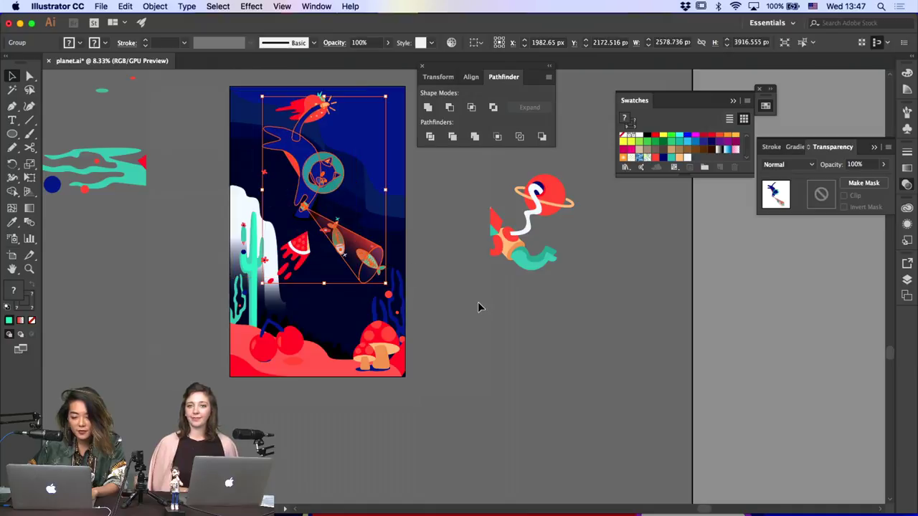
Undo the recent moves and rotation of the cat group and astronaut, back to the upright cat on the coral ground
click(479, 304)
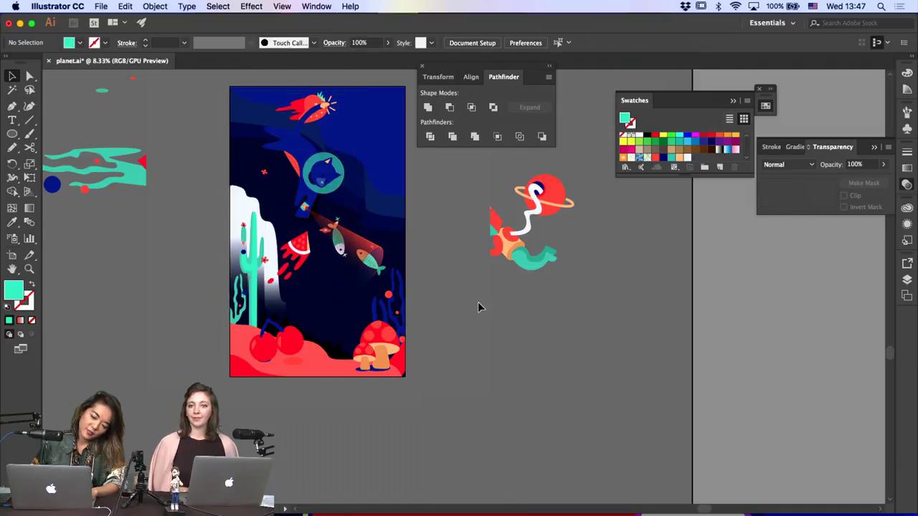
key(super+z)
key(super+z)
key(super+z)
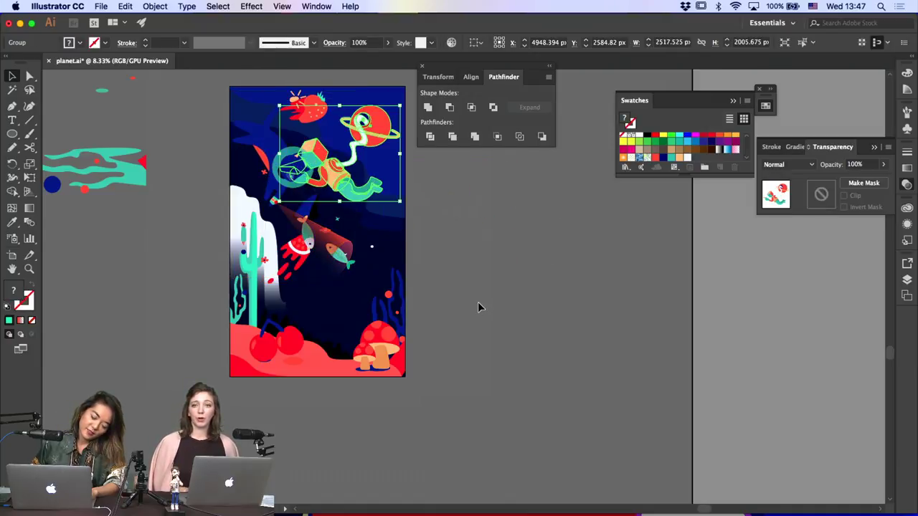
key(super+z)
key(super+z)
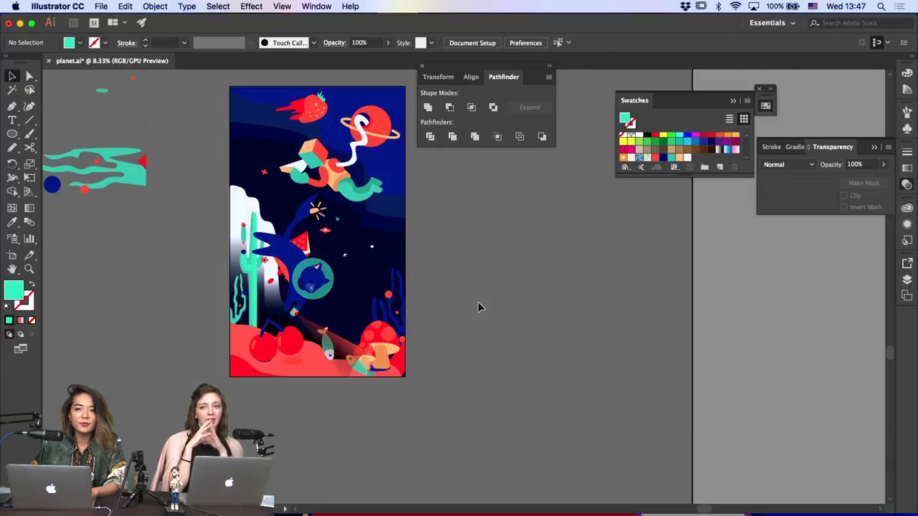
key(super+z)
key(super+z)
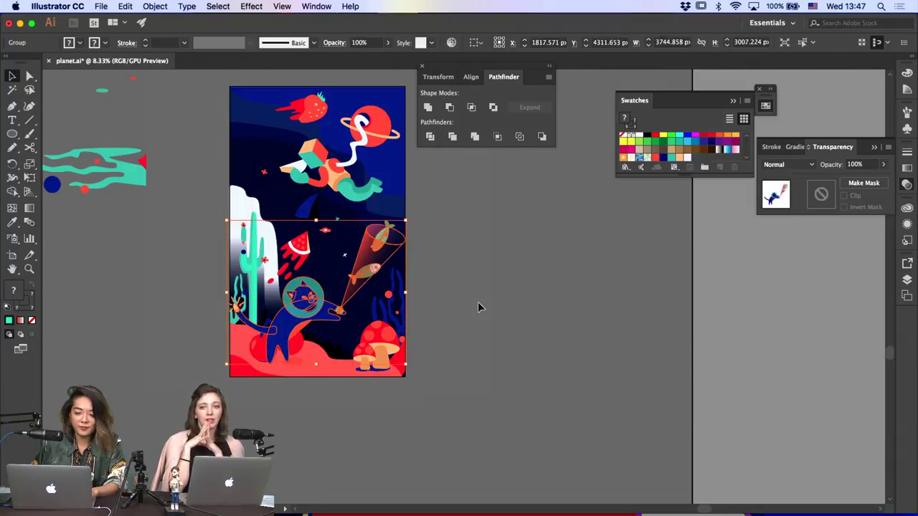
Move the cherries up and left behind the cat's tail and select only their stem shapes
click(270, 327)
drag(269, 327, 254, 311)
key(a)
click(254, 311)
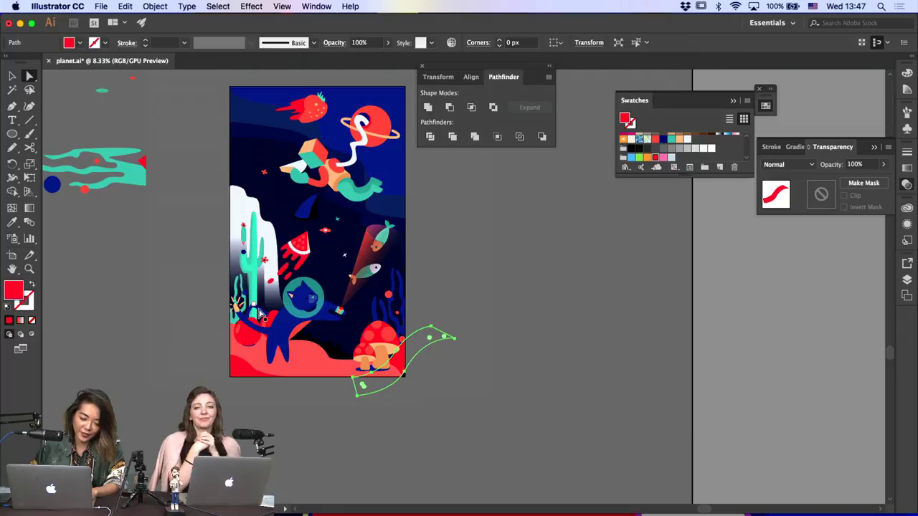
click(258, 310)
shift+click(250, 314)
Try recolouring the cherry stems with the dark navy sampled from the background, and undo it
click(12, 222)
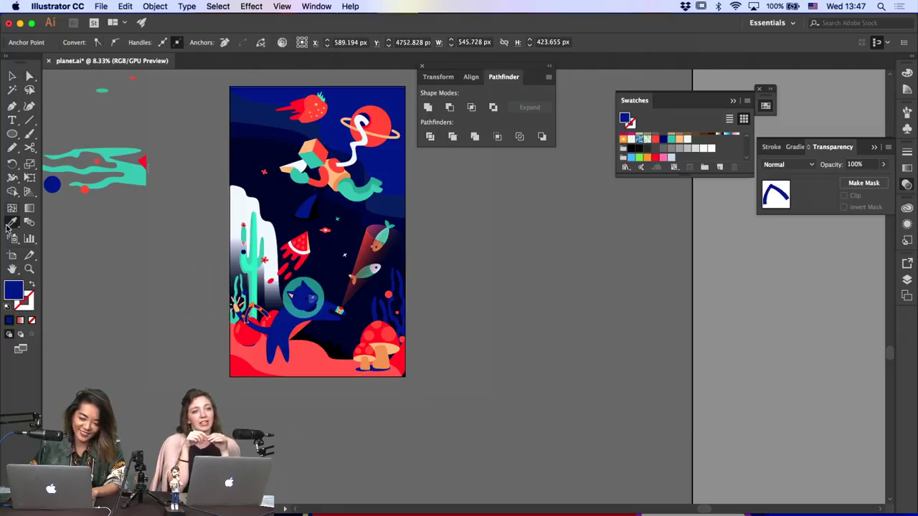
click(246, 154)
key(a)
click(162, 251)
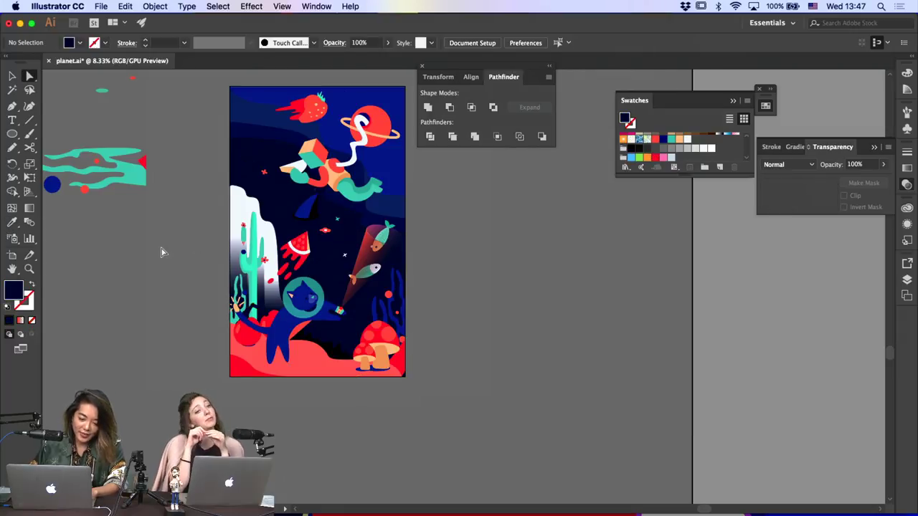
key(super+z)
Recolour the cherry stems with the light orange sampled from the astronaut's cube head
click(12, 221)
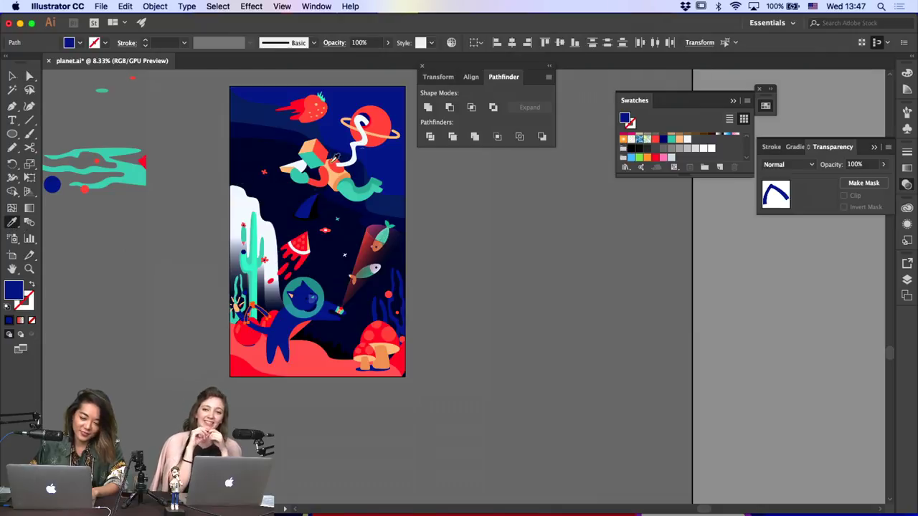
click(310, 142)
key(a)
click(455, 261)
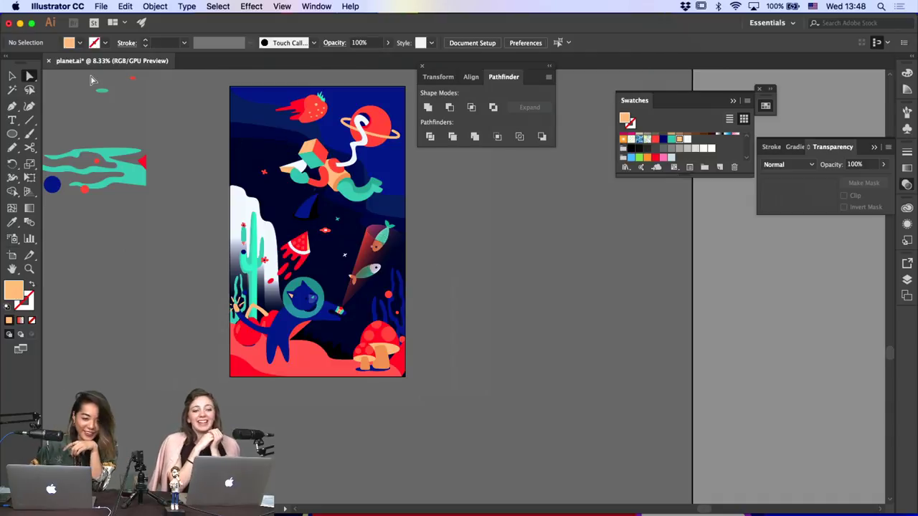
Move the strawberry down and left in the sky, away from the planet
click(14, 76)
drag(104, 107, 272, 125)
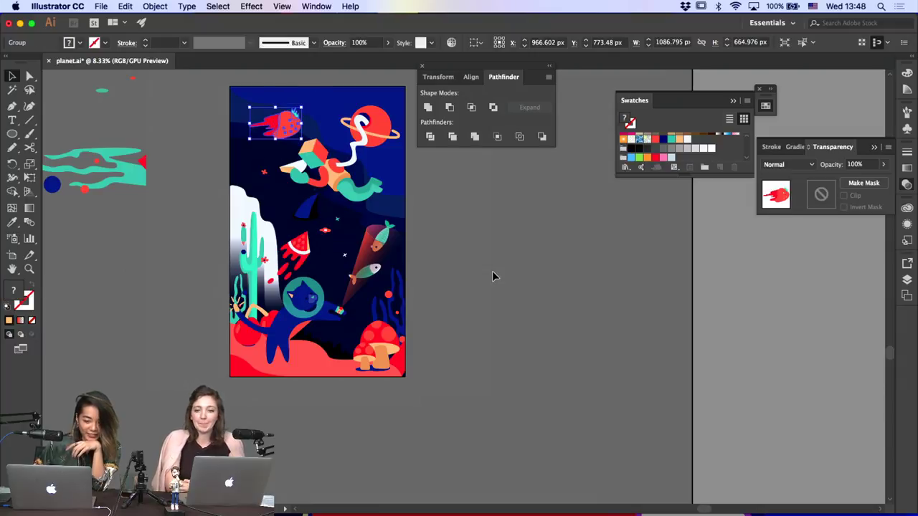
click(493, 278)
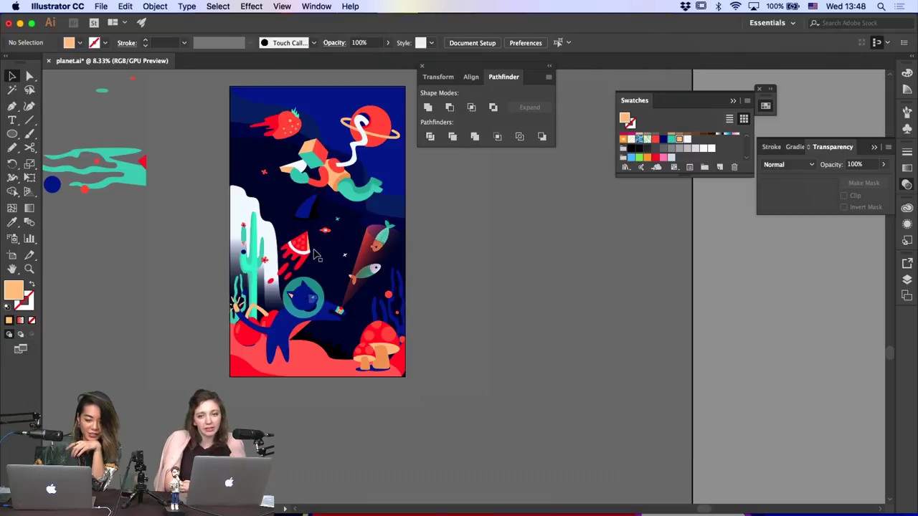
Try enlarging the watermelon slice and repositioning it above the cat, and undo the changes
click(301, 249)
drag(312, 286, 357, 346)
drag(340, 267, 304, 246)
click(483, 291)
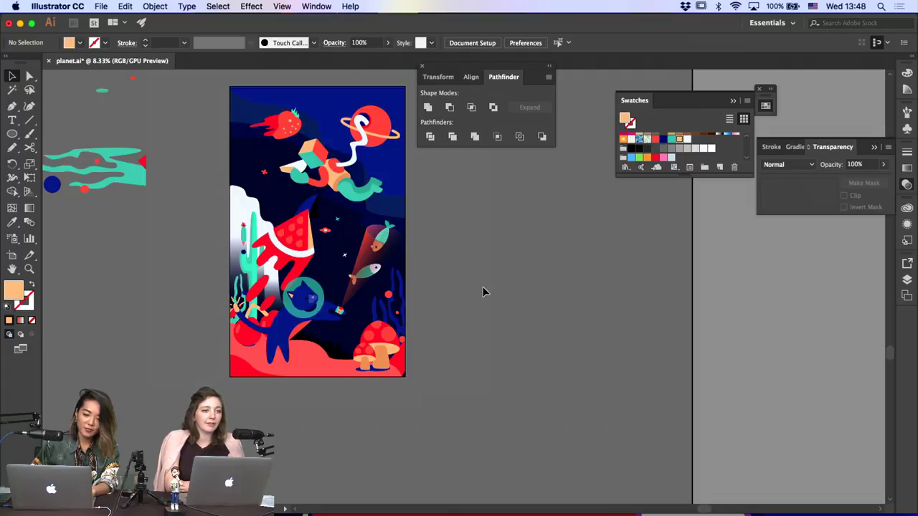
key(super+z)
key(super+z)
key(super+z)
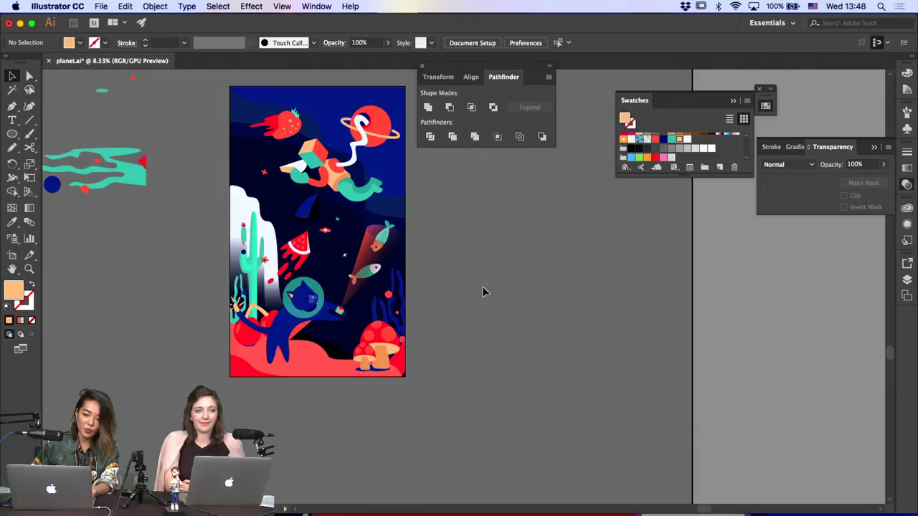
Fill the uppermost blue sky shape with black and adjust the anchor point at its lower-right corner
key(a)
click(398, 185)
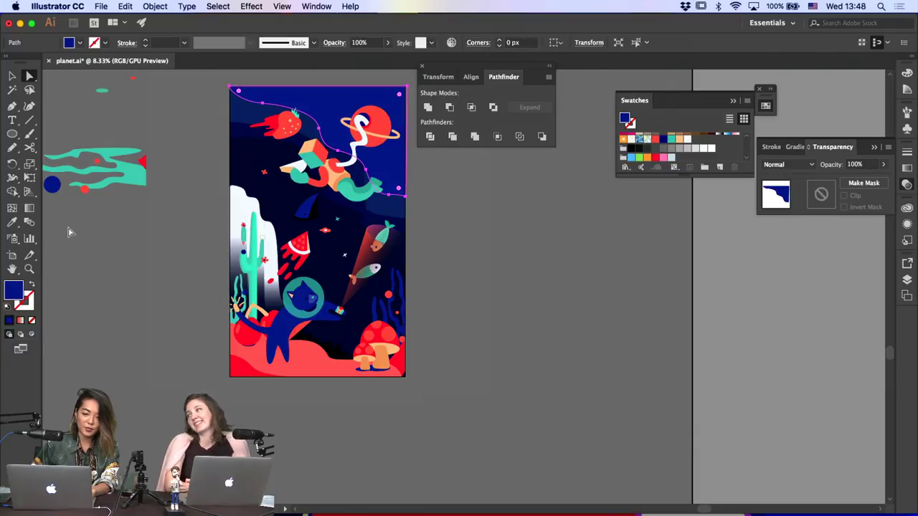
click(633, 147)
click(542, 270)
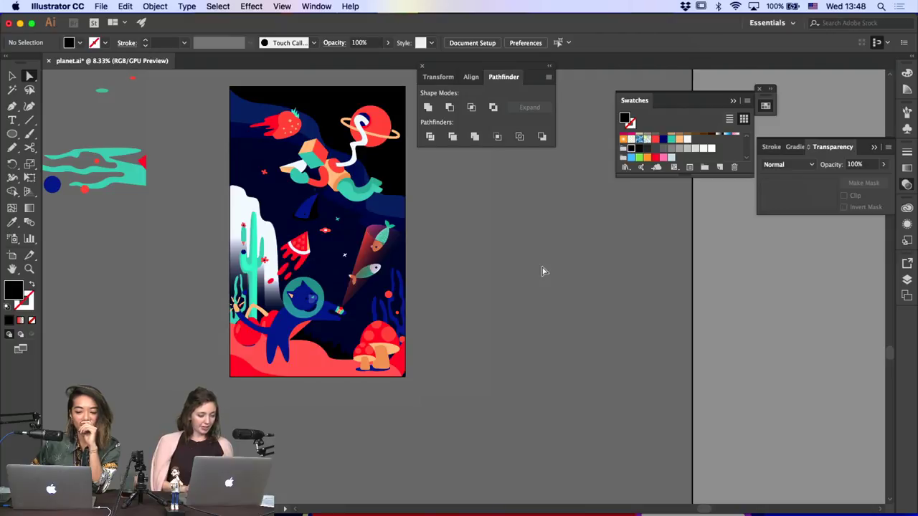
click(396, 197)
click(398, 194)
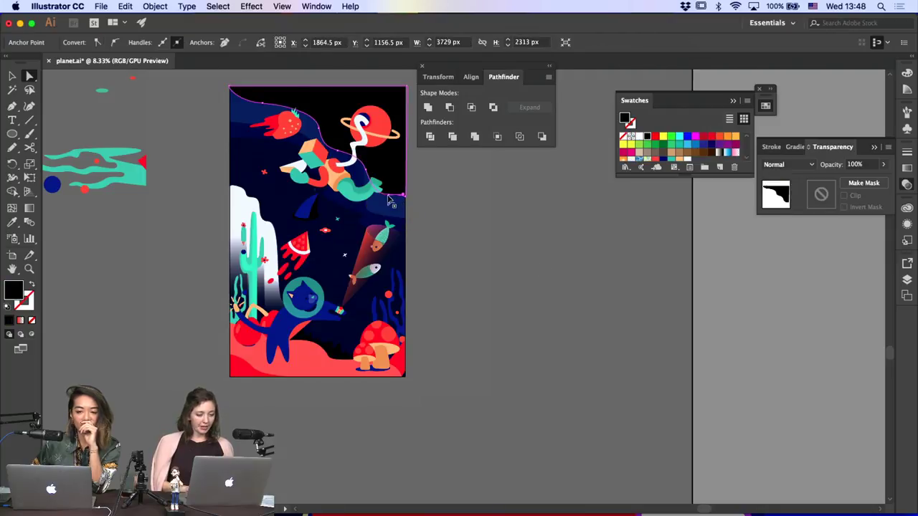
click(387, 197)
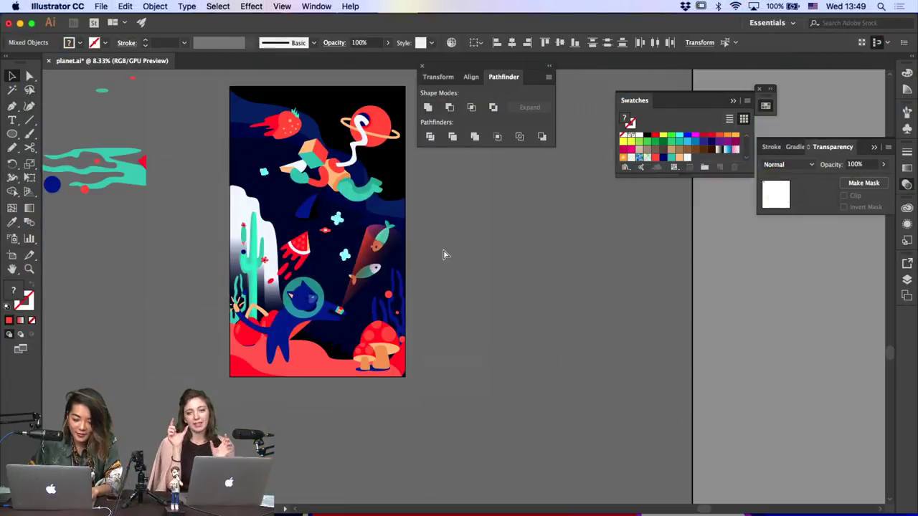
Try deleting the small stars from the dark blue area, and undo the deletion
key(Delete)
click(392, 123)
click(392, 85)
click(393, 94)
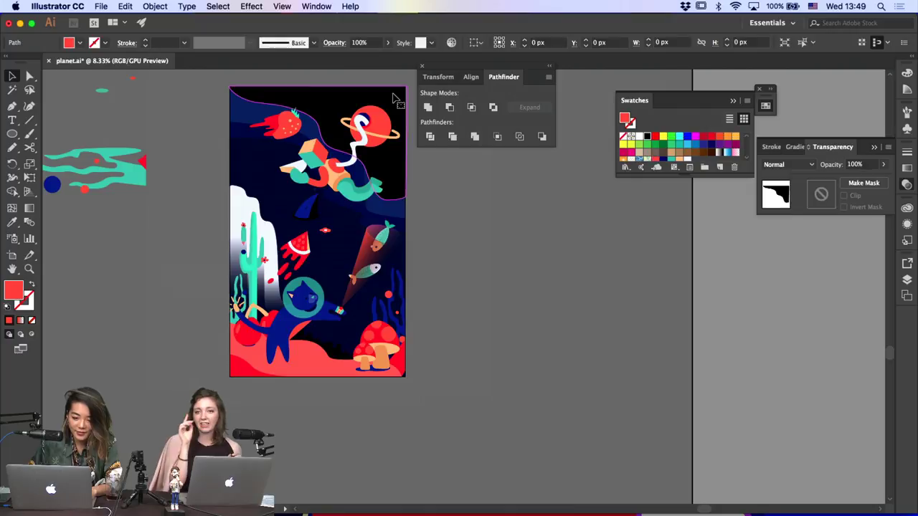
key(super+z)
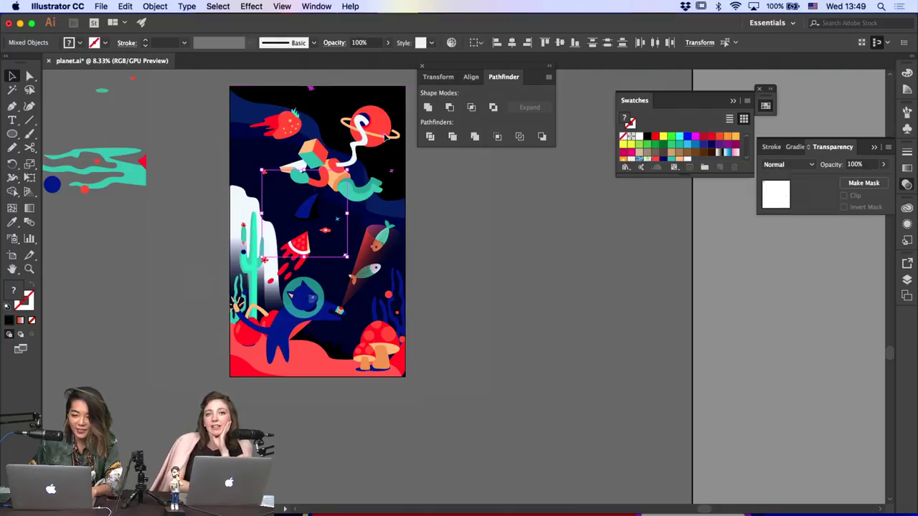
Move the small stars up into the black sky and shift the teal star left below the planet
key(super+z)
click(405, 170)
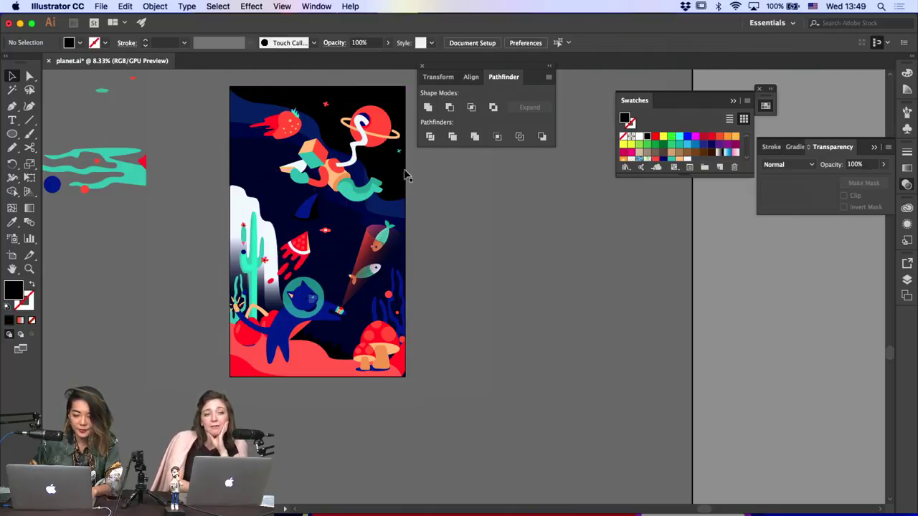
drag(399, 152, 389, 152)
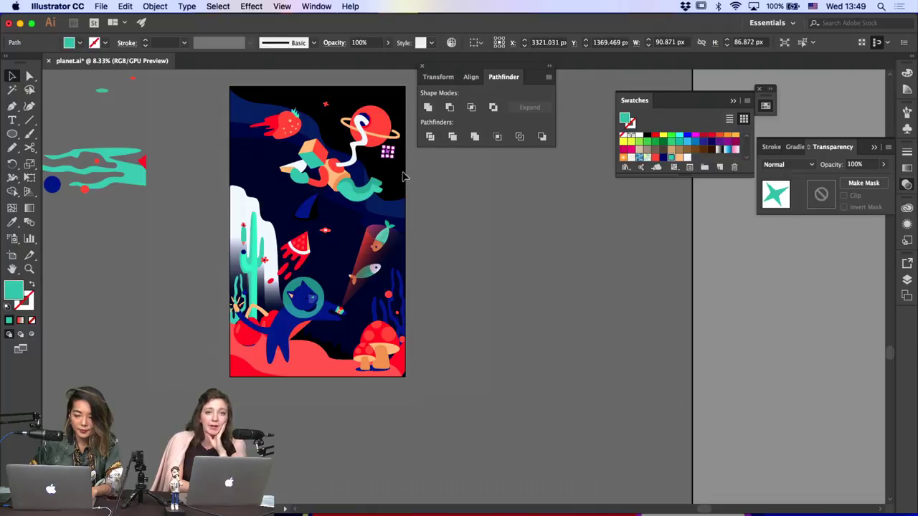
click(396, 175)
click(438, 190)
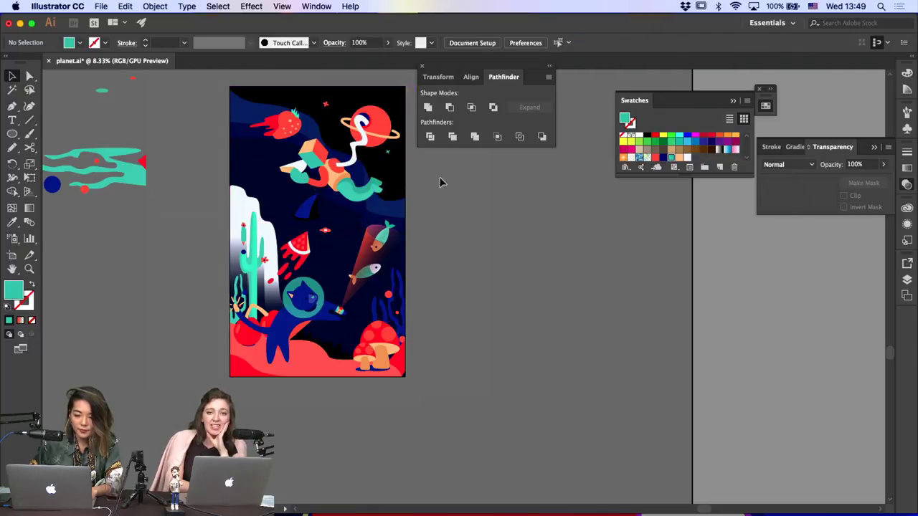
Bring the teal ellipse onto the artboard above the strawberry and place the group of small ellipses beside the planet
drag(104, 91, 284, 94)
click(340, 82)
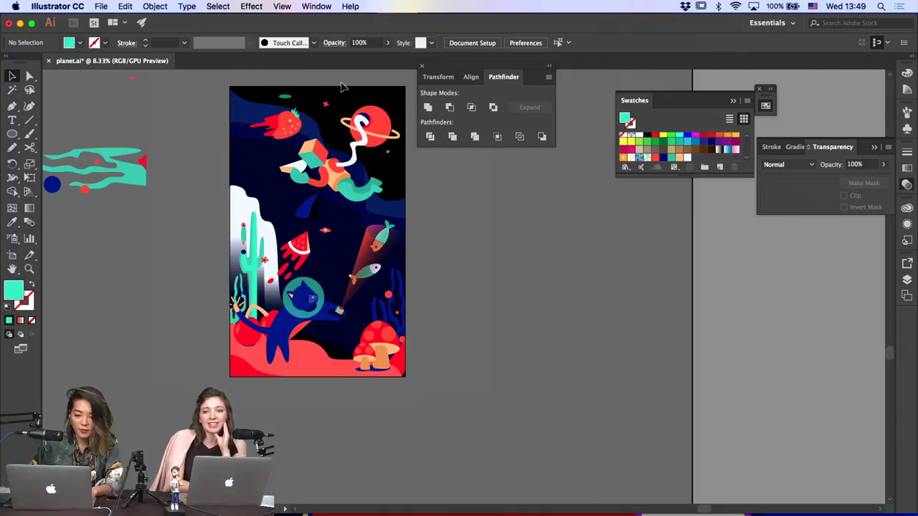
scroll(339, 83, up, 3)
drag(127, 123, 185, 126)
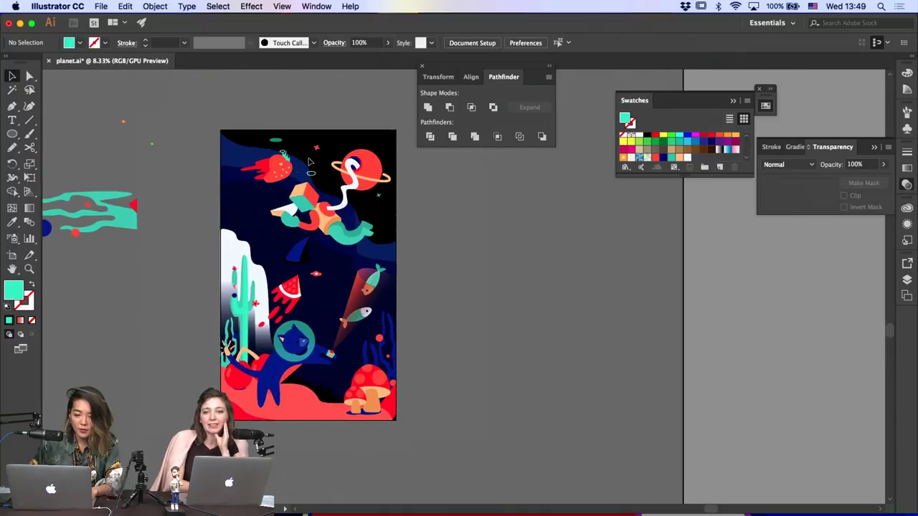
click(328, 181)
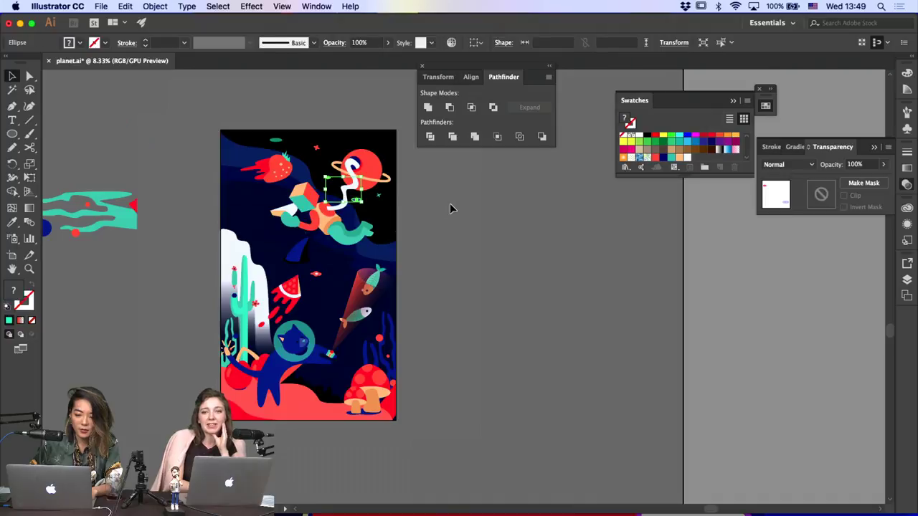
click(450, 205)
Inside the small ellipse group, move the lower ellipse into the black sky above the astronaut's feet
click(364, 206)
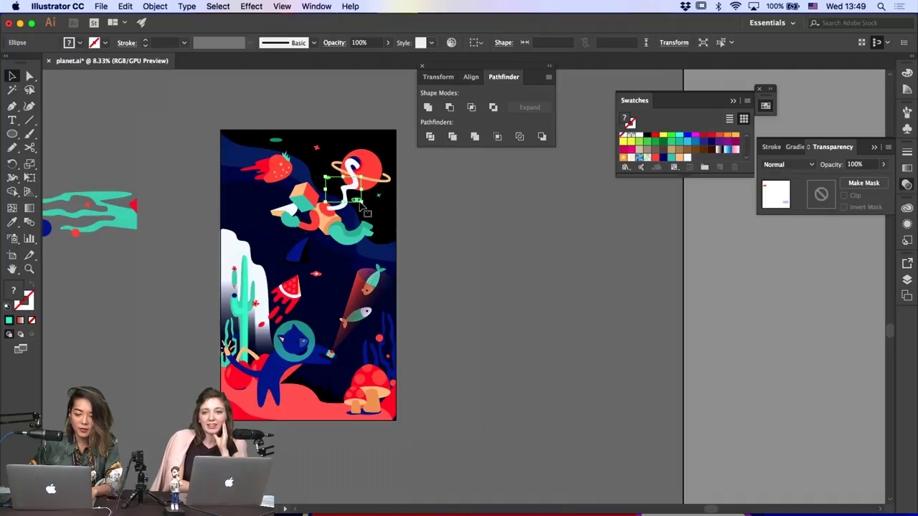
double_click(357, 201)
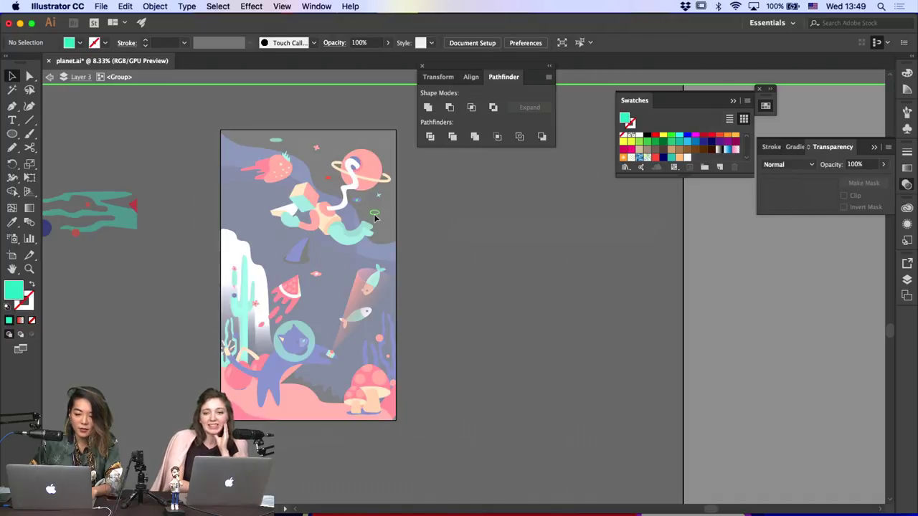
click(370, 213)
double_click(450, 254)
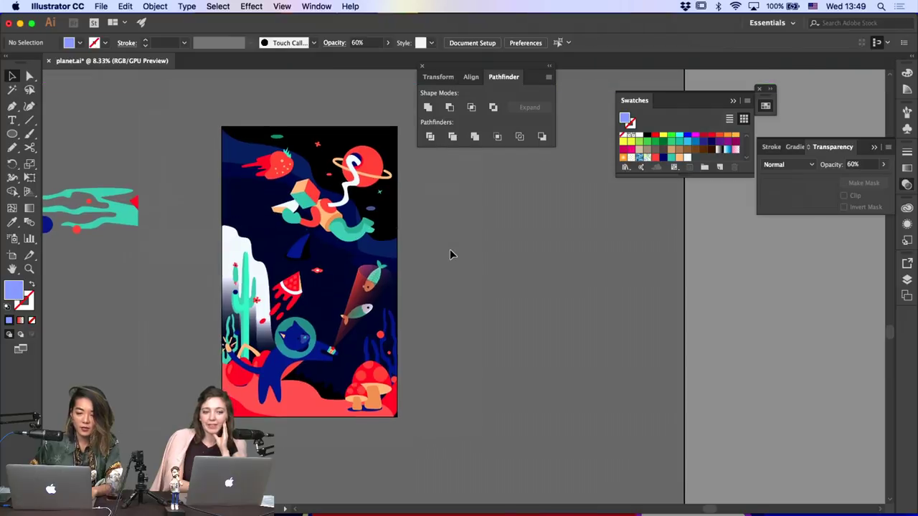
Adjust the lower-right anchor point of the black sky shape, and lock the shape
key(a)
click(397, 236)
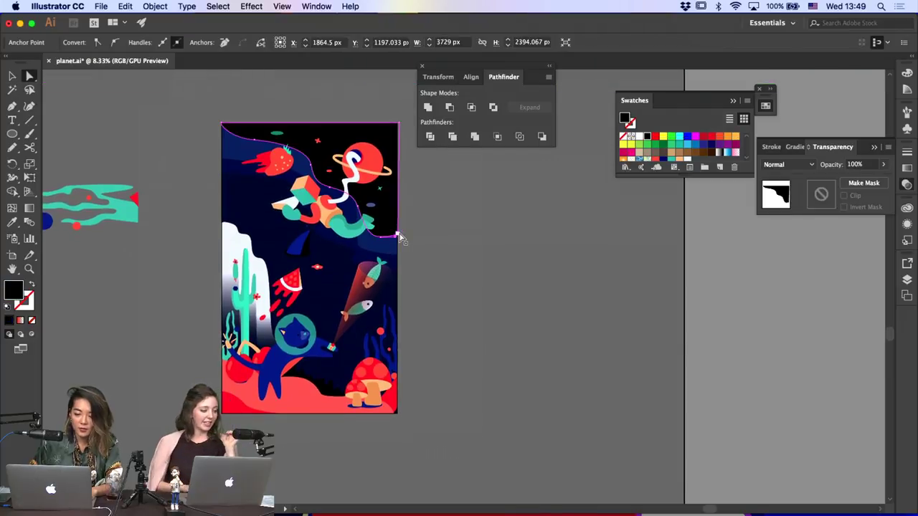
click(409, 241)
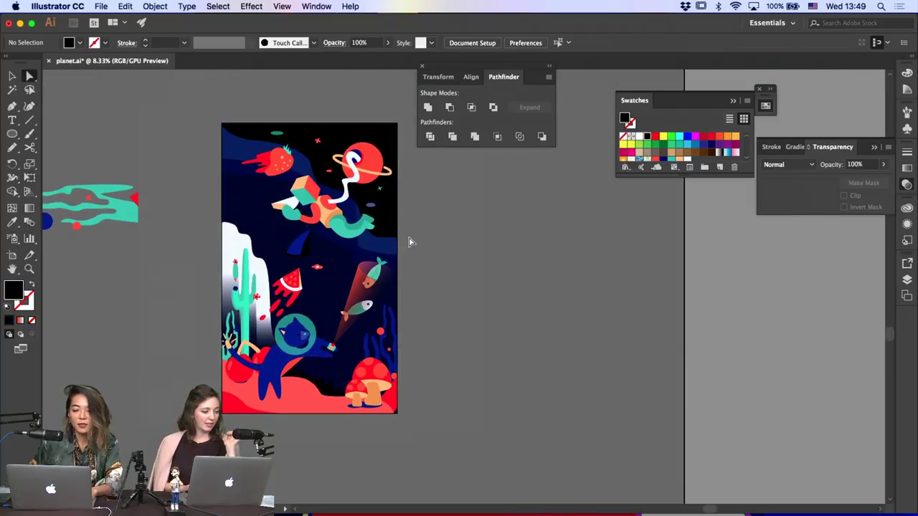
click(390, 236)
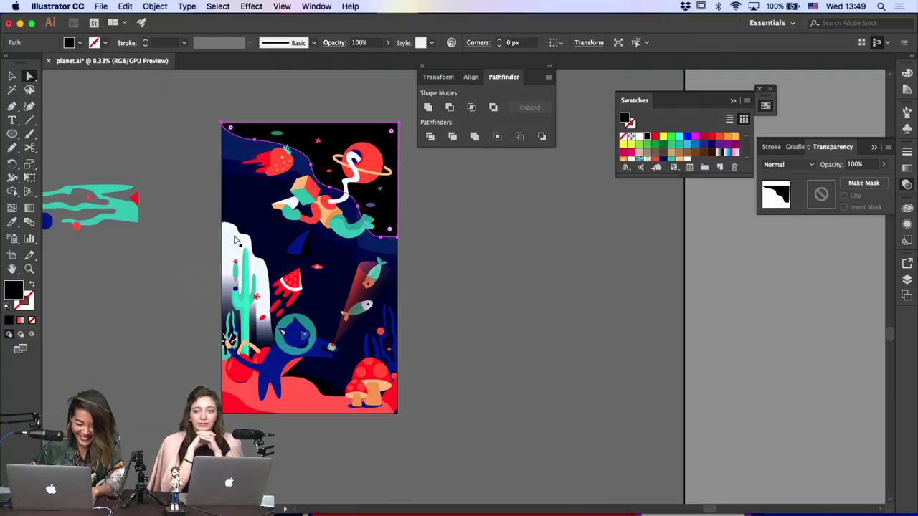
click(11, 76)
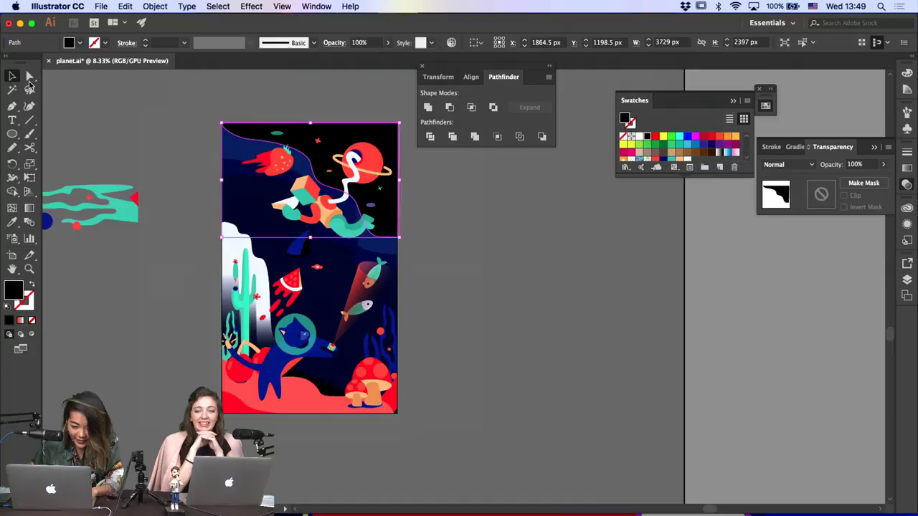
key(super+2)
Select the black sky together with the navy and blue water shapes bordering it and shift them down slightly
click(235, 184)
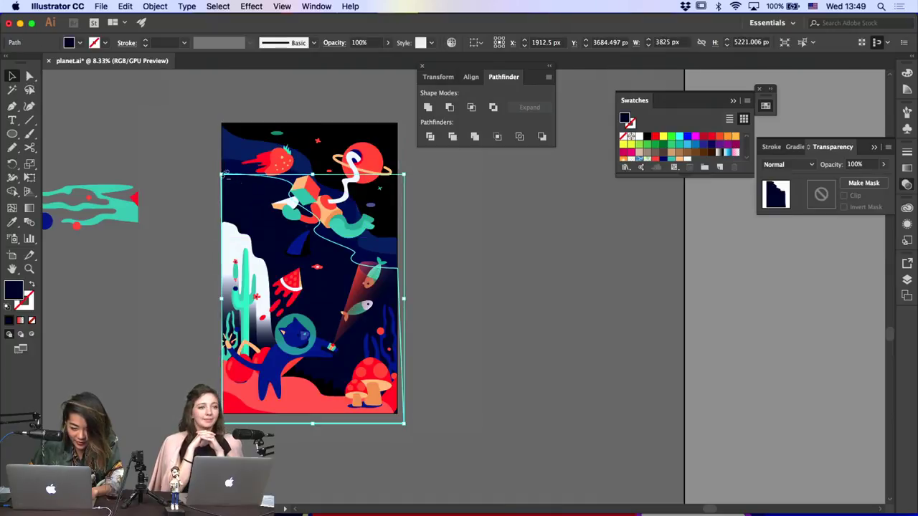
click(360, 247)
shift+click(357, 224)
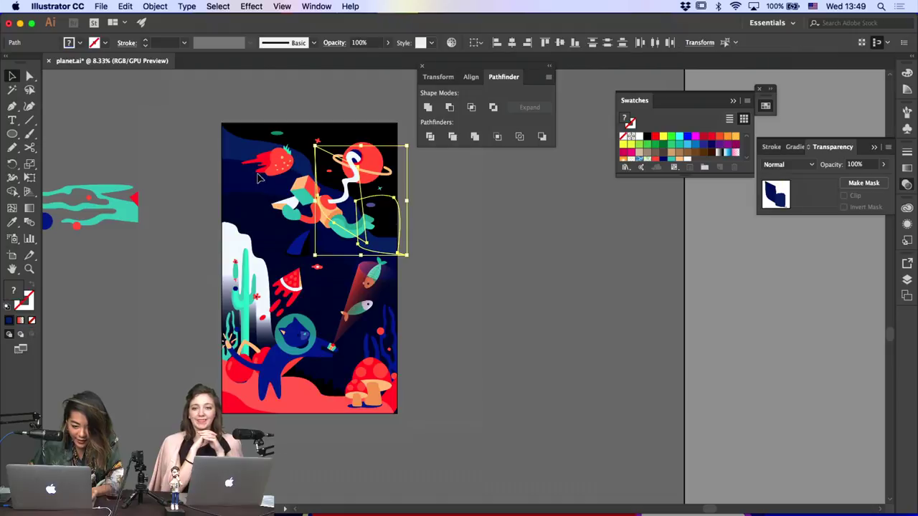
shift+click(243, 152)
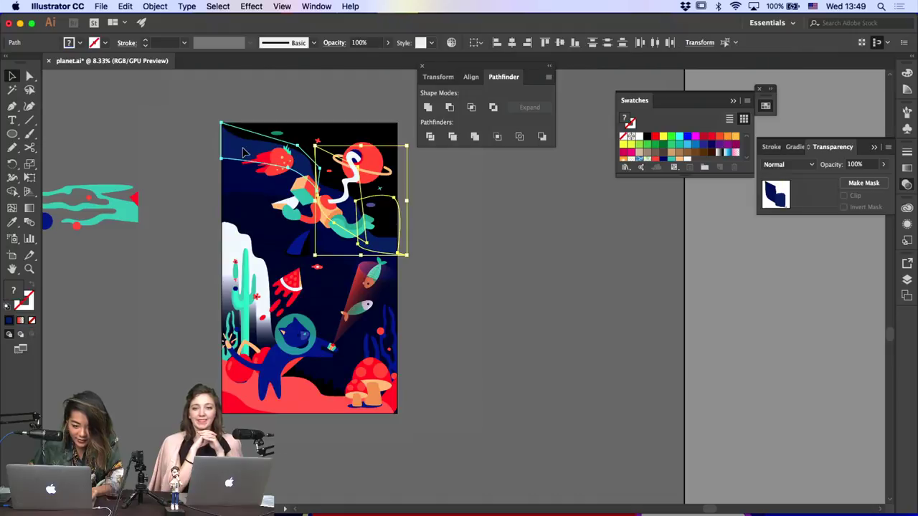
click(325, 183)
key(a)
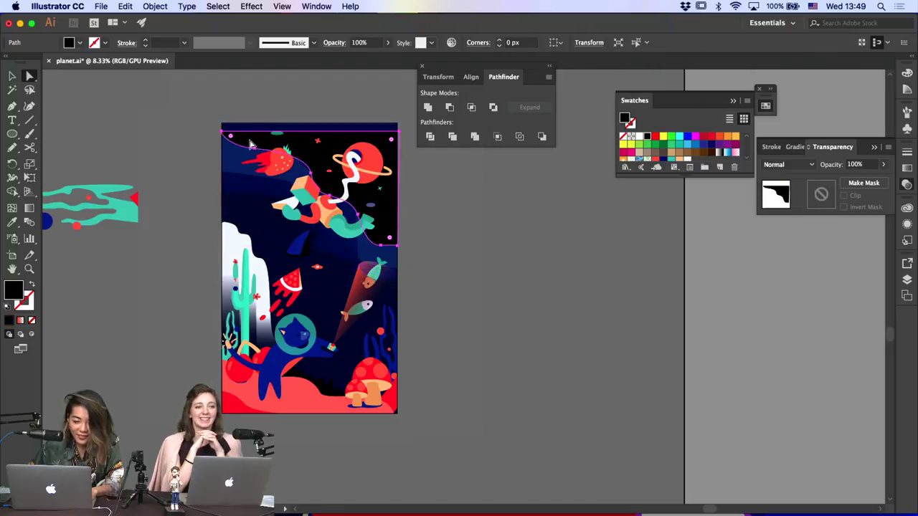
Raise the two upper corner anchor points of the black sky shape to the artboard's top edge
key(p)
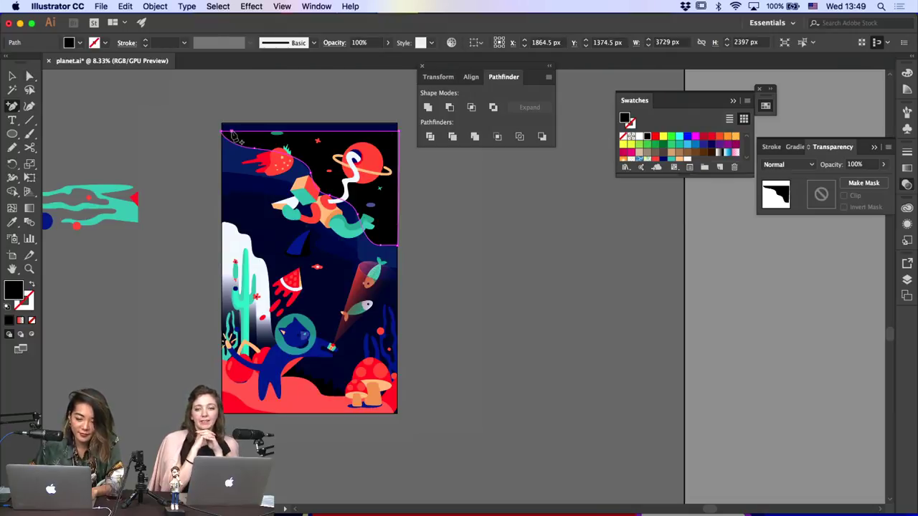
key(a)
drag(222, 131, 222, 123)
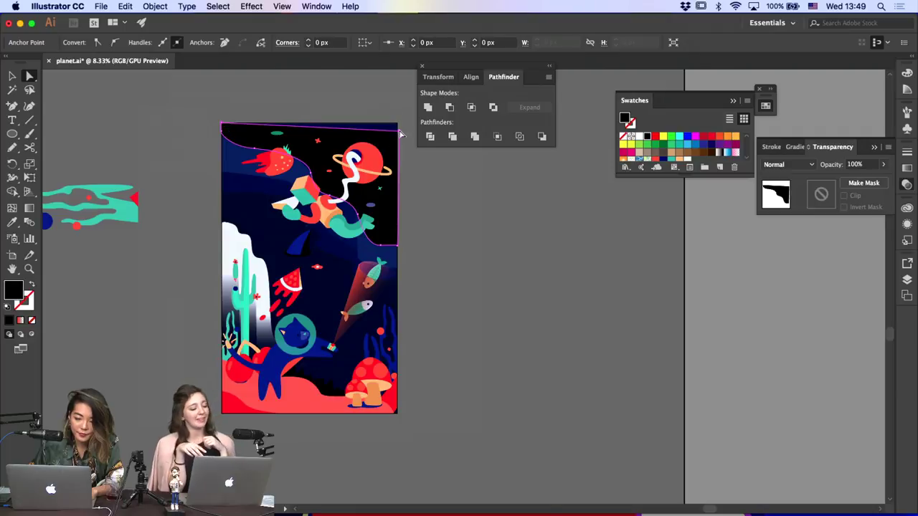
drag(398, 131, 399, 123)
click(408, 166)
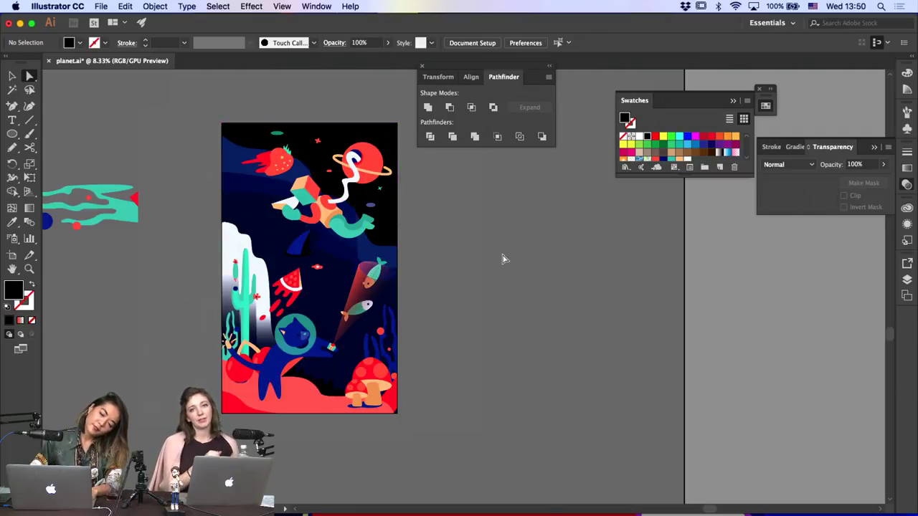
Lower the anchor point where the sky's wavy edge meets the artboard's left side to Y 464 px
click(251, 139)
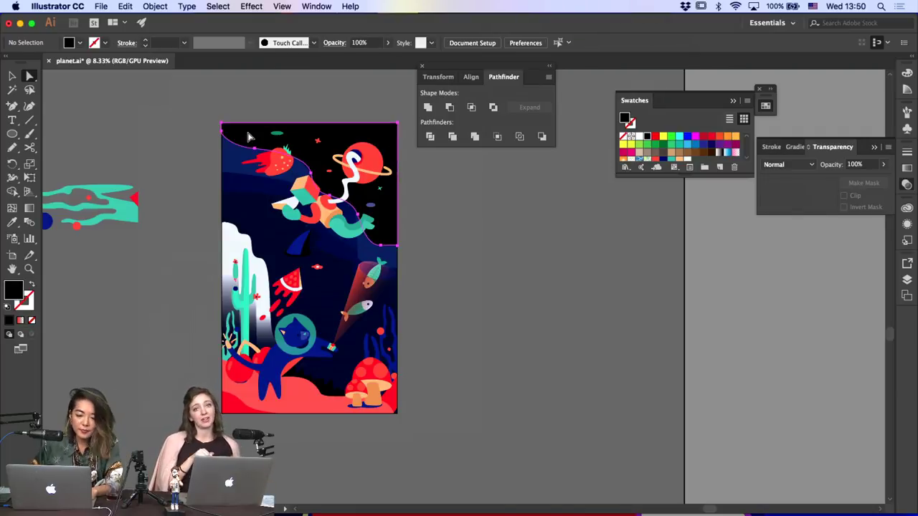
drag(222, 133, 222, 147)
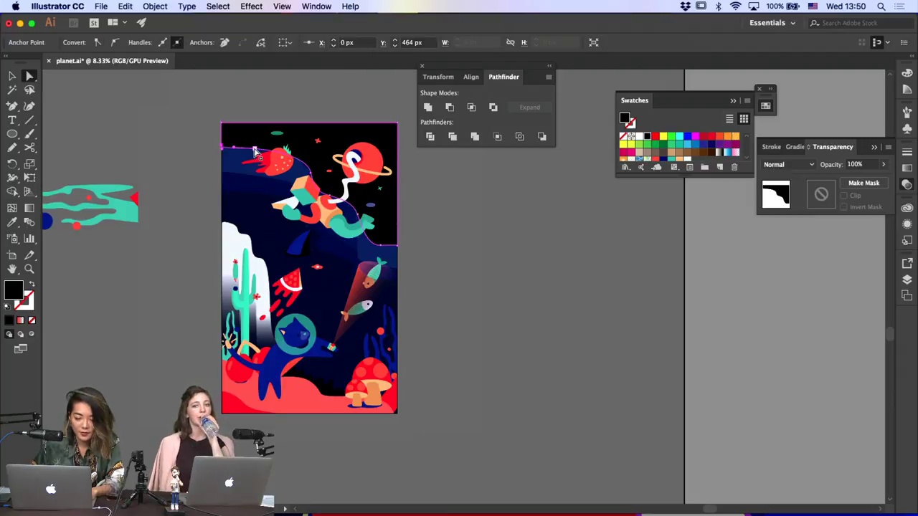
click(430, 228)
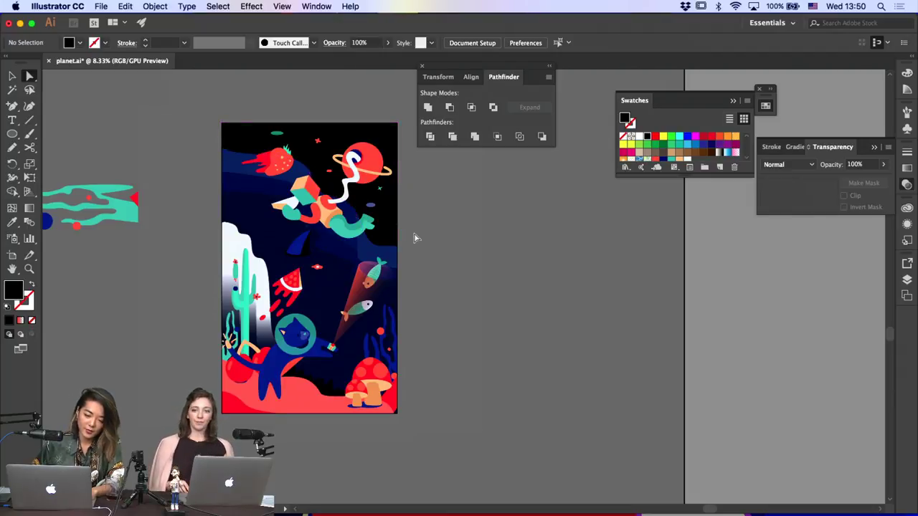
Shift the sky and water shapes further down and realign the sky's two upper corners with the artboard's top edge
click(396, 246)
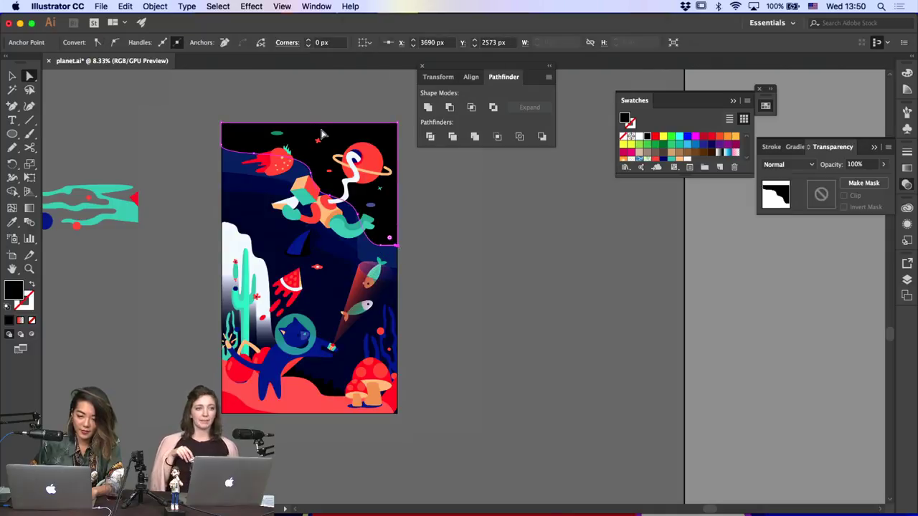
drag(322, 134, 304, 147)
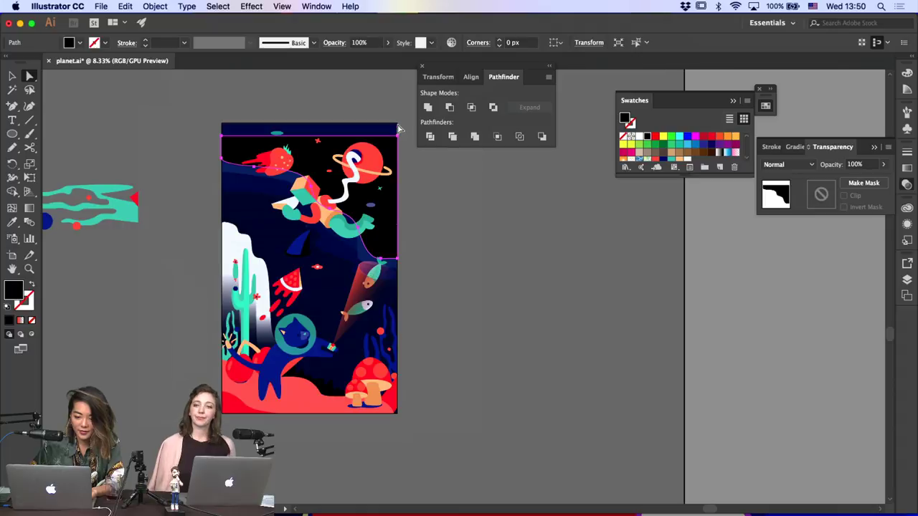
click(399, 131)
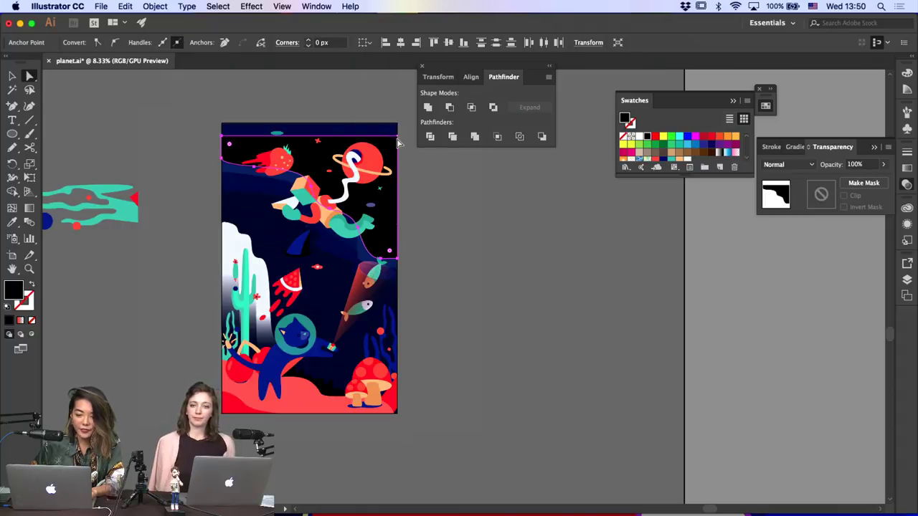
click(399, 136)
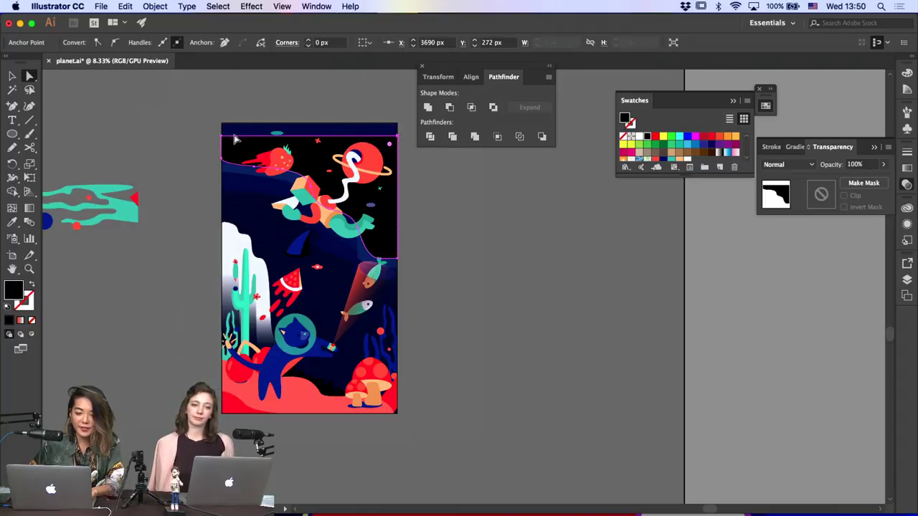
drag(221, 137, 222, 127)
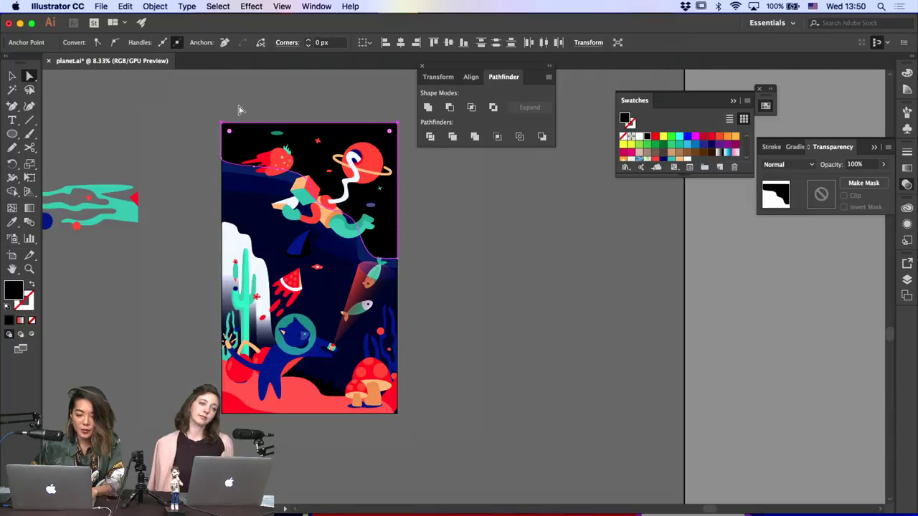
click(240, 109)
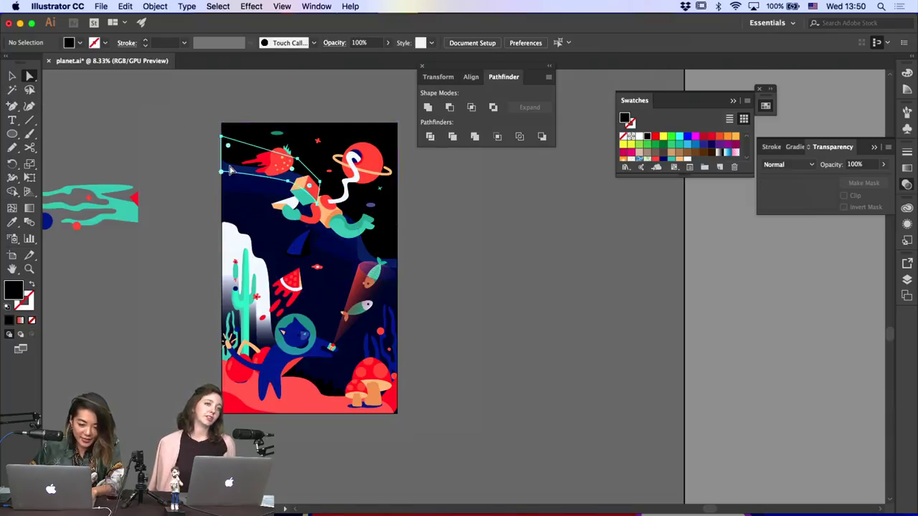
Cut the sky outline with the Scissors tool at both ends of its wavy edge and select the separated curve
click(230, 169)
click(219, 166)
click(233, 168)
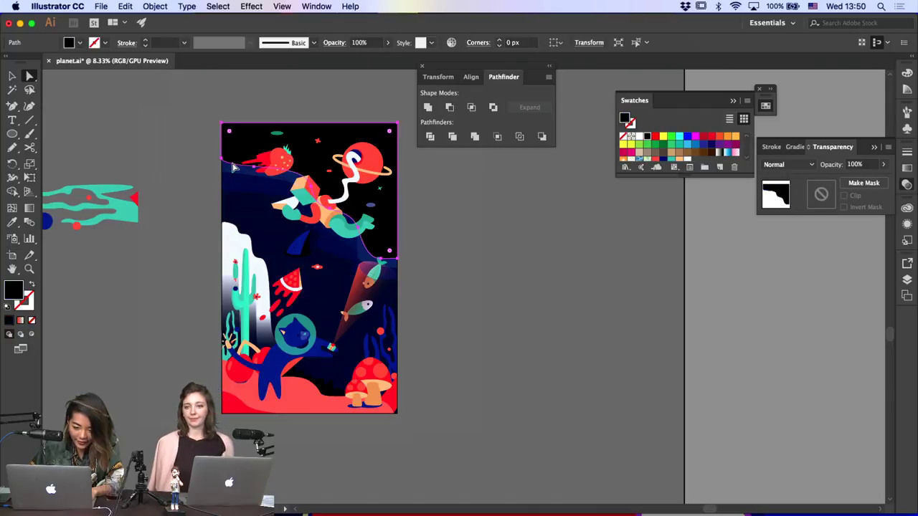
key(c)
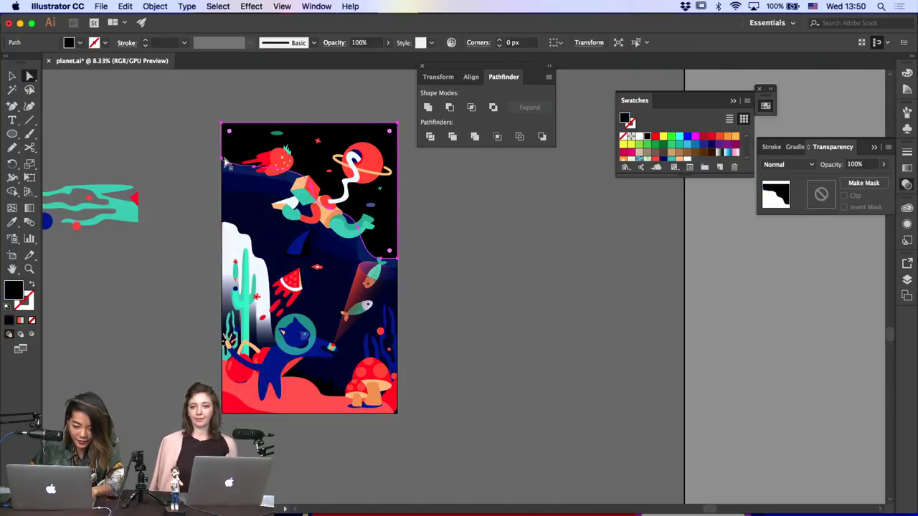
click(398, 259)
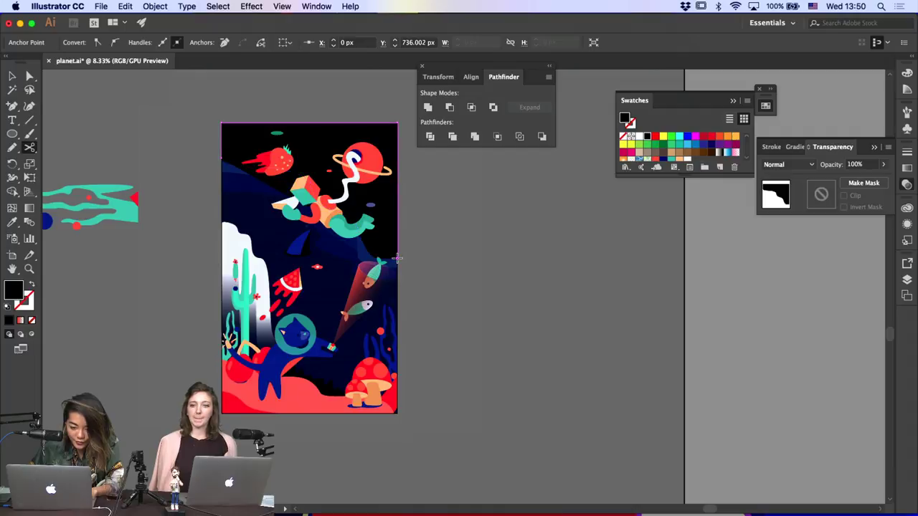
key(v)
click(402, 236)
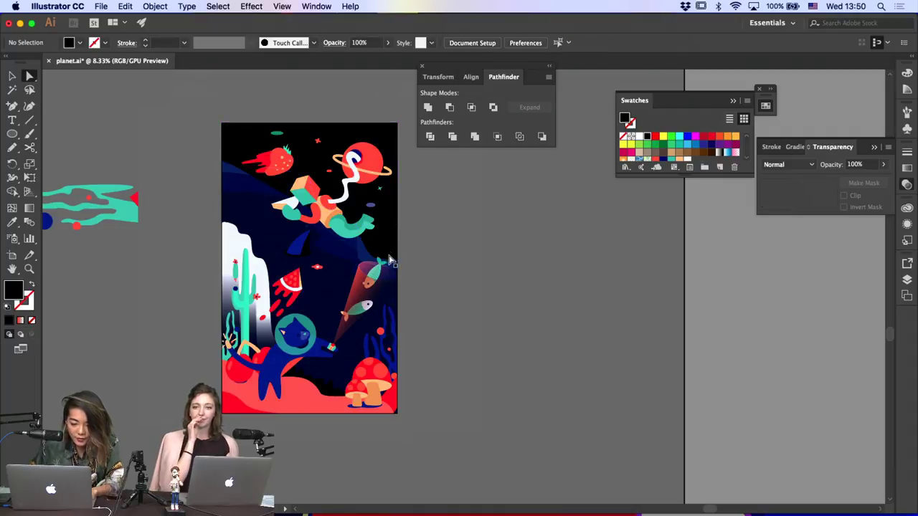
click(394, 257)
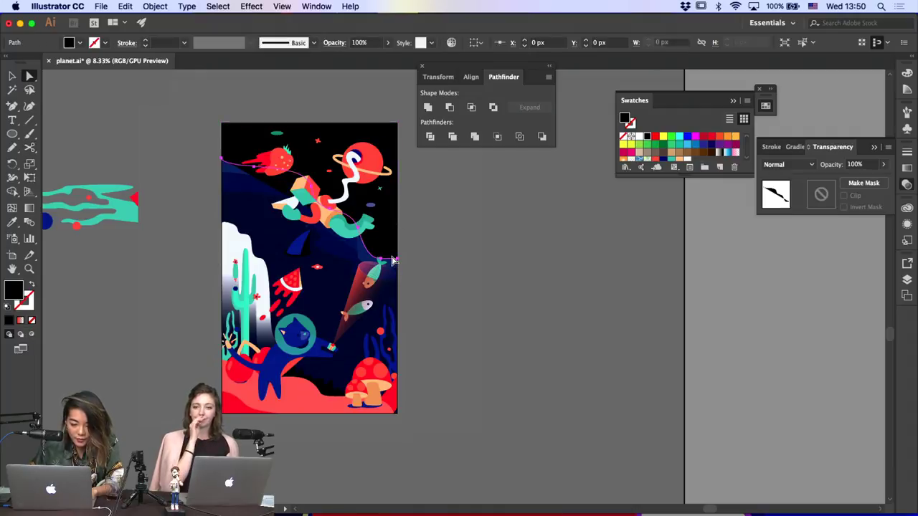
Give the separated curve the seaweed's teal as a 6 pt stroke with no fill
click(12, 222)
click(47, 213)
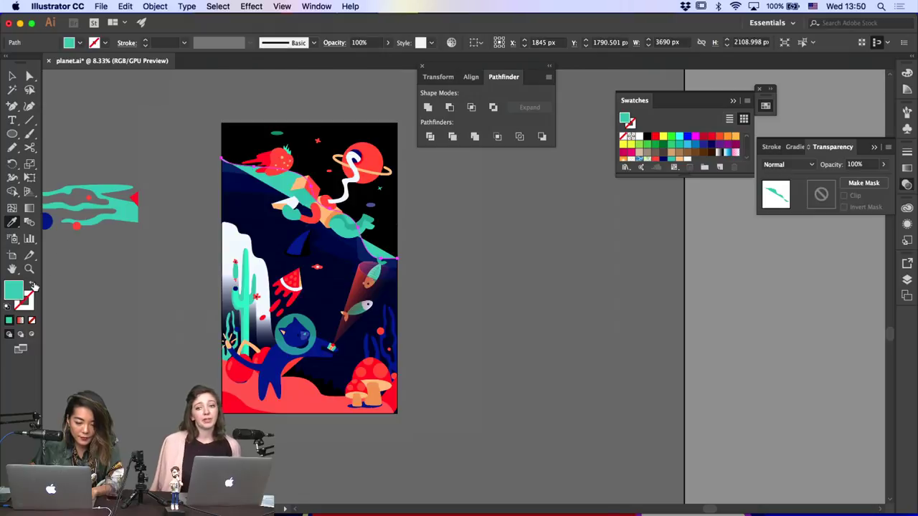
click(33, 285)
click(184, 43)
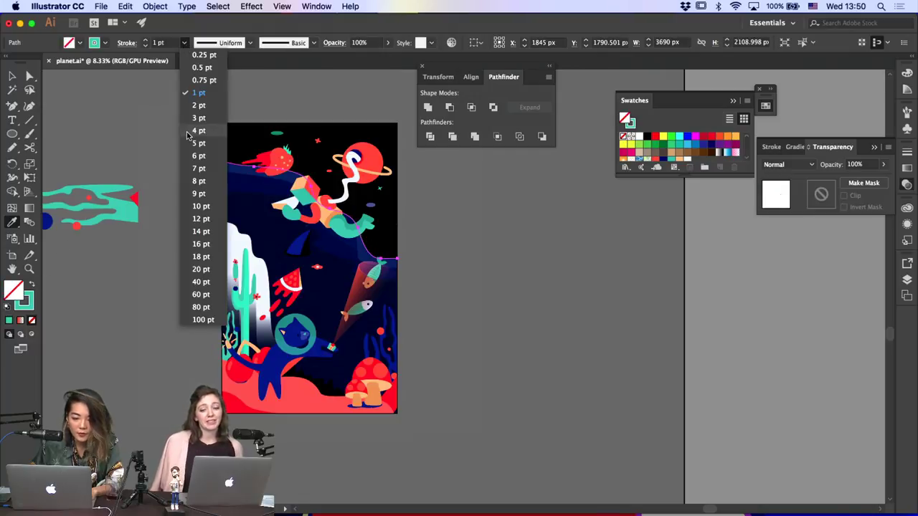
click(194, 156)
key(a)
click(160, 224)
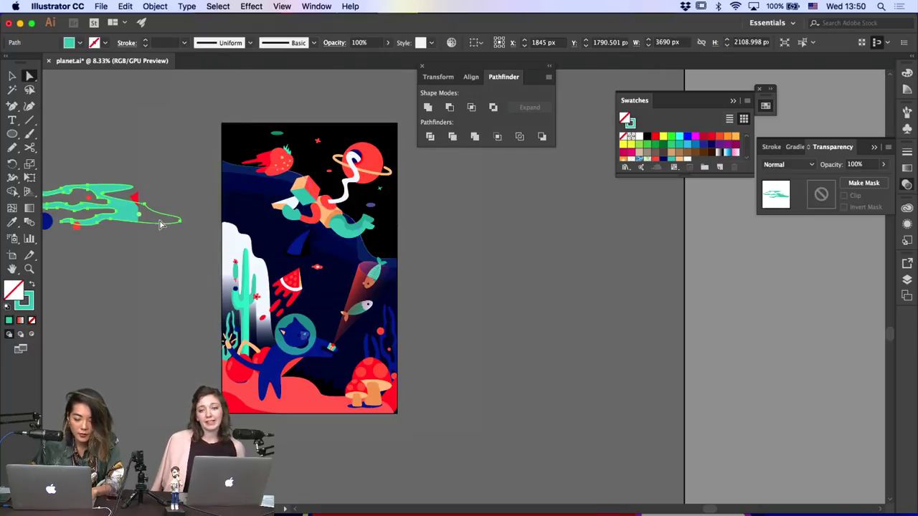
Increase the wavy line's stroke weight to 20 pt and then to 40 pt
click(395, 260)
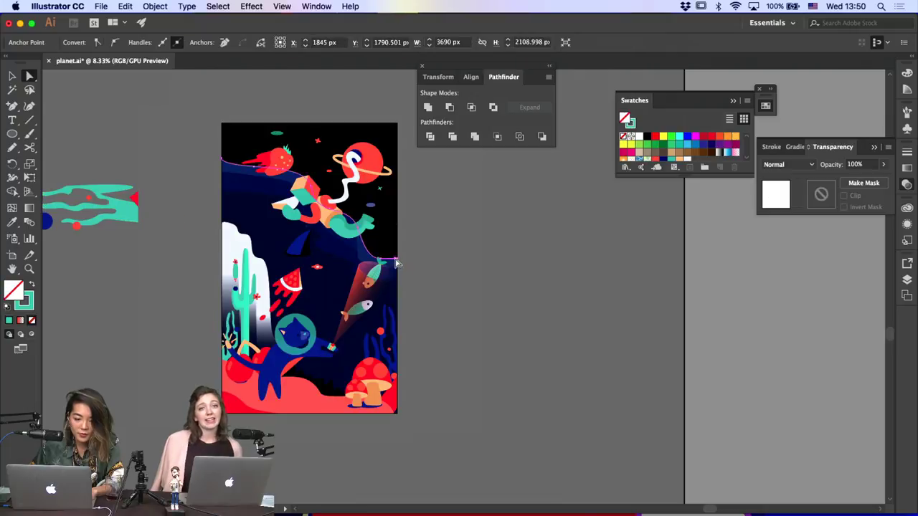
click(907, 167)
click(907, 153)
click(848, 166)
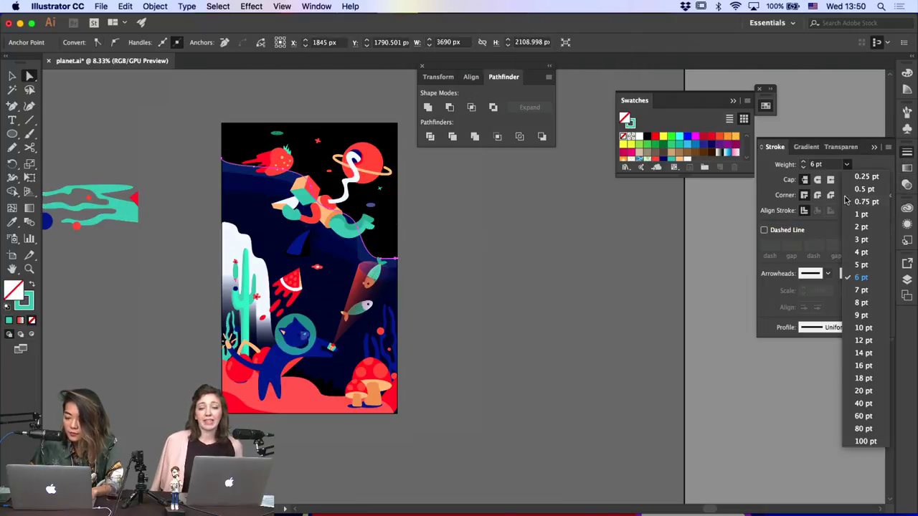
click(853, 393)
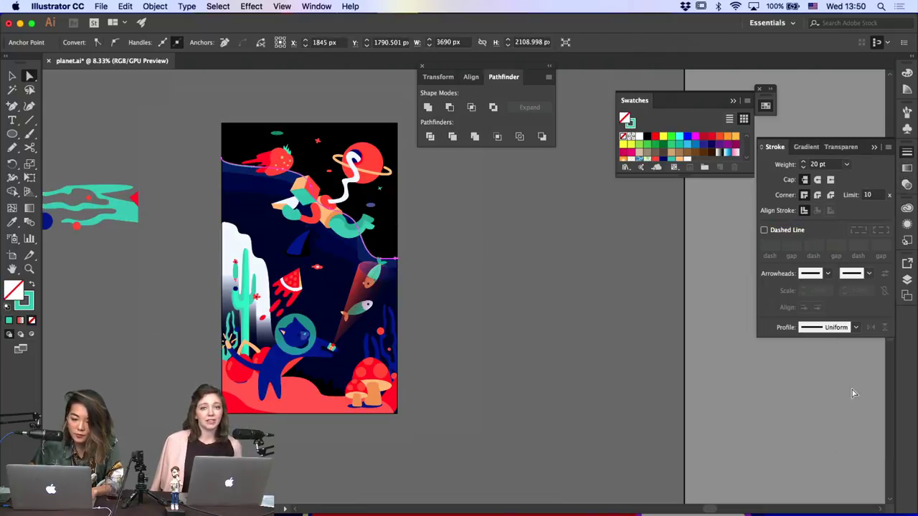
click(821, 166)
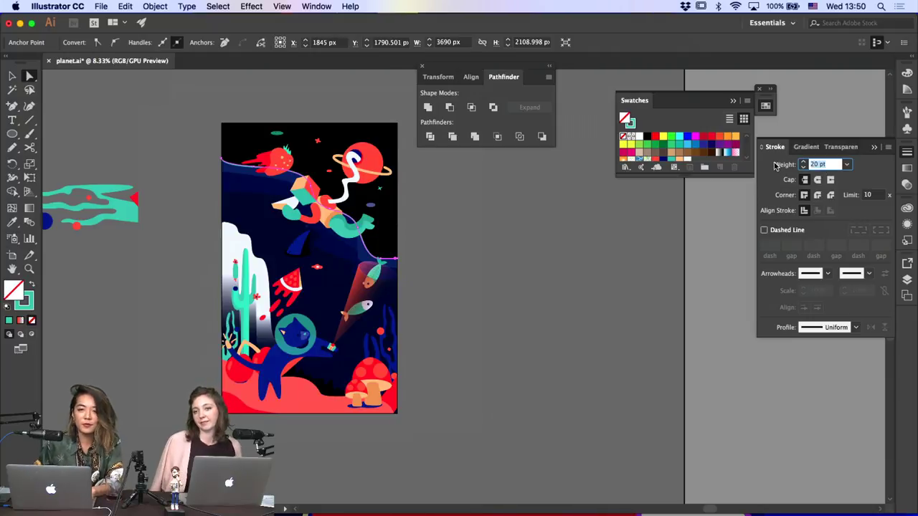
text(40)
key(Return)
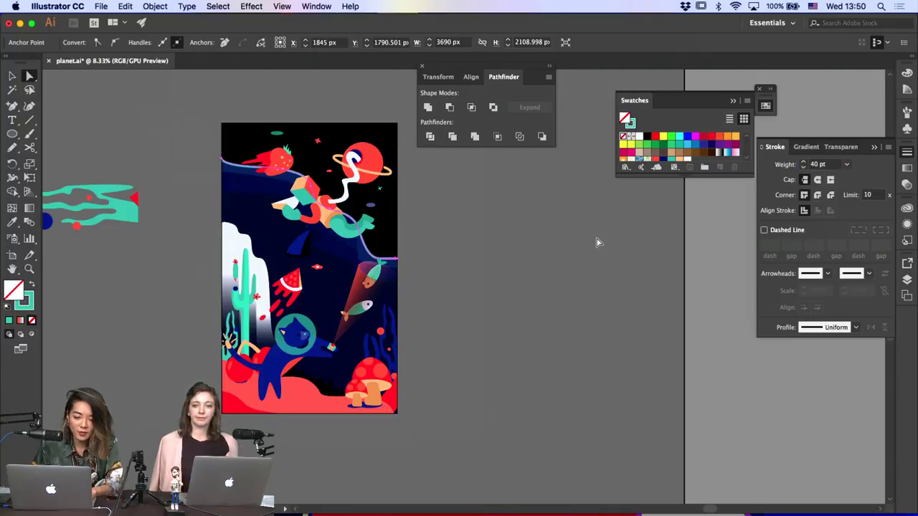
click(572, 297)
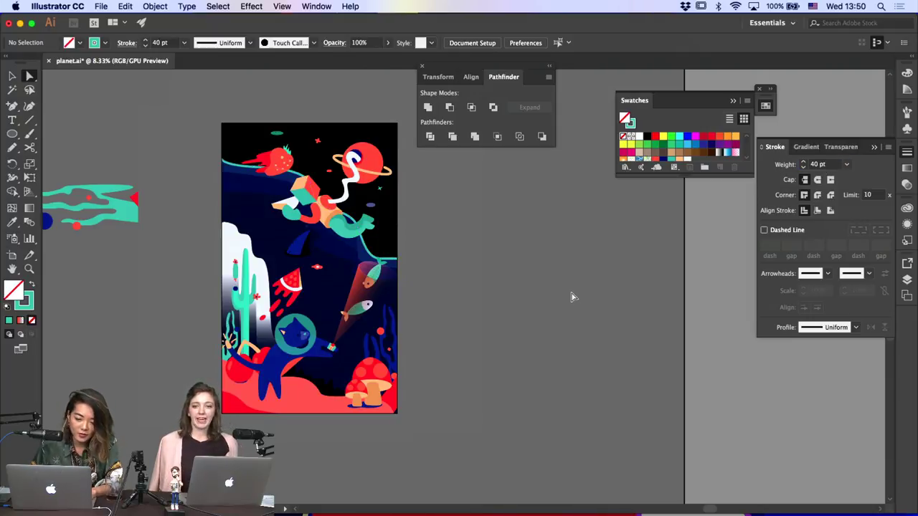
Recolour the wavy line's stroke to navy and keep its fill set to none
click(399, 265)
click(397, 264)
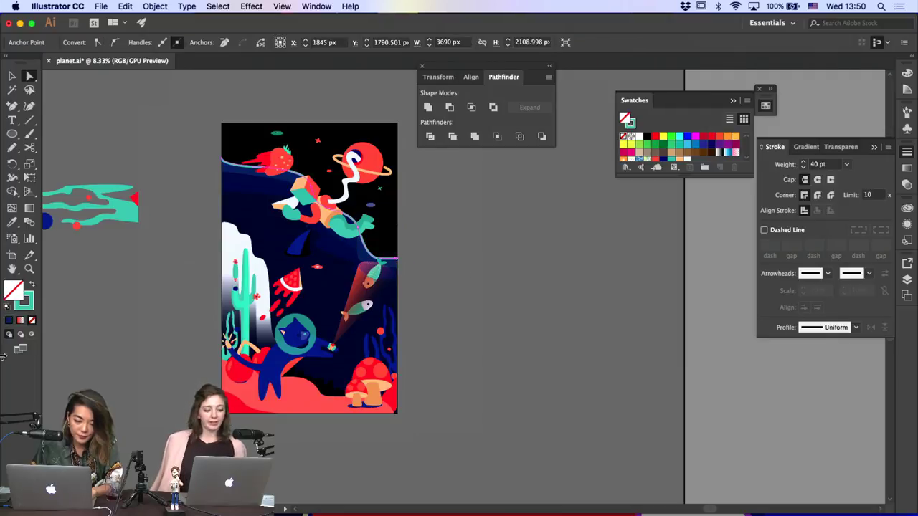
click(10, 319)
click(31, 286)
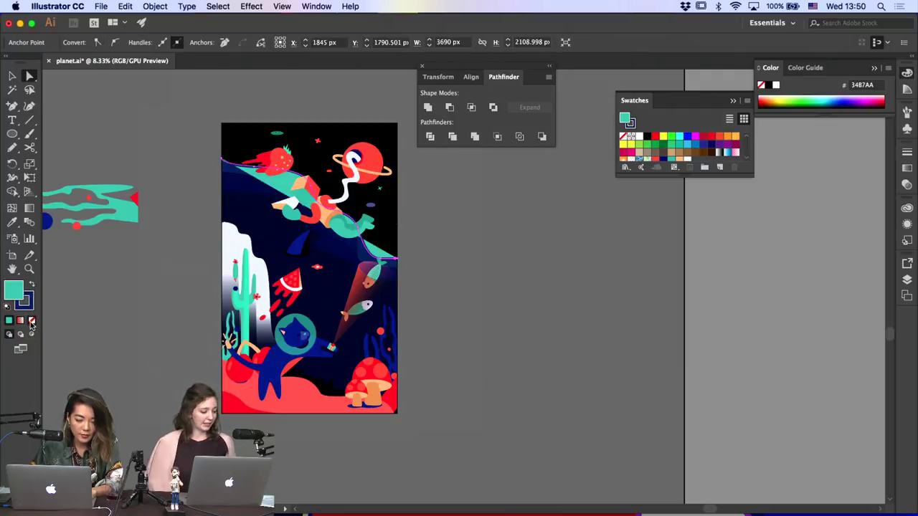
click(31, 319)
click(136, 338)
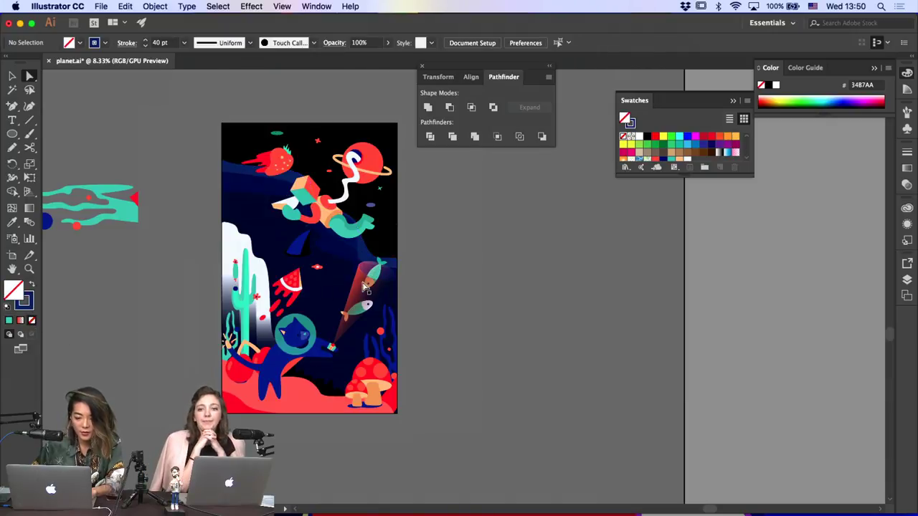
Raise the dip near the right end of the wavy line and lift the black sky's edge to match it
click(374, 259)
key(super+equal)
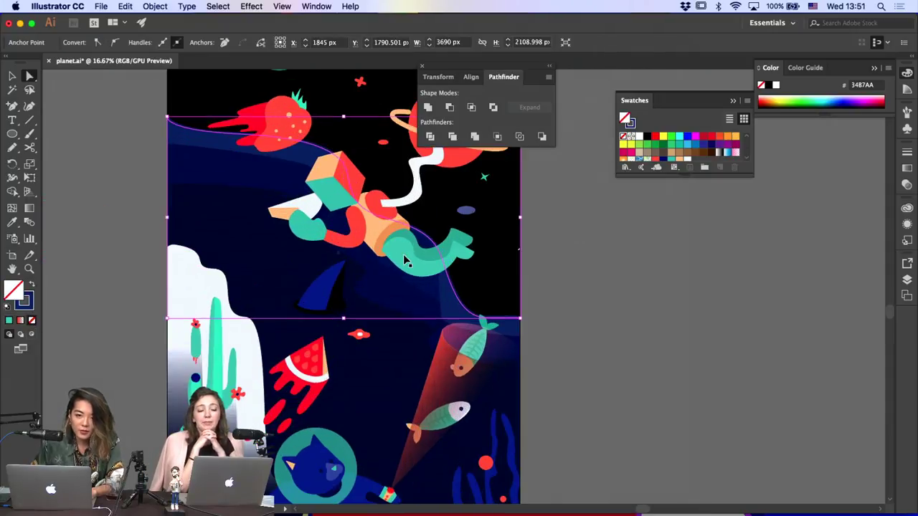
click(399, 381)
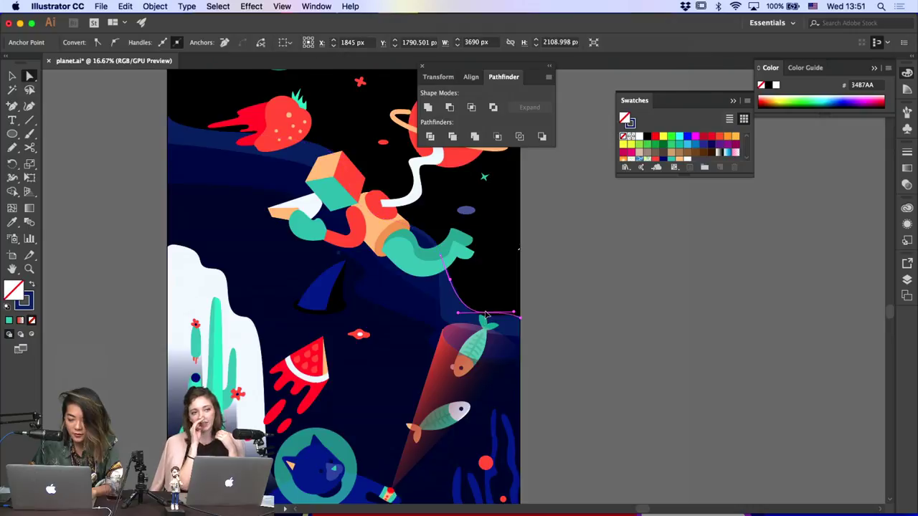
click(512, 326)
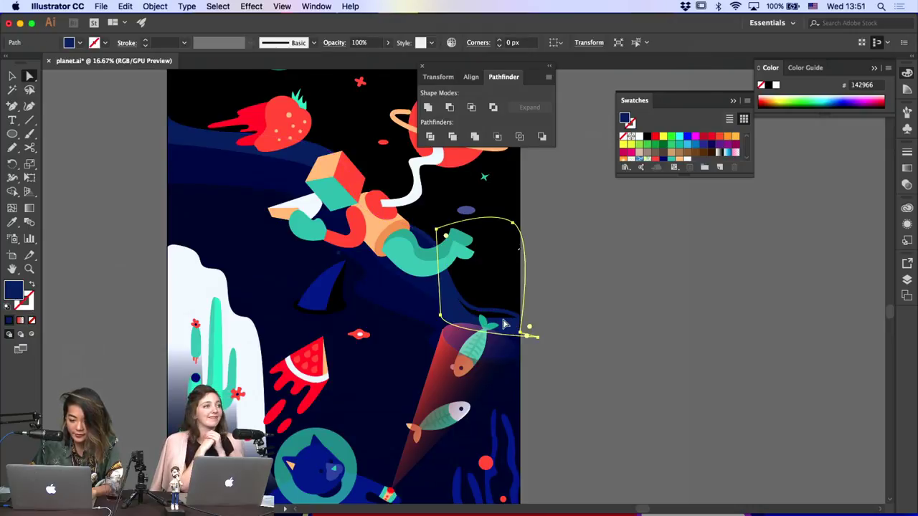
click(495, 323)
drag(487, 319, 487, 311)
click(561, 307)
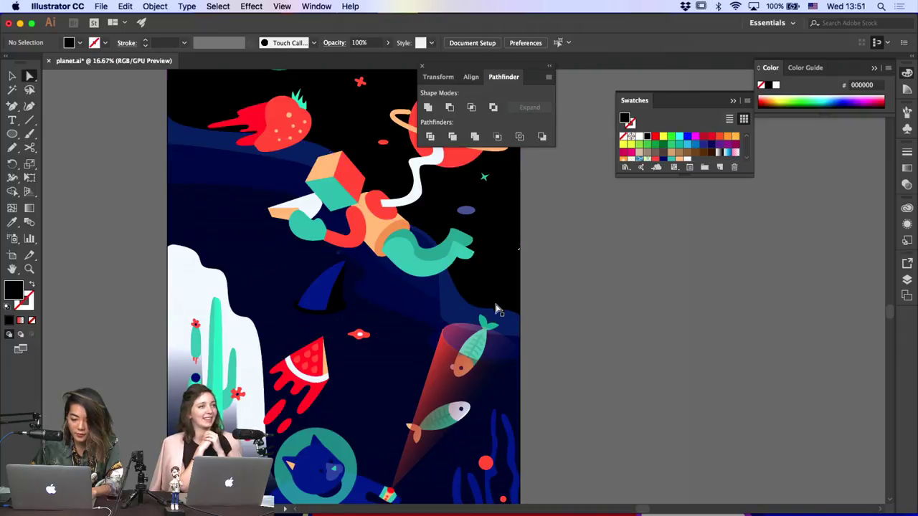
Recolour the wavy line's stroke to the lighter blue 203F8C
click(495, 311)
double_click(23, 305)
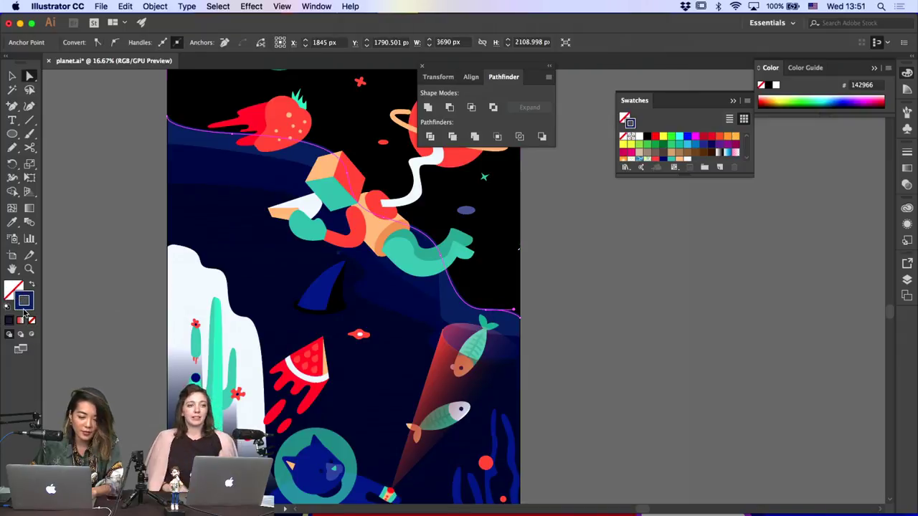
click(325, 205)
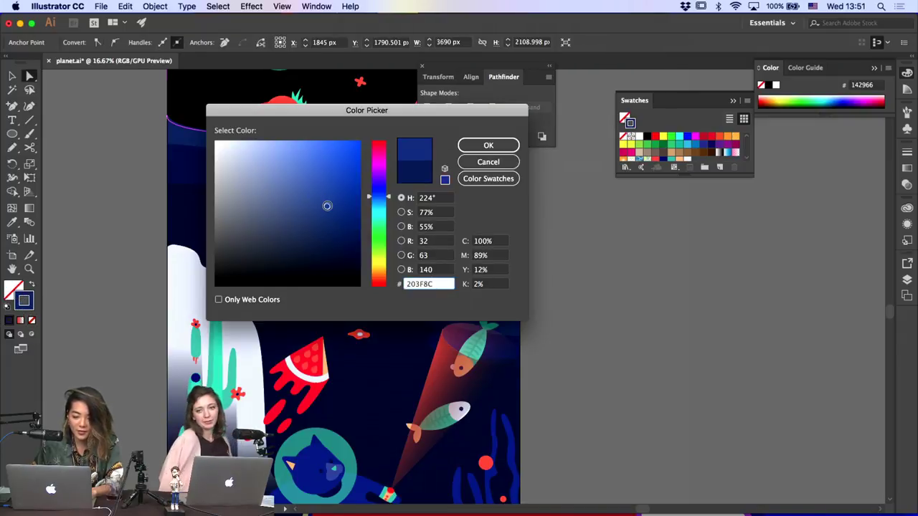
key(Return)
Move the strawberry down and left onto the wavy border and drop the teal ellipse above the artboard
scroll(552, 289, down, 3)
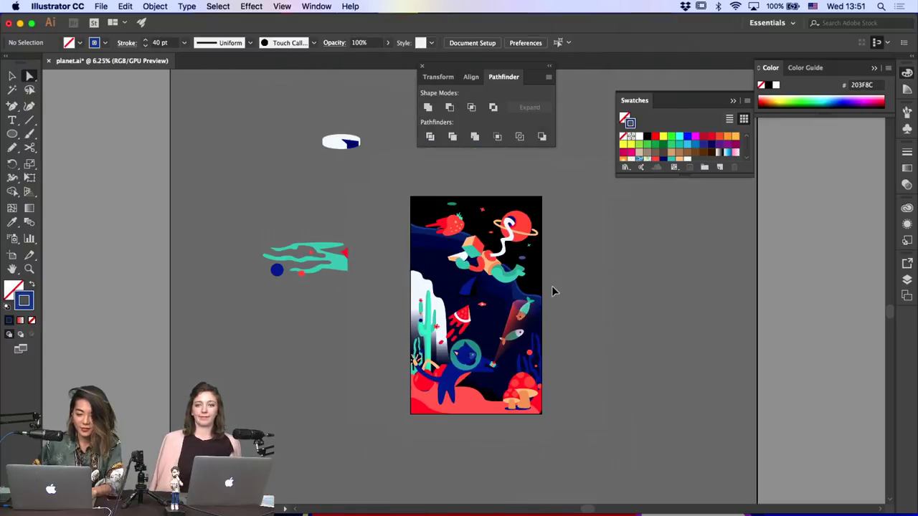
scroll(601, 335, right, 5)
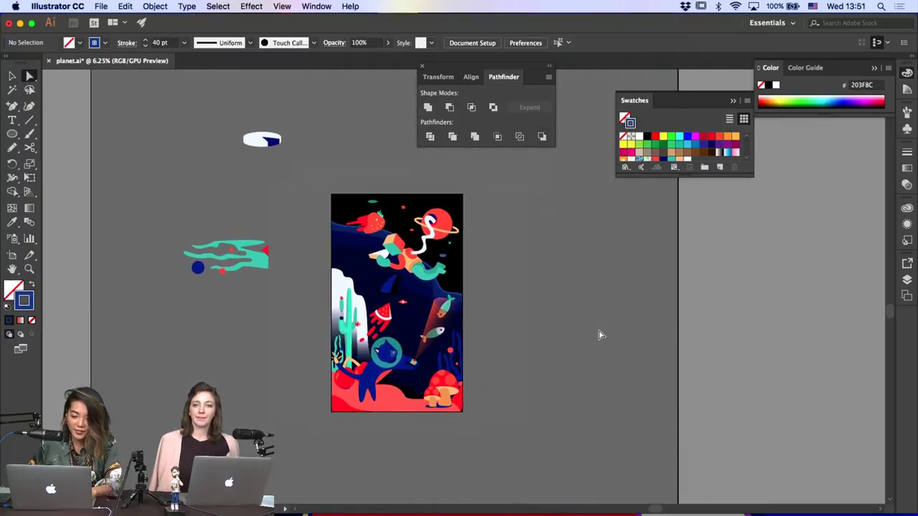
click(14, 76)
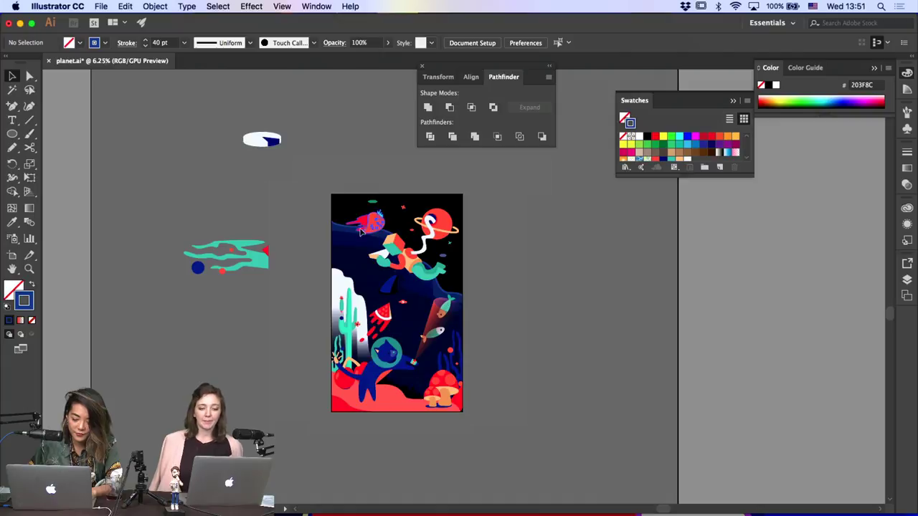
drag(365, 232, 352, 238)
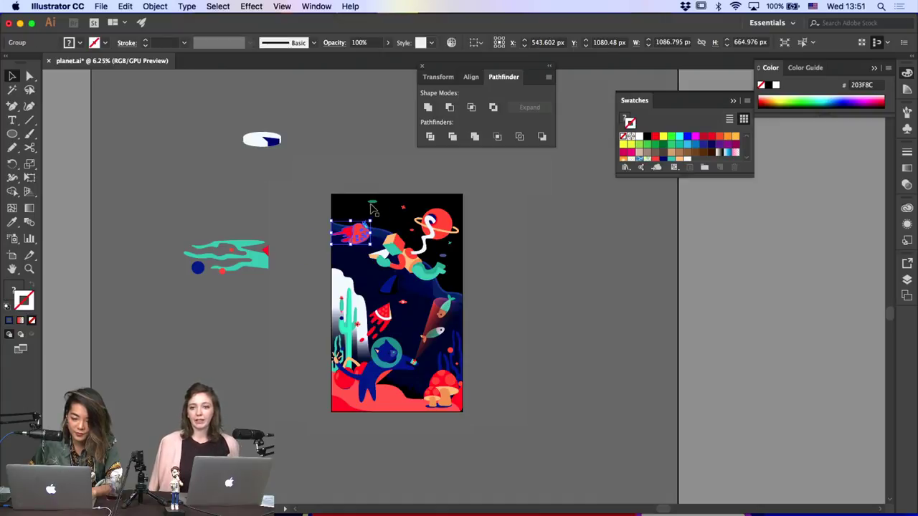
drag(373, 203, 375, 160)
click(426, 178)
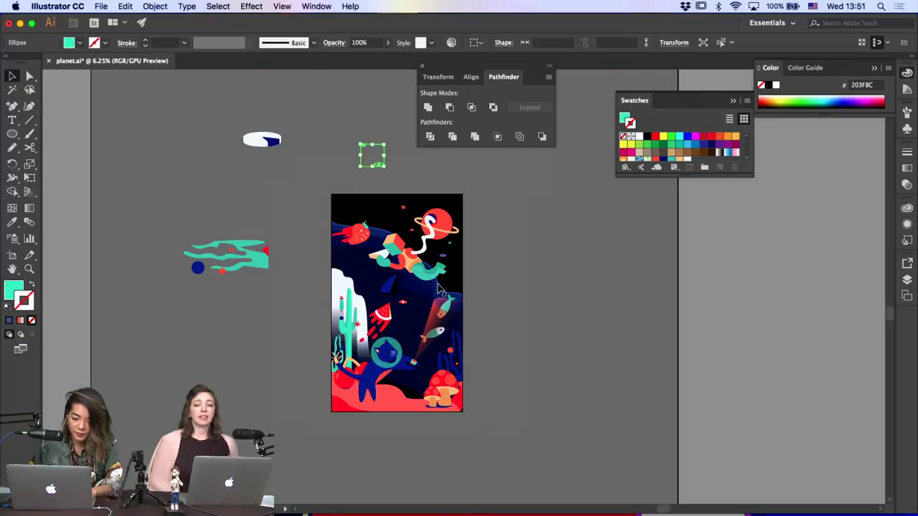
click(510, 282)
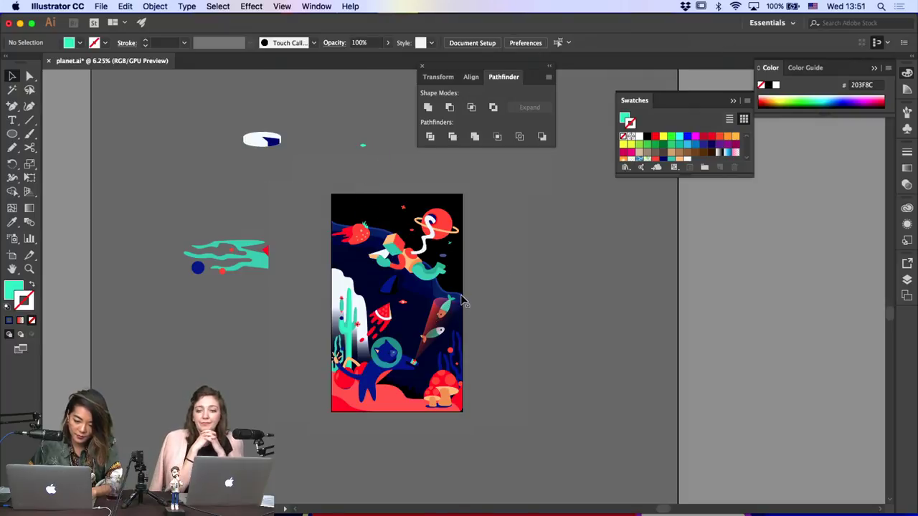
Increase the wavy line's stroke weight to 100 pt
click(342, 233)
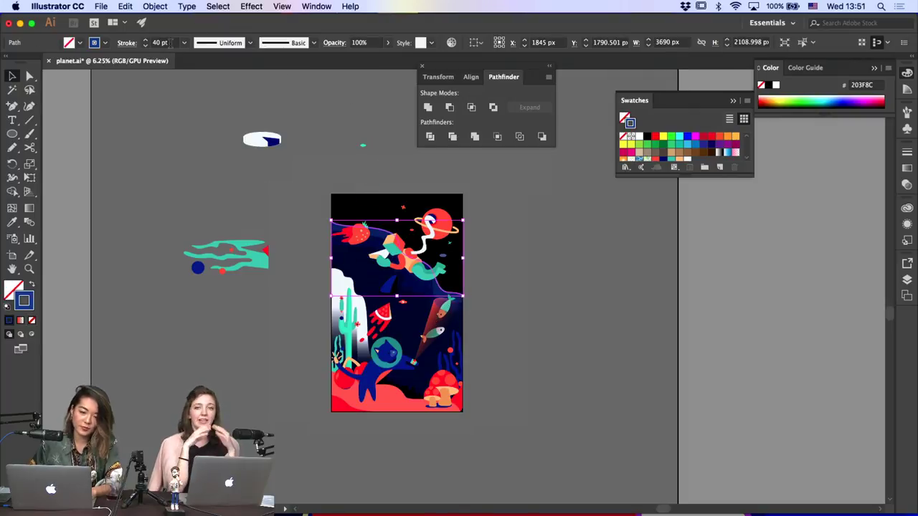
click(165, 42)
text(100)
key(Return)
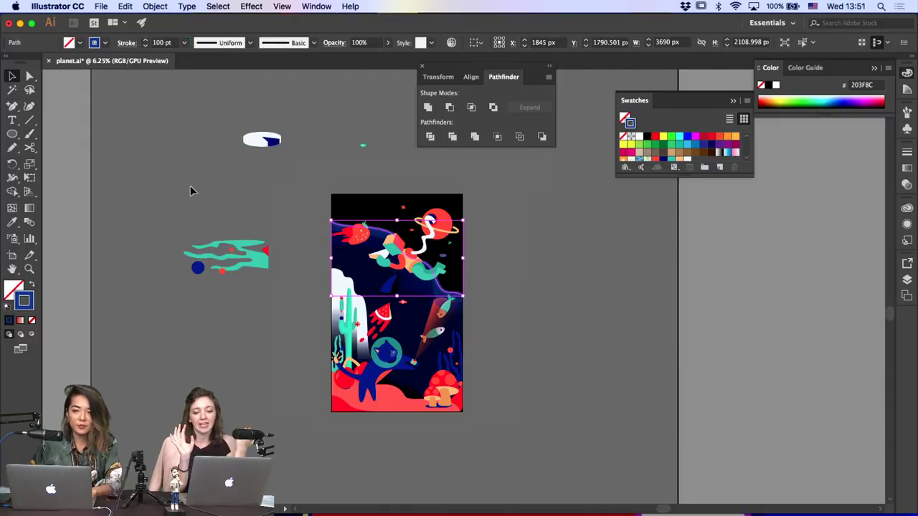
click(190, 189)
scroll(301, 247, right, 3)
scroll(302, 248, down, 1)
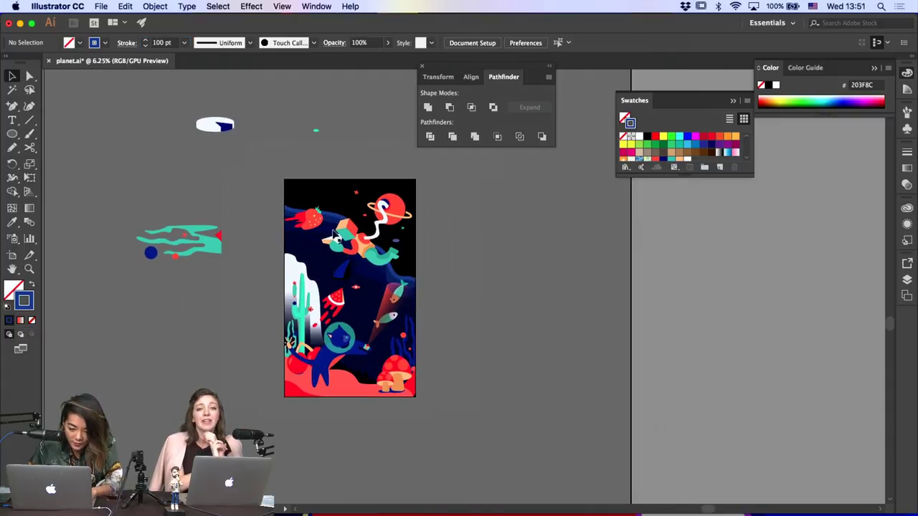
click(394, 238)
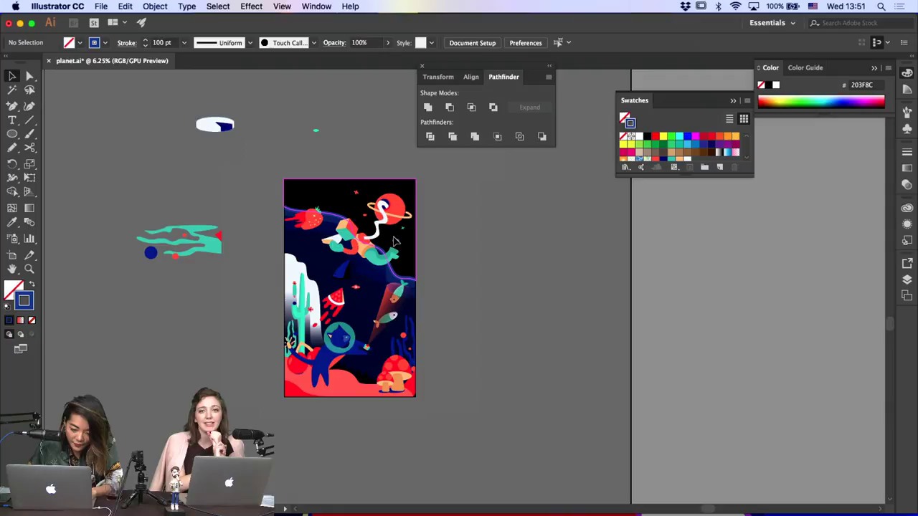
click(450, 252)
click(346, 290)
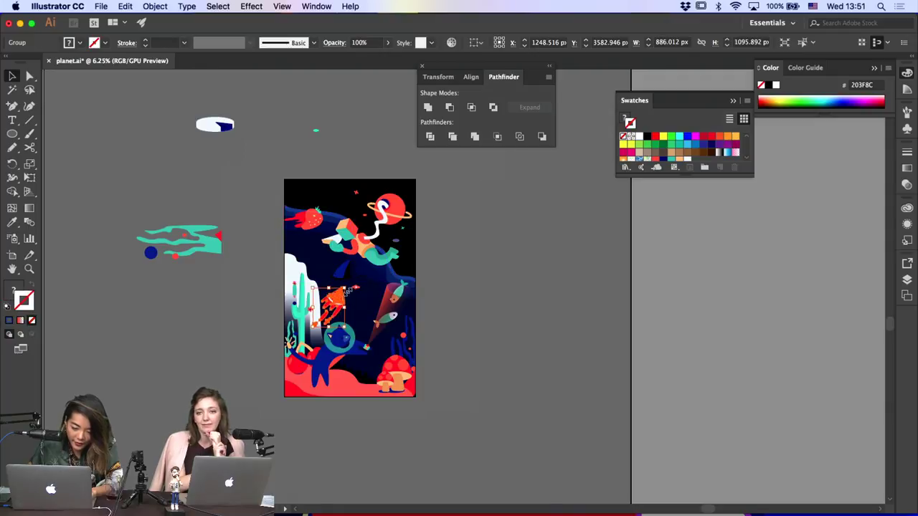
click(452, 261)
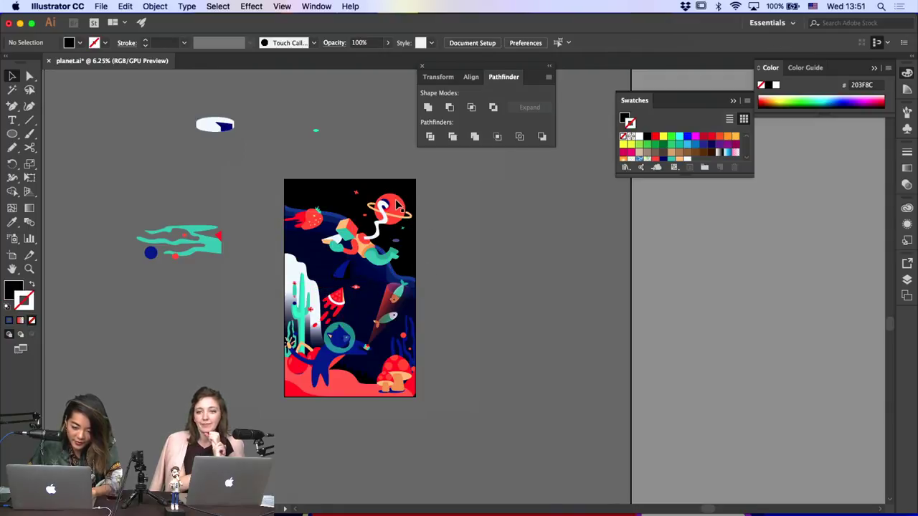
click(405, 208)
click(461, 237)
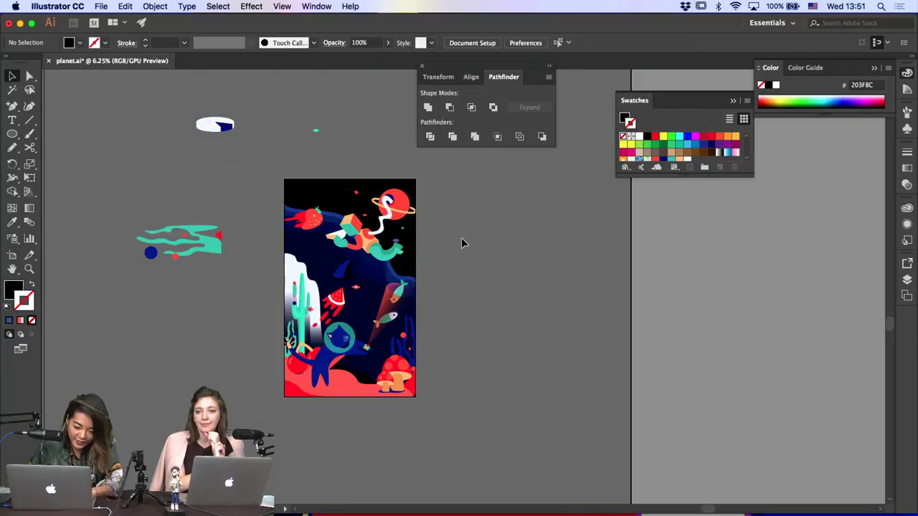
click(378, 228)
key(Delete)
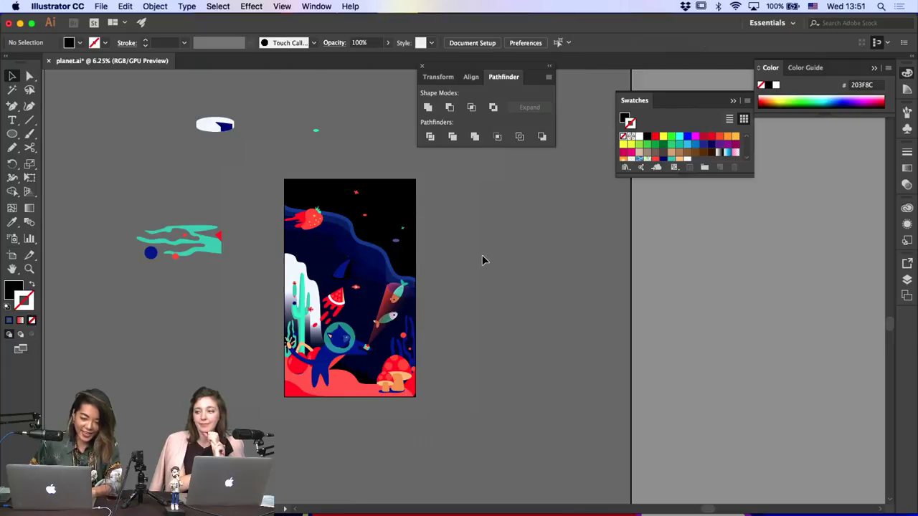
key(super+z)
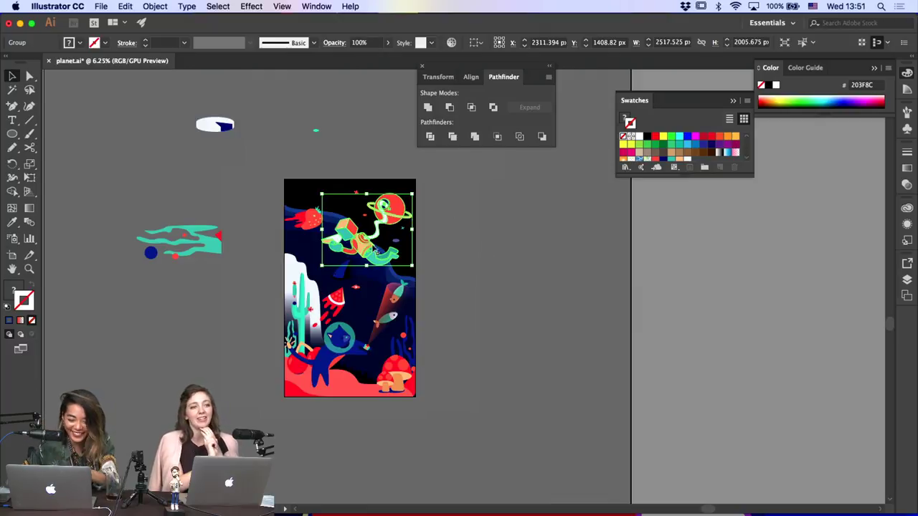
Scale the astronaut-and-planet group down to about 2258 by 1799 px and reposition it across the wavy border
drag(321, 265, 327, 258)
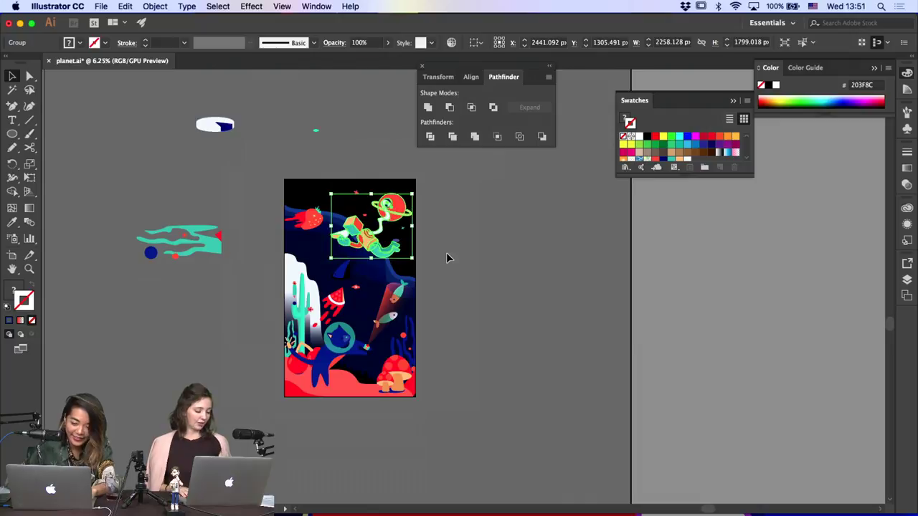
drag(393, 215, 403, 188)
click(463, 218)
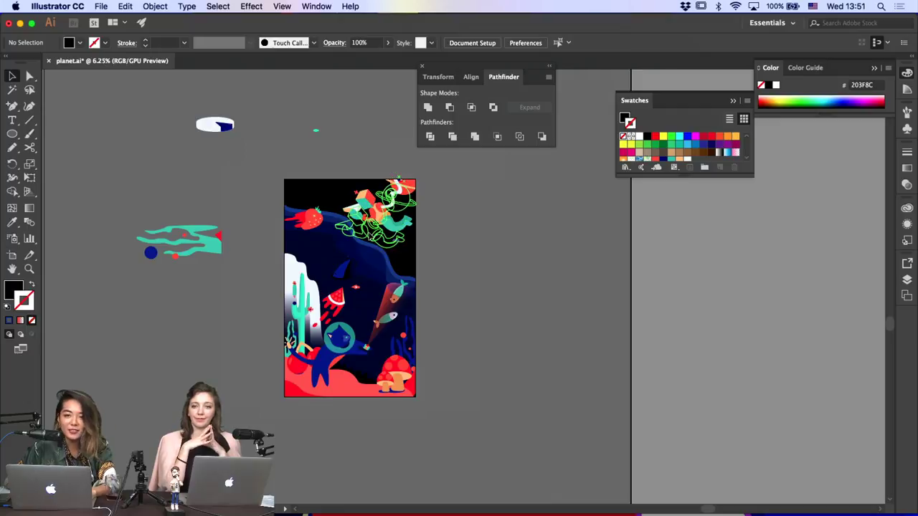
drag(384, 217, 368, 249)
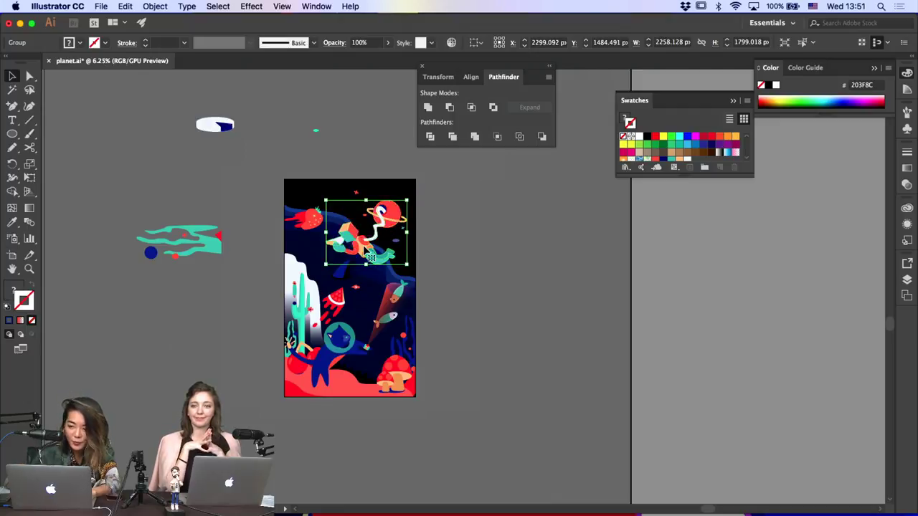
Isolate the astronaut-and-planet group, cut the astronaut out of it and leave isolation
double_click(368, 249)
click(326, 235)
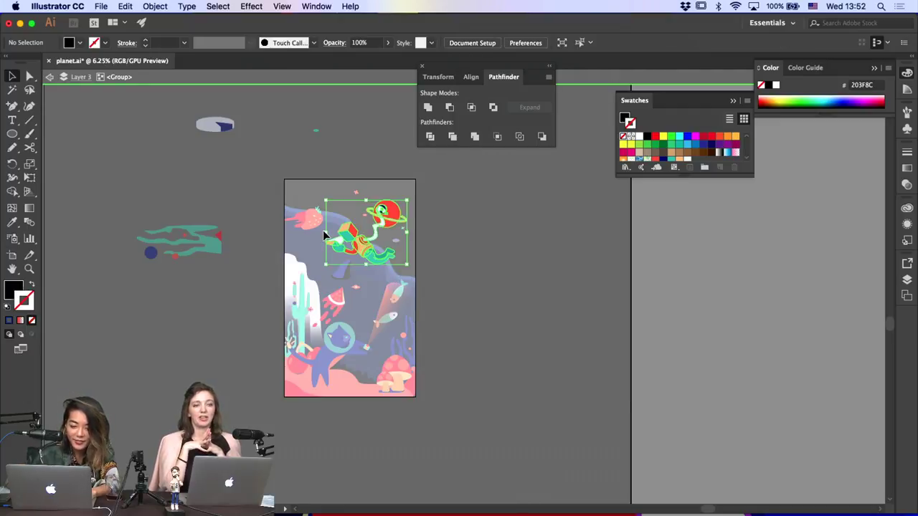
key(Delete)
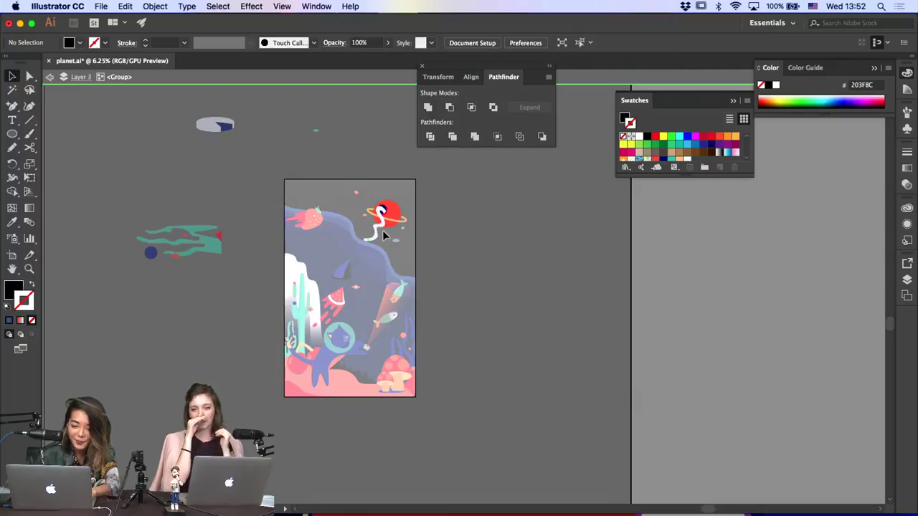
key(super+z)
shift+click(376, 234)
click(428, 241)
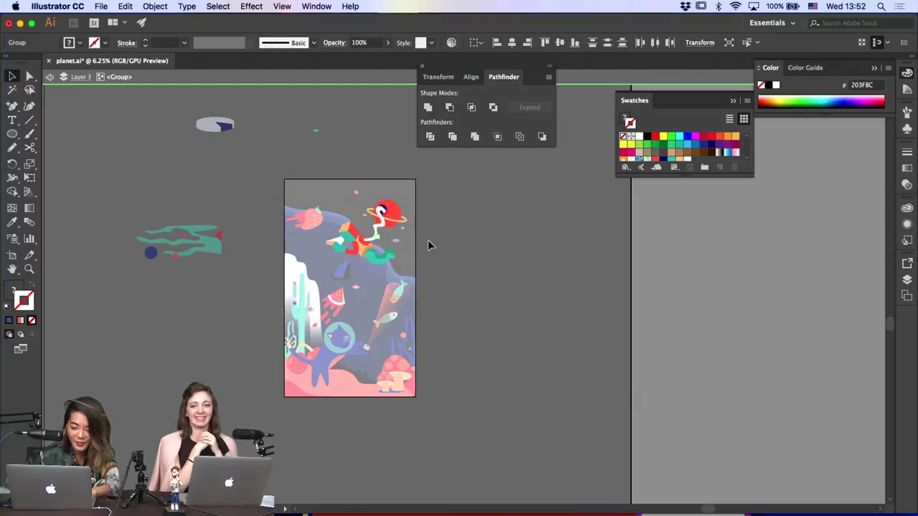
click(322, 244)
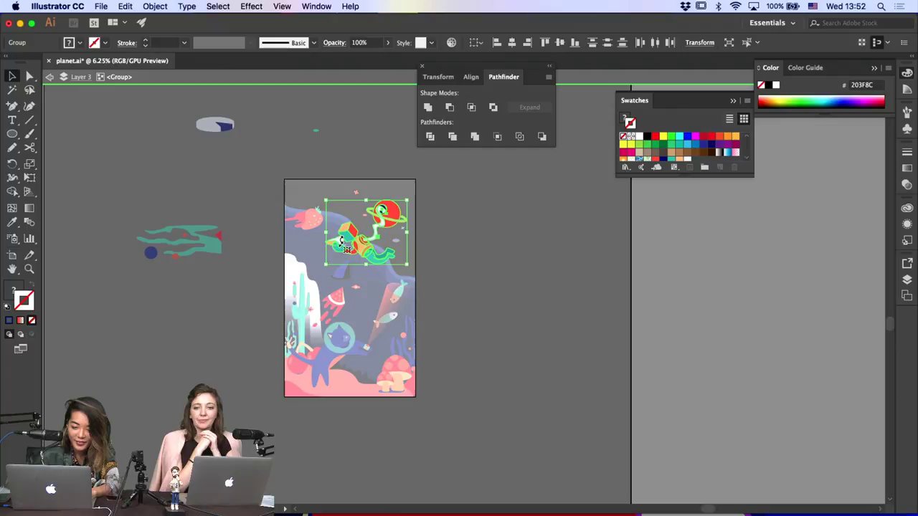
key(Delete)
double_click(396, 240)
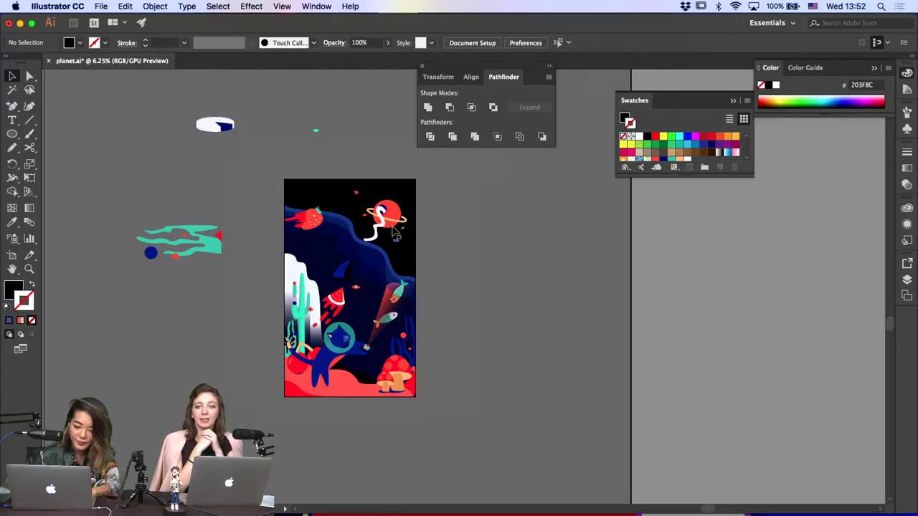
Move the planet and its white swirl up toward the sky's upper right corner and restore the astronaut as a separate object
click(395, 212)
click(436, 223)
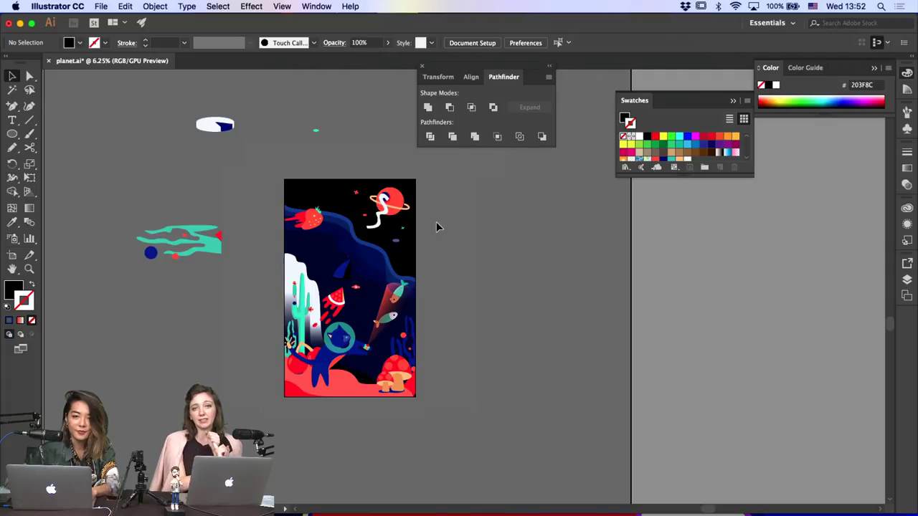
key(super+z)
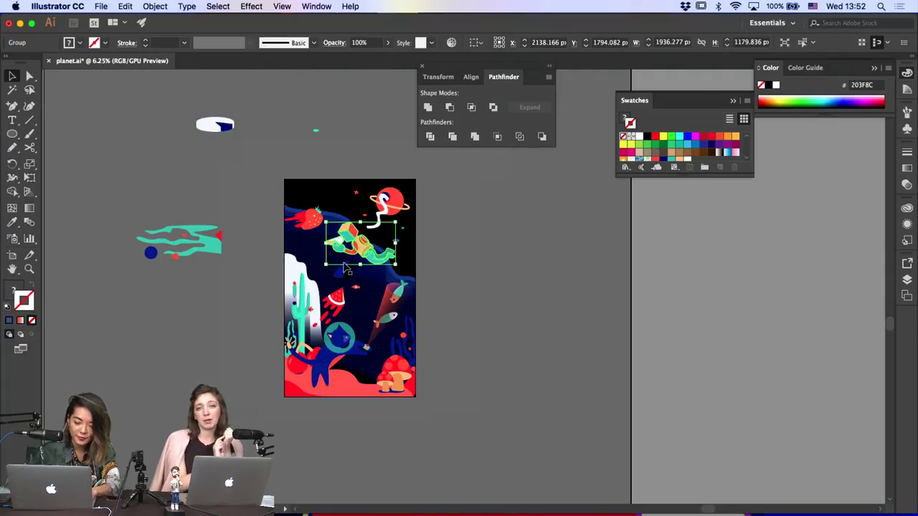
Rotate the astronaut to lie flatter and move it down into the water beneath the wavy line, above the fish
click(349, 251)
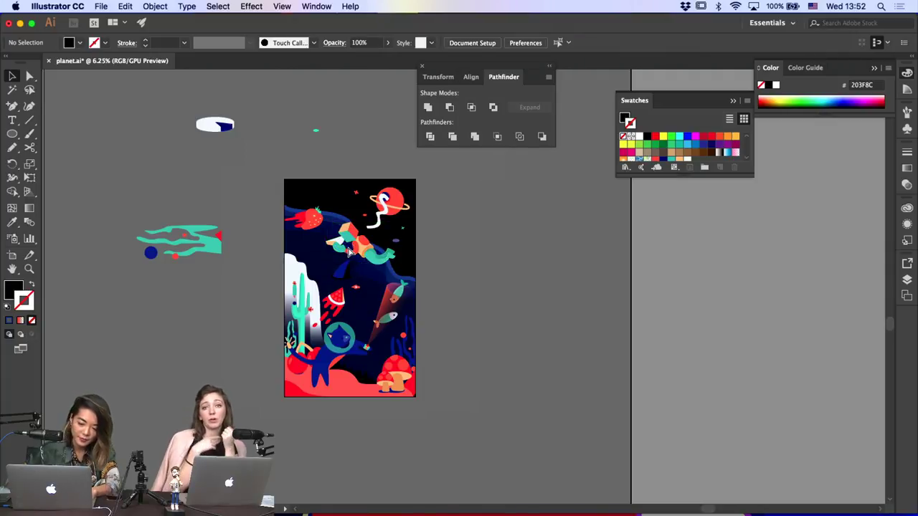
click(382, 253)
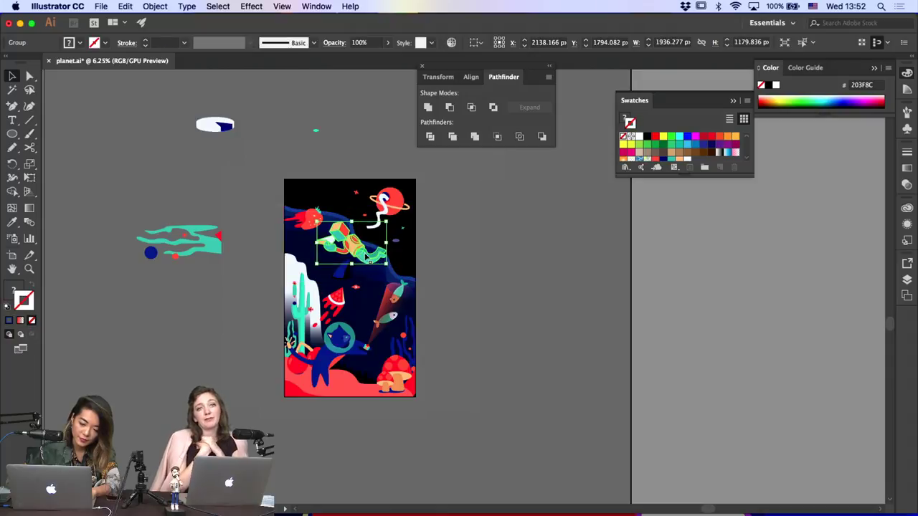
drag(392, 216, 390, 264)
click(457, 237)
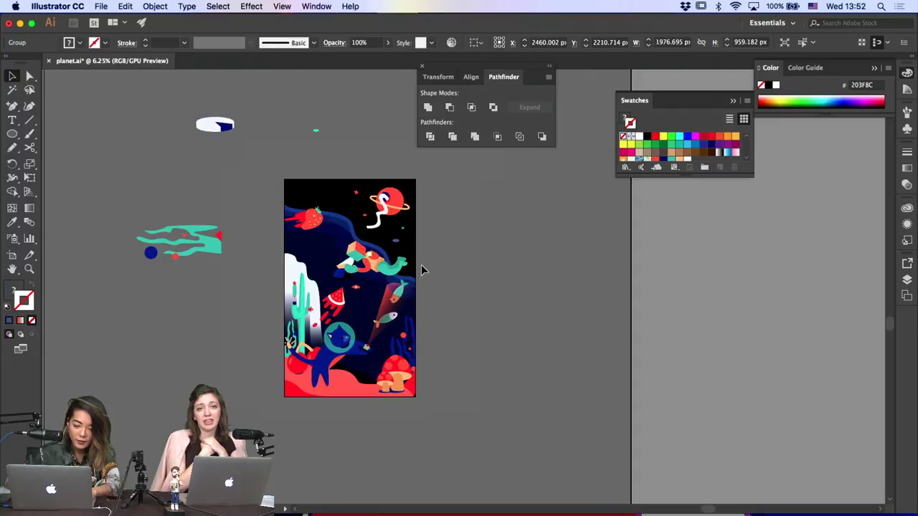
click(421, 267)
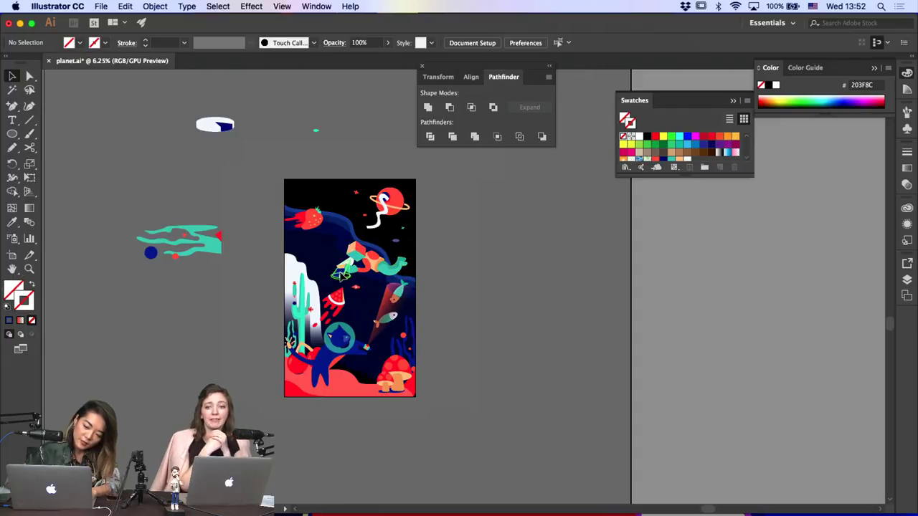
Move the dark blue shark fin away from the astronaut's hand into the open water below the strawberry
click(319, 247)
click(494, 258)
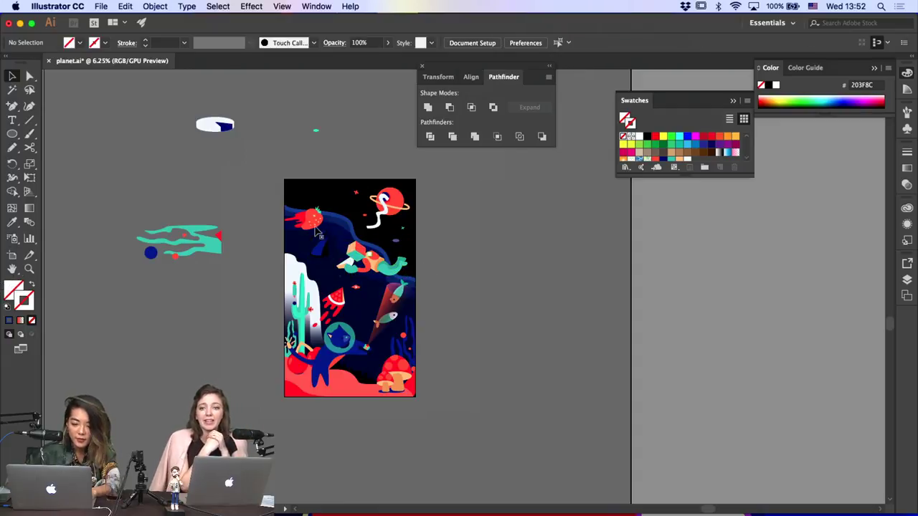
Rotate the strawberry upright so its drips hang downward and place it over the wavy border's upper left part
drag(313, 219, 349, 170)
click(348, 170)
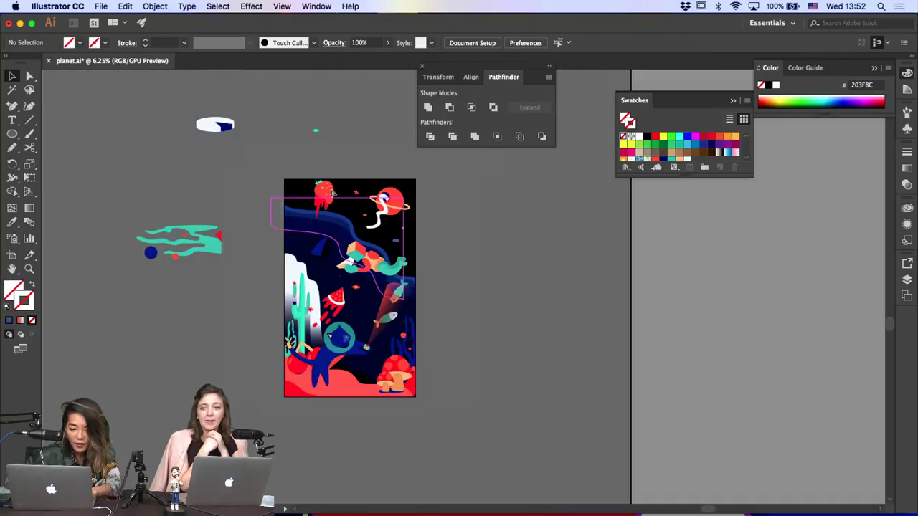
click(309, 218)
drag(308, 222, 313, 208)
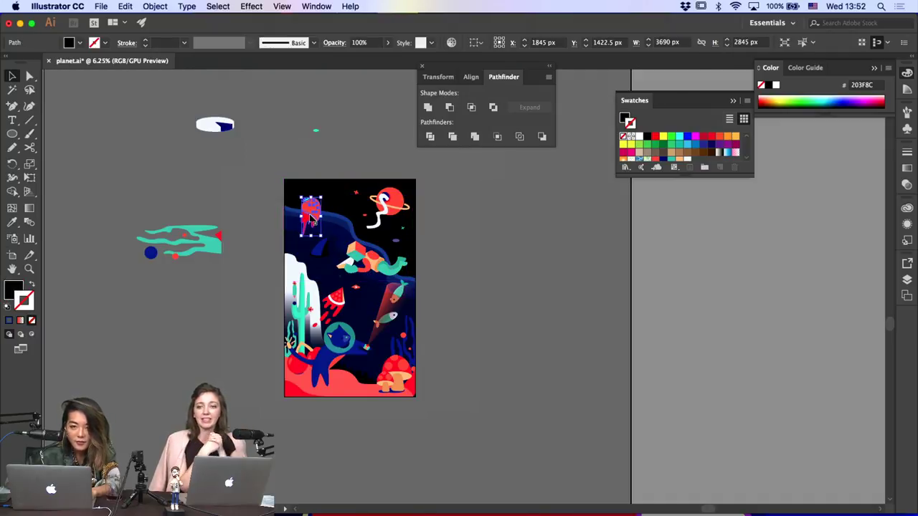
click(315, 185)
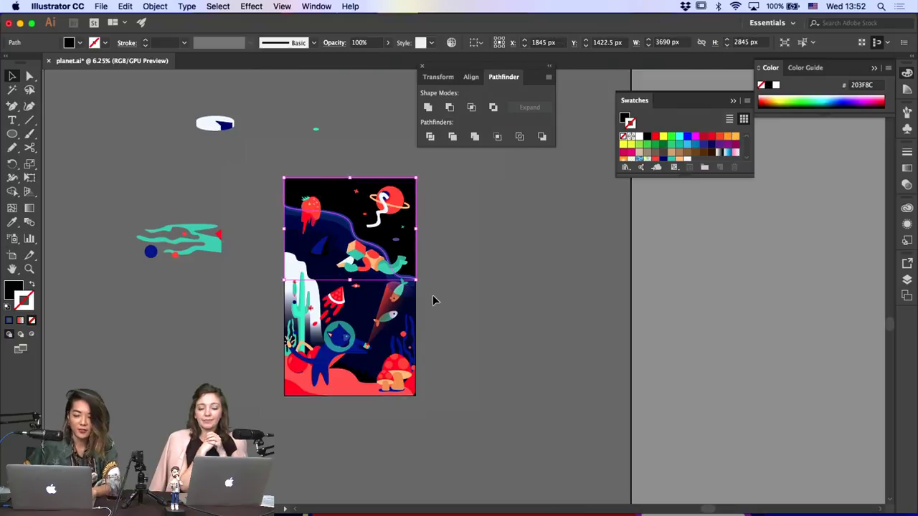
Nudge the astronaut up slightly toward the wavy border
click(468, 288)
drag(395, 272, 394, 268)
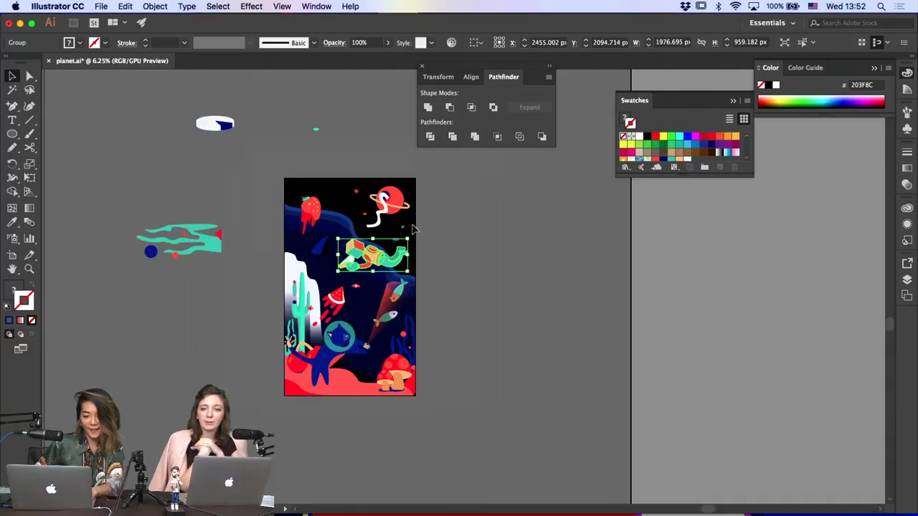
click(466, 254)
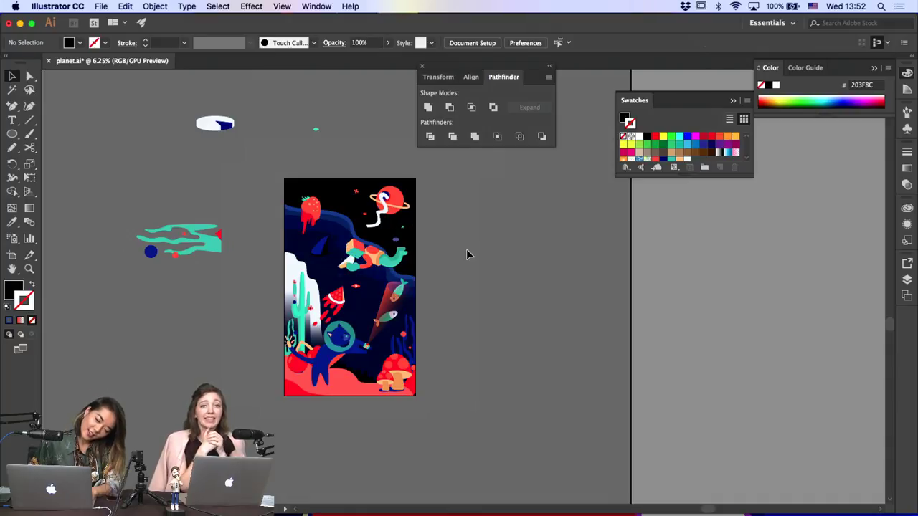
click(398, 302)
key(Delete)
key(super+z)
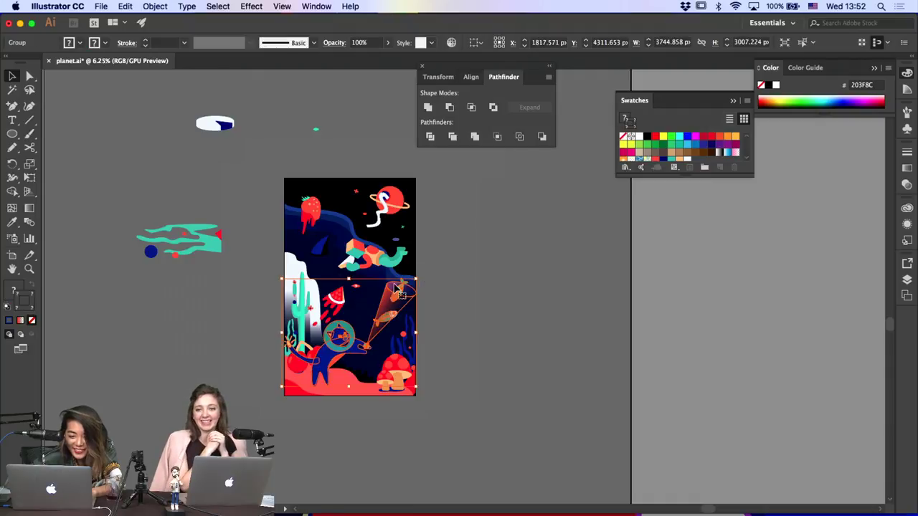
Adjust the gradient on the cat's flashlight beam so the red reaches more strongly toward its wide end
key(a)
click(500, 324)
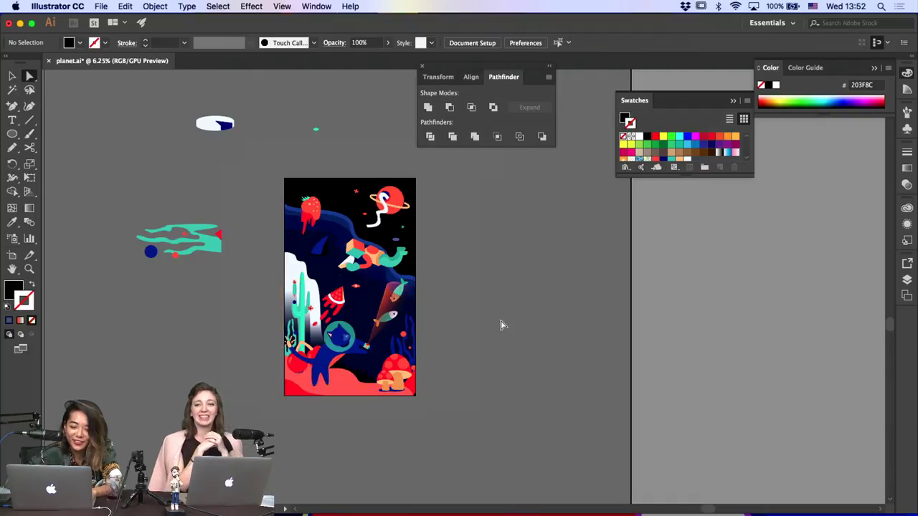
click(393, 287)
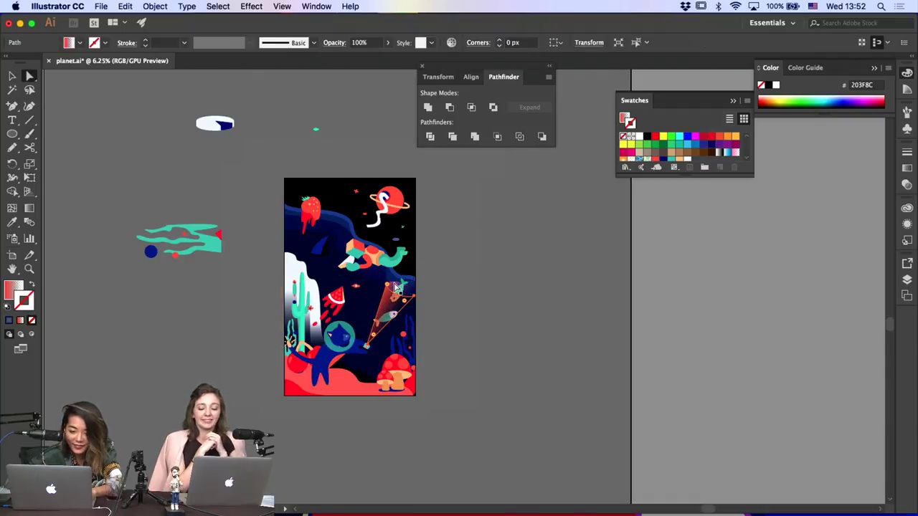
click(394, 287)
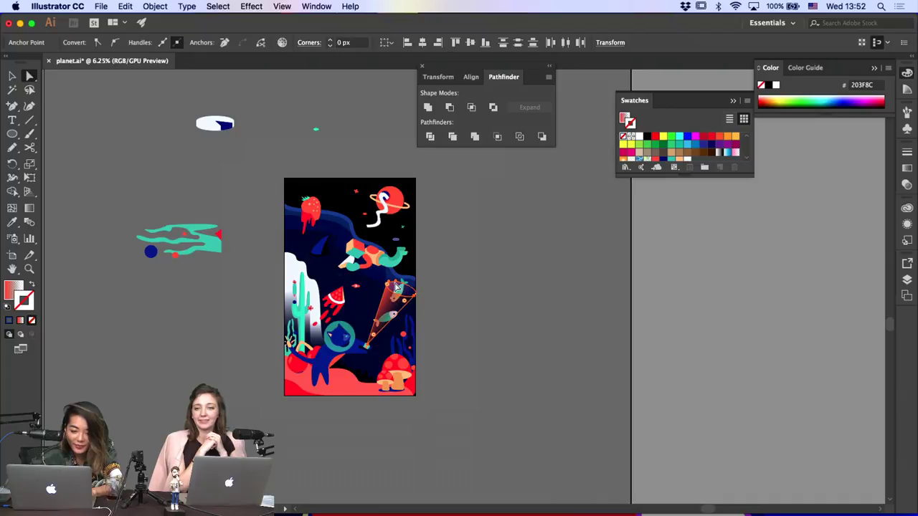
click(30, 208)
key(a)
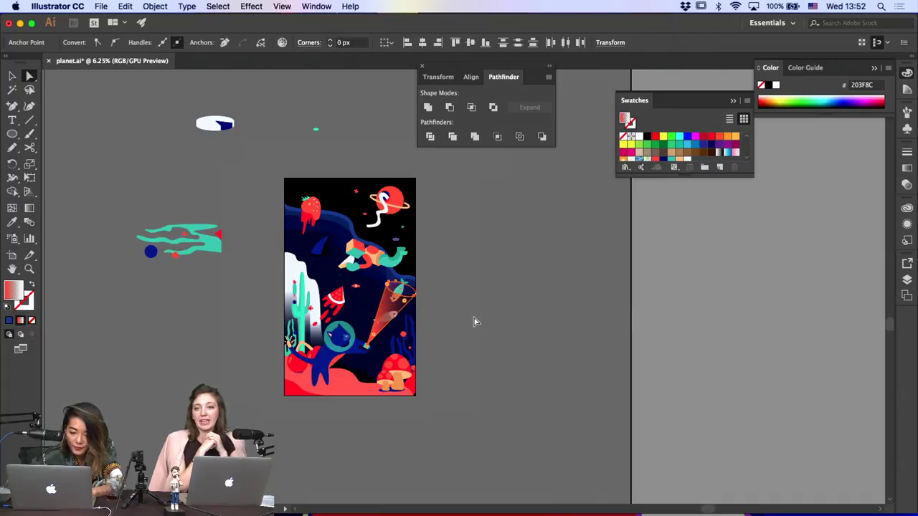
click(473, 322)
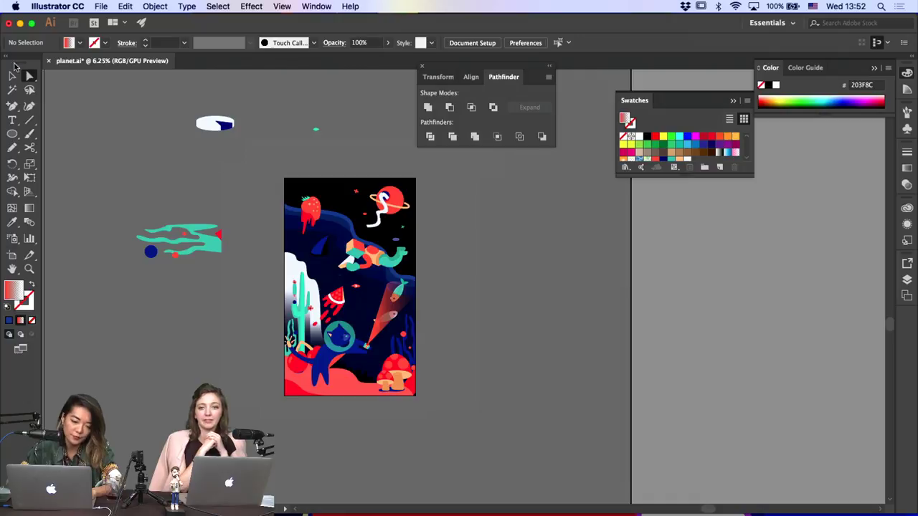
Isolate the nested cat group, rotate the lower fish steeper along the light beam and leave isolation
click(13, 76)
key(super+=)
key(super+=)
scroll(483, 397, right, 4)
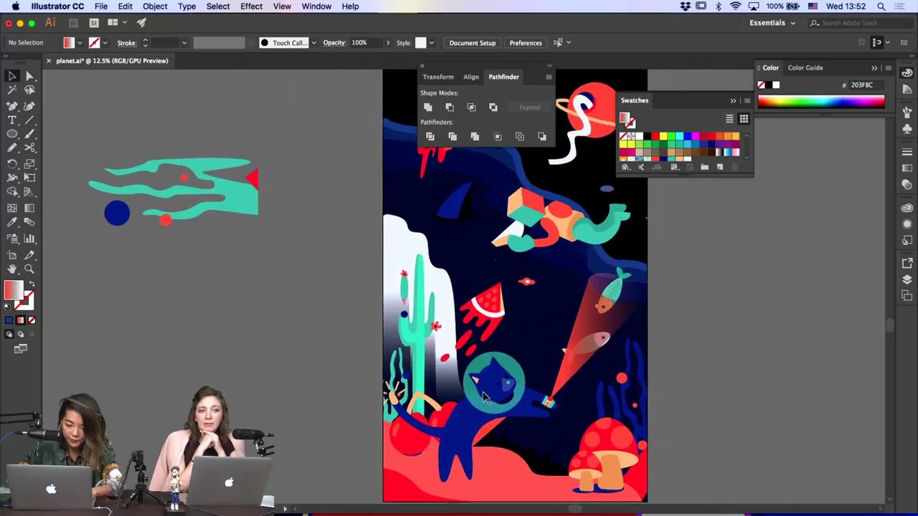
click(390, 346)
double_click(395, 349)
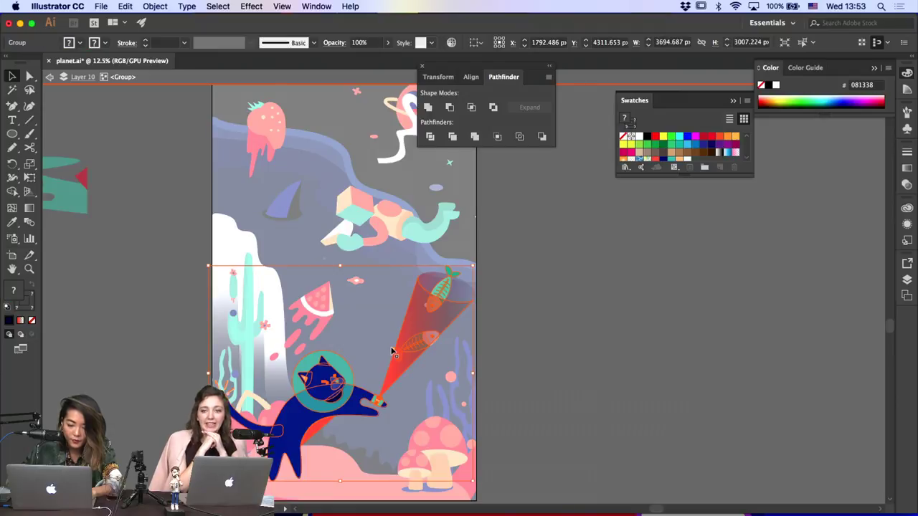
double_click(385, 352)
double_click(392, 347)
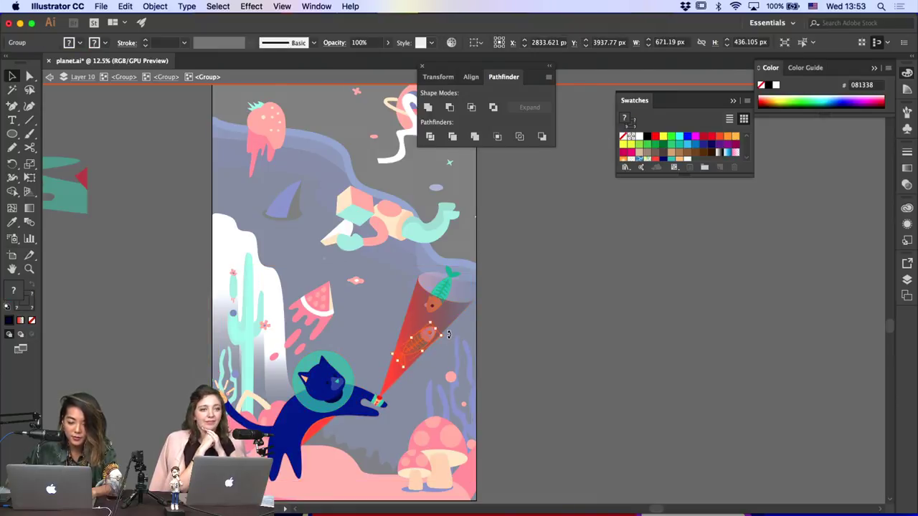
double_click(512, 336)
scroll(512, 336, down, 3)
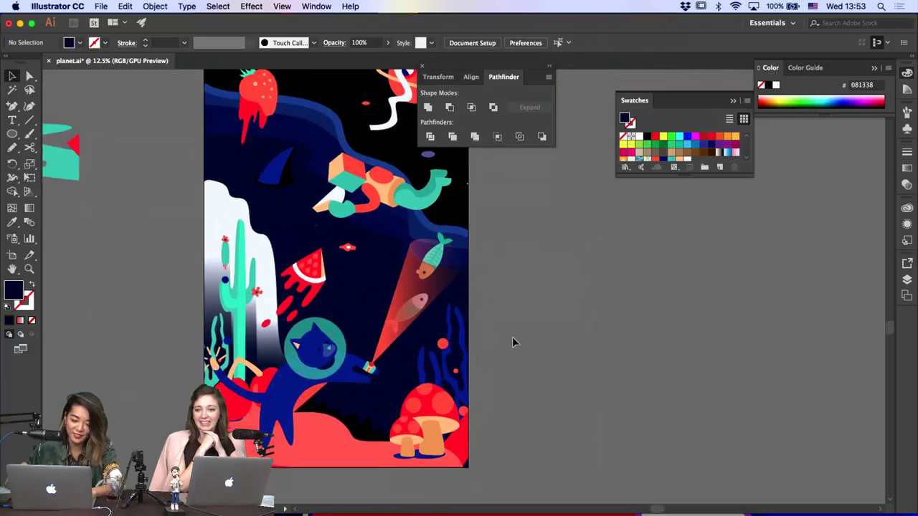
Enlarge the mushroom group slightly in the artwork's lower right corner
key(super+minus)
click(558, 372)
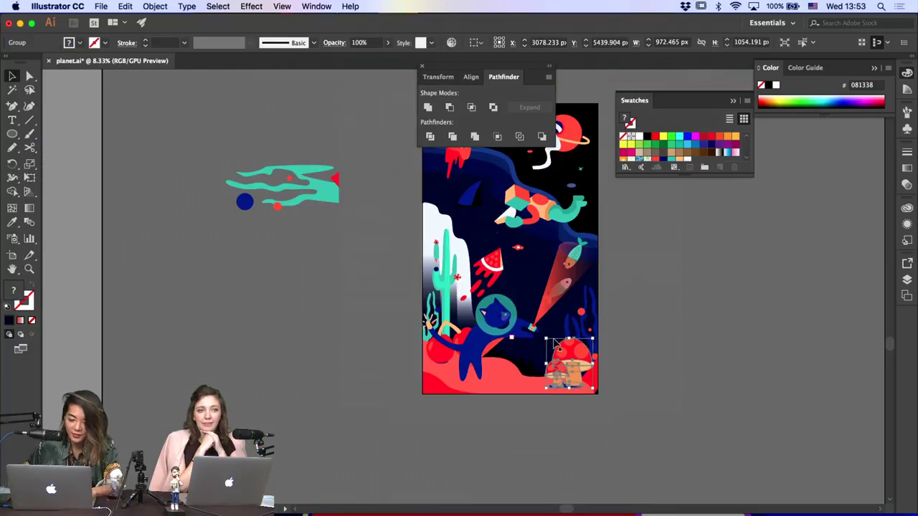
drag(547, 341, 549, 333)
key(super+minus)
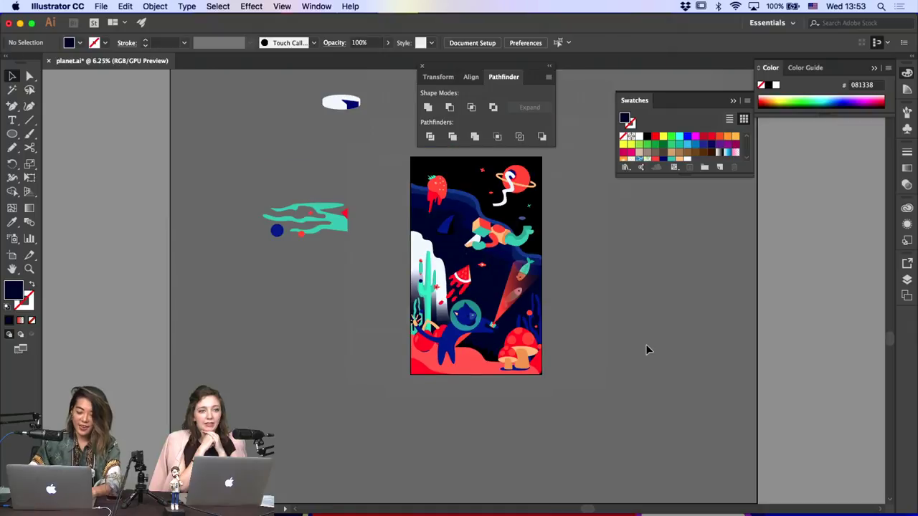
Isolate the planet group, ungroup the planet and its white swirl, and leave isolation
scroll(646, 349, up, 2)
key(super+equal)
scroll(646, 344, right, 5)
scroll(646, 344, up, 1)
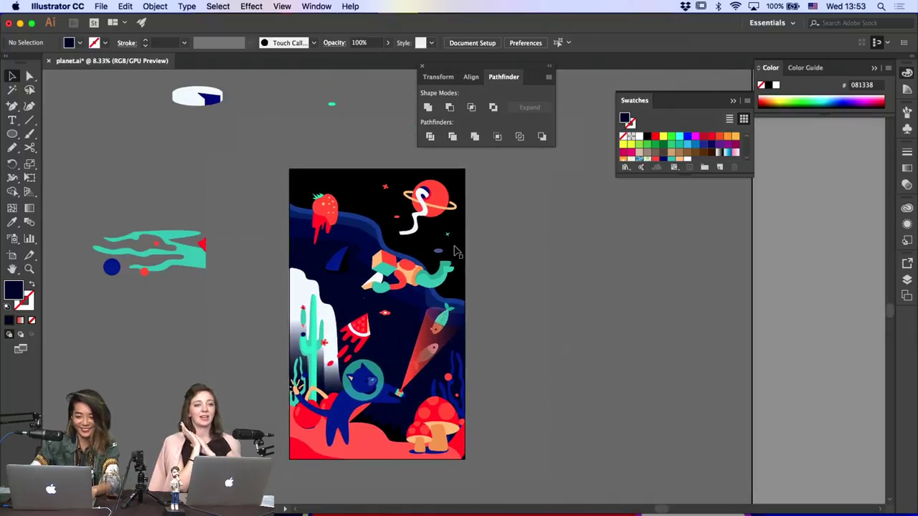
key(a)
click(417, 229)
click(9, 75)
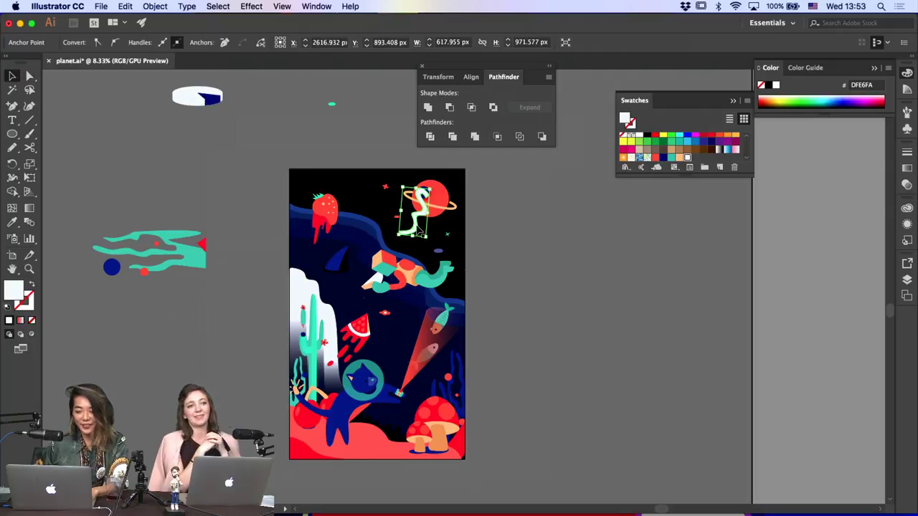
double_click(420, 220)
click(419, 217)
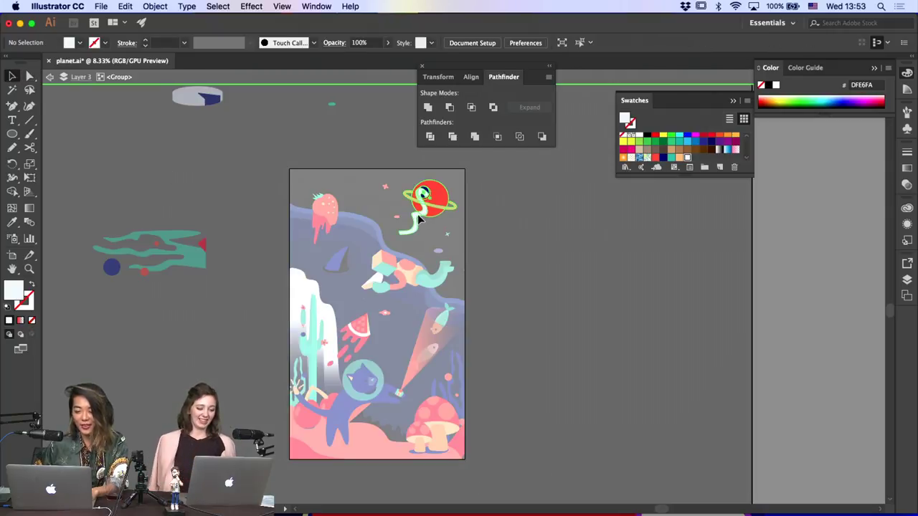
right_click(412, 231)
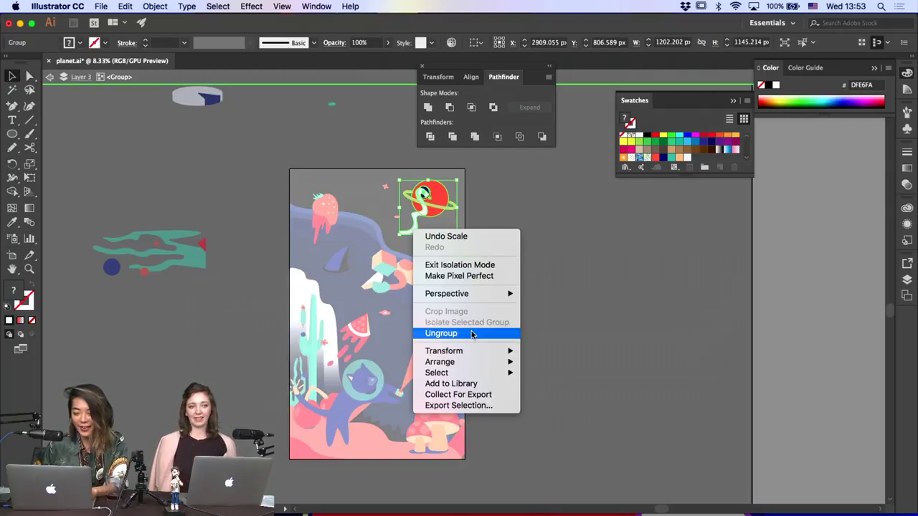
click(466, 333)
click(542, 297)
click(418, 230)
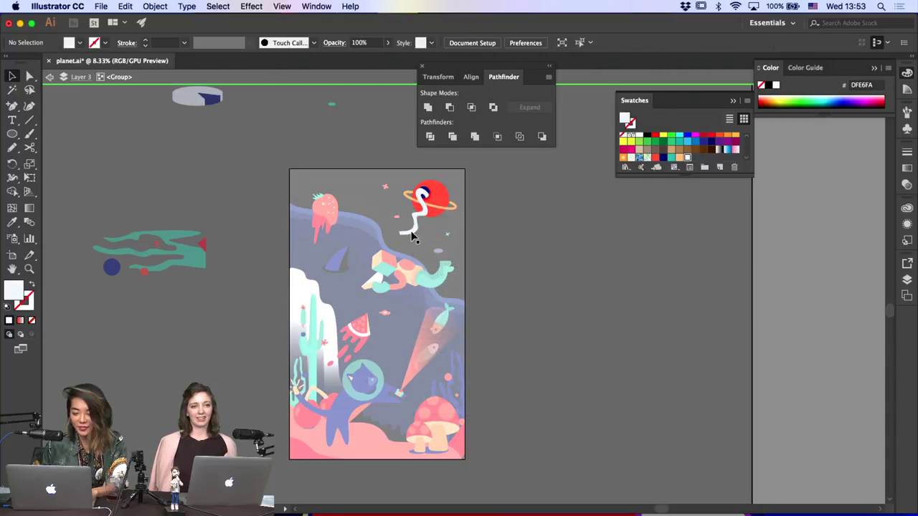
key(Escape)
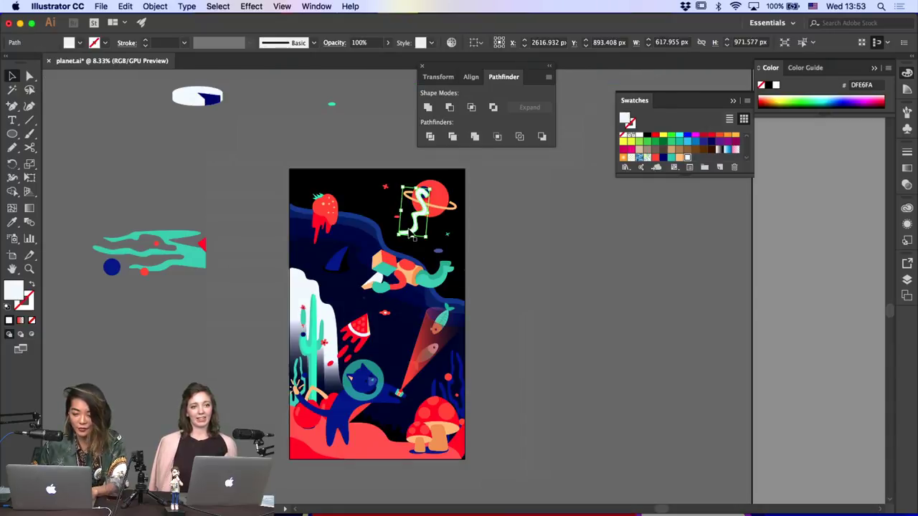
Remove the white swirl from the planet, leaving the dark blue circle and the ring in place
click(418, 228)
mouse_move(418, 228)
mouse_down()
mouse_move(311, 211)
mouse_move(226, 183)
mouse_up()
click(259, 263)
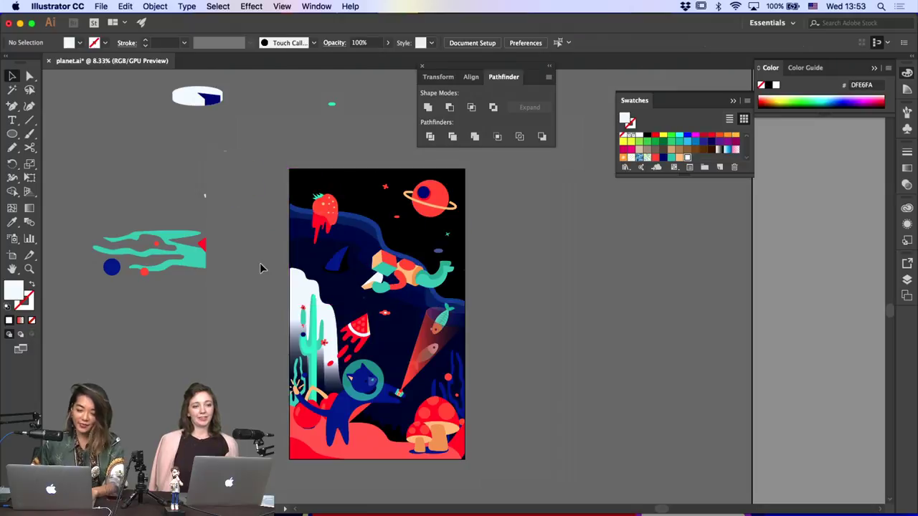
Try tilting the astronaut to a steeper angle and undo the rotation
click(397, 287)
click(428, 281)
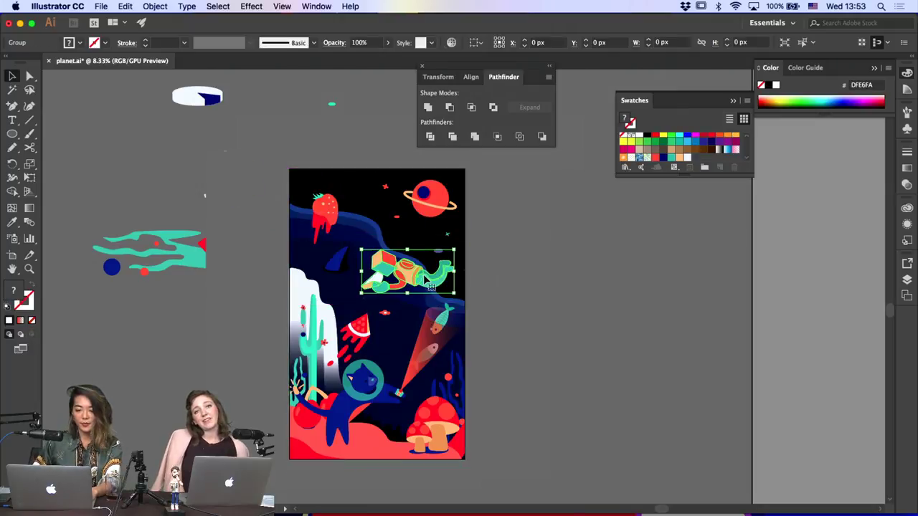
drag(454, 235, 449, 230)
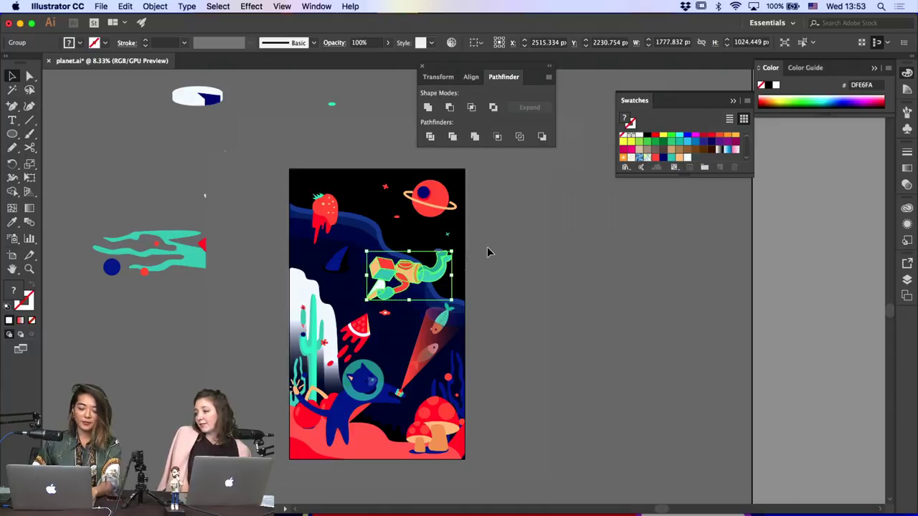
click(487, 247)
key(super+z)
Move the astronaut up so it straddles the wavy border between the water and the black sky
key(super+minus)
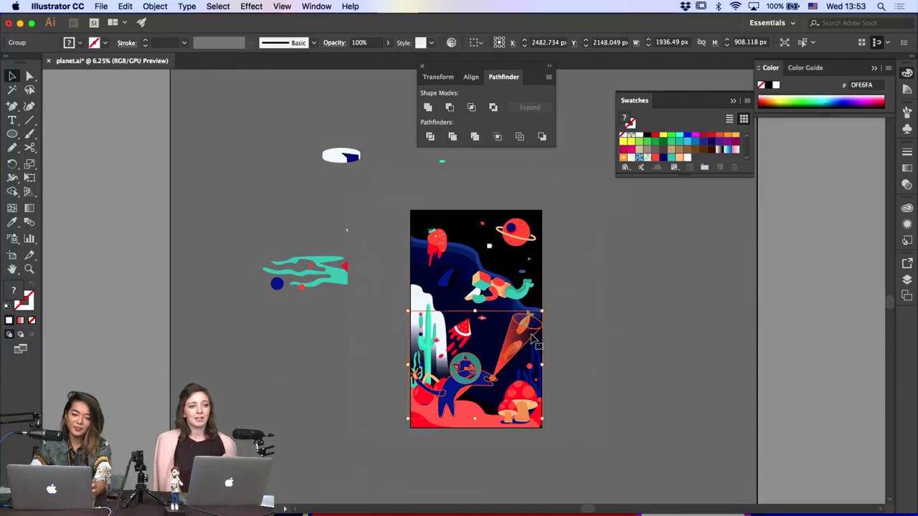
click(558, 307)
drag(497, 268, 496, 251)
click(588, 306)
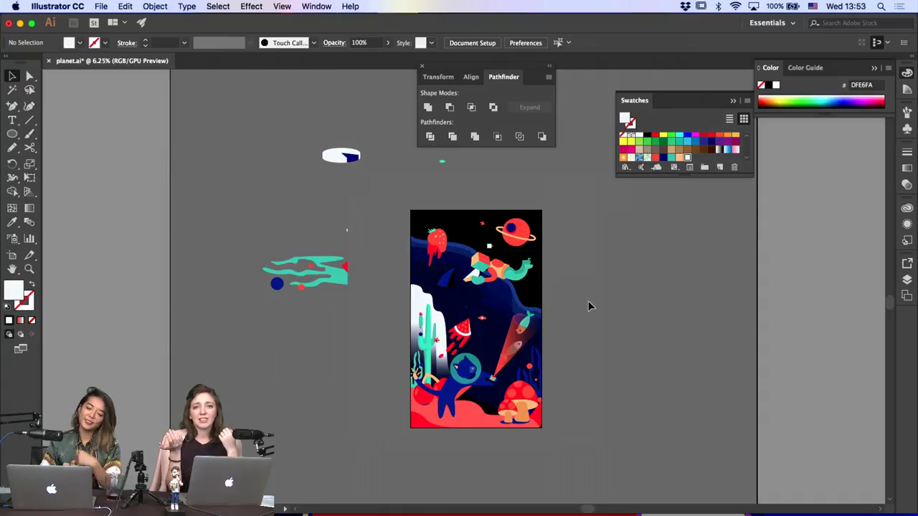